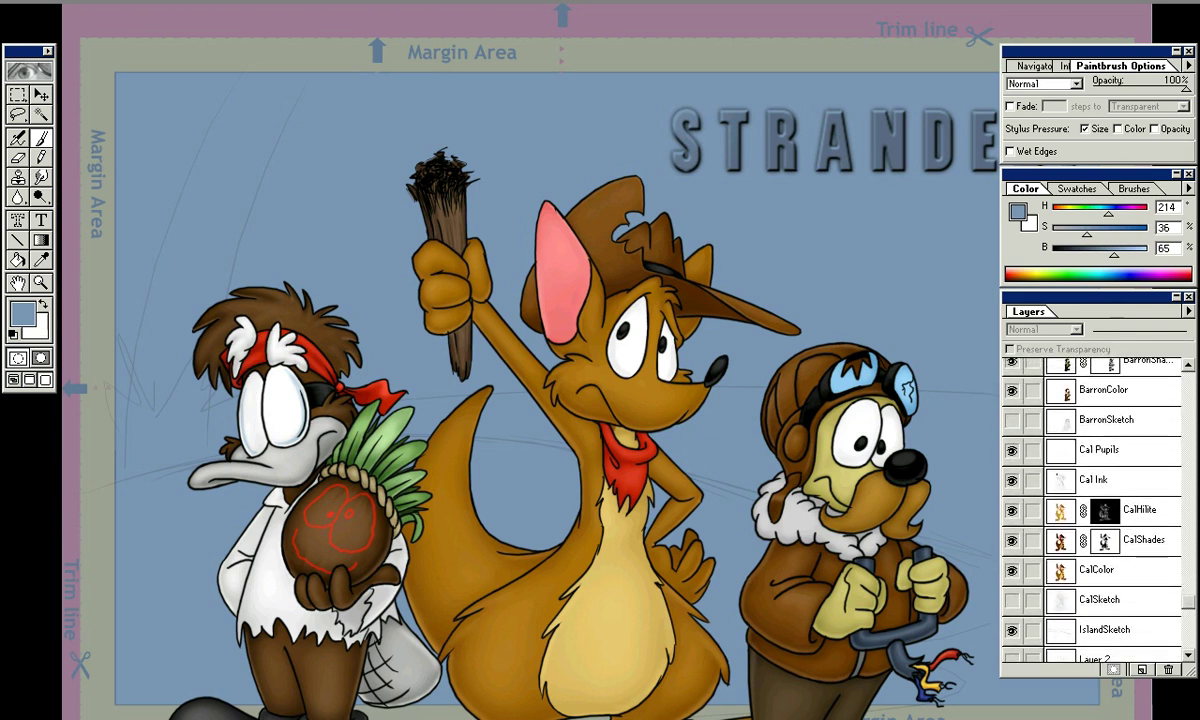
# Create a new layer named "Cal Shiny" directly above the Cal Pupils layer
pyautogui.scroll(3, 1095, 505)
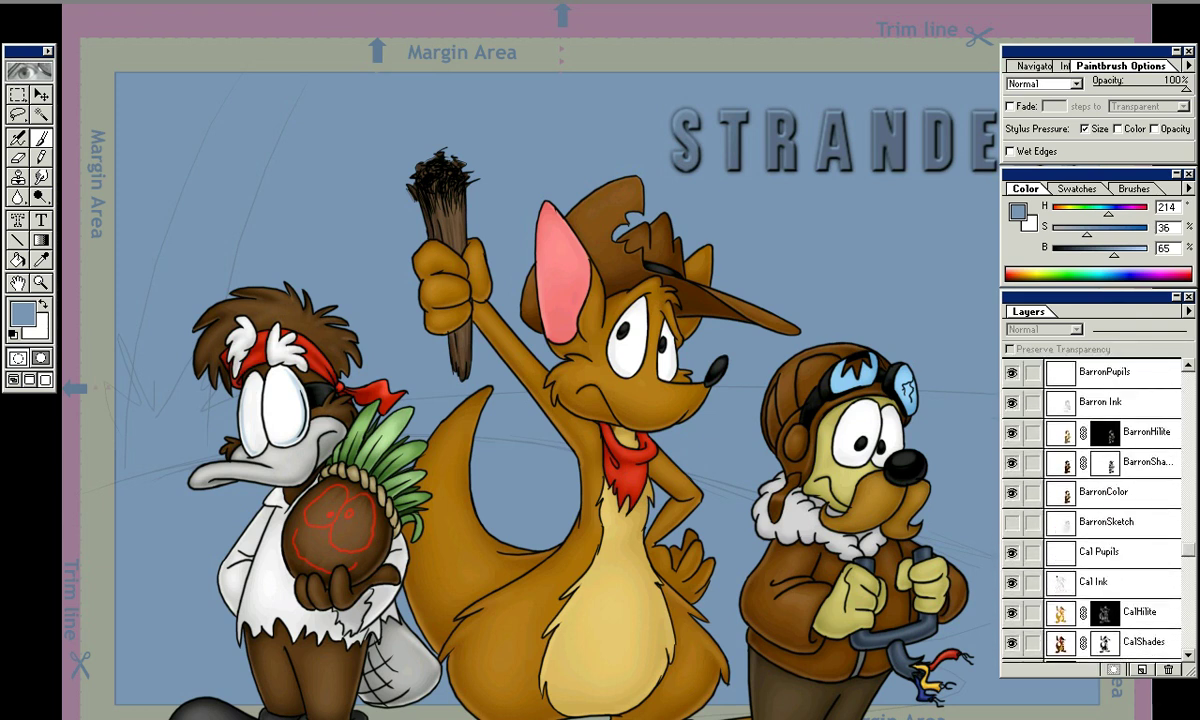
pyautogui.scroll(-2, 1095, 505)
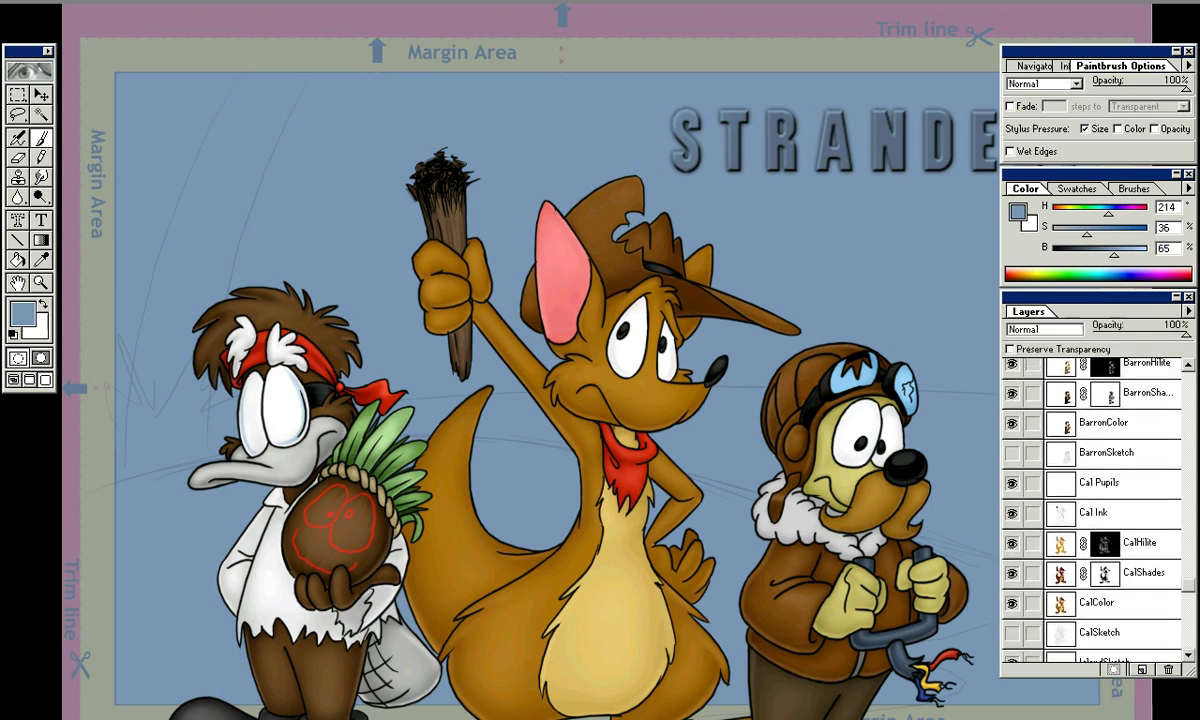
pyautogui.click(1100, 482)
pyautogui.click(1188, 311)
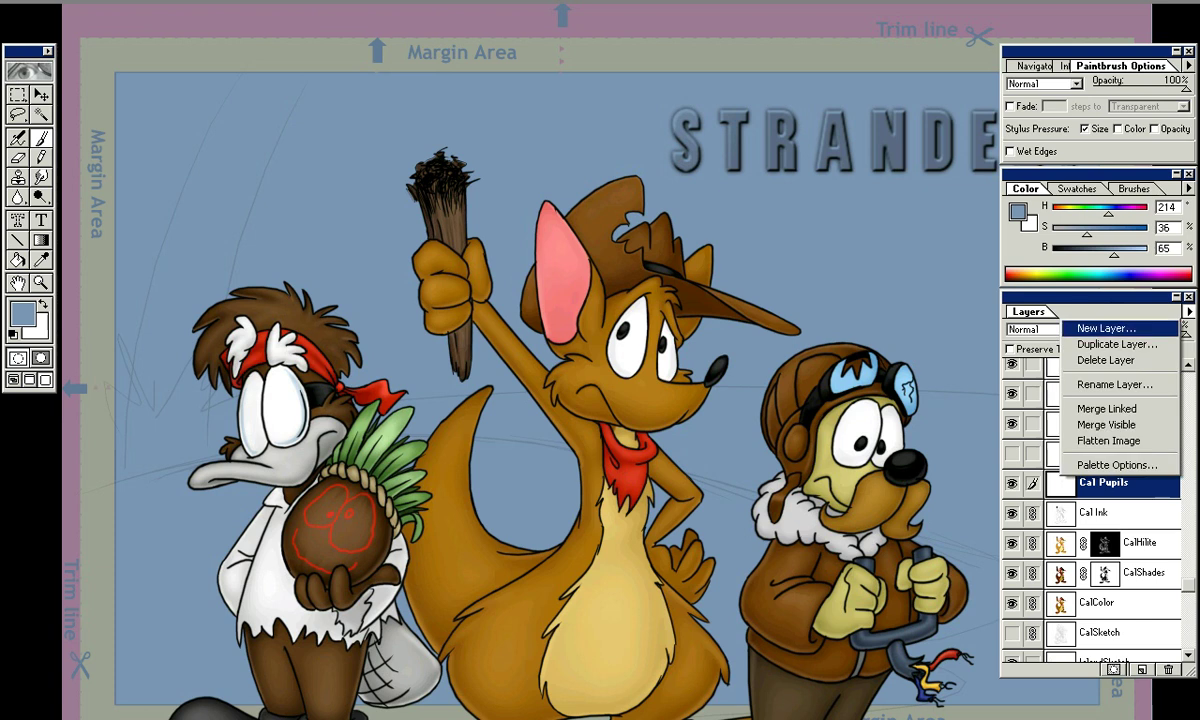
pyautogui.click(1060, 329)
pyautogui.write('Cal Shirt')
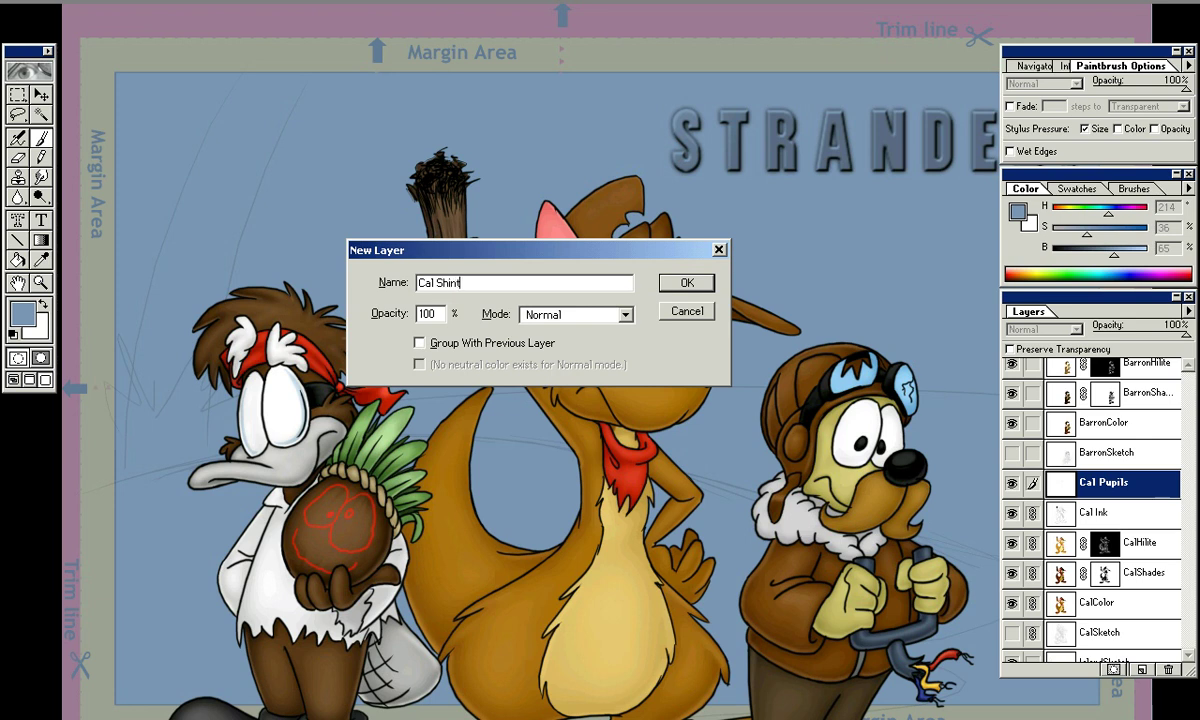
pyautogui.press('BackSpace')
pyautogui.press('Return')
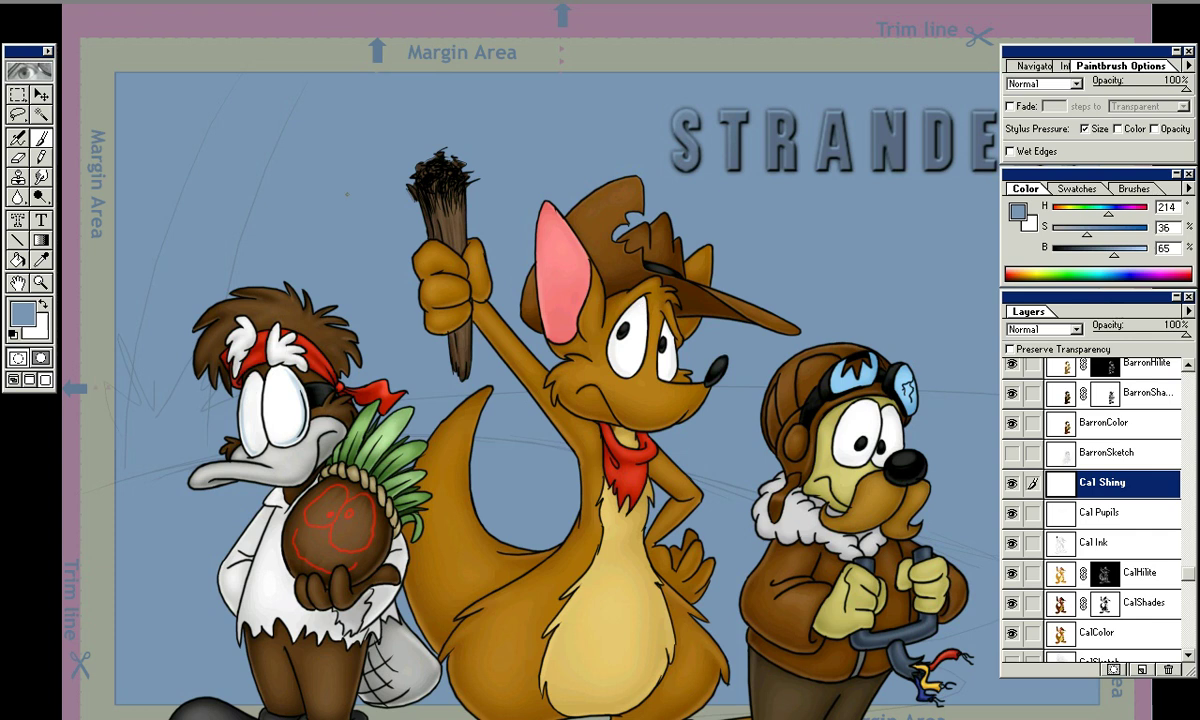
# Airbrush soft white highlights on the upper part of both of the kangaroo's pupils
pyautogui.hotkey('ctrl', '=')
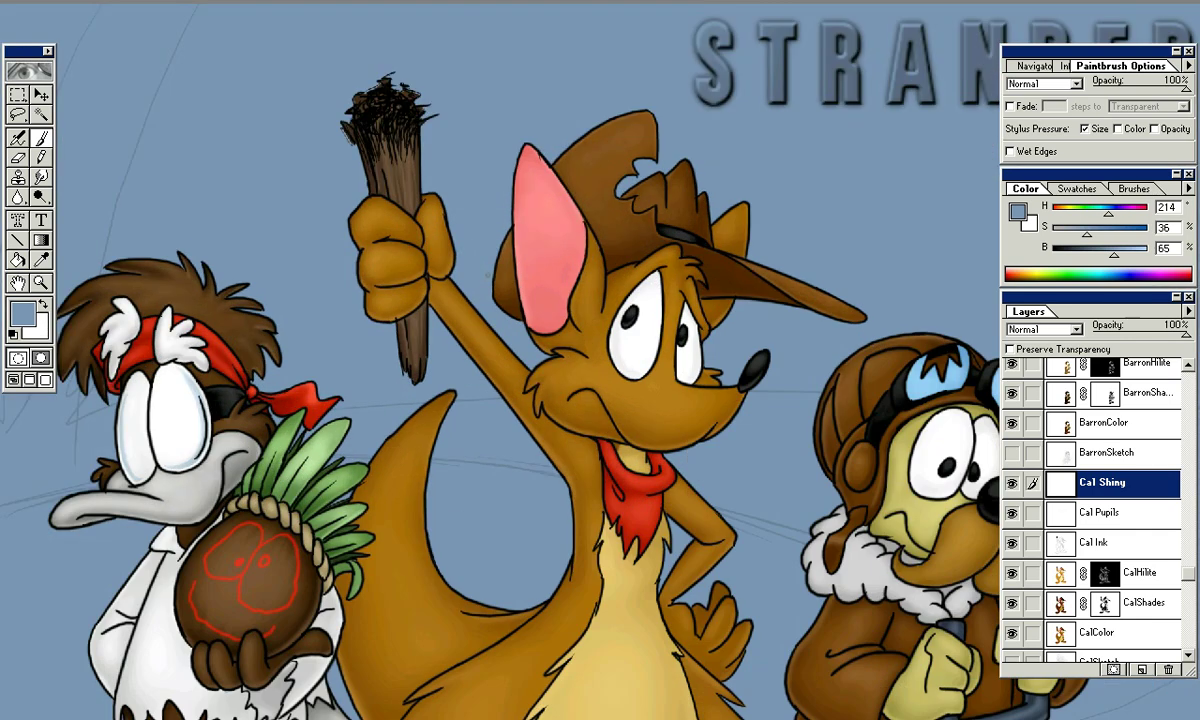
pyautogui.hotkey('ctrl', '=')
pyautogui.moveTo(600, 400); pyautogui.dragTo(524, 363)
pyautogui.moveTo(580, 251); pyautogui.dragTo(566, 257)
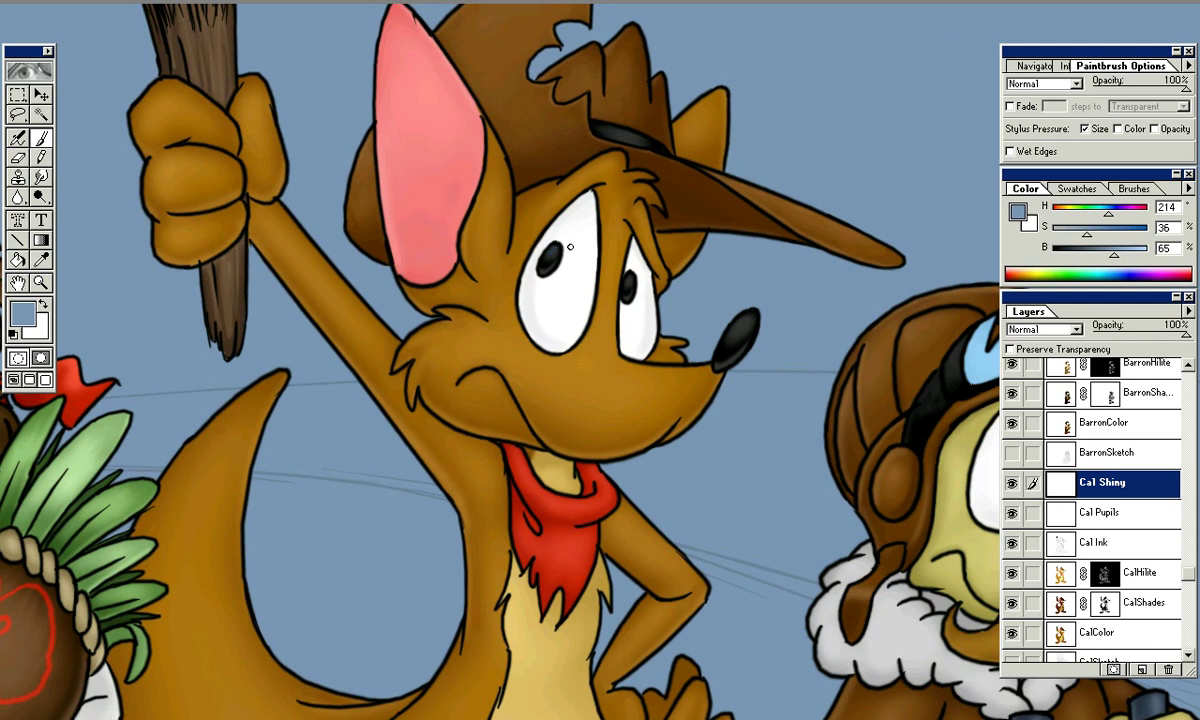
pyautogui.press('x')
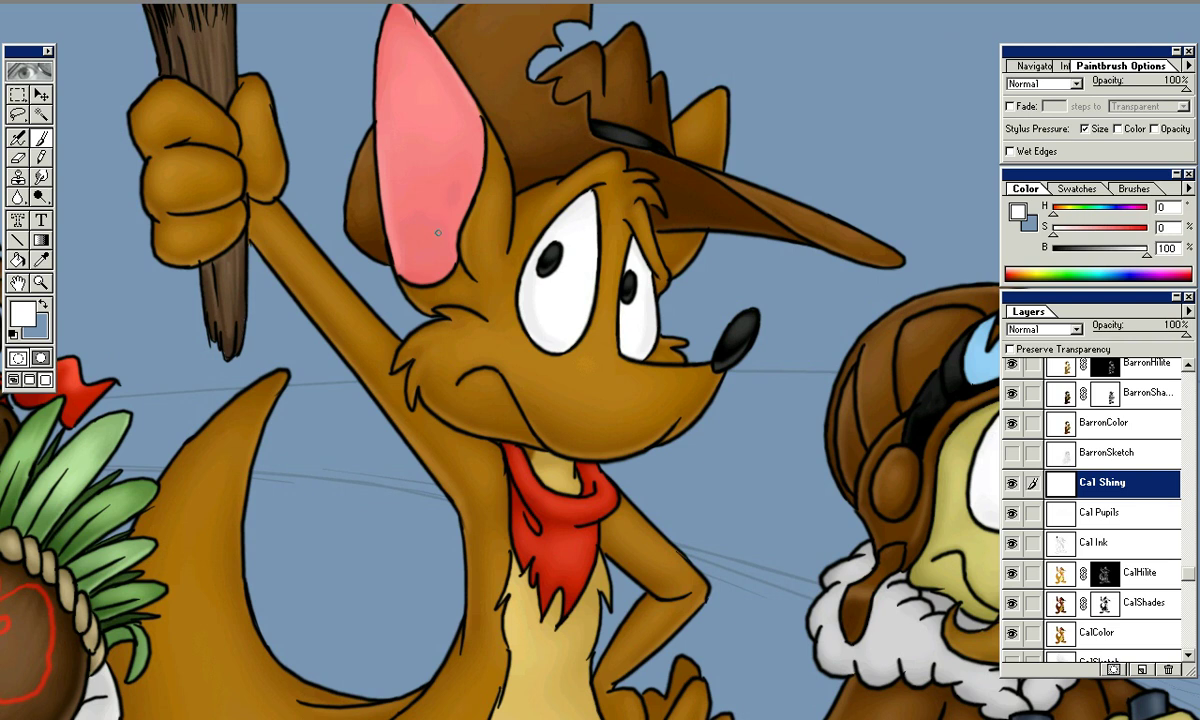
pyautogui.press('j')
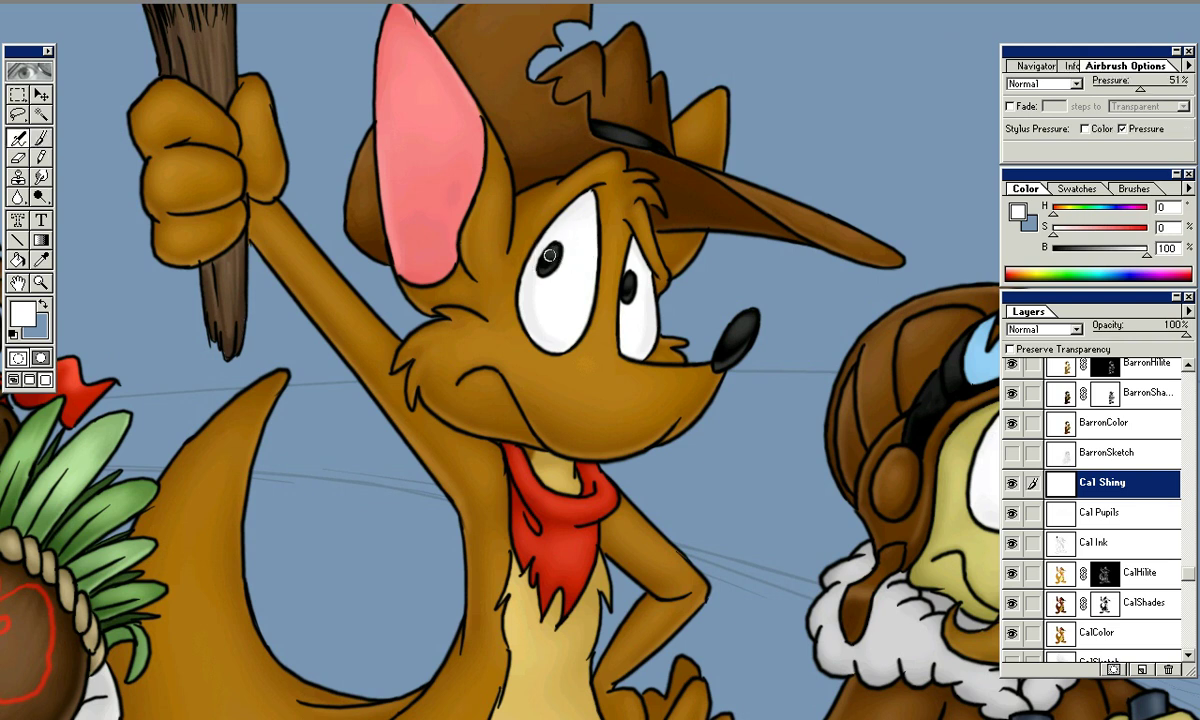
pyautogui.hotkey('ctrl', '+')
pyautogui.moveTo(523, 232)
pyautogui.mouseDown()
pyautogui.moveTo(568, 312)
pyautogui.moveTo(563, 358)
pyautogui.mouseUp()
pyautogui.moveTo(530, 260); pyautogui.dragTo(540, 250)
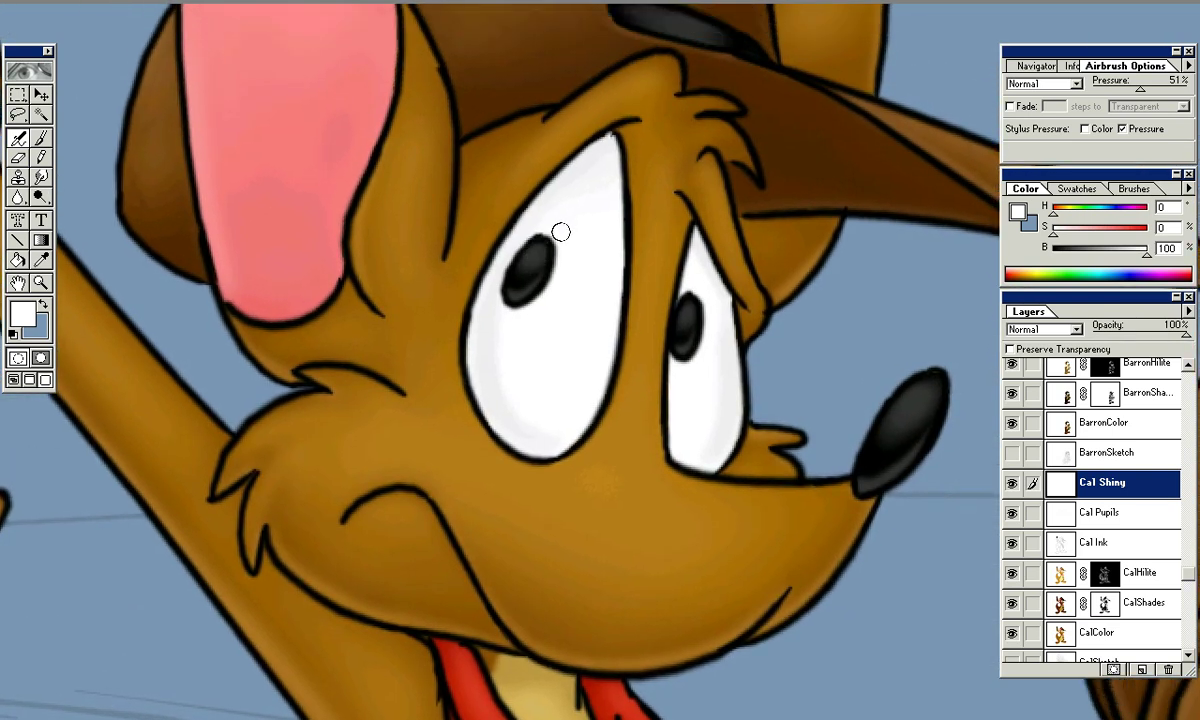
pyautogui.hotkey('ctrl', '+')
pyautogui.moveTo(526, 222)
pyautogui.mouseDown()
pyautogui.moveTo(541, 255)
pyautogui.moveTo(512, 236)
pyautogui.mouseUp()
pyautogui.moveTo(742, 327); pyautogui.dragTo(748, 320)
pyautogui.hotkey('ctrl', 'z')
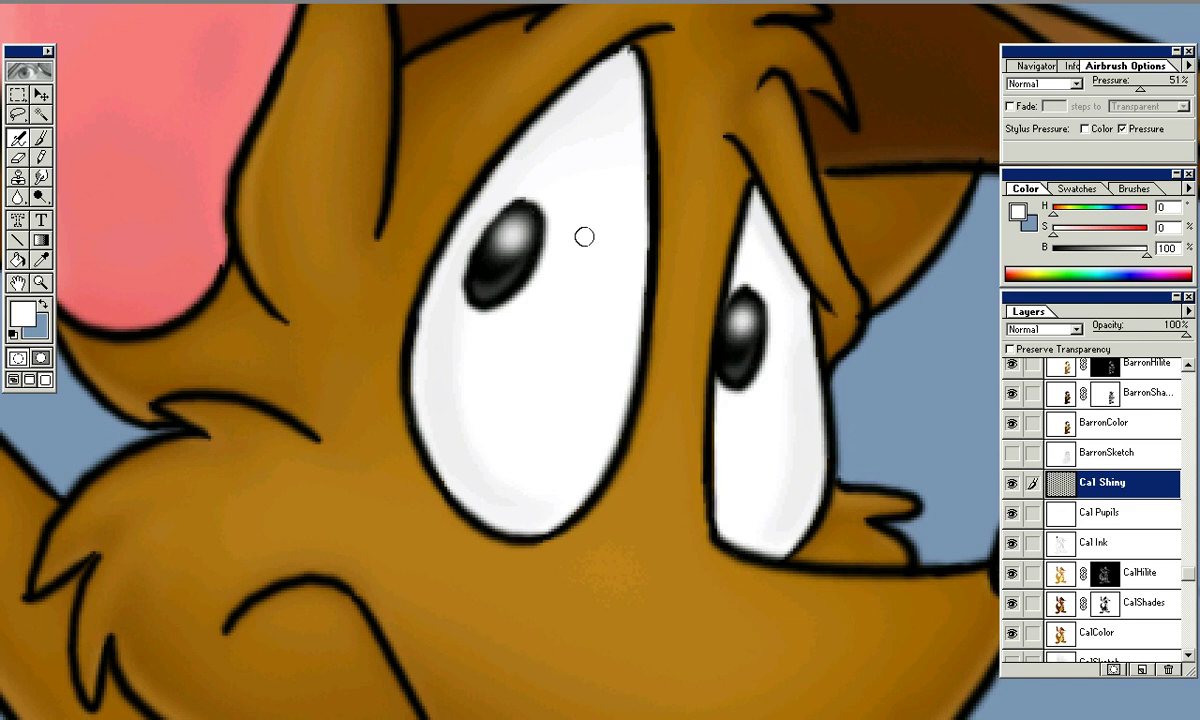
pyautogui.moveTo(515, 232); pyautogui.dragTo(517, 232)
# Airbrush a soft white highlight on the upper part of the kangaroo's black nose
pyautogui.moveTo(605, 230)
pyautogui.mouseDown()
pyautogui.moveTo(340, 201)
pyautogui.moveTo(246, 162)
pyautogui.mouseUp()
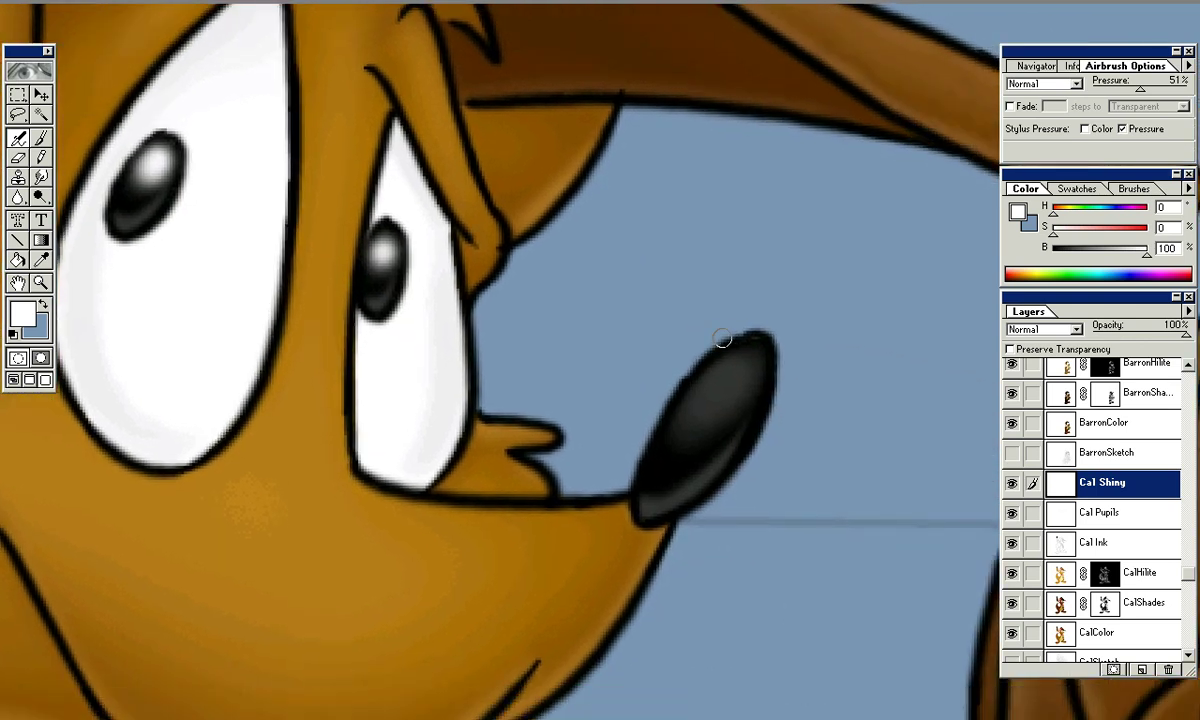
pyautogui.moveTo(729, 370)
pyautogui.mouseDown()
pyautogui.moveTo(720, 392)
pyautogui.moveTo(742, 356)
pyautogui.moveTo(702, 402)
pyautogui.moveTo(700, 362)
pyautogui.moveTo(730, 372)
pyautogui.moveTo(705, 402)
pyautogui.moveTo(738, 379)
pyautogui.moveTo(691, 407)
pyautogui.moveTo(737, 375)
pyautogui.moveTo(742, 336)
pyautogui.moveTo(751, 347)
pyautogui.moveTo(781, 326)
pyautogui.mouseUp()
pyautogui.hotkey('ctrl', '-')
pyautogui.hotkey('ctrl', '-')
pyautogui.moveTo(605, 291)
pyautogui.mouseDown()
pyautogui.moveTo(661, 292)
pyautogui.moveTo(639, 282)
pyautogui.mouseUp()
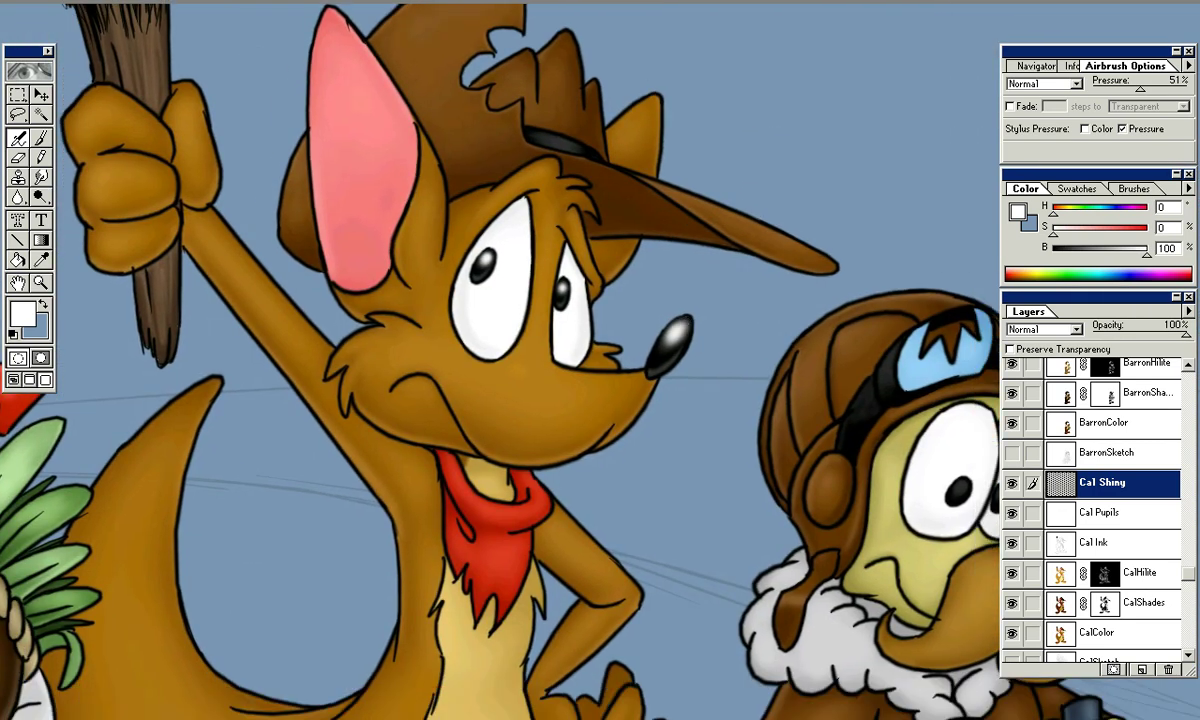
# Airbrush a faint white reflected light along the lower edge of the kangaroo's nose, redoing strokes that spill over the outline
pyautogui.hotkey('ctrl', '+')
pyautogui.hotkey('ctrl', '+')
pyautogui.hotkey('ctrl', '+')
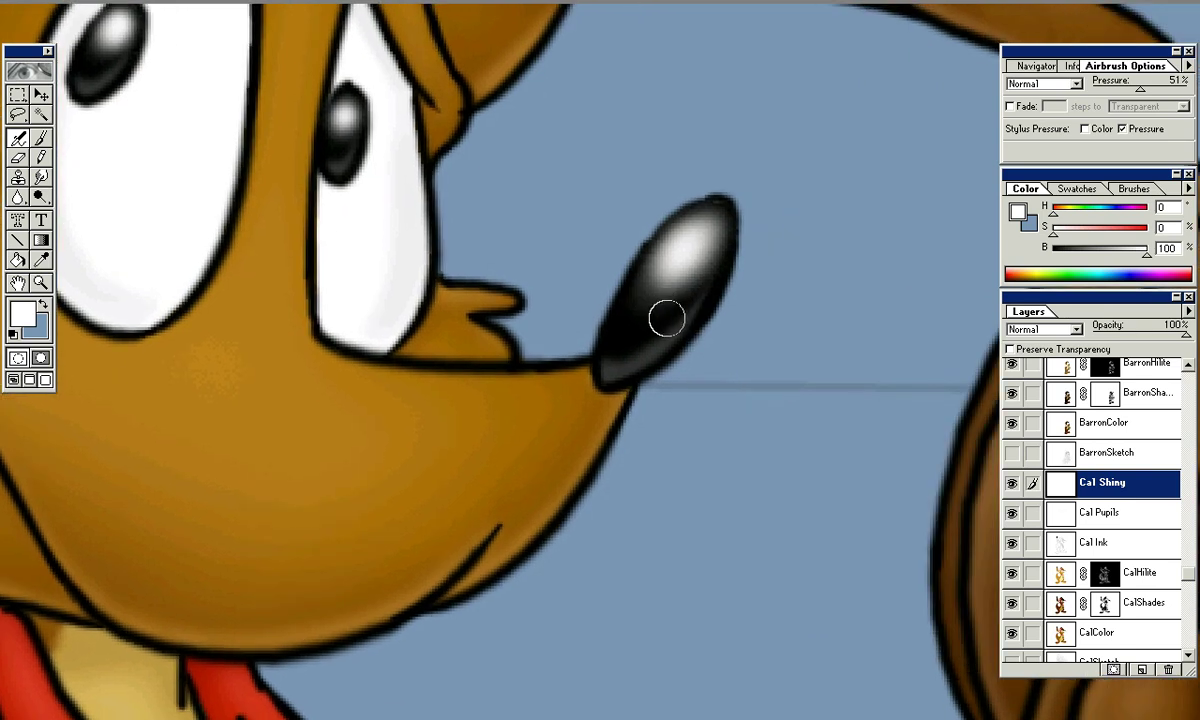
pyautogui.press('n')
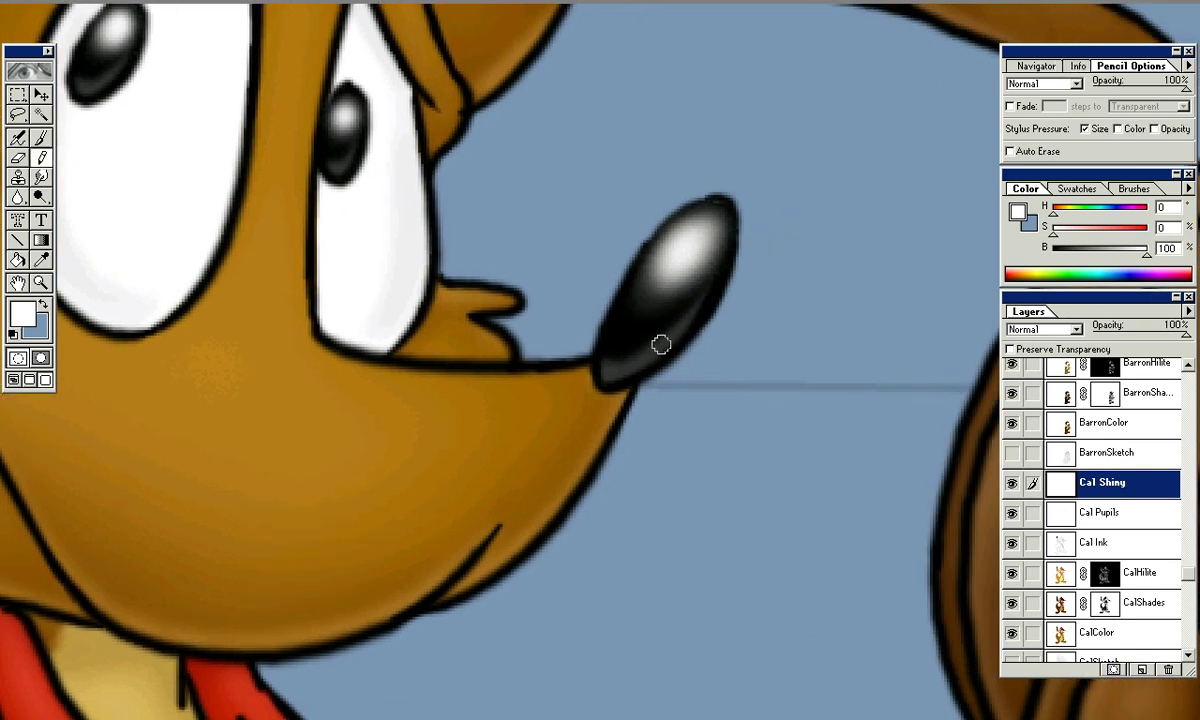
pyautogui.press('j')
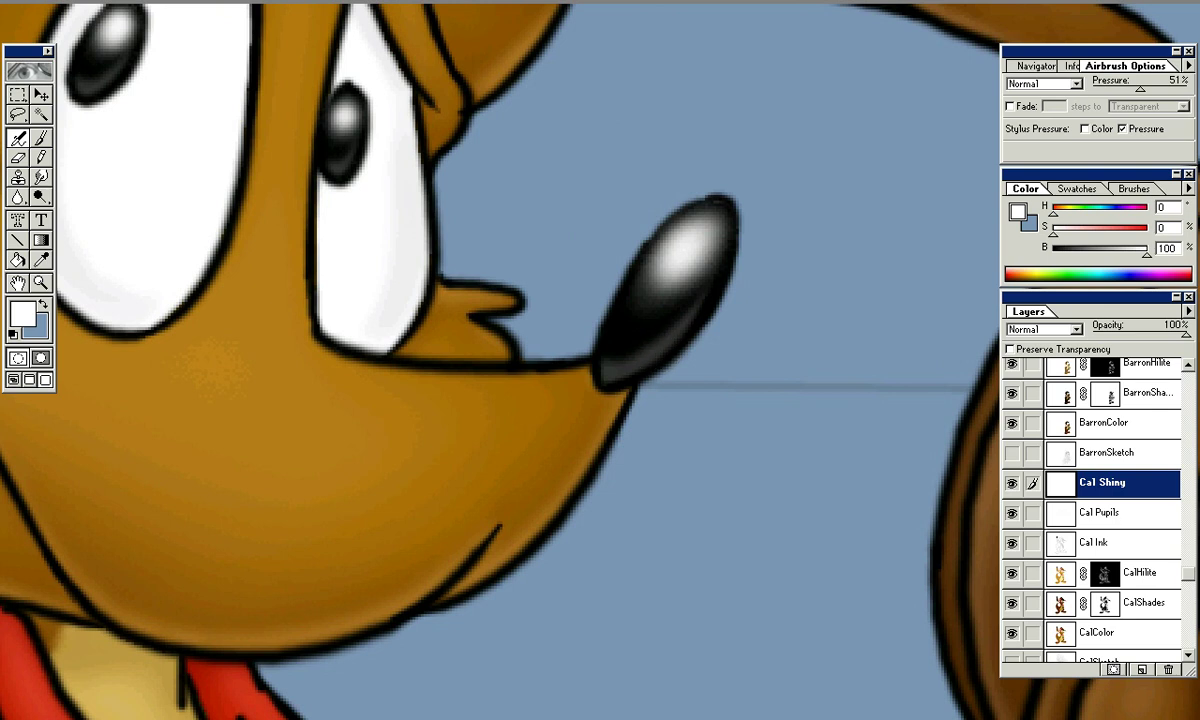
pyautogui.moveTo(606, 378)
pyautogui.mouseDown()
pyautogui.moveTo(680, 329)
pyautogui.moveTo(614, 380)
pyautogui.moveTo(667, 357)
pyautogui.moveTo(631, 378)
pyautogui.moveTo(672, 347)
pyautogui.moveTo(607, 380)
pyautogui.moveTo(681, 343)
pyautogui.mouseUp()
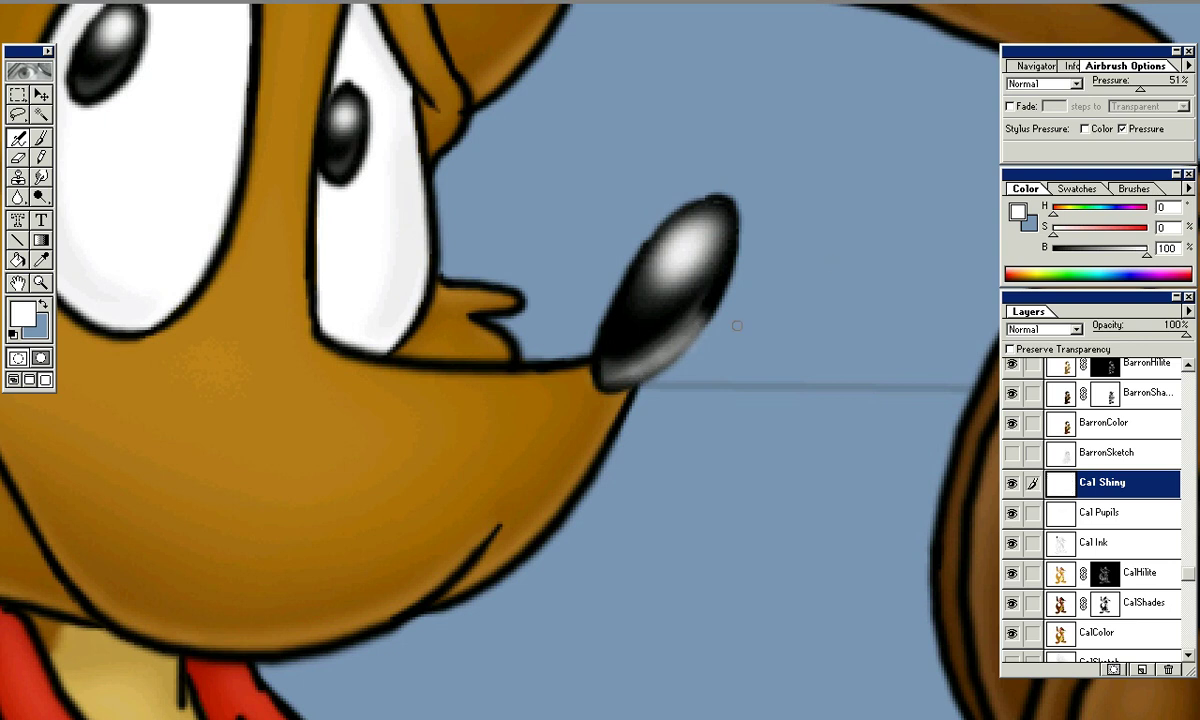
pyautogui.moveTo(640, 384)
pyautogui.mouseDown()
pyautogui.moveTo(626, 386)
pyautogui.moveTo(674, 361)
pyautogui.moveTo(638, 387)
pyautogui.moveTo(655, 310)
pyautogui.moveTo(710, 320)
pyautogui.mouseUp()
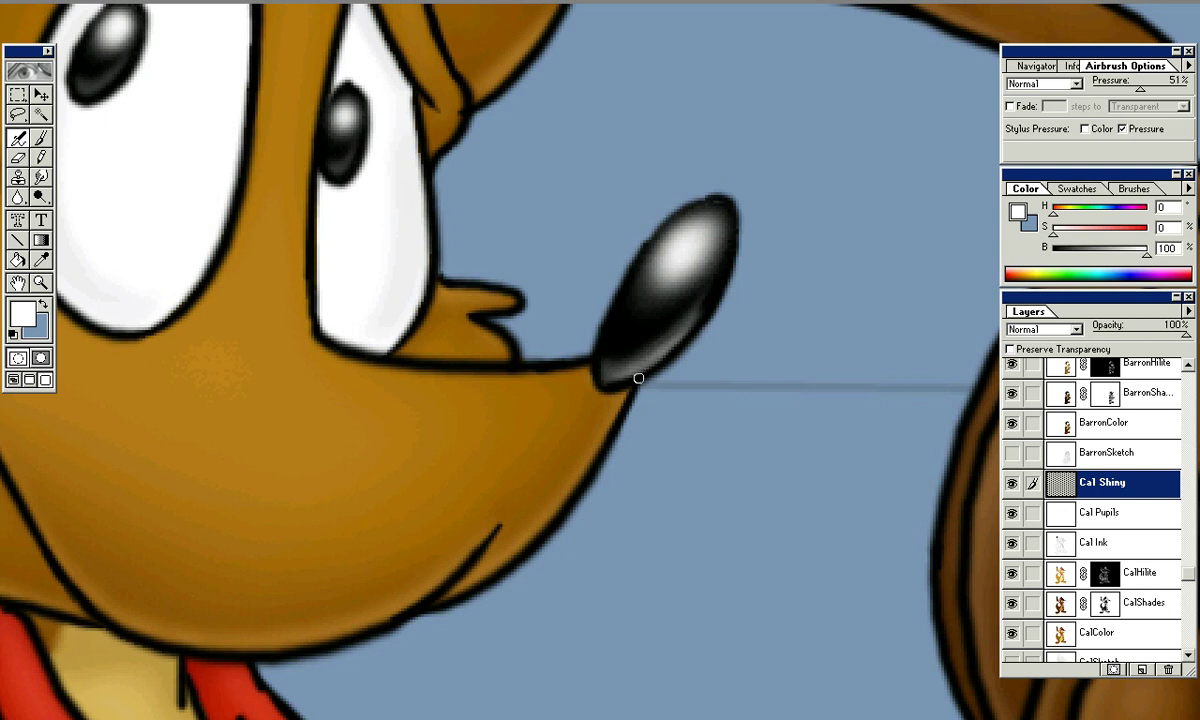
pyautogui.moveTo(627, 364); pyautogui.dragTo(651, 350)
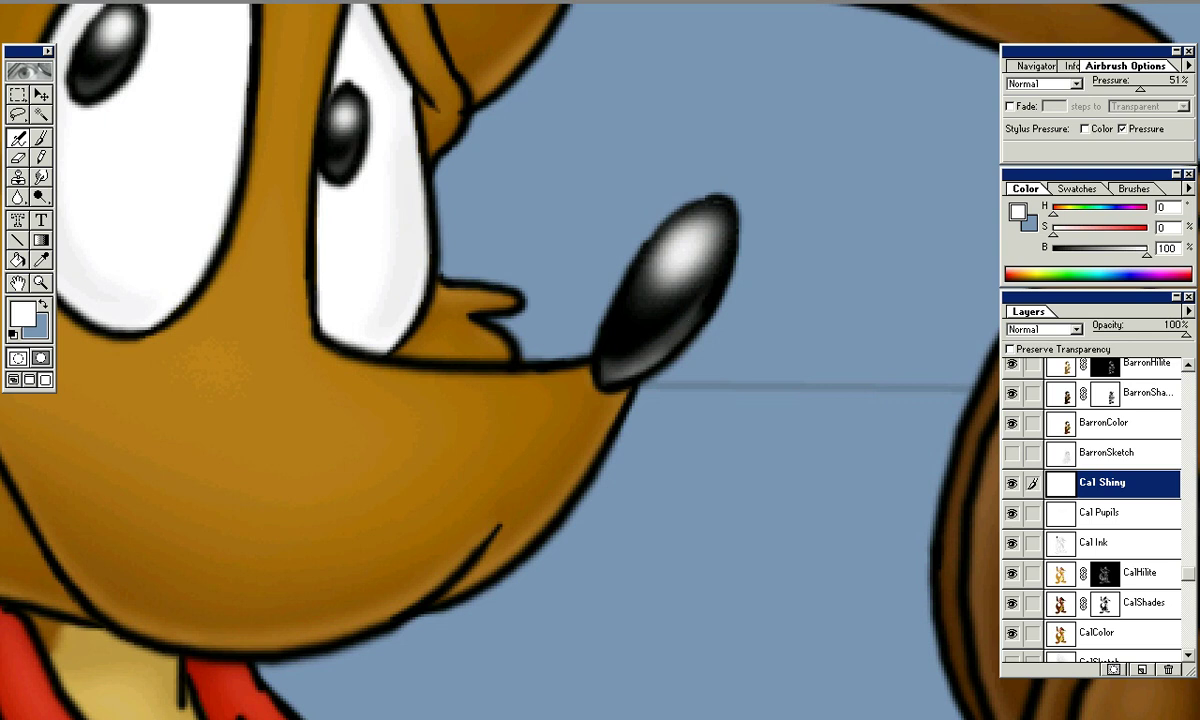
pyautogui.moveTo(675, 356)
pyautogui.mouseDown()
pyautogui.moveTo(701, 328)
pyautogui.moveTo(630, 338)
pyautogui.moveTo(652, 312)
pyautogui.moveTo(723, 281)
pyautogui.mouseUp()
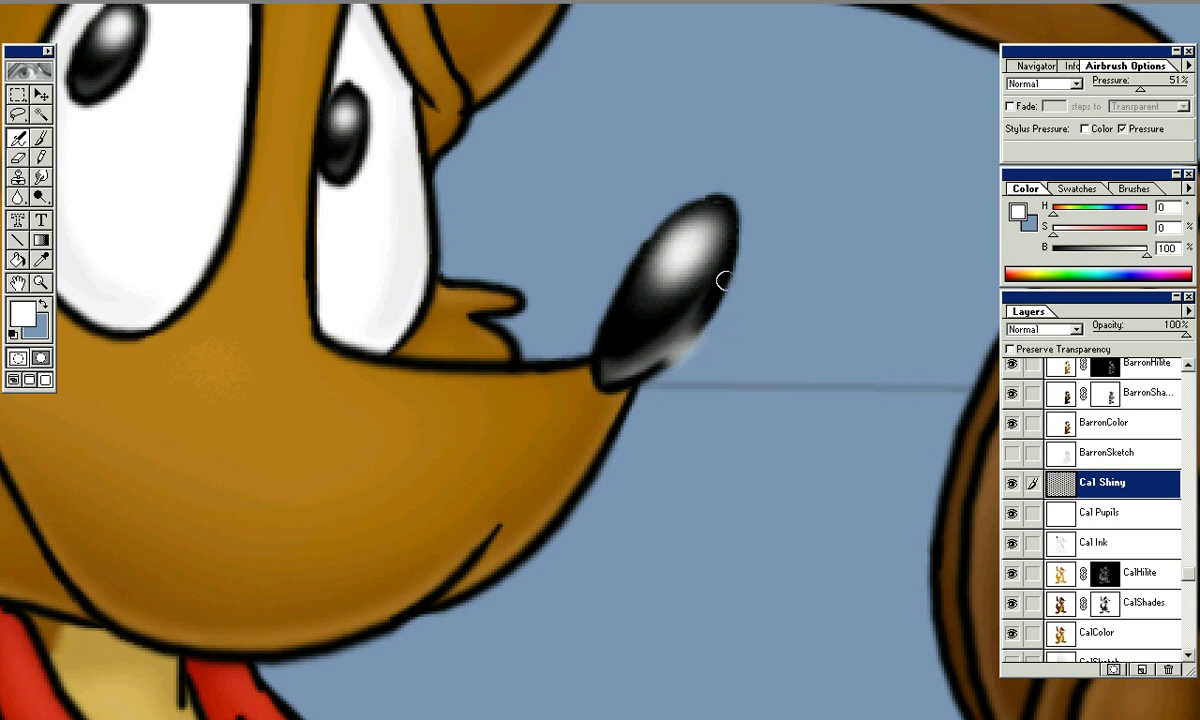
pyautogui.moveTo(660, 368)
pyautogui.mouseDown()
pyautogui.moveTo(695, 343)
pyautogui.moveTo(659, 373)
pyautogui.moveTo(715, 305)
pyautogui.mouseUp()
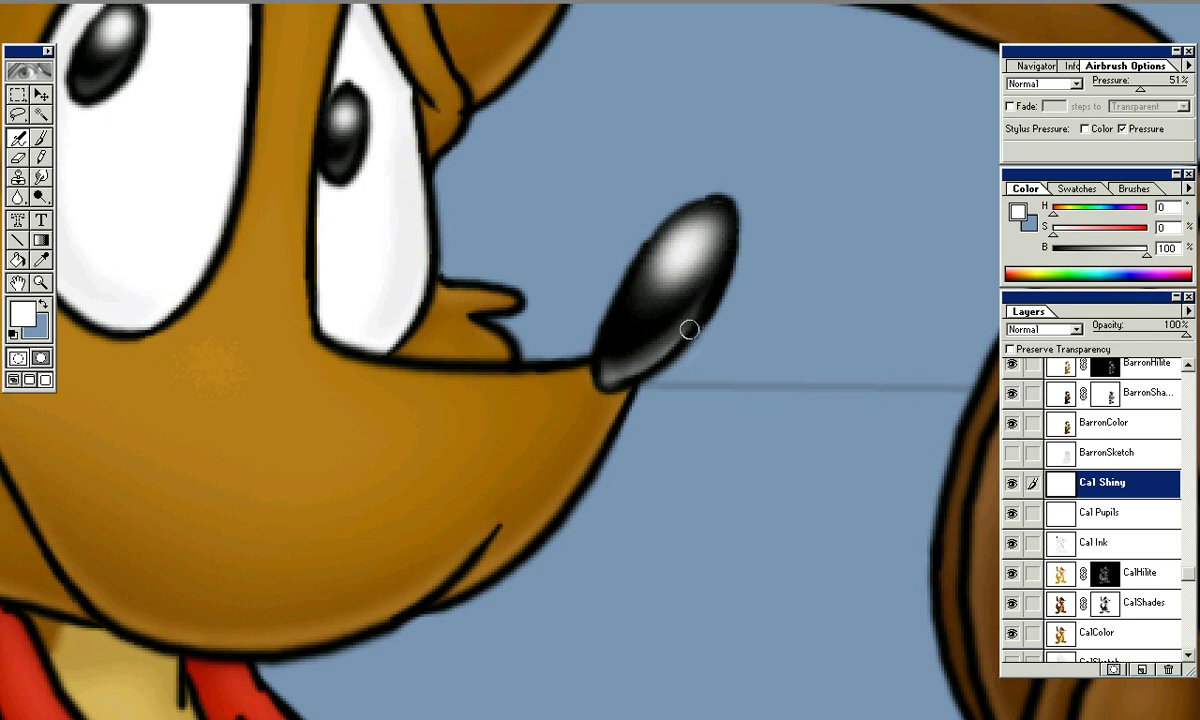
pyautogui.moveTo(613, 379)
pyautogui.mouseDown()
pyautogui.moveTo(628, 375)
pyautogui.moveTo(607, 380)
pyautogui.mouseUp()
pyautogui.moveTo(618, 373)
pyautogui.mouseDown()
pyautogui.moveTo(624, 383)
pyautogui.moveTo(600, 383)
pyautogui.mouseUp()
pyautogui.hotkey('ctrl', 'z')
pyautogui.moveTo(685, 322); pyautogui.dragTo(736, 246)
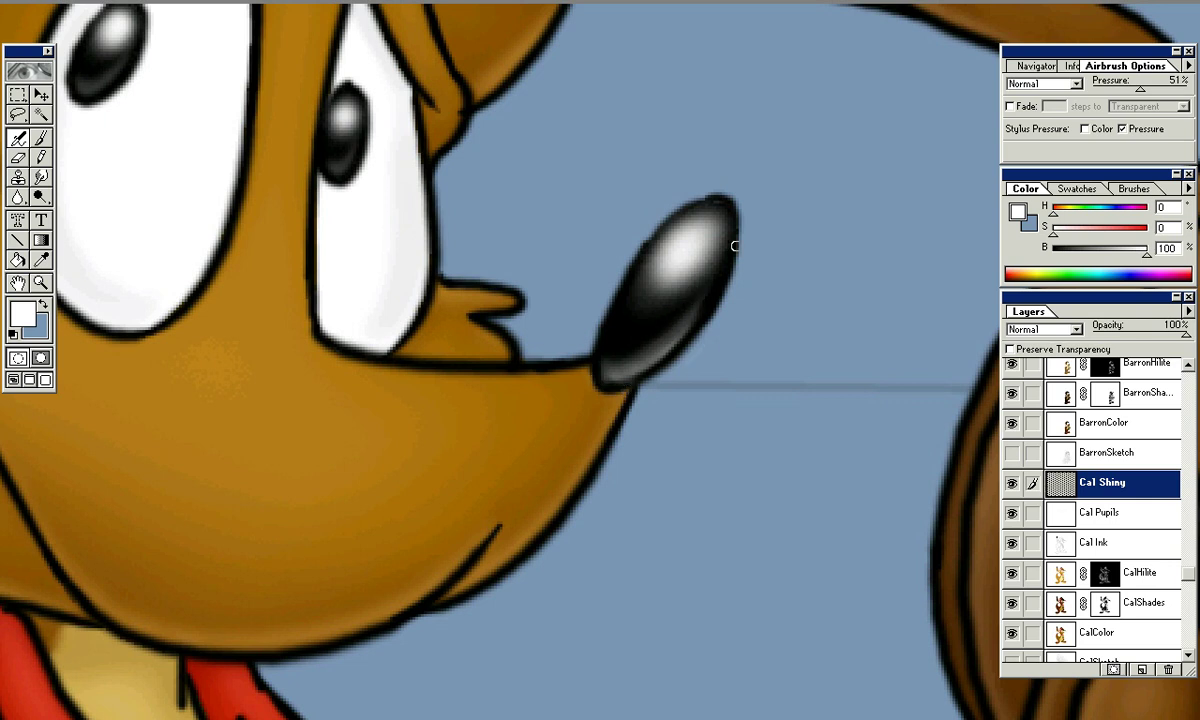
# Touch up the shine on both of the kangaroo's pupils with small white airbrush dabs
pyautogui.hotkey('ctrl', '-')
pyautogui.hotkey('ctrl', '-')
pyautogui.moveTo(683, 428); pyautogui.dragTo(715, 400)
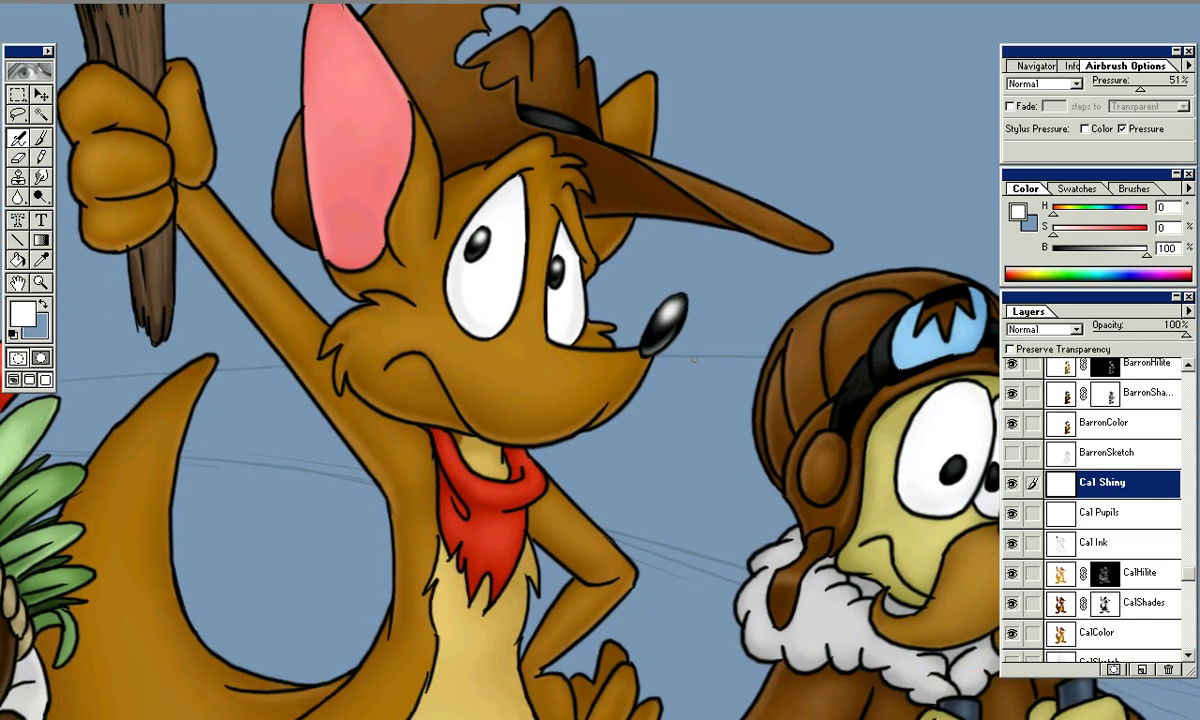
pyautogui.hotkey('ctrl', '+')
pyautogui.hotkey('ctrl', '+')
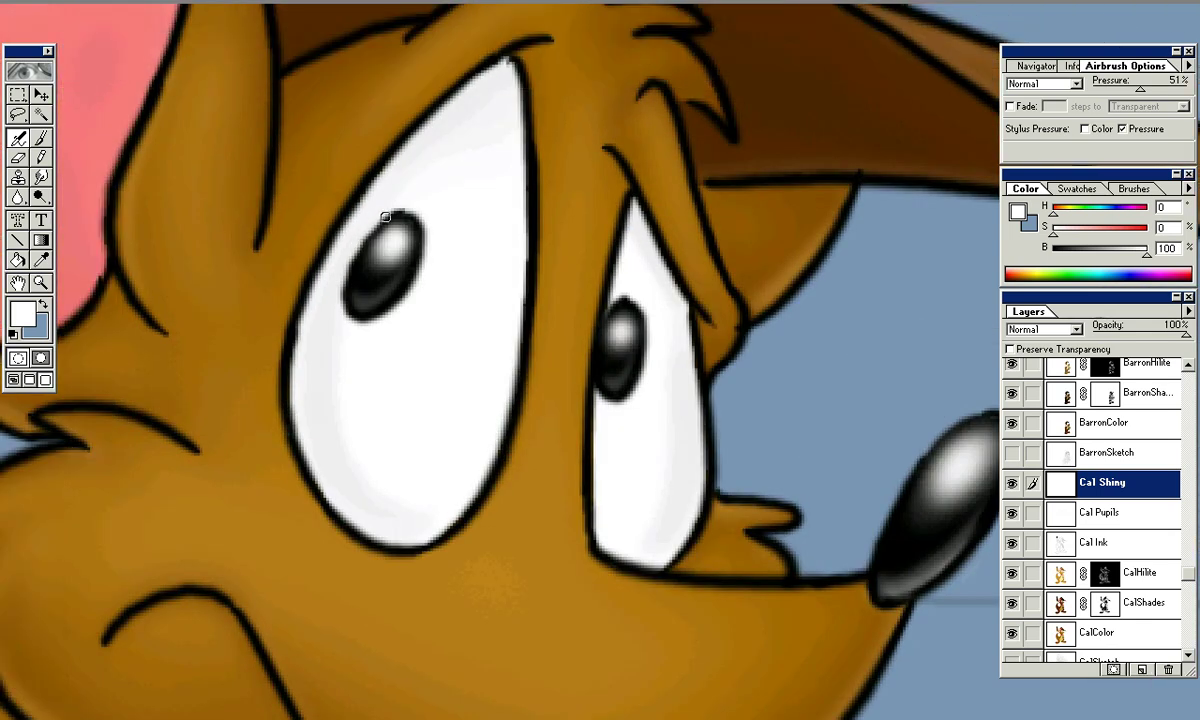
pyautogui.click(358, 247)
pyautogui.click(562, 315)
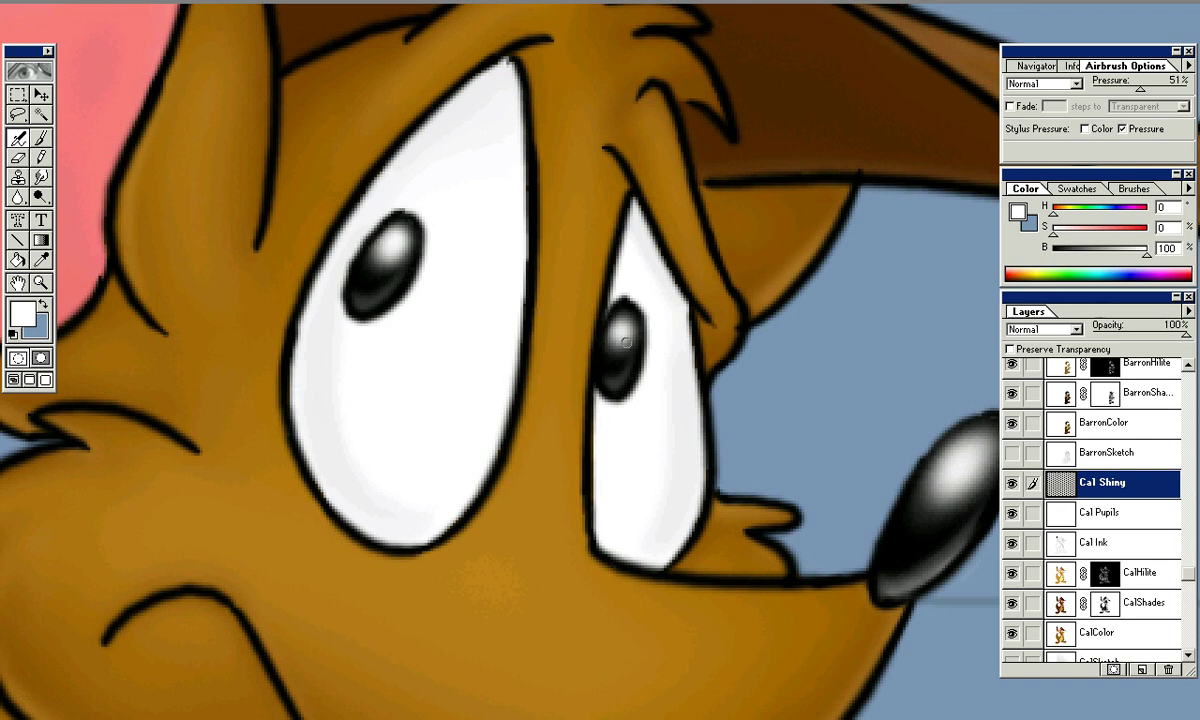
# Show the available brushes and examine the shine on the kangaroo's eyes and nose, both close up and within the whole group
pyautogui.hotkey('ctrl', '-')
pyautogui.hotkey('ctrl', '-')
pyautogui.hotkey('ctrl', '-')
pyautogui.hotkey('ctrl', '-')
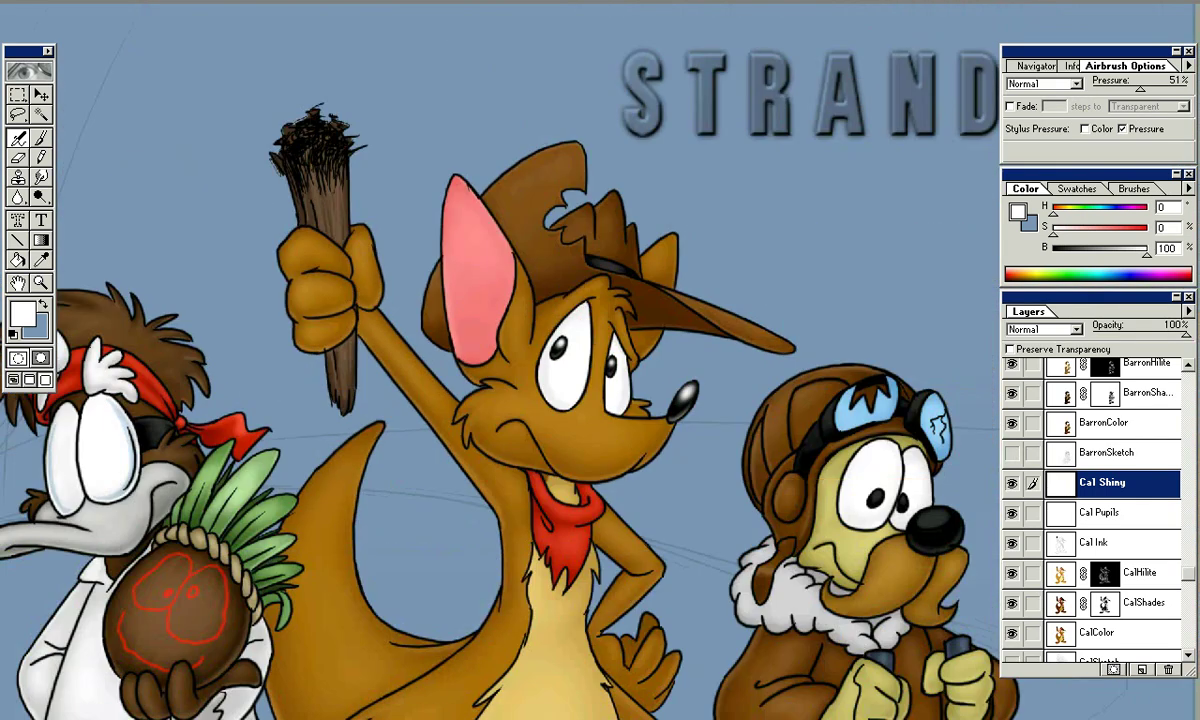
pyautogui.scroll(-2, 555, 360)
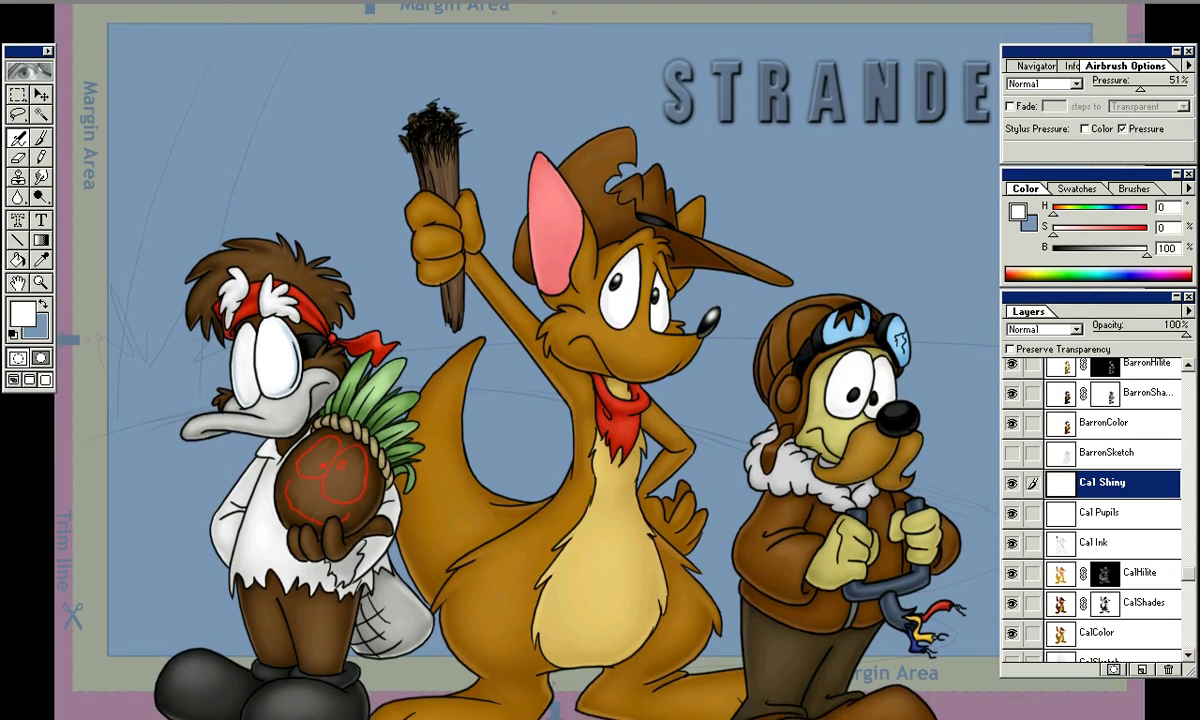
pyautogui.press('F5')
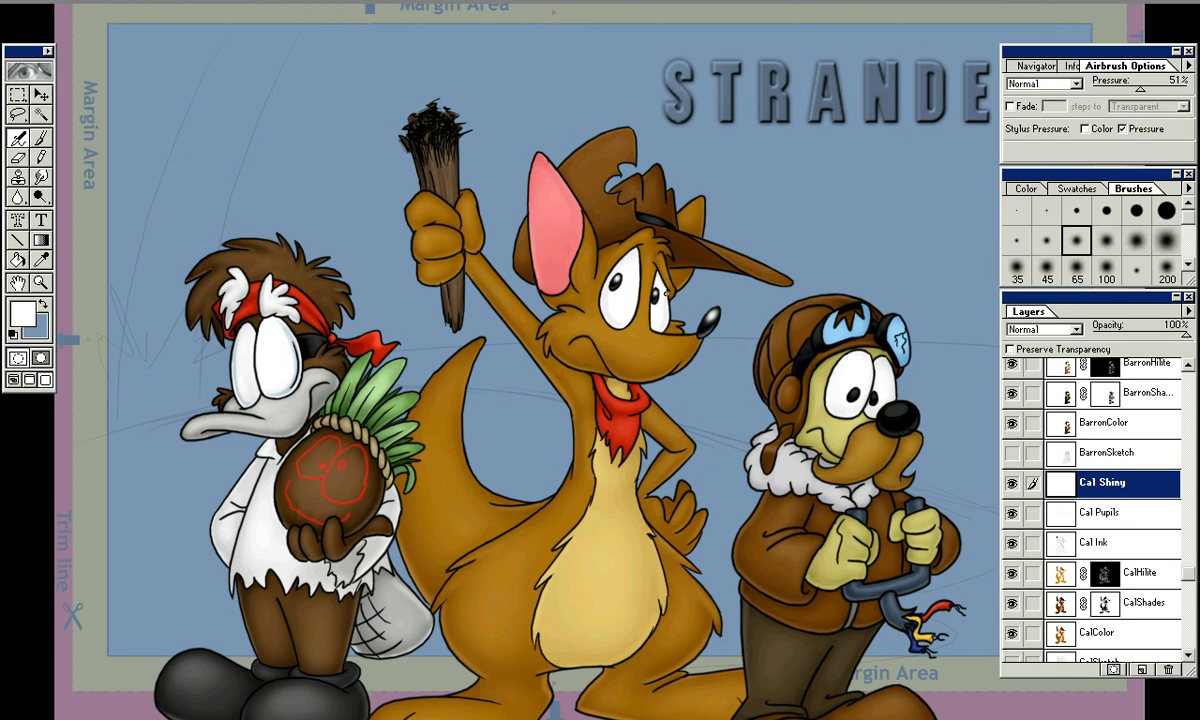
pyautogui.hotkey('ctrl', '+')
pyautogui.hotkey('ctrl', '+')
pyautogui.hotkey('ctrl', '+')
pyautogui.hotkey('ctrl', '+')
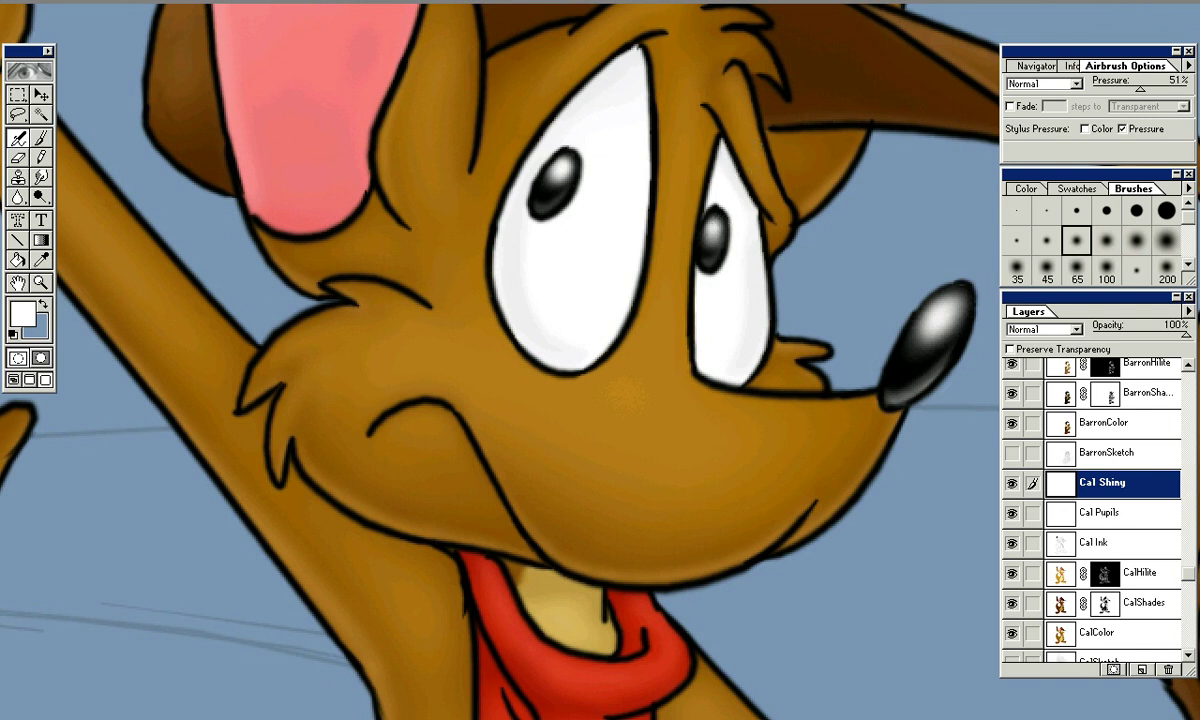
pyautogui.hotkey('ctrl', '-')
pyautogui.hotkey('ctrl', '-')
pyautogui.hotkey('ctrl', '-')
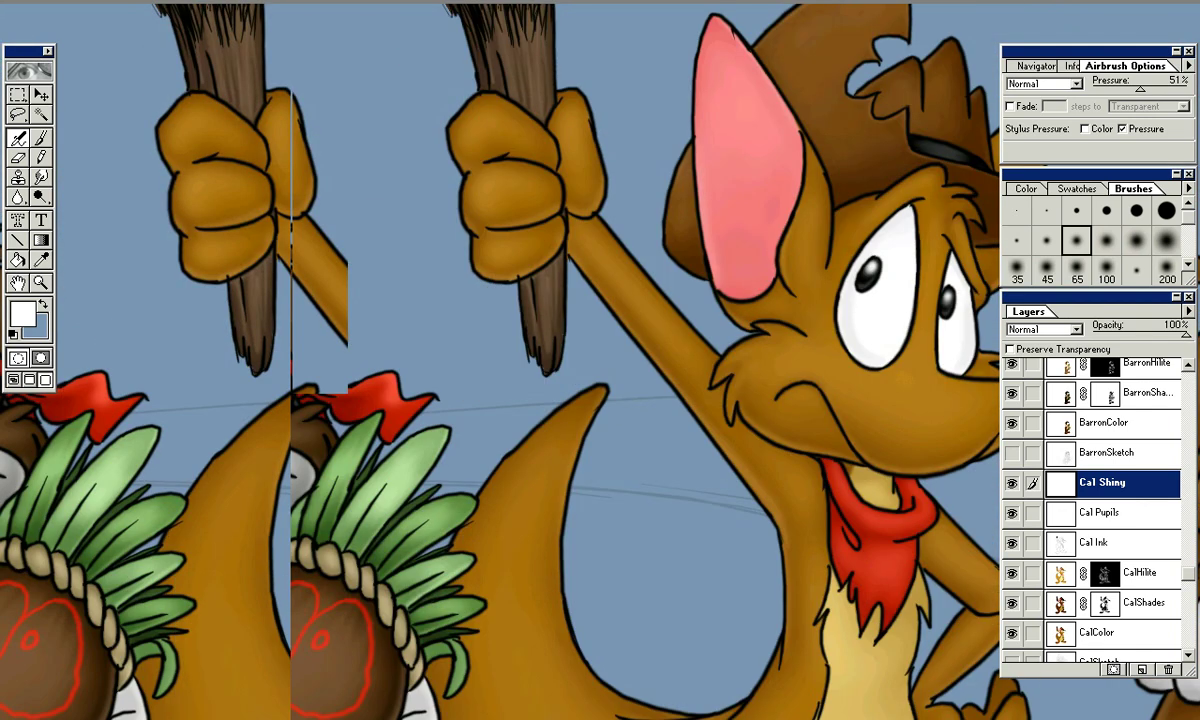
pyautogui.moveTo(560, 400); pyautogui.dragTo(549, 357)
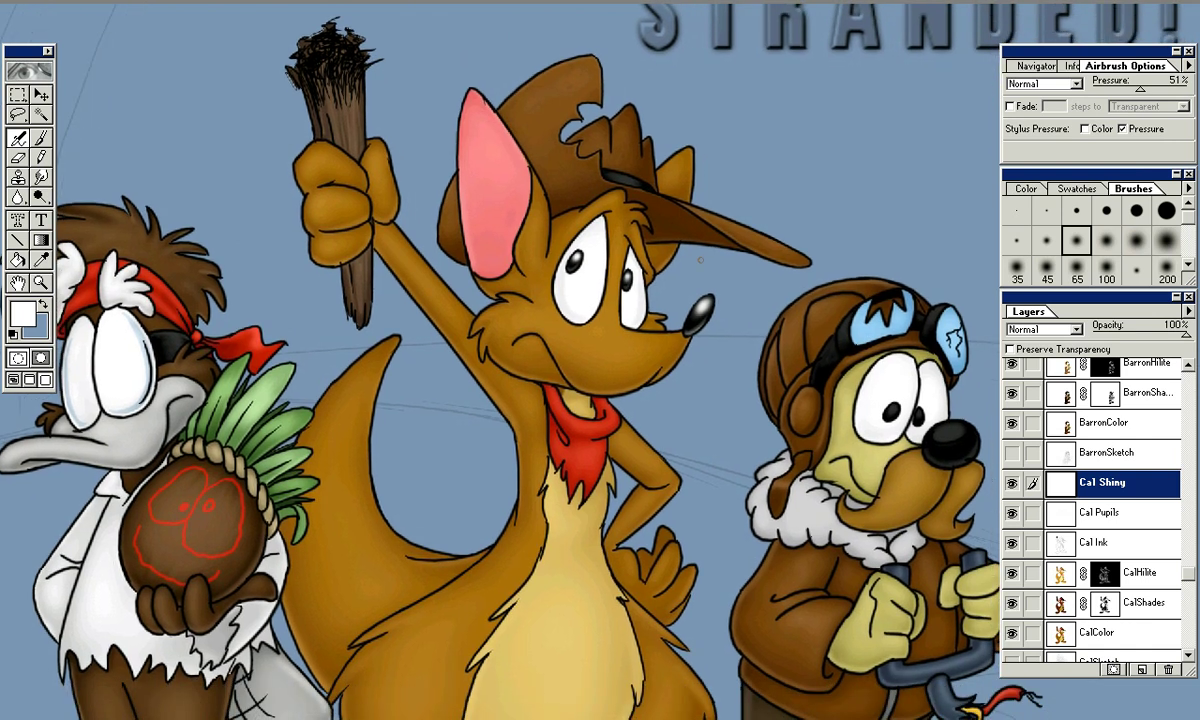
pyautogui.moveTo(912, 343); pyautogui.dragTo(832, 307)
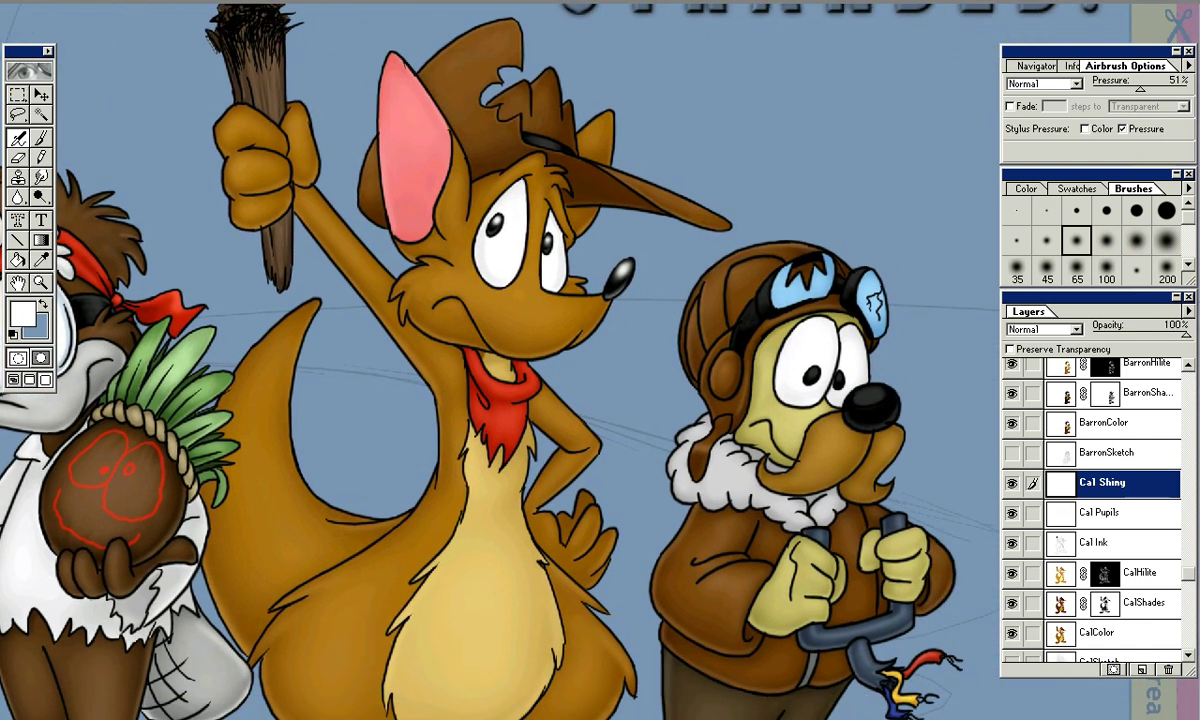
pyautogui.scroll(7, 1095, 510)
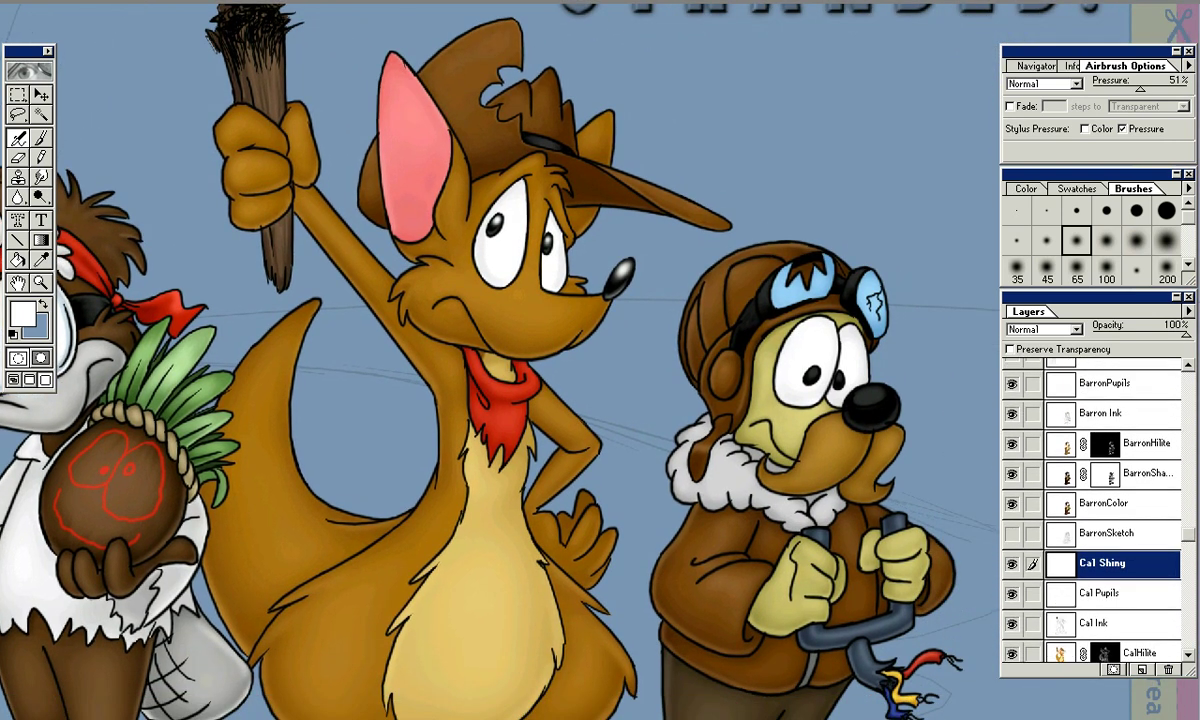
pyautogui.scroll(5, 1095, 510)
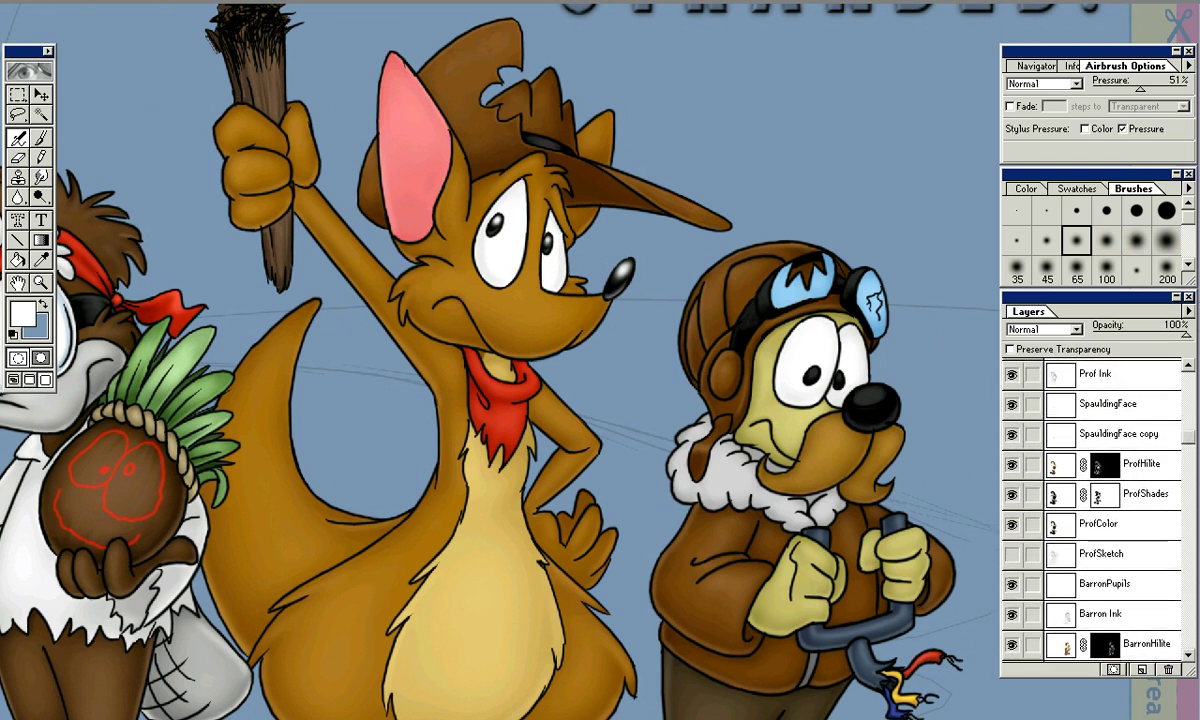
pyautogui.scroll(2, 1095, 510)
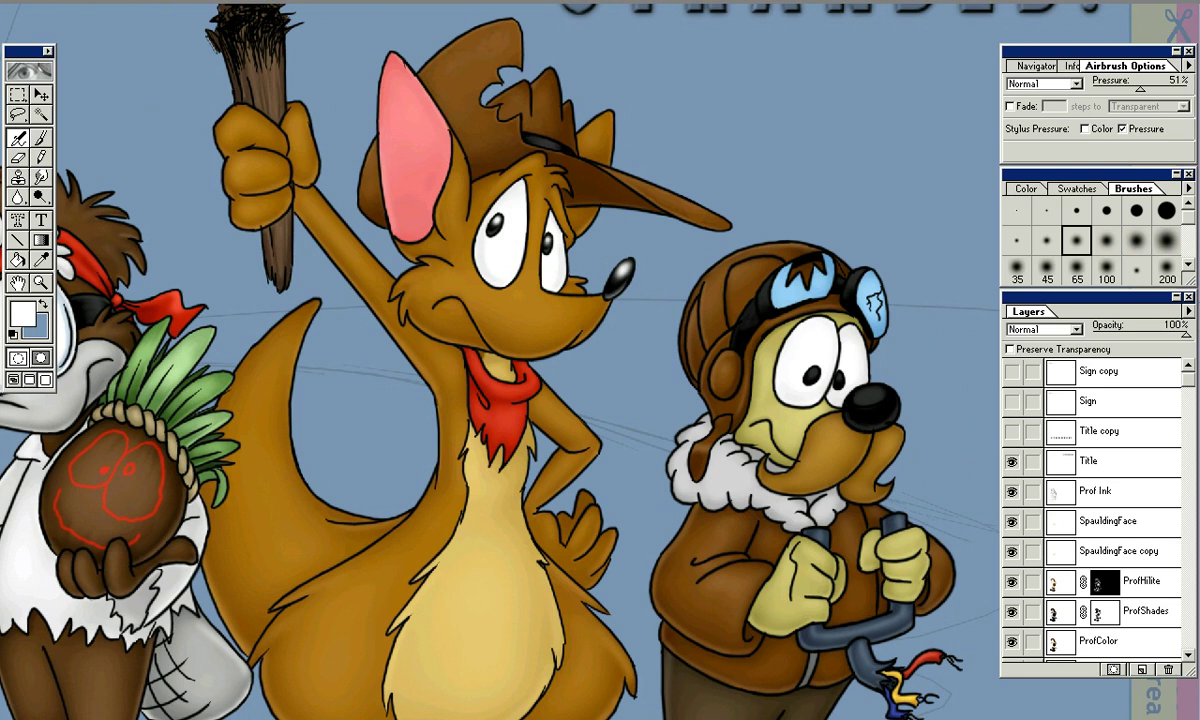
pyautogui.scroll(-3, 1095, 510)
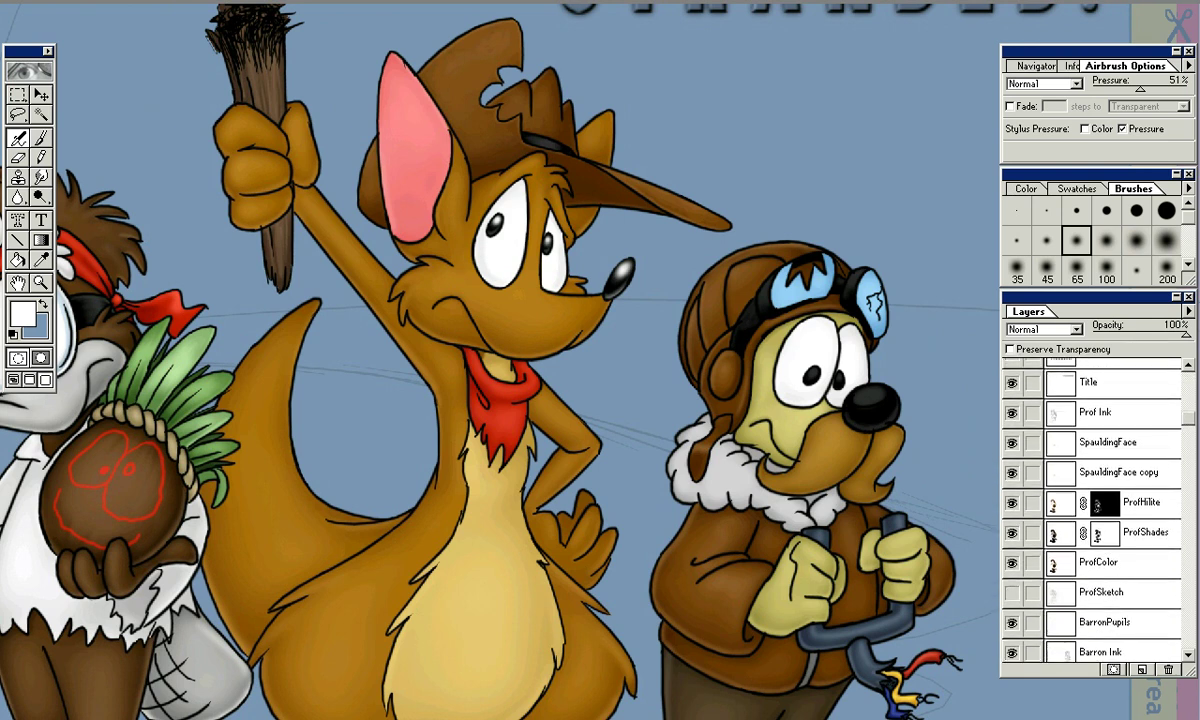
# Sample light grey from the face of the character holding the coconut, undo the test stroke and choose a smaller soft airbrush
pyautogui.press('x')
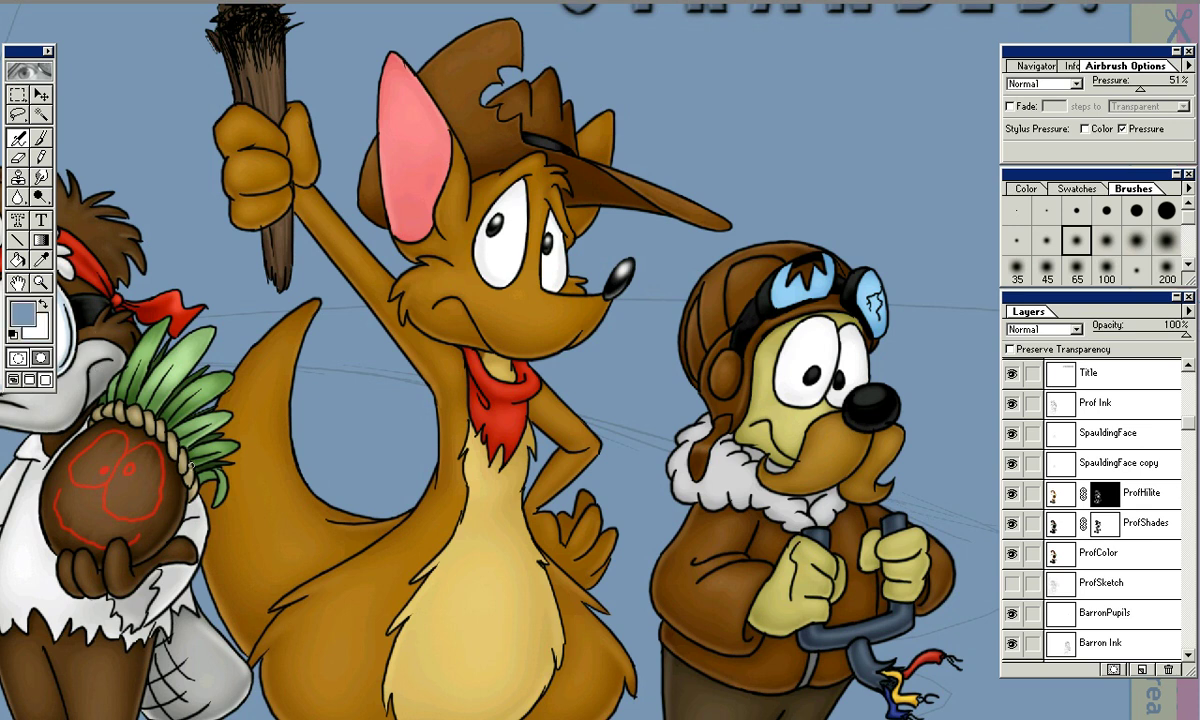
pyautogui.keyDown('alt'); pyautogui.click(92, 374); pyautogui.keyUp('alt')
pyautogui.hotkey('ctrl', '+')
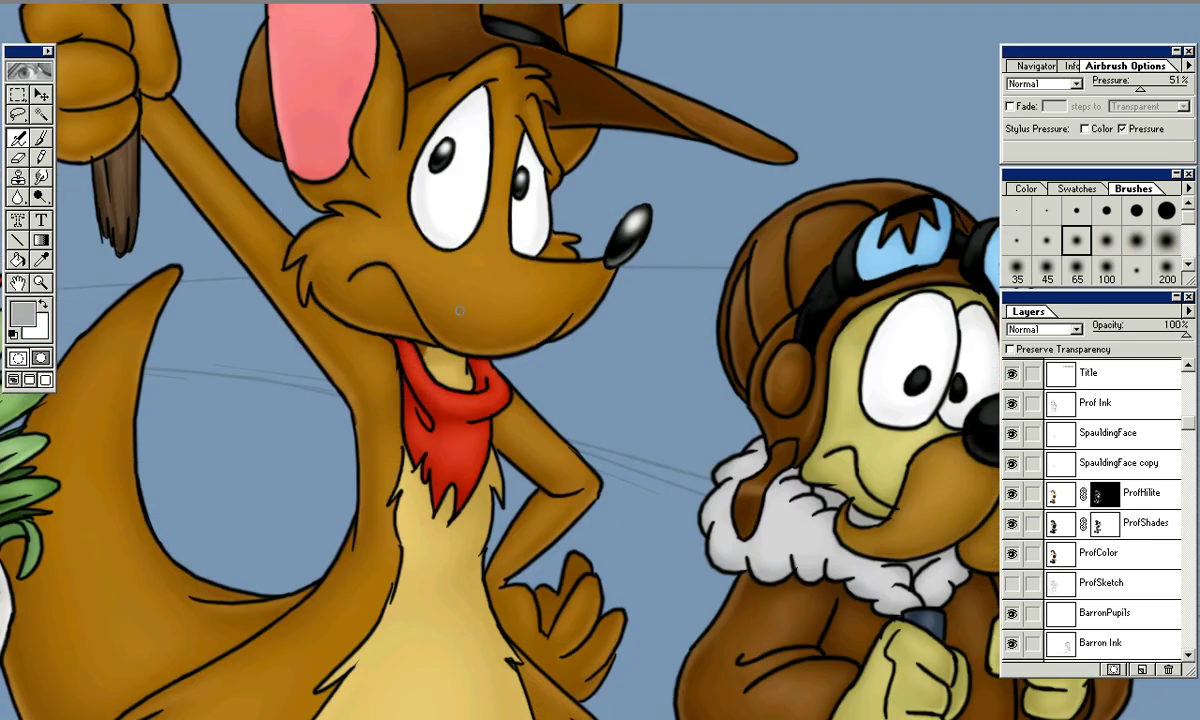
pyautogui.moveTo(482, 240)
pyautogui.mouseDown()
pyautogui.moveTo(484, 320)
pyautogui.moveTo(514, 364)
pyautogui.moveTo(514, 260)
pyautogui.mouseUp()
pyautogui.hotkey('ctrl', '+')
pyautogui.hotkey('ctrl', 'z')
pyautogui.press('[')
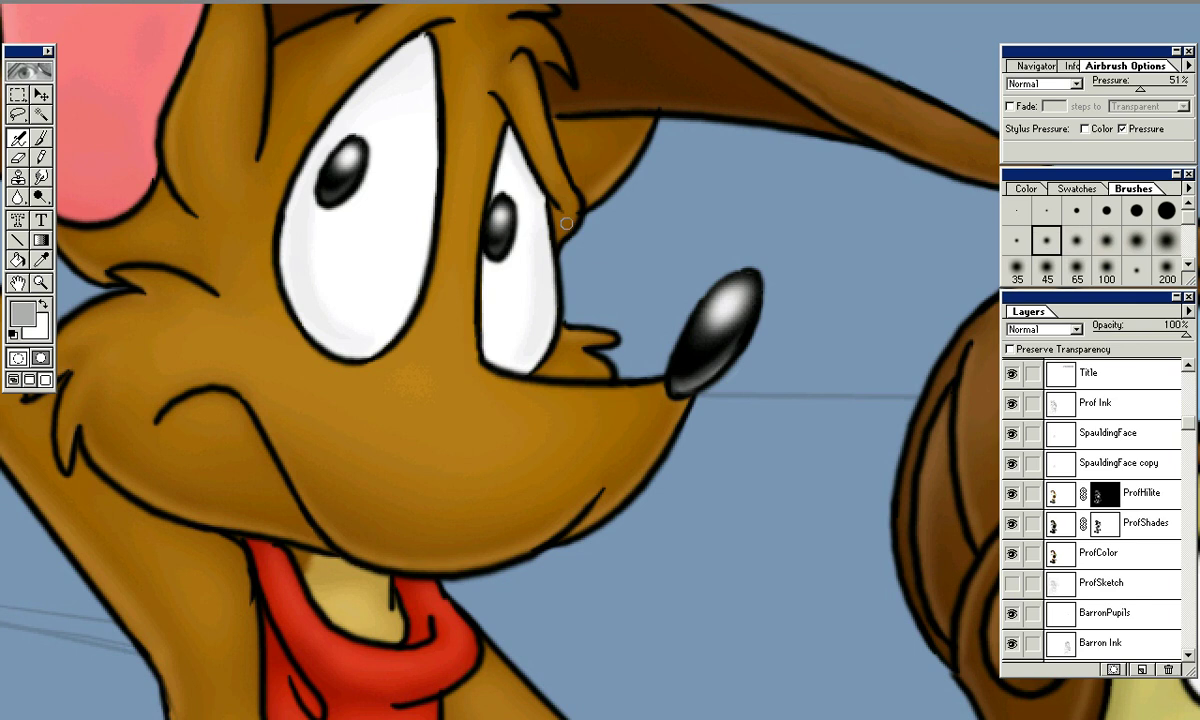
# Airbrush soft grey shading inside the lower edge of the kangaroo's smaller eye and along the outer edge of the larger eye
pyautogui.moveTo(520, 367); pyautogui.dragTo(547, 300)
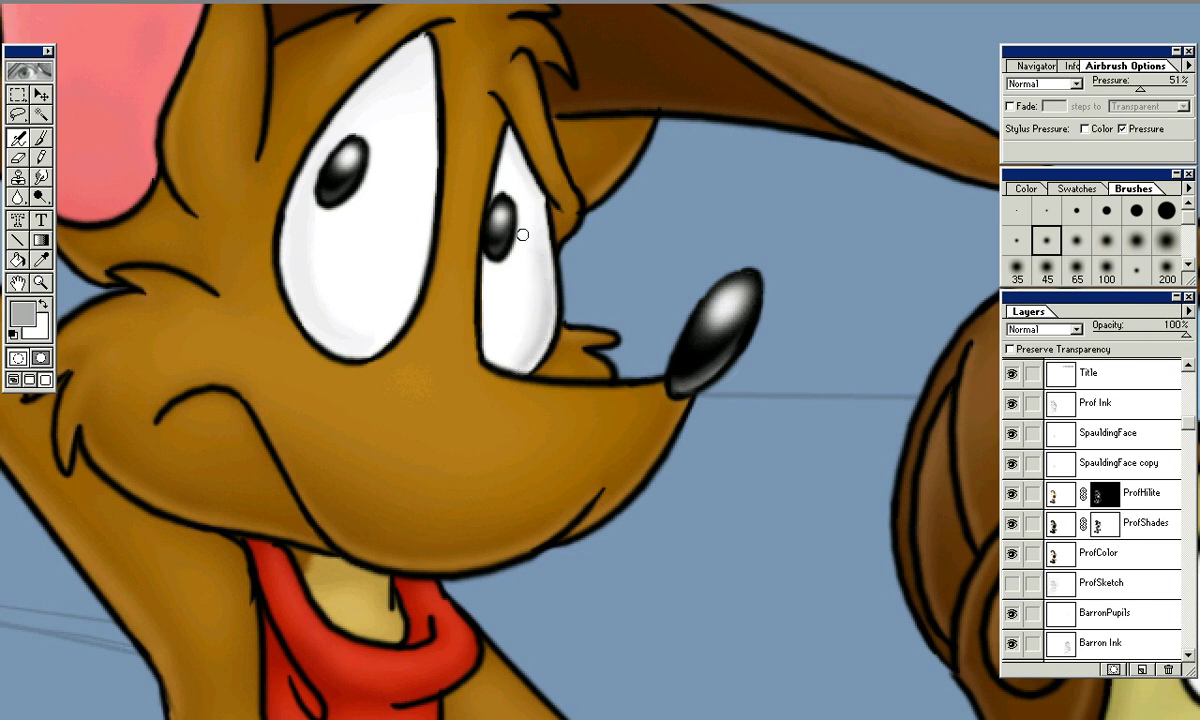
pyautogui.moveTo(298, 212)
pyautogui.mouseDown()
pyautogui.moveTo(295, 285)
pyautogui.moveTo(316, 328)
pyautogui.mouseUp()
pyautogui.moveTo(294, 275); pyautogui.dragTo(332, 335)
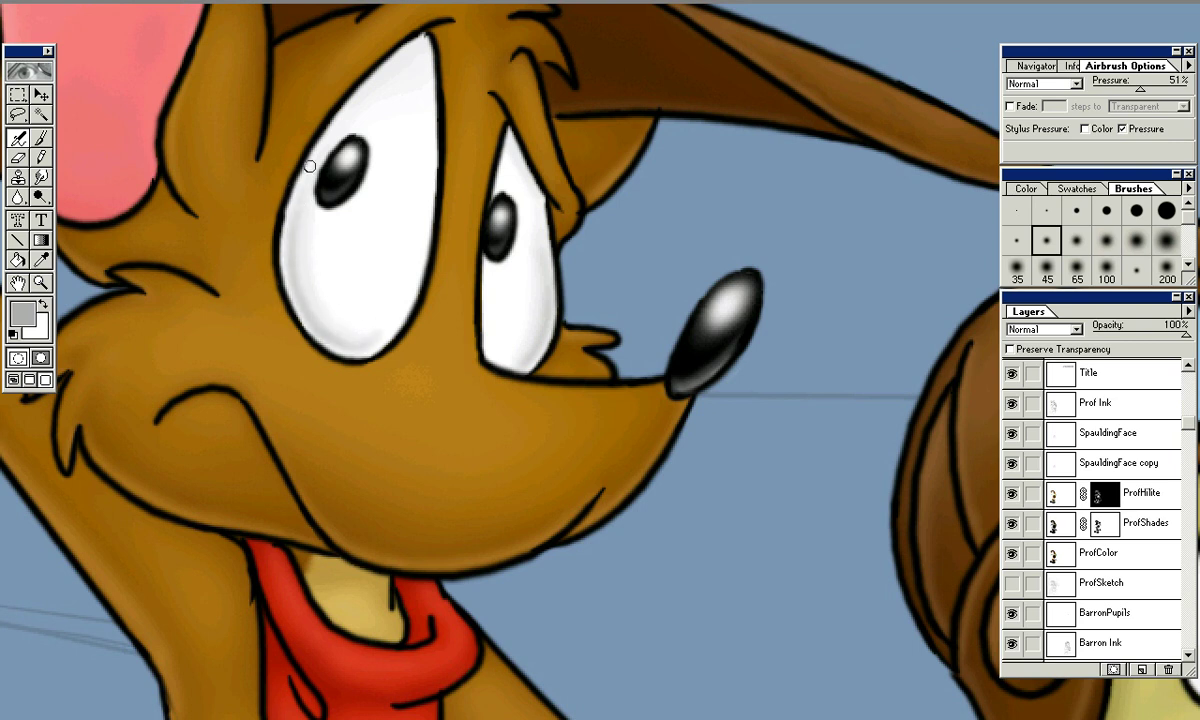
pyautogui.moveTo(277, 190)
pyautogui.mouseDown()
pyautogui.moveTo(379, 31)
pyautogui.moveTo(353, 91)
pyautogui.moveTo(416, 35)
pyautogui.moveTo(410, 44)
pyautogui.moveTo(439, 56)
pyautogui.moveTo(426, 43)
pyautogui.moveTo(434, 65)
pyautogui.moveTo(428, 45)
pyautogui.moveTo(375, 73)
pyautogui.moveTo(418, 36)
pyautogui.moveTo(373, 75)
pyautogui.mouseUp()
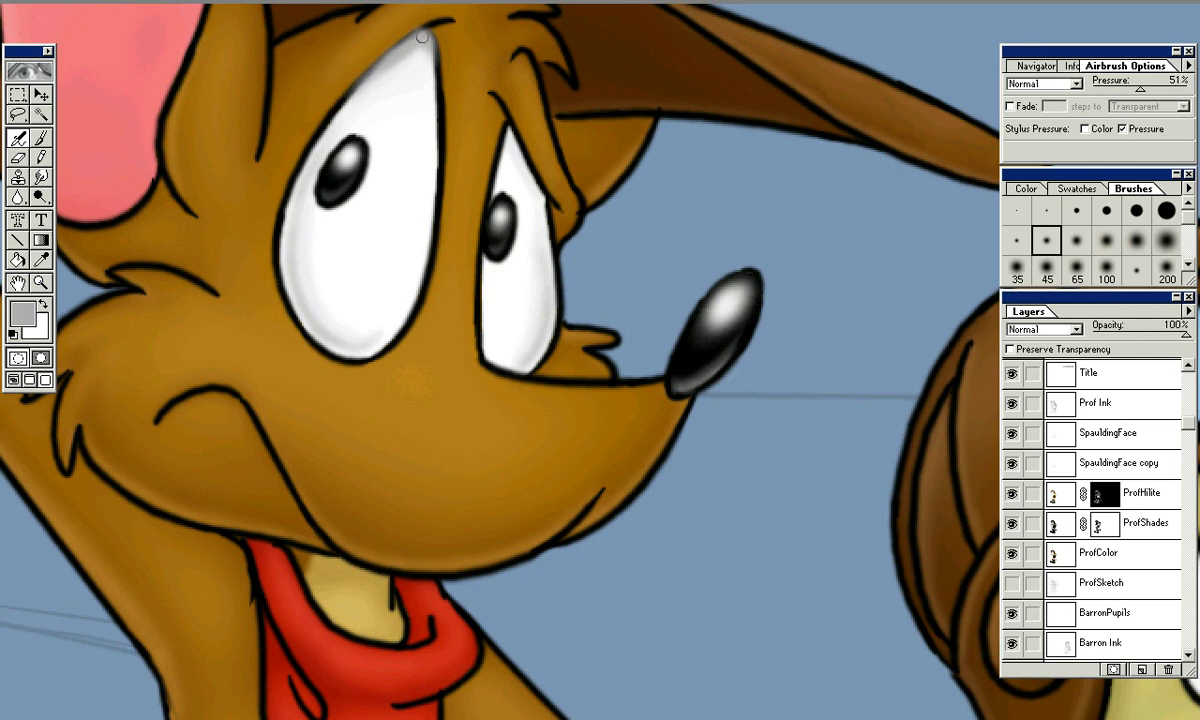
# Airbrush grey shading along the slanted upper edges of both of the kangaroo's eye whites
pyautogui.moveTo(411, 88); pyautogui.dragTo(460, 179)
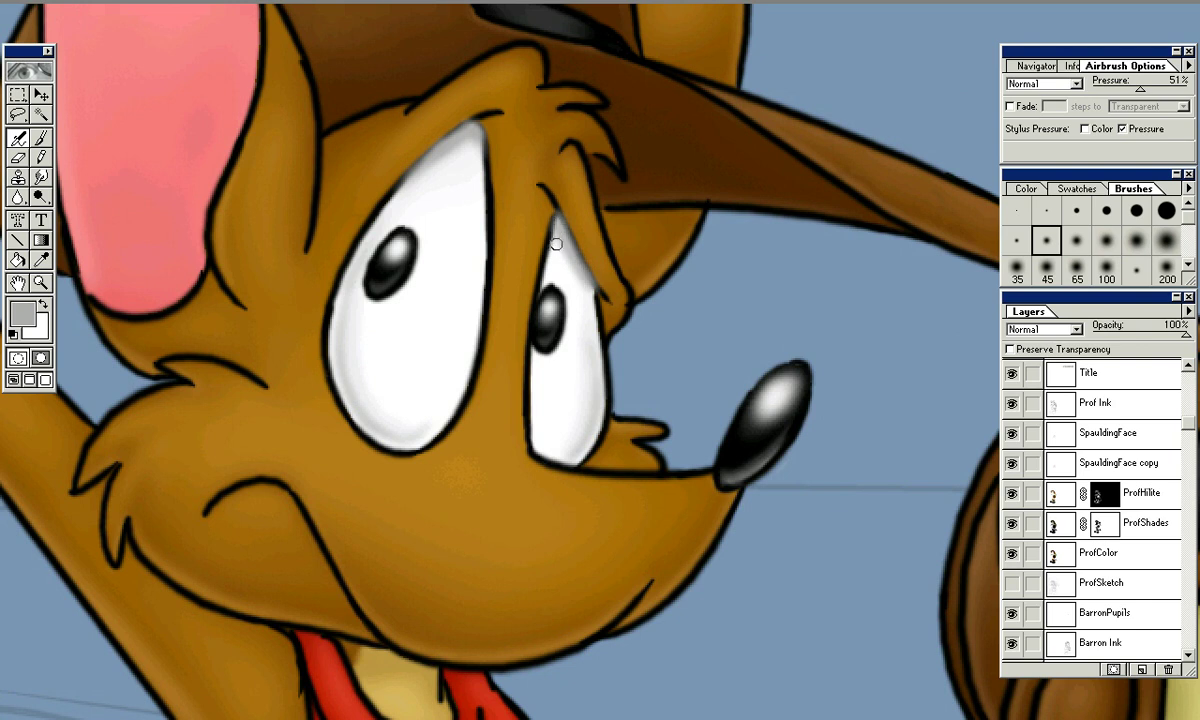
pyautogui.moveTo(586, 276); pyautogui.dragTo(596, 274)
pyautogui.moveTo(554, 203); pyautogui.dragTo(596, 286)
pyautogui.moveTo(392, 187)
pyautogui.mouseDown()
pyautogui.moveTo(400, 146)
pyautogui.moveTo(372, 172)
pyautogui.moveTo(405, 140)
pyautogui.moveTo(445, 133)
pyautogui.moveTo(424, 153)
pyautogui.moveTo(465, 123)
pyautogui.mouseUp()
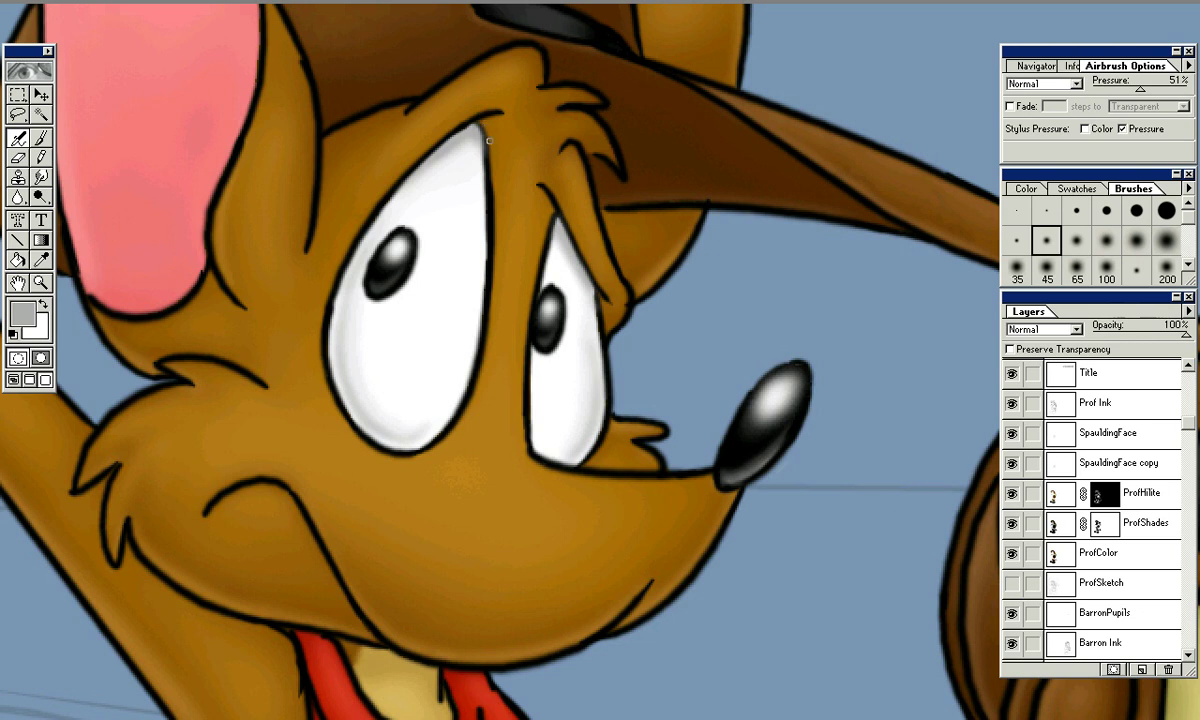
# Shade the tip and the muzzle-side edge of the kangaroo's larger eye in grey, redoing the long edge stroke with a larger soft airbrush
pyautogui.moveTo(482, 118); pyautogui.dragTo(483, 125)
pyautogui.moveTo(470, 155); pyautogui.dragTo(472, 342)
pyautogui.hotkey('ctrl', 'z')
pyautogui.click(1076, 240)
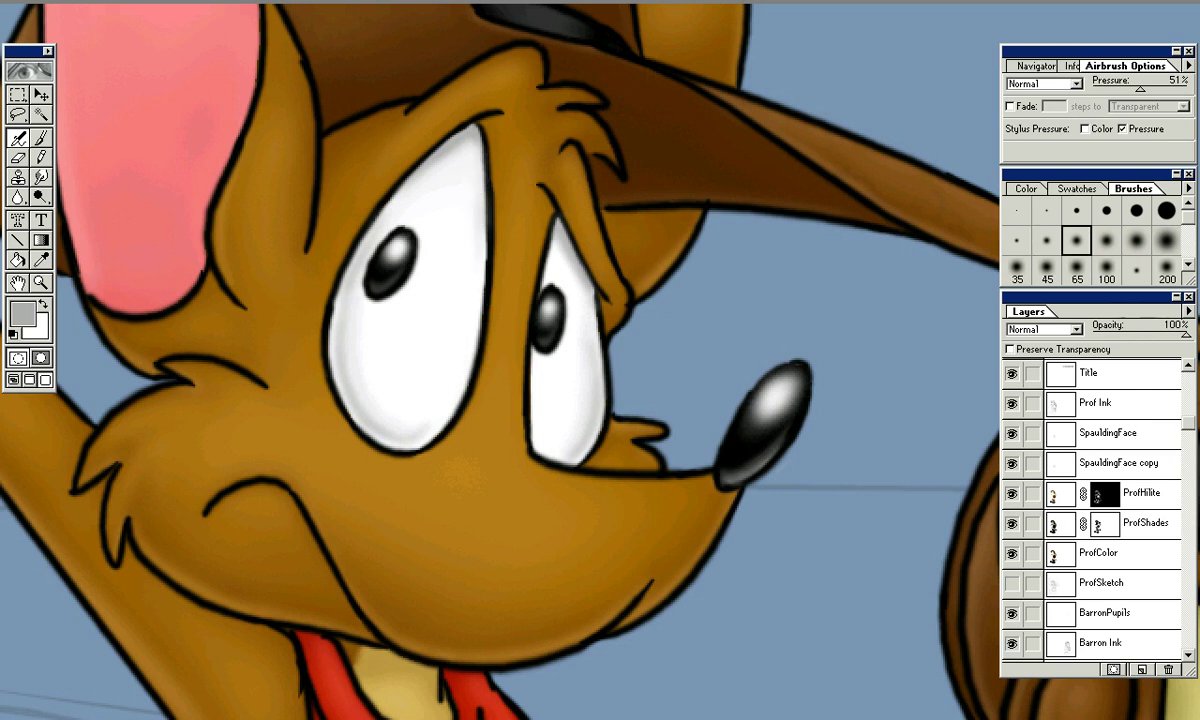
pyautogui.moveTo(480, 197); pyautogui.dragTo(469, 357)
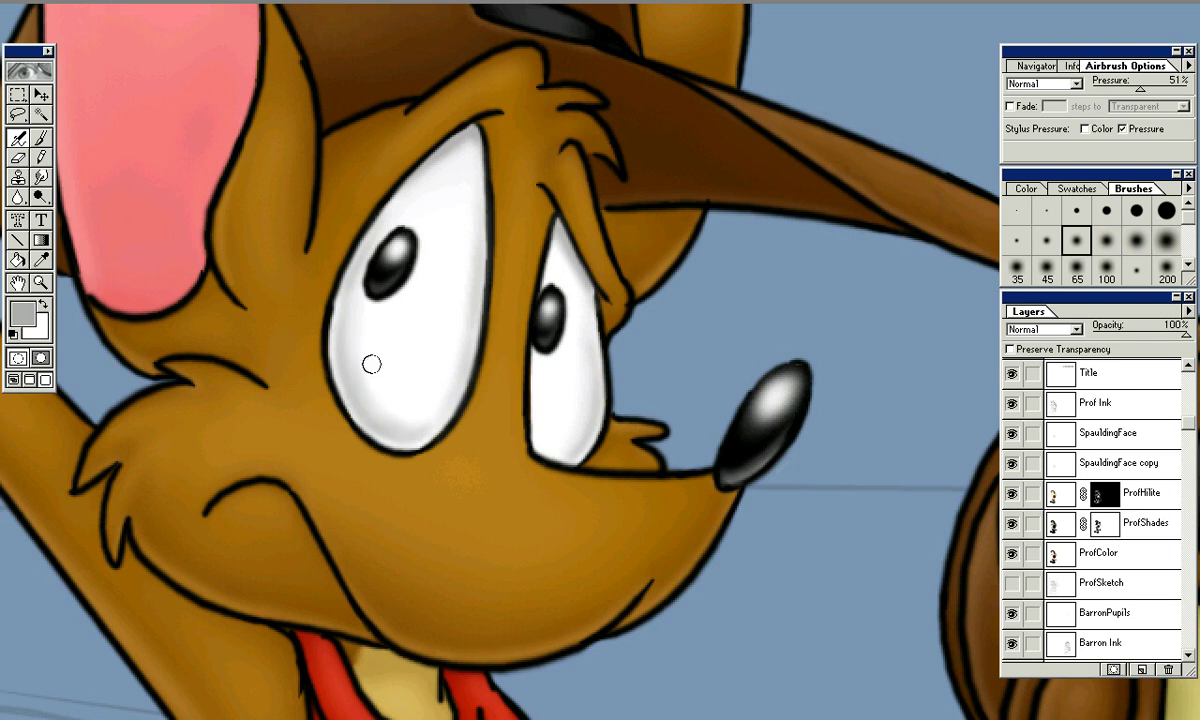
# Airbrush grey along the inner edge of the kangaroo's smaller eye, below the pupil, with a smaller soft brush
pyautogui.moveTo(500, 360); pyautogui.dragTo(482, 336)
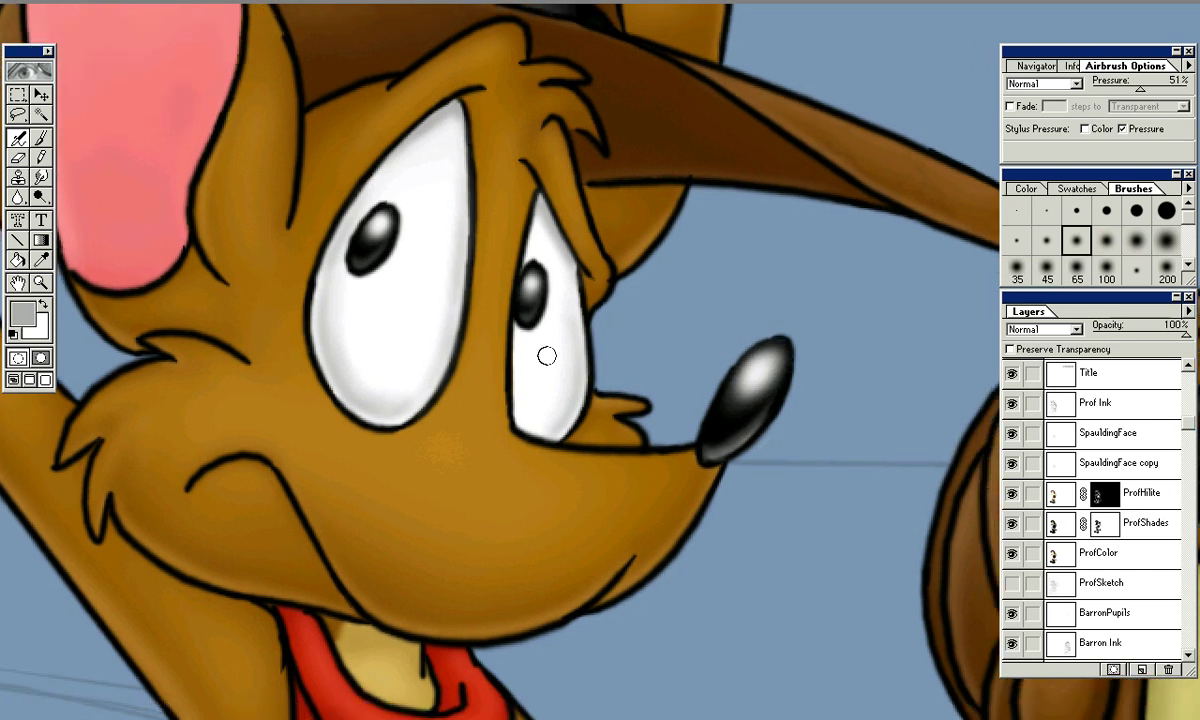
pyautogui.press('[')
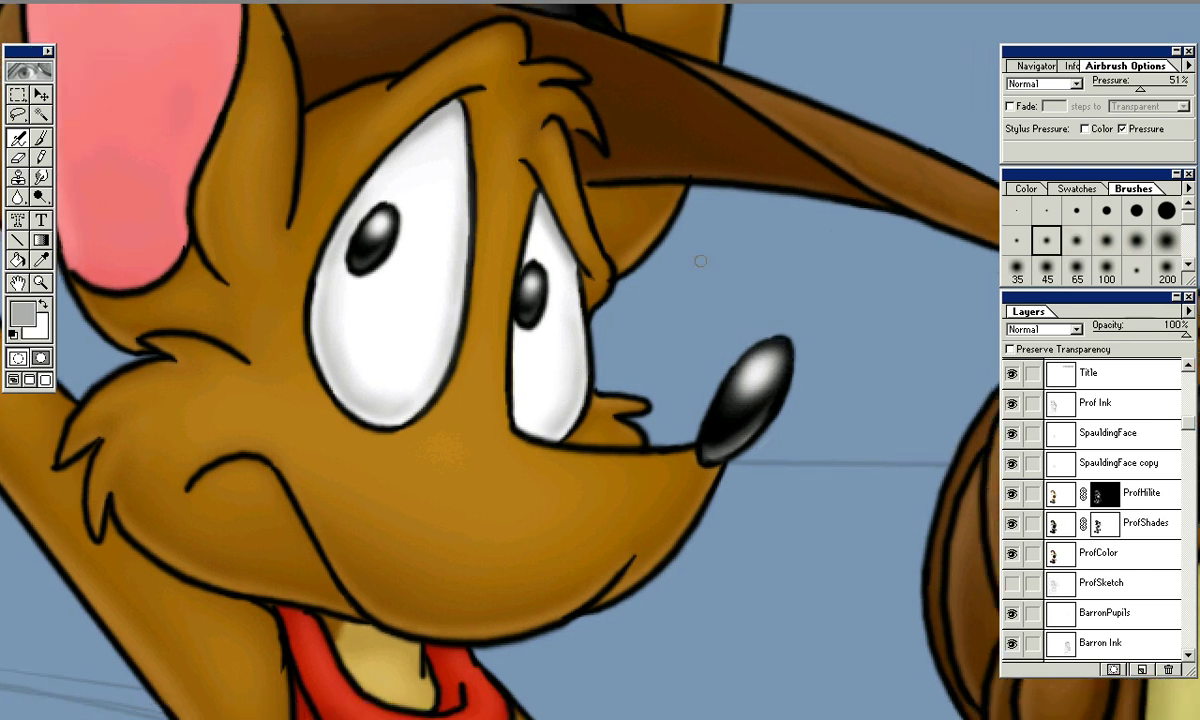
pyautogui.moveTo(516, 330)
pyautogui.mouseDown()
pyautogui.moveTo(519, 398)
pyautogui.moveTo(512, 340)
pyautogui.moveTo(516, 376)
pyautogui.mouseUp()
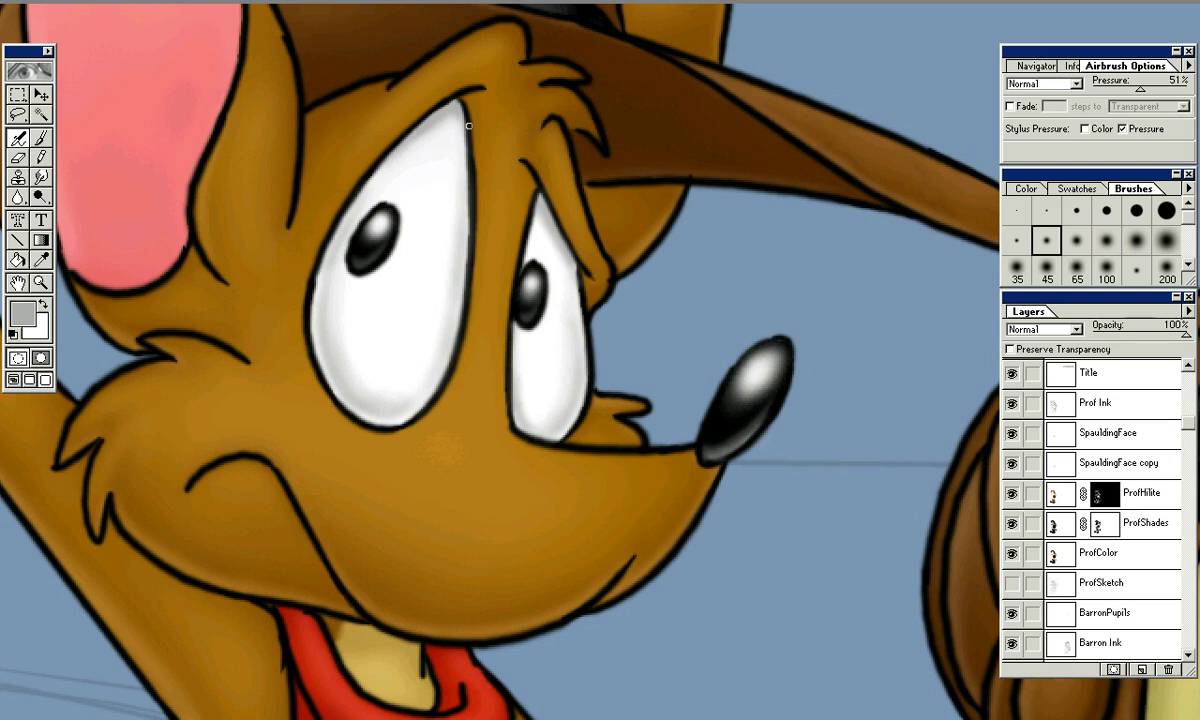
pyautogui.press('r')
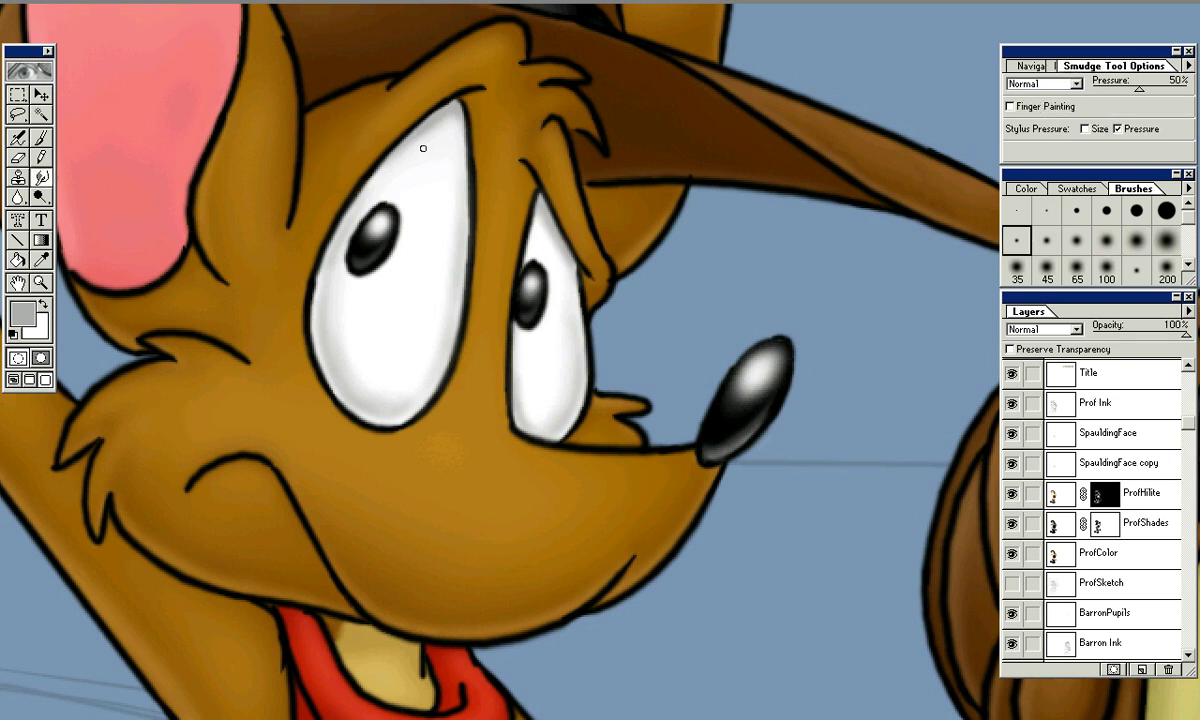
pyautogui.press(']')
pyautogui.press(']')
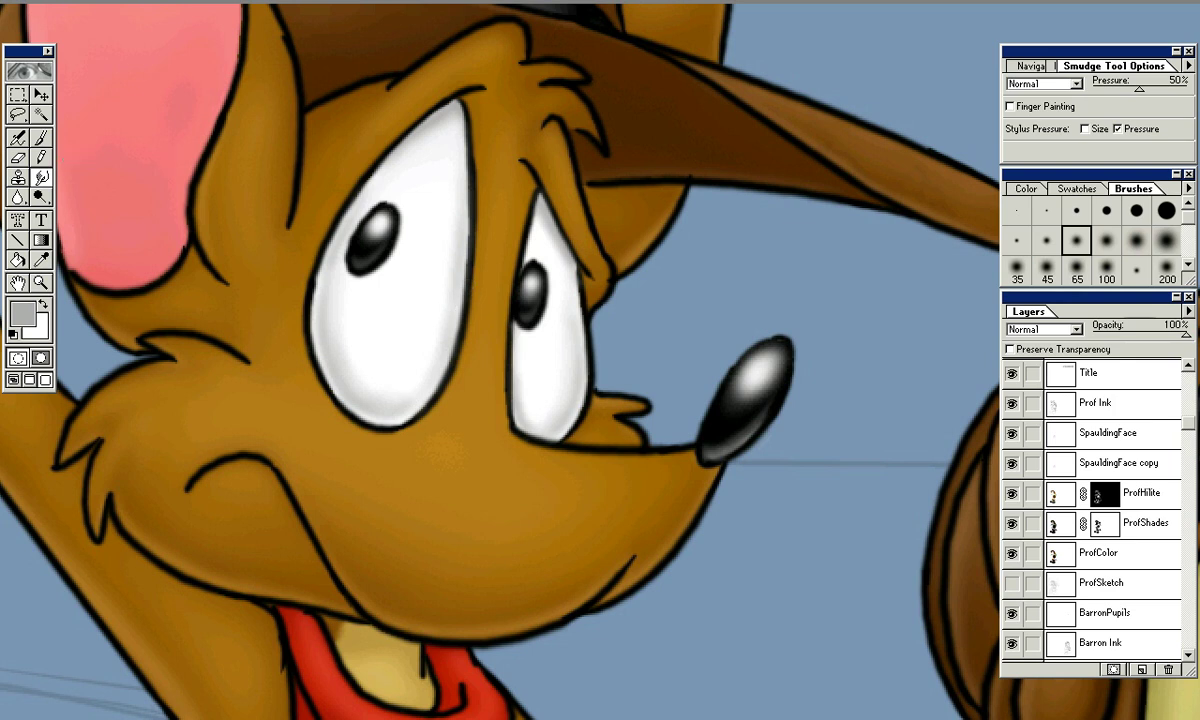
pyautogui.press('b')
pyautogui.press(']')
pyautogui.press(']')
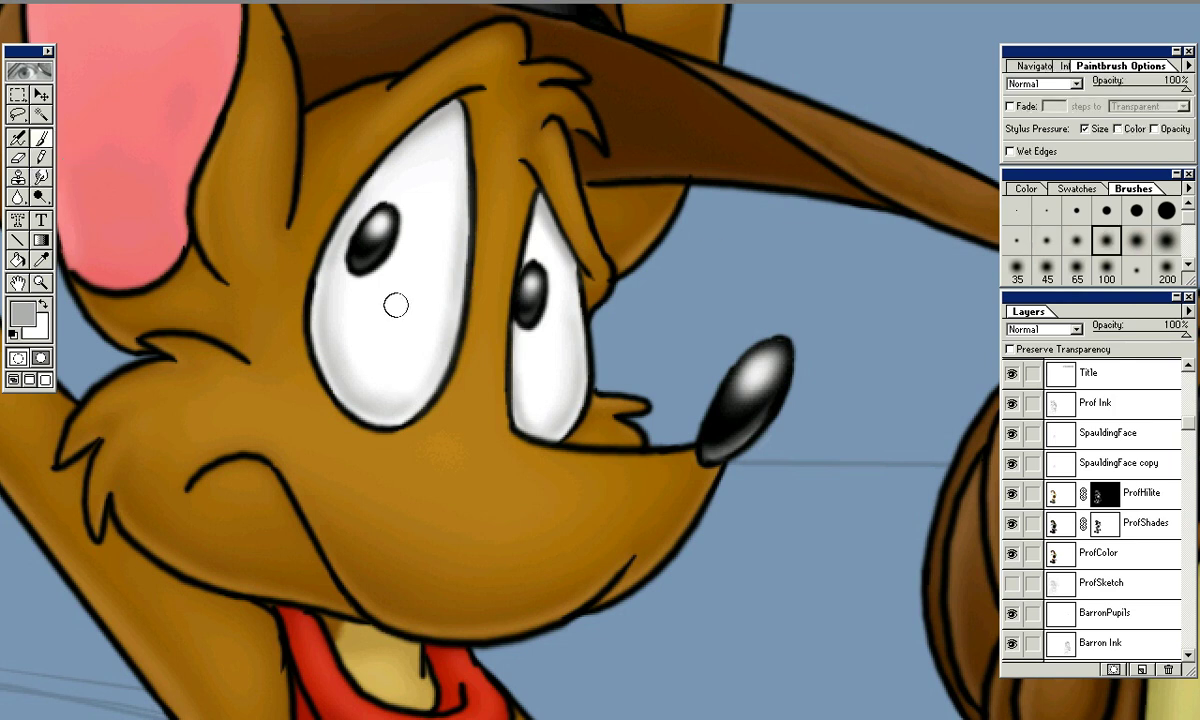
pyautogui.moveTo(412, 395); pyautogui.dragTo(448, 338)
pyautogui.hotkey('ctrl', 'z')
pyautogui.press('j')
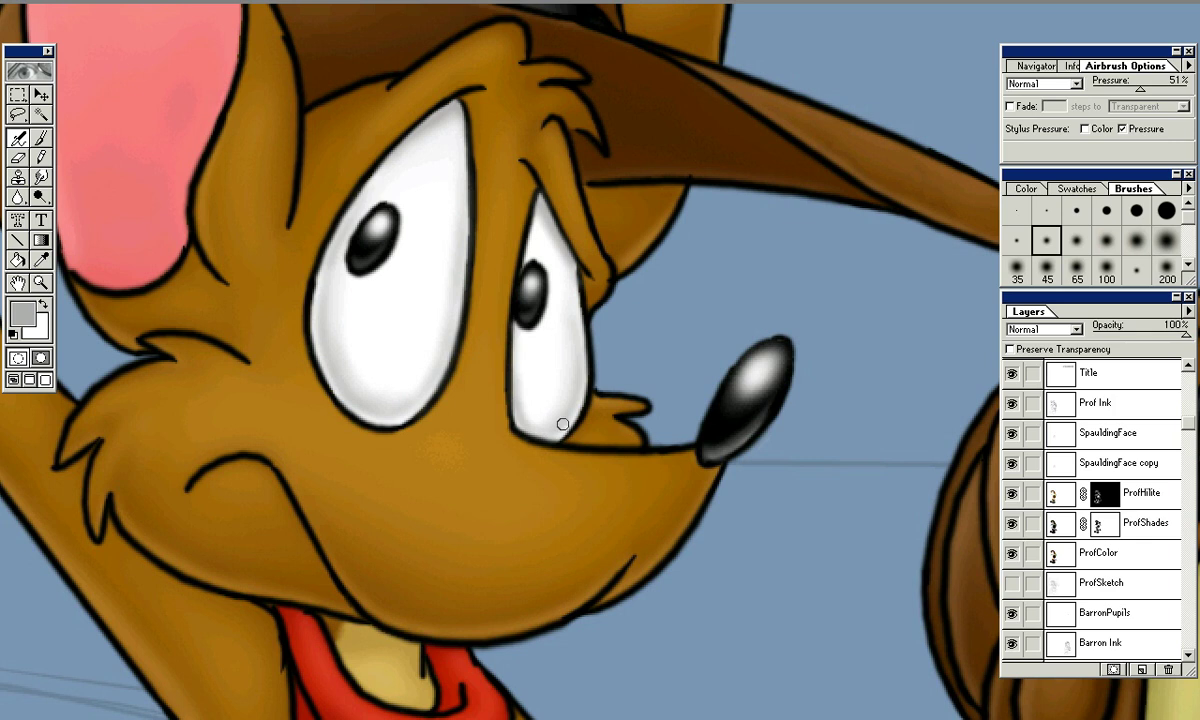
# Airbrush grey shading down the outer edge of the kangaroo's smaller eye, redoing the stroke that runs too long
pyautogui.moveTo(572, 272); pyautogui.dragTo(580, 322)
pyautogui.moveTo(571, 272)
pyautogui.mouseDown()
pyautogui.moveTo(580, 322)
pyautogui.moveTo(614, 368)
pyautogui.moveTo(563, 420)
pyautogui.mouseUp()
pyautogui.hotkey('ctrl', 'z')
pyautogui.moveTo(566, 357)
pyautogui.mouseDown()
pyautogui.moveTo(564, 438)
pyautogui.moveTo(564, 364)
pyautogui.mouseUp()
pyautogui.moveTo(562, 410); pyautogui.dragTo(565, 466)
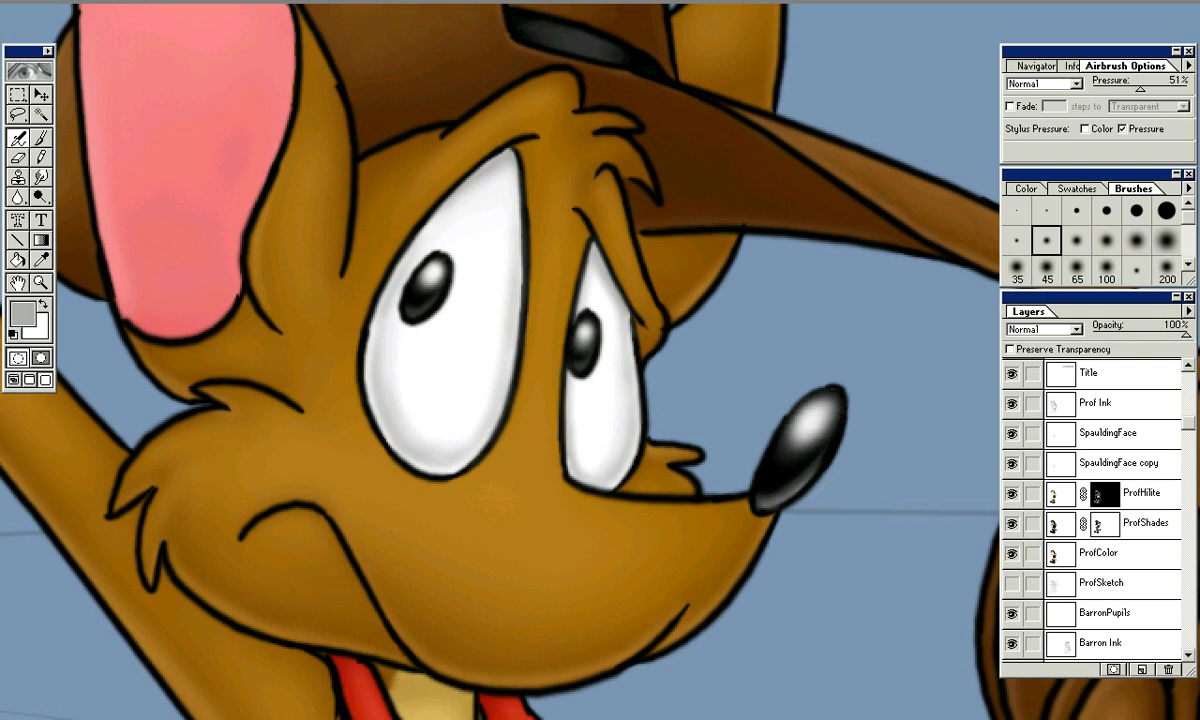
# Erase excess grey shading from the white of the kangaroo's larger eye with a large soft eraser, and check the result among the whole group
pyautogui.press('e')
pyautogui.press(']')
pyautogui.press(']')
pyautogui.press(']')
pyautogui.press(']')
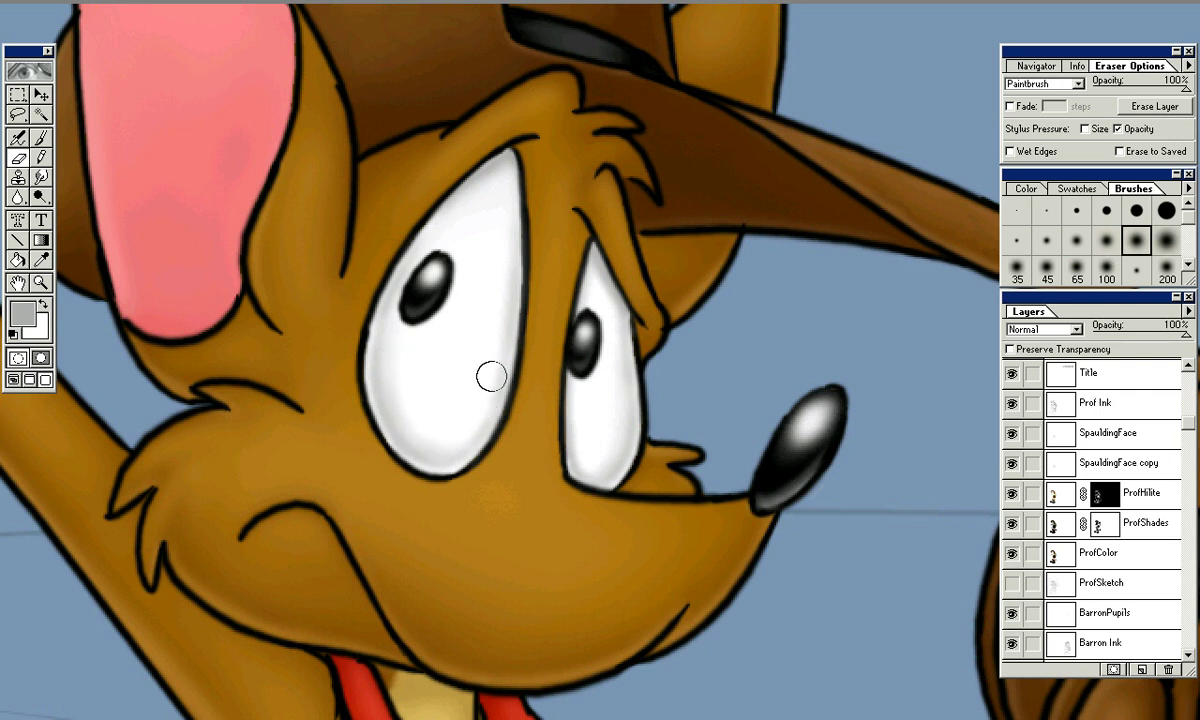
pyautogui.moveTo(498, 256); pyautogui.dragTo(506, 213)
pyautogui.hotkey('ctrl', '-')
pyautogui.hotkey('ctrl', '-')
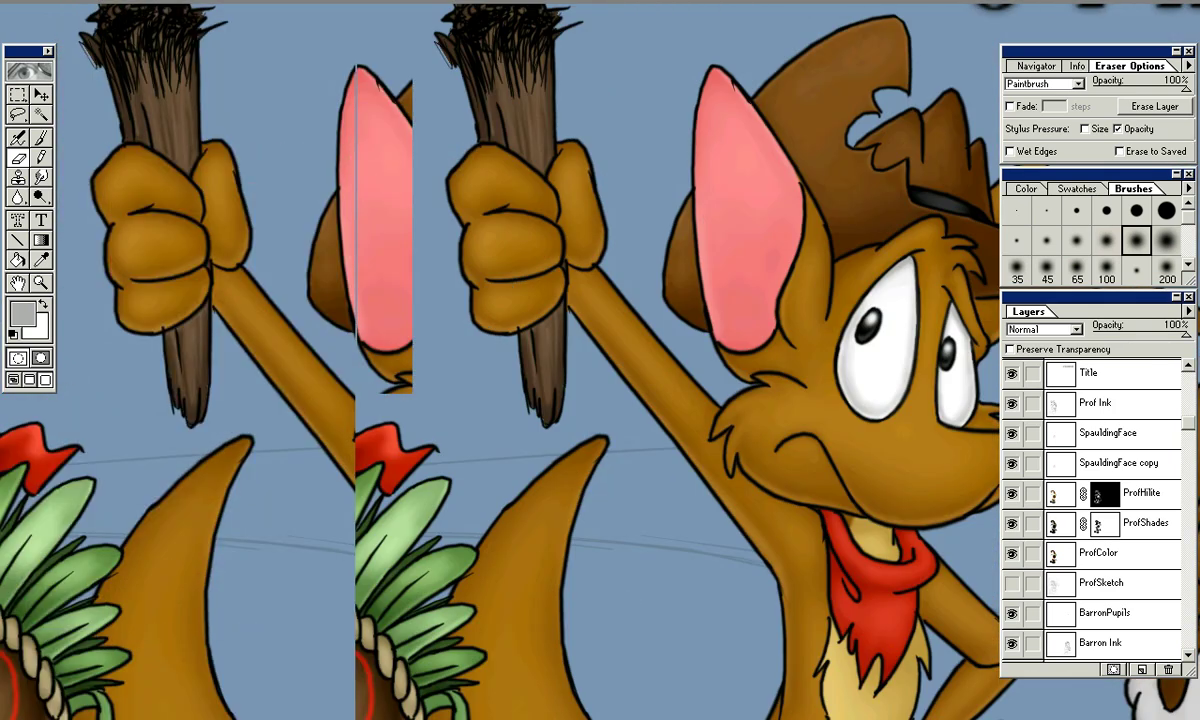
pyautogui.moveTo(560, 380); pyautogui.dragTo(512, 279)
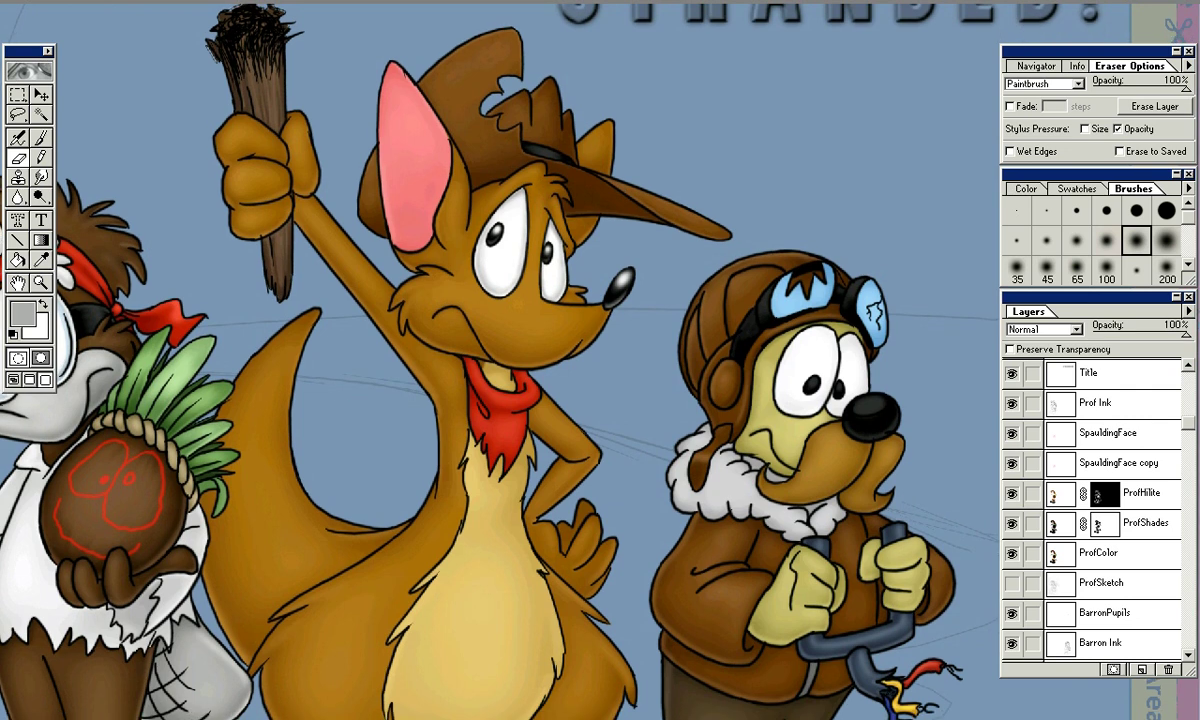
# Make white the foreground colour again and bring the aviator dog and its Barron layers into view
pyautogui.press('x')
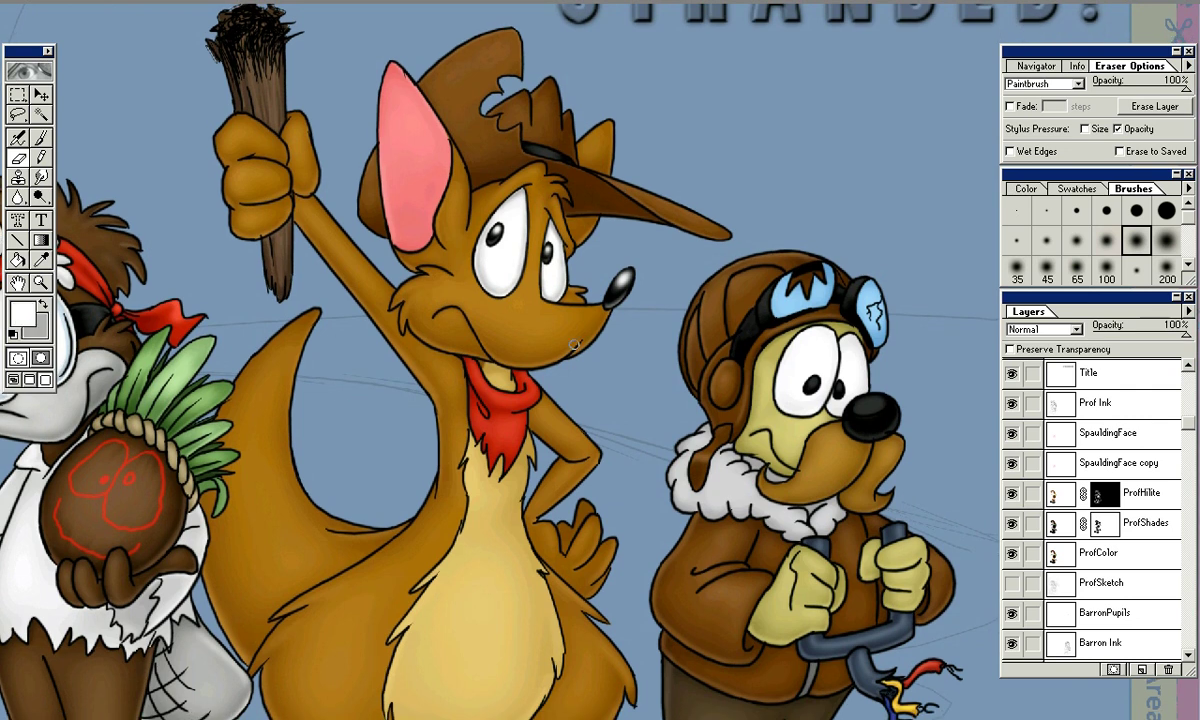
pyautogui.moveTo(500, 400); pyautogui.dragTo(498, 254)
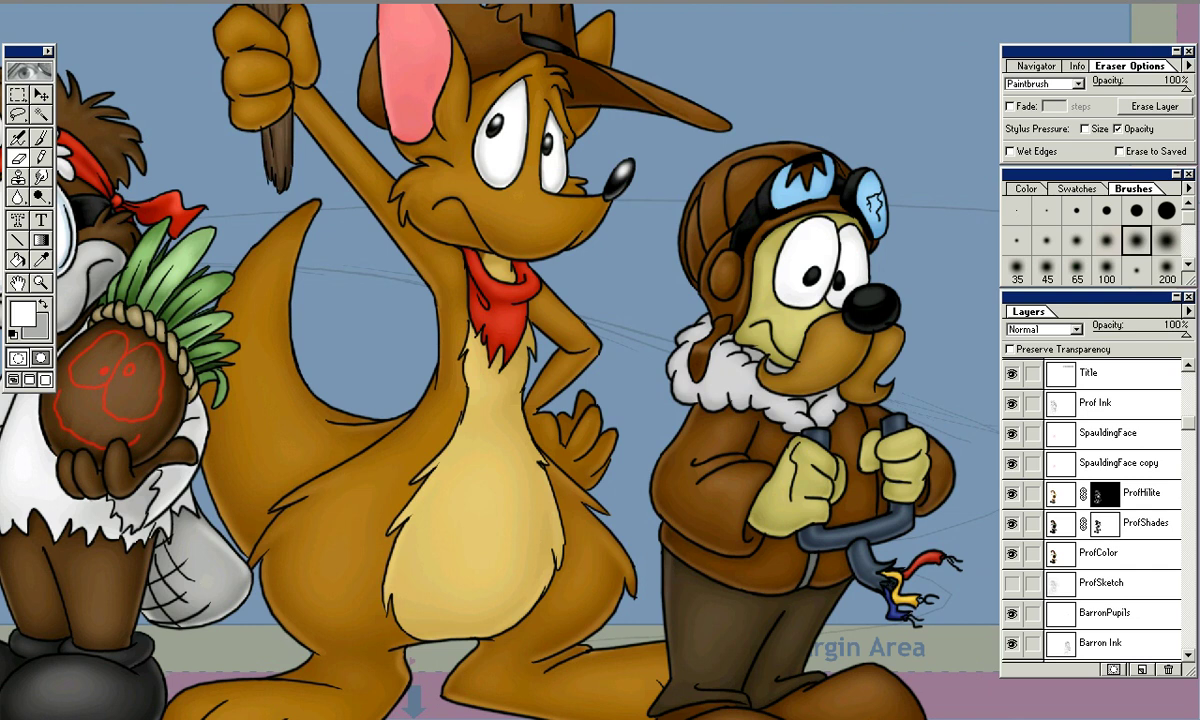
pyautogui.moveTo(1188, 422); pyautogui.dragTo(1188, 512)
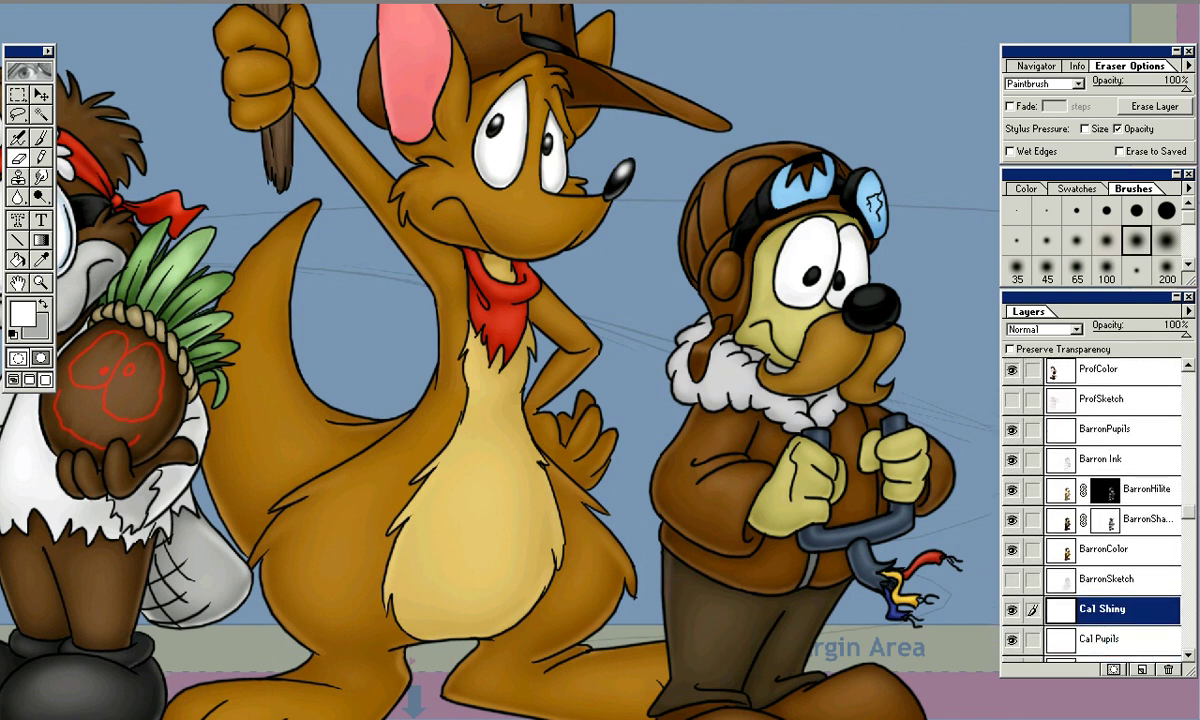
pyautogui.click(1145, 490)
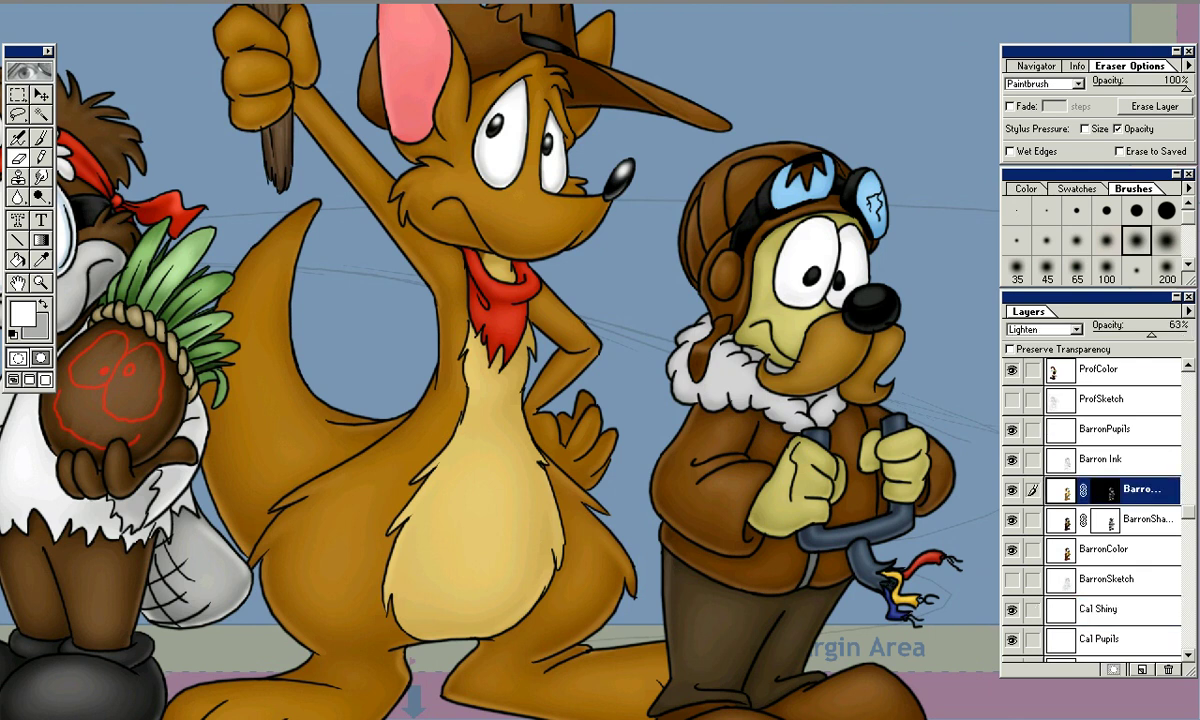
pyautogui.click(1188, 312)
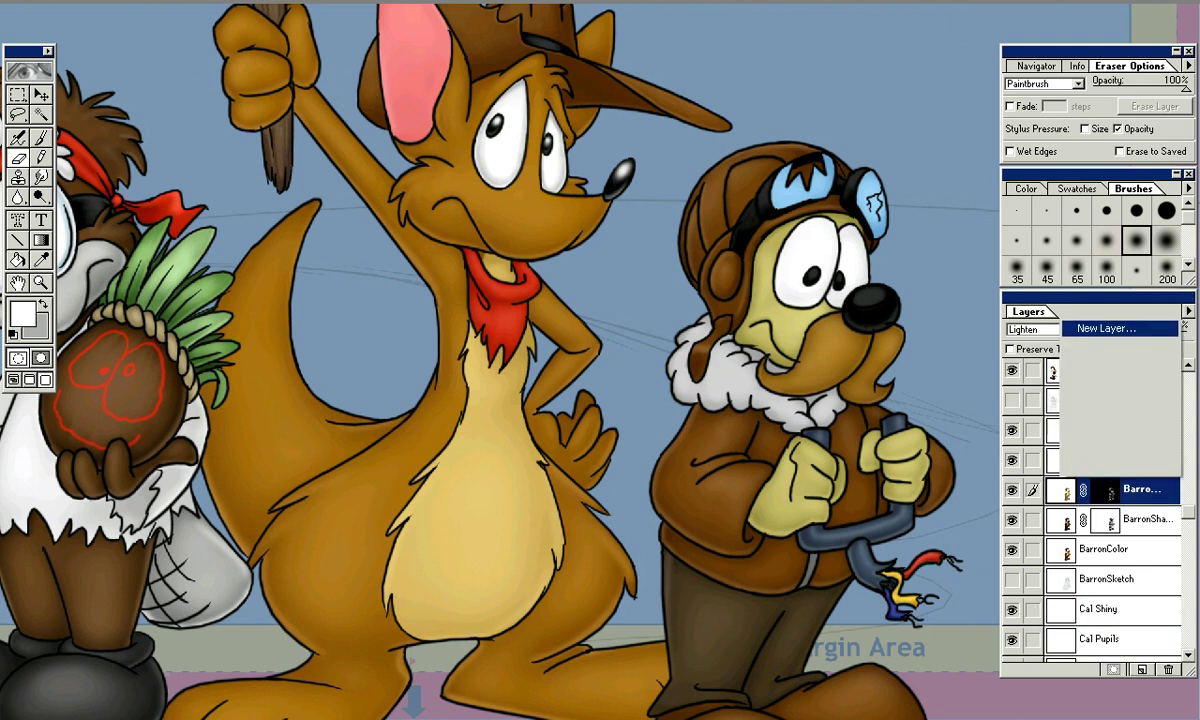
pyautogui.click(1106, 328)
pyautogui.press('Return')
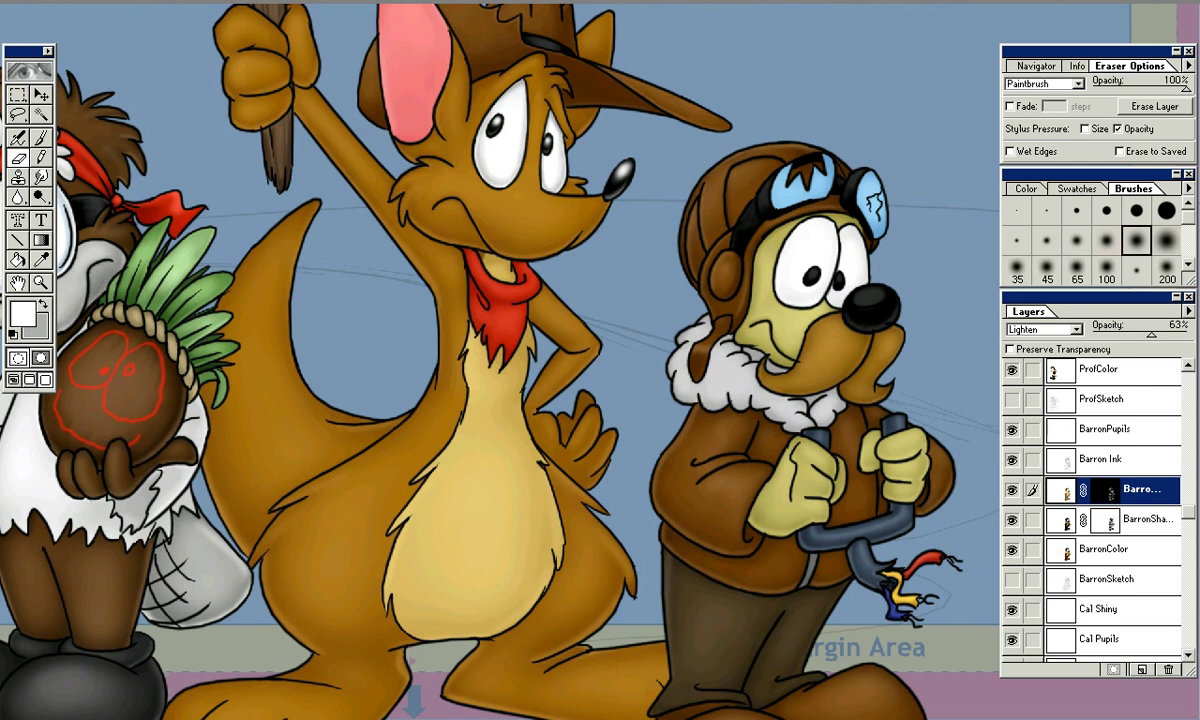
# Create a new layer named "Barron Shiny" directly above the BarronPupils layer
pyautogui.click(1108, 430)
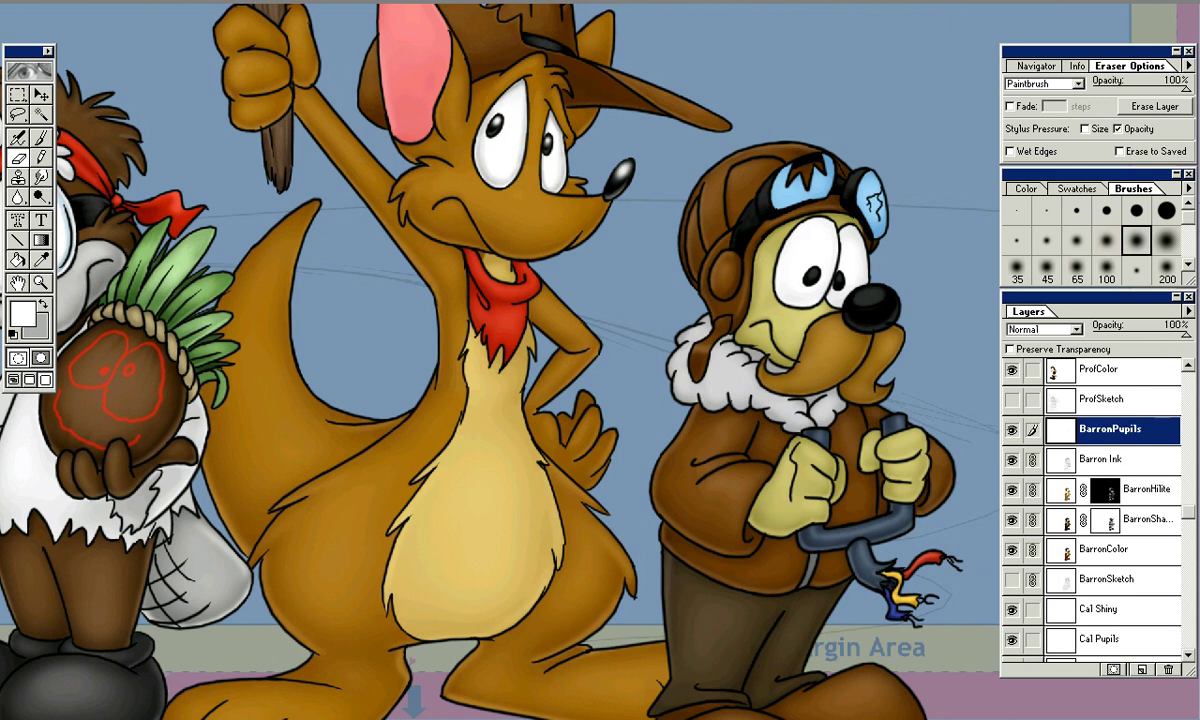
pyautogui.click(1189, 311)
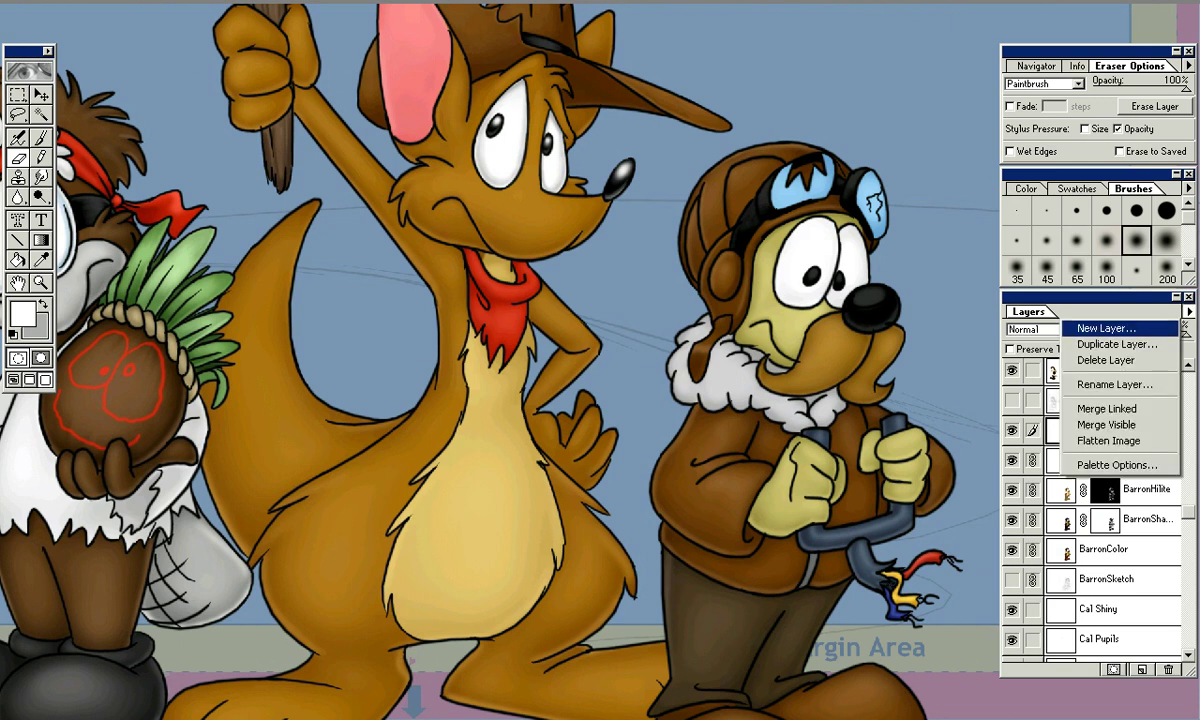
pyautogui.click(1108, 328)
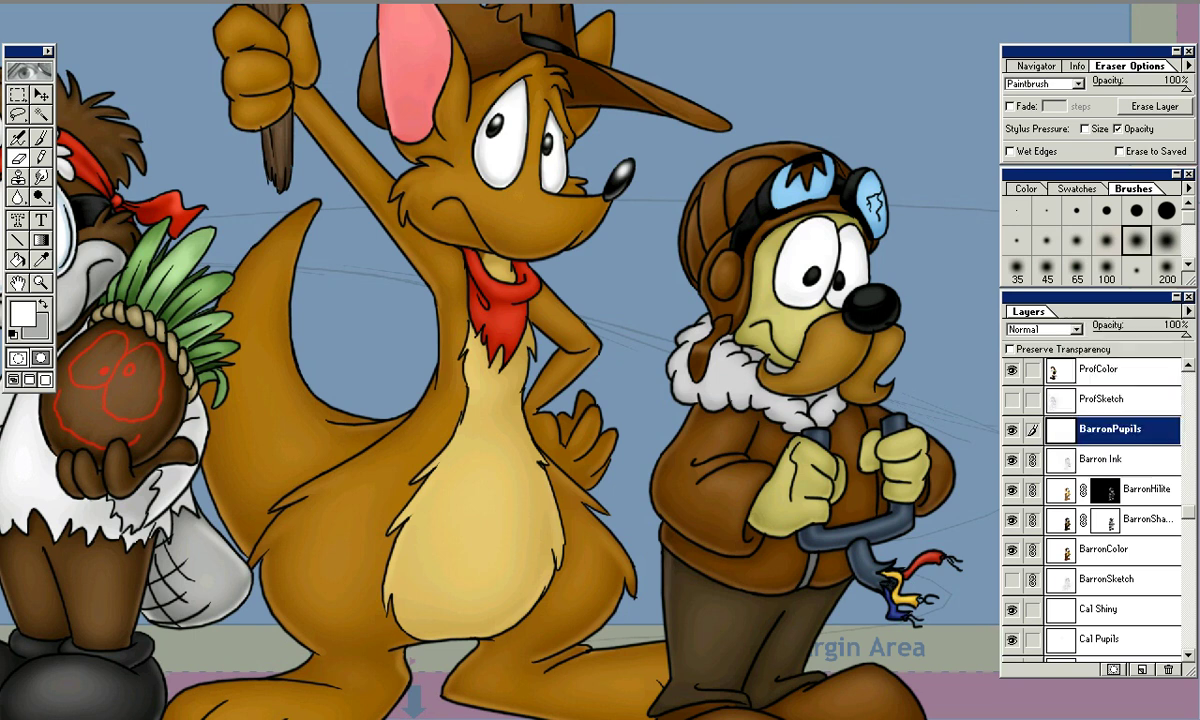
pyautogui.click(1189, 311)
pyautogui.click(1108, 327)
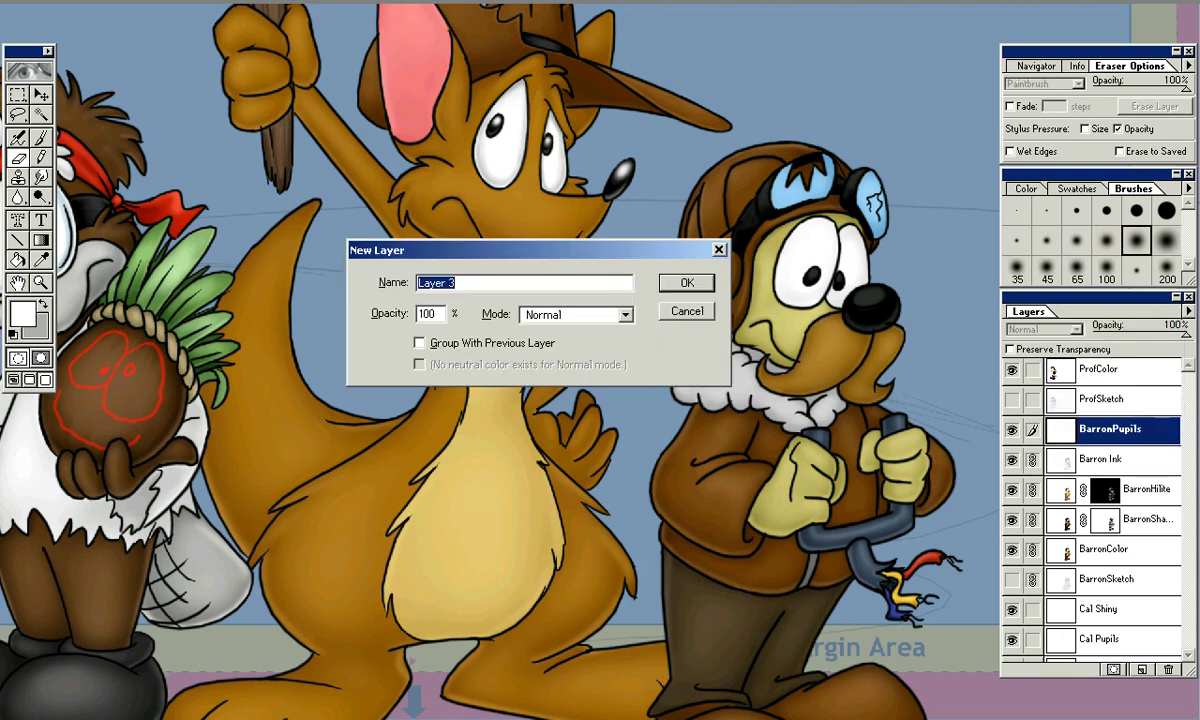
pyautogui.write('Barron Shiny')
pyautogui.press('Return')
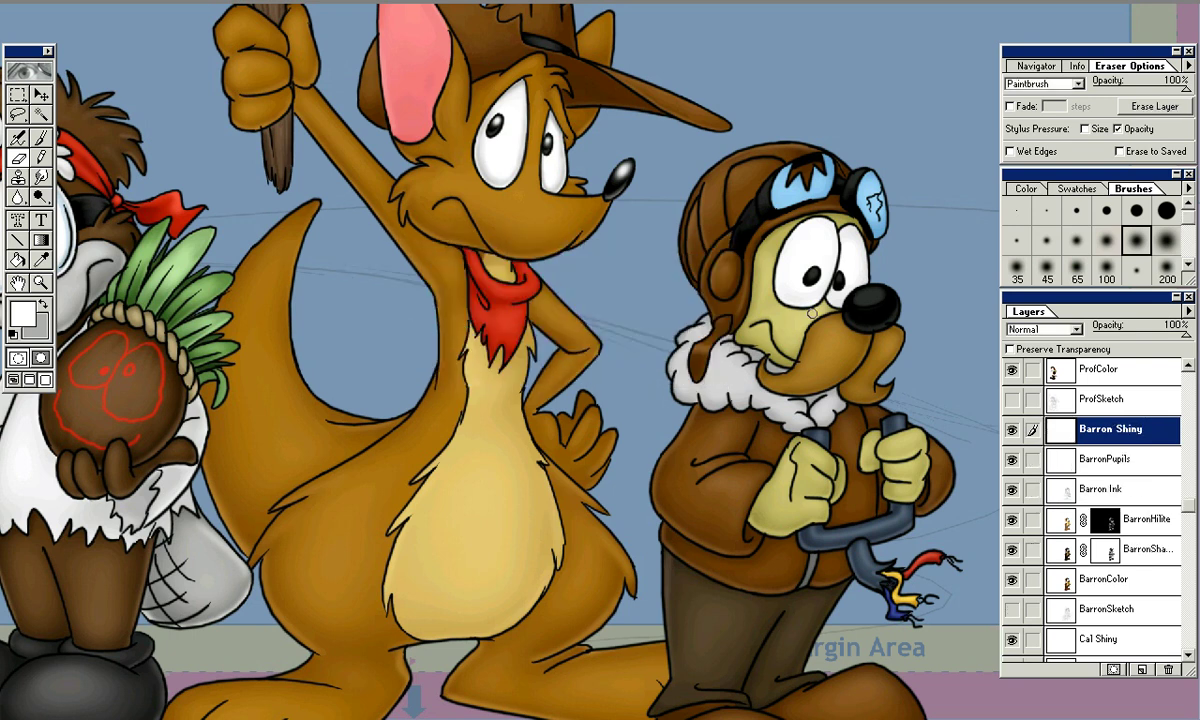
# Airbrush a large soft white highlight onto the upper part of the aviator dog's nose on the Barron Shiny layer
pyautogui.hotkey('ctrl', '+')
pyautogui.hotkey('ctrl', '+')
pyautogui.moveTo(694, 317); pyautogui.dragTo(181, 124)
pyautogui.moveTo(640, 180)
pyautogui.mouseDown()
pyautogui.moveTo(455, 240)
pyautogui.moveTo(358, 385)
pyautogui.moveTo(280, 552)
pyautogui.mouseUp()
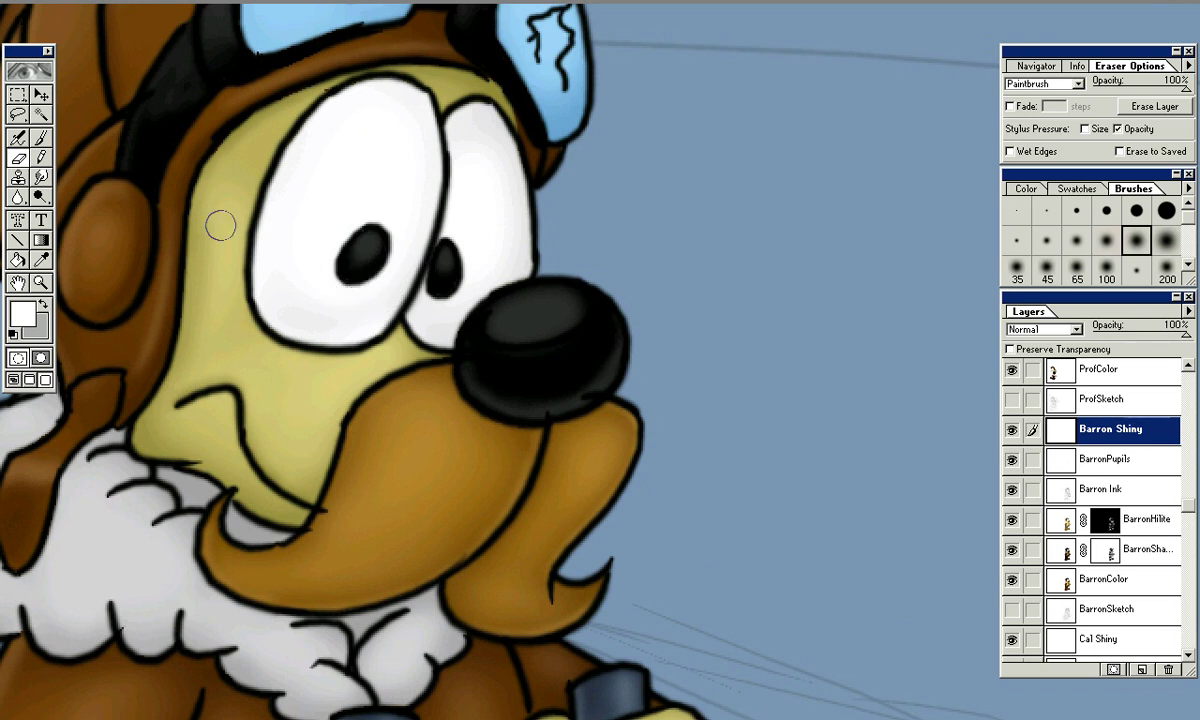
pyautogui.click(17, 138)
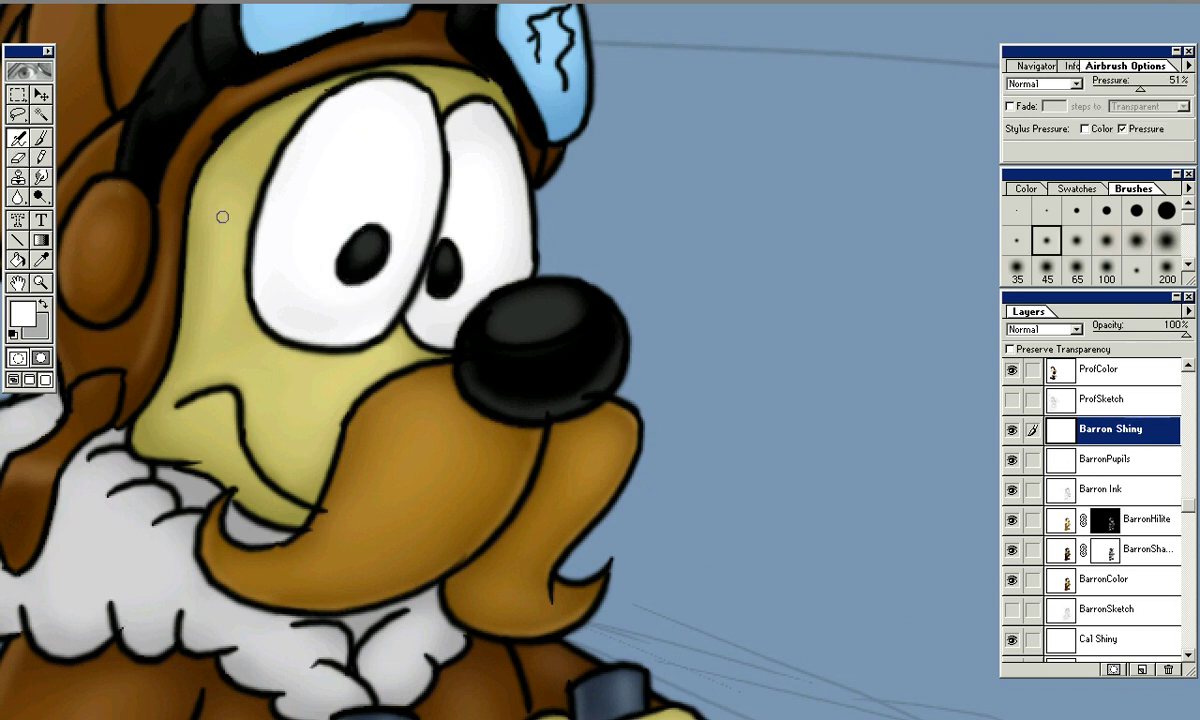
pyautogui.press(']')
pyautogui.press(']')
pyautogui.press(']')
pyautogui.press(']')
pyautogui.press(']')
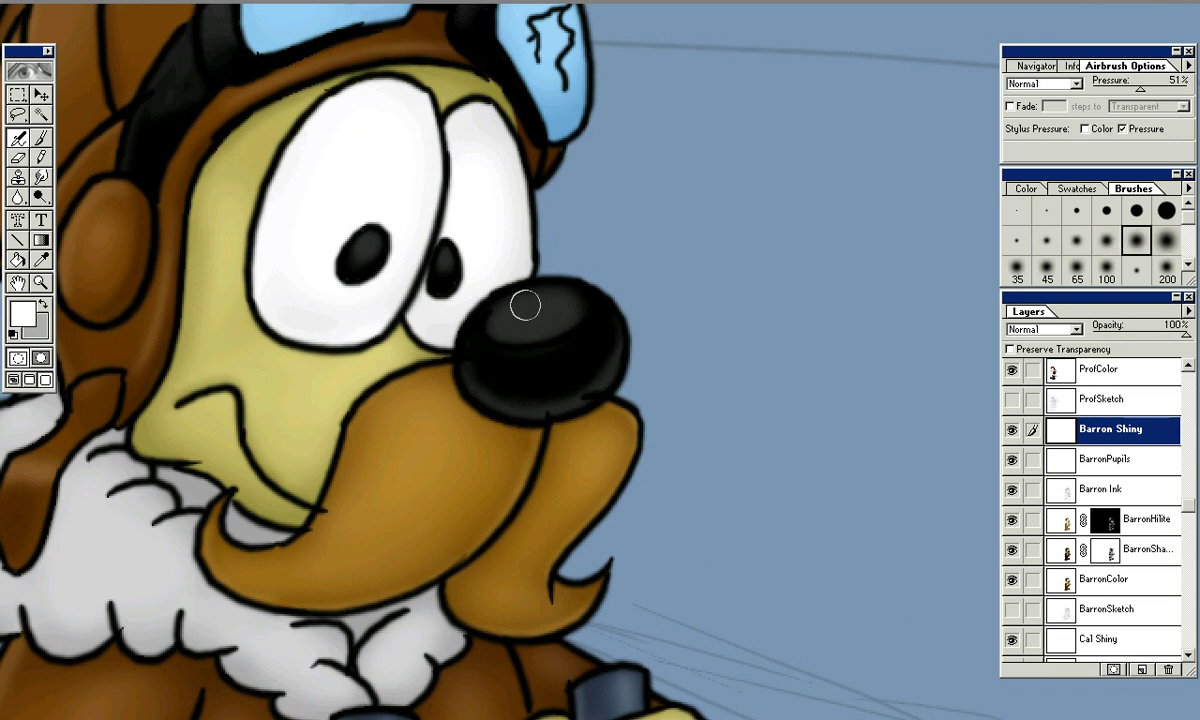
pyautogui.press('[')
pyautogui.moveTo(533, 316)
pyautogui.mouseDown()
pyautogui.moveTo(484, 371)
pyautogui.moveTo(531, 317)
pyautogui.moveTo(566, 302)
pyautogui.moveTo(541, 309)
pyautogui.moveTo(559, 280)
pyautogui.mouseUp()
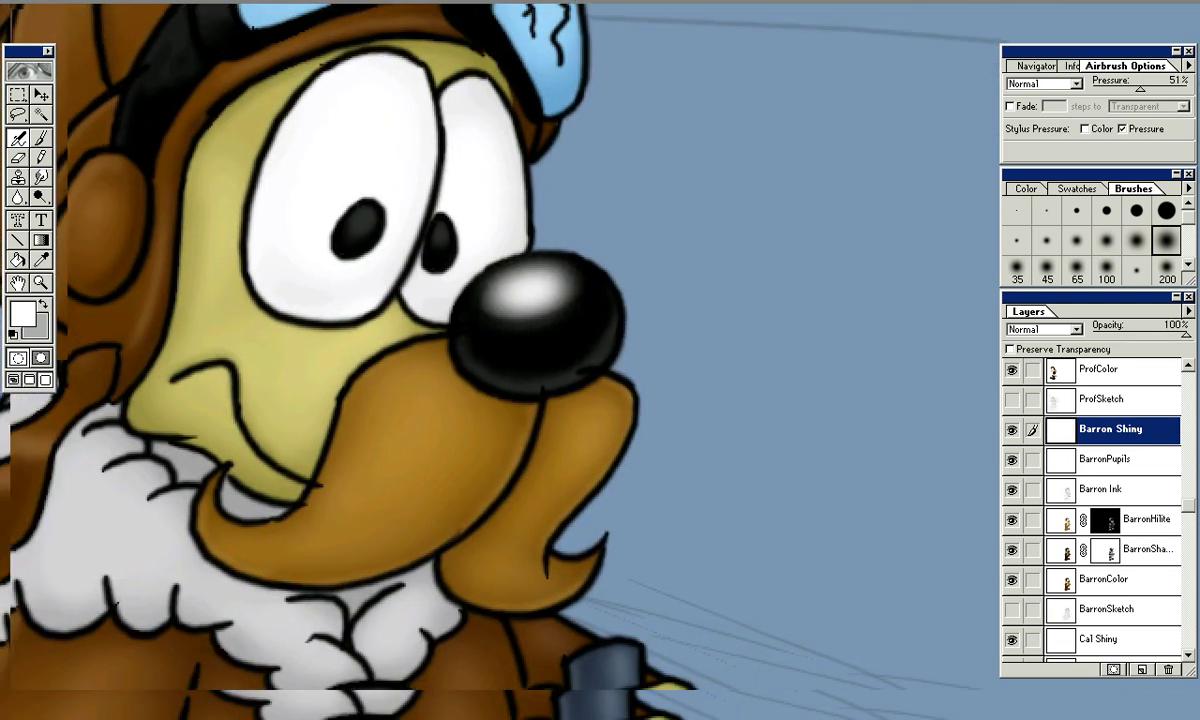
# Airbrush a soft white rim light along the lower edge of the dog's nose with a smaller soft brush
pyautogui.press('n')
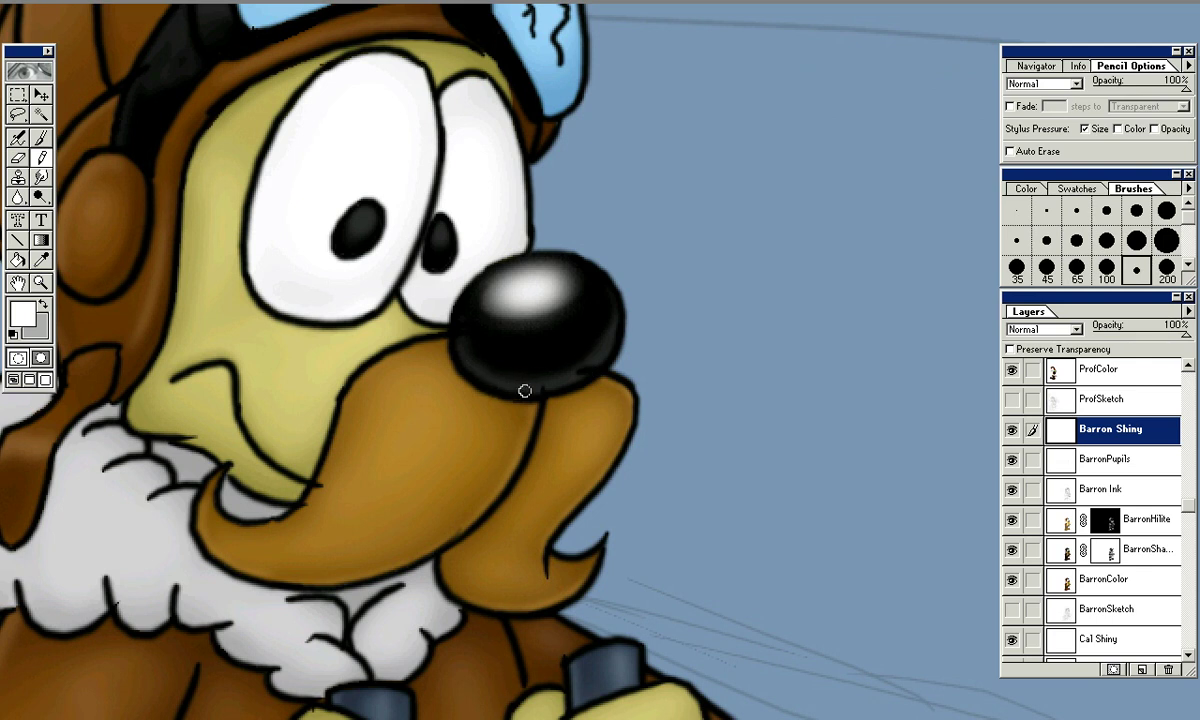
pyautogui.press('j')
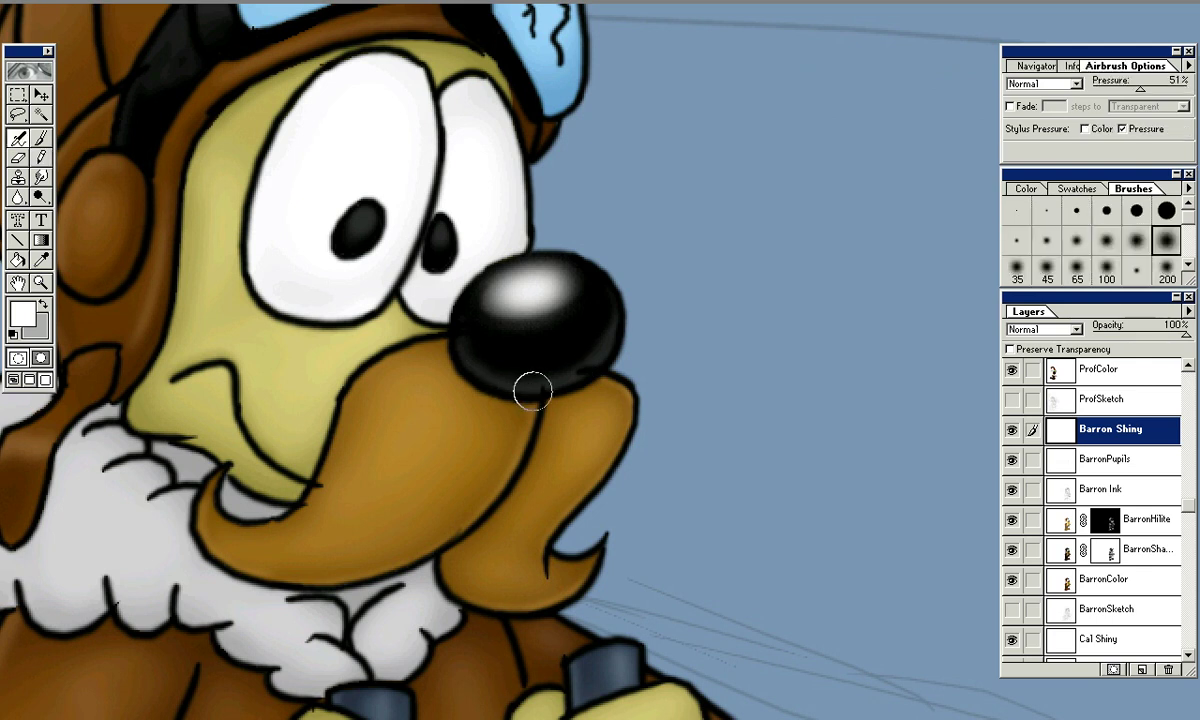
pyautogui.press('[')
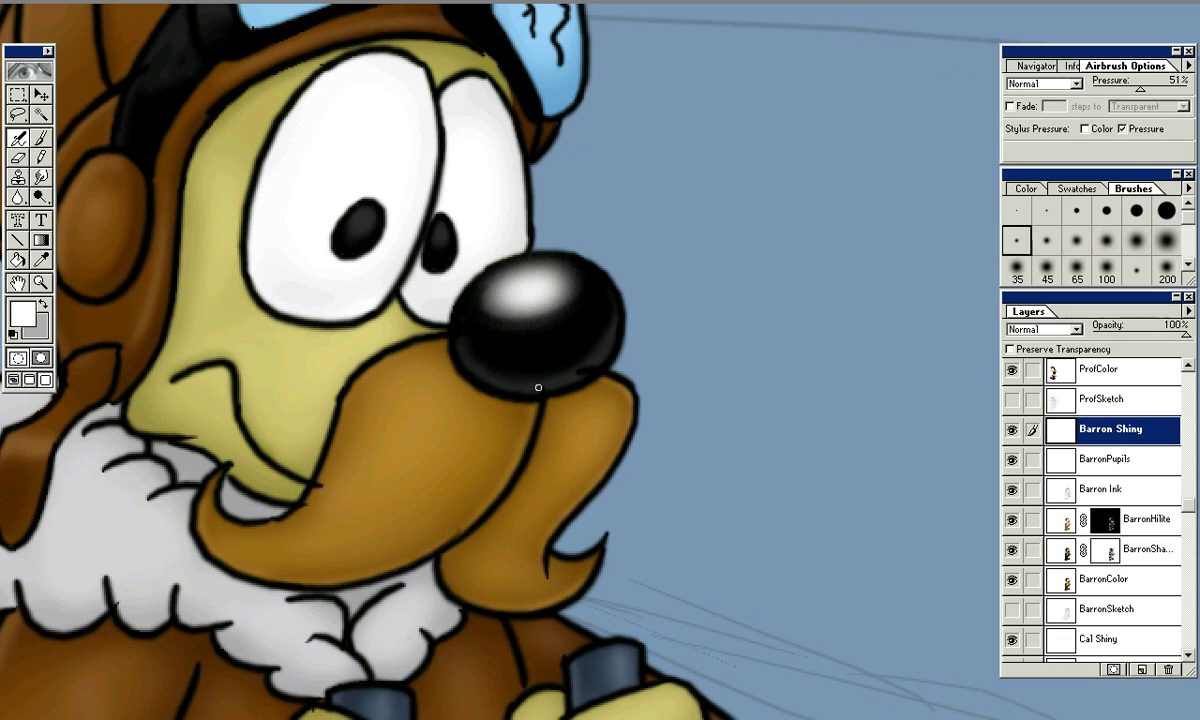
pyautogui.press(']')
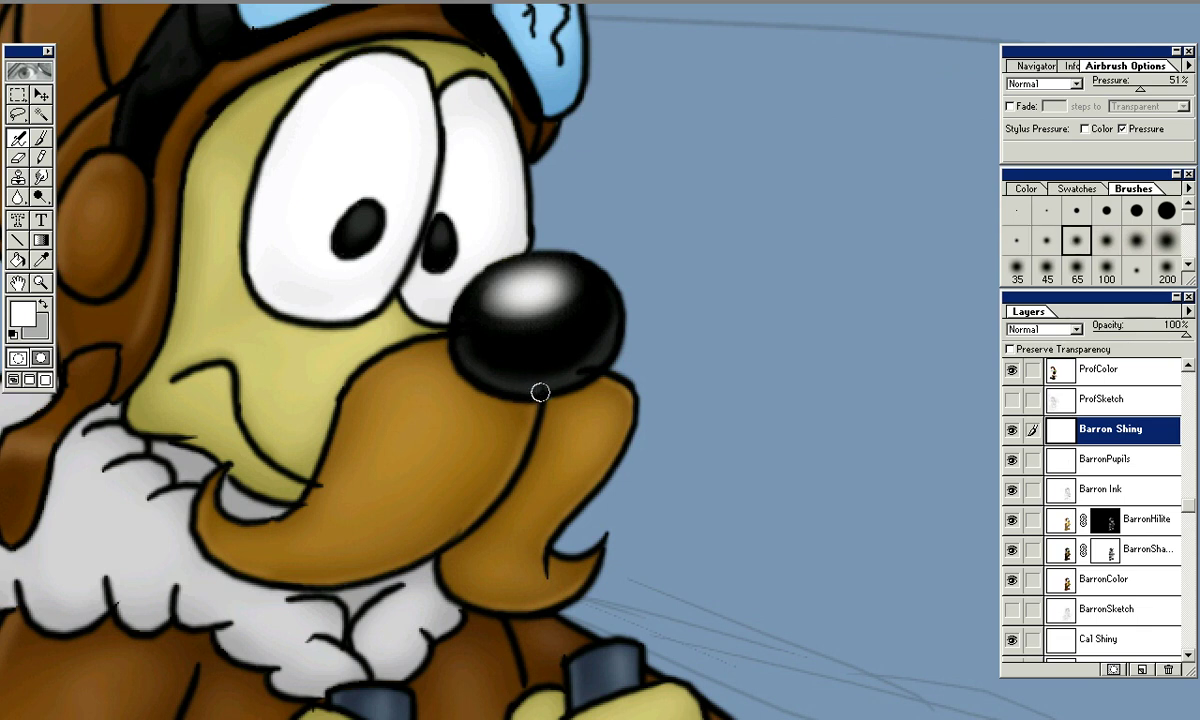
pyautogui.press(']')
pyautogui.moveTo(530, 397)
pyautogui.mouseDown()
pyautogui.moveTo(596, 367)
pyautogui.moveTo(516, 401)
pyautogui.moveTo(542, 397)
pyautogui.moveTo(464, 376)
pyautogui.moveTo(540, 396)
pyautogui.mouseUp()
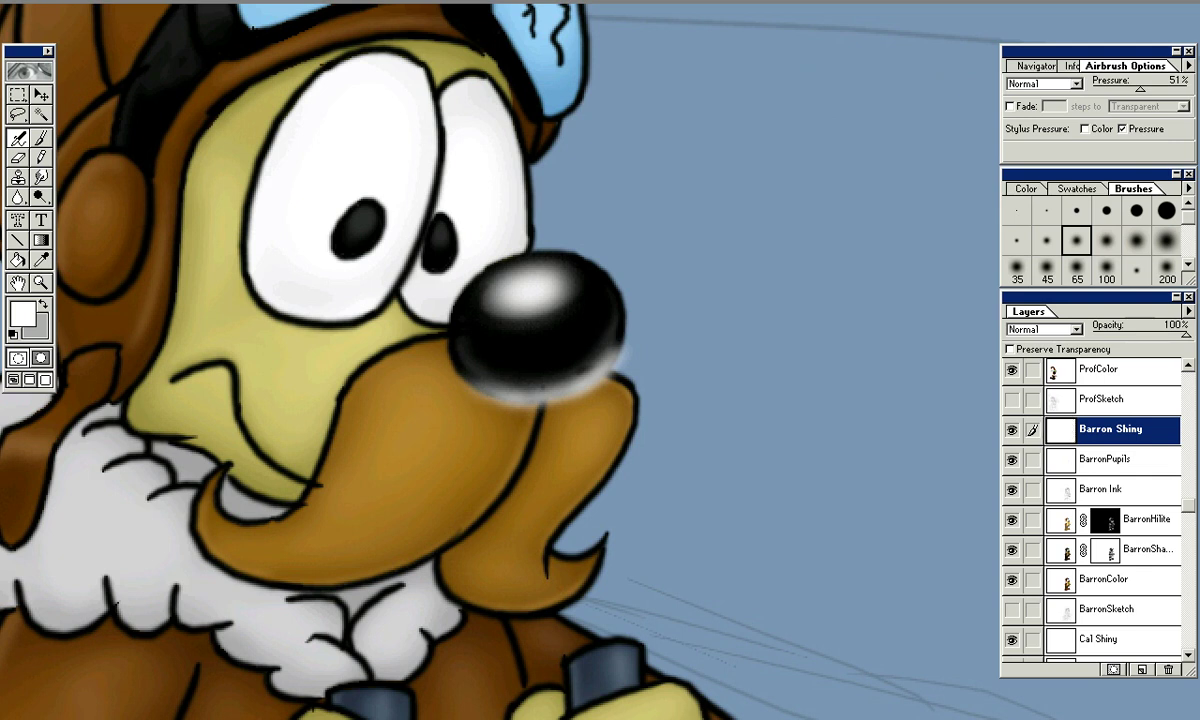
# Erase the white airbrush overspill from the moustache just below the dog's nose
pyautogui.hotkey('ctrl', '+')
pyautogui.moveTo(497, 412); pyautogui.dragTo(482, 371)
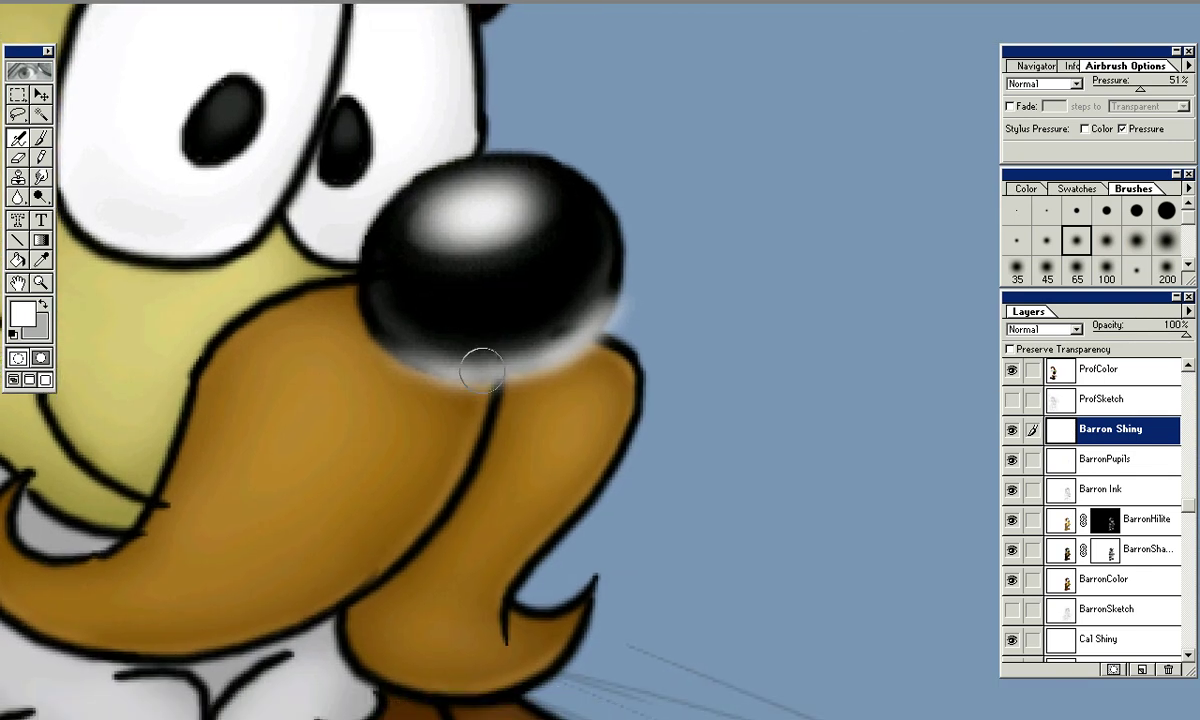
pyautogui.press('e')
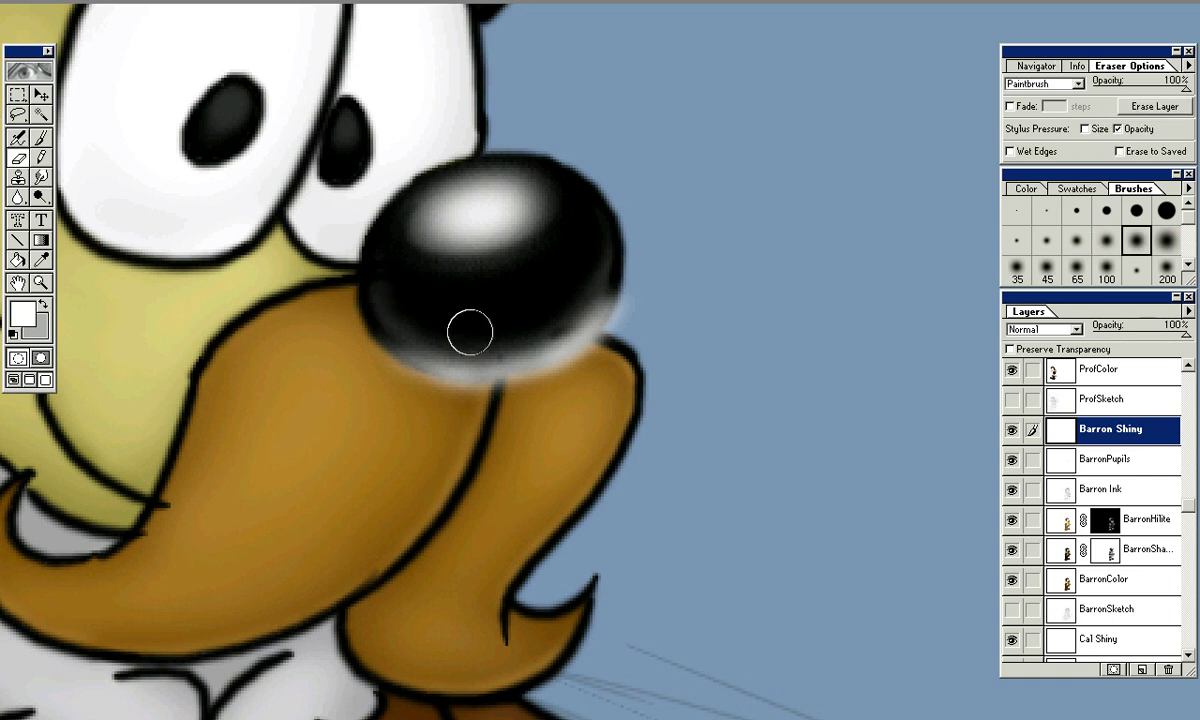
pyautogui.press(']')
pyautogui.press('[')
pyautogui.press('[')
pyautogui.press('[')
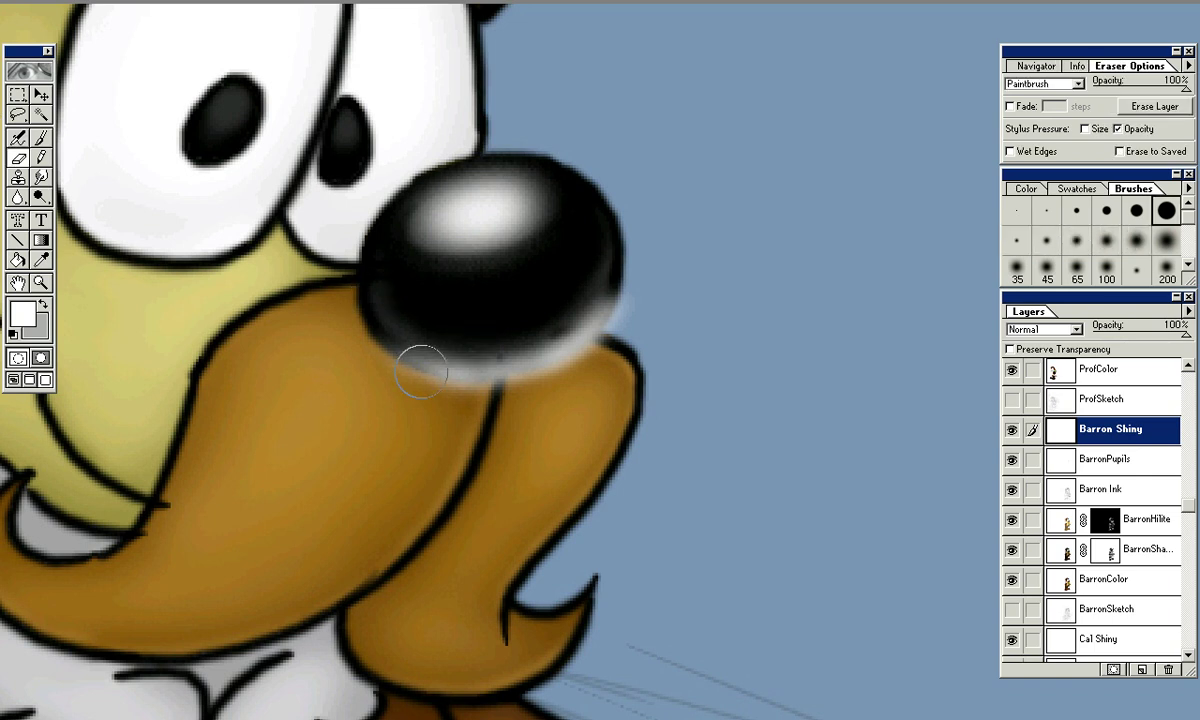
pyautogui.moveTo(410, 374)
pyautogui.mouseDown()
pyautogui.moveTo(365, 336)
pyautogui.moveTo(462, 362)
pyautogui.moveTo(452, 382)
pyautogui.moveTo(480, 396)
pyautogui.mouseUp()
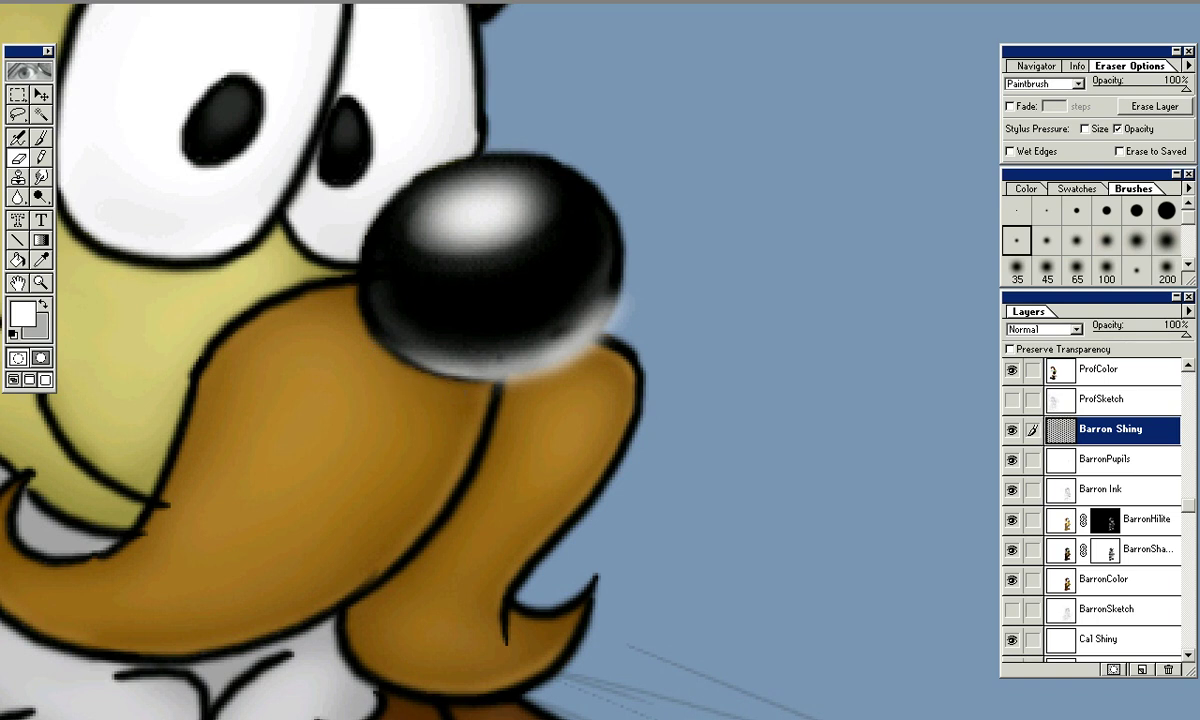
# Trim the remaining white spill around the nose's lower and outer outline with a small soft eraser
pyautogui.moveTo(360, 328); pyautogui.dragTo(440, 373)
pyautogui.moveTo(376, 340)
pyautogui.mouseDown()
pyautogui.moveTo(514, 391)
pyautogui.moveTo(496, 380)
pyautogui.moveTo(560, 335)
pyautogui.moveTo(583, 291)
pyautogui.moveTo(568, 345)
pyautogui.moveTo(587, 337)
pyautogui.moveTo(609, 264)
pyautogui.mouseUp()
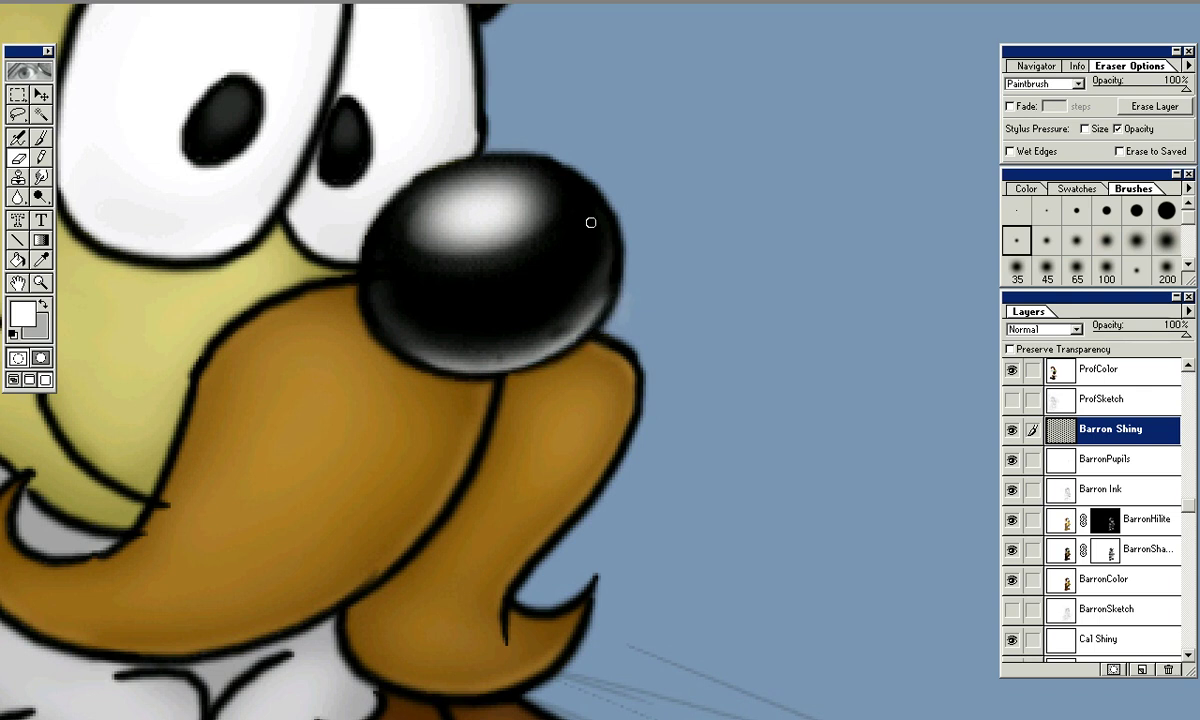
pyautogui.moveTo(525, 368)
pyautogui.mouseDown()
pyautogui.moveTo(605, 314)
pyautogui.moveTo(619, 277)
pyautogui.mouseUp()
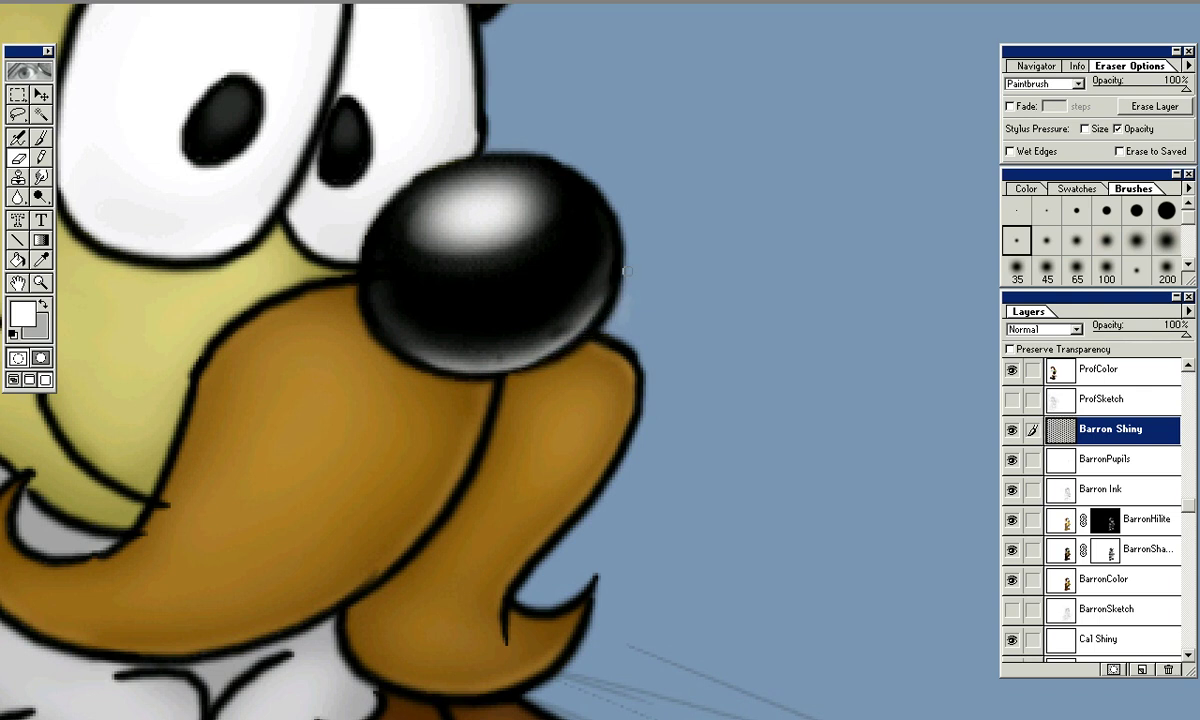
pyautogui.moveTo(542, 363)
pyautogui.mouseDown()
pyautogui.moveTo(506, 380)
pyautogui.moveTo(414, 368)
pyautogui.mouseUp()
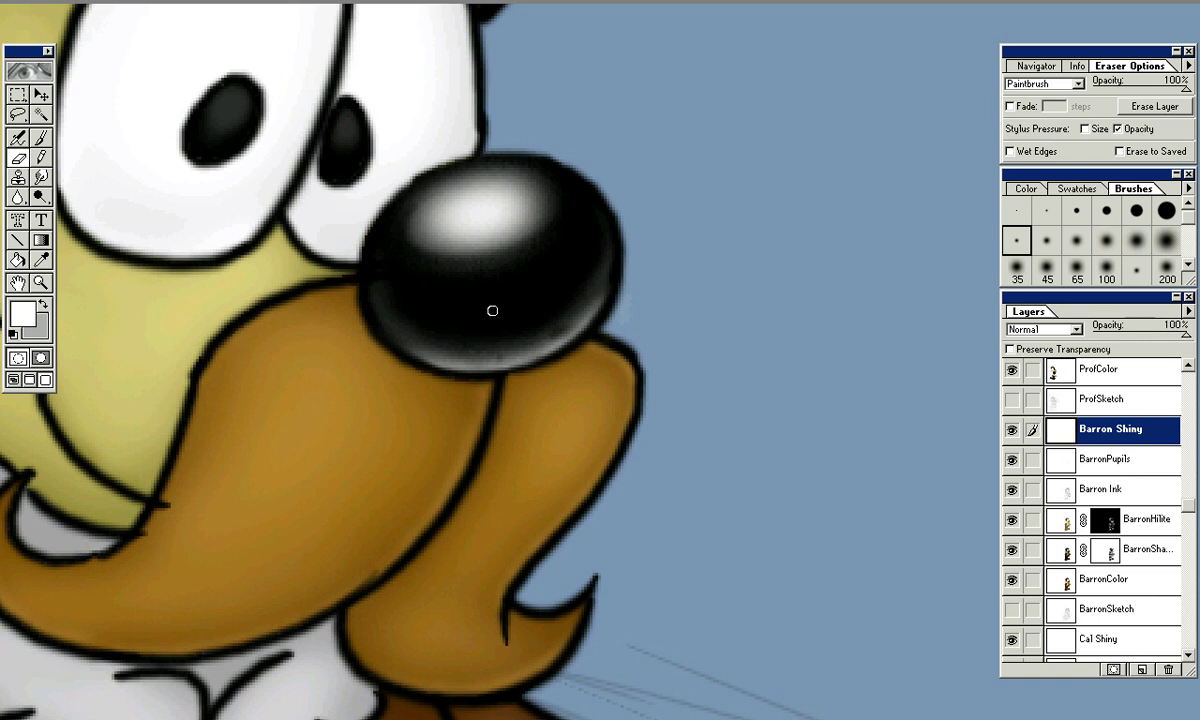
# Fade the white rim light inside the nose's lower edge with a slightly larger soft eraser
pyautogui.press(']')
pyautogui.press(']')
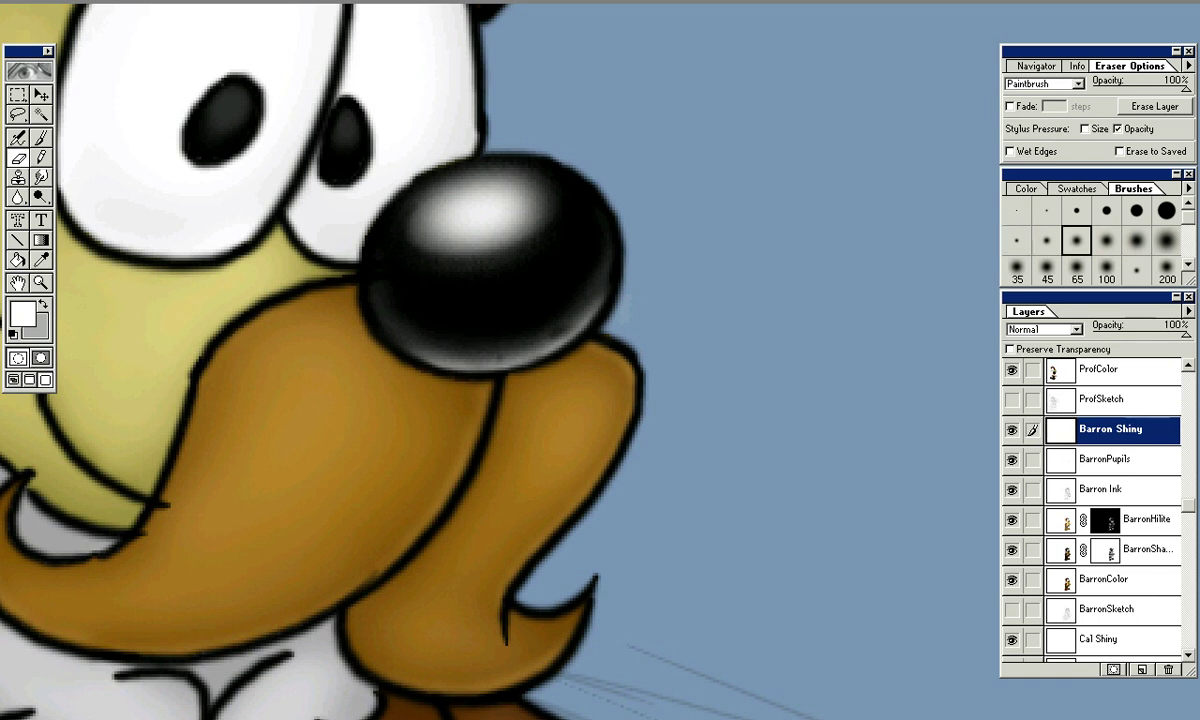
pyautogui.moveTo(448, 345)
pyautogui.mouseDown()
pyautogui.moveTo(494, 350)
pyautogui.moveTo(590, 302)
pyautogui.moveTo(526, 348)
pyautogui.moveTo(609, 281)
pyautogui.moveTo(615, 243)
pyautogui.moveTo(596, 297)
pyautogui.moveTo(620, 238)
pyautogui.mouseUp()
pyautogui.moveTo(491, 362)
pyautogui.mouseDown()
pyautogui.moveTo(426, 357)
pyautogui.moveTo(547, 311)
pyautogui.moveTo(499, 355)
pyautogui.moveTo(430, 348)
pyautogui.moveTo(531, 312)
pyautogui.moveTo(562, 328)
pyautogui.mouseUp()
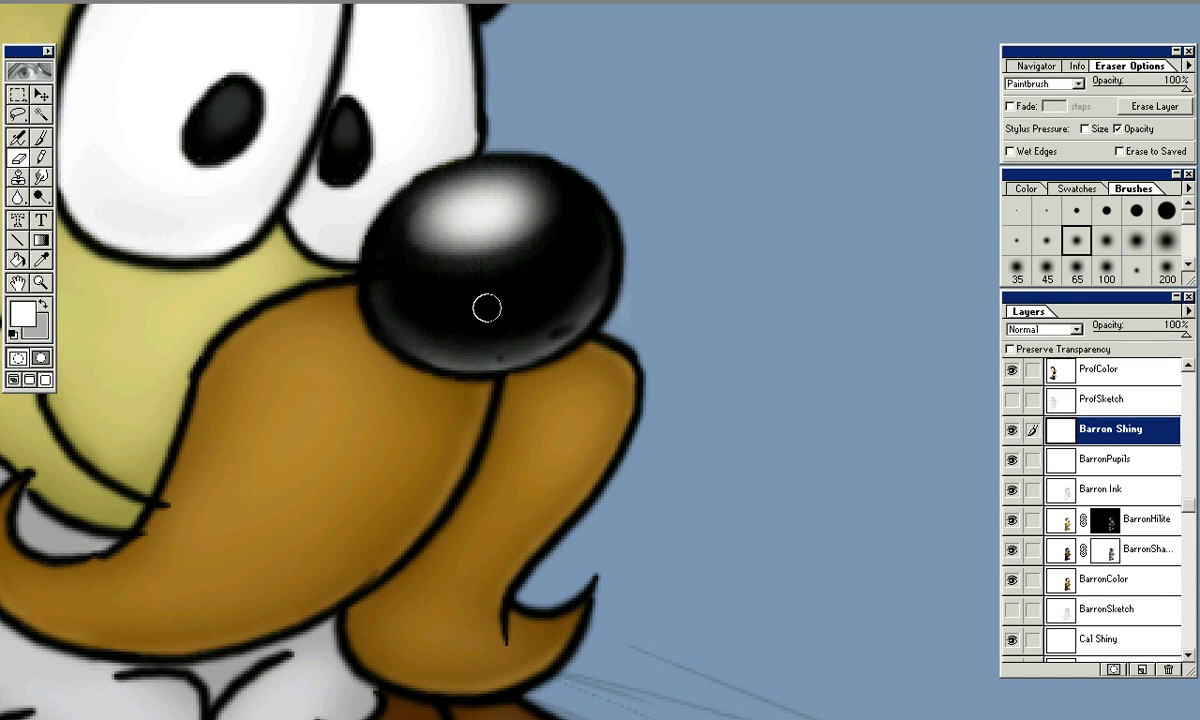
# On the Barron Ink layer, hide the highlight, shade, colour and shiny layers and erase the stray ink line ends inside the nose outline
pyautogui.press('[')
pyautogui.press('[')
pyautogui.press('[')
pyautogui.press(']')
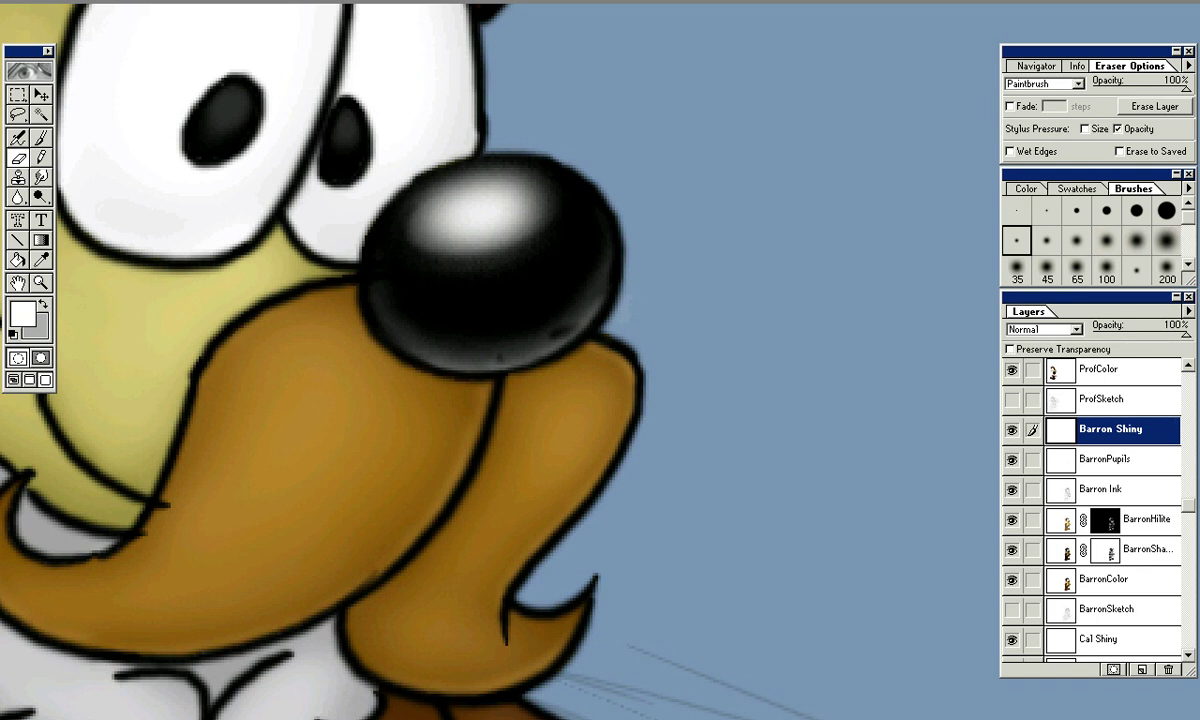
pyautogui.hotkey('alt', '[')
pyautogui.hotkey('alt', '[')
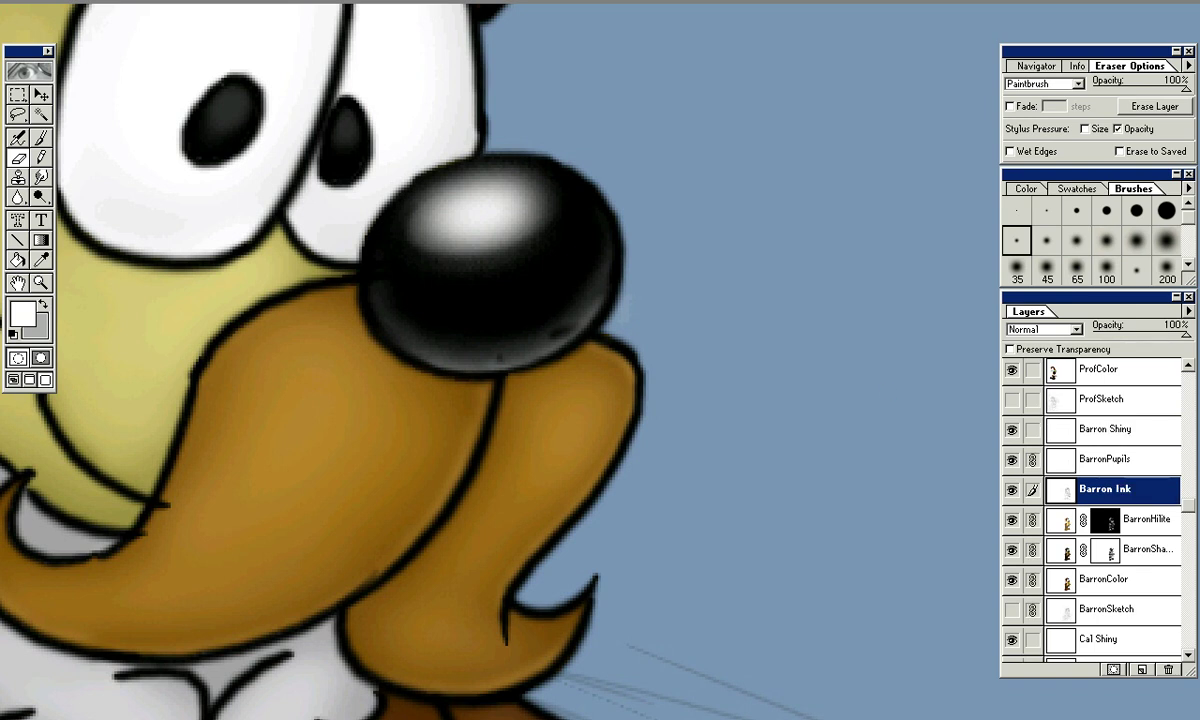
pyautogui.moveTo(1012, 520); pyautogui.dragTo(1012, 580)
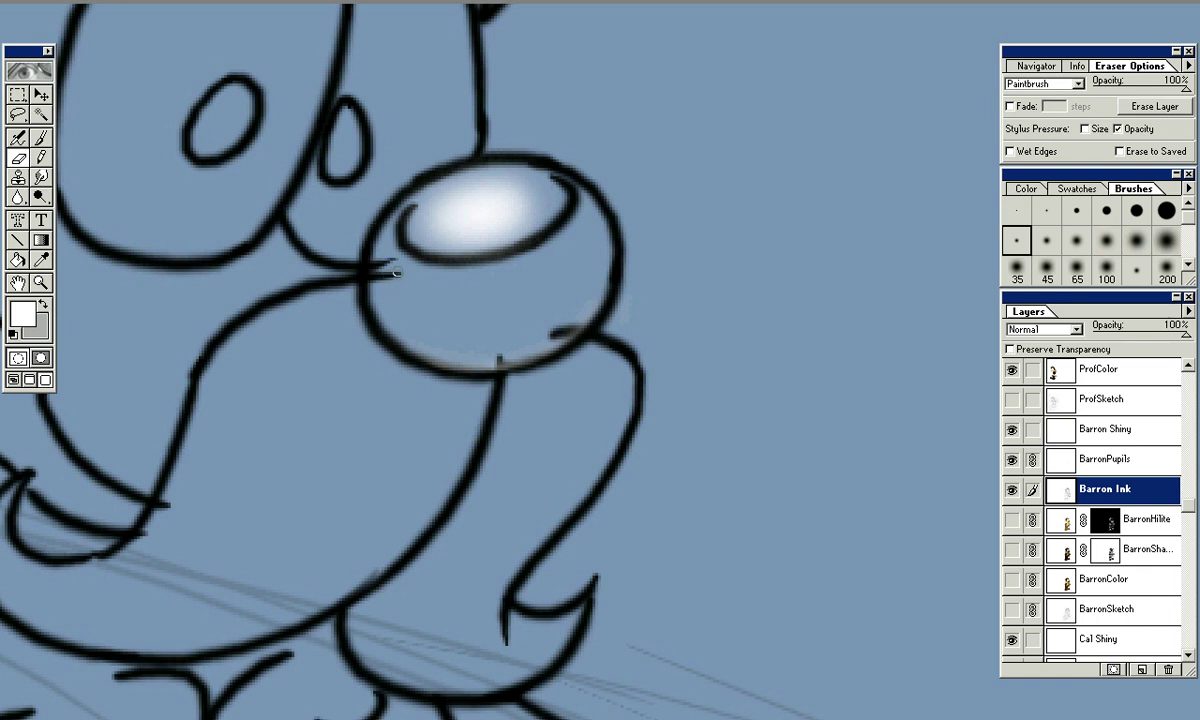
pyautogui.moveTo(388, 274)
pyautogui.mouseDown()
pyautogui.moveTo(393, 285)
pyautogui.moveTo(380, 264)
pyautogui.moveTo(390, 288)
pyautogui.mouseUp()
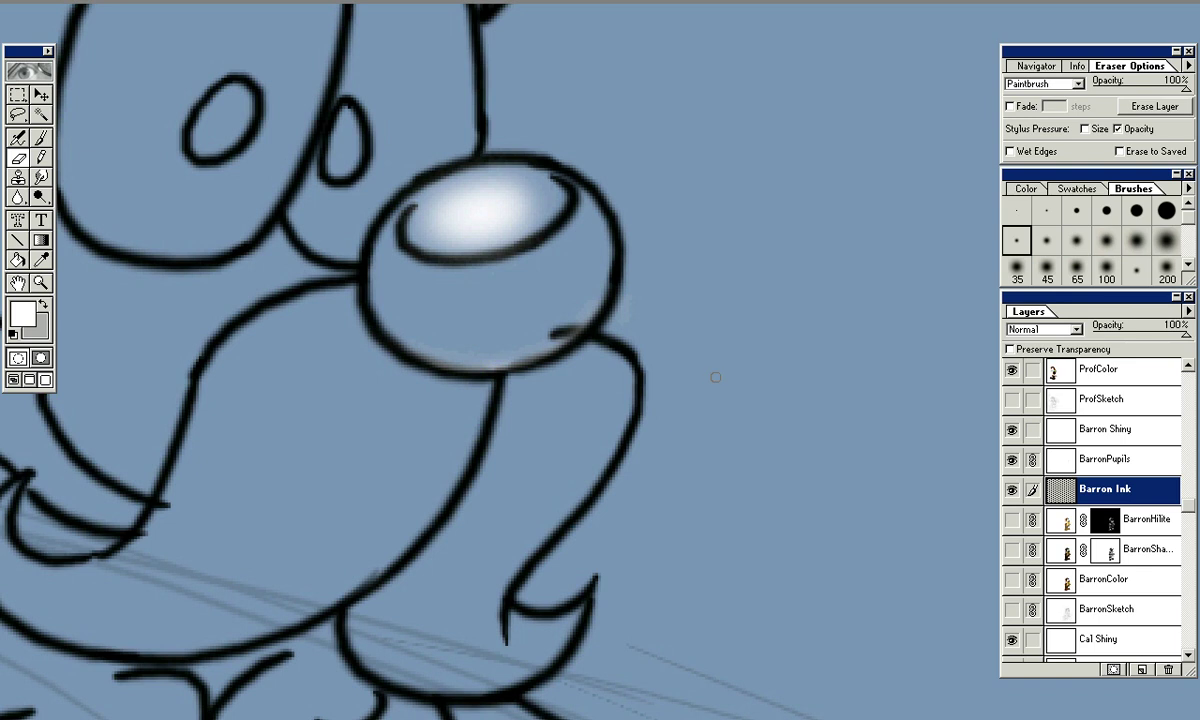
pyautogui.click(1012, 429)
pyautogui.moveTo(492, 357)
pyautogui.mouseDown()
pyautogui.moveTo(525, 356)
pyautogui.moveTo(553, 333)
pyautogui.mouseUp()
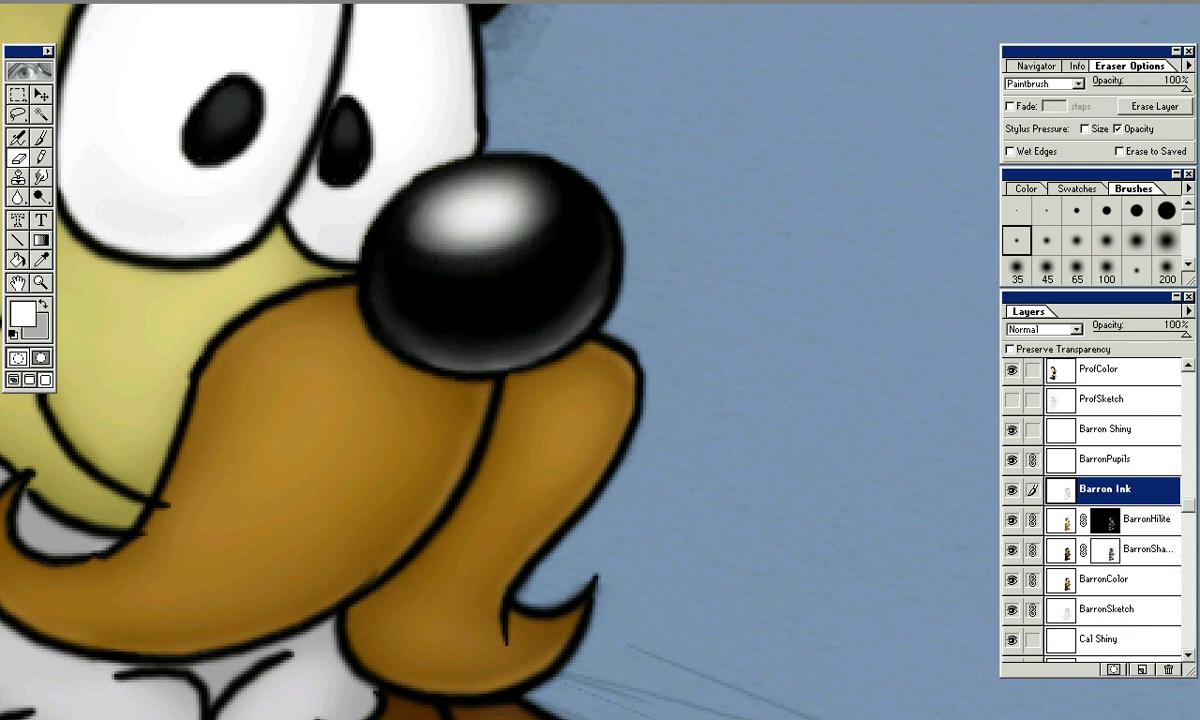
# Airbrush soft white highlights onto the upper part of both of the dog's pupils with a small soft brush
pyautogui.moveTo(270, 220); pyautogui.dragTo(480, 431)
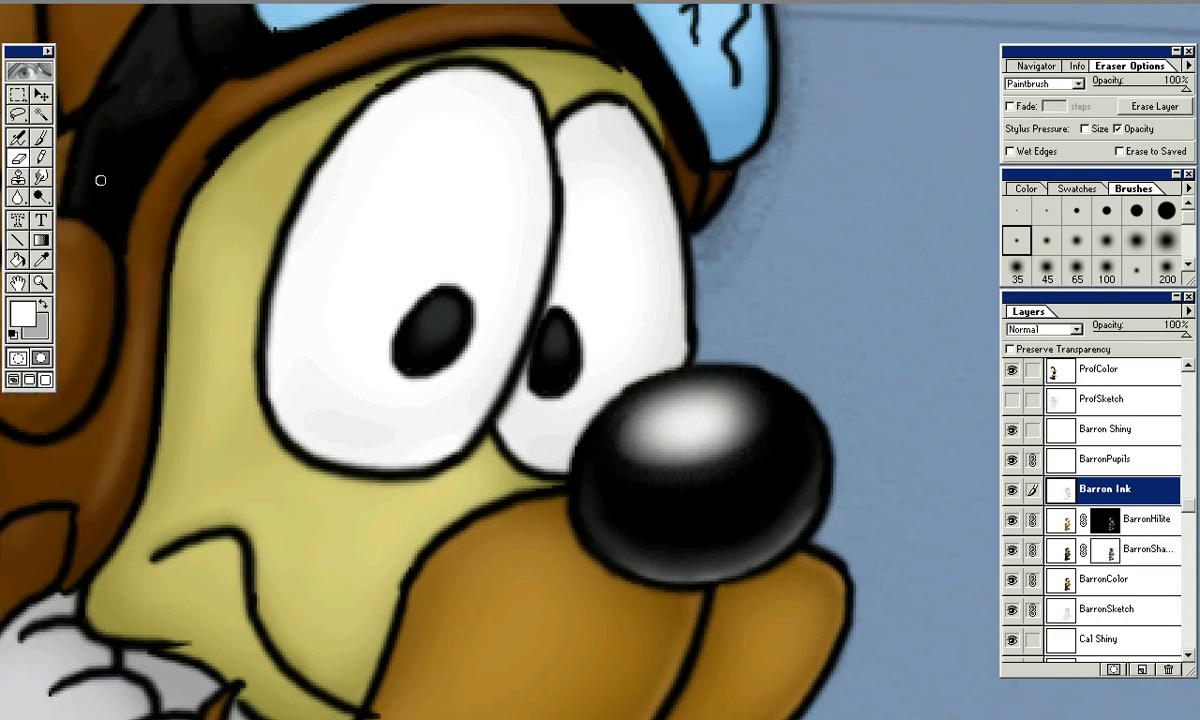
pyautogui.press('b')
pyautogui.press('j')
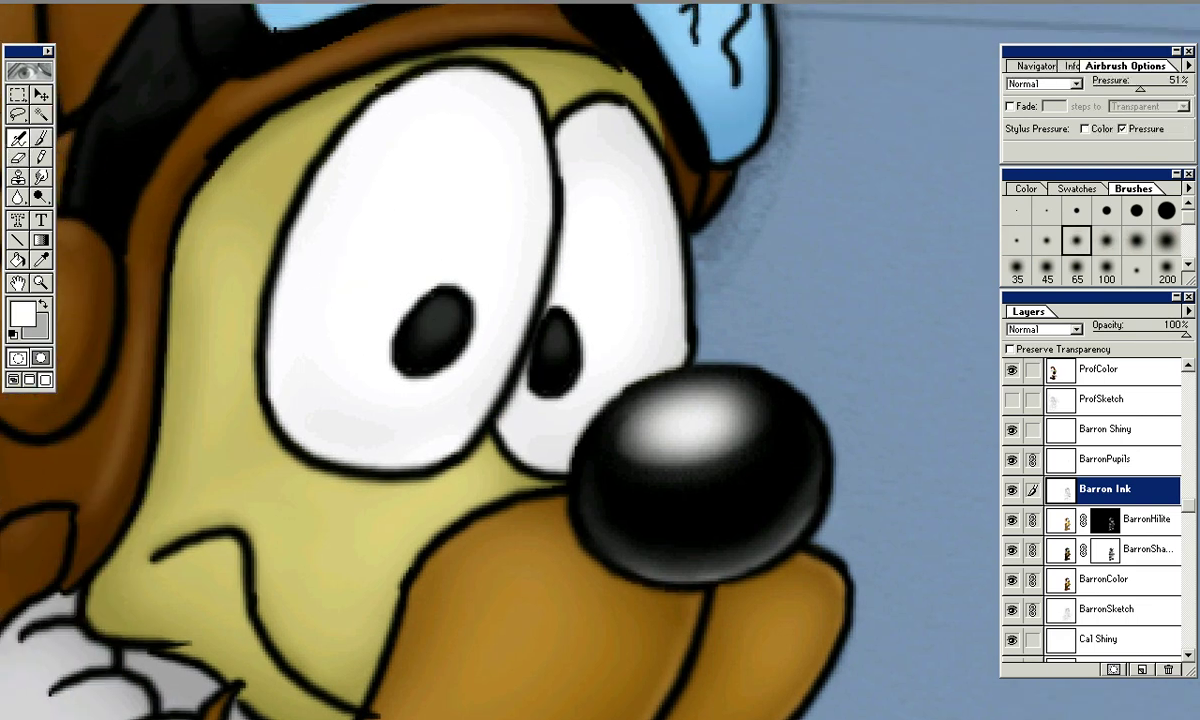
pyautogui.moveTo(441, 316); pyautogui.dragTo(418, 300)
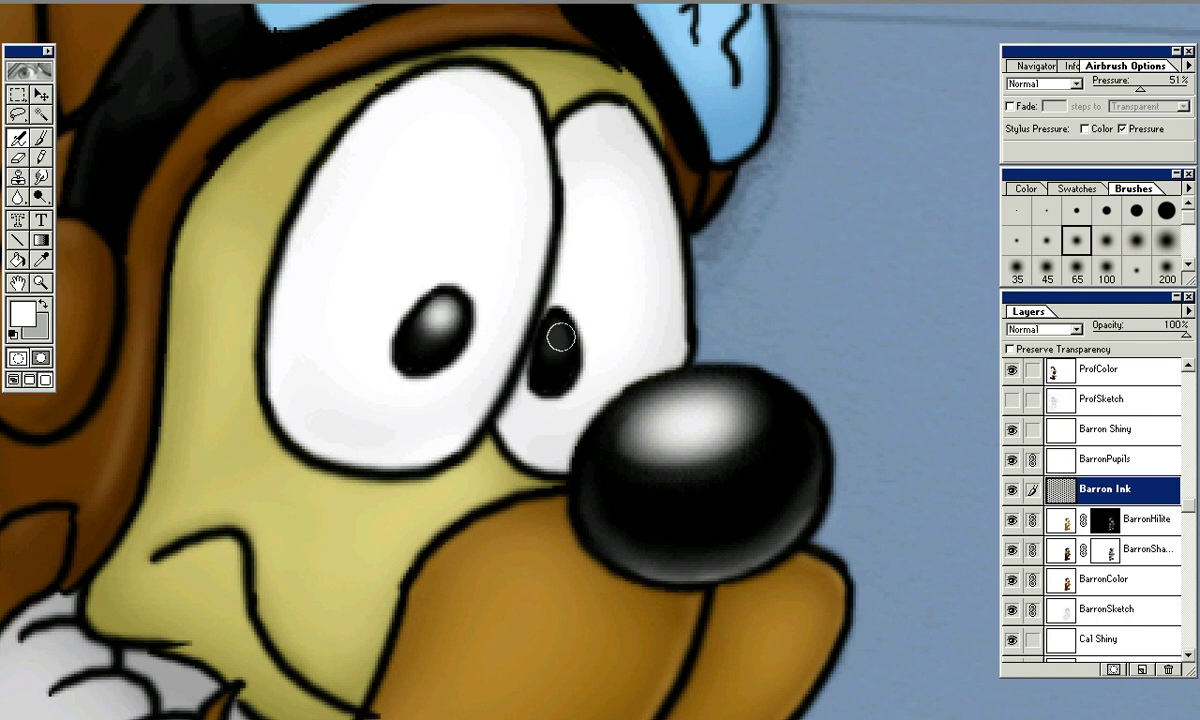
pyautogui.moveTo(549, 346)
pyautogui.mouseDown()
pyautogui.moveTo(543, 379)
pyautogui.moveTo(560, 336)
pyautogui.mouseUp()
pyautogui.press('[')
pyautogui.press('[')
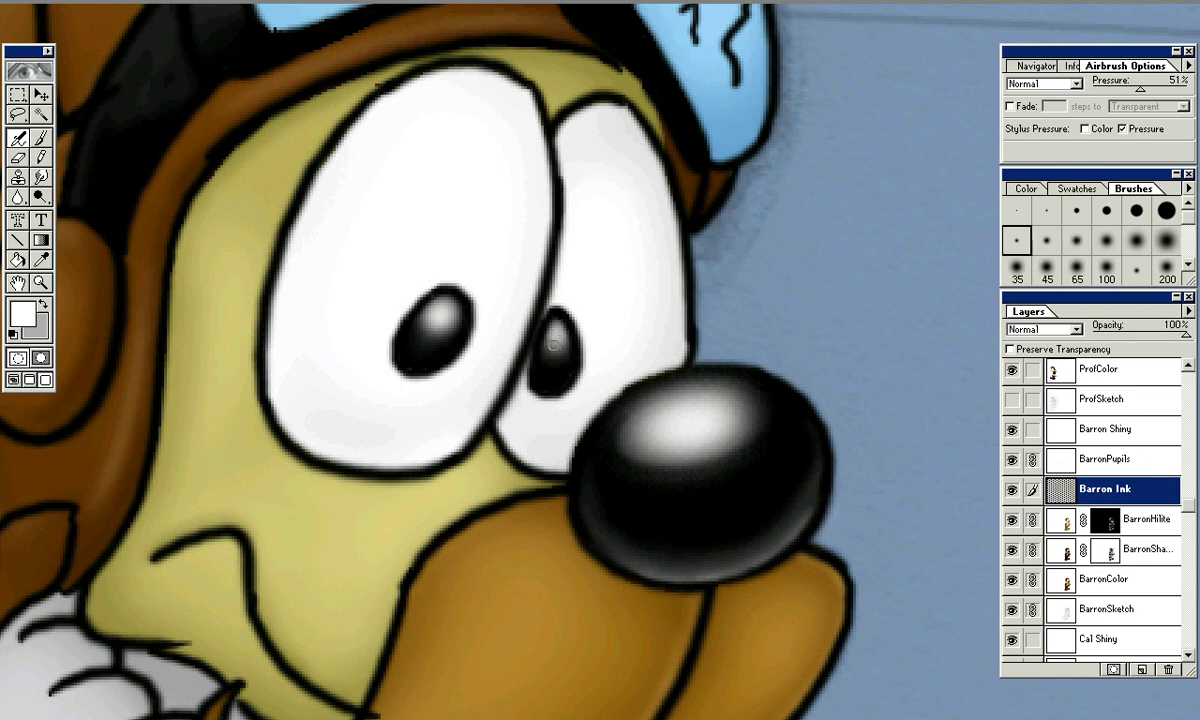
pyautogui.press(']')
pyautogui.press(']')
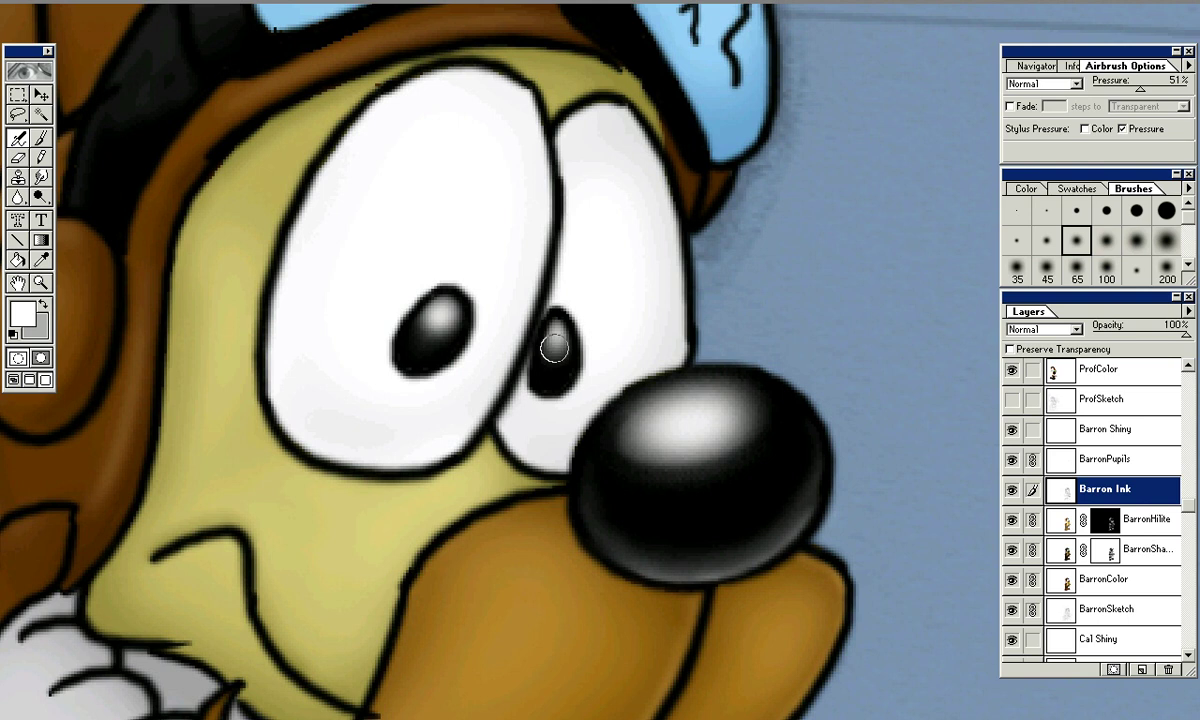
# Add small white airbrush touches around the pupils and the ink line between the eyes, and check the dog among the whole group
pyautogui.moveTo(438, 328)
pyautogui.mouseDown()
pyautogui.moveTo(415, 305)
pyautogui.moveTo(442, 311)
pyautogui.moveTo(434, 330)
pyautogui.moveTo(450, 327)
pyautogui.mouseUp()
pyautogui.moveTo(429, 296); pyautogui.dragTo(422, 300)
pyautogui.moveTo(544, 307); pyautogui.dragTo(543, 294)
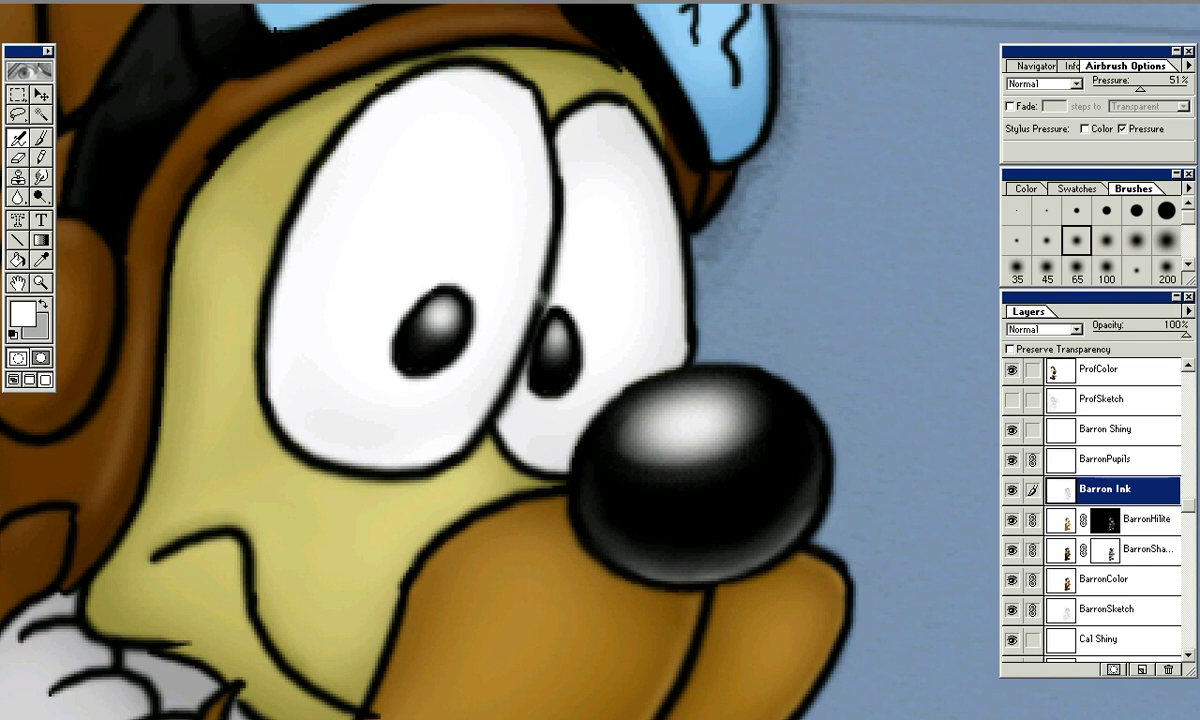
pyautogui.hotkey('ctrl', '-')
pyautogui.hotkey('ctrl', '-')
pyautogui.hotkey('ctrl', '-')
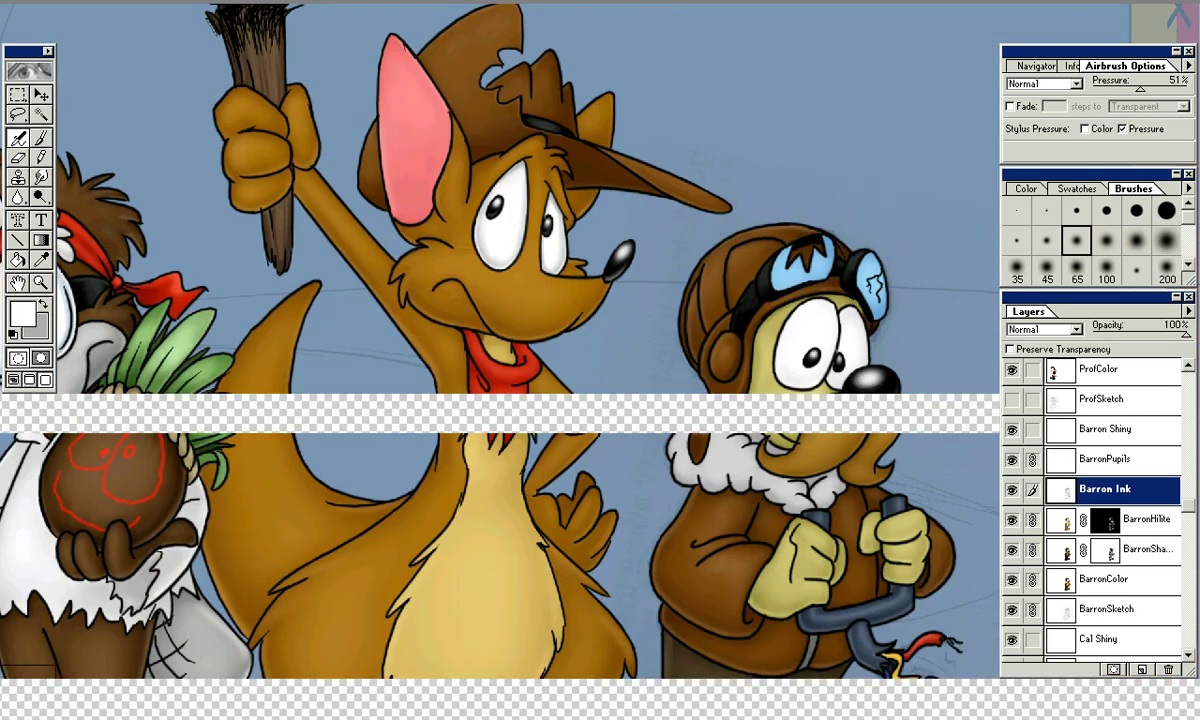
# Airbrush a broad soft white glare across both lenses of the dog's goggles with the soft 65 px brush
pyautogui.hotkey('ctrl', '+')
pyautogui.hotkey('ctrl', '+')
pyautogui.hotkey('ctrl', '+')
pyautogui.moveTo(900, 330); pyautogui.dragTo(319, 412)
pyautogui.moveTo(900, 300); pyautogui.dragTo(203, 521)
pyautogui.hotkey('ctrl', '-')
pyautogui.moveTo(238, 242); pyautogui.dragTo(283, 261)
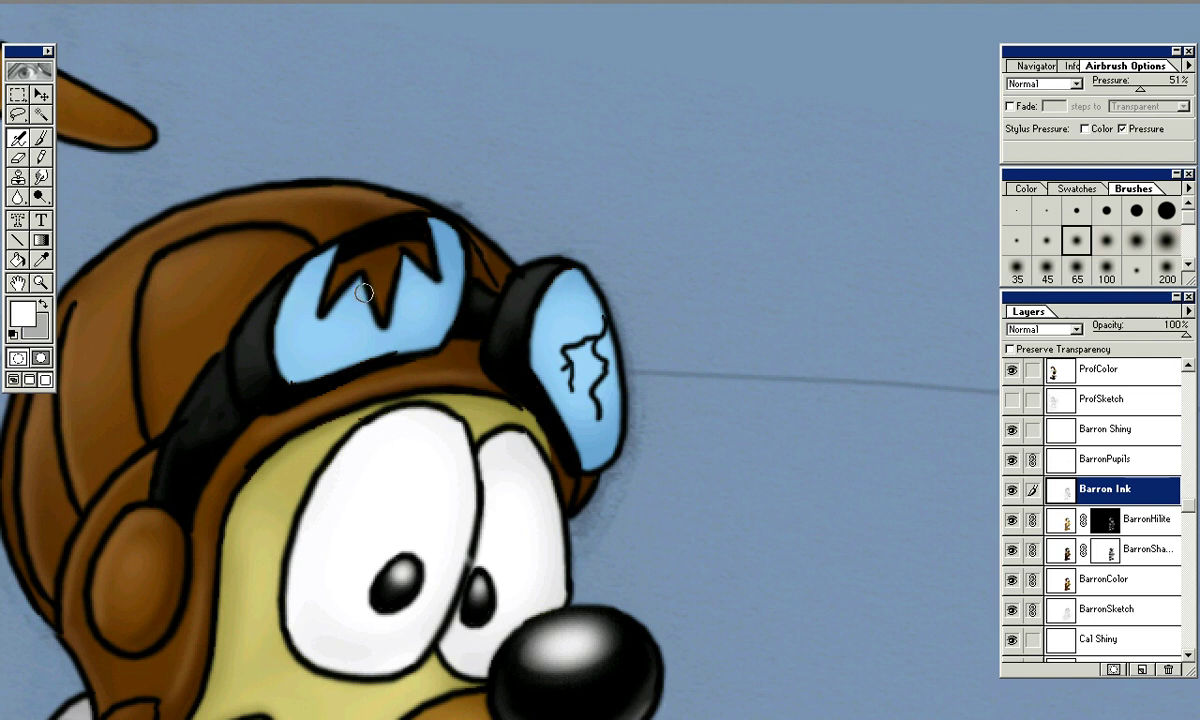
pyautogui.click(1046, 268)
pyautogui.moveTo(405, 215)
pyautogui.mouseDown()
pyautogui.moveTo(432, 182)
pyautogui.moveTo(314, 398)
pyautogui.mouseUp()
pyautogui.hotkey('ctrl', 'z')
pyautogui.hotkey('ctrl', 'z')
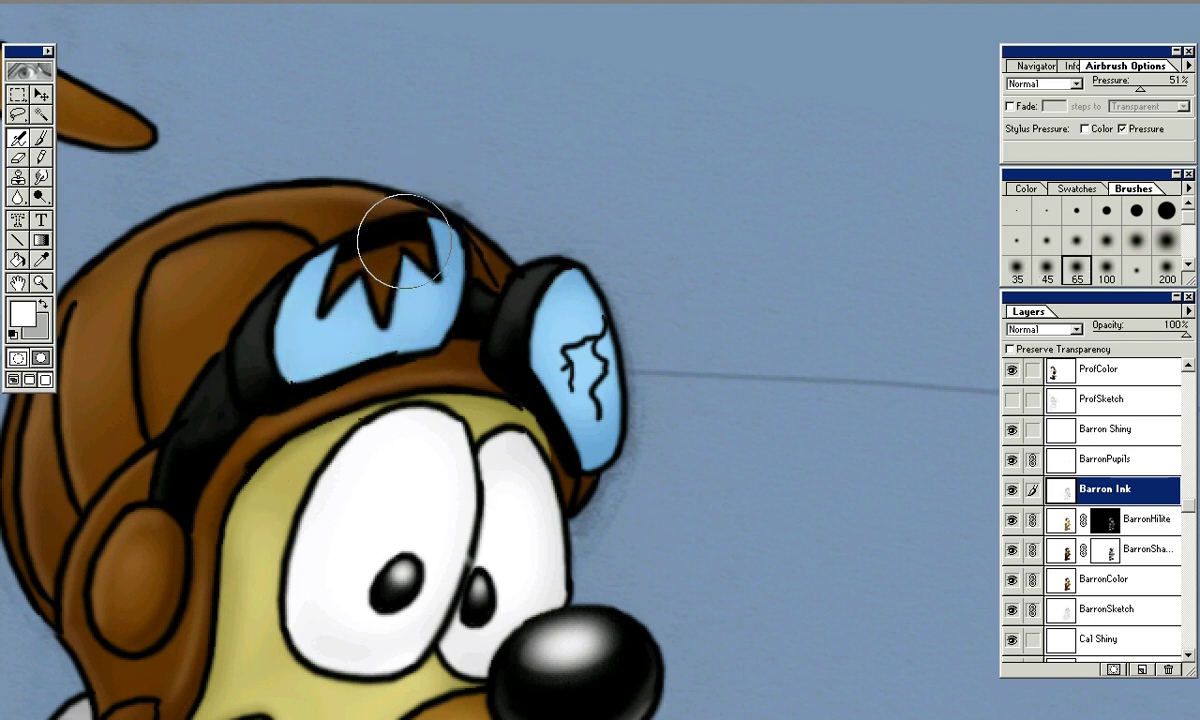
pyautogui.moveTo(436, 190); pyautogui.dragTo(336, 350)
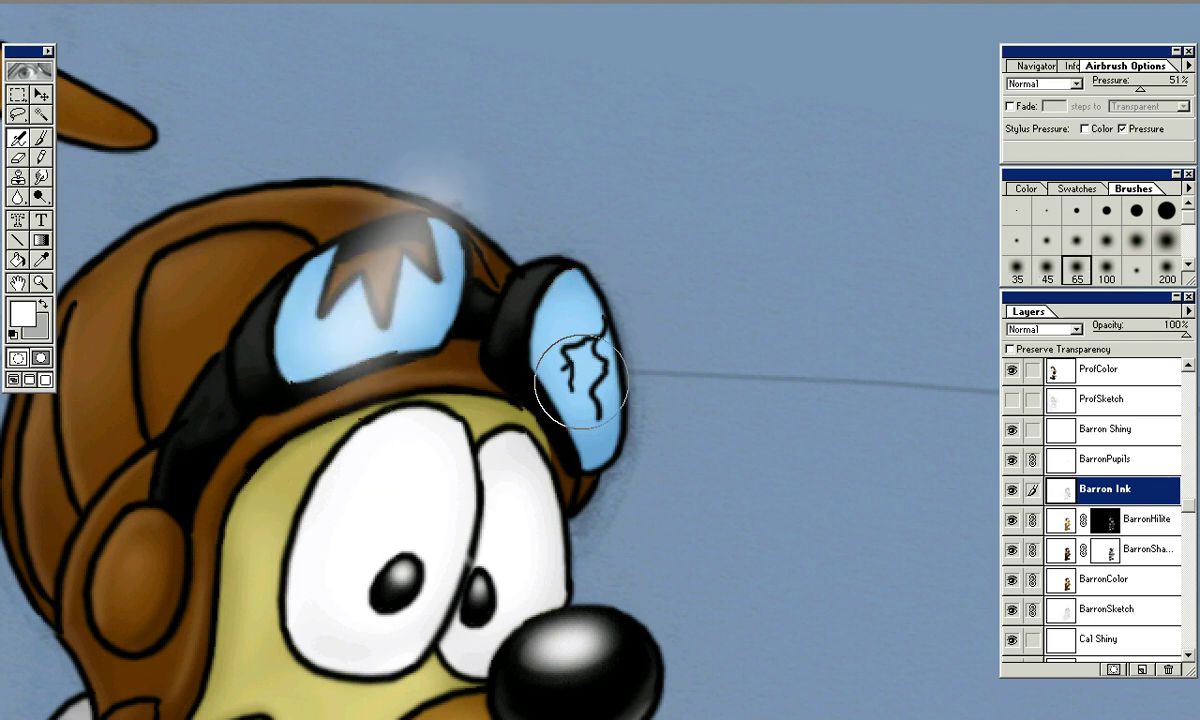
pyautogui.moveTo(643, 297); pyautogui.dragTo(542, 430)
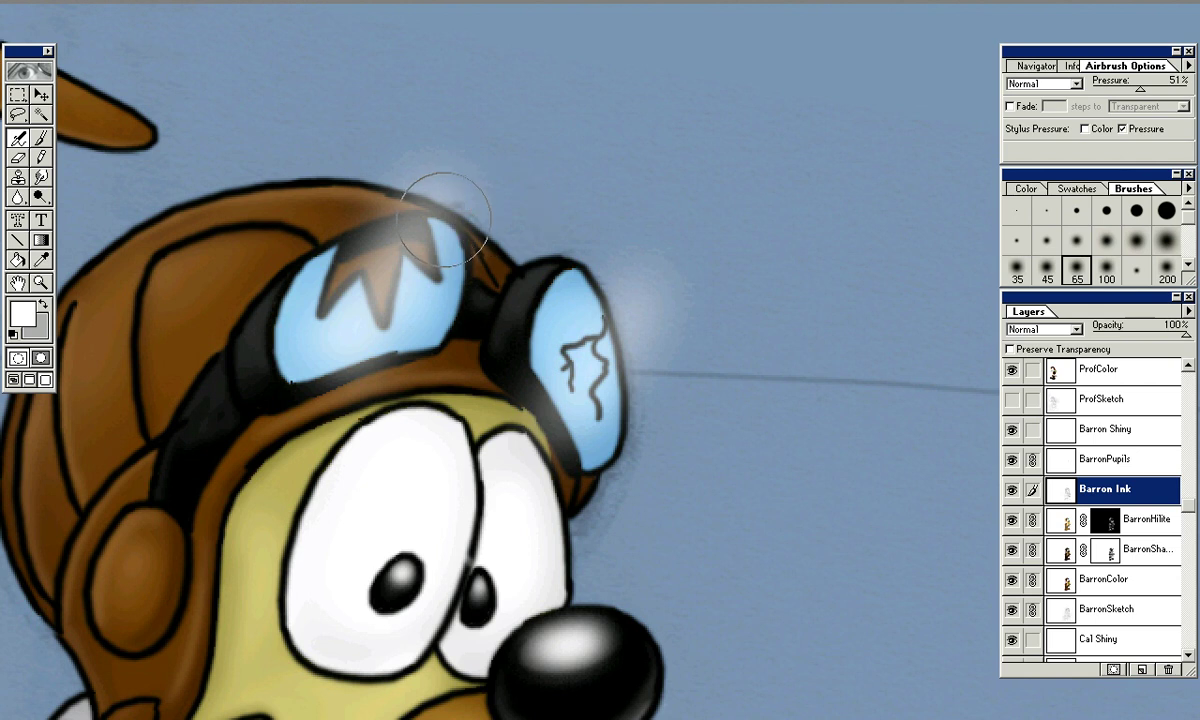
# Erase the white glare from the dark edge of the broken area in the near goggle lens with a small eraser
pyautogui.click(17, 157)
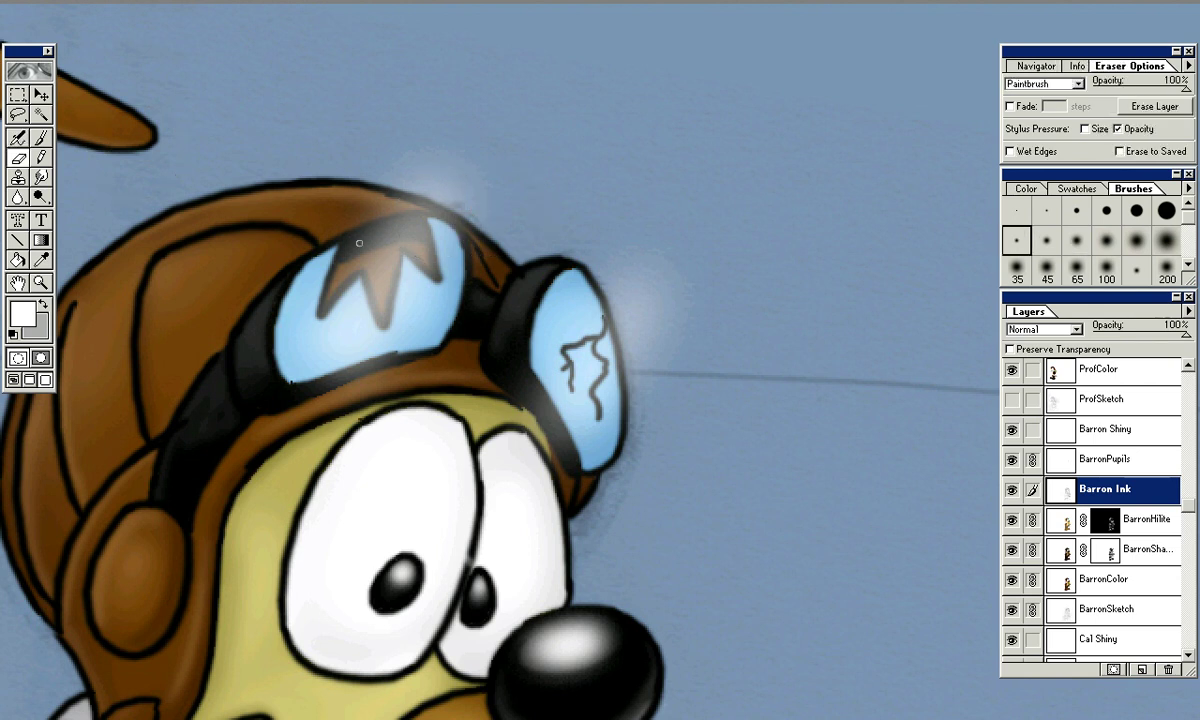
pyautogui.hotkey('ctrl', '+')
pyautogui.hotkey('ctrl', '+')
pyautogui.moveTo(450, 300); pyautogui.dragTo(528, 345)
pyautogui.hotkey('ctrl', '+')
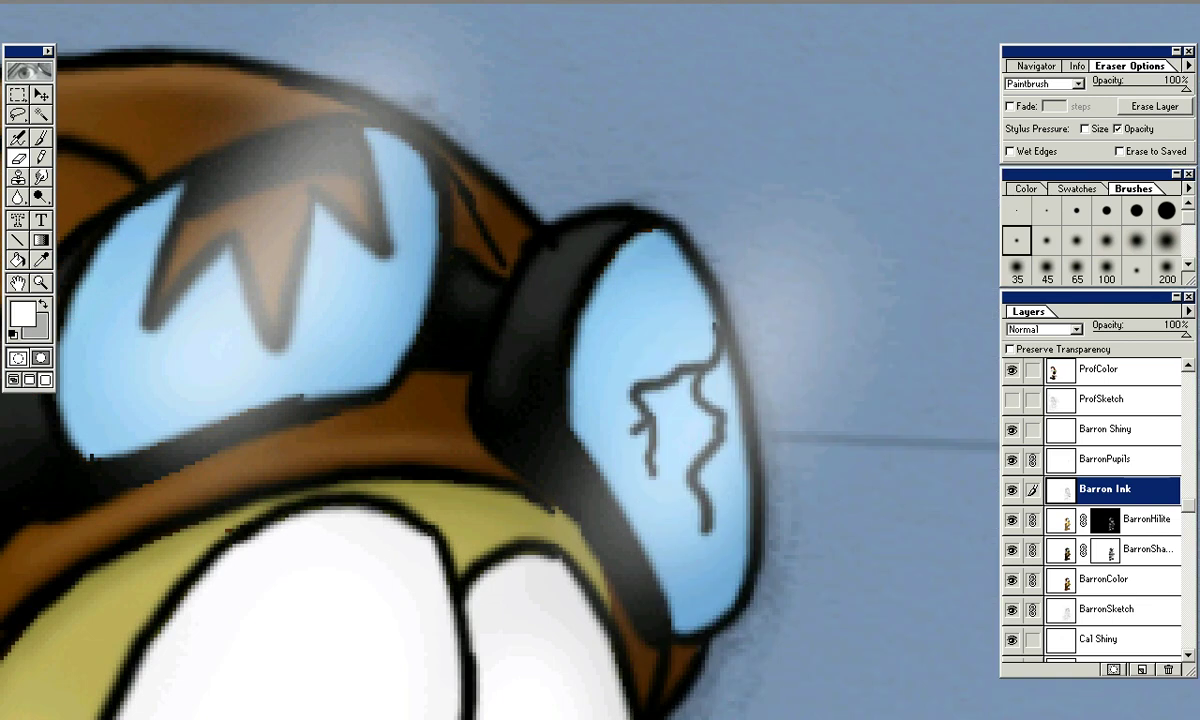
pyautogui.moveTo(330, 225); pyautogui.dragTo(418, 315)
pyautogui.moveTo(293, 266)
pyautogui.mouseDown()
pyautogui.moveTo(278, 296)
pyautogui.moveTo(280, 272)
pyautogui.moveTo(313, 246)
pyautogui.moveTo(250, 352)
pyautogui.moveTo(276, 350)
pyautogui.mouseUp()
# Reduce the eraser to a tiny hard brush and erase thin streaks of glare around the broken lens's jagged spikes
pyautogui.press('[')
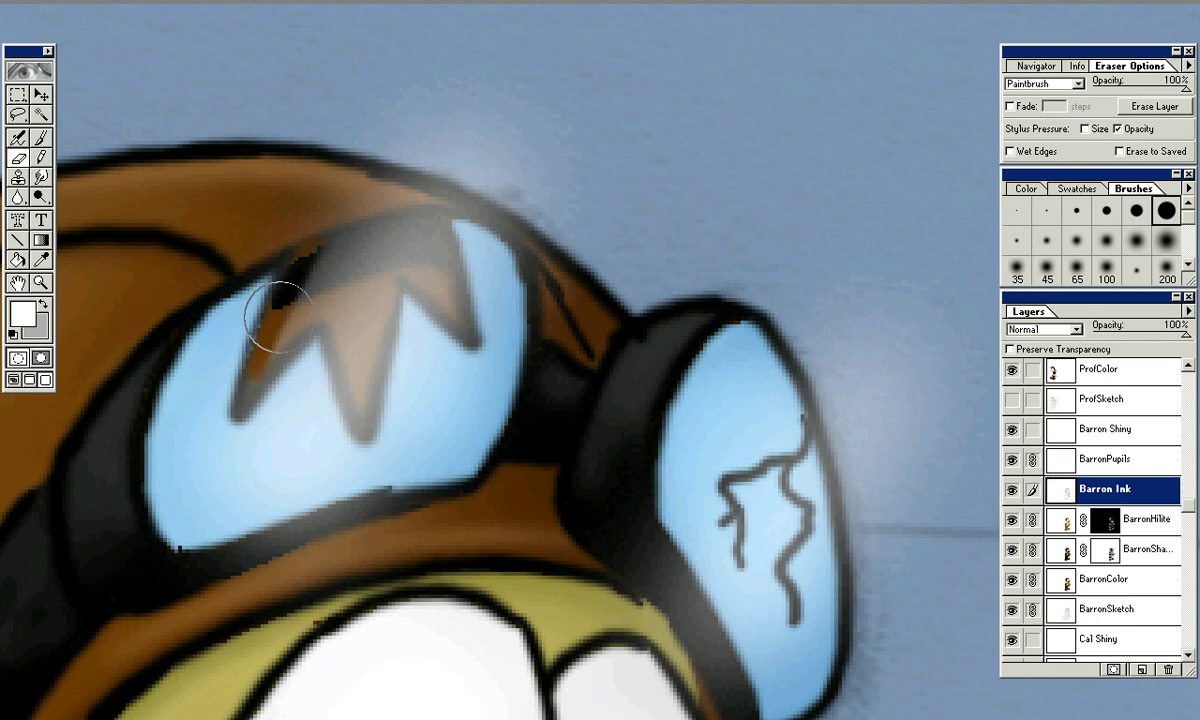
pyautogui.press('[')
pyautogui.press('[')
pyautogui.press('[')
pyautogui.press('[')
pyautogui.press('[')
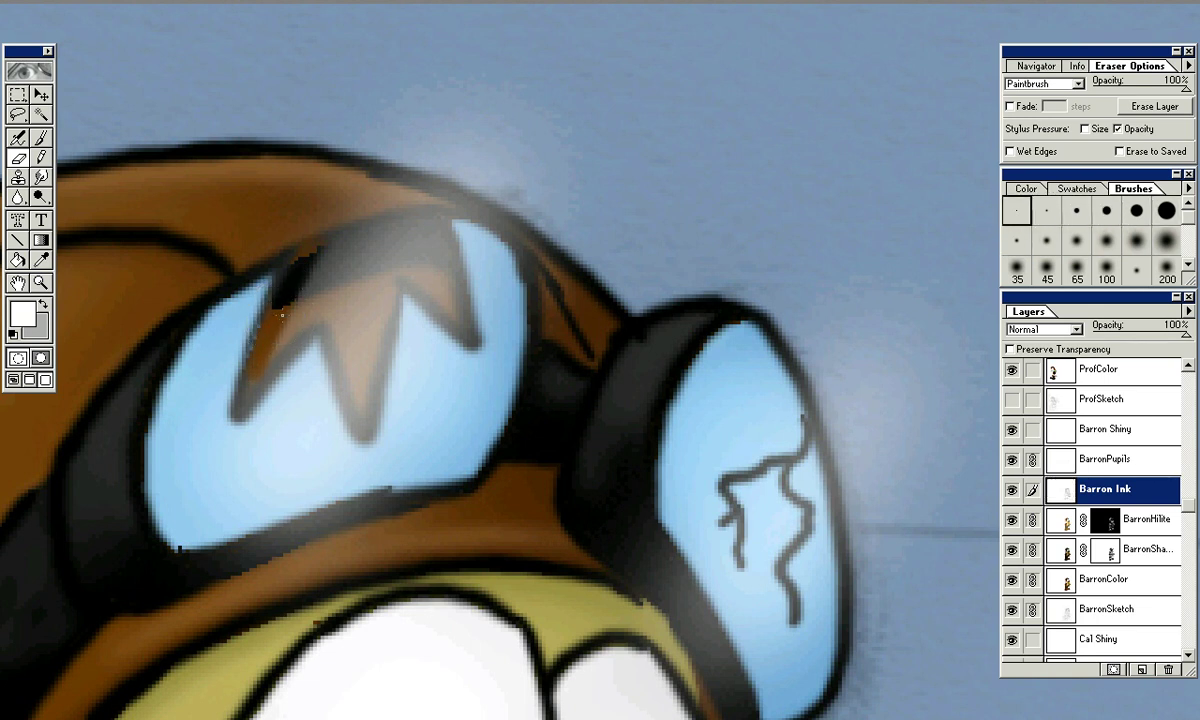
pyautogui.press(']')
pyautogui.press(']')
pyautogui.press('[')
pyautogui.press('[')
pyautogui.press(']')
pyautogui.moveTo(247, 318)
pyautogui.mouseDown()
pyautogui.moveTo(228, 385)
pyautogui.moveTo(258, 332)
pyautogui.moveTo(306, 318)
pyautogui.moveTo(348, 402)
pyautogui.mouseUp()
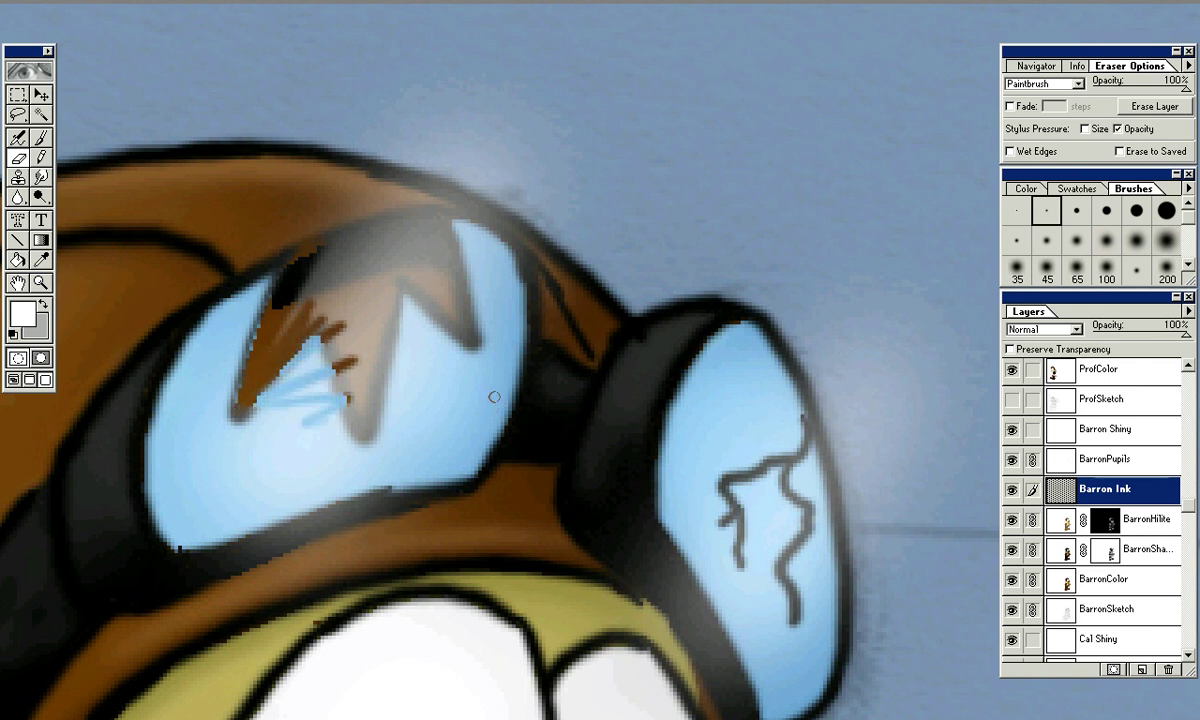
# Return to the standard window view and save the illustration as a separate Photoshop file named Stranded-Cover2.PSD in the Book folder
pyautogui.hotkey('ctrl', '-')
pyautogui.hotkey('ctrl', '-')
pyautogui.hotkey('ctrl', '-')
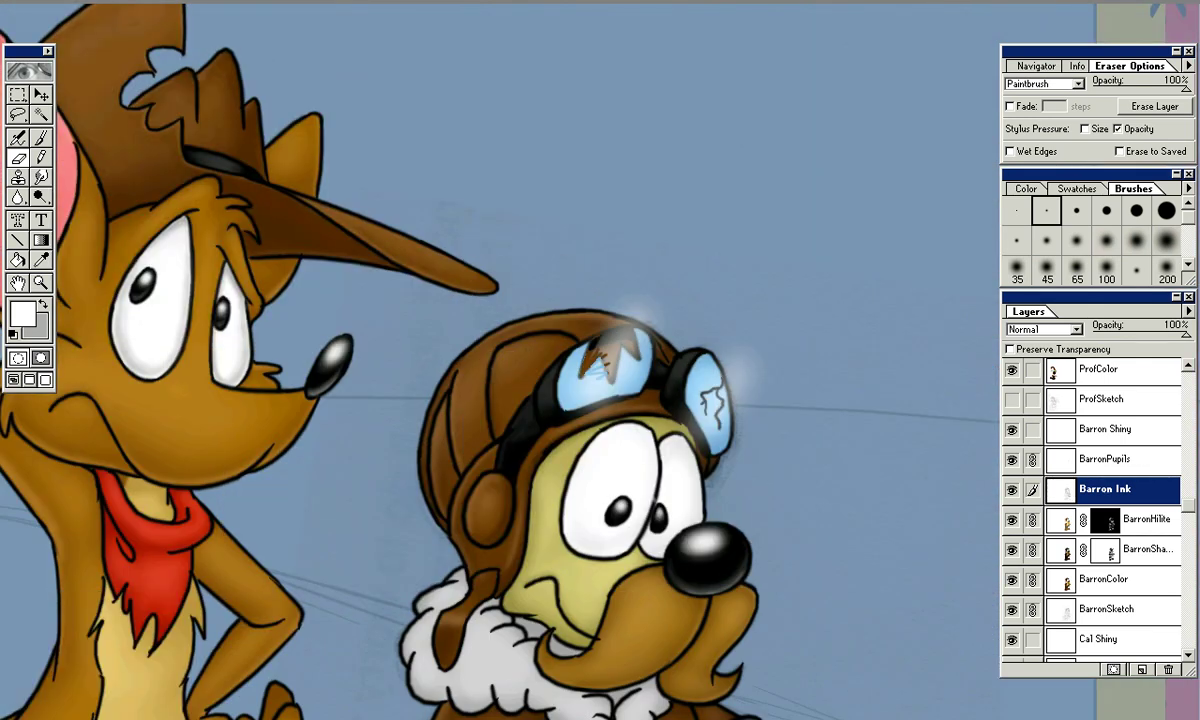
pyautogui.hotkey('ctrl', '-')
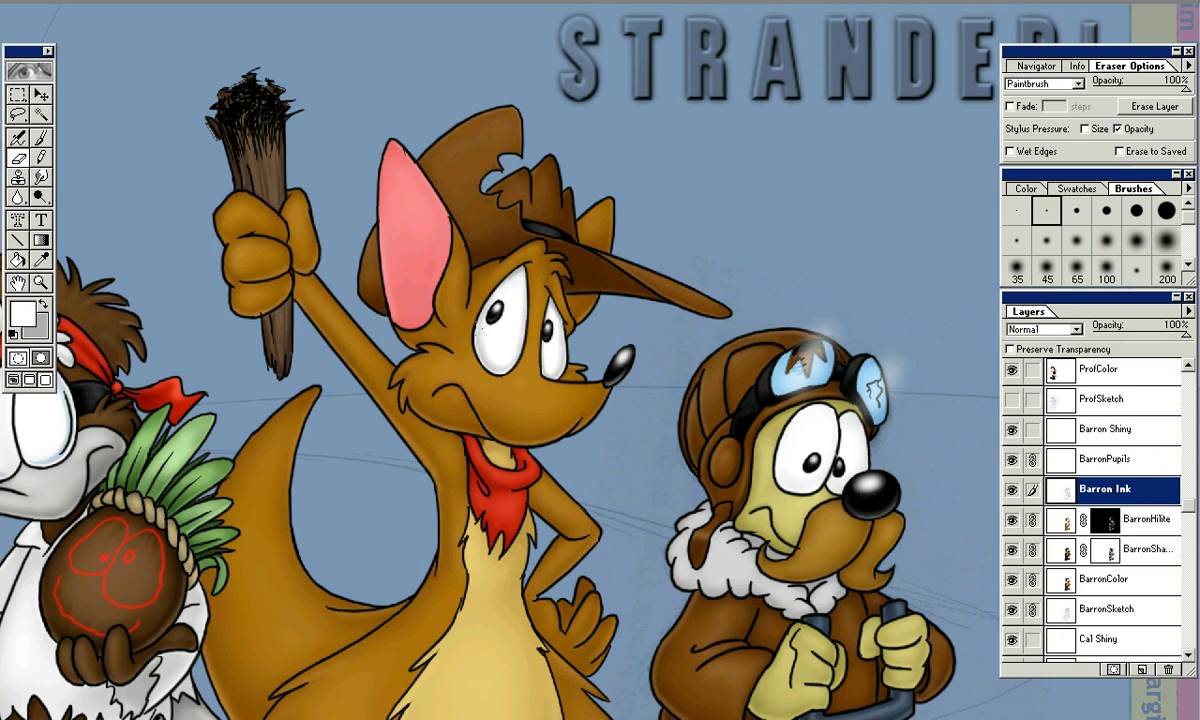
pyautogui.press('Tab')
pyautogui.press('Tab')
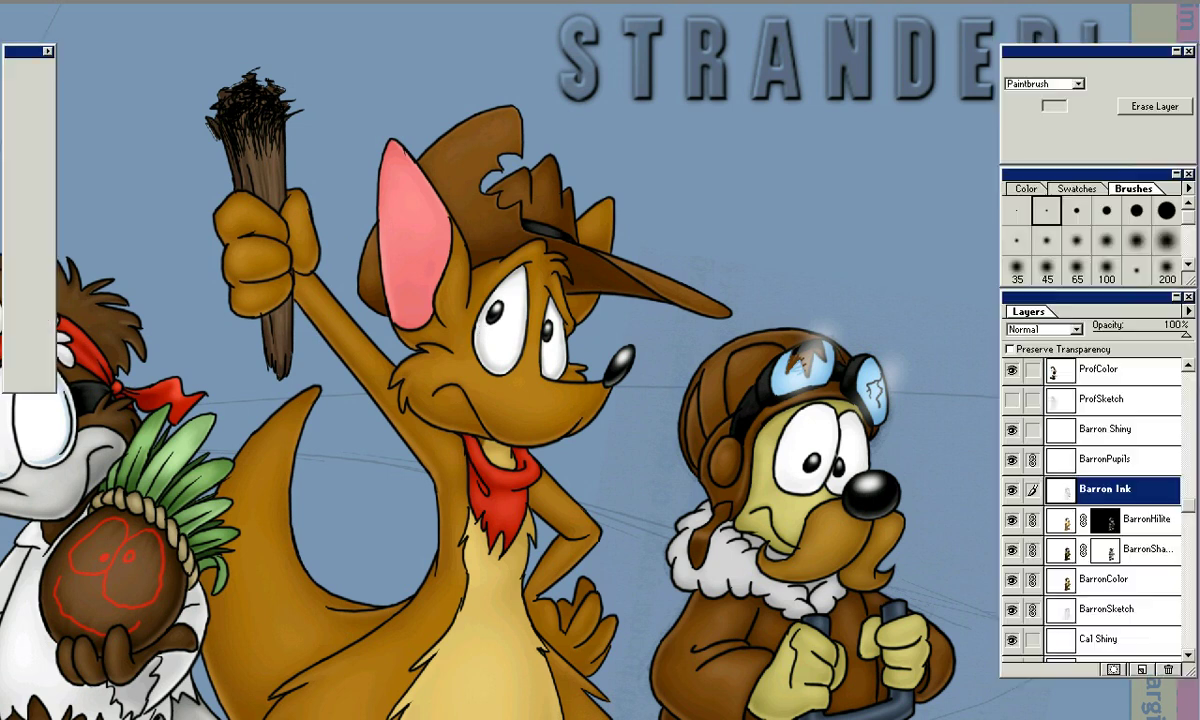
pyautogui.press('f')
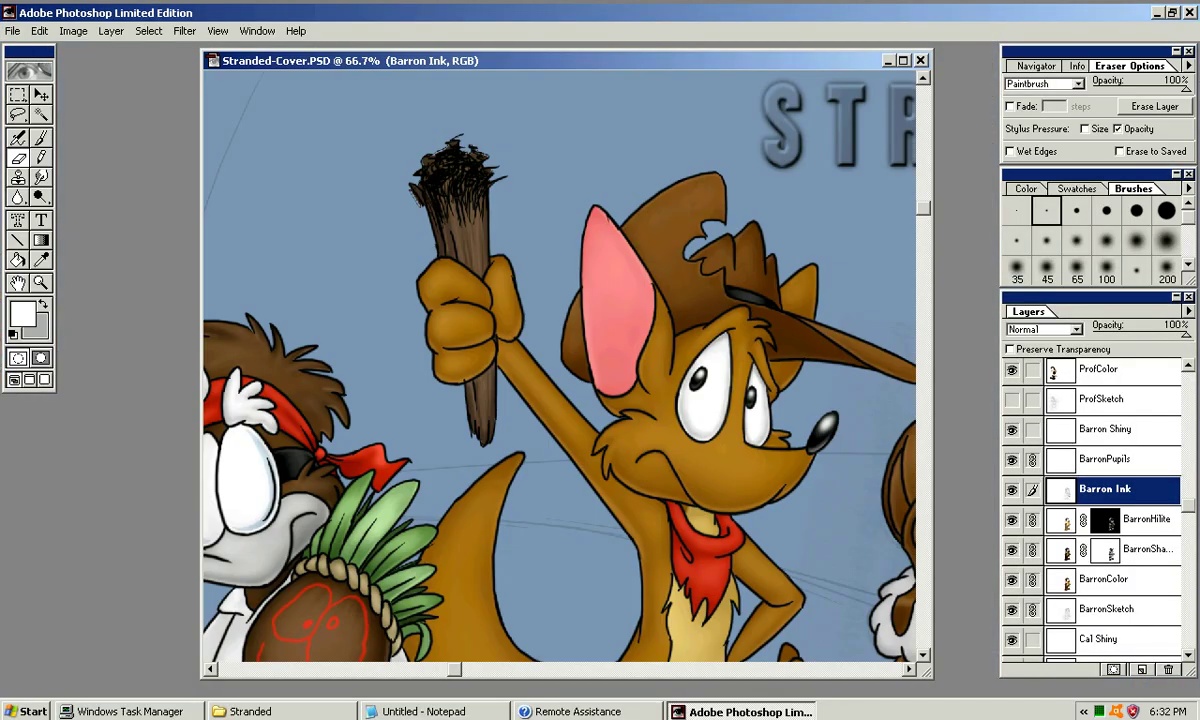
pyautogui.click(12, 31)
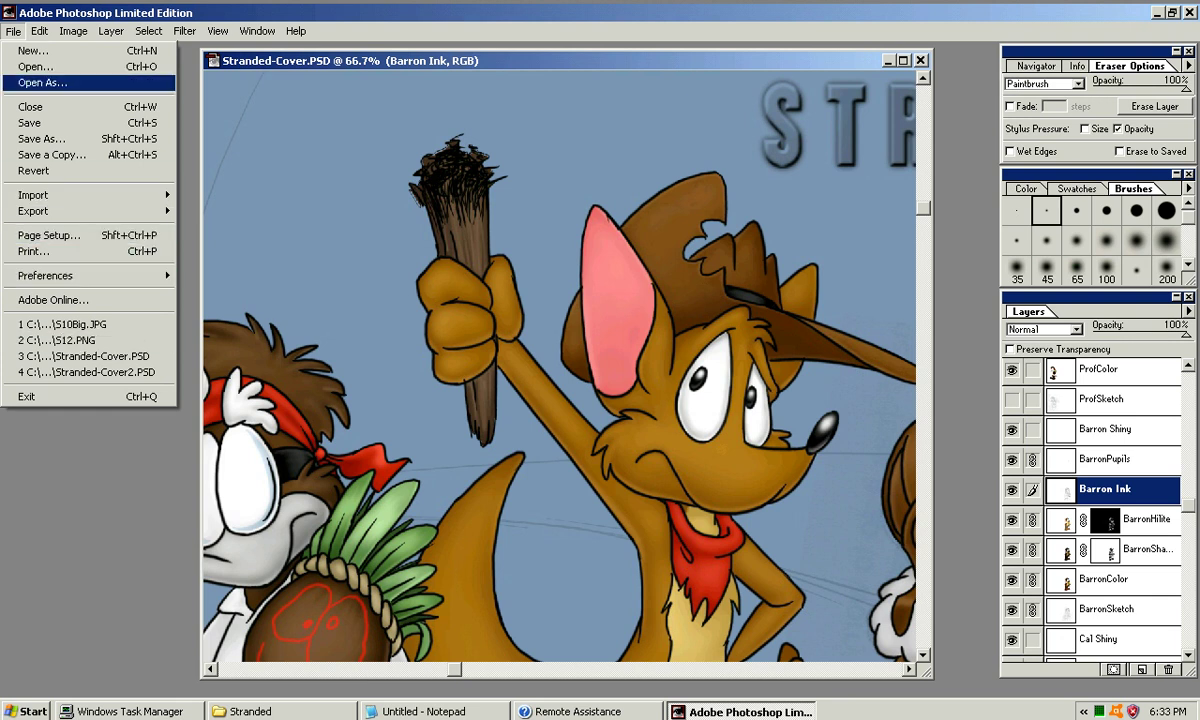
pyautogui.click(48, 139)
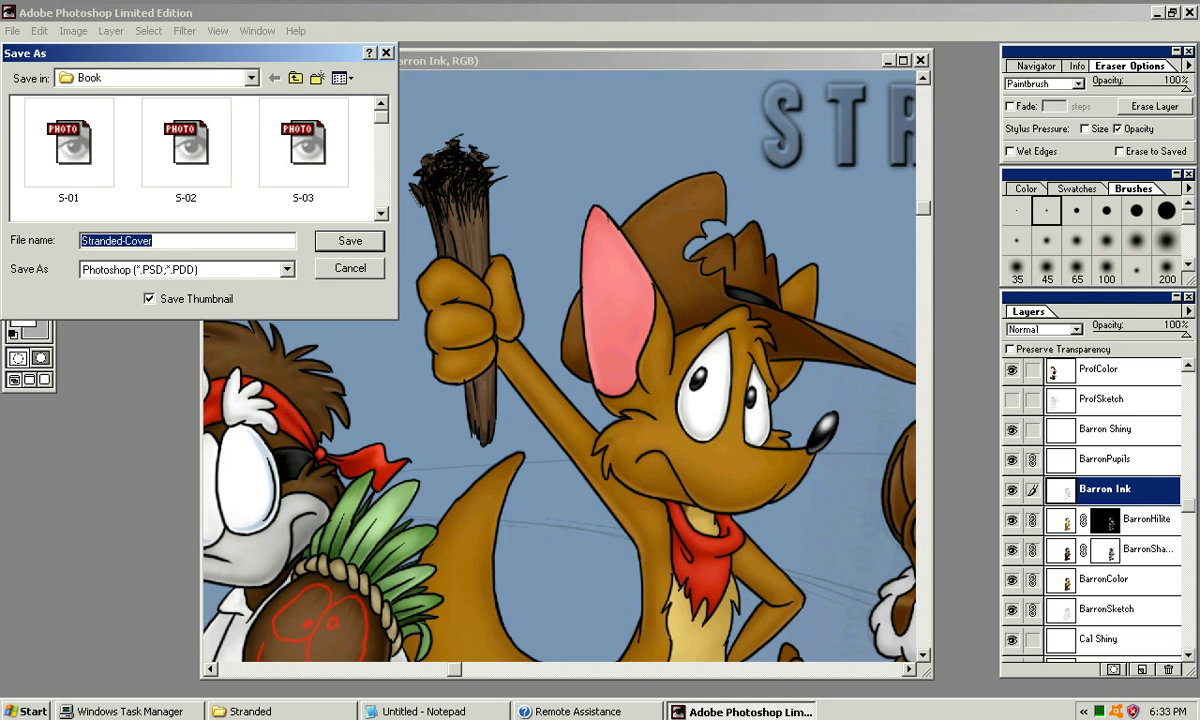
pyautogui.press('End')
pyautogui.write('2.PSD')
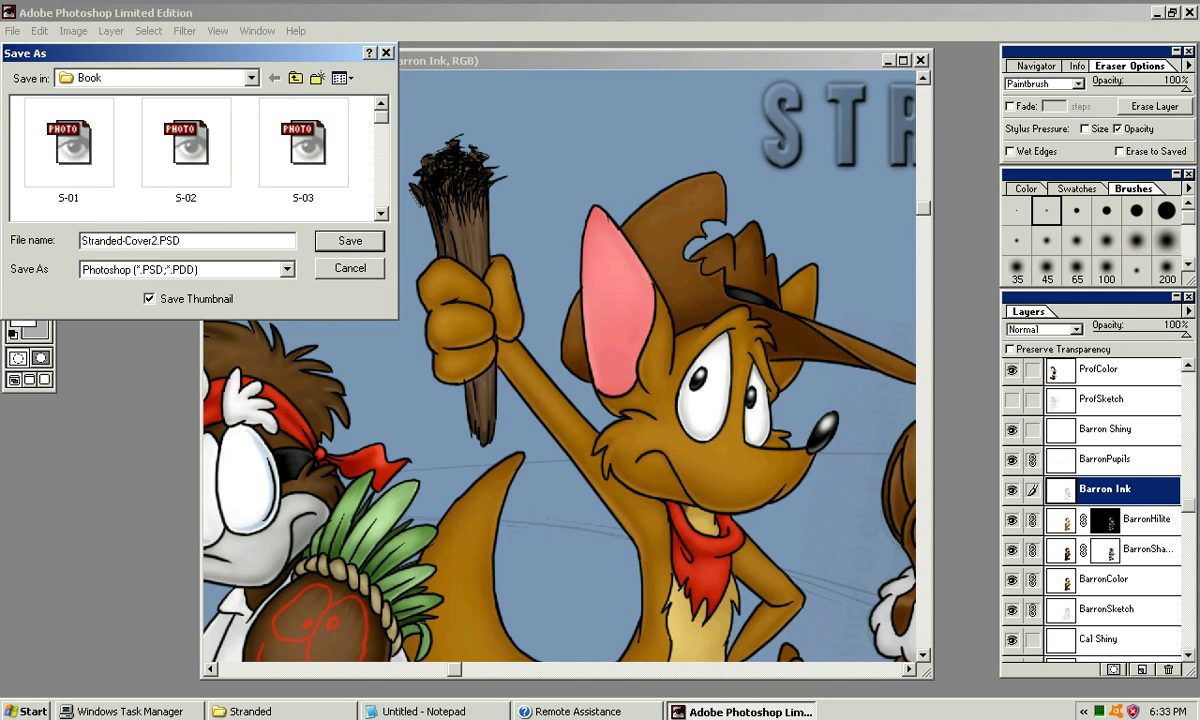
pyautogui.press('Return')
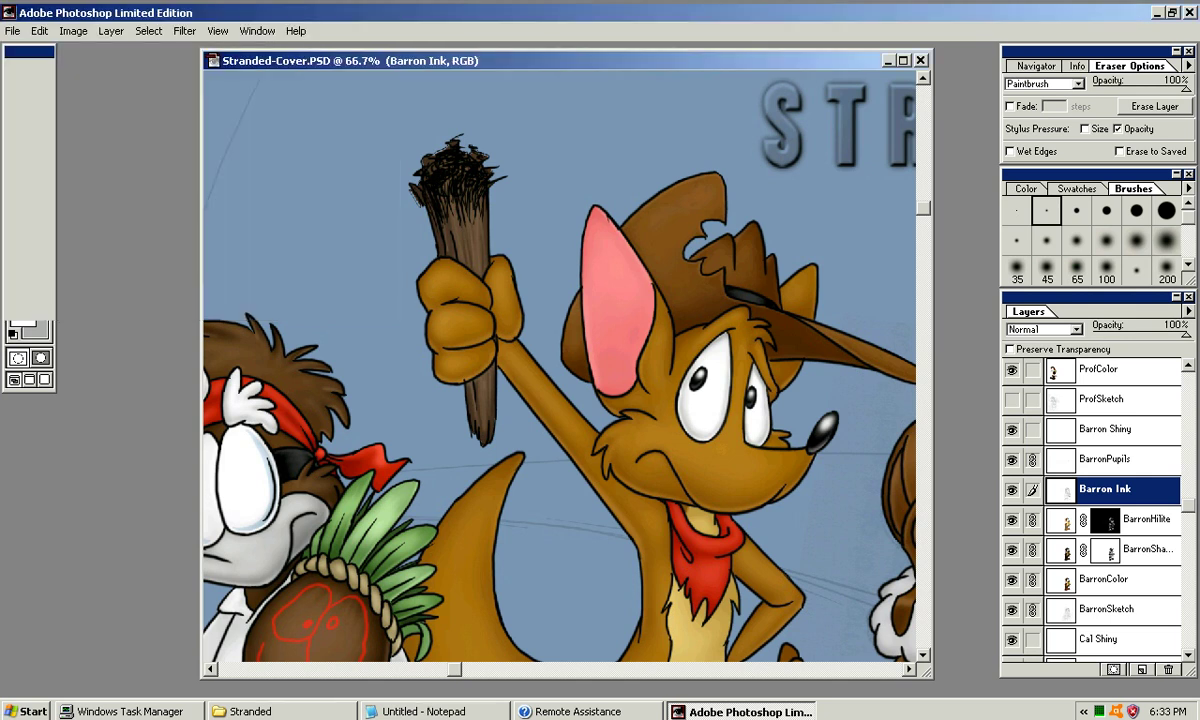
# Compare the dog with the Barron Ink layer hidden and shown to examine what is painted on that layer
pyautogui.moveTo(456, 61); pyautogui.dragTo(430, 62)
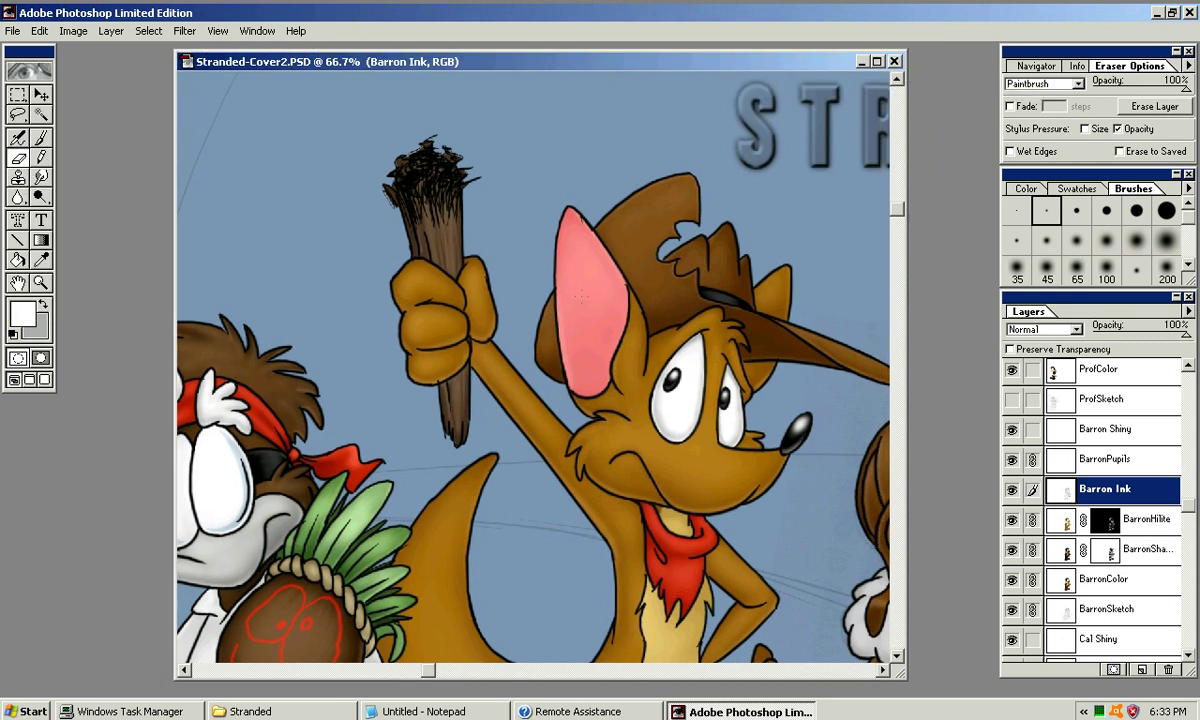
pyautogui.moveTo(640, 400); pyautogui.dragTo(392, 300)
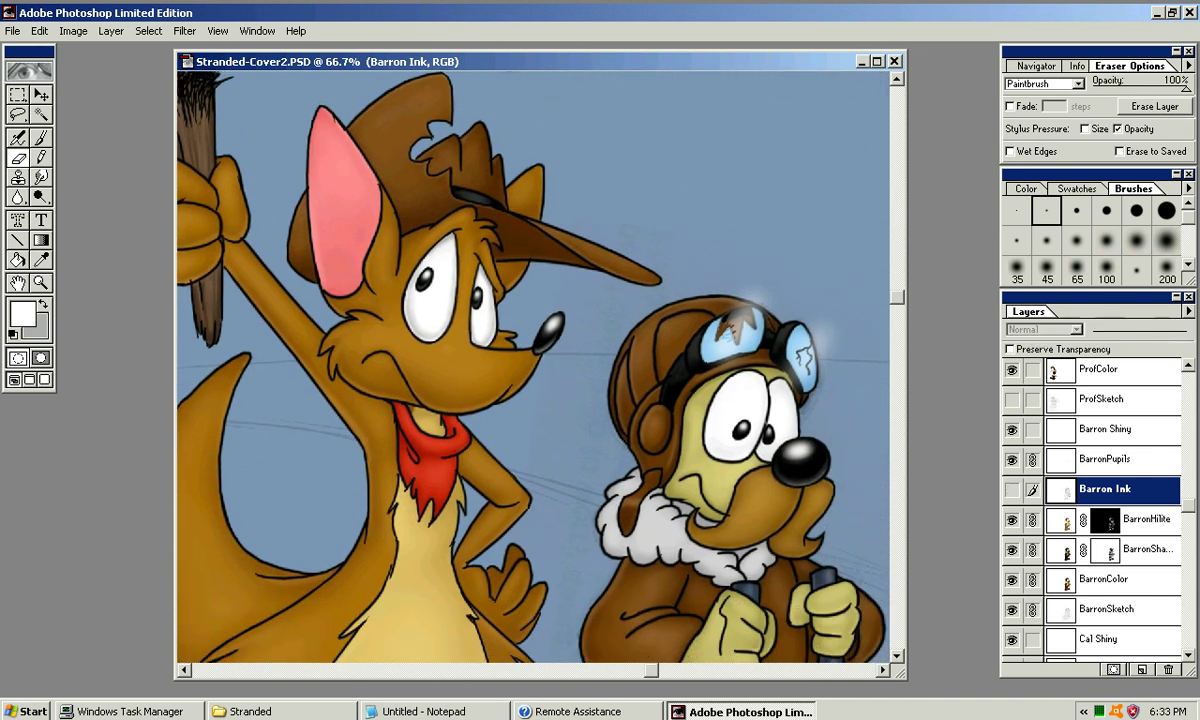
pyautogui.click(1011, 489)
pyautogui.click(1011, 489)
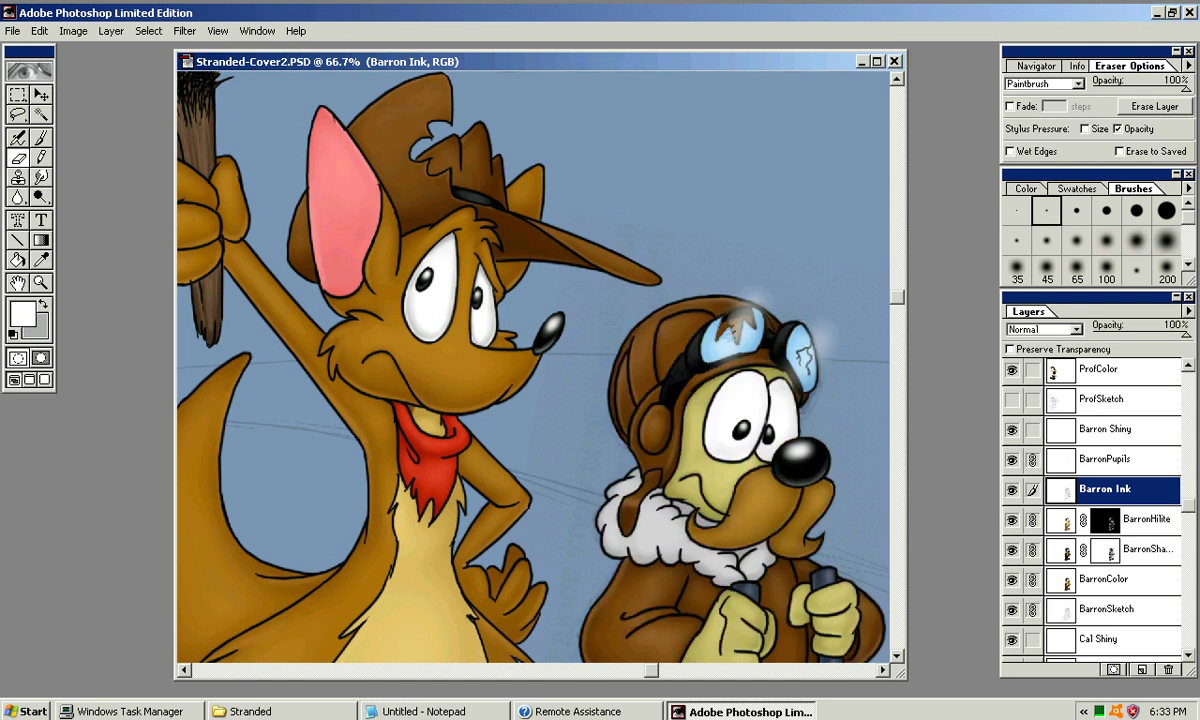
pyautogui.click(1011, 489)
pyautogui.click(1011, 489)
pyautogui.click(1011, 489)
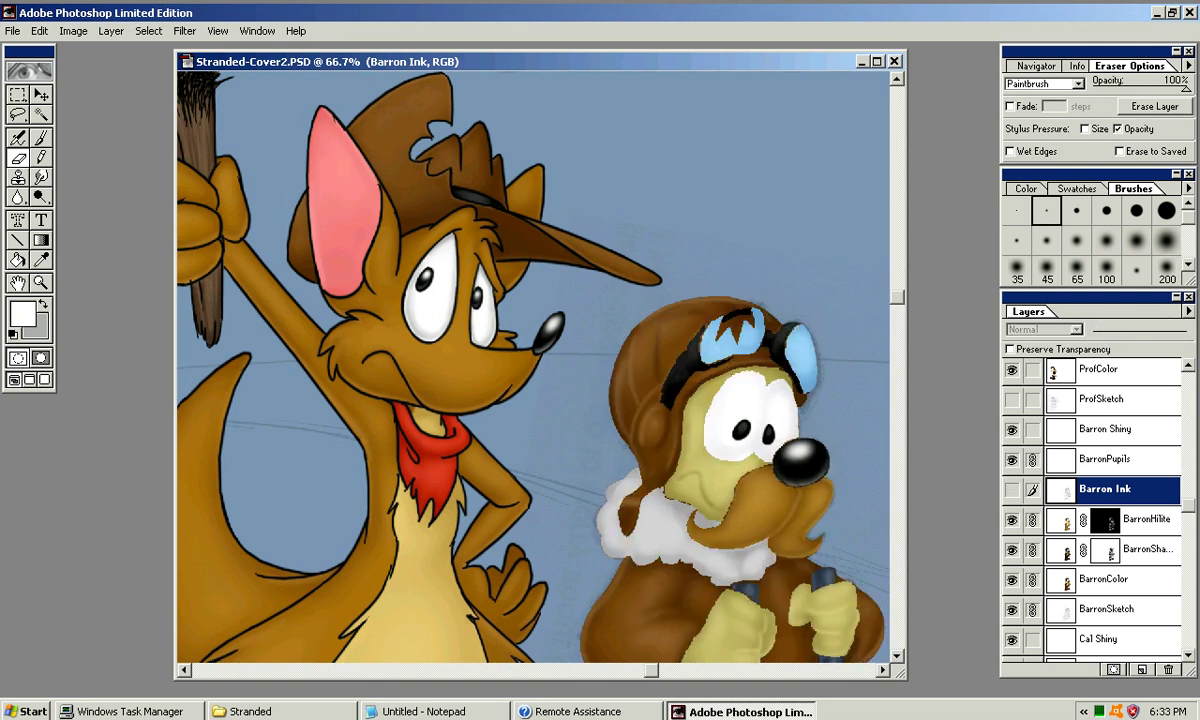
pyautogui.click(1011, 489)
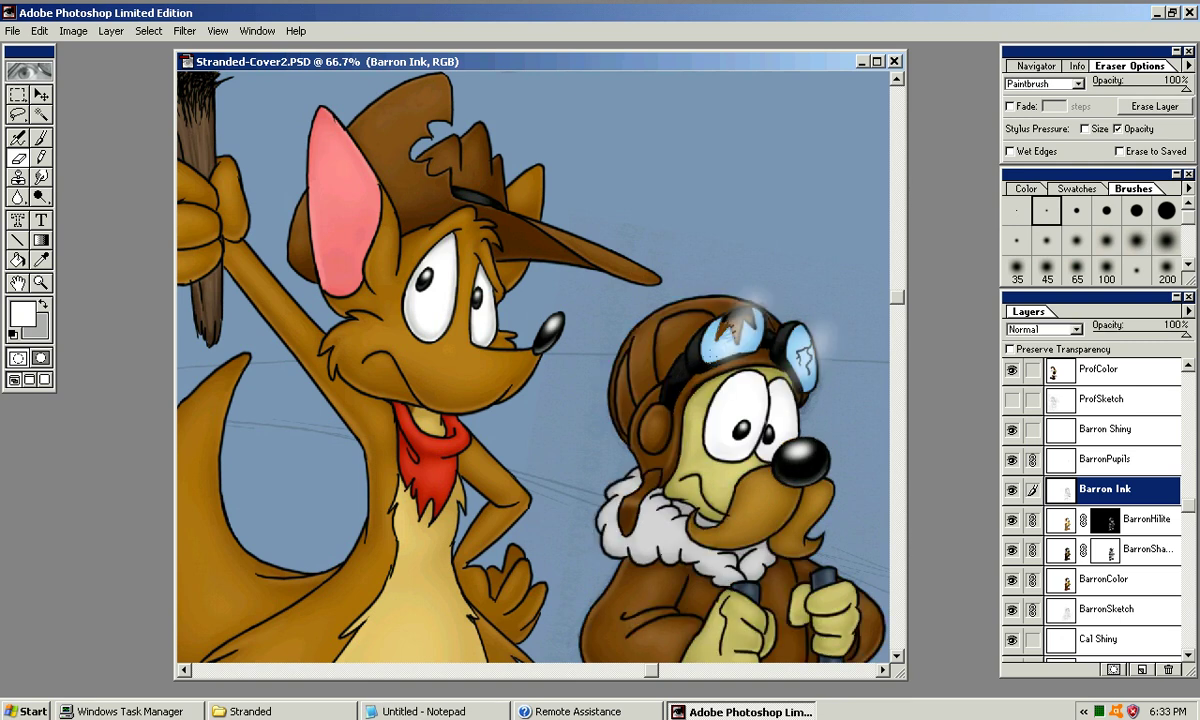
# Reopen the original Stranded-Cover.PSD, enlarge it to 66.7%, and shift its window to expose the Stranded-Cover2.PSD title bar
pyautogui.click(13, 31)
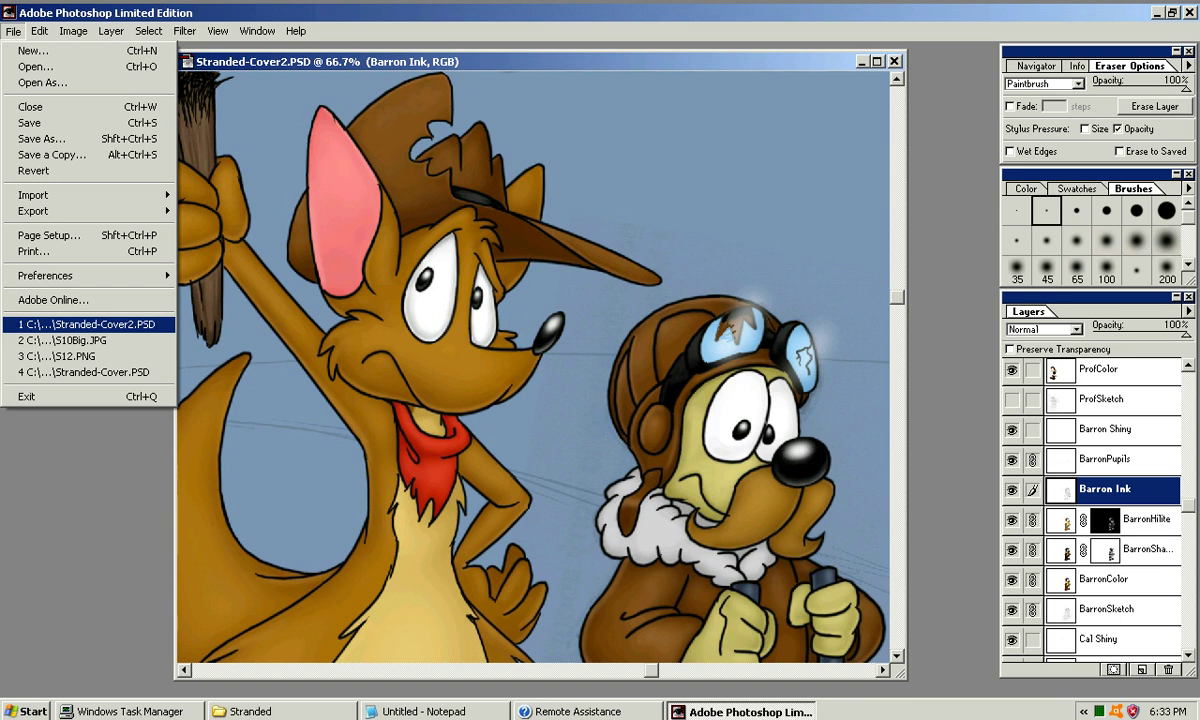
pyautogui.click(84, 372)
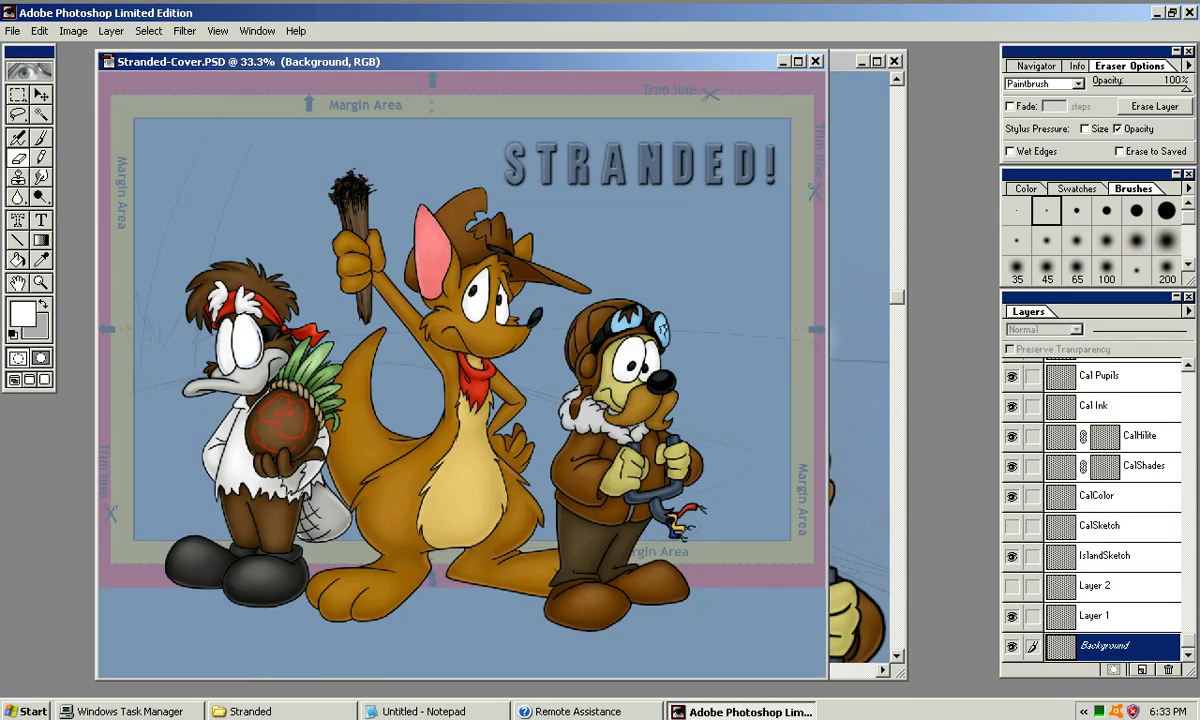
pyautogui.hotkey('ctrl', '+')
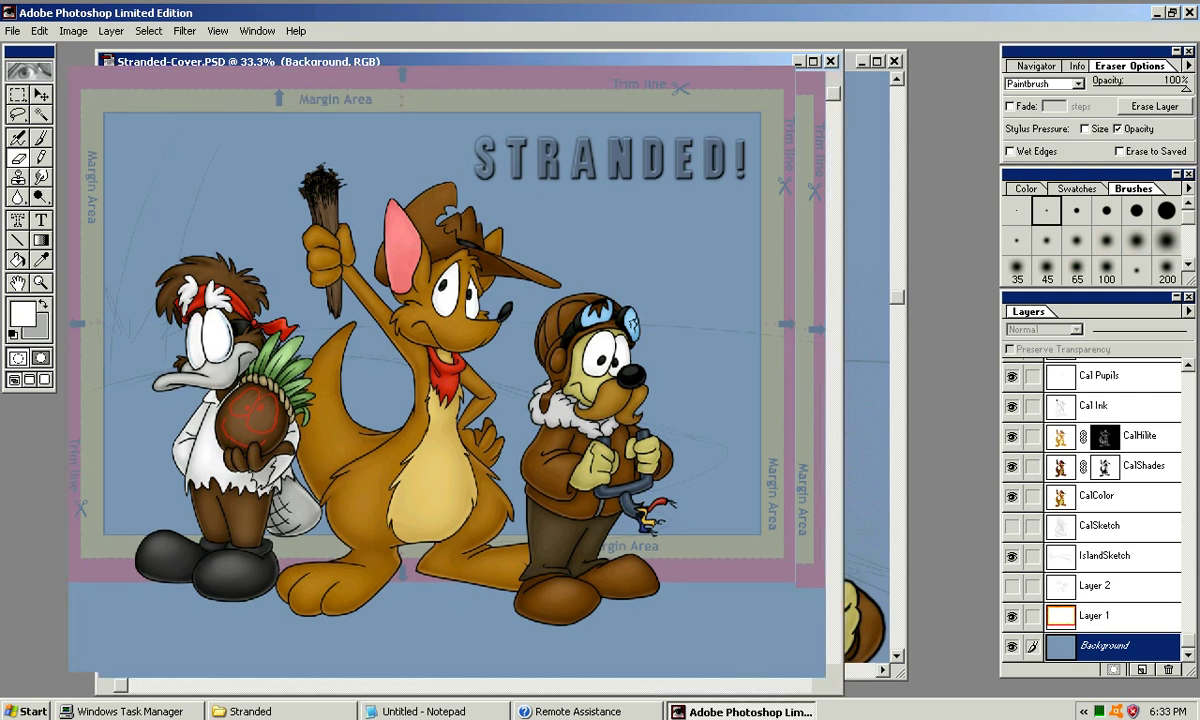
pyautogui.hotkey('ctrl', '+')
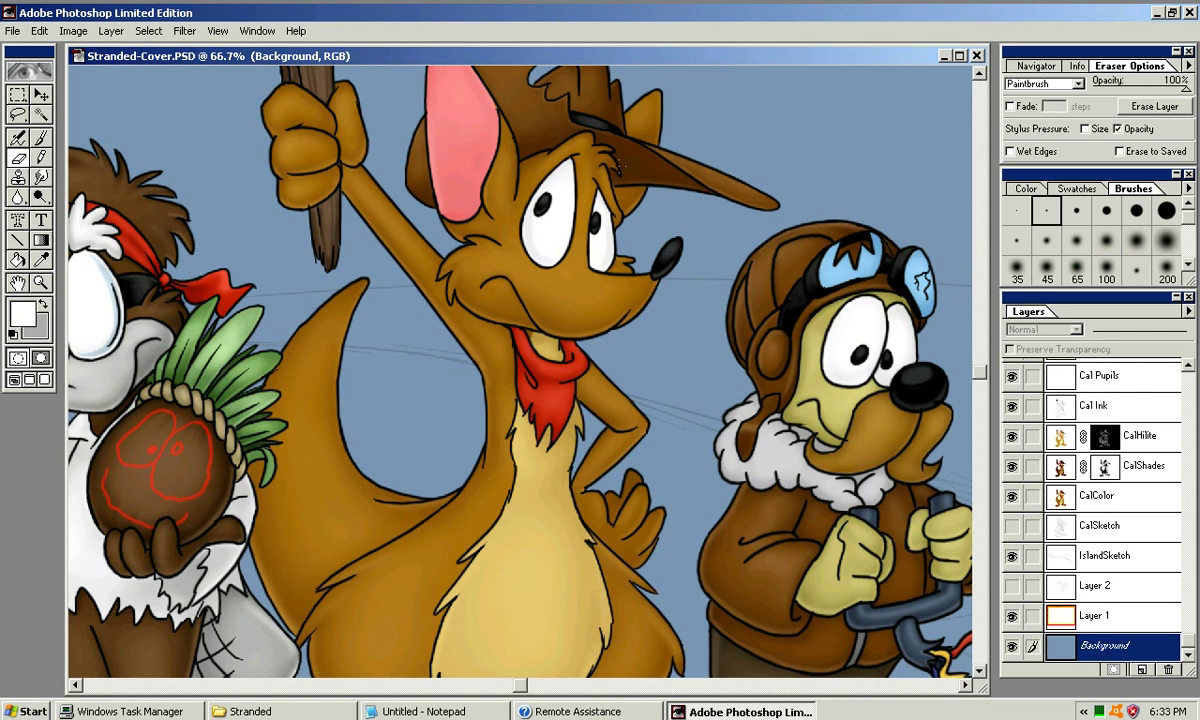
pyautogui.moveTo(500, 56); pyautogui.dragTo(403, 81)
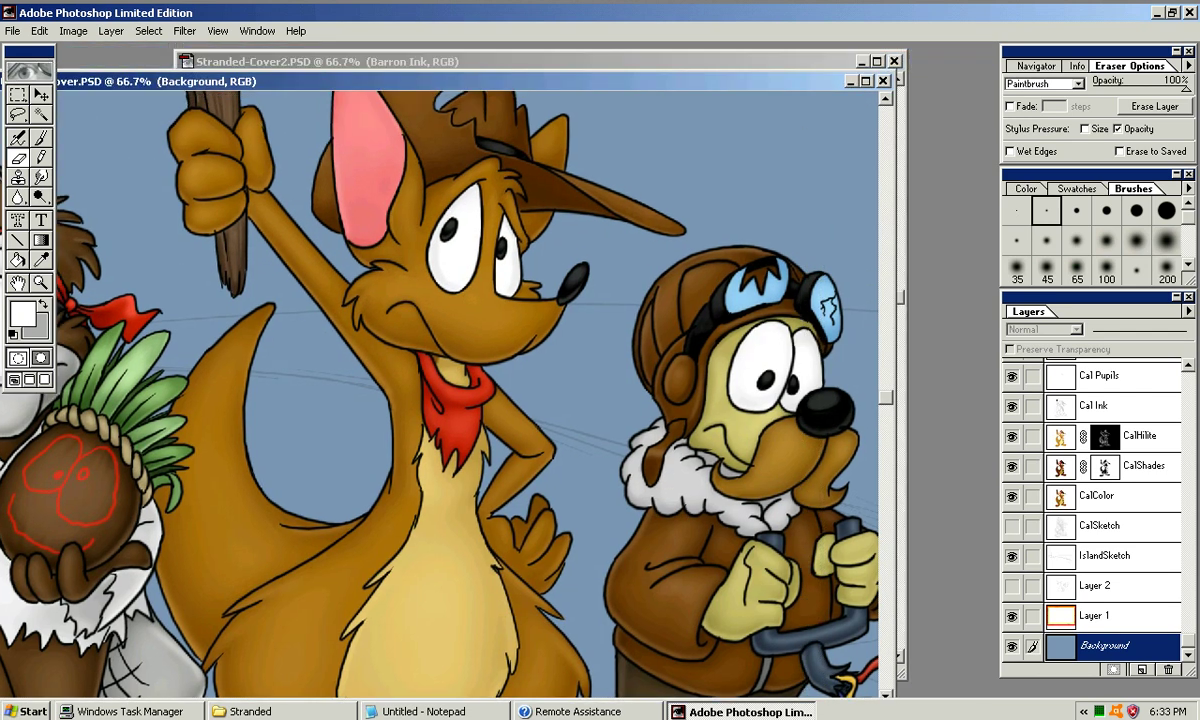
# In Stranded-Cover2.PSD, select the Cal Shiny layer and copy its entire contents
pyautogui.click(450, 61)
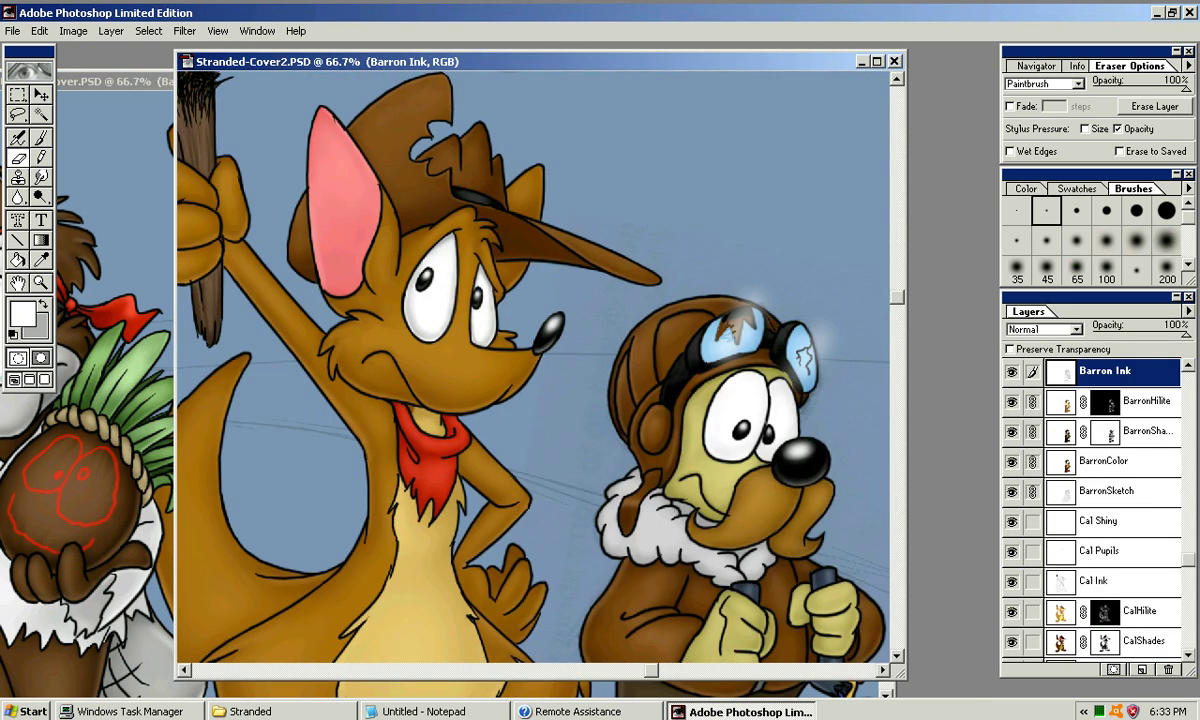
pyautogui.moveTo(1188, 560); pyautogui.dragTo(1188, 390)
pyautogui.scroll(-10, 1095, 500)
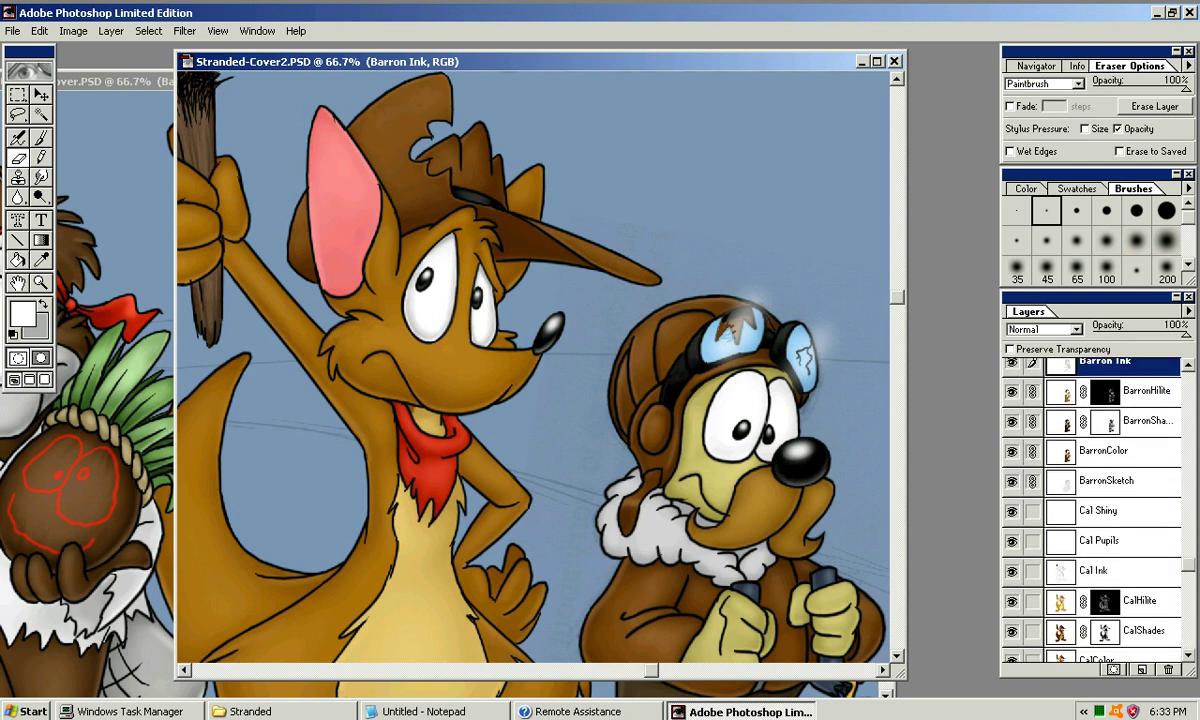
pyautogui.moveTo(1188, 600); pyautogui.dragTo(1188, 573)
pyautogui.click(1102, 492)
pyautogui.click(1188, 311)
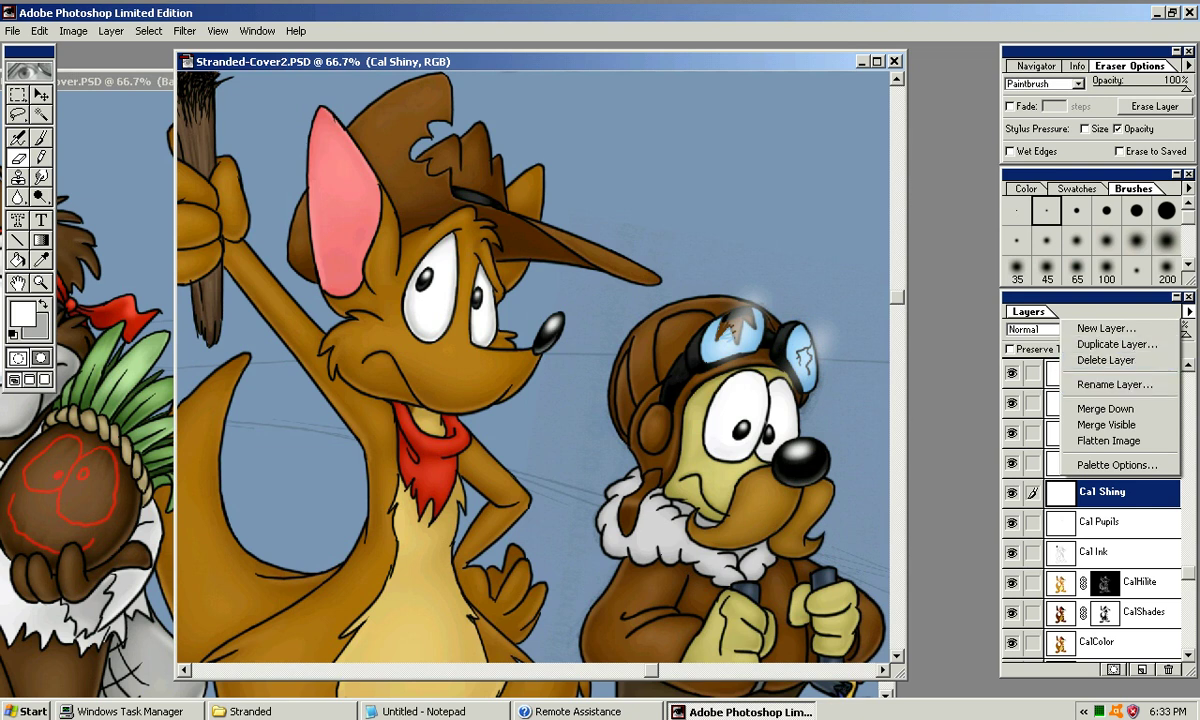
pyautogui.click(981, 400)
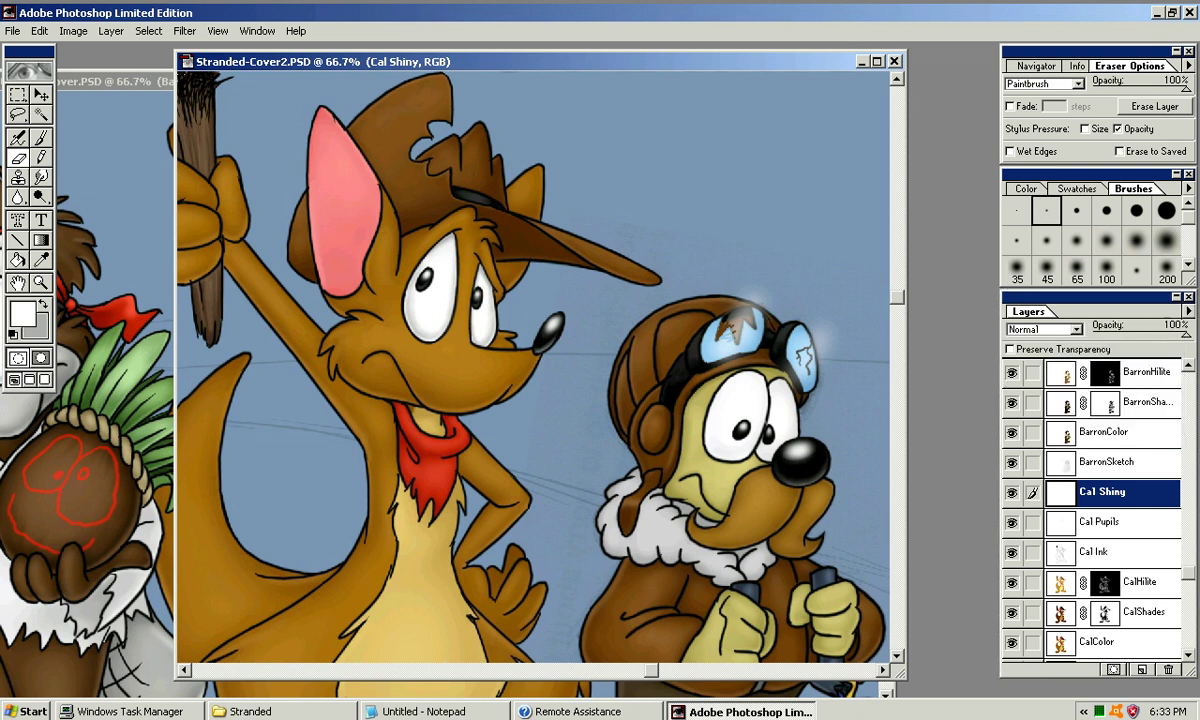
pyautogui.click(149, 31)
pyautogui.click(160, 51)
# Paste the copied shine artwork as a new layer directly above Cal Pupils in Stranded-Cover.PSD
pyautogui.hotkey('ctrl', 'Tab')
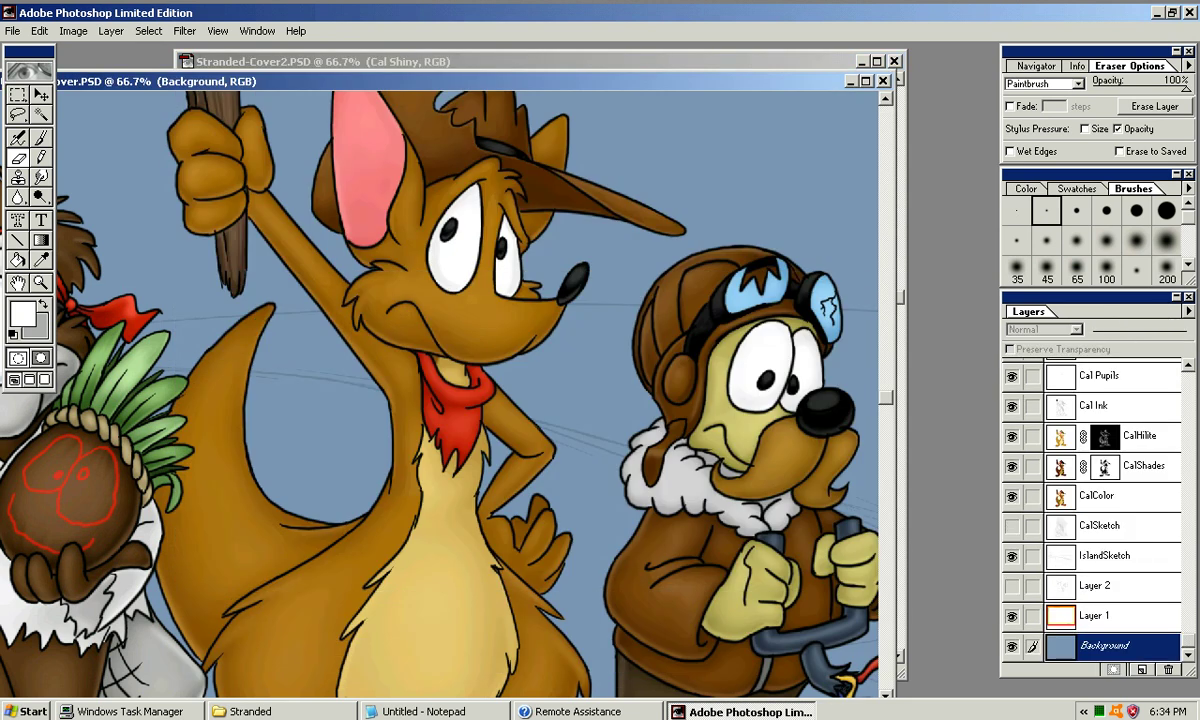
pyautogui.click(1188, 365)
pyautogui.click(1104, 406)
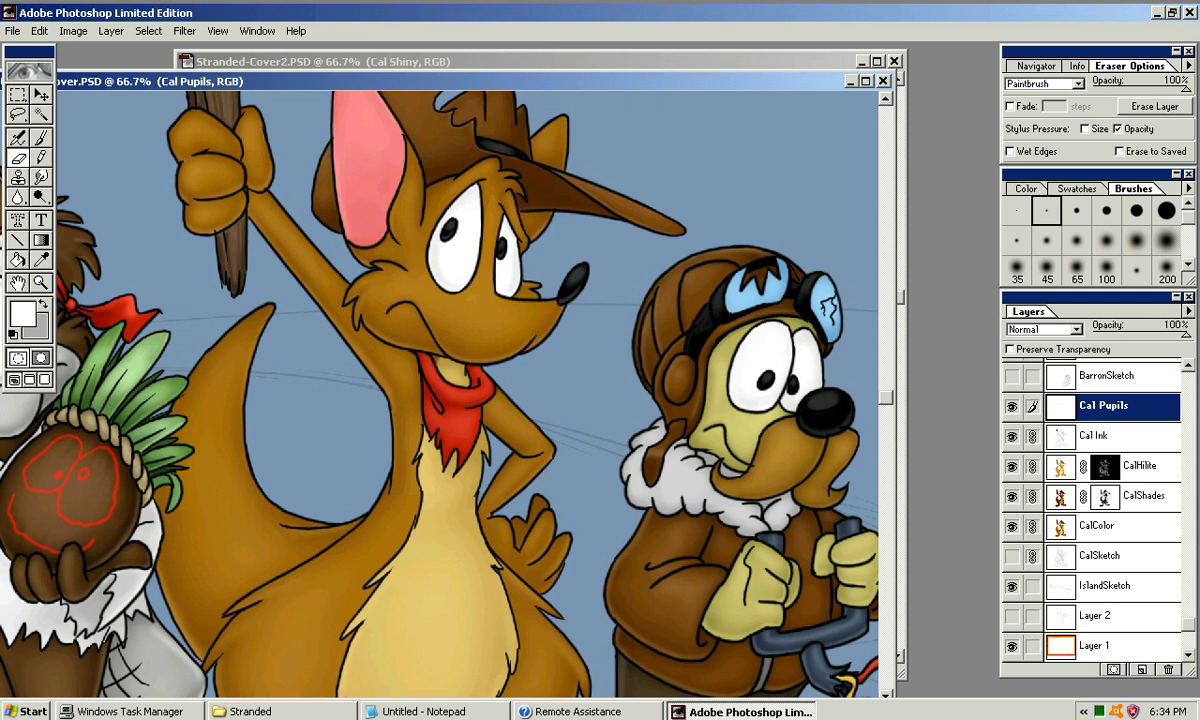
pyautogui.hotkey('ctrl', 'v')
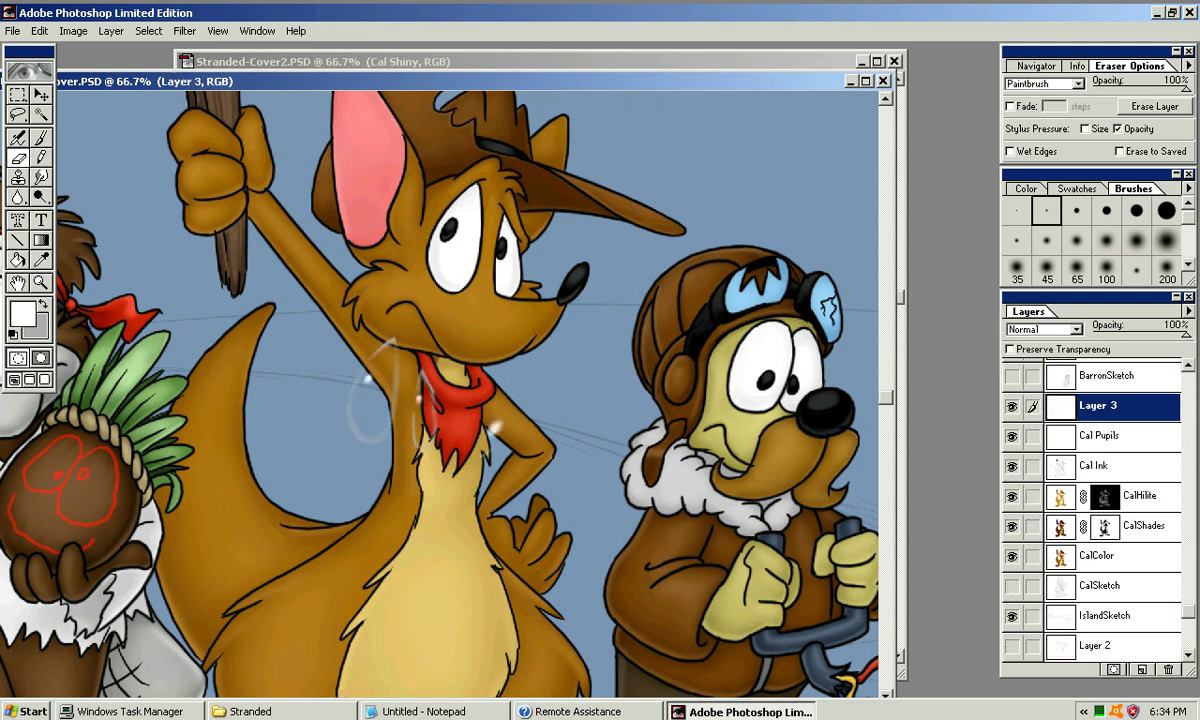
# Rename the pasted Layer 3 above Cal Pupils as Cal Shiny
pyautogui.click(1188, 311)
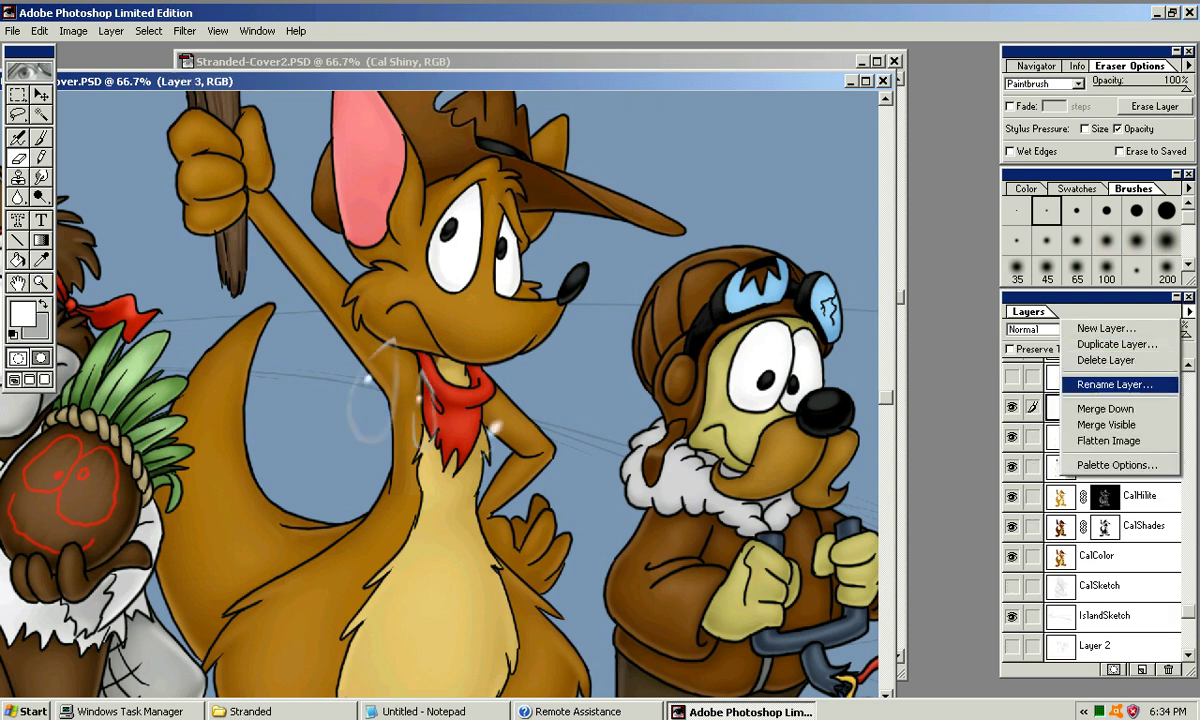
pyautogui.click(1060, 384)
pyautogui.write('C')
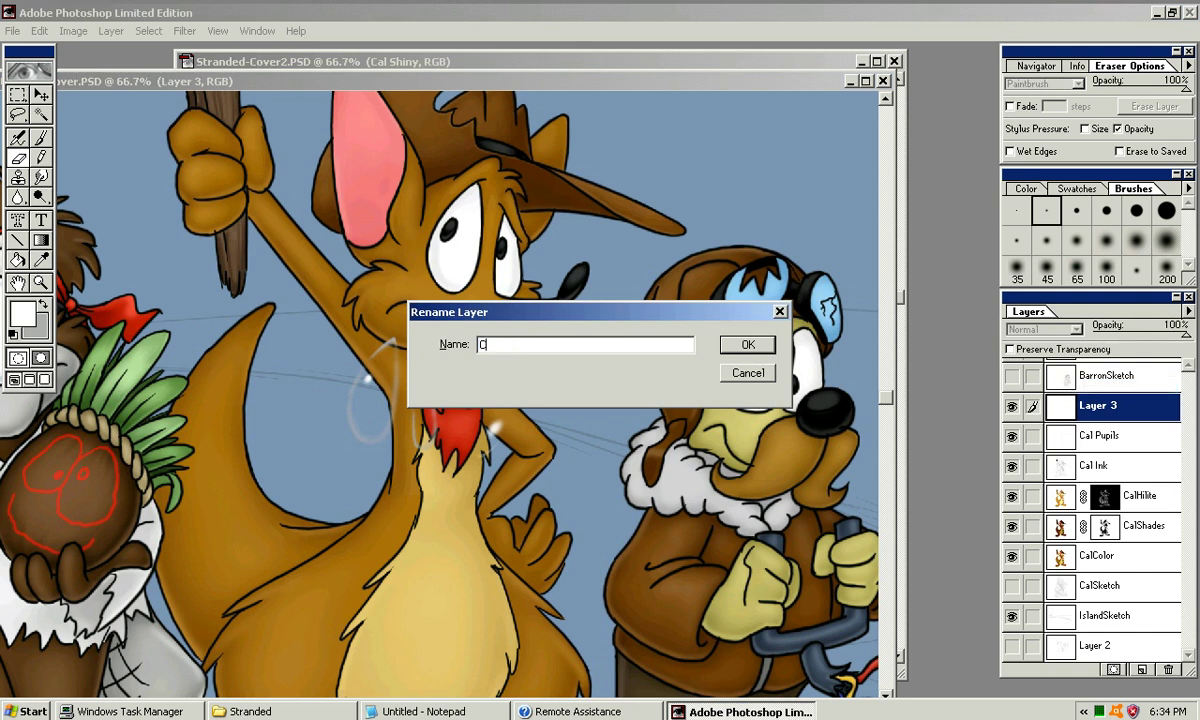
pyautogui.write('al Shiny')
pyautogui.press('Return')
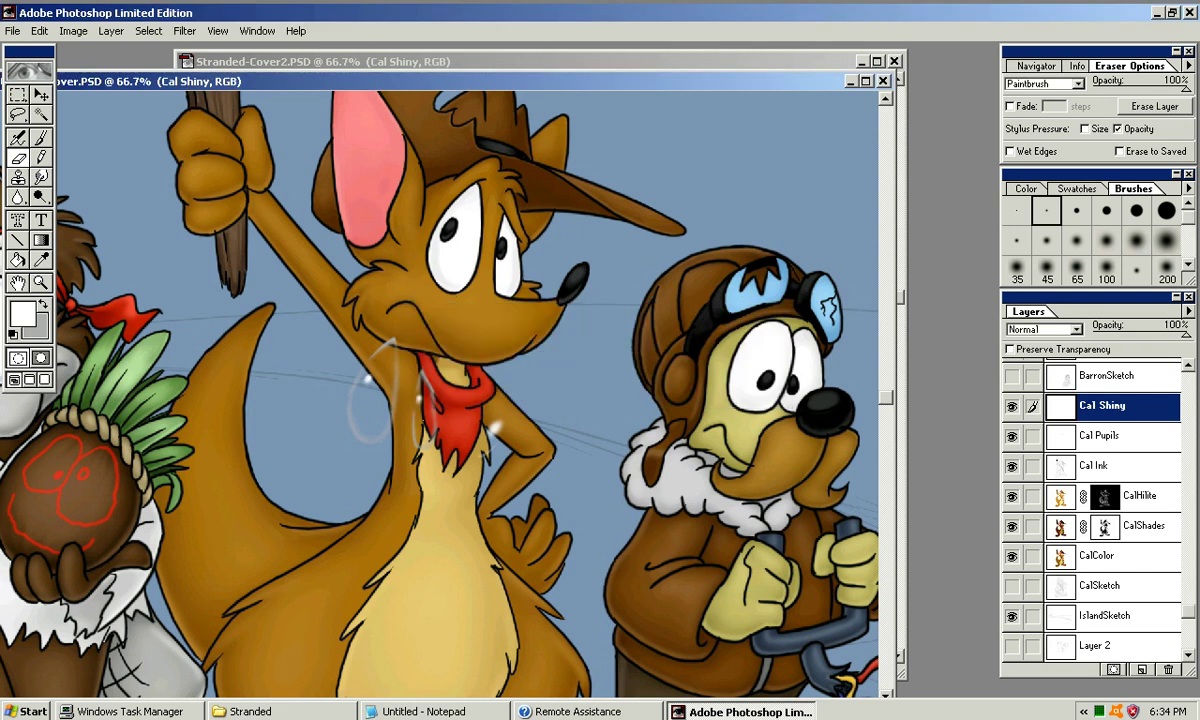
# Move the Cal Shiny artwork onto the kangaroo's pupils and nose, fine-tuning its alignment pixel by pixel
pyautogui.press('c')
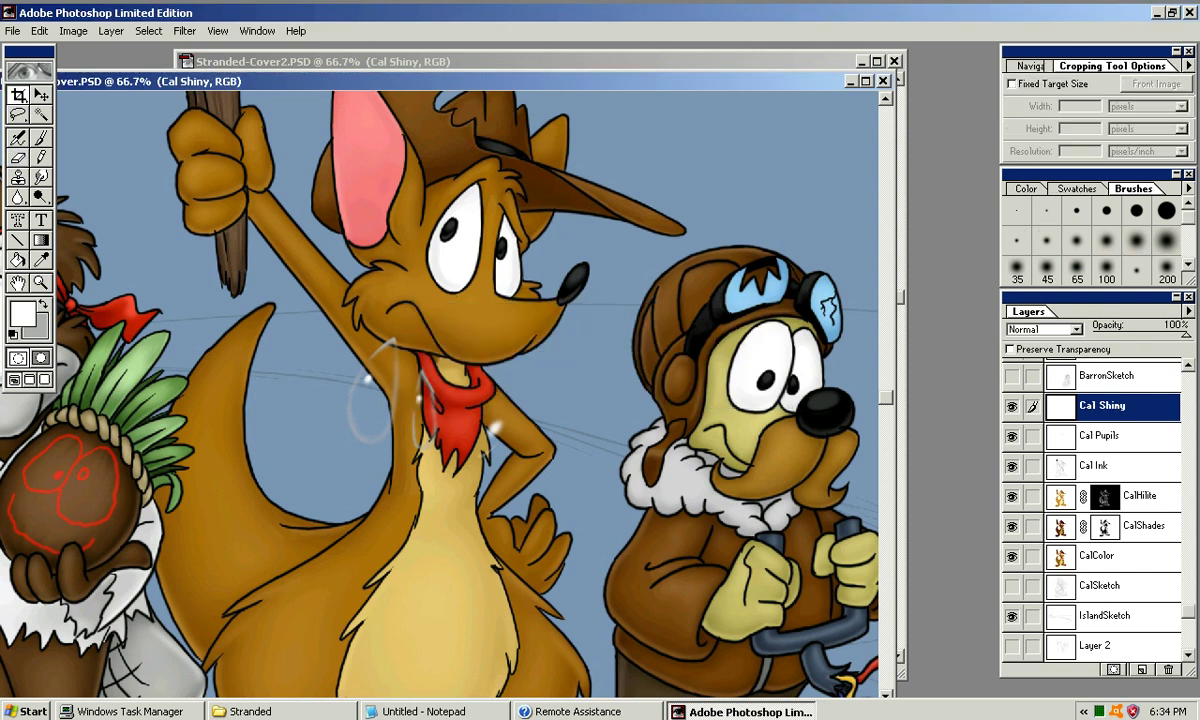
pyautogui.press('v')
pyautogui.moveTo(430, 400); pyautogui.dragTo(510, 247)
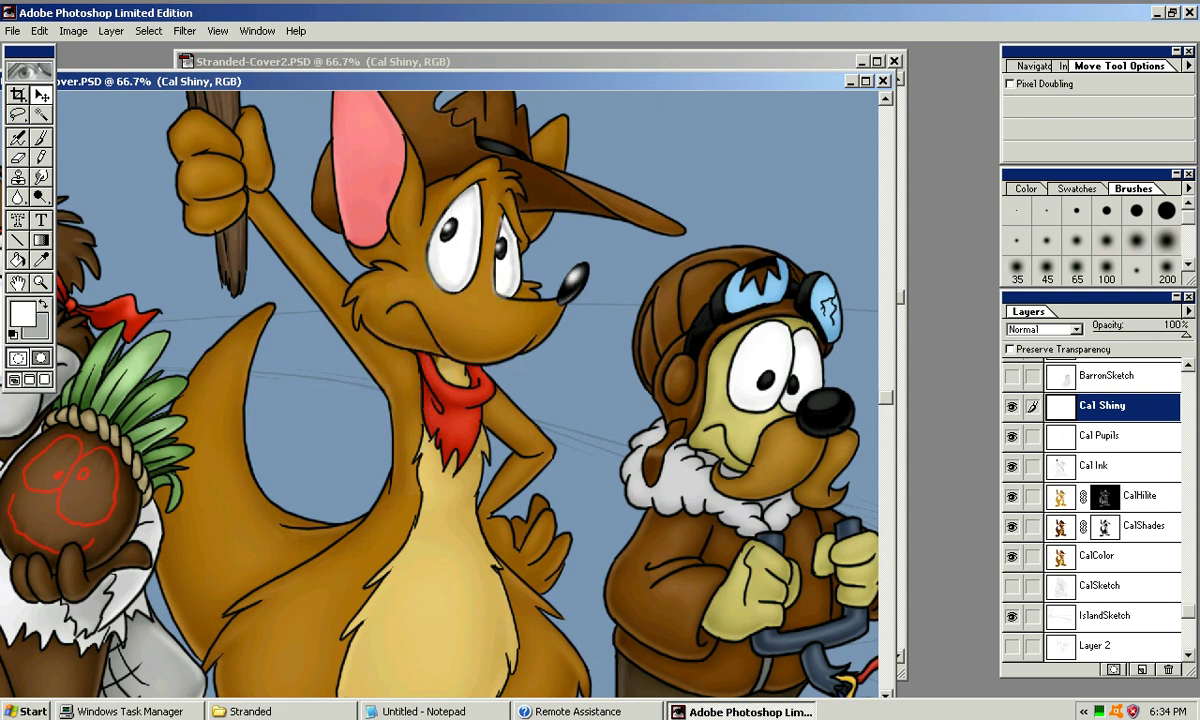
pyautogui.hotkey('ctrl', '+')
pyautogui.hotkey('ctrl', '+')
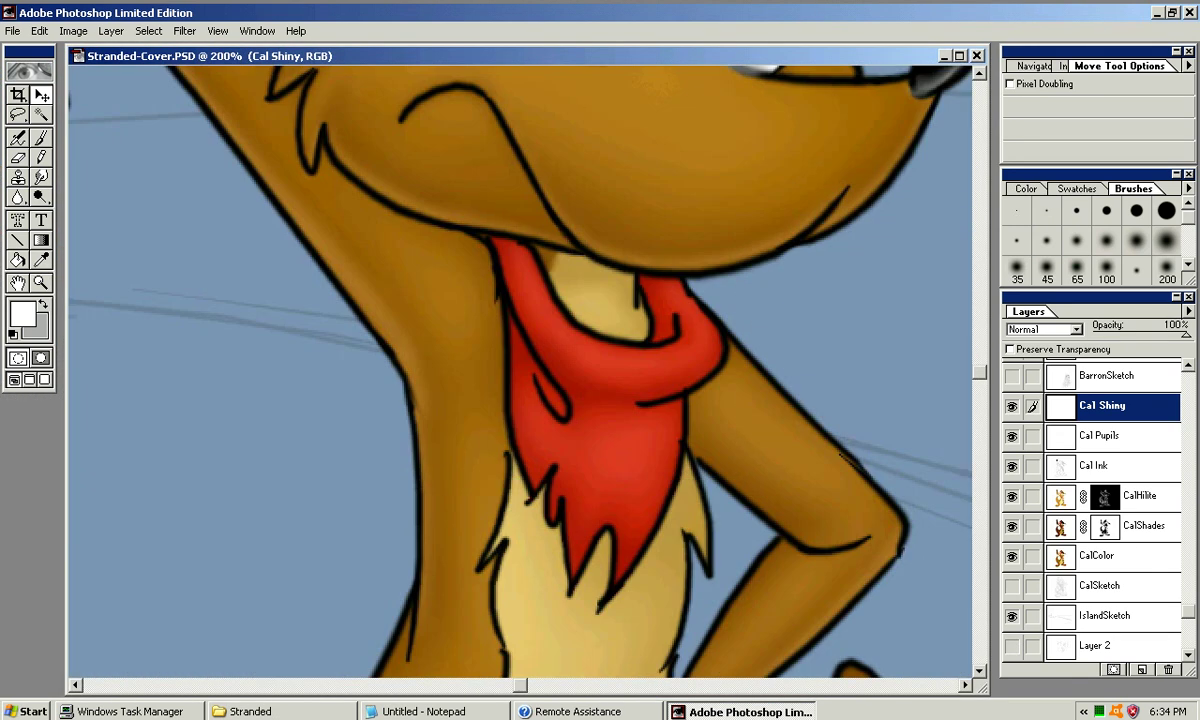
pyautogui.moveTo(560, 270); pyautogui.dragTo(477, 440)
pyautogui.press('Down')
pyautogui.press('Right')
pyautogui.press('Right')
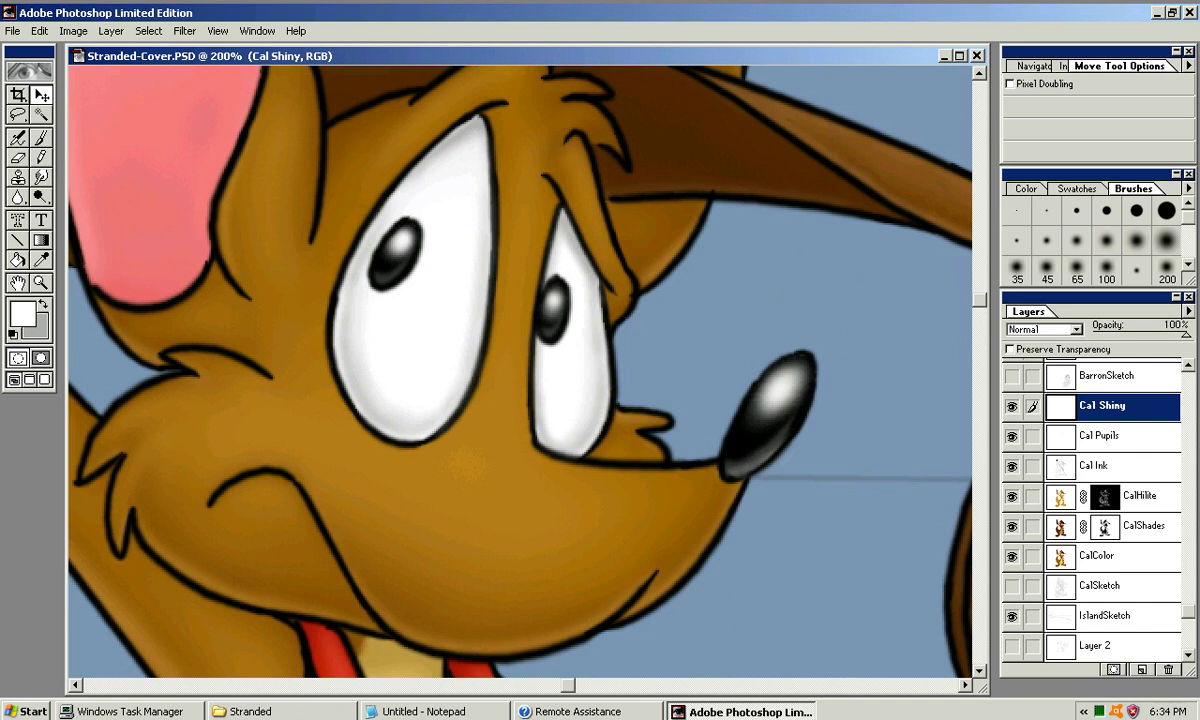
pyautogui.hotkey('ctrl', '-')
pyautogui.hotkey('ctrl', '-')
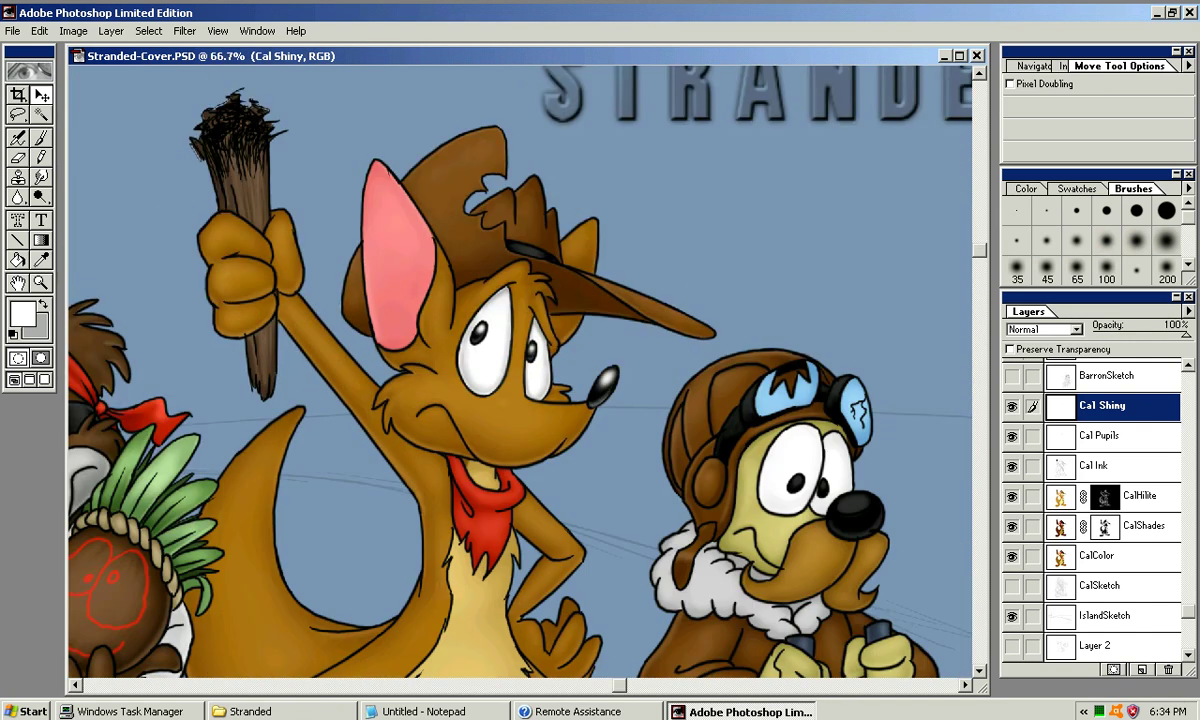
# Link the Cal Shiny and Cal Pupils layers to the Cal Ink layer's linked group
pyautogui.hotkey('ctrl', '-')
pyautogui.moveTo(500, 56); pyautogui.dragTo(398, 120)
pyautogui.click(1033, 436)
pyautogui.click(1033, 436)
pyautogui.click(1103, 436)
pyautogui.click(1103, 466)
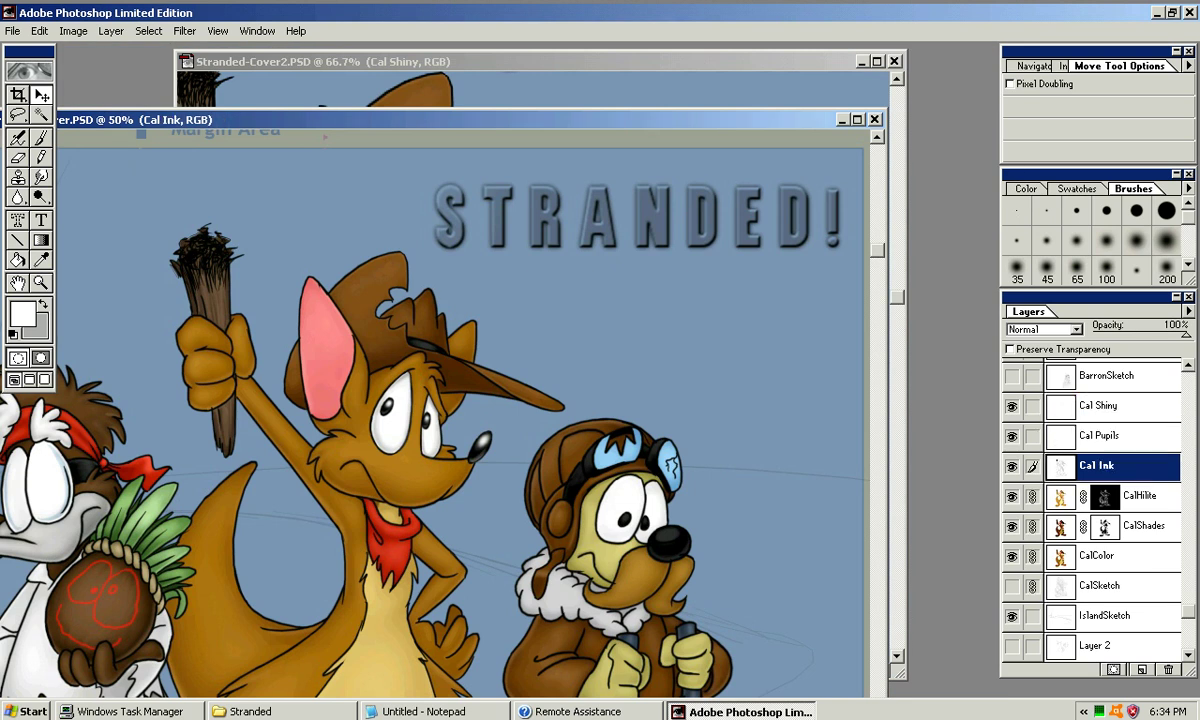
# Add a new layer named Barron Shiny directly above BarronPupils, at 100% opacity in Normal mode
pyautogui.moveTo(1188, 612); pyautogui.dragTo(1188, 503)
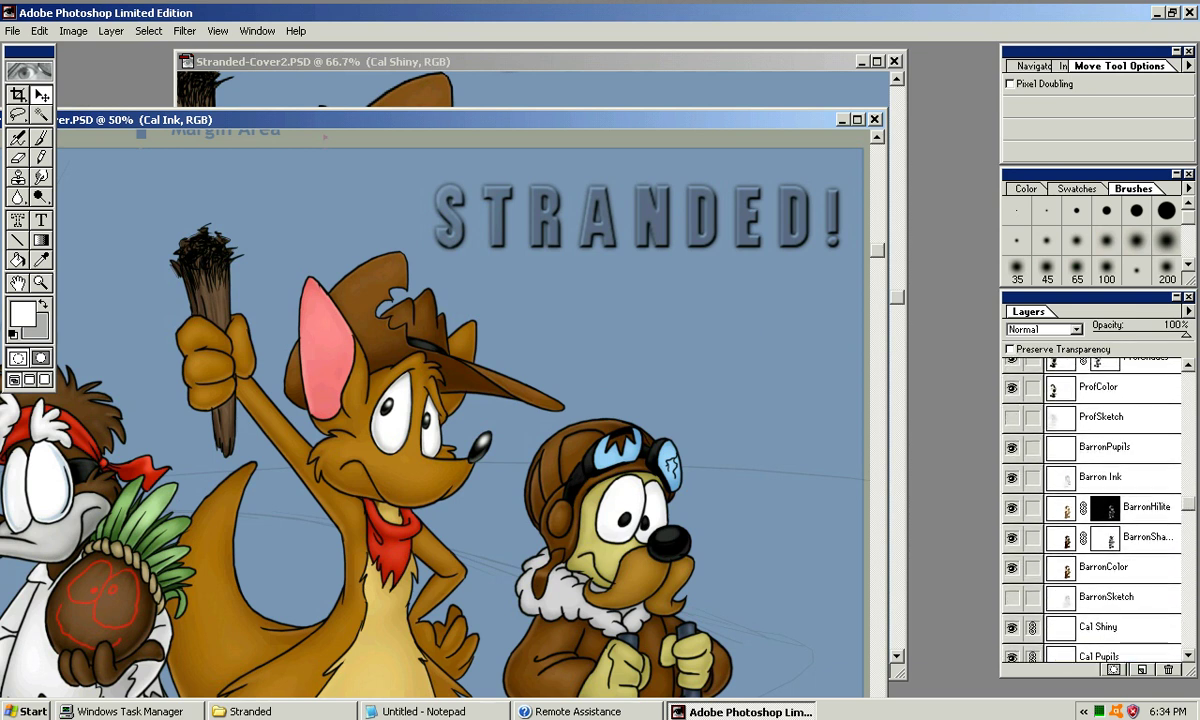
pyautogui.click(1110, 447)
pyautogui.click(1188, 311)
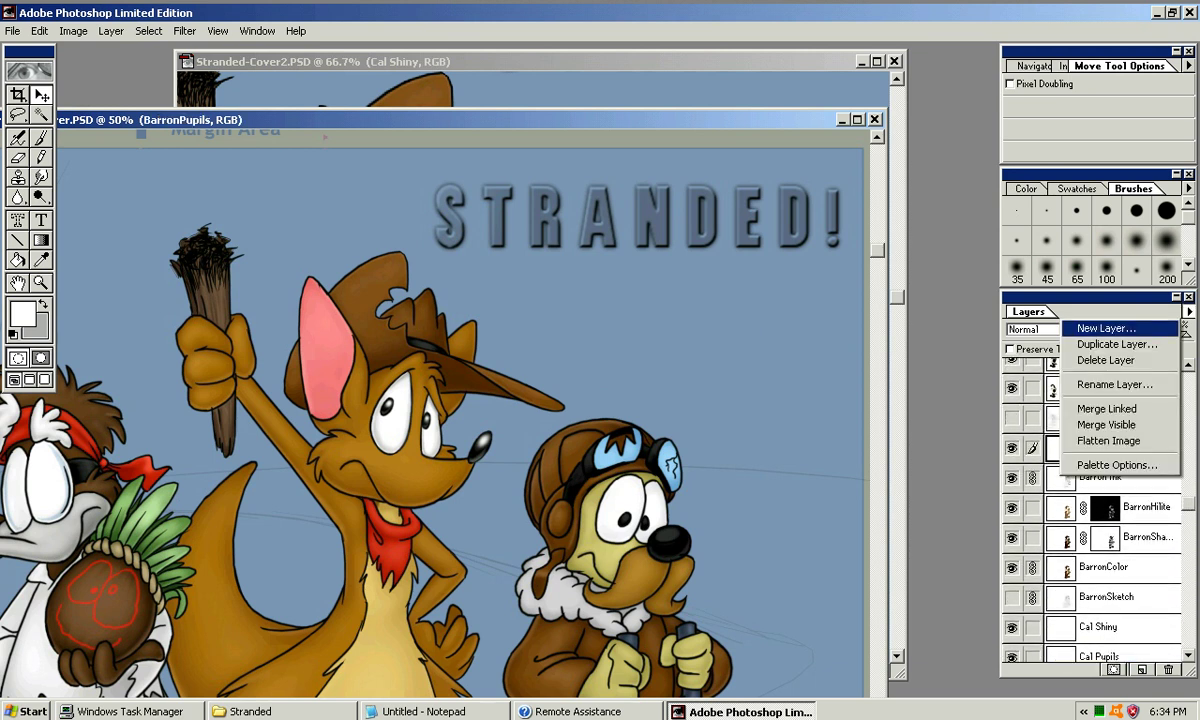
pyautogui.click(1106, 327)
pyautogui.write('B')
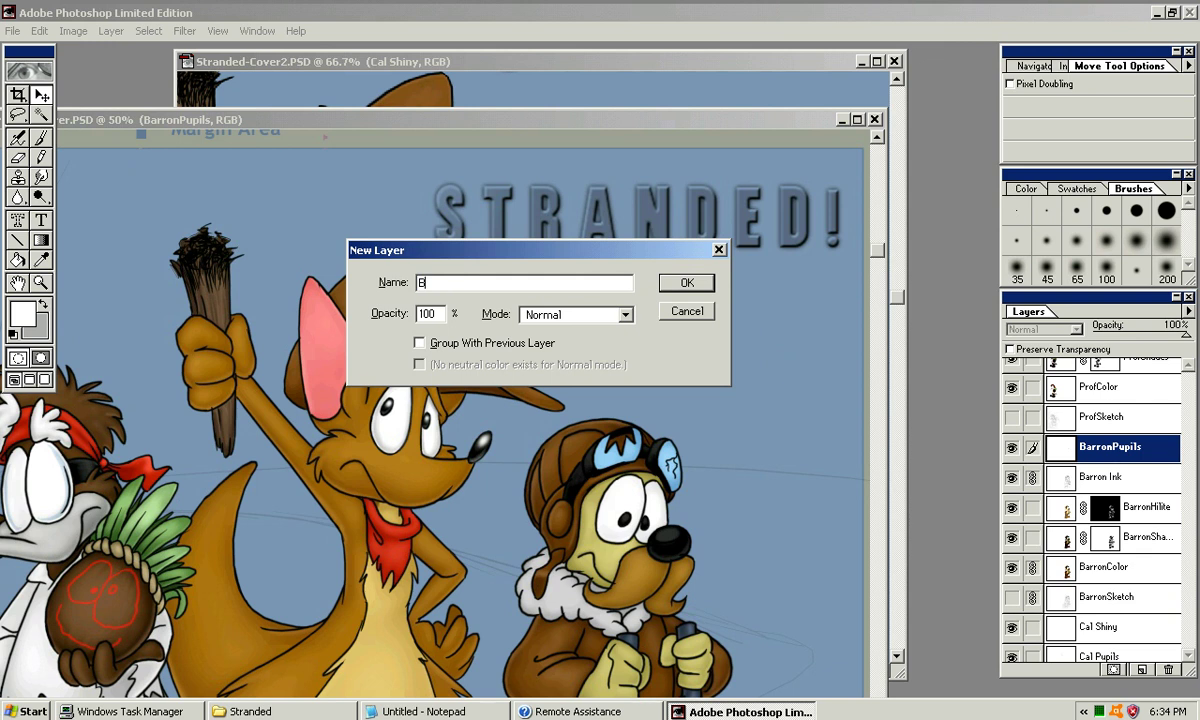
pyautogui.write('arron Shiny')
pyautogui.press('Return')
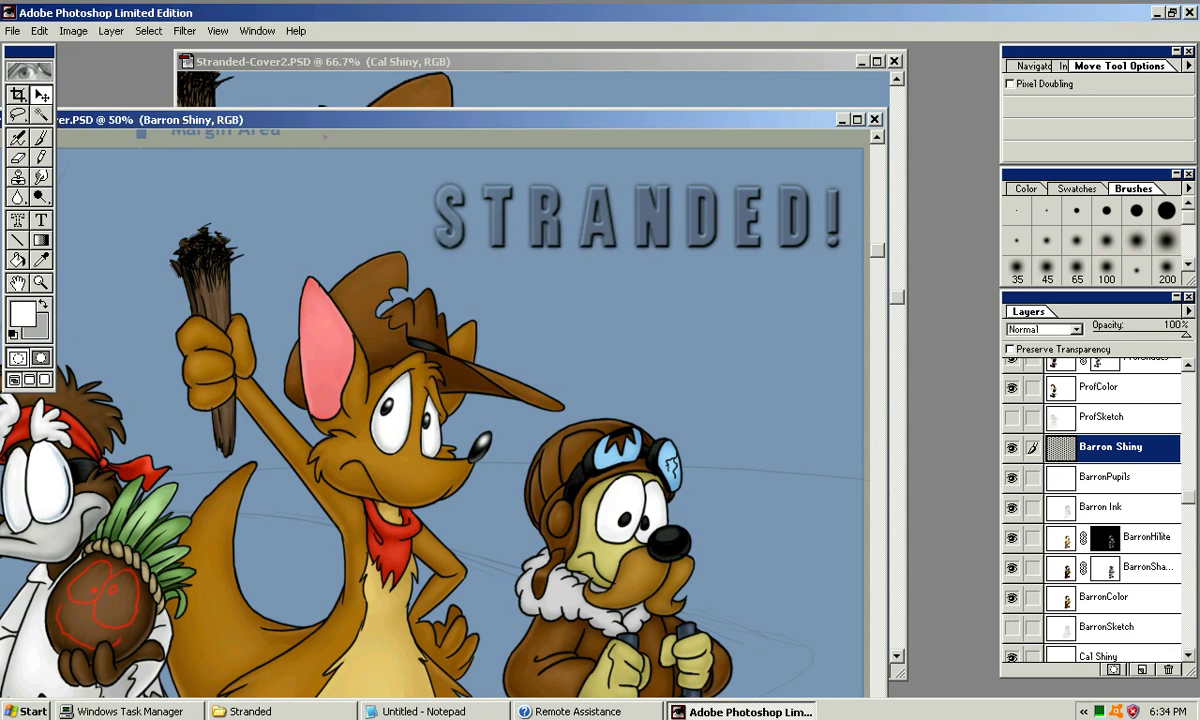
# Link the Barron shades, BarronHilite and Barron Shiny layers to BarronPupils
pyautogui.click(1110, 477)
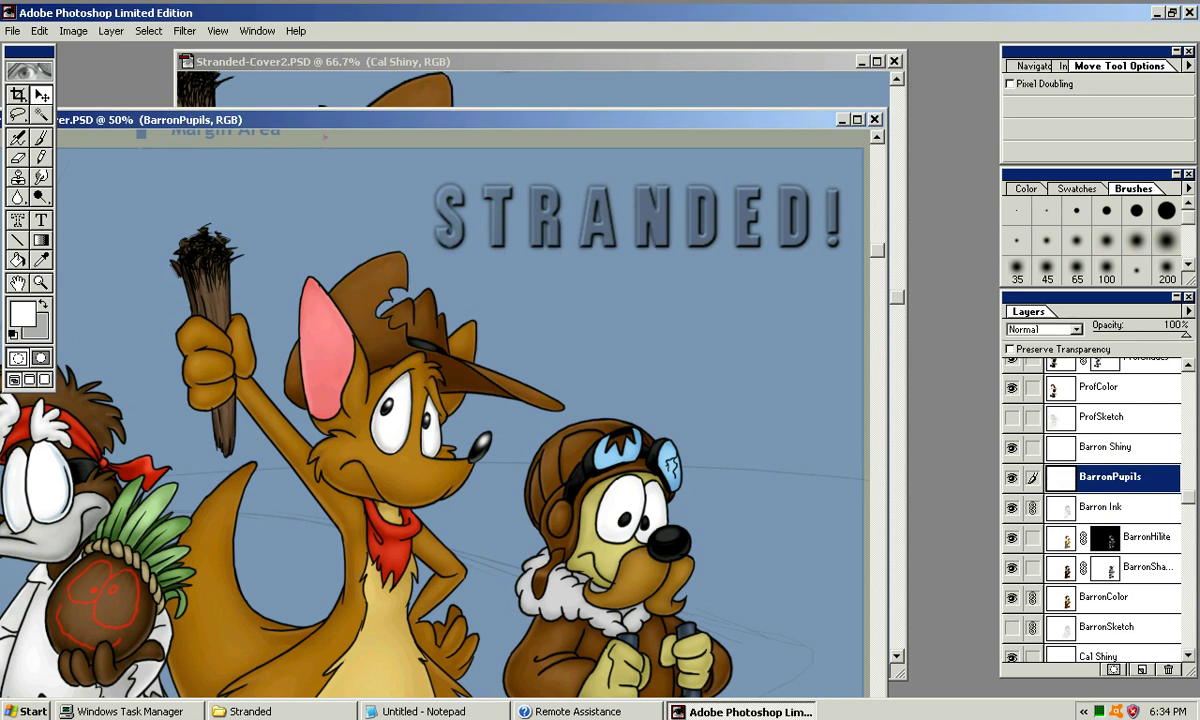
pyautogui.click(1032, 568)
pyautogui.click(1032, 538)
pyautogui.click(1032, 447)
# Copy the Barron Shiny artwork from Stranded-Cover2.PSD and paste it as a new layer above BarronPupils in Stranded-Cover.PSD
pyautogui.moveTo(450, 119); pyautogui.dragTo(521, 80)
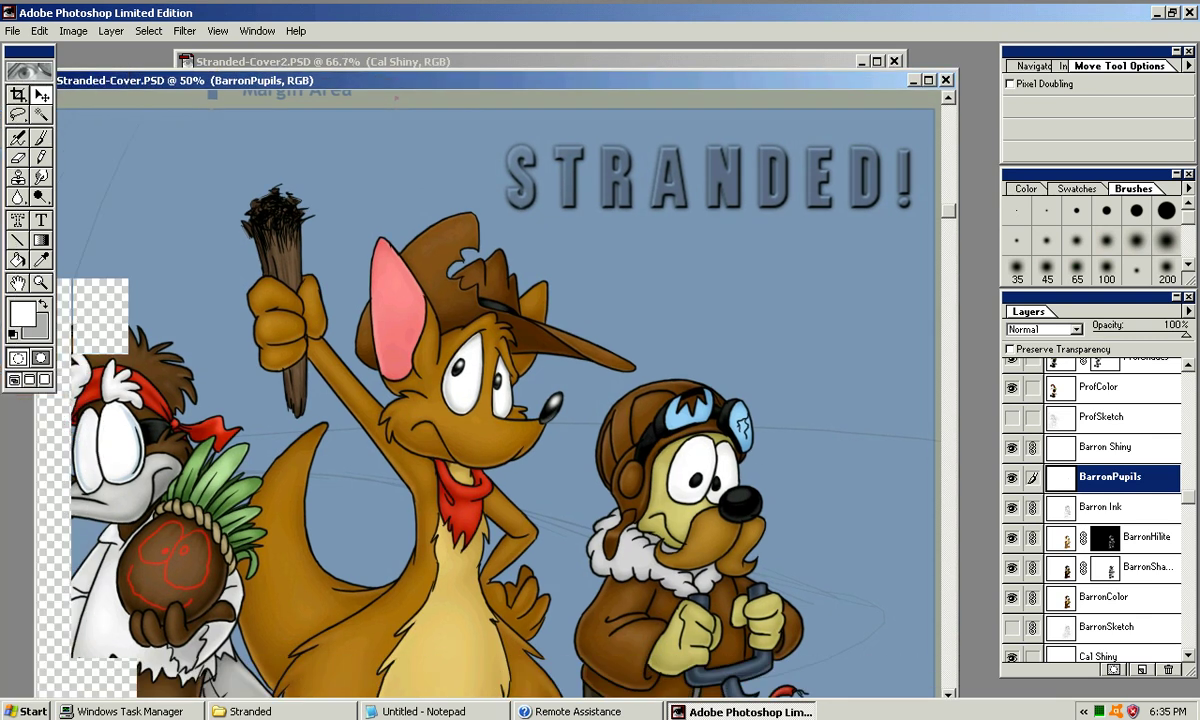
pyautogui.click(540, 61)
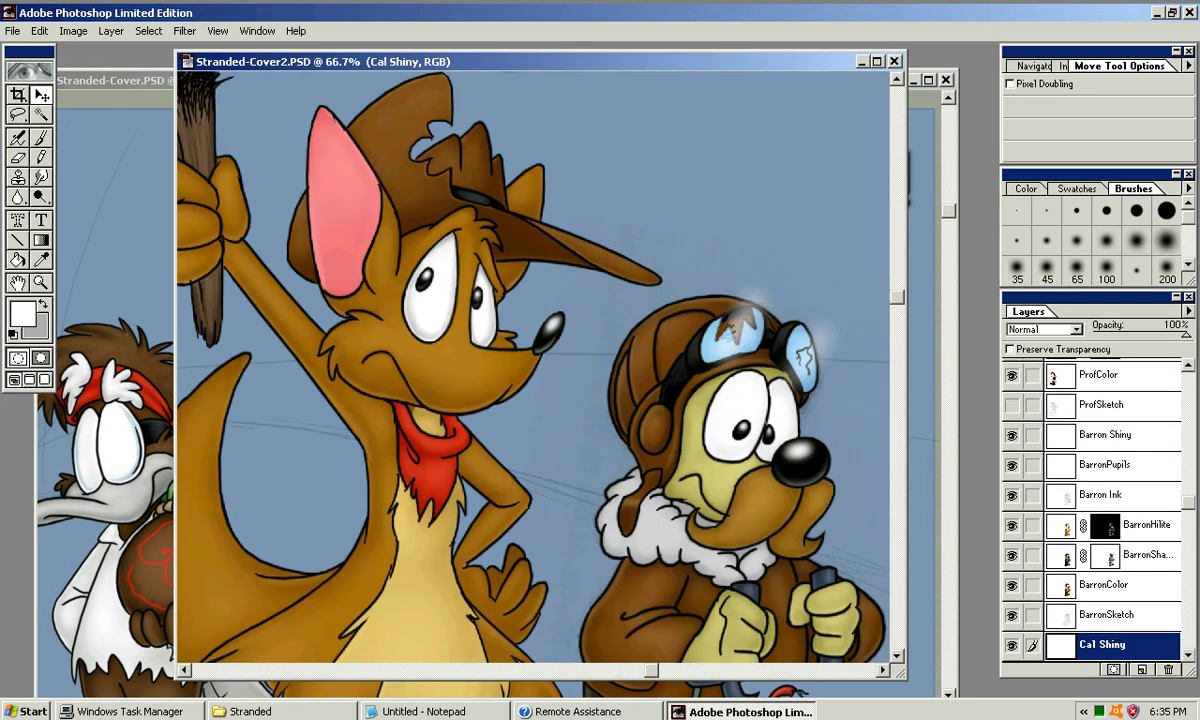
pyautogui.click(1110, 435)
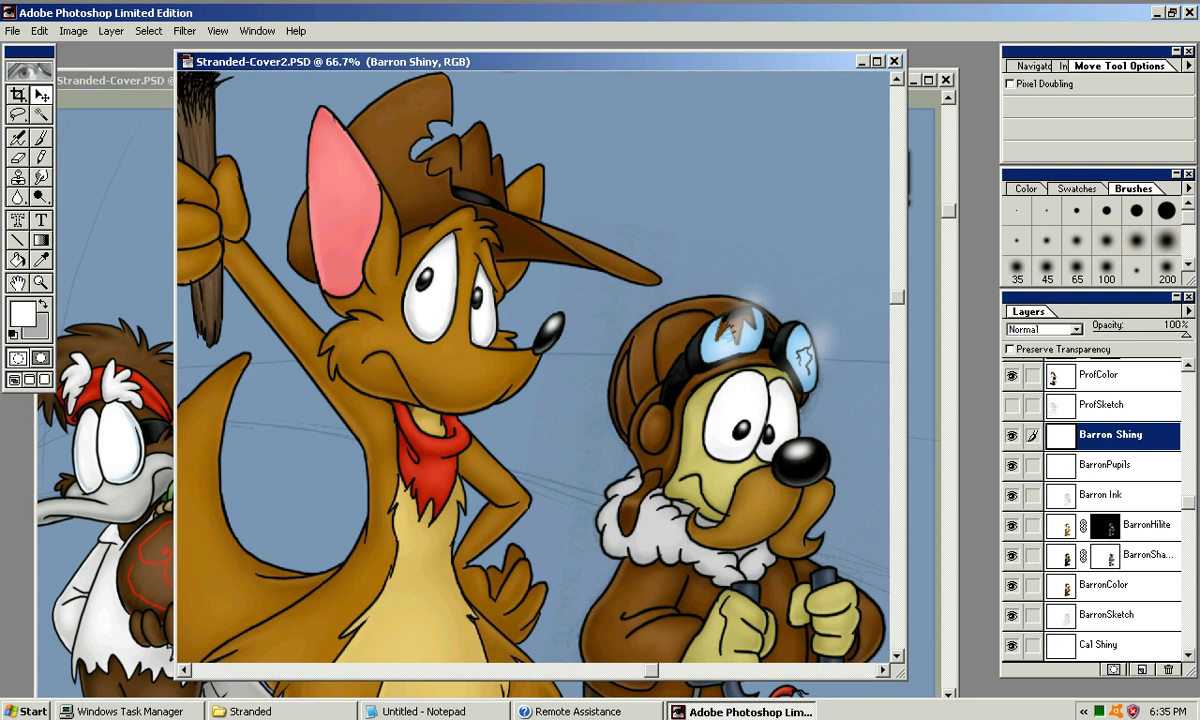
pyautogui.hotkey('ctrl', 'Tab')
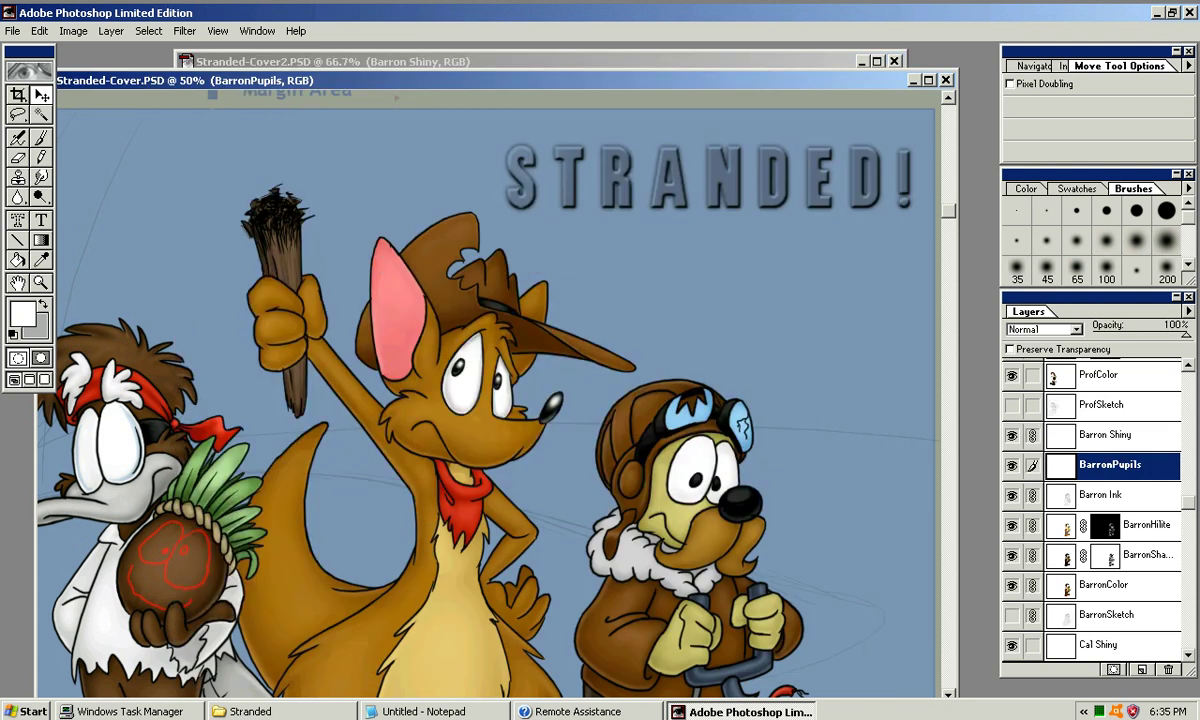
pyautogui.hotkey('ctrl', 'v')
pyautogui.hotkey('alt', 'BackSpace')
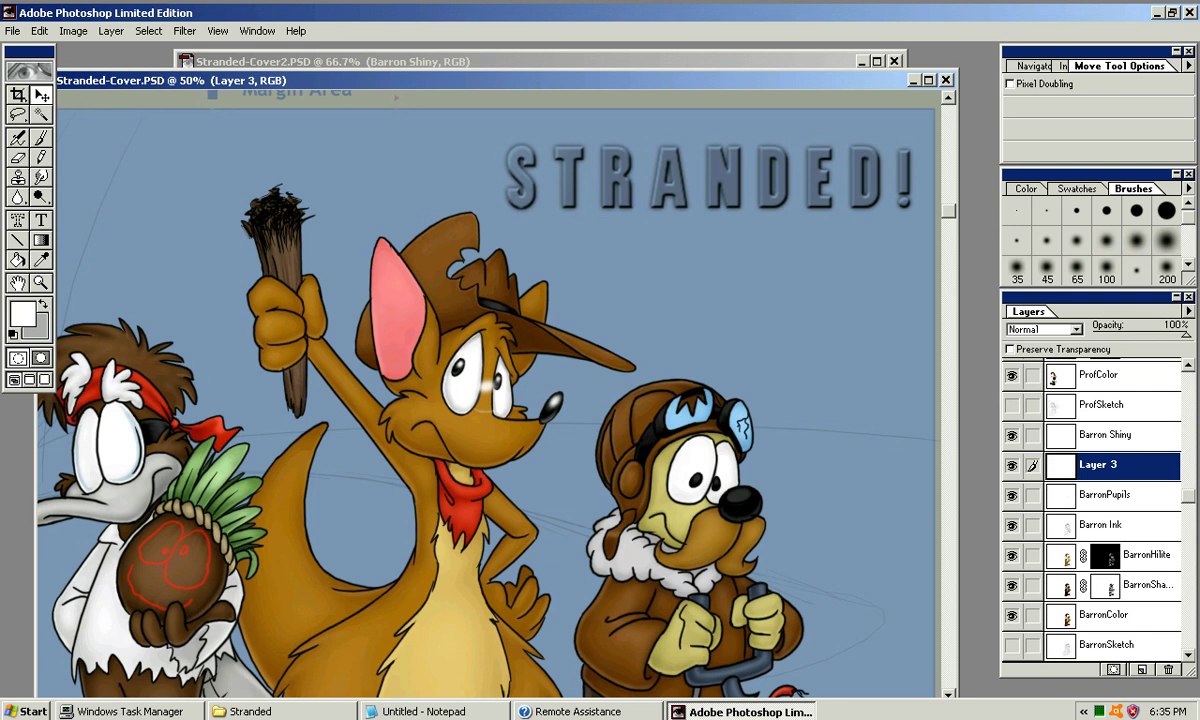
# Move the pasted shine artwork onto the aviator dog's black nose
pyautogui.moveTo(487, 388); pyautogui.dragTo(776, 466)
pyautogui.moveTo(640, 80); pyautogui.dragTo(671, 56)
pyautogui.hotkey('ctrl', '+')
pyautogui.hotkey('ctrl', '+')
pyautogui.moveTo(748, 422); pyautogui.dragTo(362, 273)
pyautogui.hotkey('ctrl', '+')
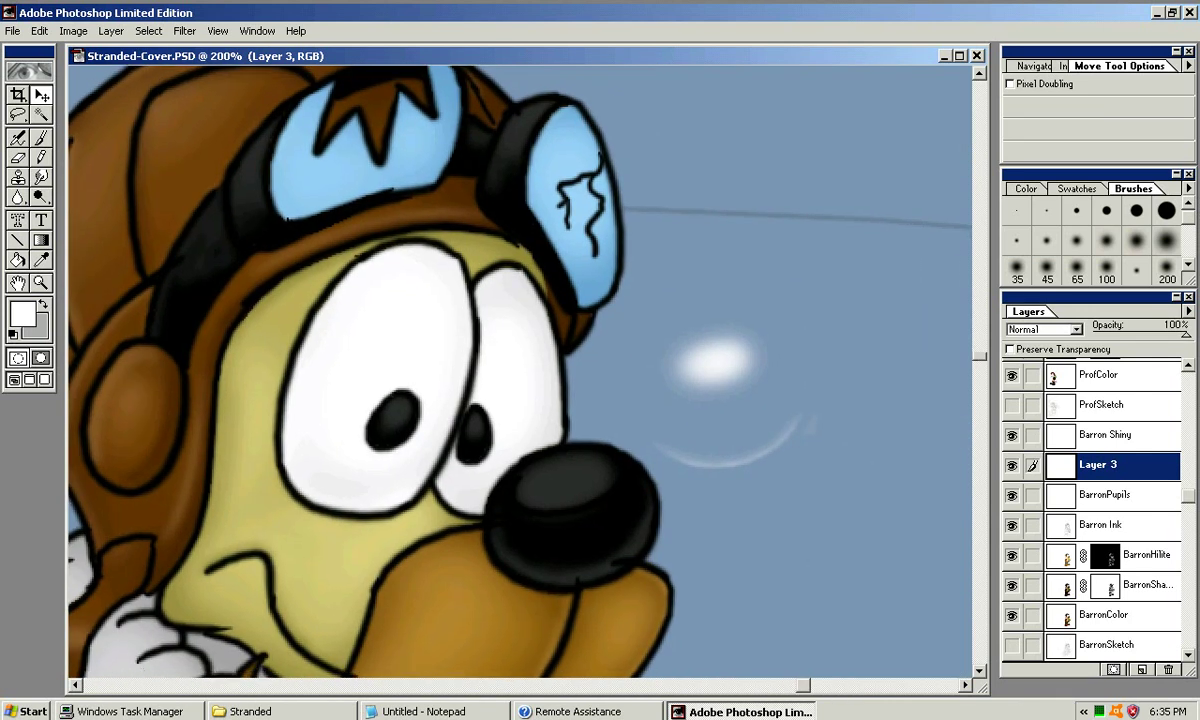
pyautogui.moveTo(717, 328); pyautogui.dragTo(721, 301)
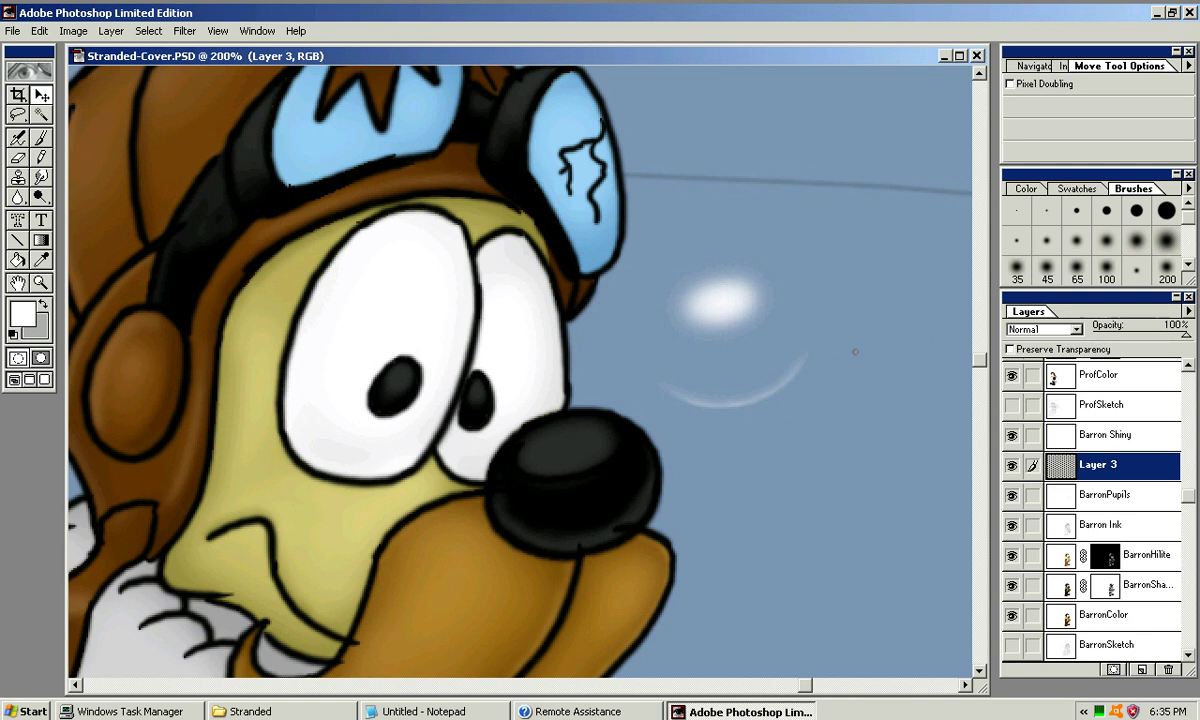
pyautogui.moveTo(718, 298); pyautogui.dragTo(562, 438)
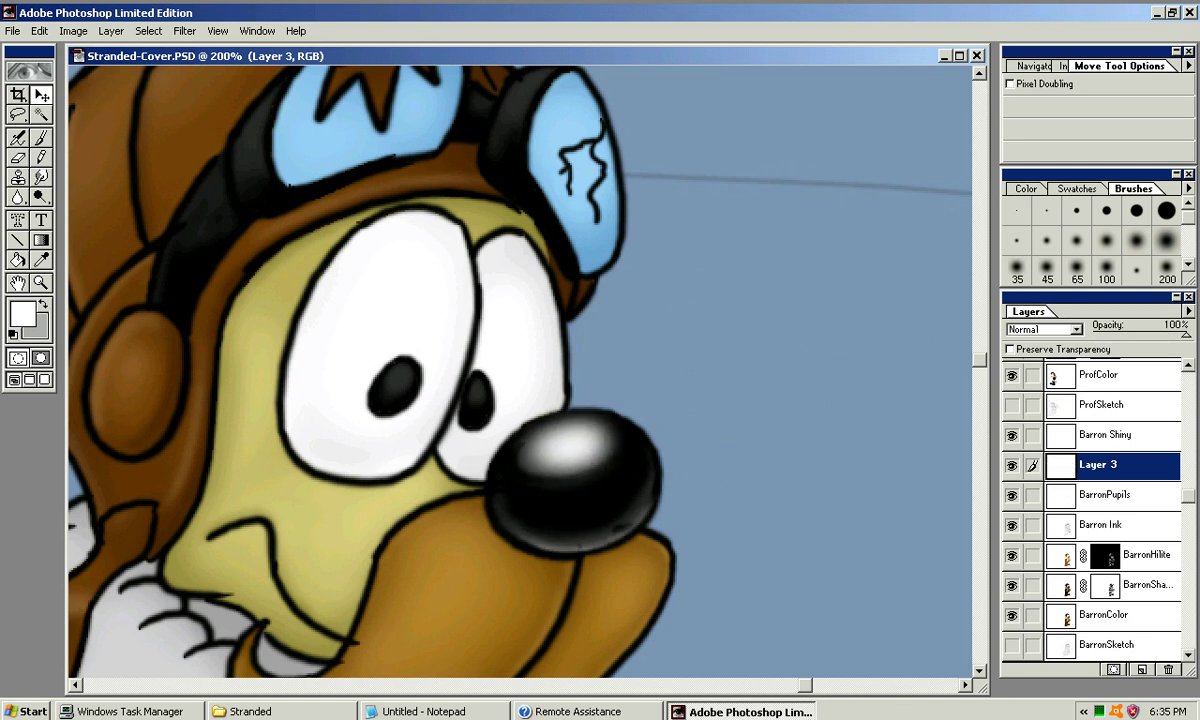
# Fine-tune the nose shine's vertical position by one-pixel shifts, comparing the placements with undo and redo
pyautogui.press('Up')
pyautogui.press('Down')
pyautogui.press('Up')
pyautogui.press('Down')
pyautogui.press('Up')
pyautogui.hotkey('ctrl', 'z')
pyautogui.hotkey('ctrl', 'z')
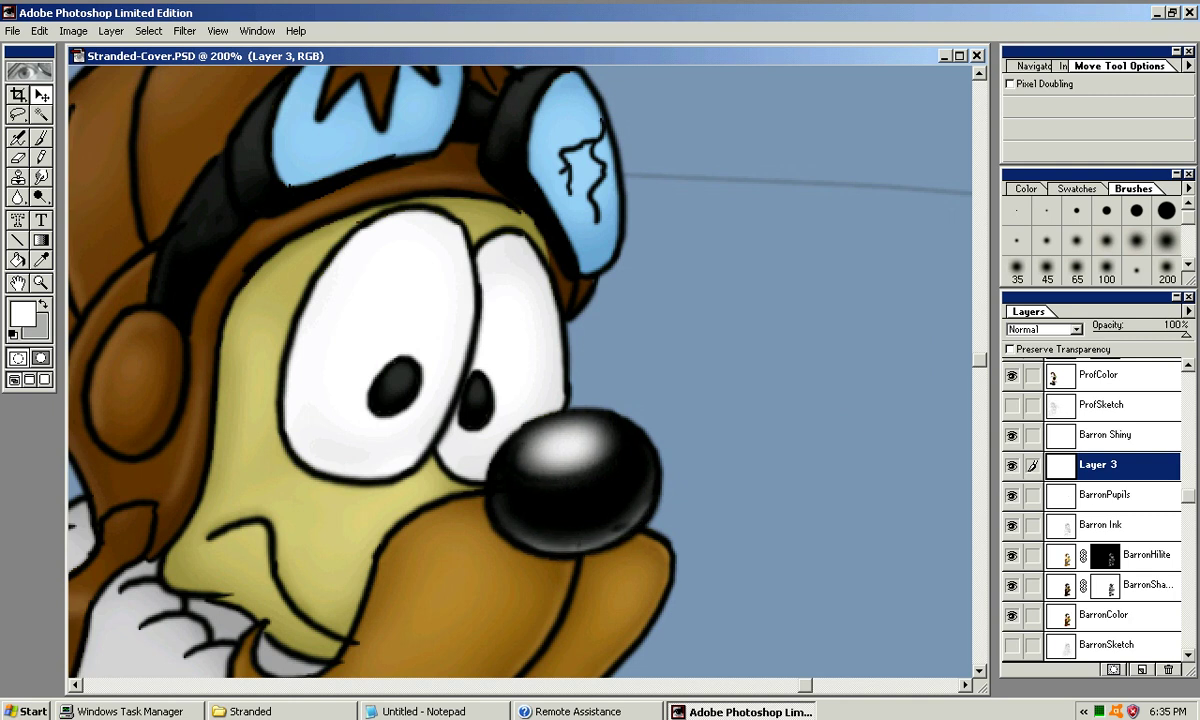
pyautogui.hotkey('ctrl', 'z')
pyautogui.hotkey('ctrl', 'z')
pyautogui.hotkey('ctrl', 'z')
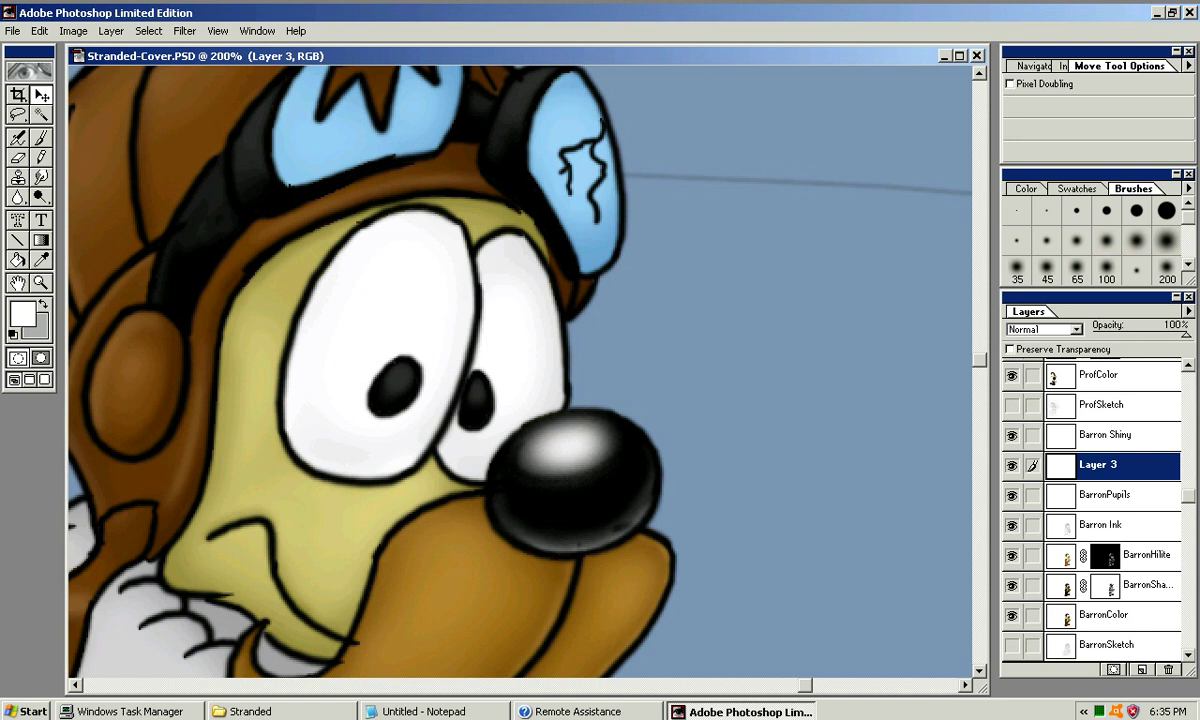
# Close Stranded-Cover2.PSD without saving its changes
pyautogui.moveTo(400, 450); pyautogui.dragTo(857, 289)
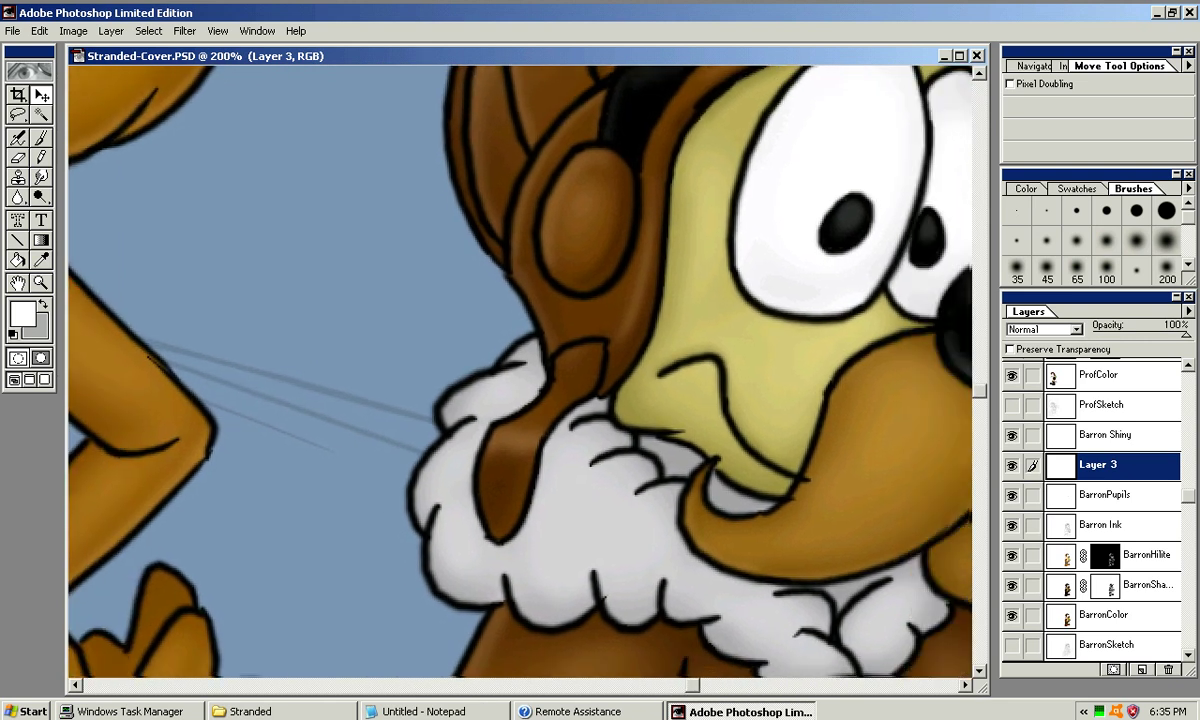
pyautogui.hotkey('ctrl', '-')
pyautogui.hotkey('ctrl', '-')
pyautogui.moveTo(560, 56); pyautogui.dragTo(701, 155)
pyautogui.click(640, 61)
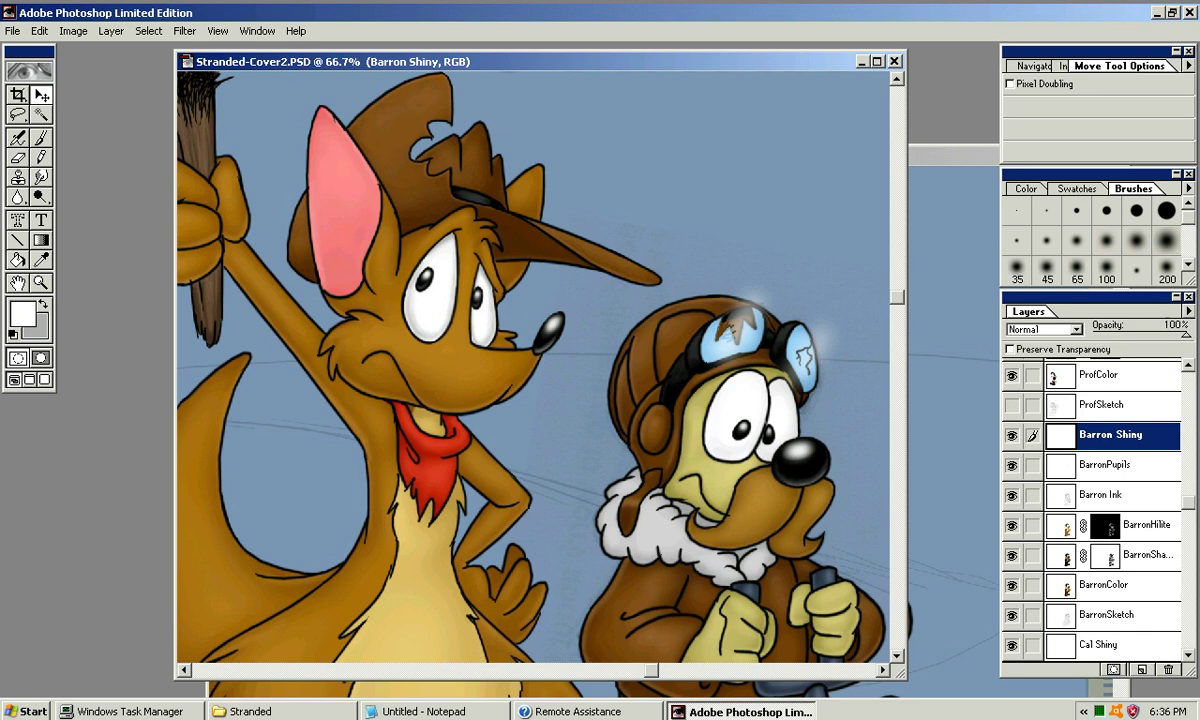
pyautogui.press('b')
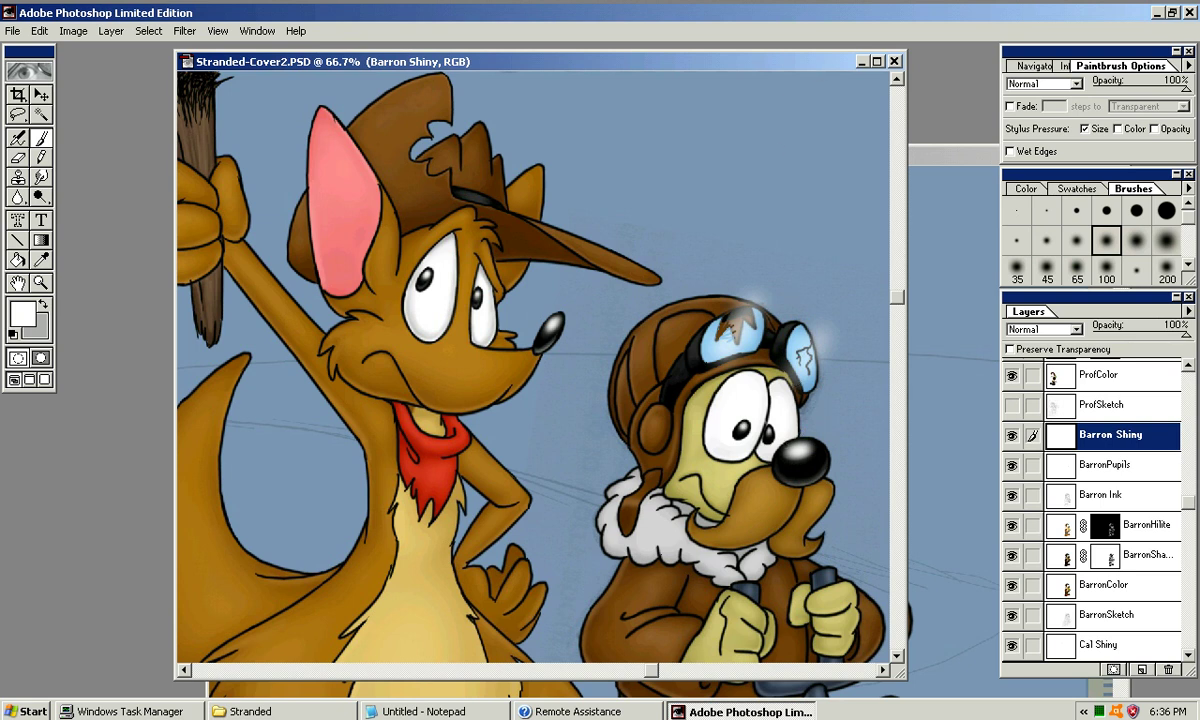
pyautogui.hotkey('ctrl', 'w')
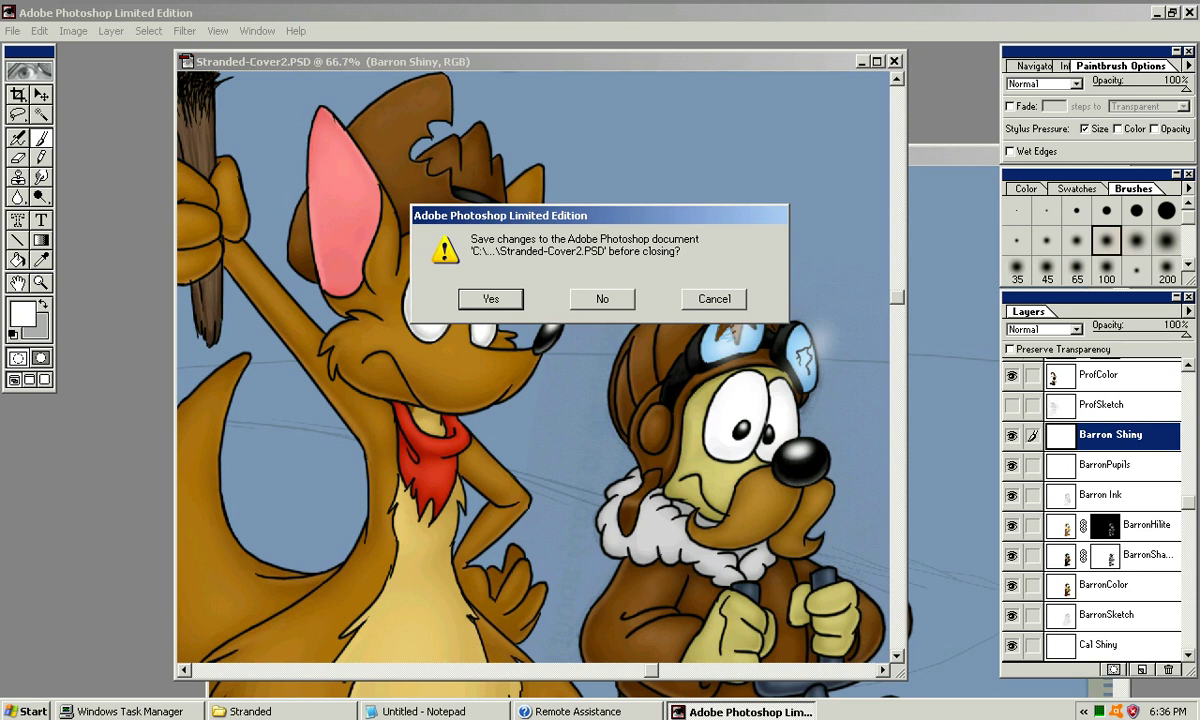
pyautogui.press('n')
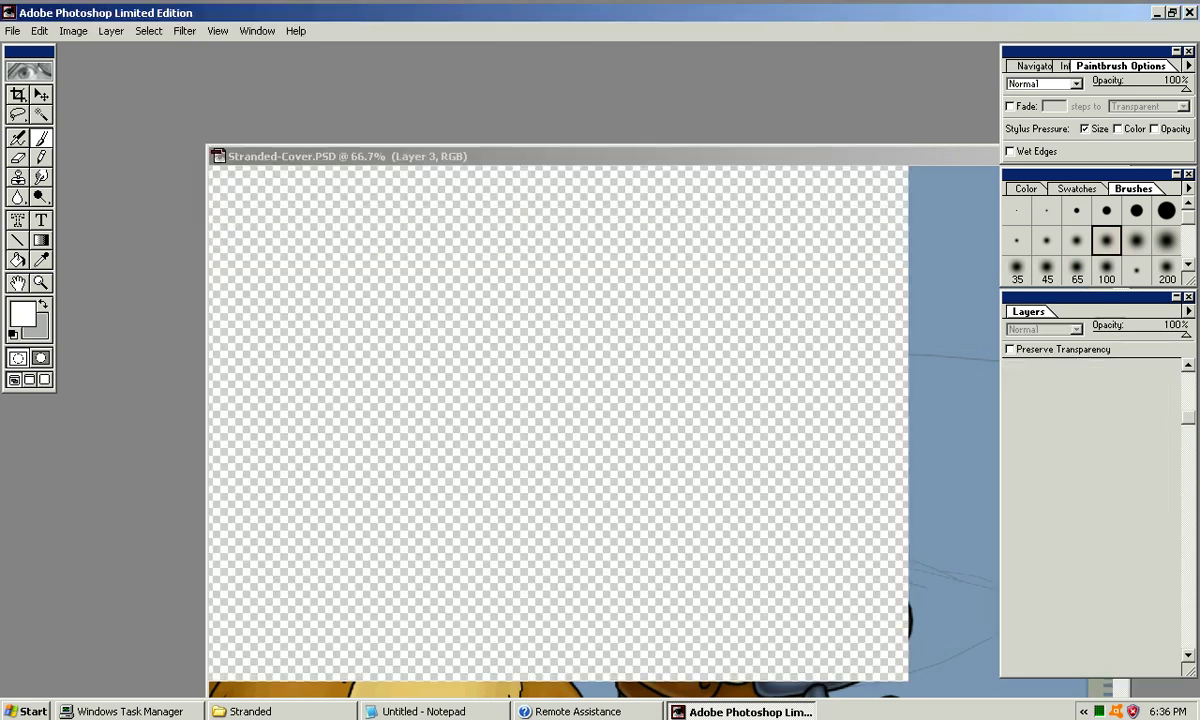
# Reposition the Stranded-Cover.PSD window and save the document under its existing name
pyautogui.moveTo(560, 156); pyautogui.dragTo(438, 81)
pyautogui.click(13, 31)
pyautogui.press('Down')
pyautogui.press('Down')
pyautogui.press('Down')
pyautogui.press('Down')
pyautogui.press('Down')
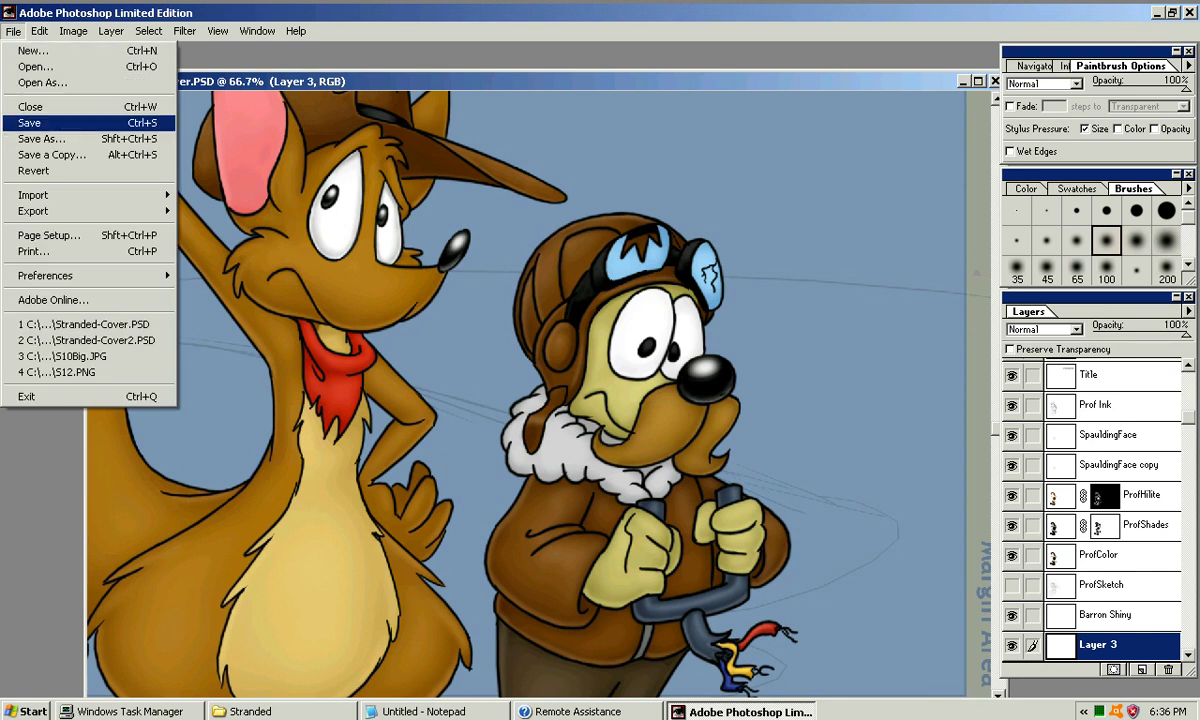
pyautogui.press('Return')
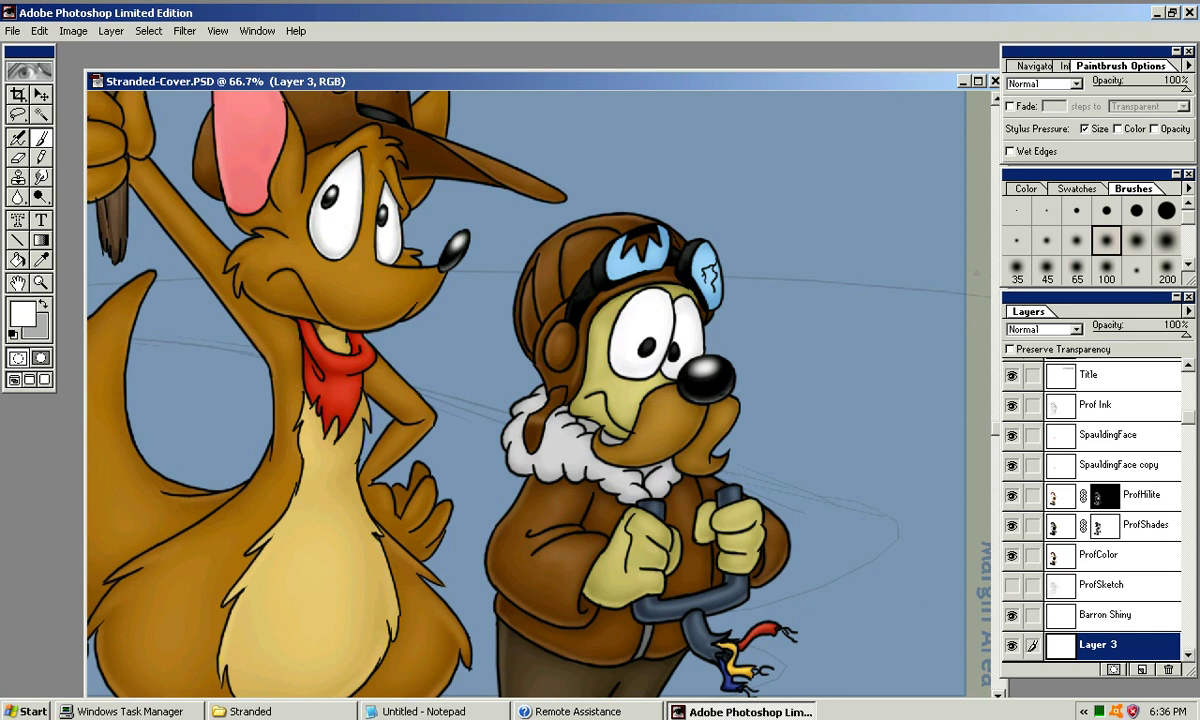
# Check the layer stack and delete the old Barron Shiny layer directly above Layer 3
pyautogui.click(1103, 555)
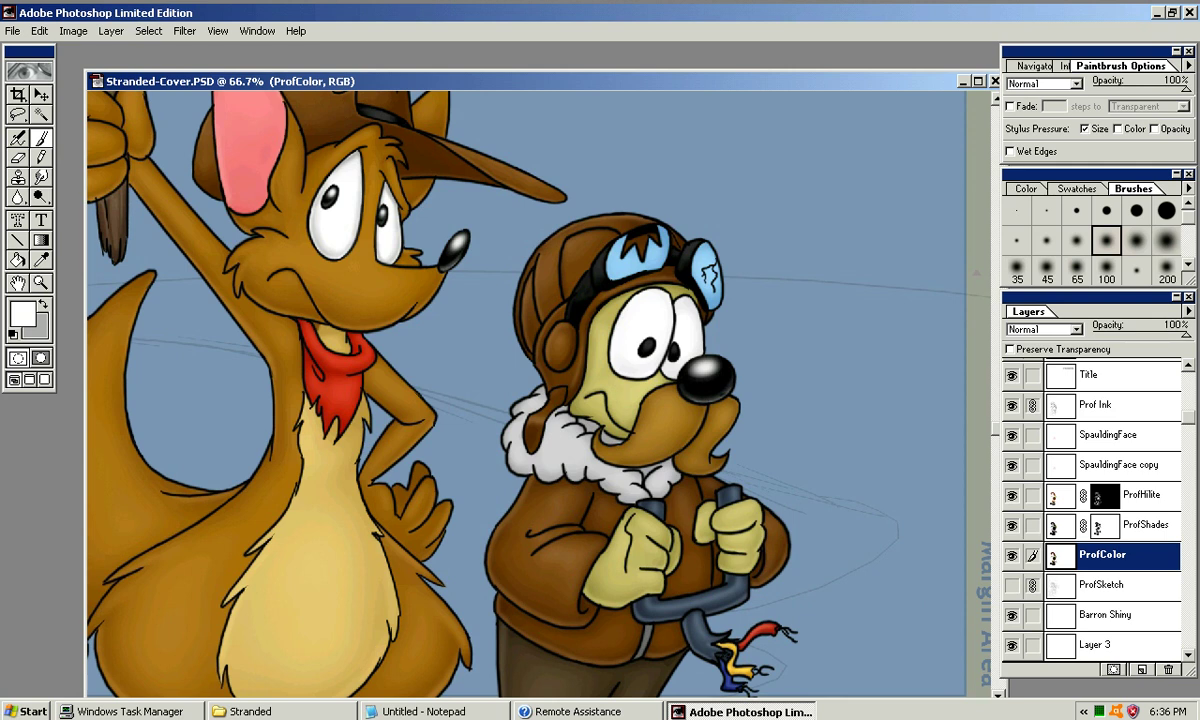
pyautogui.moveTo(1188, 417); pyautogui.dragTo(1188, 527)
pyautogui.scroll(-1, 1100, 510)
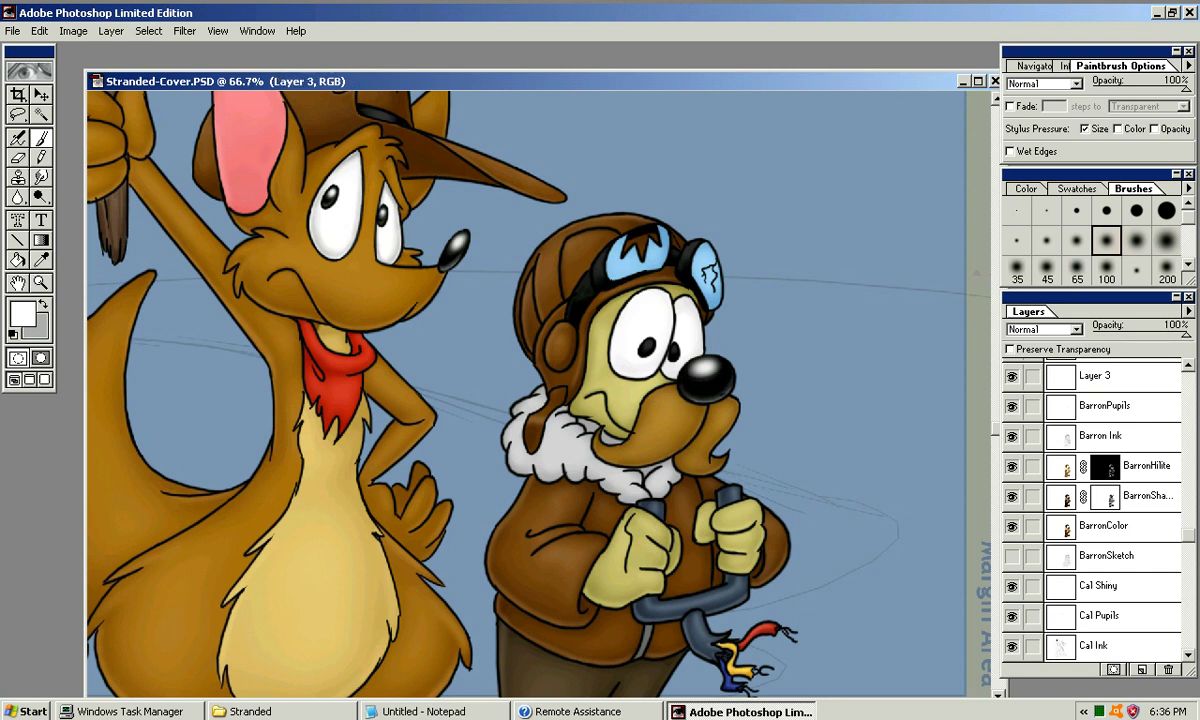
pyautogui.click(1100, 376)
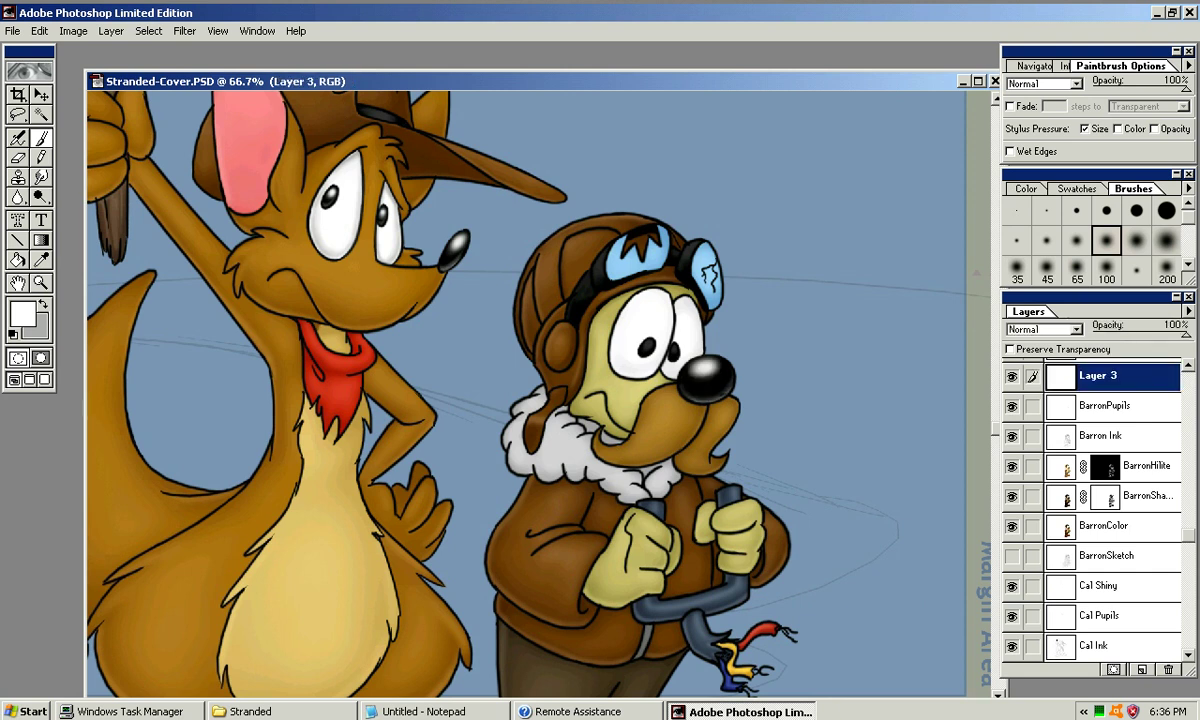
pyautogui.scroll(3, 1110, 470)
pyautogui.click(1110, 425)
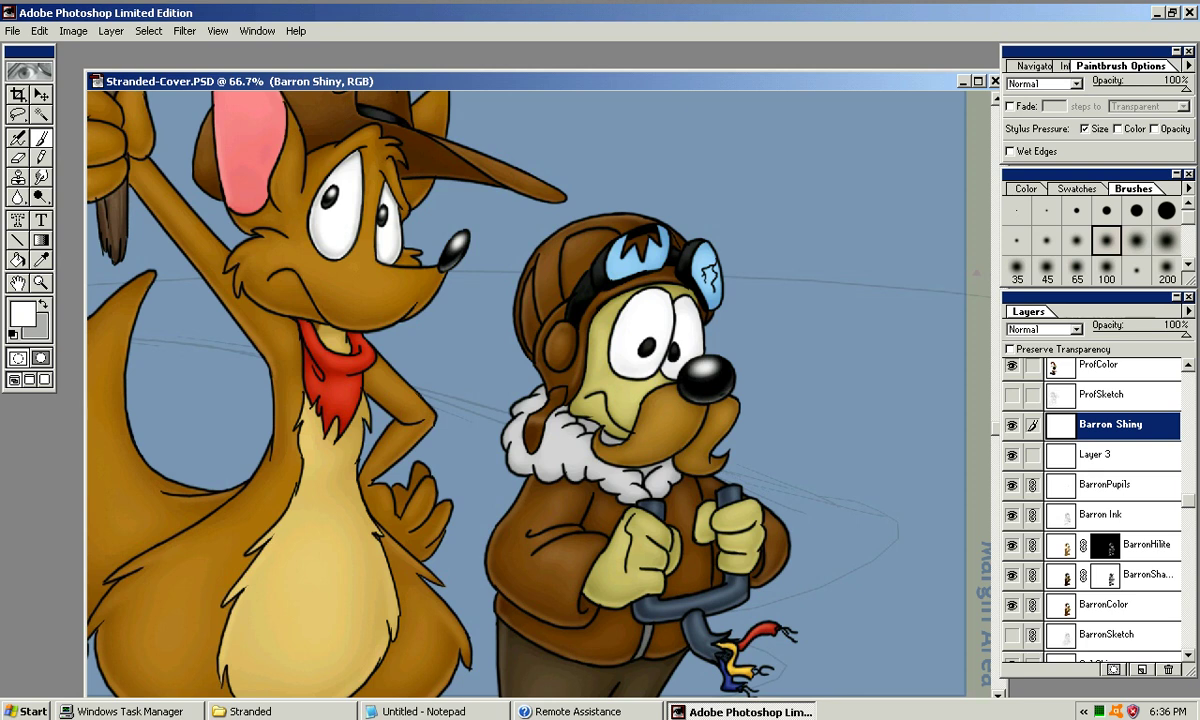
pyautogui.click(1187, 311)
pyautogui.click(1060, 352)
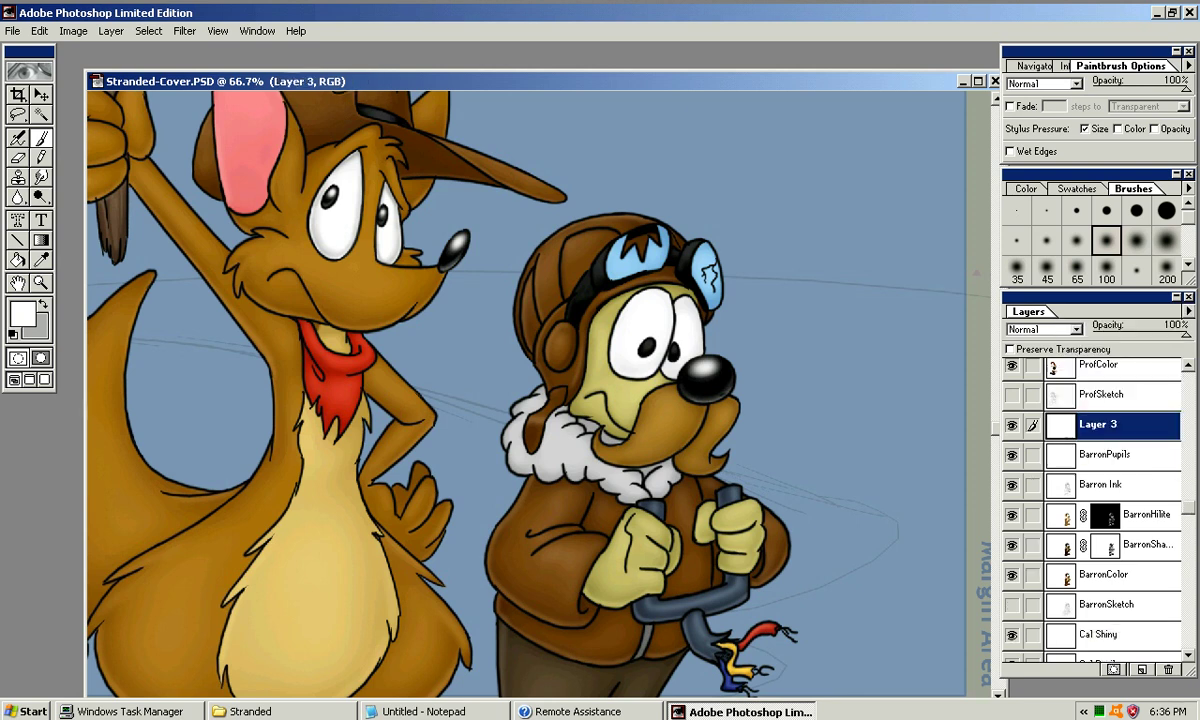
# Rename Layer 3 as "Barron Shiny"
pyautogui.click(1187, 311)
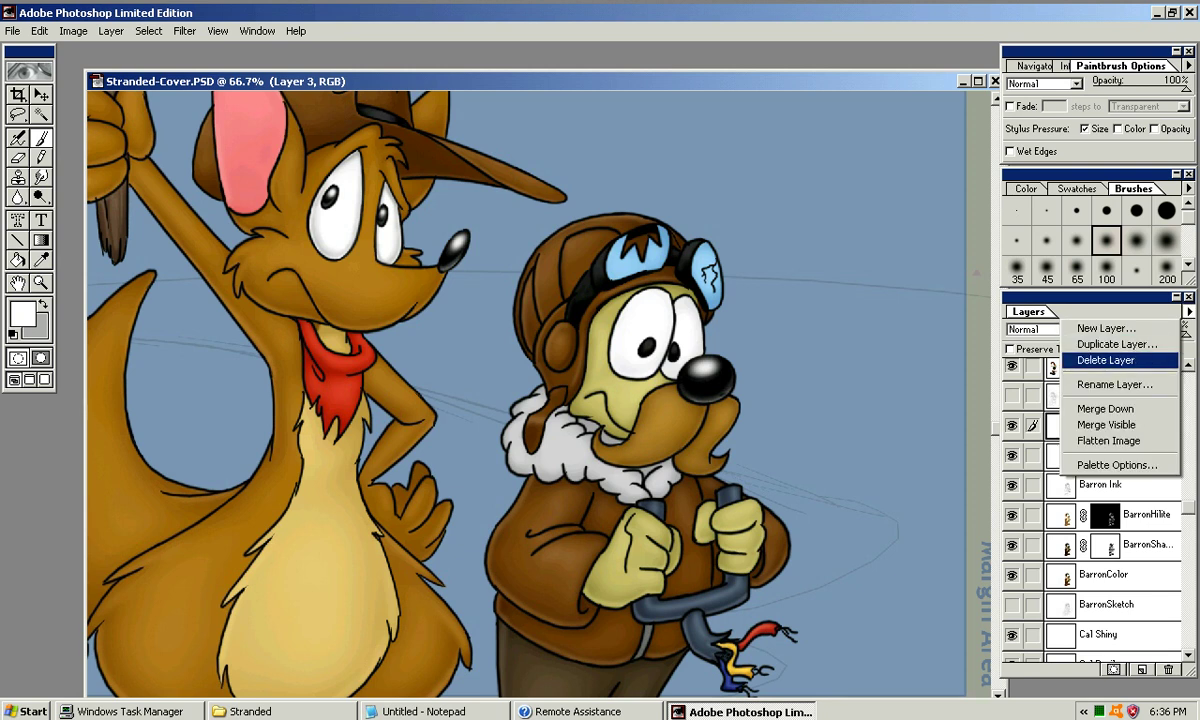
pyautogui.click(1115, 384)
pyautogui.write('Barron Shiny')
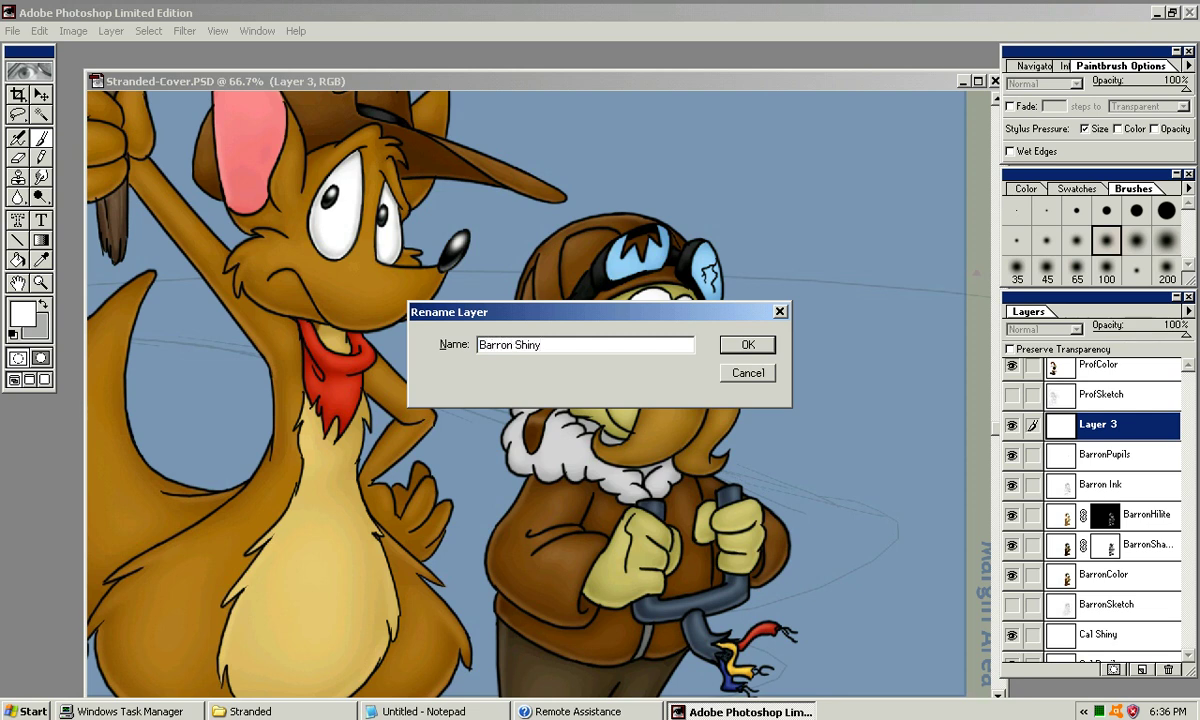
pyautogui.press('Return')
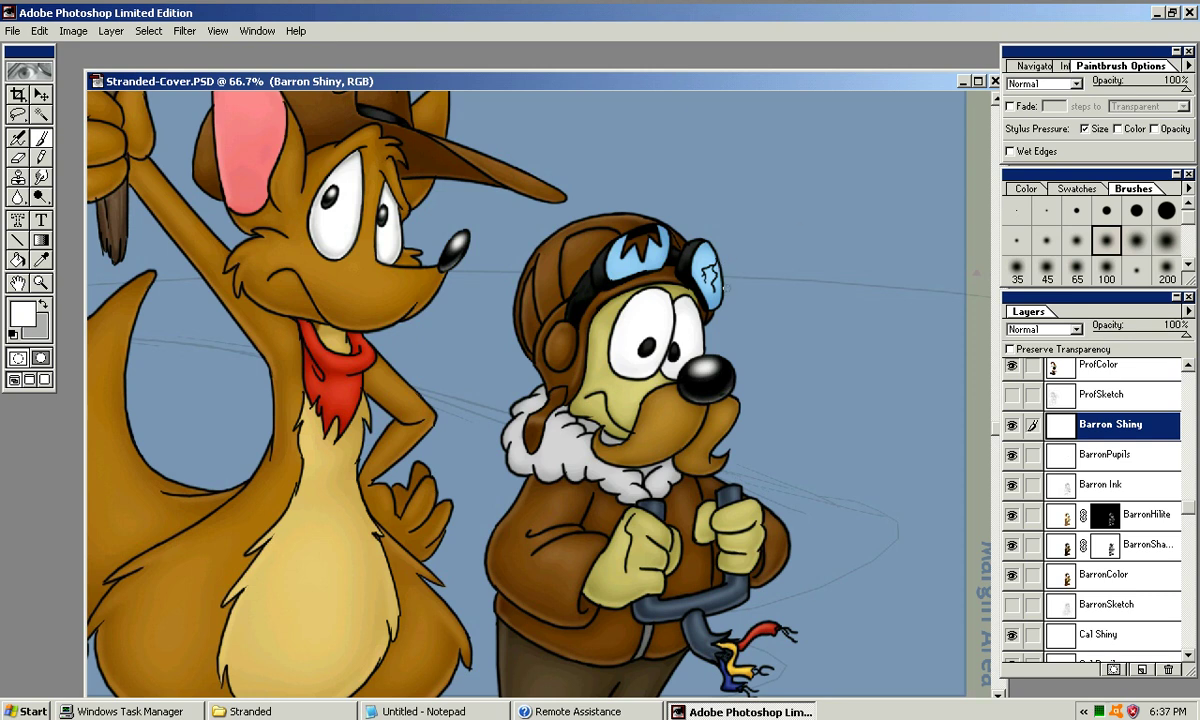
# Try airbrushing a soft white highlight on the aviator dog's larger pupil
pyautogui.hotkey('ctrl', '+')
pyautogui.hotkey('ctrl', '+')
pyautogui.moveTo(723, 279); pyautogui.dragTo(398, 315)
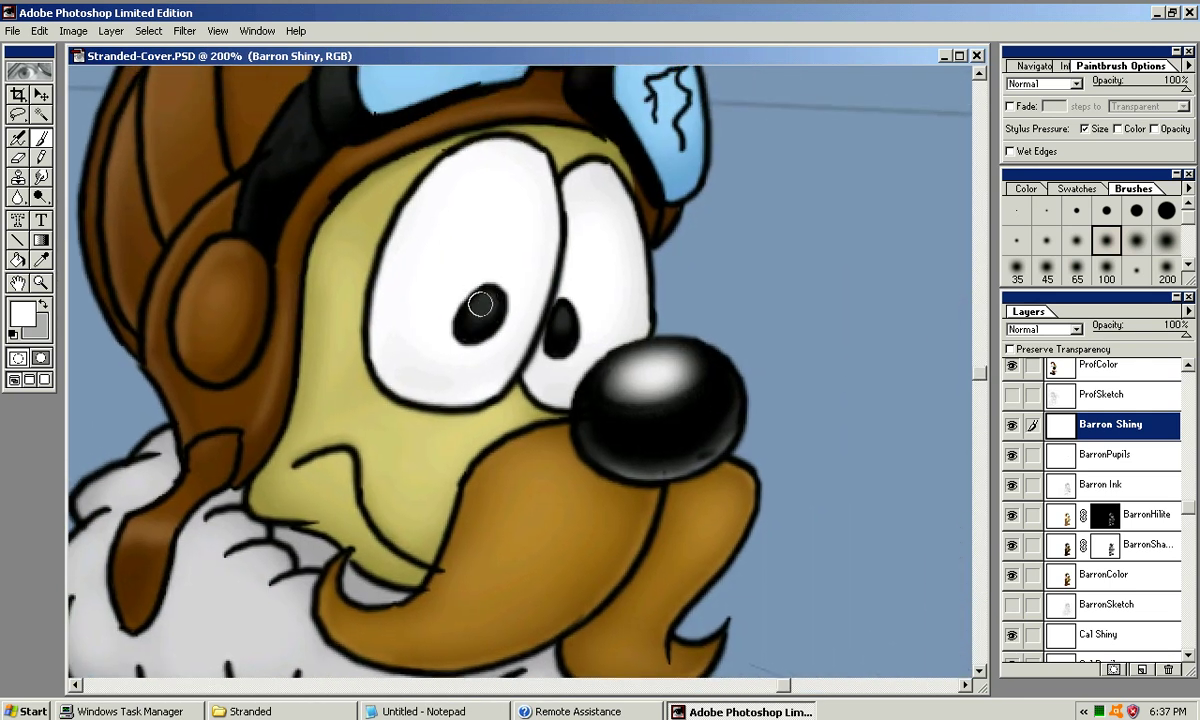
pyautogui.press('j')
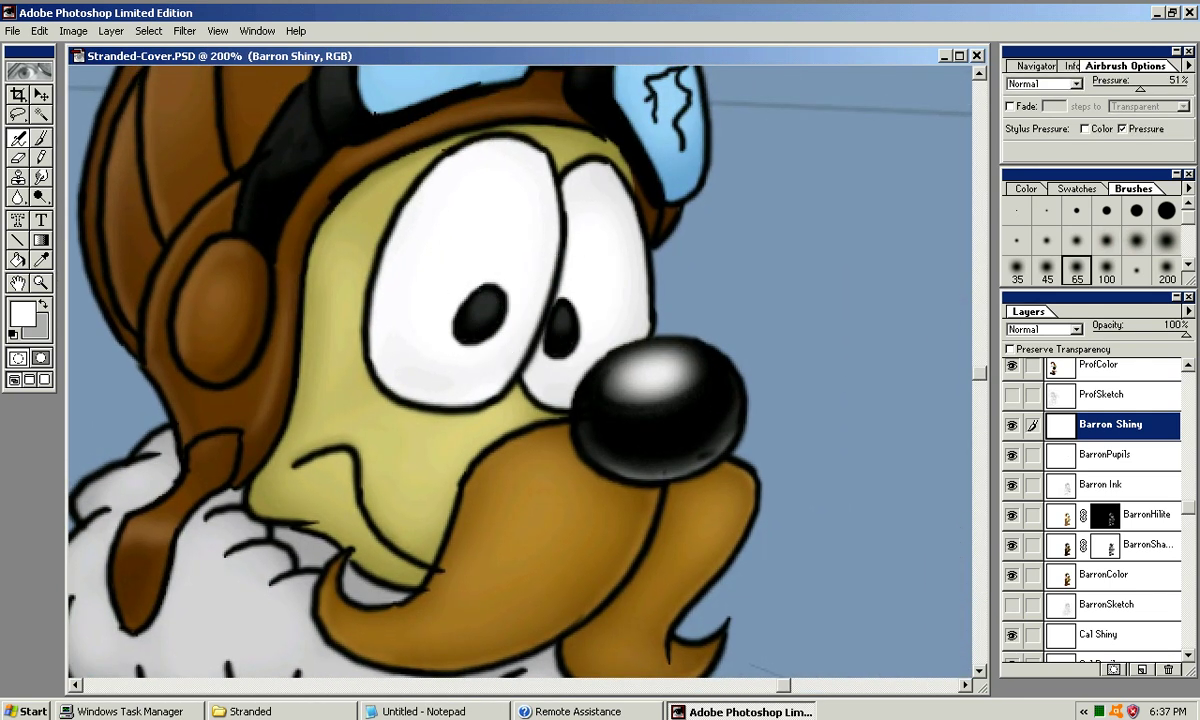
pyautogui.press(']')
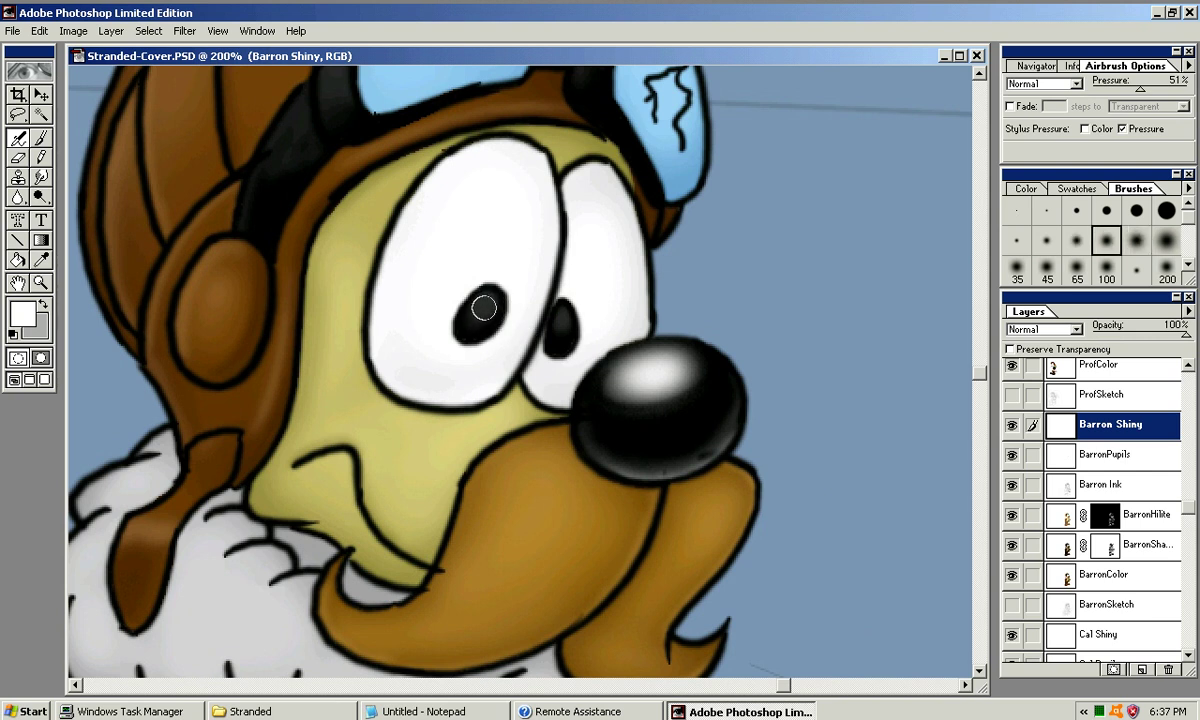
pyautogui.press(']')
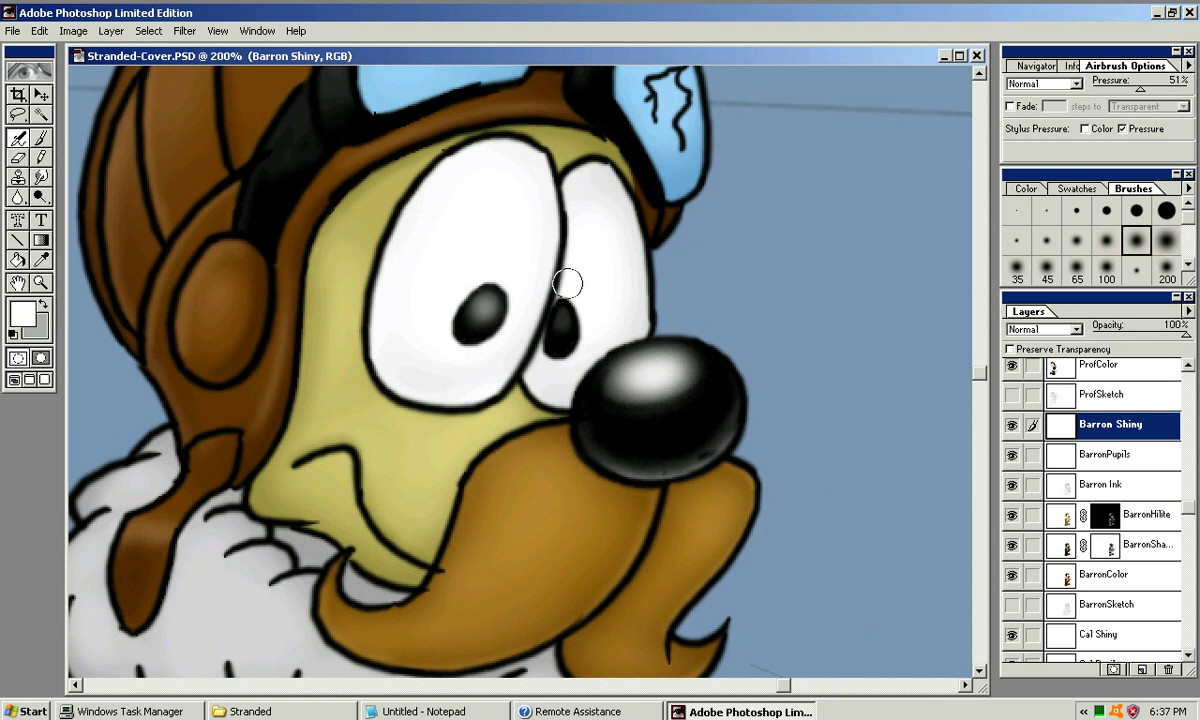
pyautogui.press('[')
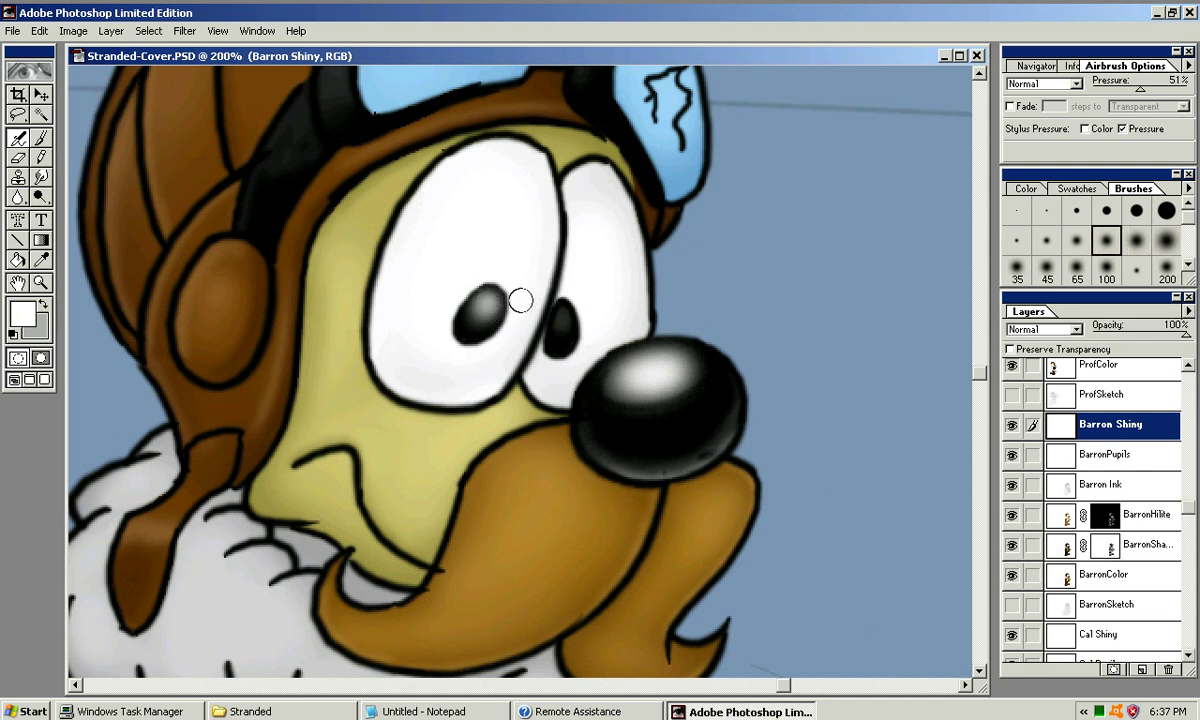
# Delete the trial highlight on the larger pupil using a rectangular selection, and deselect
pyautogui.press('m')
pyautogui.moveTo(424, 251); pyautogui.dragTo(490, 330)
pyautogui.press('Delete')
pyautogui.hotkey('ctrl', 'd')
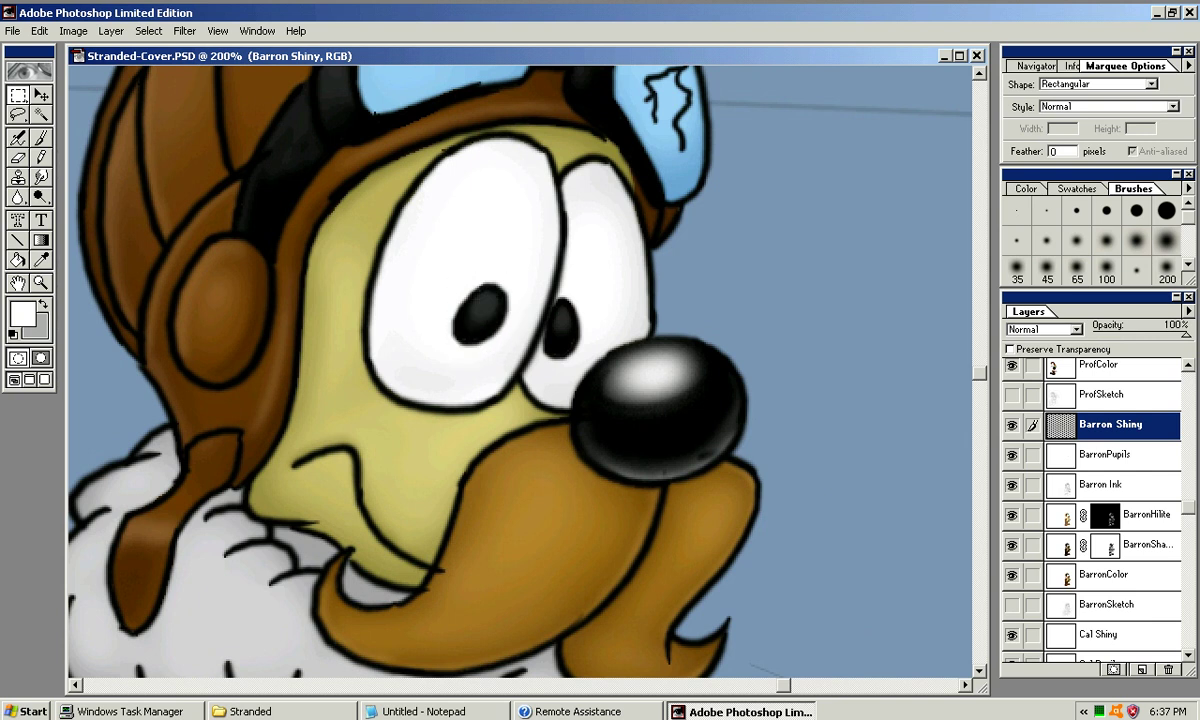
# Airbrush soft white highlights onto both of the aviator dog's pupils, using a smaller brush for the narrower one
pyautogui.press('j')
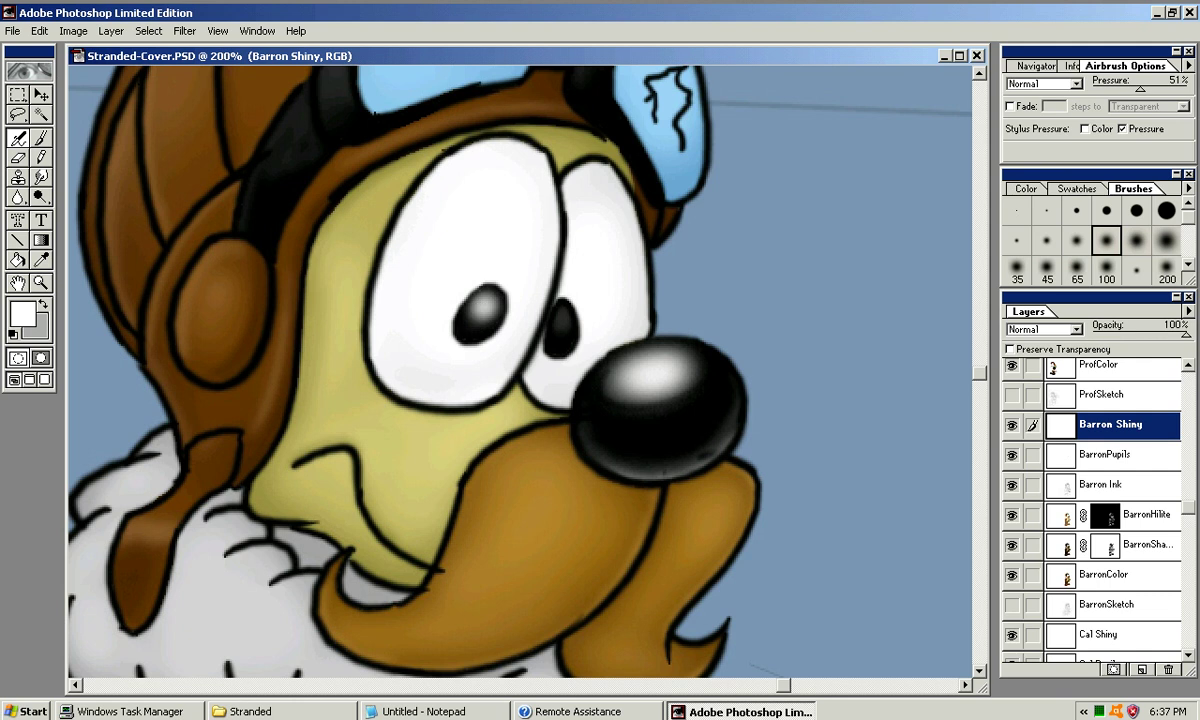
pyautogui.moveTo(488, 301)
pyautogui.mouseDown()
pyautogui.moveTo(467, 341)
pyautogui.moveTo(488, 313)
pyautogui.mouseUp()
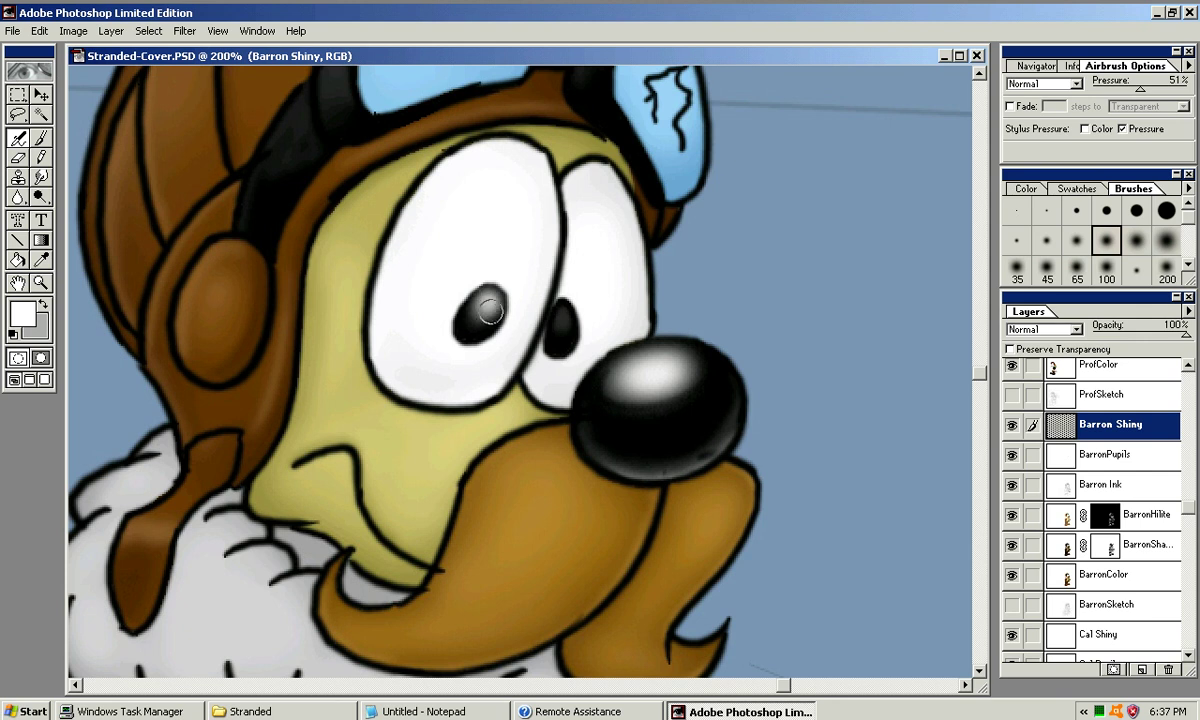
pyautogui.hotkey('ctrl', 'z')
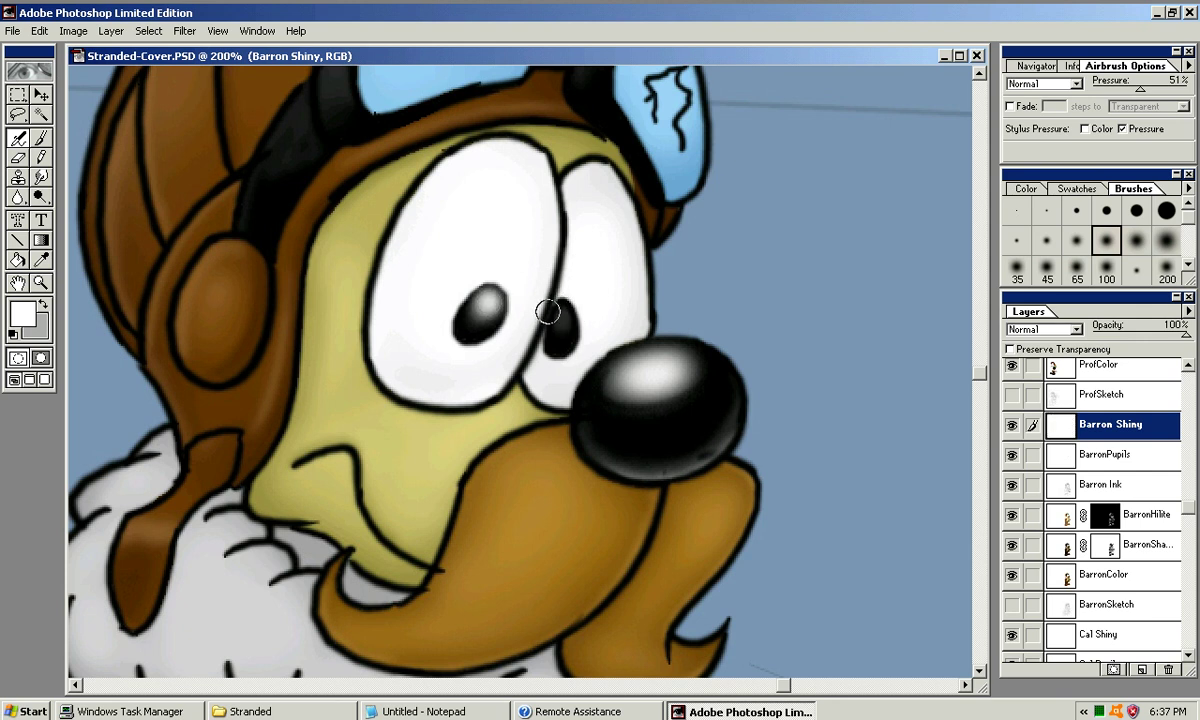
pyautogui.press('[')
pyautogui.moveTo(560, 319); pyautogui.dragTo(562, 320)
pyautogui.hotkey('ctrl', 'z')
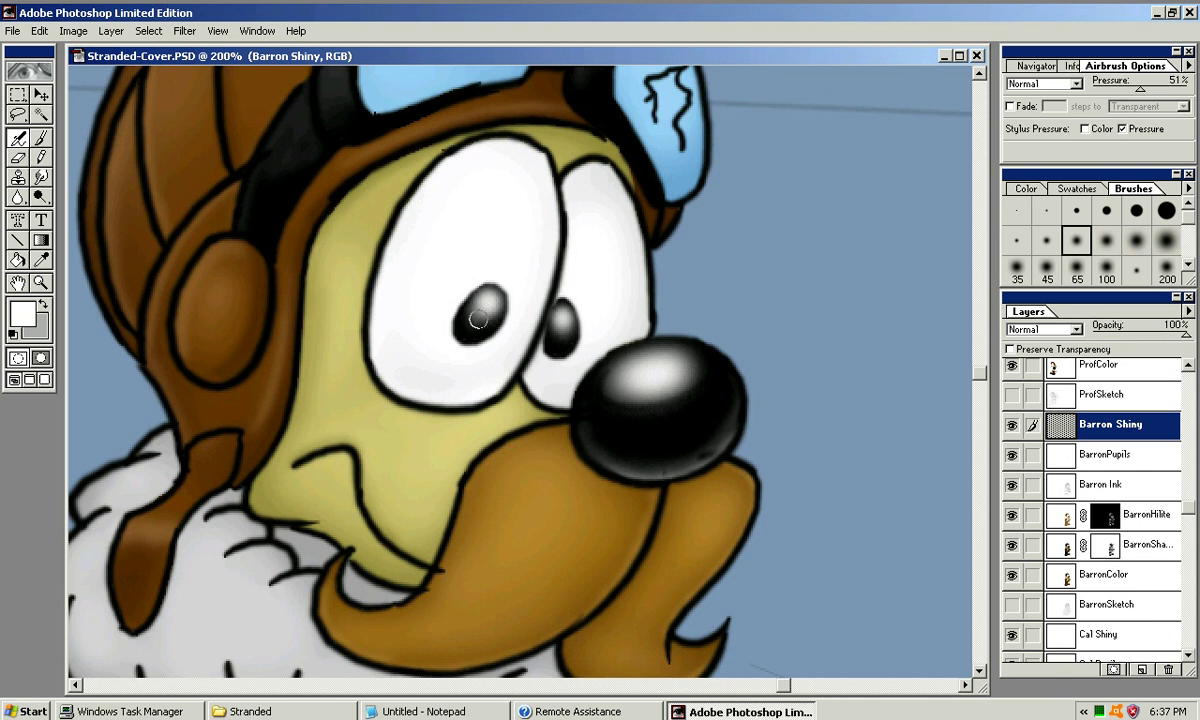
pyautogui.moveTo(489, 306); pyautogui.dragTo(490, 318)
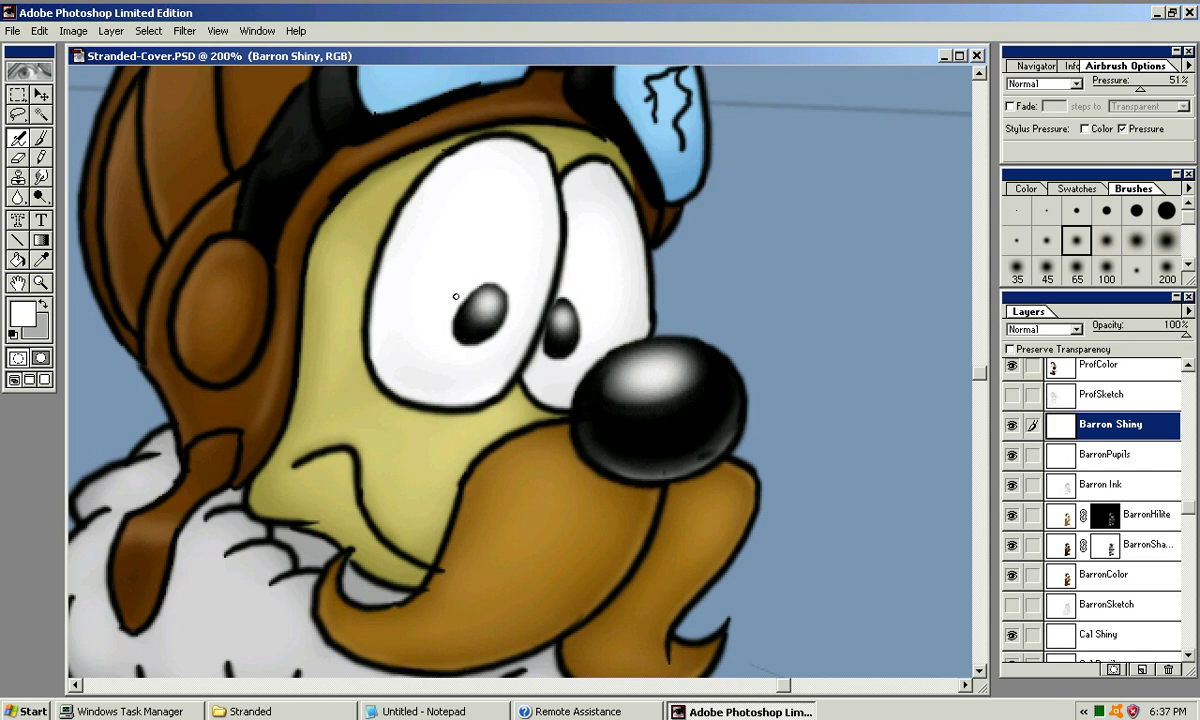
# Brighten the core of the larger pupil's highlight with progressively smaller white airbrush tips
pyautogui.hotkey('ctrl', '+')
pyautogui.moveTo(461, 256)
pyautogui.mouseDown()
pyautogui.moveTo(417, 285)
pyautogui.moveTo(443, 270)
pyautogui.moveTo(418, 290)
pyautogui.moveTo(487, 278)
pyautogui.mouseUp()
pyautogui.click(450, 258)
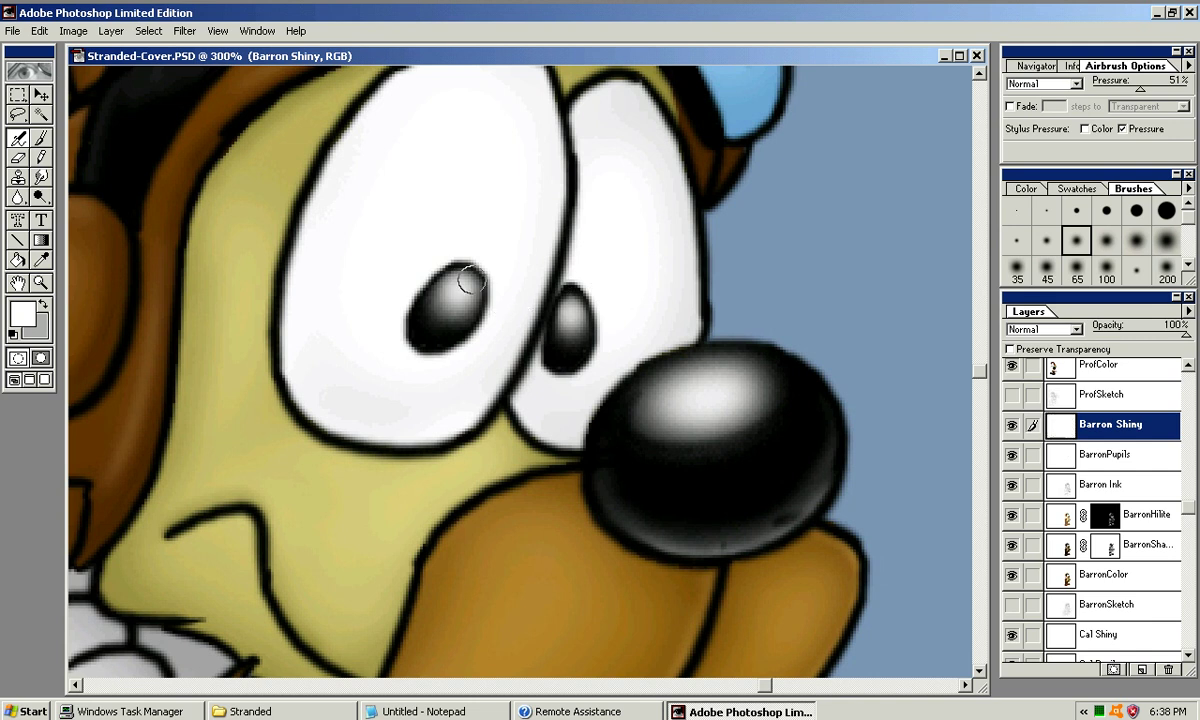
pyautogui.press('[')
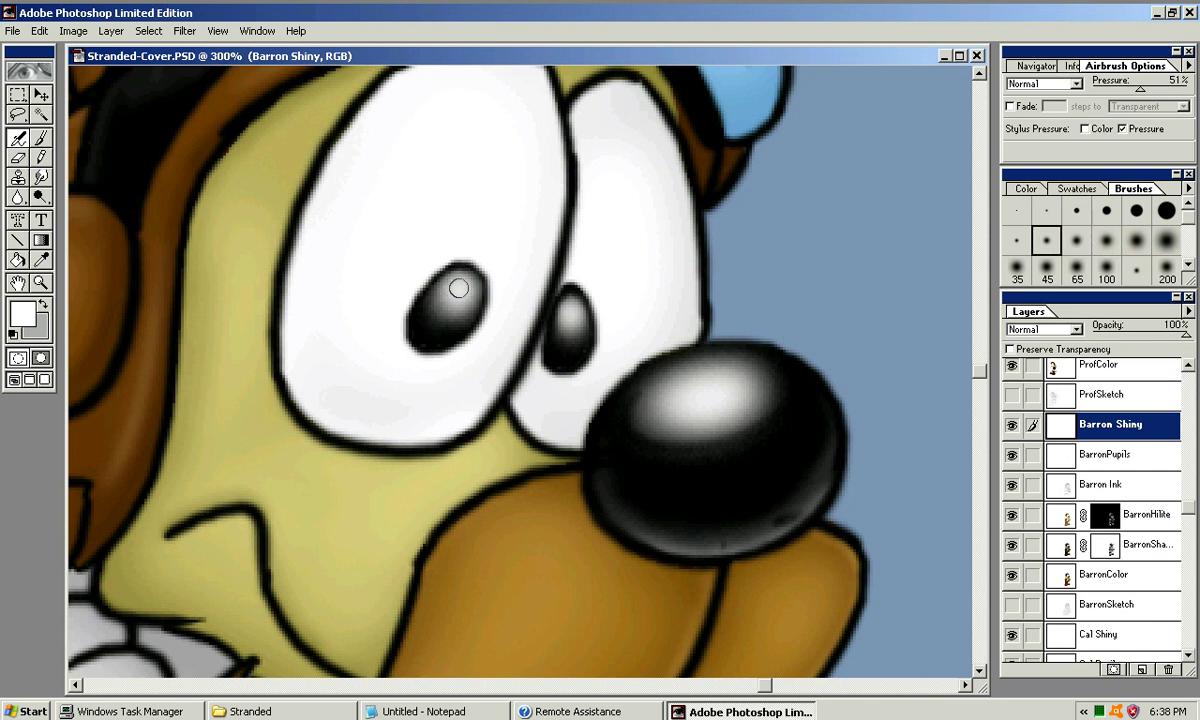
pyautogui.moveTo(458, 287); pyautogui.dragTo(461, 282)
pyautogui.press('[')
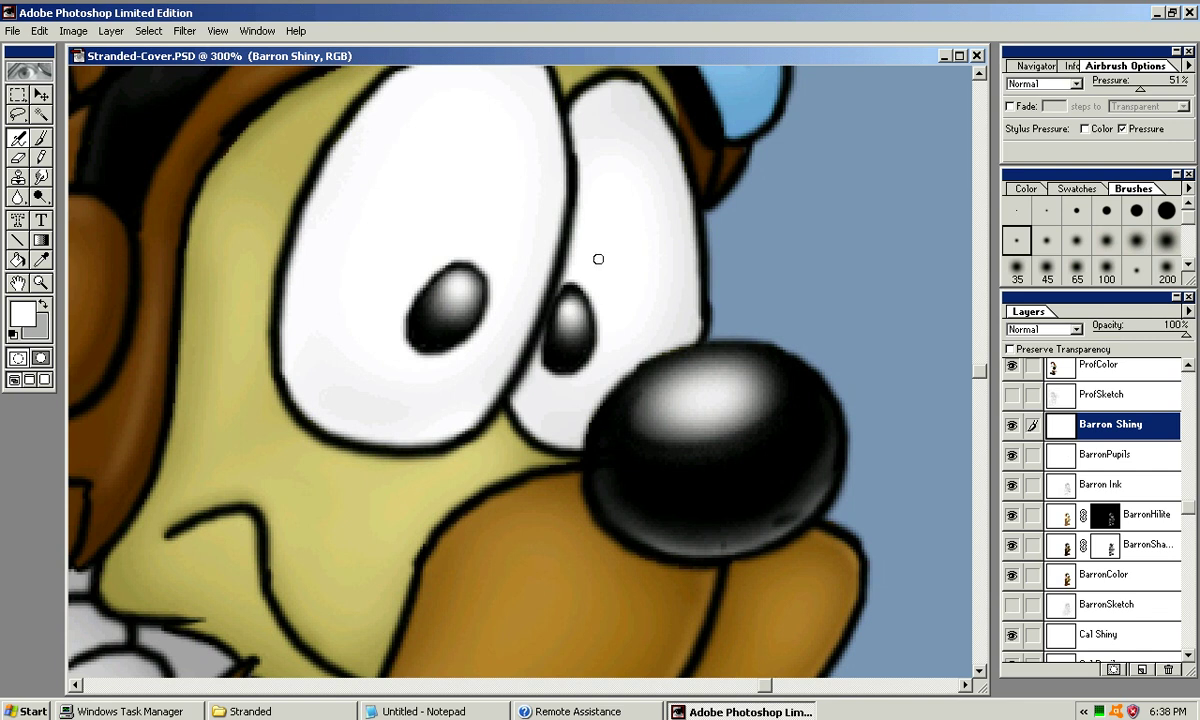
# Trim the highlights on both pupils with a soft Eraser brush and check them at different magnifications
pyautogui.hotkey('ctrl', '-')
pyautogui.hotkey('ctrl', '-')
pyautogui.hotkey('ctrl', '-')
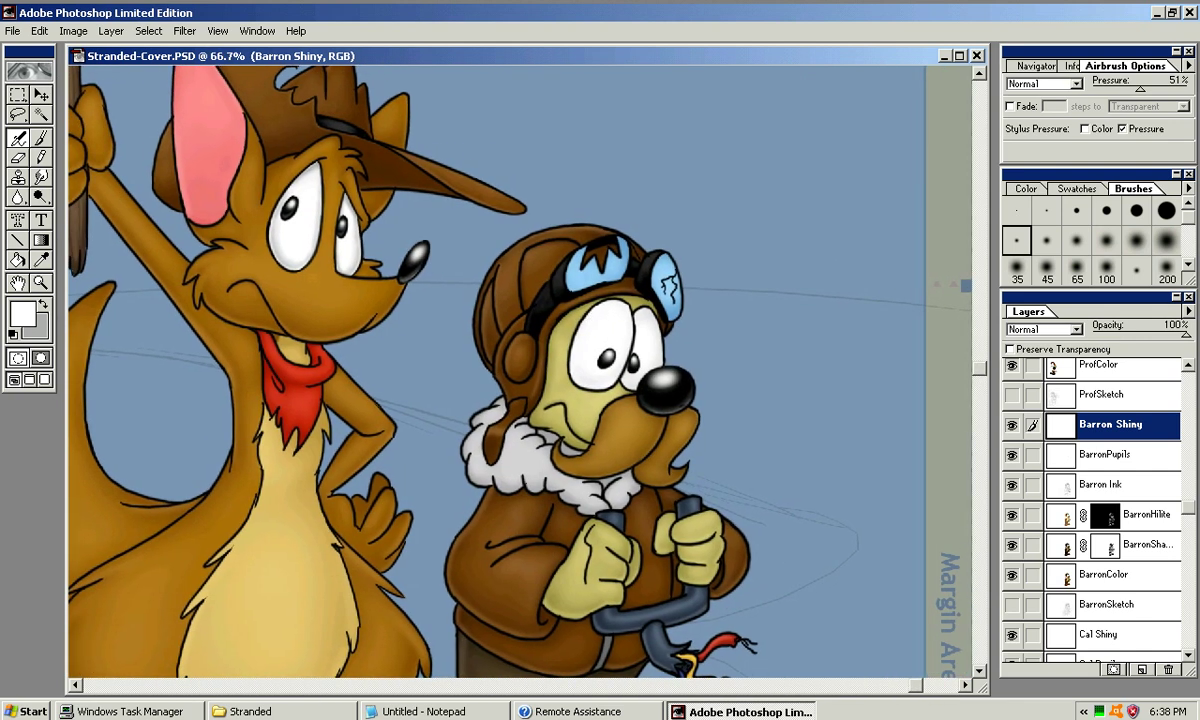
pyautogui.hotkey('ctrl', '+')
pyautogui.hotkey('ctrl', '+')
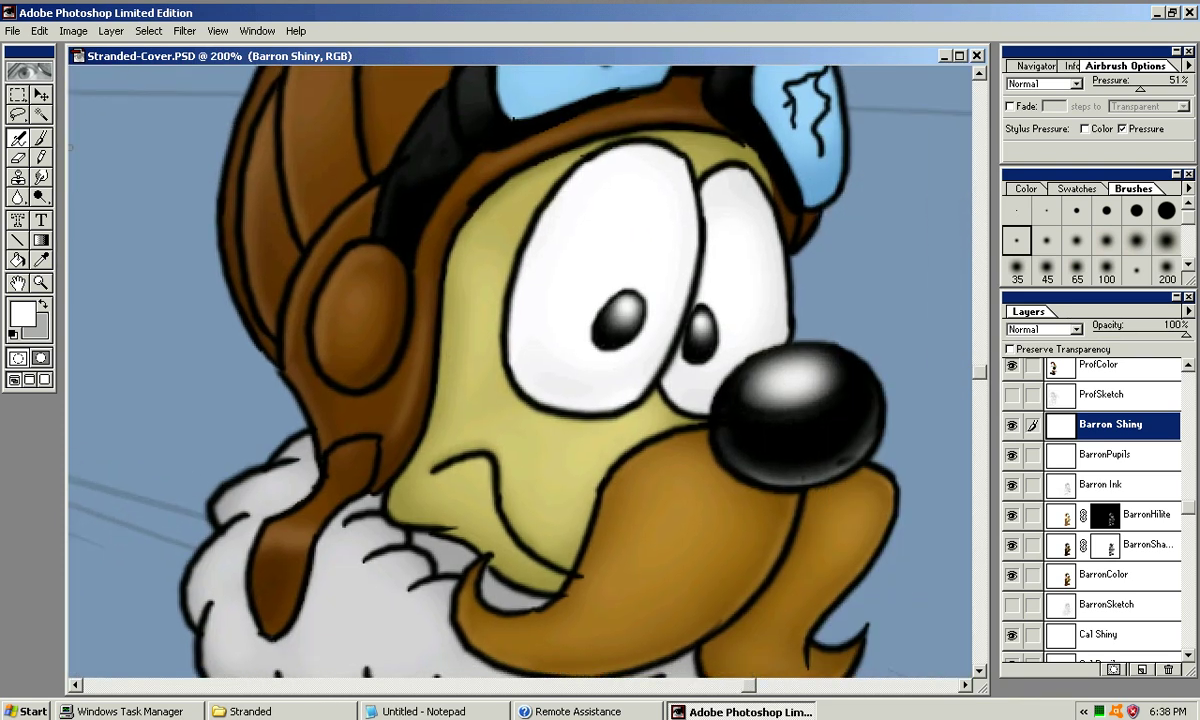
pyautogui.press('e')
pyautogui.click(1107, 240)
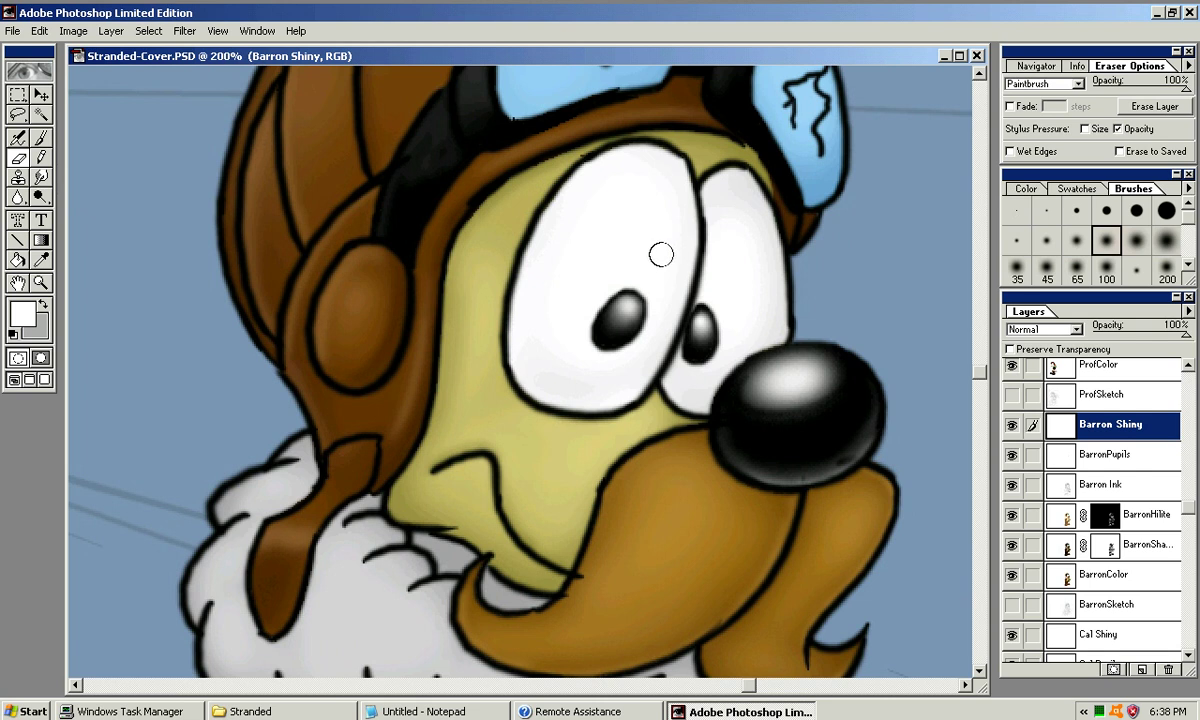
pyautogui.moveTo(615, 321)
pyautogui.mouseDown()
pyautogui.moveTo(616, 292)
pyautogui.moveTo(615, 322)
pyautogui.moveTo(651, 311)
pyautogui.moveTo(697, 348)
pyautogui.mouseUp()
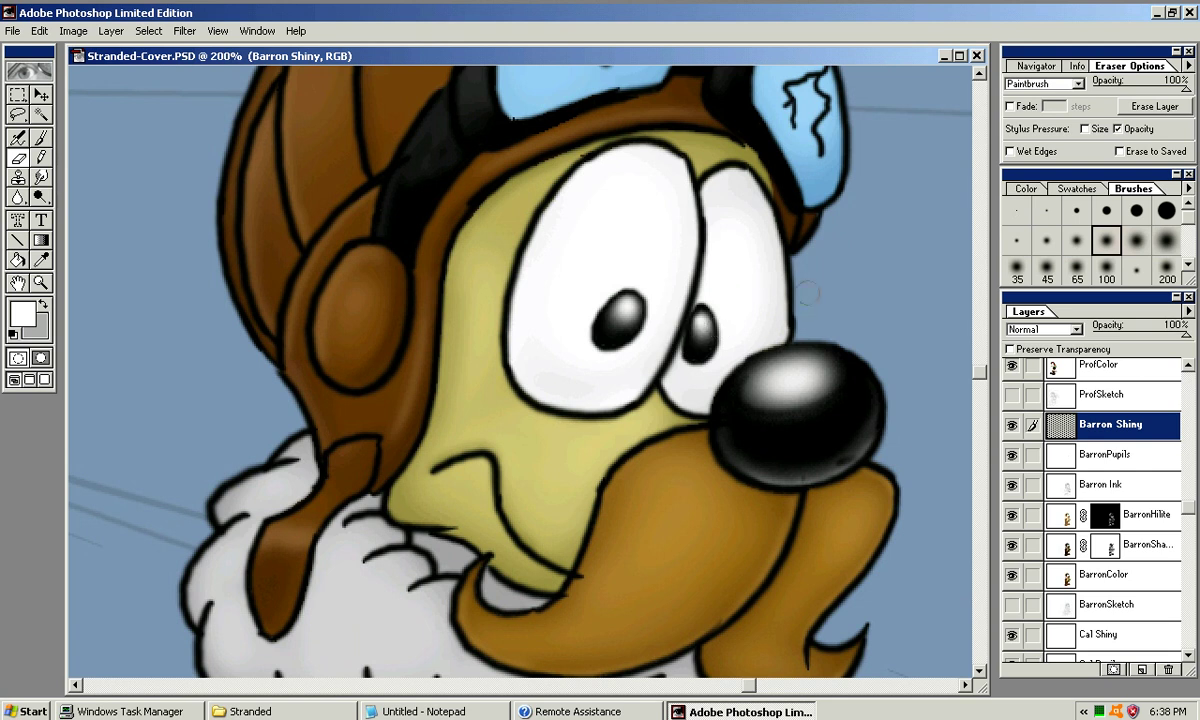
pyautogui.hotkey('ctrl', '-')
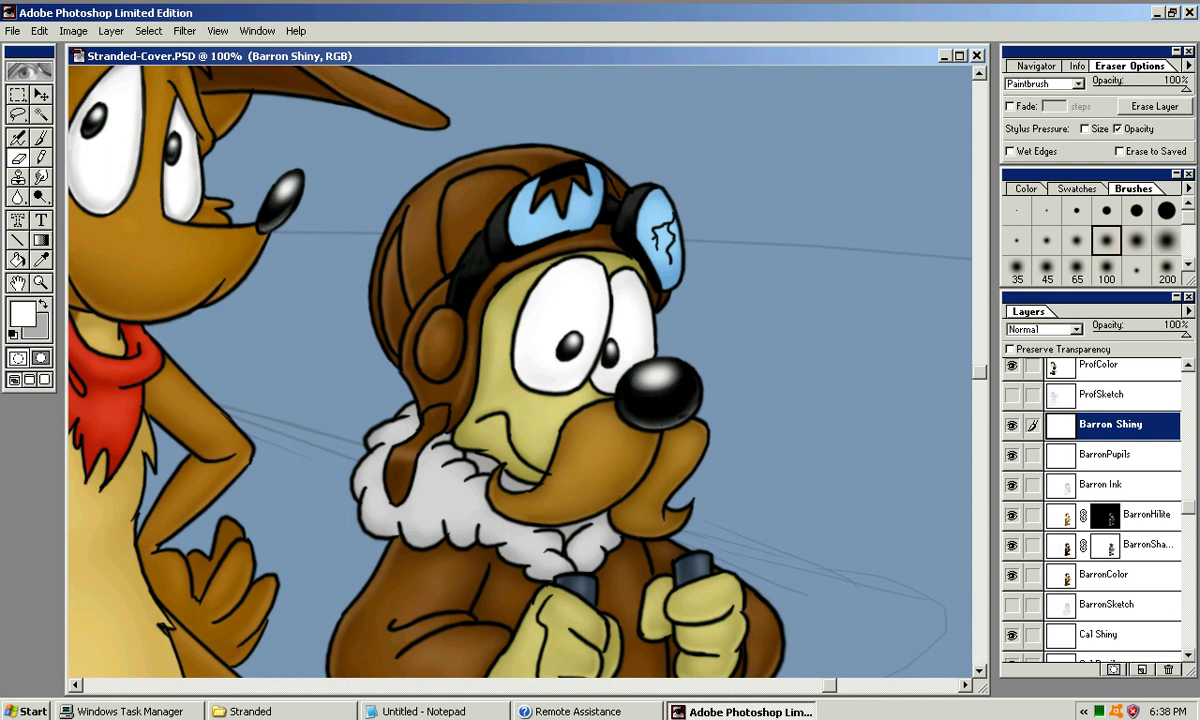
pyautogui.hotkey('ctrl', '+')
pyautogui.moveTo(713, 319)
pyautogui.mouseDown()
pyautogui.moveTo(711, 343)
pyautogui.moveTo(714, 308)
pyautogui.mouseUp()
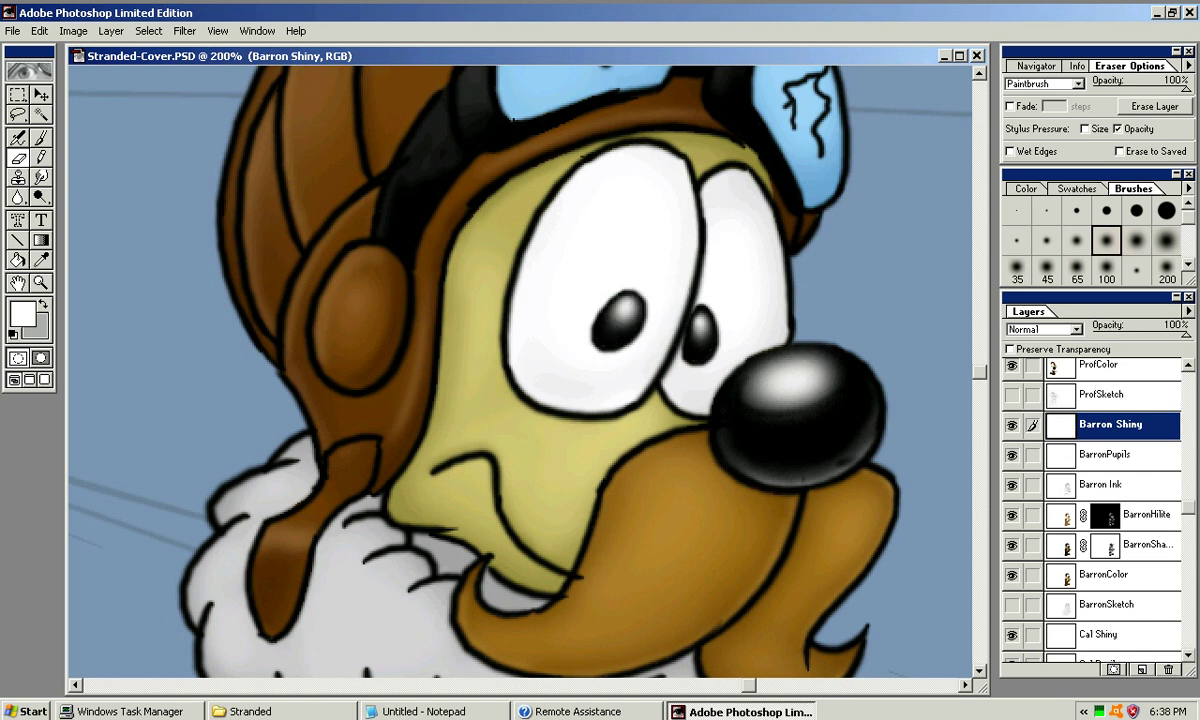
# Try airbrushing a diagonal white streak across the goggle lens with the jagged hole, using the 65-pixel soft brush
pyautogui.moveTo(697, 265)
pyautogui.mouseDown()
pyautogui.moveTo(607, 357)
pyautogui.moveTo(585, 403)
pyautogui.mouseUp()
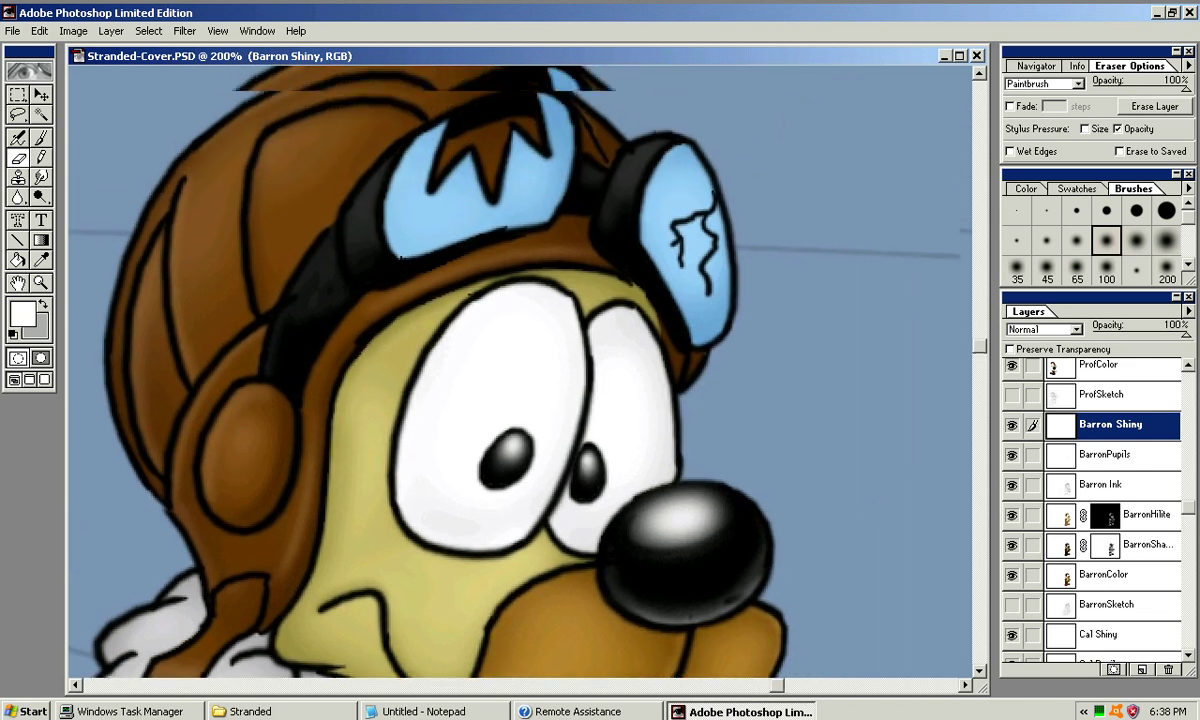
pyautogui.click(1107, 269)
pyautogui.click(1047, 269)
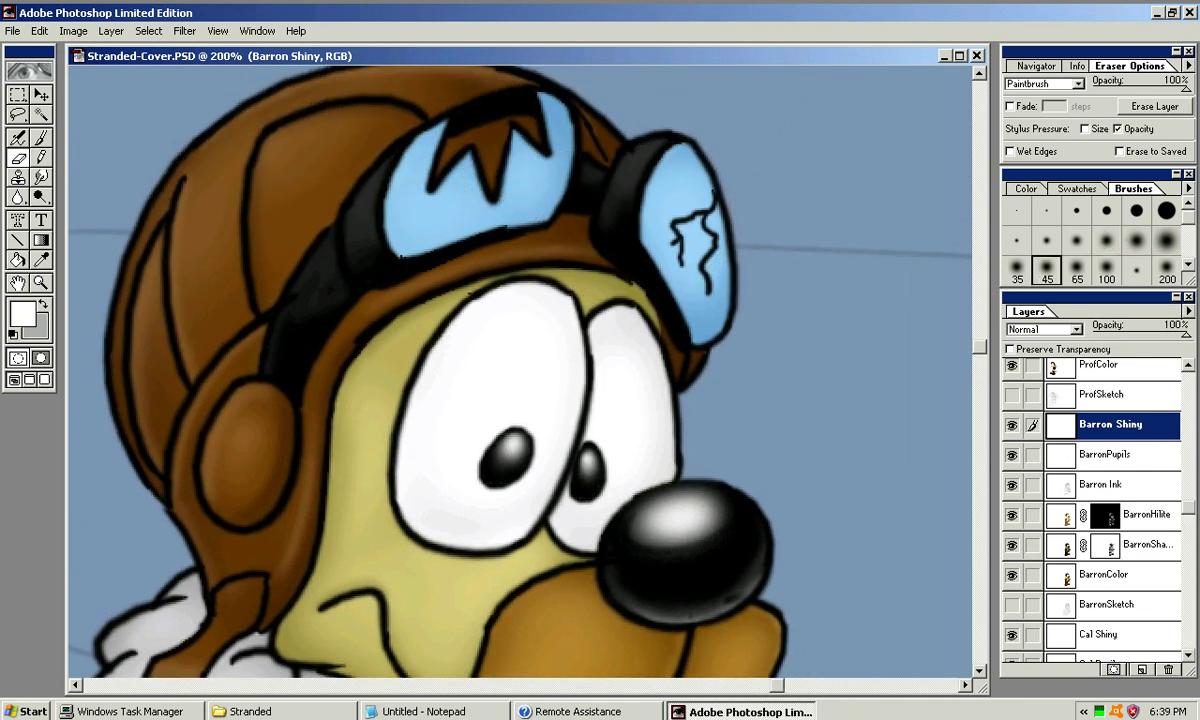
pyautogui.press(']')
pyautogui.hotkey('ctrl', '-')
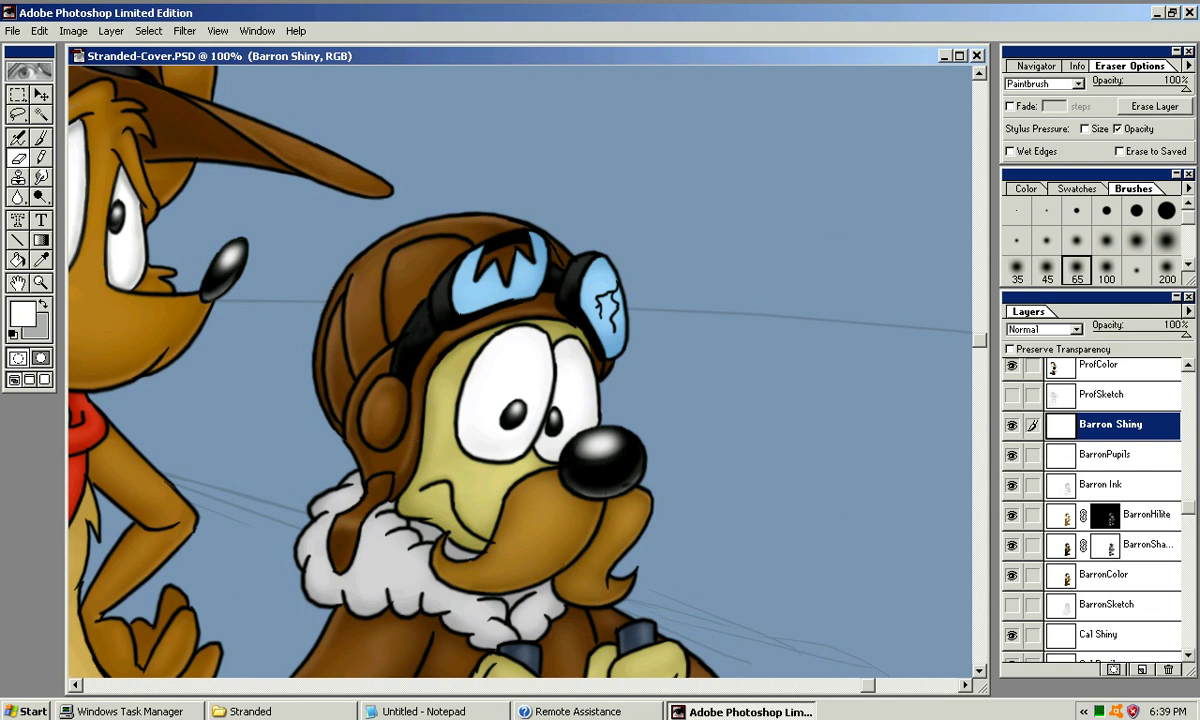
pyautogui.press('b')
pyautogui.press('e')
pyautogui.press('j')
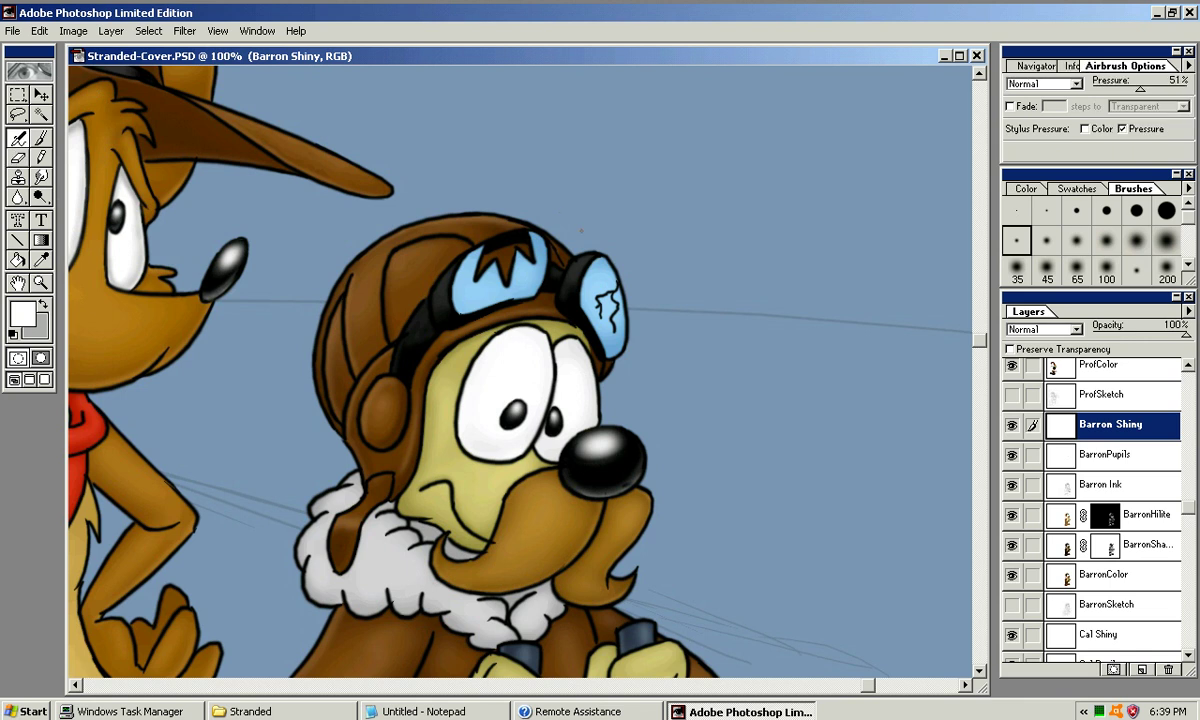
pyautogui.press(']')
pyautogui.press(']')
pyautogui.press(']')
pyautogui.click(1077, 269)
pyautogui.moveTo(546, 209); pyautogui.dragTo(463, 334)
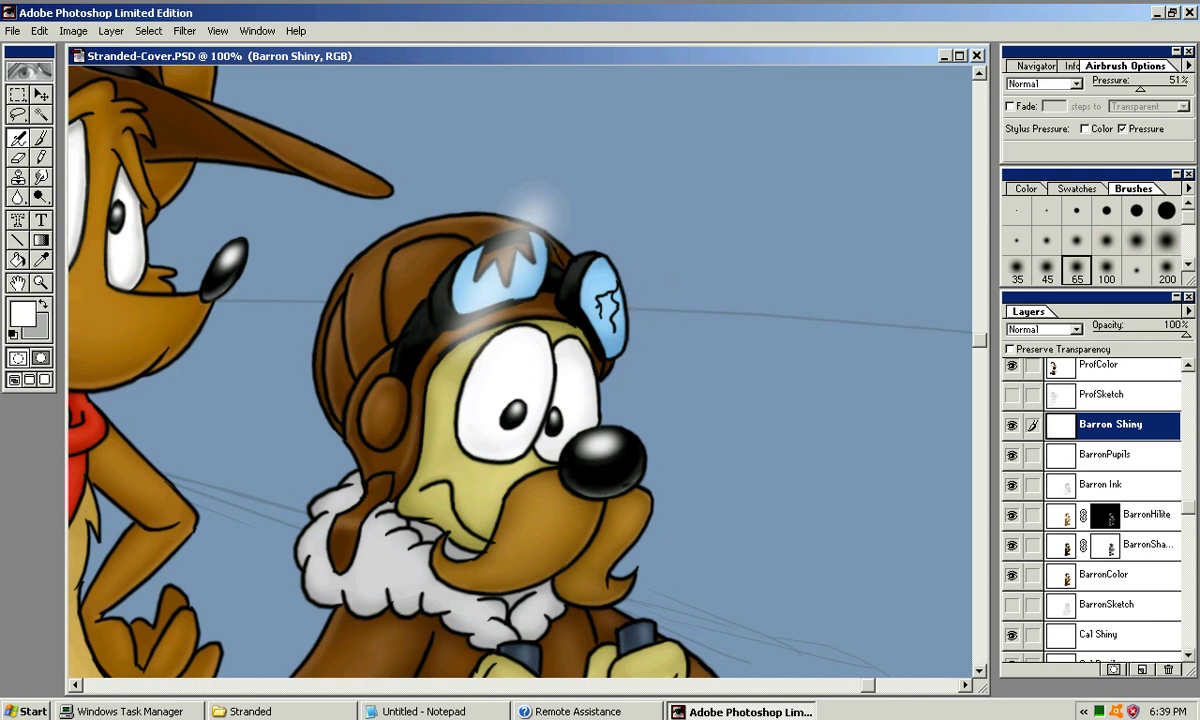
pyautogui.hotkey('ctrl', 'z')
# Repaint the diagonal white streak across the same goggle lens, trying the 100-pixel brush before settling on the 65-pixel one
pyautogui.moveTo(549, 192); pyautogui.dragTo(466, 296)
pyautogui.hotkey('ctrl', 'z')
pyautogui.press(']')
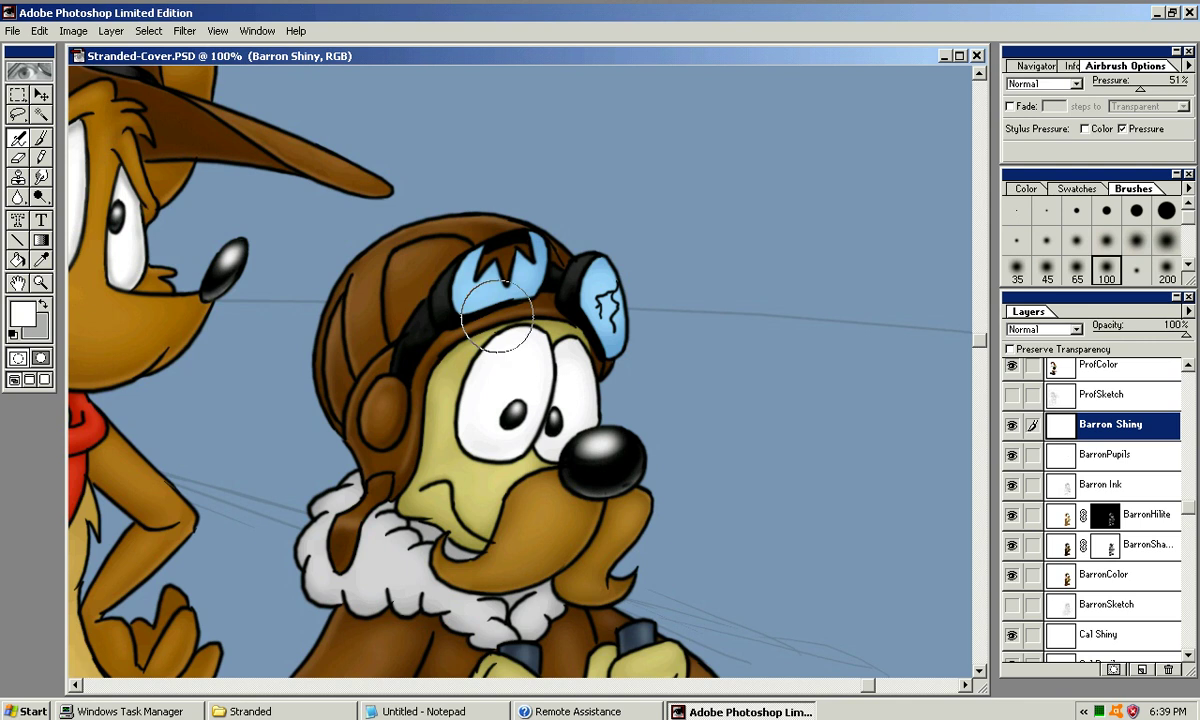
pyautogui.moveTo(533, 200); pyautogui.dragTo(468, 328)
pyautogui.hotkey('ctrl', 'z')
pyautogui.press('[')
pyautogui.hotkey('ctrl', 'shift', 'z')
pyautogui.hotkey('ctrl', 'shift', 'z')
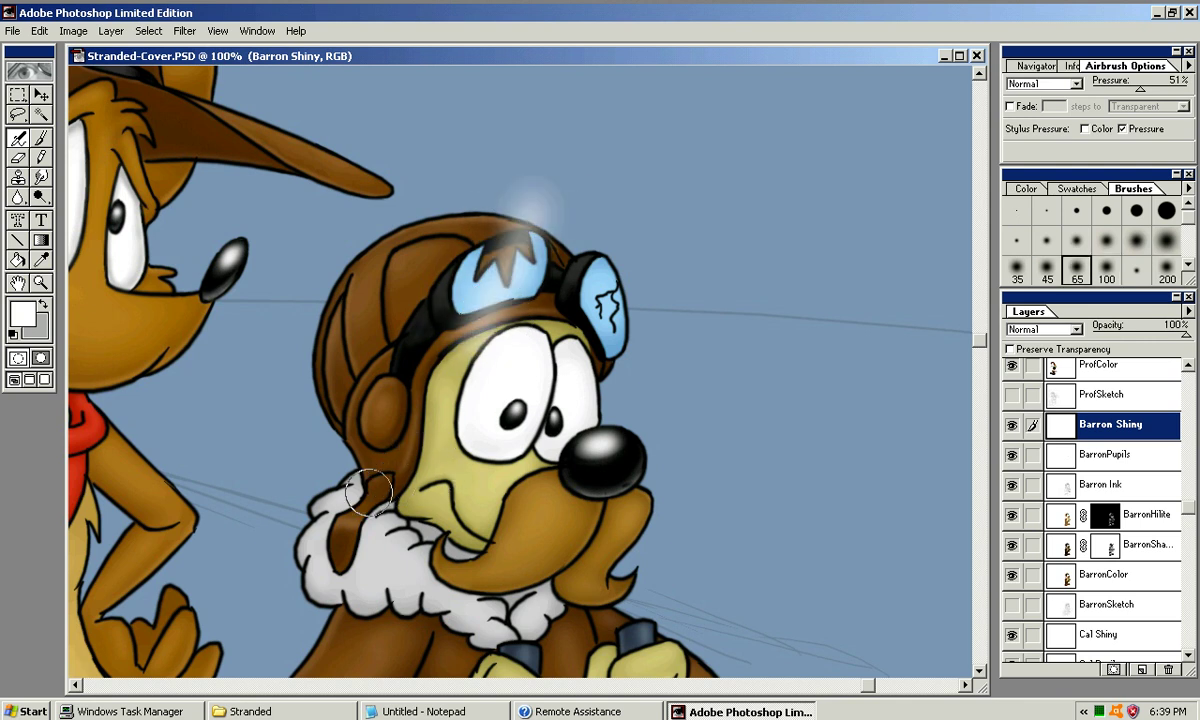
# Airbrush a diagonal white streak across the cracked goggle lens with the 65-pixel soft brush
pyautogui.moveTo(641, 265); pyautogui.dragTo(580, 350)
pyautogui.hotkey('ctrl', 'z')
pyautogui.hotkey('ctrl', 'shift', 'z')
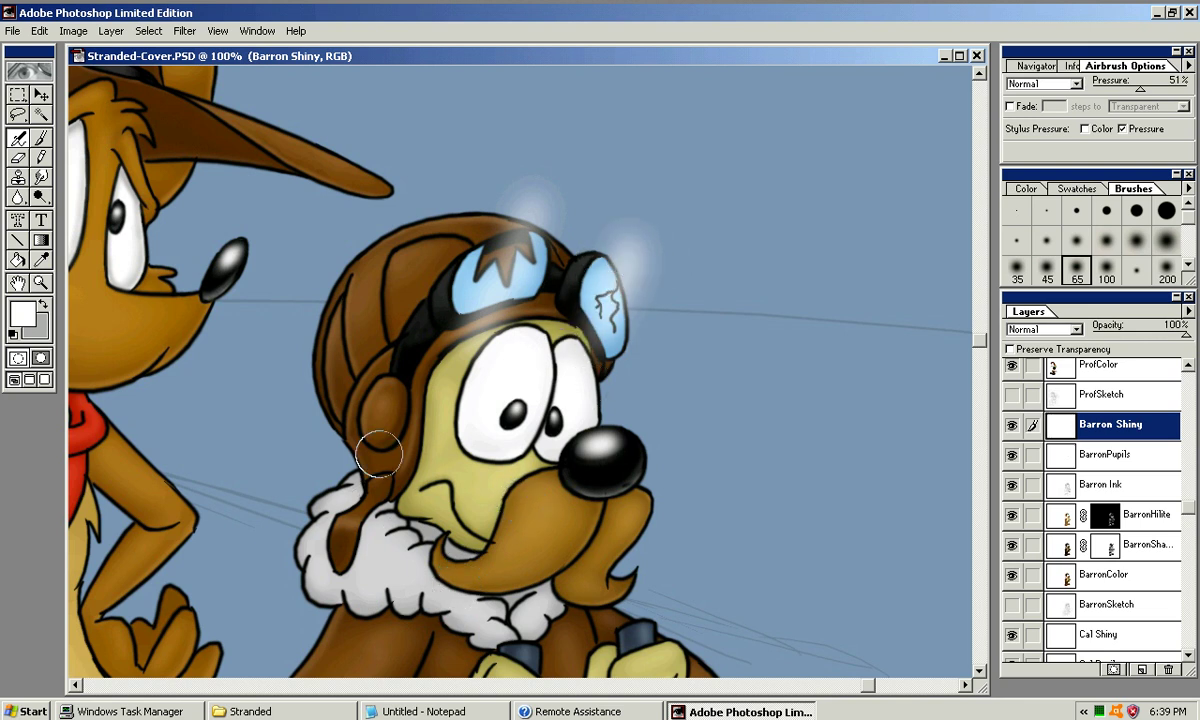
# Erase white haze from the brown middle of the jagged hole in the goggle lens with a small eraser tip
pyautogui.hotkey('ctrl', '+')
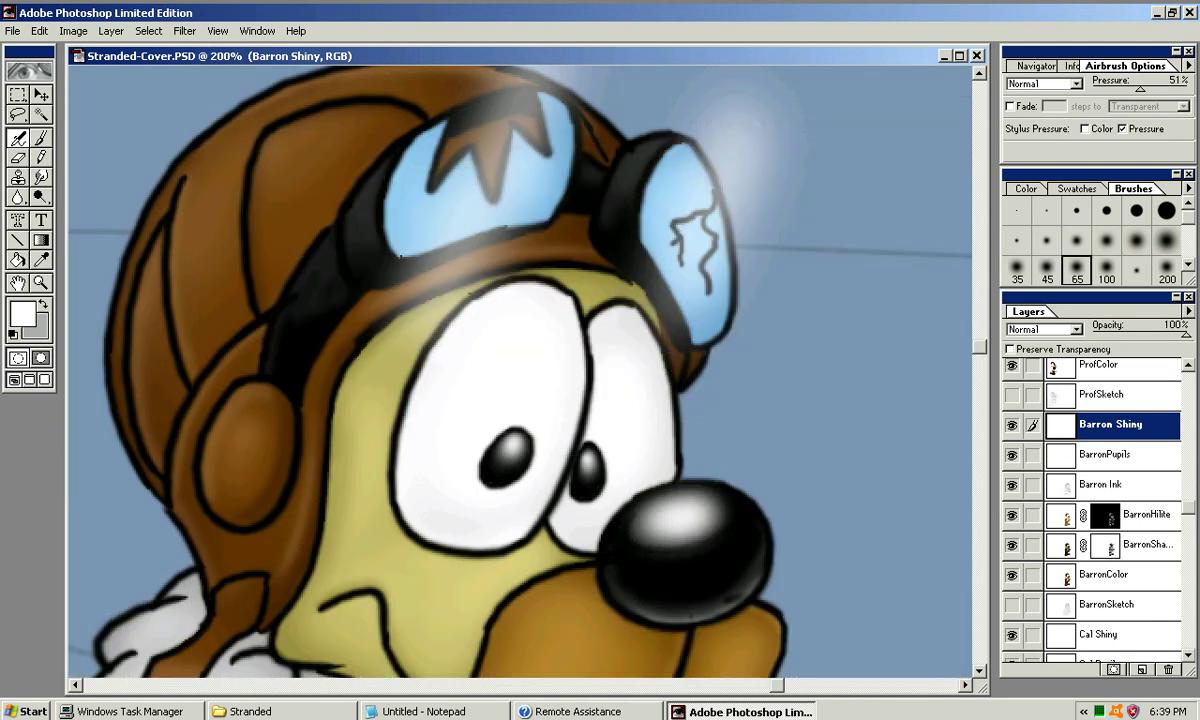
pyautogui.hotkey('ctrl', '+')
pyautogui.moveTo(520, 273); pyautogui.dragTo(524, 546)
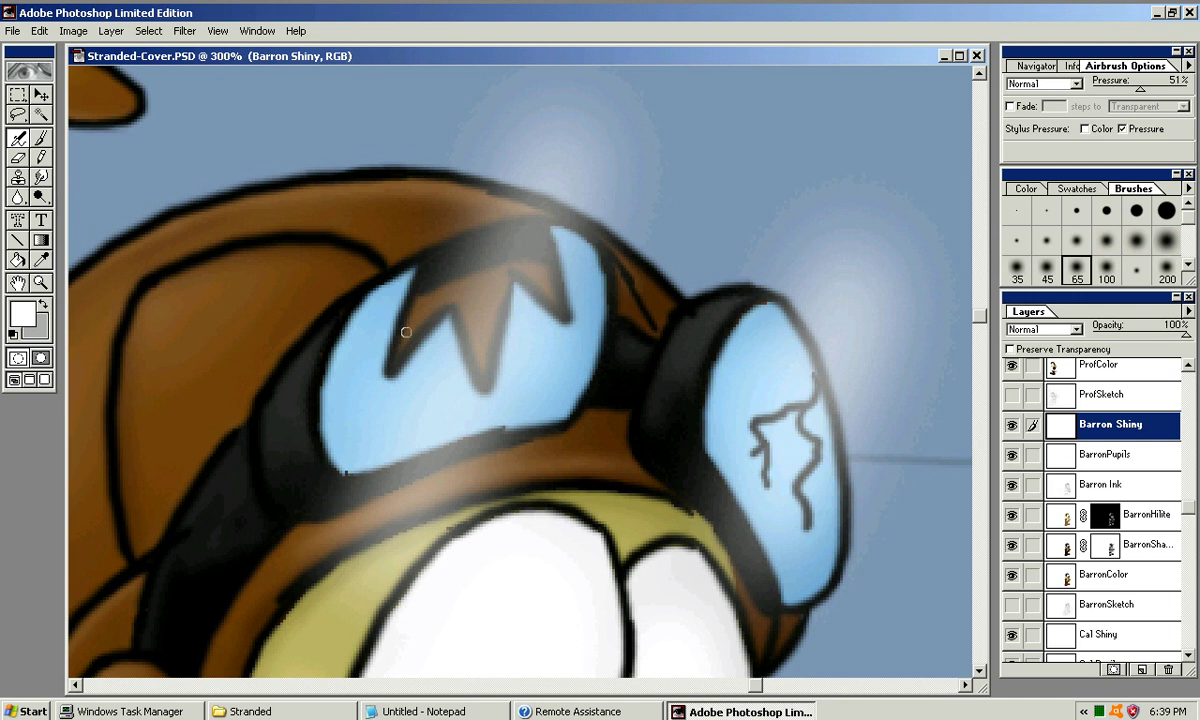
pyautogui.moveTo(416, 335)
pyautogui.mouseDown()
pyautogui.moveTo(425, 300)
pyautogui.moveTo(408, 338)
pyautogui.moveTo(433, 308)
pyautogui.moveTo(400, 350)
pyautogui.moveTo(460, 262)
pyautogui.moveTo(464, 239)
pyautogui.moveTo(441, 235)
pyautogui.moveTo(437, 252)
pyautogui.moveTo(460, 222)
pyautogui.moveTo(442, 258)
pyautogui.moveTo(438, 232)
pyautogui.moveTo(430, 277)
pyautogui.moveTo(459, 230)
pyautogui.moveTo(479, 325)
pyautogui.moveTo(450, 277)
pyautogui.moveTo(481, 366)
pyautogui.moveTo(457, 297)
pyautogui.moveTo(480, 356)
pyautogui.moveTo(469, 300)
pyautogui.moveTo(480, 341)
pyautogui.moveTo(491, 308)
pyautogui.mouseUp()
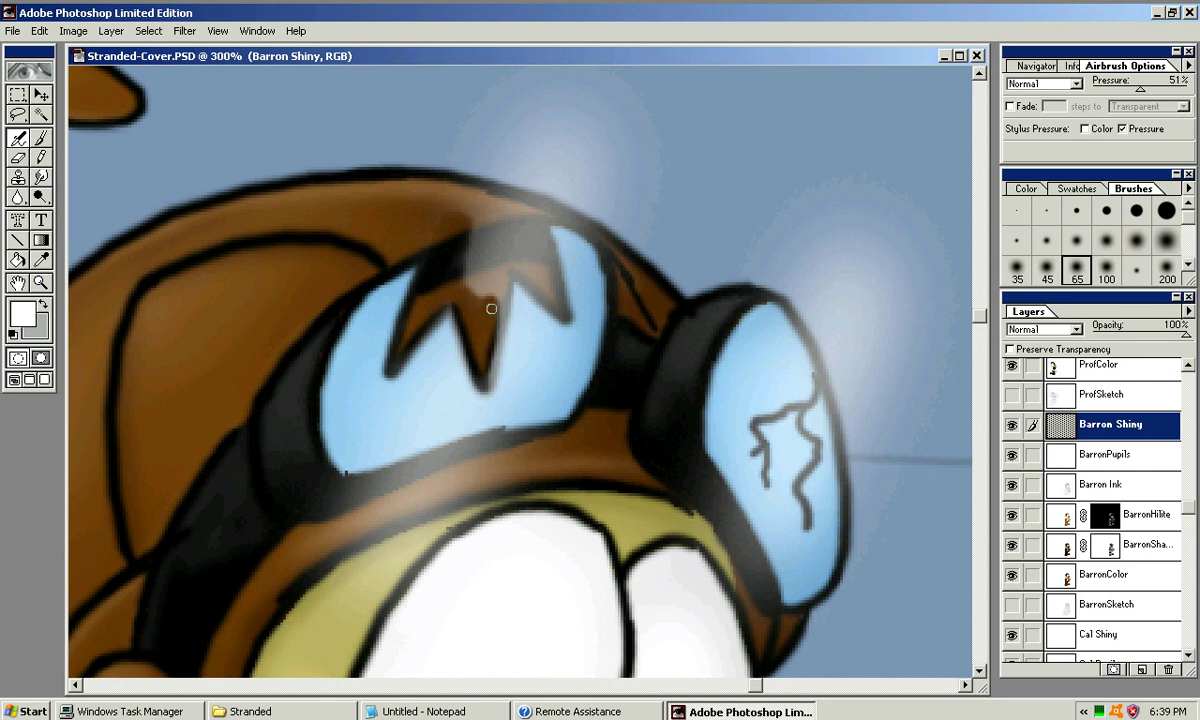
# Lasso and delete the white haze over the middle and far-left points of the jagged hole
pyautogui.press('l')
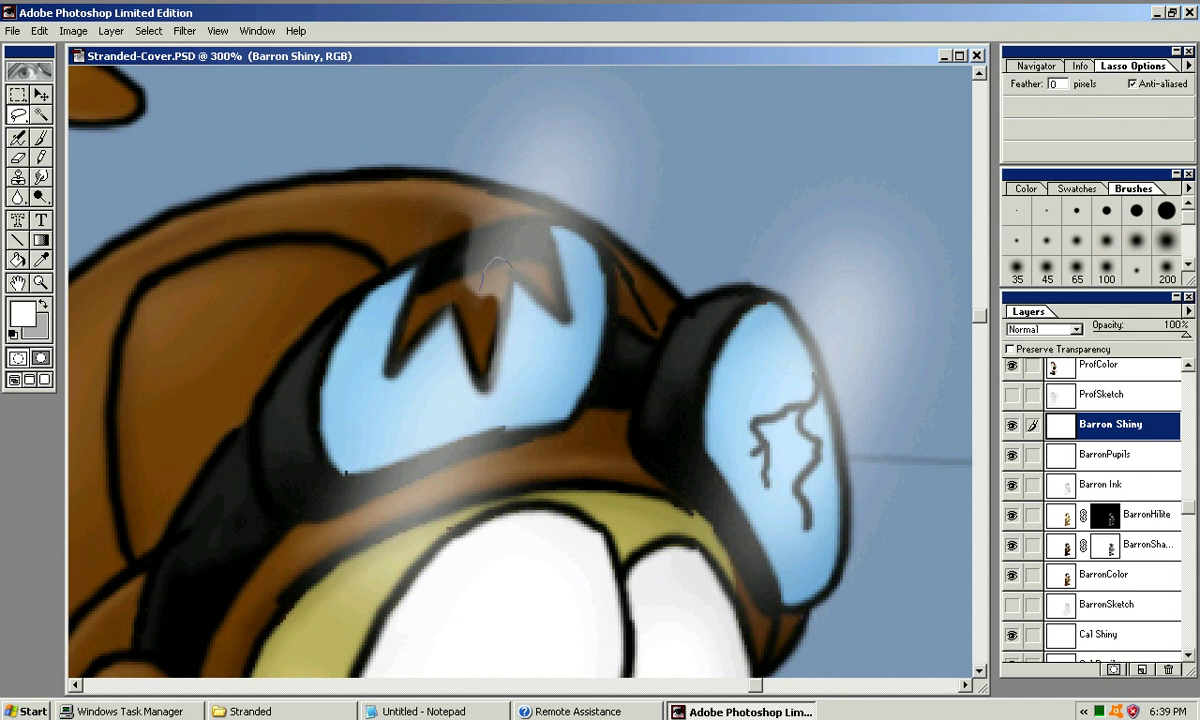
pyautogui.moveTo(512, 268)
pyautogui.mouseDown()
pyautogui.moveTo(487, 384)
pyautogui.moveTo(491, 308)
pyautogui.mouseUp()
pyautogui.press('Delete')
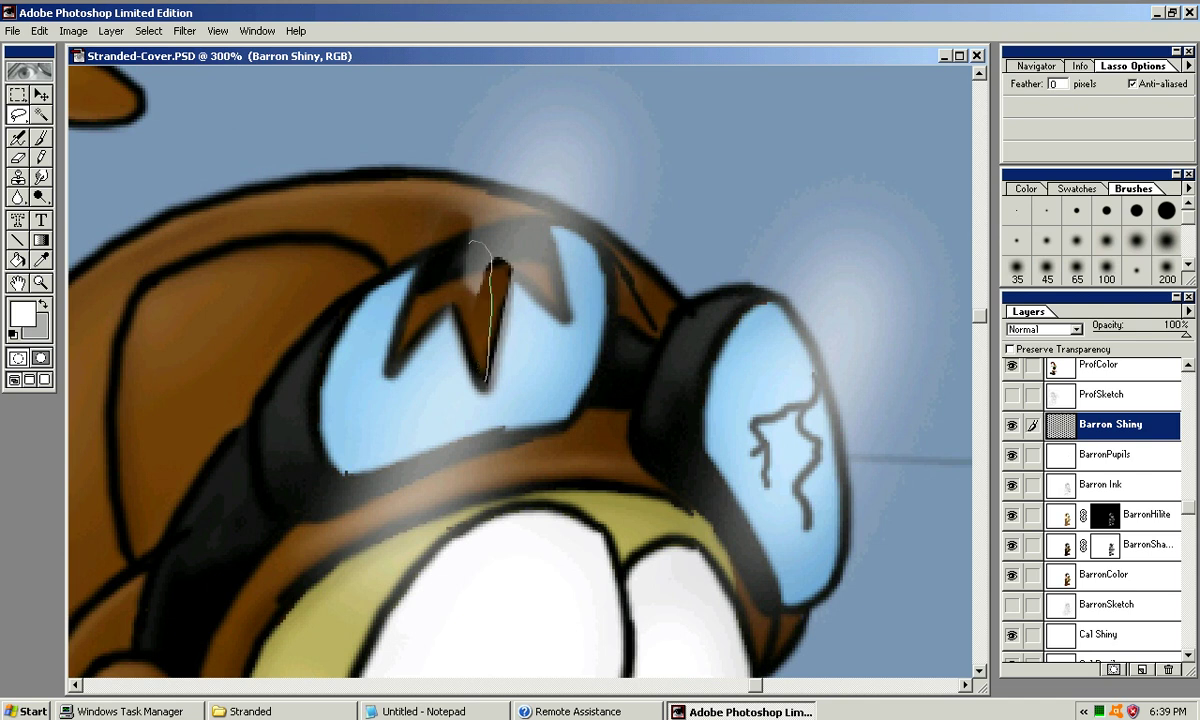
pyautogui.moveTo(450, 258)
pyautogui.mouseDown()
pyautogui.moveTo(455, 293)
pyautogui.moveTo(392, 368)
pyautogui.mouseUp()
pyautogui.press('Delete')
pyautogui.hotkey('ctrl', 'd')
pyautogui.press('Delete')
pyautogui.hotkey('ctrl', 'd')
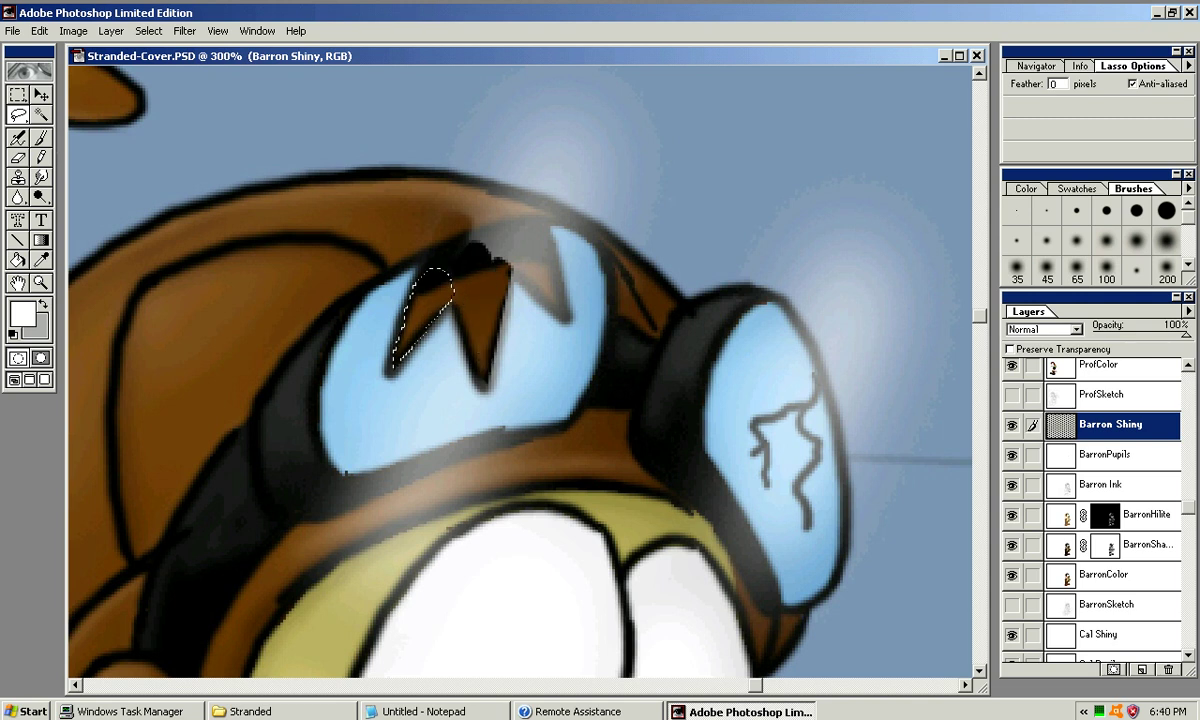
# Lasso and delete the white haze spilling onto the helmet and sky above the holed lens
pyautogui.moveTo(380, 266)
pyautogui.mouseDown()
pyautogui.moveTo(323, 155)
pyautogui.moveTo(412, 105)
pyautogui.moveTo(553, 90)
pyautogui.moveTo(725, 133)
pyautogui.moveTo(622, 212)
pyautogui.mouseUp()
pyautogui.moveTo(428, 262)
pyautogui.mouseDown()
pyautogui.moveTo(562, 221)
pyautogui.moveTo(549, 365)
pyautogui.mouseUp()
pyautogui.press('Delete')
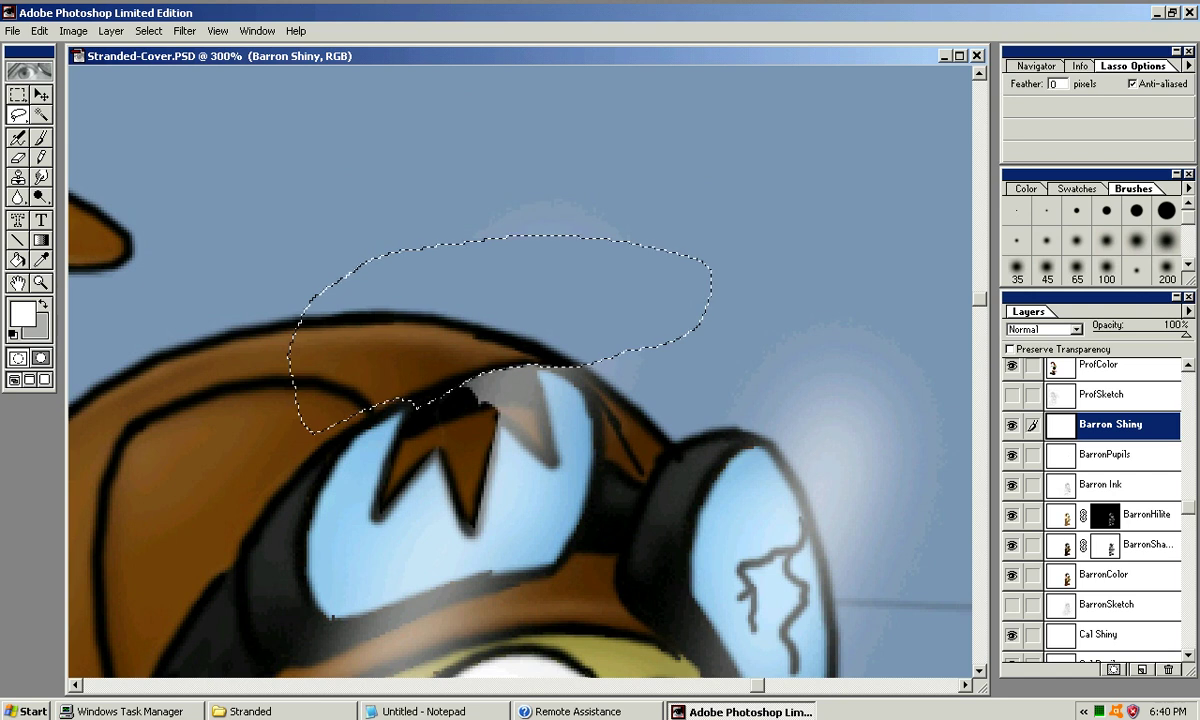
pyautogui.moveTo(712, 192)
pyautogui.mouseDown()
pyautogui.moveTo(590, 108)
pyautogui.moveTo(281, 278)
pyautogui.moveTo(680, 279)
pyautogui.moveTo(712, 195)
pyautogui.mouseUp()
pyautogui.press('Delete')
pyautogui.hotkey('ctrl', 'd')
pyautogui.scroll(-4, 520, 370)
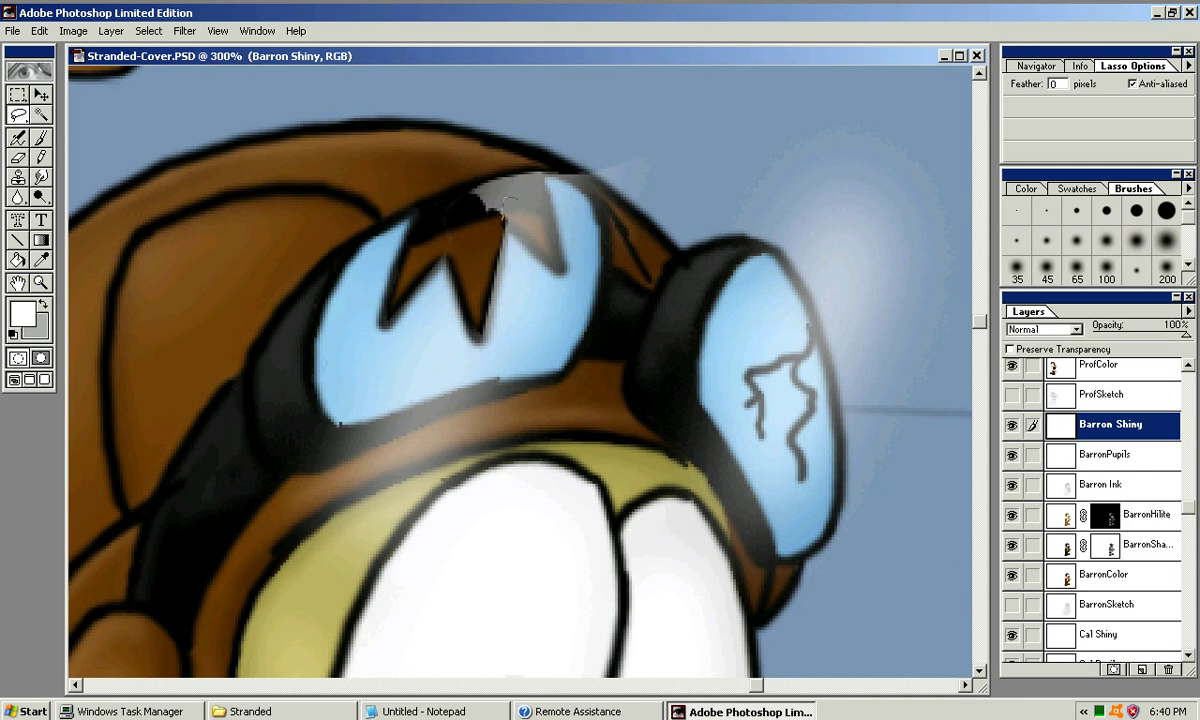
# Clear the white haze from the right-hand point of the jagged hole using lasso selections
pyautogui.moveTo(557, 268); pyautogui.dragTo(478, 188)
pyautogui.press('Delete')
pyautogui.hotkey('ctrl', 'd')
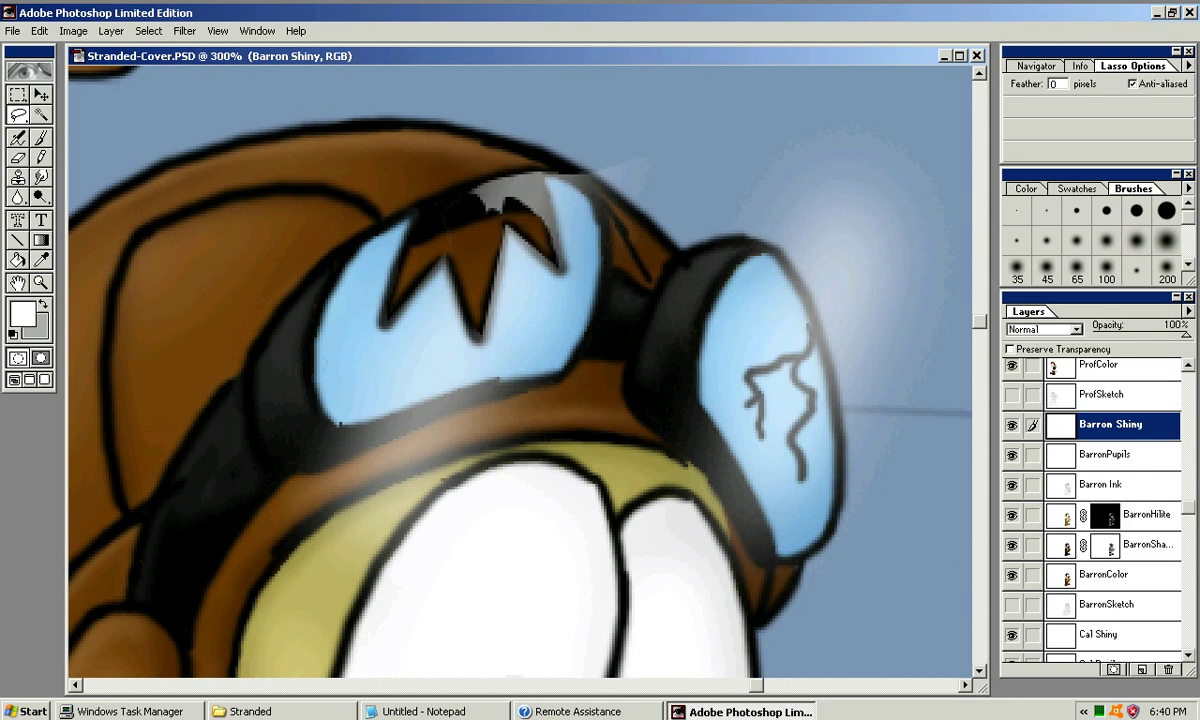
pyautogui.moveTo(508, 205); pyautogui.dragTo(486, 190)
pyautogui.press('Delete')
pyautogui.hotkey('ctrl', 'd')
# Delete the remaining haze on the black rim above the jagged hole and the wedge extending past it over the helmet
pyautogui.moveTo(484, 134)
pyautogui.mouseDown()
pyautogui.moveTo(440, 205)
pyautogui.moveTo(484, 168)
pyautogui.moveTo(428, 228)
pyautogui.mouseUp()
pyautogui.press('Delete')
pyautogui.hotkey('ctrl', 'd')
pyautogui.press('Delete')
pyautogui.hotkey('ctrl', 'd')
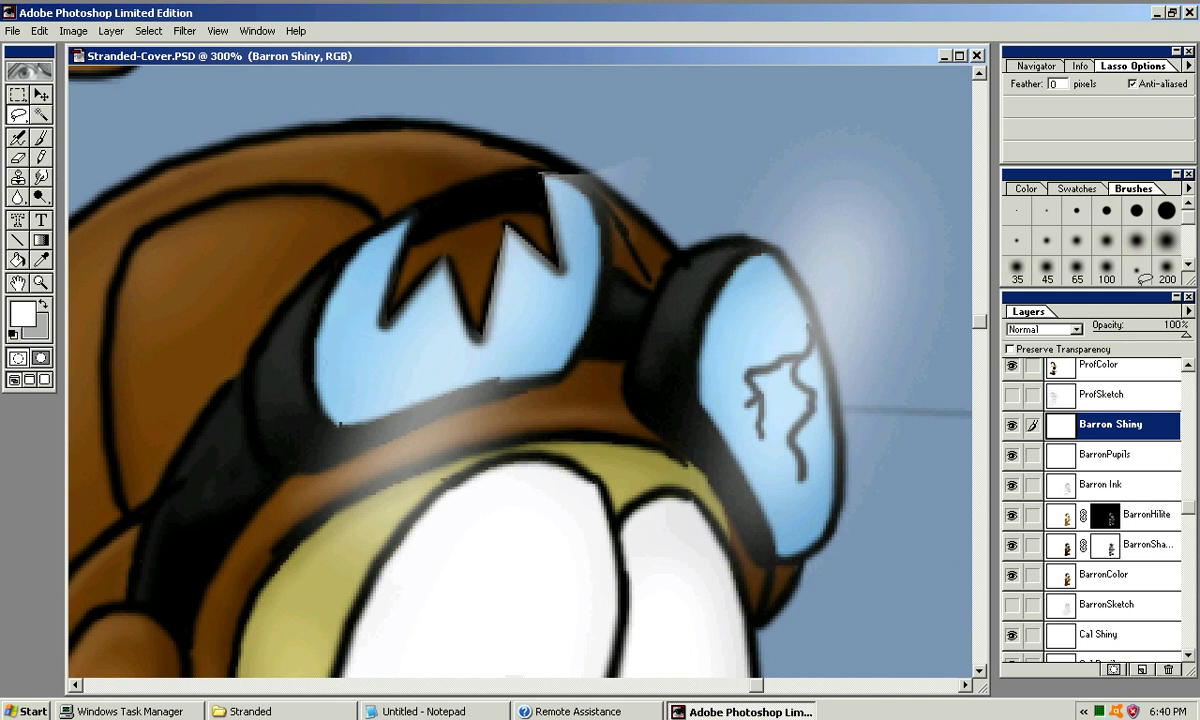
pyautogui.moveTo(726, 155); pyautogui.dragTo(555, 195)
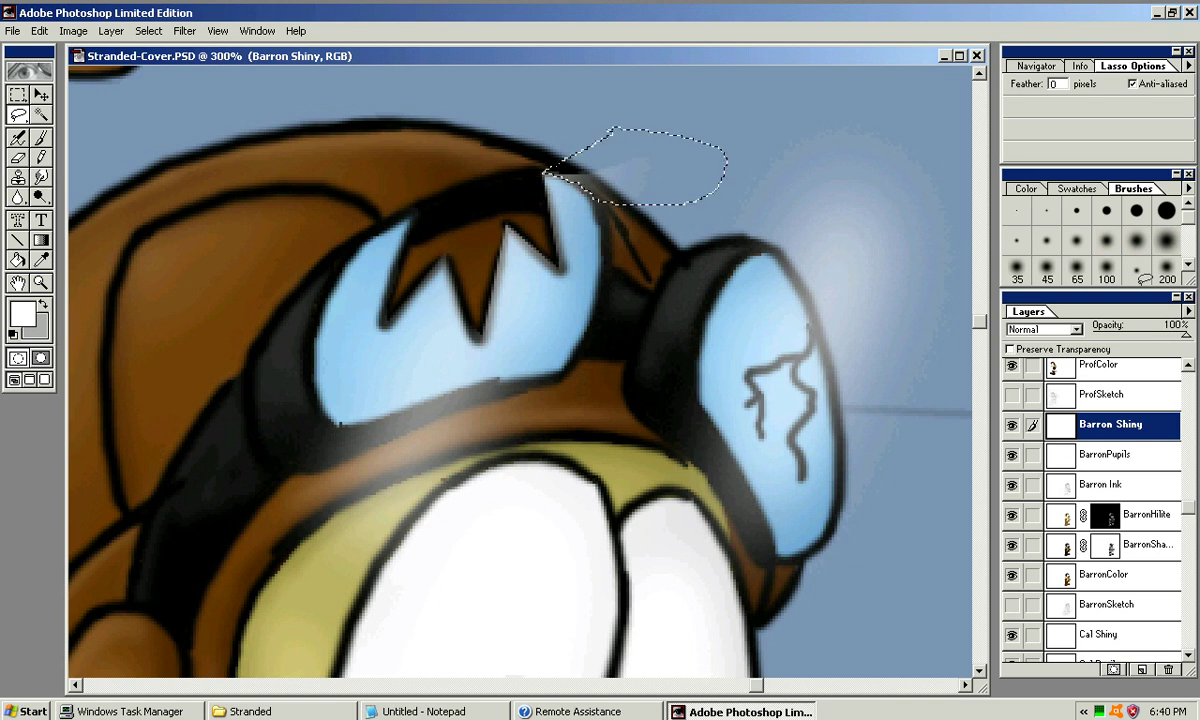
pyautogui.press('Delete')
pyautogui.hotkey('ctrl', 'd')
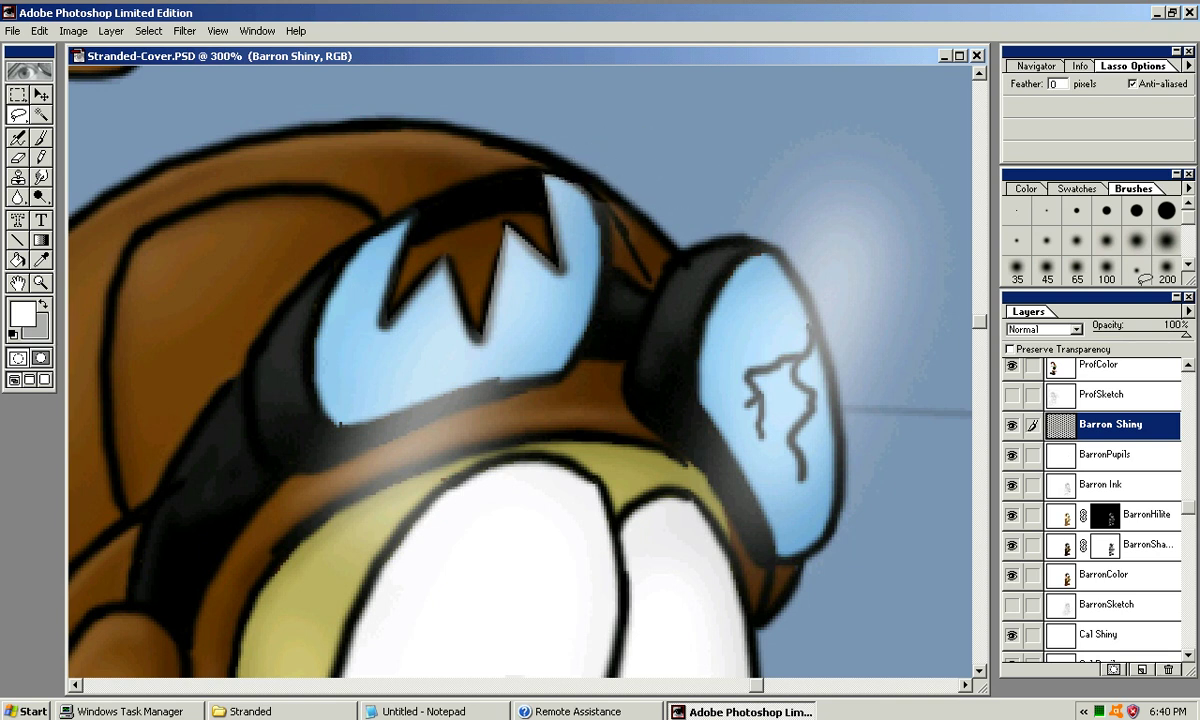
# Lasso and delete the upper part of the white glow in the sky beside the cracked lens
pyautogui.moveTo(860, 400); pyautogui.dragTo(565, 390)
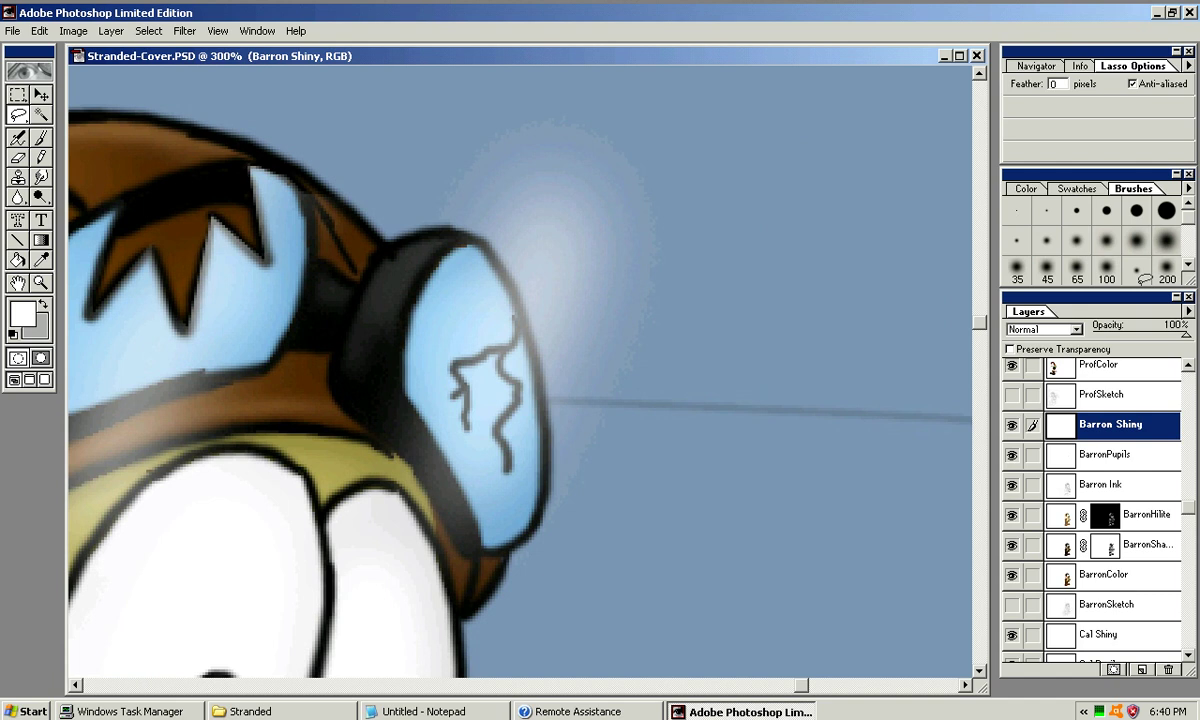
pyautogui.moveTo(518, 127)
pyautogui.mouseDown()
pyautogui.moveTo(641, 205)
pyautogui.moveTo(527, 300)
pyautogui.moveTo(479, 238)
pyautogui.mouseUp()
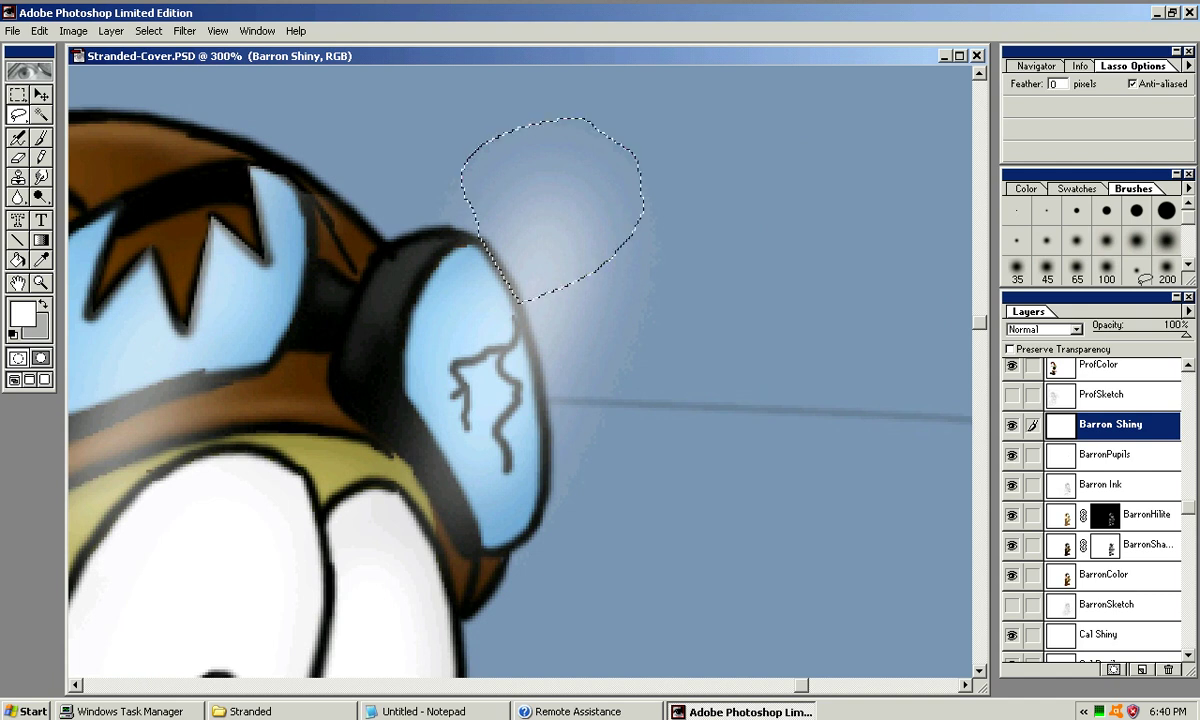
pyautogui.press('Delete')
pyautogui.click(479, 238)
pyautogui.press('Return')
pyautogui.hotkey('alt', 'BackSpace')
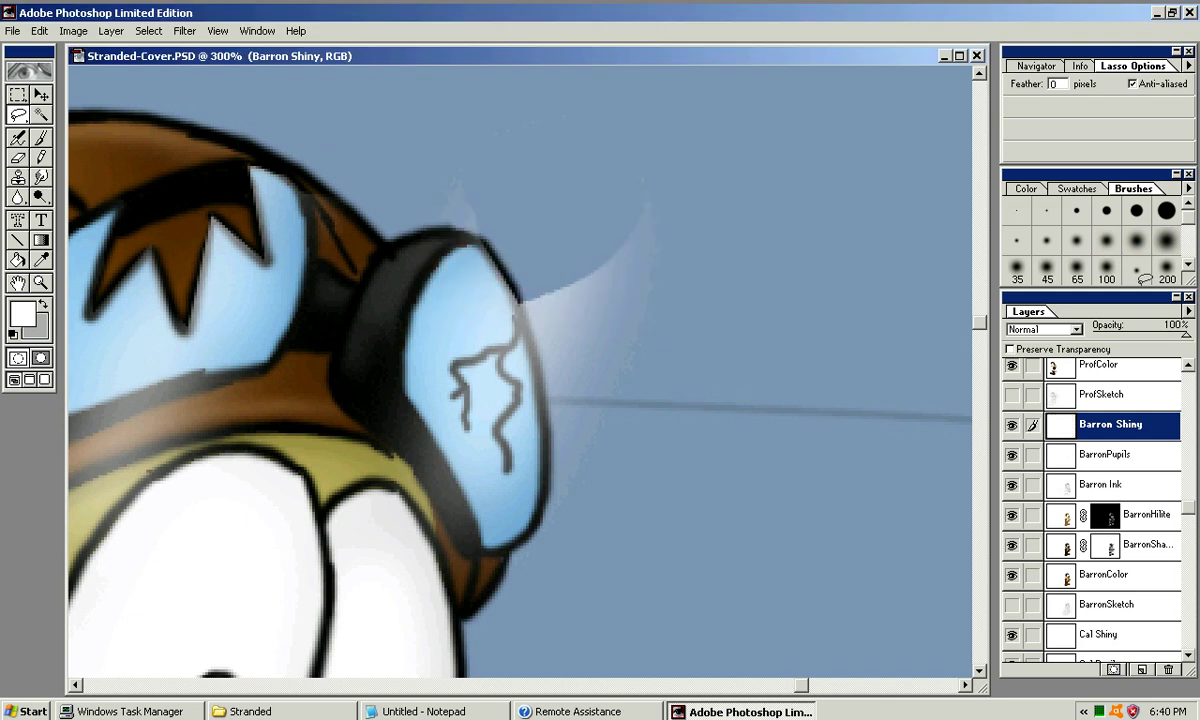
# Remove the rest of the white glow from the sky along the outer edge of the cracked lens
pyautogui.moveTo(520, 298)
pyautogui.mouseDown()
pyautogui.moveTo(596, 212)
pyautogui.moveTo(769, 247)
pyautogui.mouseUp()
pyautogui.moveTo(547, 401); pyautogui.dragTo(488, 240)
pyautogui.press('Delete')
pyautogui.hotkey('ctrl', 'd')
pyautogui.moveTo(545, 396)
pyautogui.mouseDown()
pyautogui.moveTo(696, 352)
pyautogui.moveTo(593, 540)
pyautogui.moveTo(545, 394)
pyautogui.moveTo(663, 572)
pyautogui.mouseUp()
pyautogui.press('Delete')
pyautogui.hotkey('ctrl', 'd')
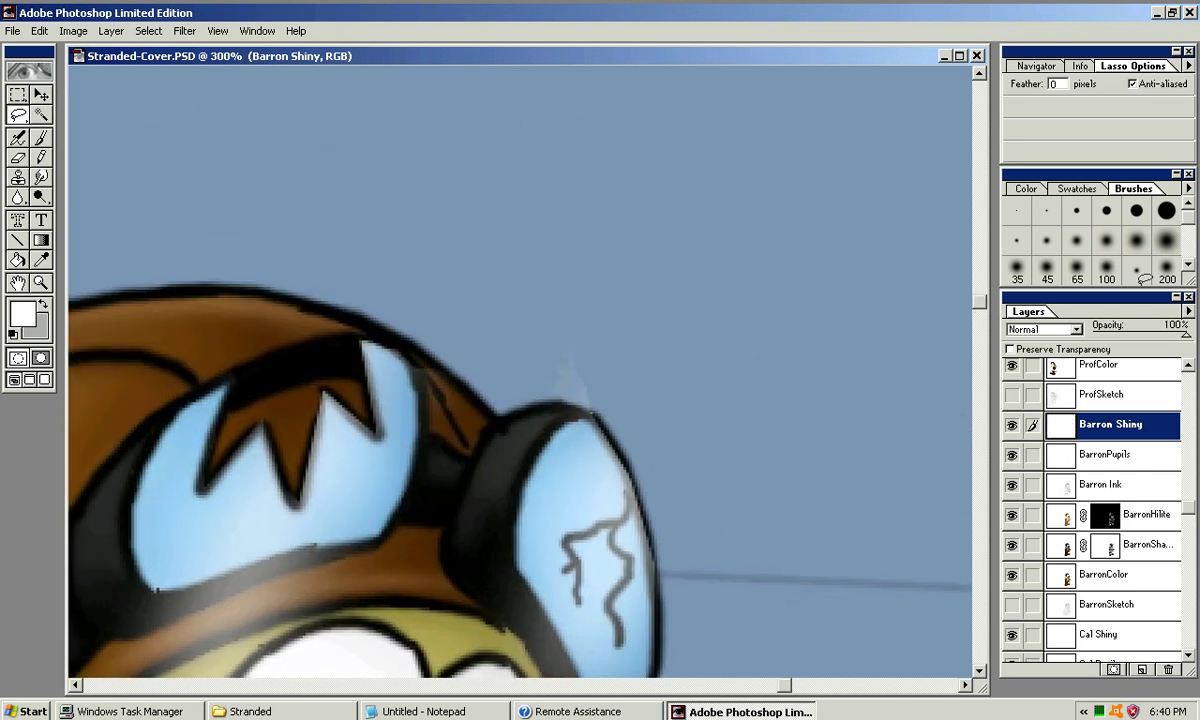
# Delete the leftover haze above the cracked goggle's frame and along the helmet edge between the two lenses
pyautogui.moveTo(491, 287)
pyautogui.mouseDown()
pyautogui.moveTo(836, 281)
pyautogui.moveTo(712, 392)
pyautogui.moveTo(590, 410)
pyautogui.moveTo(640, 356)
pyautogui.mouseUp()
pyautogui.press('Delete')
pyautogui.hotkey('ctrl', 'd')
pyautogui.moveTo(608, 425); pyautogui.dragTo(648, 385)
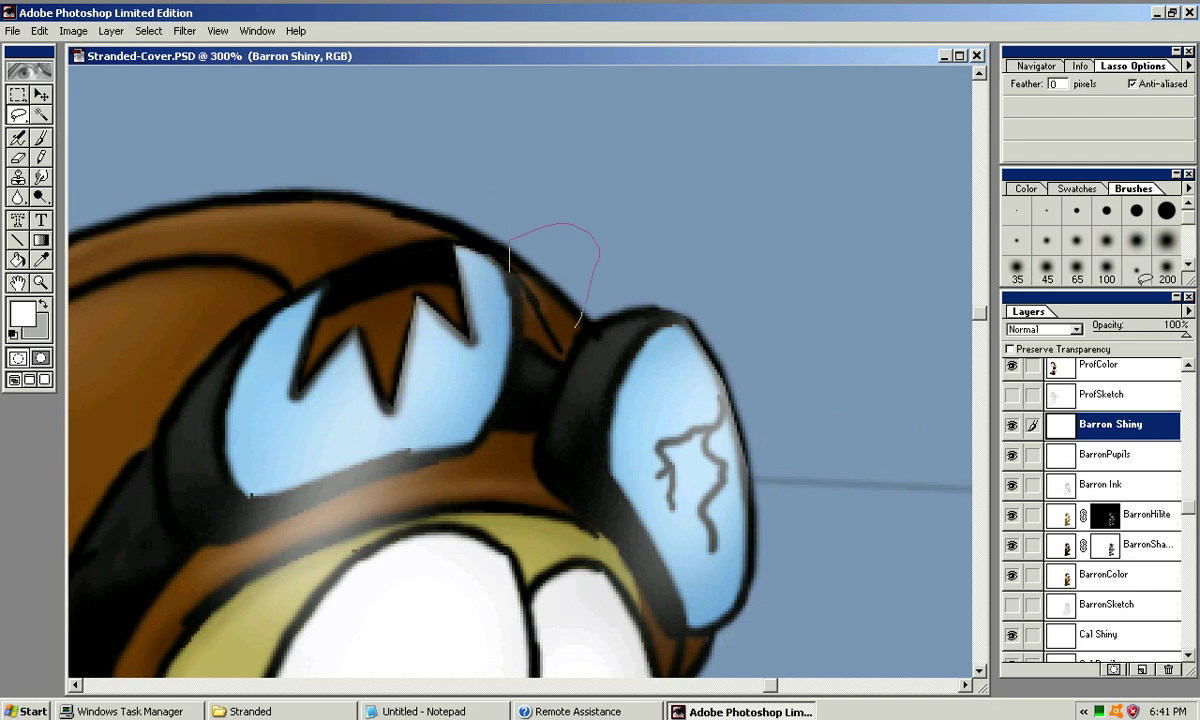
pyautogui.moveTo(525, 365); pyautogui.dragTo(523, 363)
pyautogui.press('Delete')
pyautogui.hotkey('ctrl', 'd')
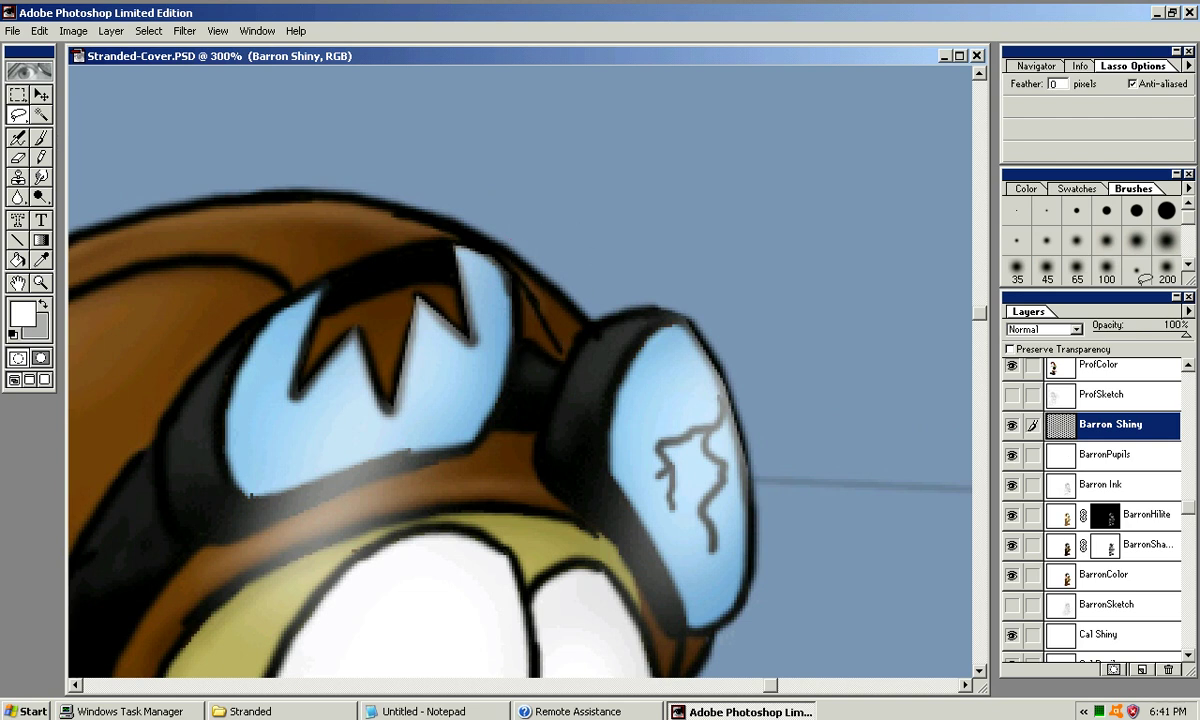
# Lasso and delete the white haze below the holed lens, from its lower rim down over the helmet and face
pyautogui.moveTo(530, 420); pyautogui.dragTo(618, 275)
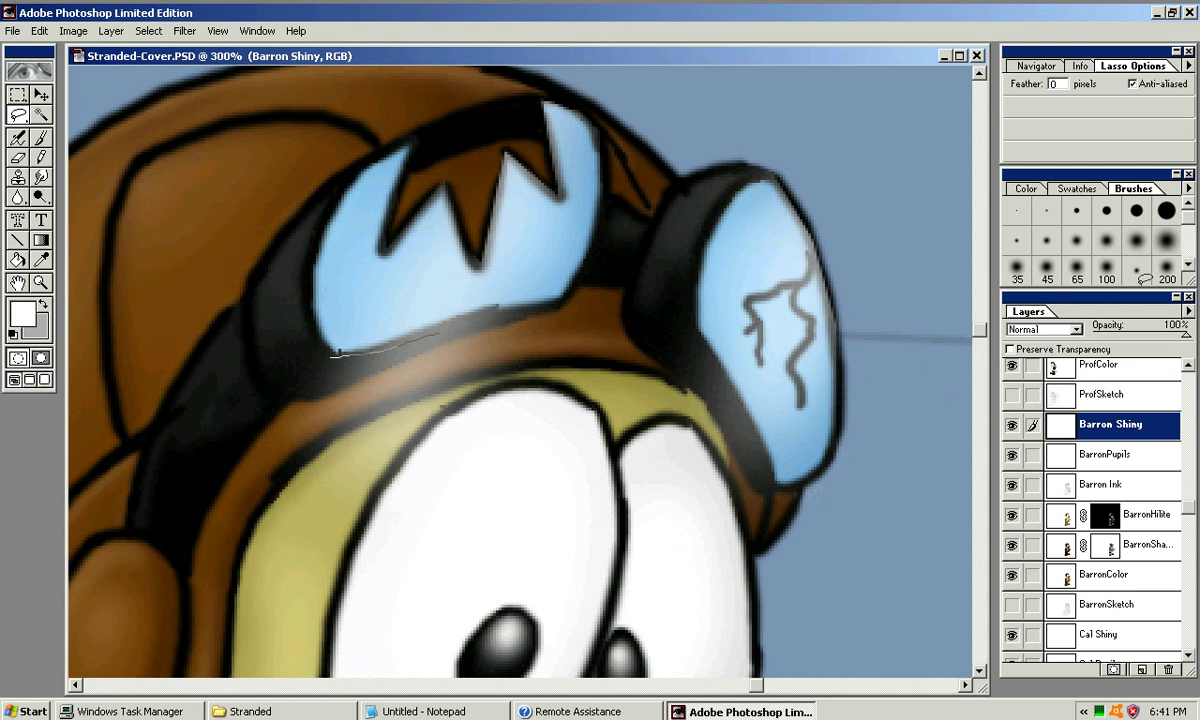
pyautogui.moveTo(507, 413)
pyautogui.mouseDown()
pyautogui.moveTo(407, 516)
pyautogui.moveTo(285, 527)
pyautogui.moveTo(275, 375)
pyautogui.mouseUp()
pyautogui.press('Delete')
pyautogui.hotkey('ctrl', 'd')
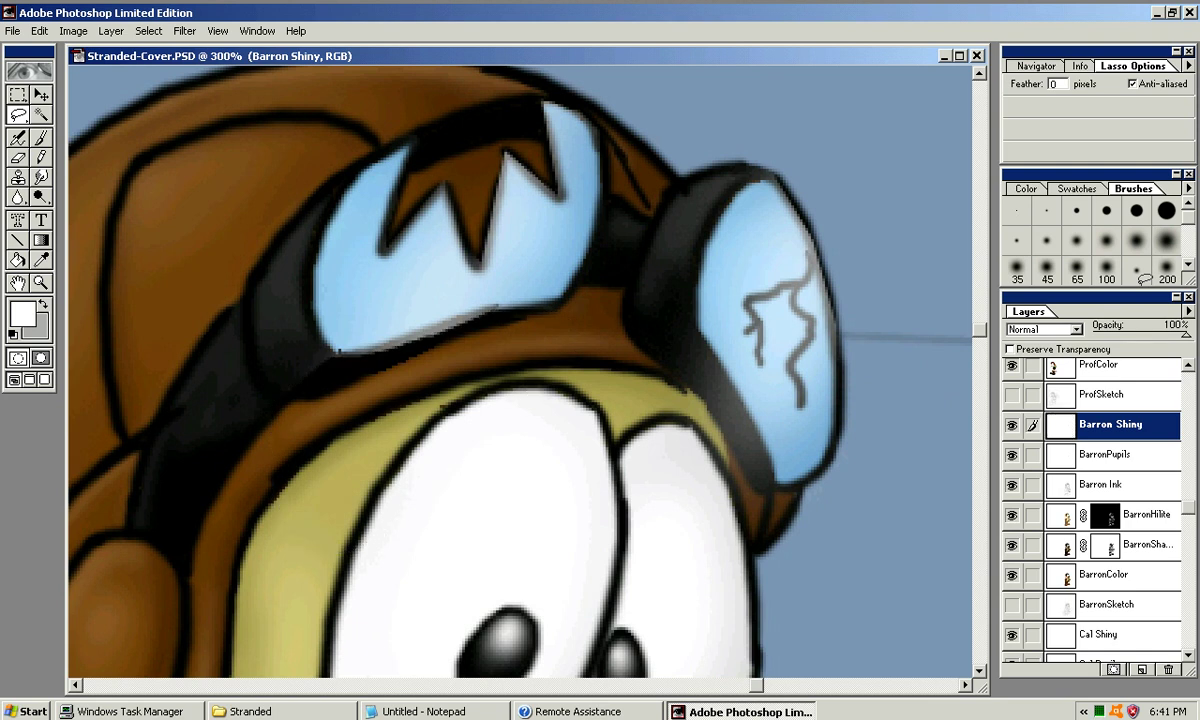
pyautogui.moveTo(333, 351)
pyautogui.mouseDown()
pyautogui.moveTo(307, 331)
pyautogui.moveTo(219, 319)
pyautogui.moveTo(250, 450)
pyautogui.mouseUp()
pyautogui.press('Delete')
pyautogui.hotkey('ctrl', 'd')
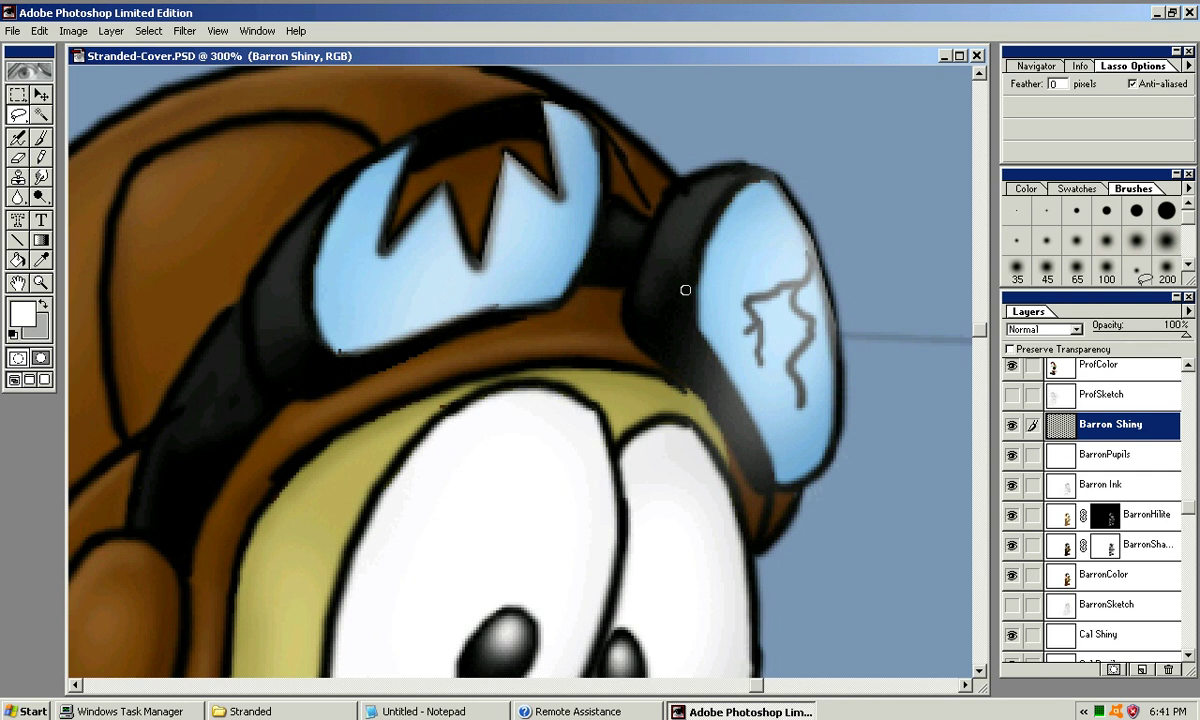
# Clear the white haze from the black frame and face along the lower inner side of the cracked lens
pyautogui.moveTo(632, 442); pyautogui.dragTo(416, 431)
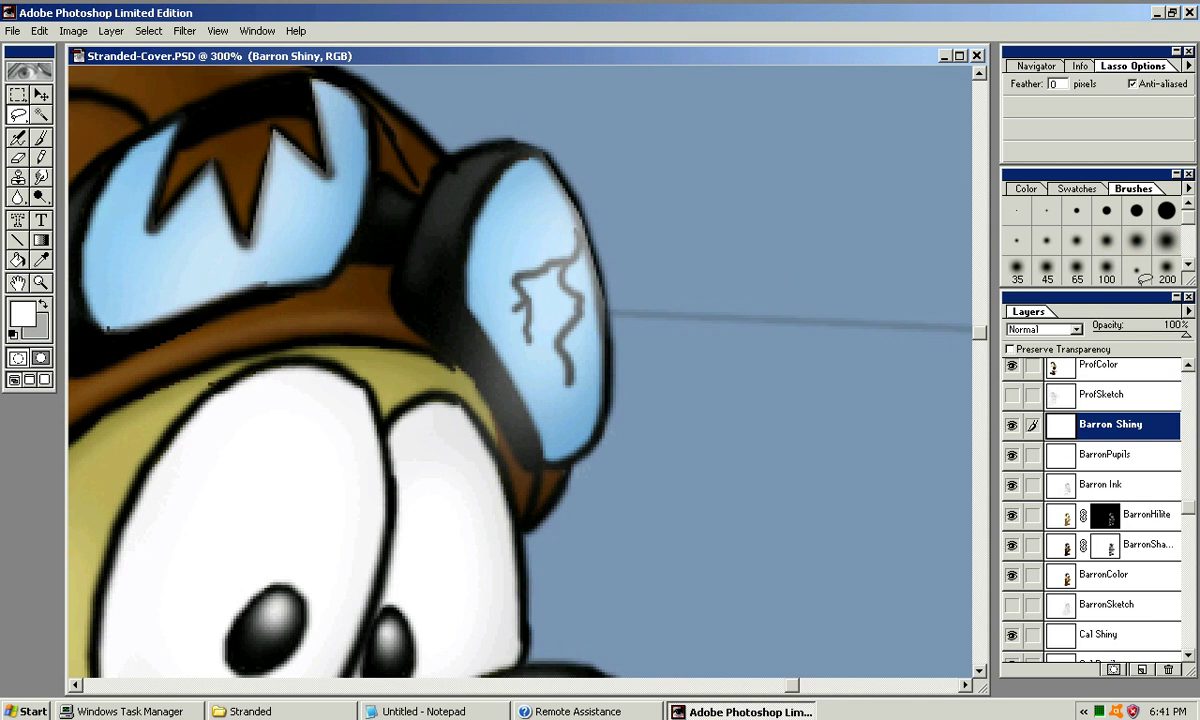
pyautogui.moveTo(409, 350)
pyautogui.mouseDown()
pyautogui.moveTo(398, 415)
pyautogui.moveTo(462, 474)
pyautogui.mouseUp()
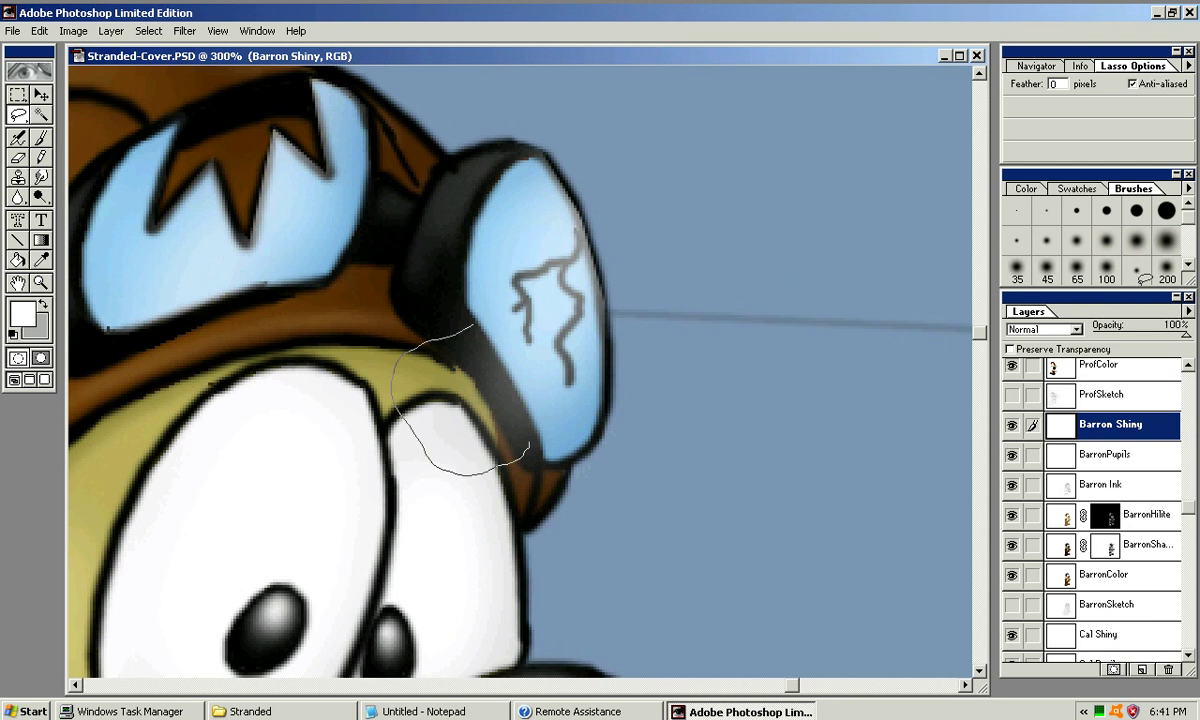
pyautogui.moveTo(527, 424); pyautogui.dragTo(567, 360)
pyautogui.press('Delete')
pyautogui.hotkey('ctrl', 'd')
pyautogui.moveTo(511, 281)
pyautogui.mouseDown()
pyautogui.moveTo(410, 252)
pyautogui.moveTo(508, 290)
pyautogui.moveTo(483, 209)
pyautogui.moveTo(436, 335)
pyautogui.mouseUp()
pyautogui.press('Delete')
pyautogui.hotkey('ctrl', 'd')
pyautogui.press('Delete')
pyautogui.hotkey('ctrl', 'd')
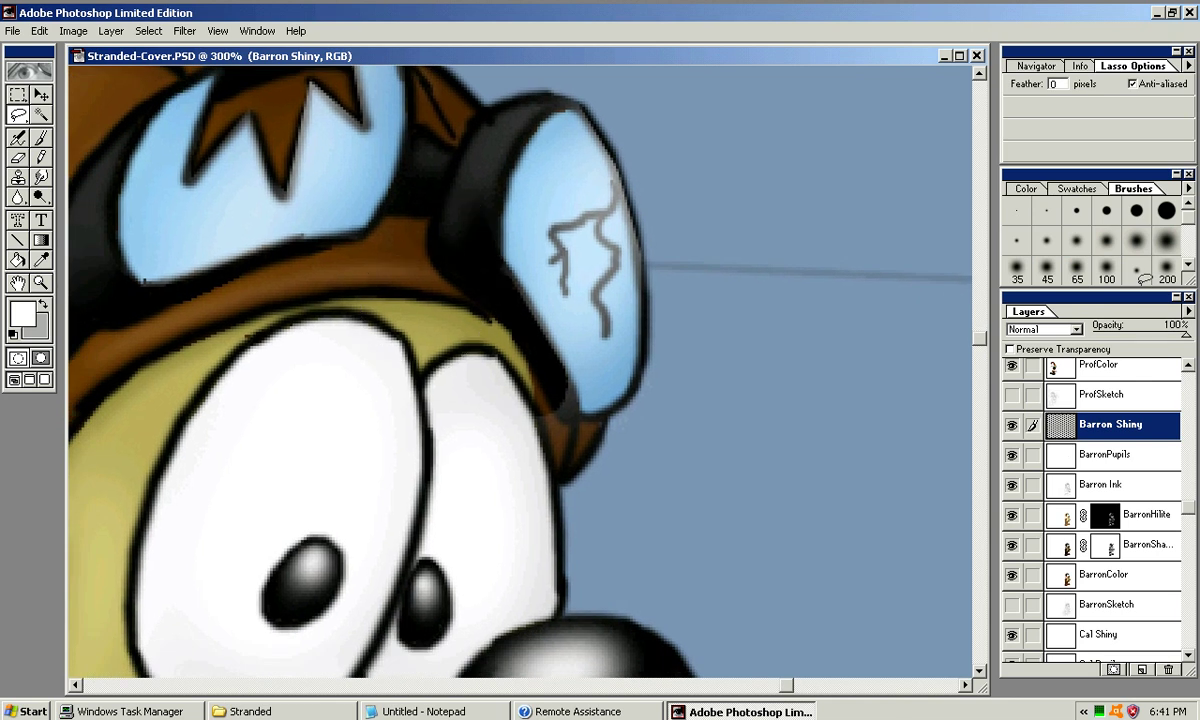
# Delete the last haze on the helmet edge and eye beneath the cracked lens with lasso selections
pyautogui.moveTo(532, 346)
pyautogui.mouseDown()
pyautogui.moveTo(536, 444)
pyautogui.moveTo(436, 400)
pyautogui.mouseUp()
pyautogui.press('Delete')
pyautogui.hotkey('ctrl', 'd')
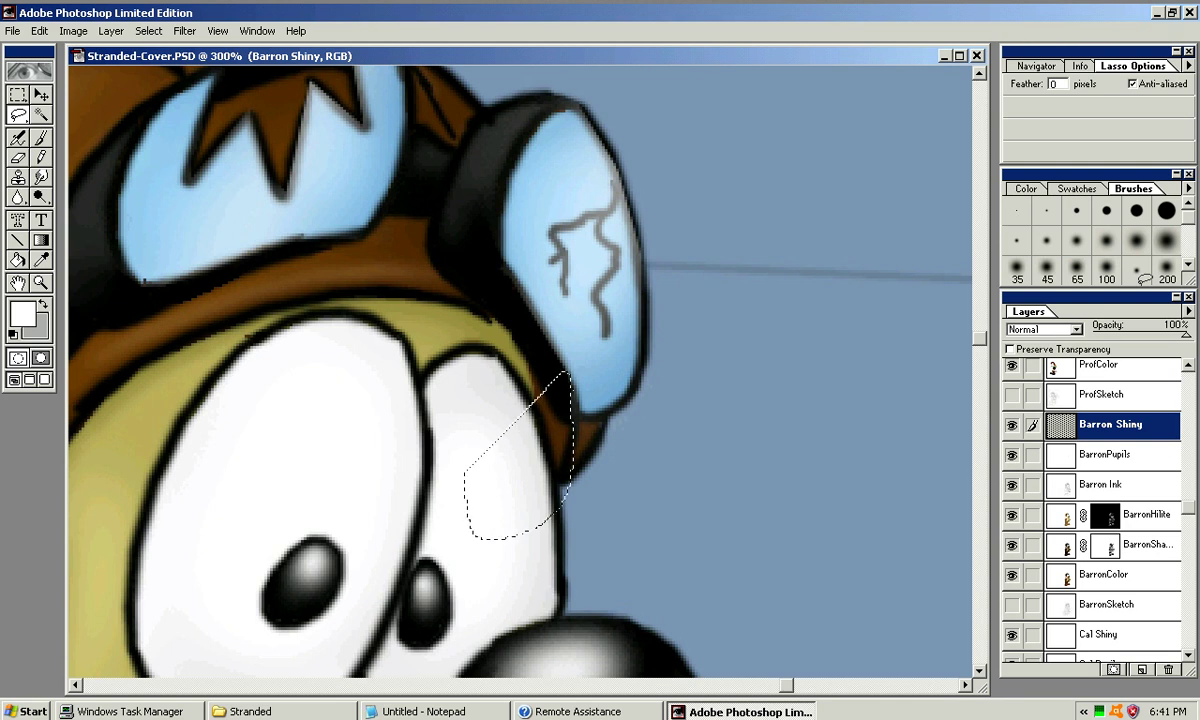
pyautogui.moveTo(577, 415)
pyautogui.mouseDown()
pyautogui.moveTo(566, 502)
pyautogui.moveTo(478, 488)
pyautogui.mouseUp()
pyautogui.press('Delete')
pyautogui.hotkey('ctrl', 'd')
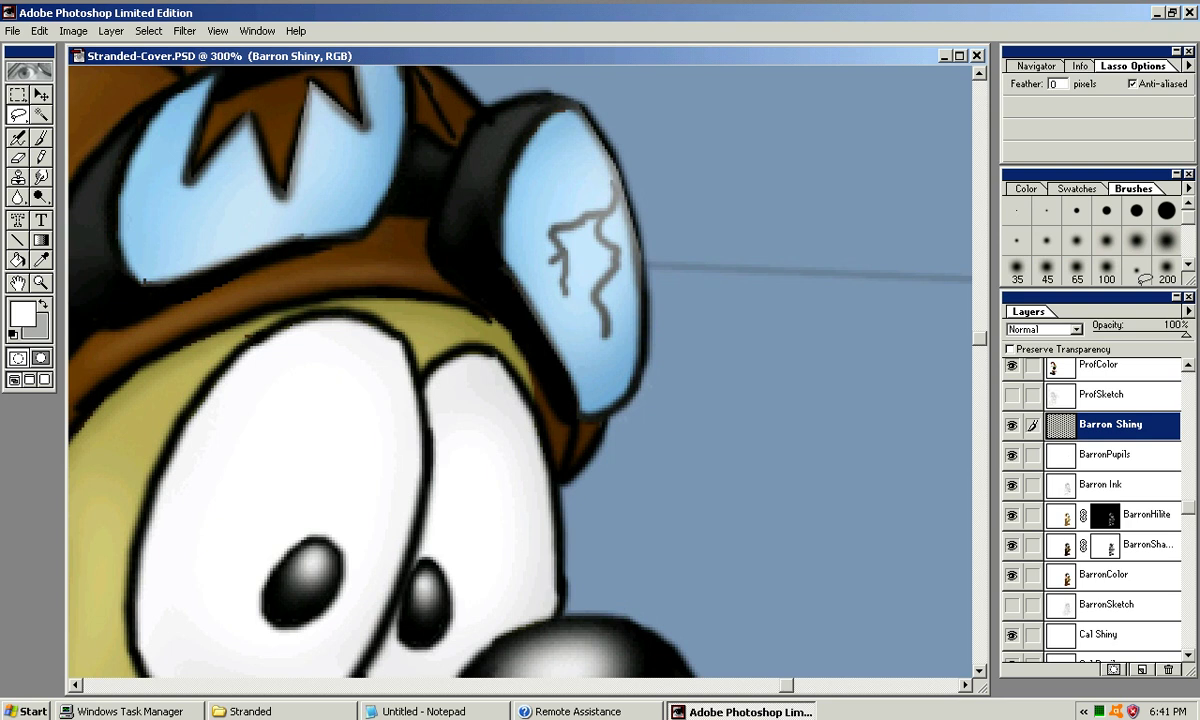
# Erase stray white along the cracked lens's outer rim and the jagged hole's edges, and check the goggles at 100%
pyautogui.moveTo(540, 380); pyautogui.dragTo(620, 501)
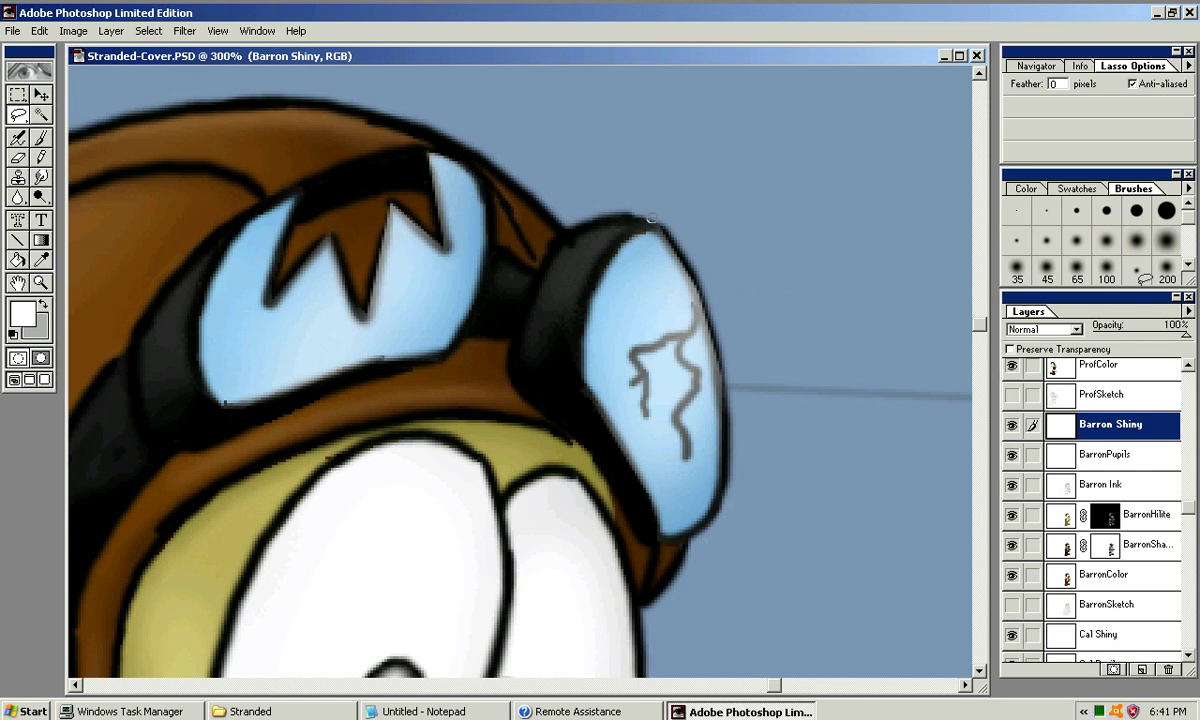
pyautogui.moveTo(620, 380); pyautogui.dragTo(542, 368)
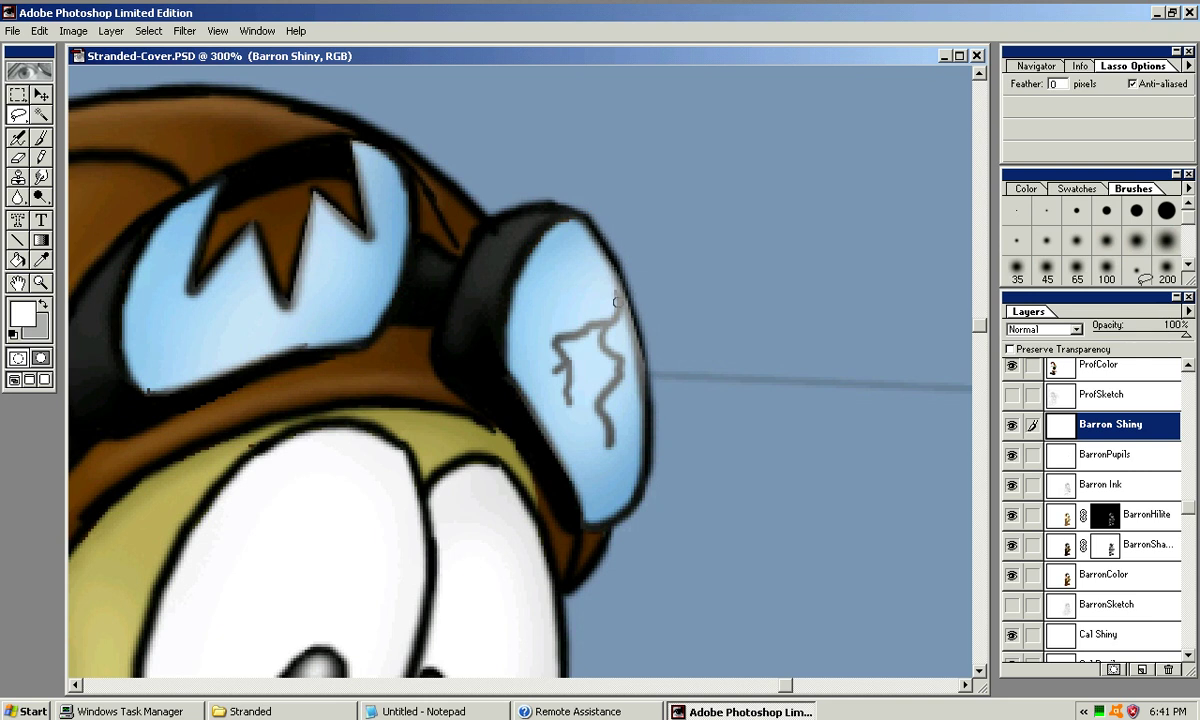
pyautogui.moveTo(616, 256); pyautogui.dragTo(650, 387)
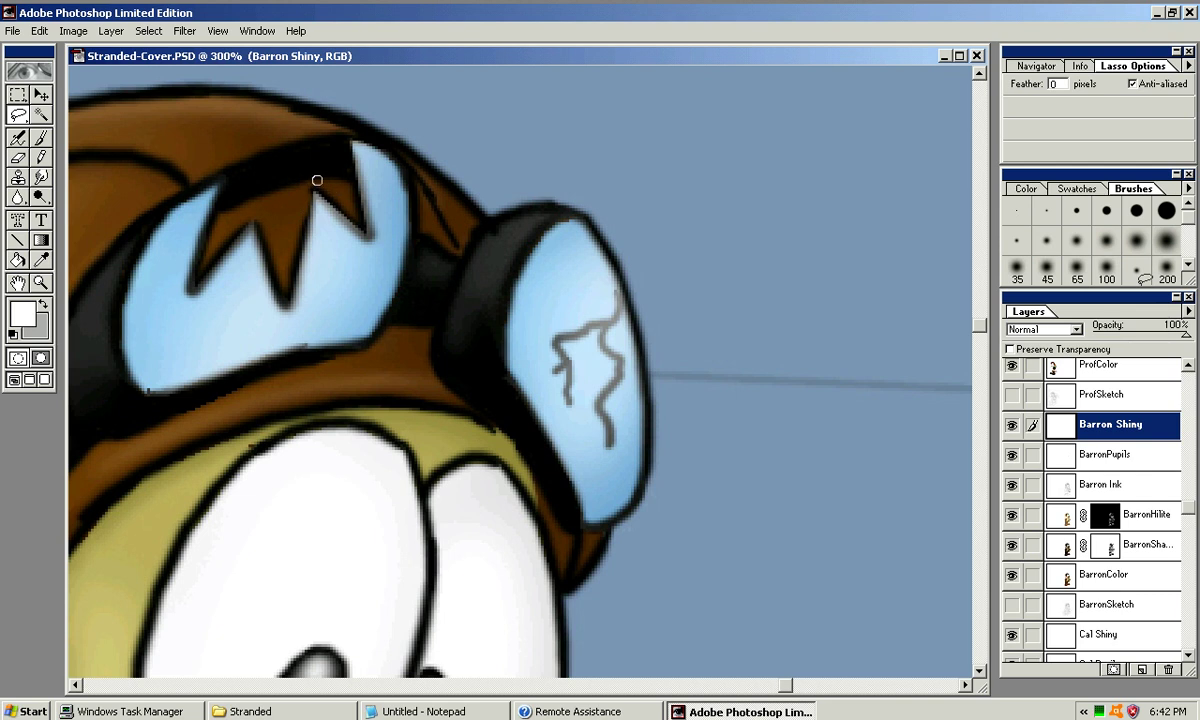
pyautogui.moveTo(357, 227); pyautogui.dragTo(353, 211)
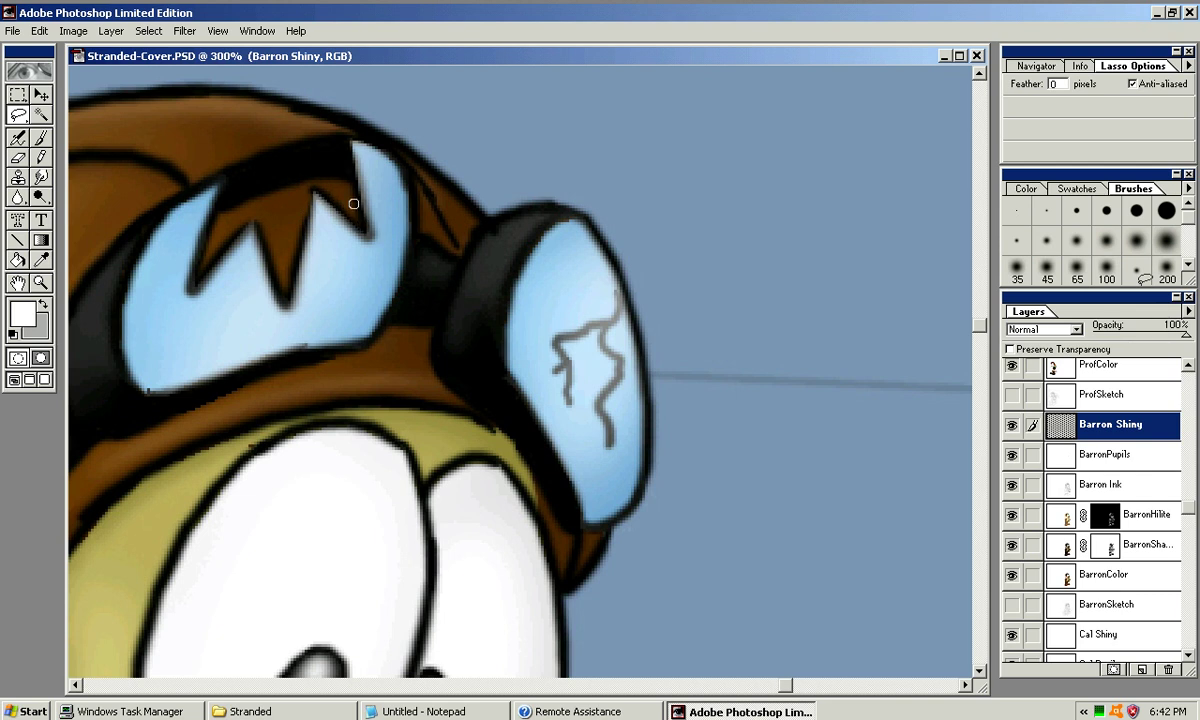
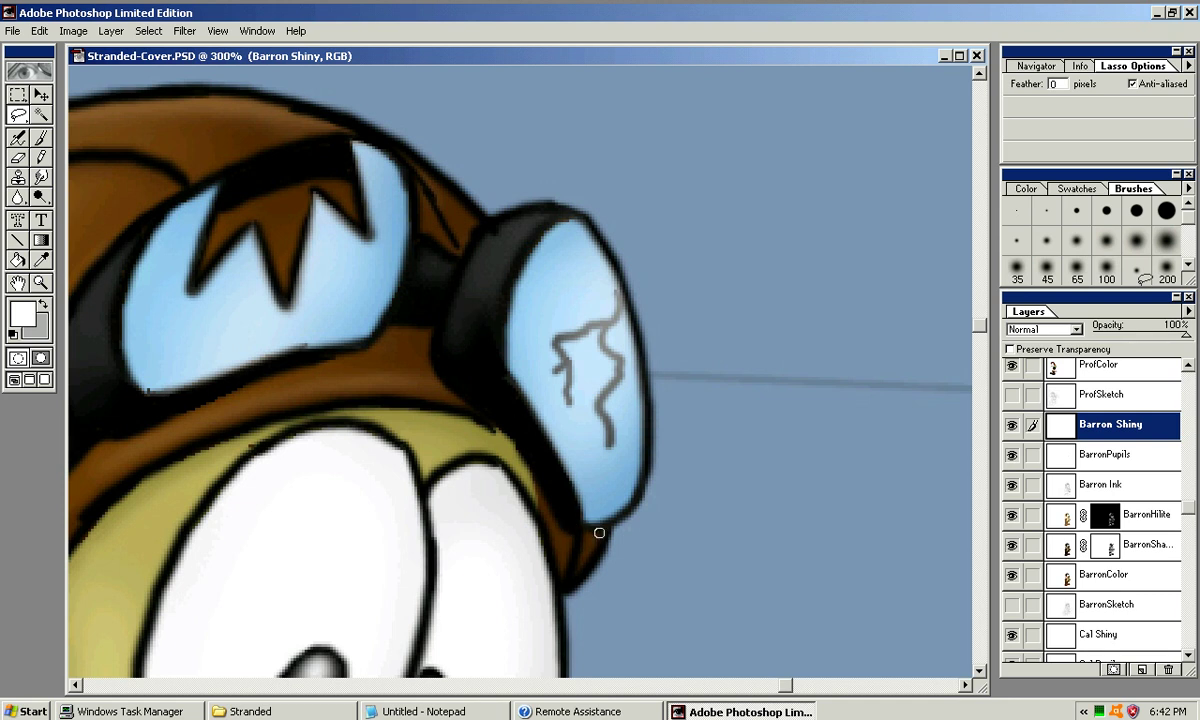
pyautogui.moveTo(614, 530); pyautogui.dragTo(620, 527)
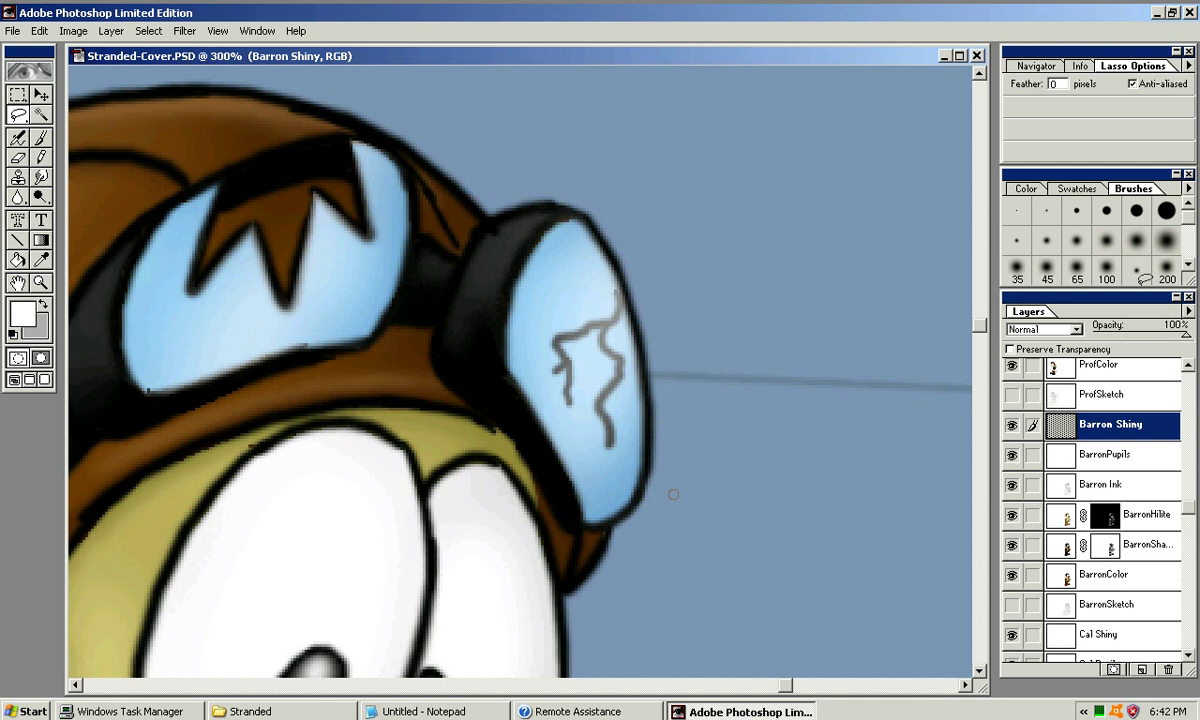
pyautogui.hotkey('ctrl', 'alt', '0')
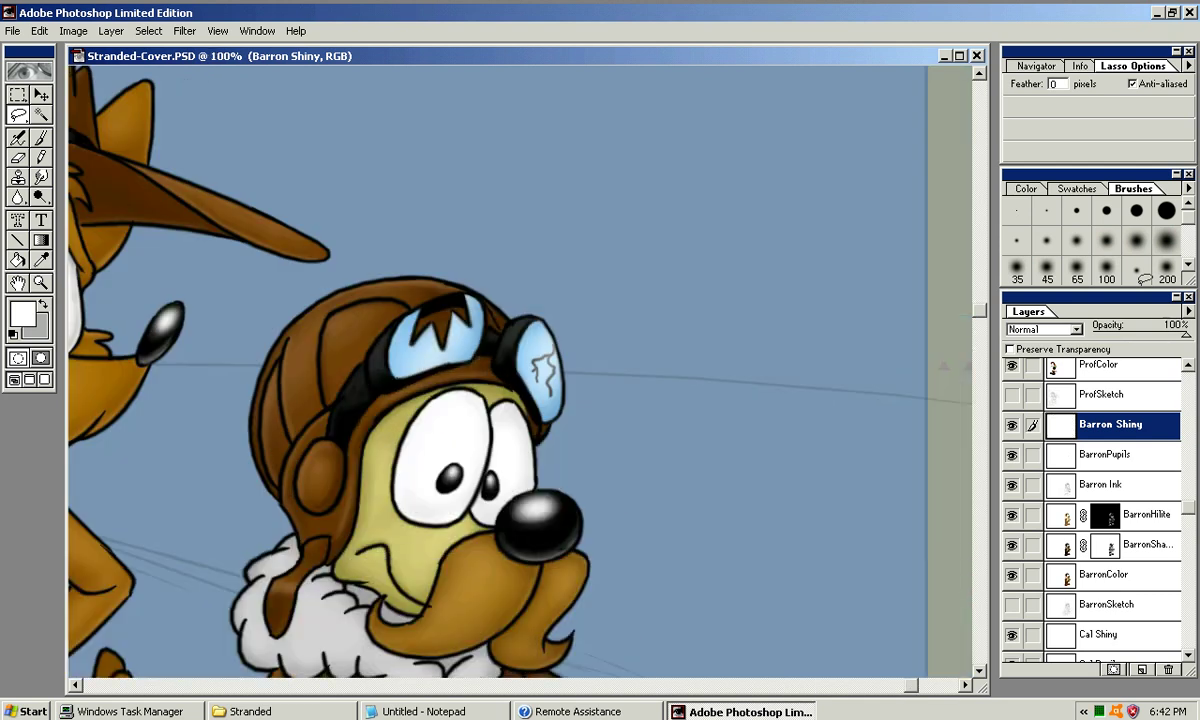
pyautogui.moveTo(520, 370); pyautogui.dragTo(613, 370)
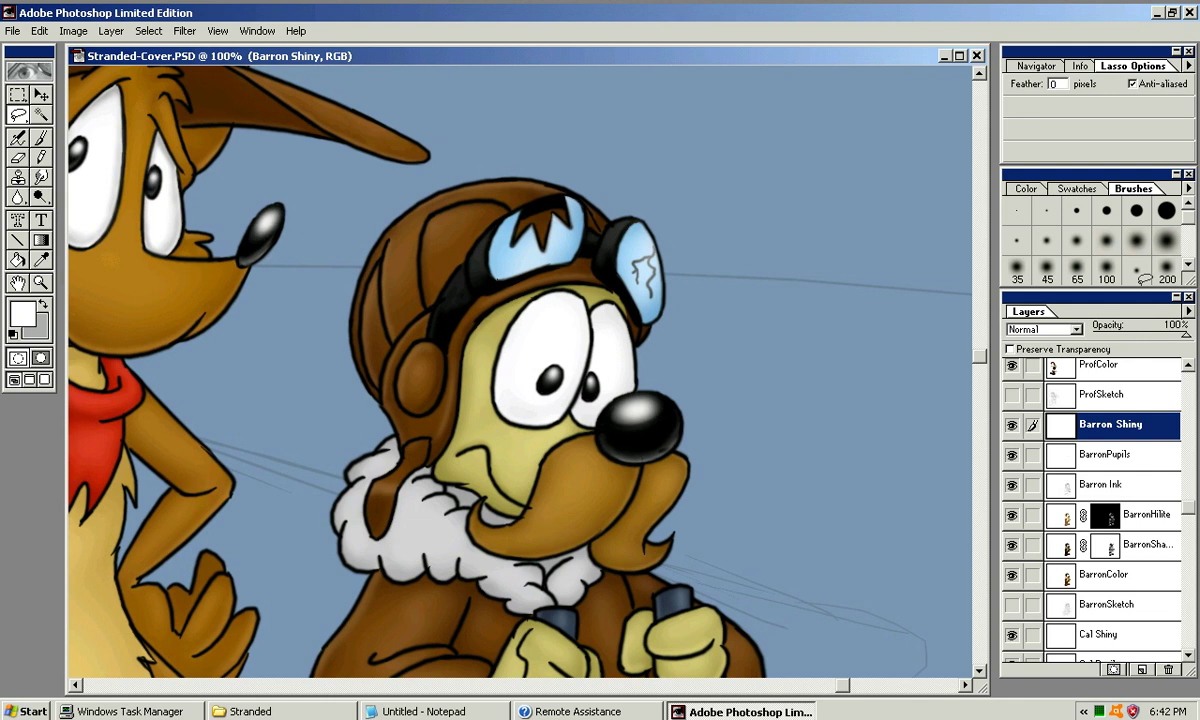
# Try to airbrush a white highlight along the last tooth of the jagged hole with small soft brushes
pyautogui.hotkey('ctrl', '+')
pyautogui.hotkey('ctrl', '+')
pyautogui.moveTo(600, 310)
pyautogui.mouseDown()
pyautogui.moveTo(530, 404)
pyautogui.moveTo(494, 514)
pyautogui.moveTo(479, 620)
pyautogui.mouseUp()
pyautogui.click(18, 138)
pyautogui.press('[')
pyautogui.press('[')
pyautogui.press('[')
pyautogui.press('[')
pyautogui.press('[')
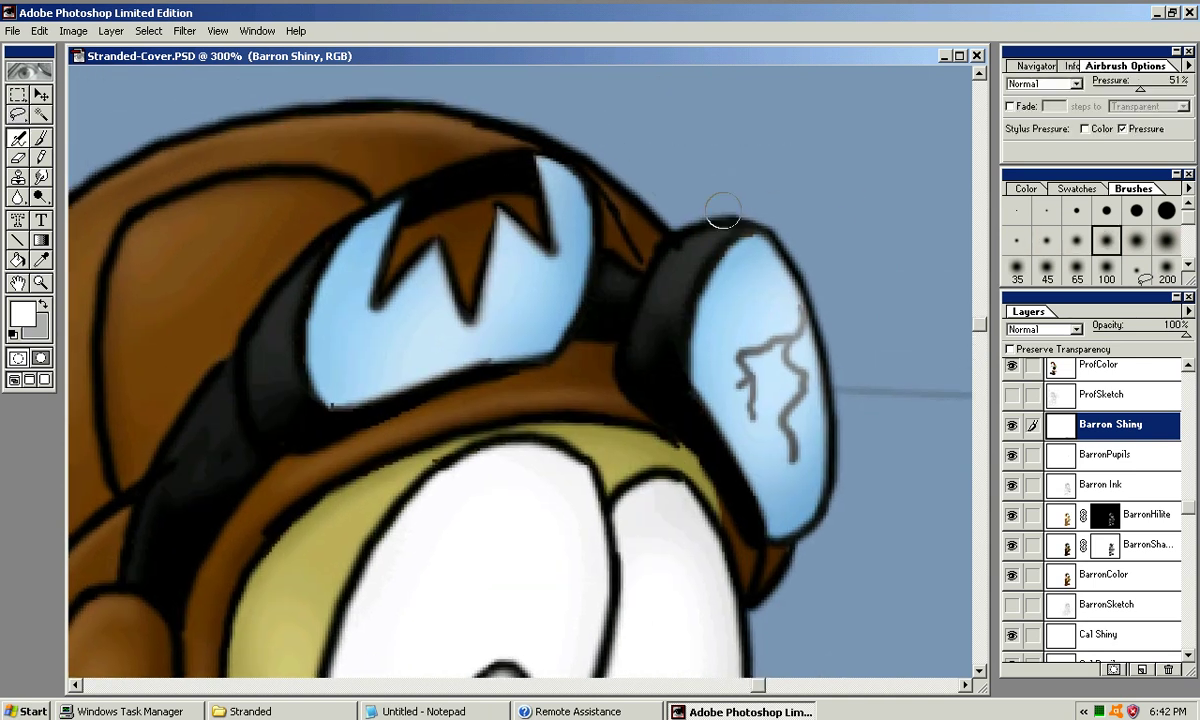
pyautogui.press('[')
pyautogui.press('[')
pyautogui.press('[')
pyautogui.moveTo(502, 211); pyautogui.dragTo(547, 256)
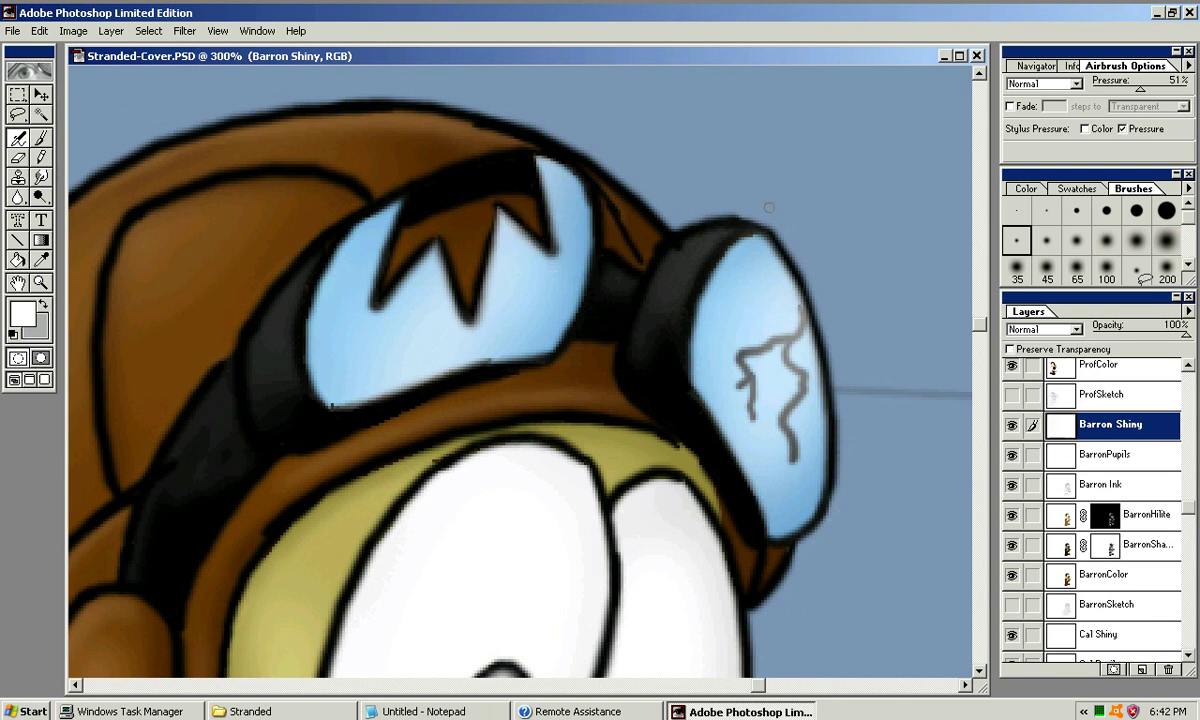
pyautogui.press(']')
pyautogui.moveTo(499, 209); pyautogui.dragTo(532, 236)
pyautogui.hotkey('ctrl', 'z')
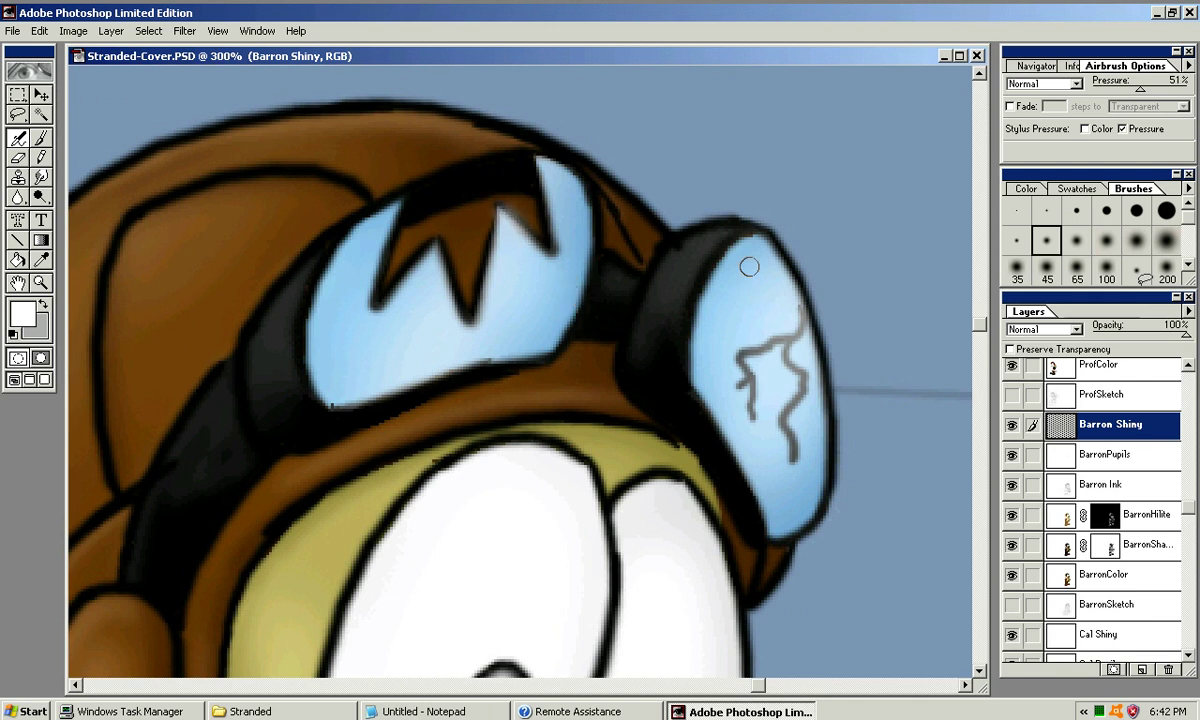
pyautogui.hotkey('ctrl', 'z')
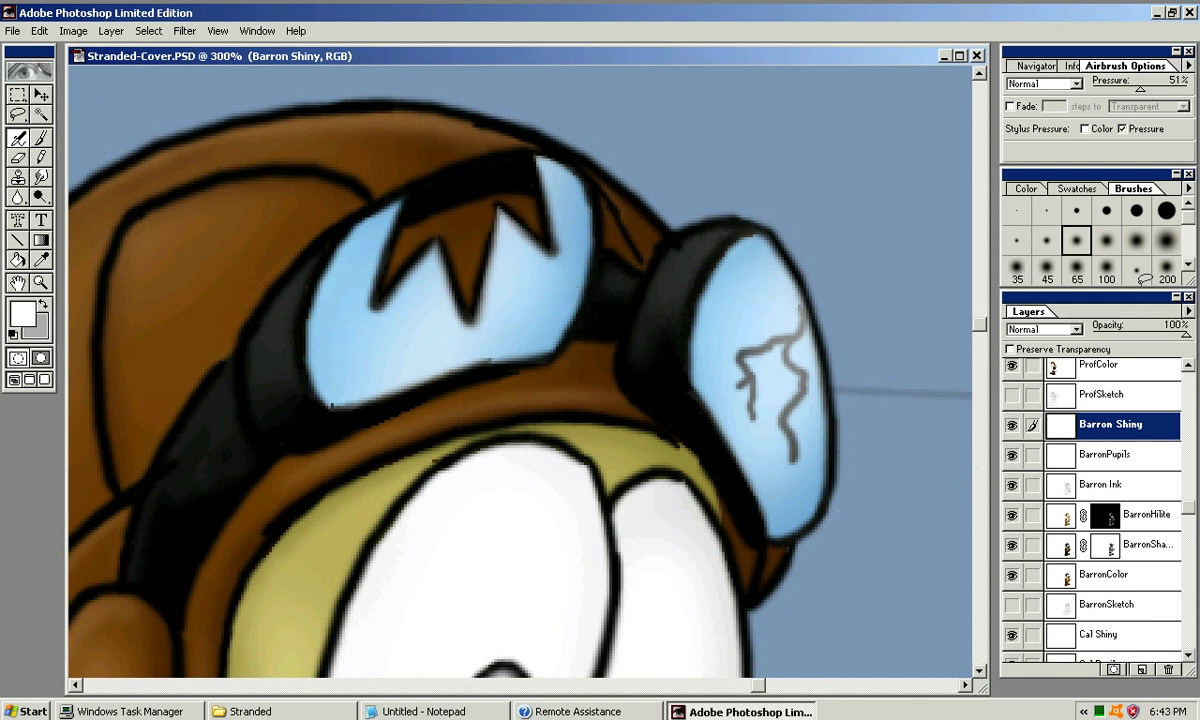
# Airbrush a white glint at the lens peak beside the hole's last tooth with the custom brush, comparing before and after
pyautogui.click(1136, 269)
pyautogui.moveTo(497, 205); pyautogui.dragTo(505, 220)
pyautogui.hotkey('ctrl', 'z')
pyautogui.hotkey('ctrl', 'z')
pyautogui.hotkey('ctrl', 'z')
pyautogui.hotkey('ctrl', 'z')
pyautogui.hotkey('ctrl', 'z')
pyautogui.hotkey('ctrl', 'z')
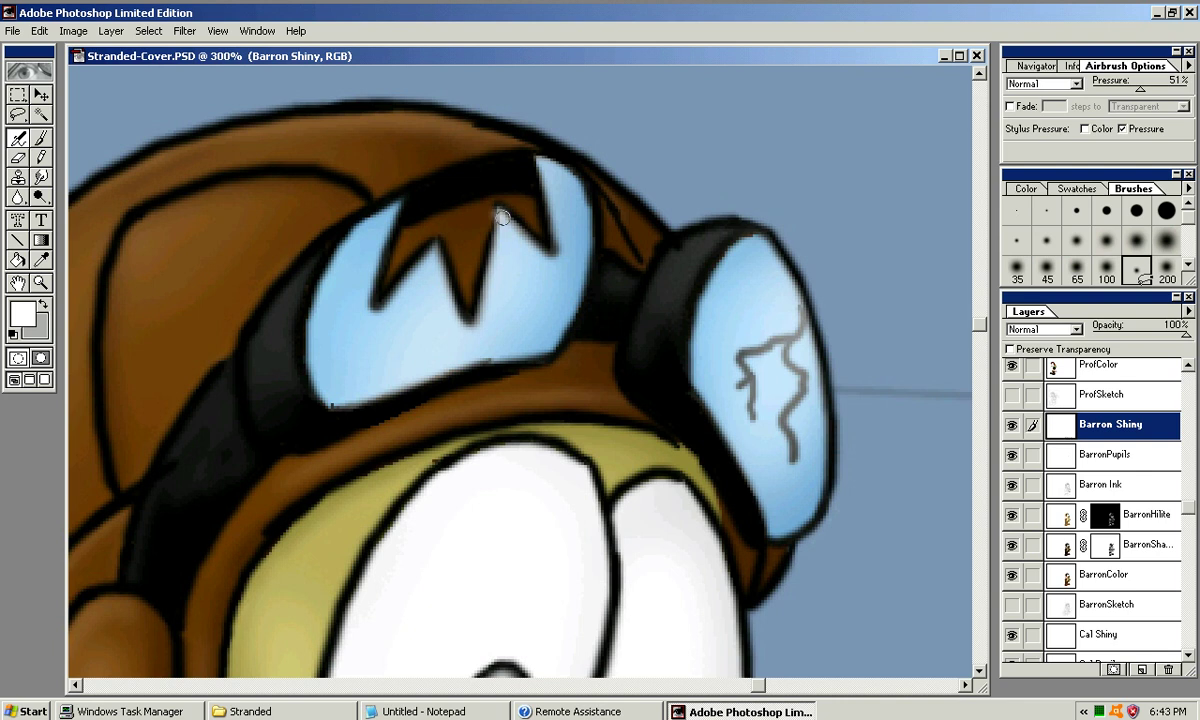
pyautogui.hotkey('ctrl', 'z')
pyautogui.hotkey('ctrl', 'z')
pyautogui.hotkey('ctrl', 'z')
pyautogui.hotkey('ctrl', 'z')
pyautogui.hotkey('ctrl', 'z')
pyautogui.hotkey('ctrl', 'z')
pyautogui.moveTo(575, 285); pyautogui.dragTo(646, 258)
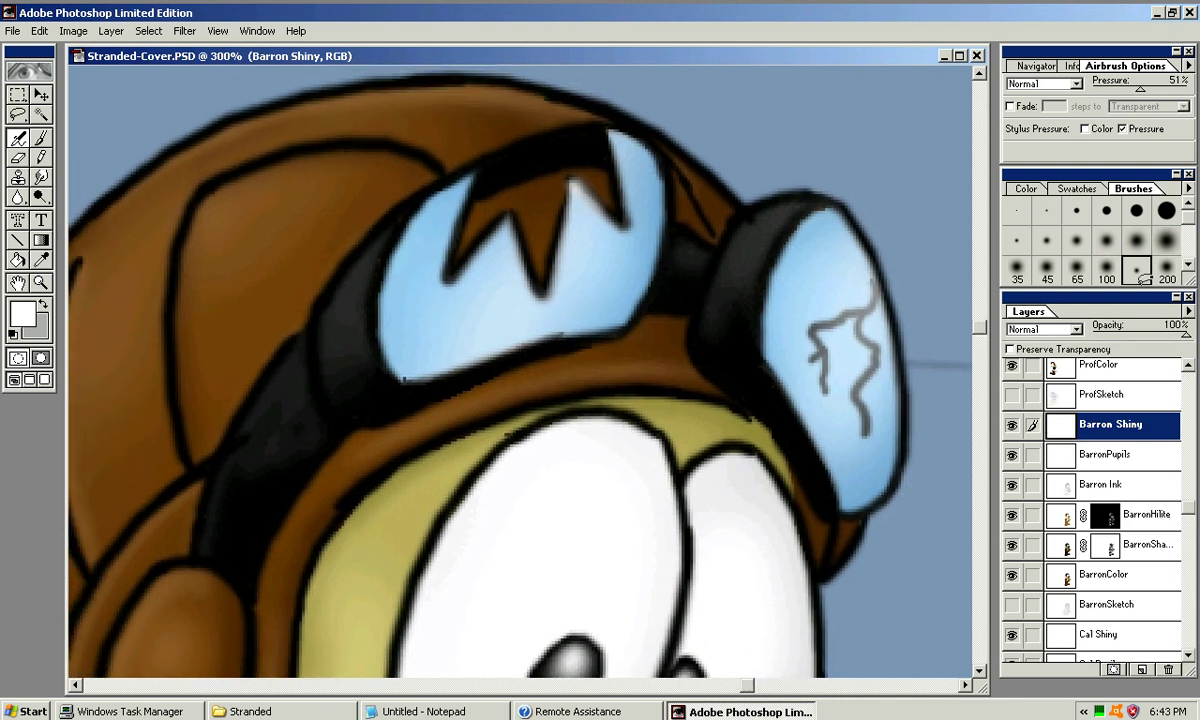
pyautogui.hotkey('ctrl', '-')
pyautogui.hotkey('ctrl', '-')
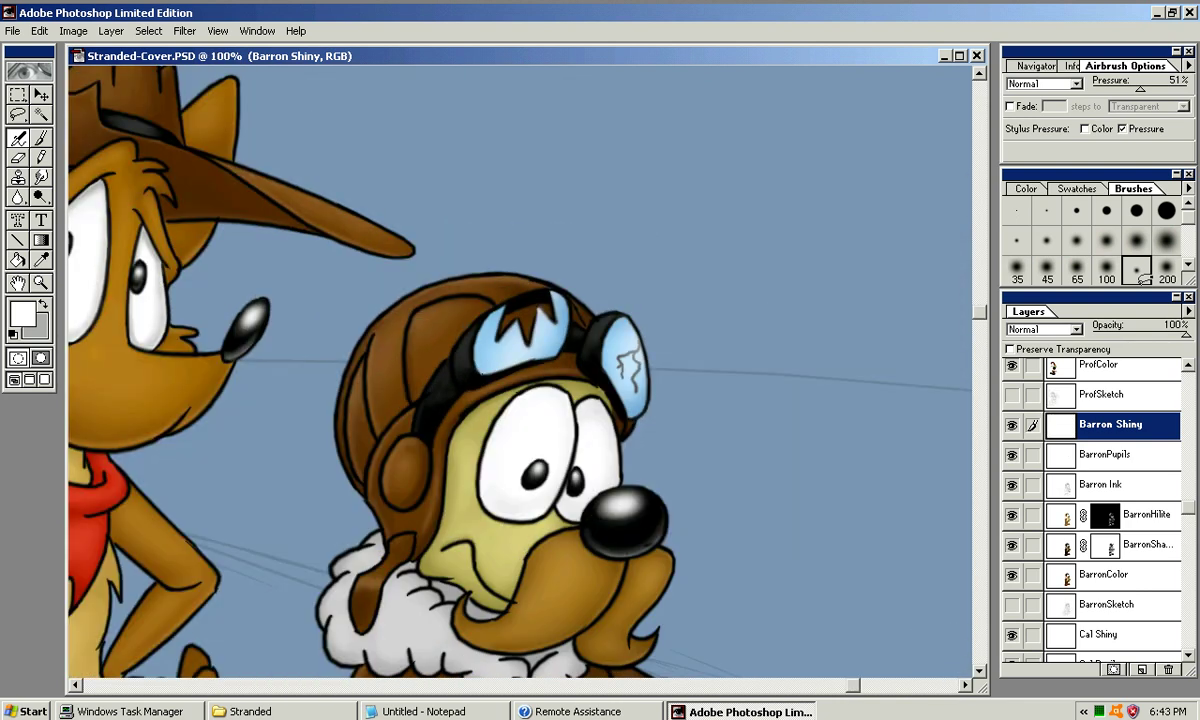
pyautogui.hotkey('ctrl', '+')
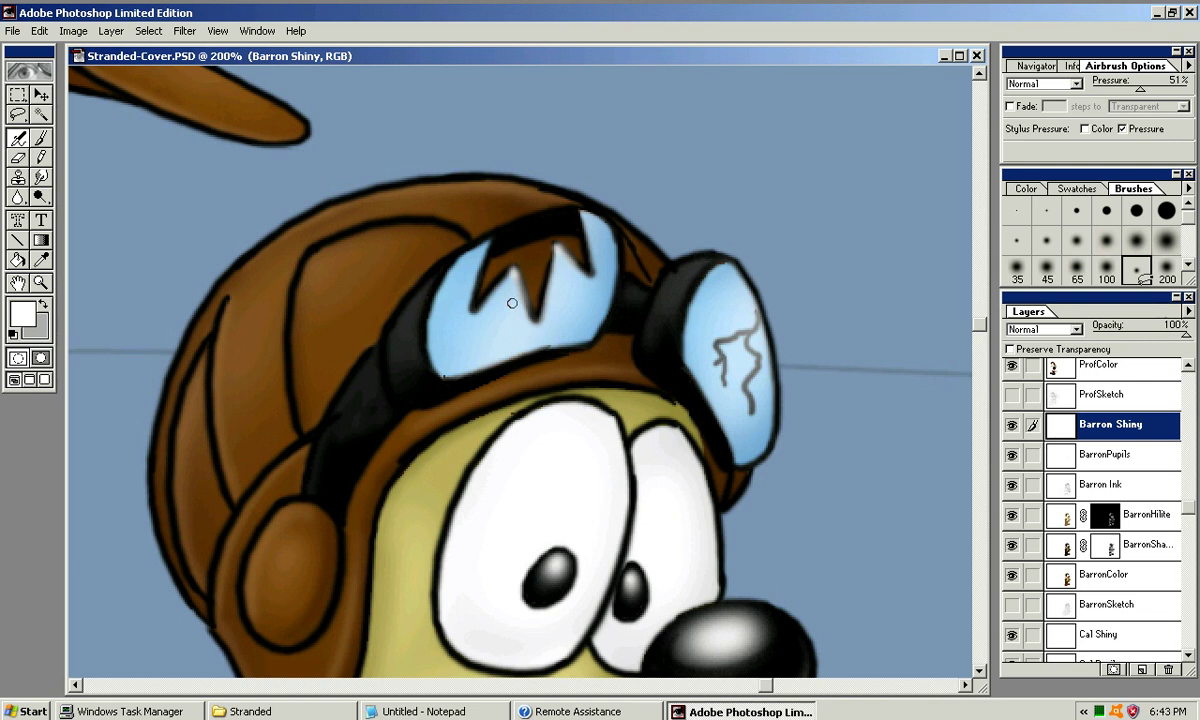
# Airbrush a white highlight along the edge of the jagged hole's middle tooth, replacing the first stroke
pyautogui.moveTo(516, 268); pyautogui.dragTo(535, 318)
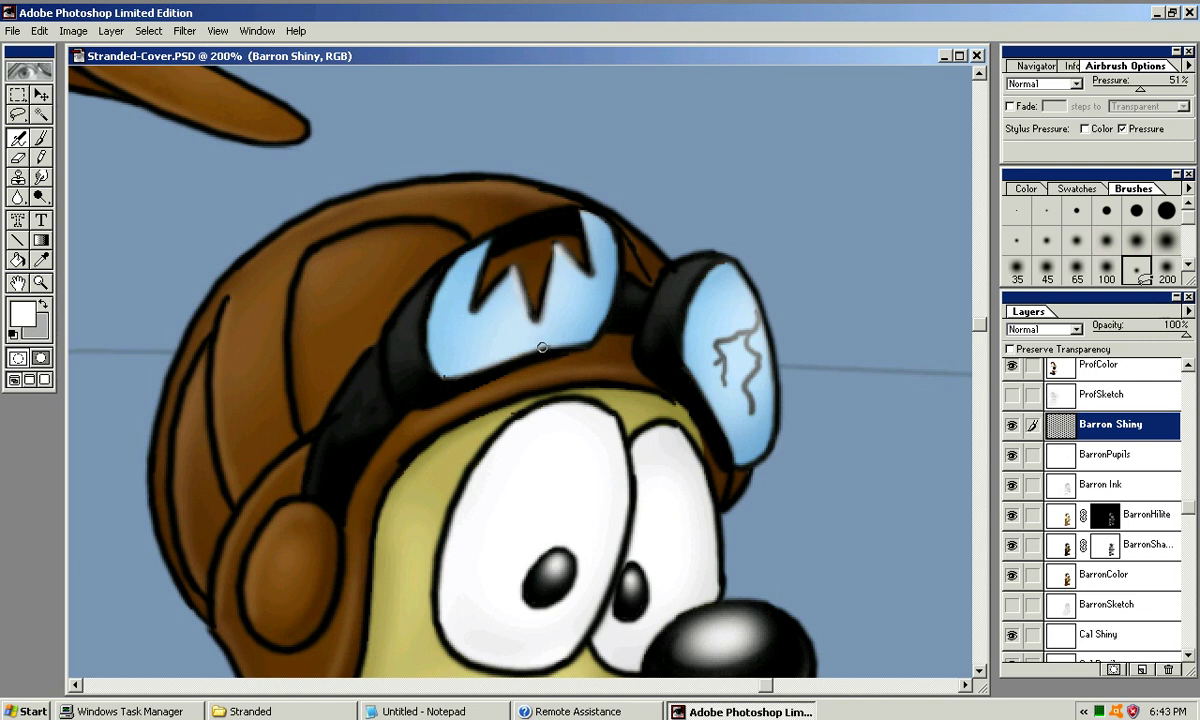
pyautogui.hotkey('ctrl', 'z')
pyautogui.moveTo(513, 272); pyautogui.dragTo(531, 318)
pyautogui.moveTo(554, 370); pyautogui.dragTo(457, 343)
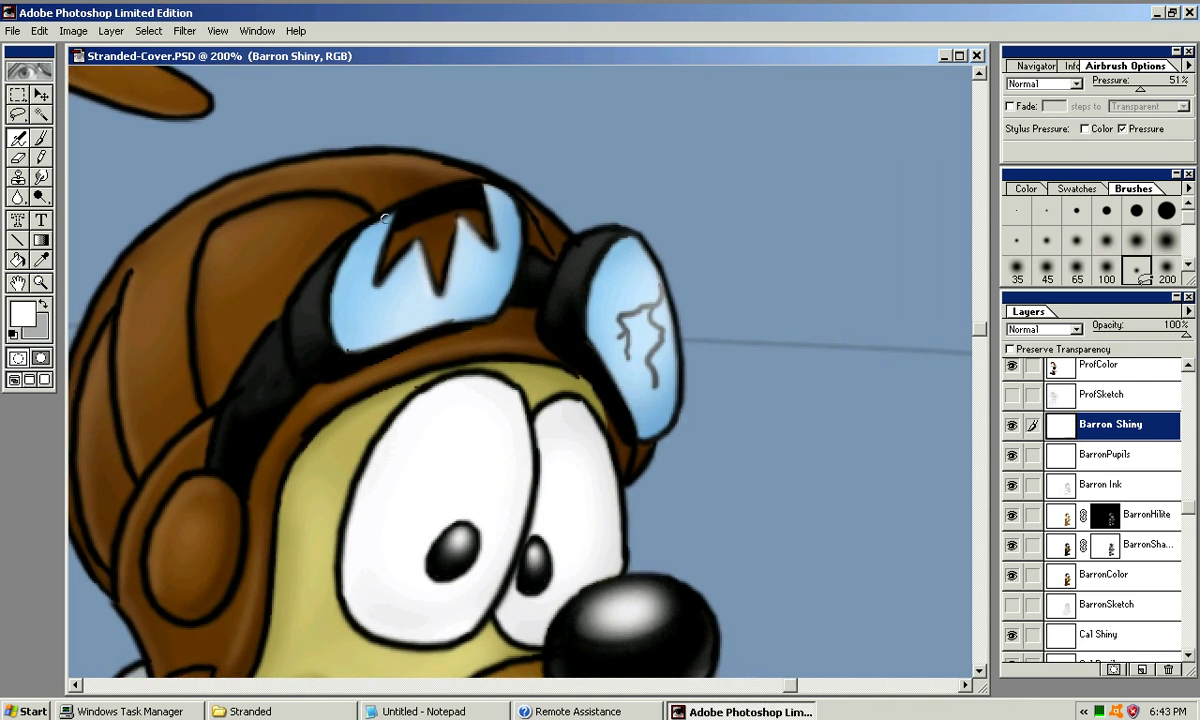
pyautogui.moveTo(491, 242); pyautogui.dragTo(381, 317)
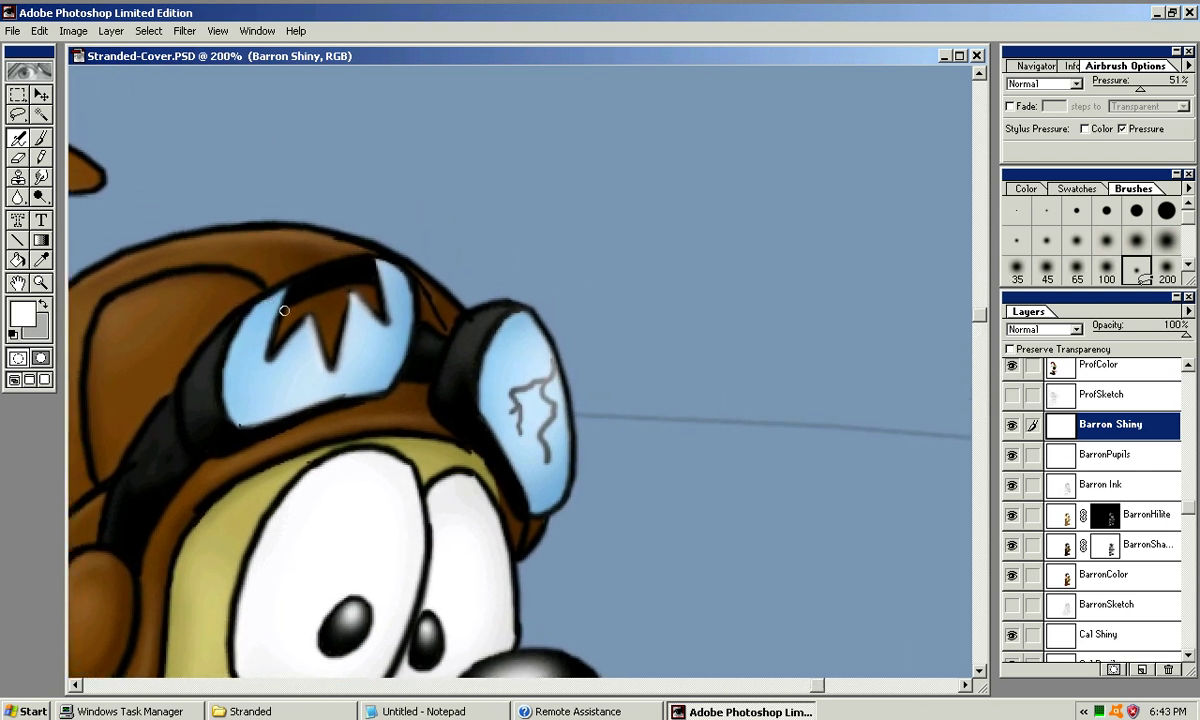
pyautogui.moveTo(540, 363); pyautogui.dragTo(498, 320)
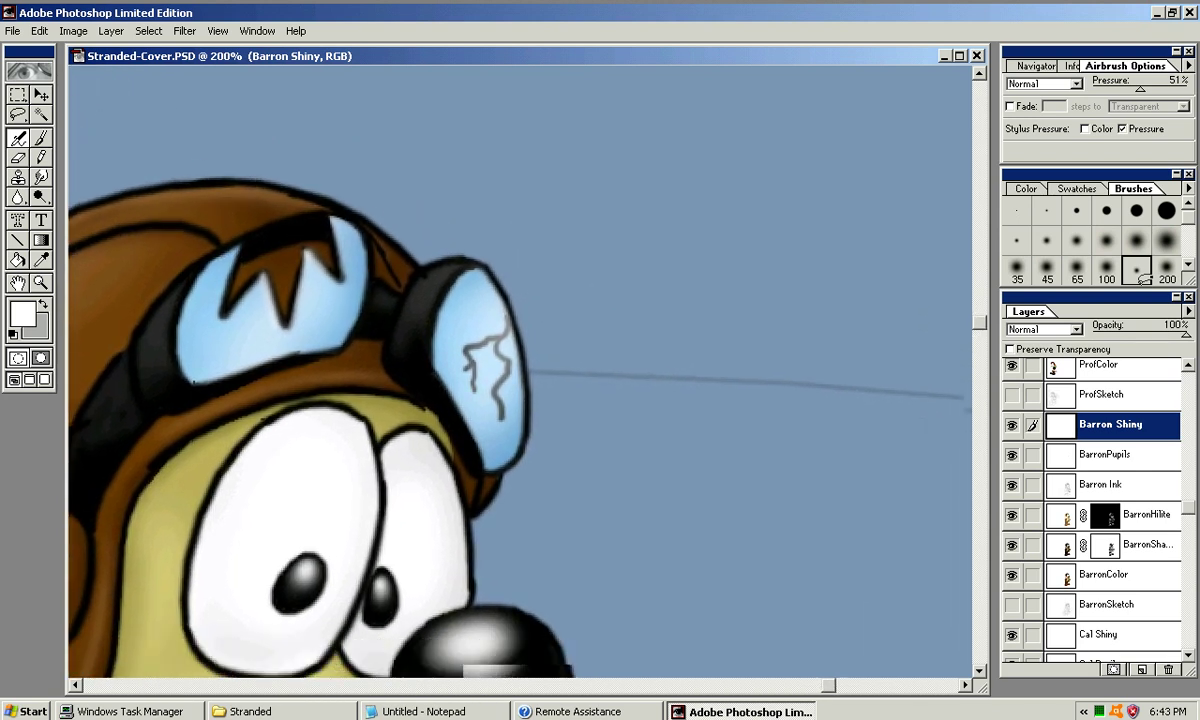
# Erase the white haze covering the crack lines in the cracked lens with the smallest hard eraser brush
pyautogui.hotkey('ctrl', '+')
pyautogui.hotkey('ctrl', '+')
pyautogui.moveTo(484, 317)
pyautogui.mouseDown()
pyautogui.moveTo(493, 345)
pyautogui.moveTo(492, 332)
pyautogui.mouseUp()
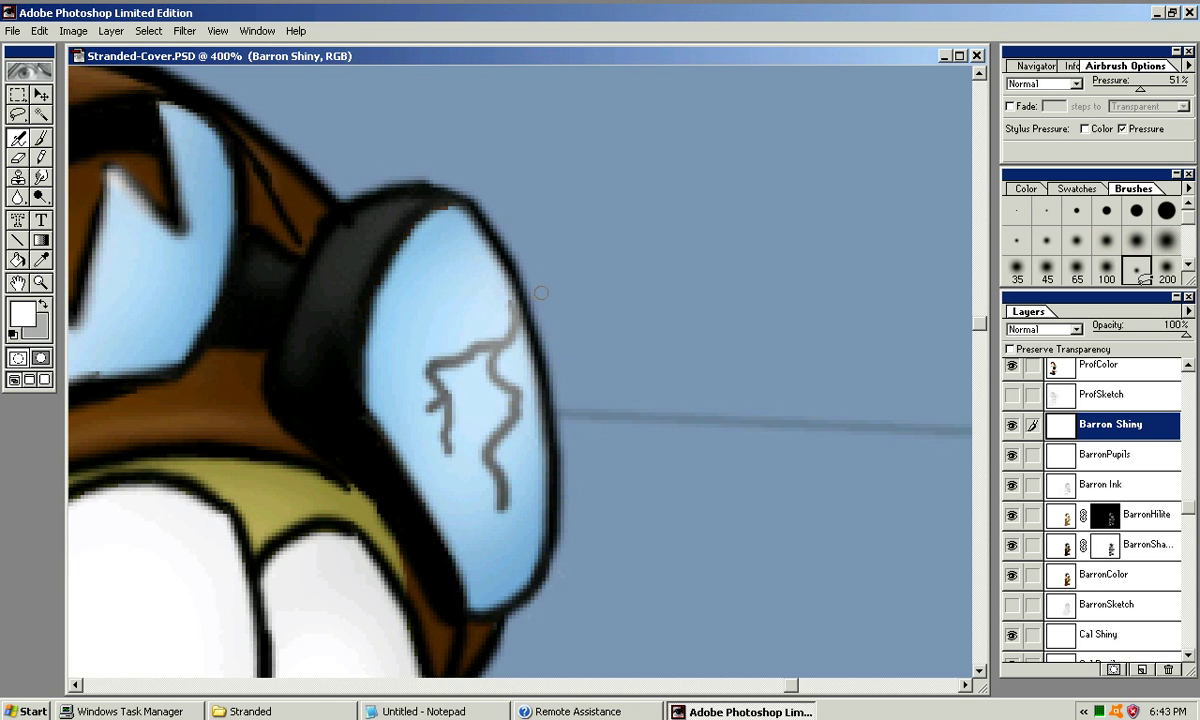
pyautogui.press('[')
pyautogui.press('[')
pyautogui.press('e')
pyautogui.press('[')
pyautogui.press('[')
pyautogui.press('[')
pyautogui.press('[')
pyautogui.press('[')
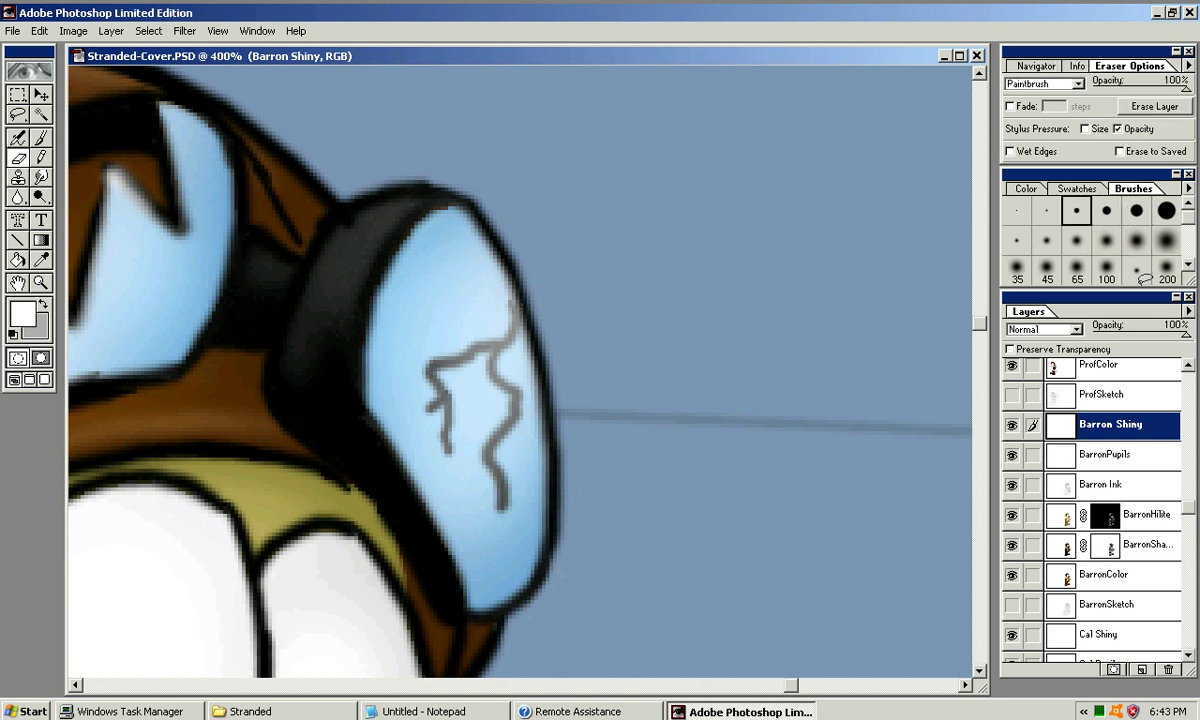
pyautogui.press('[')
pyautogui.press(']')
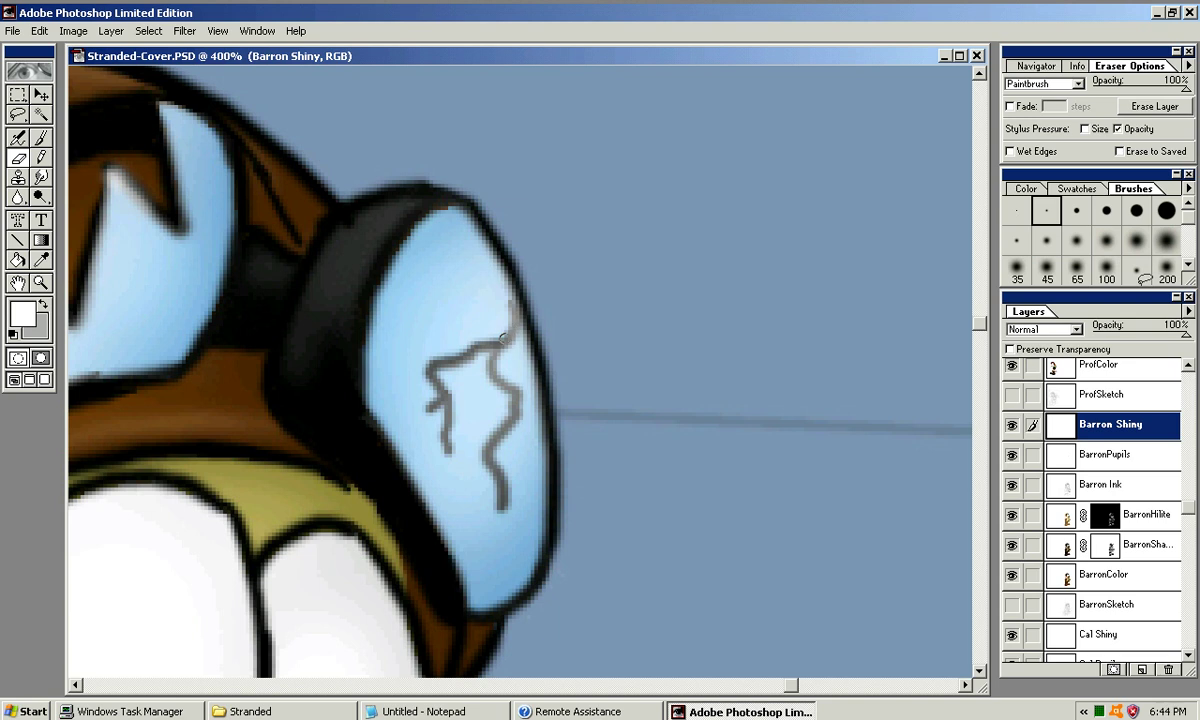
pyautogui.press('[')
pyautogui.moveTo(506, 327); pyautogui.dragTo(511, 309)
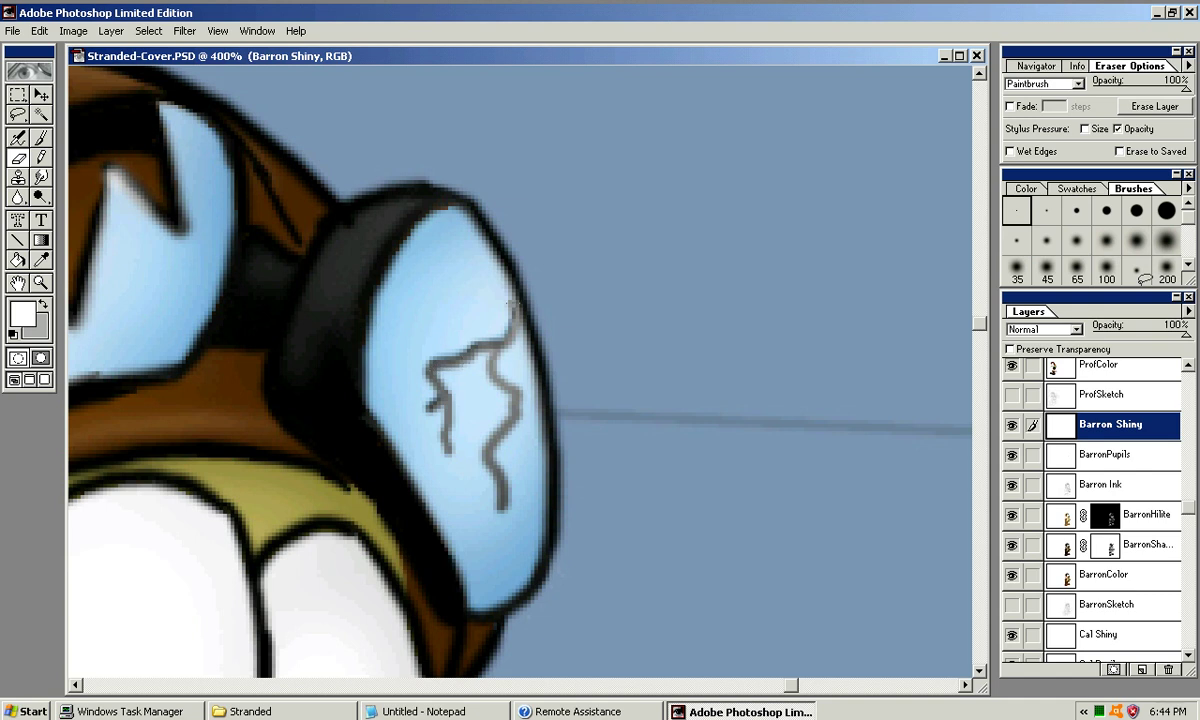
pyautogui.moveTo(508, 311); pyautogui.dragTo(511, 299)
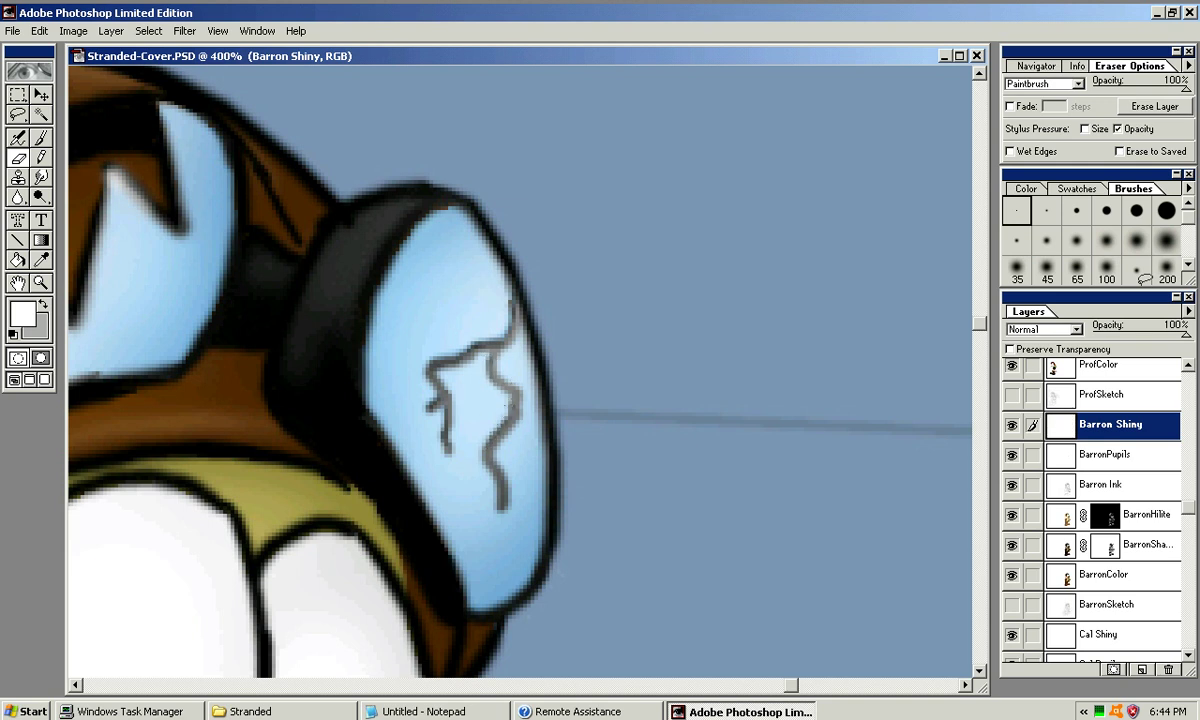
pyautogui.moveTo(512, 397); pyautogui.dragTo(512, 404)
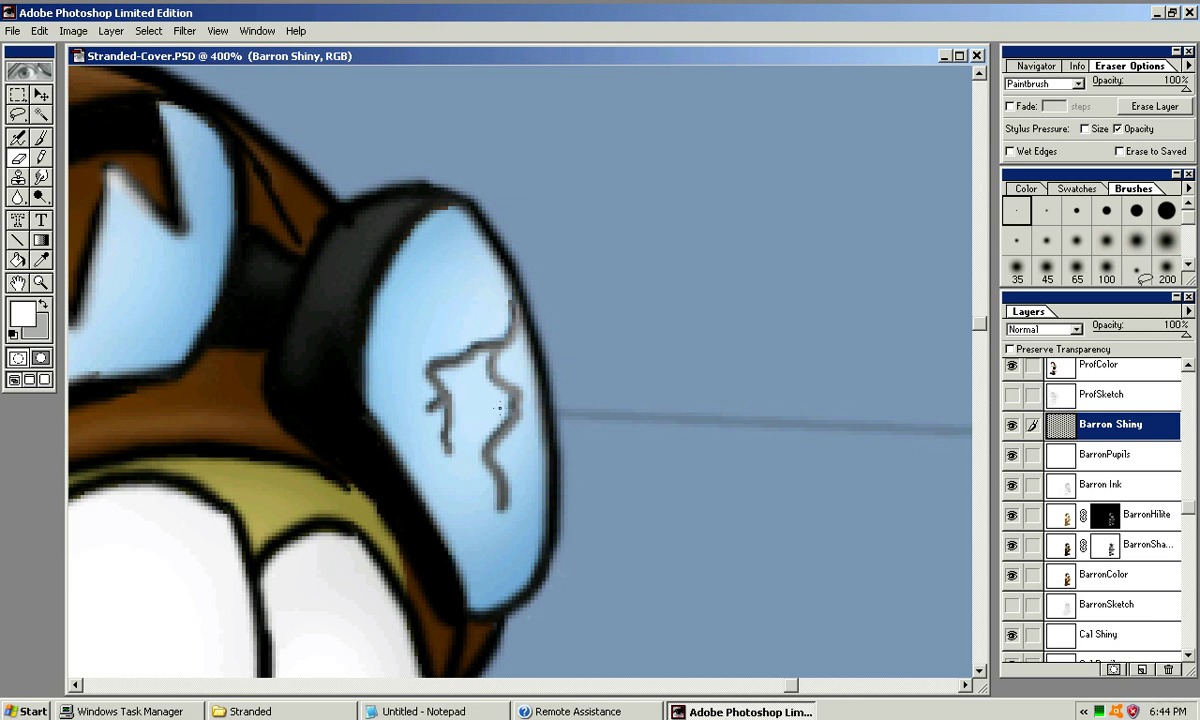
pyautogui.moveTo(504, 465); pyautogui.dragTo(511, 475)
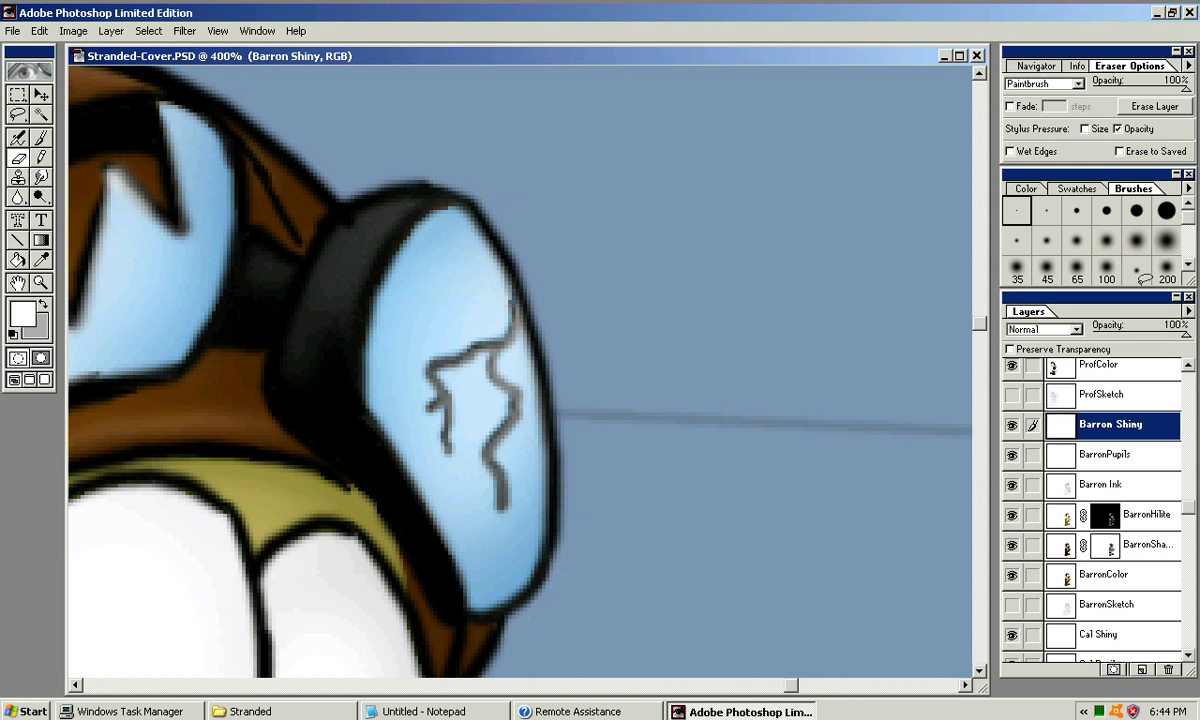
# Airbrush thin white highlights along the upper crack lines of the lens with the smallest hard brush
pyautogui.press('j')
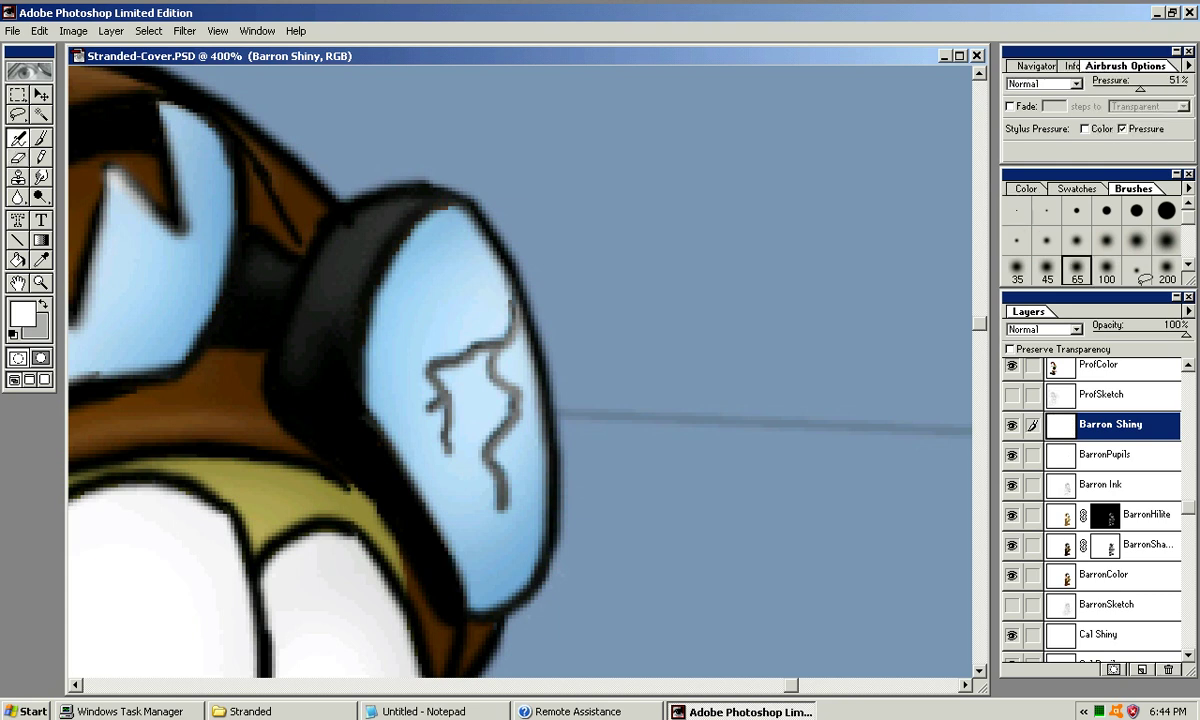
pyautogui.hotkey('shift', '[')
pyautogui.moveTo(446, 371); pyautogui.dragTo(470, 358)
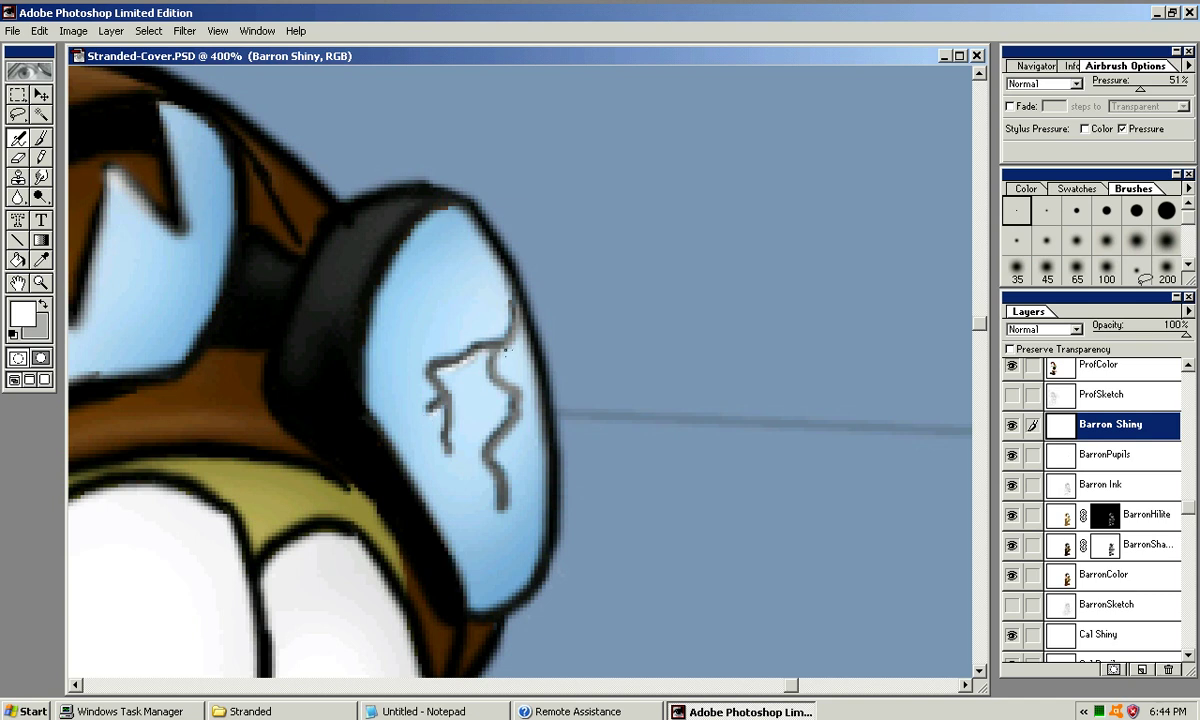
pyautogui.moveTo(513, 341); pyautogui.dragTo(519, 311)
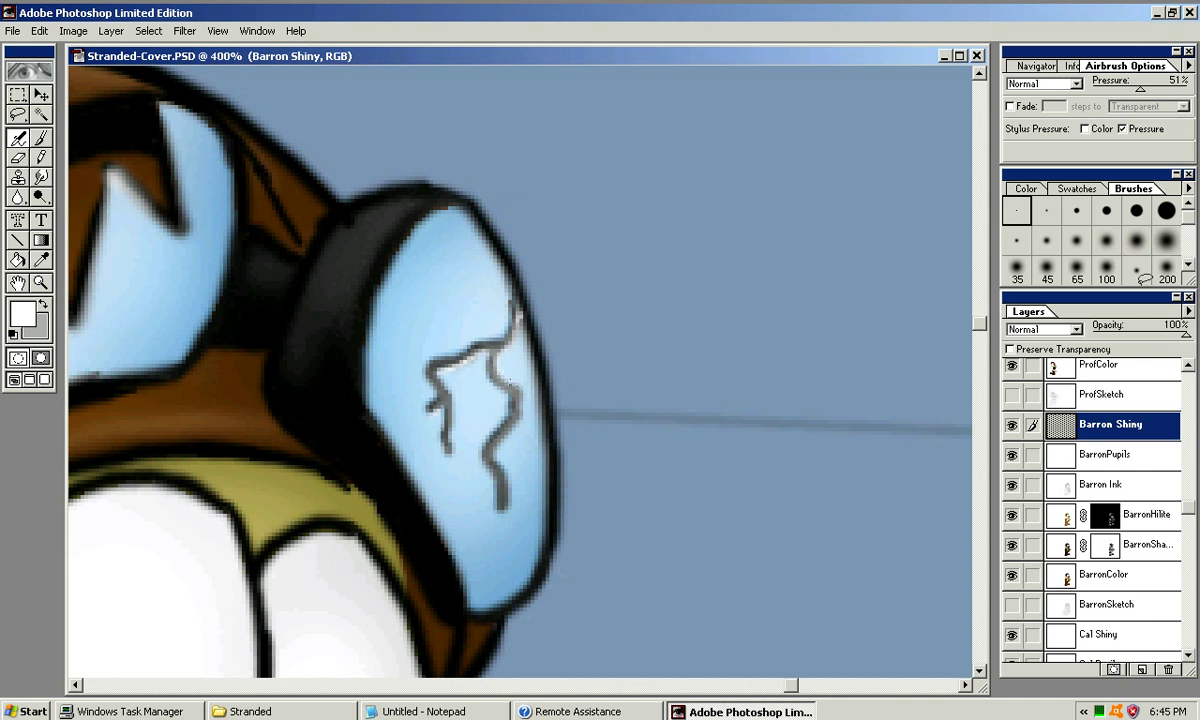
pyautogui.hotkey('ctrl', 'z')
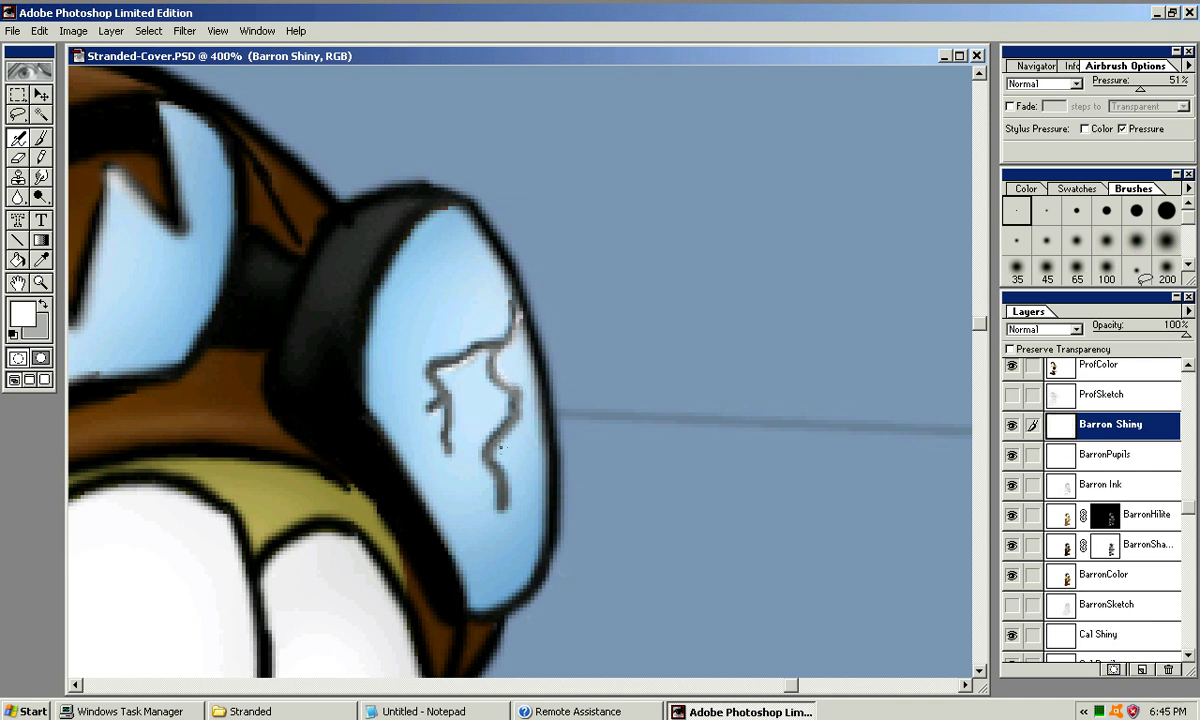
# Add thin white highlights beside the long lower crack and the short inner crack branch
pyautogui.moveTo(522, 408); pyautogui.dragTo(522, 412)
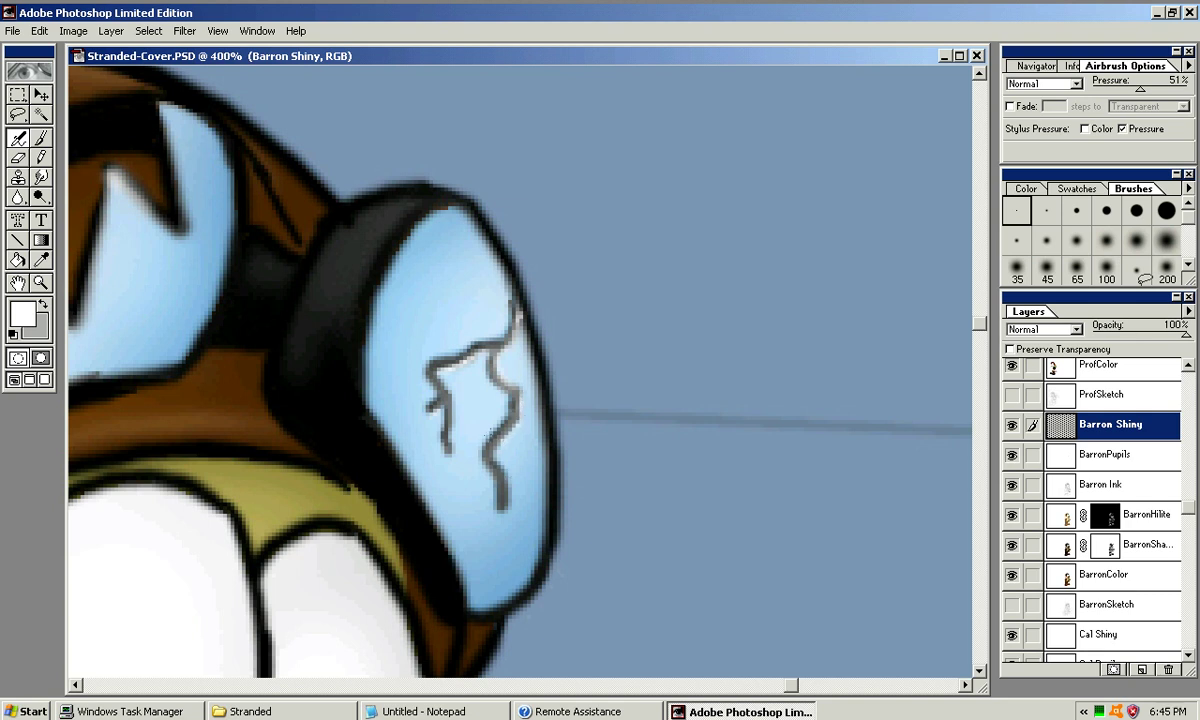
pyautogui.hotkey('ctrl', 'z')
pyautogui.moveTo(474, 487); pyautogui.dragTo(476, 447)
pyautogui.moveTo(457, 400); pyautogui.dragTo(452, 429)
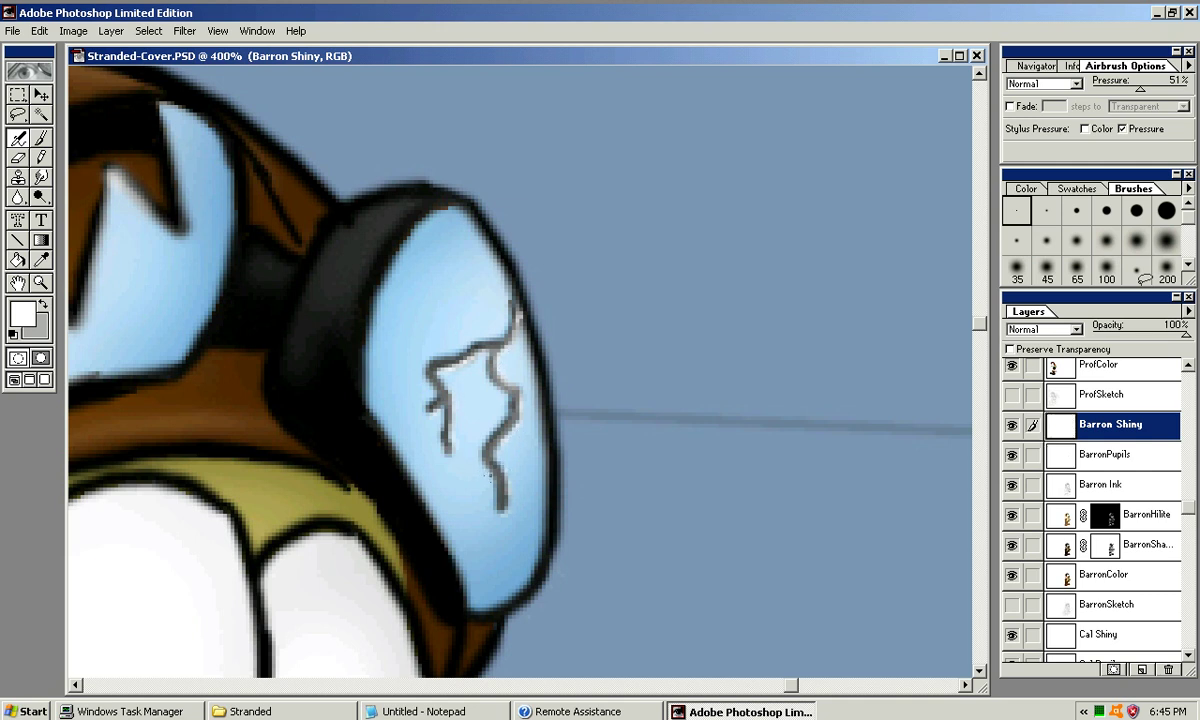
pyautogui.moveTo(456, 426); pyautogui.dragTo(454, 438)
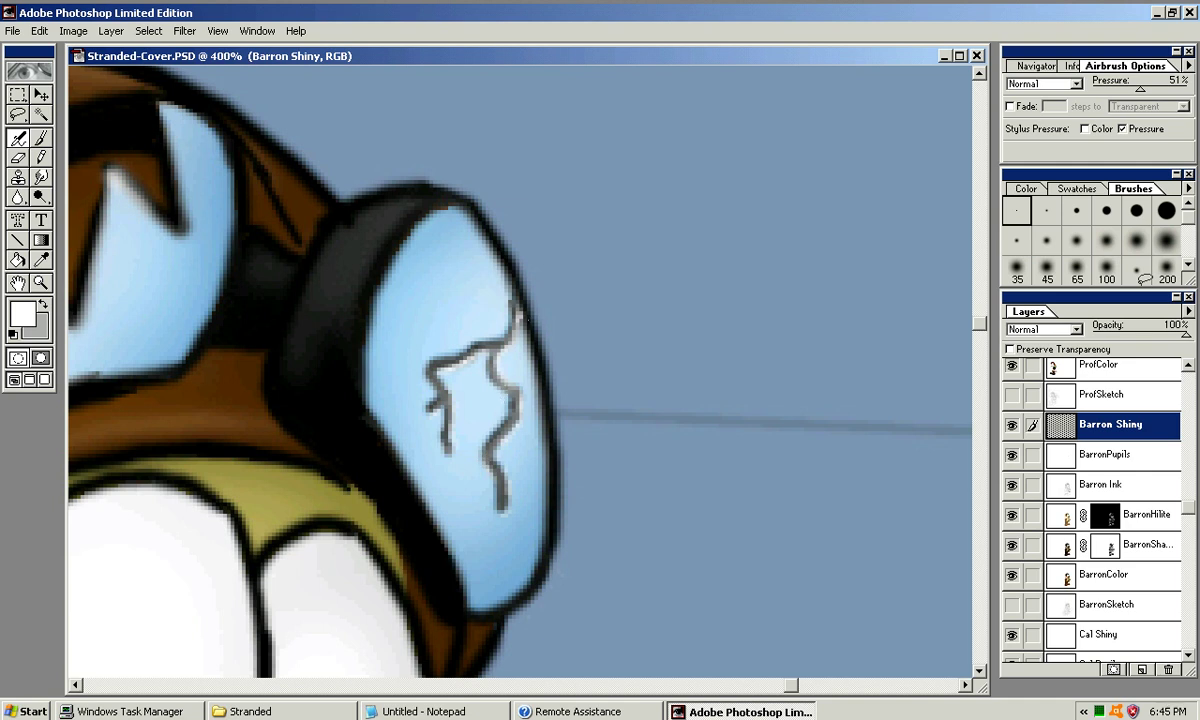
# Examine the crack highlights at several magnifications, from the whole cover to a close-up of the cracked lens
pyautogui.hotkey('ctrl', '-')
pyautogui.hotkey('ctrl', '-')
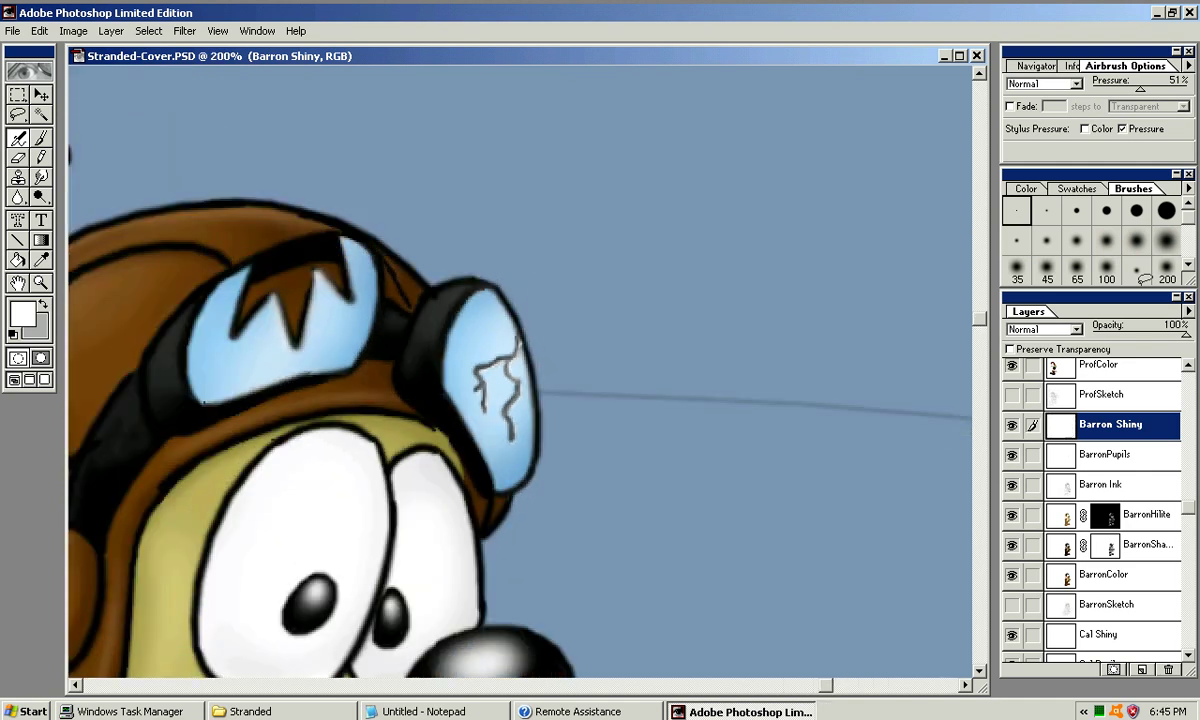
pyautogui.hotkey('ctrl', '-')
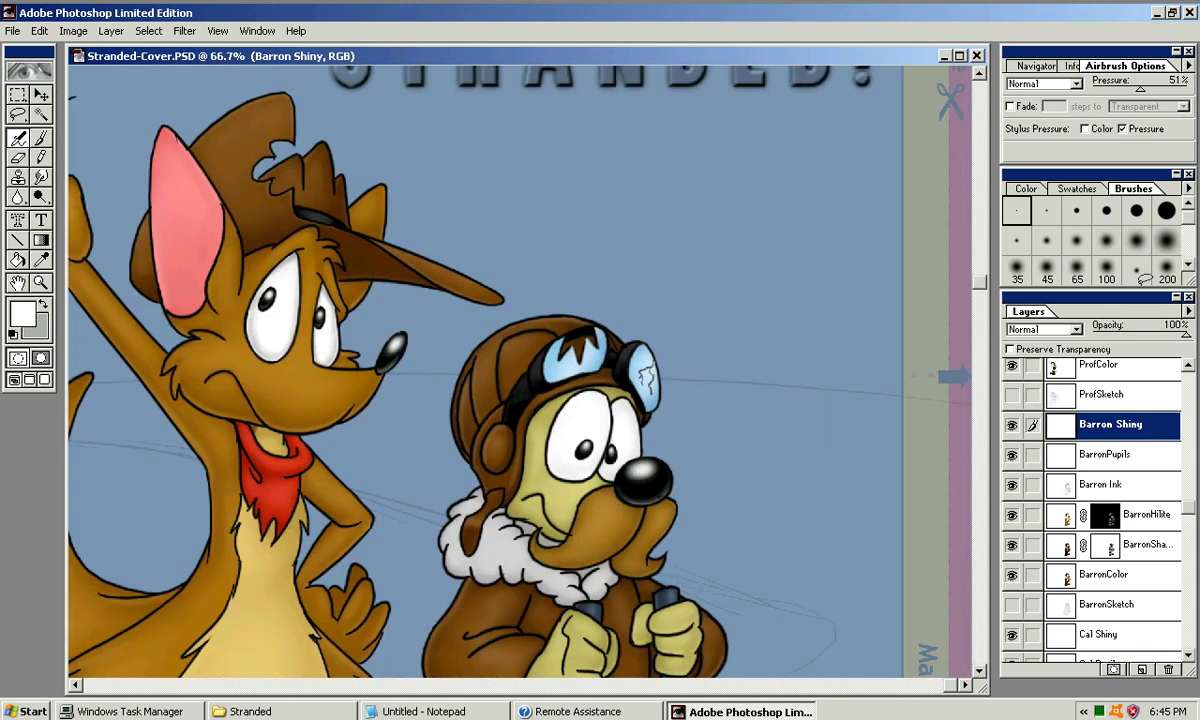
pyautogui.hotkey('ctrl', '+')
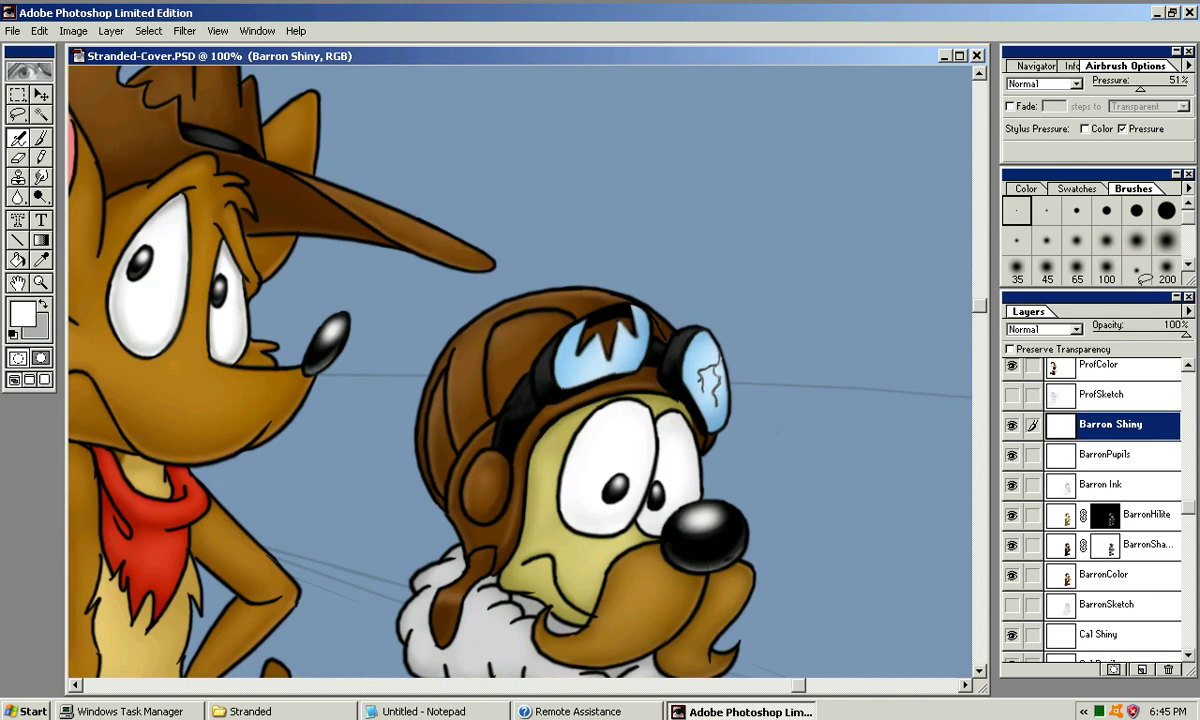
pyautogui.hotkey('ctrl', '-')
pyautogui.hotkey('ctrl', '-')
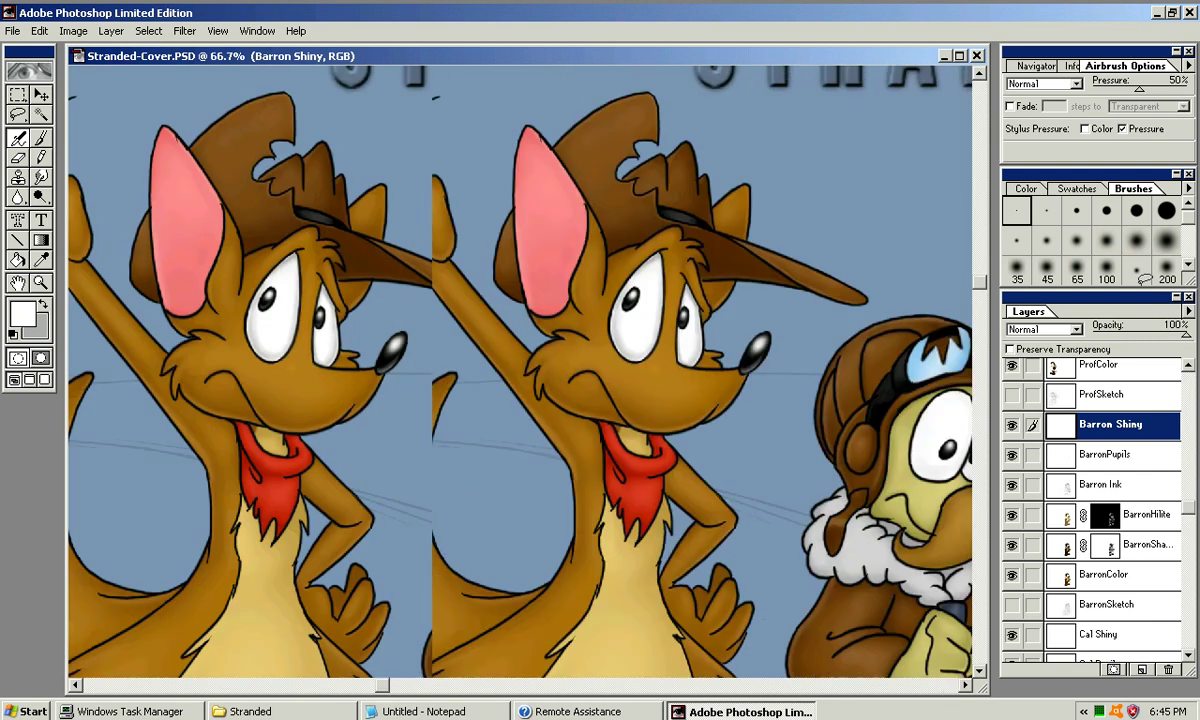
pyautogui.hotkey('ctrl', '-')
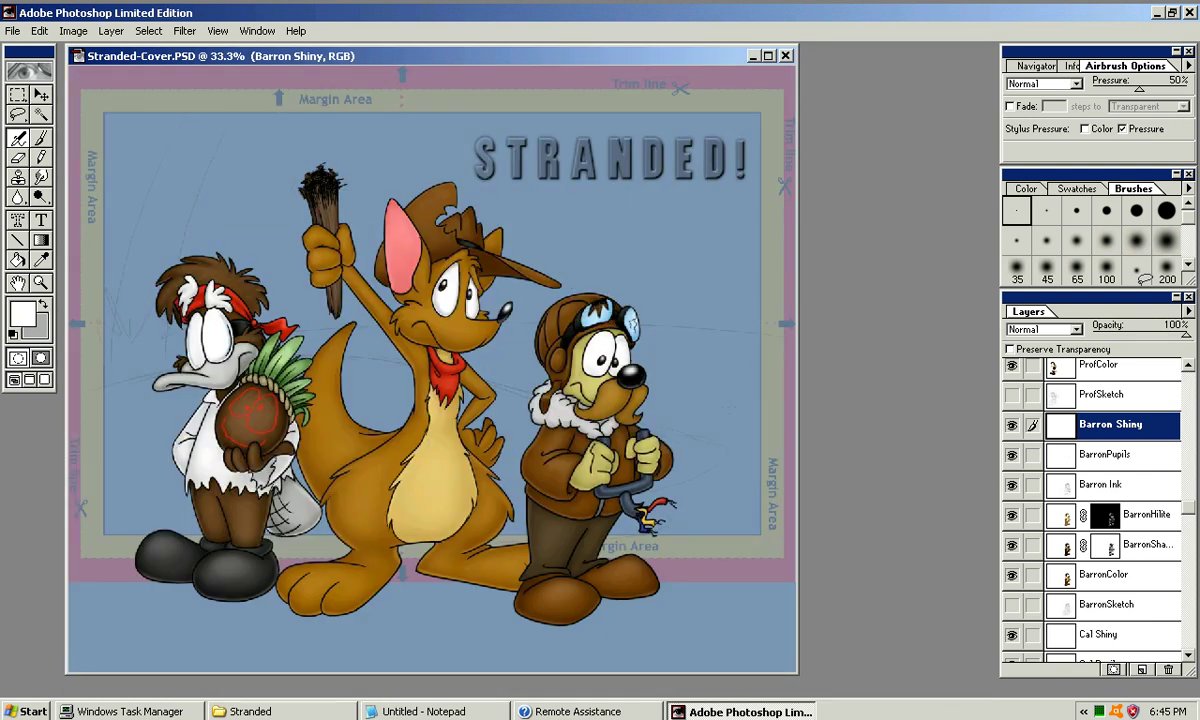
pyautogui.hotkey('ctrl', '+')
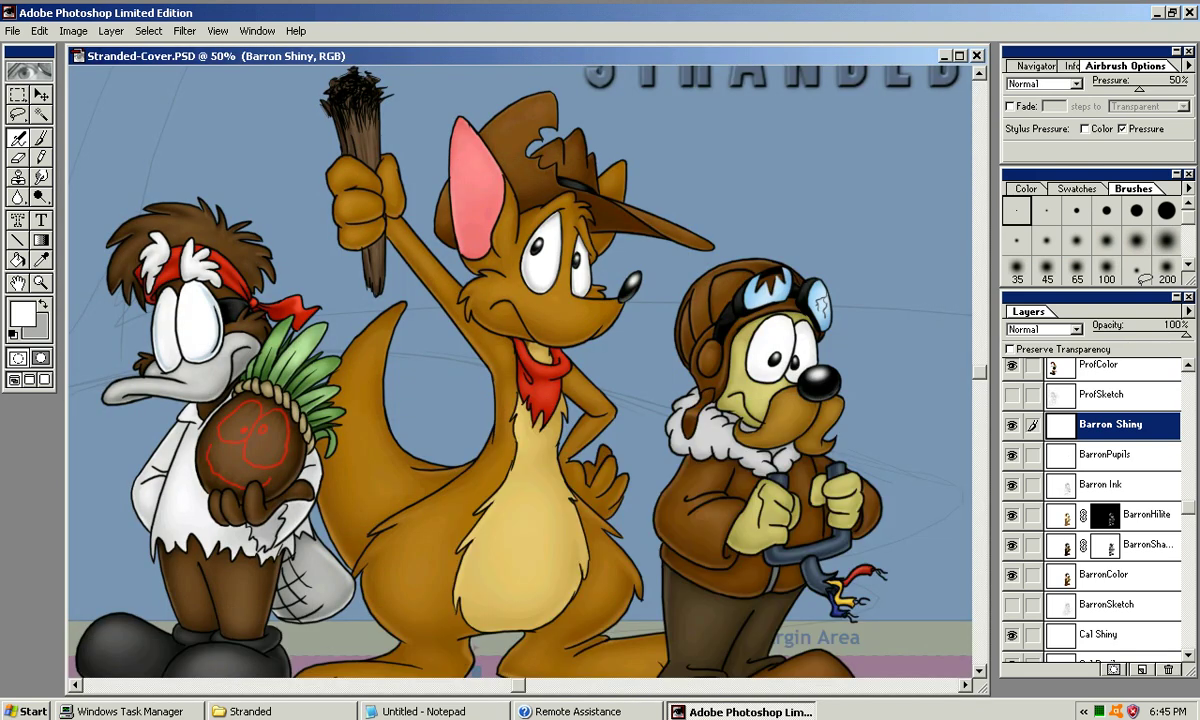
pyautogui.hotkey('ctrl', '-')
pyautogui.hotkey('ctrl', '-')
pyautogui.hotkey('ctrl', '+')
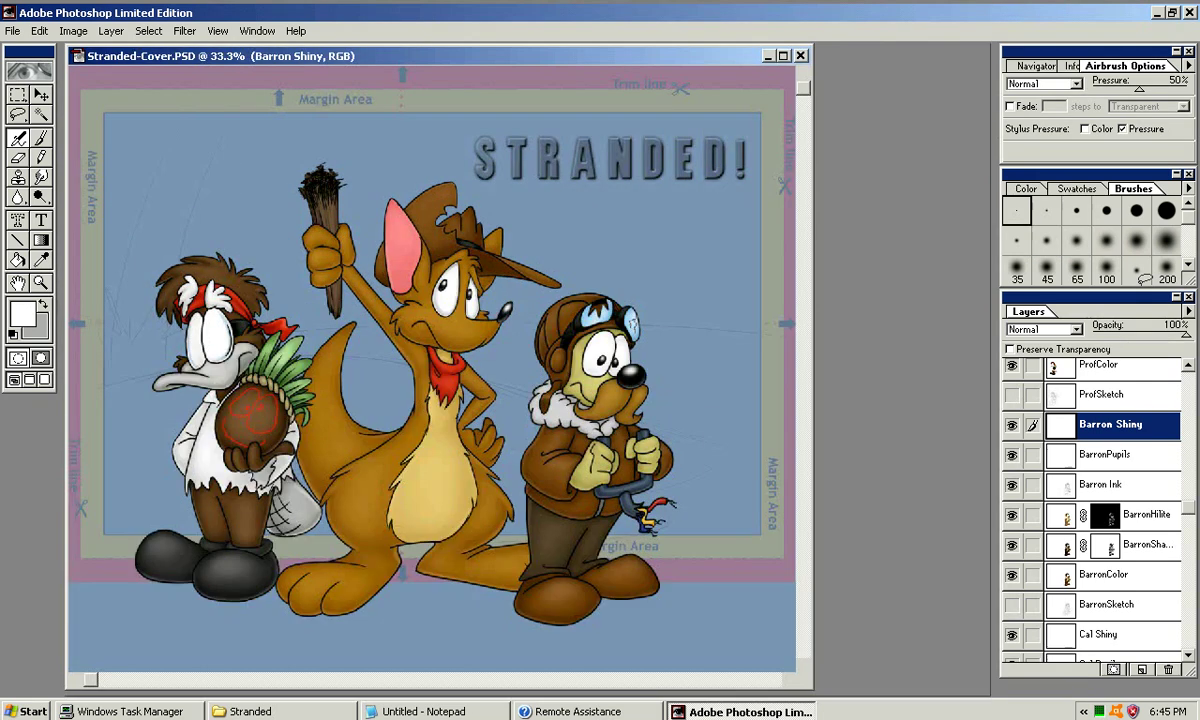
pyautogui.hotkey('ctrl', '+')
pyautogui.hotkey('ctrl', '+')
pyautogui.moveTo(860, 300); pyautogui.dragTo(629, 313)
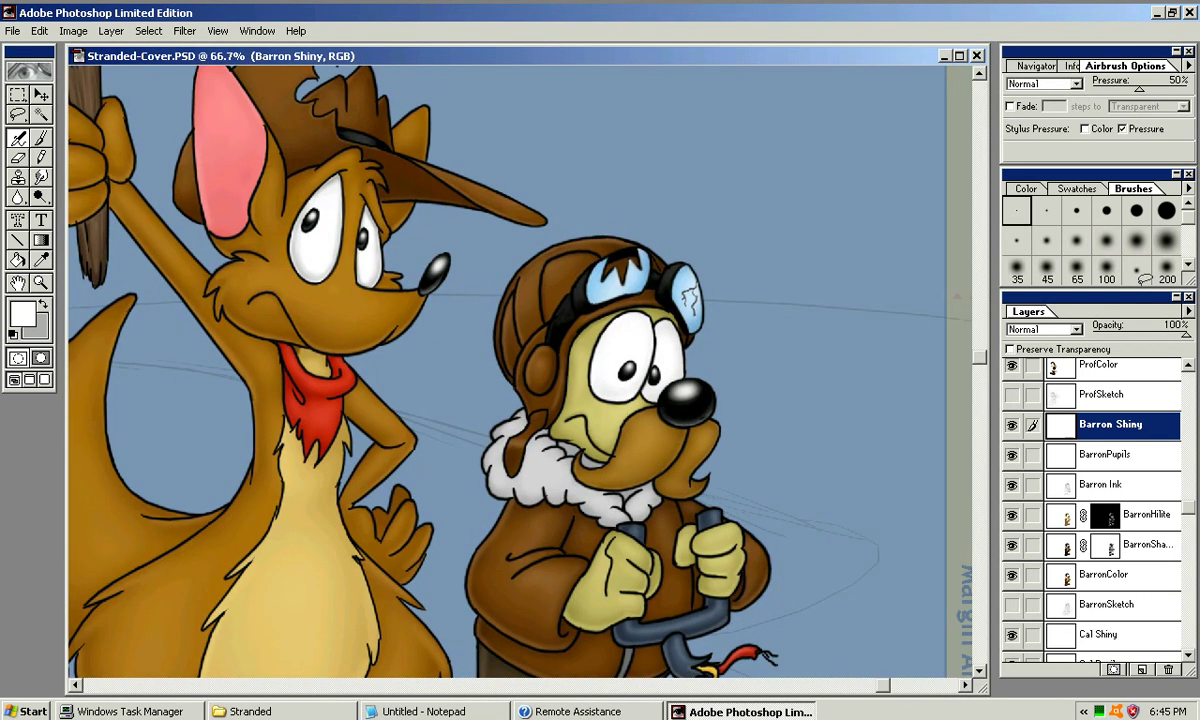
pyautogui.hotkey('ctrl', '+')
pyautogui.hotkey('ctrl', '+')
pyautogui.moveTo(940, 175); pyautogui.dragTo(422, 411)
pyautogui.hotkey('ctrl', '+')
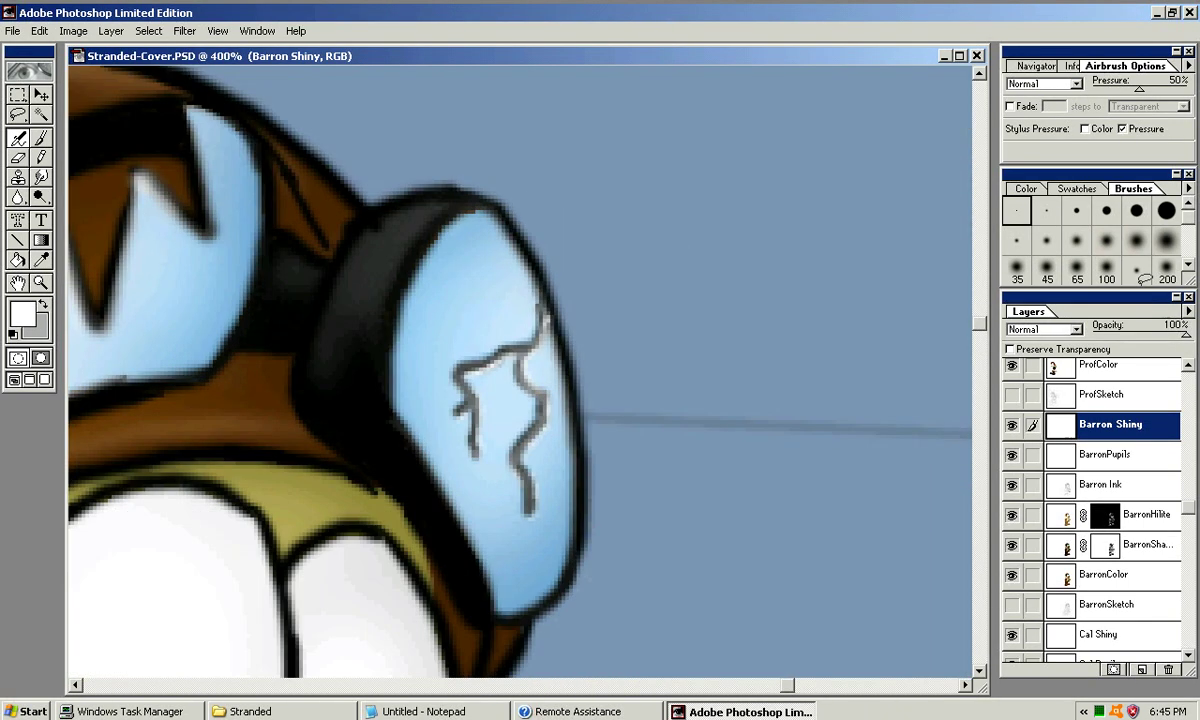
# Inspect the cracked goggle lens close up, and compare it with the three characters in the wider cover view
pyautogui.hotkey('ctrl', '+')
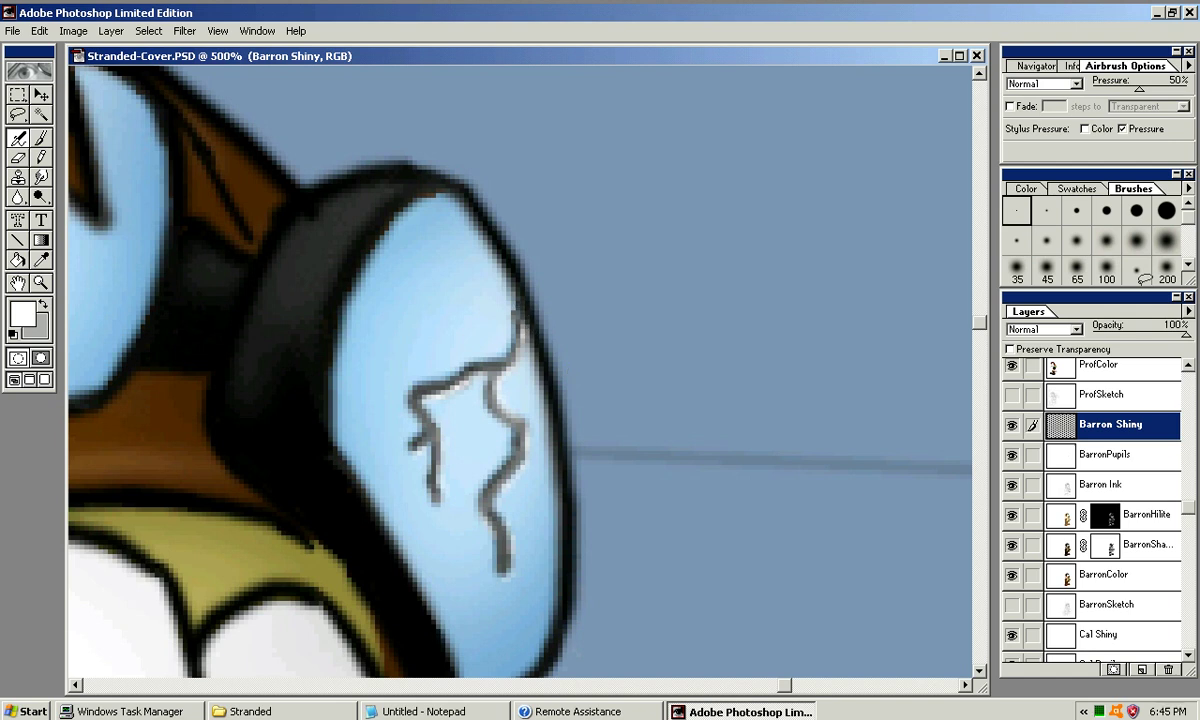
pyautogui.hotkey('ctrl', '-')
pyautogui.hotkey('ctrl', '-')
pyautogui.hotkey('ctrl', '-')
pyautogui.hotkey('ctrl', '-')
pyautogui.moveTo(480, 450); pyautogui.dragTo(580, 293)
pyautogui.moveTo(473, 397); pyautogui.dragTo(537, 369)
pyautogui.hotkey('ctrl', '-')
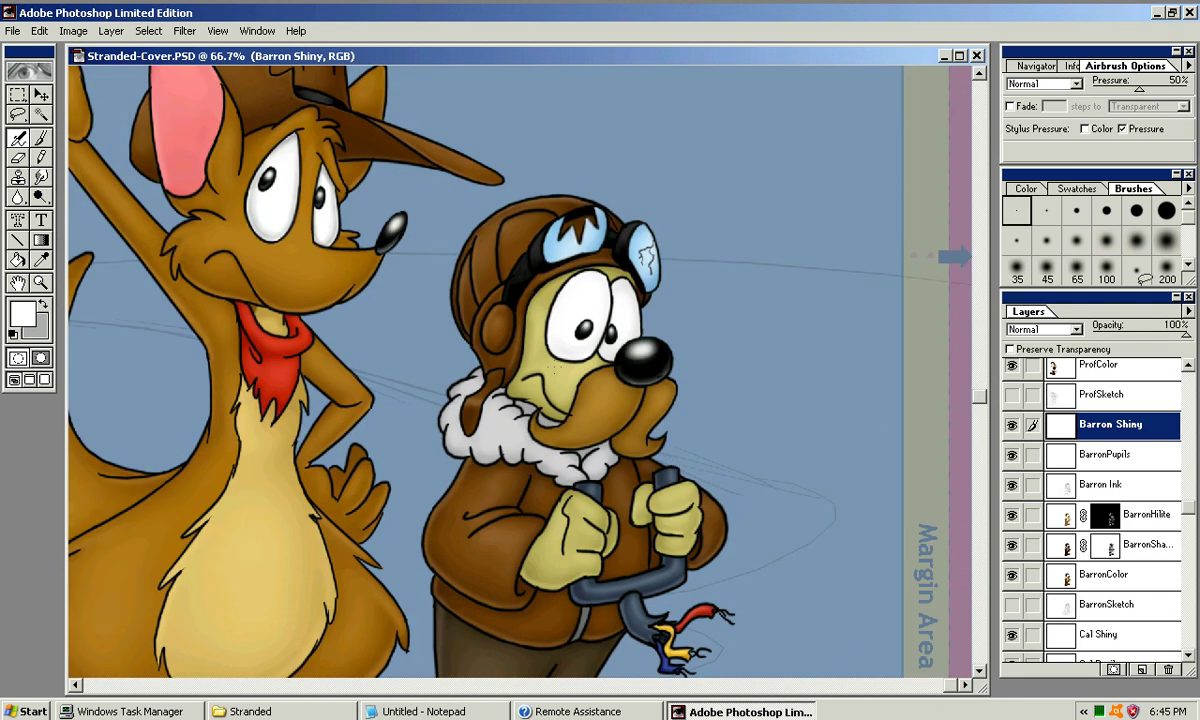
pyautogui.hotkey('ctrl', '-')
pyautogui.moveTo(537, 369); pyautogui.dragTo(668, 393)
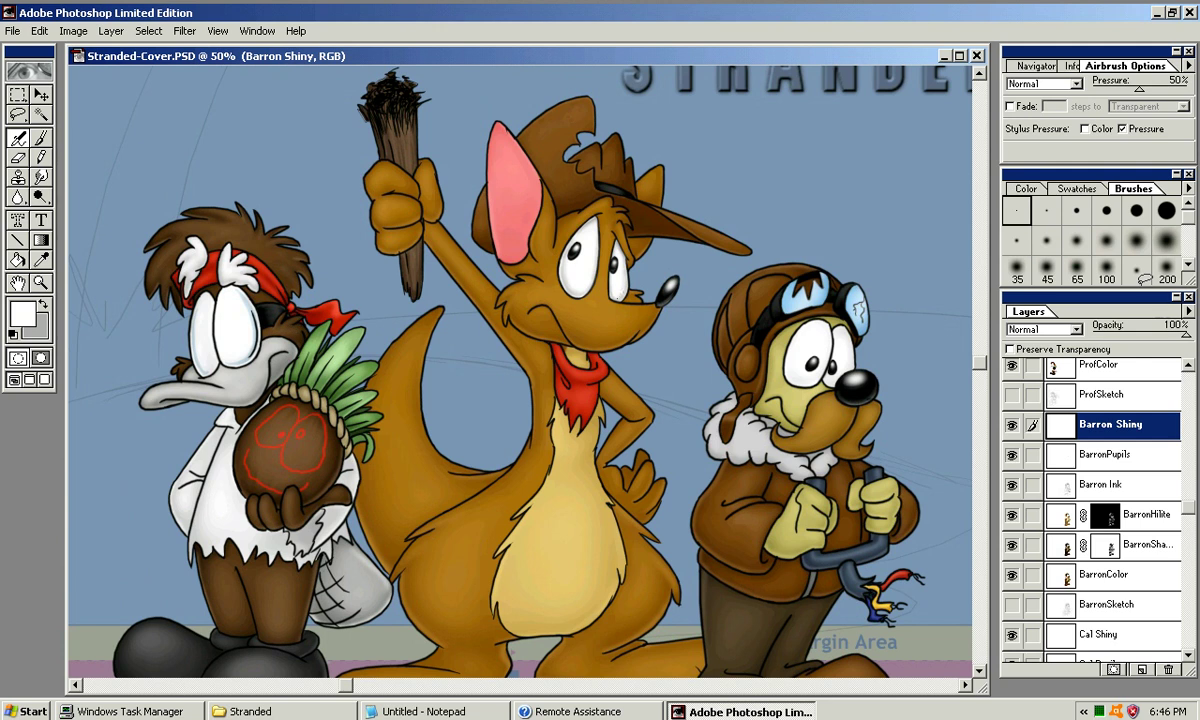
# Make the Cal Shiny layer active for work on the black band of the kangaroo's torn hat
pyautogui.press(']')
pyautogui.press(']')
pyautogui.press(']')
pyautogui.press(']')
pyautogui.hotkey('ctrl', '+')
pyautogui.hotkey('ctrl', '+')
pyautogui.hotkey('ctrl', '+')
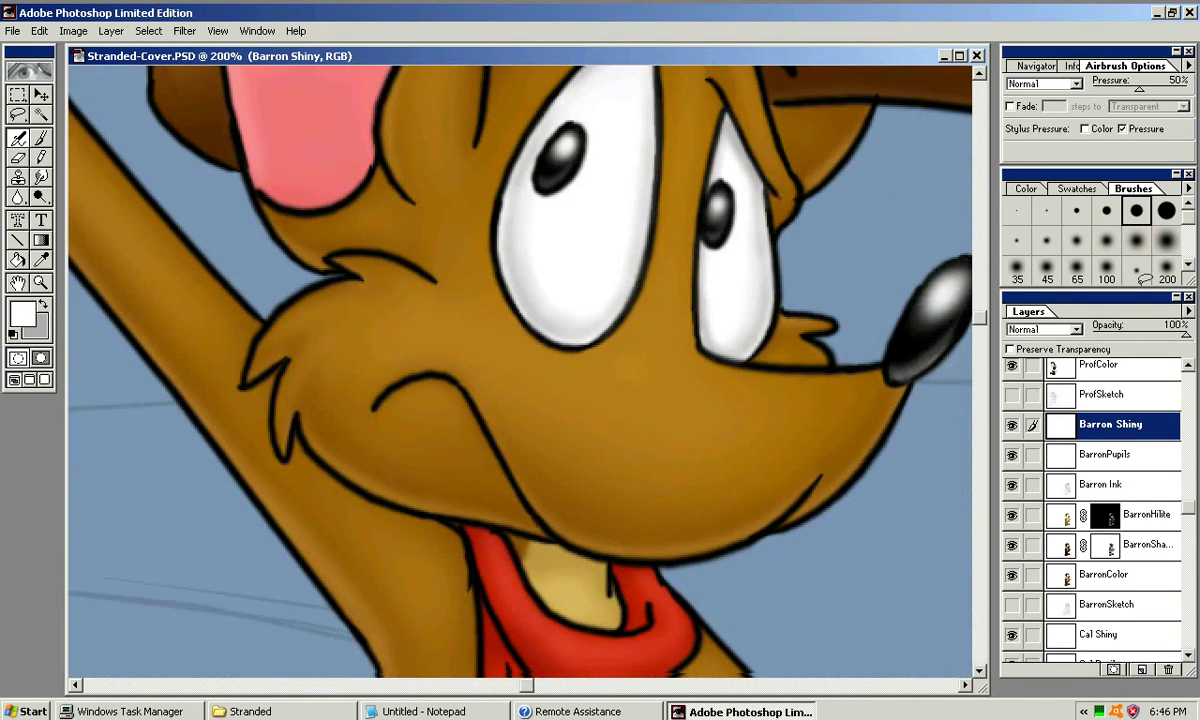
pyautogui.moveTo(626, 154); pyautogui.dragTo(413, 586)
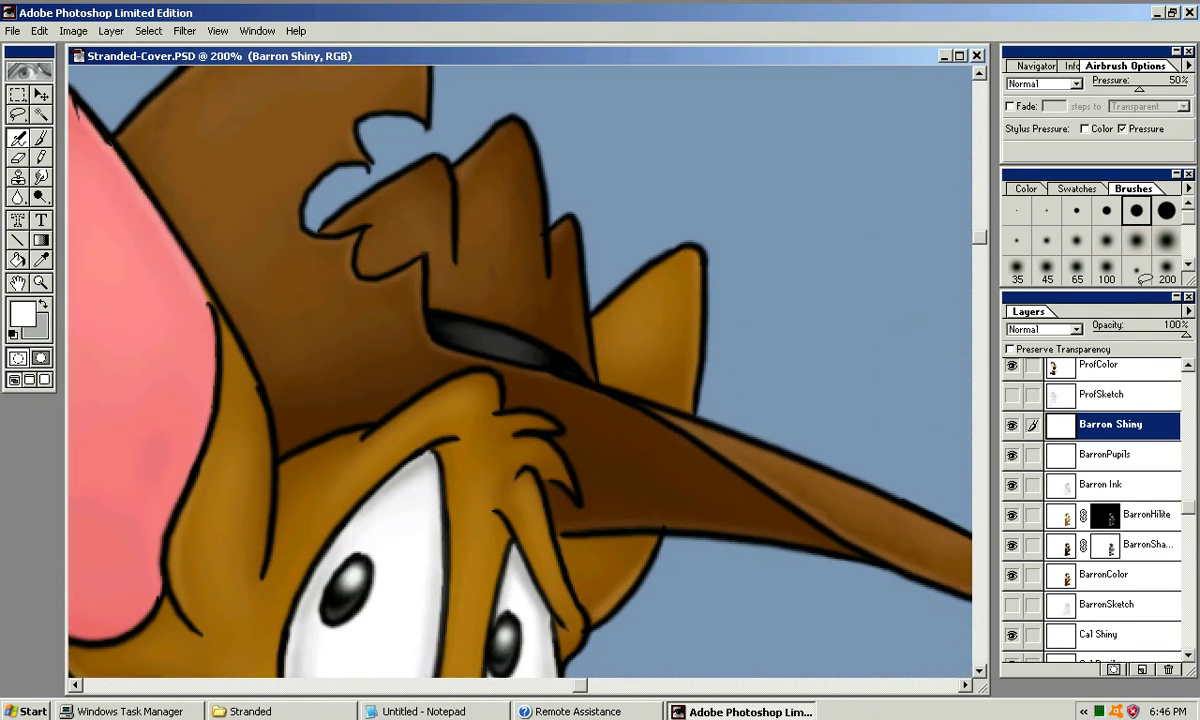
pyautogui.click(1112, 455)
pyautogui.scroll(5, 1095, 500)
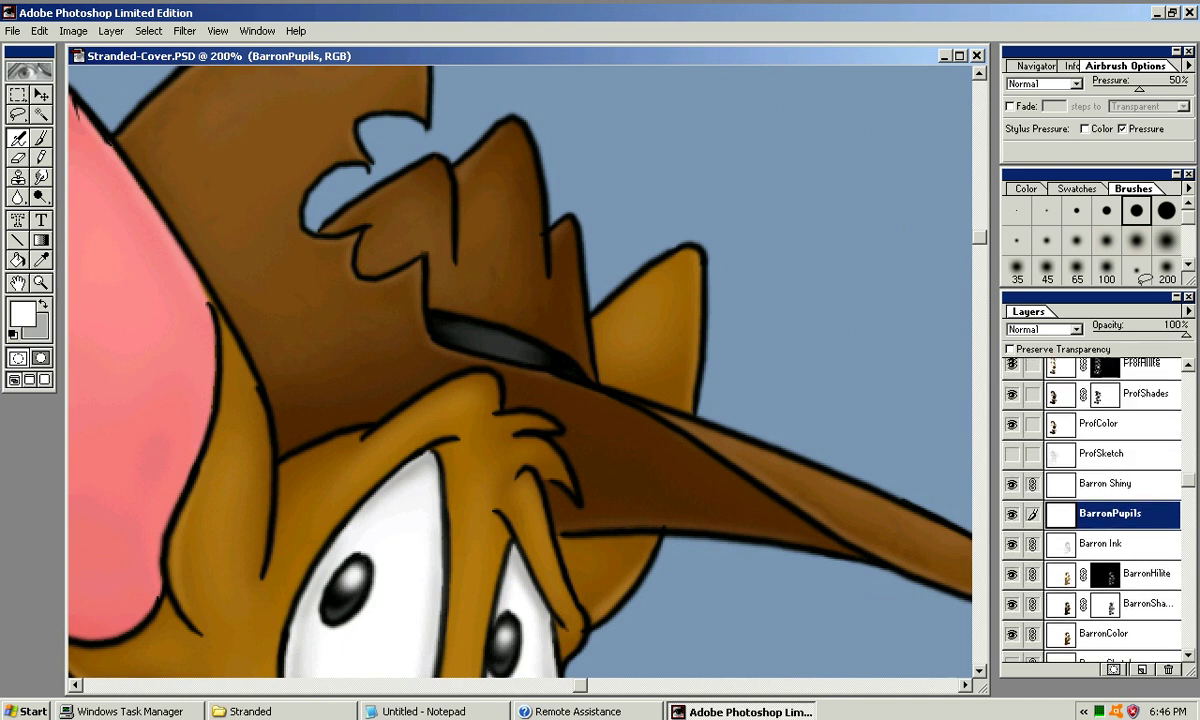
pyautogui.scroll(-10, 1095, 500)
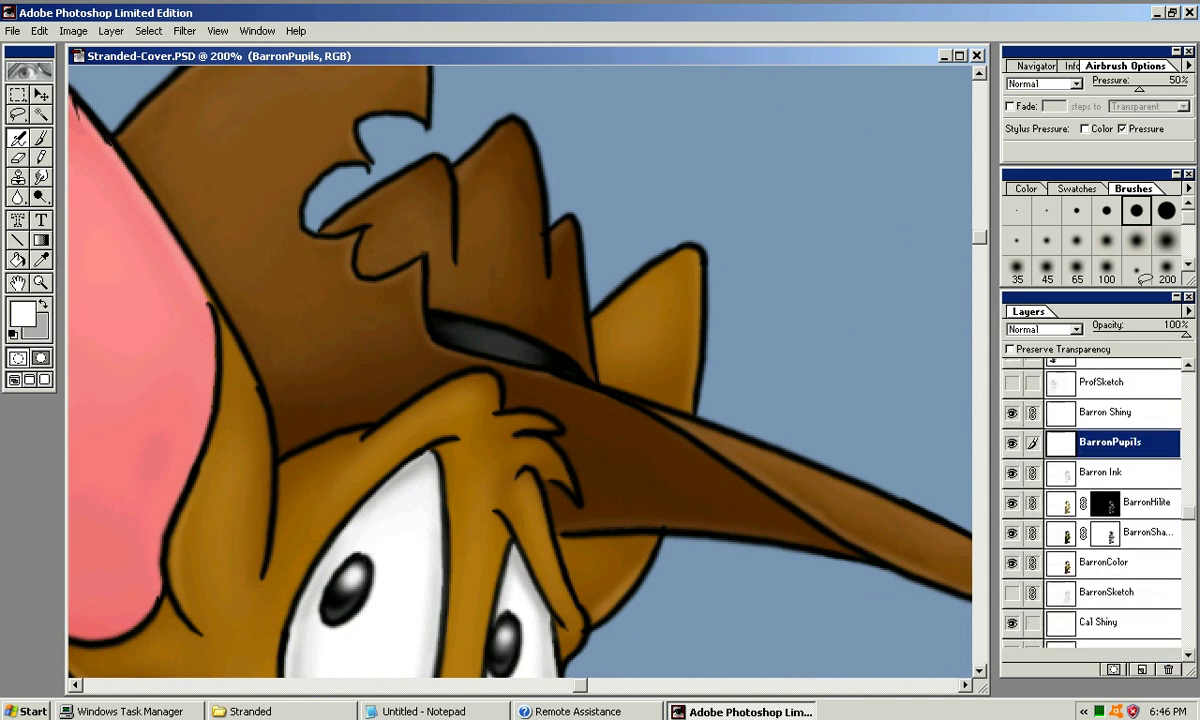
pyautogui.click(1100, 416)
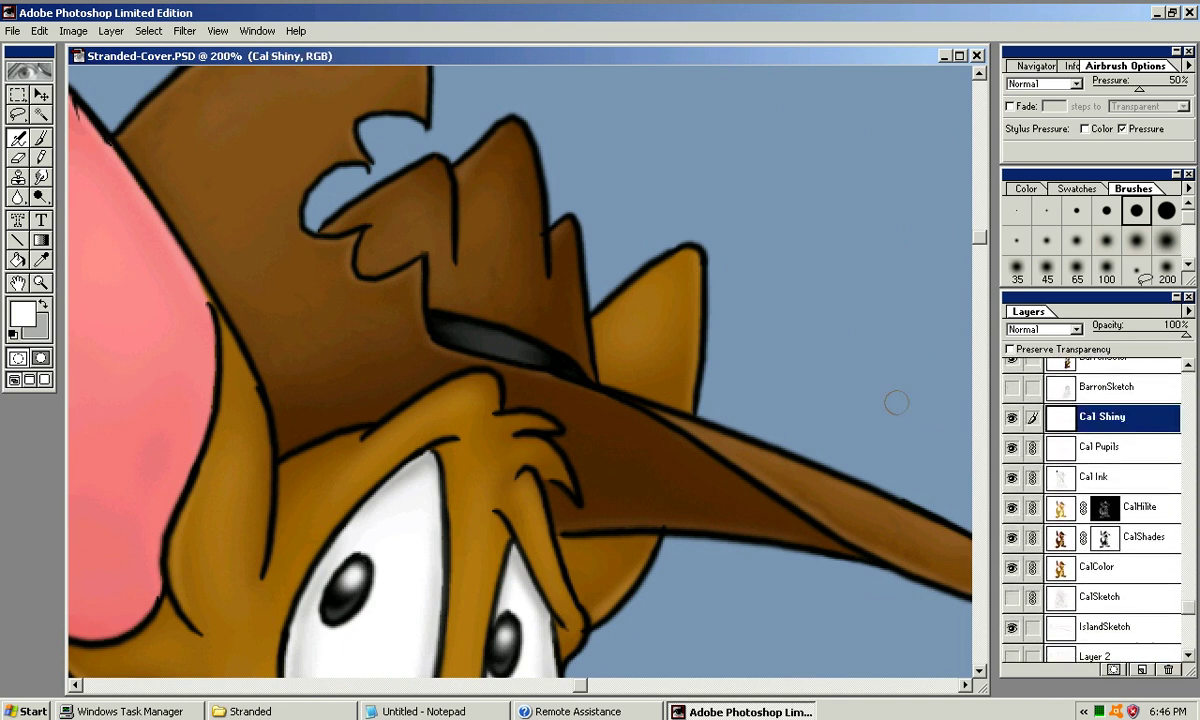
pyautogui.click(13, 31)
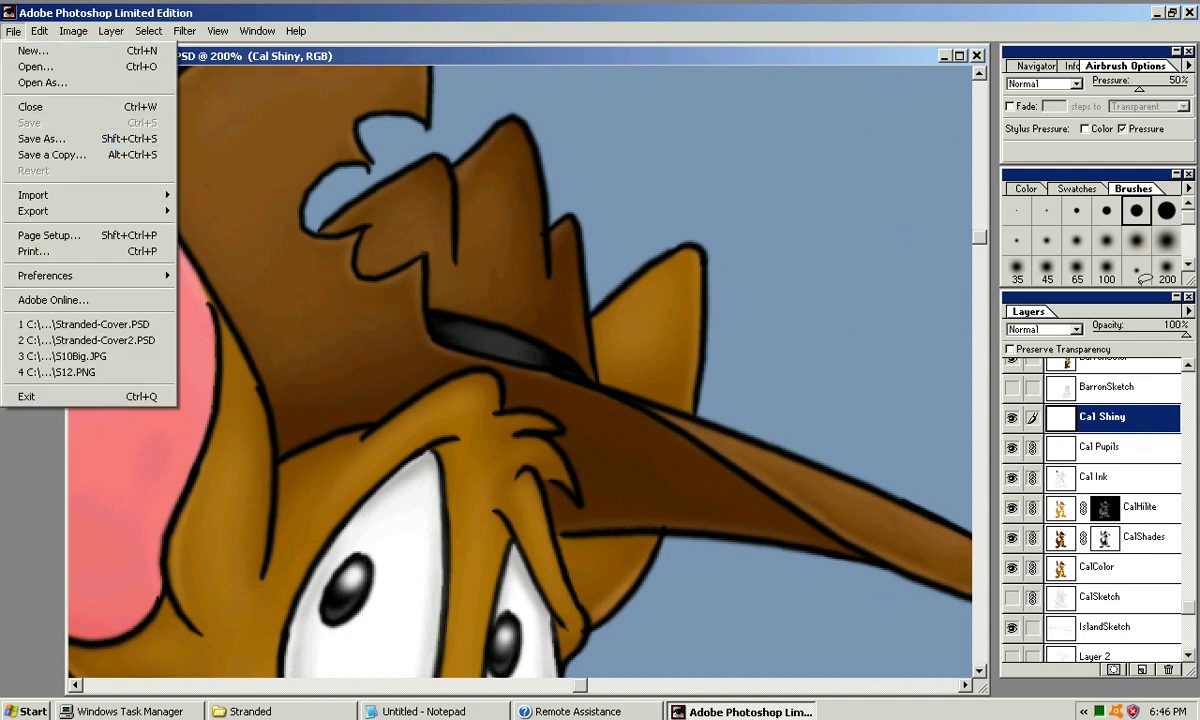
pyautogui.click(254, 115)
# Try thin white airbrush strokes along the kangaroo's black hat band with small hard and soft brushes
pyautogui.press('[')
pyautogui.press('[')
pyautogui.press('[')
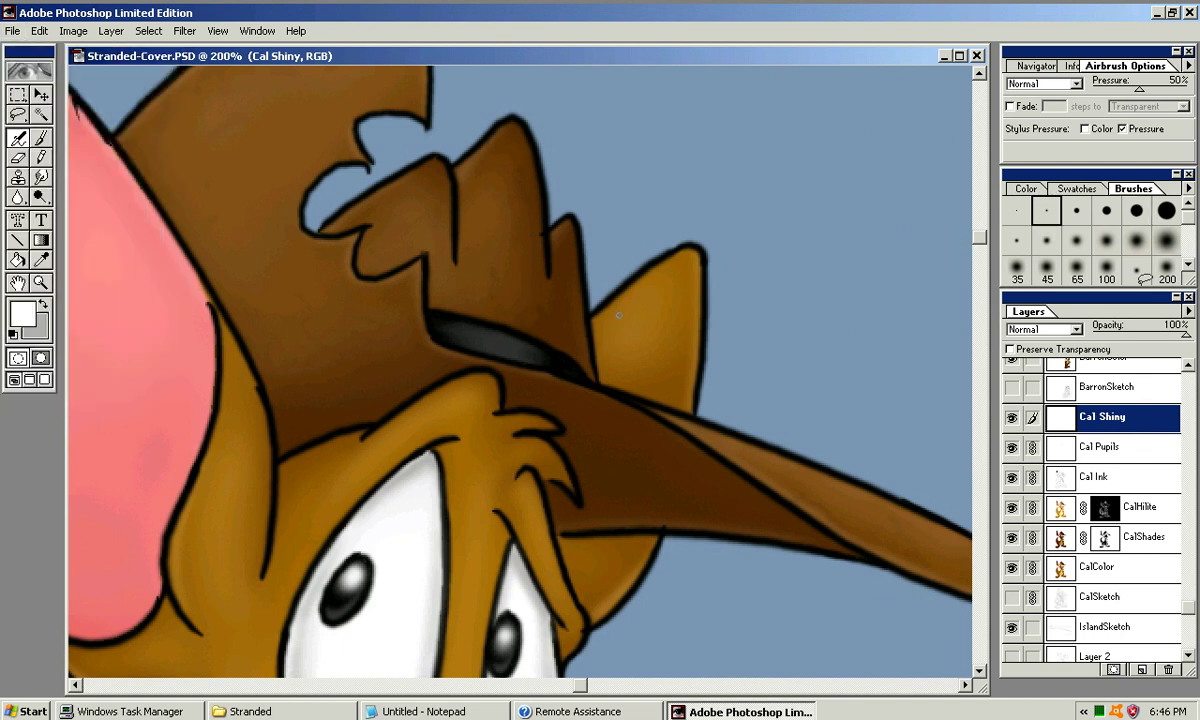
pyautogui.moveTo(440, 320); pyautogui.dragTo(552, 352)
pyautogui.hotkey('ctrl', 'z')
pyautogui.click(1016, 240)
pyautogui.moveTo(456, 321); pyautogui.dragTo(550, 348)
pyautogui.hotkey('ctrl', 'z')
pyautogui.moveTo(447, 325); pyautogui.dragTo(546, 352)
pyautogui.hotkey('ctrl', 'z')
pyautogui.moveTo(441, 319); pyautogui.dragTo(551, 348)
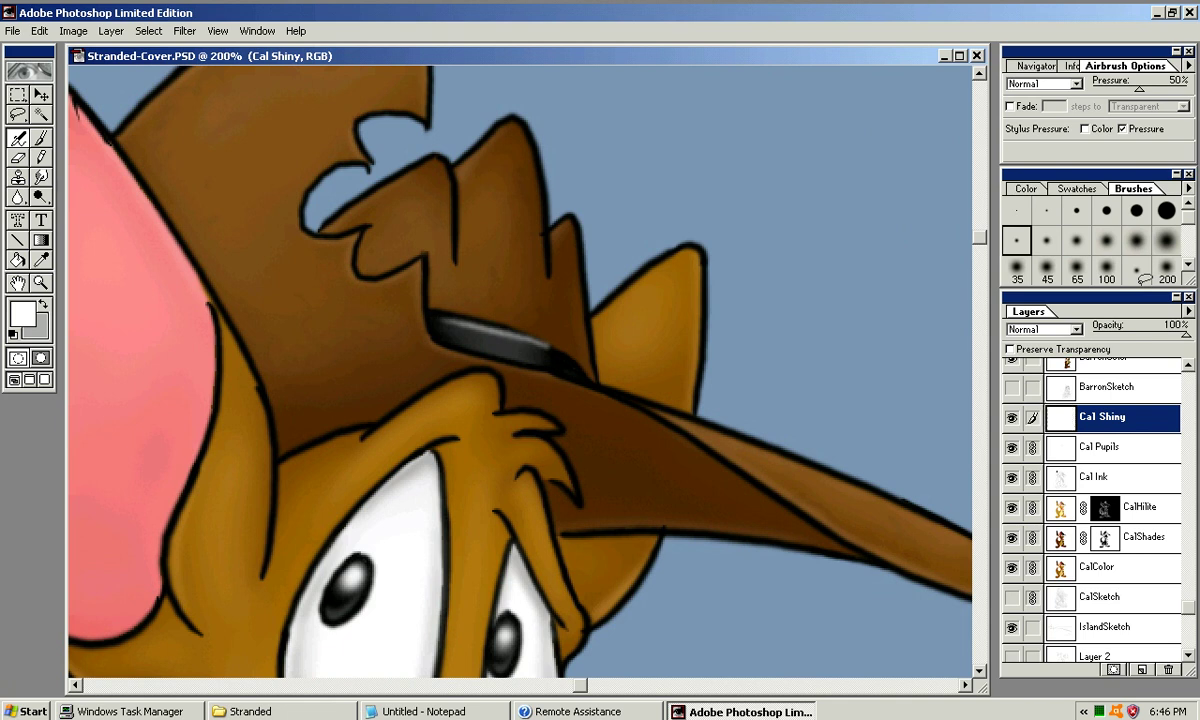
pyautogui.hotkey('ctrl', 'z')
# Airbrush a soft white highlight along the hat band's upper edge and a short glint across it with a small soft brush
pyautogui.click(1046, 240)
pyautogui.moveTo(442, 318); pyautogui.dragTo(516, 327)
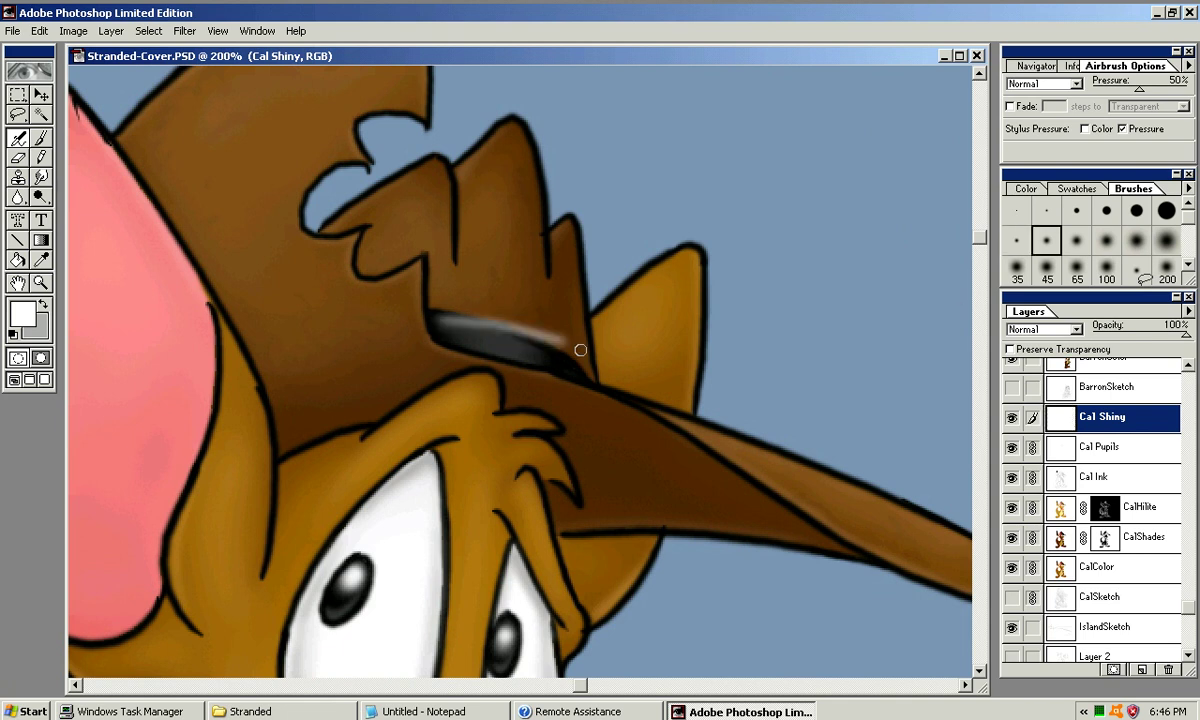
pyautogui.hotkey('ctrl', 'z')
pyautogui.moveTo(432, 312); pyautogui.dragTo(555, 350)
pyautogui.hotkey('ctrl', 'z')
pyautogui.moveTo(422, 304); pyautogui.dragTo(576, 356)
pyautogui.hotkey('ctrl', 'z')
pyautogui.moveTo(425, 306); pyautogui.dragTo(579, 369)
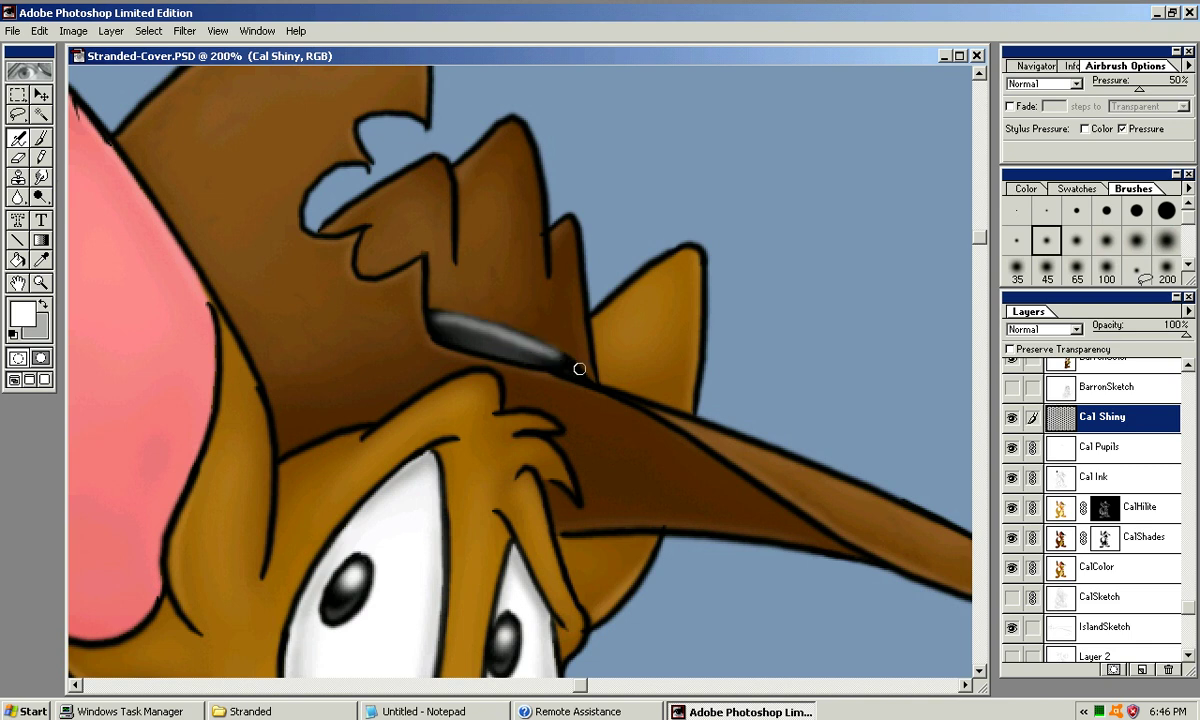
pyautogui.hotkey('ctrl', 'z')
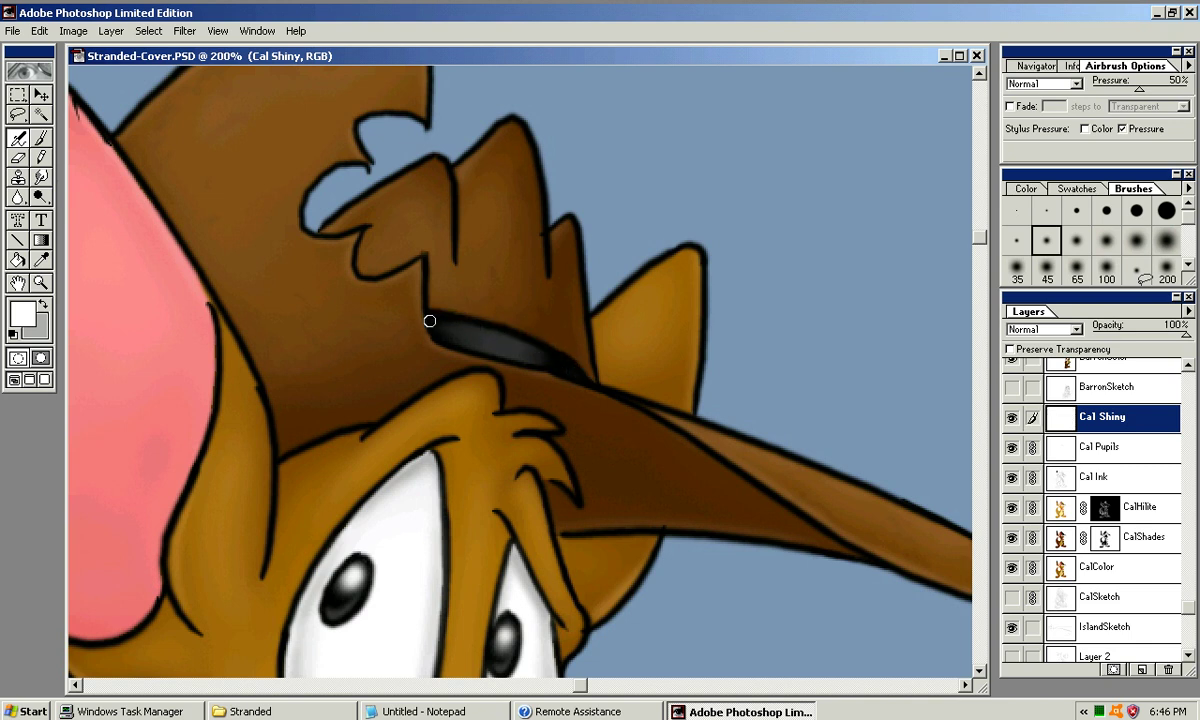
pyautogui.moveTo(429, 320); pyautogui.dragTo(544, 349)
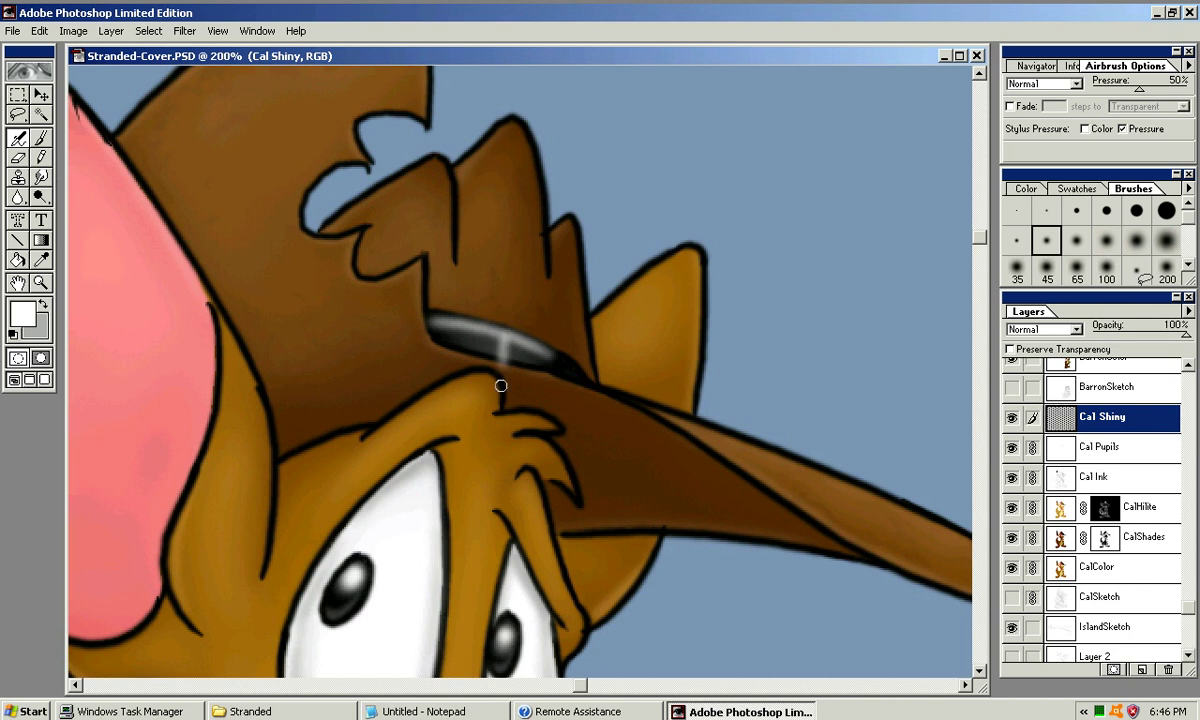
pyautogui.moveTo(506, 352); pyautogui.dragTo(472, 330)
pyautogui.hotkey('ctrl', 'z')
pyautogui.press(']')
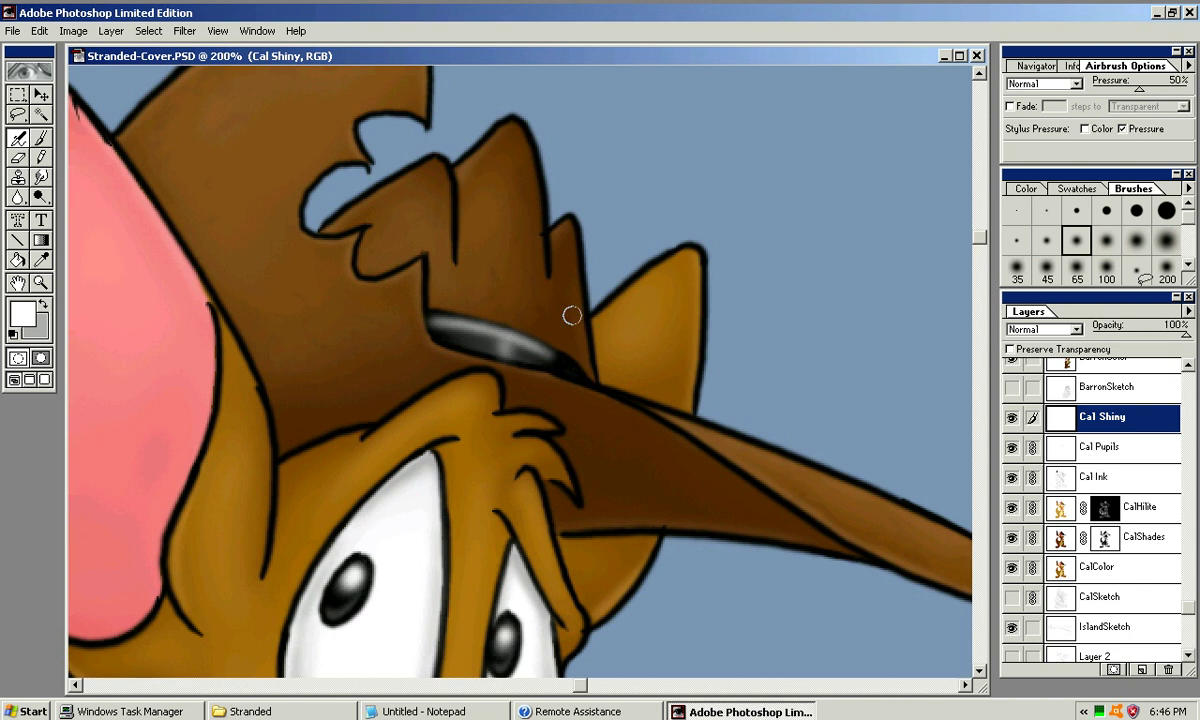
# Erase the white spill along the hat band's upper edge and trim the highlight on both sides of the glint
pyautogui.hotkey('ctrl', '+')
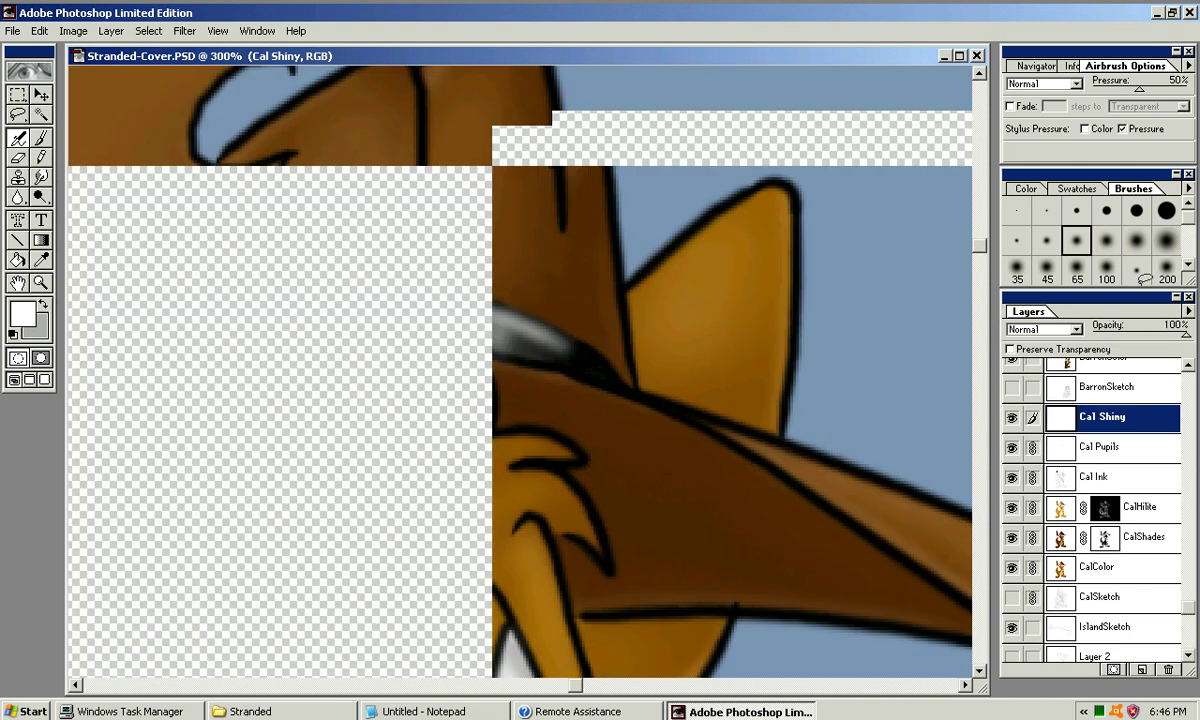
pyautogui.moveTo(520, 372); pyautogui.dragTo(550, 368)
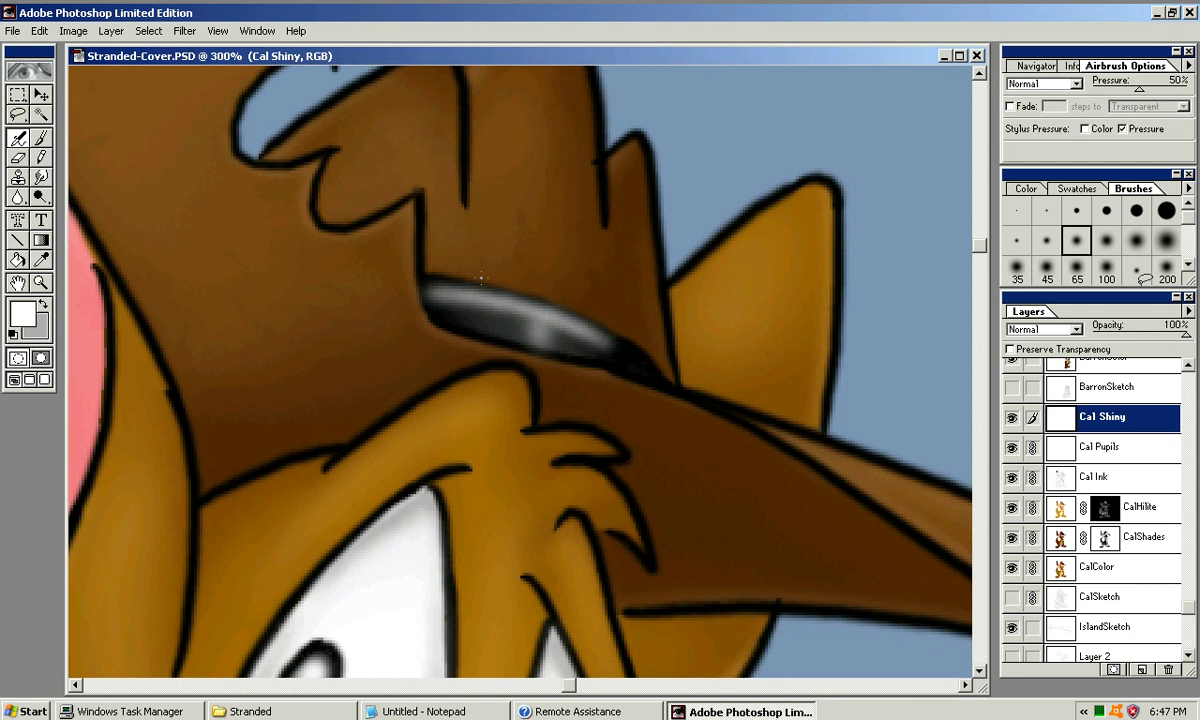
pyautogui.press('e')
pyautogui.press(']')
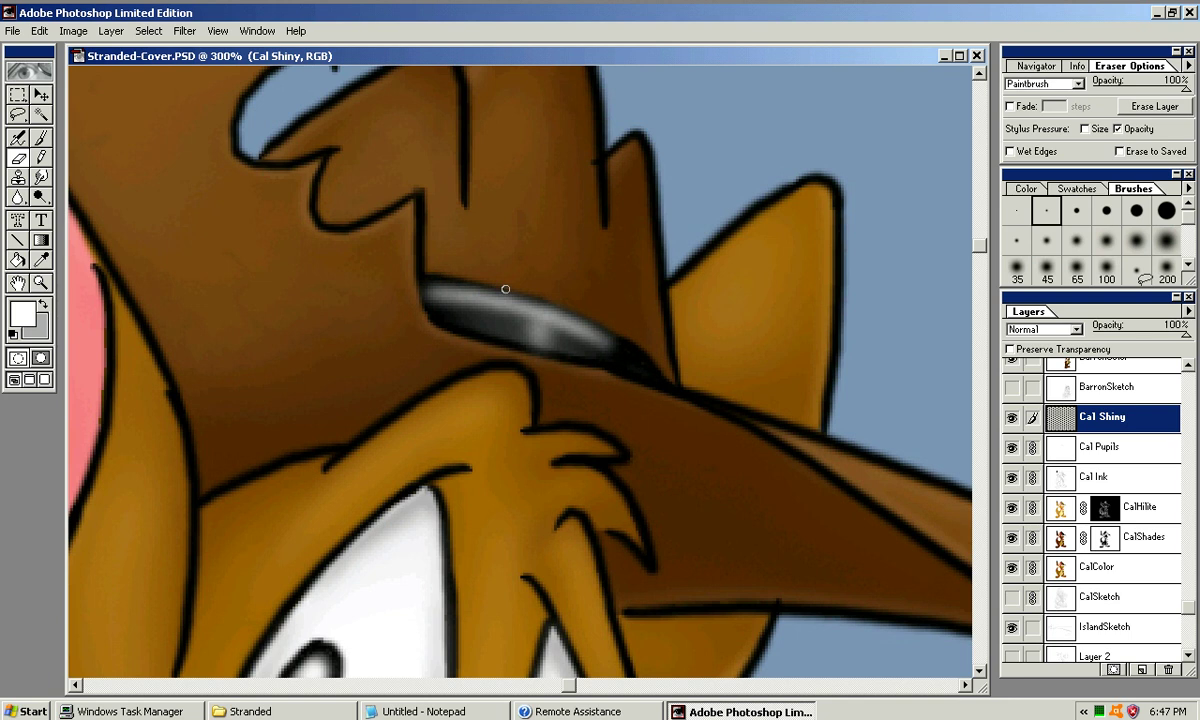
pyautogui.moveTo(403, 255); pyautogui.dragTo(481, 283)
pyautogui.click(1017, 240)
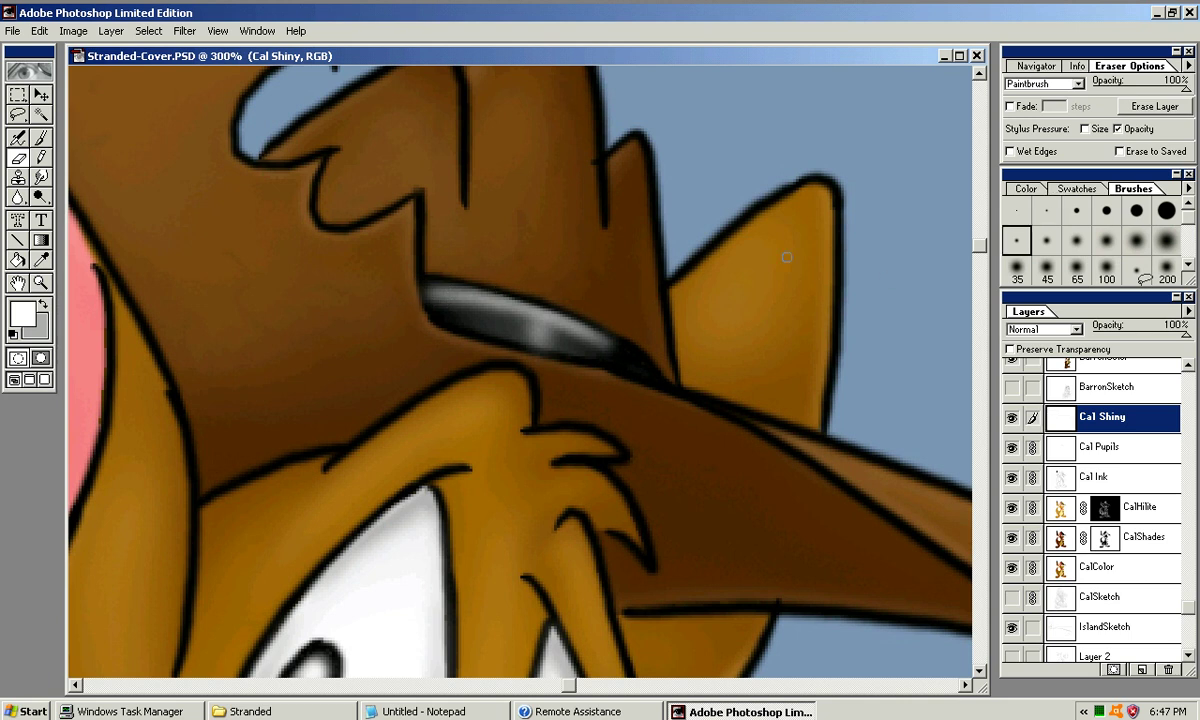
pyautogui.moveTo(452, 306)
pyautogui.mouseDown()
pyautogui.moveTo(418, 286)
pyautogui.moveTo(450, 290)
pyautogui.moveTo(410, 278)
pyautogui.moveTo(487, 296)
pyautogui.mouseUp()
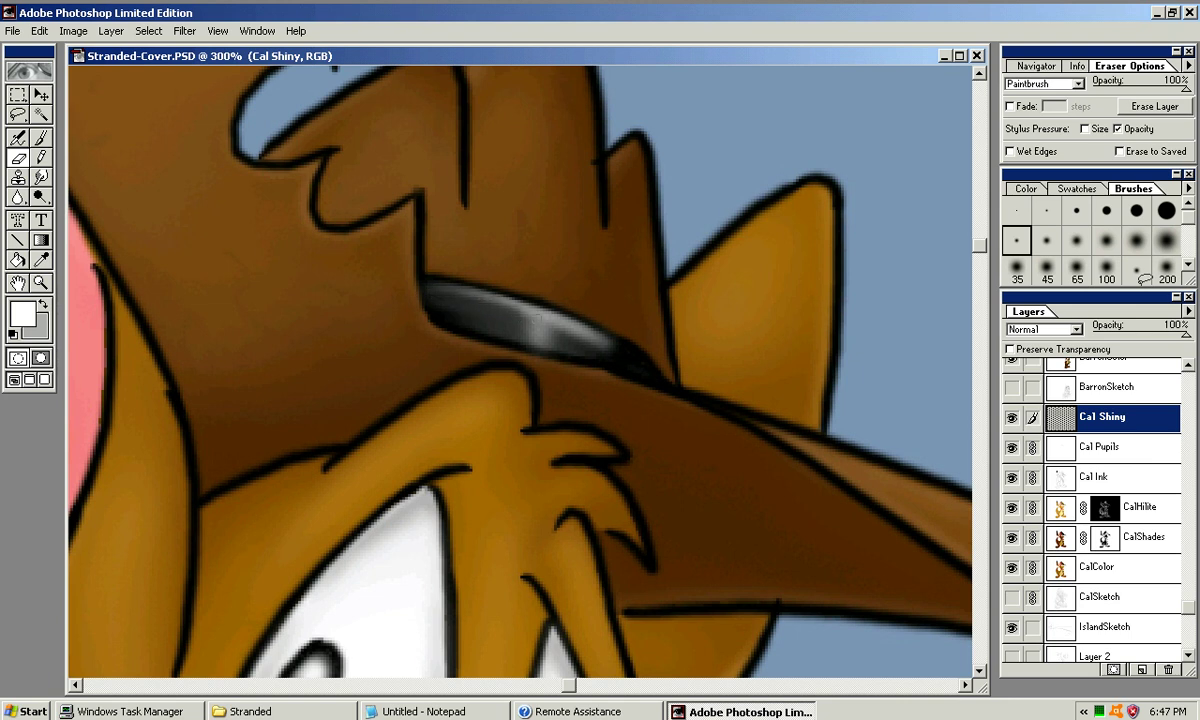
pyautogui.moveTo(620, 356); pyautogui.dragTo(530, 308)
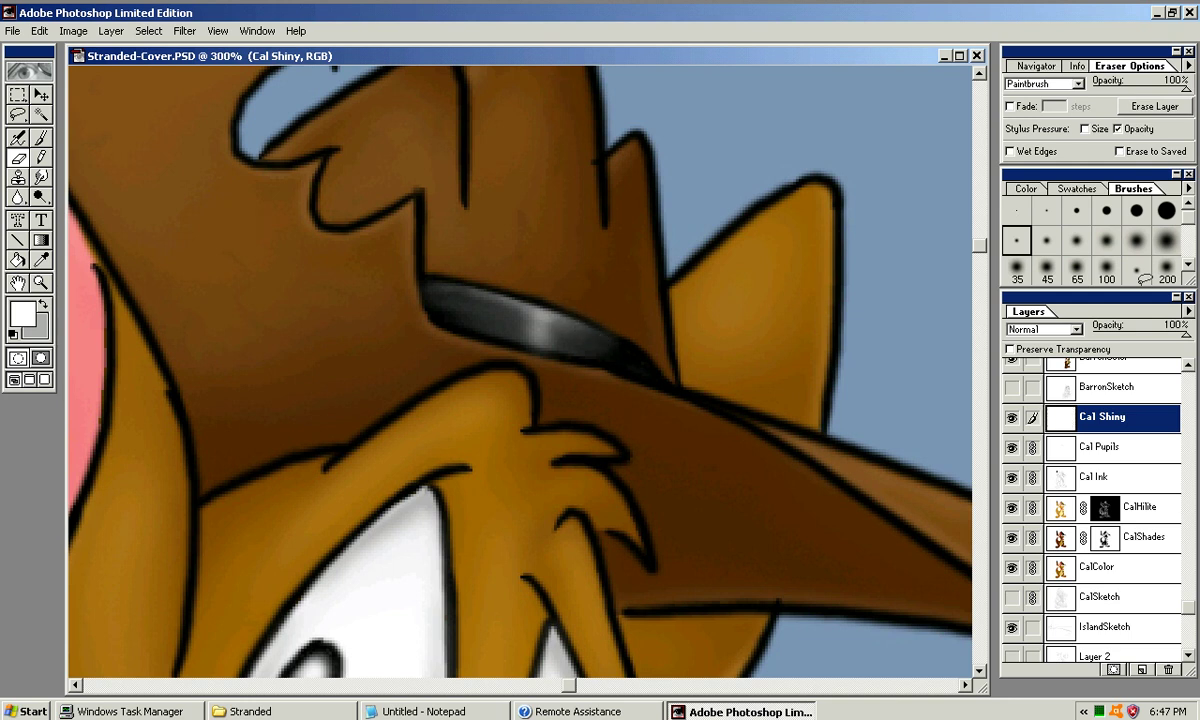
# Smudge the hat band's glint and highlight along the band with a small hard brush at 50% pressure
pyautogui.press('r')
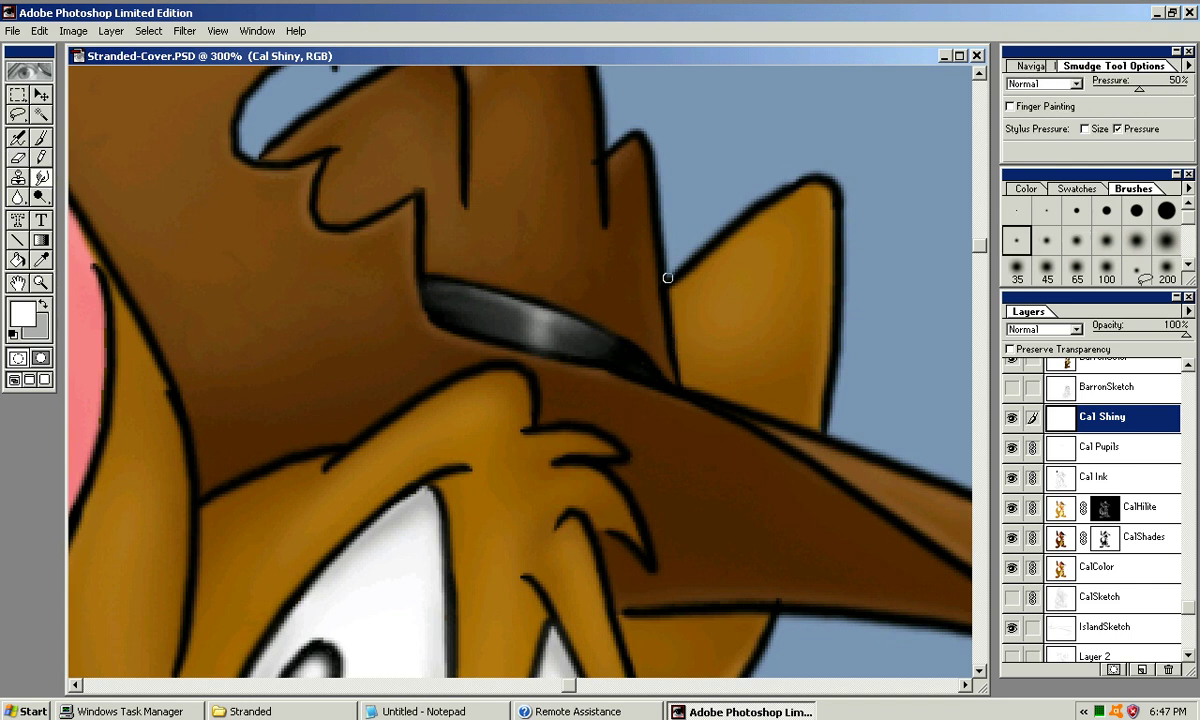
pyautogui.click(1046, 211)
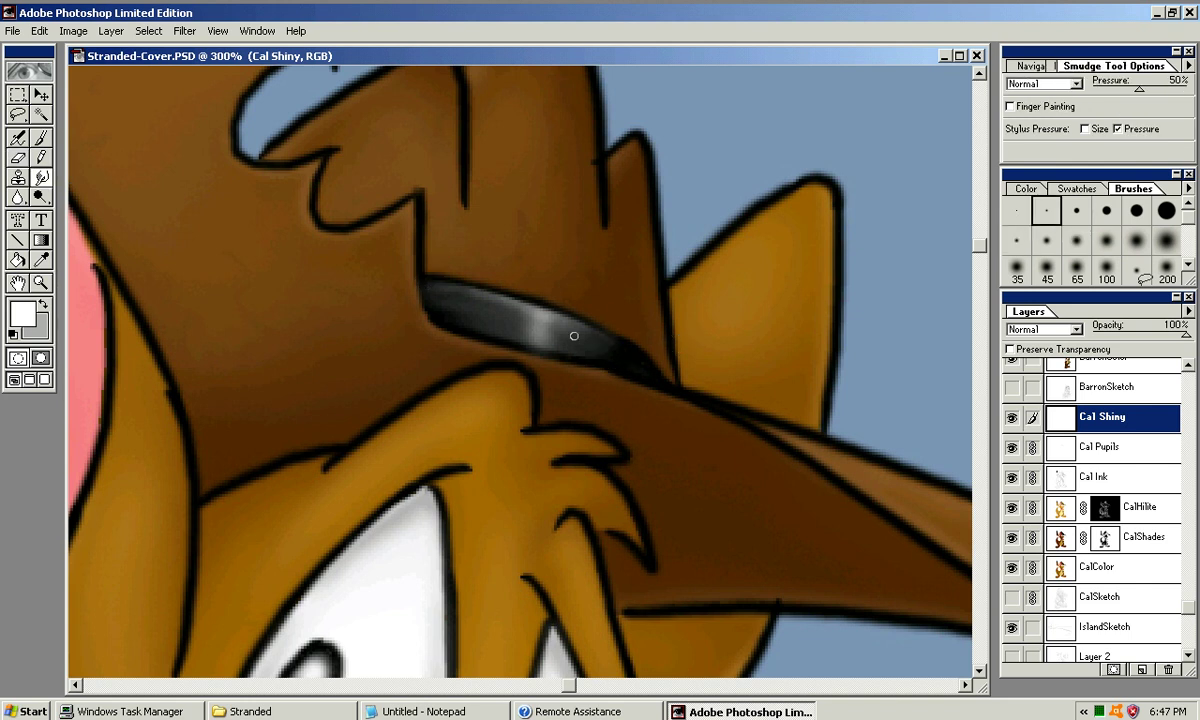
pyautogui.moveTo(519, 327); pyautogui.dragTo(463, 316)
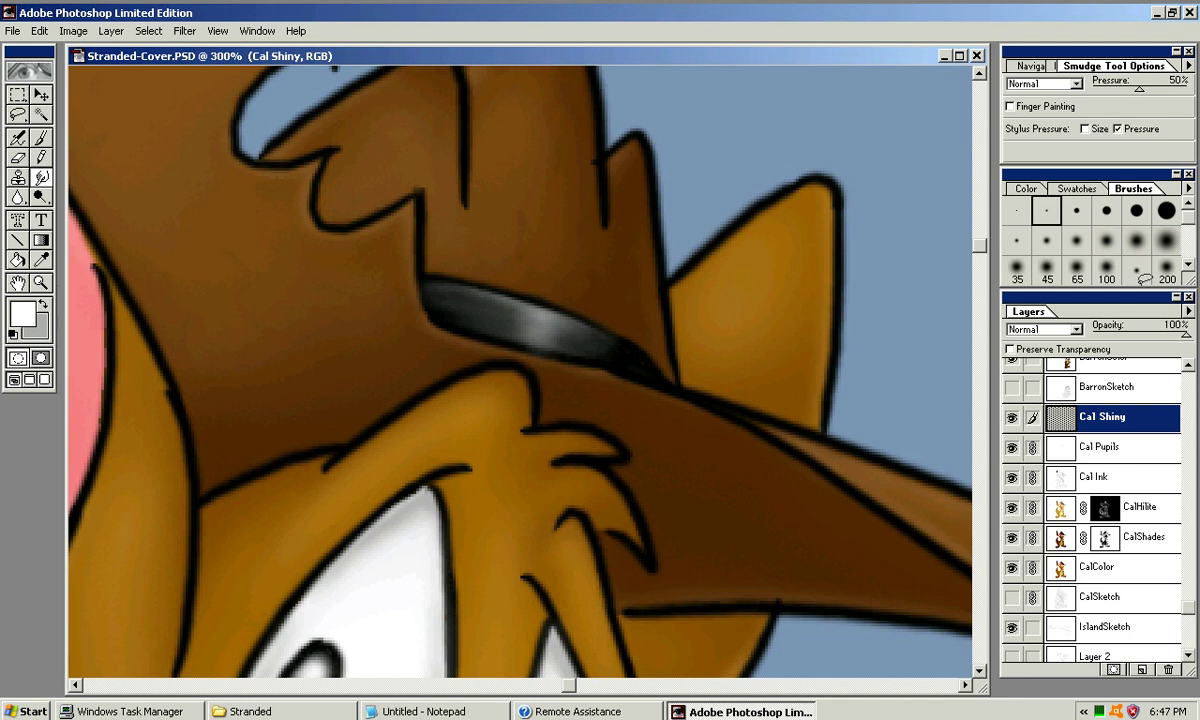
# Fade the hat band highlight slightly with the soft 100-pixel eraser brush
pyautogui.hotkey('ctrl', '-')
pyautogui.hotkey('ctrl', '-')
pyautogui.hotkey('ctrl', '-')
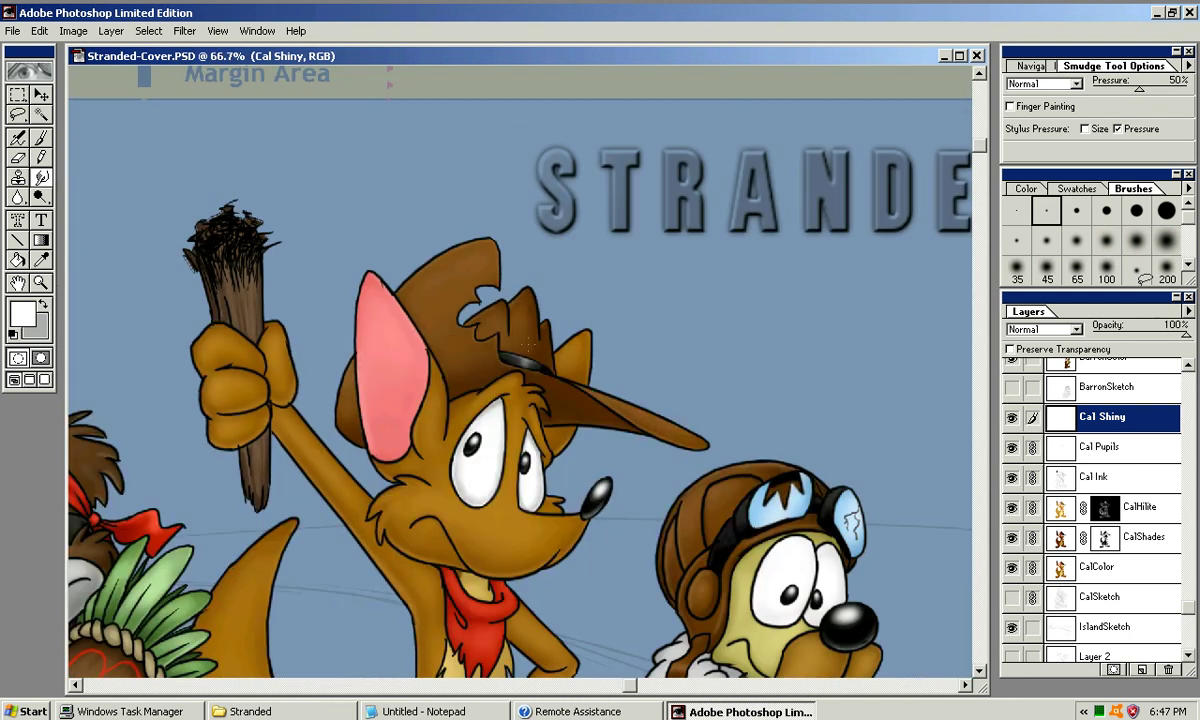
pyautogui.moveTo(520, 400); pyautogui.dragTo(536, 315)
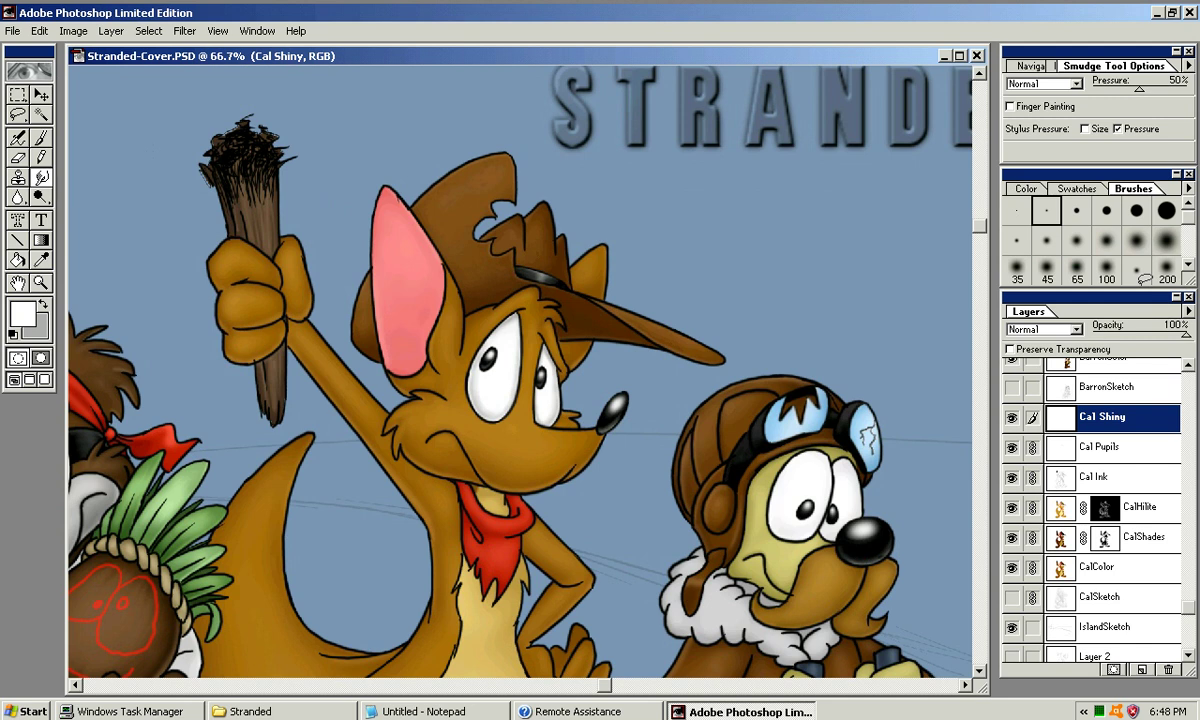
pyautogui.press('e')
pyautogui.click(1107, 269)
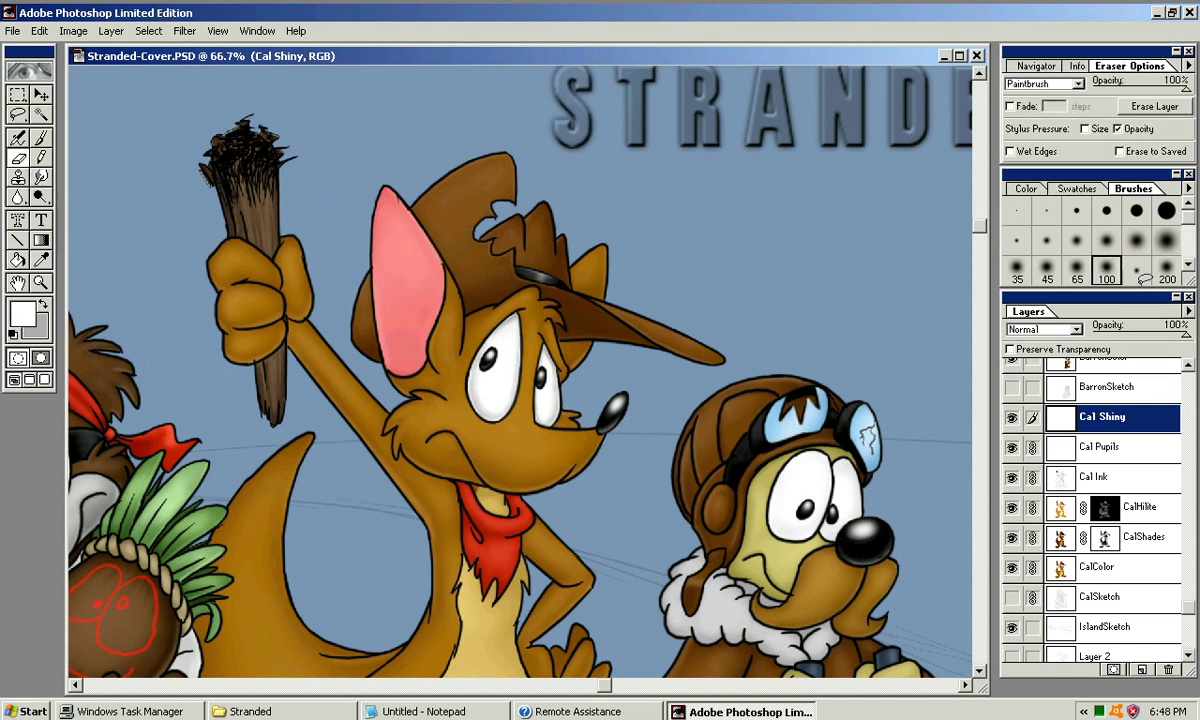
pyautogui.click(539, 274)
# Erase along the outer edge of the aviator dog's near goggle frame on the BarronColor layer with a small soft brush
pyautogui.moveTo(774, 244)
pyautogui.mouseDown()
pyautogui.moveTo(852, 197)
pyautogui.moveTo(848, 211)
pyautogui.moveTo(818, 171)
pyautogui.mouseUp()
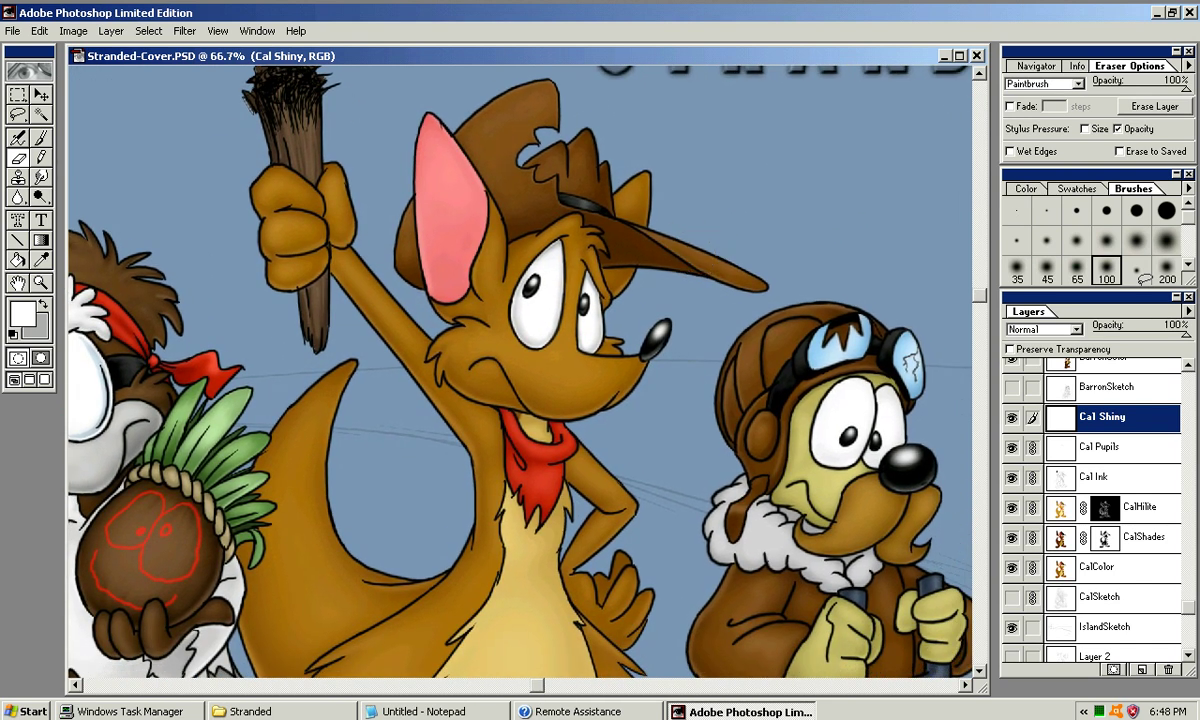
pyautogui.keyDown('ctrl'); pyautogui.click(806, 358); pyautogui.keyUp('ctrl')
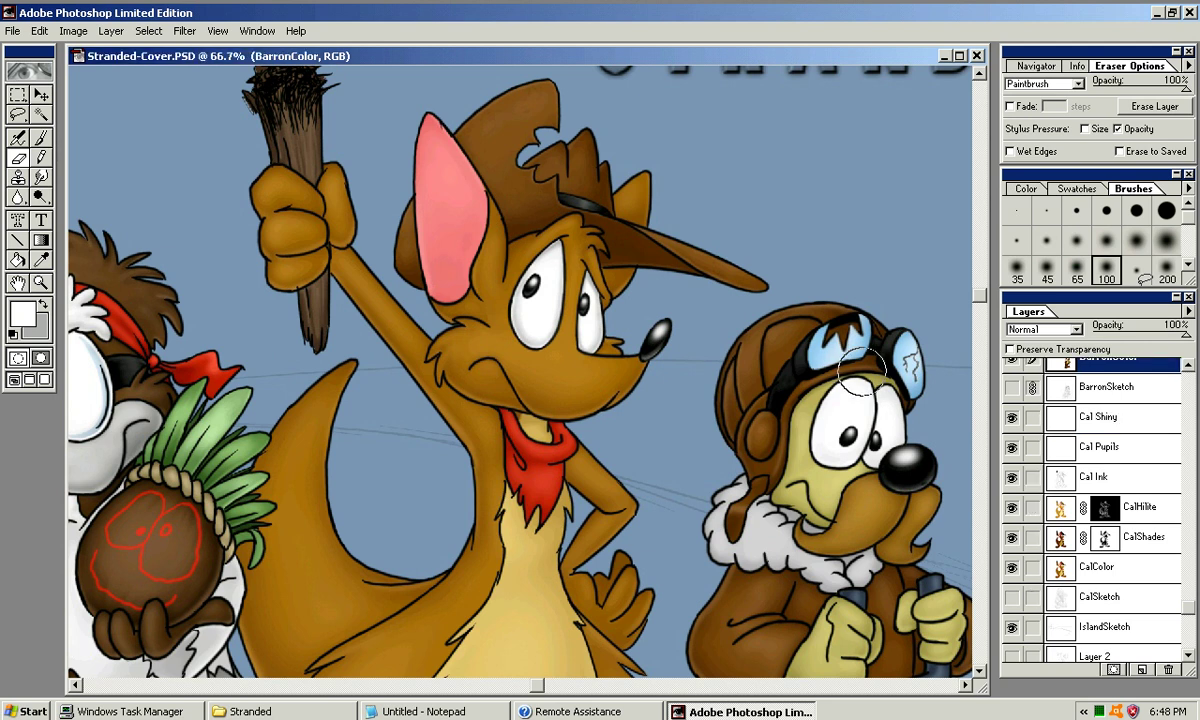
pyautogui.hotkey('ctrl', '+')
pyautogui.hotkey('ctrl', '+')
pyautogui.moveTo(950, 345)
pyautogui.mouseDown()
pyautogui.moveTo(360, 370)
pyautogui.moveTo(146, 402)
pyautogui.moveTo(43, 382)
pyautogui.moveTo(41, 362)
pyautogui.mouseUp()
pyautogui.press('[')
pyautogui.press('[')
pyautogui.press('[')
pyautogui.press('[')
pyautogui.press('[')
pyautogui.press('[')
pyautogui.press('[')
pyautogui.press('[')
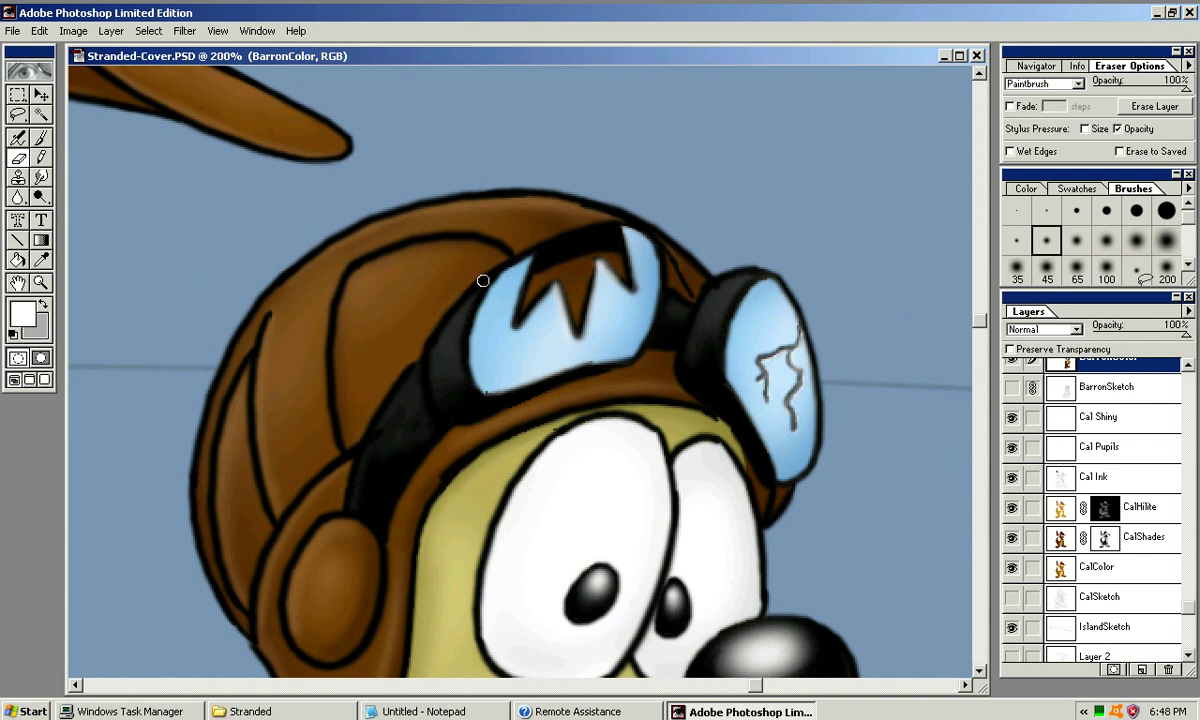
pyautogui.press(']')
pyautogui.press(']')
pyautogui.moveTo(440, 358)
pyautogui.mouseDown()
pyautogui.moveTo(482, 284)
pyautogui.moveTo(450, 360)
pyautogui.mouseUp()
pyautogui.moveTo(457, 312); pyautogui.dragTo(443, 355)
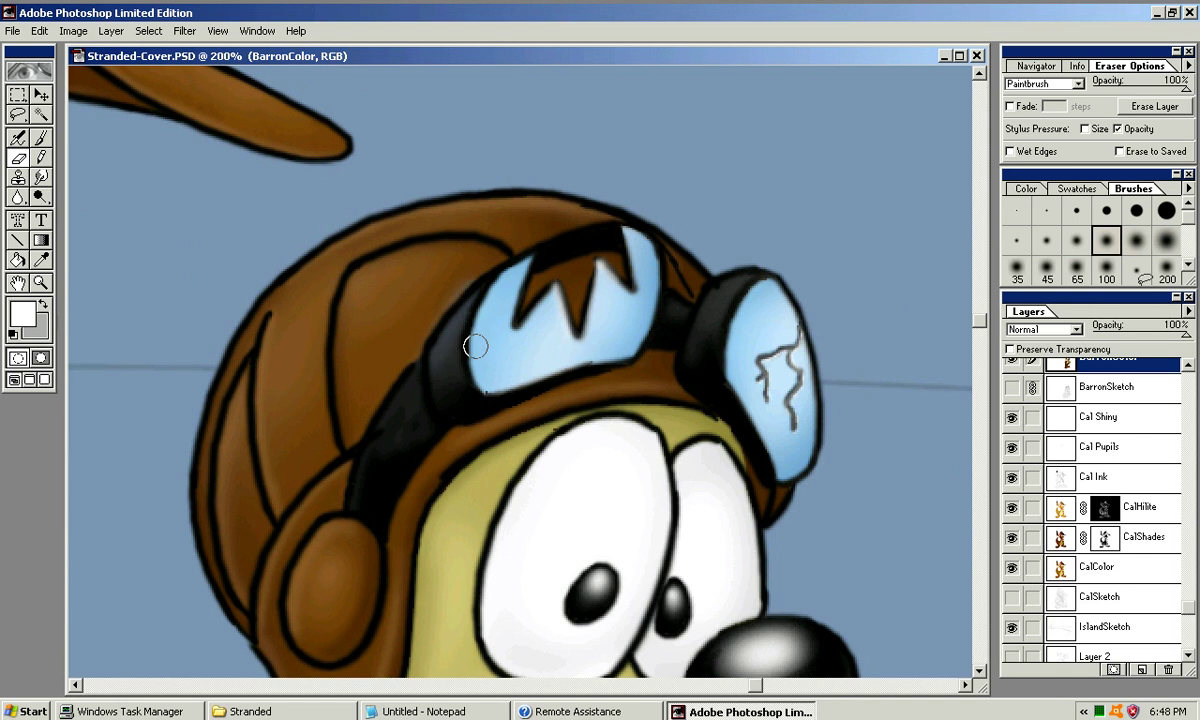
# Compare the goggles with the BarronColor layer hidden and shown, and activate the BarronShades layer
pyautogui.scroll(2, 1095, 500)
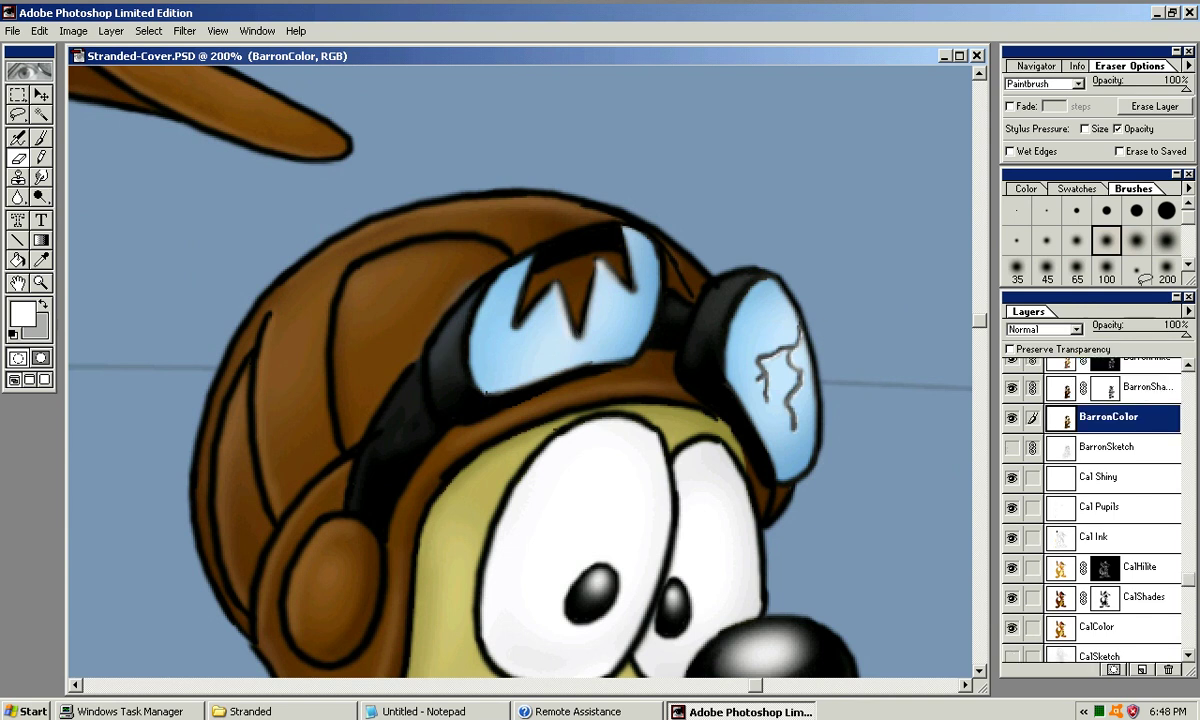
pyautogui.click(39, 31)
pyautogui.click(385, 169)
pyautogui.click(1012, 418)
pyautogui.click(1011, 417)
pyautogui.click(1011, 417)
pyautogui.click(1011, 417)
pyautogui.click(1011, 417)
pyautogui.click(1011, 417)
pyautogui.click(1142, 388)
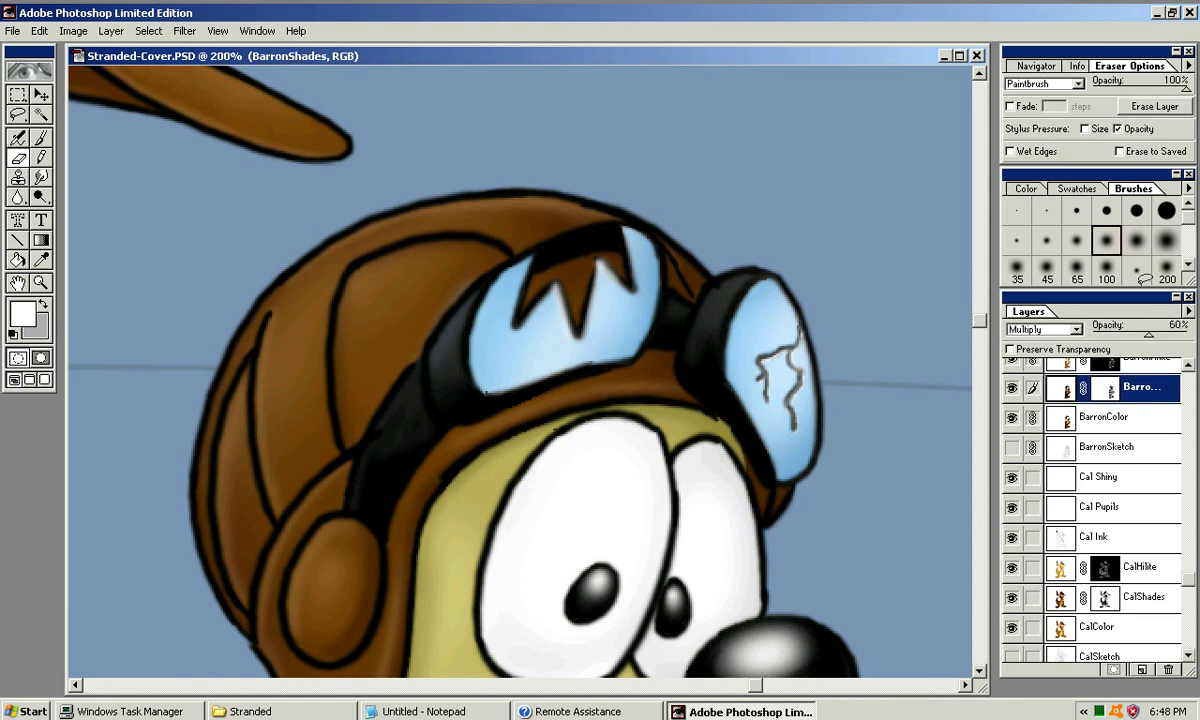
# Duplicate the BarronShades layer within Stranded-Cover.PSD under the name "BarronColor copy"
pyautogui.click(1188, 311)
pyautogui.click(1130, 347)
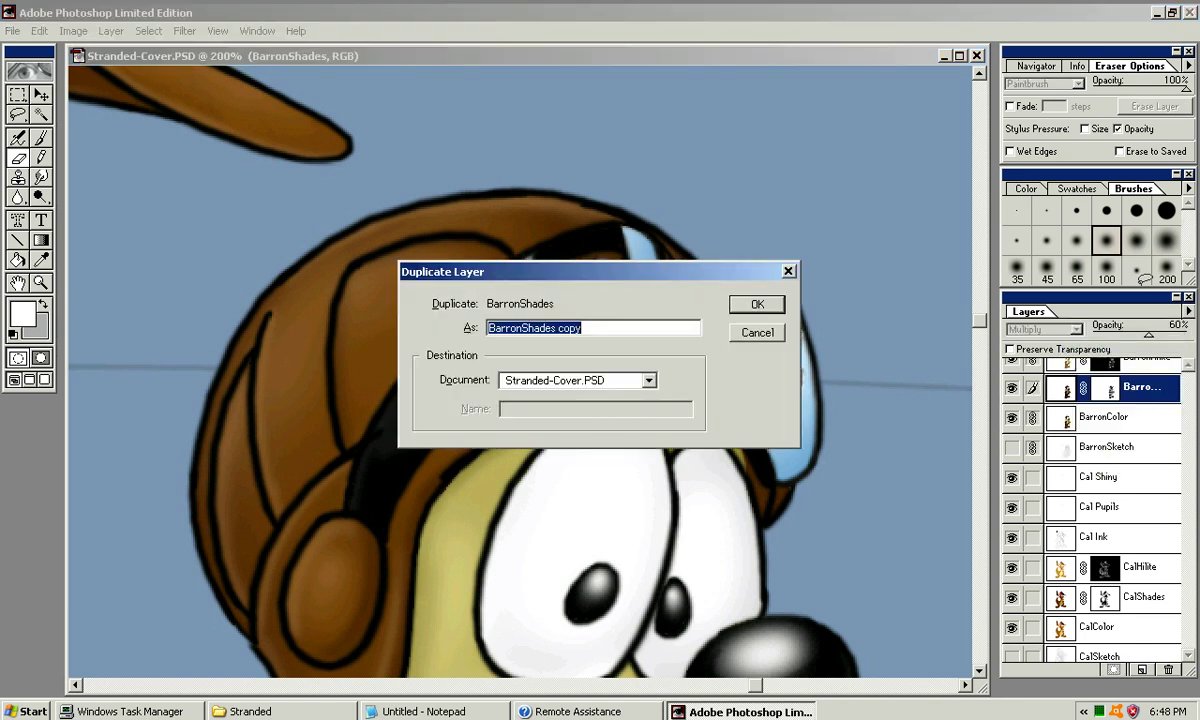
pyautogui.moveTo(545, 328); pyautogui.dragTo(521, 328)
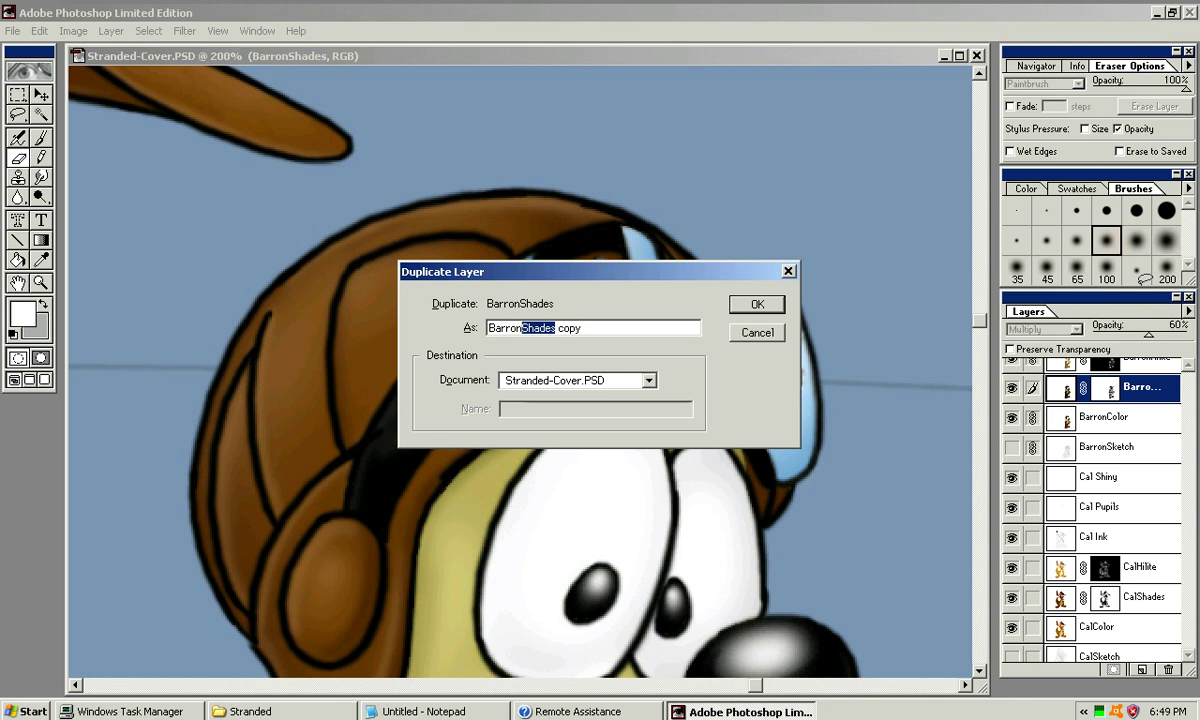
pyautogui.write('Color')
pyautogui.press('Return')
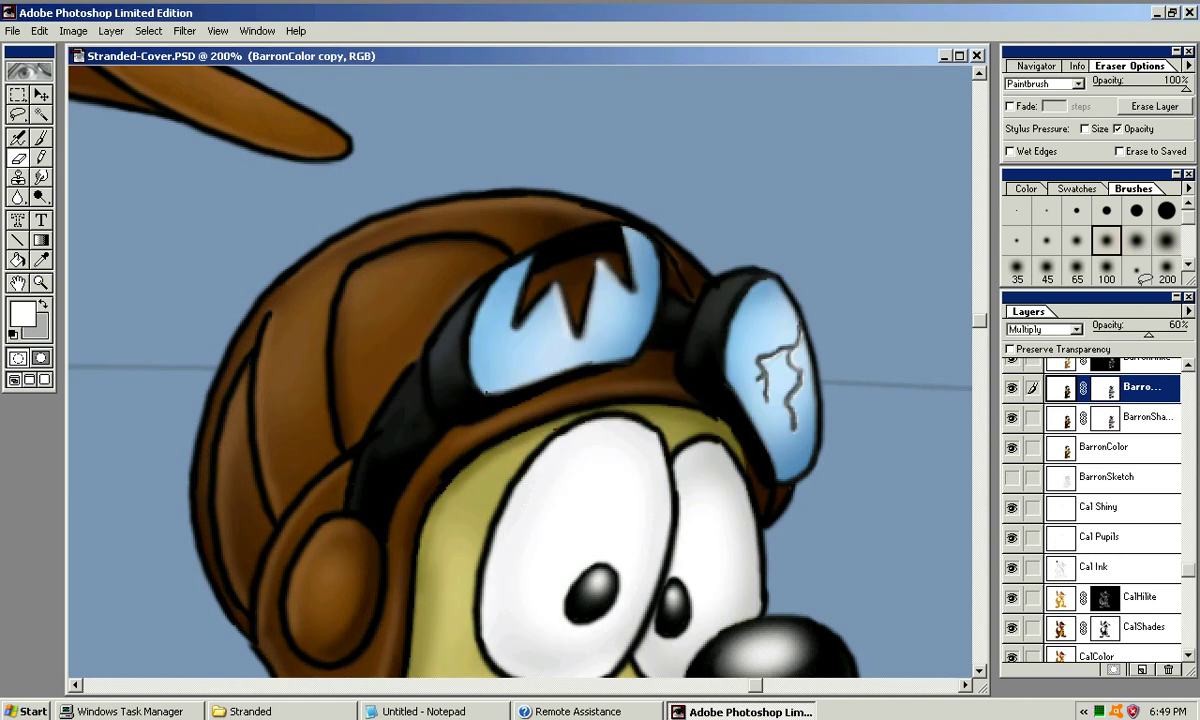
# Toggle the original BarronShades layer off and on to compare it with its duplicate, and delete it
pyautogui.click(1145, 417)
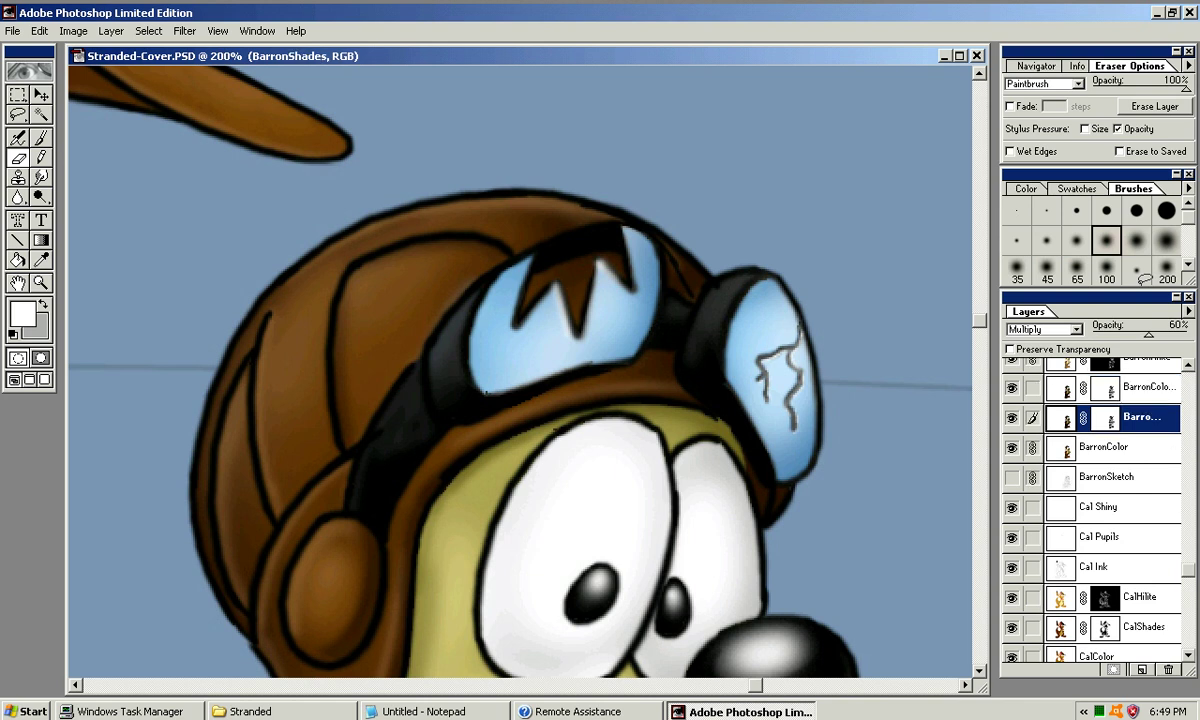
pyautogui.click(1012, 418)
pyautogui.click(1012, 418)
pyautogui.click(1189, 312)
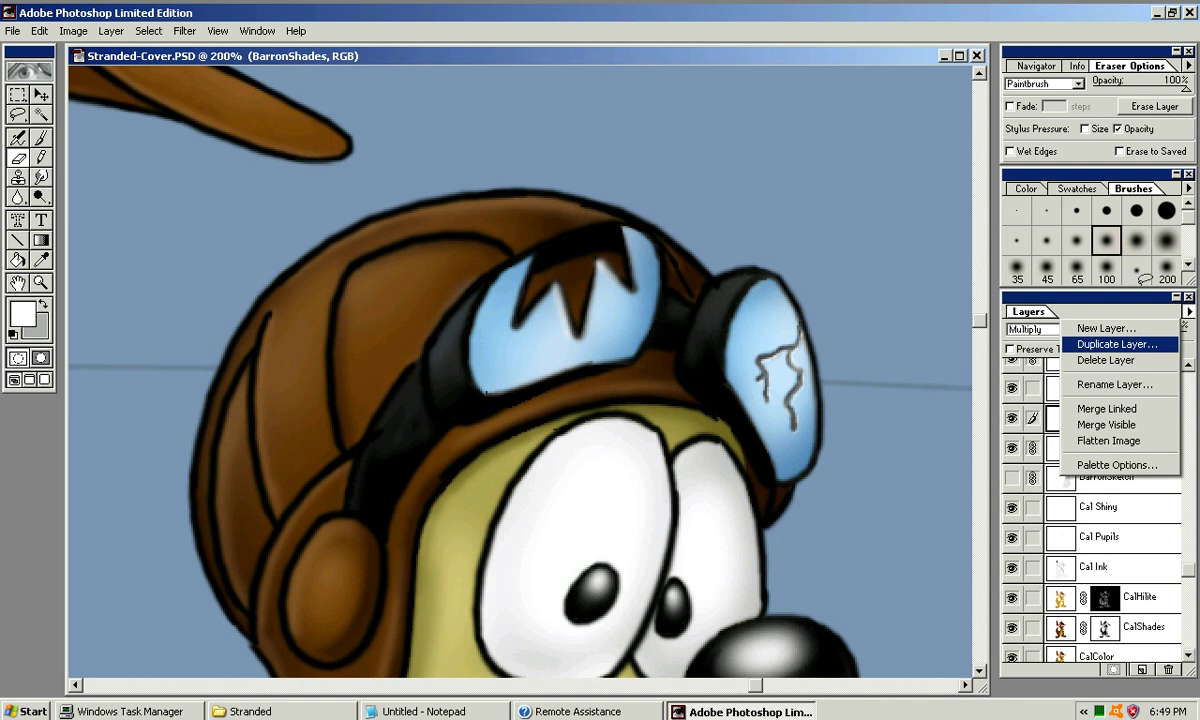
pyautogui.click(1105, 360)
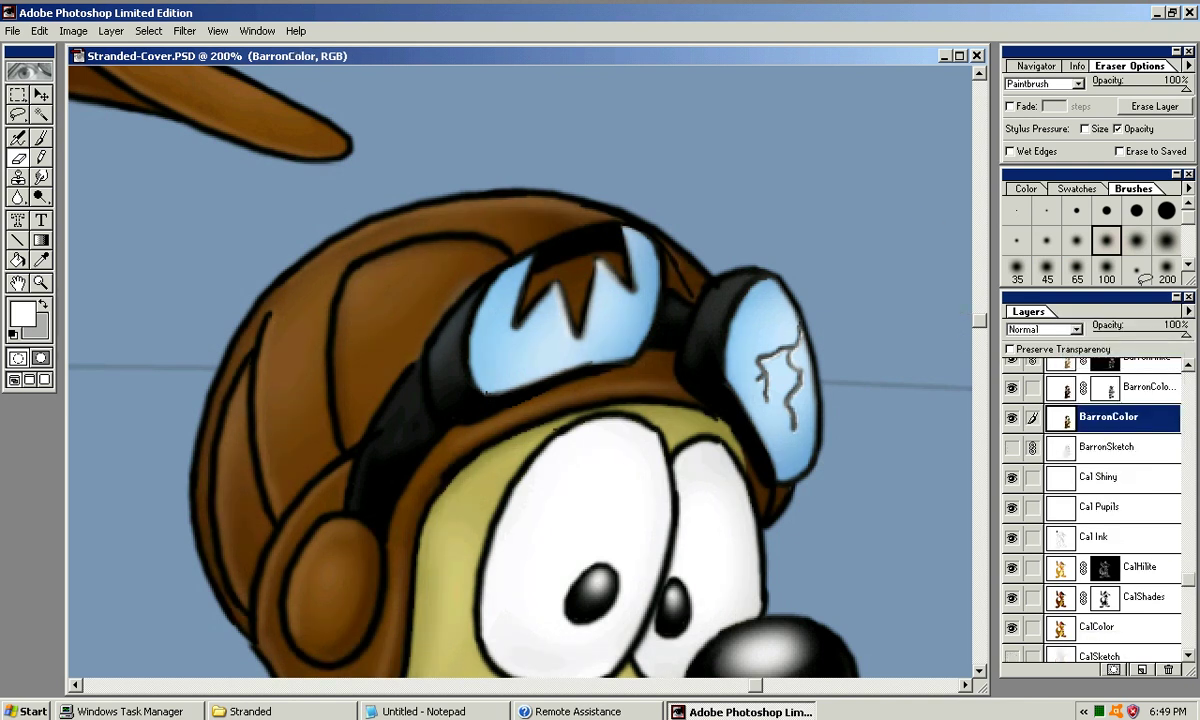
# Open Stranded-Cover2.PSD, copy its whole BarronColor layer and close that file again
pyautogui.moveTo(600, 56); pyautogui.dragTo(610, 89)
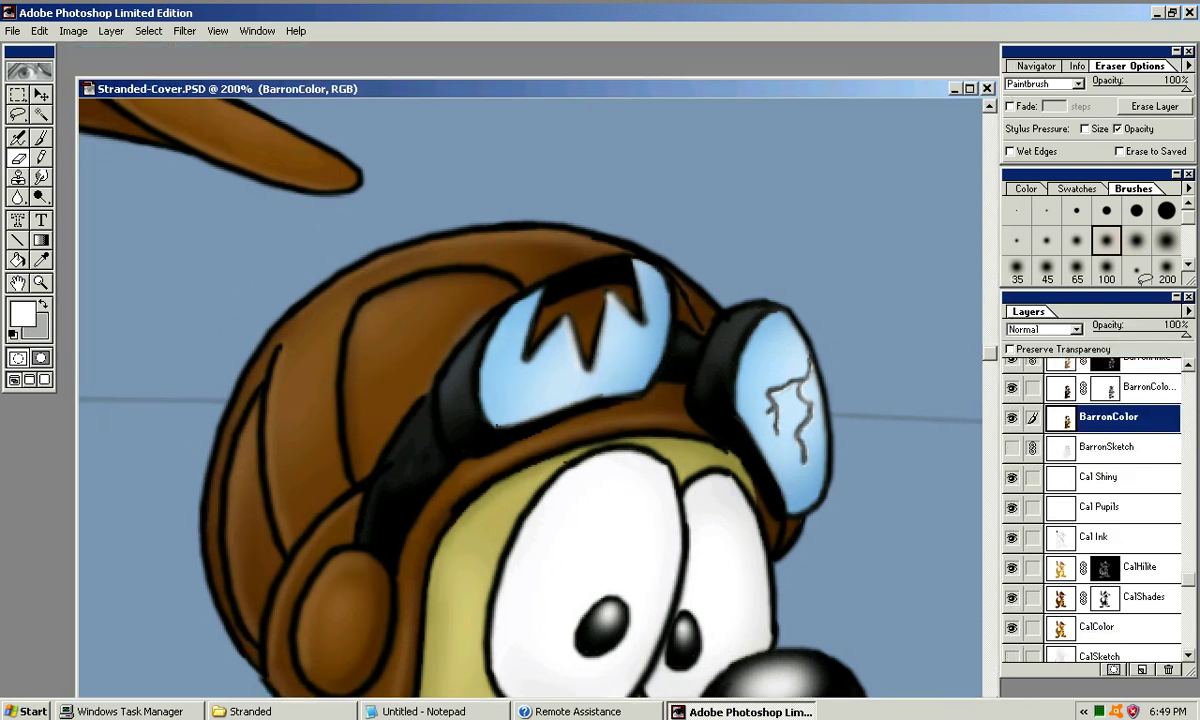
pyautogui.moveTo(510, 88); pyautogui.dragTo(526, 59)
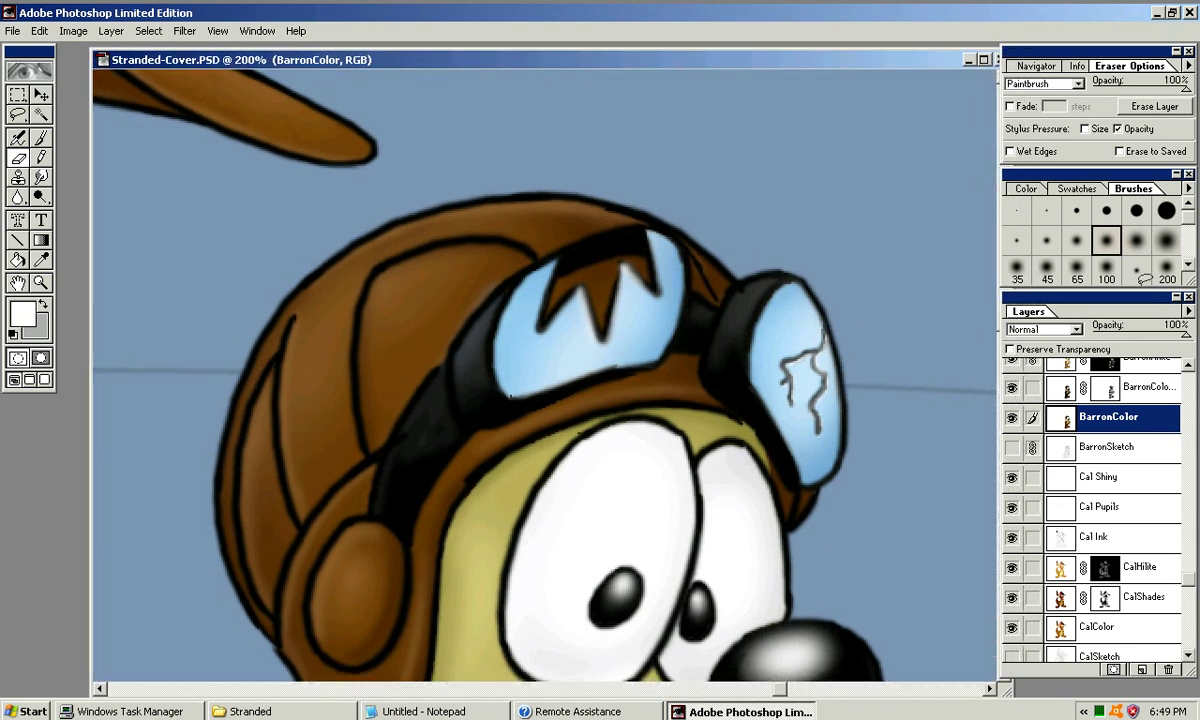
pyautogui.click(13, 31)
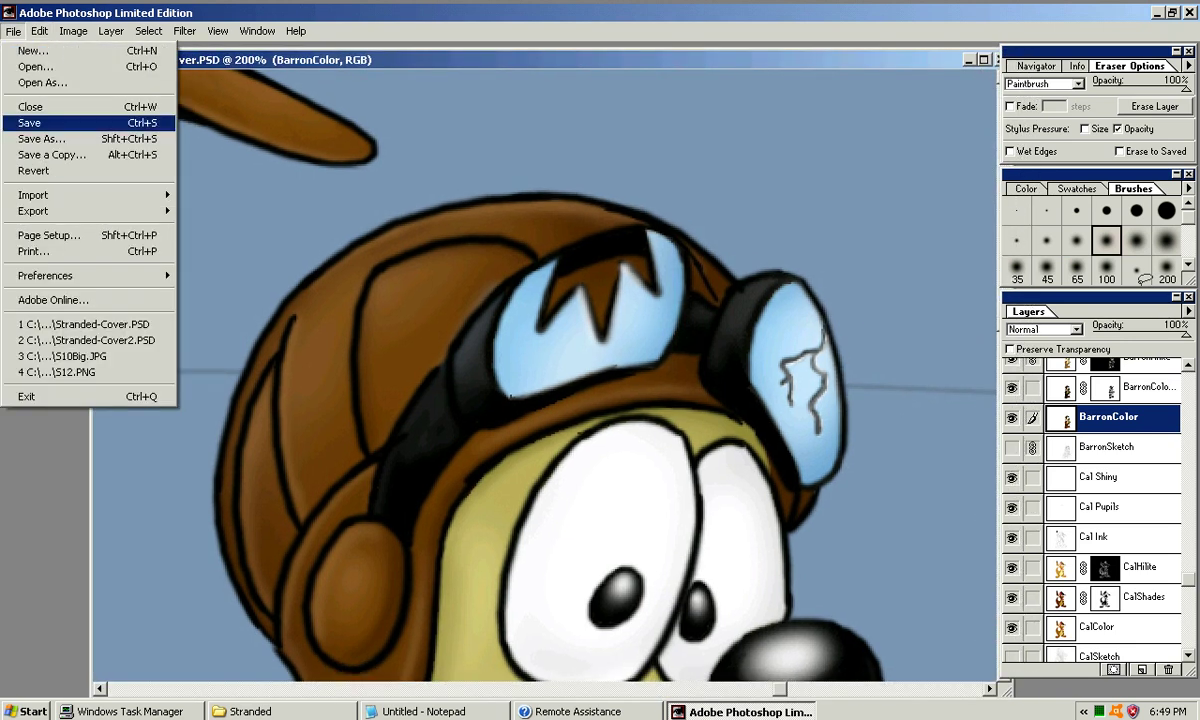
pyautogui.click(90, 340)
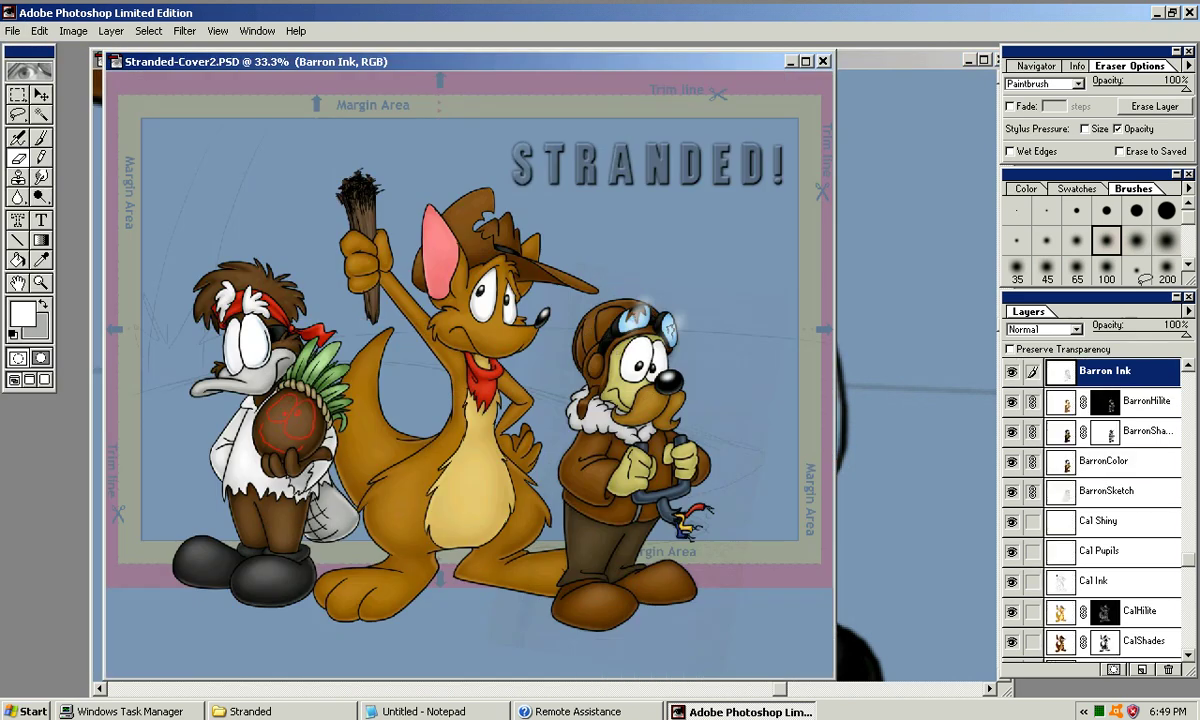
pyautogui.click(1108, 461)
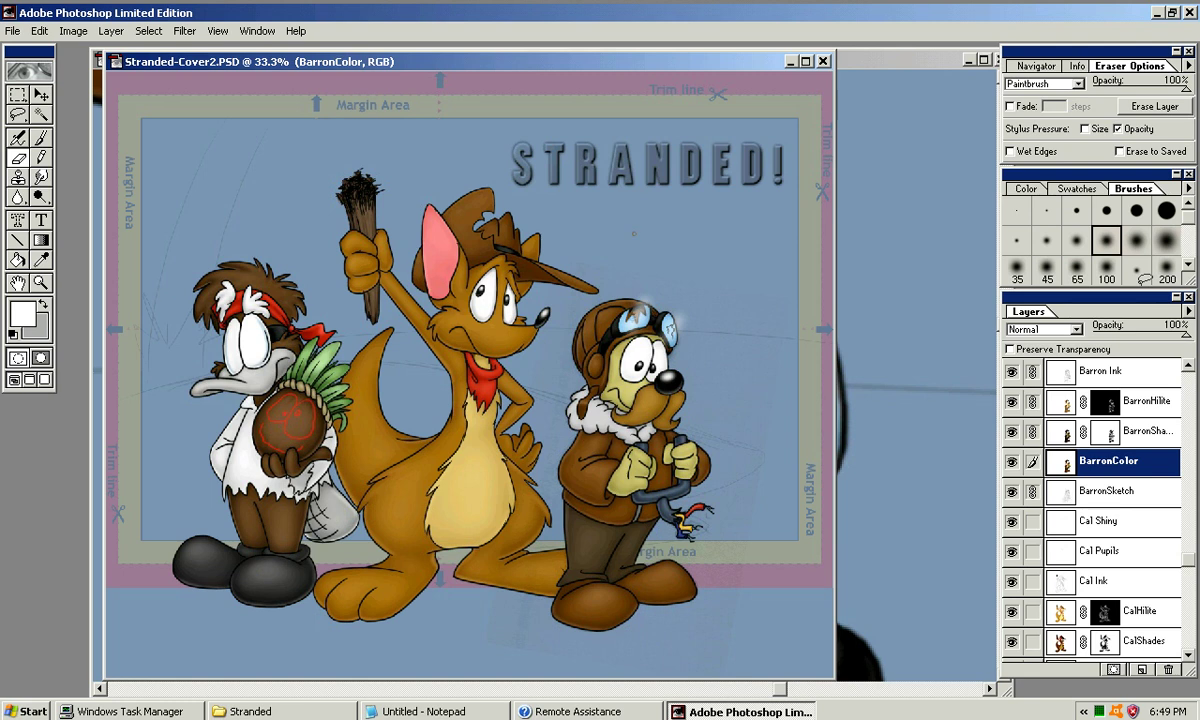
pyautogui.hotkey('alt', 's')
pyautogui.press('Return')
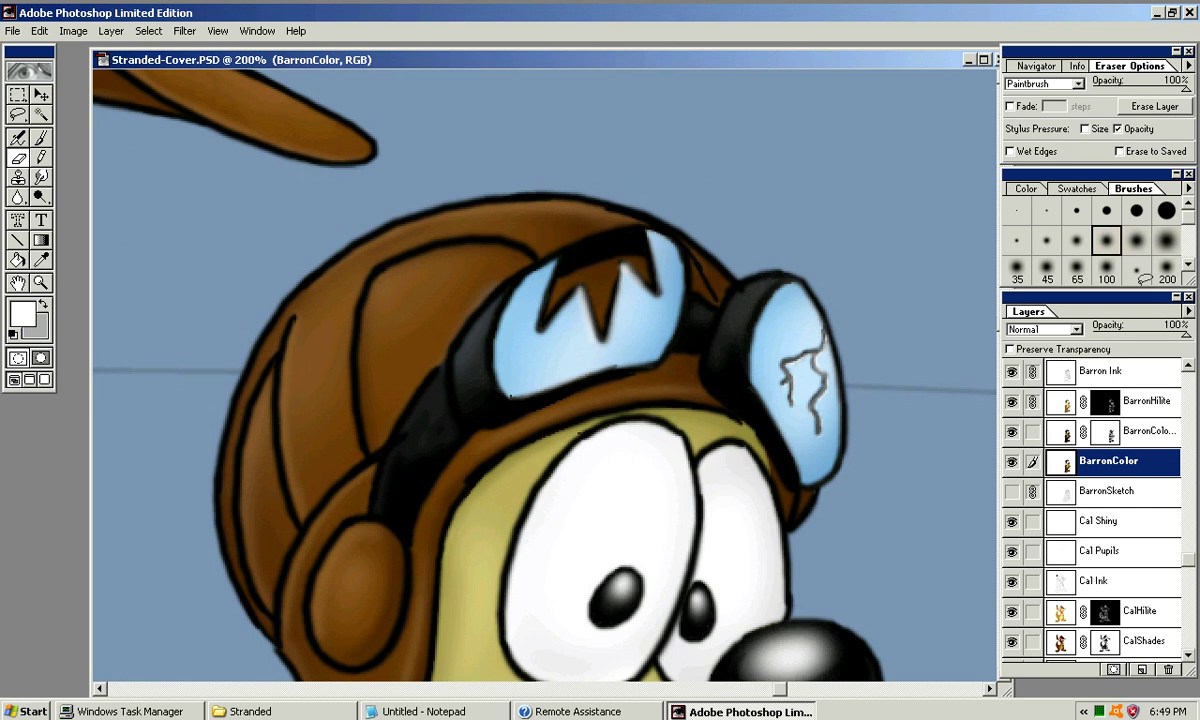
# Paste the copied color layer above BarronColor and align it with the aviator character's ink lines
pyautogui.hotkey('ctrl', 'v')
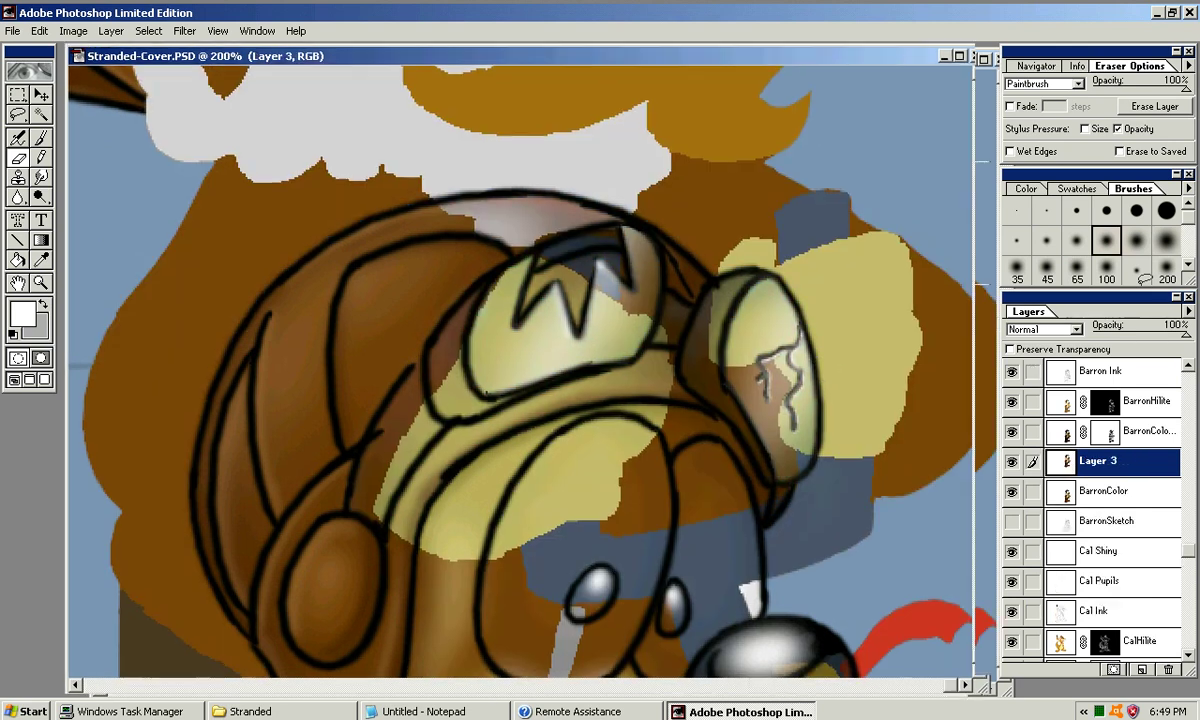
pyautogui.hotkey('ctrl', '-')
pyautogui.moveTo(613, 203)
pyautogui.mouseDown()
pyautogui.moveTo(595, 298)
pyautogui.moveTo(598, 648)
pyautogui.moveTo(579, 589)
pyautogui.moveTo(605, 449)
pyautogui.mouseUp()
pyautogui.press('v')
pyautogui.hotkey('ctrl', '+')
# Compare the pasted color layer with BarronColor by toggling their visibility, and delete the old BarronColor layer
pyautogui.click(1012, 491)
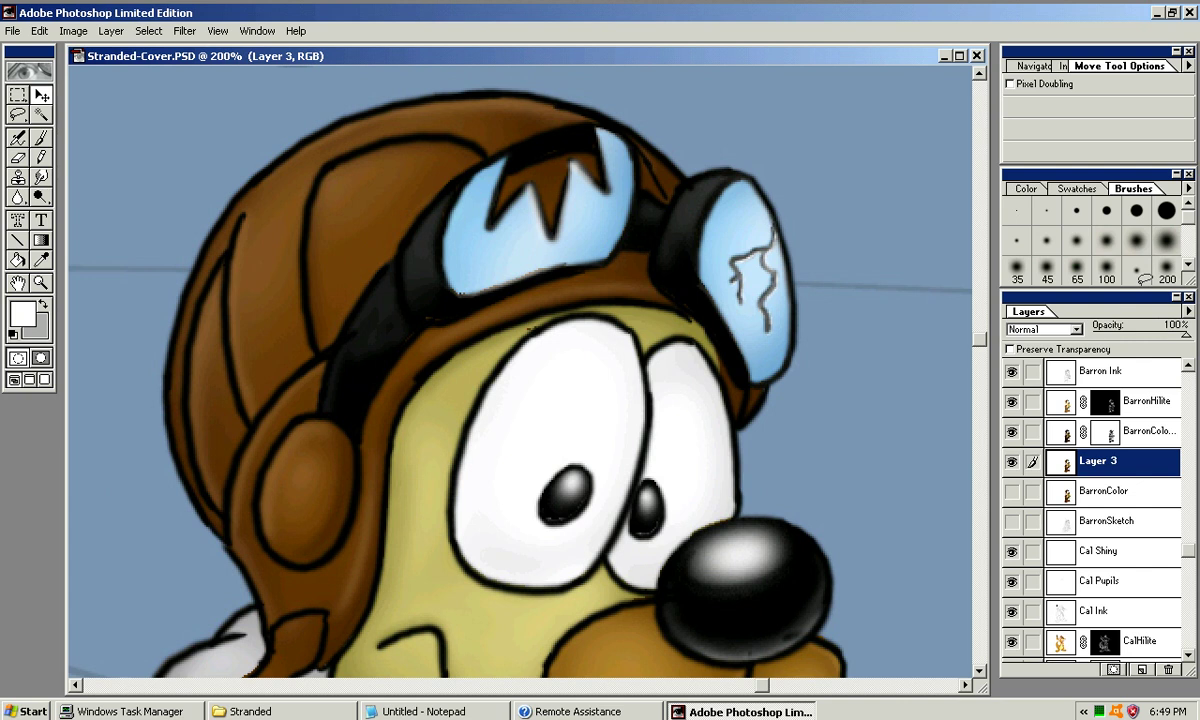
pyautogui.hotkey('ctrl', '+')
pyautogui.moveTo(520, 400); pyautogui.dragTo(467, 302)
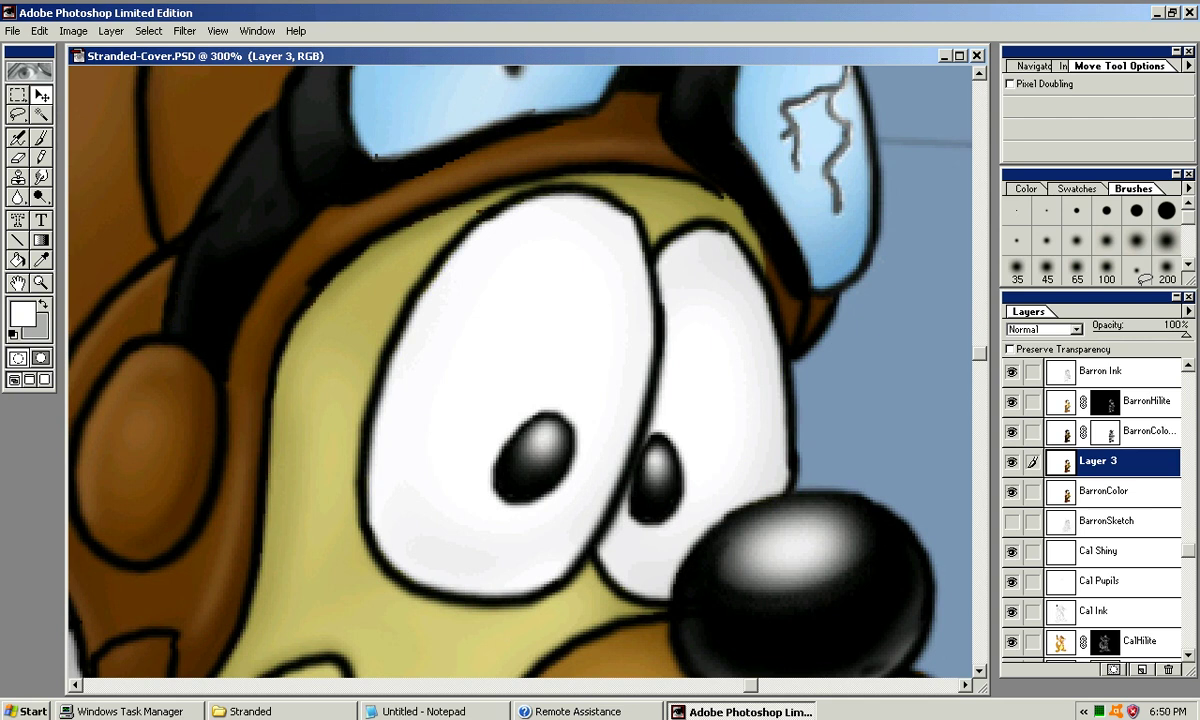
pyautogui.click(1012, 462)
pyautogui.click(1011, 461)
pyautogui.click(1011, 461)
pyautogui.click(1011, 461)
pyautogui.click(1108, 491)
pyautogui.click(1187, 311)
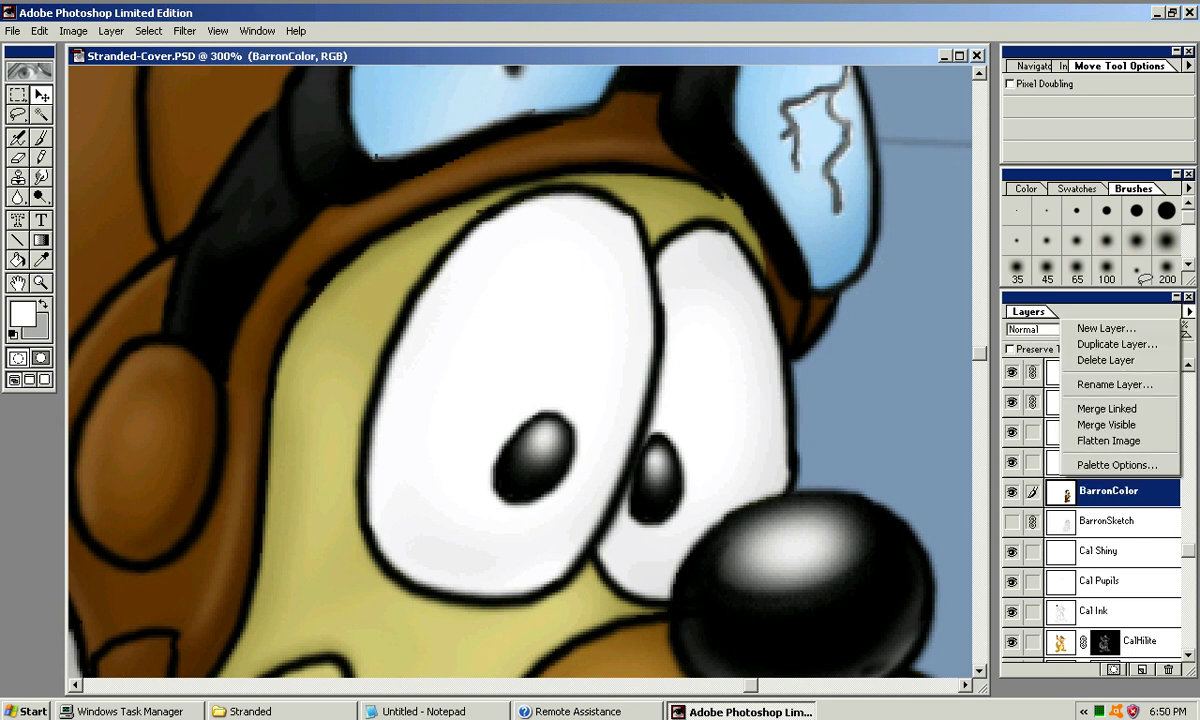
pyautogui.click(1045, 338)
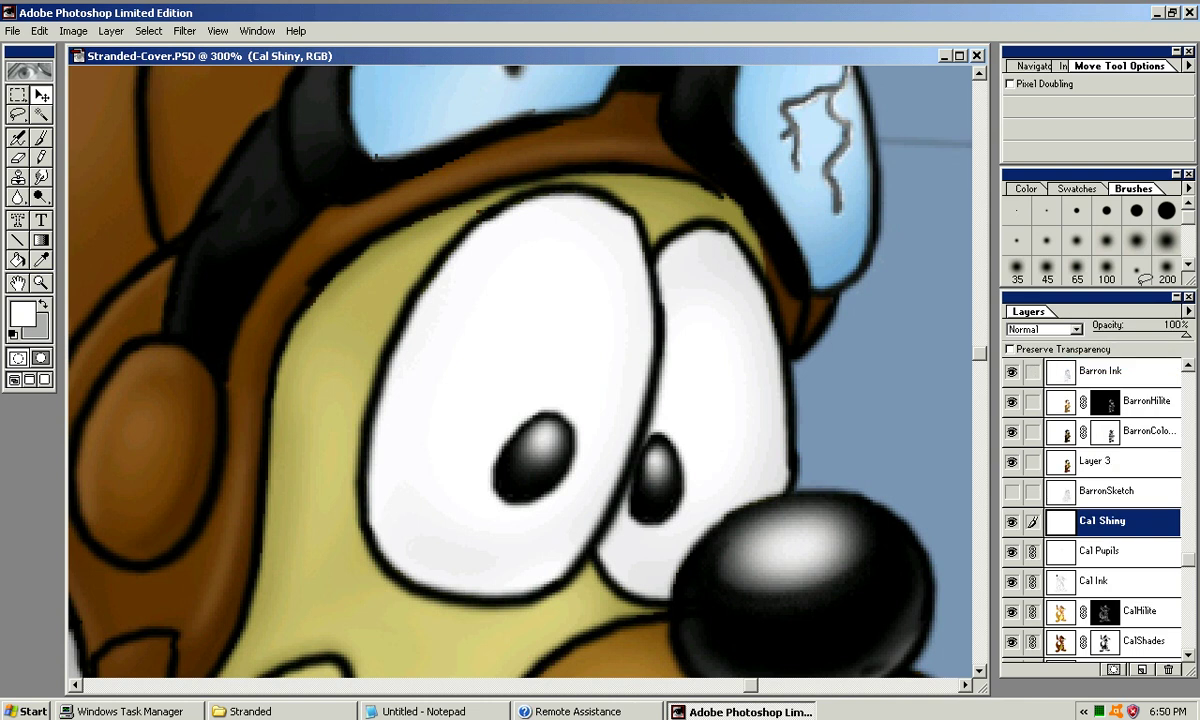
# Rename the pasted layer, Layer 3, to "Barron Color"
pyautogui.click(1100, 461)
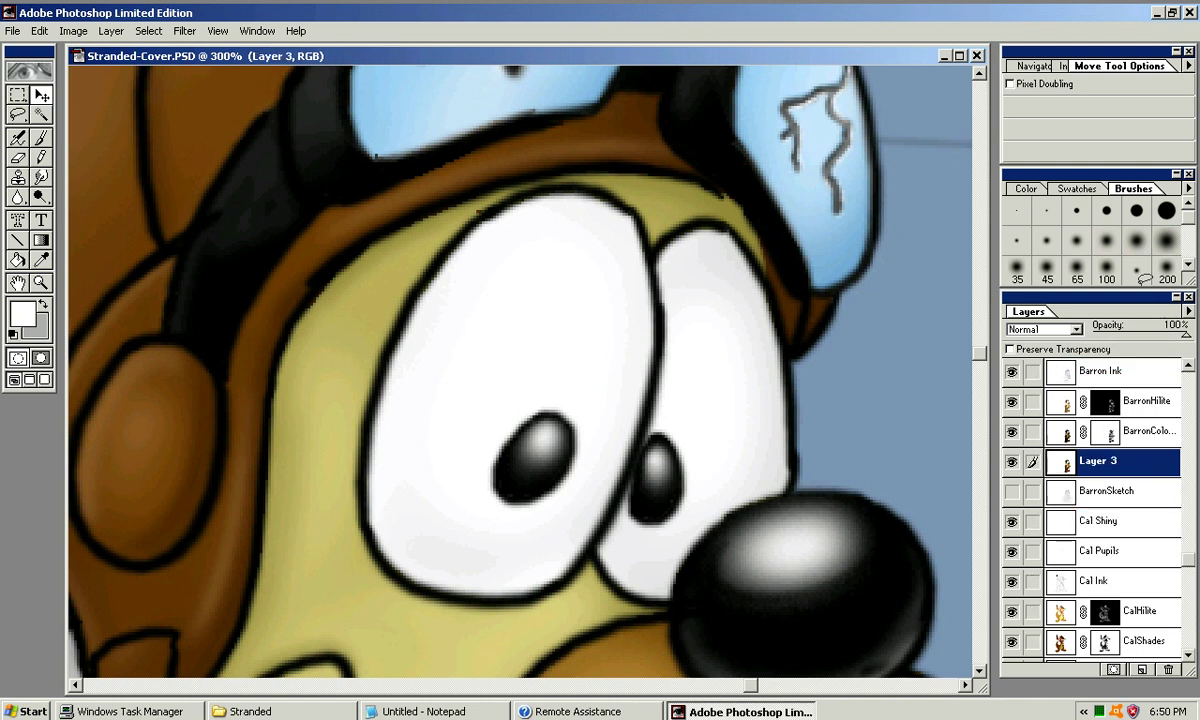
pyautogui.click(1187, 311)
pyautogui.click(1115, 384)
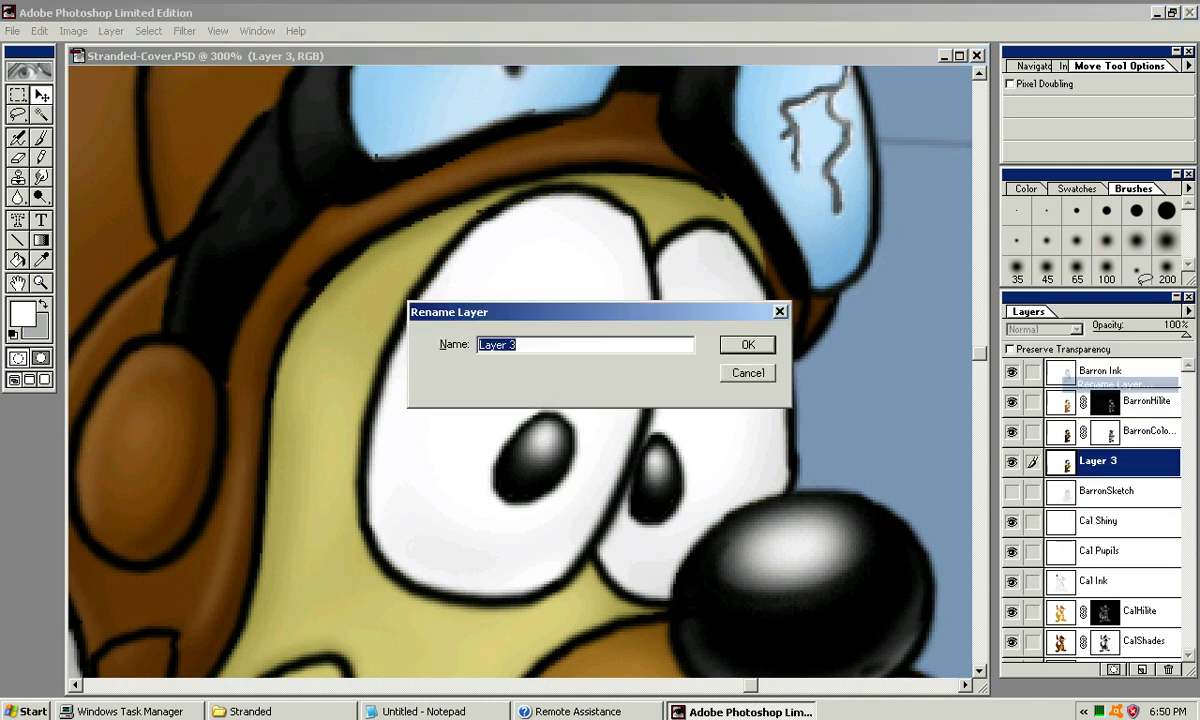
pyautogui.write('Barron Color')
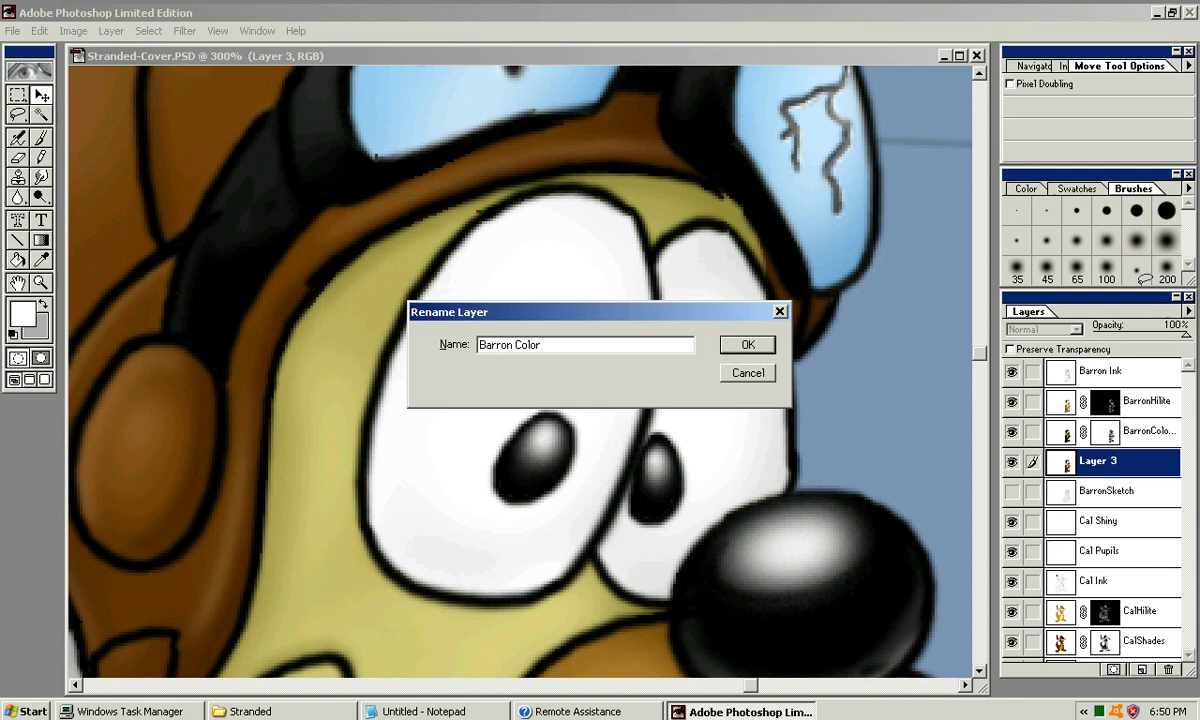
pyautogui.press('Return')
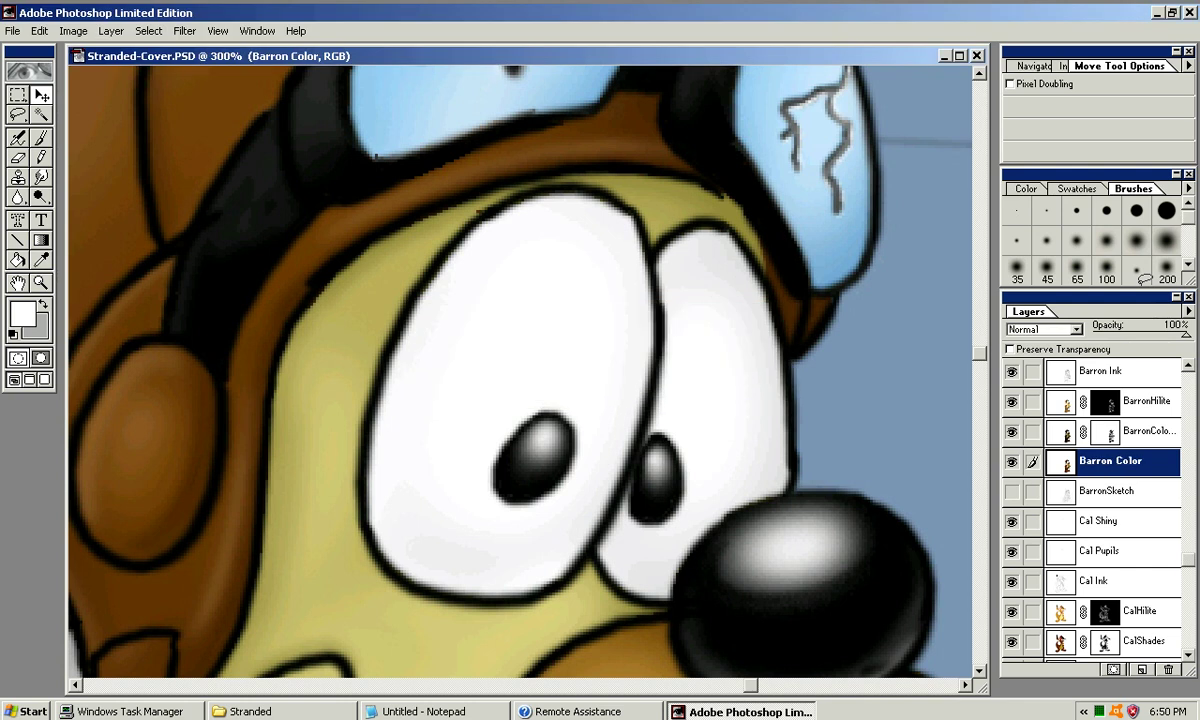
# Check how the Barron layers are linked and view the recolored aviator at 100% zoom
pyautogui.click(1110, 521)
pyautogui.click(1112, 461)
pyautogui.click(1146, 431)
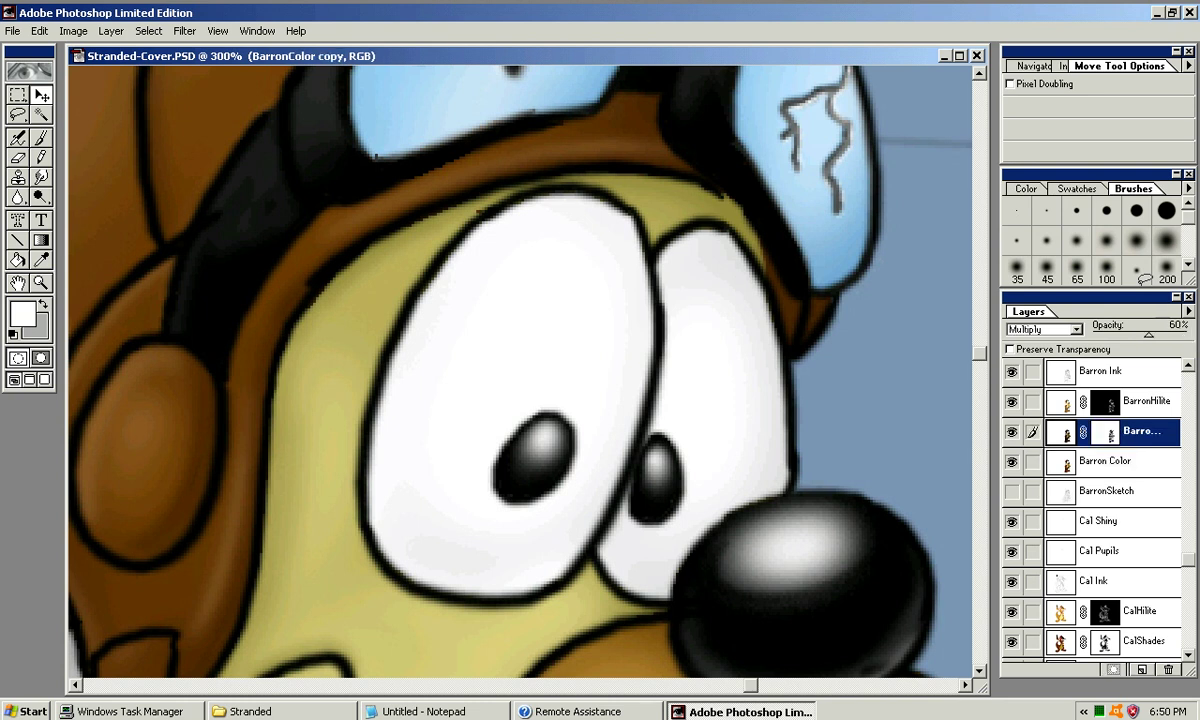
pyautogui.click(1112, 371)
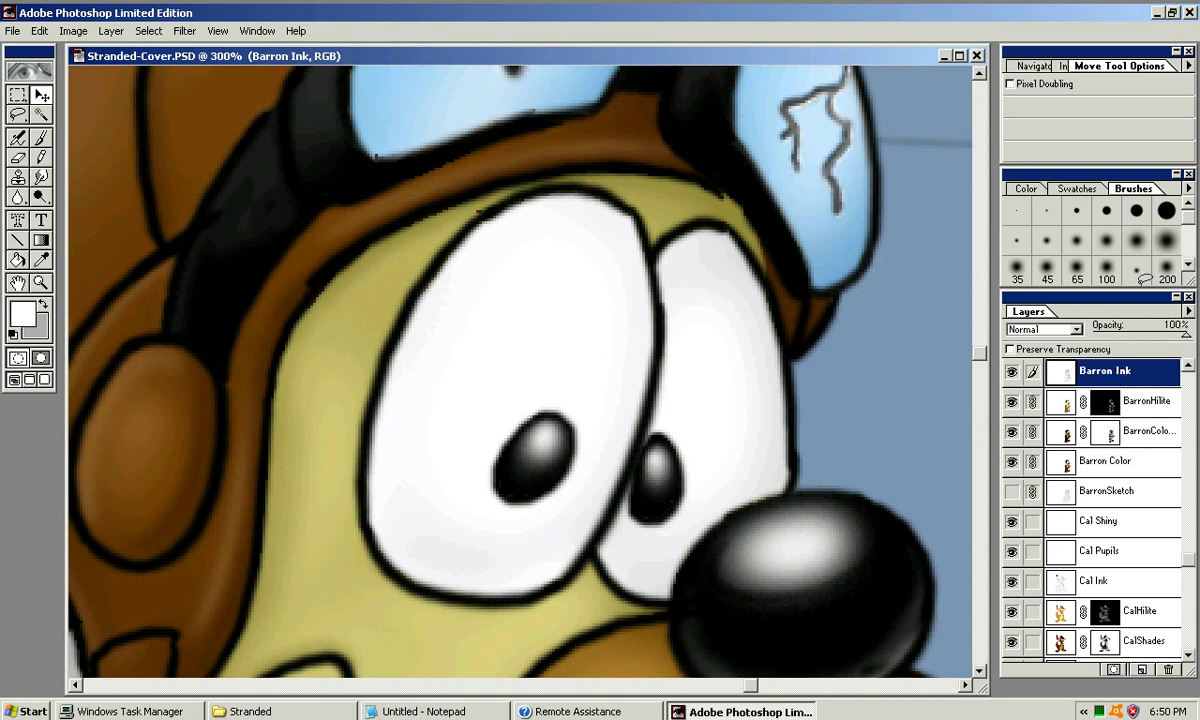
pyautogui.scroll(5, 1095, 500)
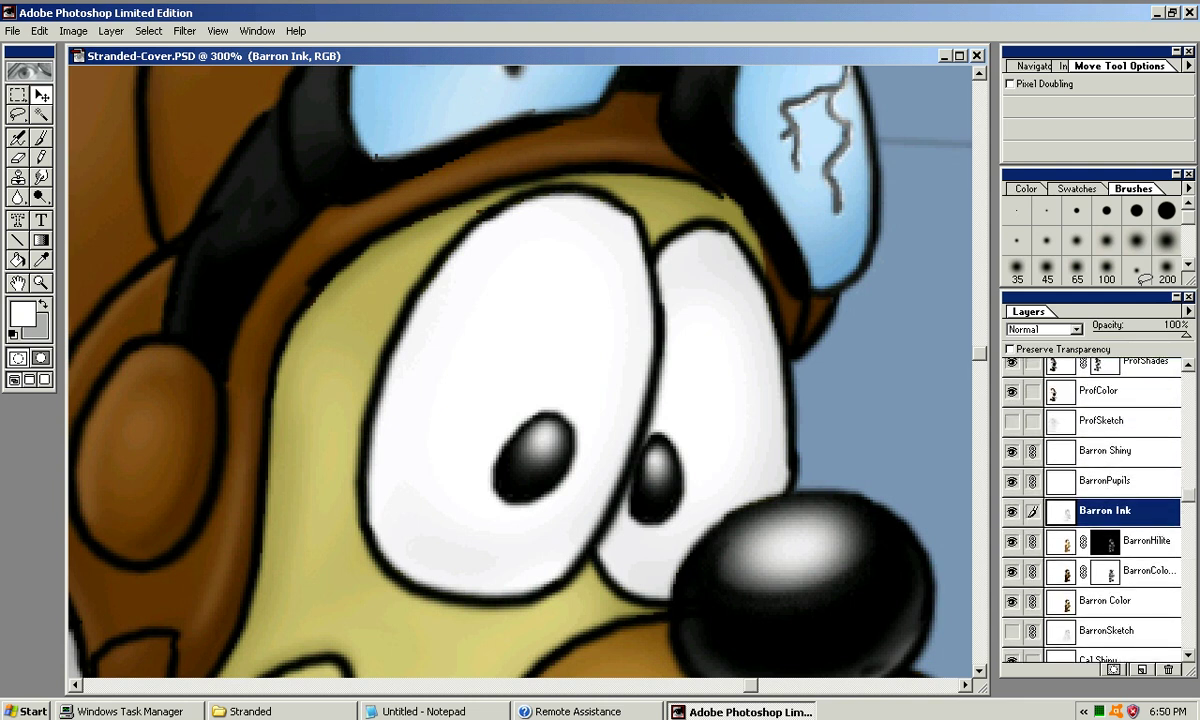
pyautogui.hotkey('ctrl', '-')
pyautogui.hotkey('ctrl', '-')
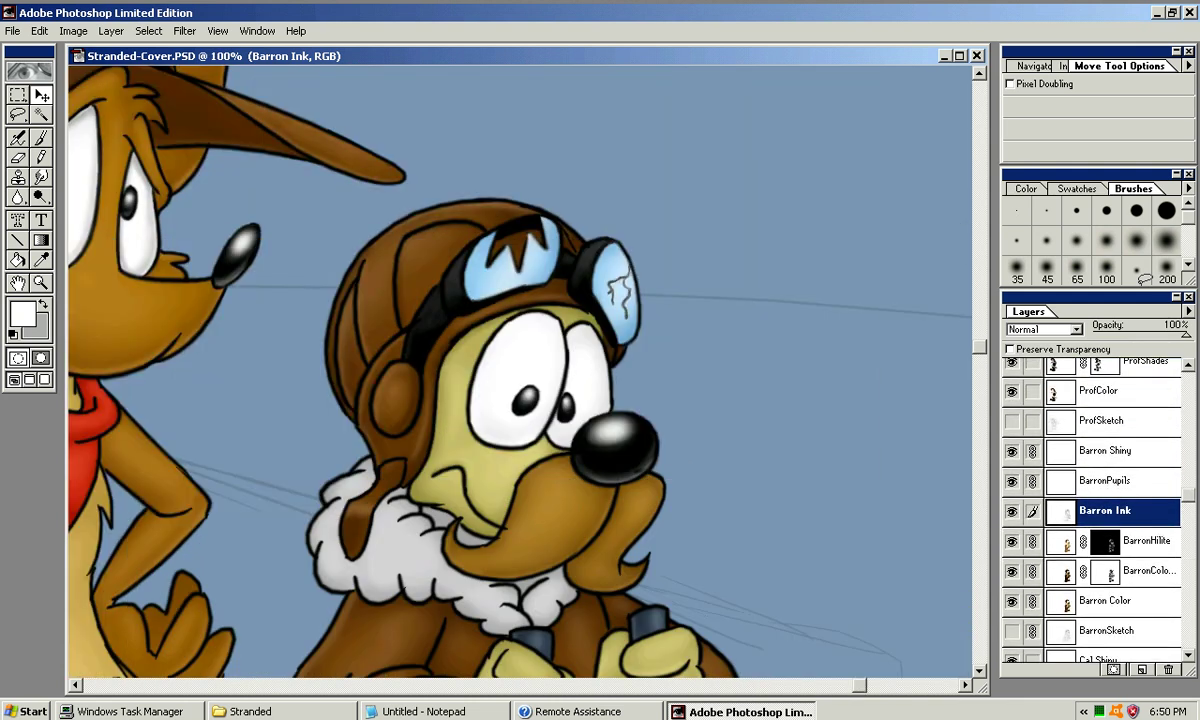
pyautogui.moveTo(445, 56); pyautogui.dragTo(464, 60)
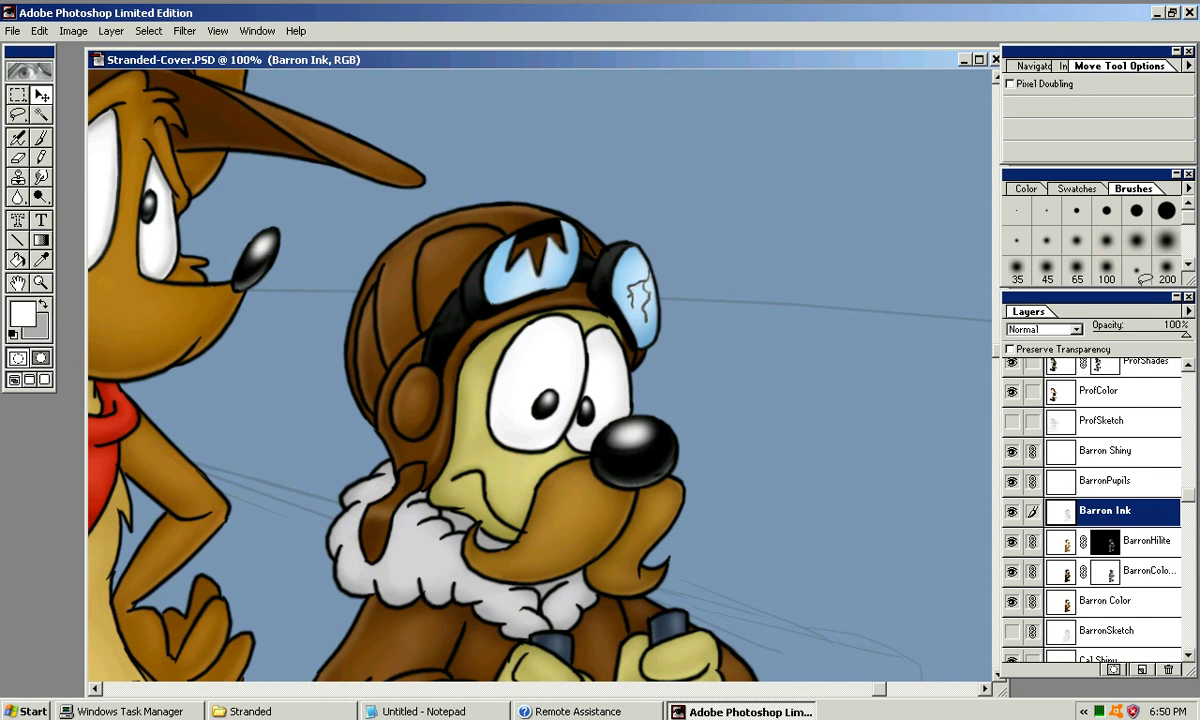
# Make the Barron Shiny layer active and ready the Airbrush at 300% zoom over the aviator's goggles
pyautogui.click(1110, 451)
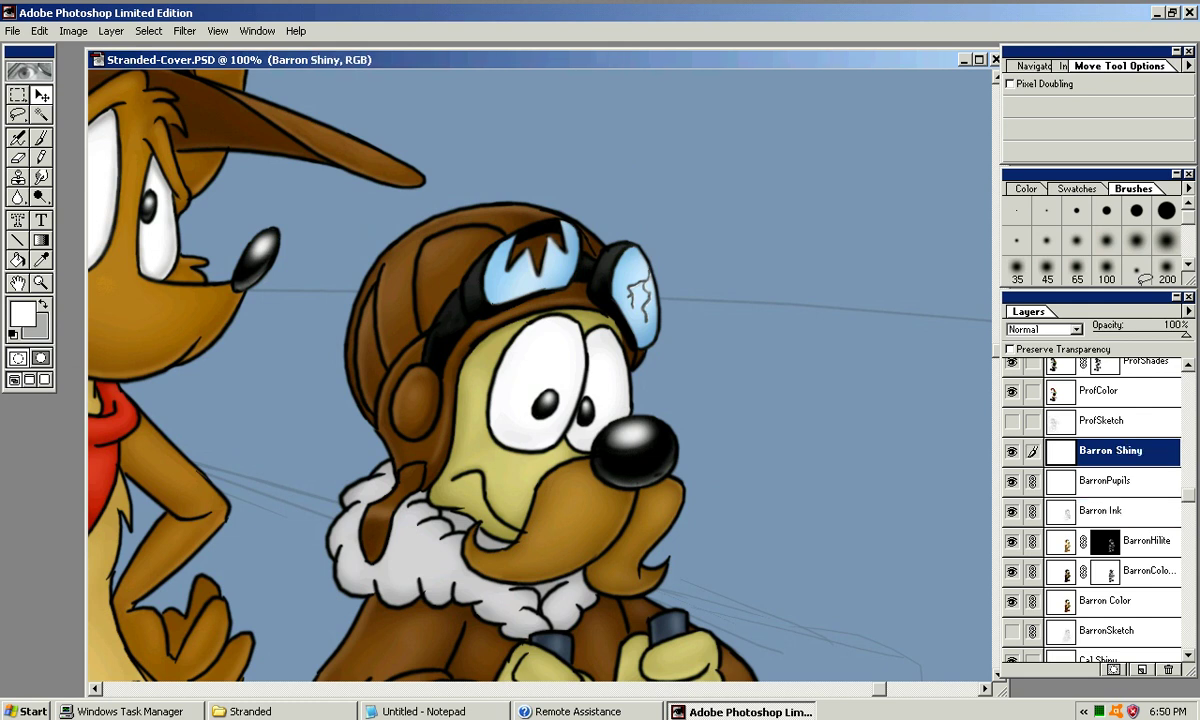
pyautogui.hotkey('ctrl', '+')
pyautogui.hotkey('ctrl', '+')
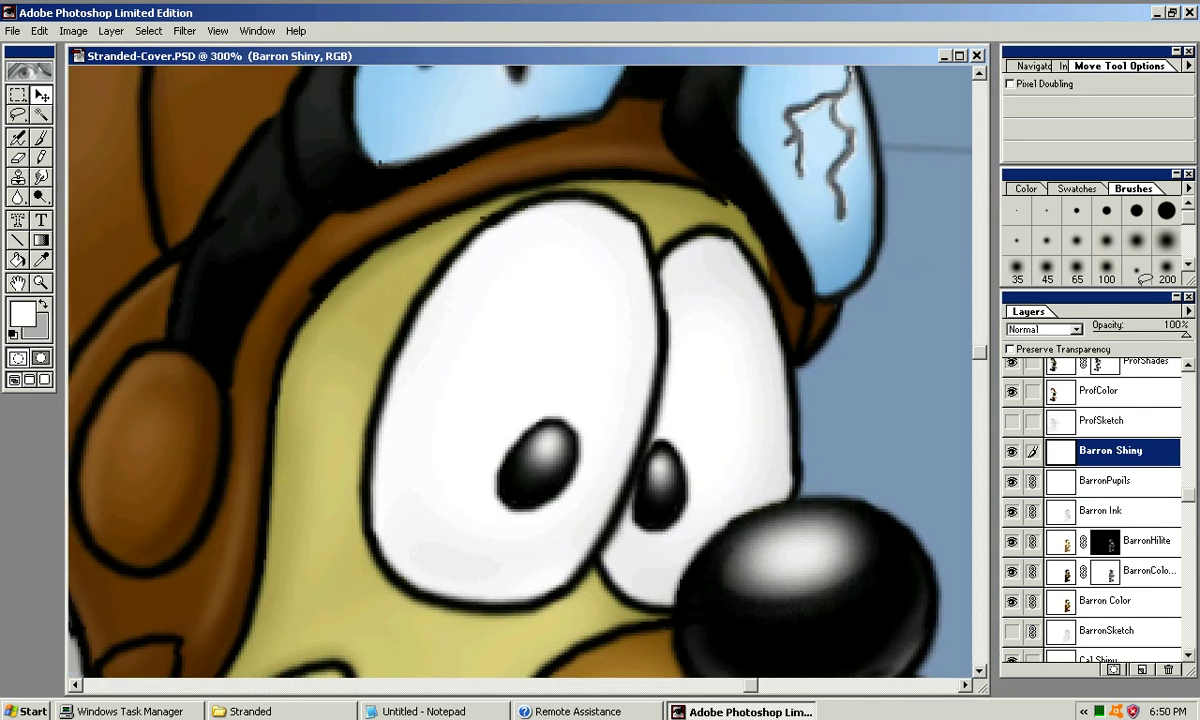
pyautogui.moveTo(480, 320); pyautogui.dragTo(629, 490)
pyautogui.press('j')
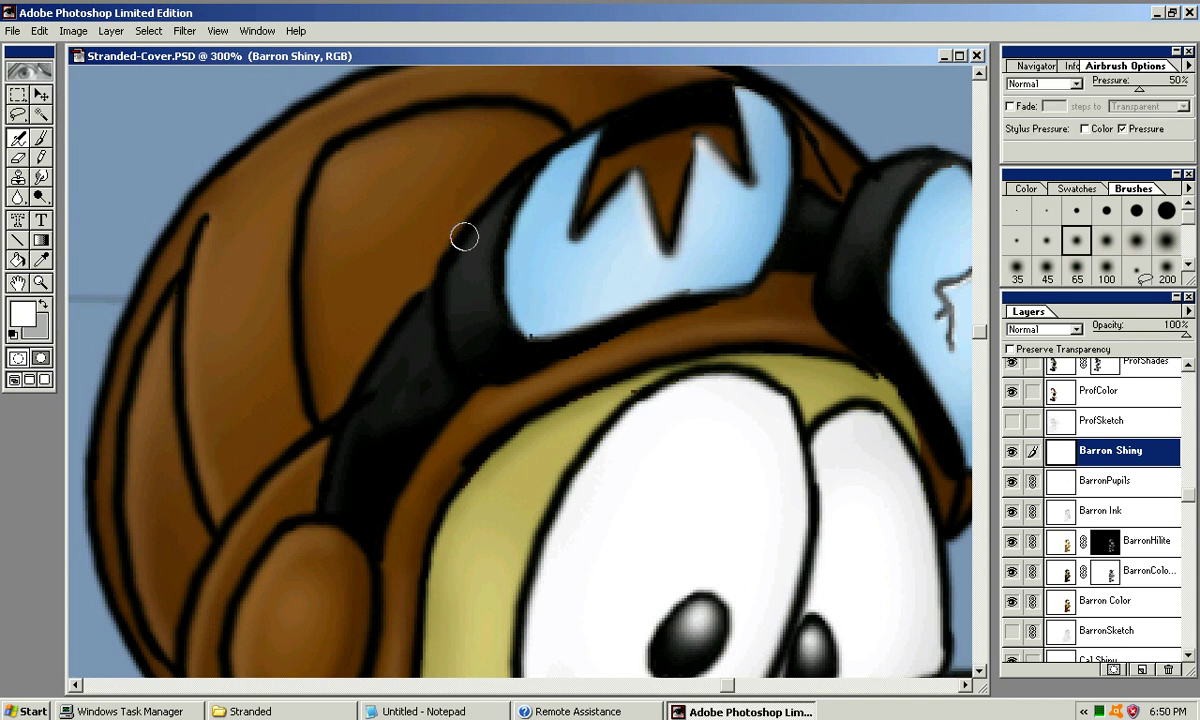
# Try a white airbrushed highlight along the black rim of the aviator's left goggle lens
pyautogui.moveTo(505, 168); pyautogui.dragTo(440, 262)
pyautogui.hotkey('ctrl', 'z')
pyautogui.hotkey('ctrl', 'z')
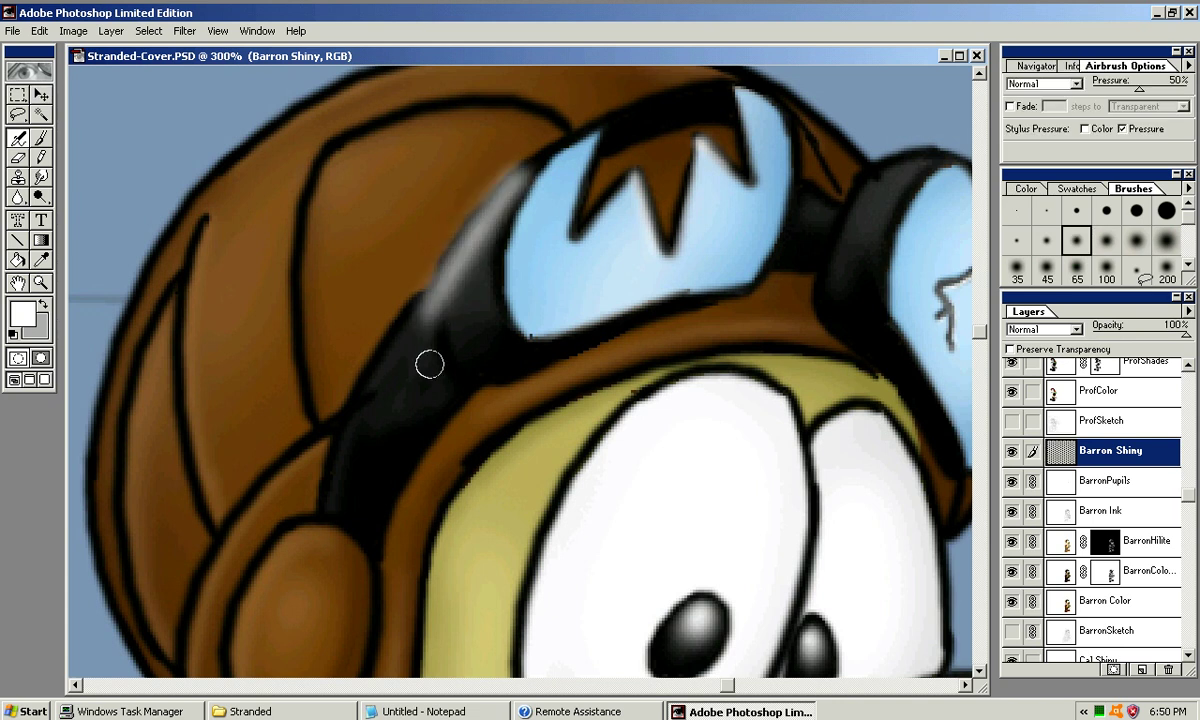
pyautogui.hotkey('ctrl', 'z')
# Airbrush a soft white highlight on the black rim of the left goggle lens with a larger soft brush
pyautogui.press(']')
pyautogui.moveTo(500, 170)
pyautogui.mouseDown()
pyautogui.moveTo(440, 262)
pyautogui.moveTo(498, 195)
pyautogui.moveTo(454, 298)
pyautogui.mouseUp()
pyautogui.hotkey('ctrl', 'z')
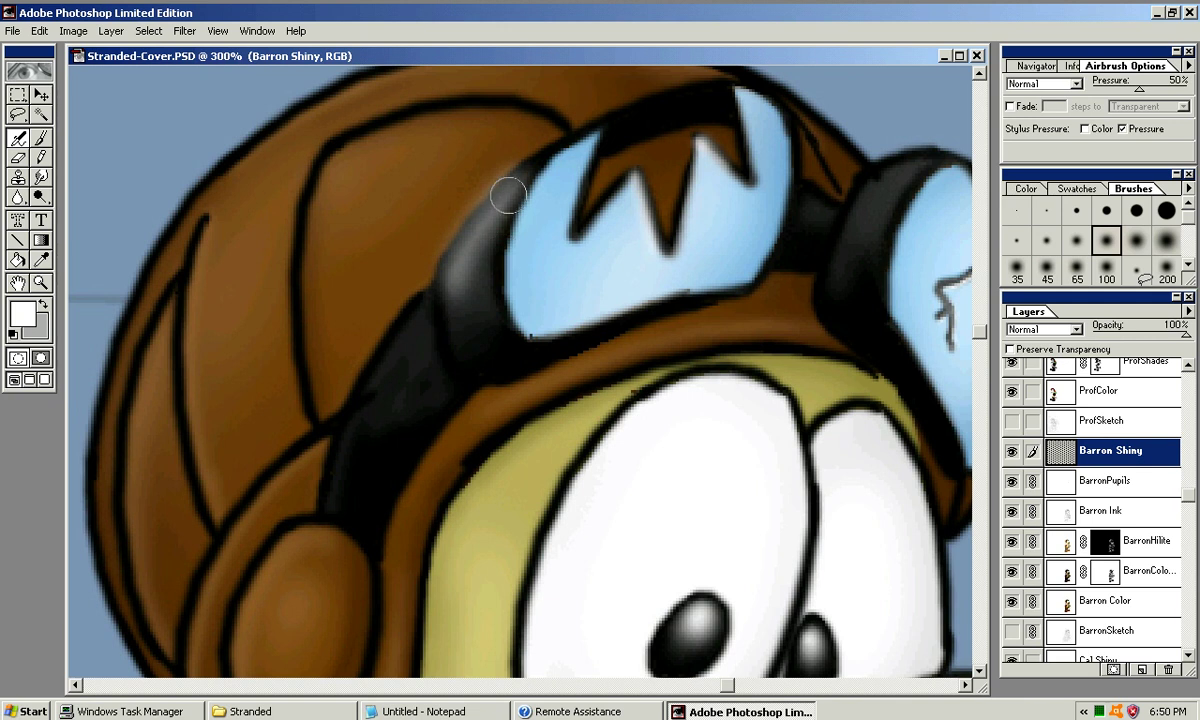
pyautogui.moveTo(503, 205); pyautogui.dragTo(484, 290)
pyautogui.moveTo(458, 342); pyautogui.dragTo(483, 318)
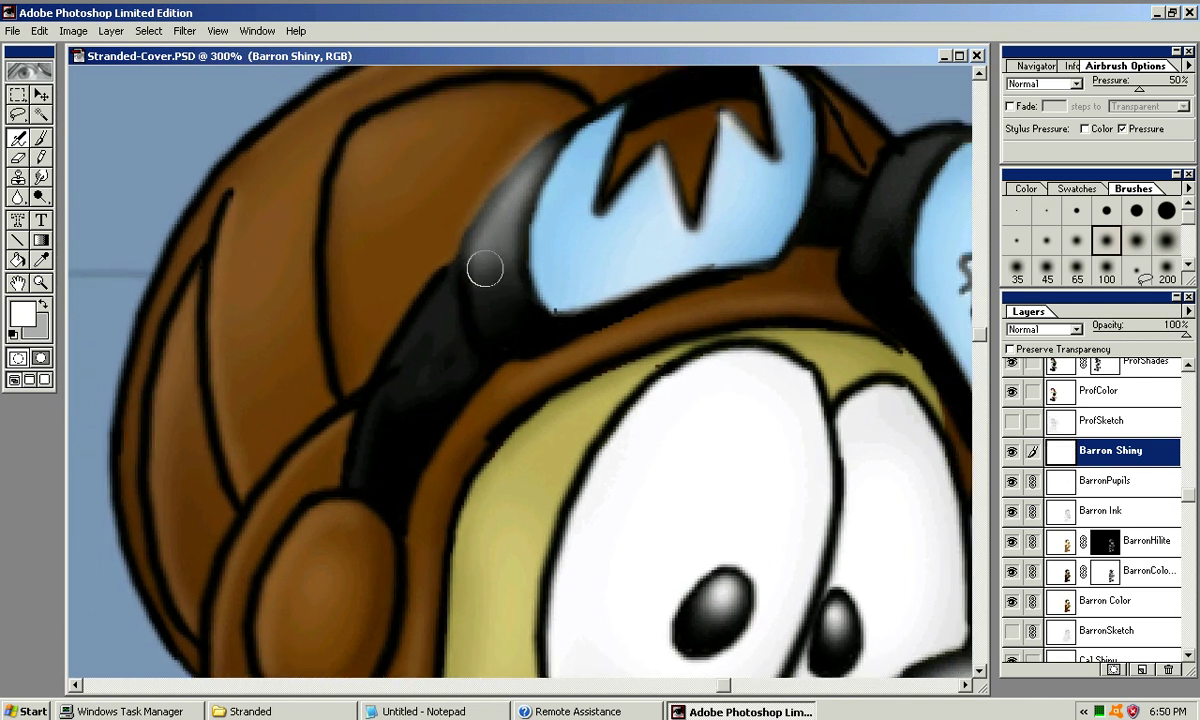
# Airbrush a soft white highlight on the upper black rim of the right, cracked goggle lens with a smaller brush
pyautogui.moveTo(745, 220); pyautogui.dragTo(645, 295)
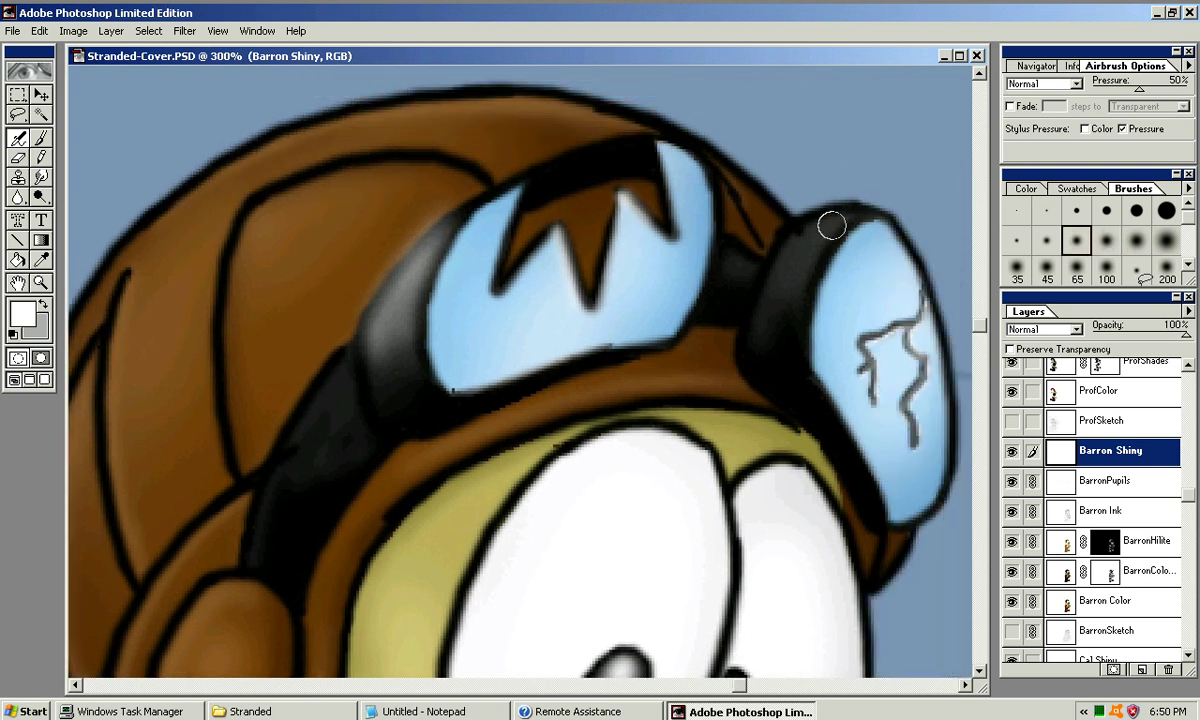
pyautogui.moveTo(788, 247)
pyautogui.mouseDown()
pyautogui.moveTo(876, 212)
pyautogui.moveTo(838, 208)
pyautogui.moveTo(790, 241)
pyautogui.mouseUp()
pyautogui.hotkey('ctrl', 'z')
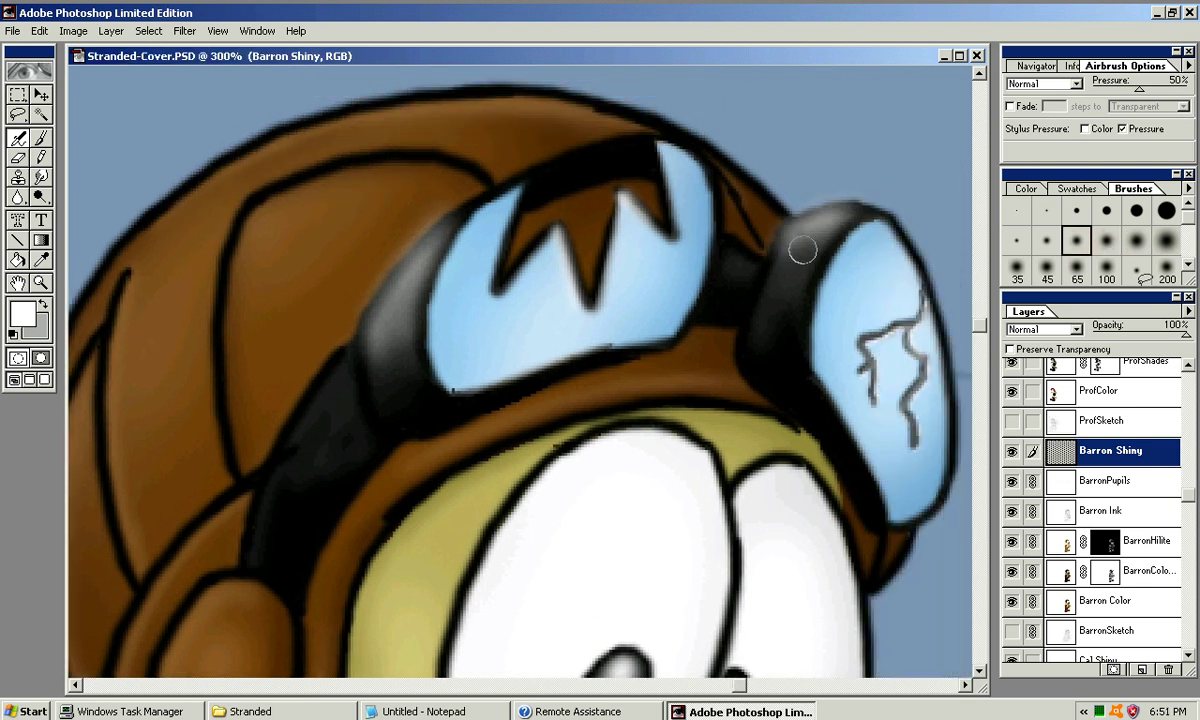
pyautogui.moveTo(802, 234); pyautogui.dragTo(751, 313)
pyautogui.hotkey('ctrl', '=')
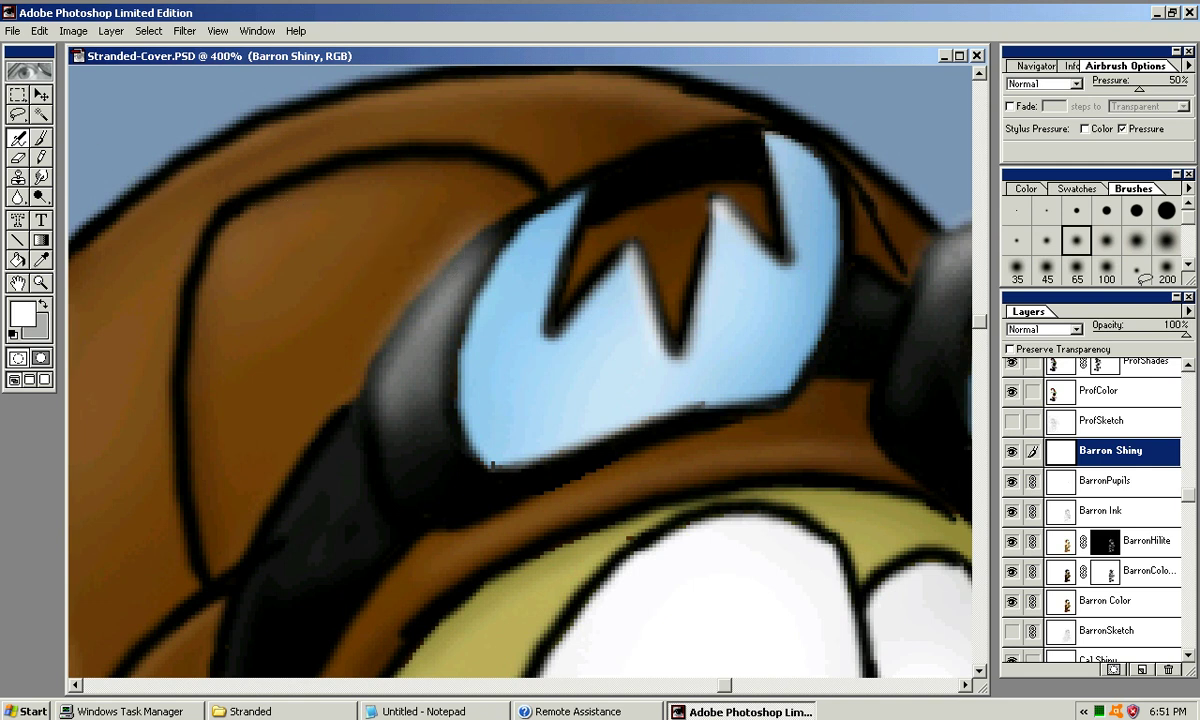
# Erase the white highlight spill around the outline of the left goggle lens's black rim with small soft eraser brushes
pyautogui.press('e')
pyautogui.press('[')
pyautogui.moveTo(415, 283)
pyautogui.mouseDown()
pyautogui.moveTo(453, 251)
pyautogui.moveTo(388, 343)
pyautogui.mouseUp()
pyautogui.press('[')
pyautogui.moveTo(469, 232); pyautogui.dragTo(479, 222)
pyautogui.moveTo(352, 322)
pyautogui.mouseDown()
pyautogui.moveTo(392, 323)
pyautogui.moveTo(470, 207)
pyautogui.moveTo(490, 230)
pyautogui.mouseUp()
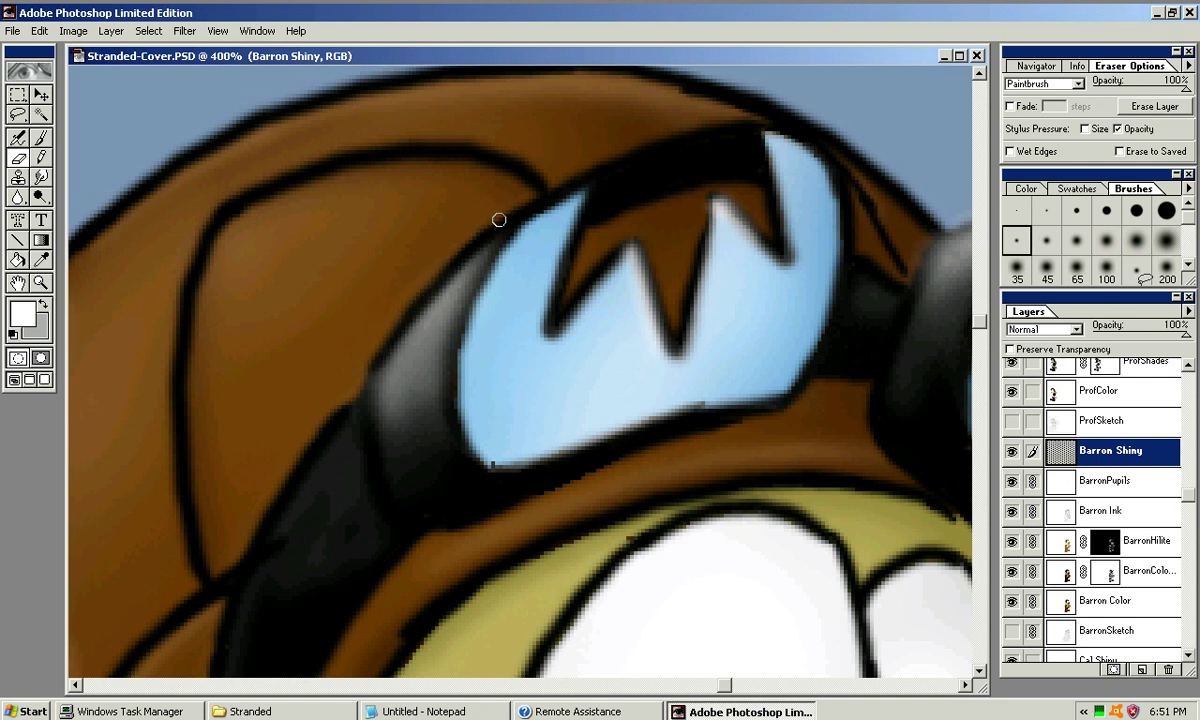
pyautogui.moveTo(368, 400)
pyautogui.mouseDown()
pyautogui.moveTo(383, 332)
pyautogui.moveTo(358, 406)
pyautogui.mouseUp()
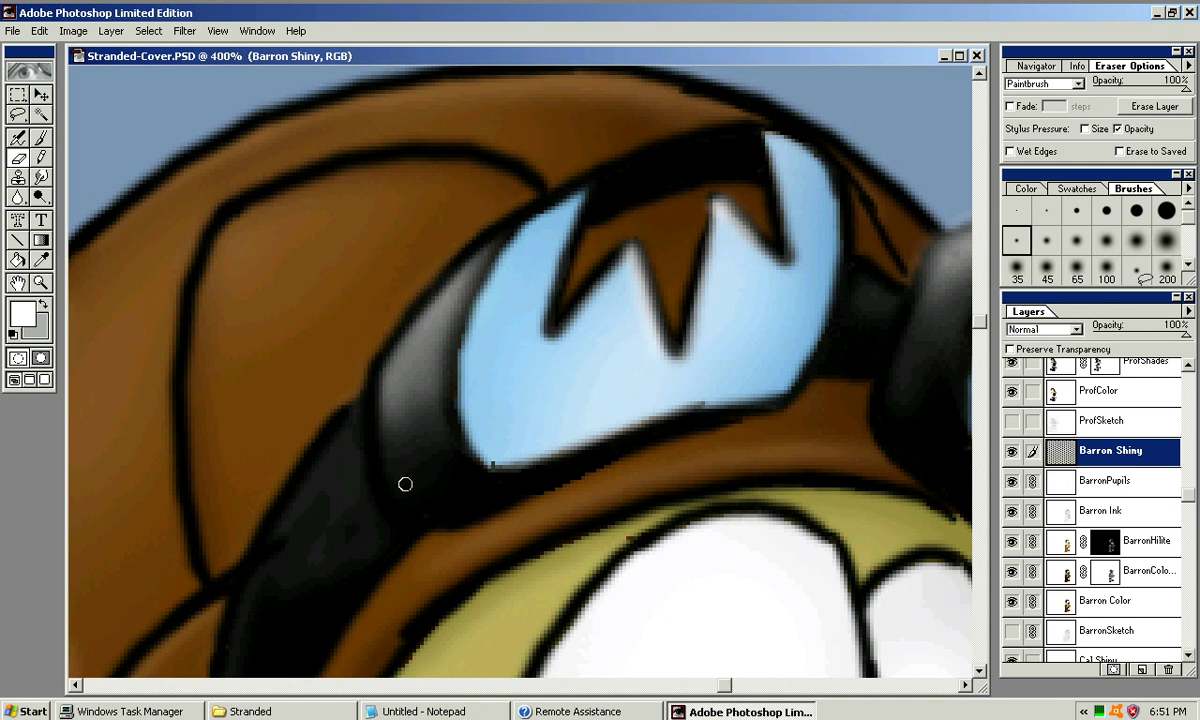
pyautogui.moveTo(468, 227); pyautogui.dragTo(440, 350)
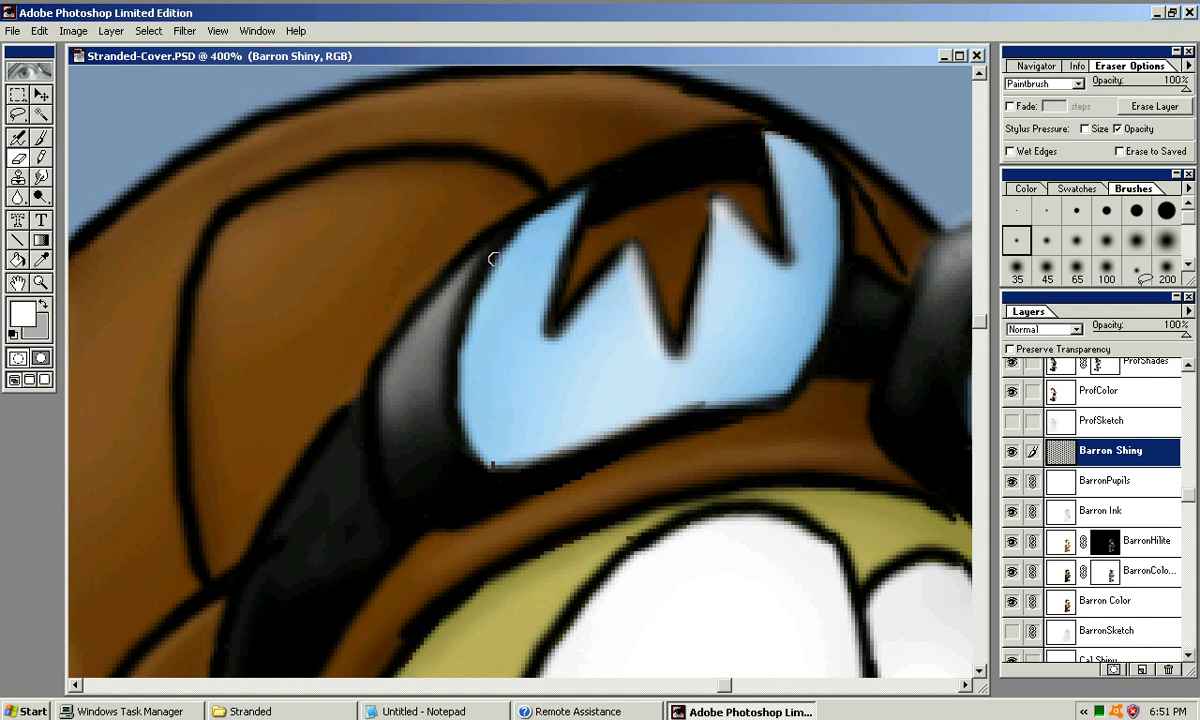
# Erase the highlight spill along the outline of the right, cracked goggle lens's black rim
pyautogui.moveTo(860, 280)
pyautogui.mouseDown()
pyautogui.moveTo(758, 238)
pyautogui.moveTo(571, 228)
pyautogui.mouseUp()
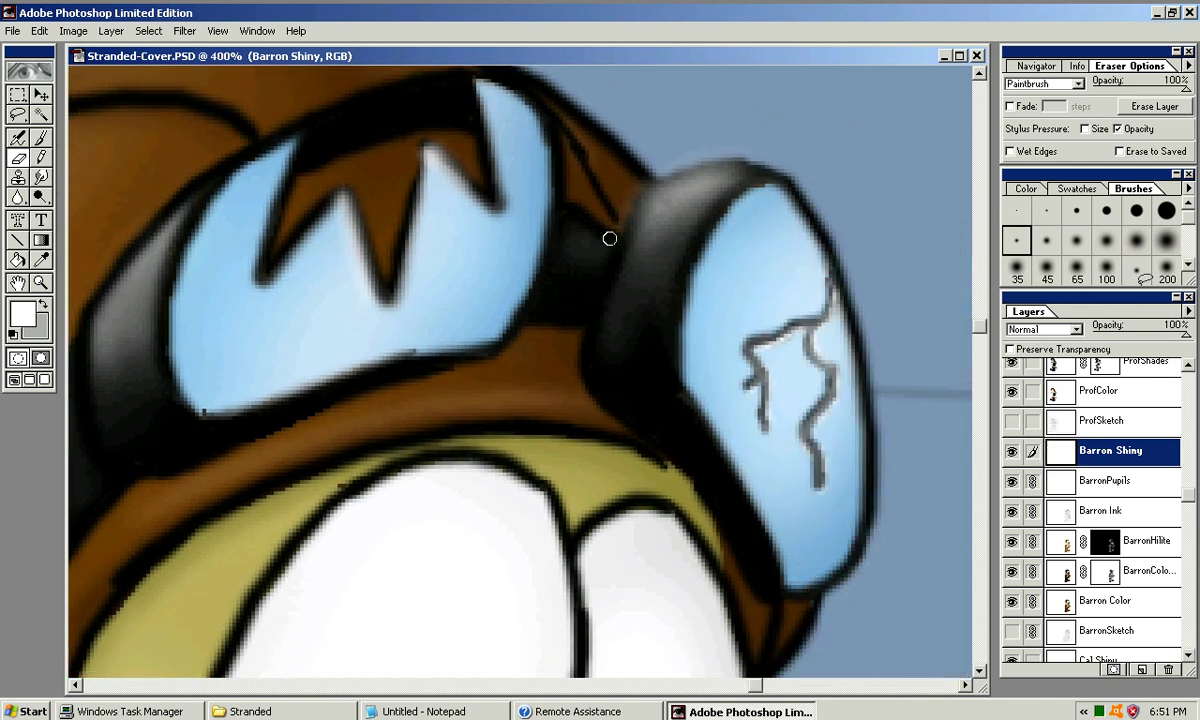
pyautogui.moveTo(646, 180)
pyautogui.mouseDown()
pyautogui.moveTo(693, 159)
pyautogui.moveTo(647, 188)
pyautogui.moveTo(717, 168)
pyautogui.moveTo(770, 171)
pyautogui.moveTo(717, 165)
pyautogui.moveTo(752, 182)
pyautogui.mouseUp()
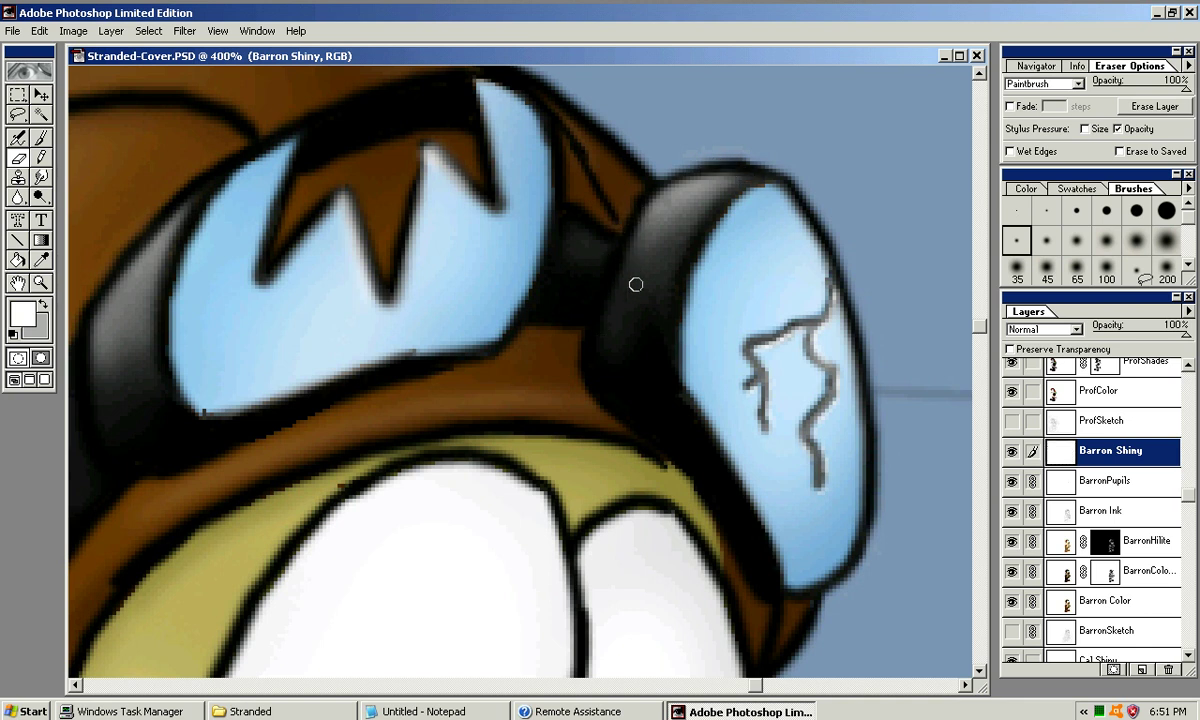
pyautogui.moveTo(712, 280)
pyautogui.mouseDown()
pyautogui.moveTo(891, 217)
pyautogui.moveTo(865, 325)
pyautogui.moveTo(781, 365)
pyautogui.mouseUp()
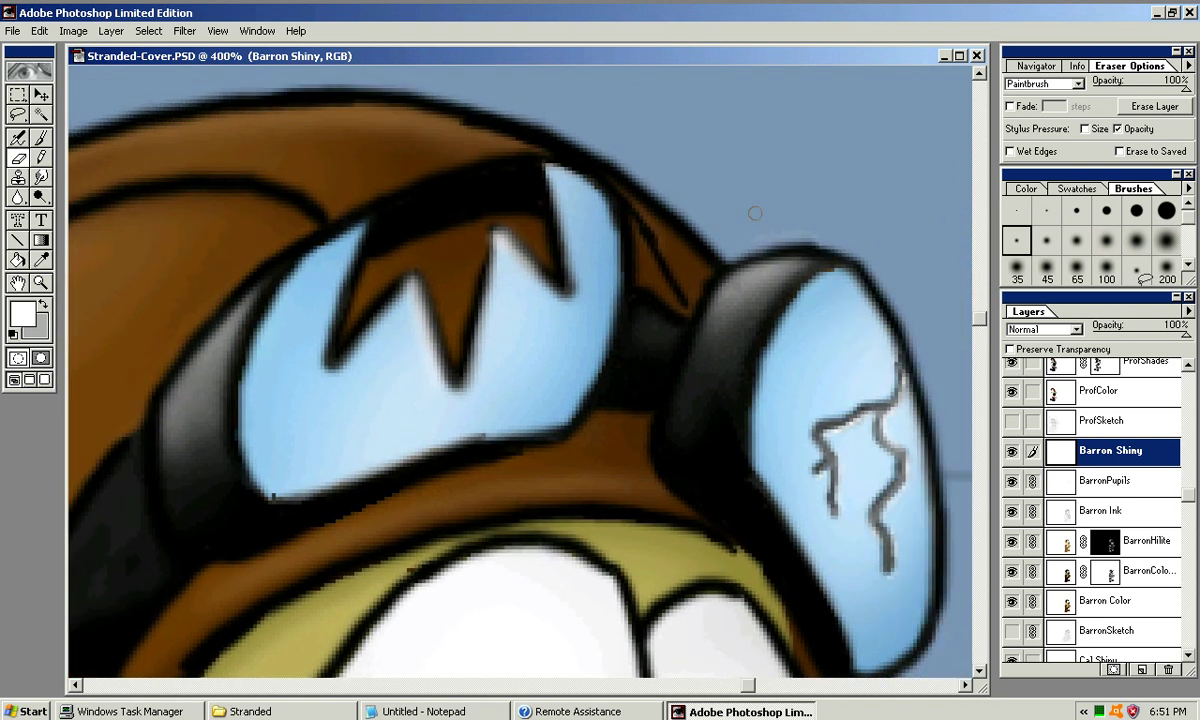
# Soften the highlight on the right goggle lens's black rim with a larger soft eraser
pyautogui.click(1107, 240)
pyautogui.moveTo(724, 356)
pyautogui.mouseDown()
pyautogui.moveTo(708, 378)
pyautogui.moveTo(785, 287)
pyautogui.moveTo(739, 425)
pyautogui.mouseUp()
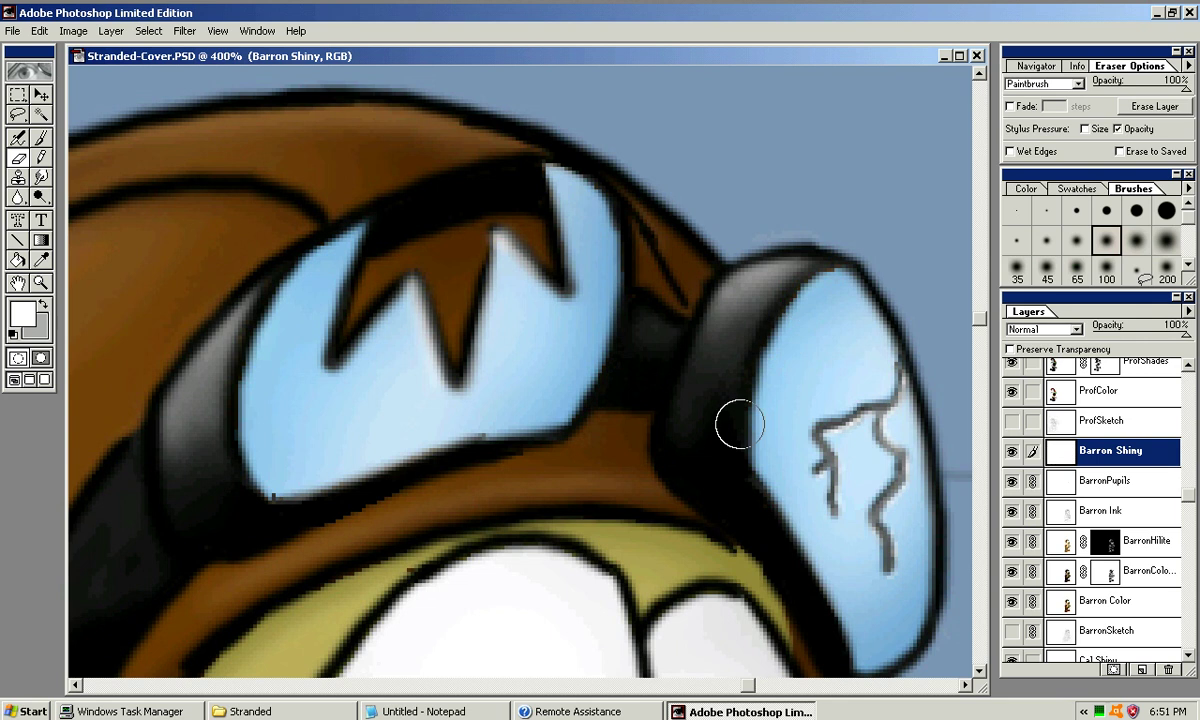
pyautogui.moveTo(709, 343)
pyautogui.mouseDown()
pyautogui.moveTo(753, 332)
pyautogui.moveTo(790, 277)
pyautogui.moveTo(729, 354)
pyautogui.moveTo(766, 318)
pyautogui.moveTo(740, 318)
pyautogui.moveTo(691, 422)
pyautogui.moveTo(706, 375)
pyautogui.mouseUp()
pyautogui.moveTo(748, 332); pyautogui.dragTo(784, 303)
# Try a white airbrushed highlight along the black goggle strap beside the left lens with a small soft brush
pyautogui.moveTo(166, 482)
pyautogui.mouseDown()
pyautogui.moveTo(192, 426)
pyautogui.moveTo(200, 325)
pyautogui.moveTo(195, 477)
pyautogui.moveTo(174, 398)
pyautogui.moveTo(452, 275)
pyautogui.mouseUp()
pyautogui.moveTo(390, 408)
pyautogui.mouseDown()
pyautogui.moveTo(484, 365)
pyautogui.moveTo(522, 296)
pyautogui.mouseUp()
pyautogui.press('[')
pyautogui.press('[')
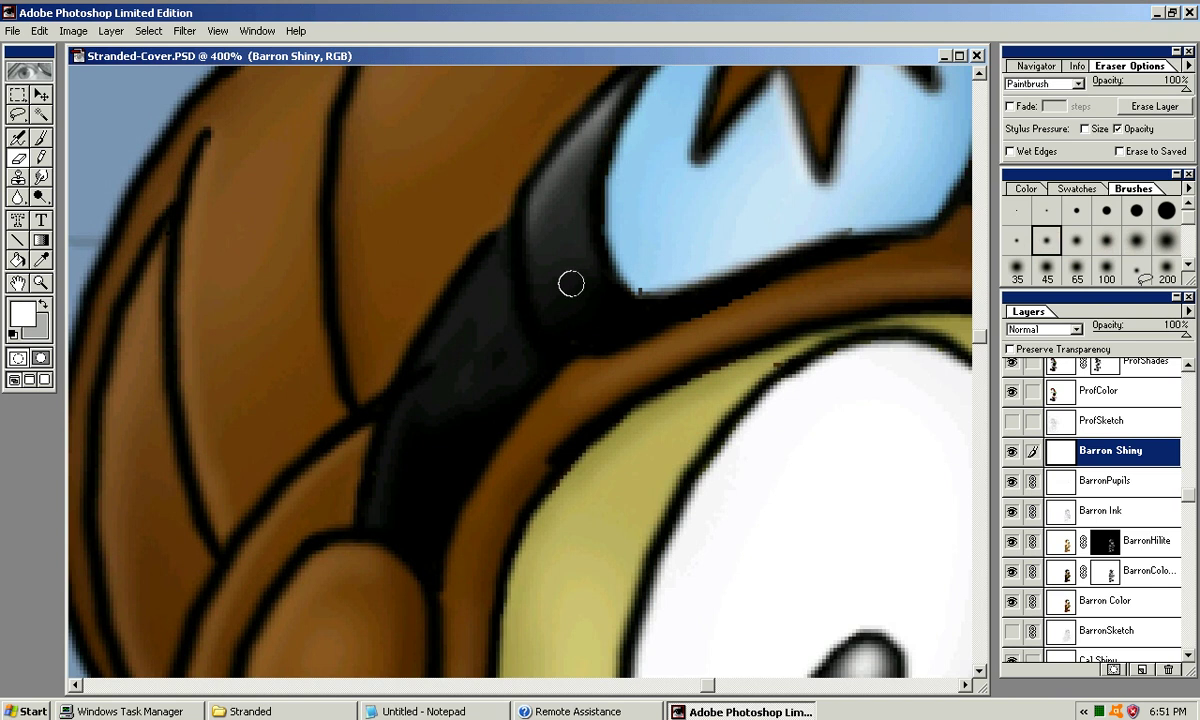
pyautogui.press('[')
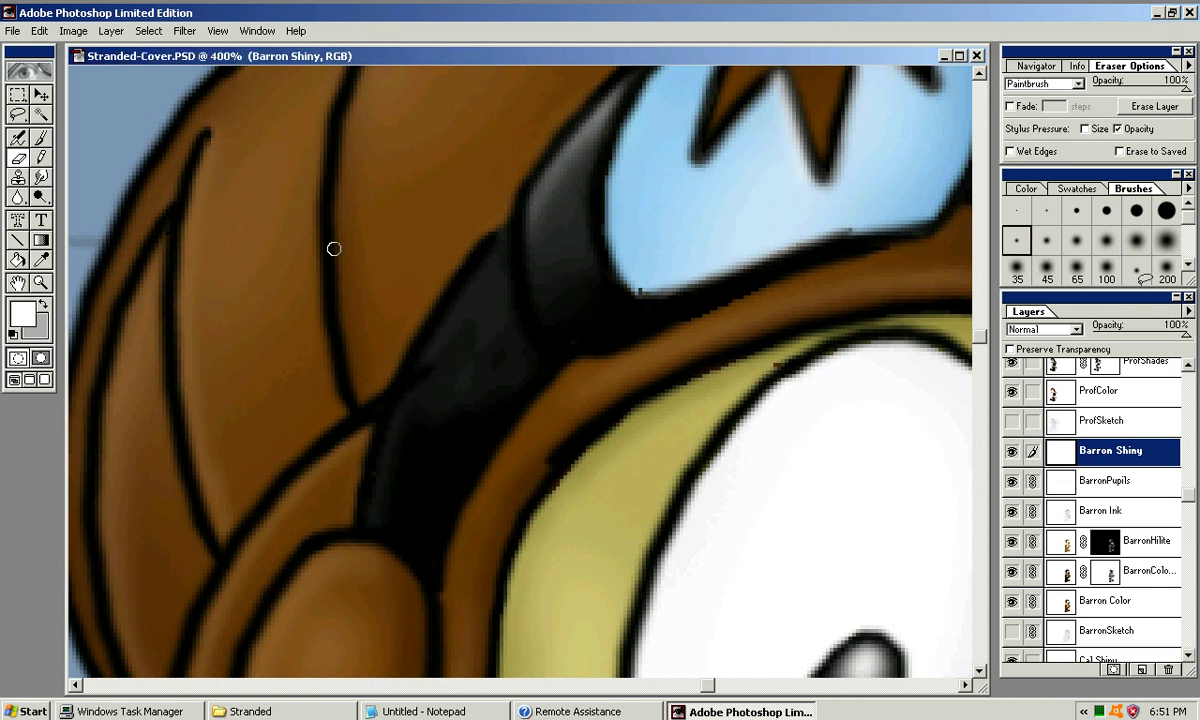
pyautogui.press('j')
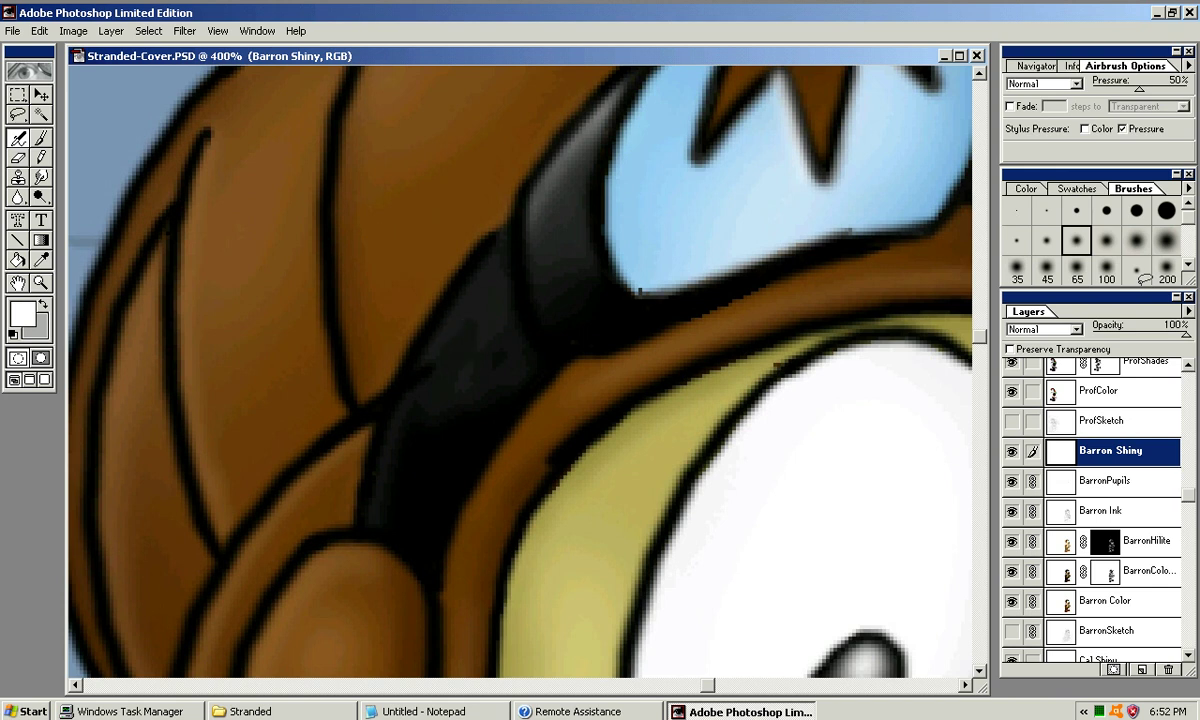
pyautogui.hotkey('ctrl', 'z')
pyautogui.click(1017, 240)
pyautogui.moveTo(503, 247); pyautogui.dragTo(391, 498)
pyautogui.hotkey('ctrl', 'z')
# Airbrush a soft white highlight along the outer edge of the black goggle strap with a larger soft brush
pyautogui.press(']')
pyautogui.press(']')
pyautogui.moveTo(463, 258)
pyautogui.mouseDown()
pyautogui.moveTo(350, 430)
pyautogui.moveTo(330, 560)
pyautogui.mouseUp()
pyautogui.hotkey('ctrl', 'z')
pyautogui.moveTo(498, 240)
pyautogui.mouseDown()
pyautogui.moveTo(447, 298)
pyautogui.moveTo(370, 528)
pyautogui.mouseUp()
pyautogui.moveTo(418, 416); pyautogui.dragTo(481, 390)
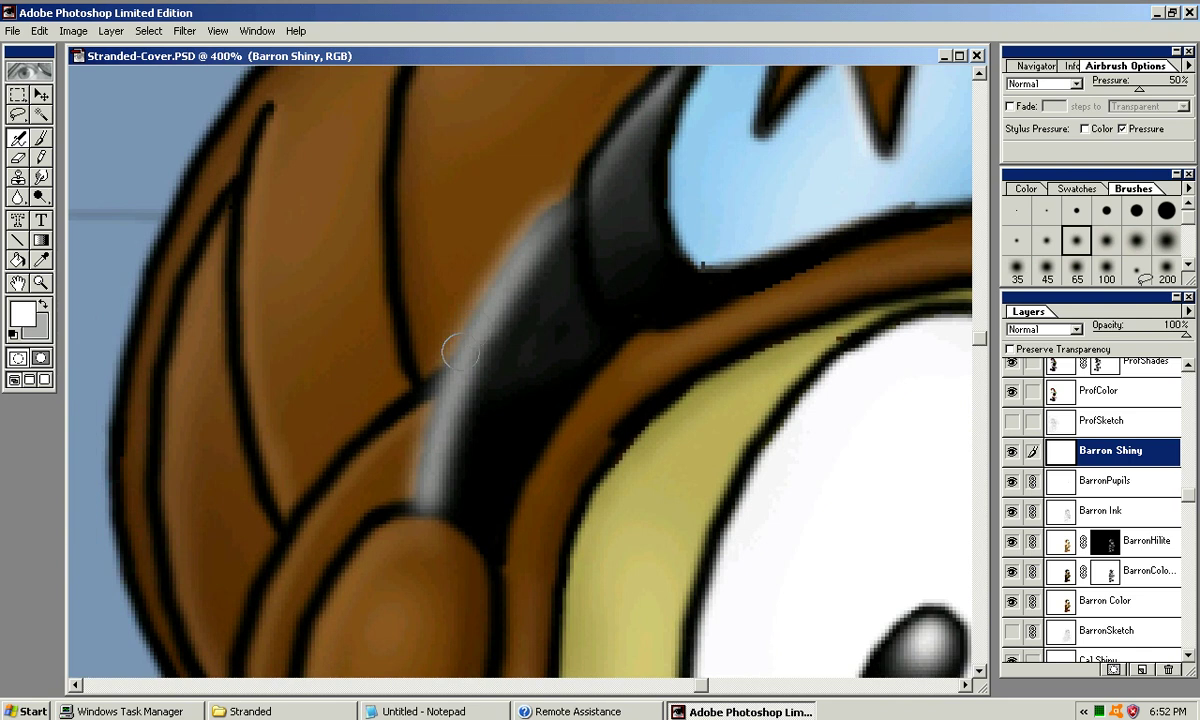
pyautogui.hotkey('ctrl', 'z')
pyautogui.moveTo(470, 345); pyautogui.dragTo(461, 353)
pyautogui.hotkey('ctrl', 'z')
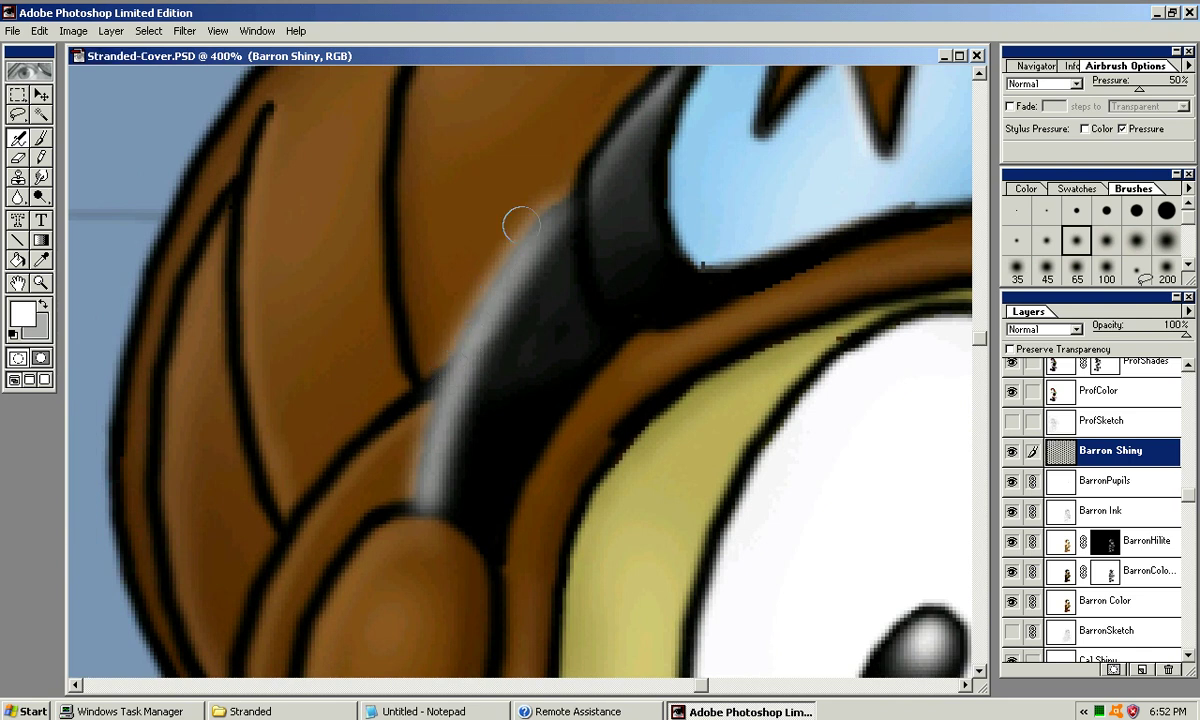
# Erase the highlight spill over the strap's outer outline and its lower end above the helmet's ear pad
pyautogui.moveTo(545, 197)
pyautogui.mouseDown()
pyautogui.moveTo(449, 341)
pyautogui.moveTo(547, 200)
pyautogui.mouseUp()
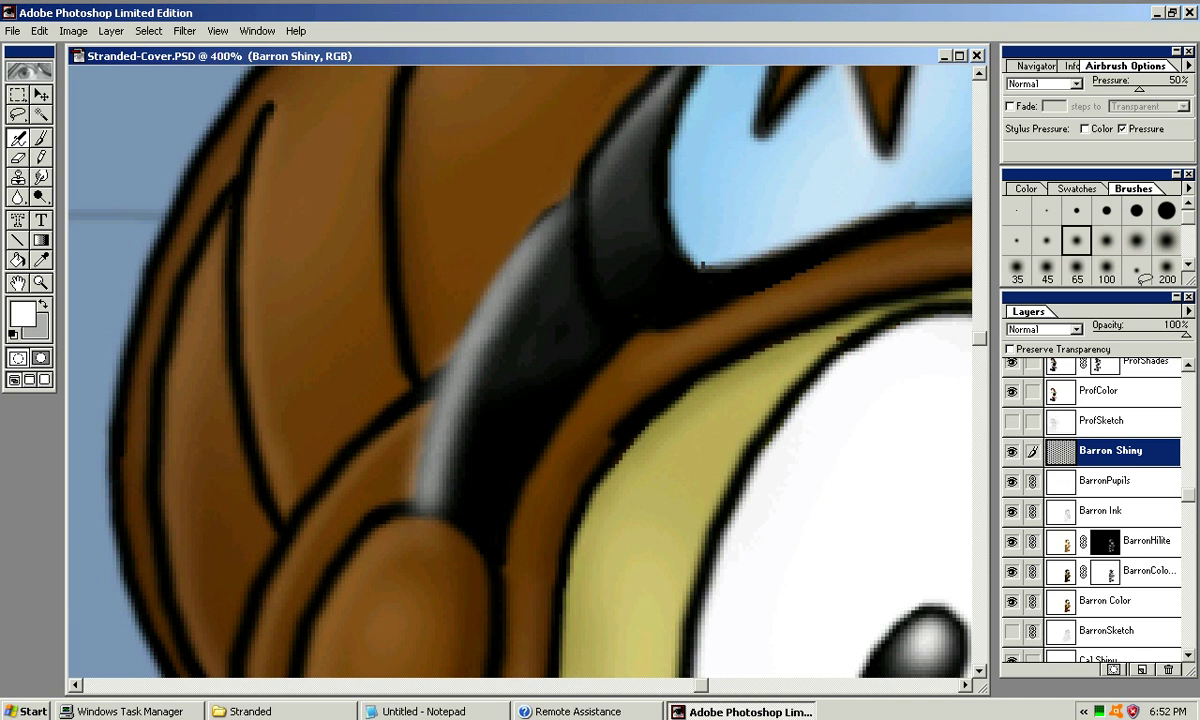
pyautogui.moveTo(448, 336); pyautogui.dragTo(512, 236)
pyautogui.moveTo(436, 398); pyautogui.dragTo(490, 284)
pyautogui.moveTo(532, 213)
pyautogui.mouseDown()
pyautogui.moveTo(500, 215)
pyautogui.moveTo(438, 300)
pyautogui.moveTo(550, 205)
pyautogui.moveTo(415, 421)
pyautogui.moveTo(477, 321)
pyautogui.moveTo(414, 489)
pyautogui.moveTo(437, 379)
pyautogui.mouseUp()
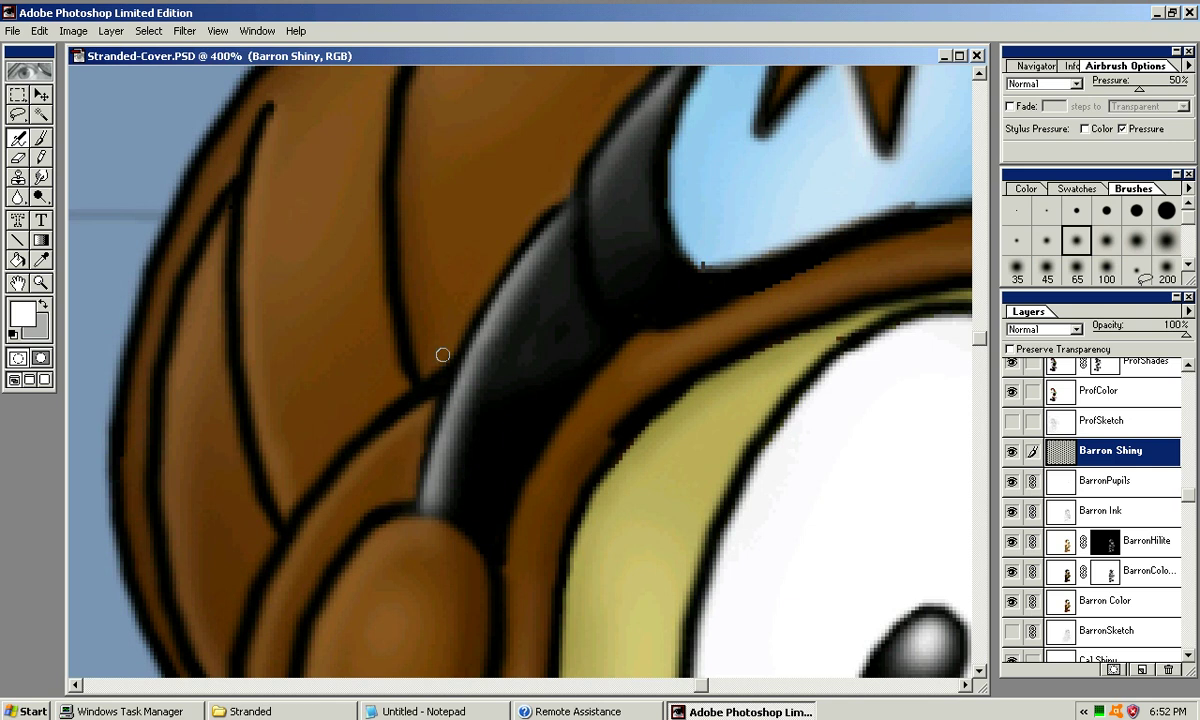
pyautogui.moveTo(419, 487)
pyautogui.mouseDown()
pyautogui.moveTo(447, 348)
pyautogui.moveTo(483, 291)
pyautogui.mouseUp()
pyautogui.moveTo(407, 507)
pyautogui.mouseDown()
pyautogui.moveTo(433, 511)
pyautogui.moveTo(435, 527)
pyautogui.moveTo(443, 511)
pyautogui.mouseUp()
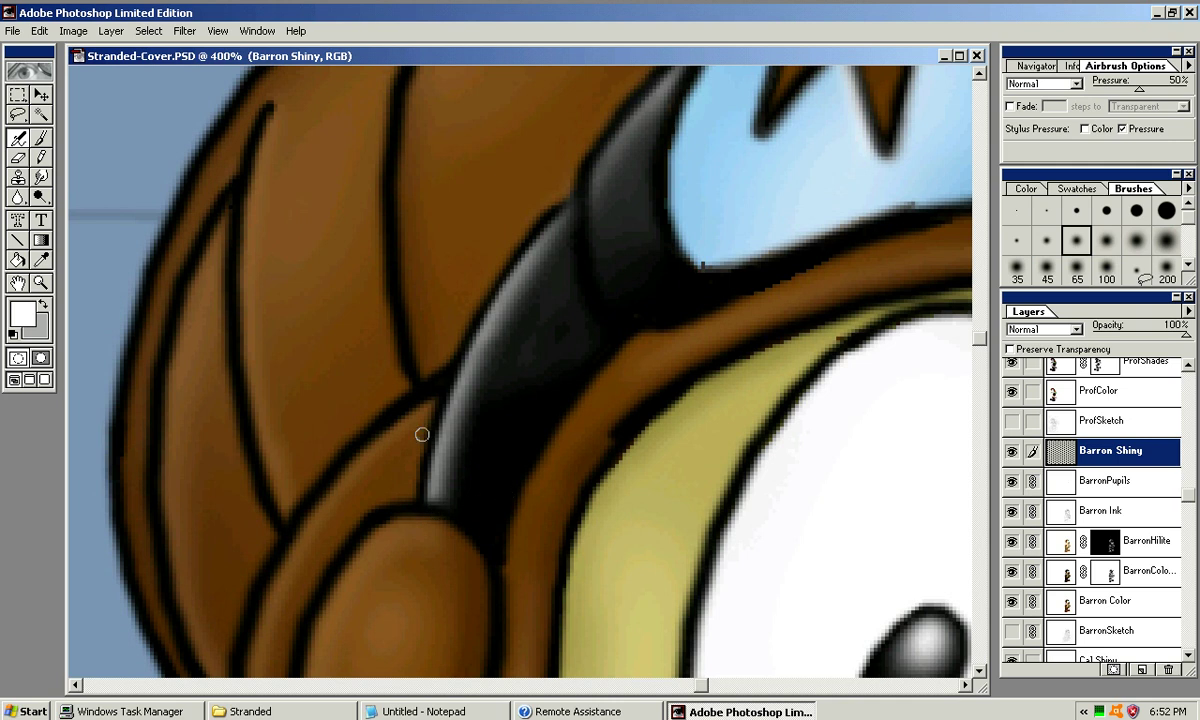
# Soften the edge highlight on the goggle strap with a larger soft eraser
pyautogui.press('e')
pyautogui.press(']')
pyautogui.press(']')
pyautogui.moveTo(533, 299)
pyautogui.mouseDown()
pyautogui.moveTo(554, 254)
pyautogui.moveTo(470, 320)
pyautogui.moveTo(482, 434)
pyautogui.moveTo(445, 380)
pyautogui.moveTo(445, 501)
pyautogui.moveTo(557, 254)
pyautogui.moveTo(463, 434)
pyautogui.moveTo(509, 245)
pyautogui.moveTo(471, 463)
pyautogui.moveTo(470, 325)
pyautogui.moveTo(433, 440)
pyautogui.moveTo(477, 447)
pyautogui.moveTo(525, 335)
pyautogui.moveTo(496, 378)
pyautogui.moveTo(557, 309)
pyautogui.moveTo(460, 410)
pyautogui.moveTo(443, 405)
pyautogui.moveTo(474, 328)
pyautogui.moveTo(545, 279)
pyautogui.moveTo(553, 248)
pyautogui.moveTo(520, 230)
pyautogui.moveTo(481, 294)
pyautogui.mouseUp()
# Airbrush a faint, broad white sheen across the middle of the goggle strap with a large soft brush
pyautogui.press('b')
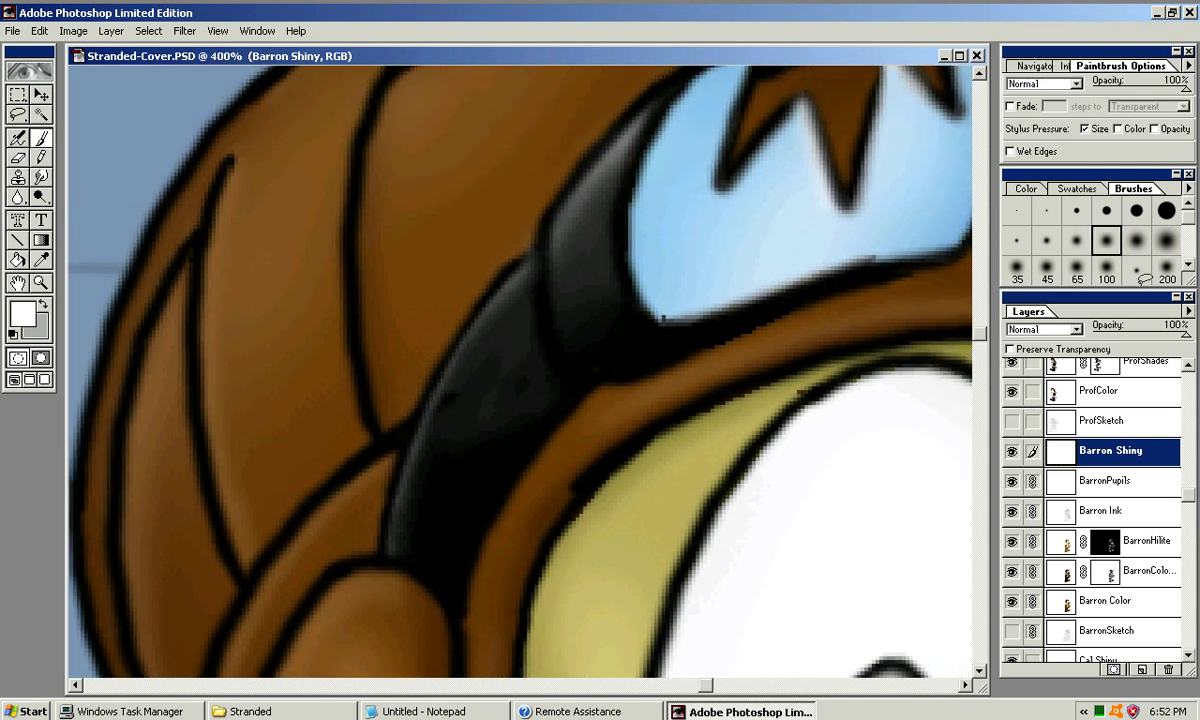
pyautogui.press('j')
pyautogui.press(']')
pyautogui.press(']')
pyautogui.moveTo(450, 410); pyautogui.dragTo(512, 410)
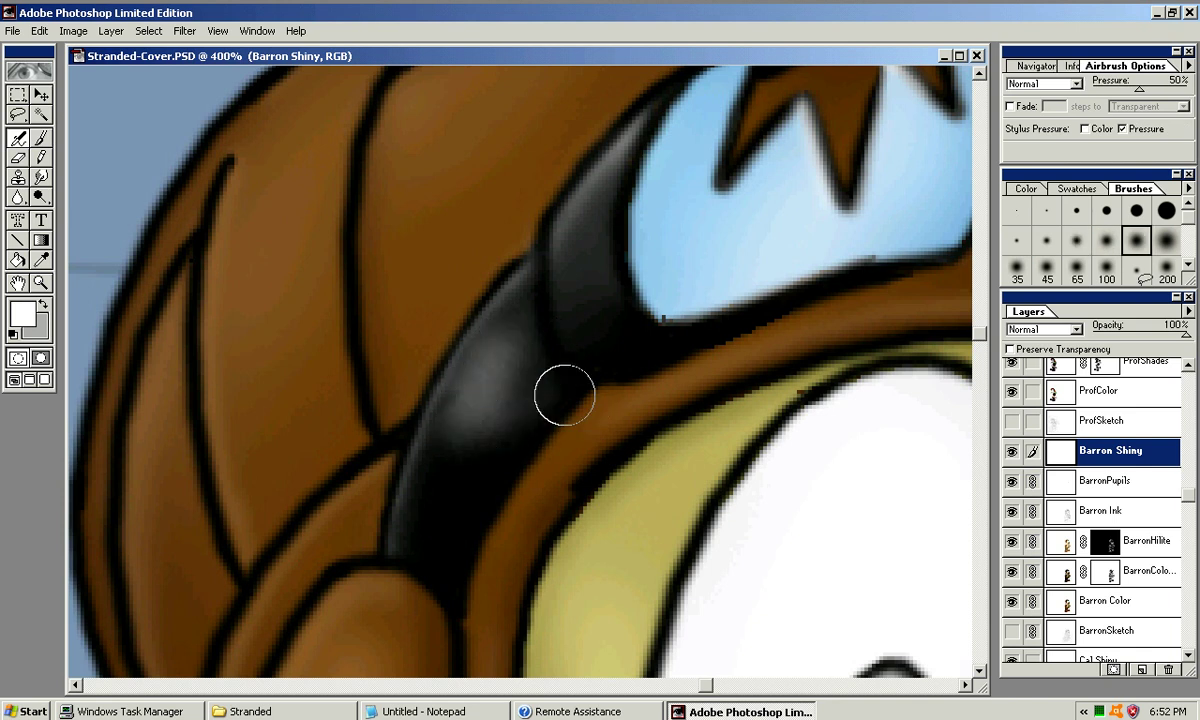
pyautogui.hotkey('ctrl', 'z')
pyautogui.moveTo(508, 290)
pyautogui.mouseDown()
pyautogui.moveTo(474, 324)
pyautogui.moveTo(451, 396)
pyautogui.mouseUp()
pyautogui.moveTo(524, 442)
pyautogui.mouseDown()
pyautogui.moveTo(493, 359)
pyautogui.moveTo(442, 500)
pyautogui.moveTo(521, 406)
pyautogui.moveTo(464, 539)
pyautogui.moveTo(523, 381)
pyautogui.mouseUp()
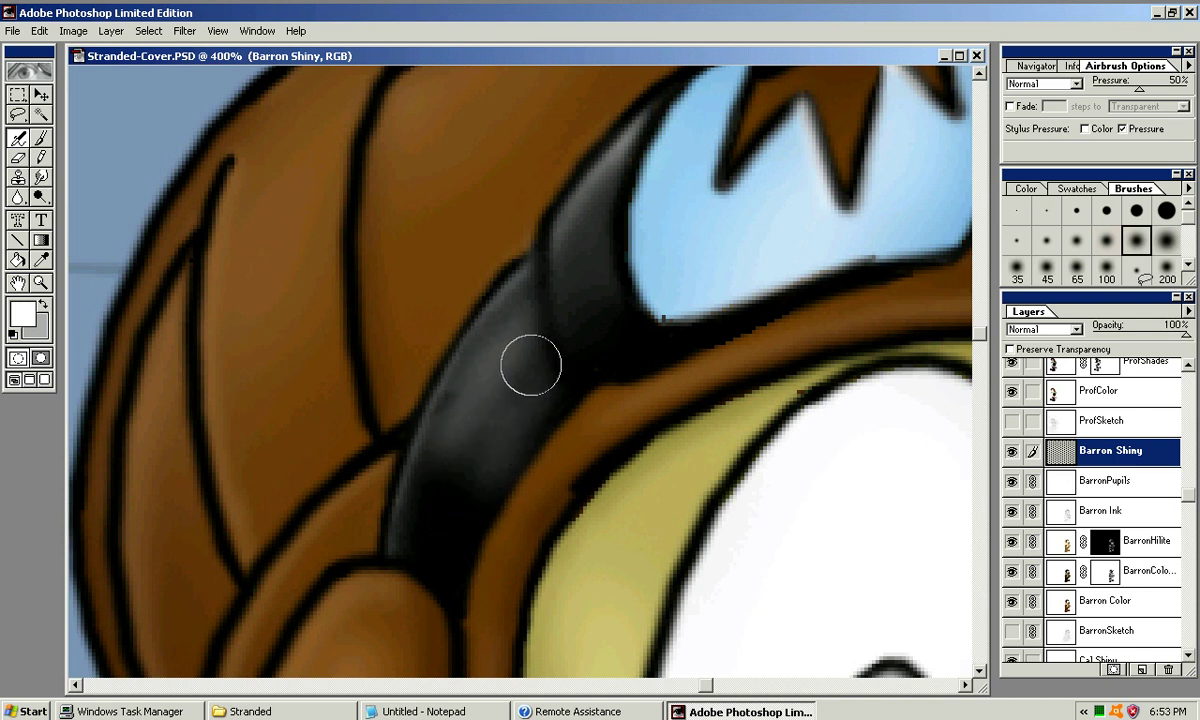
pyautogui.scroll(-2, 543, 245)
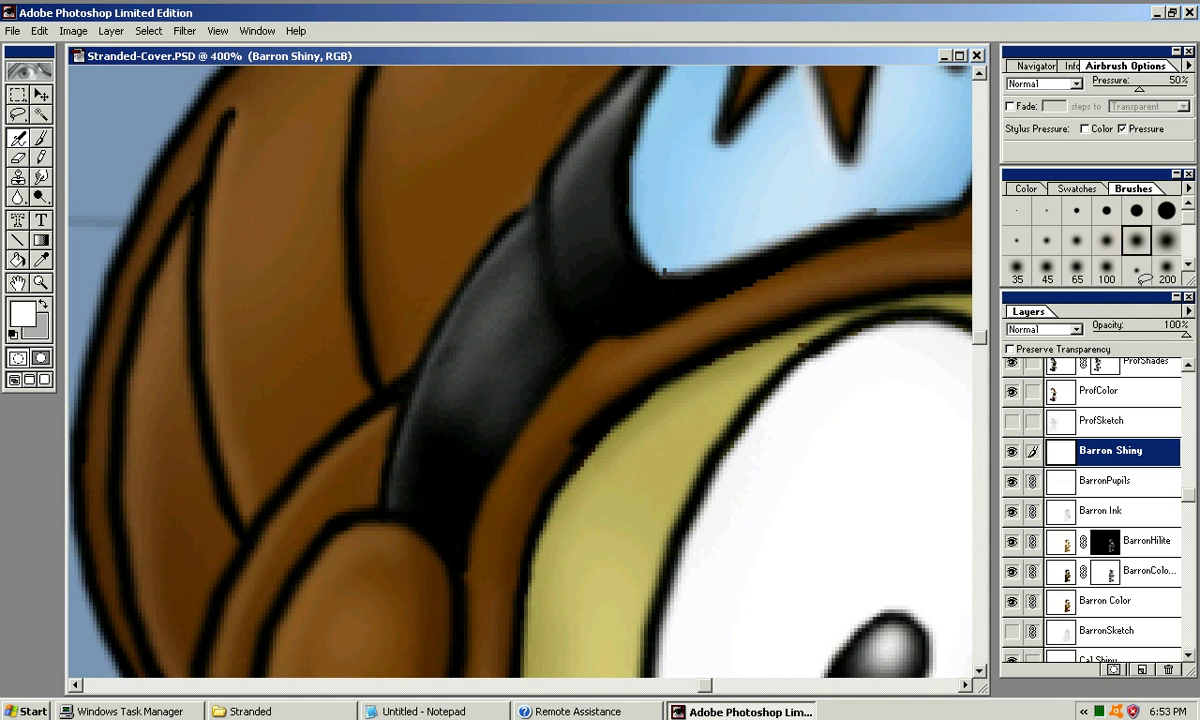
# Blend the sheen in the middle of the goggle strap with the Smudge tool and a small soft brush
pyautogui.press('r')
pyautogui.click(1017, 240)
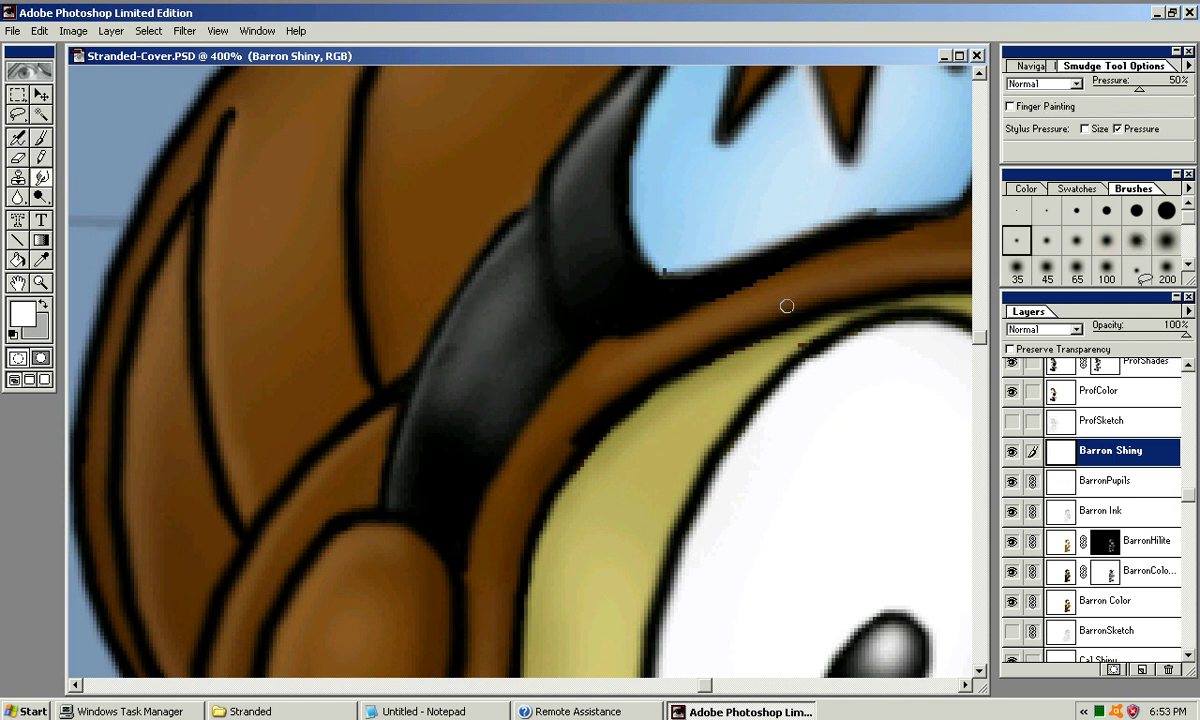
pyautogui.click(1046, 240)
pyautogui.click(1137, 270)
pyautogui.click(39, 31)
pyautogui.click(75, 50)
pyautogui.hotkey('alt', 'e')
pyautogui.press('Down')
pyautogui.press('Up')
pyautogui.press('Return')
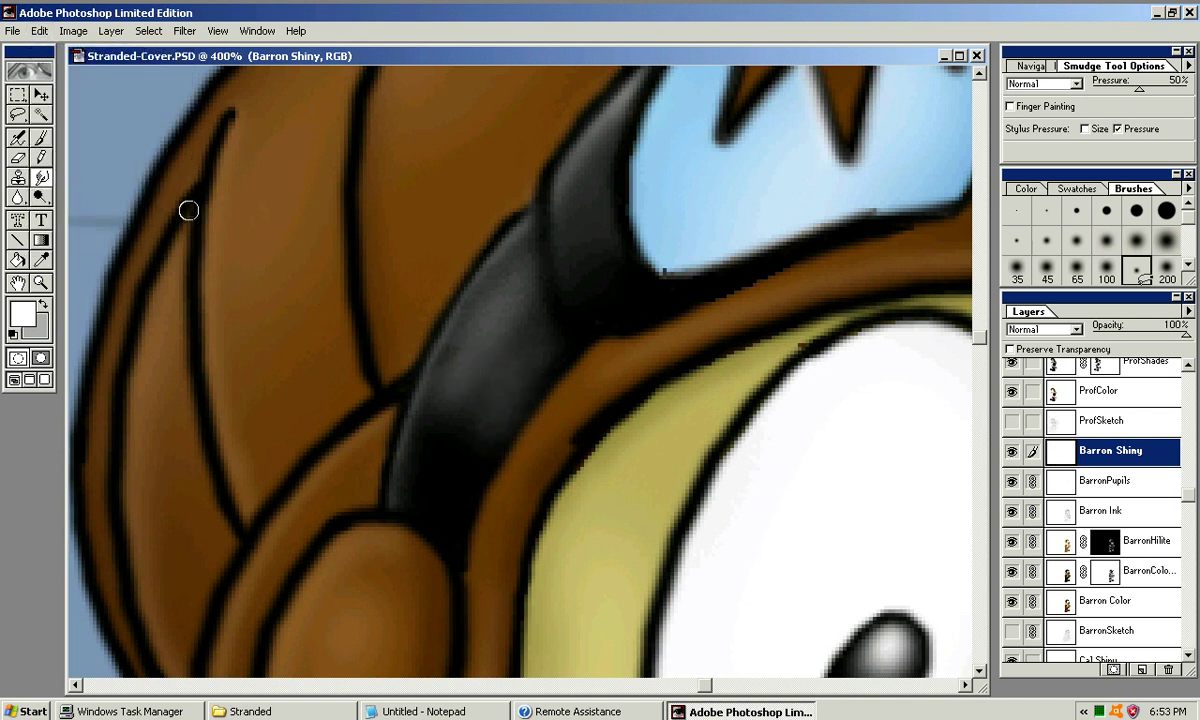
pyautogui.click(1046, 240)
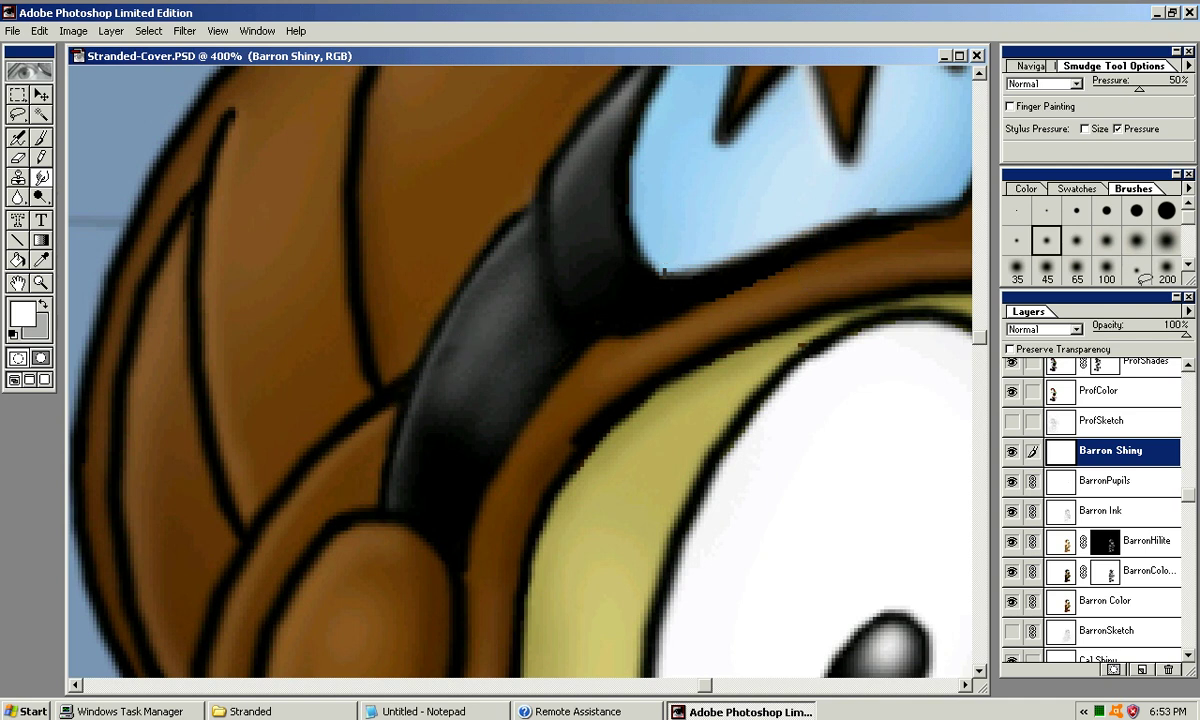
pyautogui.click(1106, 240)
pyautogui.press('[')
pyautogui.press('[')
pyautogui.press('[')
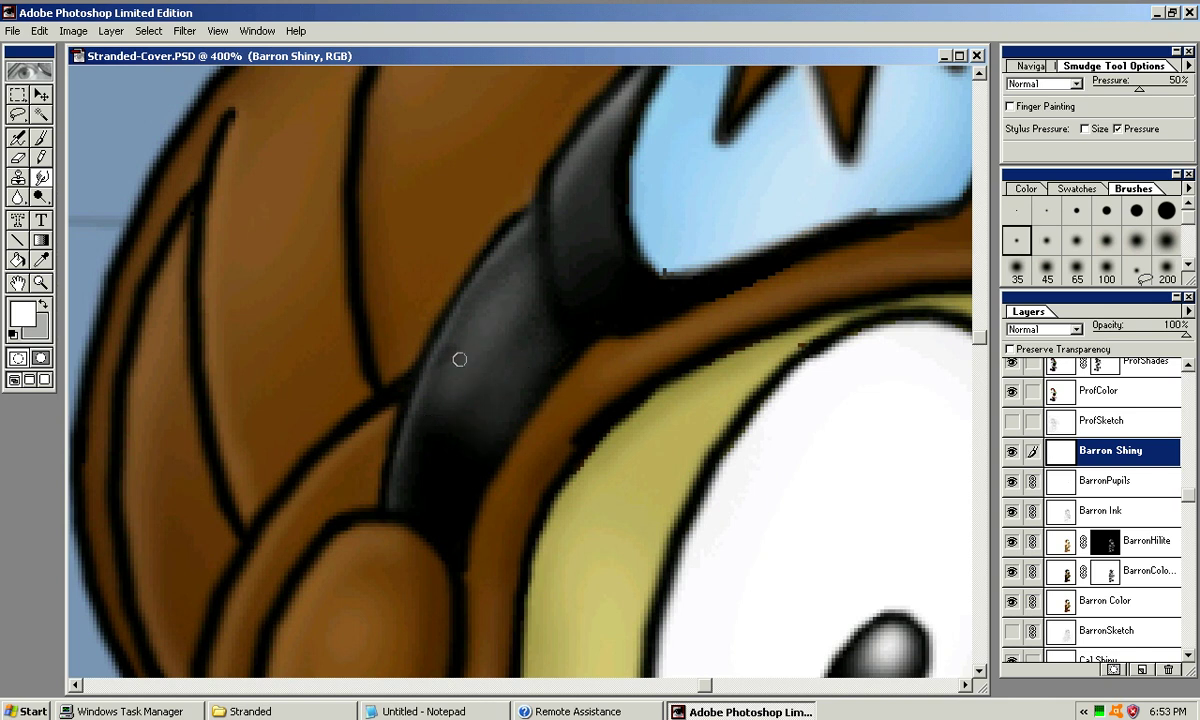
pyautogui.moveTo(485, 343)
pyautogui.mouseDown()
pyautogui.moveTo(435, 431)
pyautogui.moveTo(493, 335)
pyautogui.mouseUp()
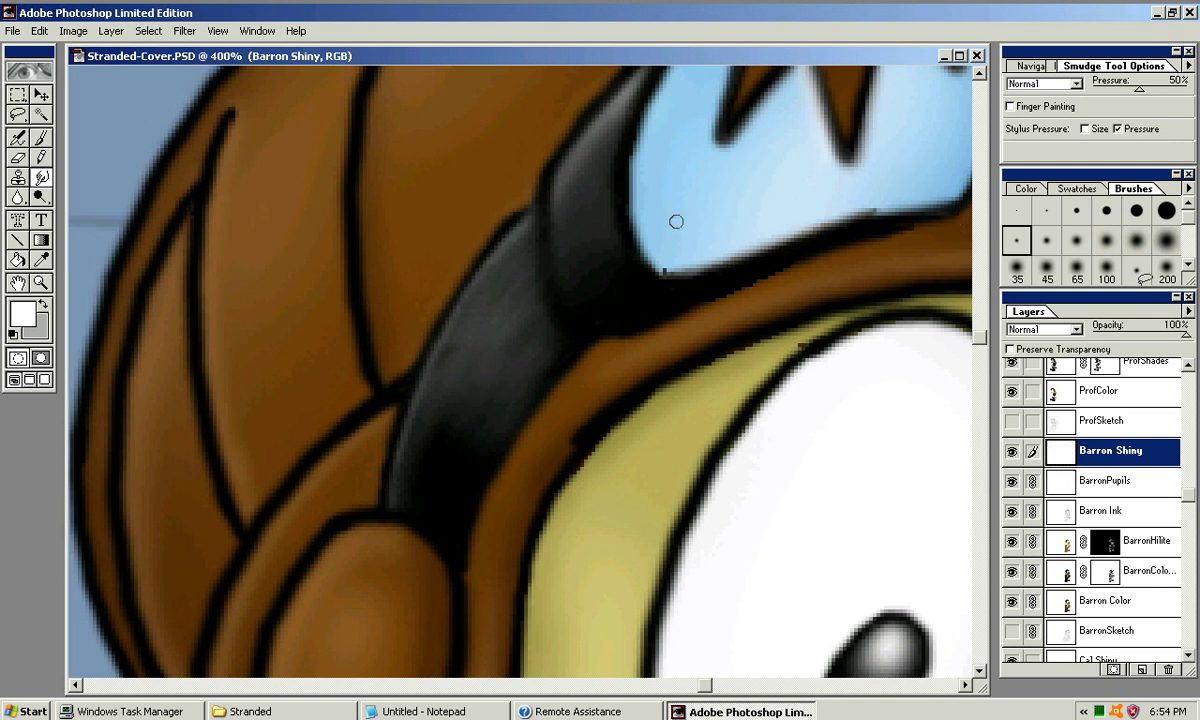
# Fade the inner side of the goggle strap's sheen with a large soft eraser
pyautogui.press('e')
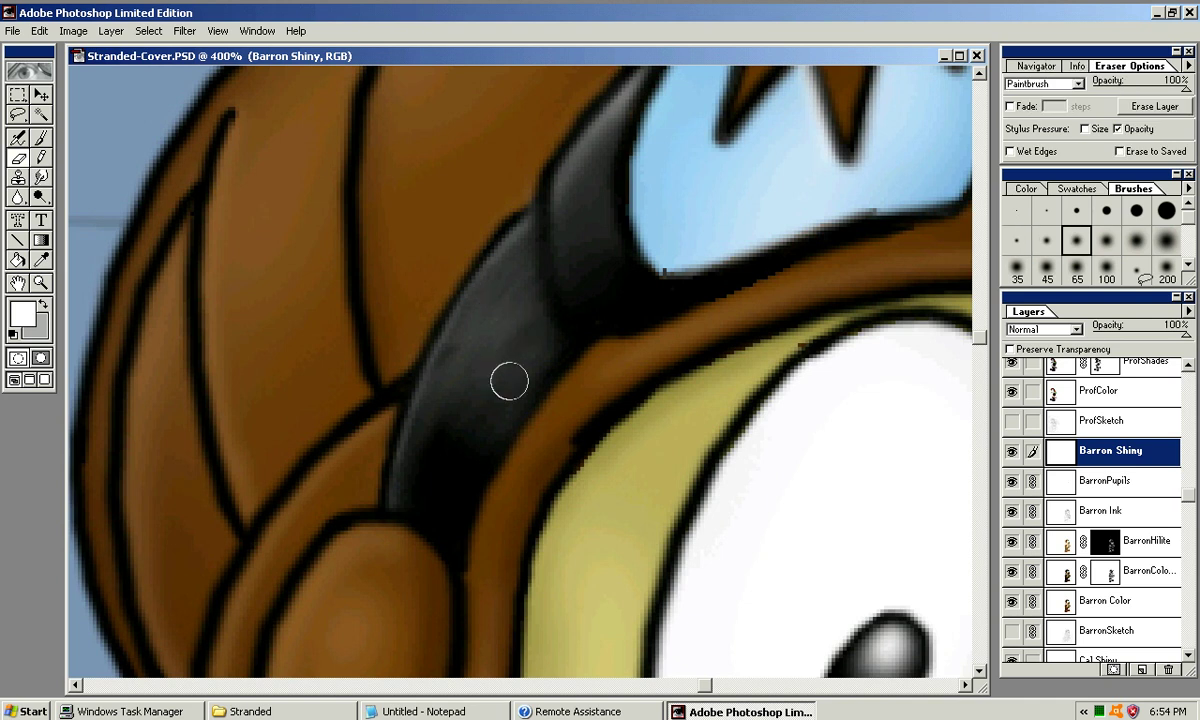
pyautogui.click(1166, 240)
pyautogui.moveTo(523, 313)
pyautogui.mouseDown()
pyautogui.moveTo(465, 385)
pyautogui.moveTo(500, 311)
pyautogui.moveTo(483, 332)
pyautogui.moveTo(464, 444)
pyautogui.moveTo(511, 360)
pyautogui.moveTo(449, 420)
pyautogui.moveTo(495, 404)
pyautogui.mouseUp()
pyautogui.moveTo(582, 308); pyautogui.dragTo(469, 396)
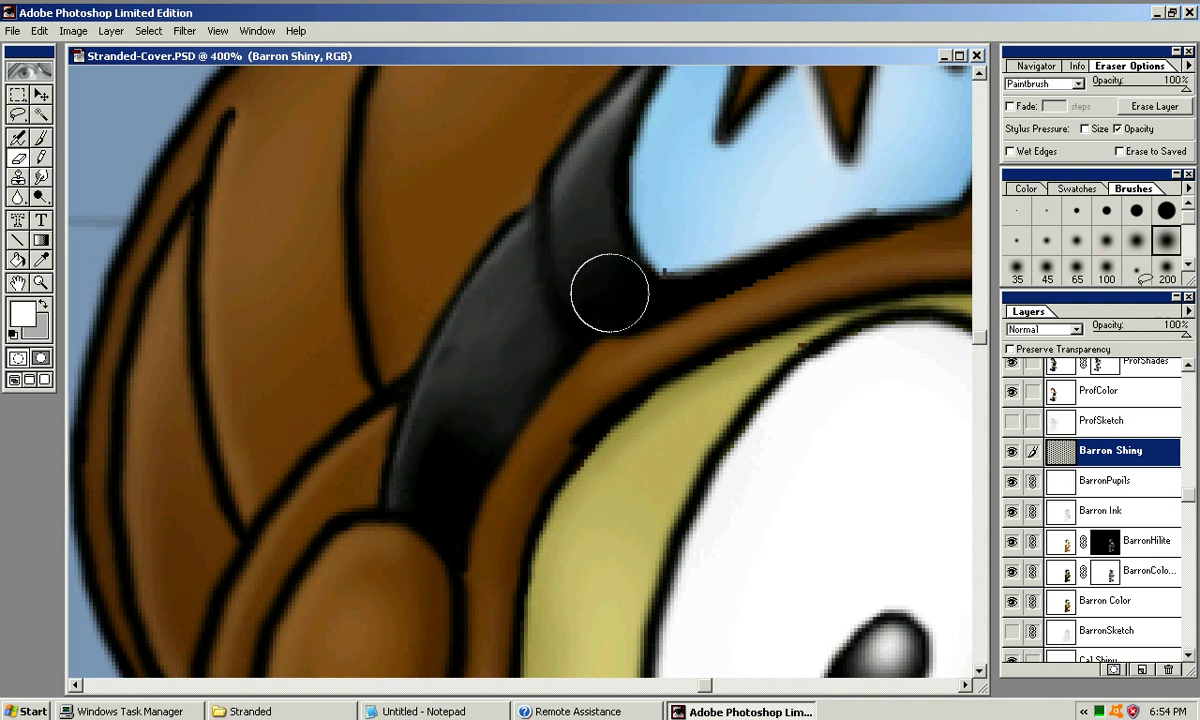
# Examine the shine on the aviator's goggles and strap at 100%, 200% and 300% zoom
pyautogui.hotkey('ctrl', '-')
pyautogui.hotkey('ctrl', '-')
pyautogui.hotkey('ctrl', '-')
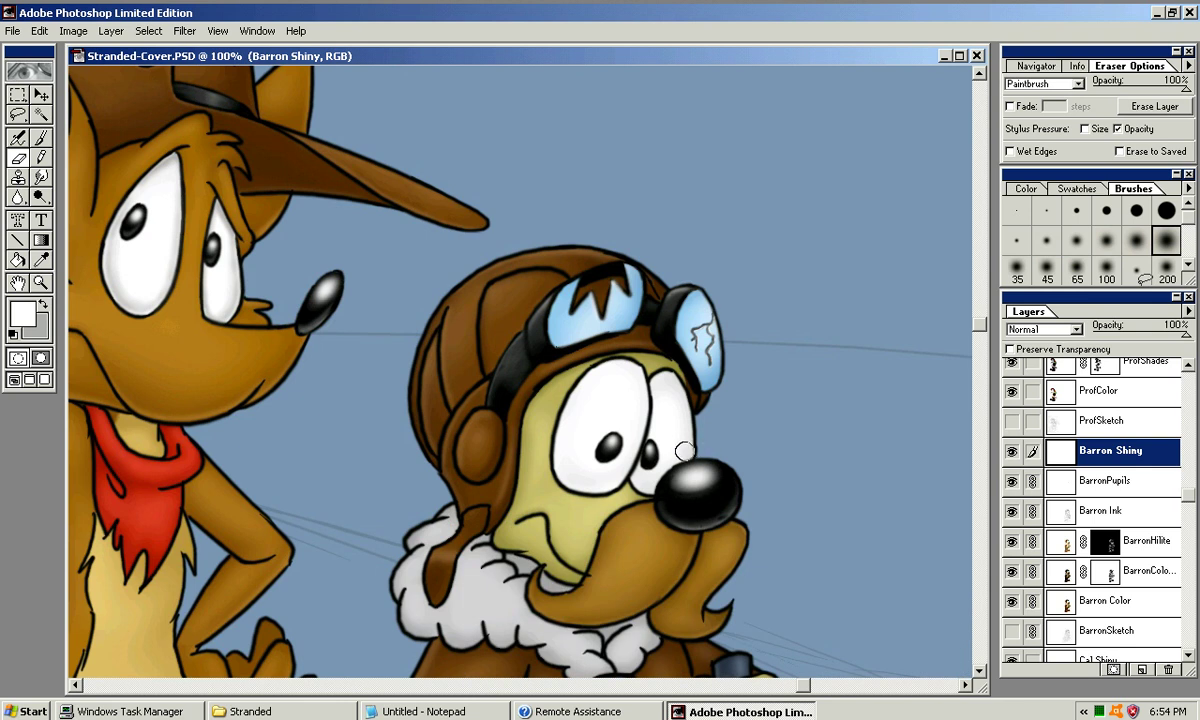
pyautogui.hotkey('ctrl', '+')
pyautogui.hotkey('ctrl', '+')
pyautogui.moveTo(506, 358); pyautogui.dragTo(474, 285)
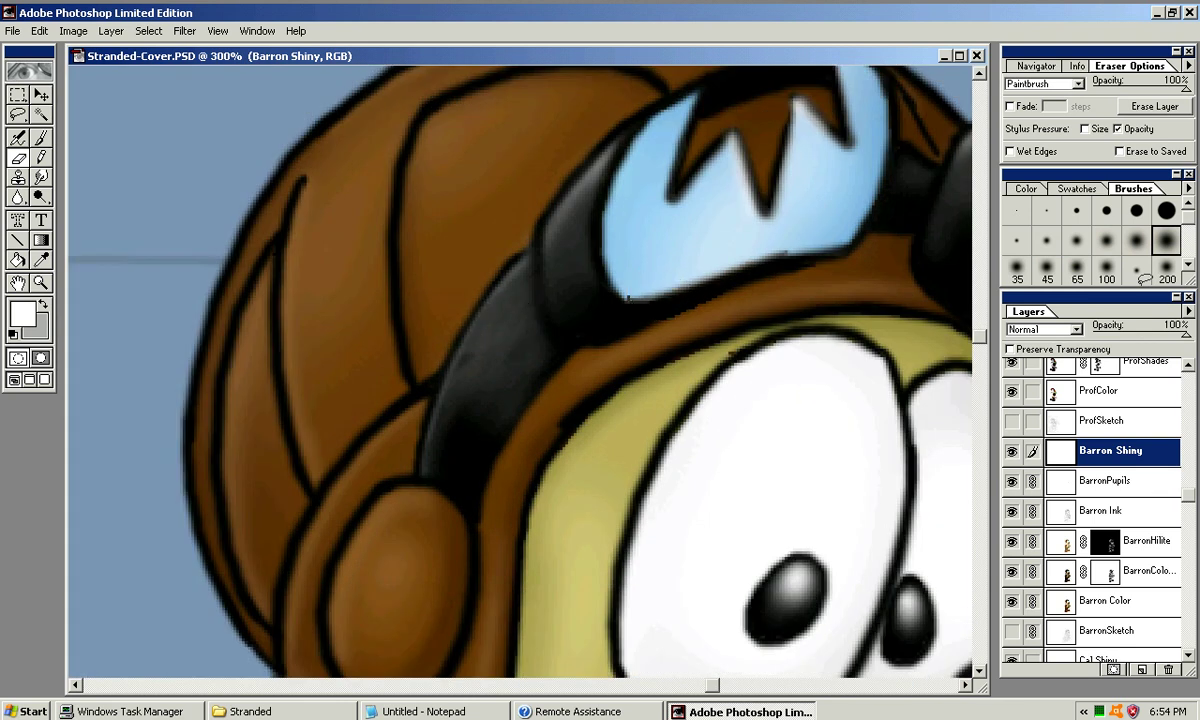
pyautogui.press('[')
pyautogui.press('[')
pyautogui.press('[')
pyautogui.press('[')
pyautogui.press('[')
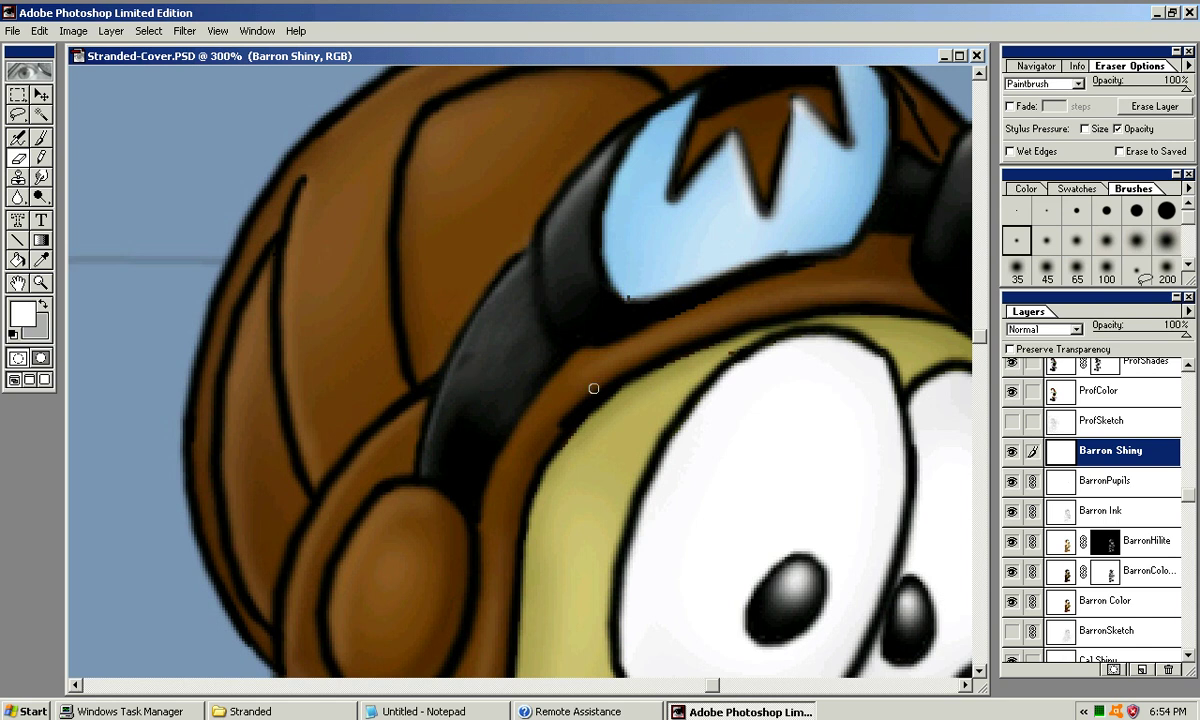
pyautogui.hotkey('ctrl', 'alt', '0')
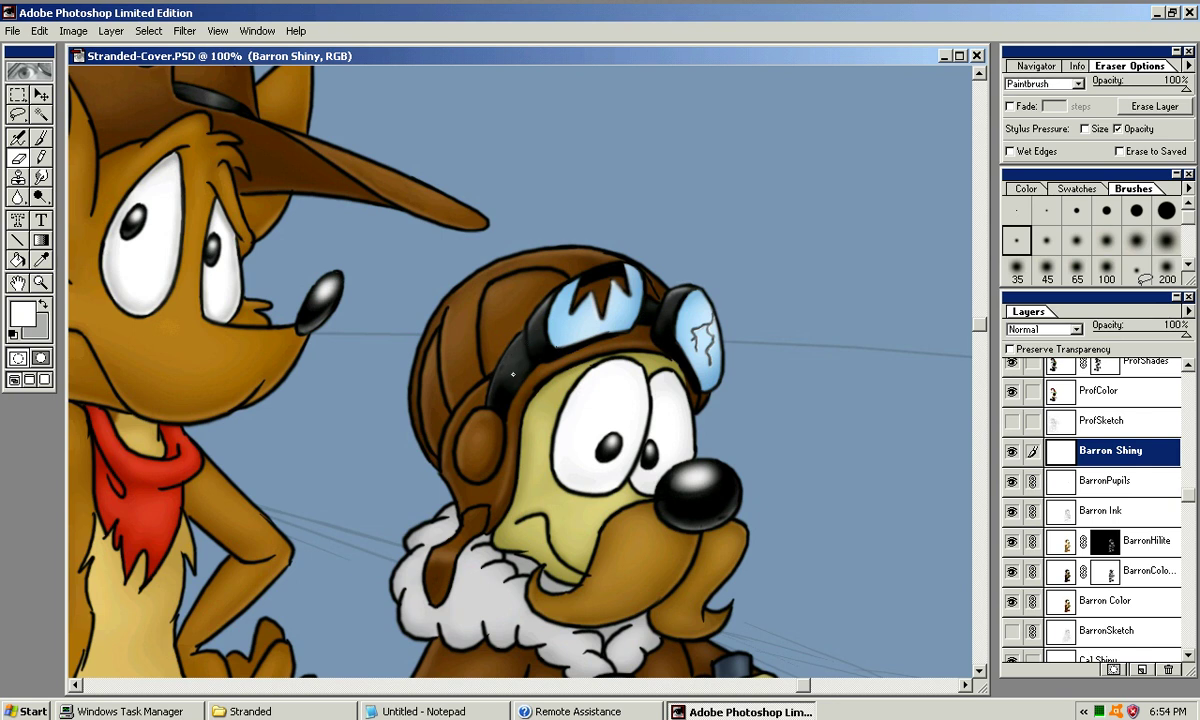
pyautogui.hotkey('ctrl', '+')
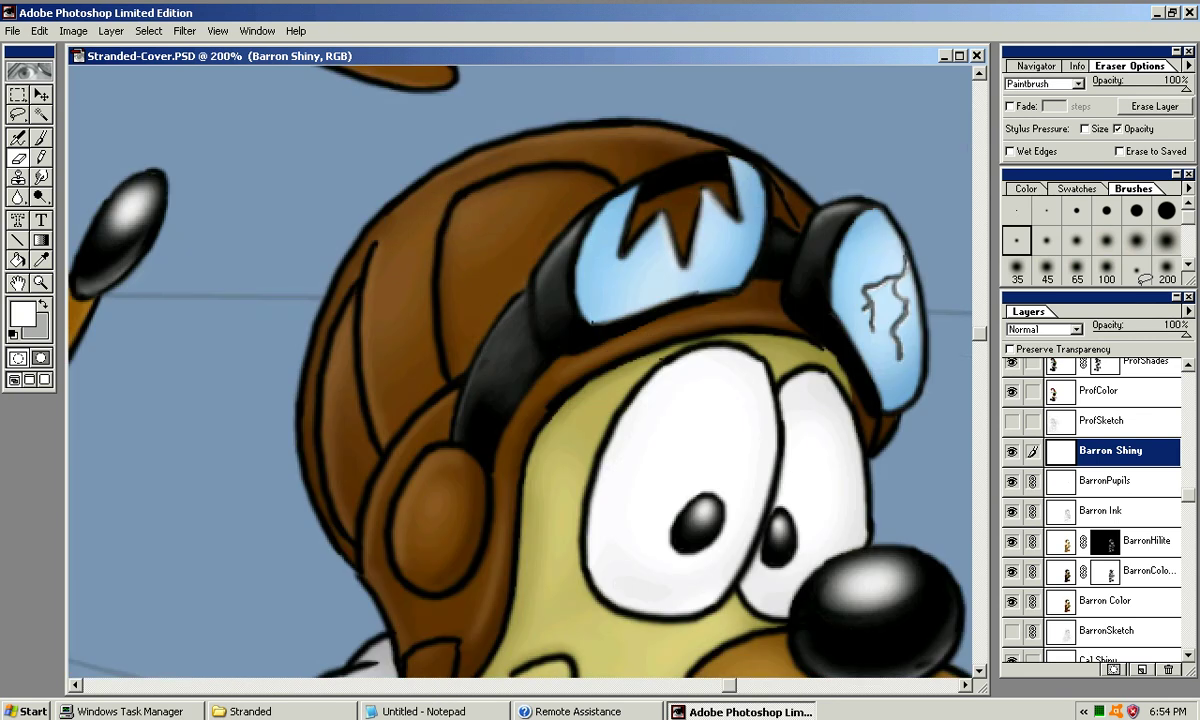
pyautogui.hotkey('ctrl', '-')
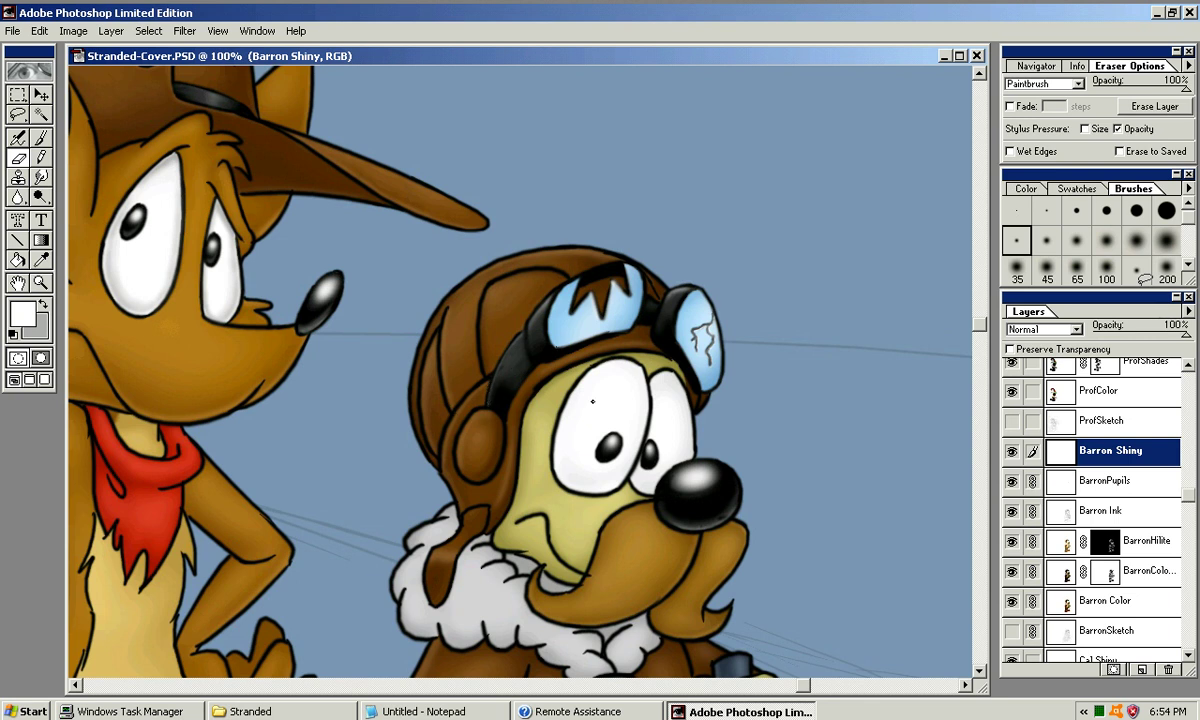
# Airbrush a white highlight along the upper part of the black bridge between the two goggle lenses
pyautogui.hotkey('ctrl', '+')
pyautogui.hotkey('ctrl', '+')
pyautogui.moveTo(653, 316); pyautogui.dragTo(328, 424)
pyautogui.moveTo(556, 249); pyautogui.dragTo(515, 287)
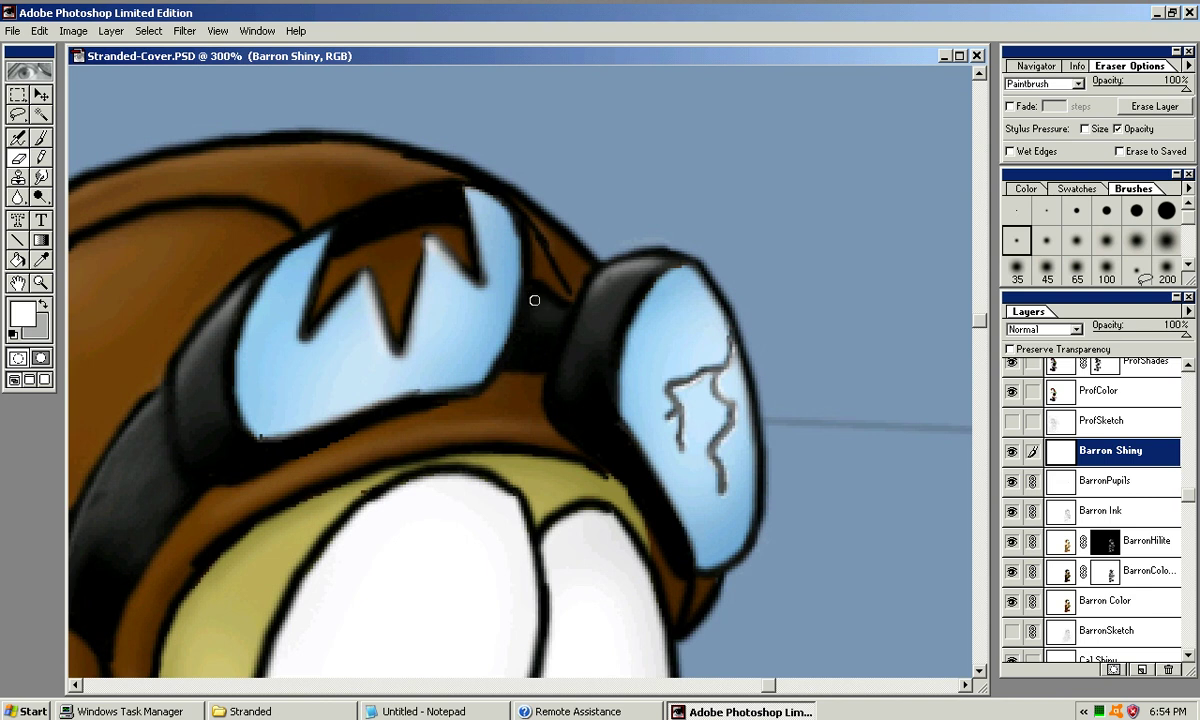
pyautogui.press('j')
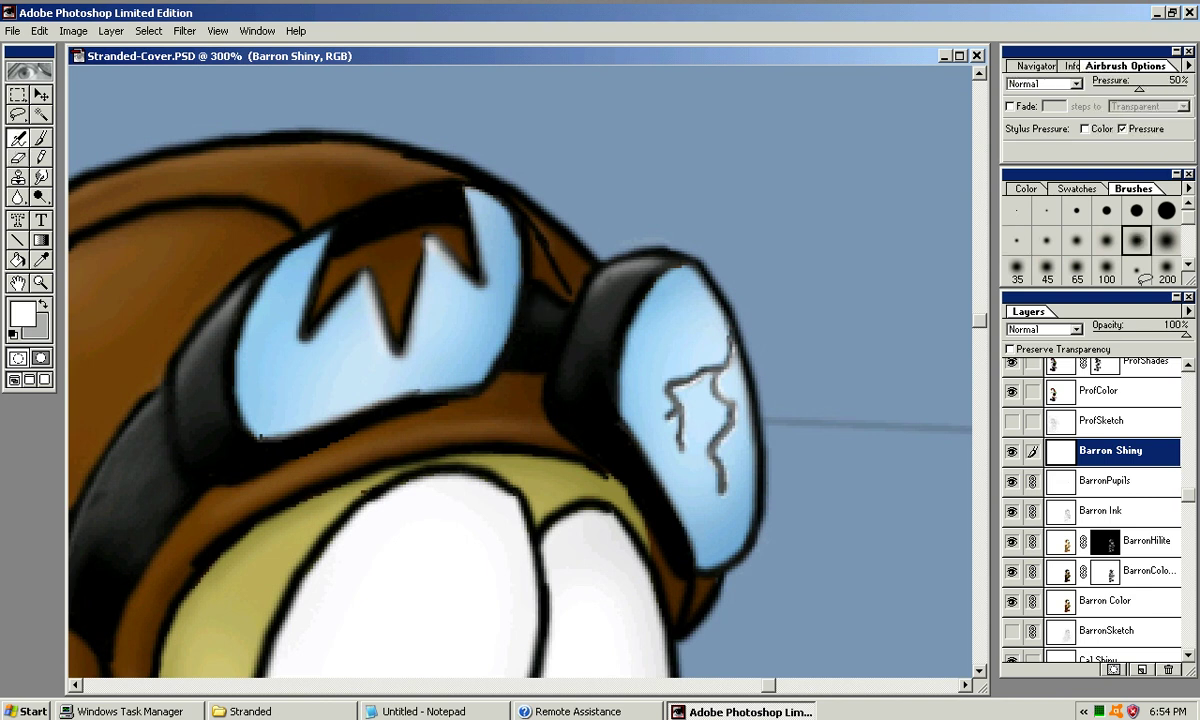
pyautogui.moveTo(530, 291); pyautogui.dragTo(569, 314)
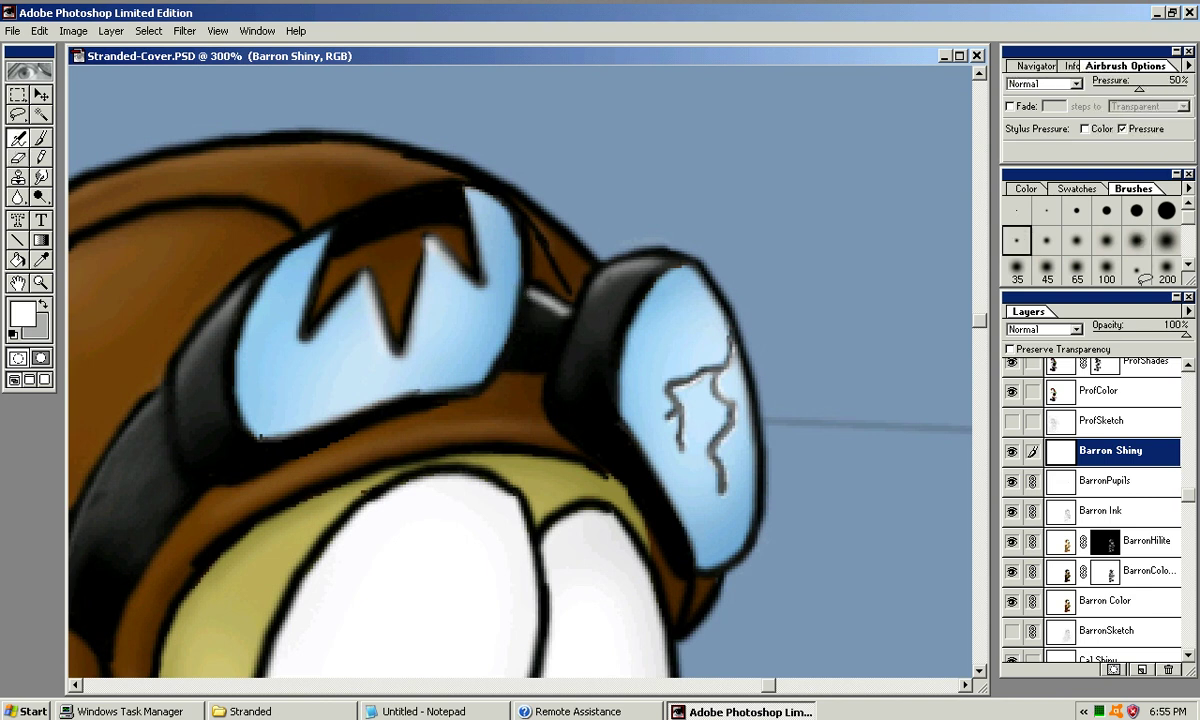
# Undo the white highlight on the black bridge between the two goggle lenses, along with the retried strokes
pyautogui.hotkey('ctrl', 'z')
pyautogui.press(']')
pyautogui.press(']')
pyautogui.moveTo(537, 294); pyautogui.dragTo(569, 311)
pyautogui.hotkey('ctrl', 'z')
pyautogui.click(1047, 240)
pyautogui.click(1137, 270)
pyautogui.moveTo(528, 296)
pyautogui.mouseDown()
pyautogui.moveTo(608, 314)
pyautogui.moveTo(534, 297)
pyautogui.moveTo(582, 324)
pyautogui.moveTo(532, 292)
pyautogui.moveTo(590, 312)
pyautogui.moveTo(533, 295)
pyautogui.moveTo(589, 317)
pyautogui.moveTo(561, 309)
pyautogui.moveTo(574, 316)
pyautogui.moveTo(553, 344)
pyautogui.mouseUp()
pyautogui.hotkey('ctrl', 'z')
pyautogui.hotkey('ctrl', 'z')
pyautogui.hotkey('ctrl', 'z')
pyautogui.hotkey('ctrl', 'z')
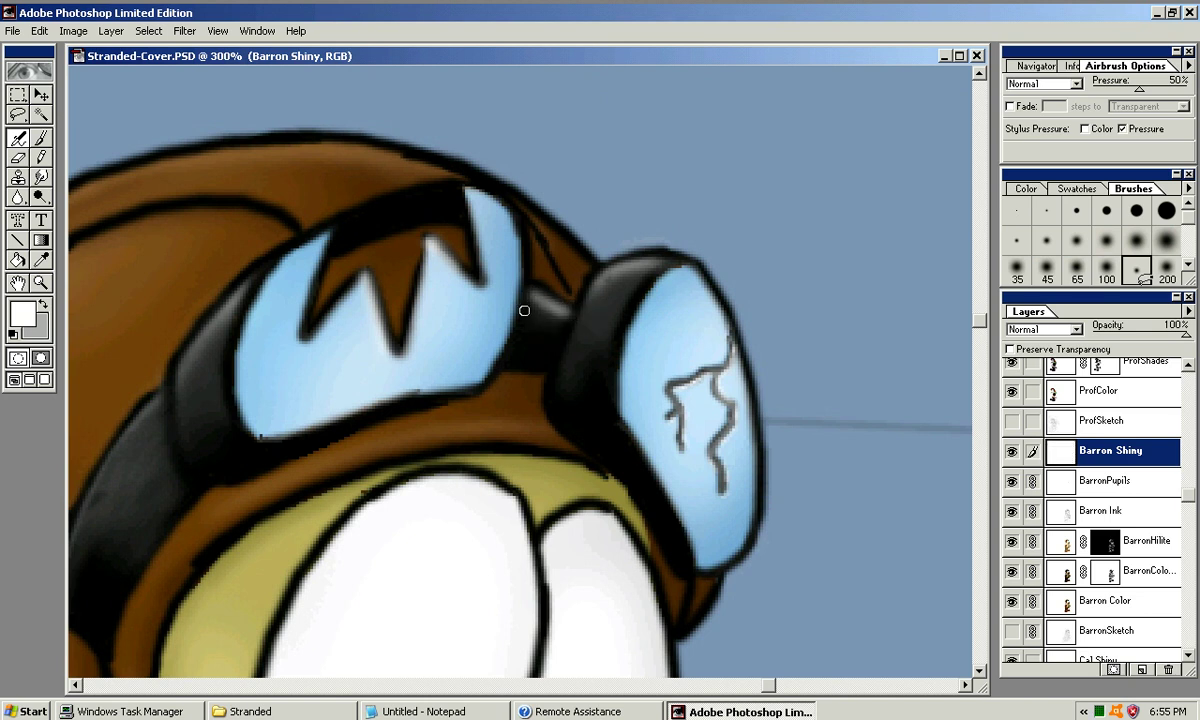
# Airbrush a fainter white sheen onto the bridge between the goggle lenses, trying different brushes and undoing the overly bright spot
pyautogui.moveTo(533, 309); pyautogui.dragTo(556, 316)
pyautogui.moveTo(528, 290); pyautogui.dragTo(574, 312)
pyautogui.moveTo(565, 335); pyautogui.dragTo(524, 357)
pyautogui.hotkey('ctrl', 'z')
pyautogui.click(1077, 241)
pyautogui.click(1107, 241)
pyautogui.moveTo(534, 368); pyautogui.dragTo(536, 356)
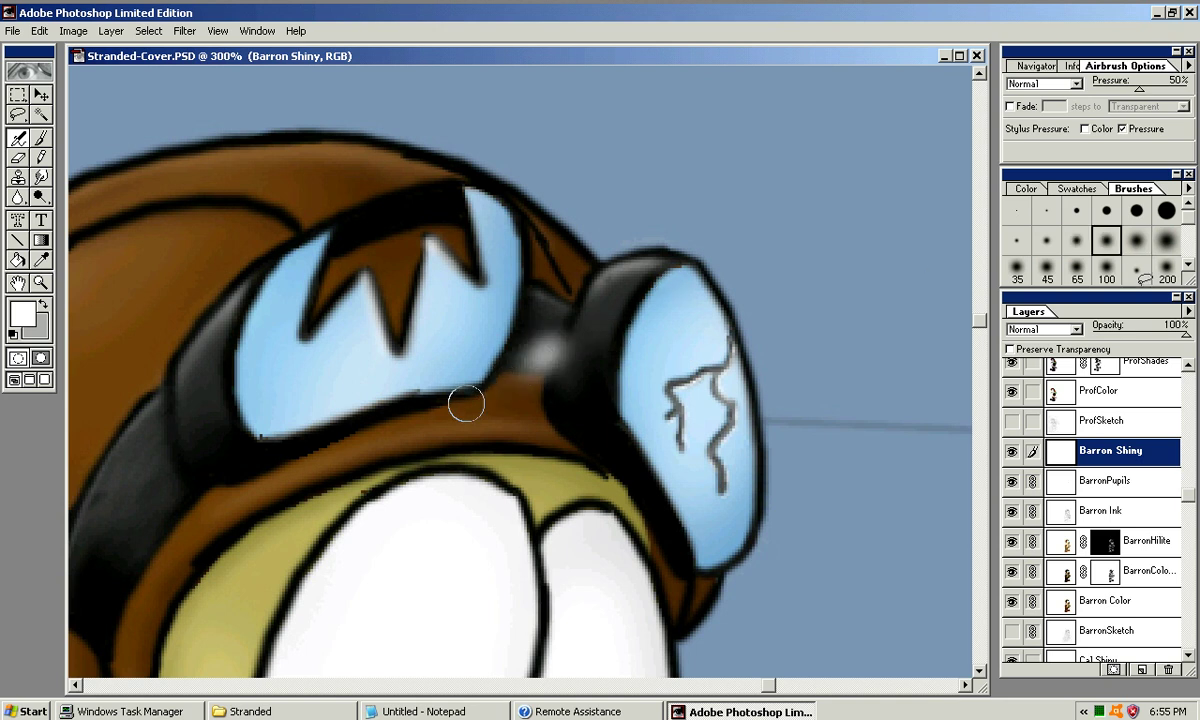
pyautogui.hotkey('ctrl', 'z')
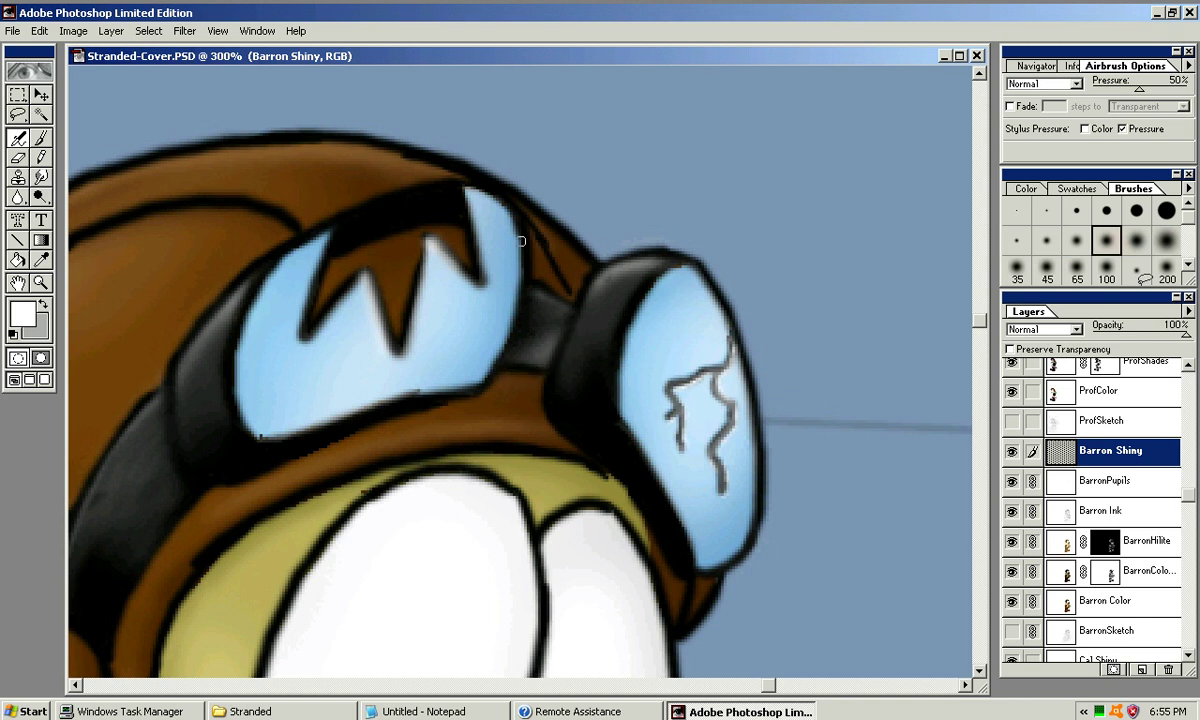
# Soften the sheen on the goggle bridge with a soft eraser
pyautogui.press('e')
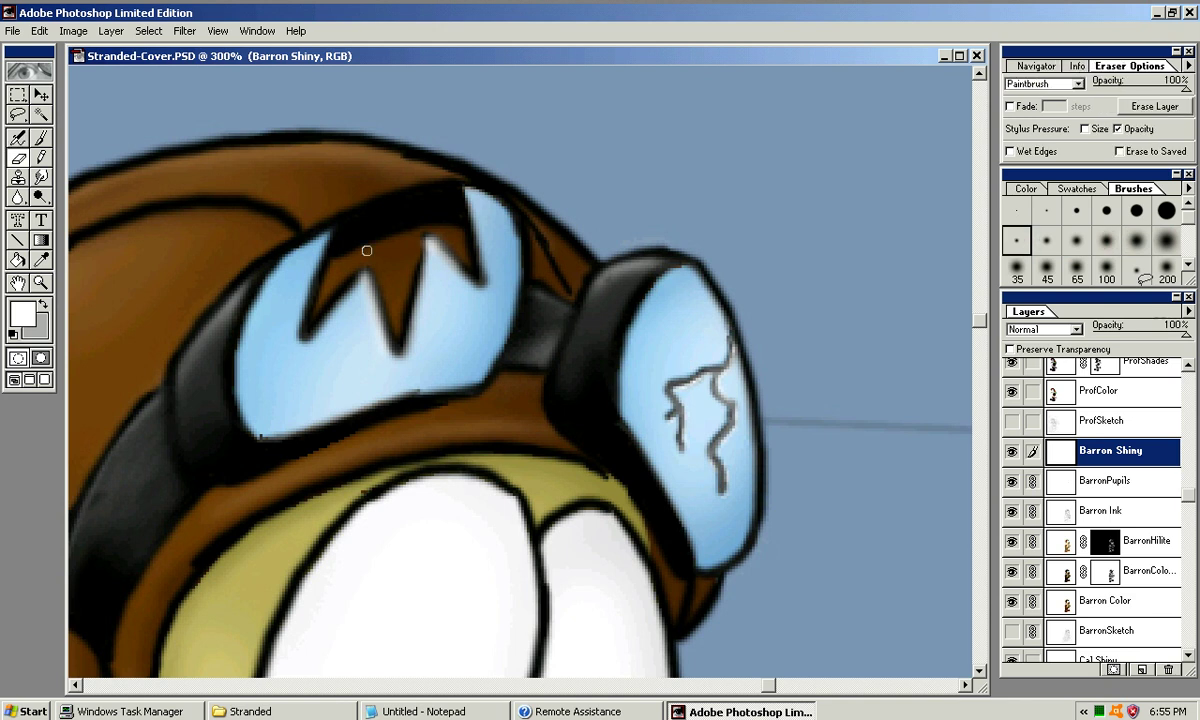
pyautogui.moveTo(526, 350)
pyautogui.mouseDown()
pyautogui.moveTo(528, 361)
pyautogui.moveTo(561, 337)
pyautogui.moveTo(543, 348)
pyautogui.mouseUp()
pyautogui.moveTo(590, 302); pyautogui.dragTo(589, 254)
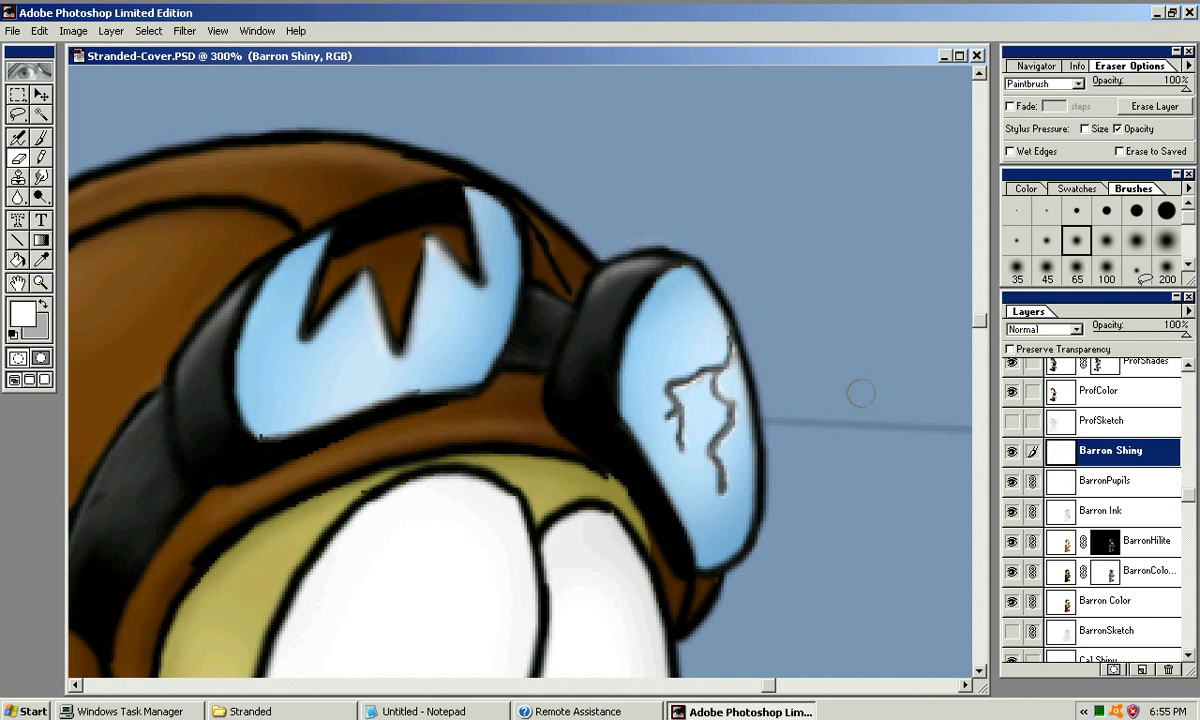
# Select the Barron Ink layer and isolate it by hiding the Barron Shiny, pupils, highlight, shading and color layers
pyautogui.hotkey('ctrl', '-')
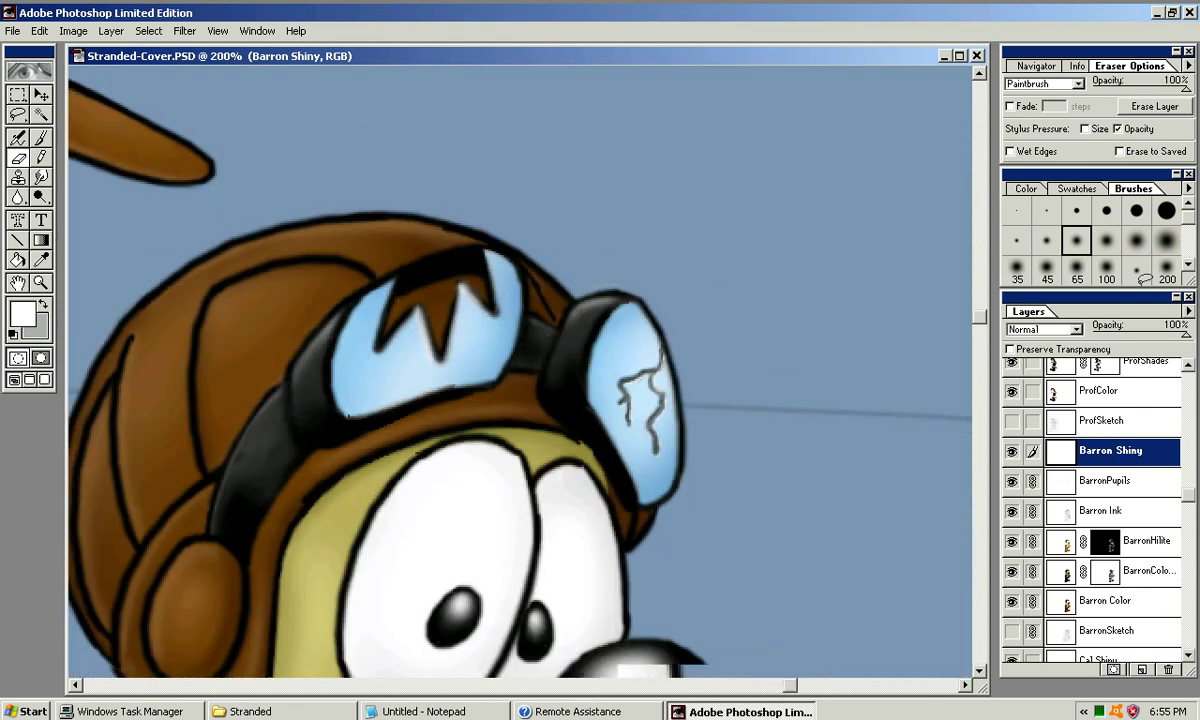
pyautogui.hotkey('ctrl', '-')
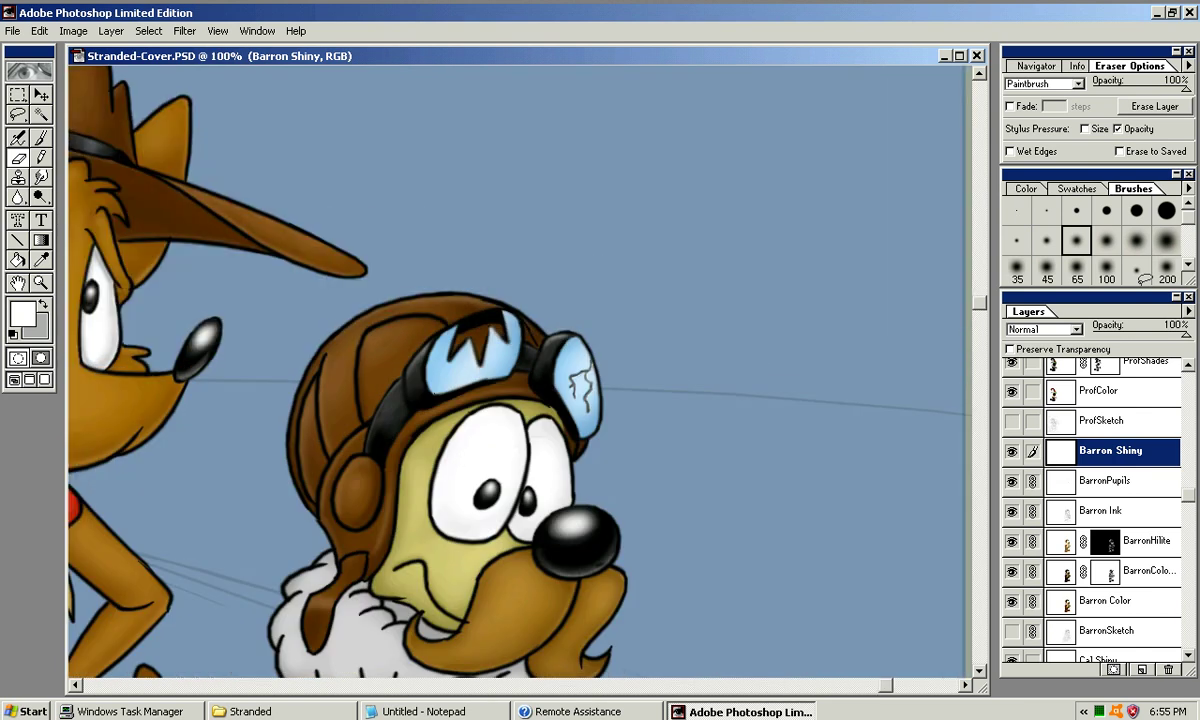
pyautogui.moveTo(657, 435); pyautogui.dragTo(675, 324)
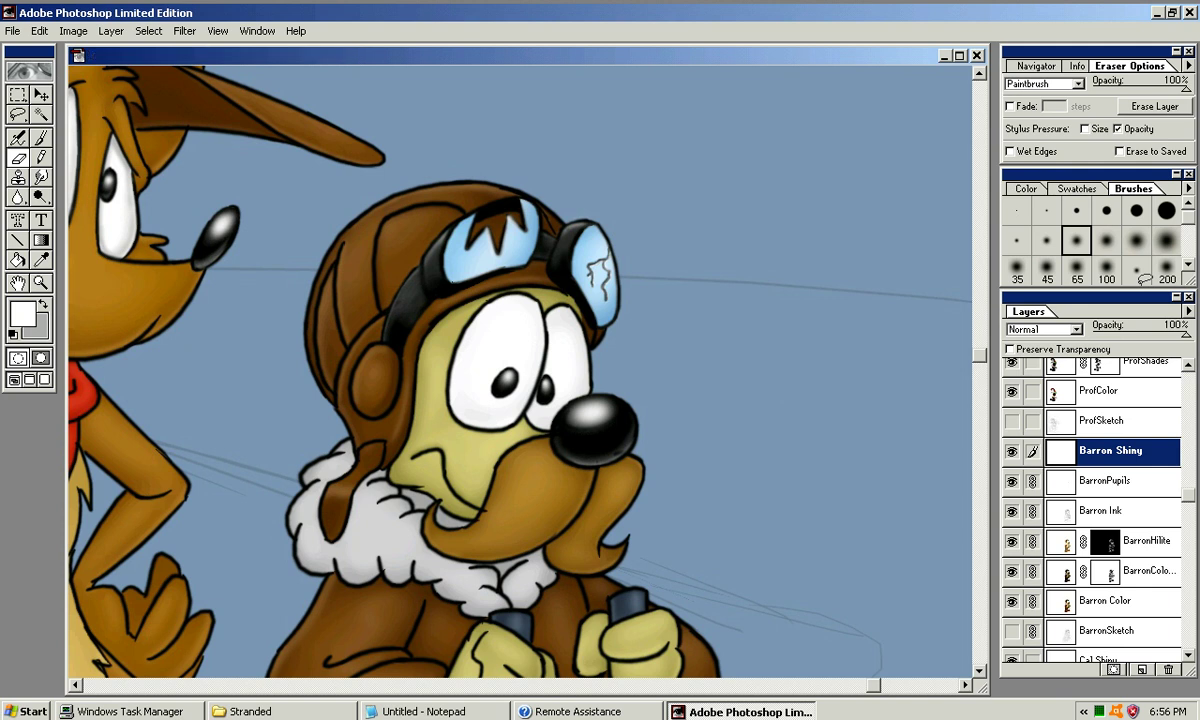
pyautogui.hotkey('alt', '[')
pyautogui.hotkey('alt', '[')
pyautogui.hotkey('ctrl', '+')
pyautogui.hotkey('ctrl', '+')
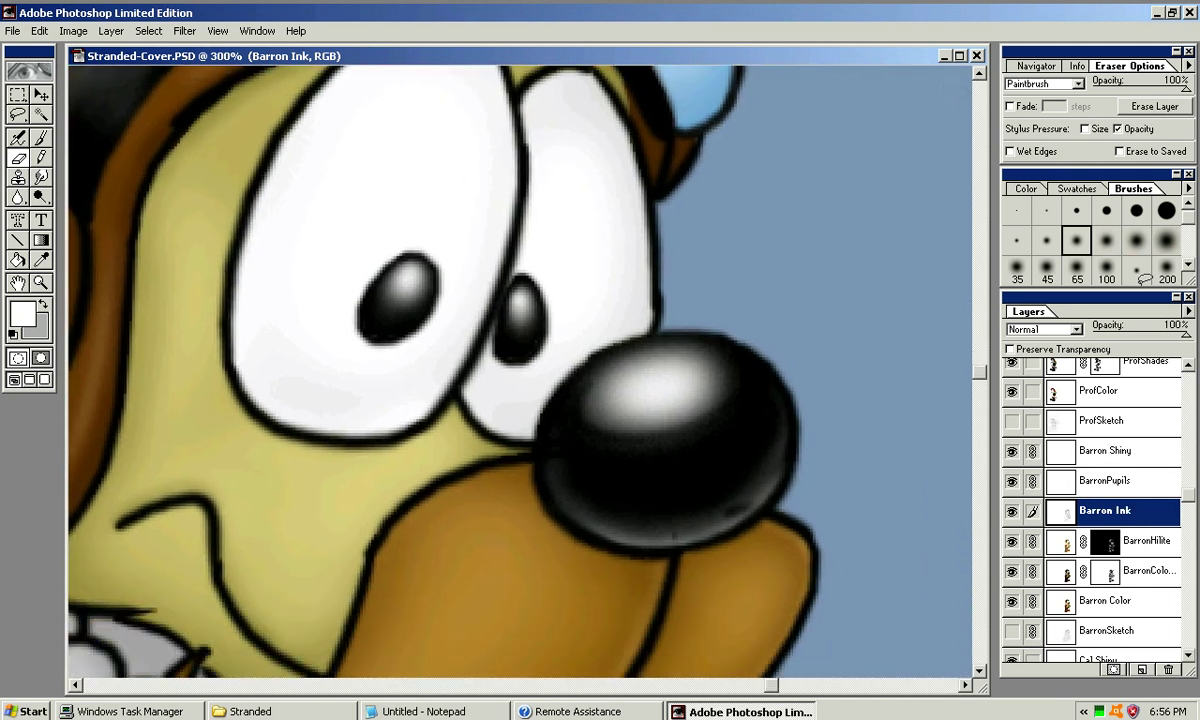
pyautogui.press(']')
pyautogui.press(']')
pyautogui.moveTo(728, 462); pyautogui.dragTo(719, 376)
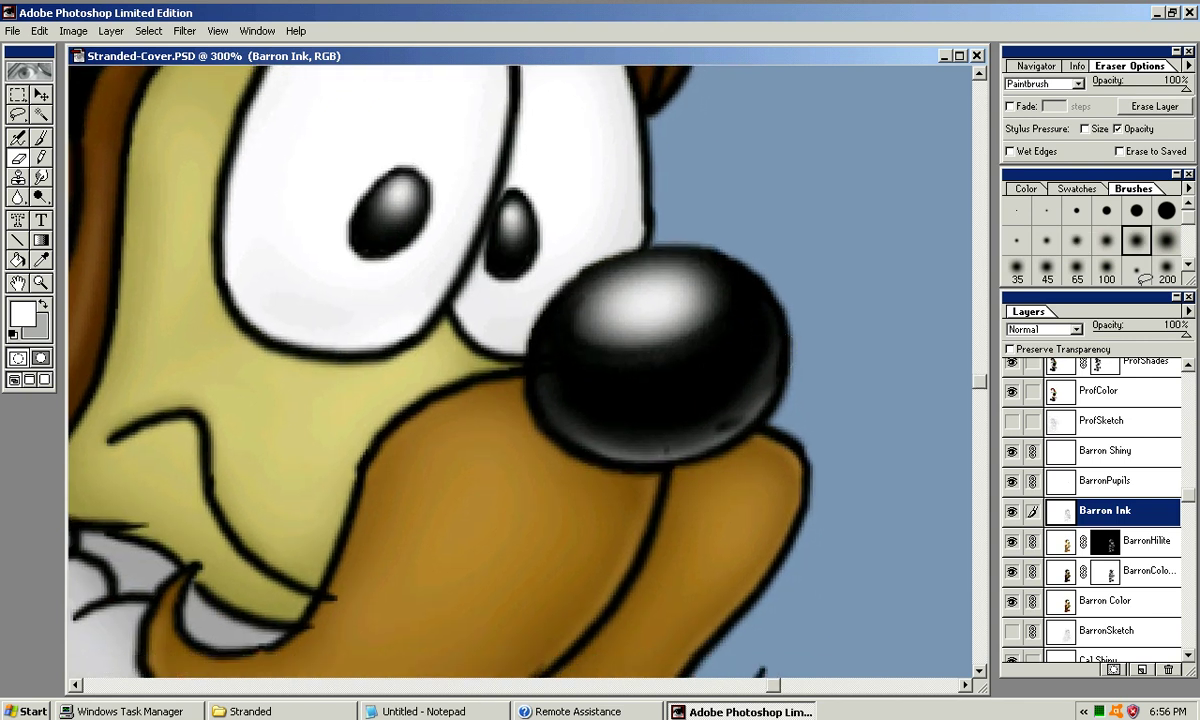
pyautogui.click(1012, 452)
pyautogui.click(1012, 482)
pyautogui.click(1012, 542)
pyautogui.click(1012, 572)
pyautogui.click(1011, 601)
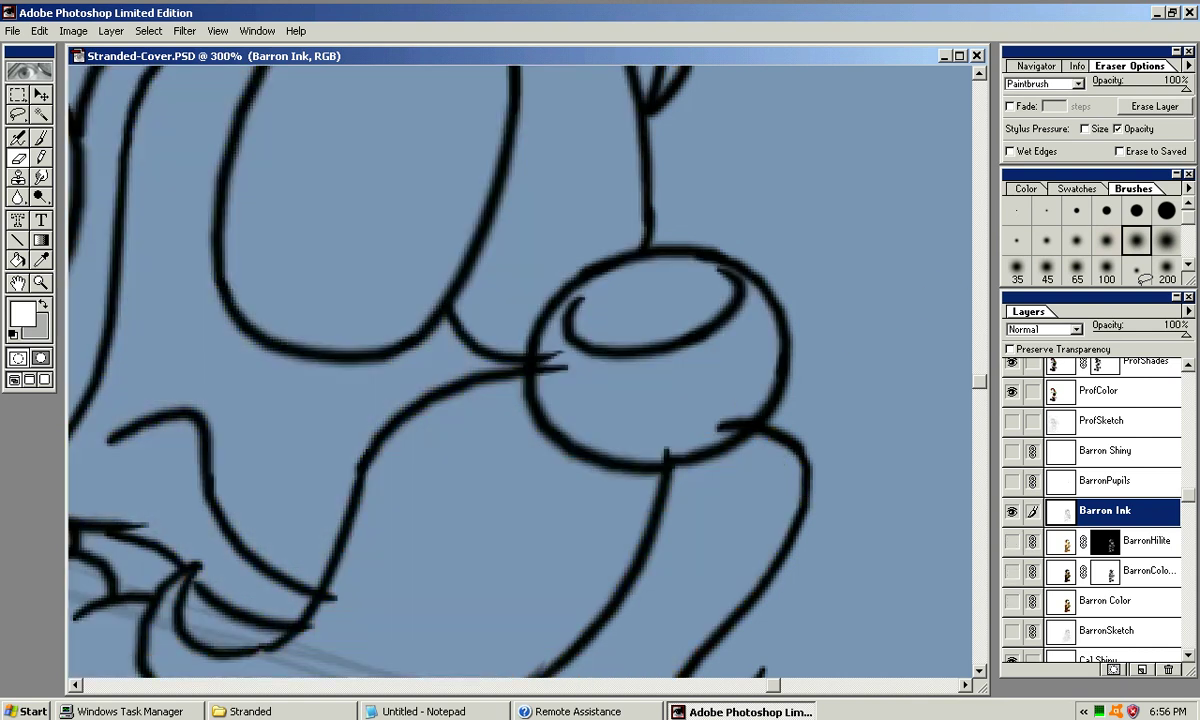
# Erase the stray ink line ends poking inside the aviator's nose outline with a very small eraser
pyautogui.press('[')
pyautogui.press('[')
pyautogui.press('[')
pyautogui.press('[')
pyautogui.hotkey('ctrl', '+')
pyautogui.hotkey('ctrl', '+')
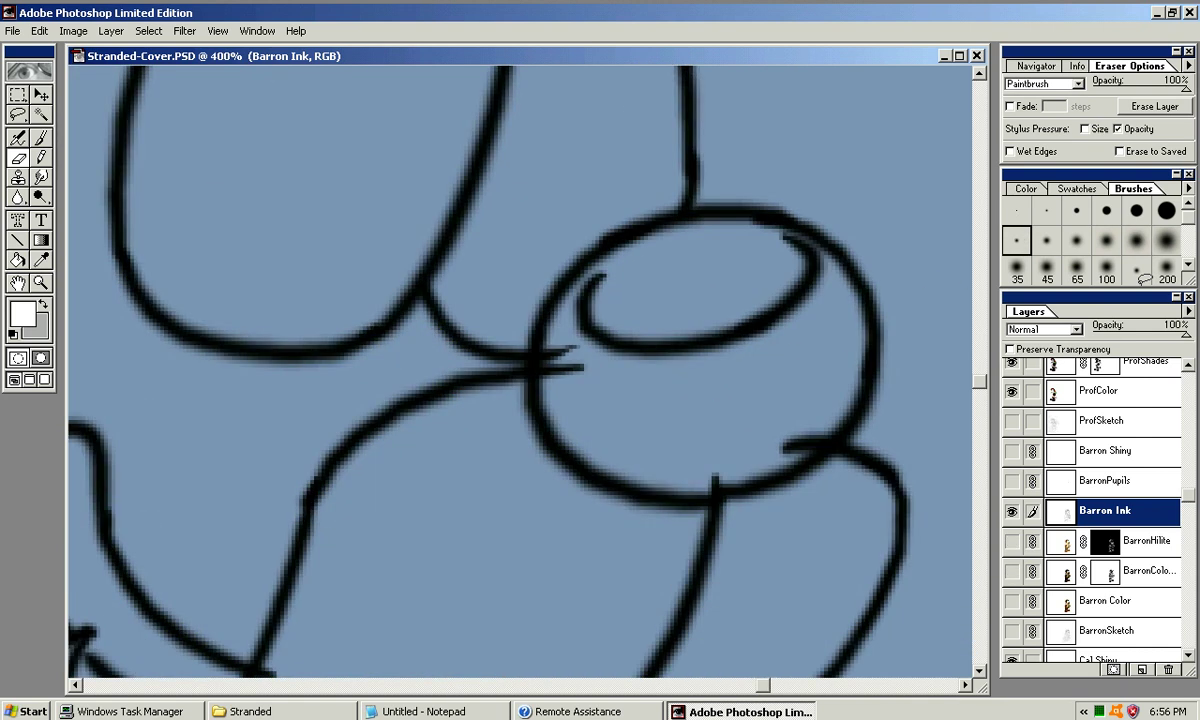
pyautogui.press('[')
pyautogui.press('[')
pyautogui.press('[')
pyautogui.press('[')
pyautogui.press('[')
pyautogui.moveTo(596, 373)
pyautogui.mouseDown()
pyautogui.moveTo(583, 337)
pyautogui.moveTo(590, 372)
pyautogui.moveTo(584, 334)
pyautogui.moveTo(581, 377)
pyautogui.moveTo(562, 373)
pyautogui.moveTo(564, 390)
pyautogui.moveTo(567, 342)
pyautogui.moveTo(557, 375)
pyautogui.mouseUp()
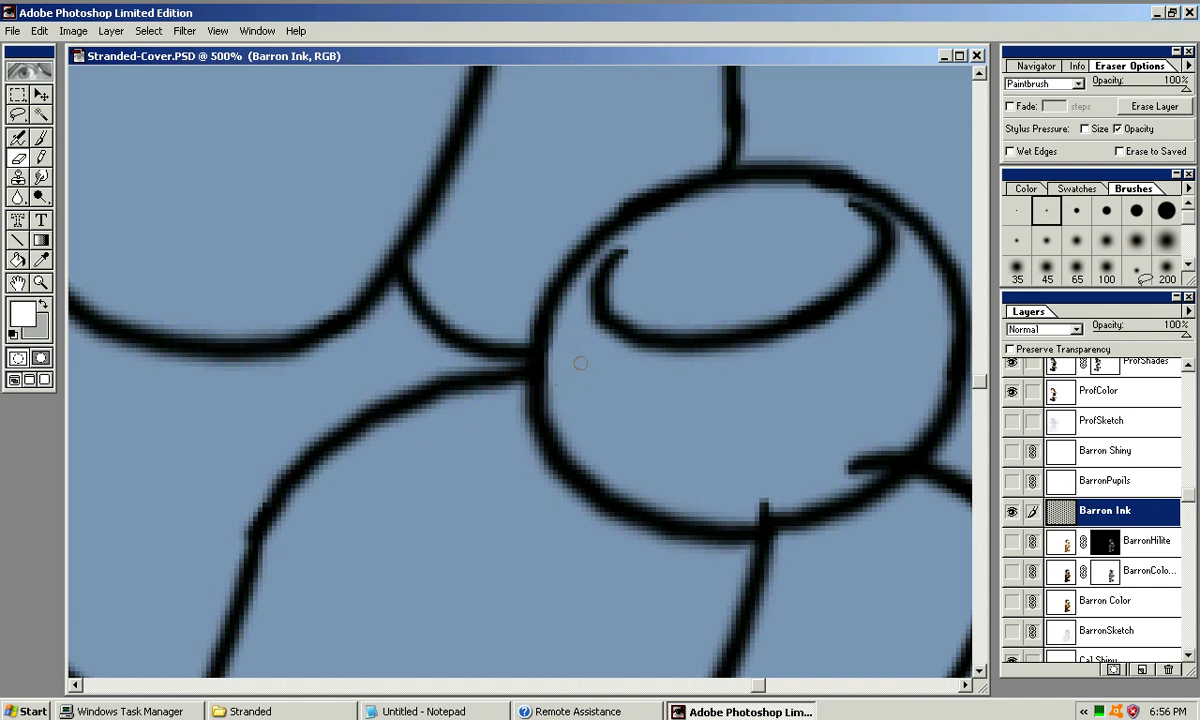
pyautogui.moveTo(784, 473); pyautogui.dragTo(616, 423)
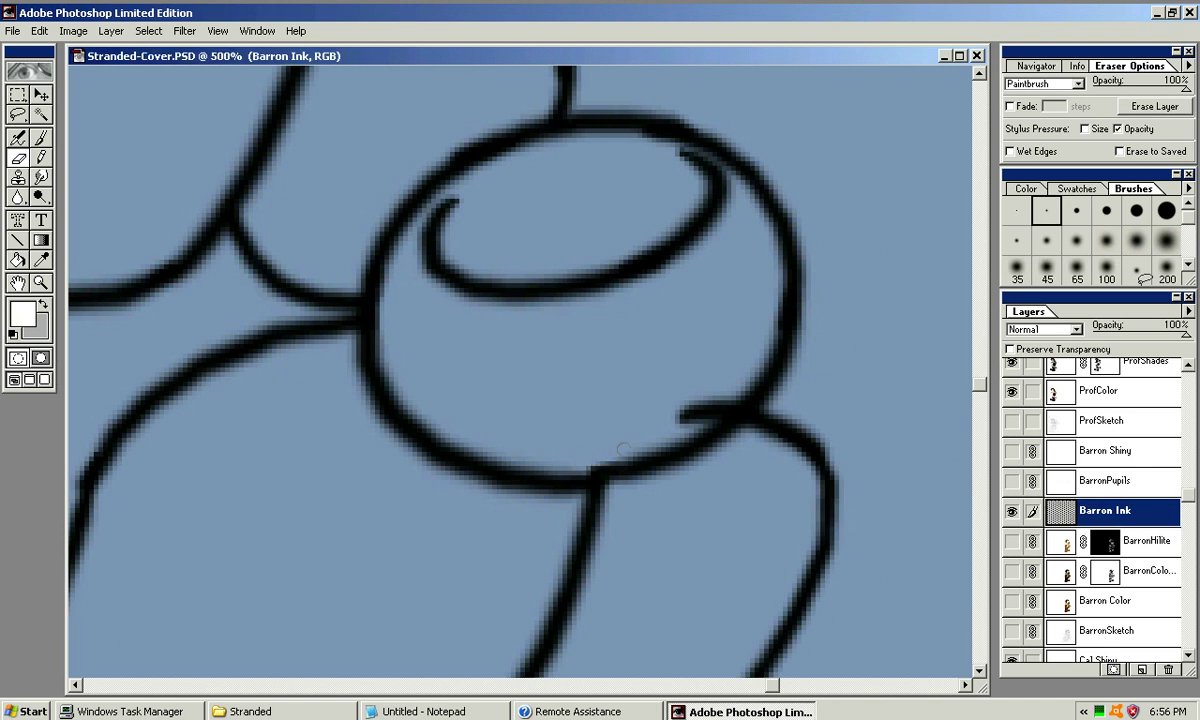
pyautogui.moveTo(678, 414)
pyautogui.mouseDown()
pyautogui.moveTo(710, 399)
pyautogui.moveTo(682, 416)
pyautogui.mouseUp()
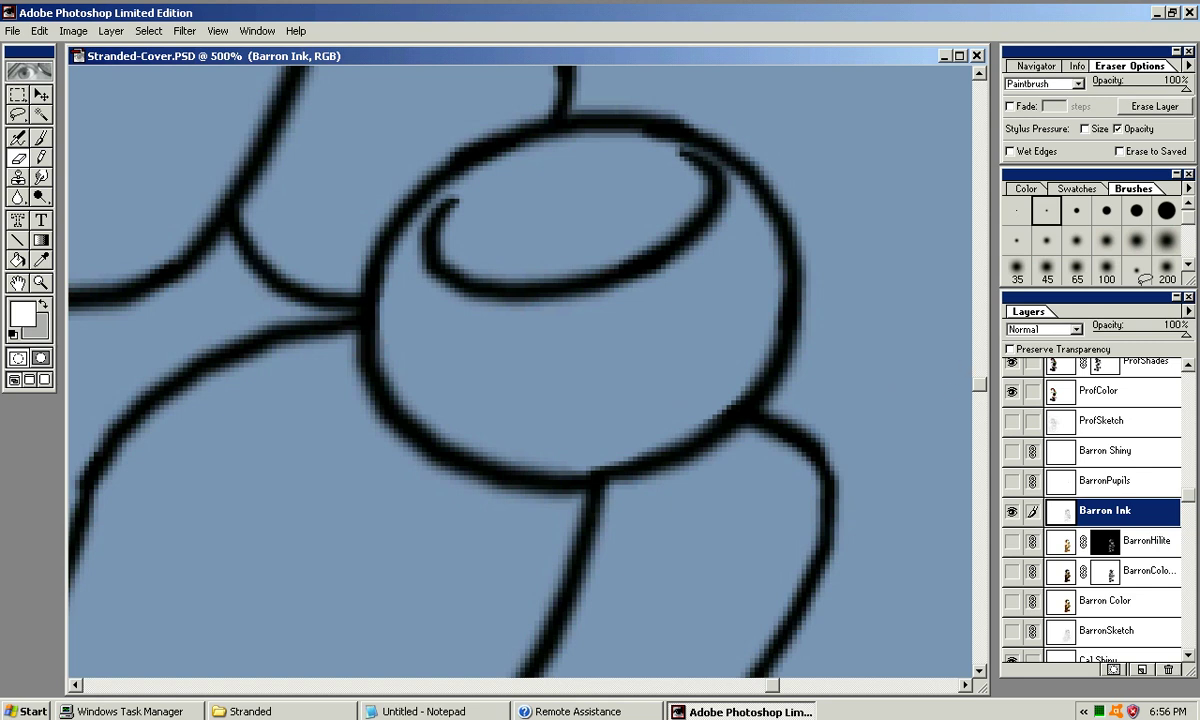
# Show the hidden Barron shiny, pupils, highlight, shading and color layers again and make Barron Shiny the active layer
pyautogui.click(1011, 450)
pyautogui.click(1105, 450)
pyautogui.click(1011, 480)
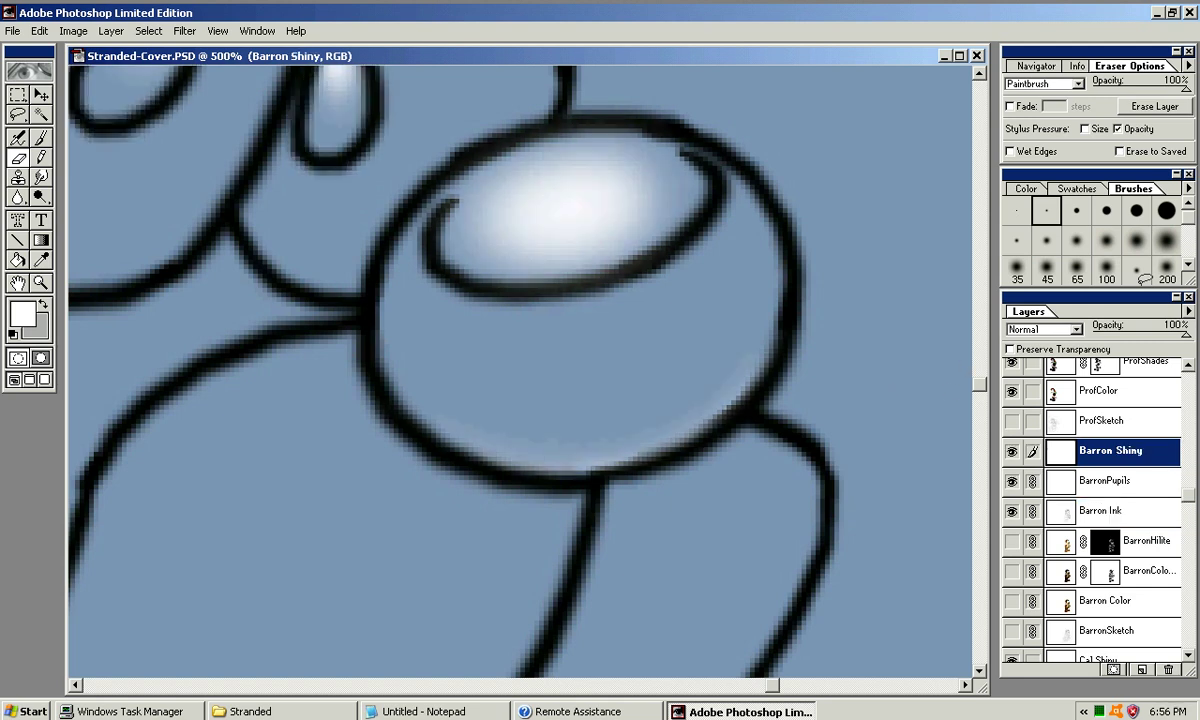
pyautogui.click(1011, 541)
pyautogui.click(1011, 571)
pyautogui.click(1011, 601)
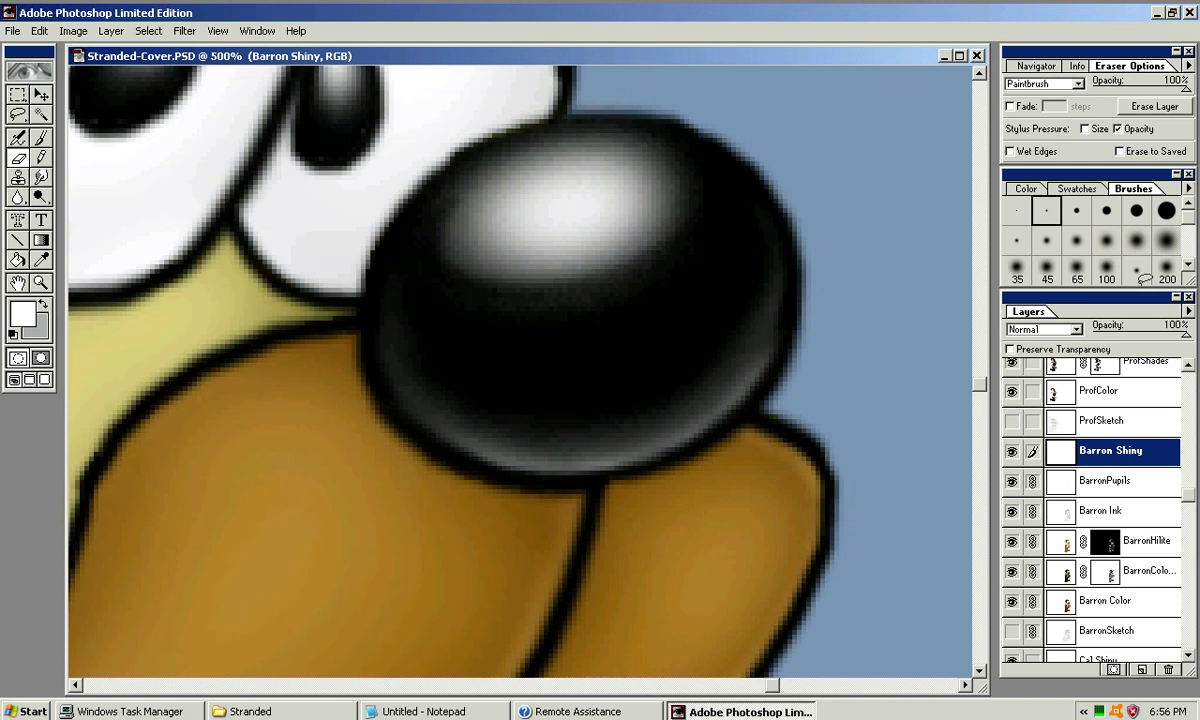
# Examine the aviator and the whole cover artwork at 100%, 66.7% and 33.3% zoom
pyautogui.hotkey('ctrl', '-')
pyautogui.hotkey('ctrl', '-')
pyautogui.hotkey('ctrl', '-')
pyautogui.hotkey('ctrl', '-')
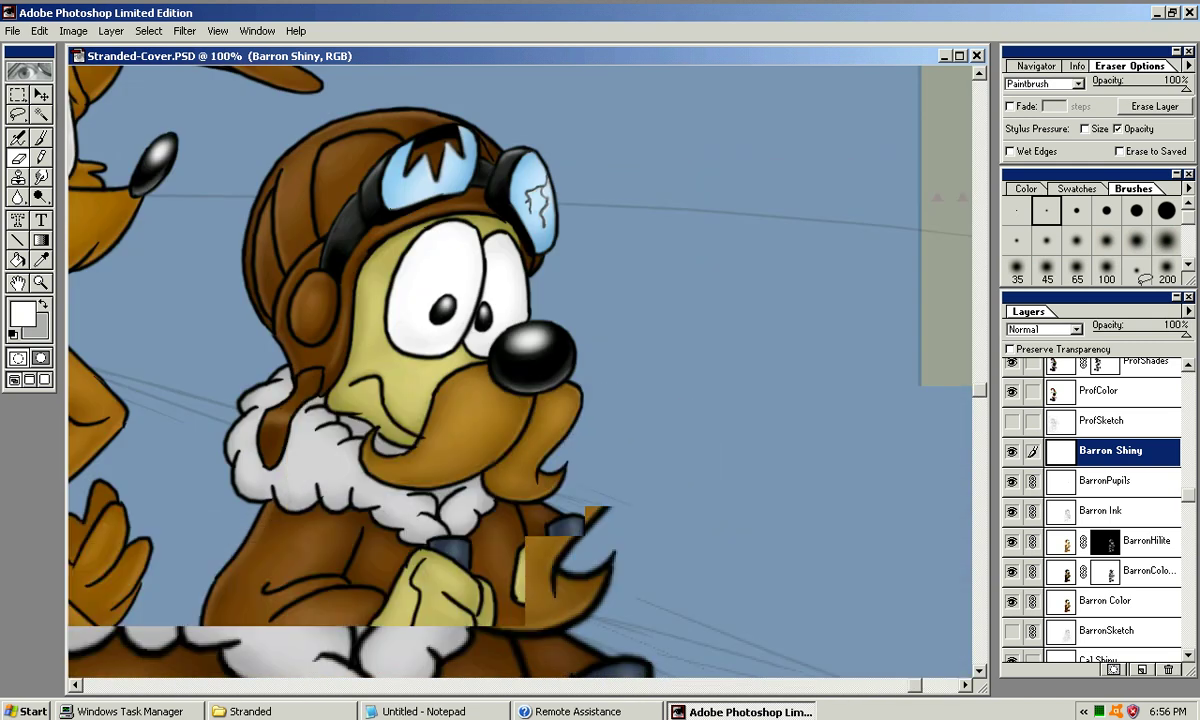
pyautogui.moveTo(310, 203); pyautogui.dragTo(560, 308)
pyautogui.hotkey('ctrl', '-')
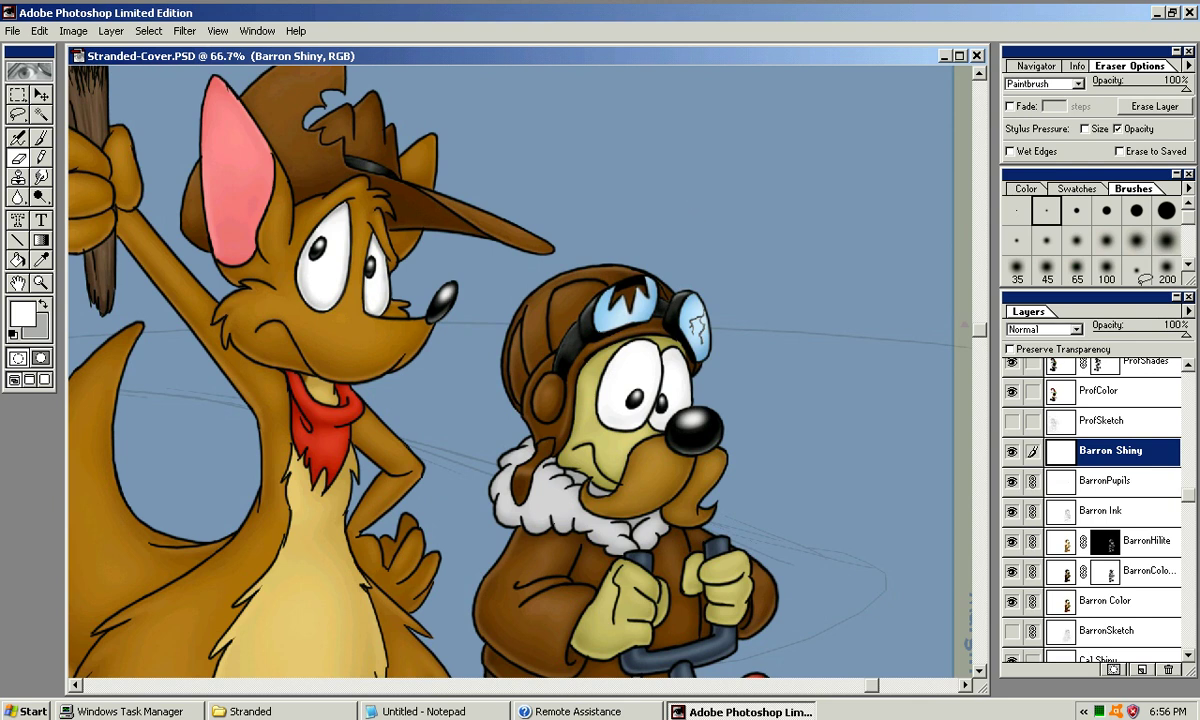
pyautogui.hotkey('ctrl', '-')
pyautogui.hotkey('ctrl', '-')
# Close the extra document window behind the cover artwork and save Stranded-Cover.PSD
pyautogui.moveTo(400, 56); pyautogui.dragTo(495, 61)
pyautogui.click(400, 62)
pyautogui.hotkey('ctrl', 'a')
pyautogui.hotkey('ctrl', 'w')
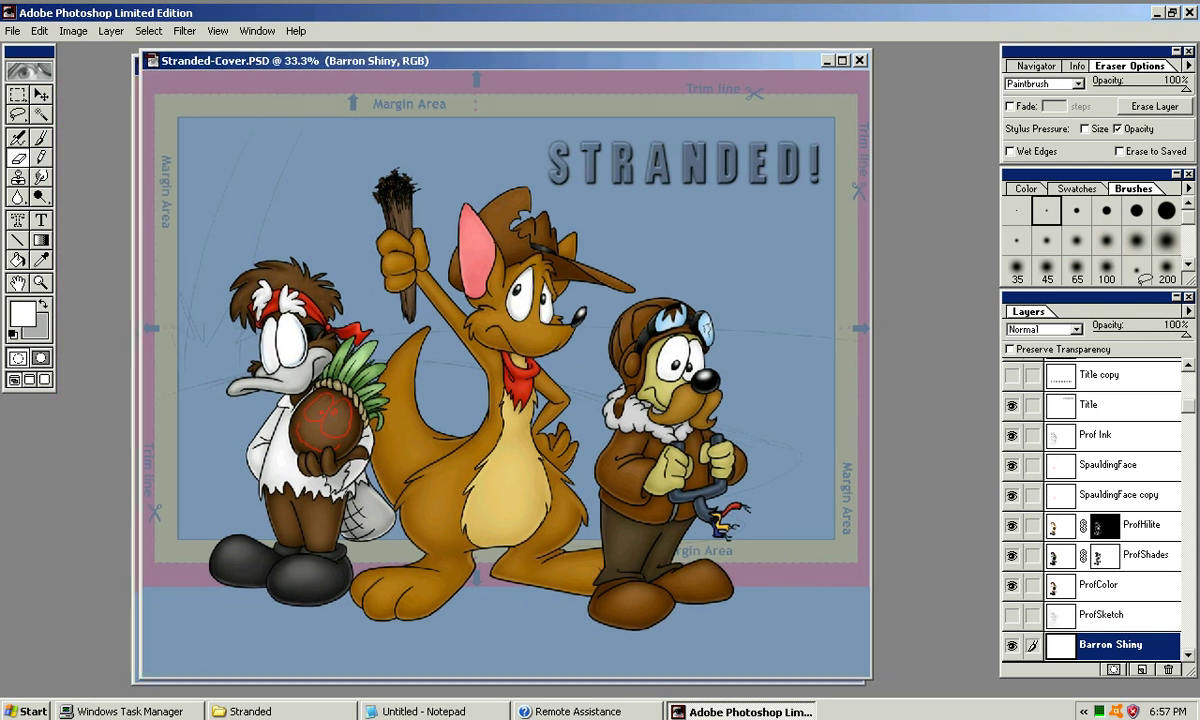
pyautogui.click(13, 31)
pyautogui.click(32, 123)
pyautogui.press('Return')
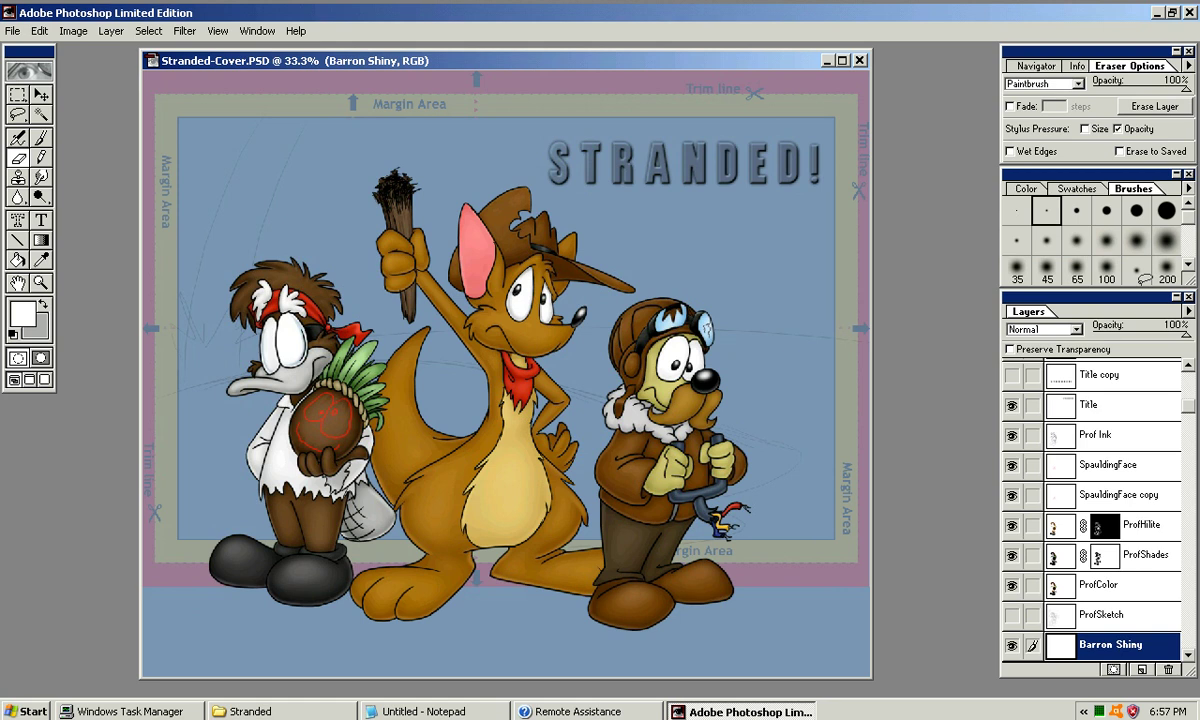
# Create a new layer named Fire directly above the Cal Shiny layer
pyautogui.scroll(-9, 1095, 508)
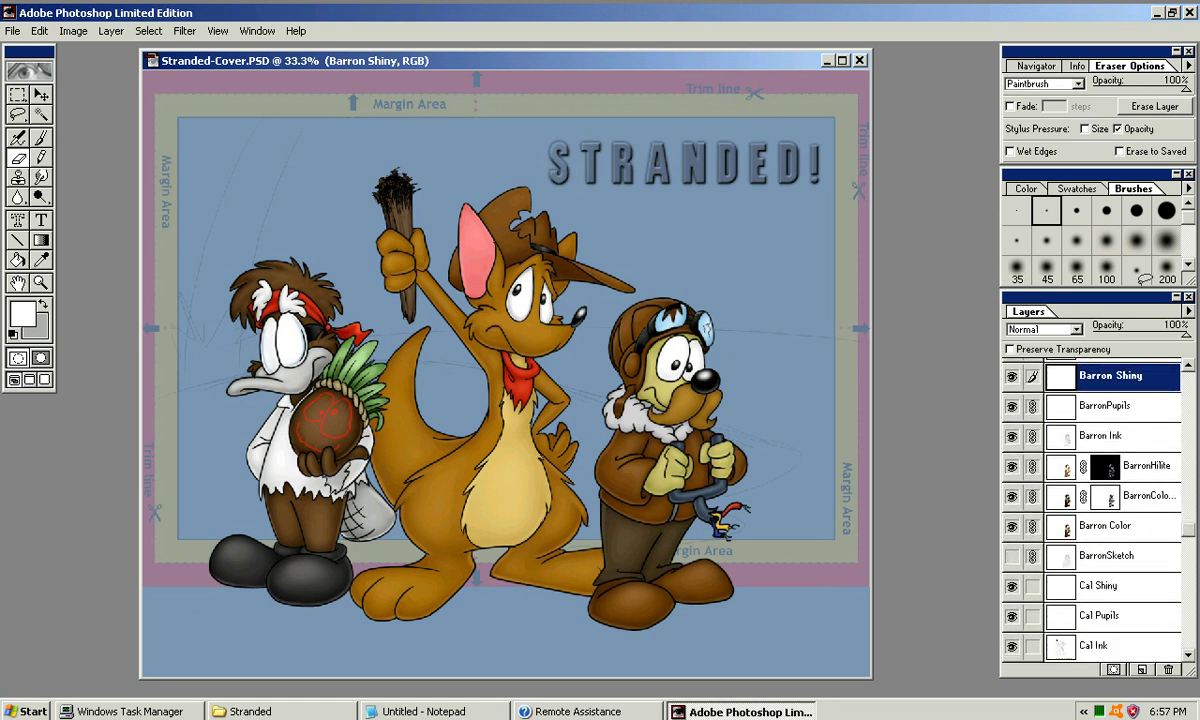
pyautogui.scroll(-1, 1095, 510)
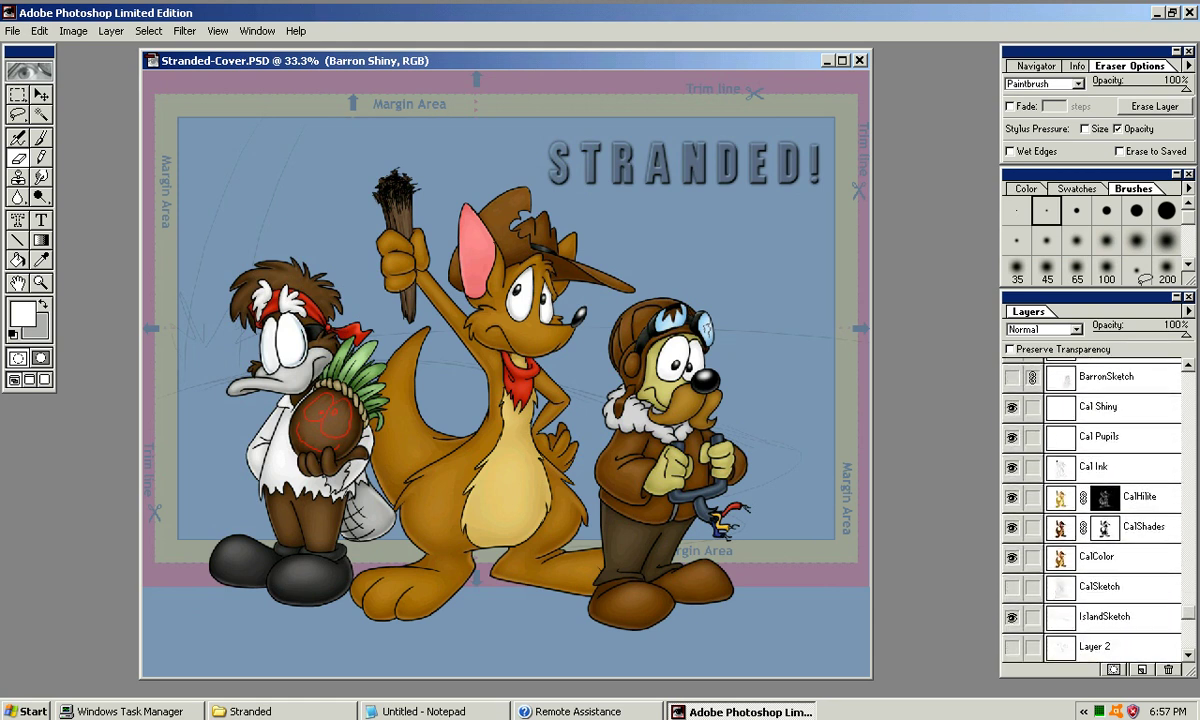
pyautogui.scroll(4, 1095, 510)
pyautogui.click(1104, 529)
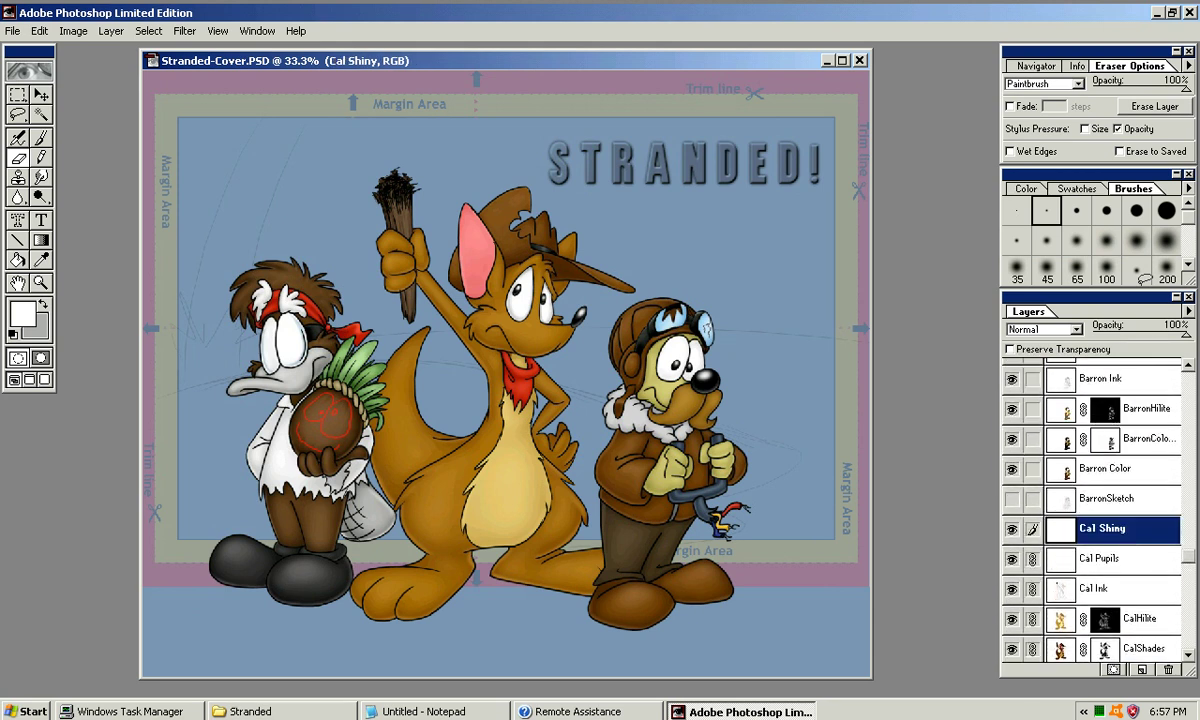
pyautogui.click(1188, 311)
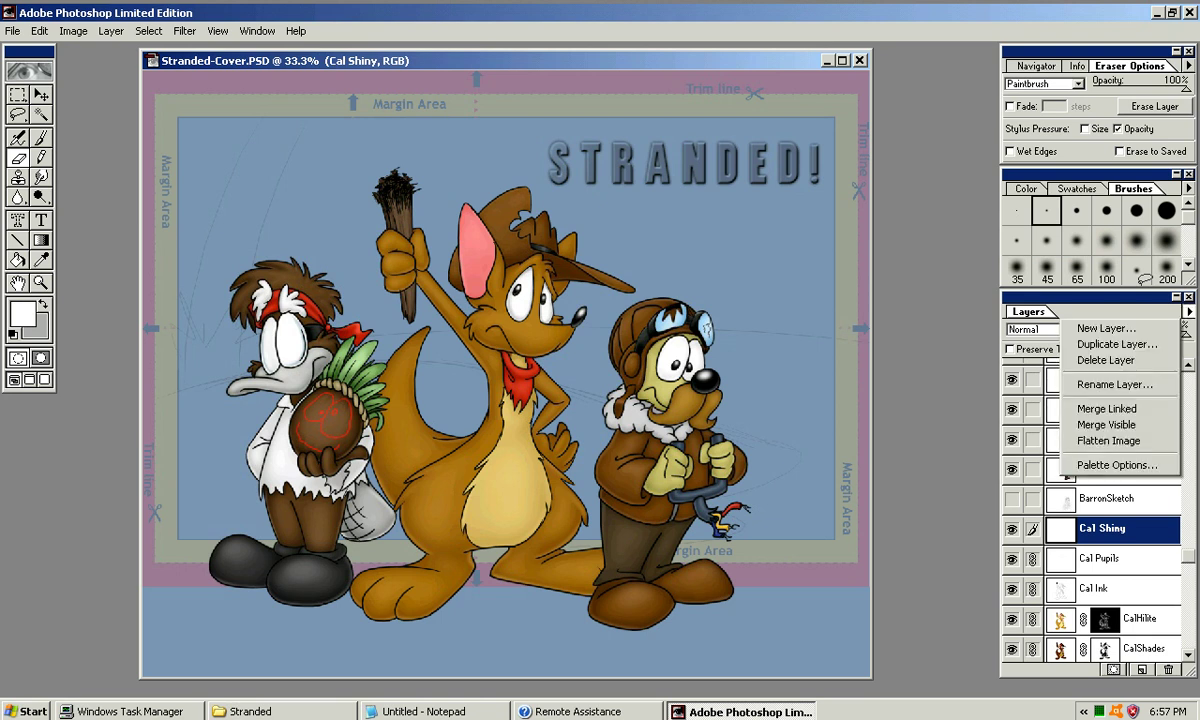
pyautogui.click(1040, 308)
pyautogui.write('Fire')
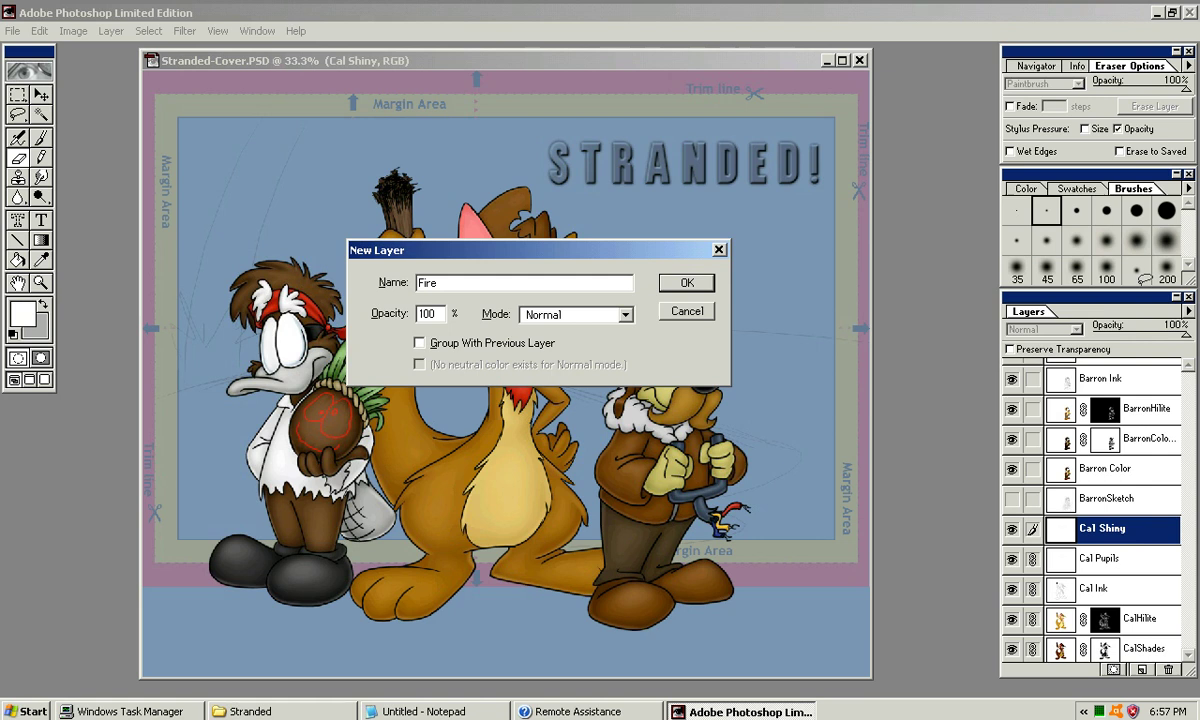
pyautogui.press('Return')
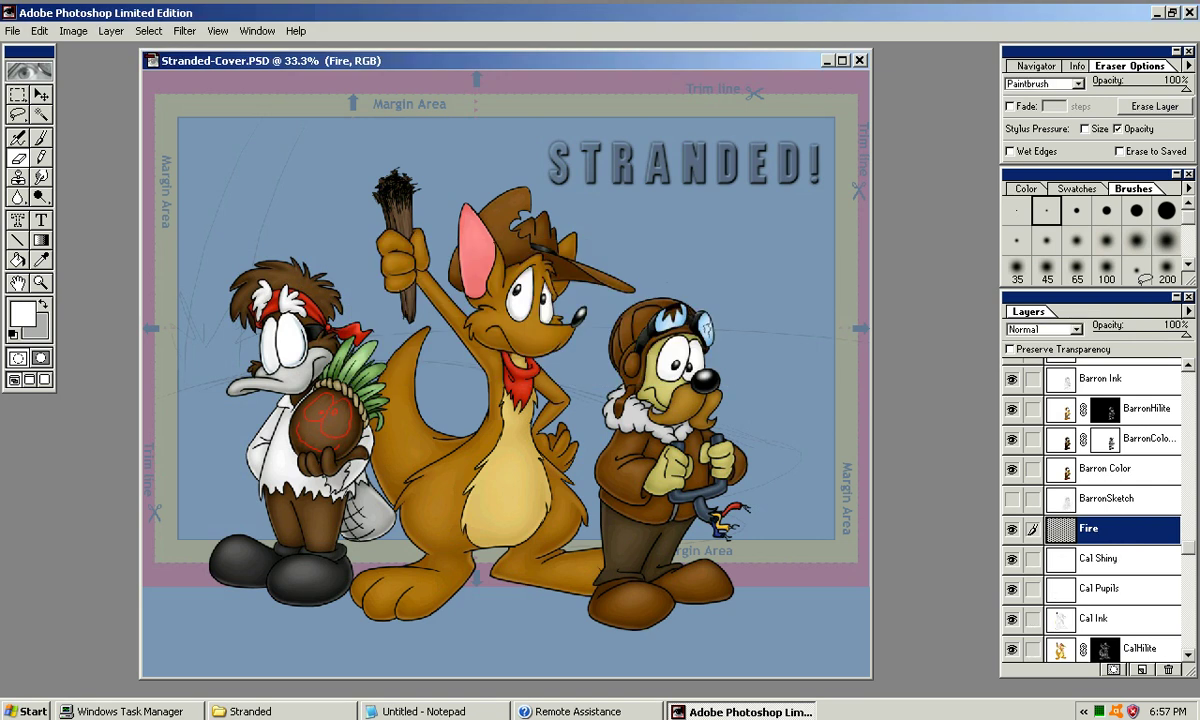
# Set the foreground color to a flame orange with hue 36, saturation 100% and brightness 93%
pyautogui.hotkey('ctrl', '+')
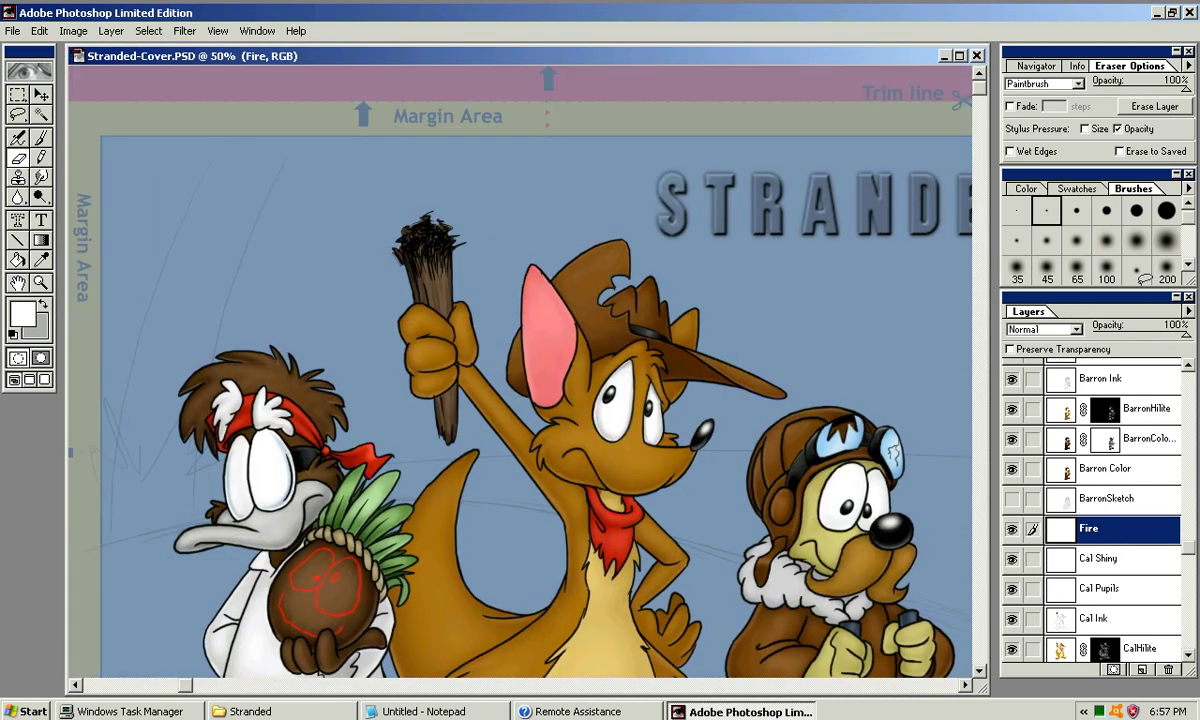
pyautogui.moveTo(320, 673); pyautogui.dragTo(315, 673)
pyautogui.click(1026, 188)
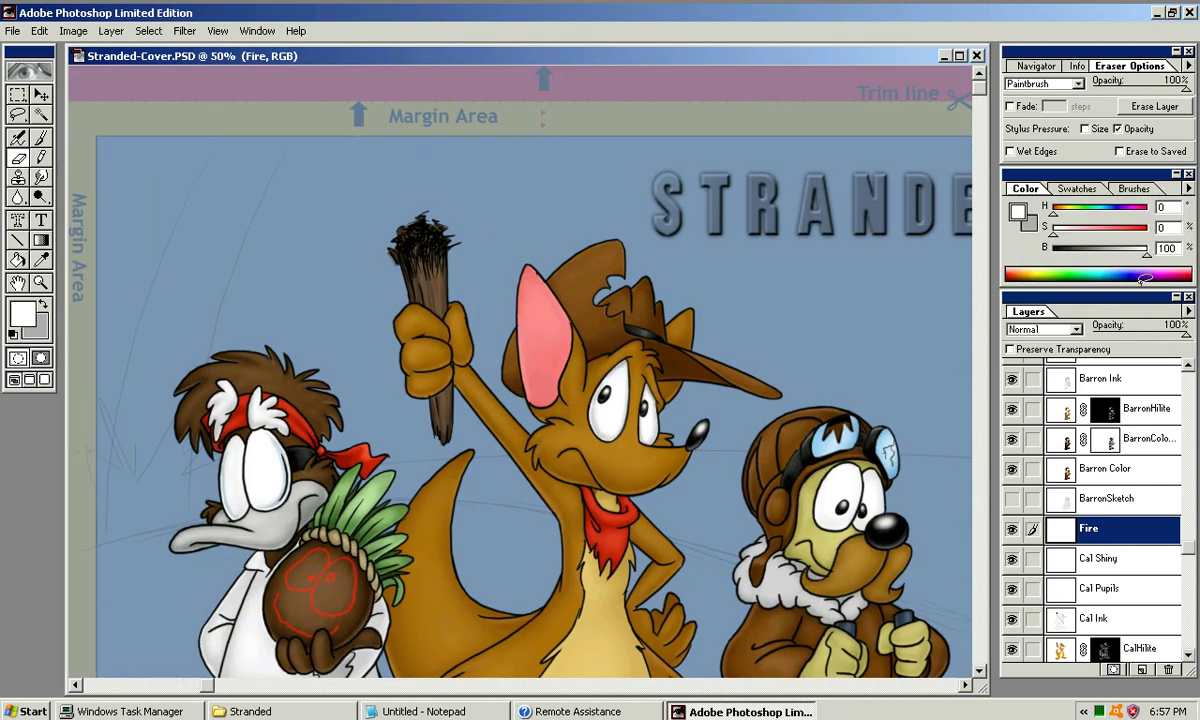
pyautogui.click(1077, 188)
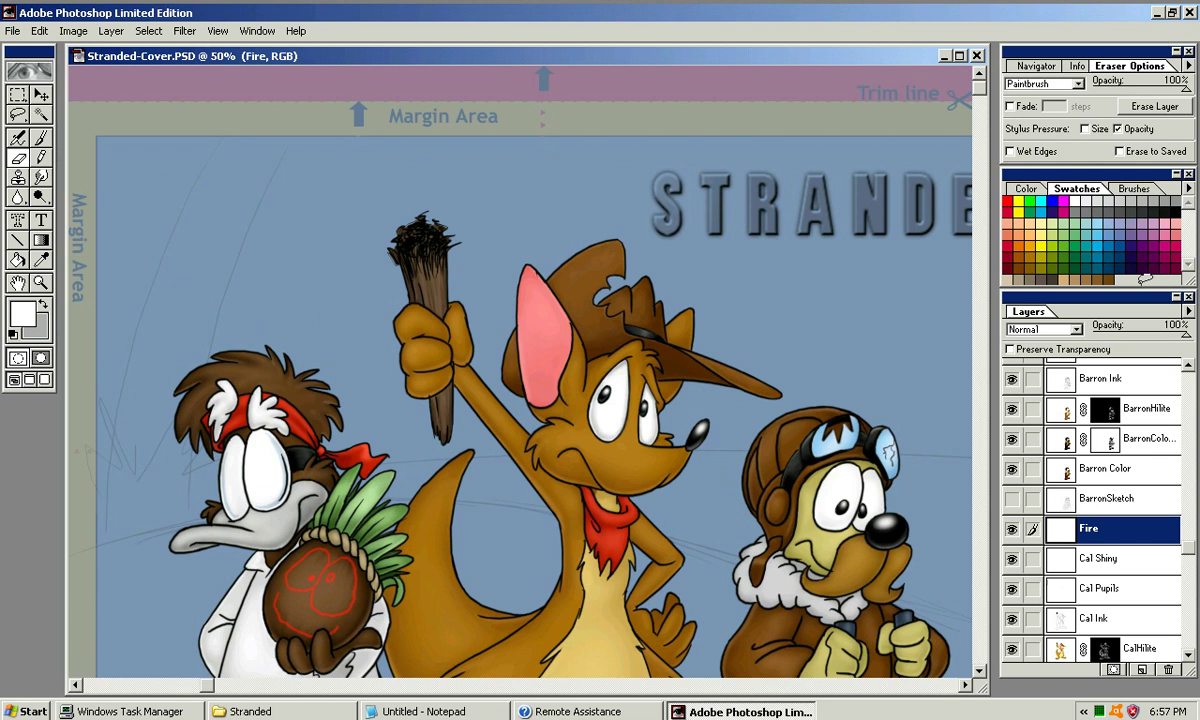
pyautogui.click(1029, 245)
pyautogui.press('F6')
pyautogui.moveTo(1063, 213); pyautogui.dragTo(1062, 213)
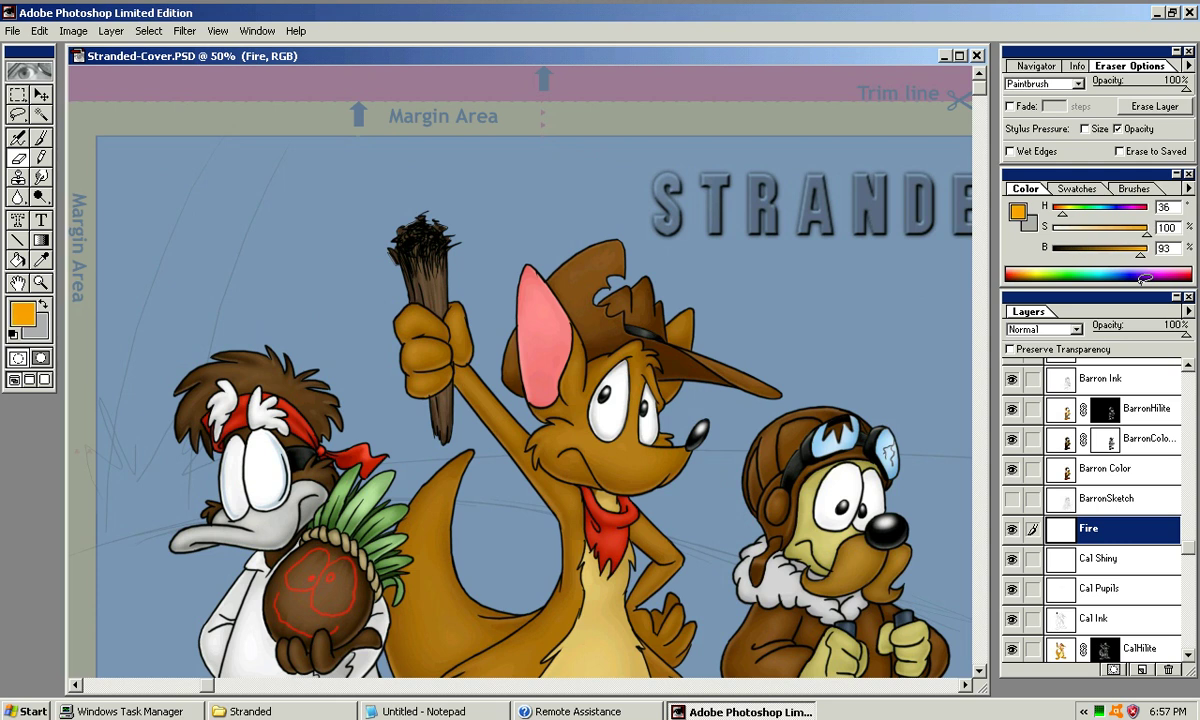
# Choose the Airbrush for painting at the kangaroo's torch and show the CalSketch layer as a guide
pyautogui.click(76, 685)
pyautogui.click(76, 685)
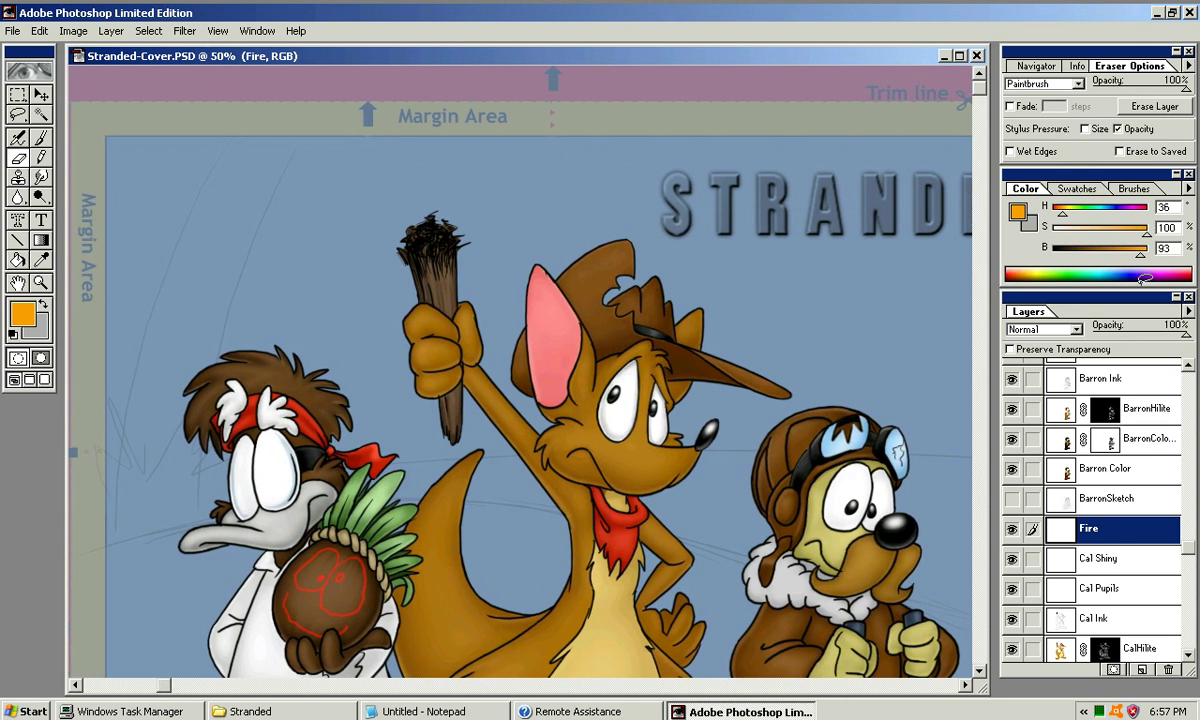
pyautogui.press('j')
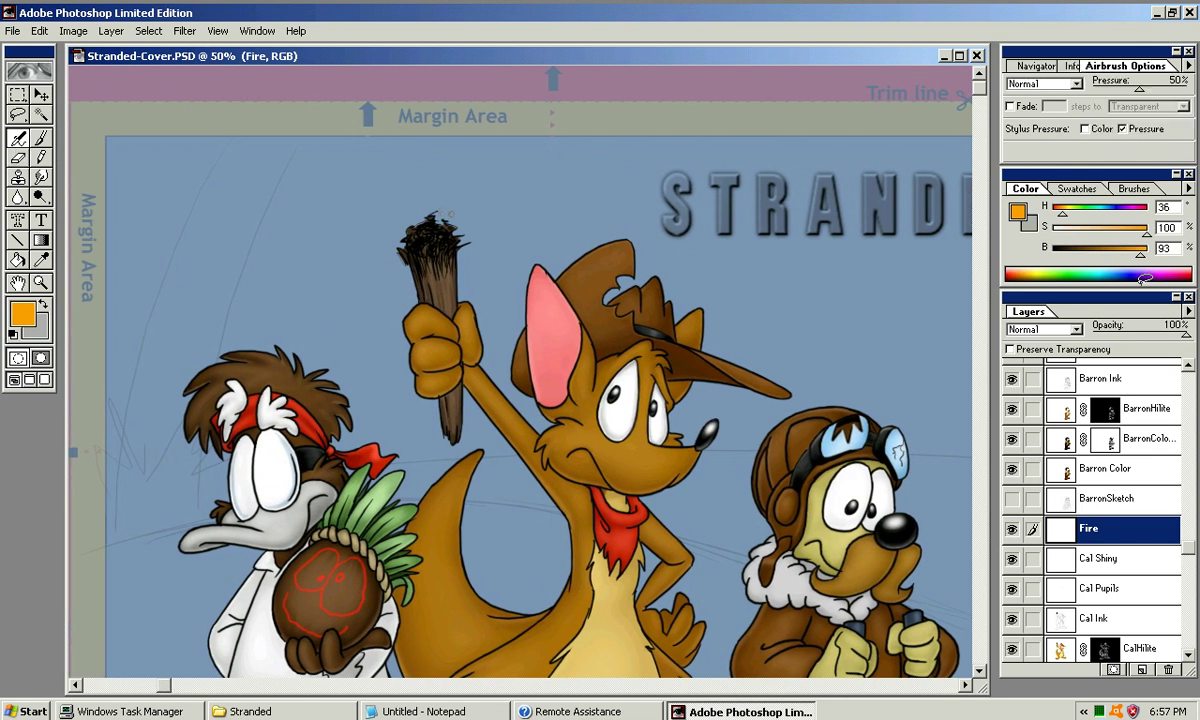
pyautogui.hotkey('ctrl', '+')
pyautogui.scroll(2, 387, 170)
pyautogui.moveTo(401, 276); pyautogui.dragTo(403, 276)
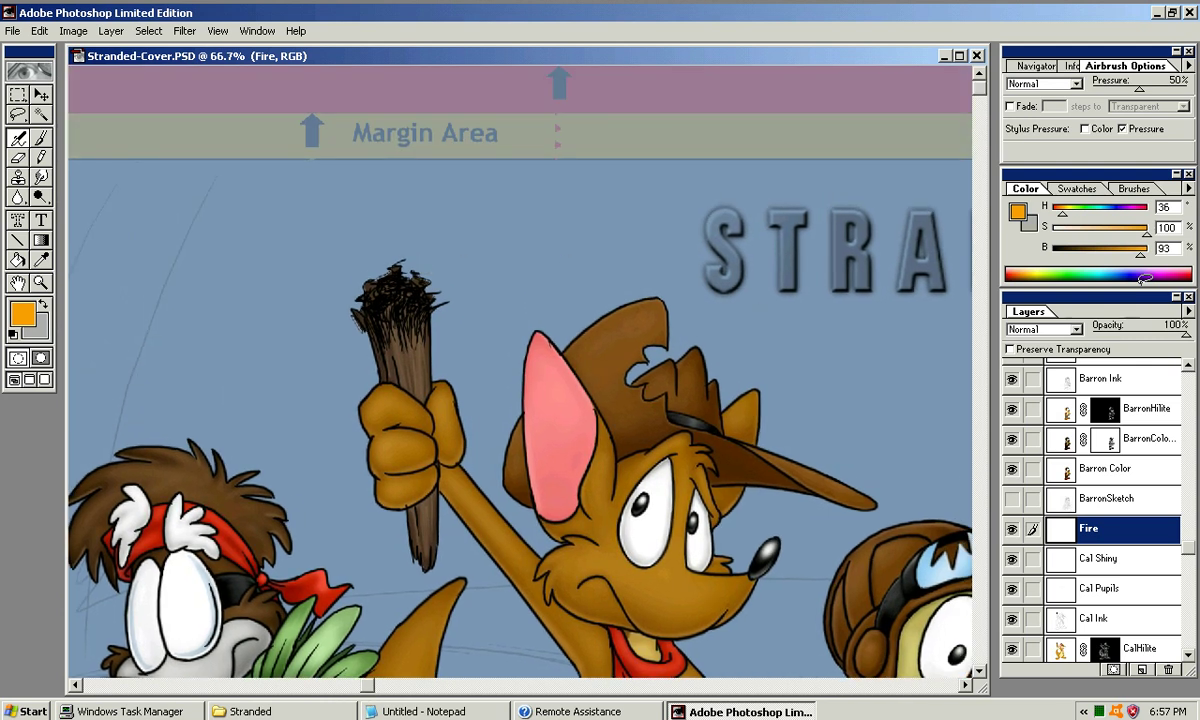
pyautogui.moveTo(1188, 547); pyautogui.dragTo(1188, 623)
pyautogui.click(1012, 565)
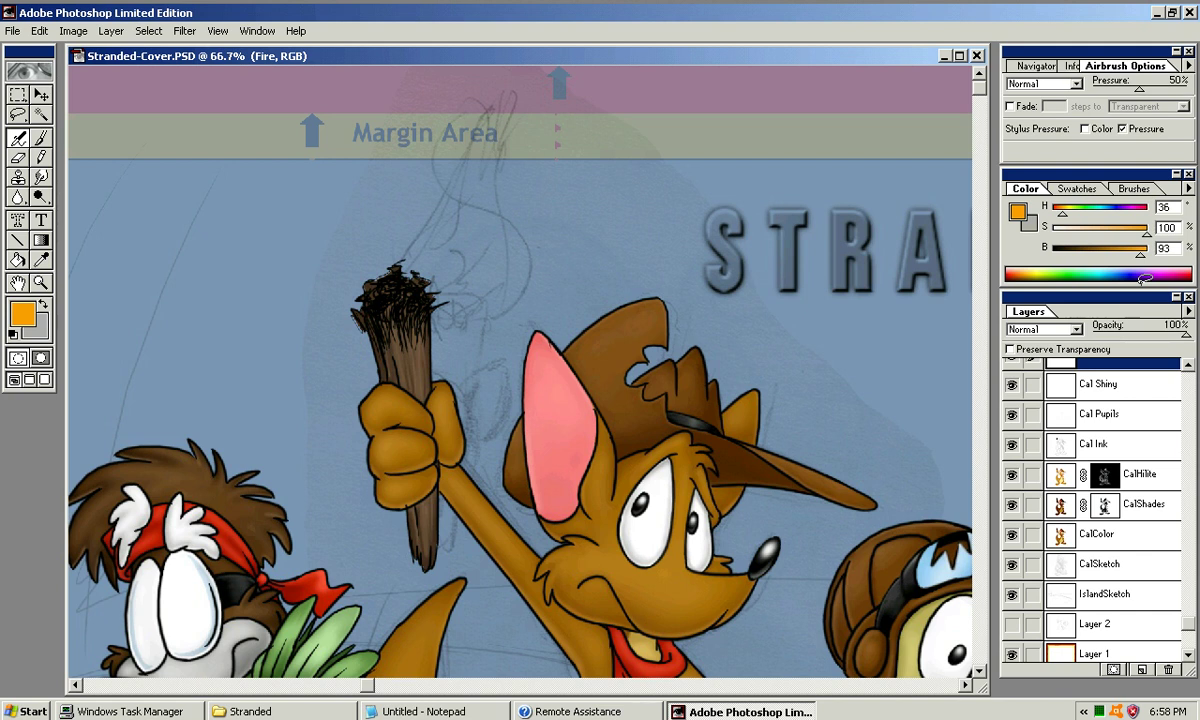
# Lasso the sketched torch and flame and move that part of the CalSketch layer toward the inked torch
pyautogui.press('l')
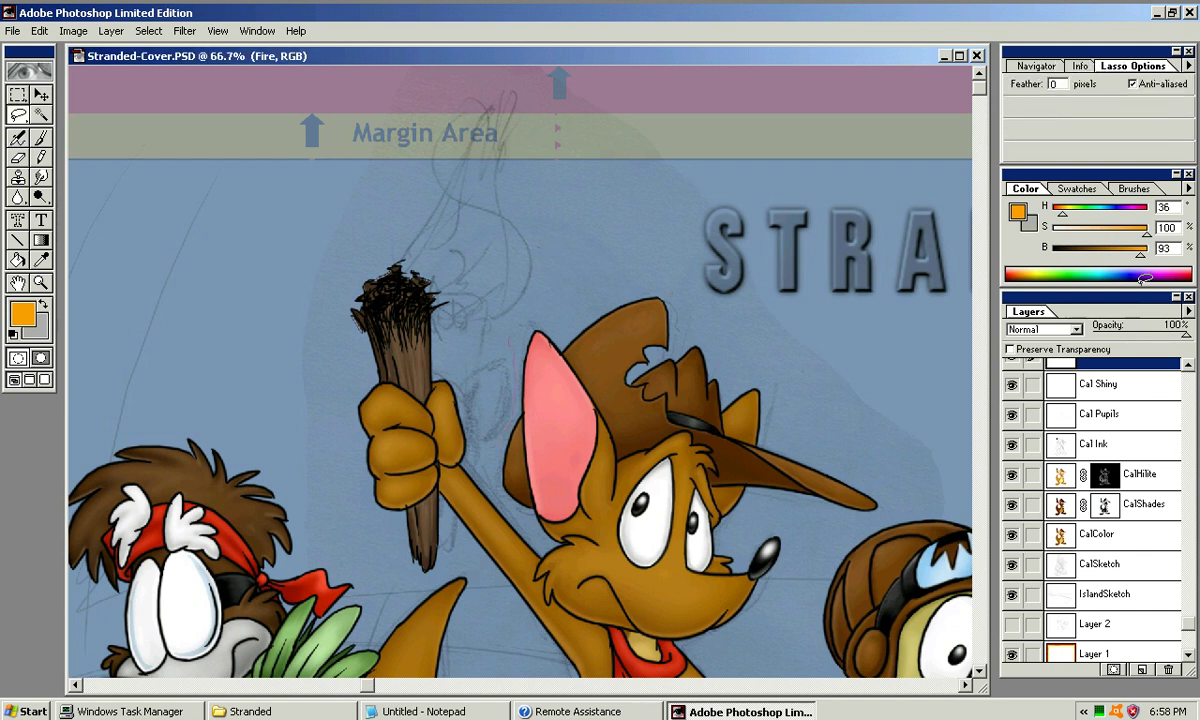
pyautogui.moveTo(548, 112); pyautogui.dragTo(513, 420)
pyautogui.moveTo(440, 76)
pyautogui.mouseDown()
pyautogui.moveTo(376, 92)
pyautogui.moveTo(301, 237)
pyautogui.moveTo(296, 356)
pyautogui.moveTo(319, 425)
pyautogui.mouseUp()
pyautogui.moveTo(465, 577); pyautogui.dragTo(465, 577)
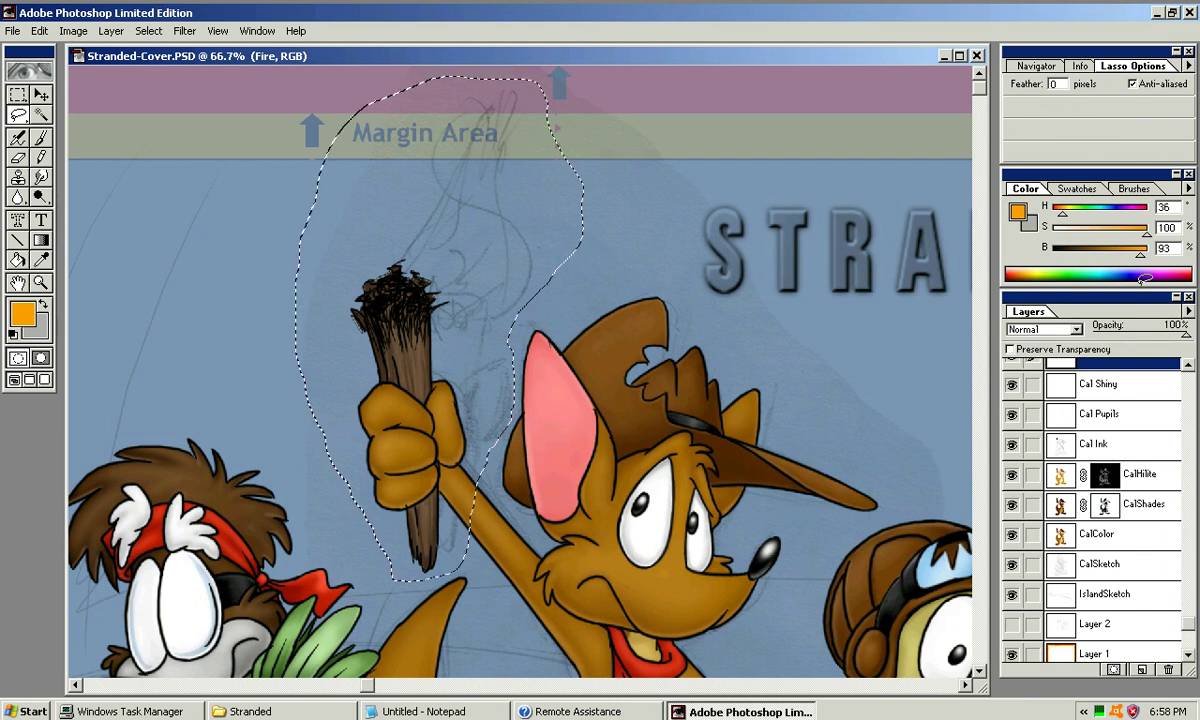
pyautogui.press('v')
pyautogui.moveTo(450, 250); pyautogui.dragTo(415, 252)
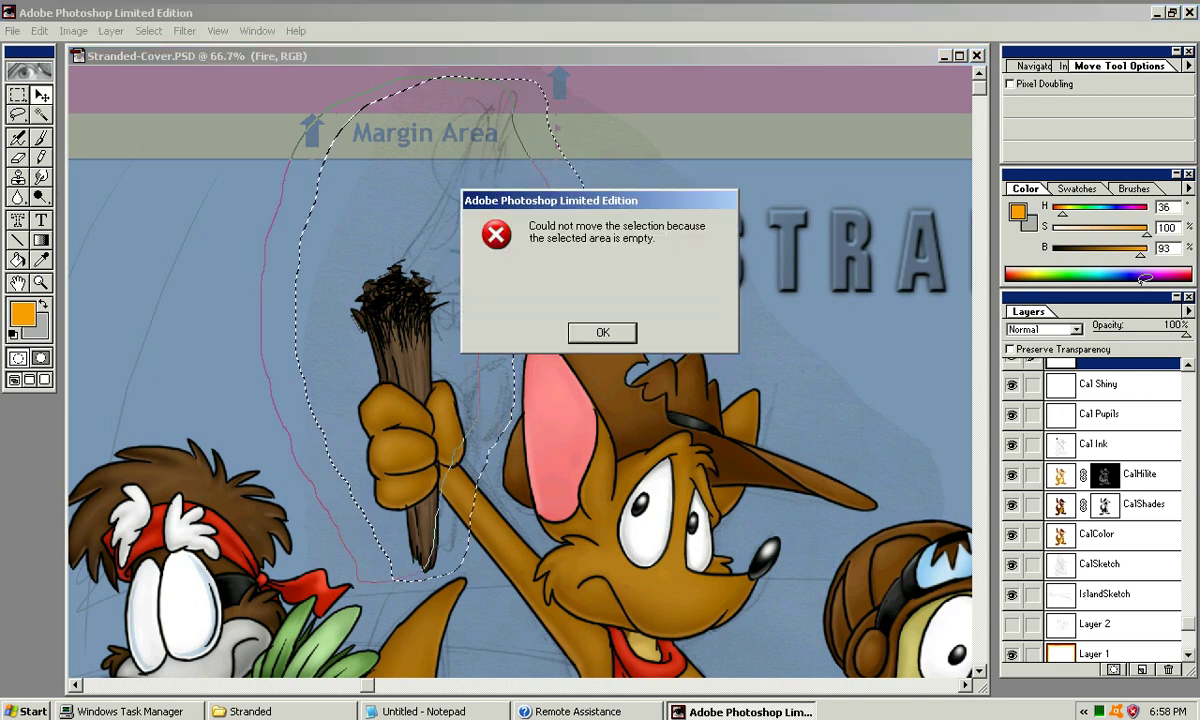
pyautogui.click(603, 333)
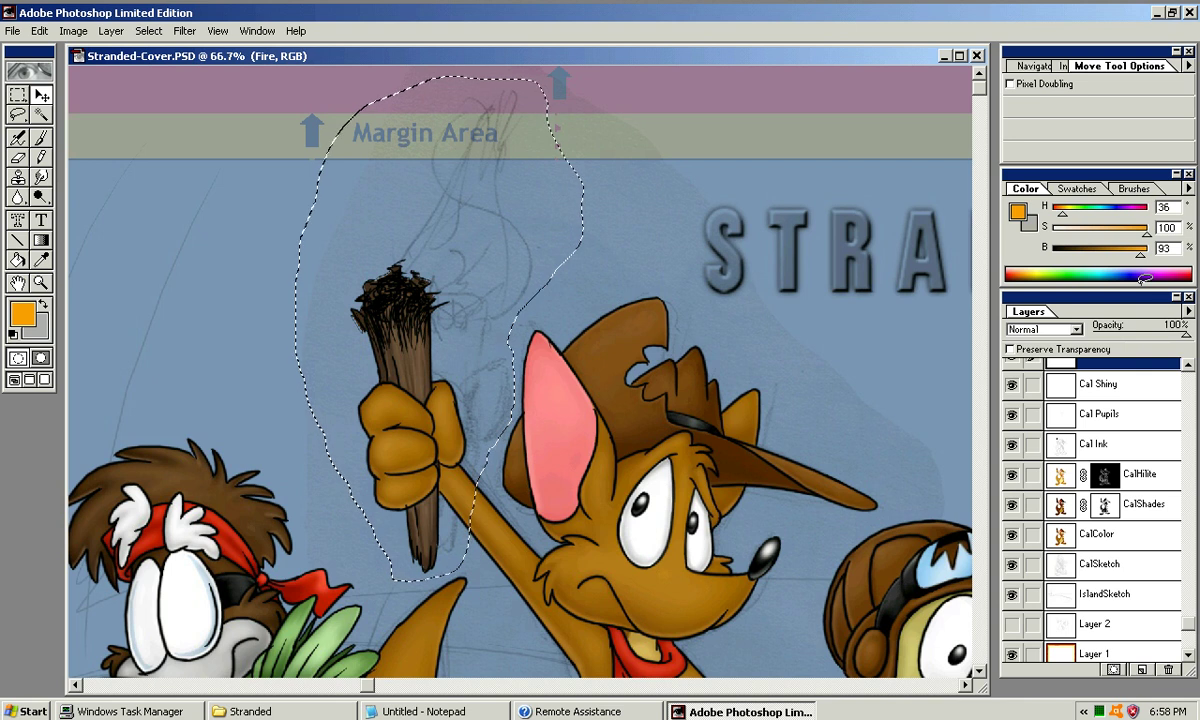
pyautogui.click(1104, 564)
pyautogui.moveTo(450, 250); pyautogui.dragTo(405, 269)
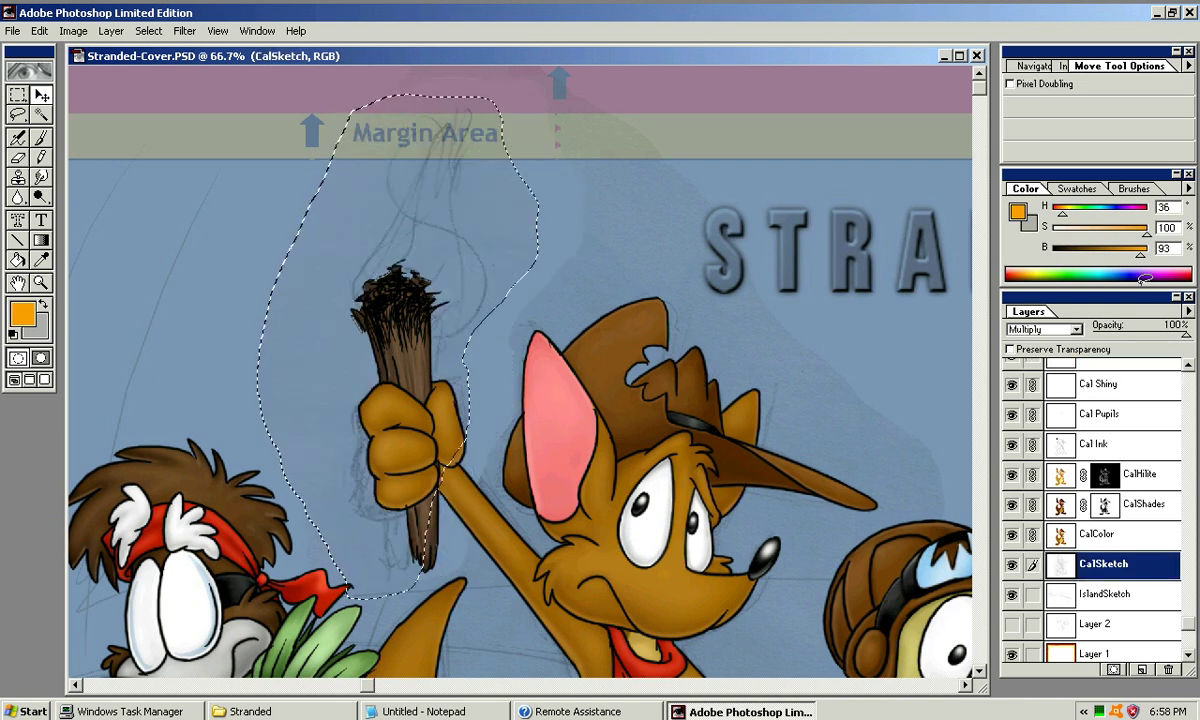
# Rotate and reposition the selected sketch so its flame lines up with the inked torch, and drop the selection
pyautogui.click(41, 31)
pyautogui.moveTo(40, 31)
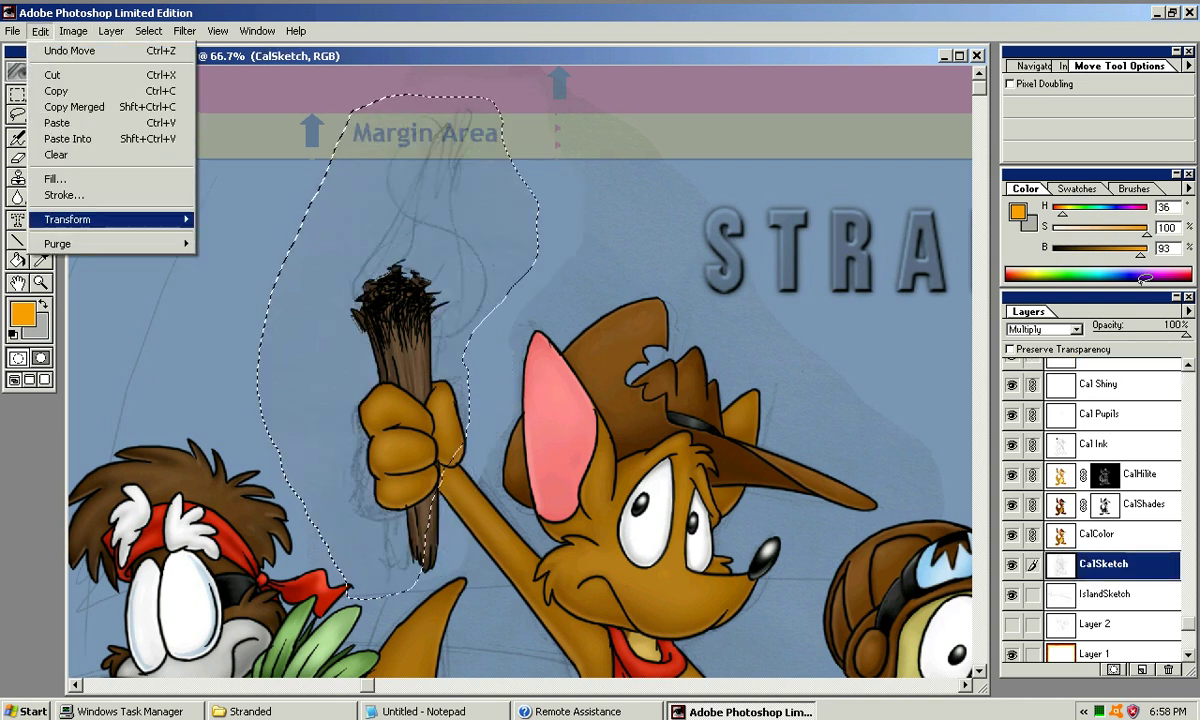
pyautogui.moveTo(67, 219)
pyautogui.click(225, 236)
pyautogui.moveTo(560, 140); pyautogui.dragTo(522, 115)
pyautogui.moveTo(405, 269); pyautogui.dragTo(401, 271)
pyautogui.moveTo(254, 374); pyautogui.dragTo(250, 376)
pyautogui.press('Escape')
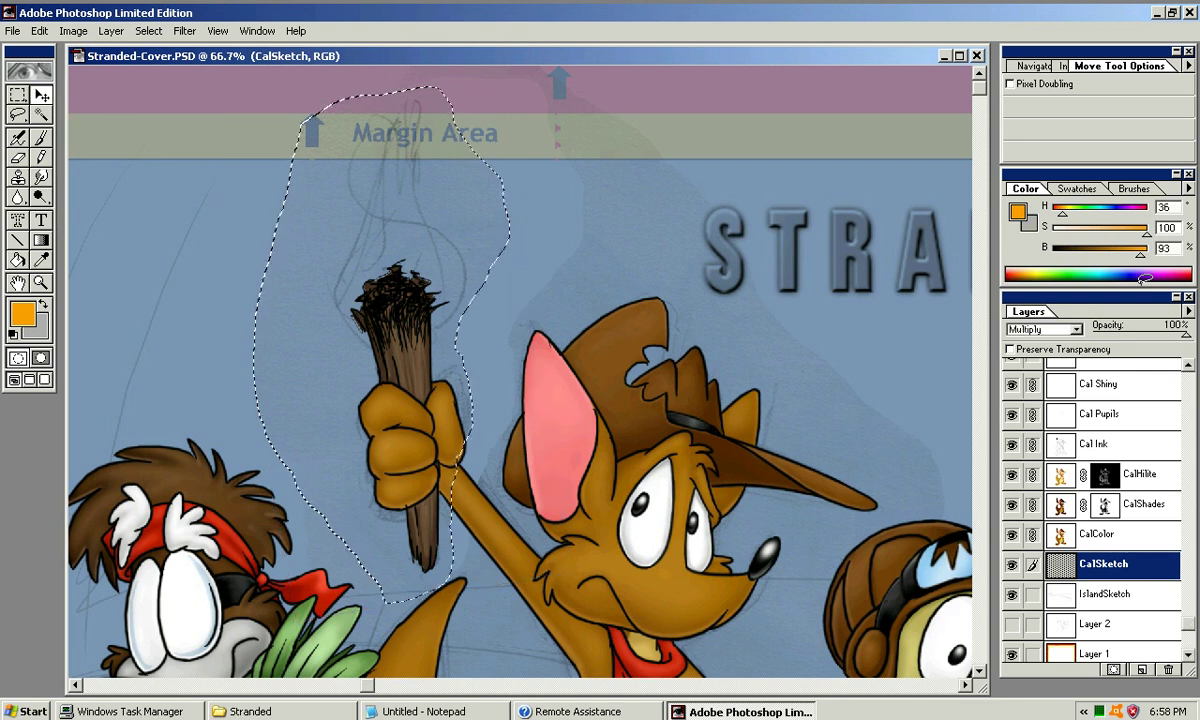
pyautogui.press('m')
pyautogui.hotkey('ctrl', 'd')
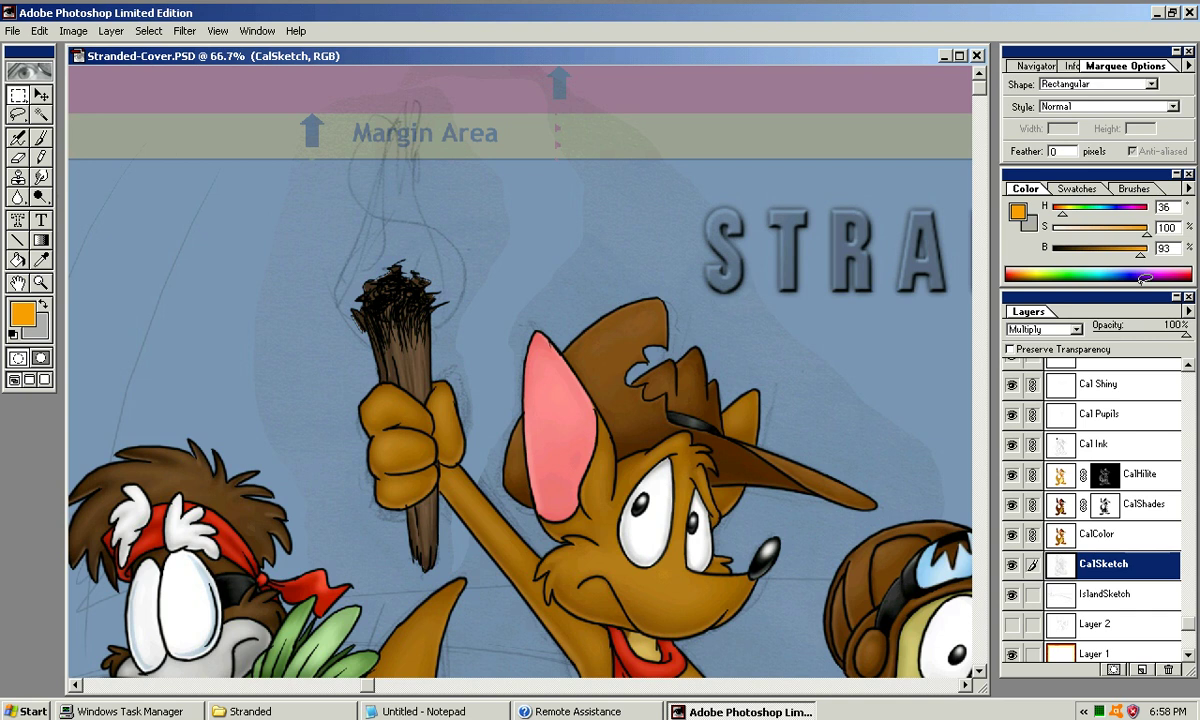
# On the Fire layer, airbrush a soft orange glow over the torch head with a large soft brush
pyautogui.hscroll(-2, 520, 372)
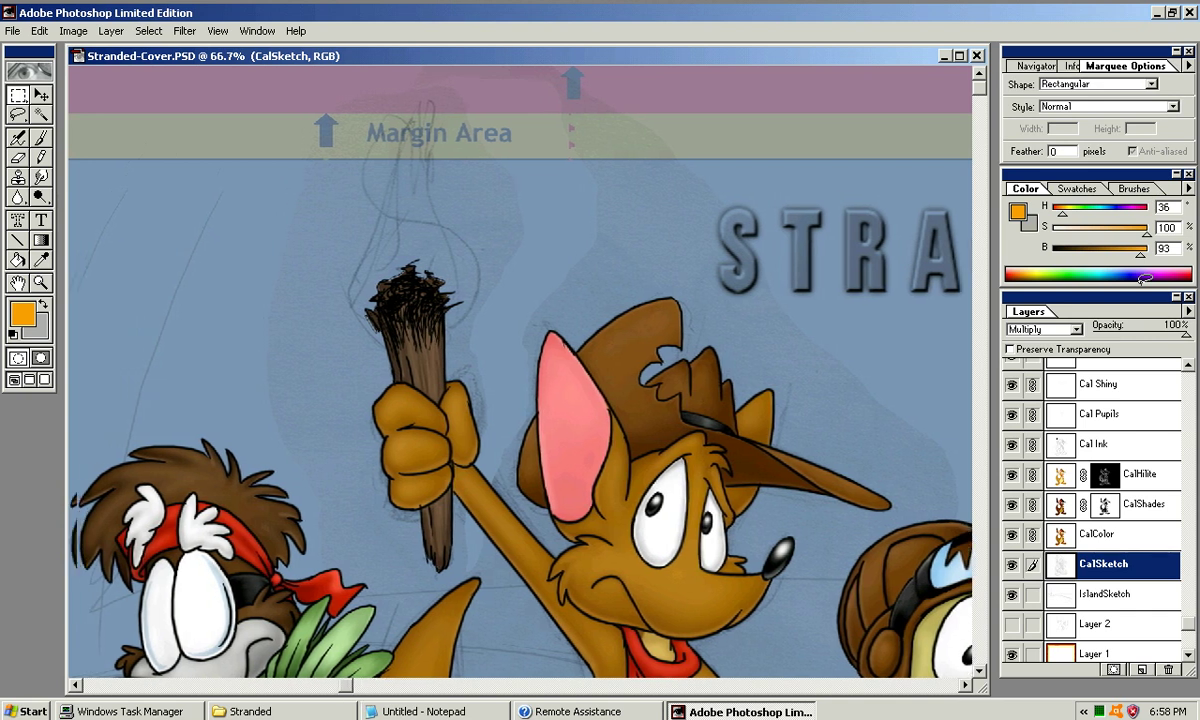
pyautogui.press('b')
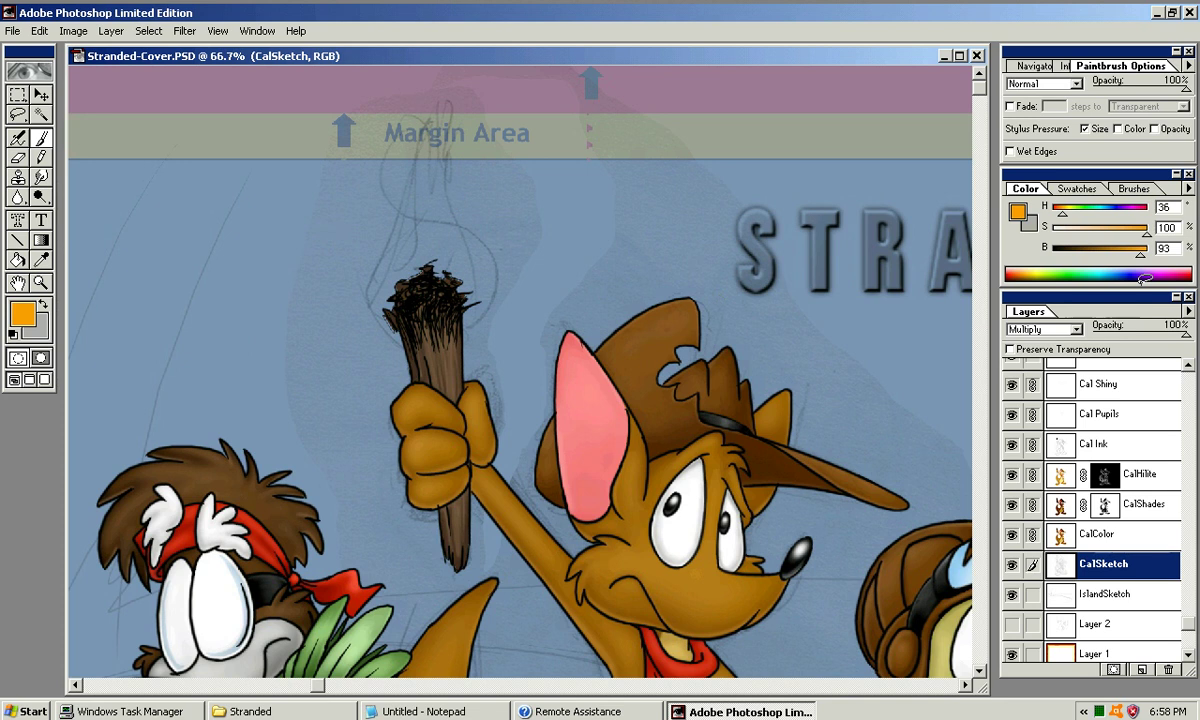
pyautogui.press('a')
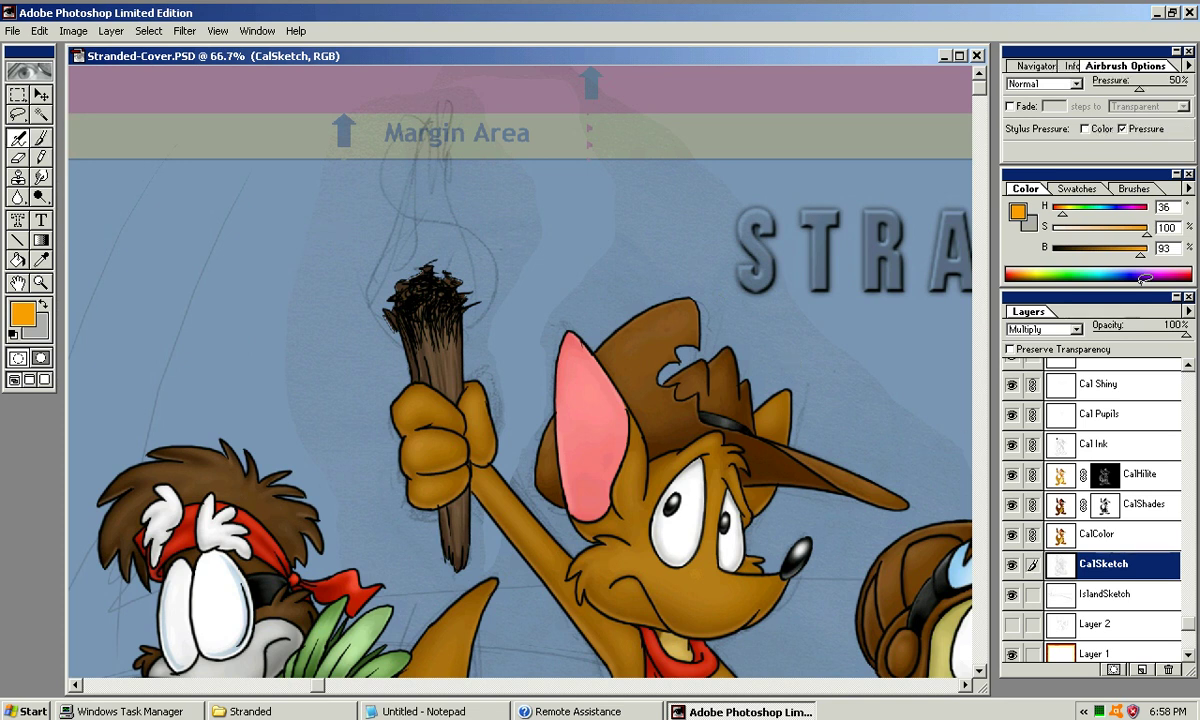
pyautogui.moveTo(1188, 624); pyautogui.dragTo(1188, 591)
pyautogui.click(1110, 430)
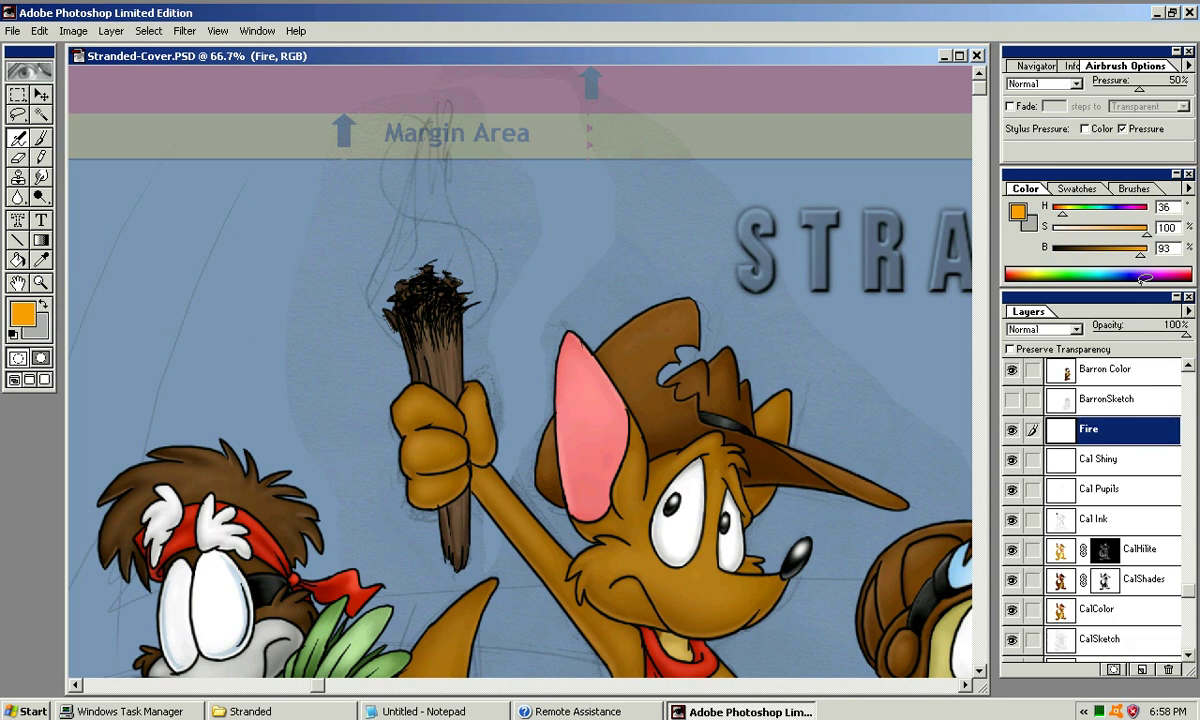
pyautogui.press('F5')
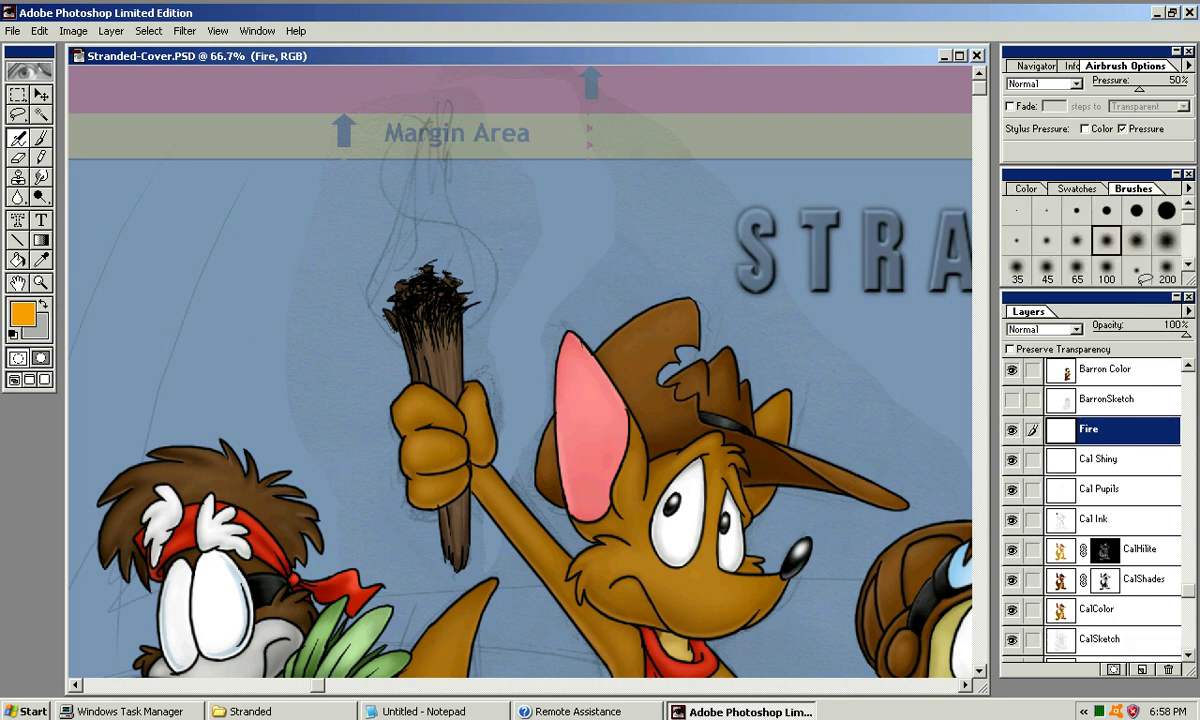
pyautogui.click(1106, 269)
pyautogui.click(1166, 270)
pyautogui.moveTo(425, 265)
pyautogui.mouseDown()
pyautogui.moveTo(487, 228)
pyautogui.moveTo(440, 245)
pyautogui.moveTo(410, 275)
pyautogui.moveTo(400, 255)
pyautogui.moveTo(428, 278)
pyautogui.moveTo(490, 273)
pyautogui.moveTo(430, 268)
pyautogui.moveTo(448, 286)
pyautogui.mouseUp()
pyautogui.hscroll(-2, 520, 370)
pyautogui.press('[')
pyautogui.press('[')
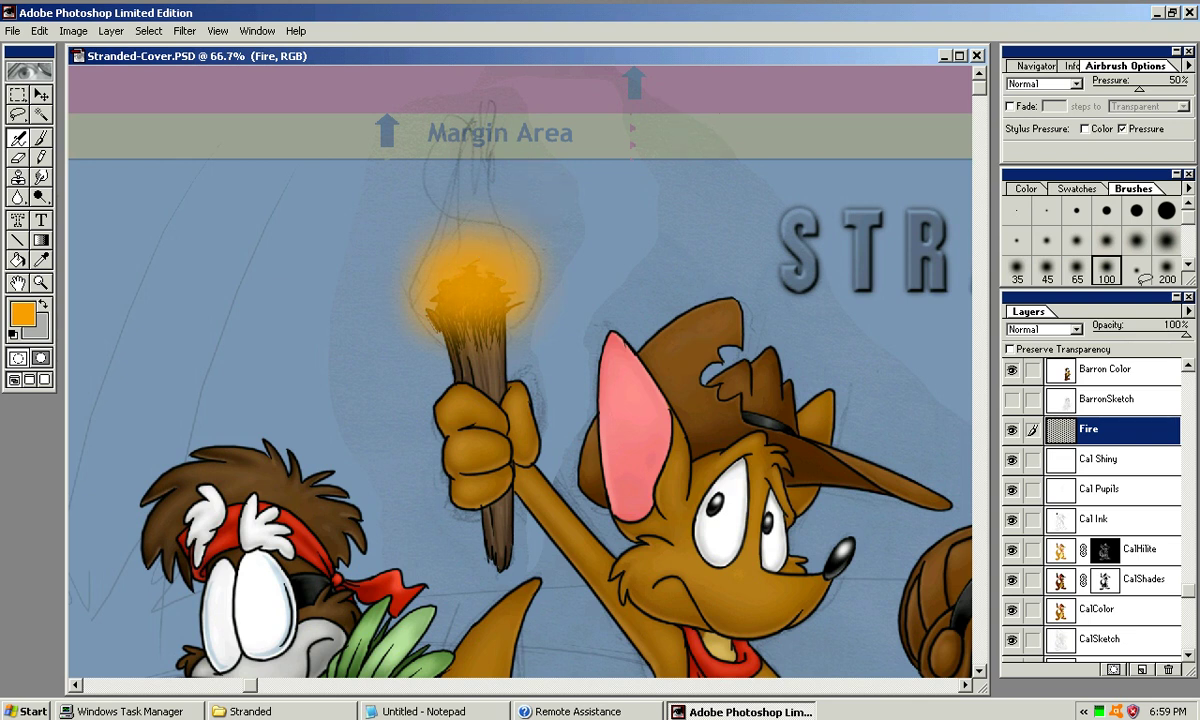
# Airbrush thin flame tongues rising from the glow with the soft 45-pixel brush, undoing stray strokes
pyautogui.click(1046, 268)
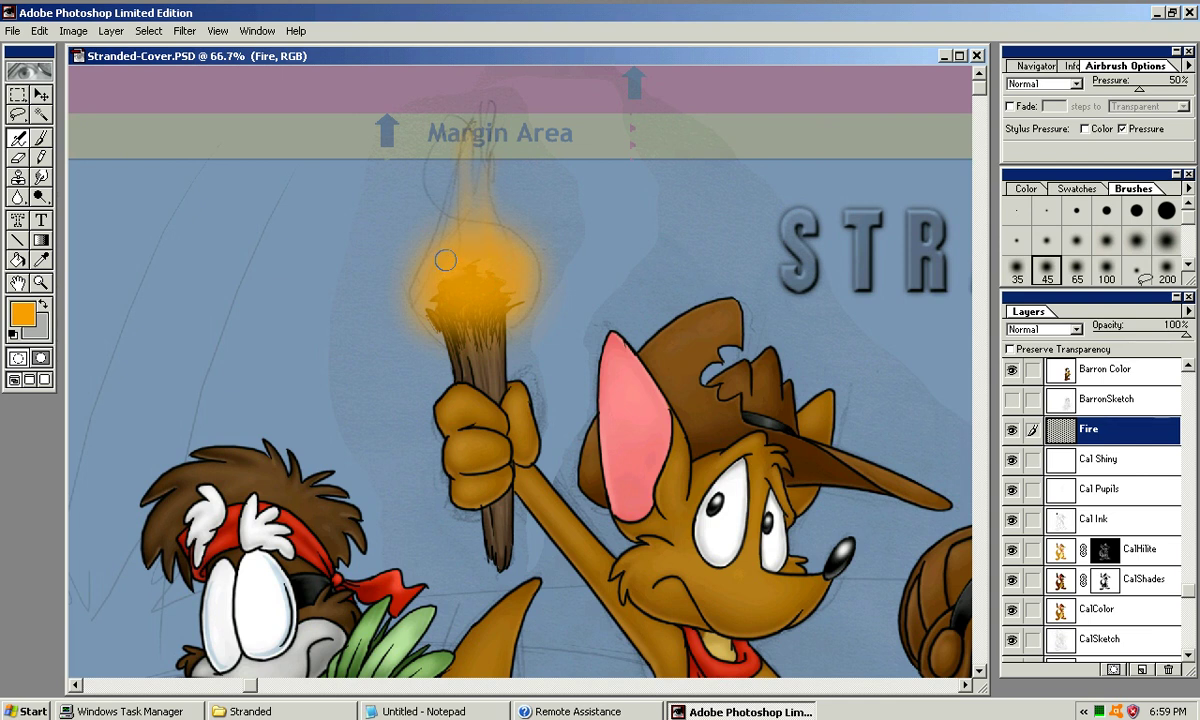
pyautogui.moveTo(435, 242); pyautogui.dragTo(406, 142)
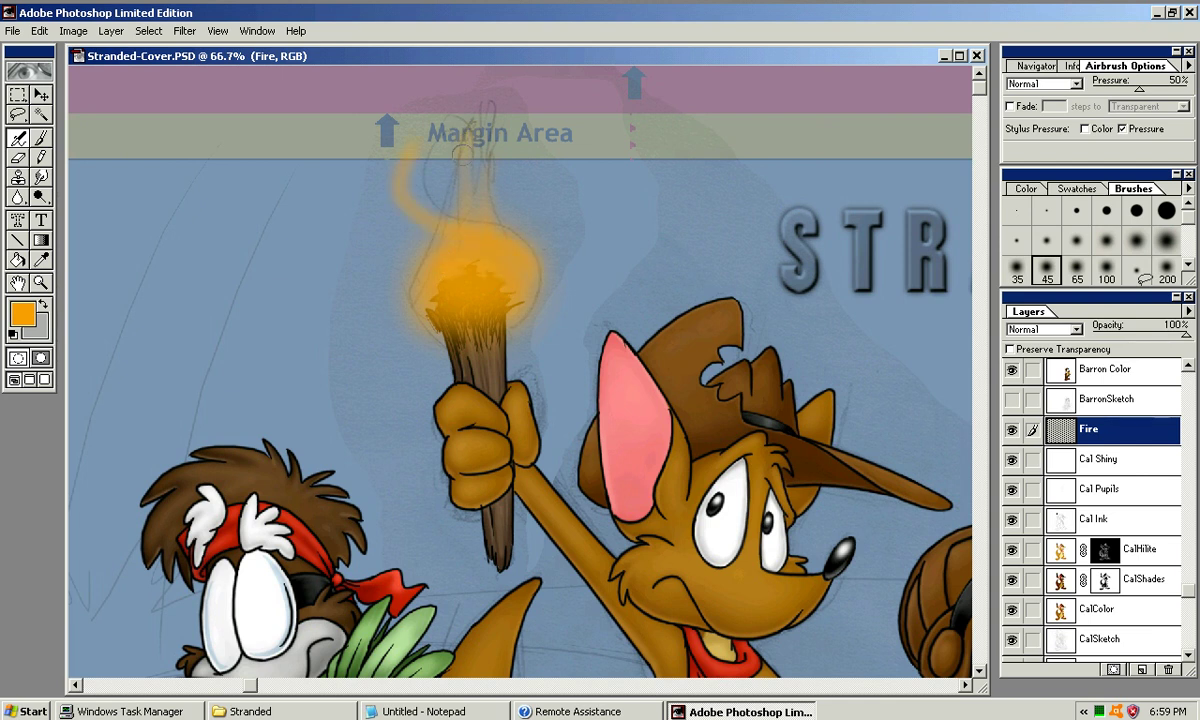
pyautogui.hotkey('ctrl', 'z')
pyautogui.moveTo(490, 272); pyautogui.dragTo(404, 168)
pyautogui.hotkey('ctrl', 'z')
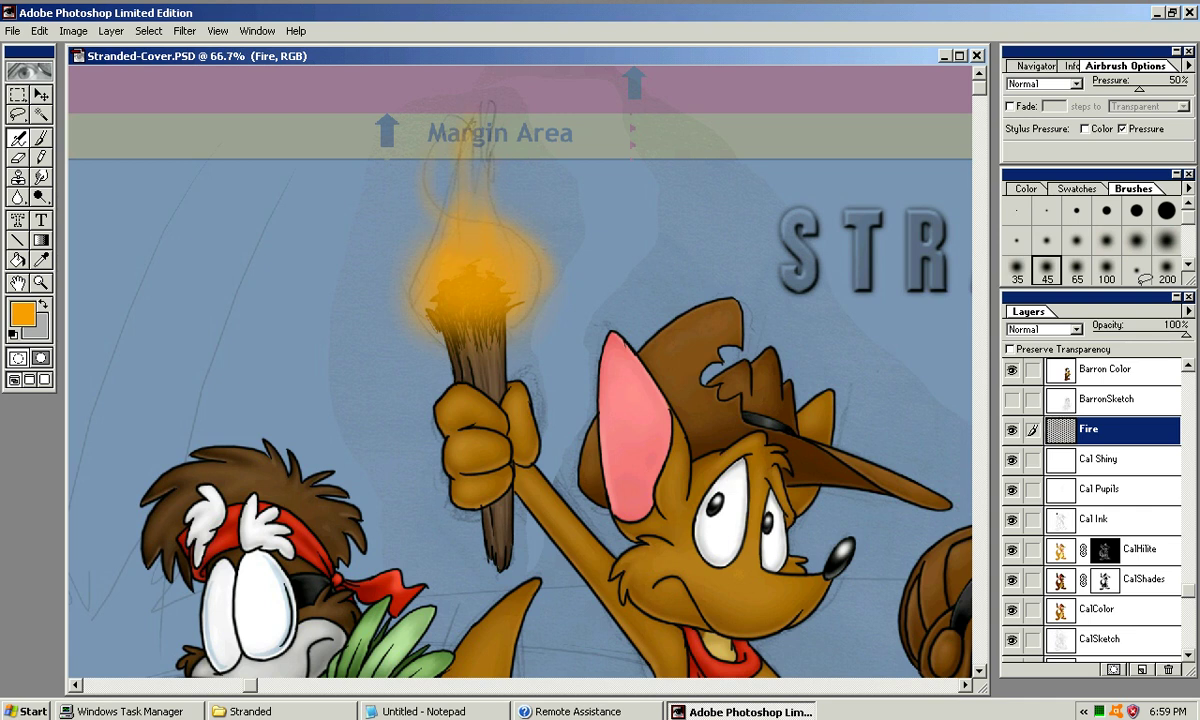
# Build up the central flame tongues above the torch head with a smaller soft airbrush
pyautogui.click(1107, 240)
pyautogui.hotkey('ctrl', '=')
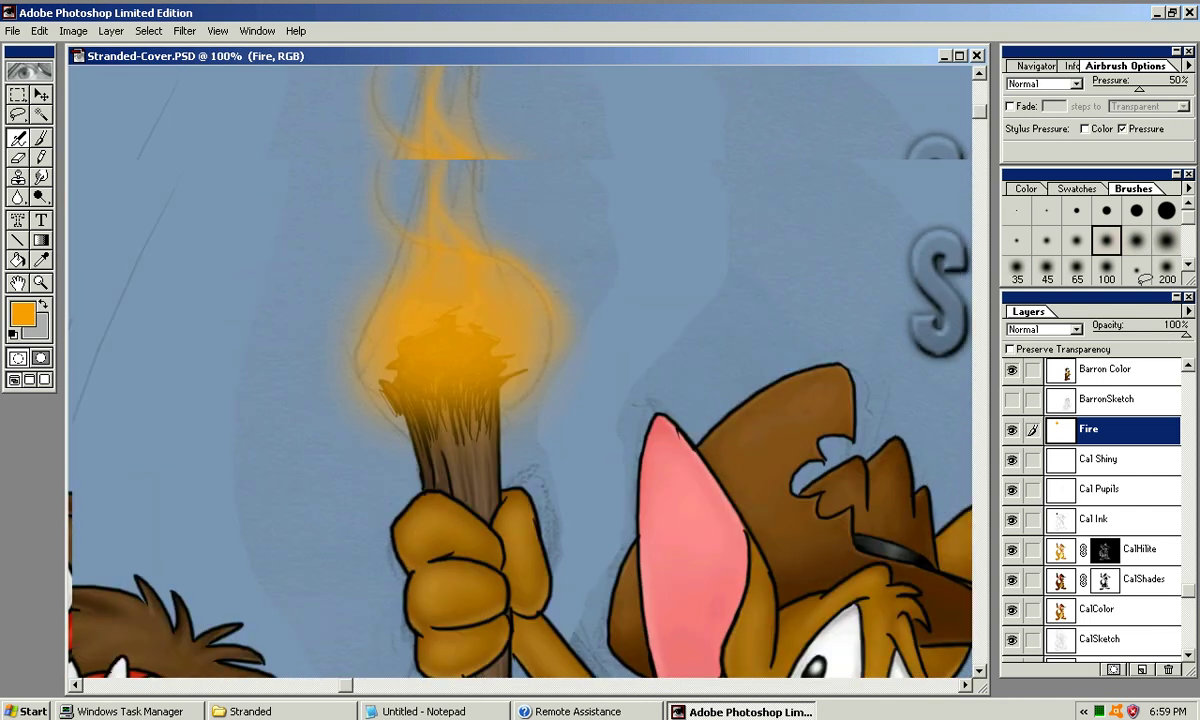
pyautogui.moveTo(446, 266)
pyautogui.mouseDown()
pyautogui.moveTo(465, 205)
pyautogui.moveTo(434, 247)
pyautogui.mouseUp()
pyautogui.moveTo(465, 205); pyautogui.dragTo(484, 270)
pyautogui.moveTo(462, 188); pyautogui.dragTo(487, 317)
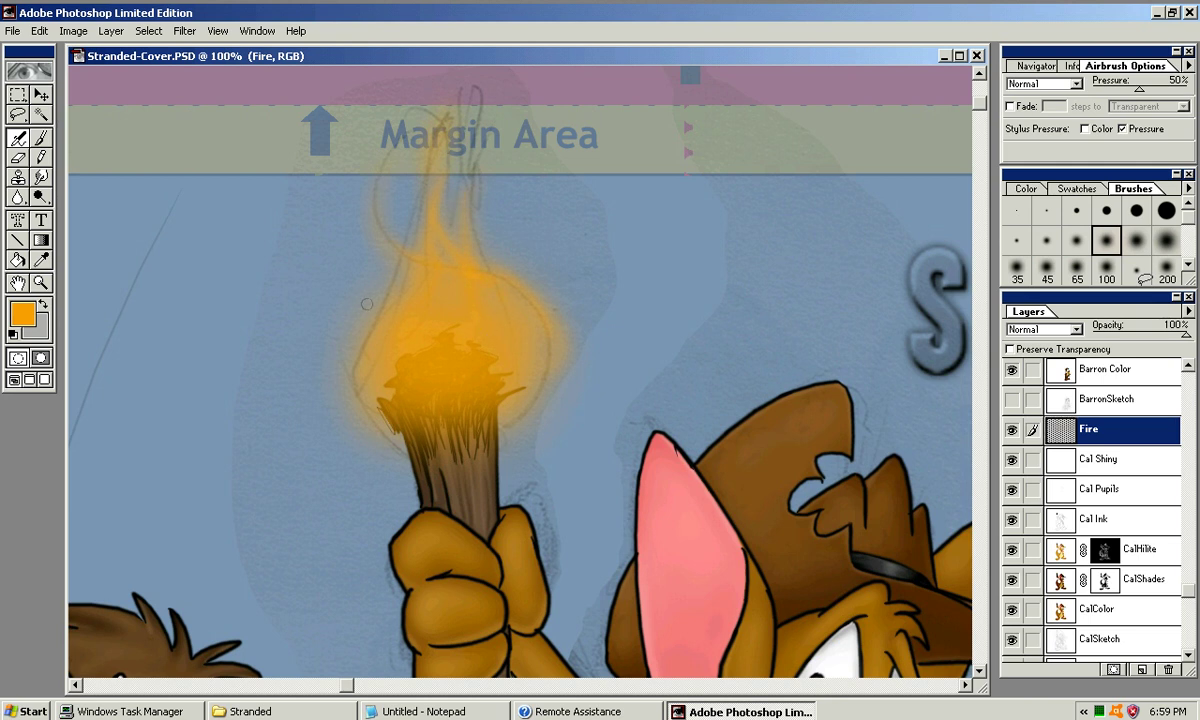
# Airbrush short flame licks along the fire's left edge, blending them down to the torch head
pyautogui.moveTo(374, 328)
pyautogui.mouseDown()
pyautogui.moveTo(376, 268)
pyautogui.moveTo(386, 400)
pyautogui.mouseUp()
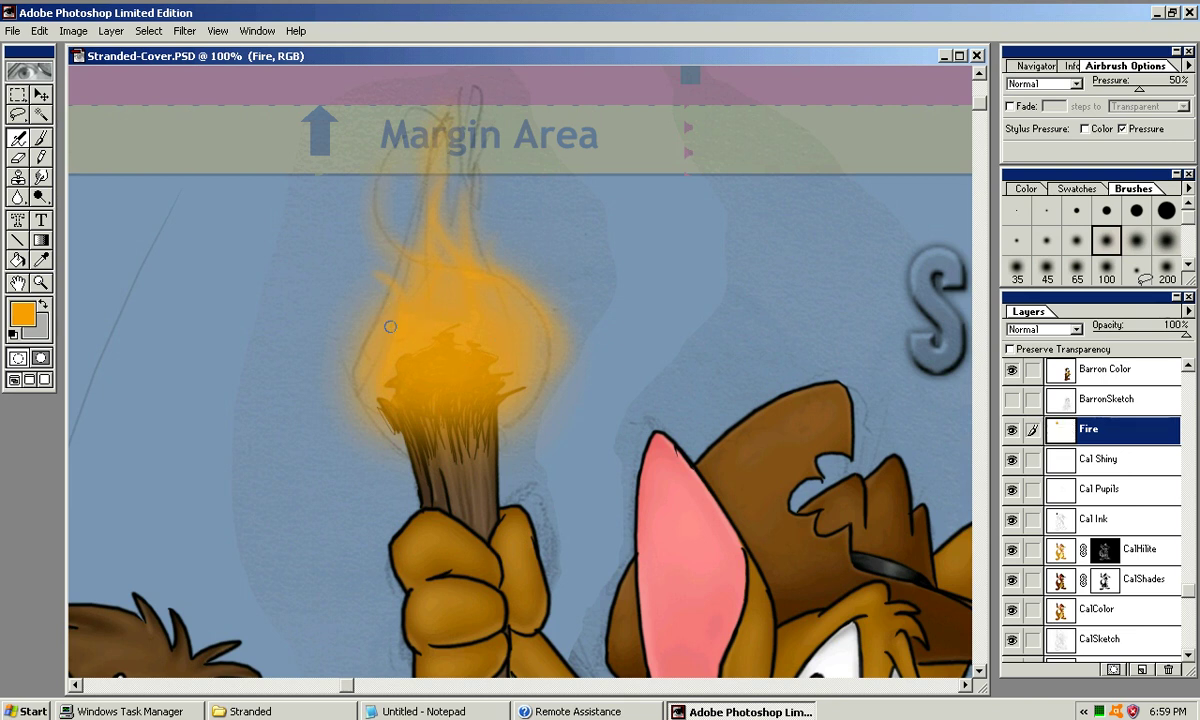
pyautogui.moveTo(377, 236)
pyautogui.mouseDown()
pyautogui.moveTo(402, 268)
pyautogui.moveTo(384, 400)
pyautogui.mouseUp()
pyautogui.moveTo(372, 272); pyautogui.dragTo(390, 405)
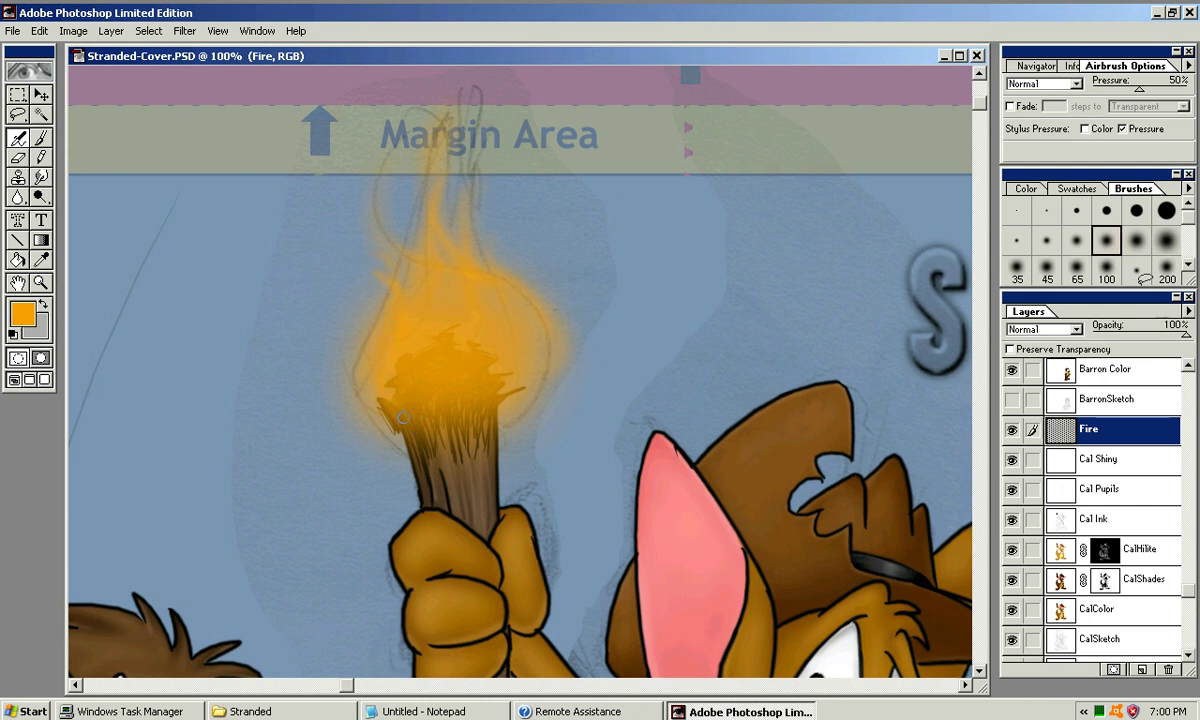
pyautogui.moveTo(378, 275); pyautogui.dragTo(388, 380)
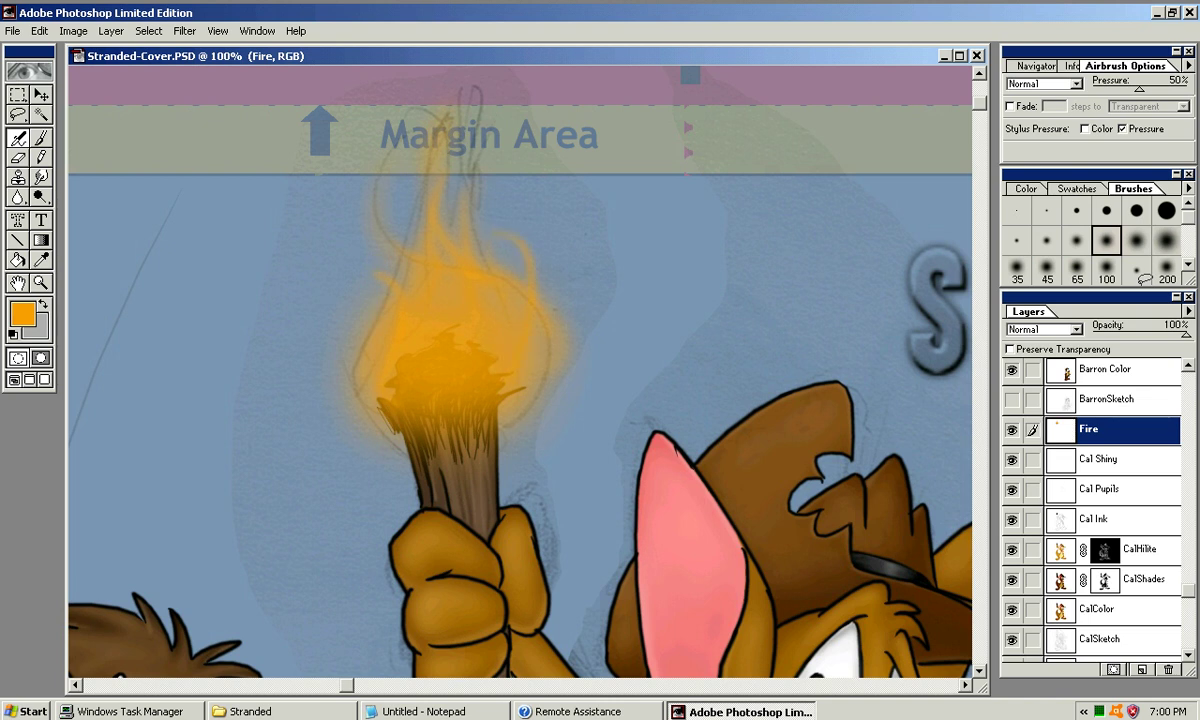
# Try airbrushing curling flame tongues along the fire's right edge
pyautogui.moveTo(501, 266); pyautogui.dragTo(533, 223)
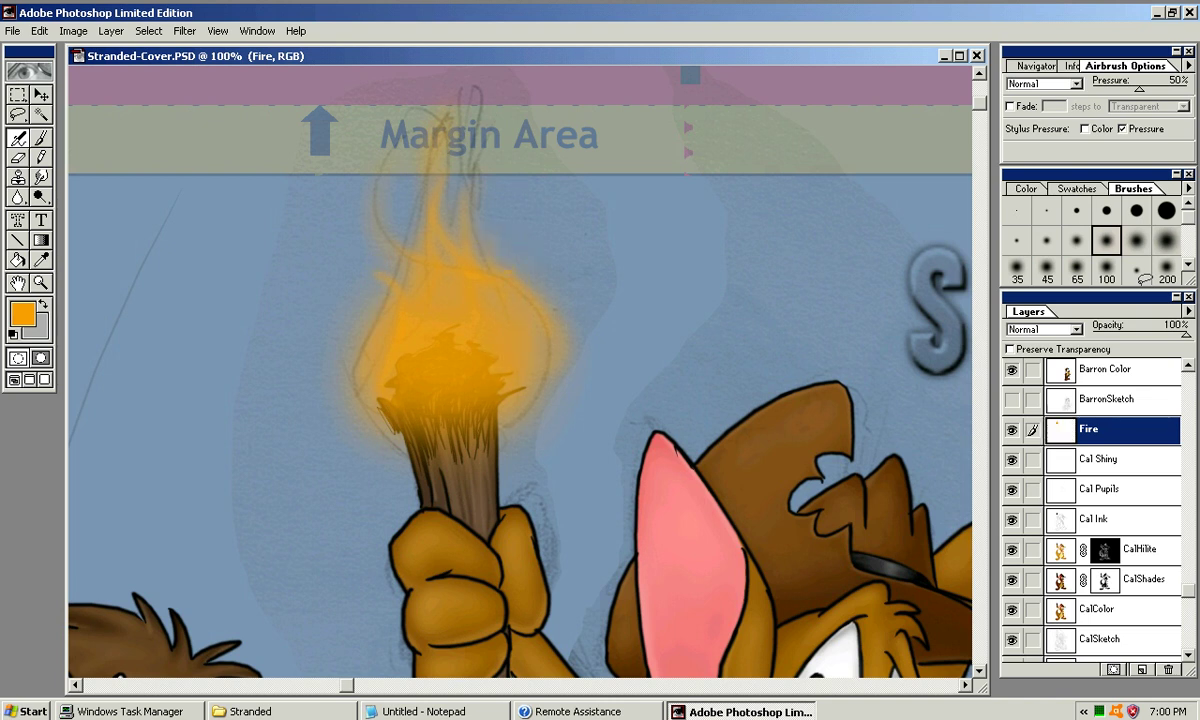
pyautogui.moveTo(497, 445); pyautogui.dragTo(497, 423)
pyautogui.hotkey('ctrl', 'z')
pyautogui.moveTo(540, 325)
pyautogui.mouseDown()
pyautogui.moveTo(519, 206)
pyautogui.moveTo(615, 177)
pyautogui.mouseUp()
pyautogui.hotkey('ctrl', 'z')
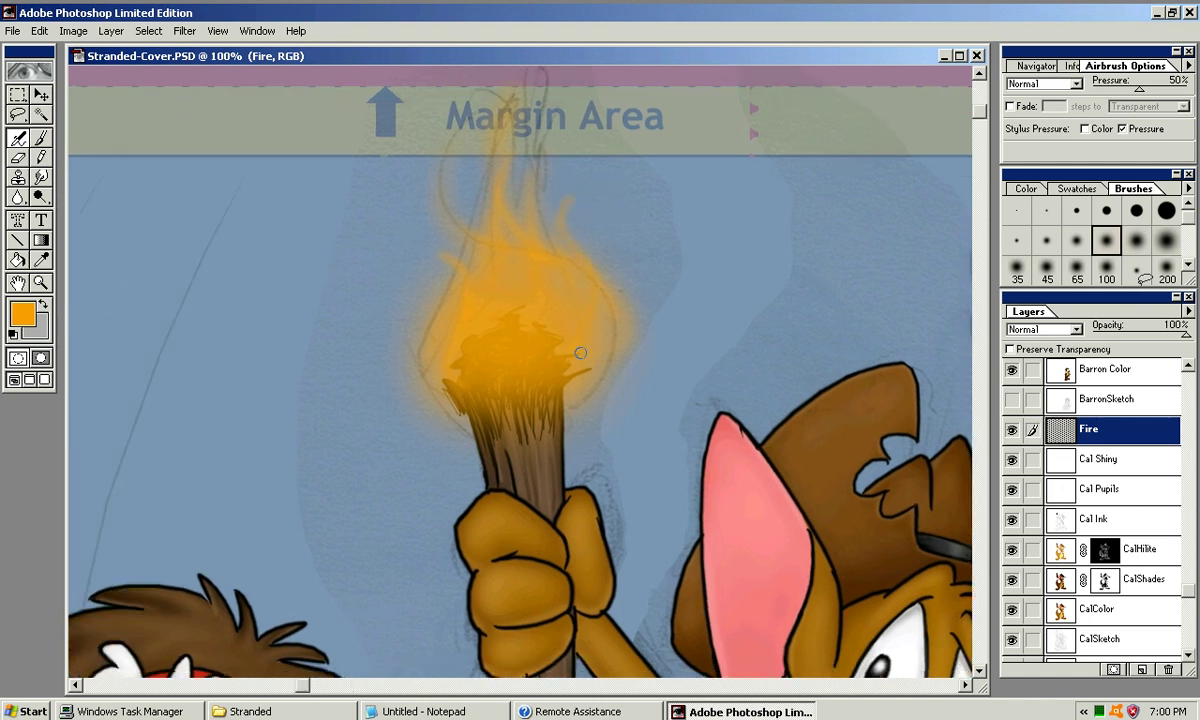
# Airbrush a second tall flame tongue beside the central one and thicken both, undoing strokes that miss the shape
pyautogui.moveTo(552, 256); pyautogui.dragTo(577, 184)
pyautogui.moveTo(549, 226); pyautogui.dragTo(559, 276)
pyautogui.hotkey('ctrl', 'z')
pyautogui.moveTo(562, 450)
pyautogui.mouseDown()
pyautogui.moveTo(580, 429)
pyautogui.moveTo(556, 423)
pyautogui.moveTo(583, 264)
pyautogui.moveTo(561, 260)
pyautogui.mouseUp()
pyautogui.hotkey('ctrl', 'z')
pyautogui.hotkey('ctrl', 'z')
pyautogui.moveTo(578, 316)
pyautogui.mouseDown()
pyautogui.moveTo(568, 264)
pyautogui.moveTo(576, 321)
pyautogui.mouseUp()
pyautogui.hotkey('ctrl', 'z')
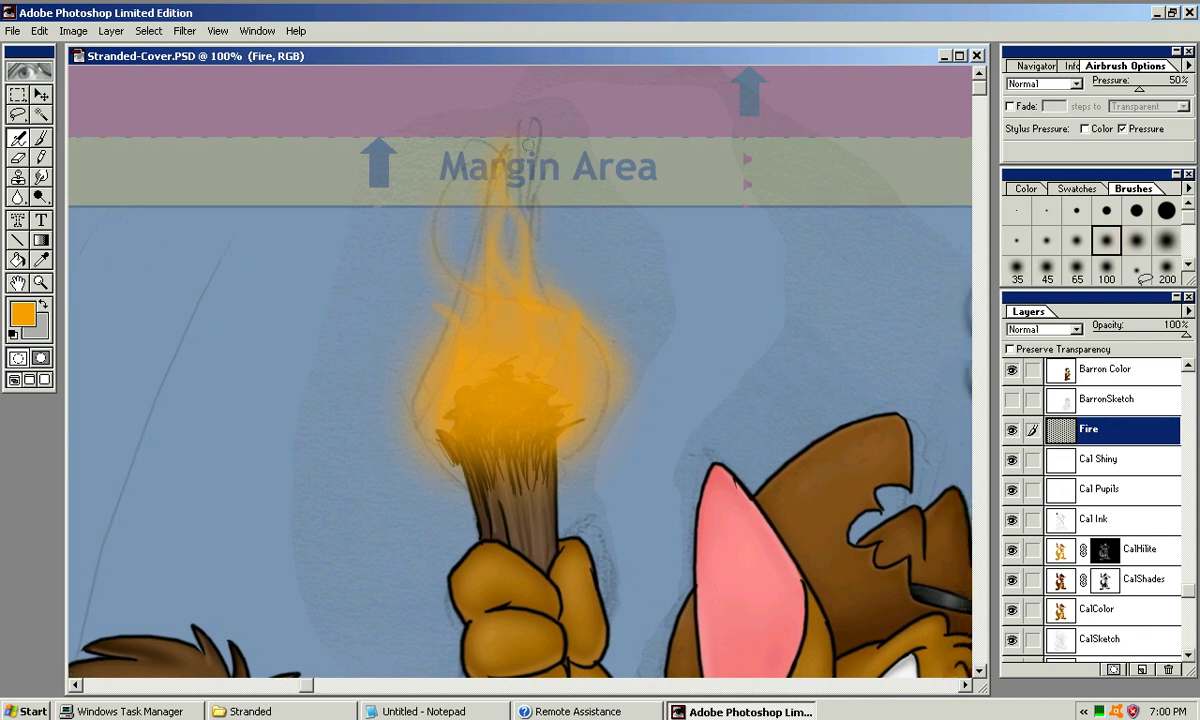
pyautogui.moveTo(501, 298); pyautogui.dragTo(493, 298)
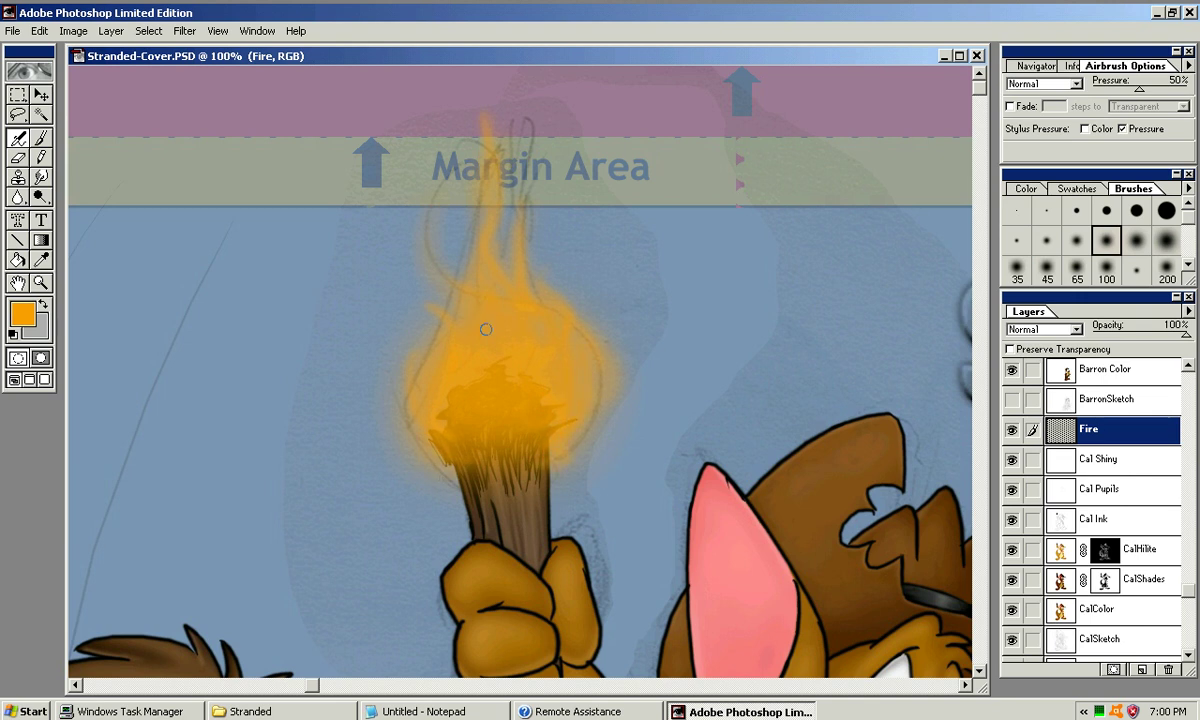
# Smudge the flame body and its central tongue upward with the small soft brush
pyautogui.hotkey('ctrl', '-')
pyautogui.moveTo(543, 332); pyautogui.dragTo(522, 271)
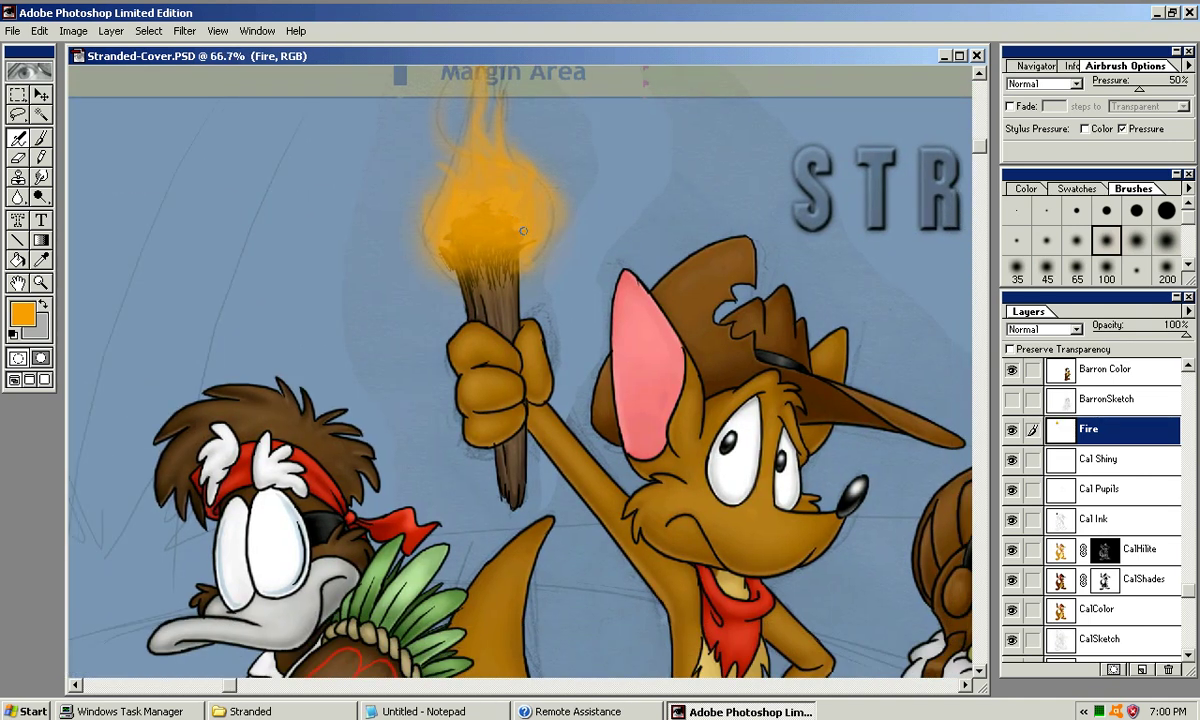
pyautogui.hotkey('ctrl', '+')
pyautogui.moveTo(491, 217); pyautogui.dragTo(477, 409)
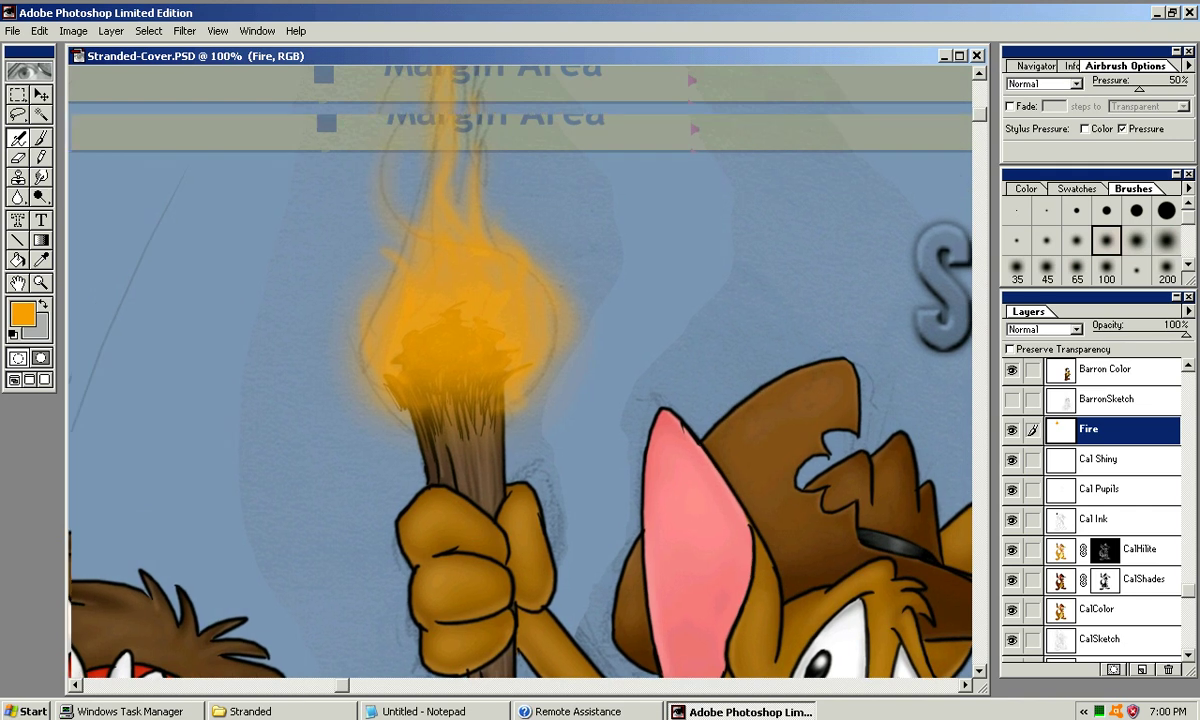
pyautogui.press('u')
pyautogui.click(1106, 240)
pyautogui.moveTo(474, 295)
pyautogui.mouseDown()
pyautogui.moveTo(484, 231)
pyautogui.moveTo(442, 296)
pyautogui.mouseUp()
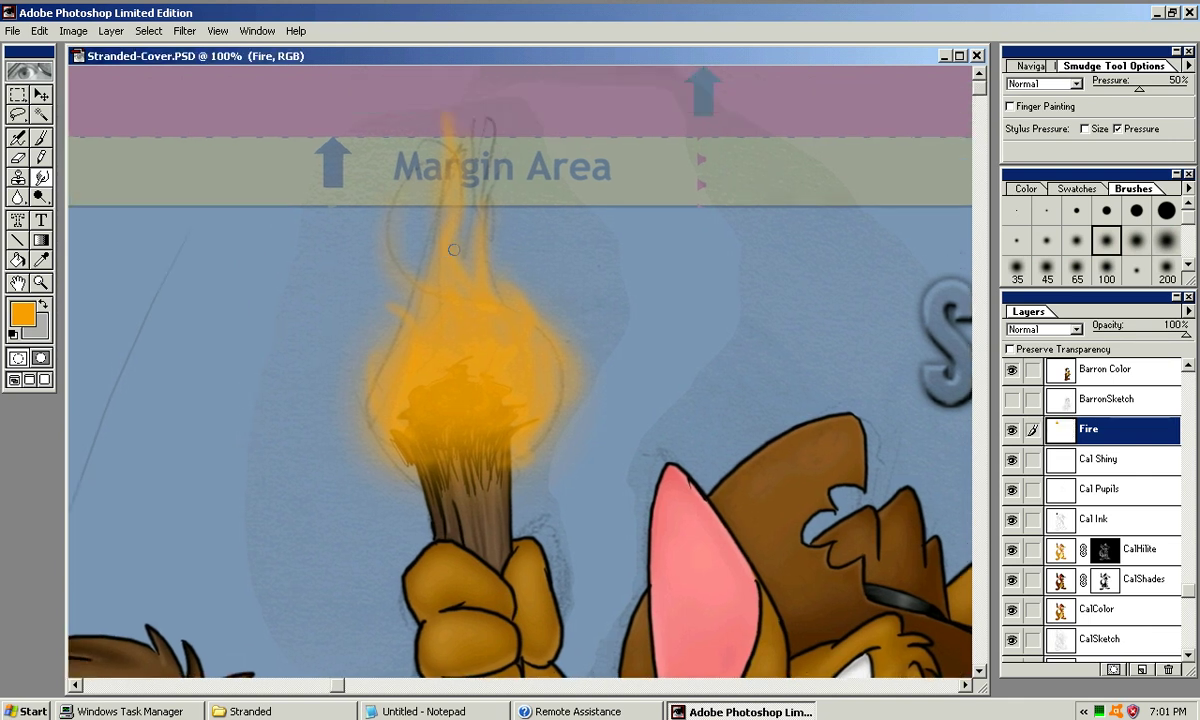
pyautogui.moveTo(449, 246); pyautogui.dragTo(461, 165)
# Hide the CalSketch layer and smudge the flame into wavy licks, softening its right side with the 100-pixel brush
pyautogui.click(1012, 639)
pyautogui.moveTo(461, 327); pyautogui.dragTo(476, 192)
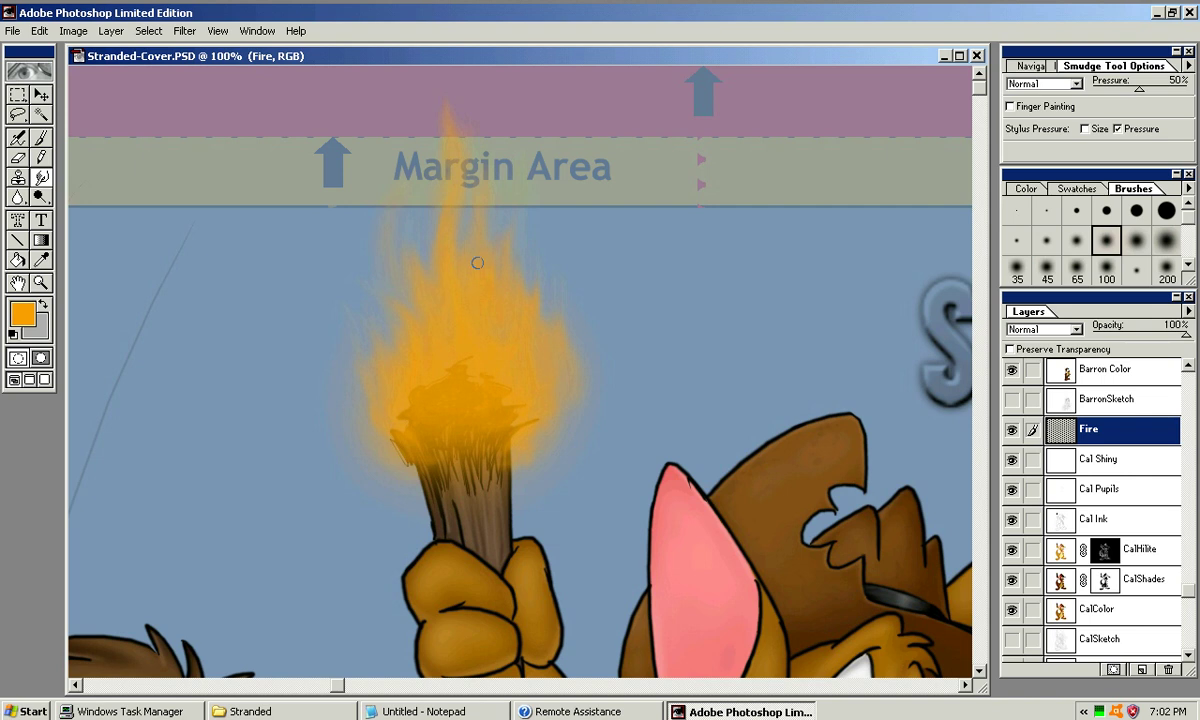
pyautogui.click(1106, 268)
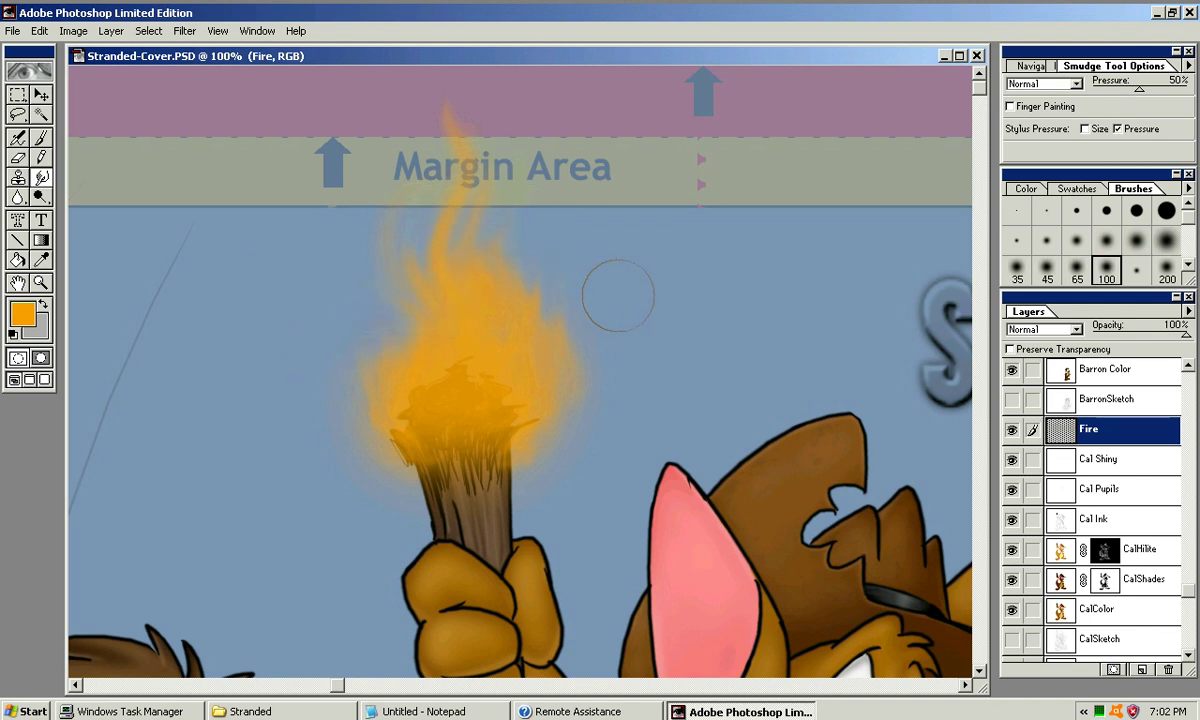
pyautogui.moveTo(511, 288); pyautogui.dragTo(516, 276)
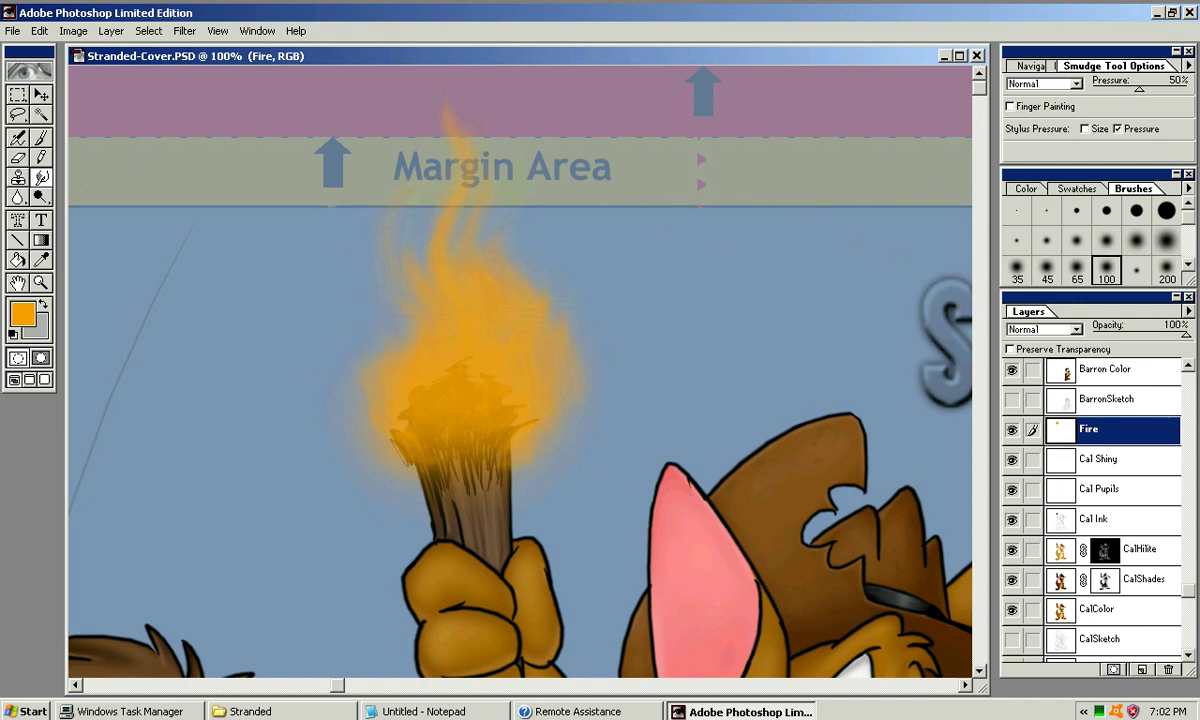
# With the soft 45-pixel brush, smudge the flame's edges into pointed licks and pull its base down over the torch head
pyautogui.press('[')
pyautogui.press('[')
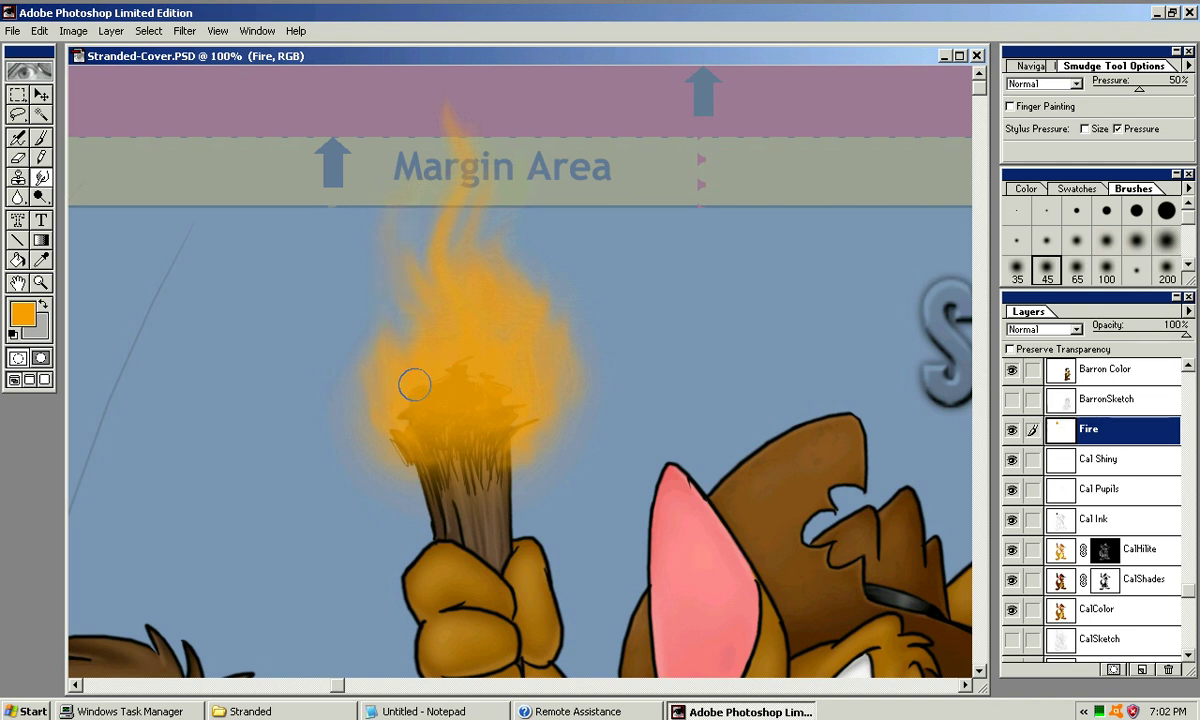
pyautogui.moveTo(413, 315); pyautogui.dragTo(399, 304)
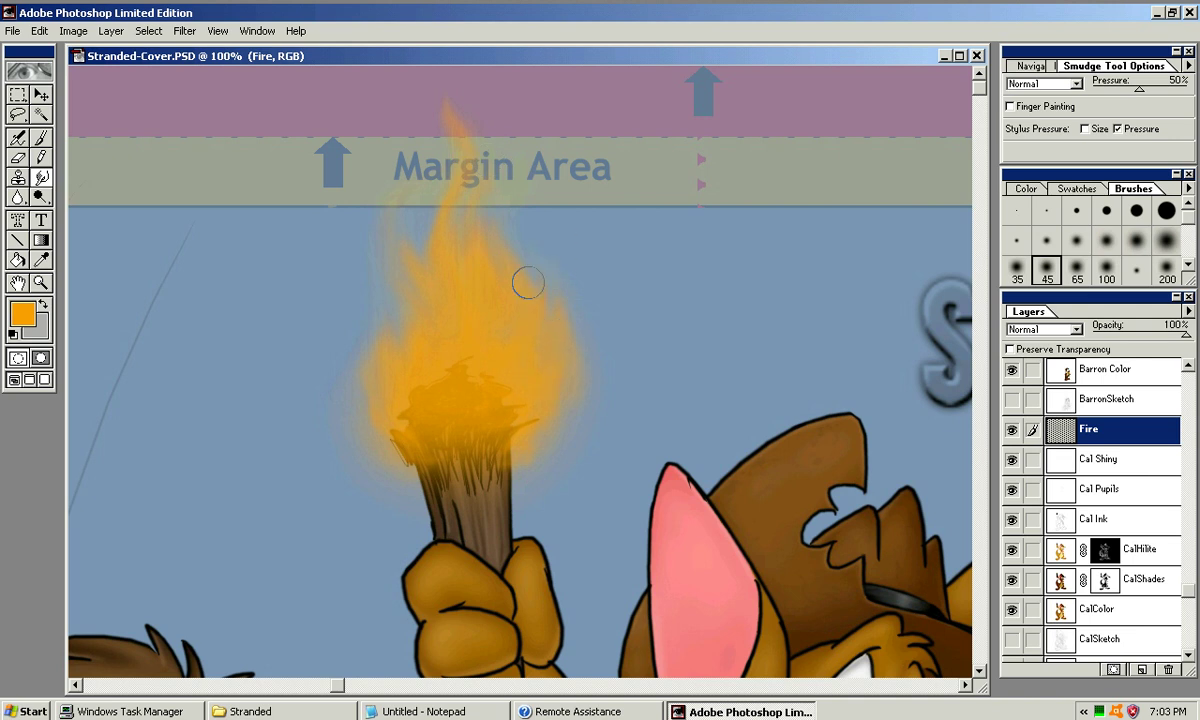
pyautogui.moveTo(506, 455)
pyautogui.mouseDown()
pyautogui.moveTo(506, 470)
pyautogui.moveTo(489, 468)
pyautogui.mouseUp()
pyautogui.moveTo(473, 432)
pyautogui.mouseDown()
pyautogui.moveTo(472, 467)
pyautogui.moveTo(420, 476)
pyautogui.moveTo(430, 477)
pyautogui.mouseUp()
pyautogui.moveTo(503, 446); pyautogui.dragTo(503, 478)
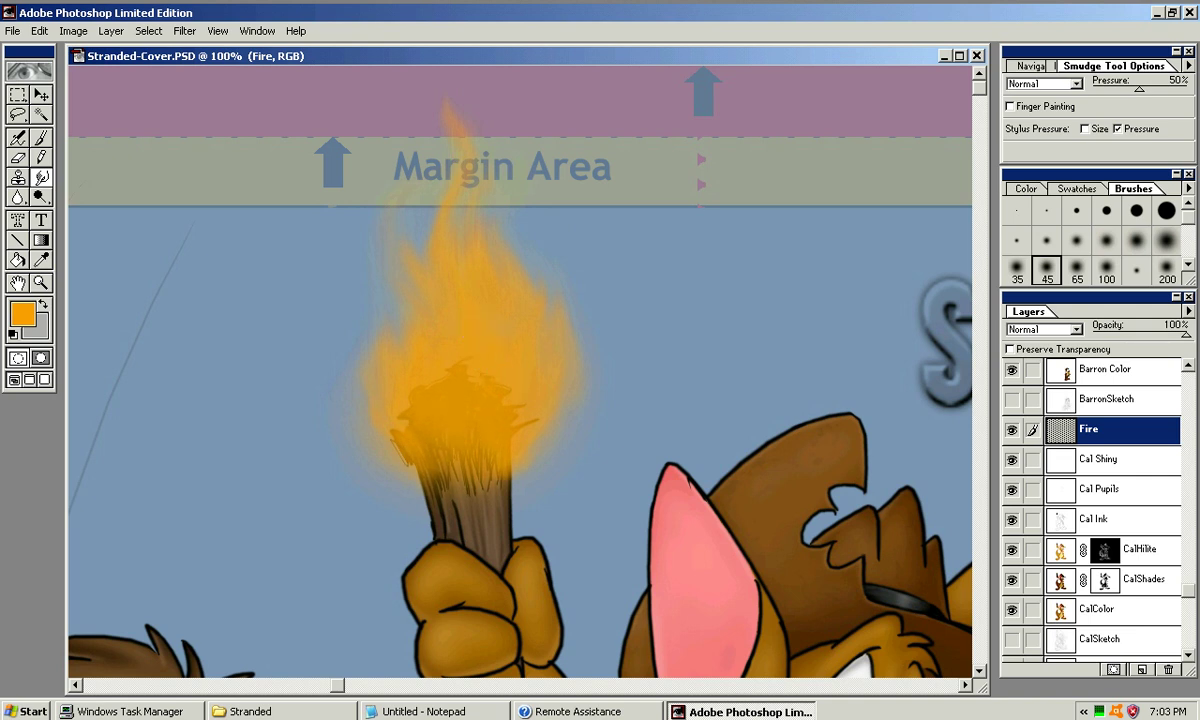
# Smudge the flame's left side into a tall wavy tongue and, with a smaller soft brush, pull pointed licks from its sides
pyautogui.moveTo(462, 413)
pyautogui.mouseDown()
pyautogui.moveTo(496, 400)
pyautogui.moveTo(410, 375)
pyautogui.moveTo(396, 206)
pyautogui.moveTo(455, 423)
pyautogui.moveTo(434, 262)
pyautogui.moveTo(385, 250)
pyautogui.mouseUp()
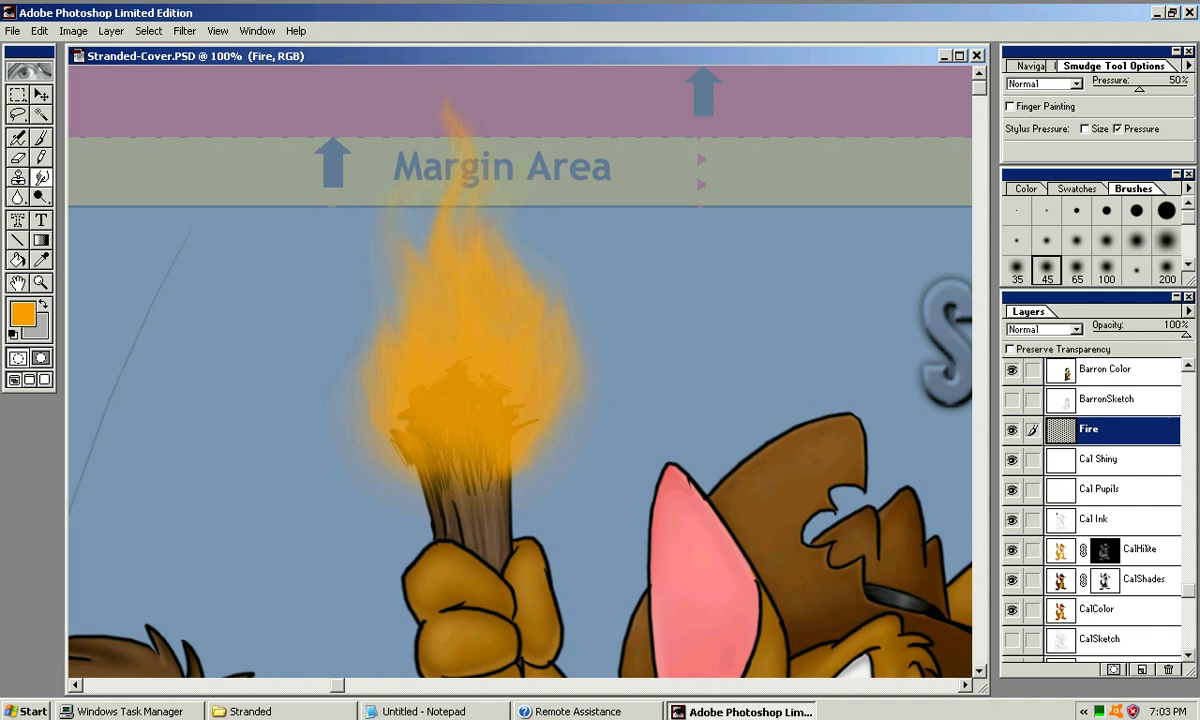
pyautogui.moveTo(407, 265); pyautogui.dragTo(393, 208)
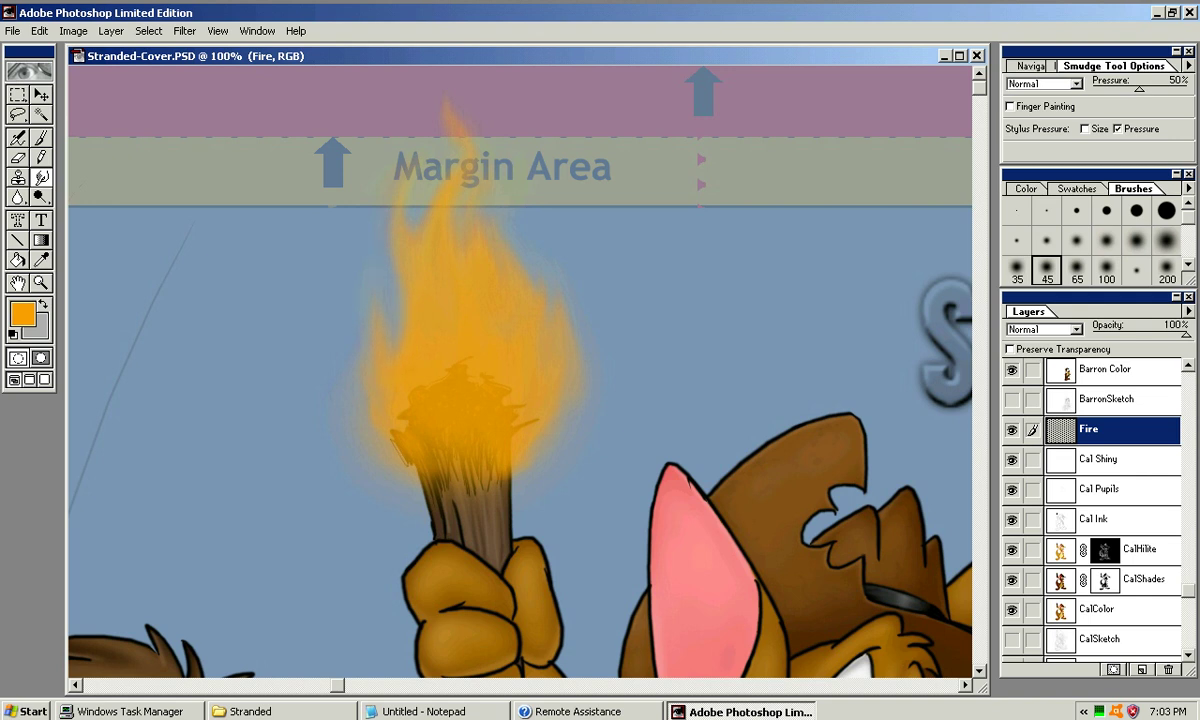
pyautogui.hotkey('ctrl', '-')
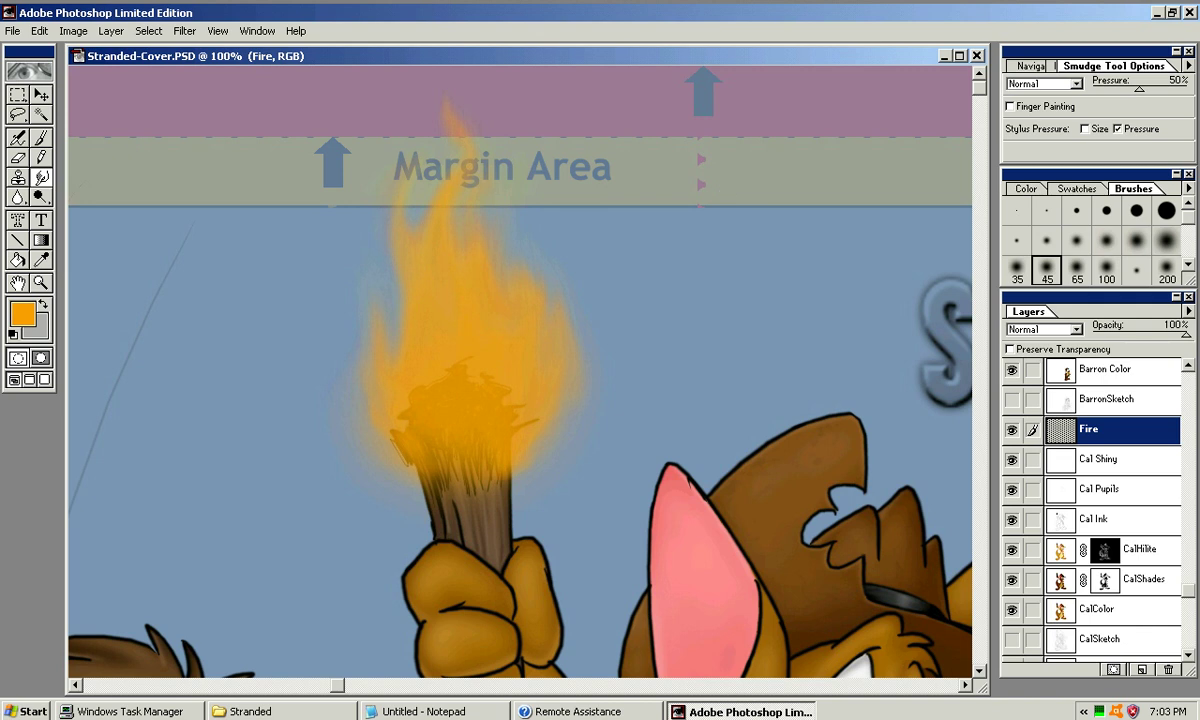
pyautogui.click(1136, 240)
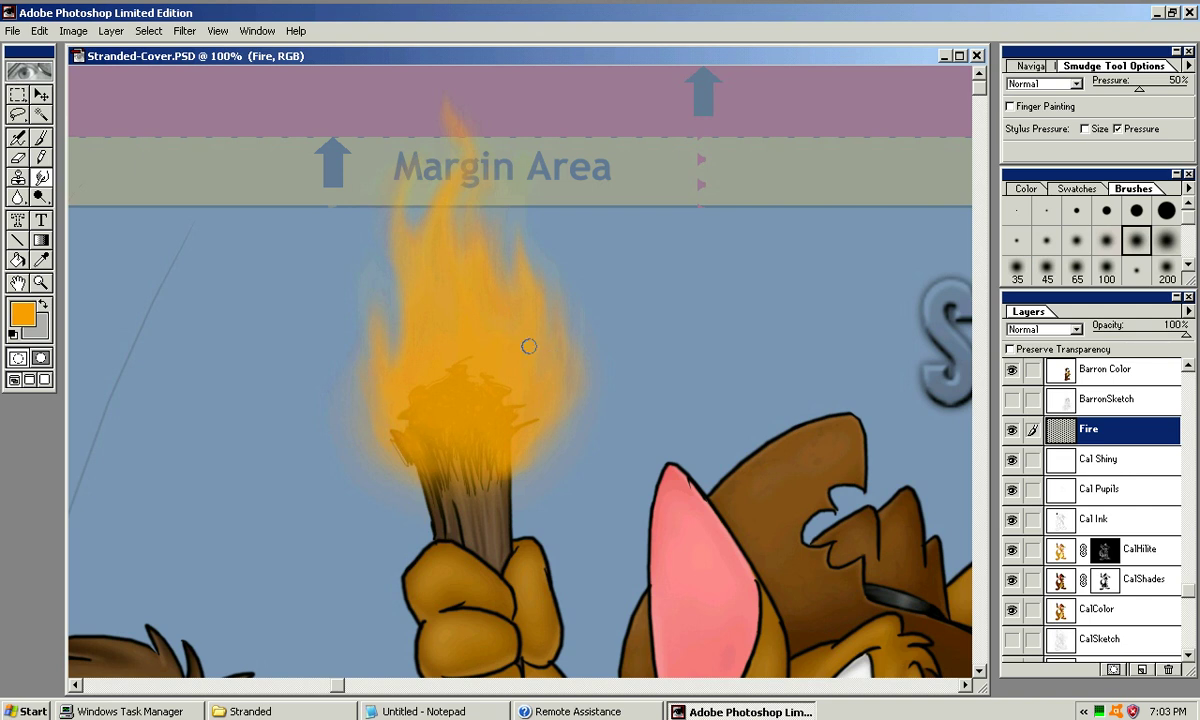
# Flip the Fire layer horizontally and move the mirrored flame slightly left over the torch head
pyautogui.press('v')
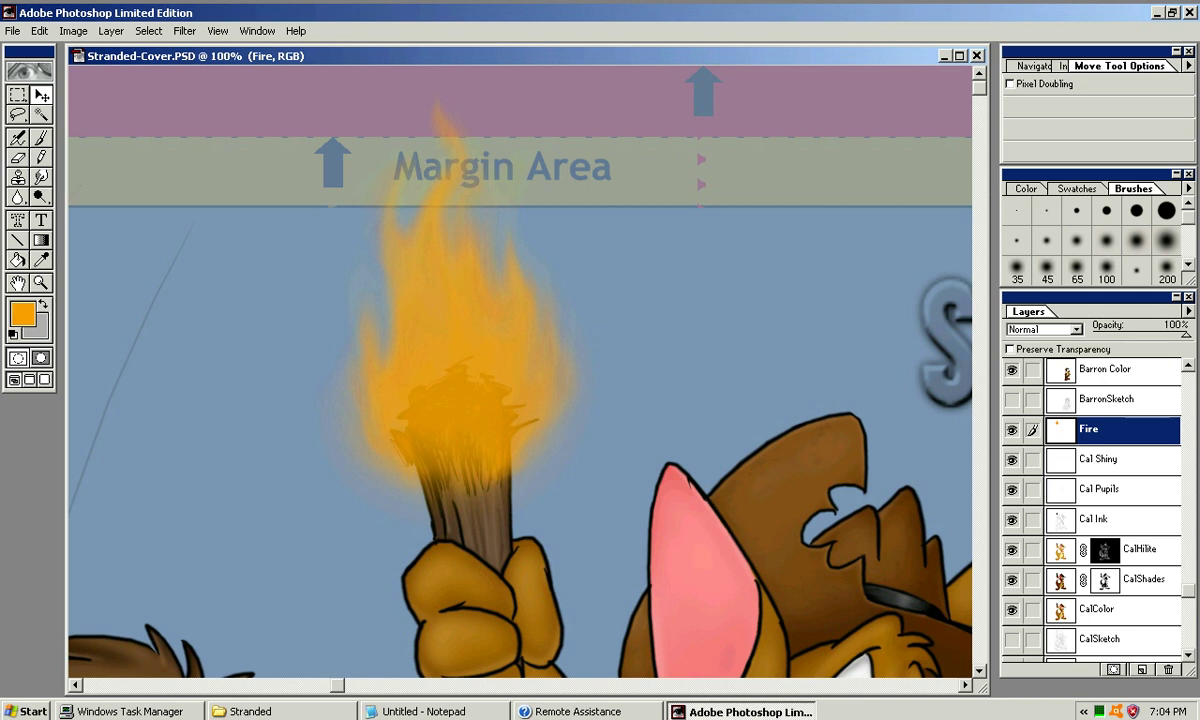
pyautogui.hotkey('ctrl', '-')
pyautogui.hotkey('ctrl', '-')
pyautogui.hotkey('ctrl', '-')
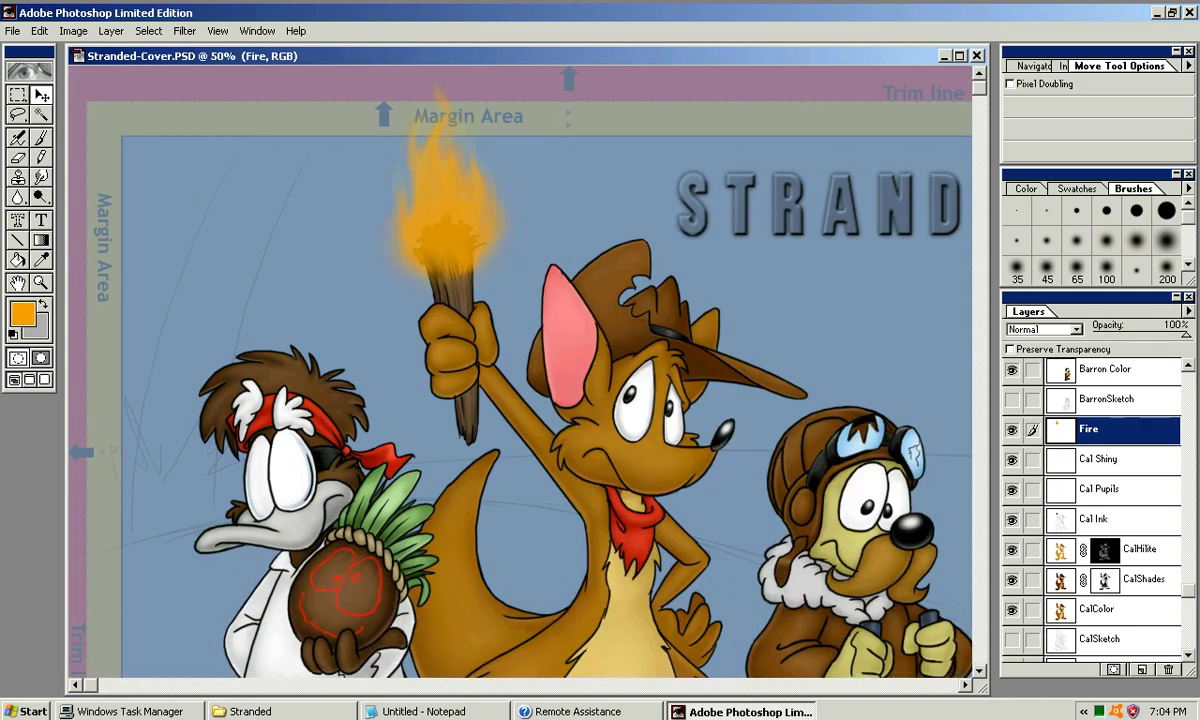
pyautogui.hotkey('ctrl', '+')
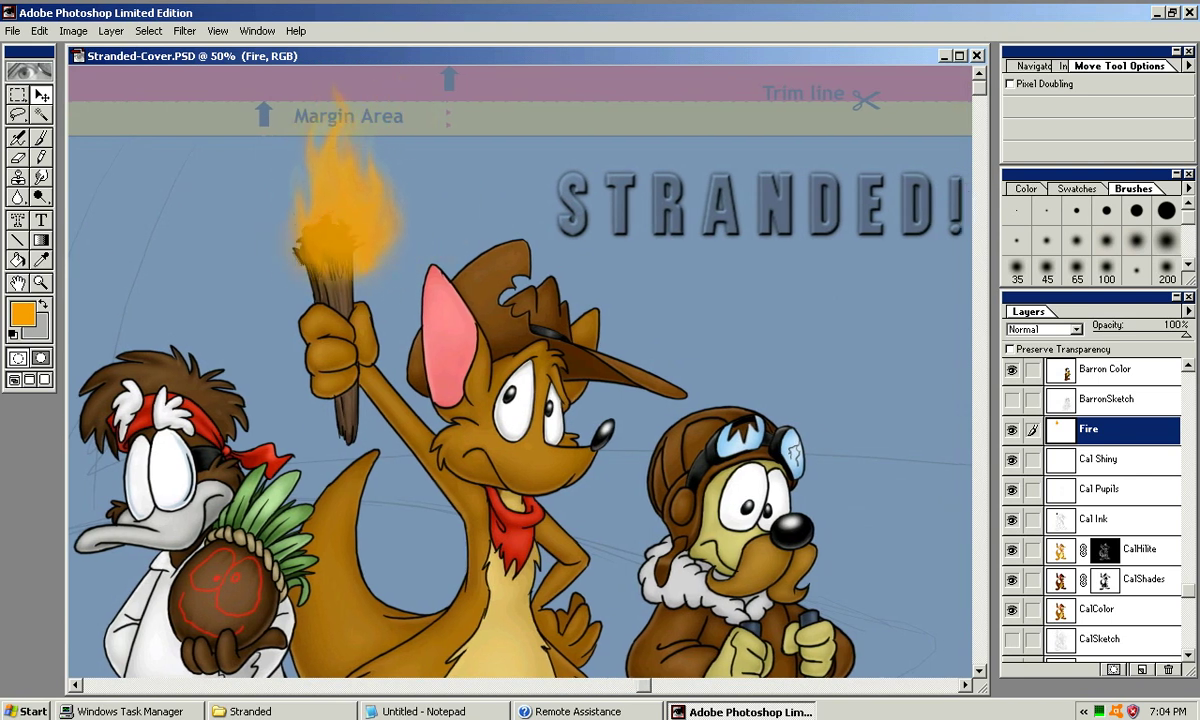
pyautogui.click(39, 31)
pyautogui.moveTo(100, 219)
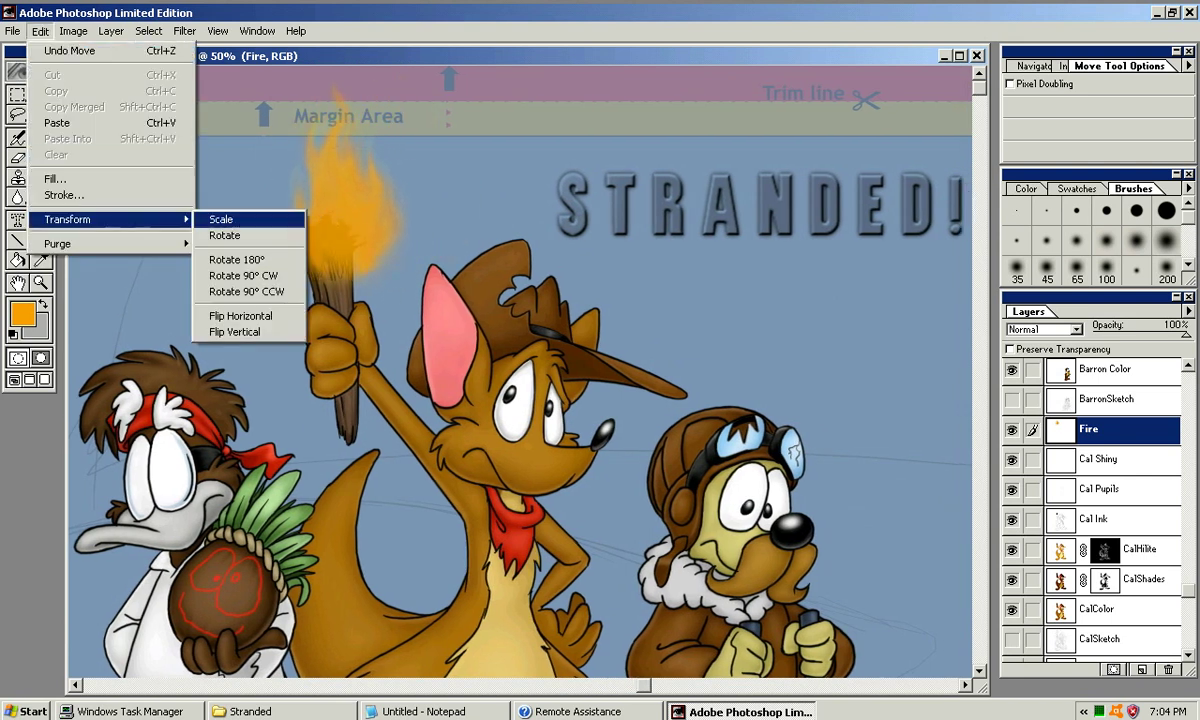
pyautogui.click(240, 315)
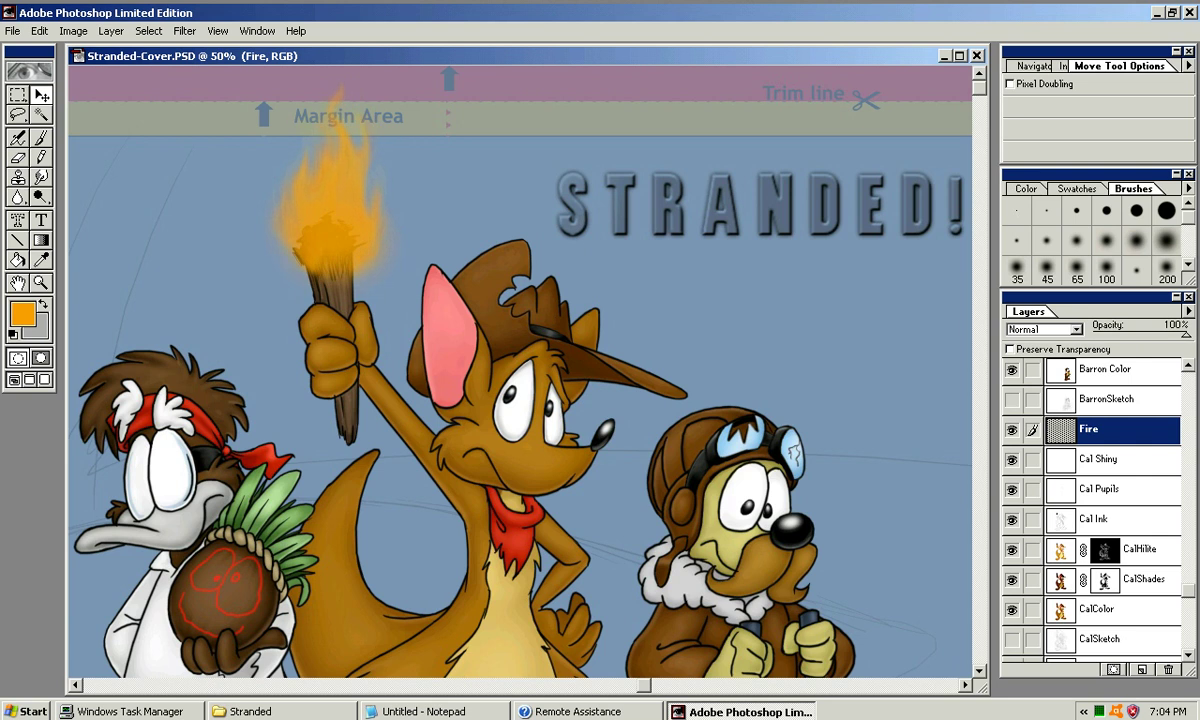
pyautogui.moveTo(335, 215); pyautogui.dragTo(320, 215)
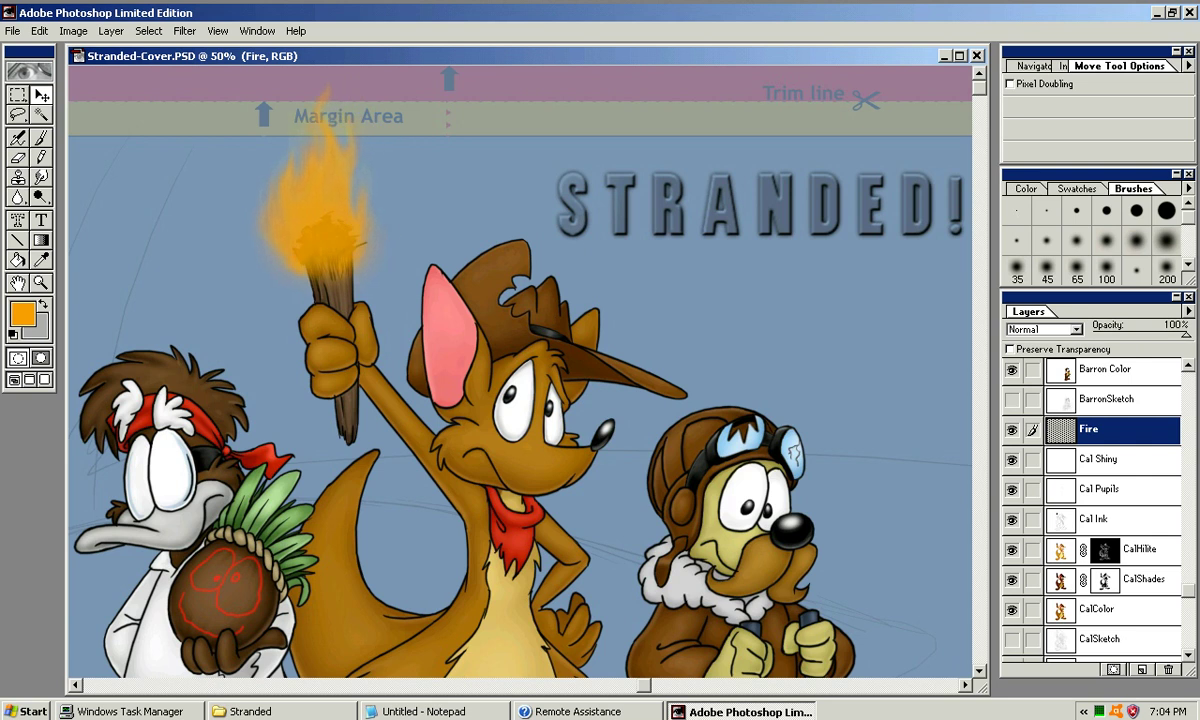
# Lower the opacity of Layer 1, which holds the trim and margin guides, to 5%
pyautogui.hotkey('ctrl', '=')
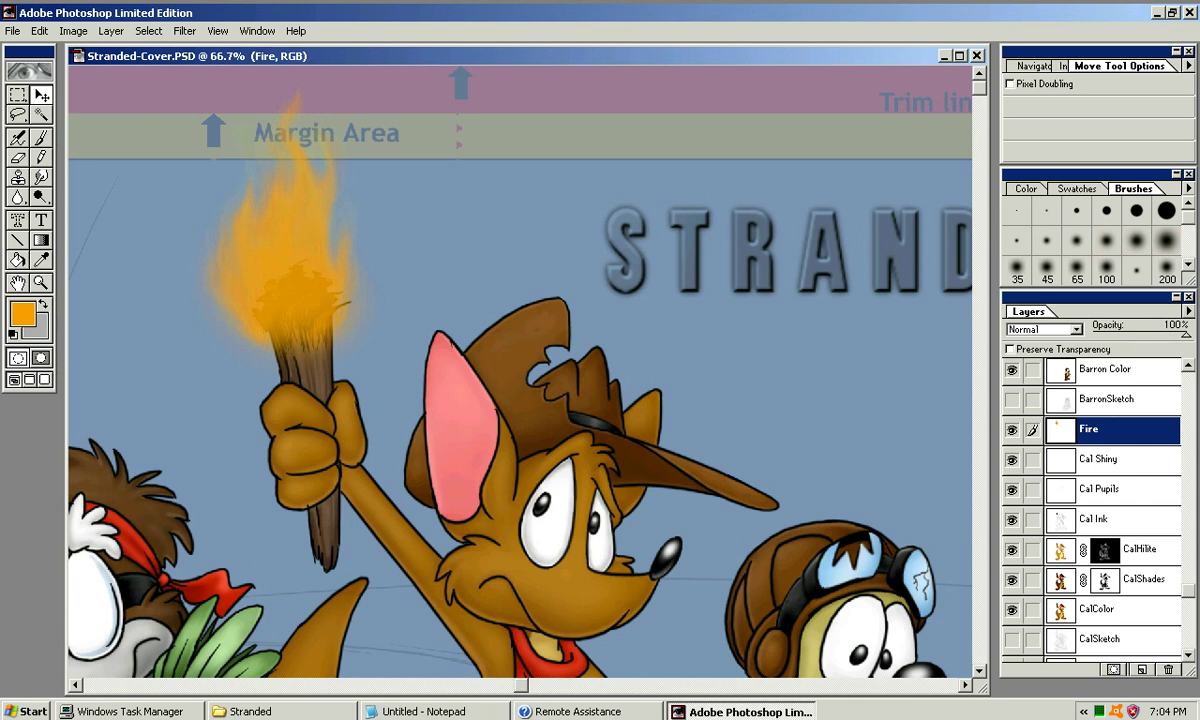
pyautogui.press('j')
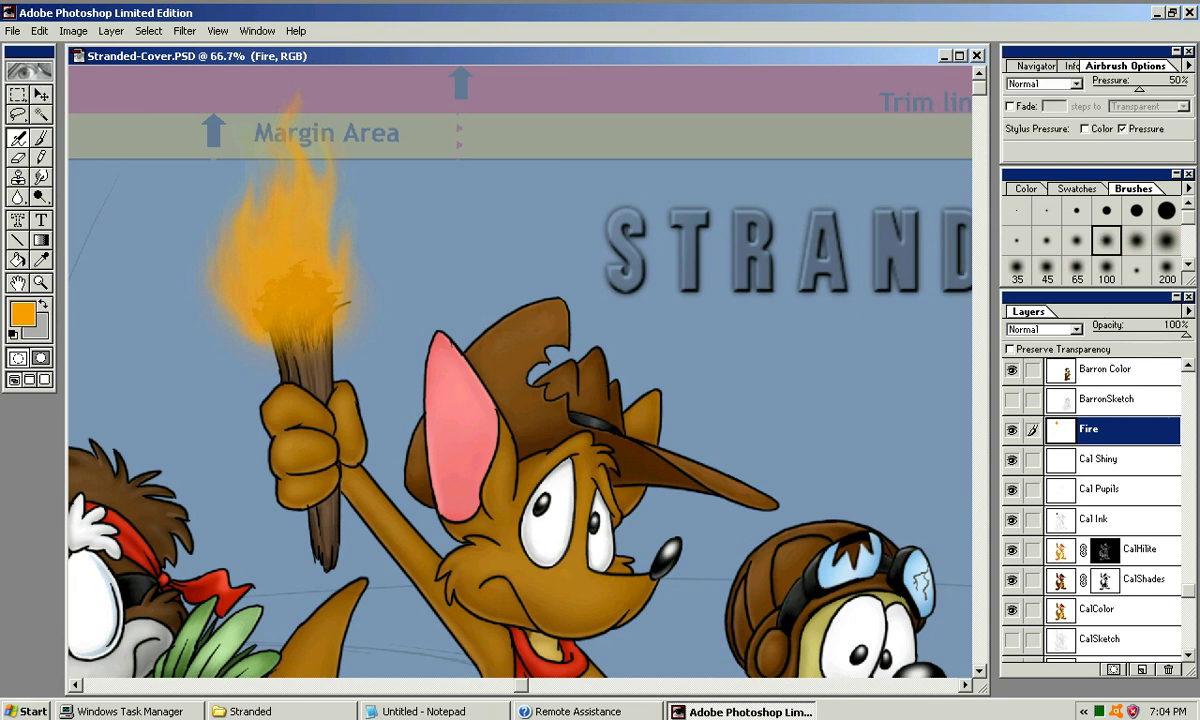
pyautogui.click(1188, 656)
pyautogui.click(1100, 616)
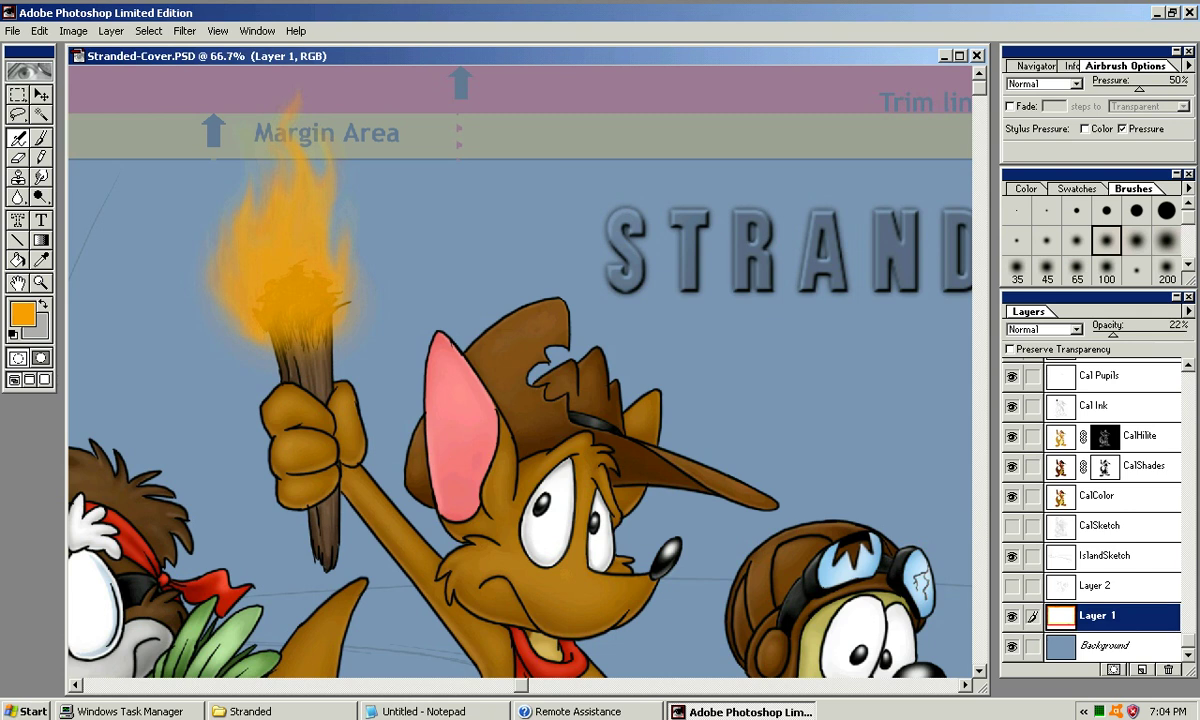
pyautogui.moveTo(1113, 335); pyautogui.dragTo(1096, 335)
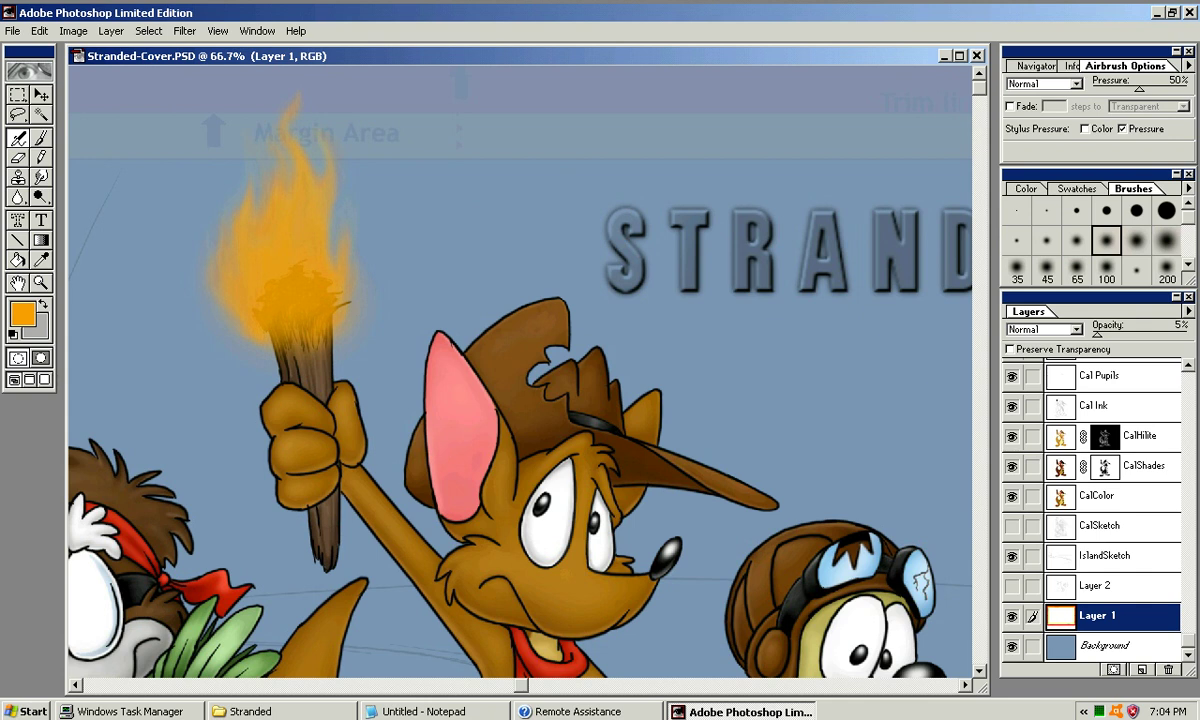
# On the Fire layer, smudge the mirrored flame's upper tongues and right edge into licks with the soft 35-pixel brush
pyautogui.scroll(6, 1095, 510)
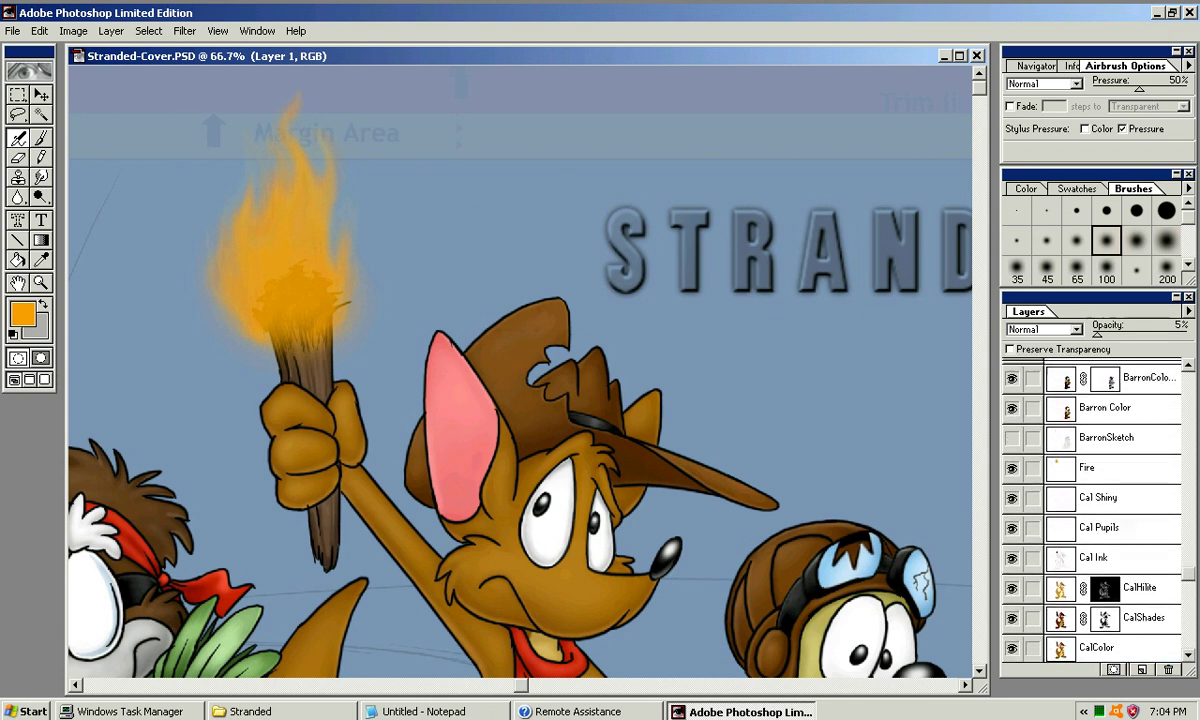
pyautogui.scroll(2, 1095, 510)
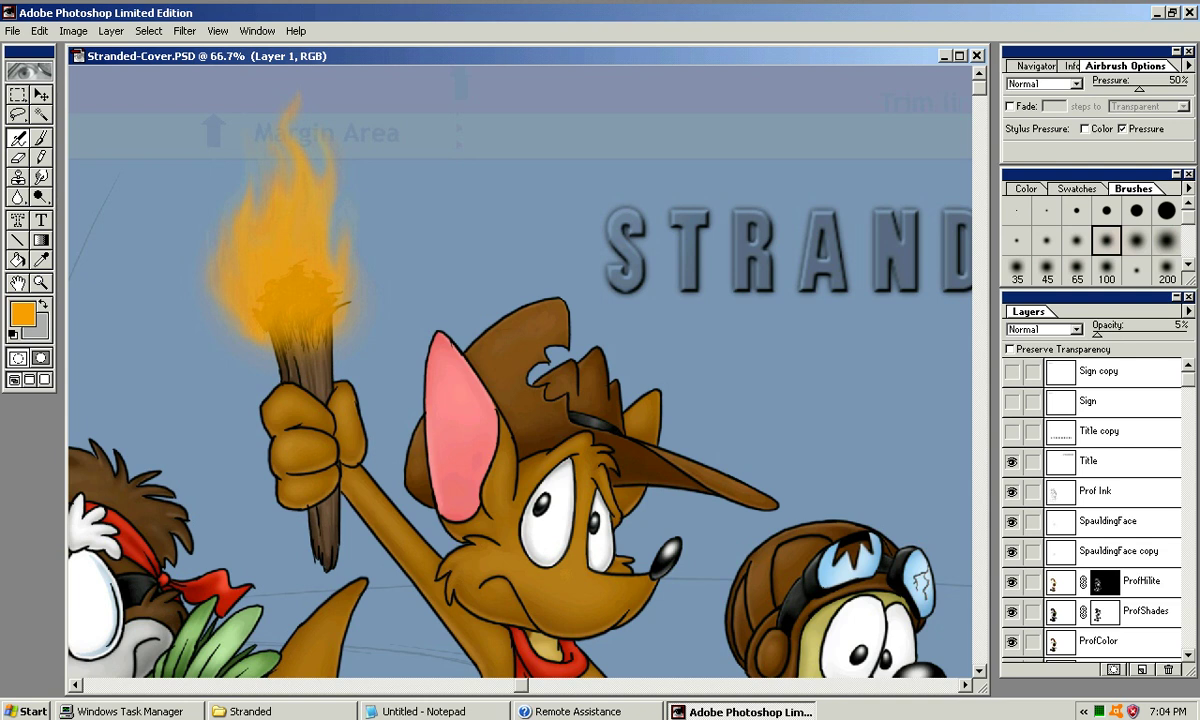
pyautogui.scroll(-3, 1095, 510)
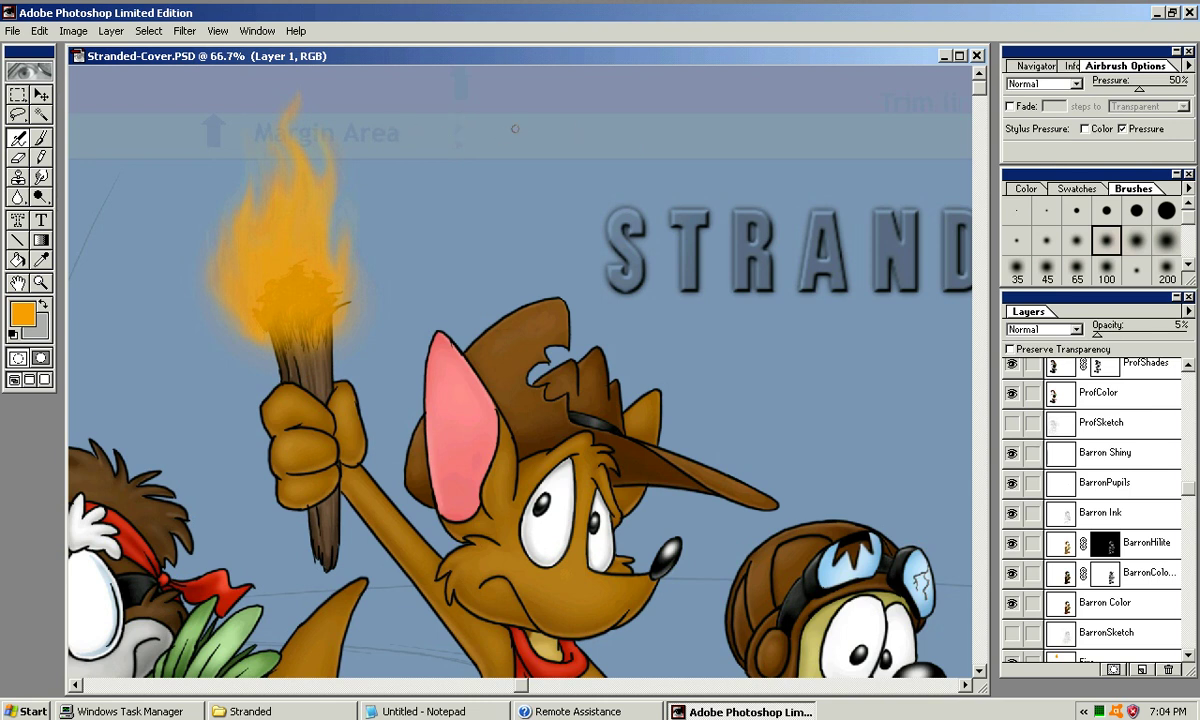
pyautogui.scroll(-3, 1095, 510)
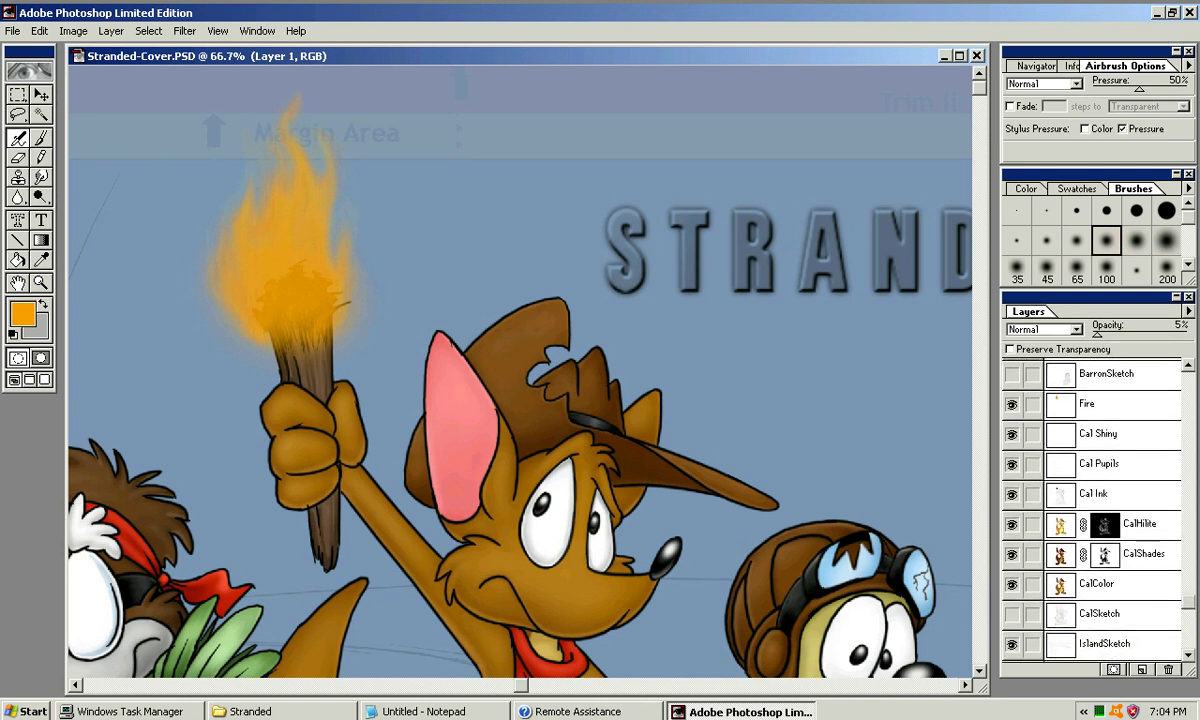
pyautogui.click(1090, 403)
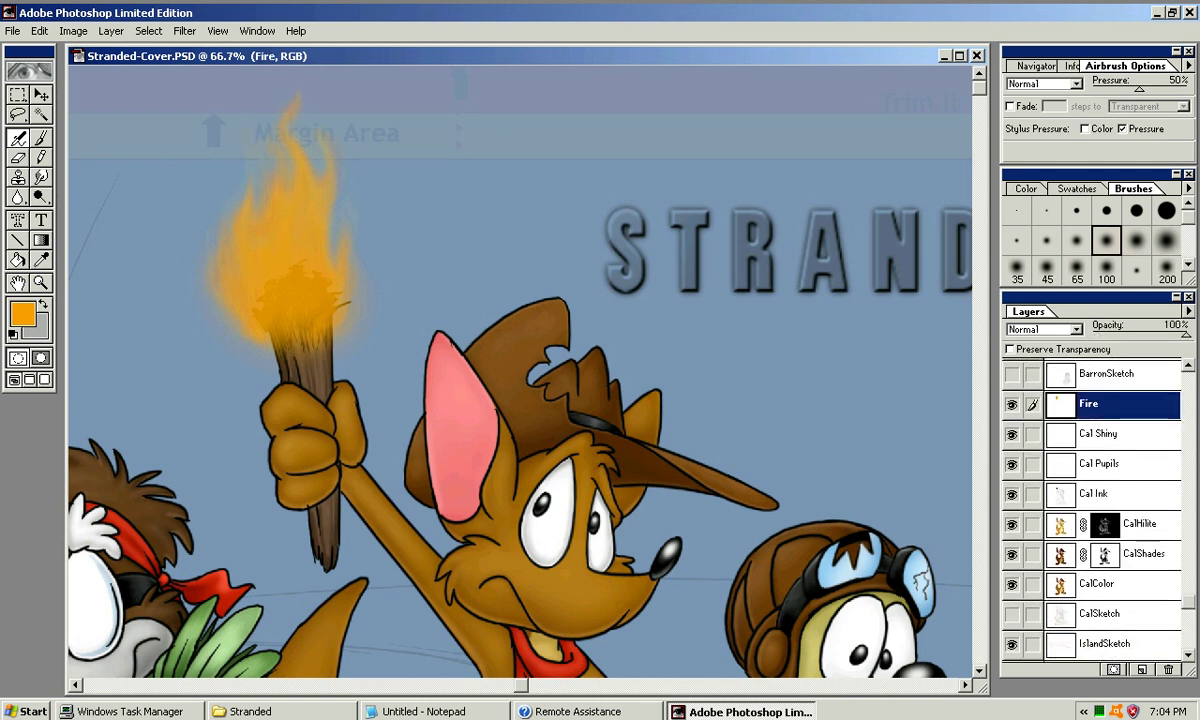
pyautogui.press('r')
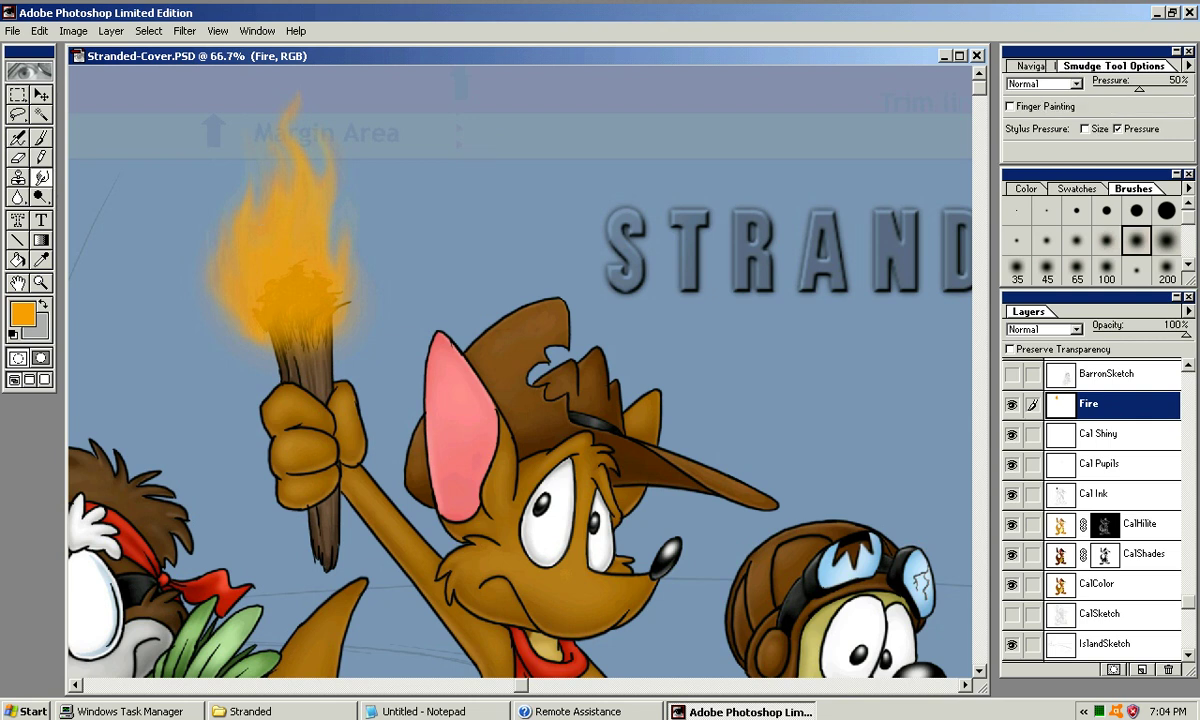
pyautogui.press(']')
pyautogui.press(']')
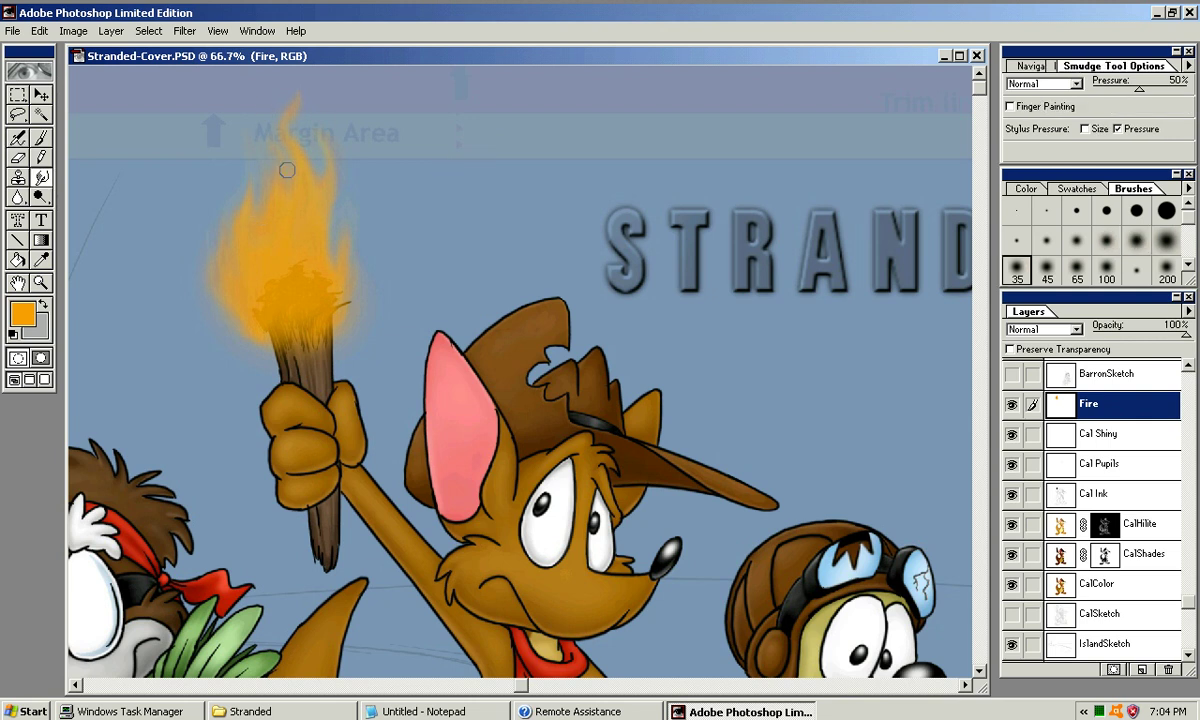
pyautogui.moveTo(288, 170); pyautogui.dragTo(263, 117)
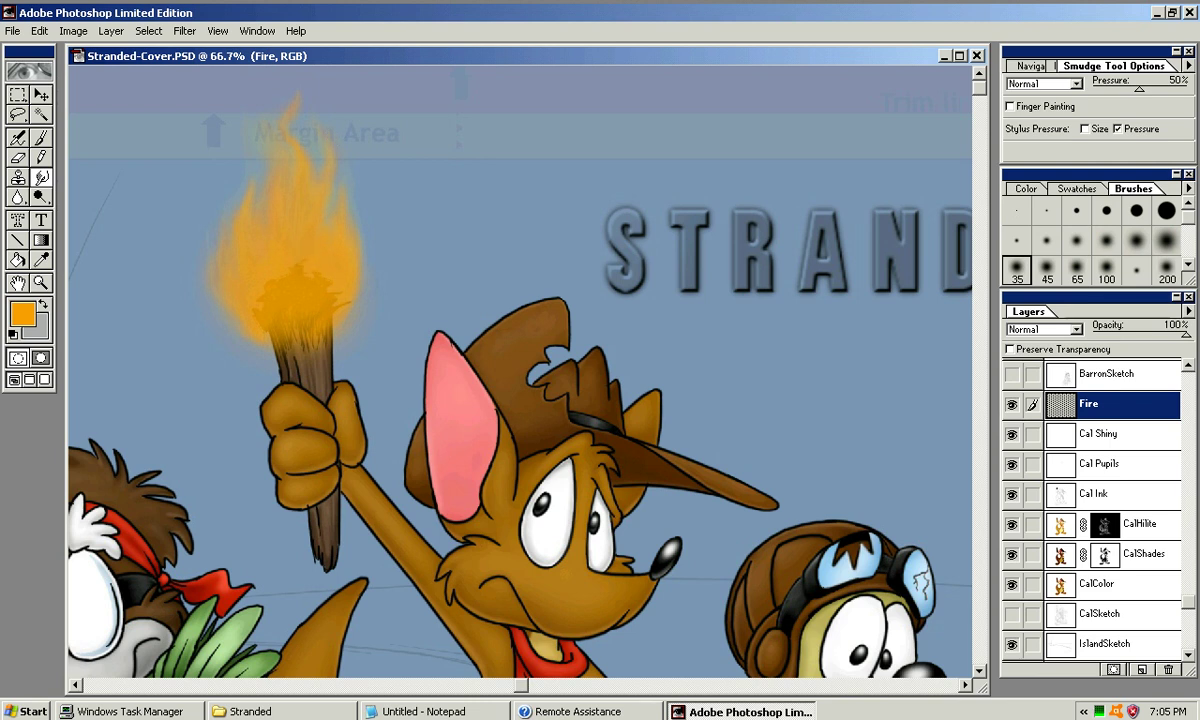
# Try the Color Dodge blend mode on the Fire layer and return it to Normal
pyautogui.click(1045, 329)
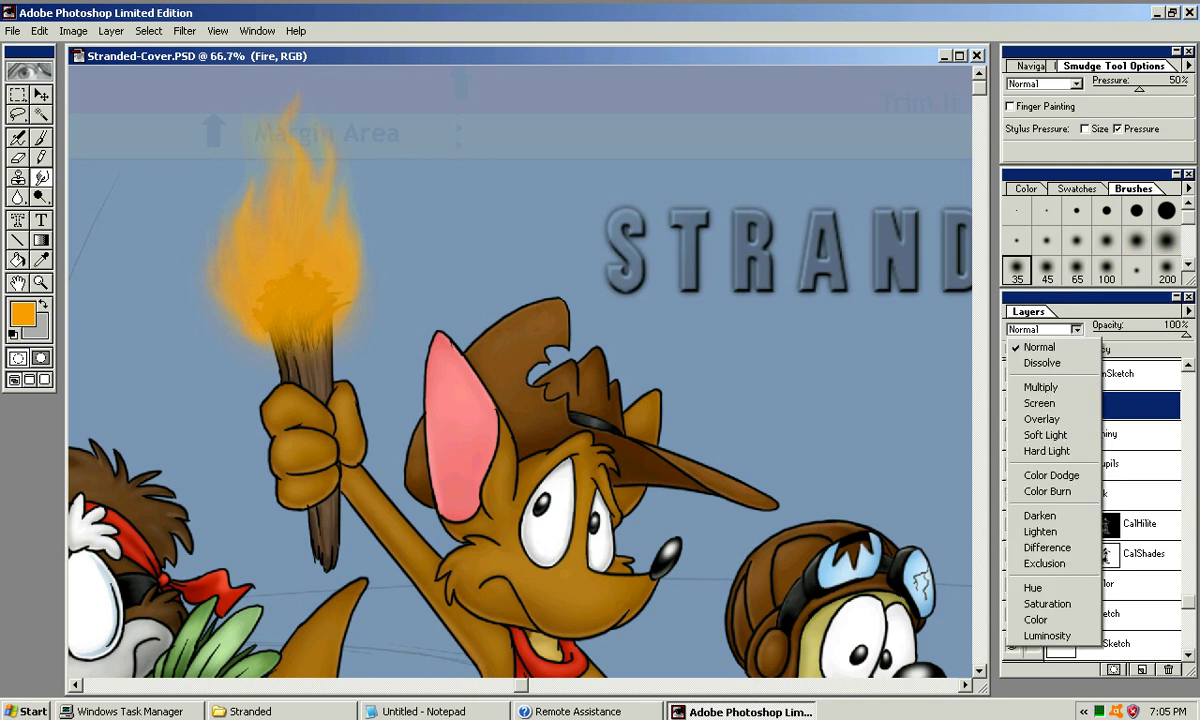
pyautogui.click(1051, 475)
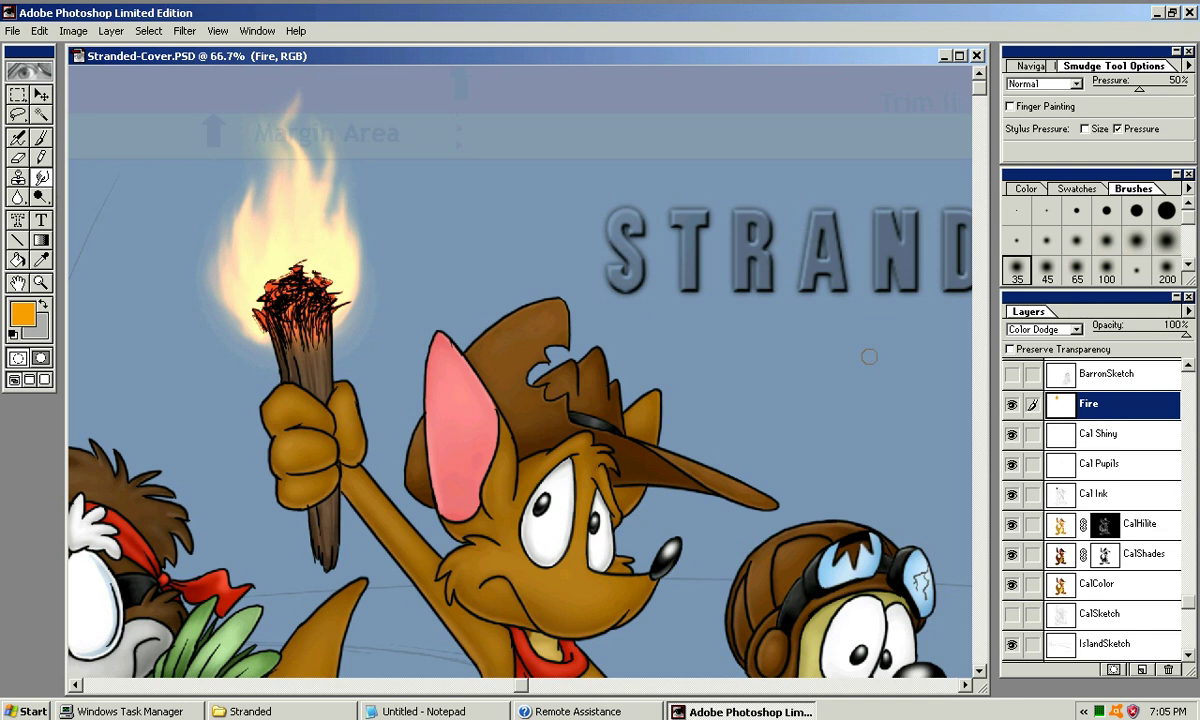
pyautogui.click(1043, 329)
pyautogui.click(1030, 343)
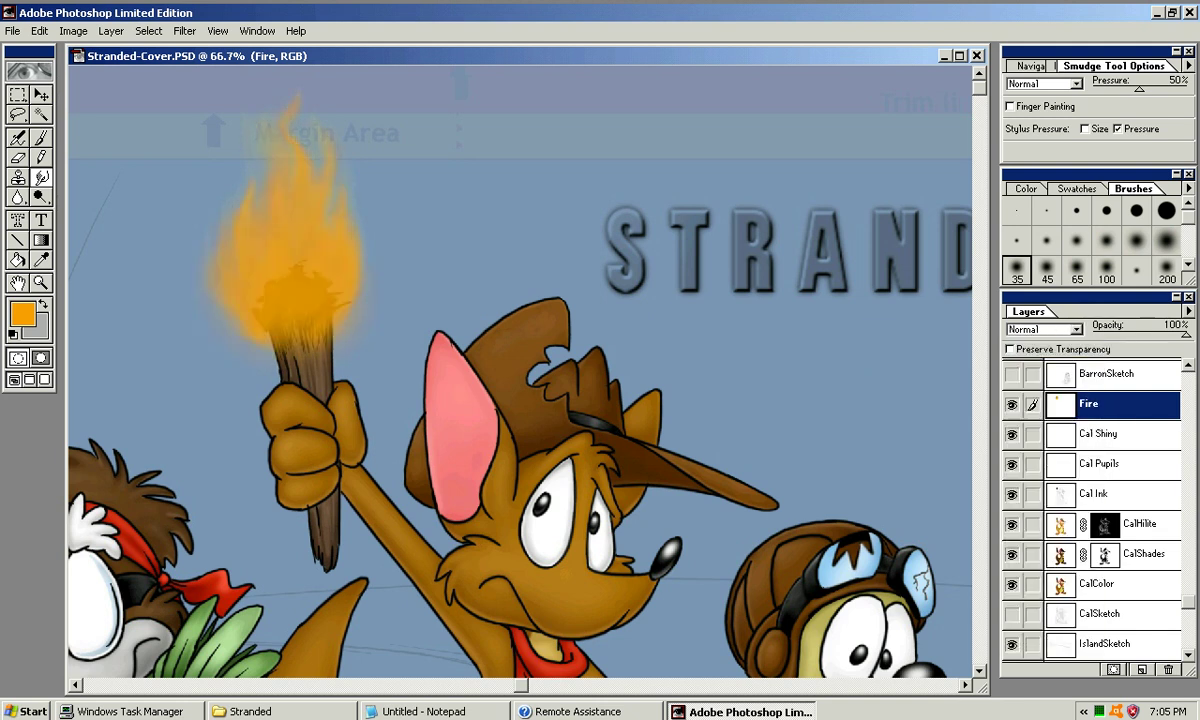
# Duplicate the Fire layer and set the copy's blend mode to Color Dodge
pyautogui.click(1188, 311)
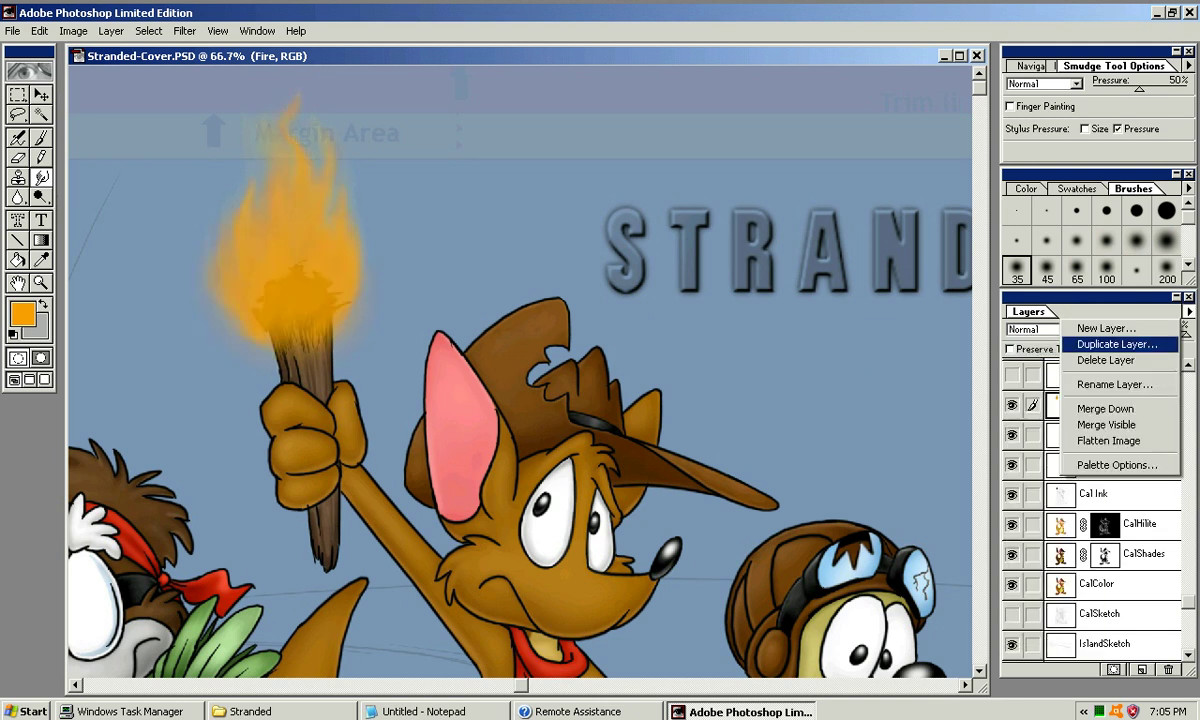
pyautogui.click(1062, 342)
pyautogui.click(757, 304)
pyautogui.click(1043, 329)
pyautogui.click(1050, 474)
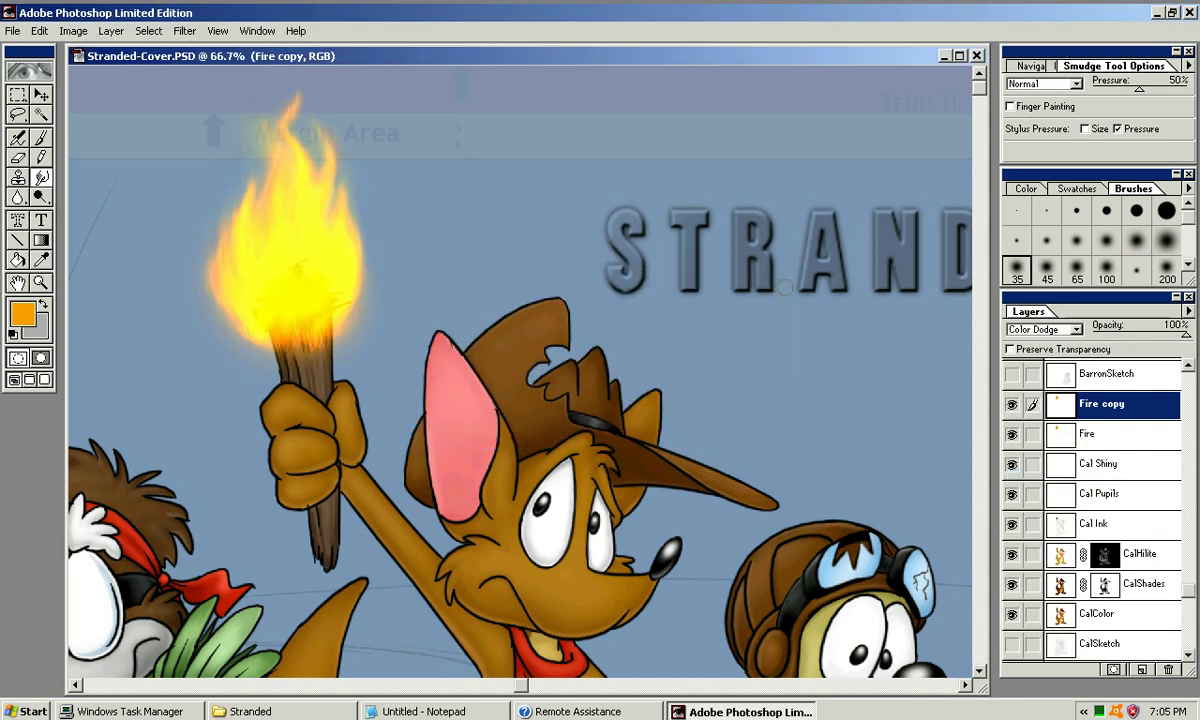
# Test Hard Light and Soft Light on the original Fire layer, settle on Color Burn and lower the layer's opacity
pyautogui.click(1100, 433)
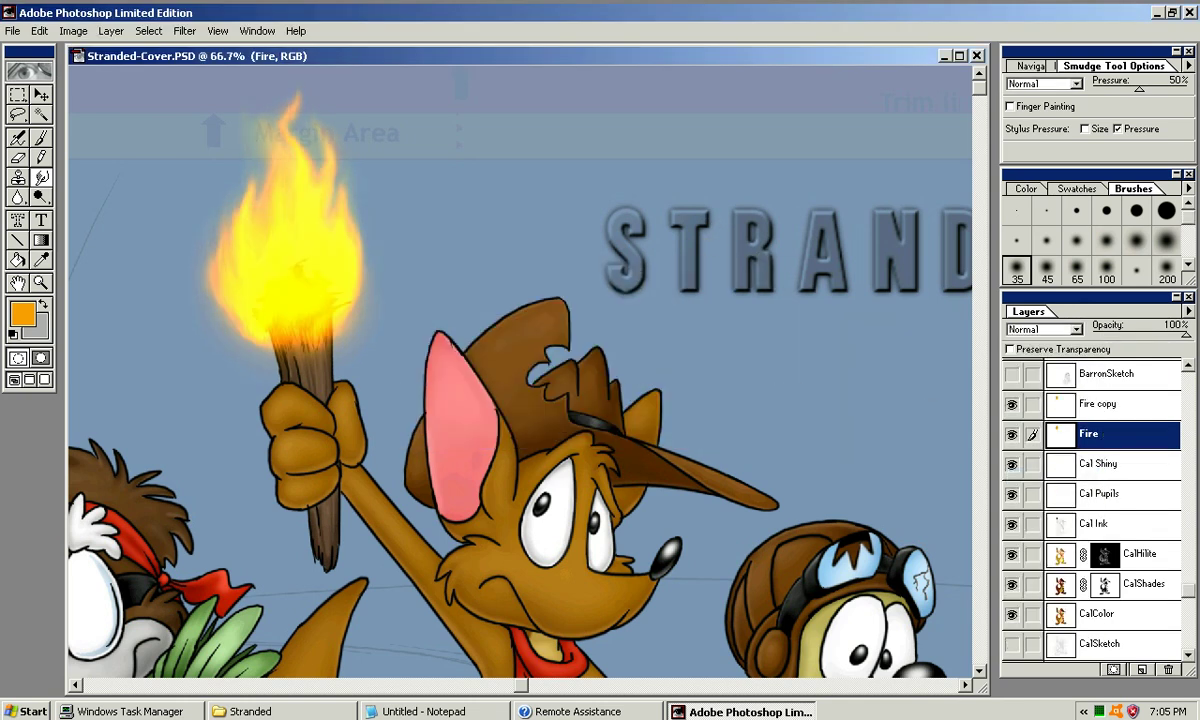
pyautogui.click(1043, 329)
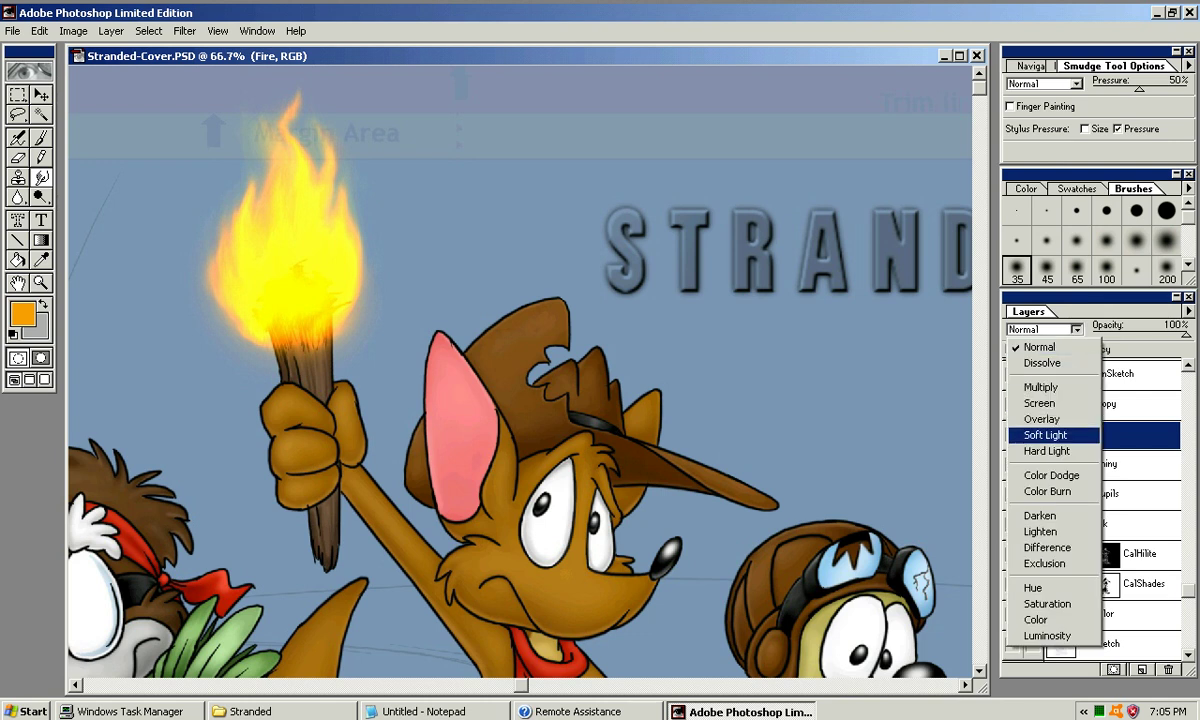
pyautogui.click(1046, 451)
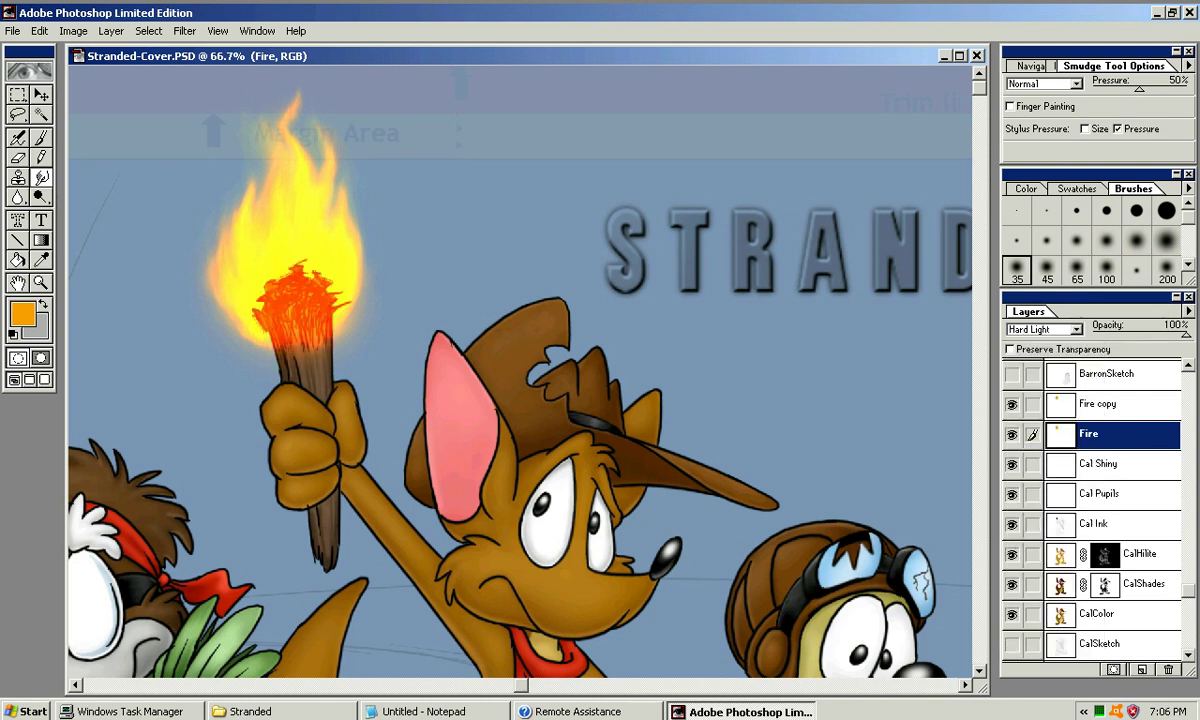
pyautogui.click(1043, 329)
pyautogui.click(1045, 435)
pyautogui.click(1043, 329)
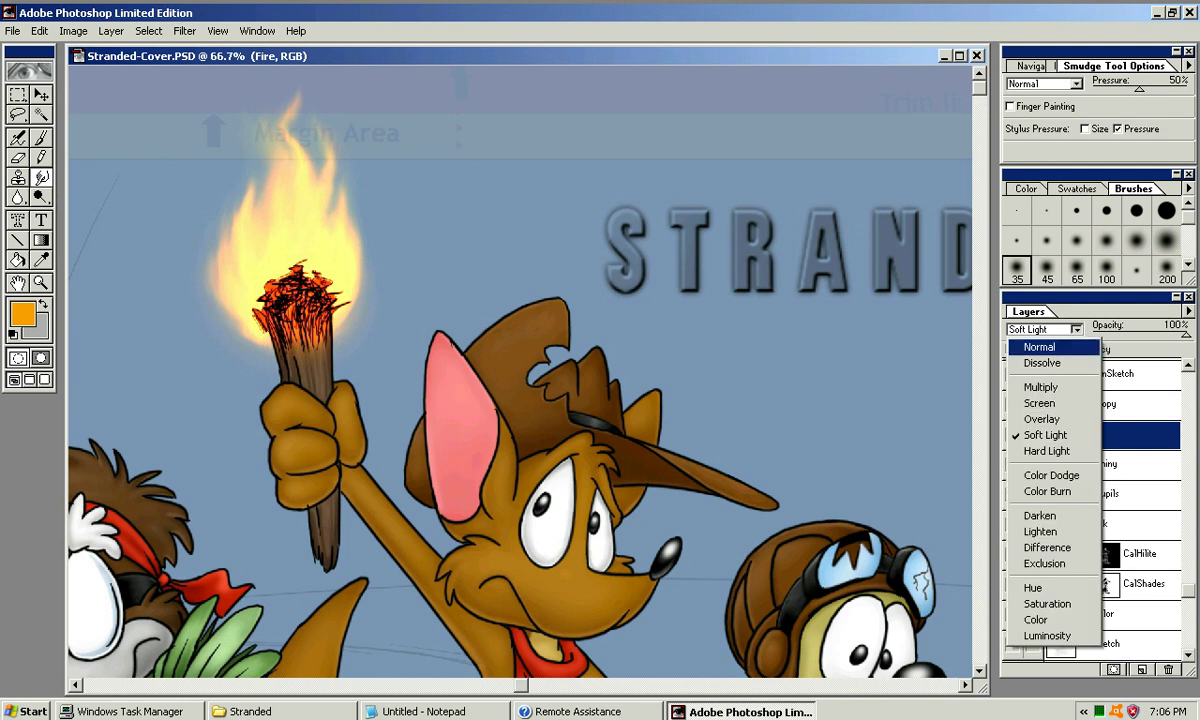
pyautogui.click(1047, 491)
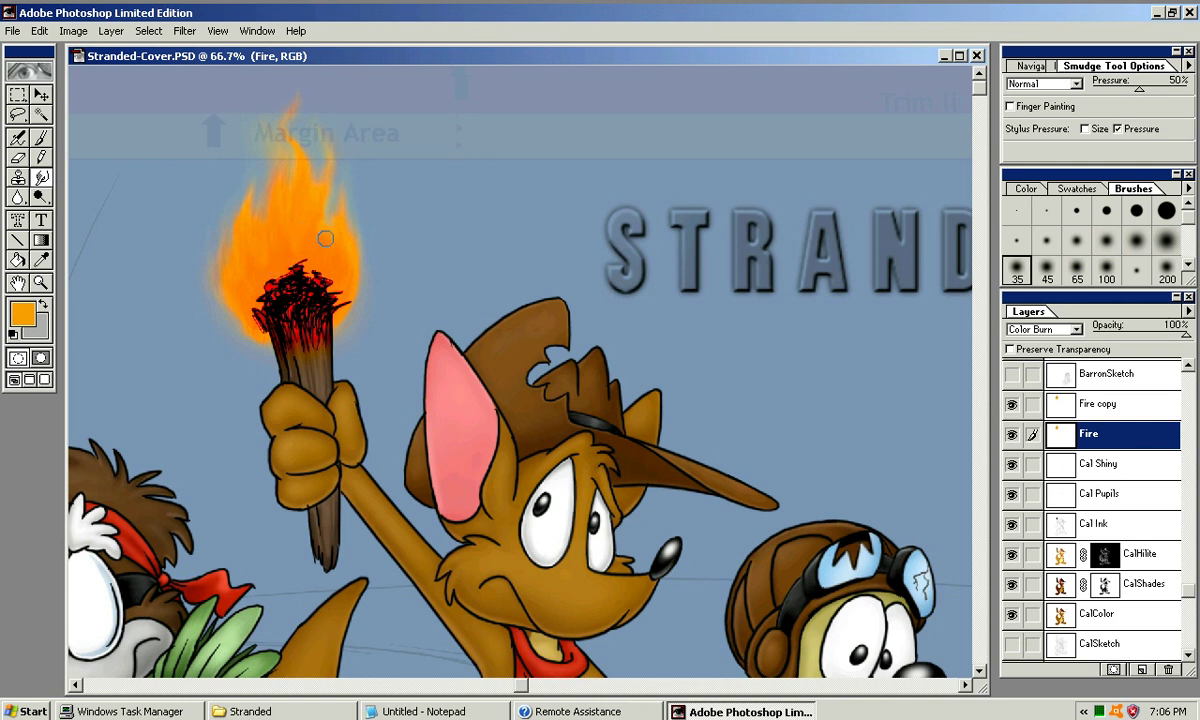
pyautogui.moveTo(1186, 335)
pyautogui.mouseDown()
pyautogui.moveTo(1125, 334)
pyautogui.moveTo(1141, 334)
pyautogui.mouseUp()
# Duplicate the Color Dodge fire layer to intensify the flame's glow
pyautogui.click(1100, 404)
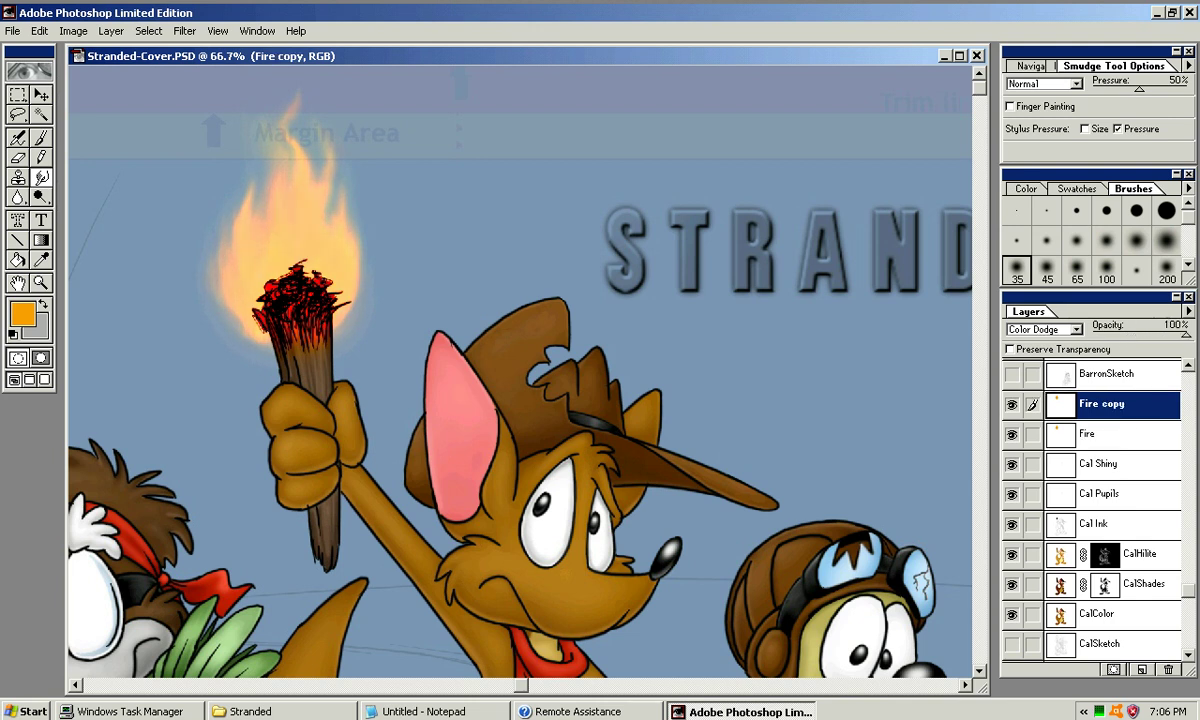
pyautogui.click(1189, 311)
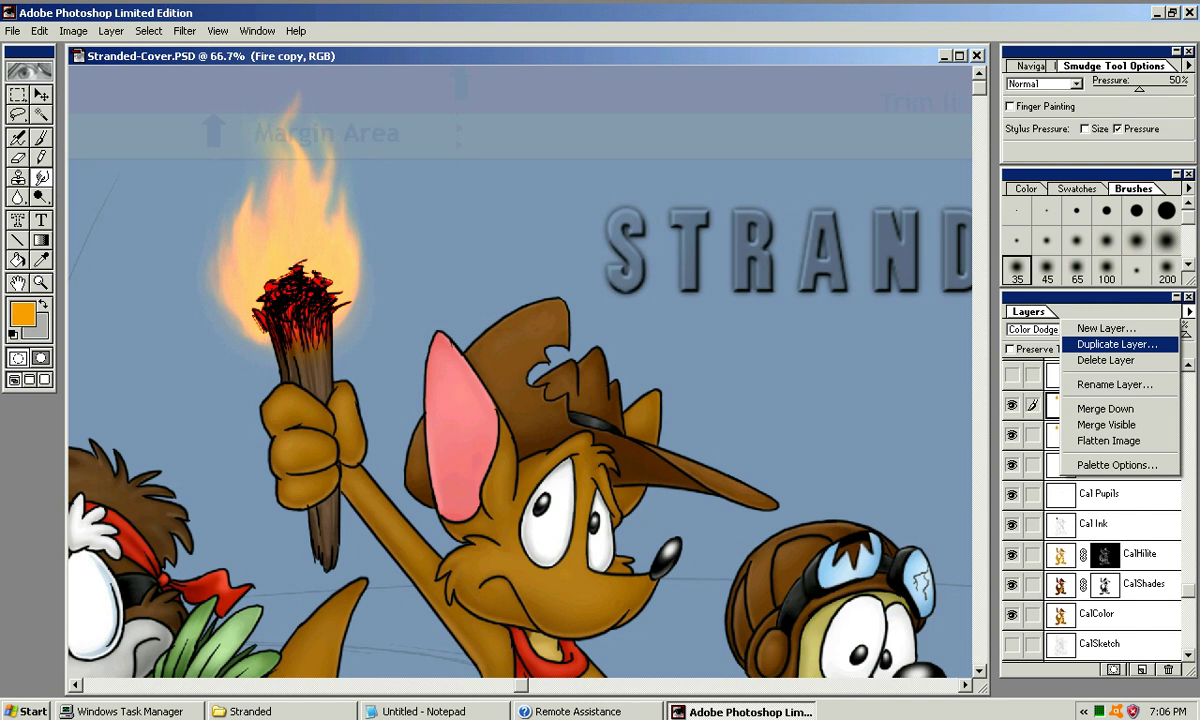
pyautogui.click(1117, 344)
pyautogui.click(767, 309)
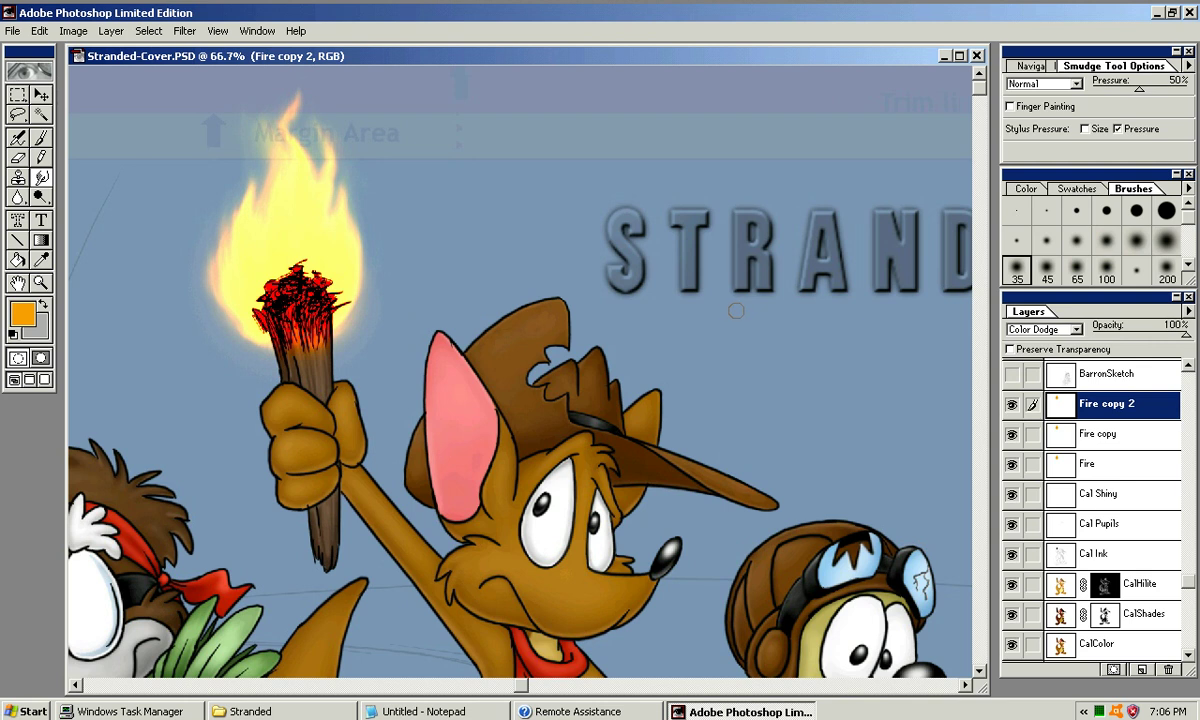
# Delete the Fire copy 2 layer and select the original Fire layer
pyautogui.click(1188, 311)
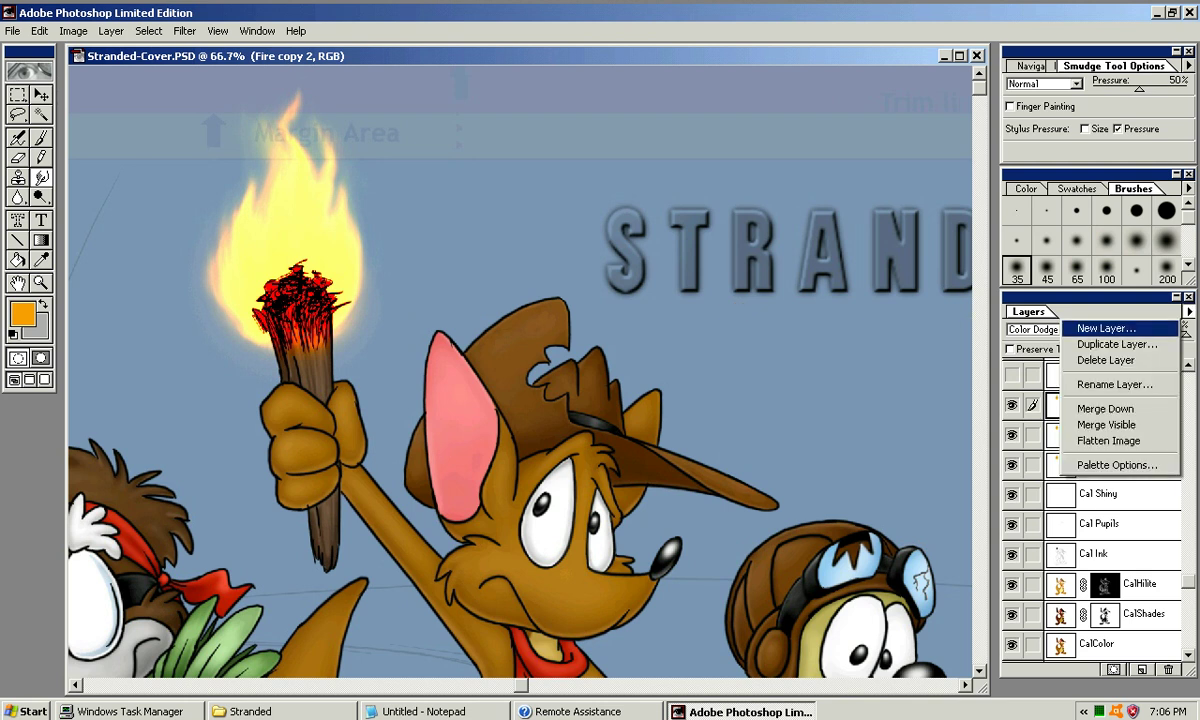
pyautogui.click(1045, 345)
pyautogui.click(1100, 434)
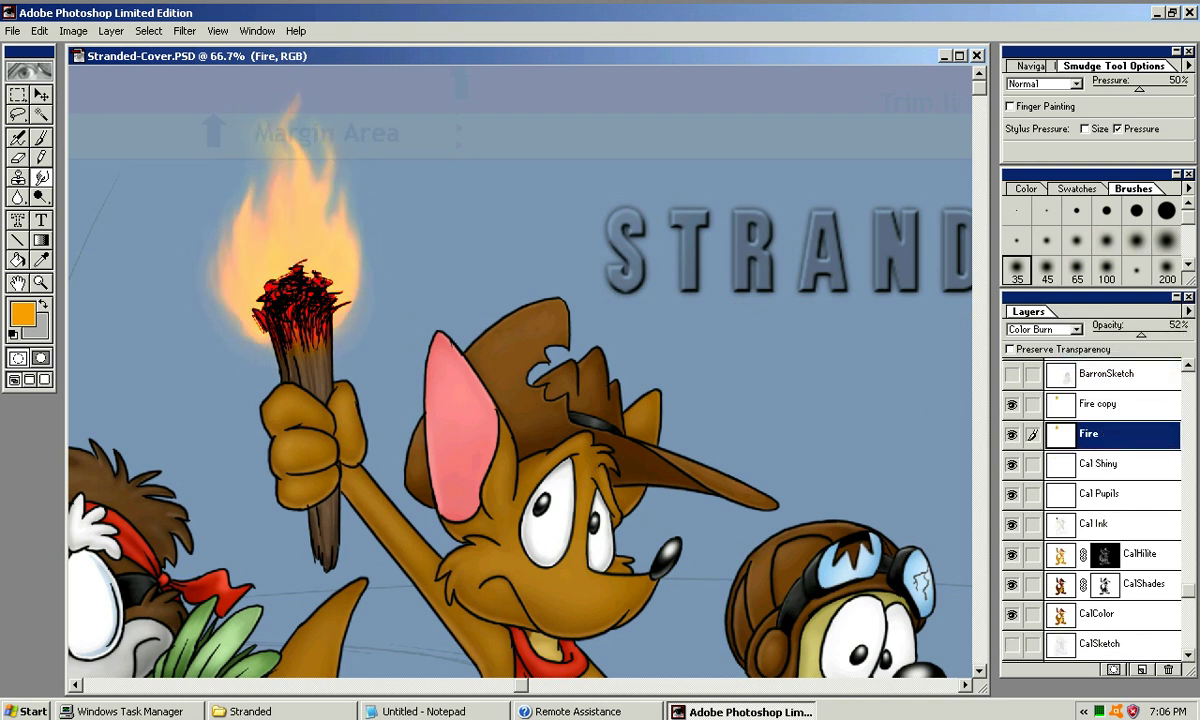
# Reset the Fire layer to Normal blend mode at 100% opacity, with the Fire copy layer hidden
pyautogui.click(1045, 329)
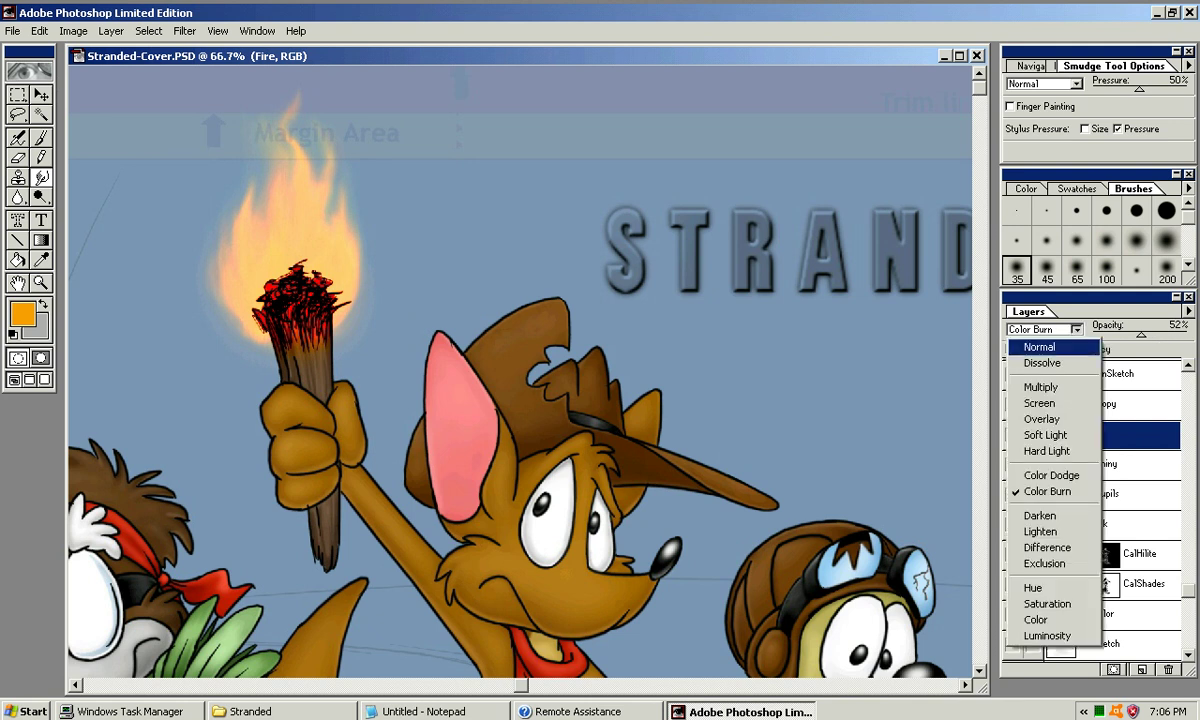
pyautogui.click(1030, 345)
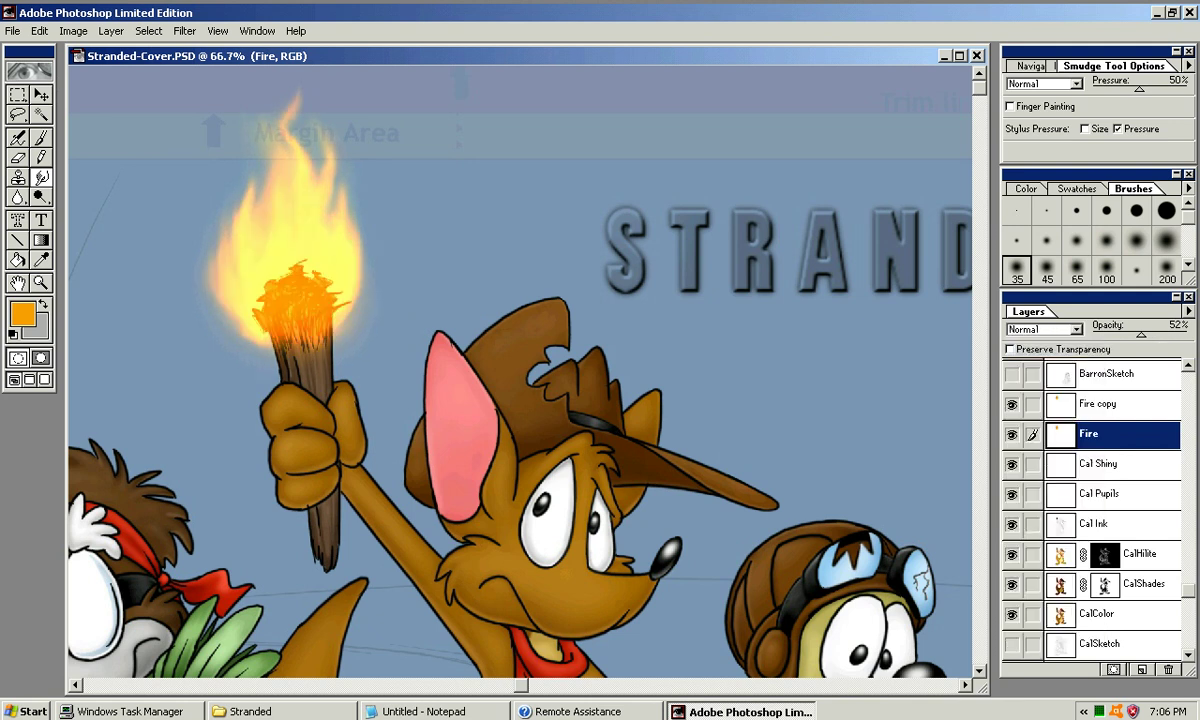
pyautogui.click(1011, 404)
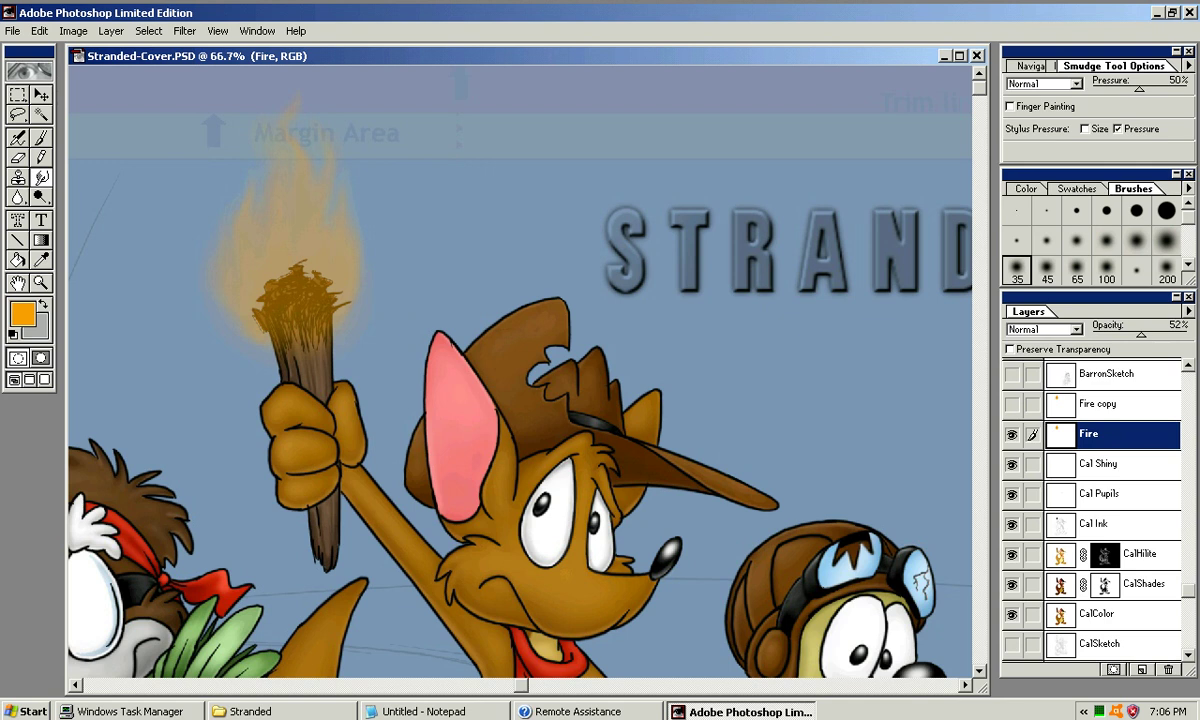
pyautogui.moveTo(1141, 335); pyautogui.dragTo(1188, 335)
# Duplicate the Fire layer as Fire copy 2 and set the duplicate's blend mode to Color Burn
pyautogui.click(1188, 312)
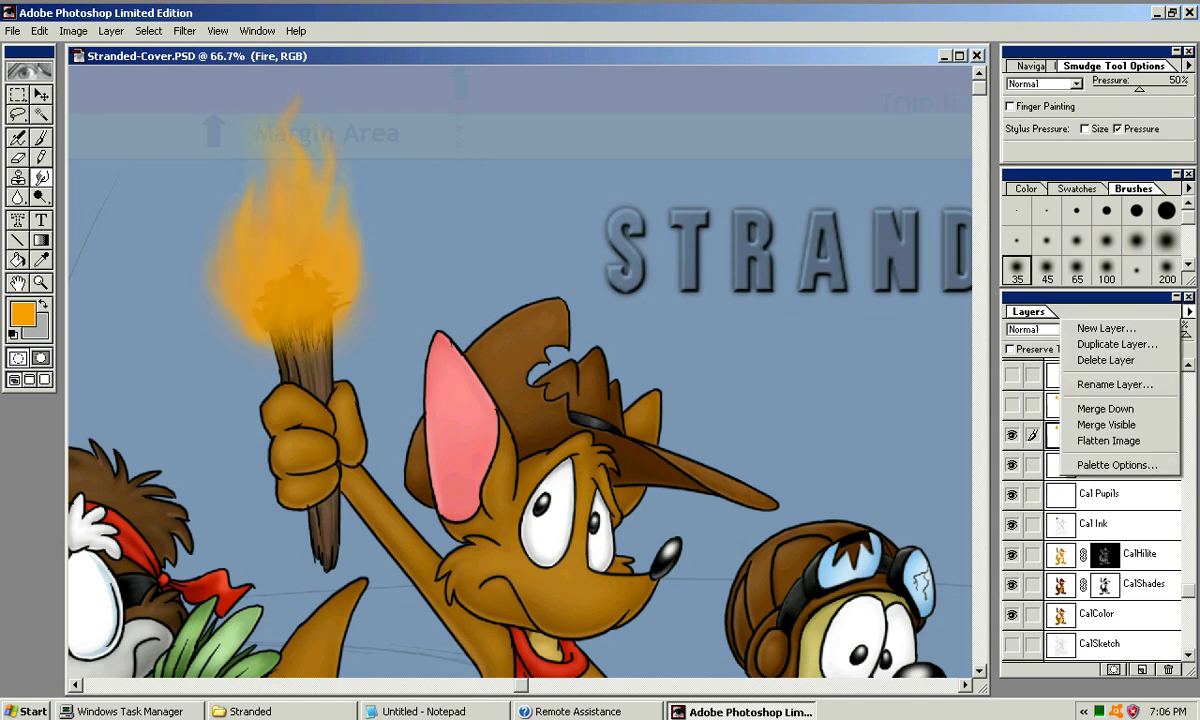
pyautogui.click(1117, 344)
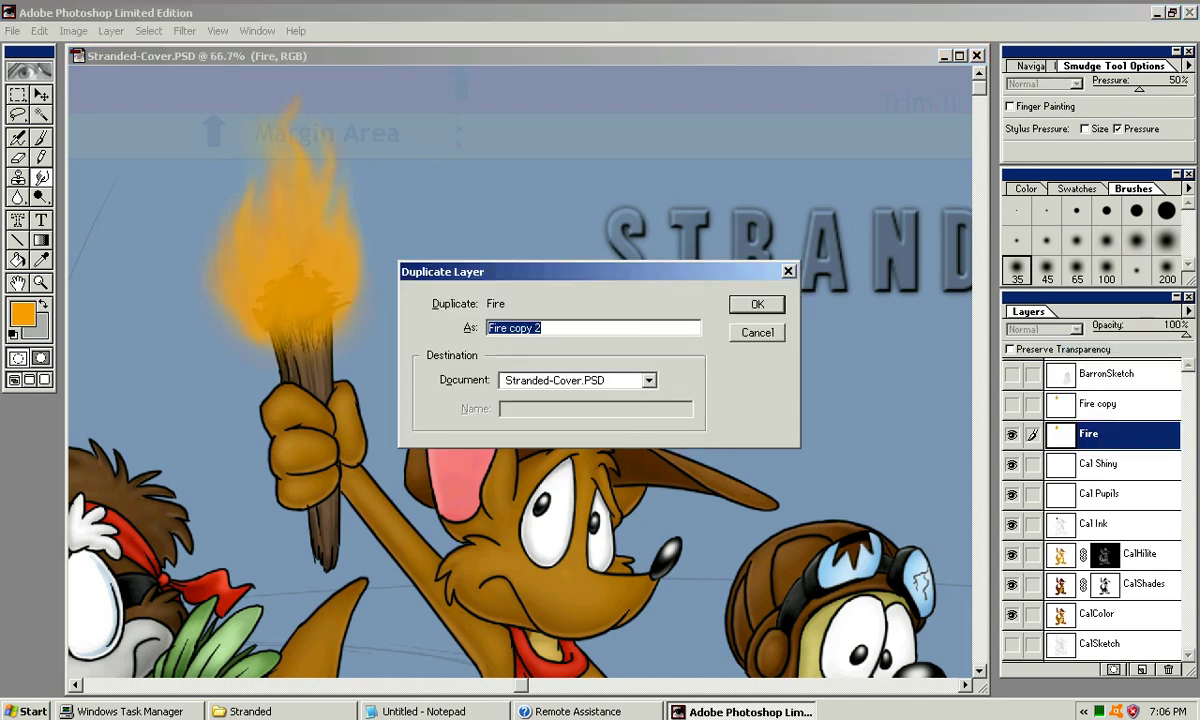
pyautogui.press('Return')
pyautogui.click(1044, 328)
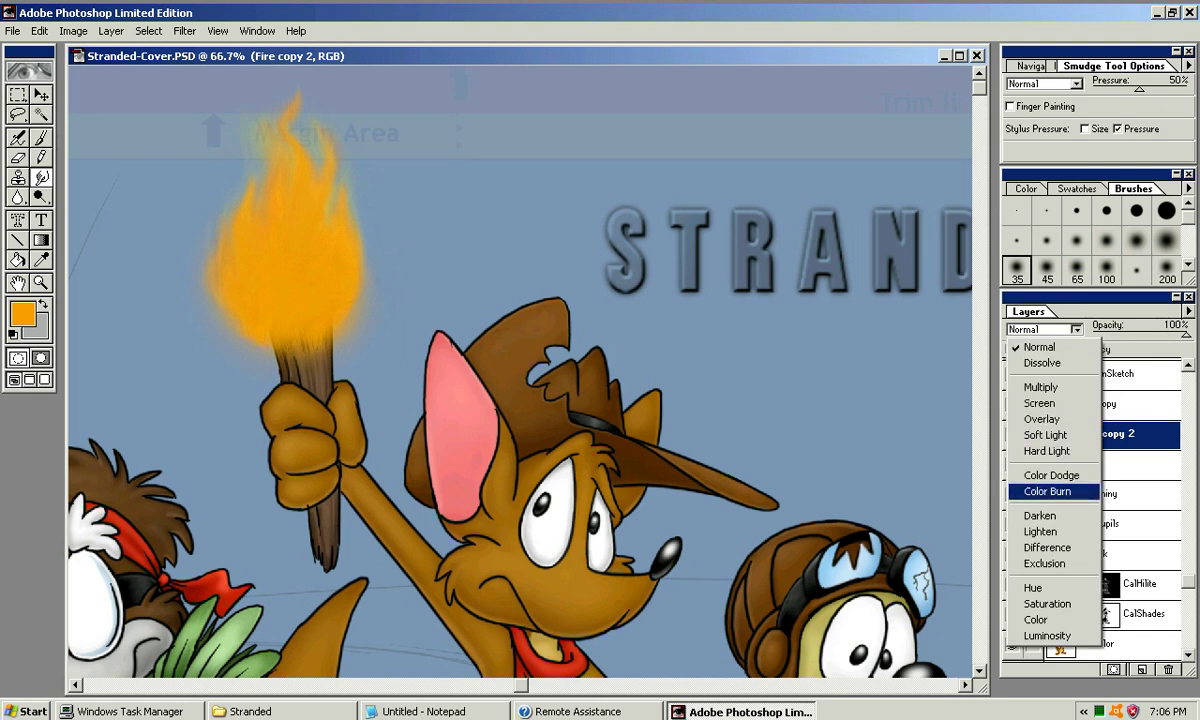
pyautogui.click(985, 461)
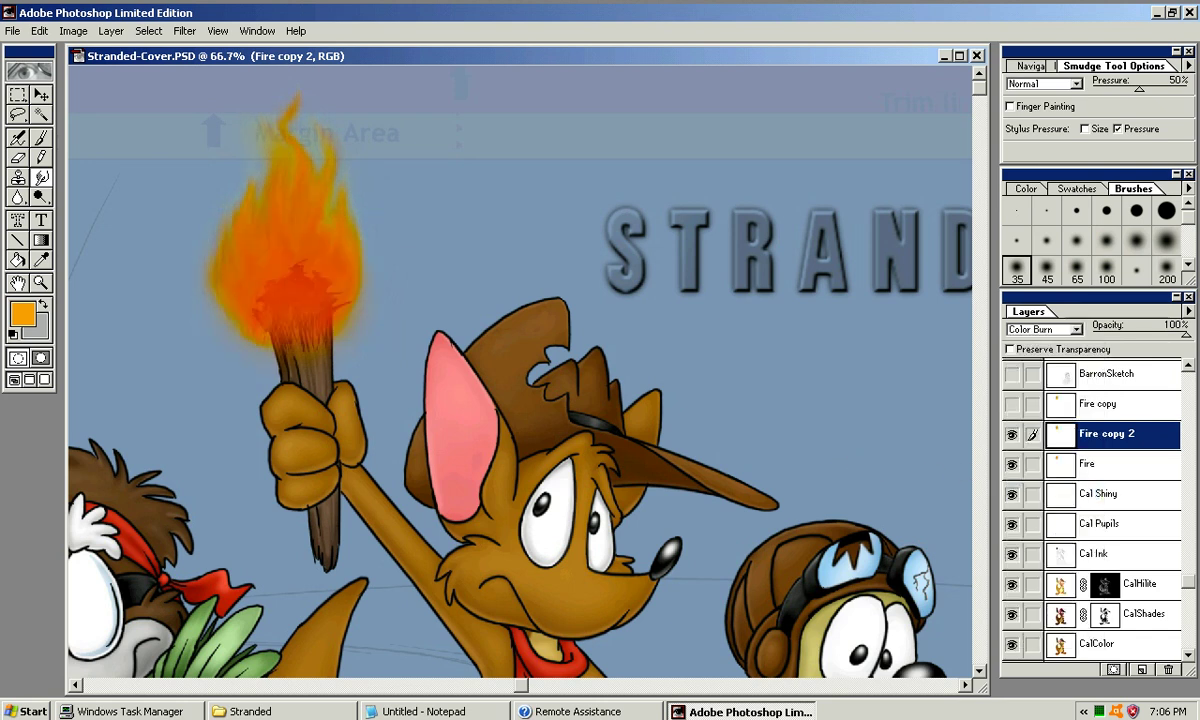
# Show the Fire copy layer again, duplicate it and lower the duplicate's opacity to 87%
pyautogui.click(1011, 403)
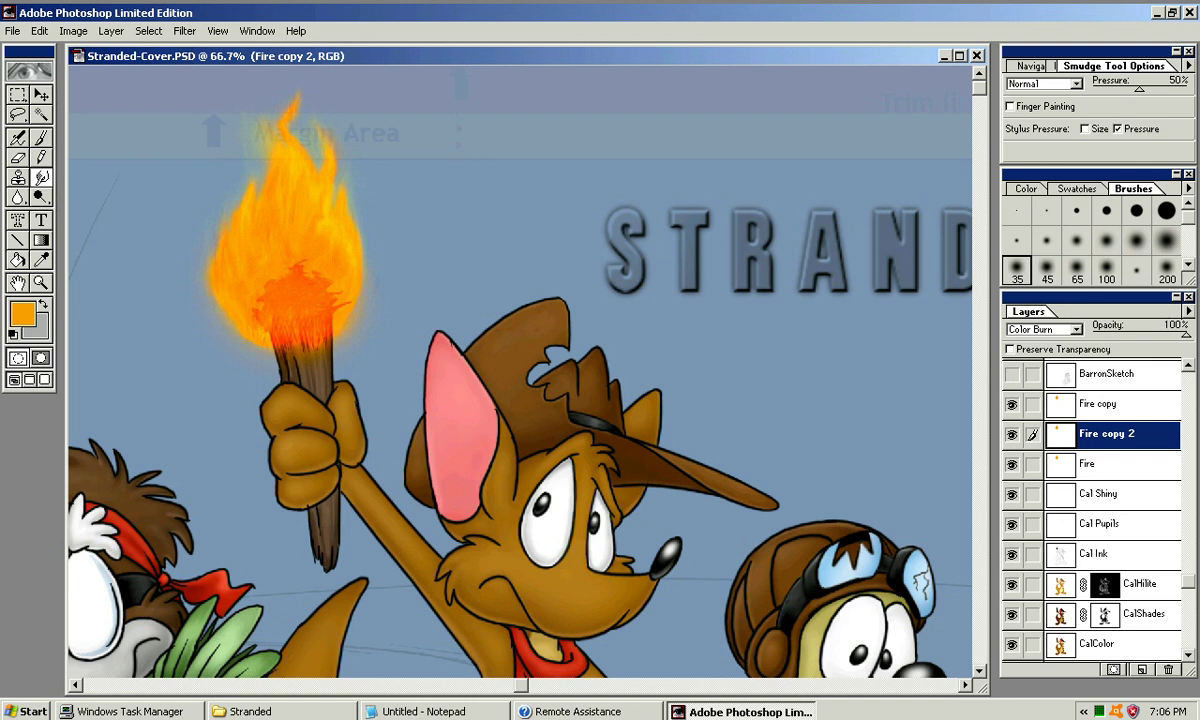
pyautogui.click(1098, 403)
pyautogui.click(1188, 311)
pyautogui.click(1117, 344)
pyautogui.press('Return')
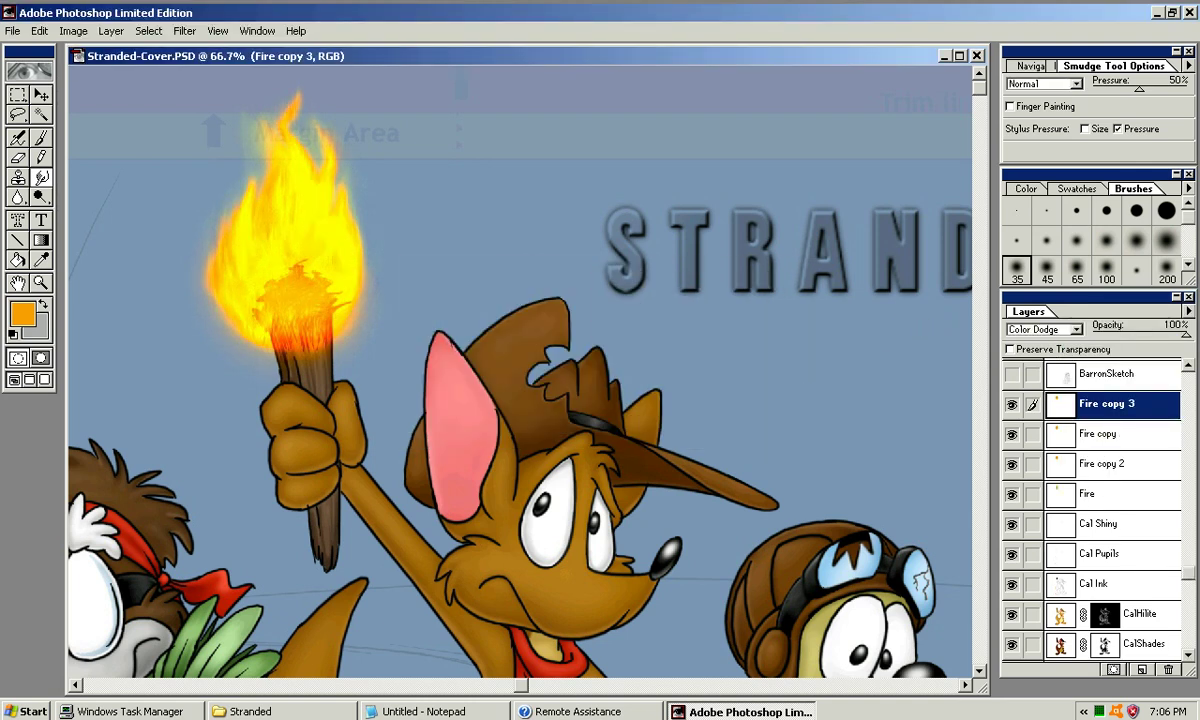
pyautogui.moveTo(1186, 335)
pyautogui.mouseDown()
pyautogui.moveTo(1157, 335)
pyautogui.moveTo(1171, 334)
pyautogui.mouseUp()
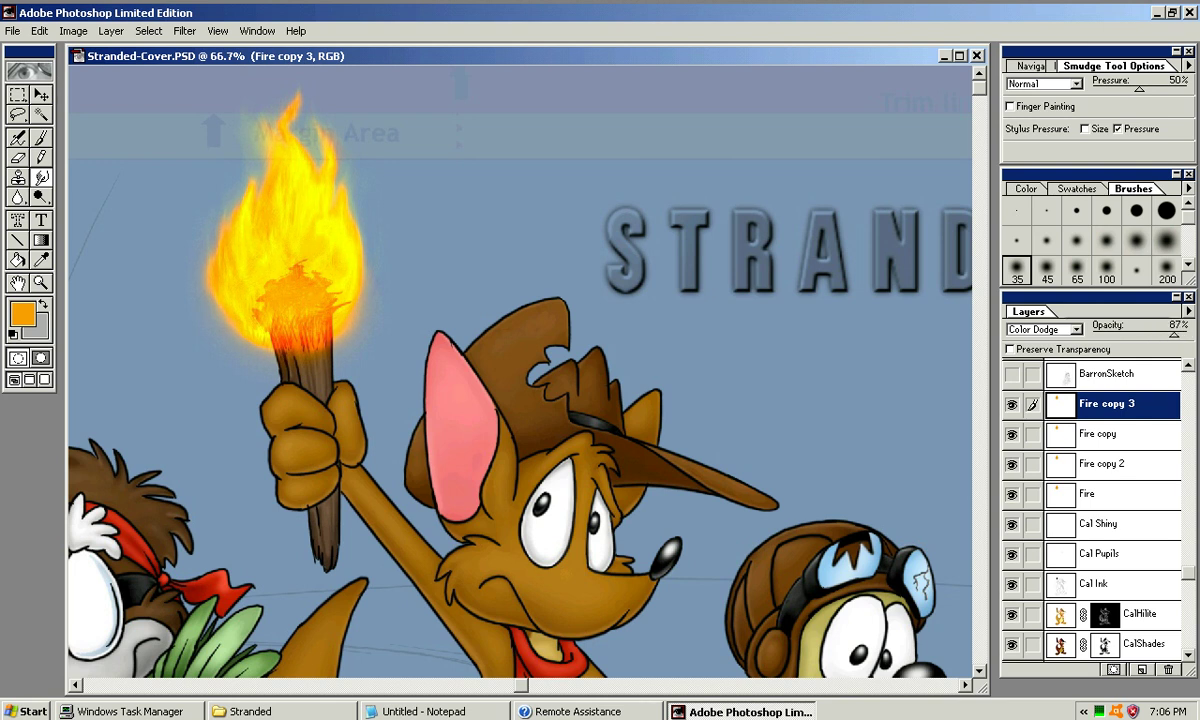
# Lower the opacity of Fire copy 2 to 89% and of Fire copy to 78%
pyautogui.click(1102, 434)
pyautogui.moveTo(1186, 335)
pyautogui.mouseDown()
pyautogui.moveTo(1149, 335)
pyautogui.moveTo(1176, 334)
pyautogui.mouseUp()
pyautogui.click(1107, 464)
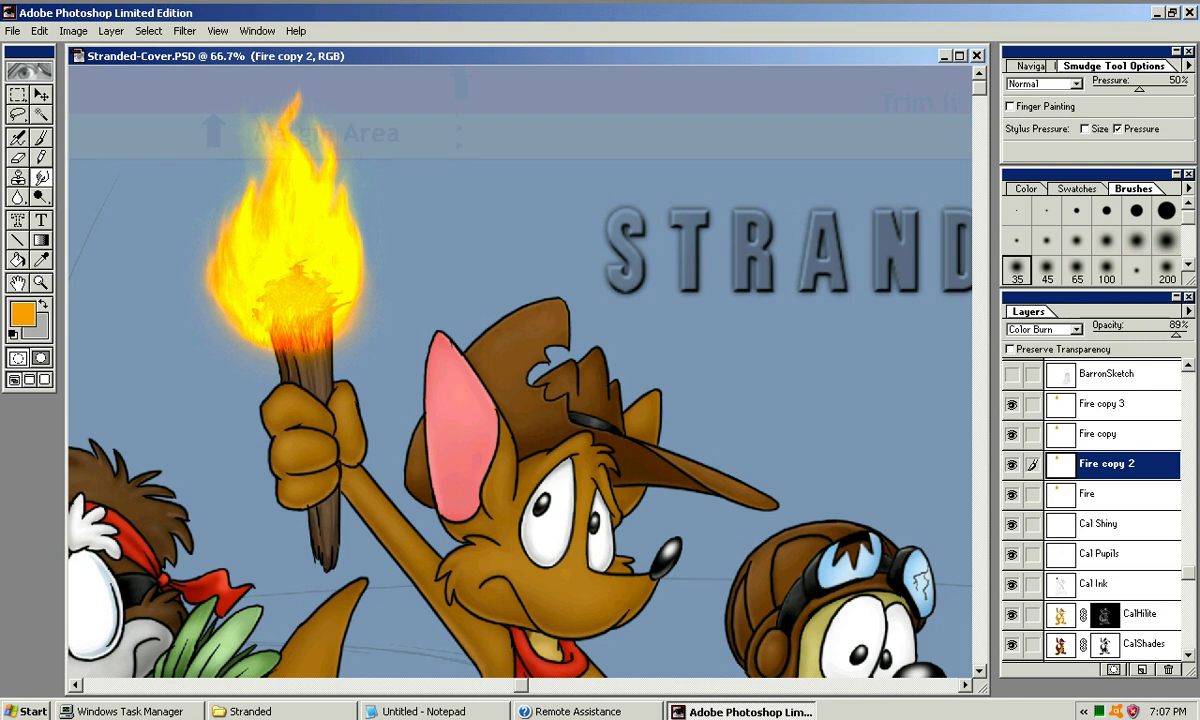
pyautogui.click(1102, 434)
pyautogui.moveTo(1187, 335); pyautogui.dragTo(1171, 335)
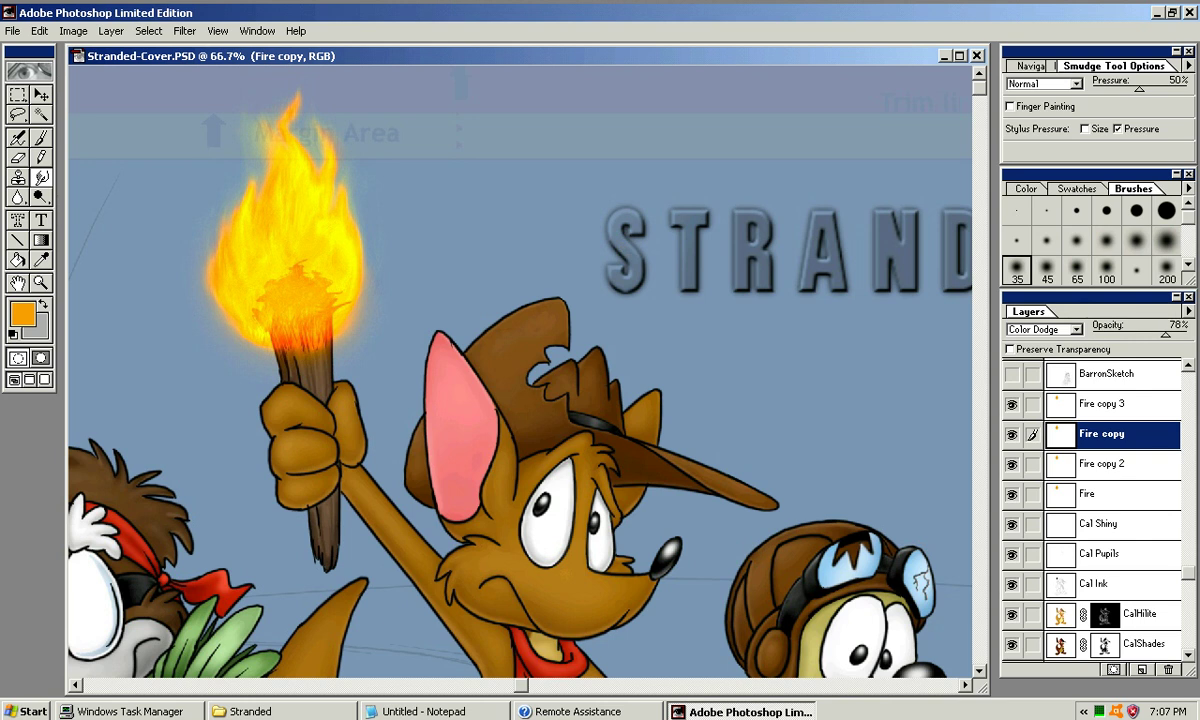
# Create a new layer named glow and place it directly below the Fire layer
pyautogui.hotkey('ctrl', '-')
pyautogui.moveTo(539, 289)
pyautogui.mouseDown()
pyautogui.moveTo(534, 252)
pyautogui.moveTo(519, 262)
pyautogui.moveTo(520, 289)
pyautogui.mouseUp()
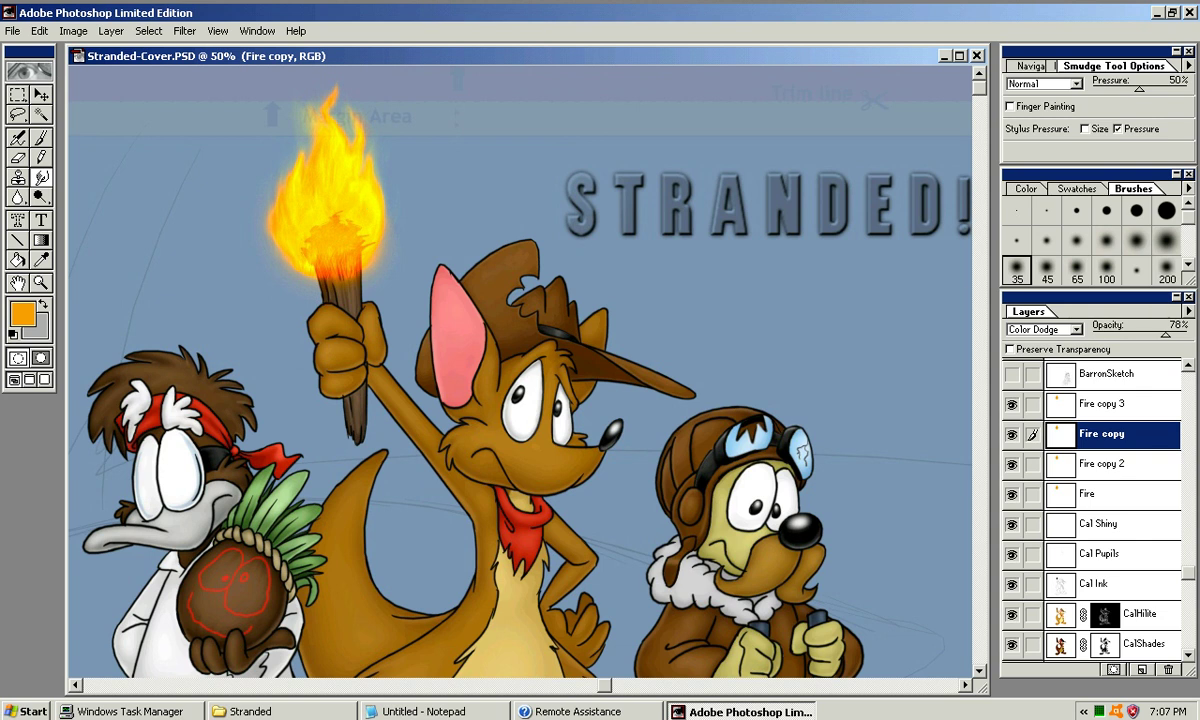
pyautogui.click(1100, 494)
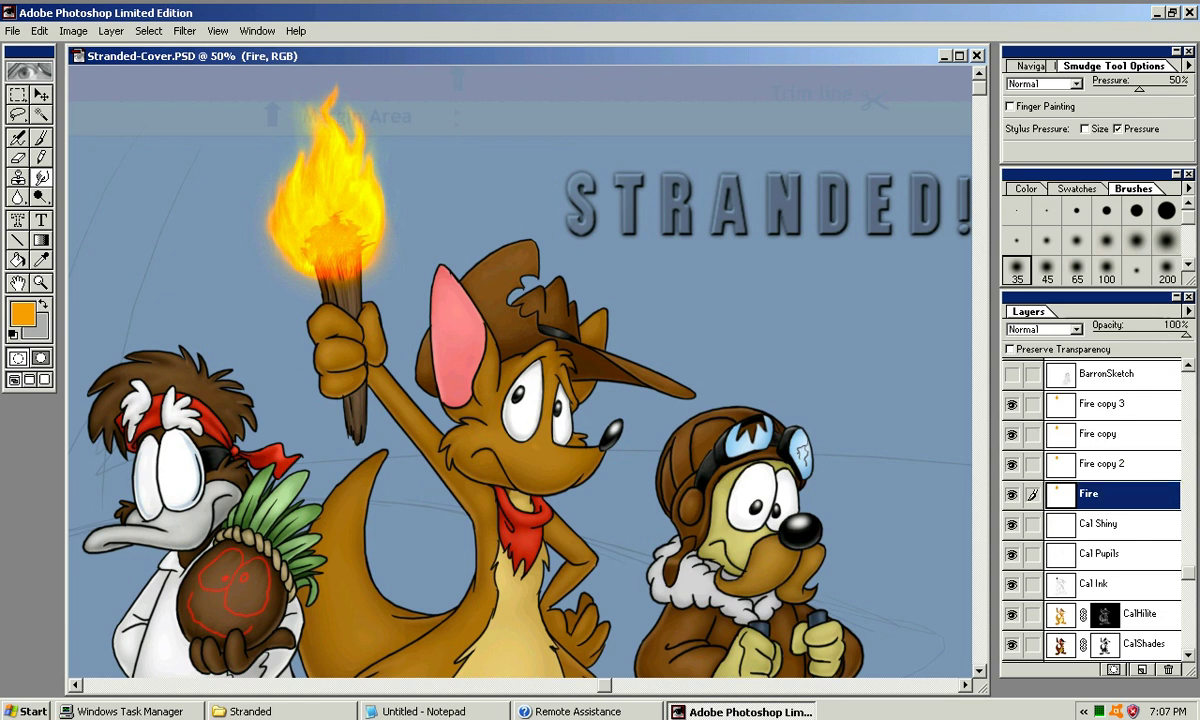
pyautogui.click(1188, 311)
pyautogui.click(1090, 322)
pyautogui.write('glow')
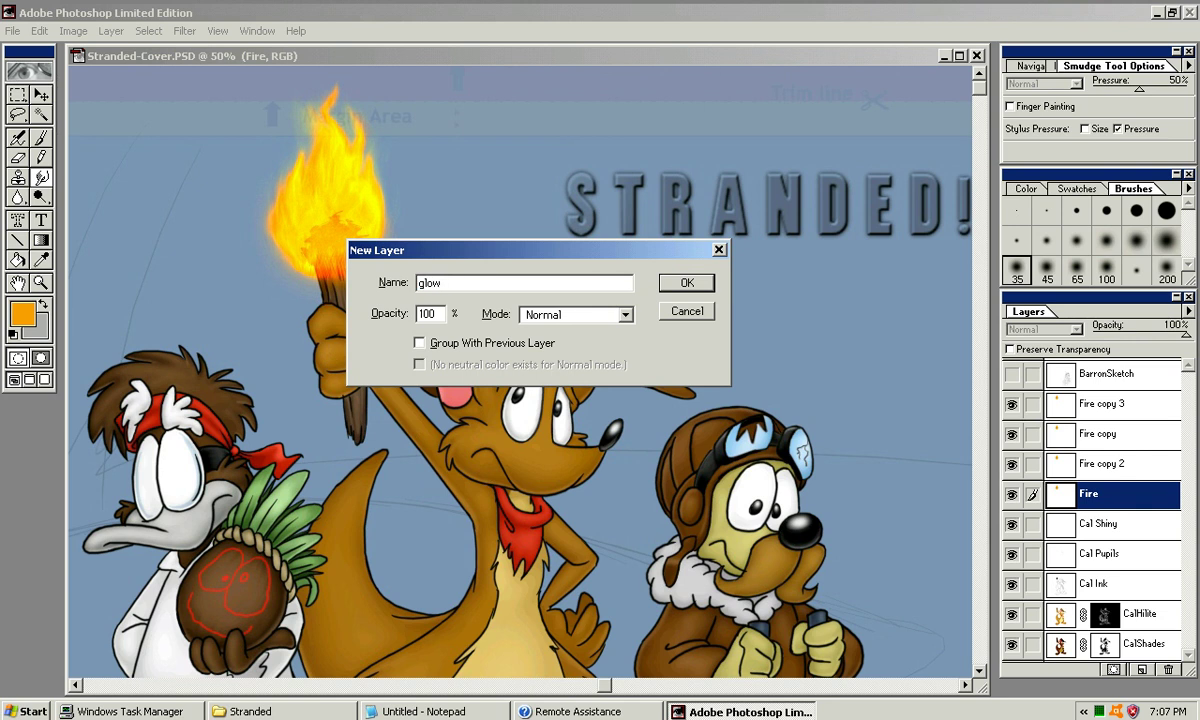
pyautogui.press('Return')
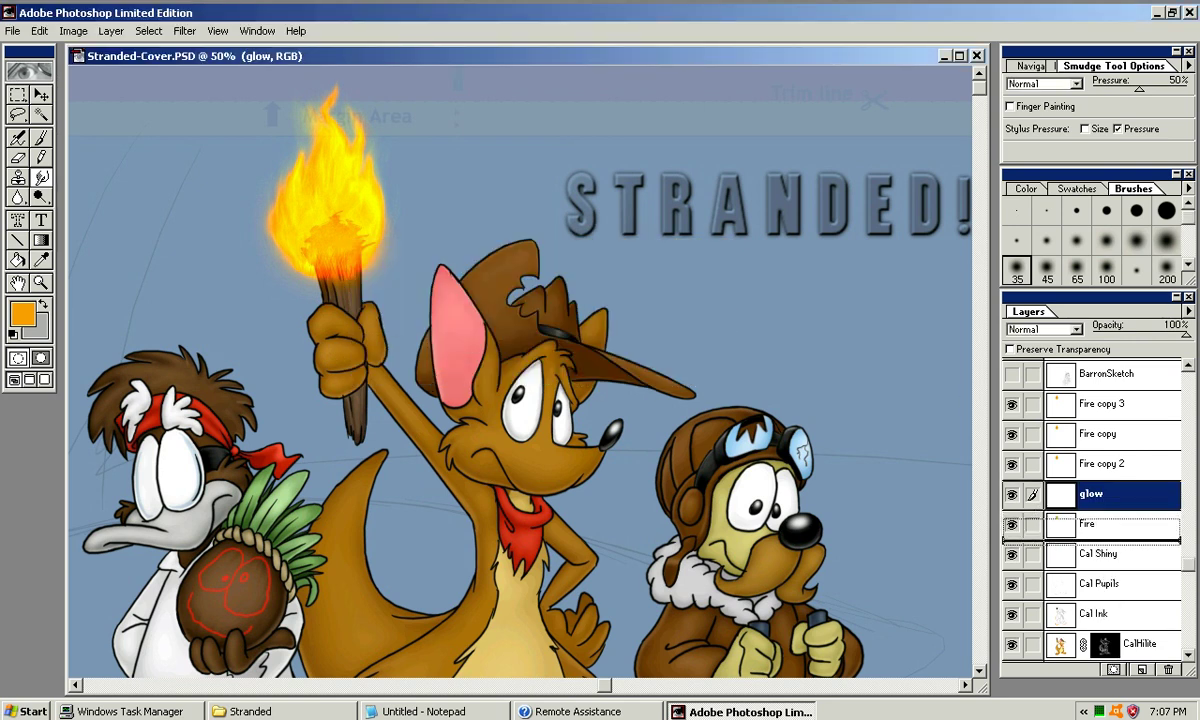
pyautogui.moveTo(1092, 496); pyautogui.dragTo(1092, 534)
# Airbrush golden yellow (hue 50) over the torch head on the glow layer with the soft 100 px brush
pyautogui.click(1026, 189)
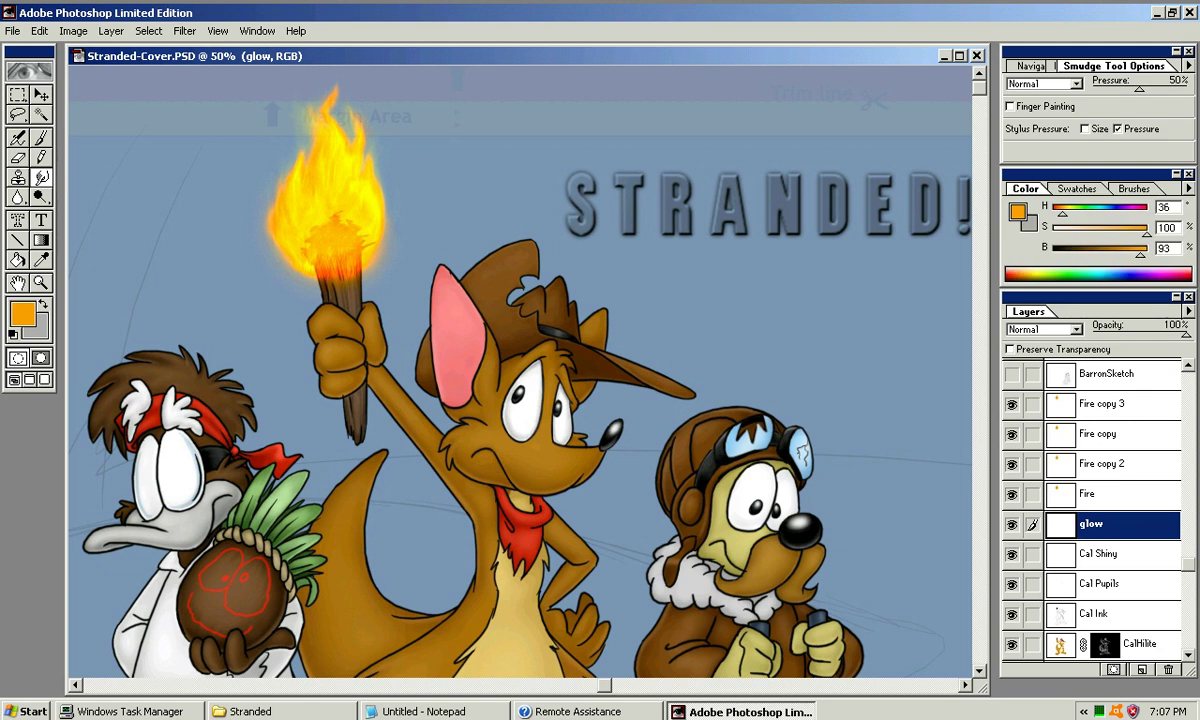
pyautogui.moveTo(1062, 213); pyautogui.dragTo(1066, 213)
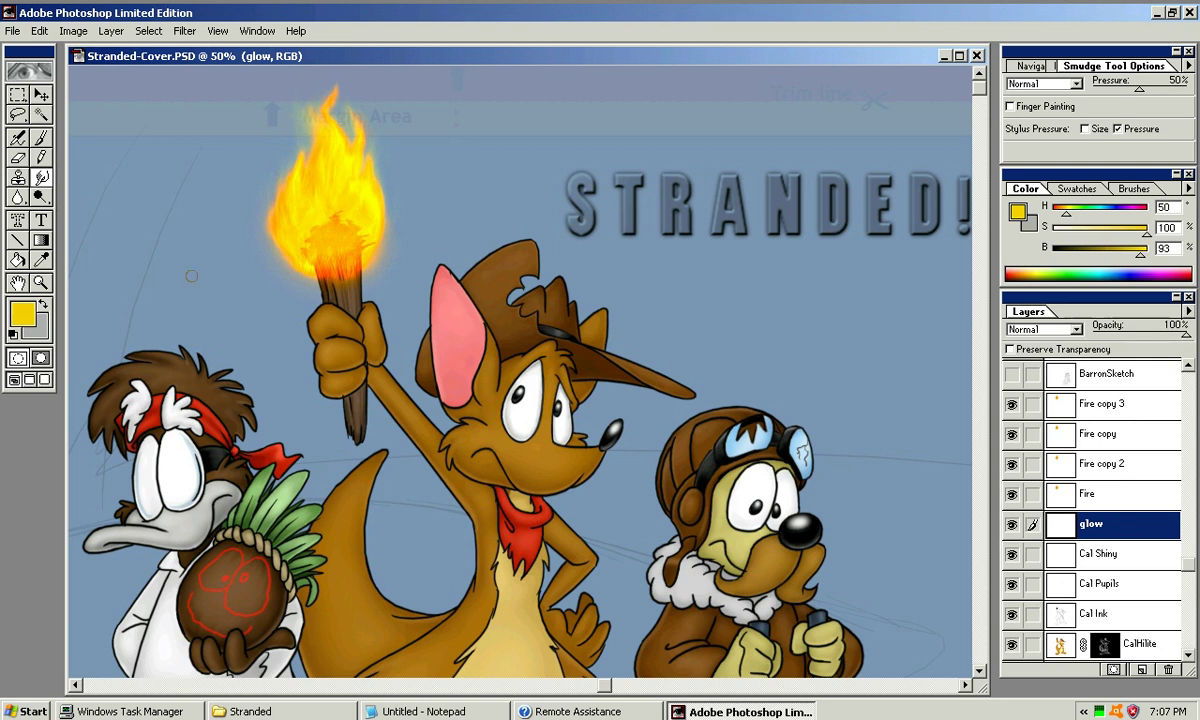
pyautogui.press('j')
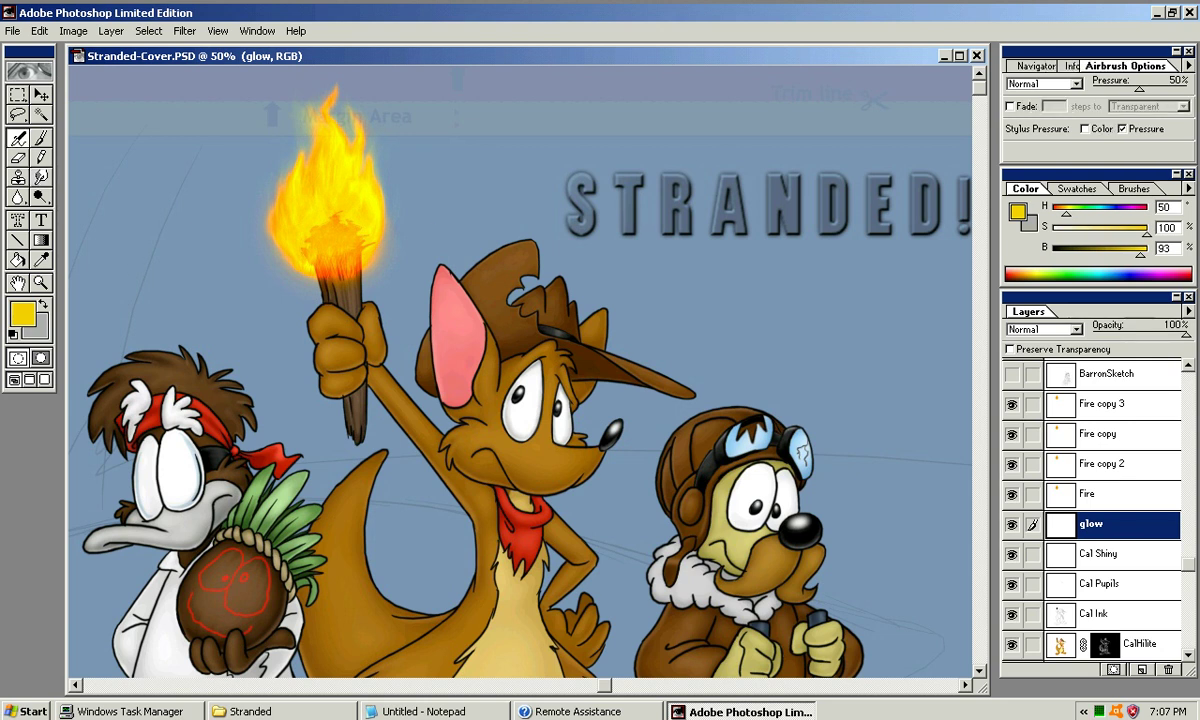
pyautogui.press('F5')
pyautogui.click(1106, 269)
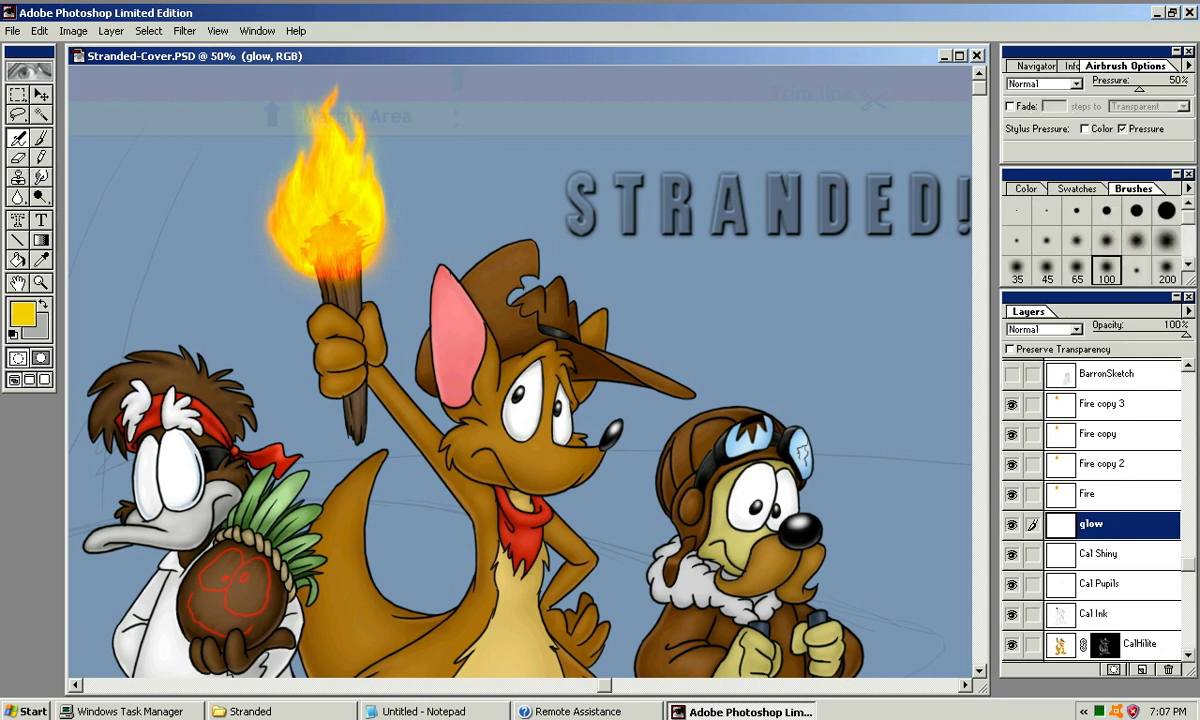
pyautogui.moveTo(324, 228)
pyautogui.mouseDown()
pyautogui.moveTo(339, 232)
pyautogui.moveTo(325, 248)
pyautogui.mouseUp()
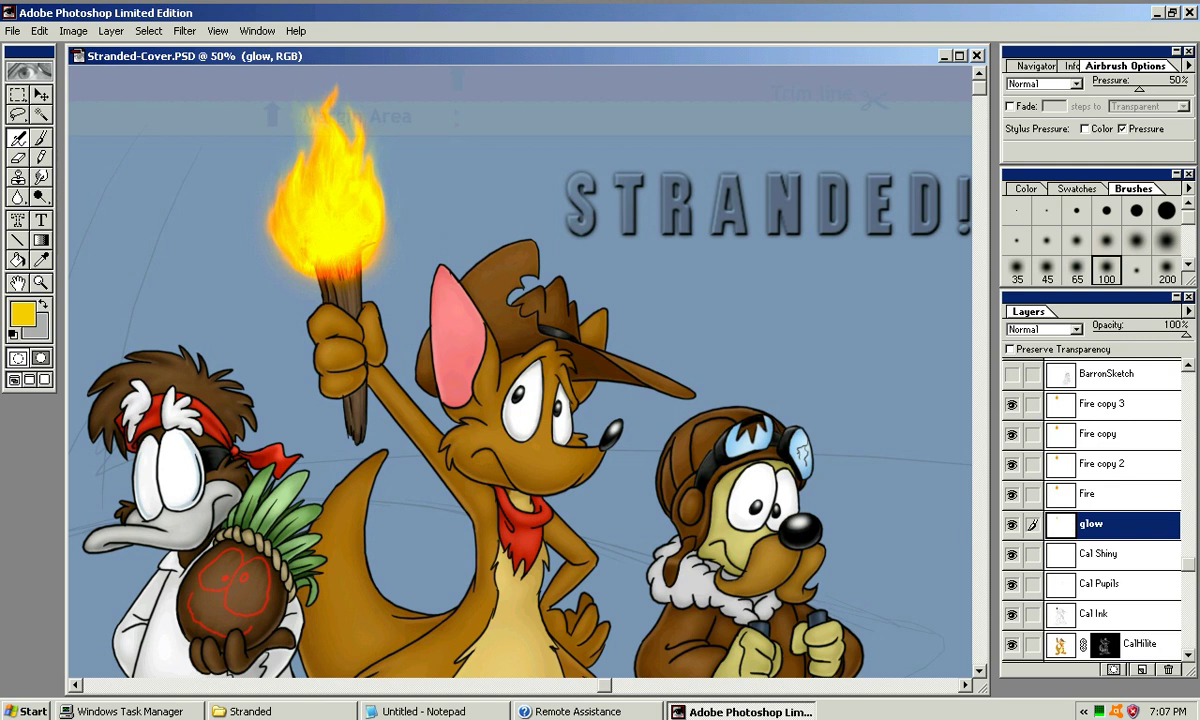
# Move the glow layer above Fire copy 3 and set its blend mode to Color Dodge
pyautogui.moveTo(1106, 526); pyautogui.dragTo(1036, 382)
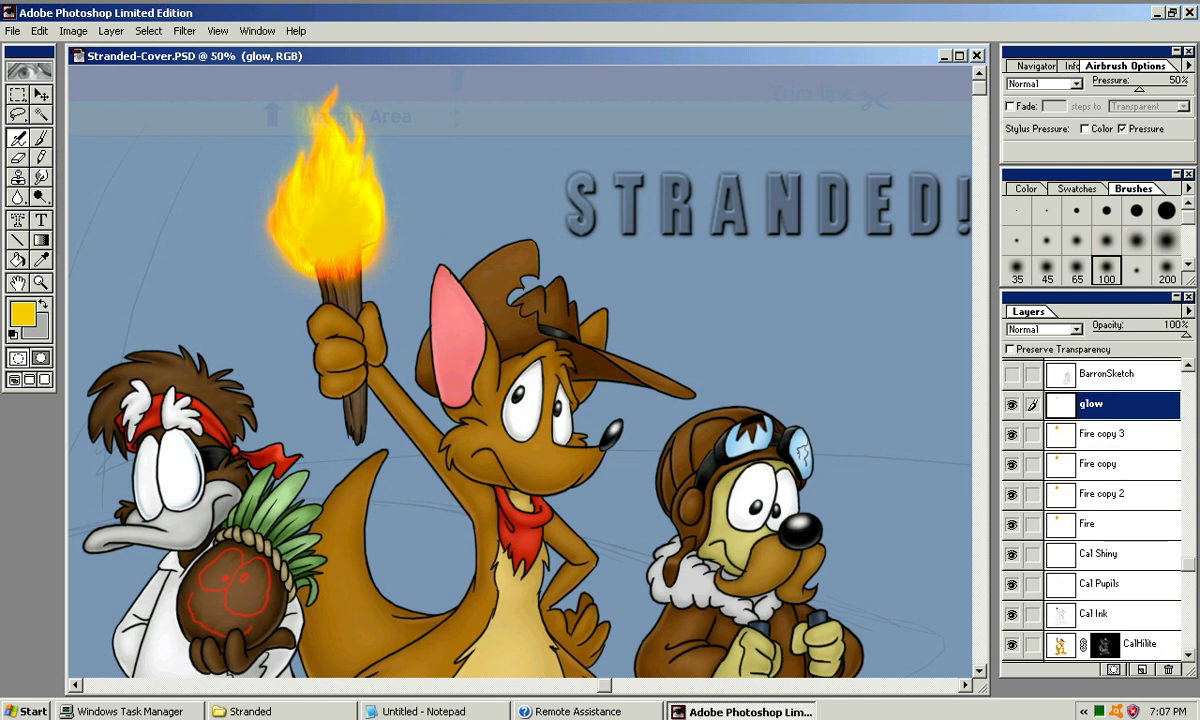
pyautogui.click(1076, 329)
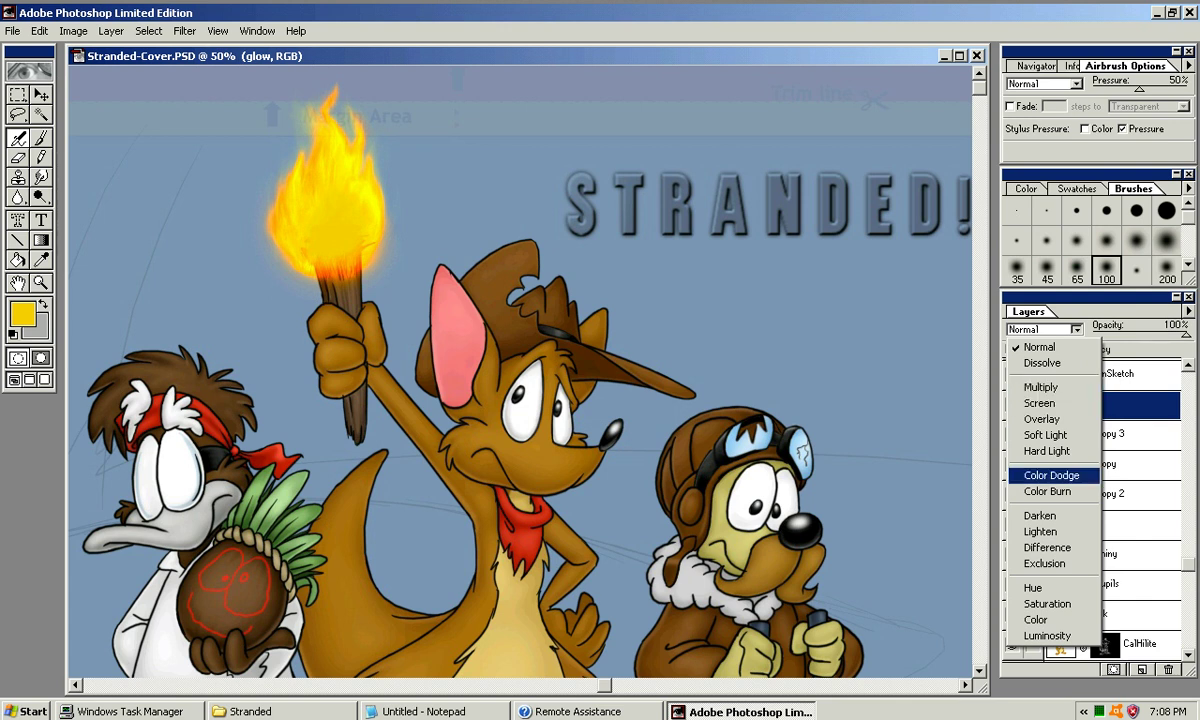
pyautogui.click(1050, 475)
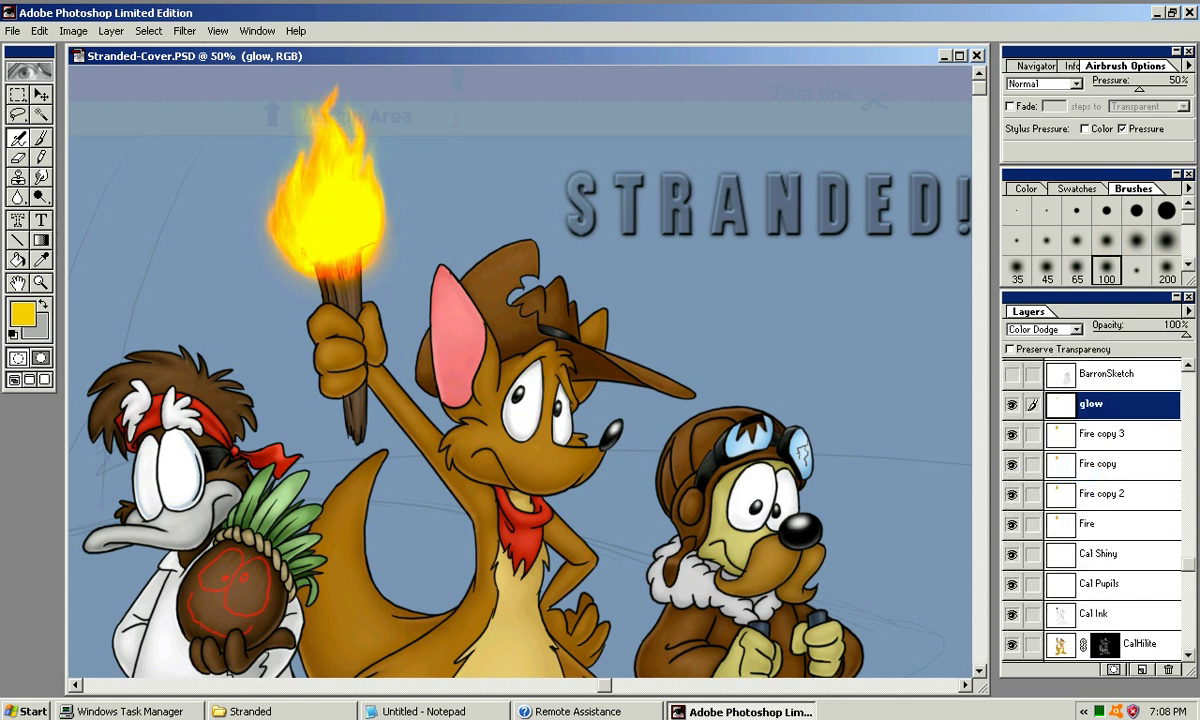
# Sample the flame's bright yellow as the foreground color and reduce its saturation to 25%
pyautogui.press('x')
pyautogui.keyDown('alt'); pyautogui.click(332, 218); pyautogui.keyUp('alt')
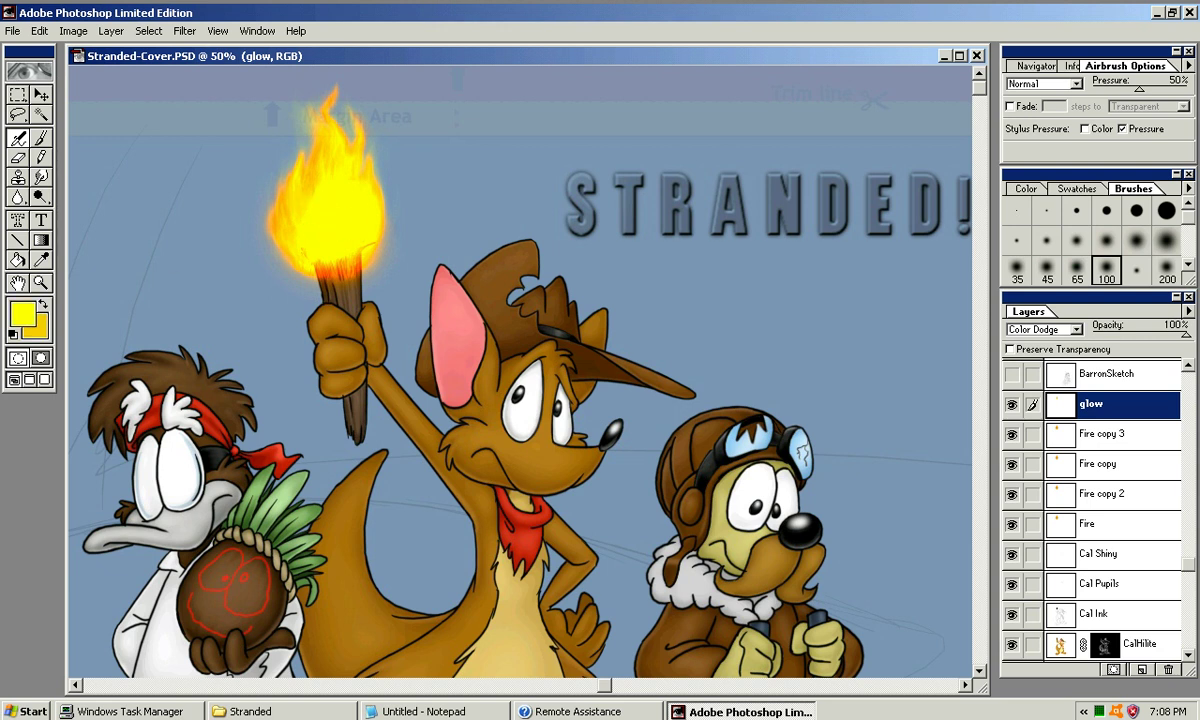
pyautogui.click(1026, 188)
pyautogui.moveTo(1146, 235); pyautogui.dragTo(1077, 235)
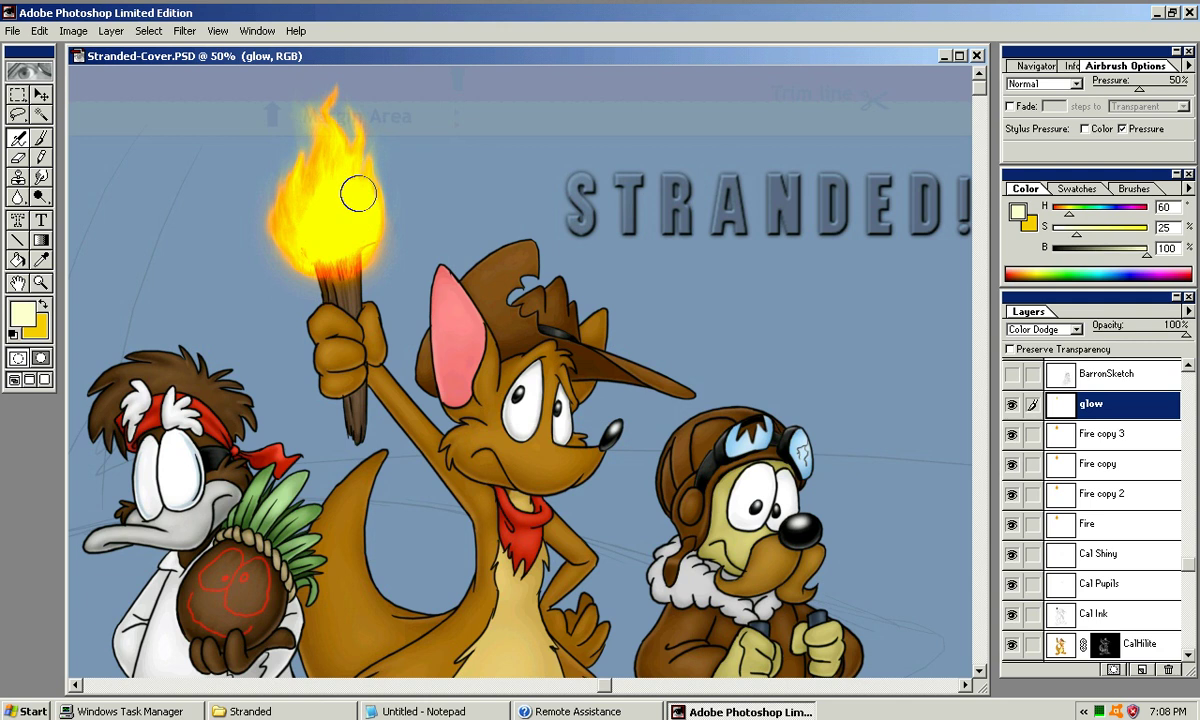
# Cut the existing paint from the glow layer and airbrush the pale yellow over the torch head instead
pyautogui.press('m')
pyautogui.moveTo(488, 114); pyautogui.dragTo(177, 323)
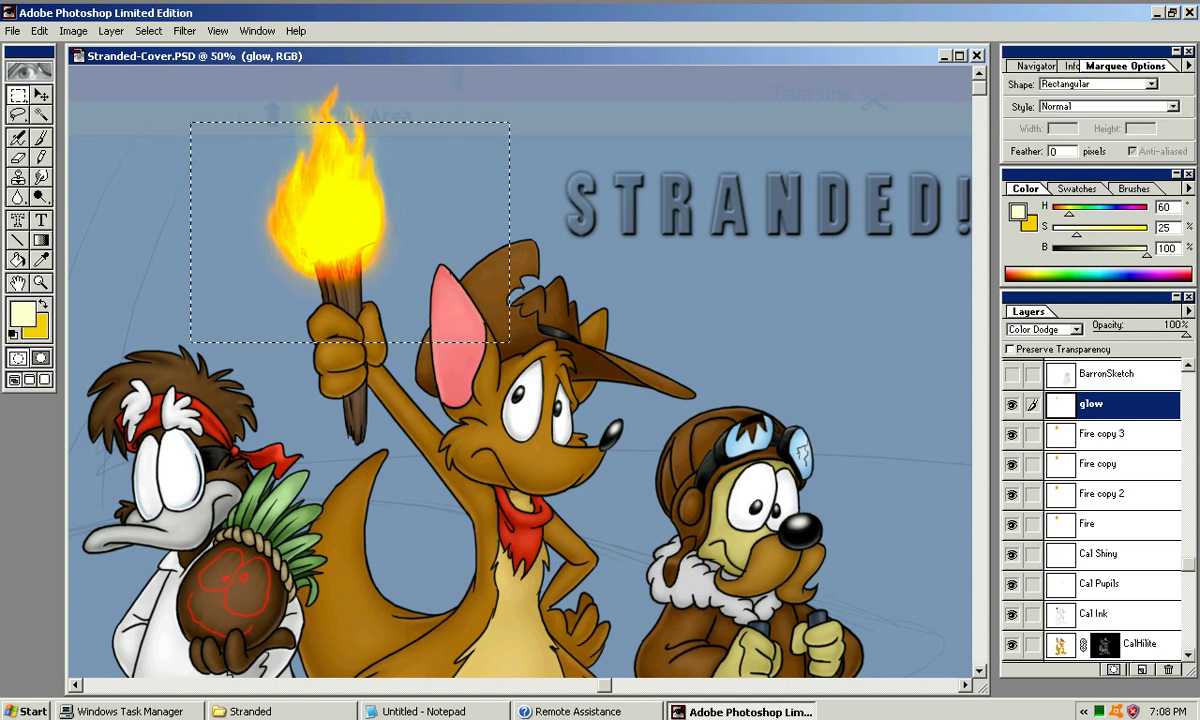
pyautogui.hotkey('ctrl', 'x')
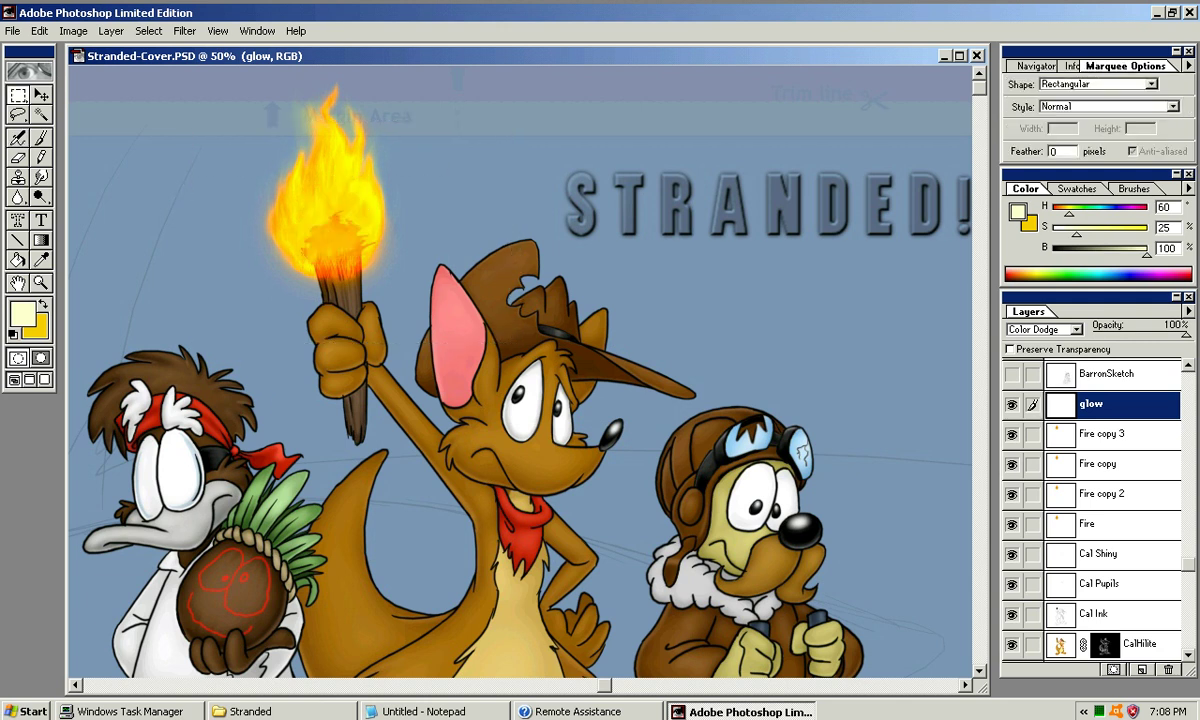
pyautogui.press('w')
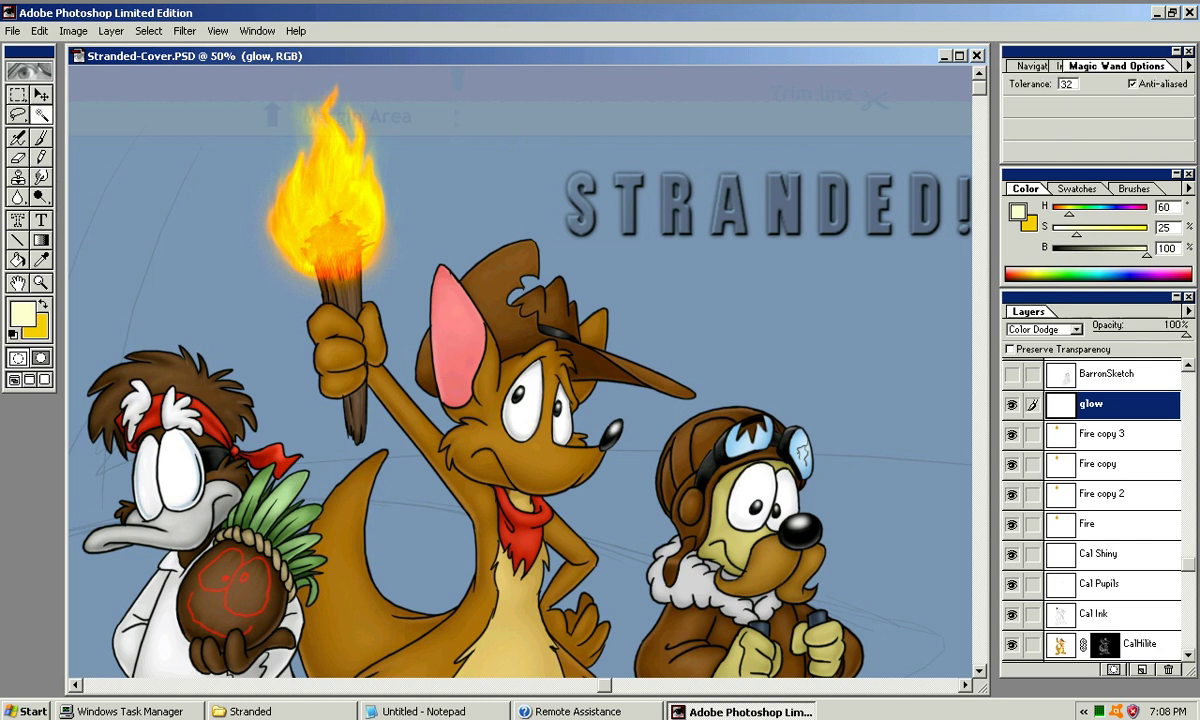
pyautogui.press('j')
pyautogui.moveTo(321, 209)
pyautogui.mouseDown()
pyautogui.moveTo(318, 230)
pyautogui.moveTo(332, 228)
pyautogui.moveTo(329, 193)
pyautogui.moveTo(327, 230)
pyautogui.moveTo(343, 198)
pyautogui.moveTo(333, 223)
pyautogui.mouseUp()
# Try the Screen, Overlay, Hard Light and Color Dodge blend modes on the glow layer, ending on Hard Light
pyautogui.click(1045, 329)
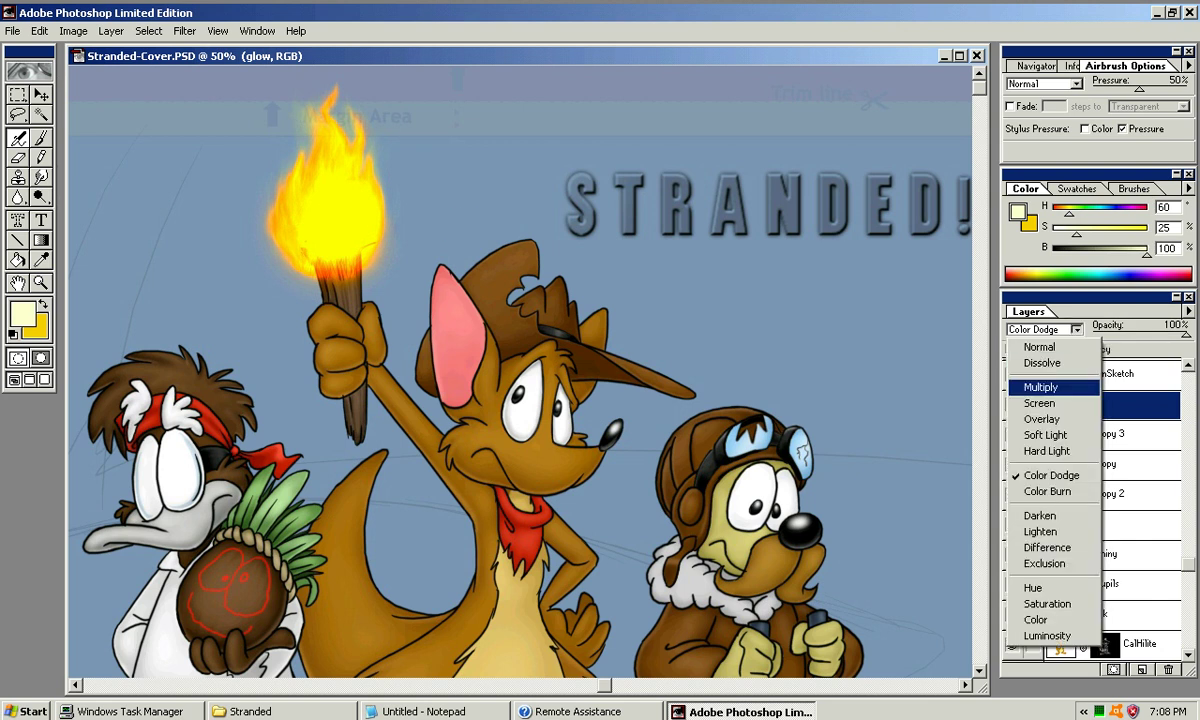
pyautogui.click(1040, 403)
pyautogui.click(1045, 329)
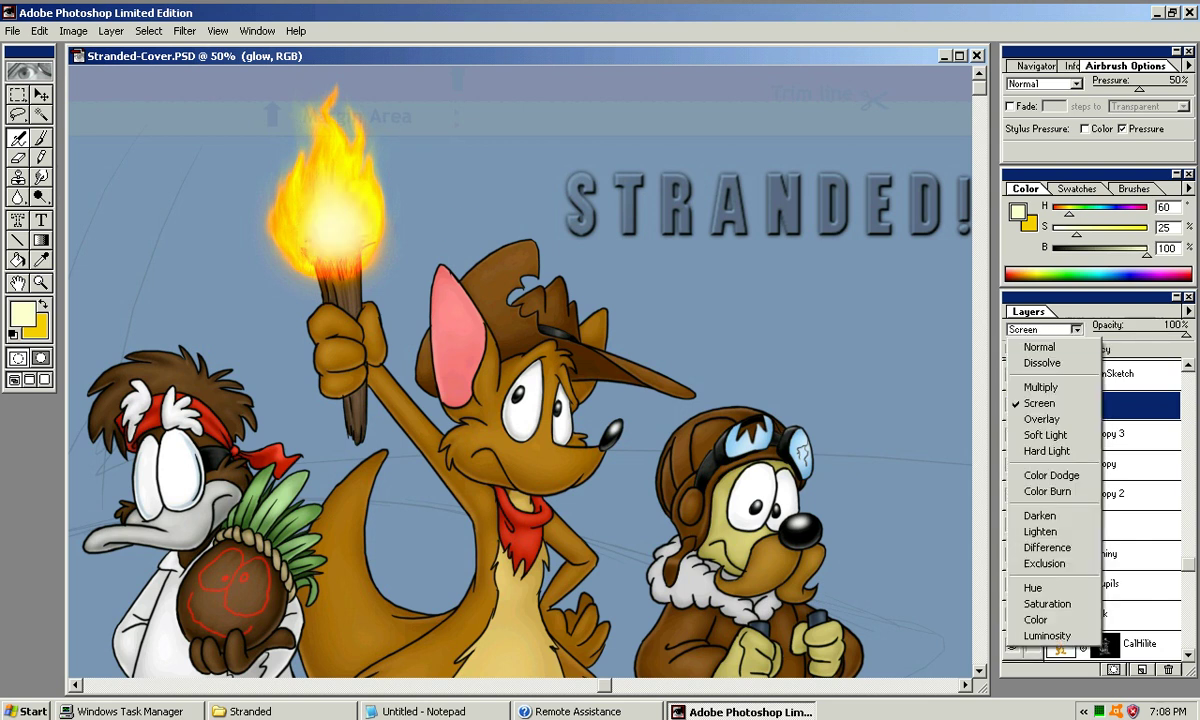
pyautogui.click(1041, 419)
pyautogui.click(1045, 329)
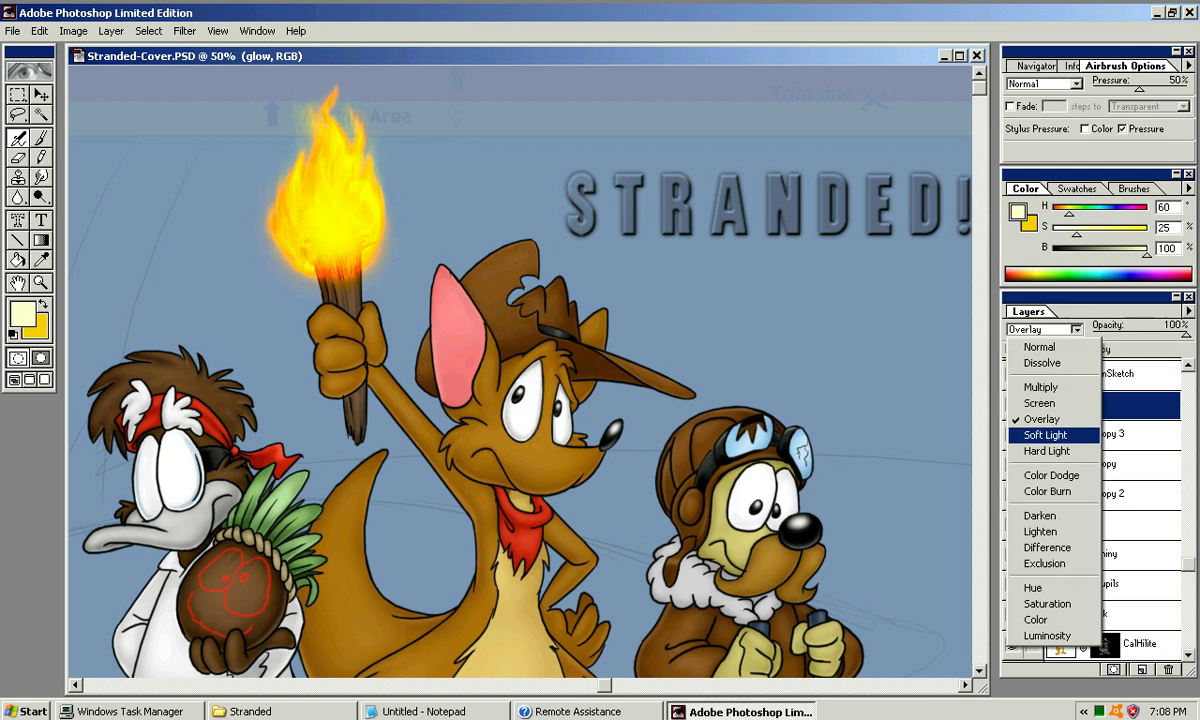
pyautogui.click(1040, 451)
pyautogui.click(1045, 329)
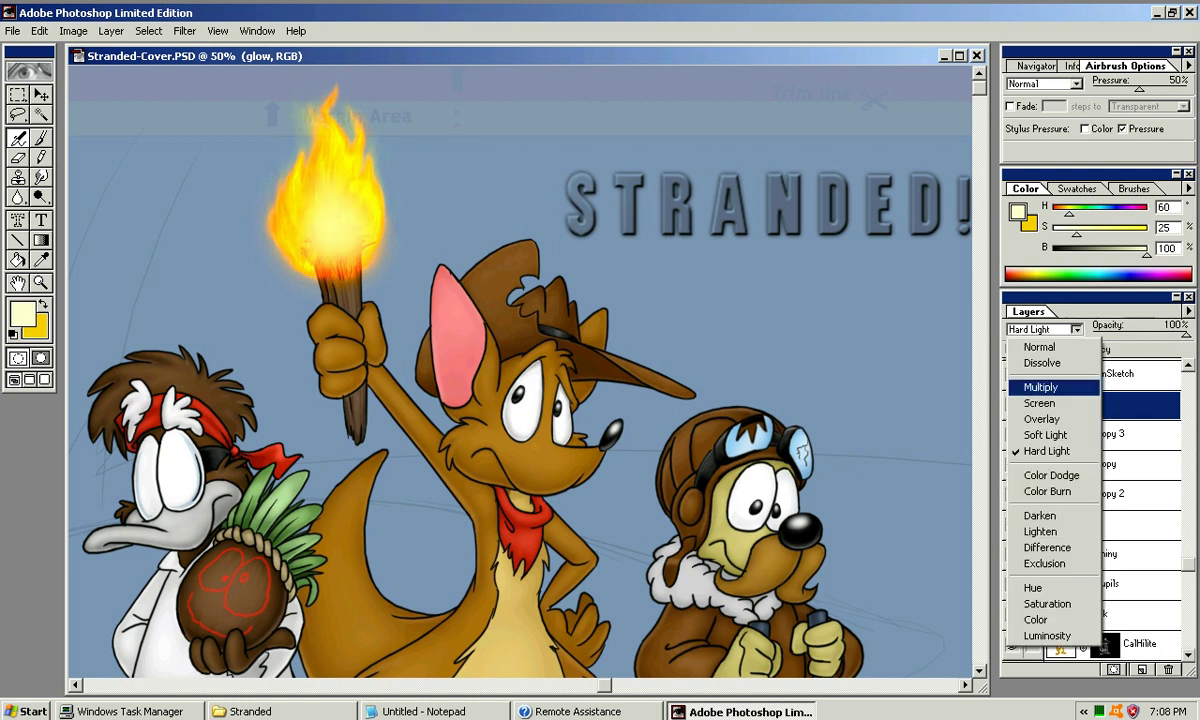
pyautogui.click(1040, 470)
pyautogui.click(1045, 329)
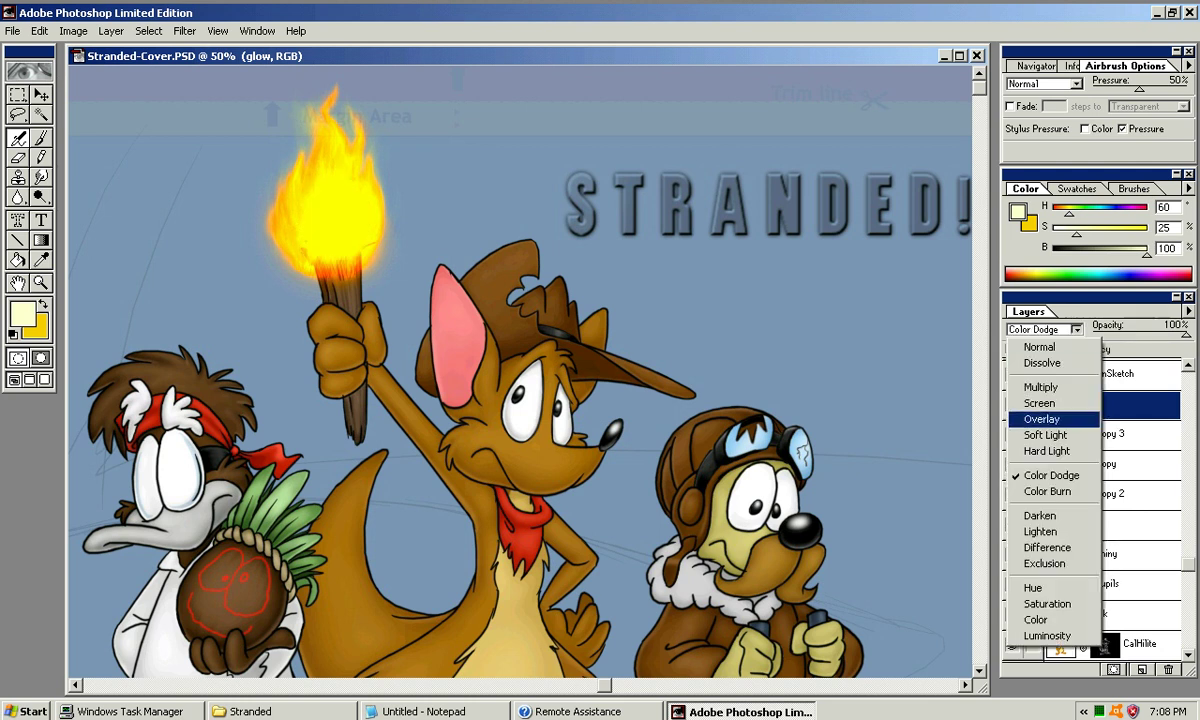
pyautogui.click(1040, 451)
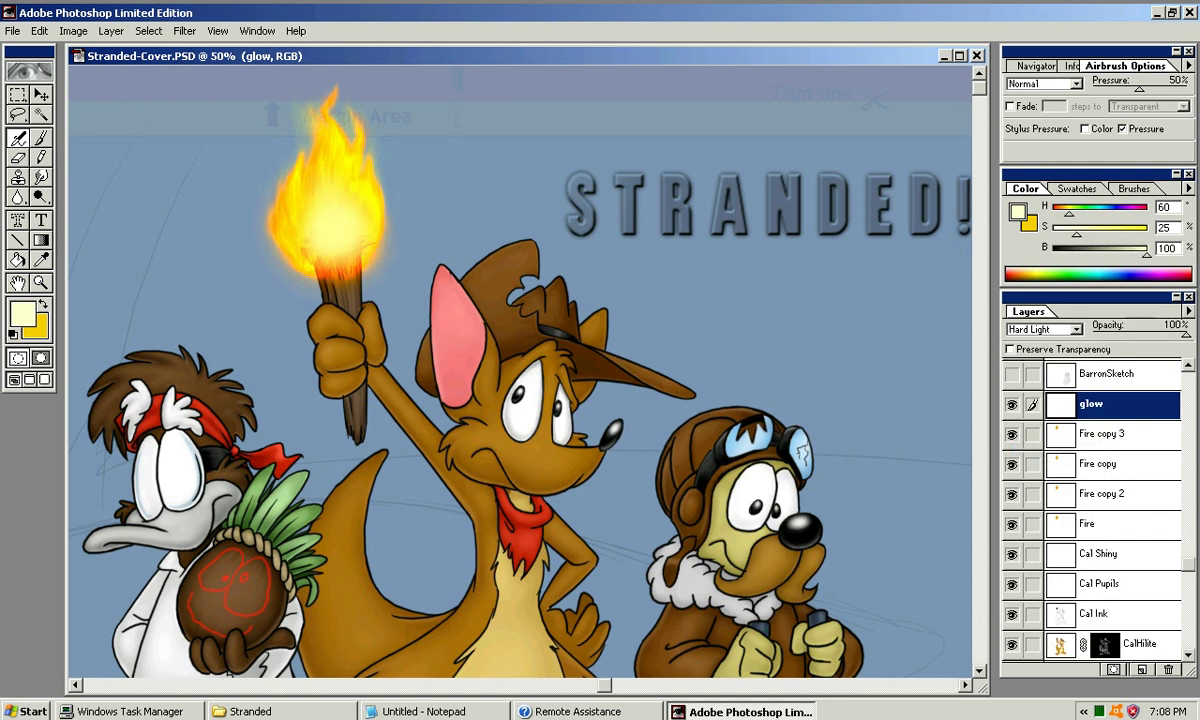
# Set the glow layer's blend mode to Screen and airbrush more pale yellow across the flame
pyautogui.click(1045, 329)
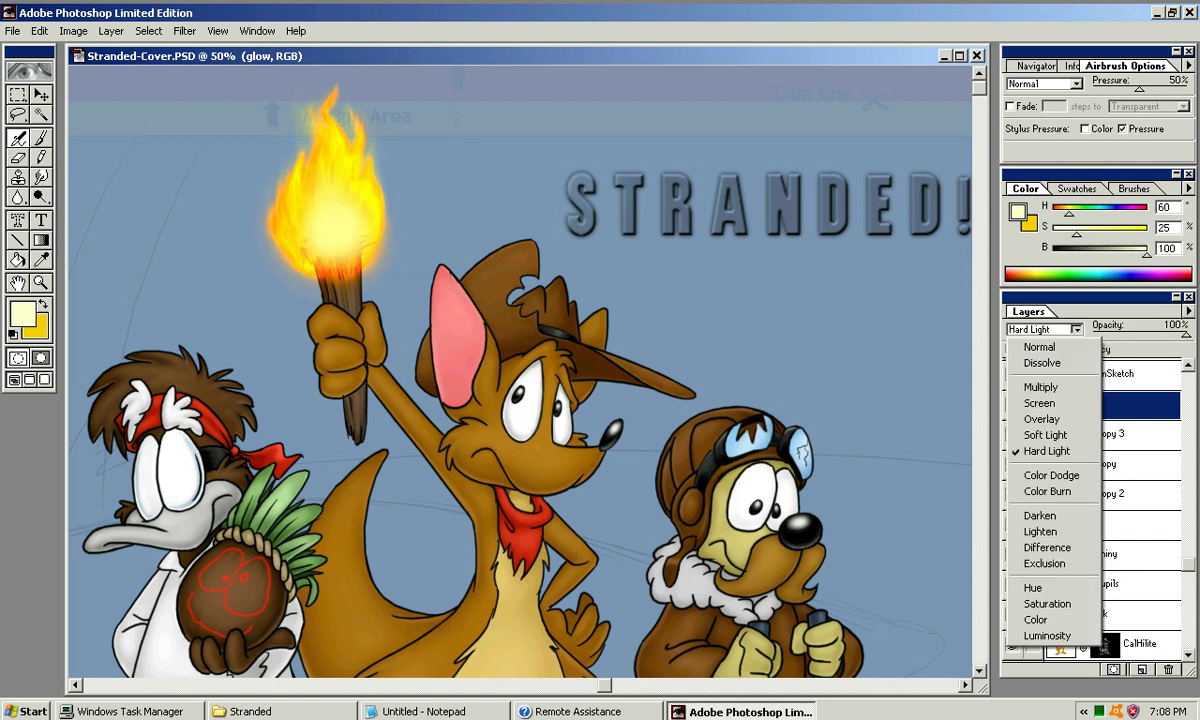
pyautogui.click(985, 377)
pyautogui.moveTo(299, 222)
pyautogui.mouseDown()
pyautogui.moveTo(320, 177)
pyautogui.moveTo(305, 168)
pyautogui.mouseUp()
pyautogui.moveTo(284, 215); pyautogui.dragTo(326, 255)
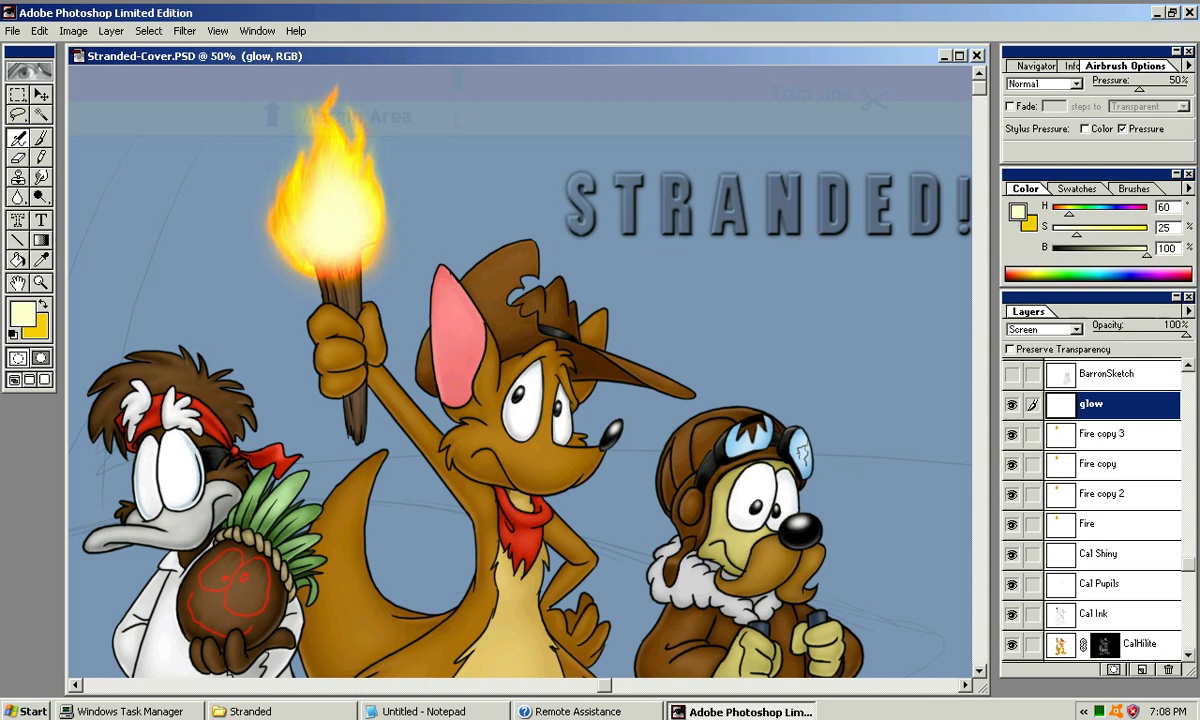
# Try Multiply on the glow layer, then set its blend mode to Lighten
pyautogui.click(1045, 329)
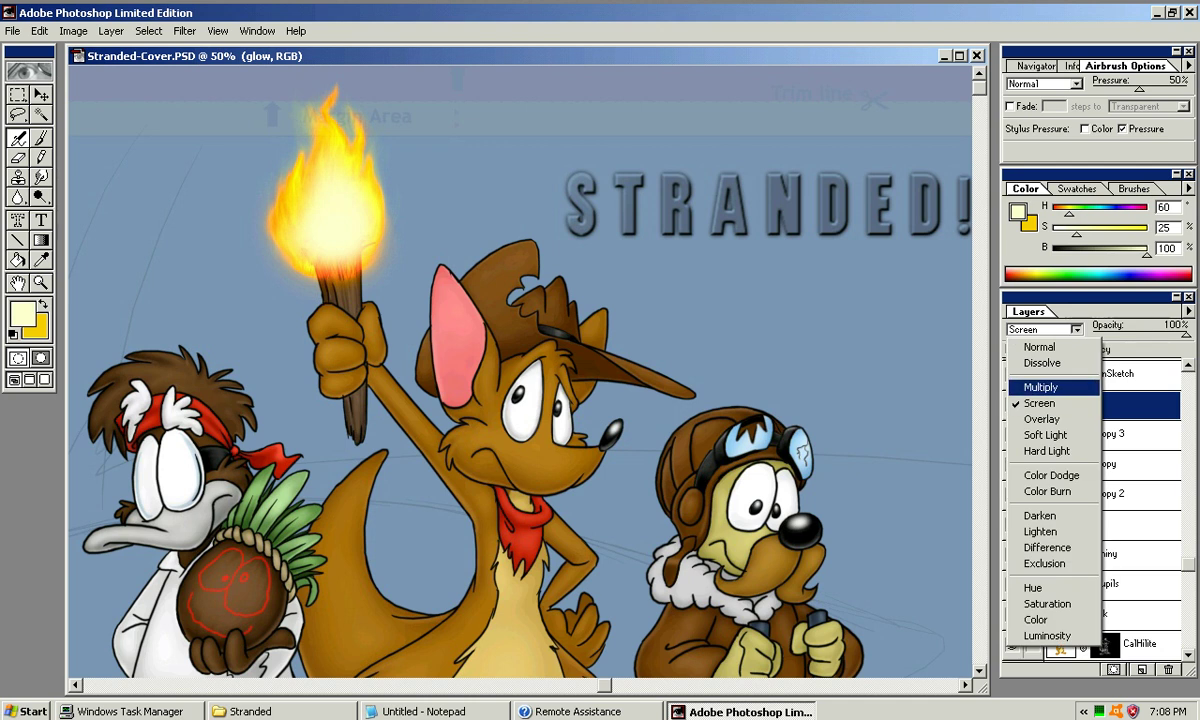
pyautogui.click(990, 364)
pyautogui.click(1045, 329)
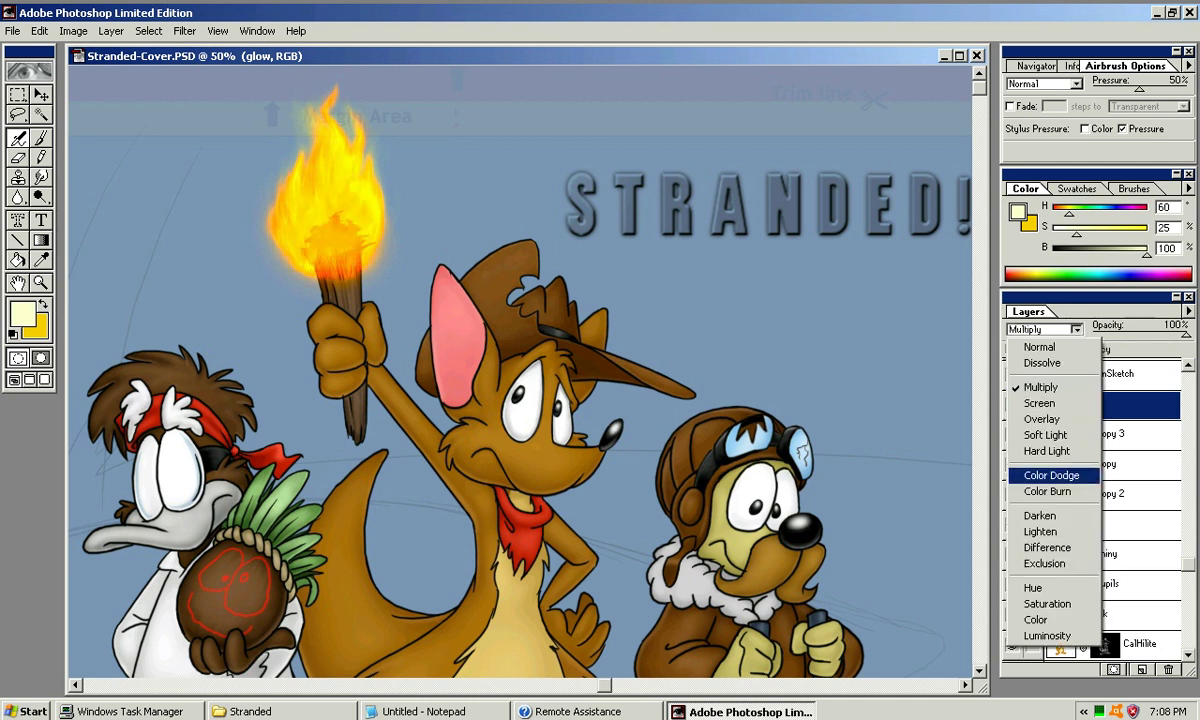
pyautogui.click(1040, 531)
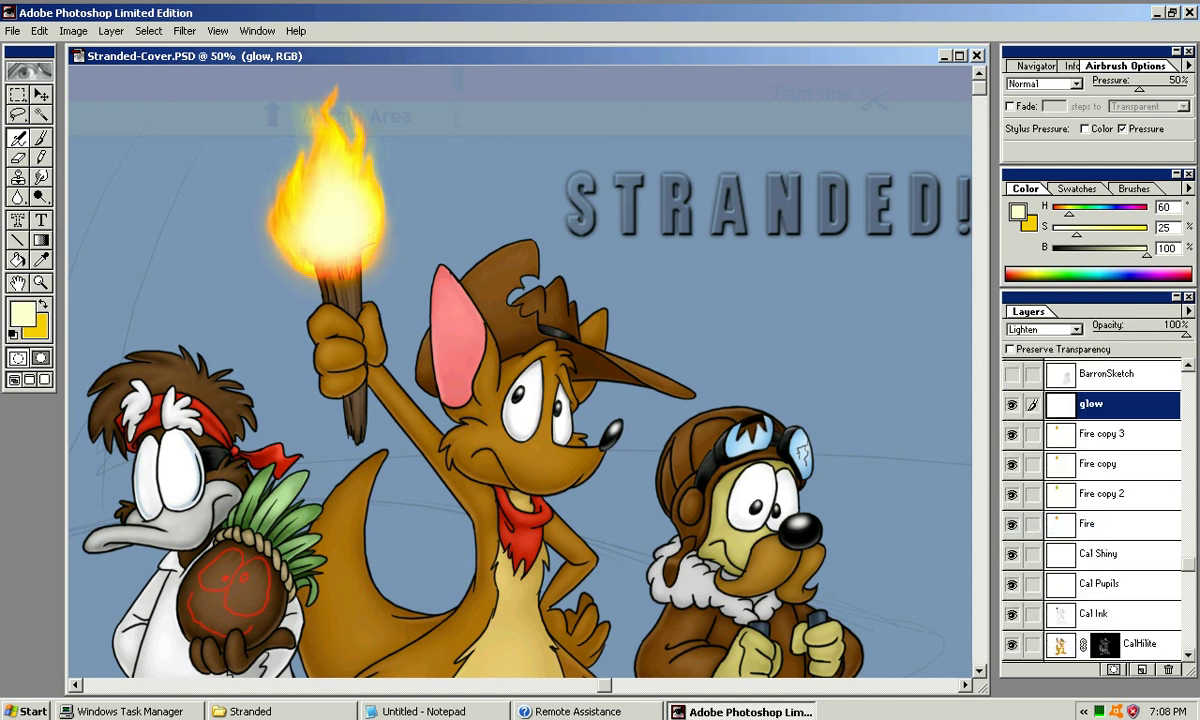
# Clear the pale yellow paint around the flame from the glow layer and drop the selection
pyautogui.moveTo(1186, 335)
pyautogui.mouseDown()
pyautogui.moveTo(1148, 335)
pyautogui.moveTo(1186, 335)
pyautogui.mouseUp()
pyautogui.press('m')
pyautogui.moveTo(309, 172); pyautogui.dragTo(238, 328)
pyautogui.press('Delete')
pyautogui.hotkey('ctrl', 'd')
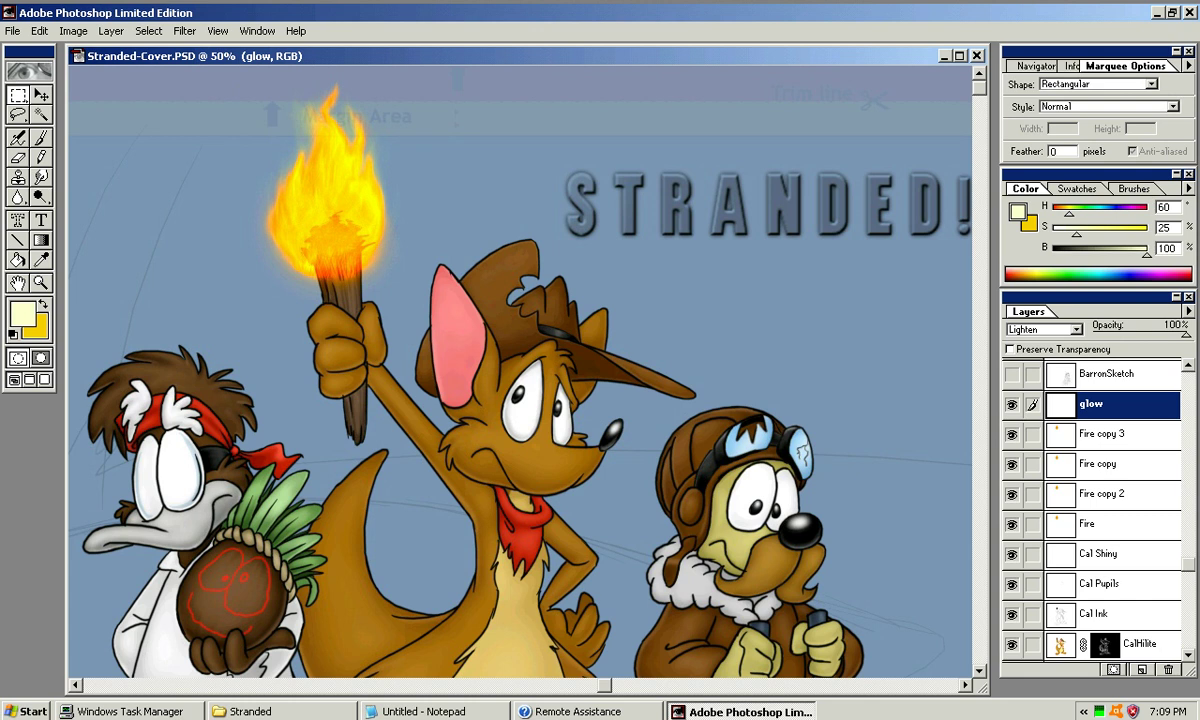
# Raise the foreground yellow's saturation to 100% and airbrush it over the torch head inside the flame
pyautogui.moveTo(1077, 234); pyautogui.dragTo(1148, 234)
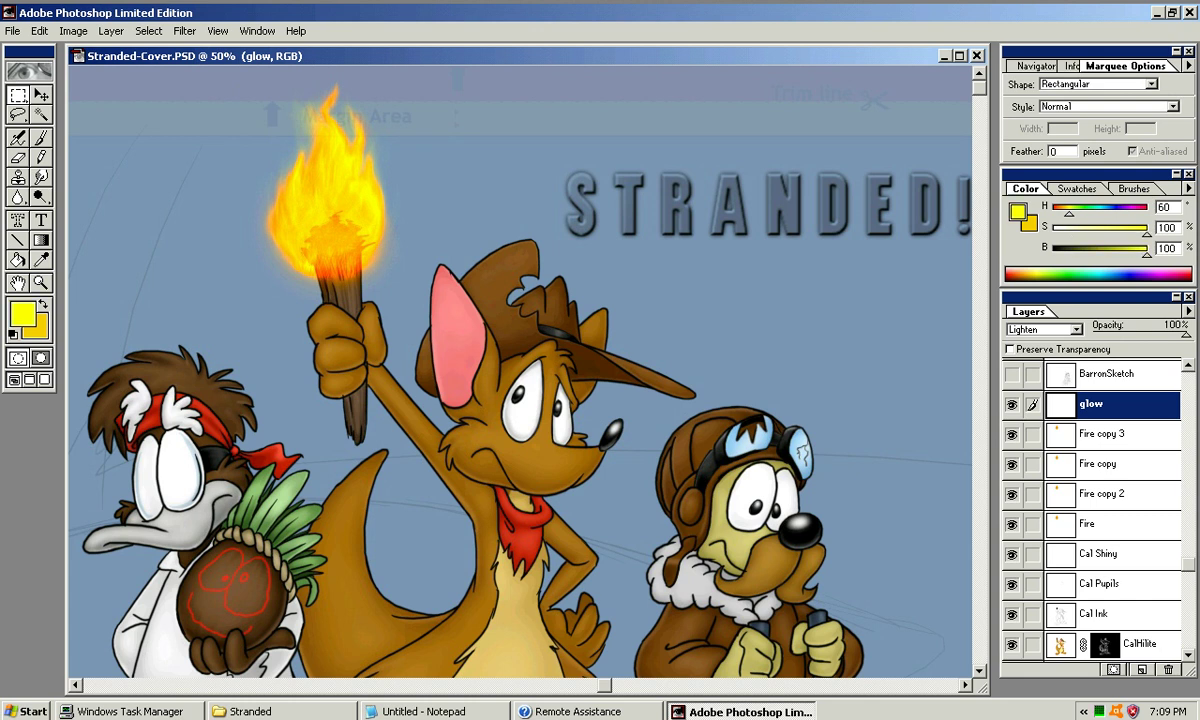
pyautogui.hotkey('ctrl', '+')
pyautogui.moveTo(330, 220); pyautogui.dragTo(428, 302)
pyautogui.press('j')
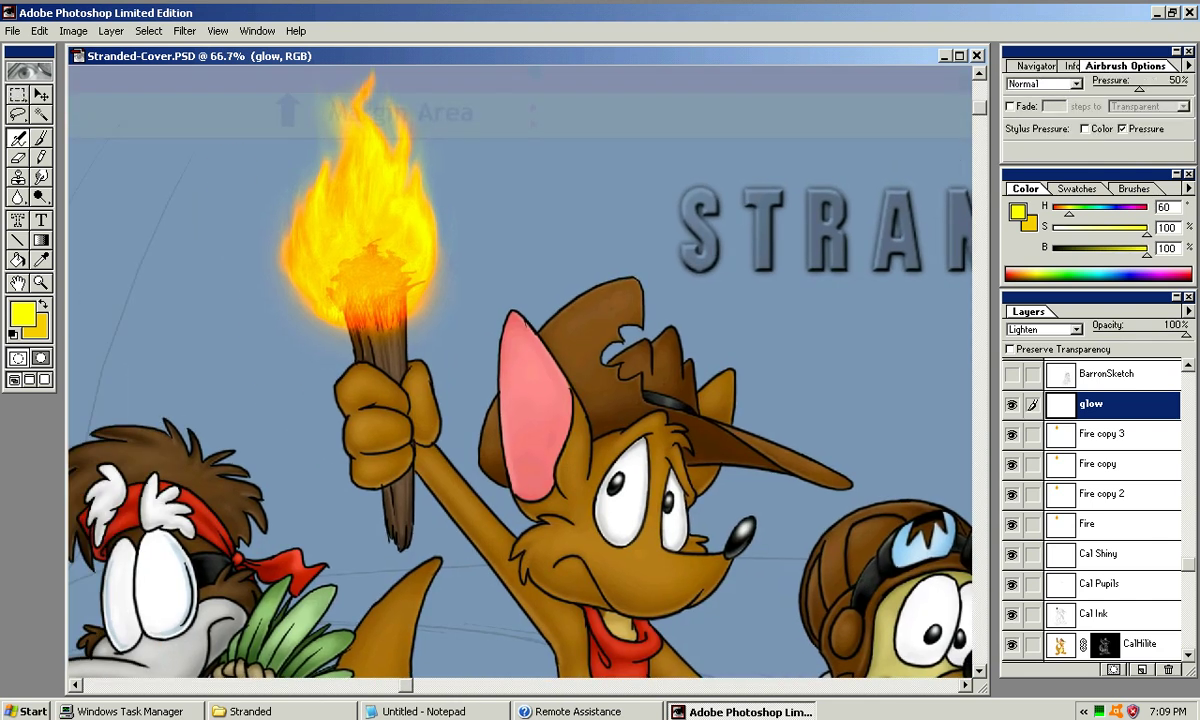
pyautogui.moveTo(322, 255); pyautogui.dragTo(355, 282)
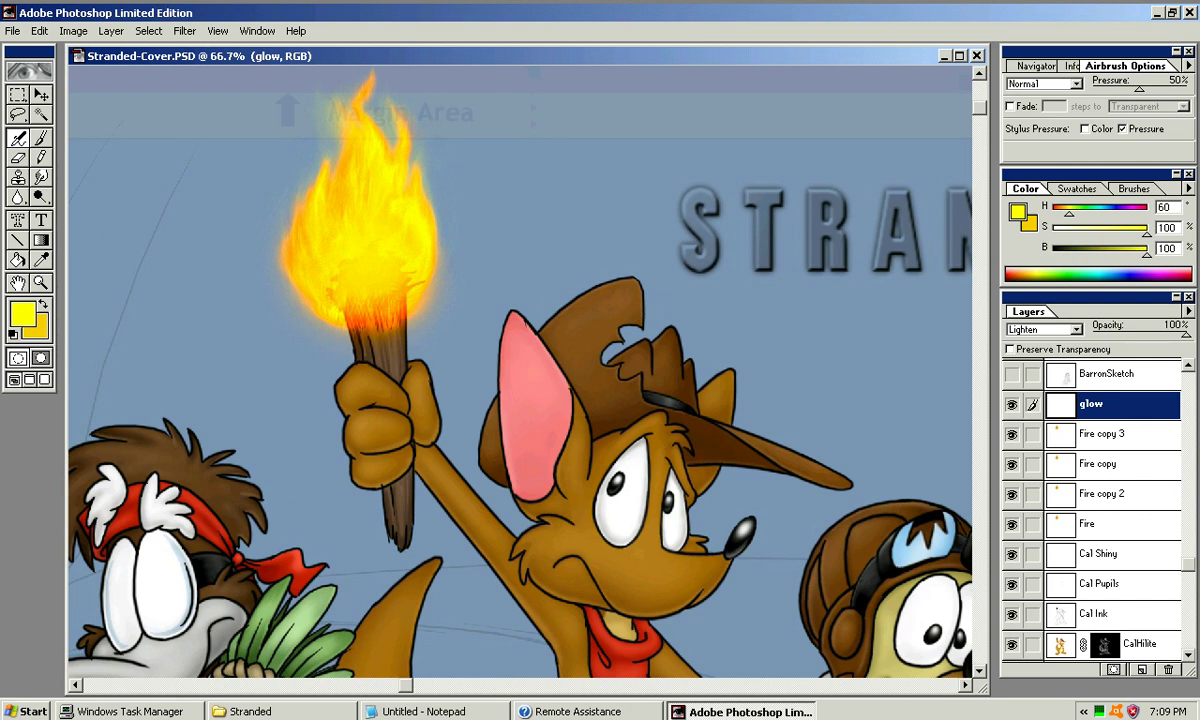
pyautogui.moveTo(345, 283)
pyautogui.mouseDown()
pyautogui.moveTo(335, 277)
pyautogui.moveTo(370, 198)
pyautogui.mouseUp()
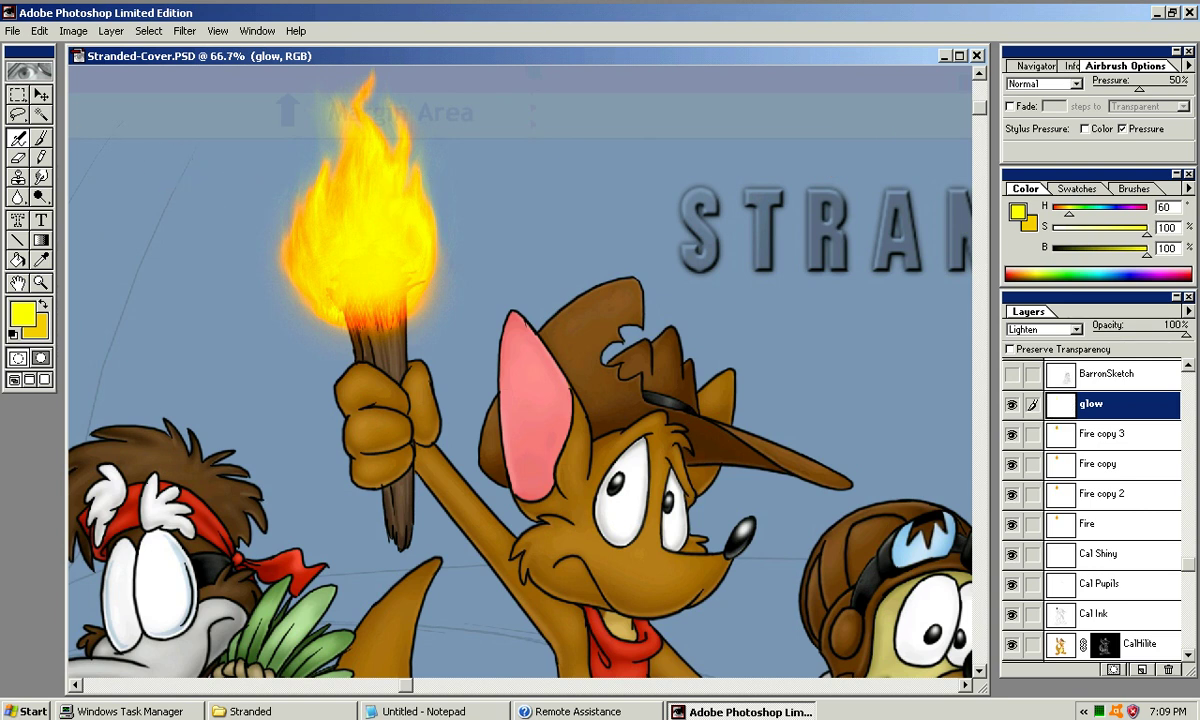
# Lower the glow layer's opacity to 77%
pyautogui.press('r')
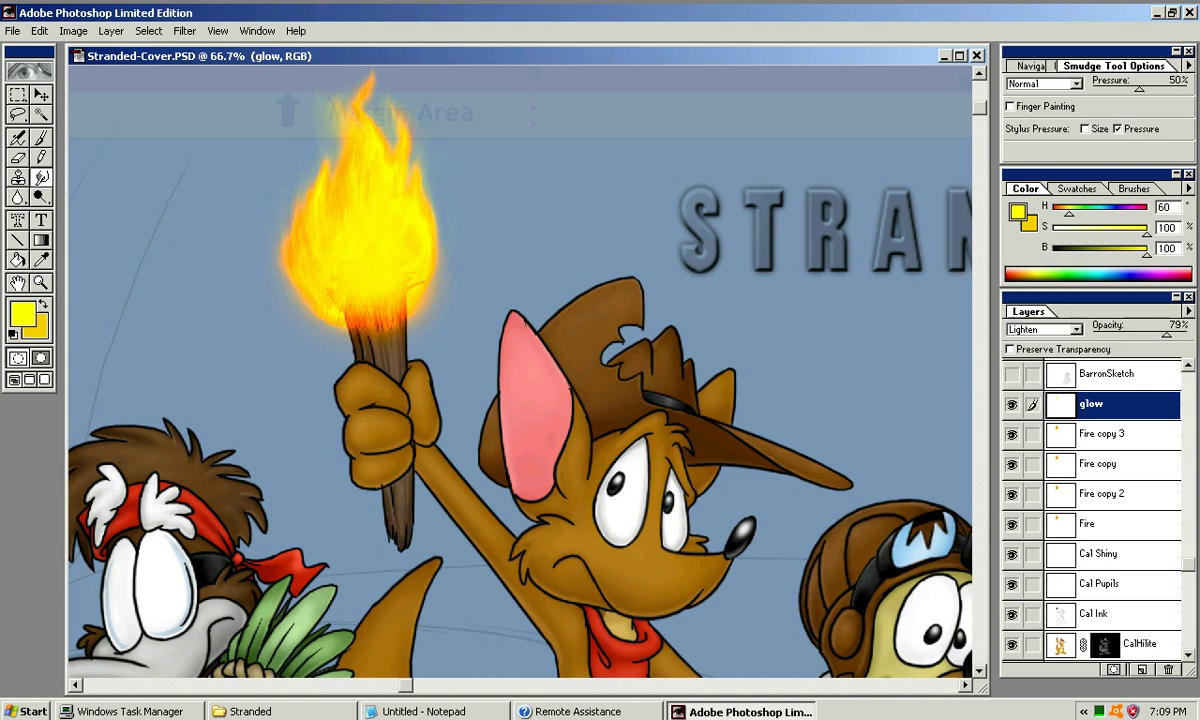
pyautogui.moveTo(1186, 335); pyautogui.dragTo(1163, 335)
pyautogui.press('7')
pyautogui.press('8')
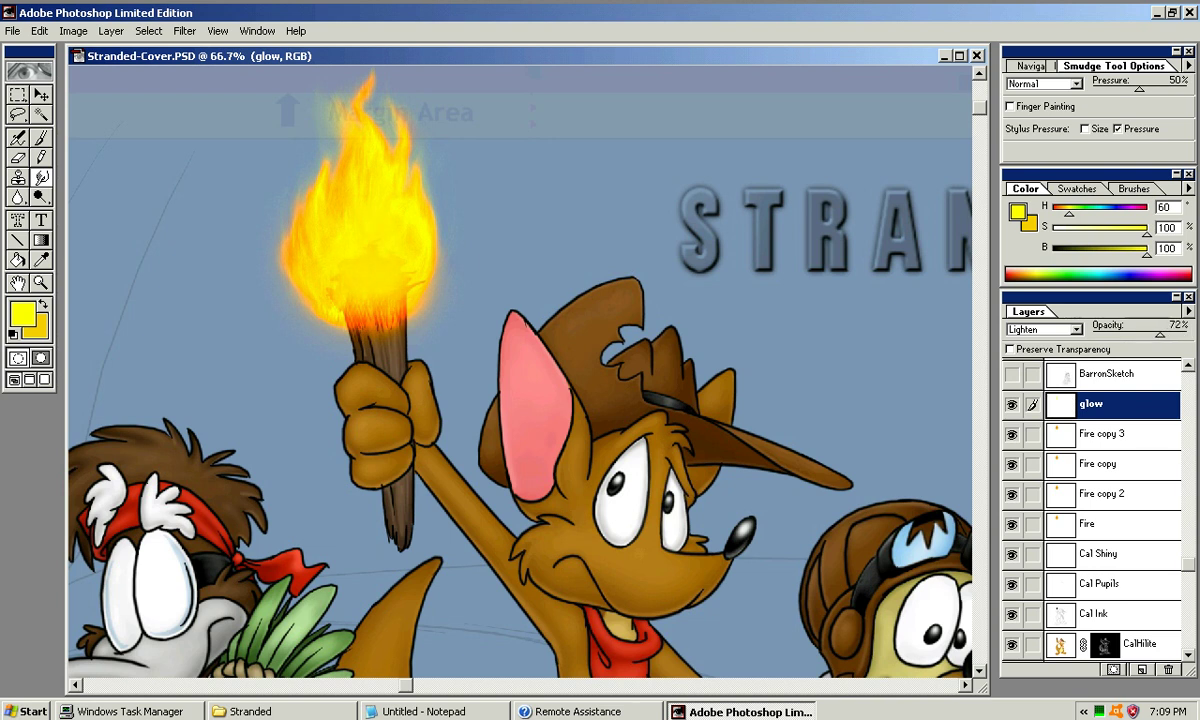
pyautogui.press('7')
pyautogui.press('6')
pyautogui.moveTo(1163, 335); pyautogui.dragTo(1165, 335)
pyautogui.moveTo(742, 305); pyautogui.dragTo(757, 305)
pyautogui.hotkey('ctrl', '-')
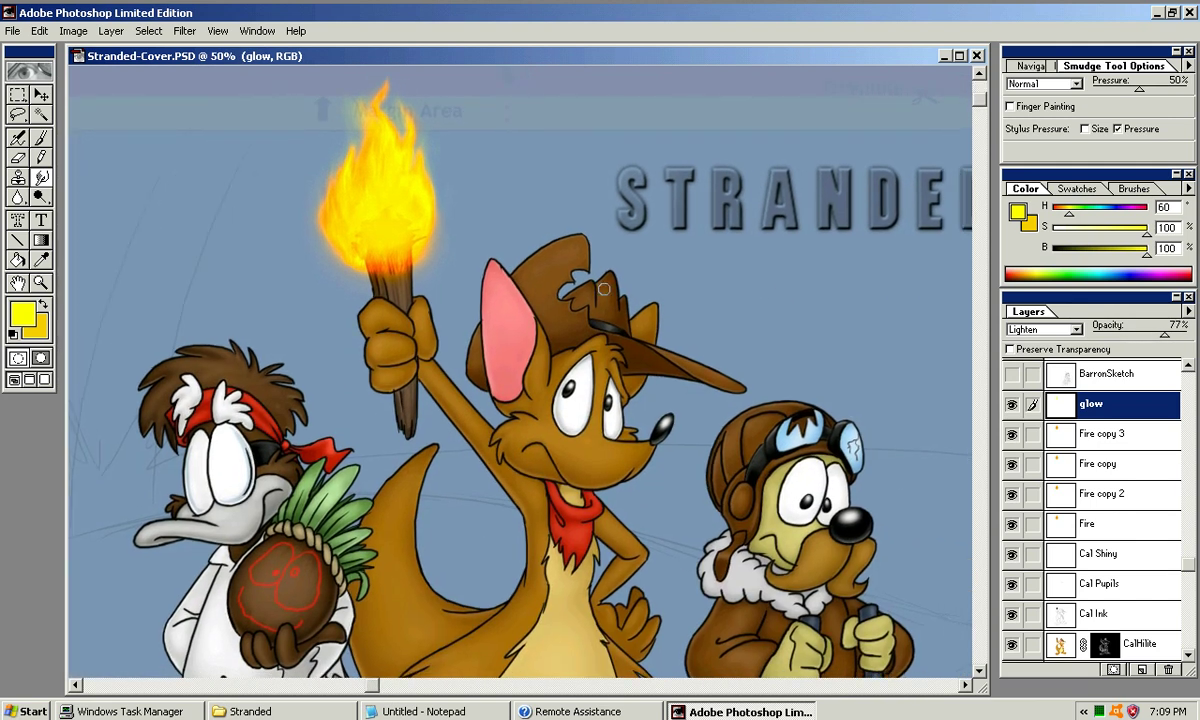
# Rename the glow layer as InsideFire
pyautogui.click(1100, 524)
pyautogui.click(1100, 404)
pyautogui.click(1188, 311)
pyautogui.click(1050, 360)
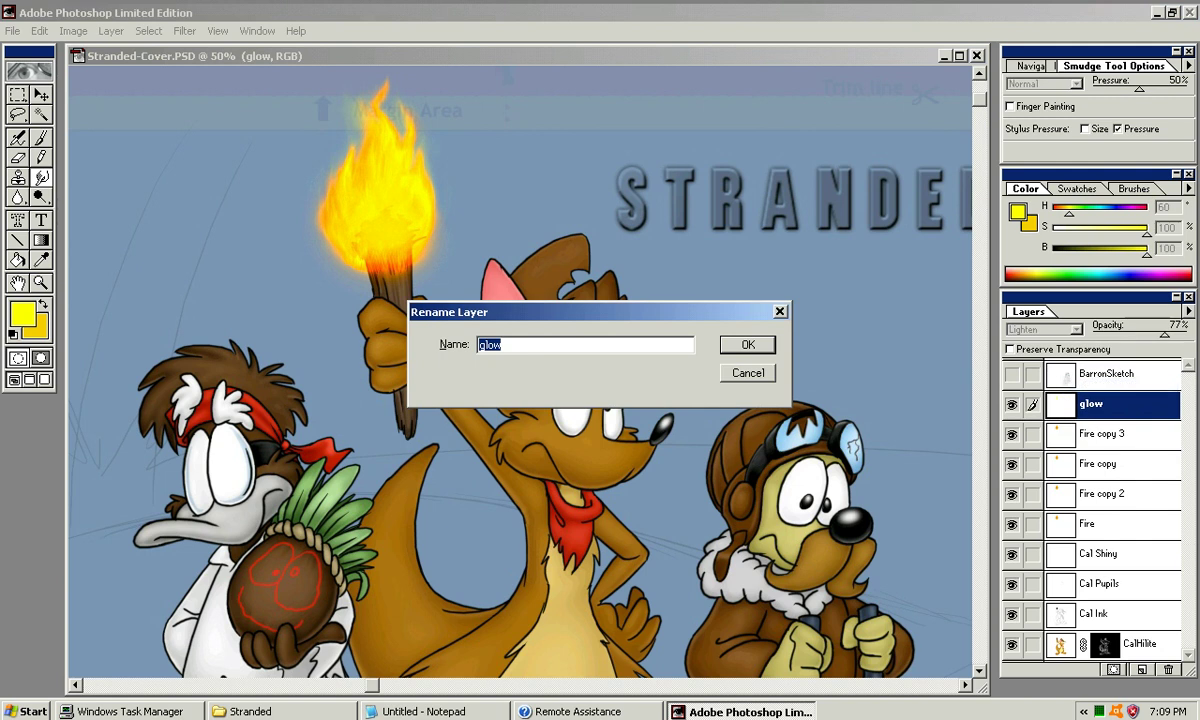
pyautogui.write('InsideFire')
pyautogui.press('Return')
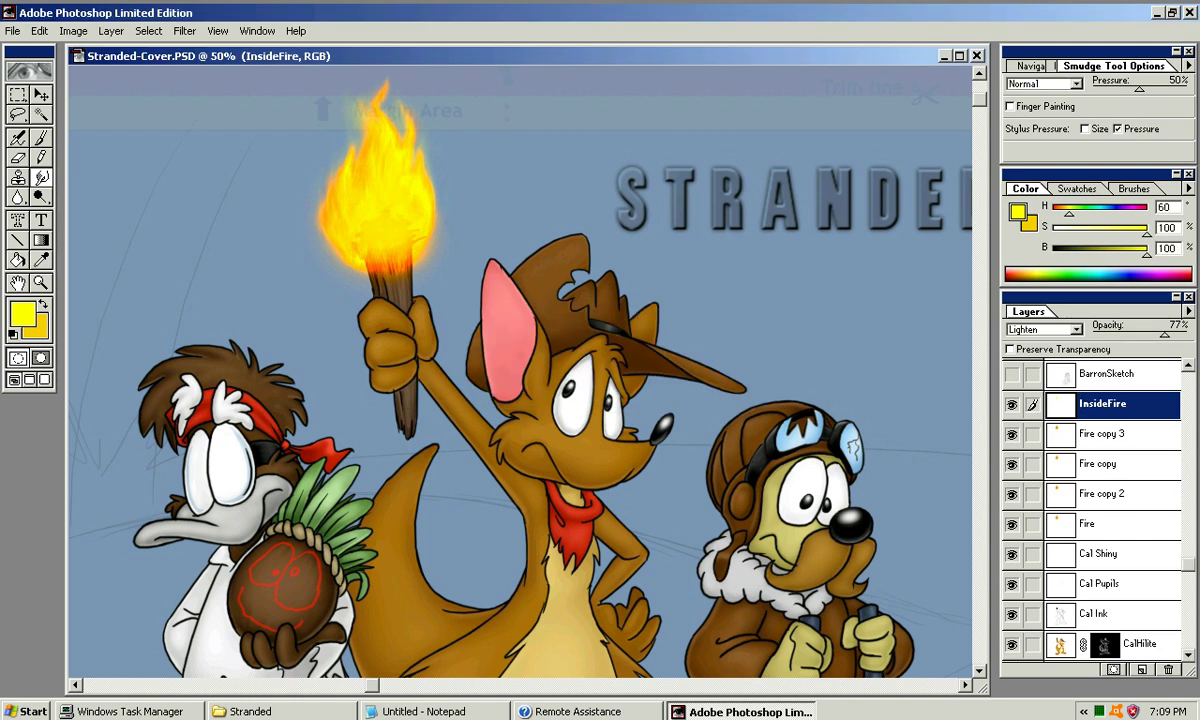
# Create a new layer named glow directly above Cal Shiny, beneath the Fire layers
pyautogui.click(1102, 524)
pyautogui.click(1102, 554)
pyautogui.click(1188, 311)
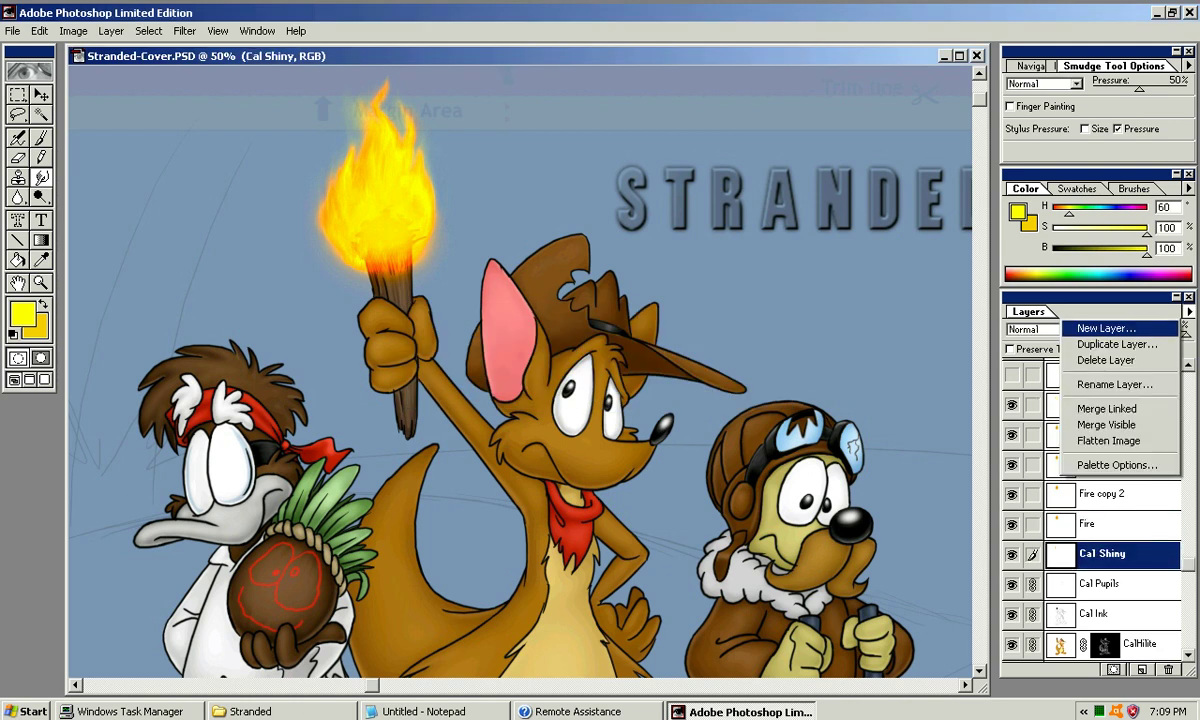
pyautogui.click(1112, 327)
pyautogui.write('glow')
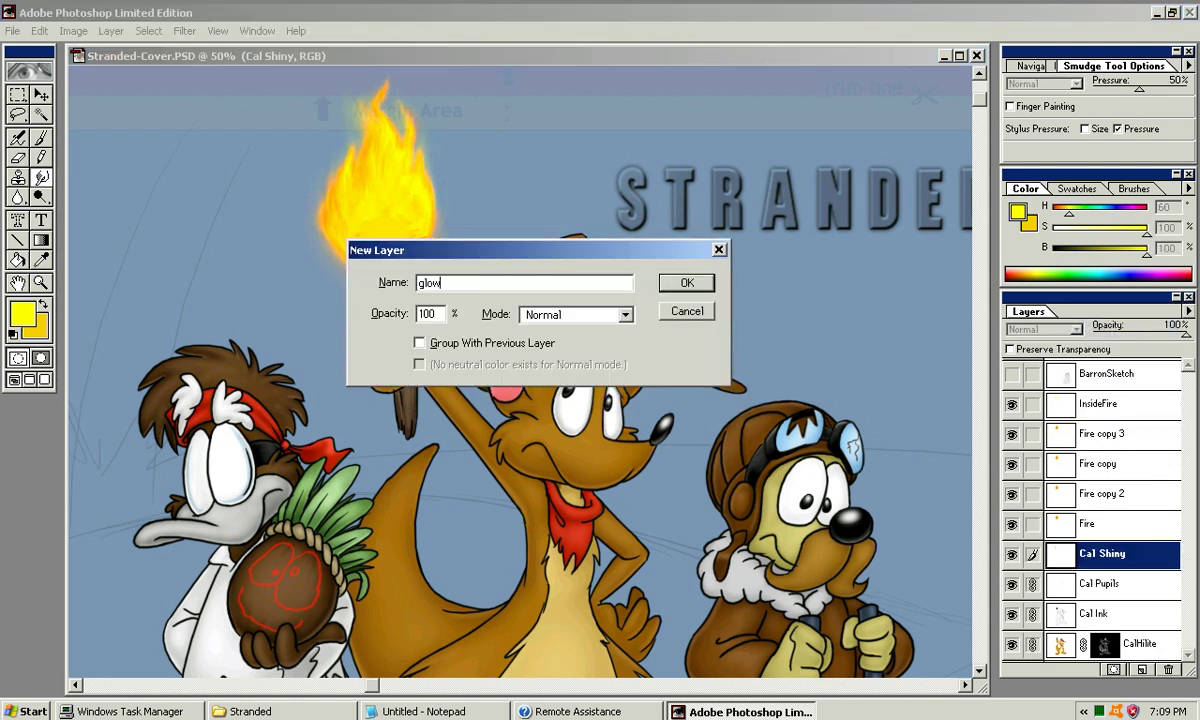
pyautogui.click(686, 283)
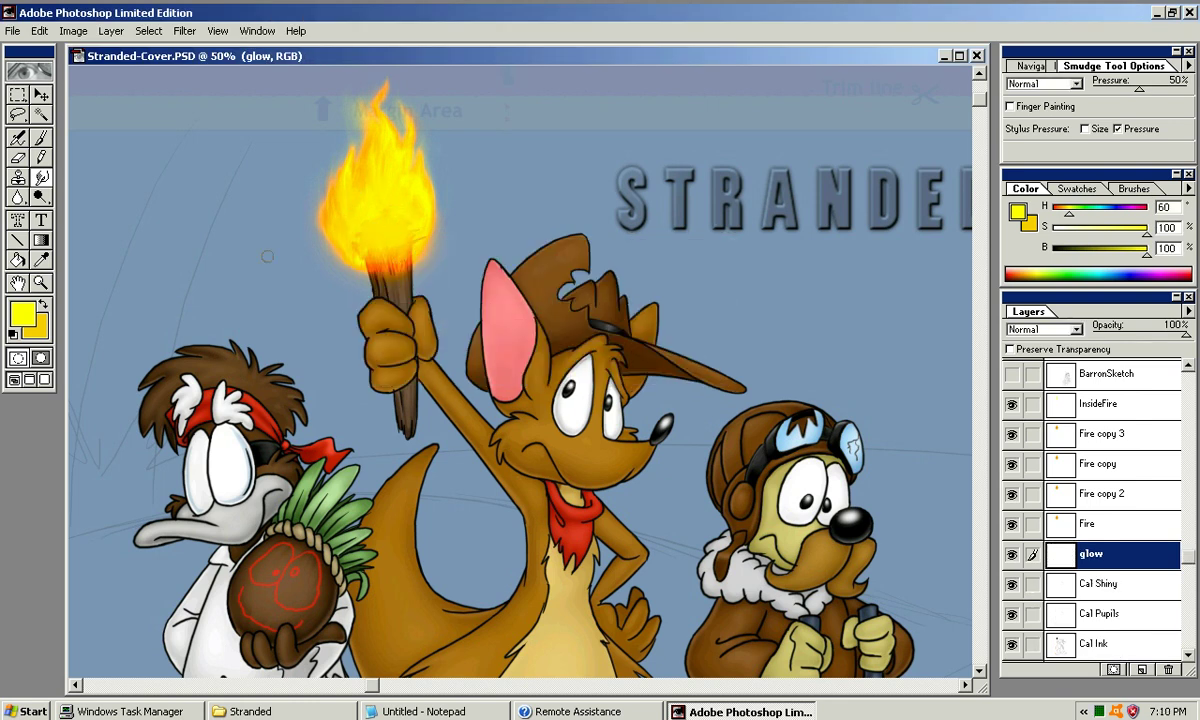
# Make the golden color the foreground and shift its hue to 43 for airbrushing
pyautogui.keyDown('alt'); pyautogui.click(360, 212); pyautogui.keyUp('alt')
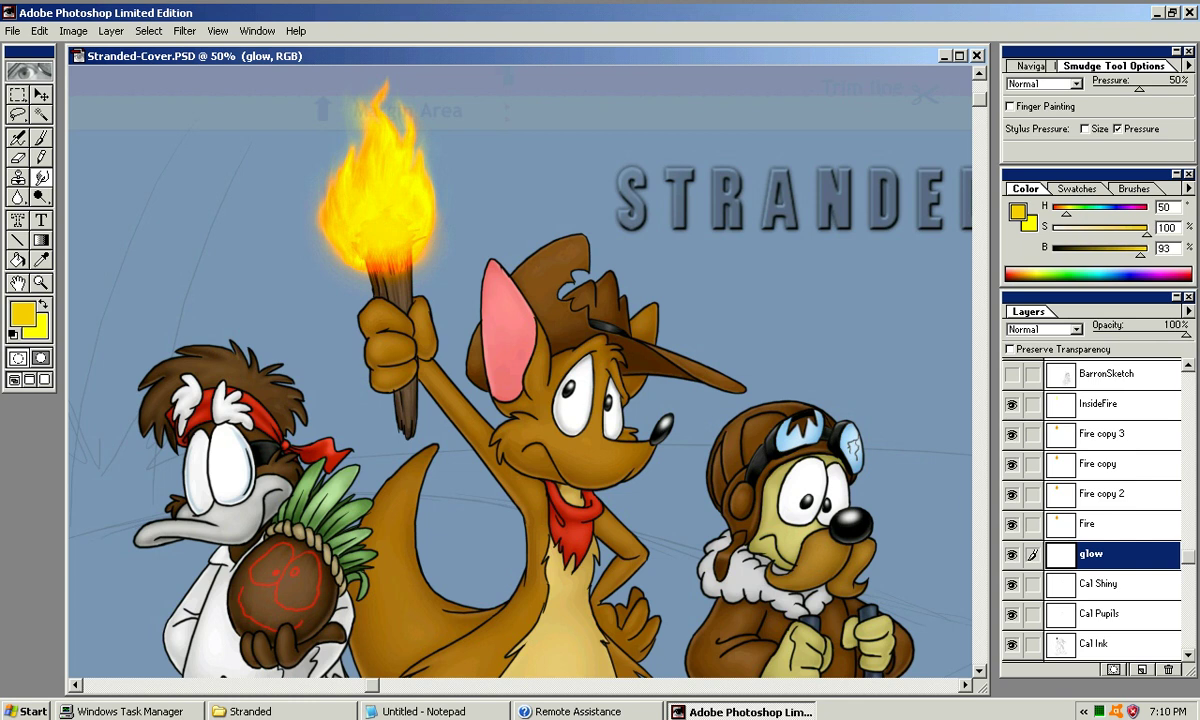
pyautogui.moveTo(1066, 213); pyautogui.dragTo(1064, 213)
pyautogui.press('a')
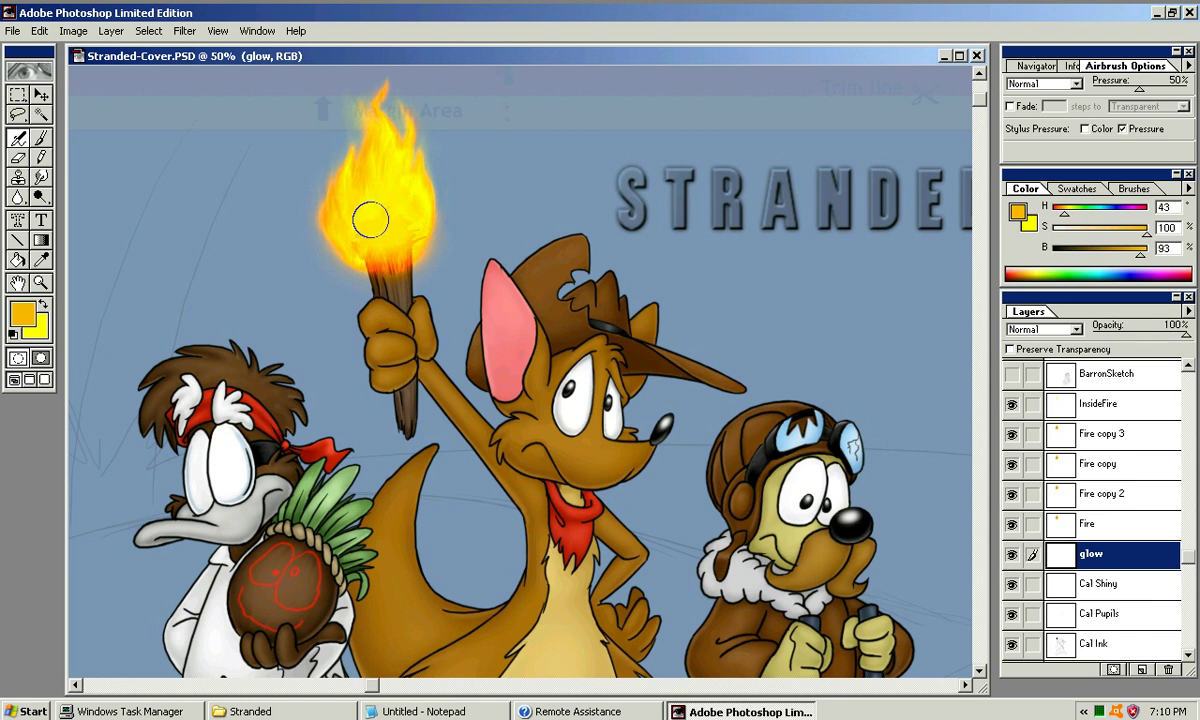
# Airbrush a soft orange glow around the torch flame with the 400 px brush, undoing and redoing the first attempts
pyautogui.press(']')
pyautogui.press(']')
pyautogui.hotkey('ctrl', 'z')
pyautogui.press(']')
pyautogui.moveTo(375, 212); pyautogui.dragTo(372, 215)
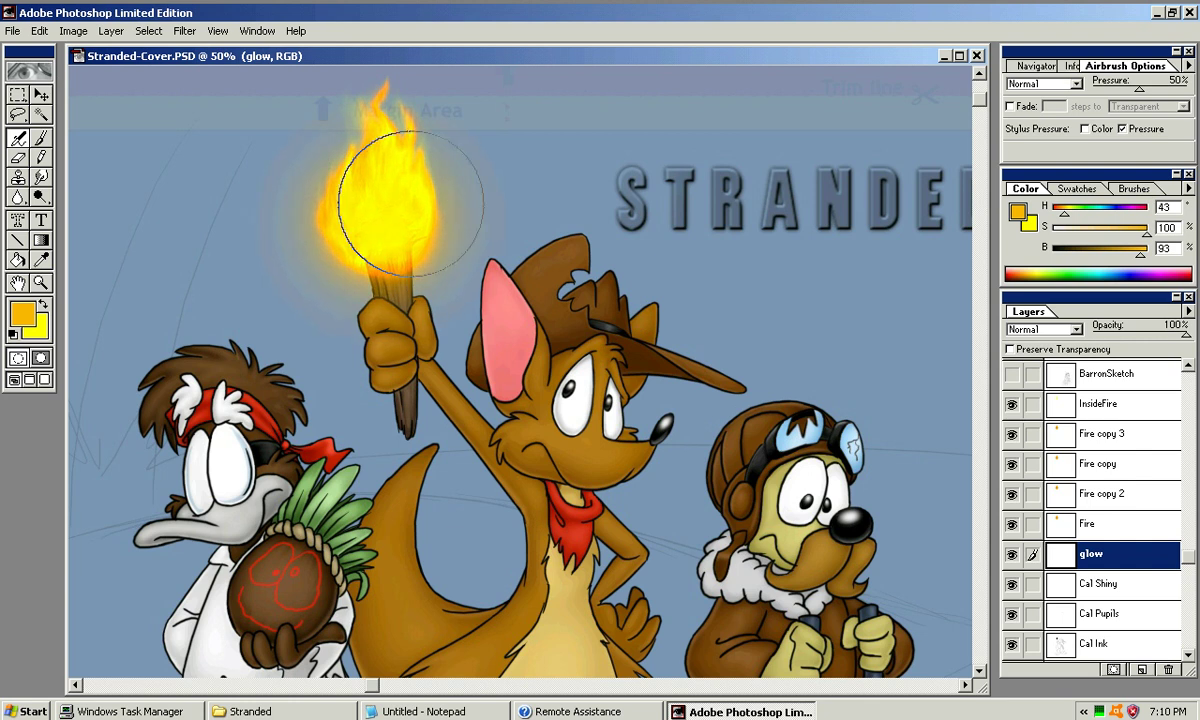
pyautogui.hotkey('ctrl', 'z')
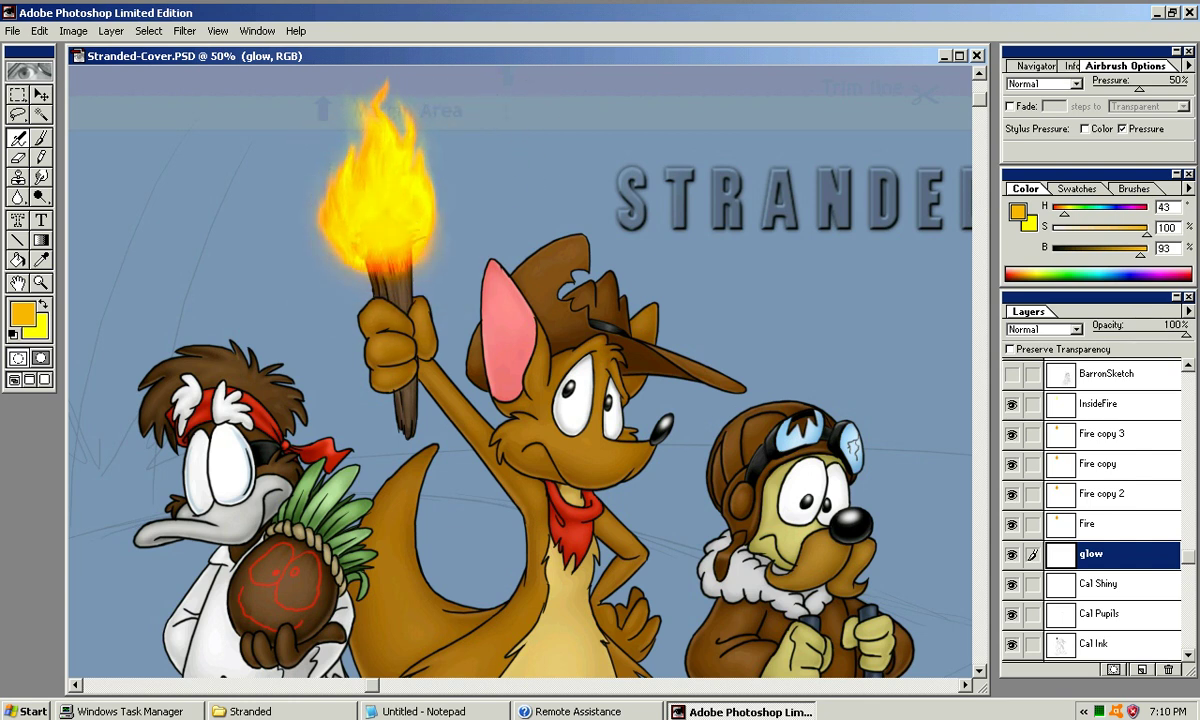
pyautogui.moveTo(374, 216); pyautogui.dragTo(388, 202)
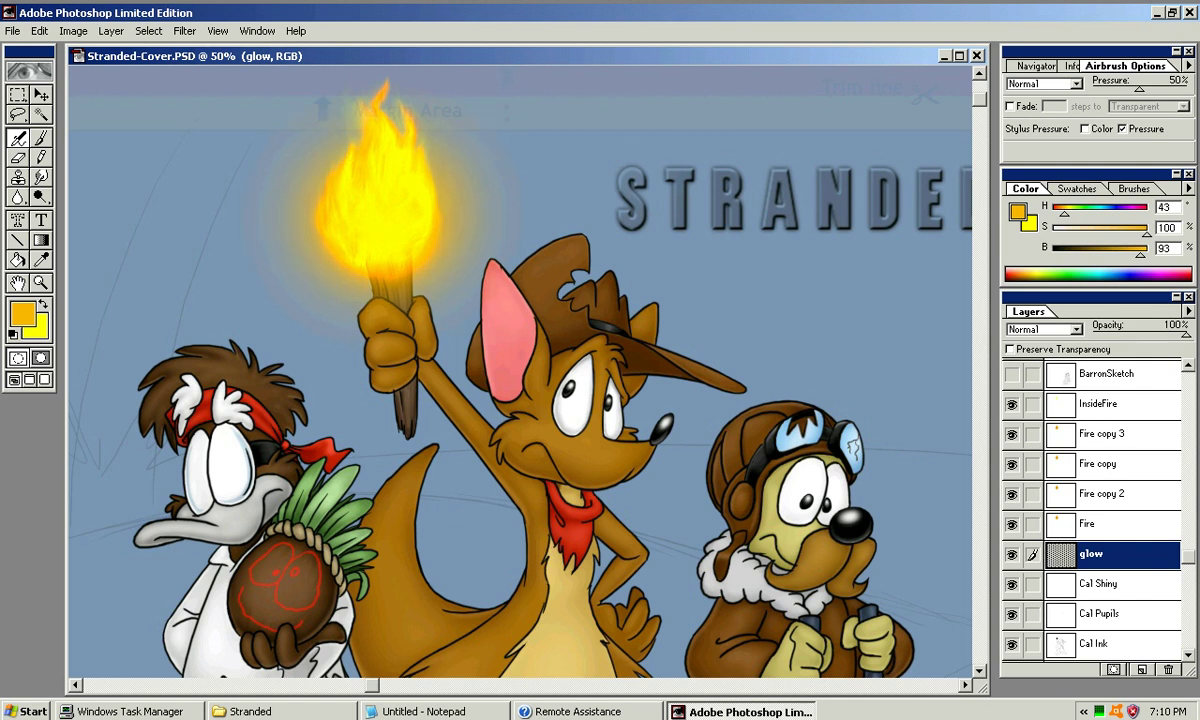
pyautogui.moveTo(521, 112); pyautogui.dragTo(525, 118)
# Smudge the orange glow around the flame with the soft 100 px brush
pyautogui.click(41, 177)
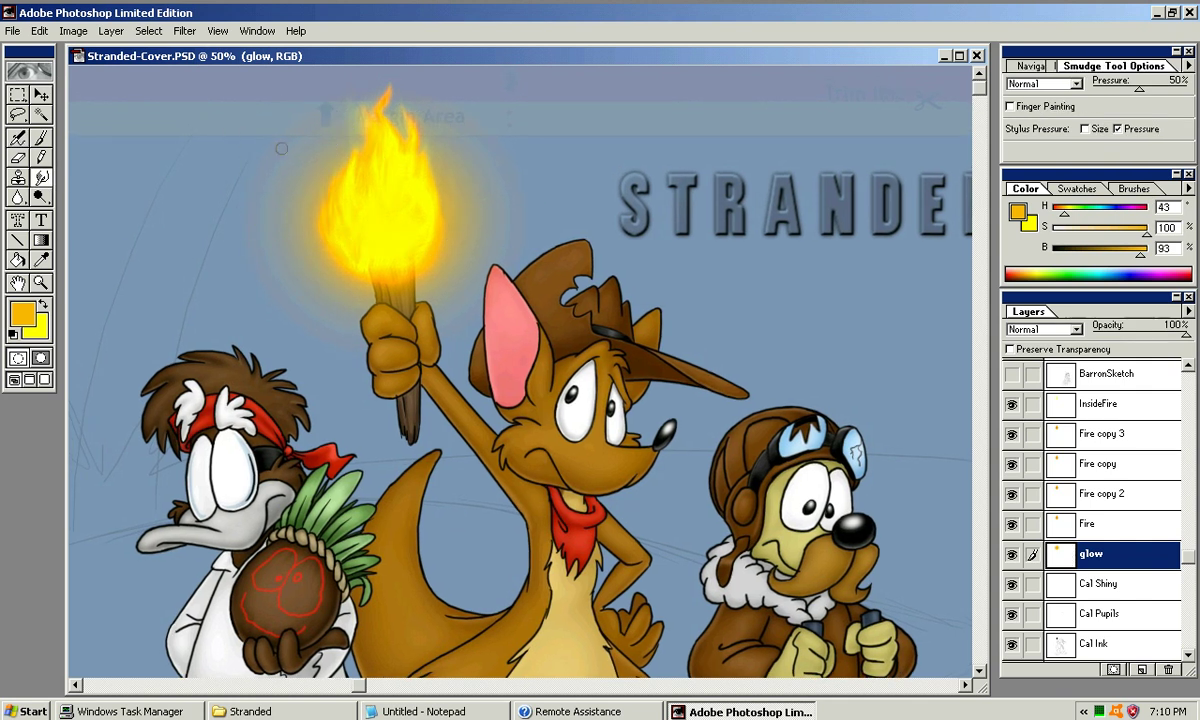
pyautogui.click(1133, 189)
pyautogui.click(1107, 268)
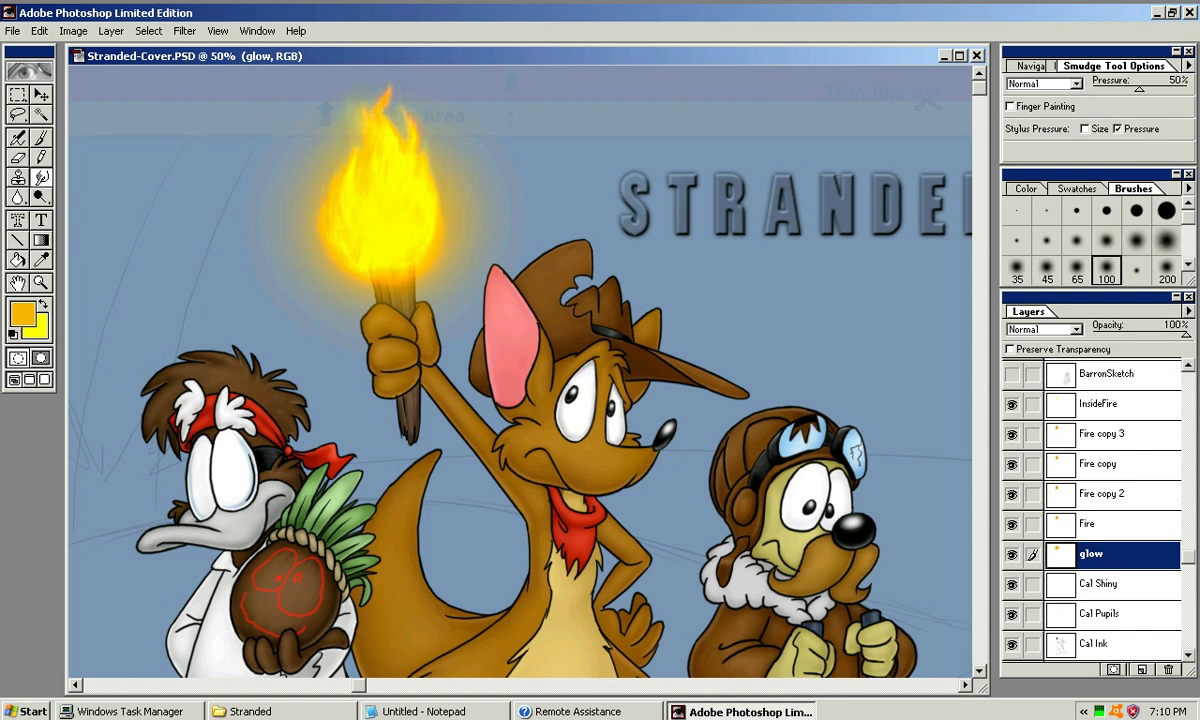
pyautogui.moveTo(426, 175)
pyautogui.mouseDown()
pyautogui.moveTo(420, 132)
pyautogui.moveTo(405, 116)
pyautogui.moveTo(385, 125)
pyautogui.moveTo(404, 192)
pyautogui.moveTo(407, 151)
pyautogui.moveTo(386, 168)
pyautogui.moveTo(383, 129)
pyautogui.moveTo(386, 171)
pyautogui.moveTo(367, 209)
pyautogui.moveTo(409, 253)
pyautogui.moveTo(399, 161)
pyautogui.moveTo(362, 196)
pyautogui.moveTo(340, 179)
pyautogui.moveTo(356, 198)
pyautogui.mouseUp()
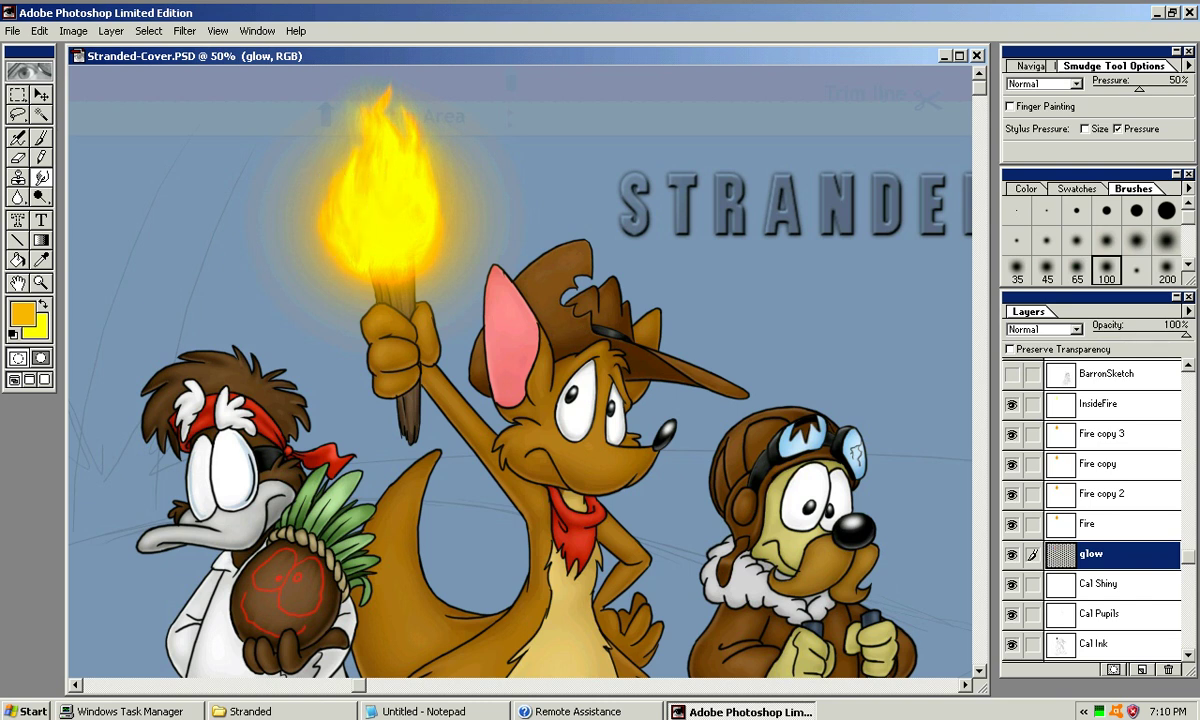
# Switch back to the Airbrush and set the new glow layer's blend mode to Color Dodge
pyautogui.press('j')
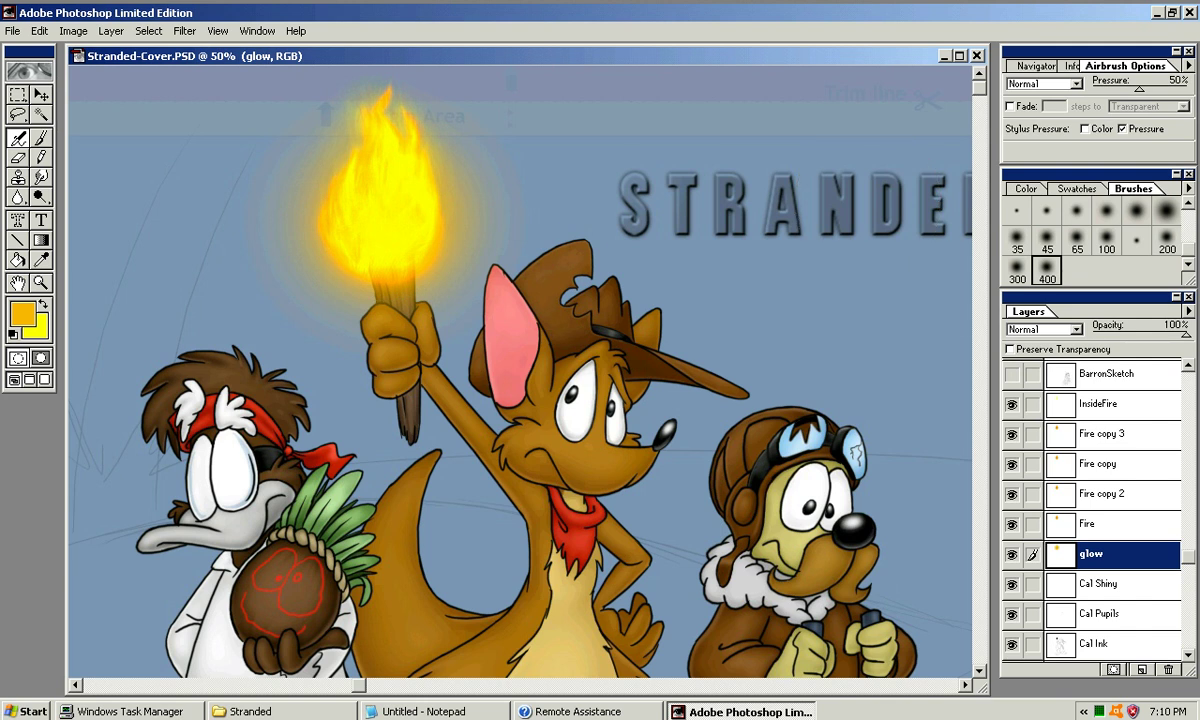
pyautogui.click(1043, 329)
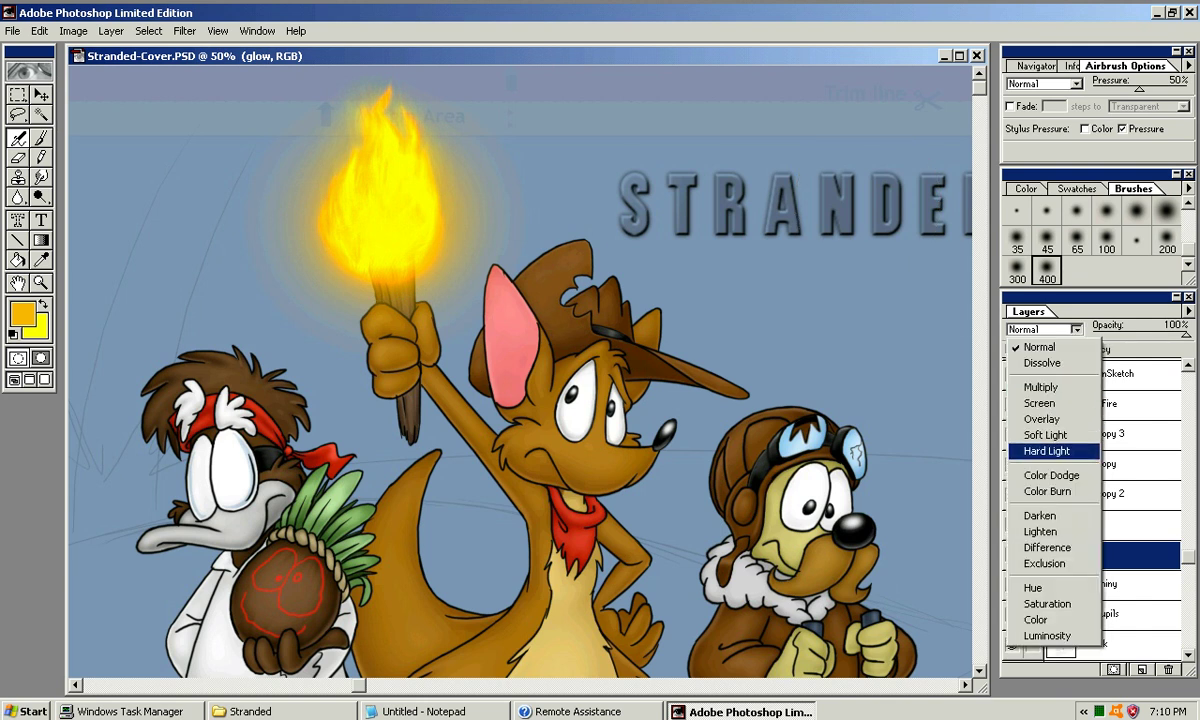
pyautogui.click(988, 447)
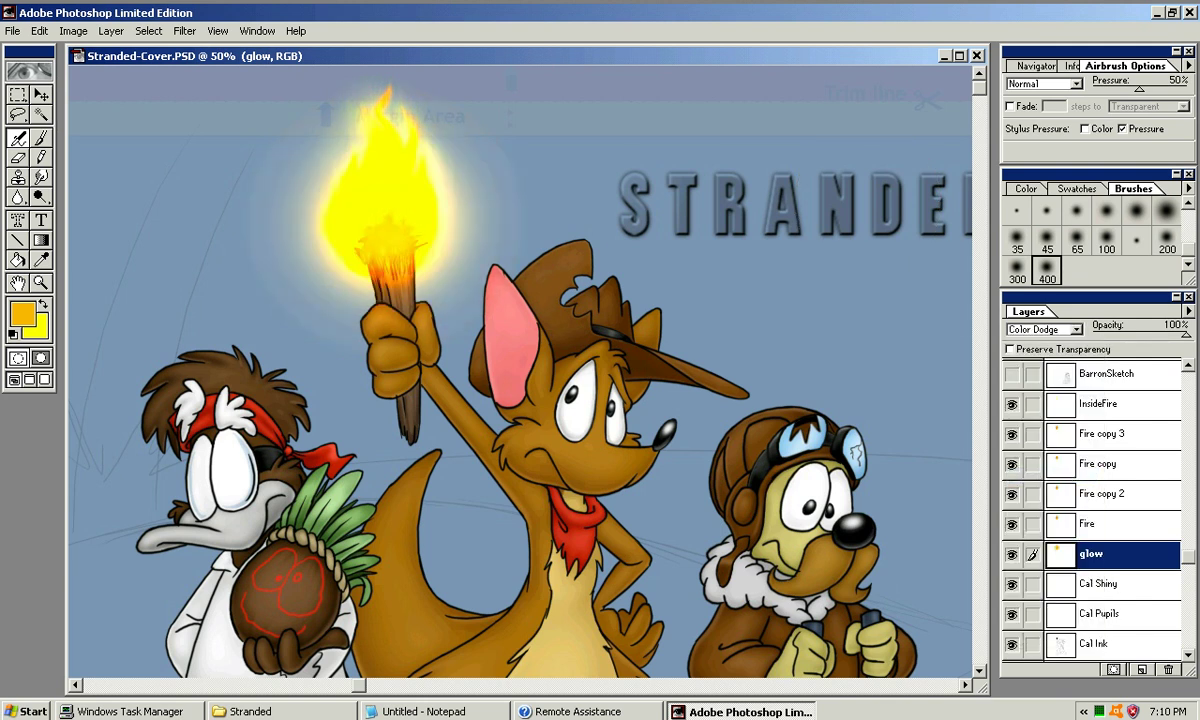
# Try Color Burn and Normal as the glow layer's blend mode and settle on Hard Light
pyautogui.click(1043, 329)
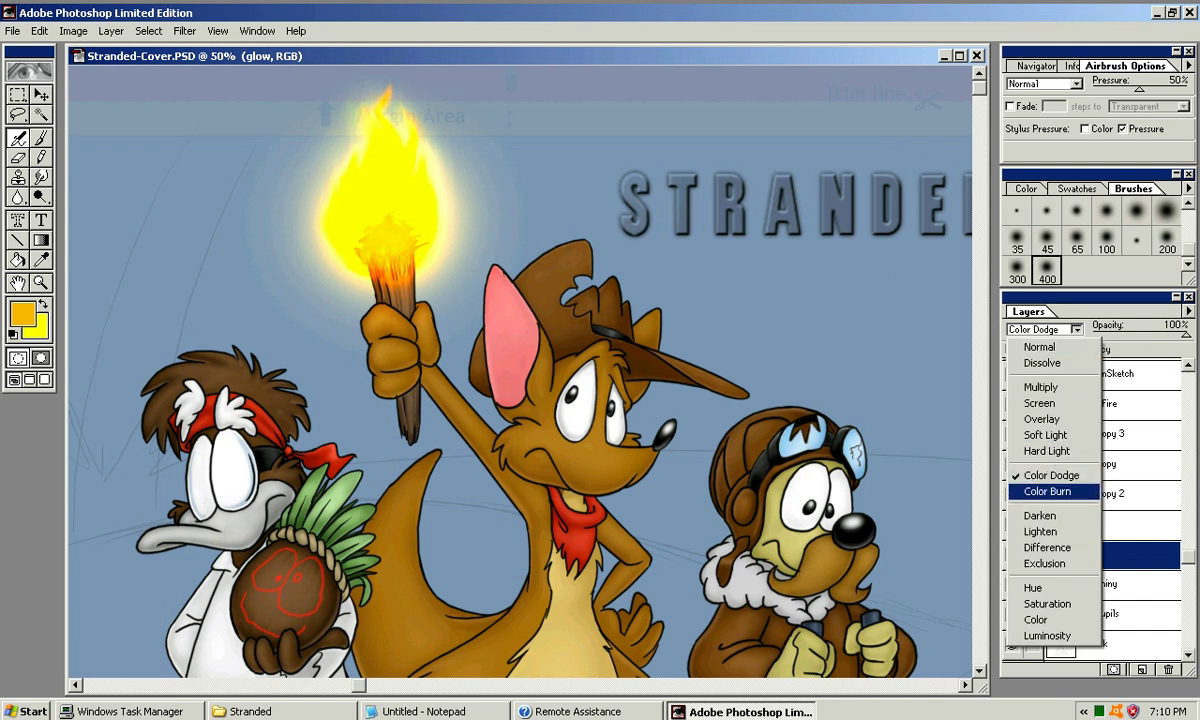
pyautogui.click(988, 462)
pyautogui.click(1043, 329)
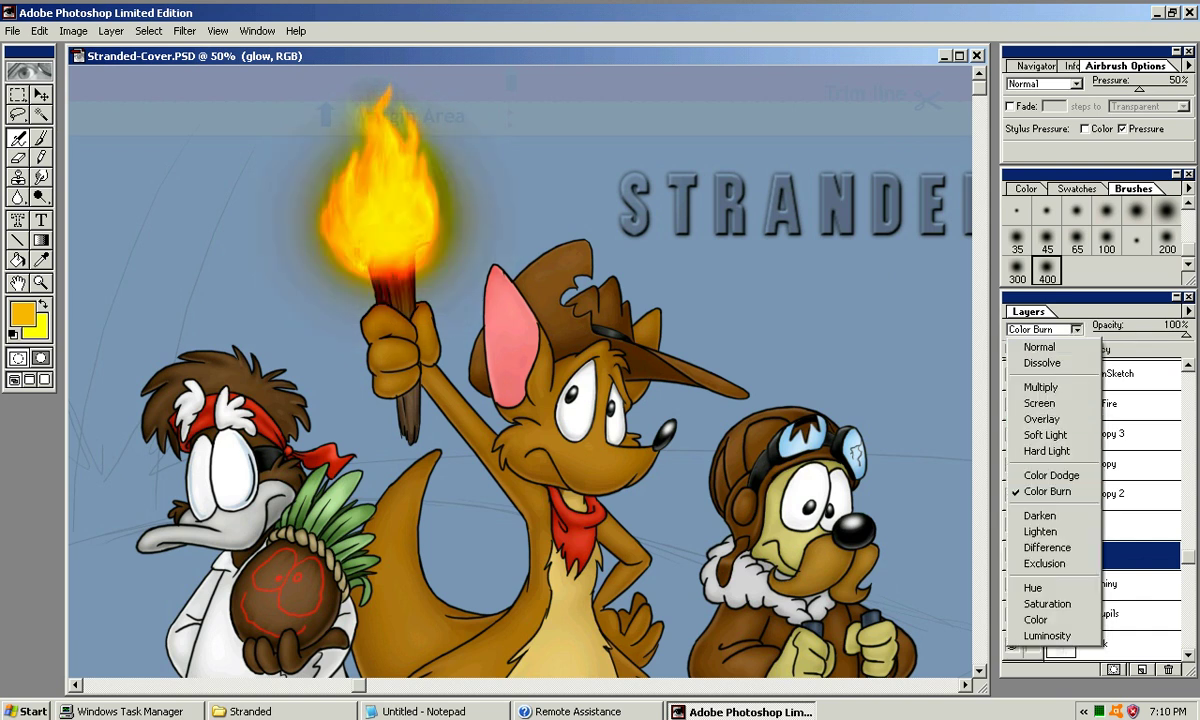
pyautogui.click(1045, 451)
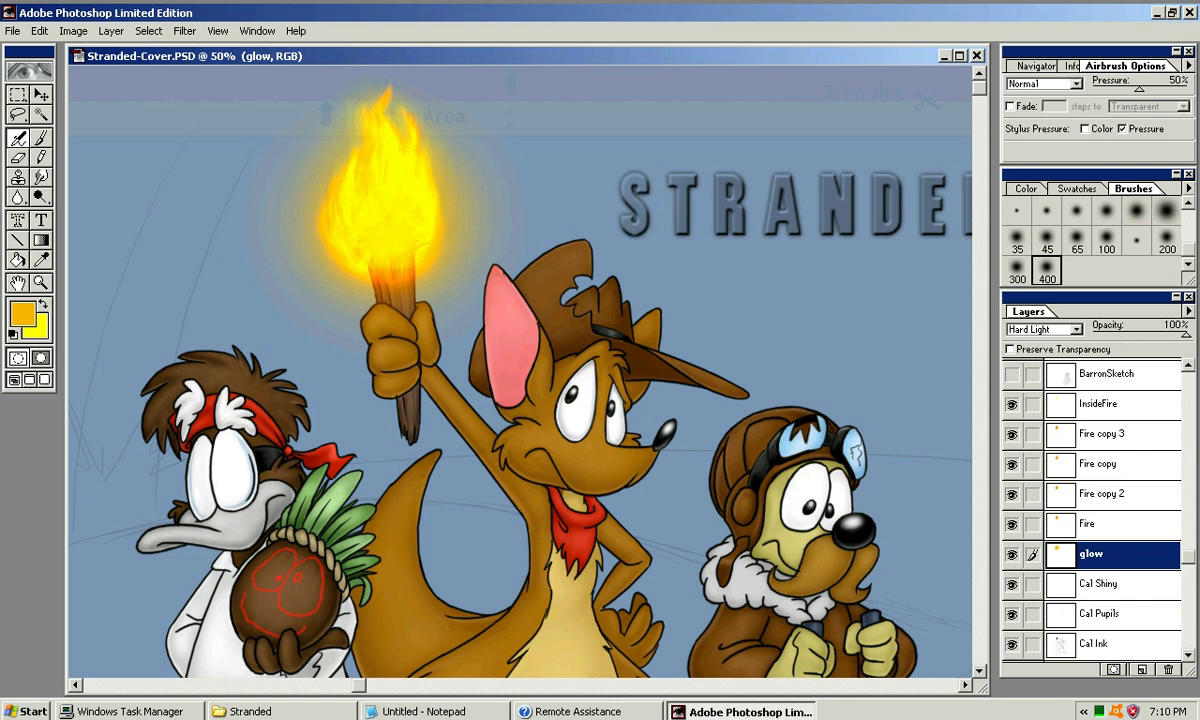
pyautogui.click(1043, 329)
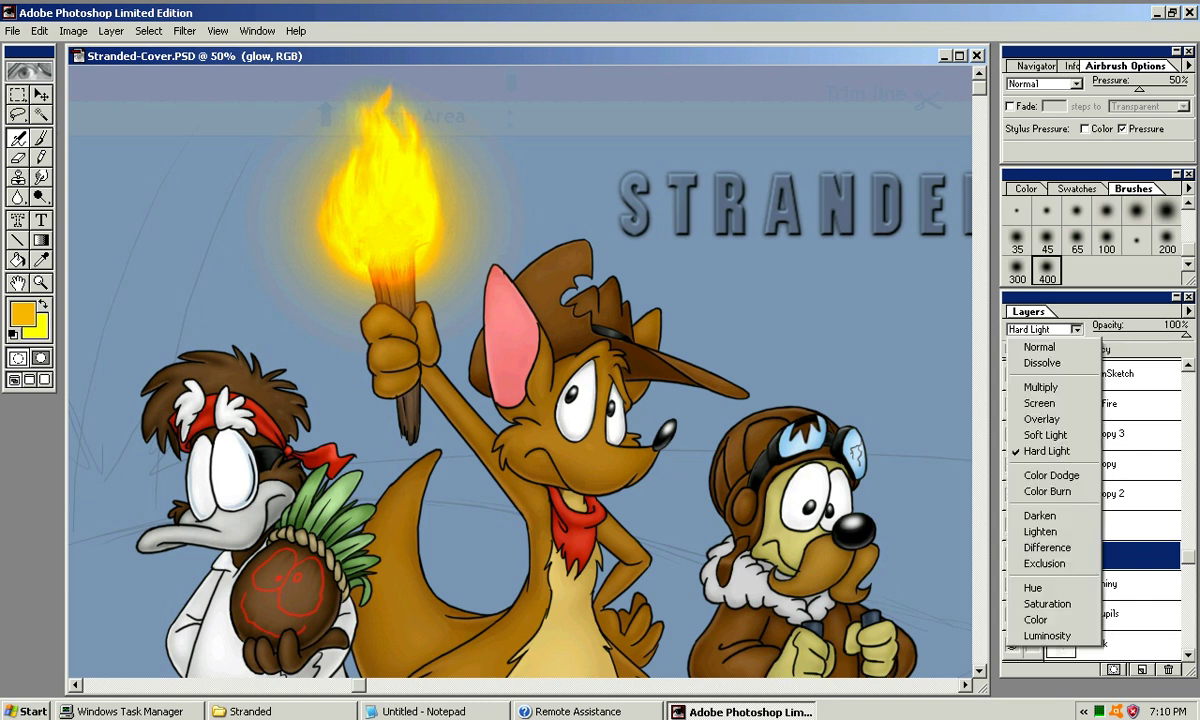
pyautogui.click(988, 326)
pyautogui.click(1043, 329)
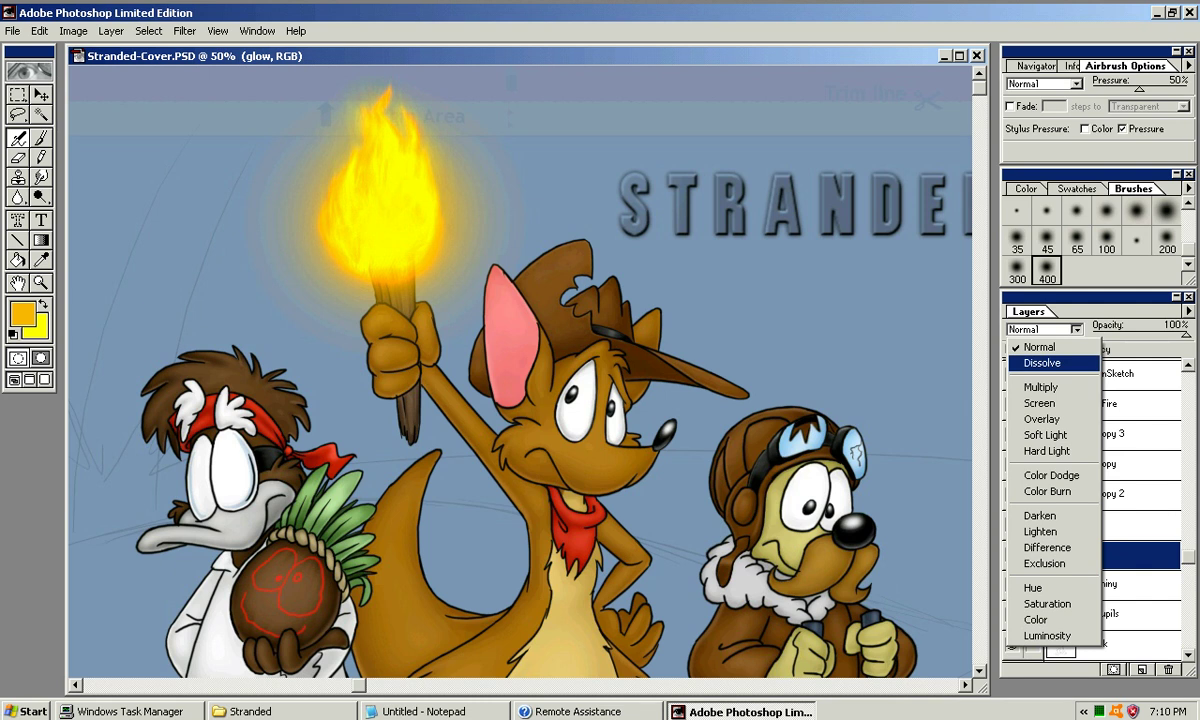
pyautogui.click(1046, 451)
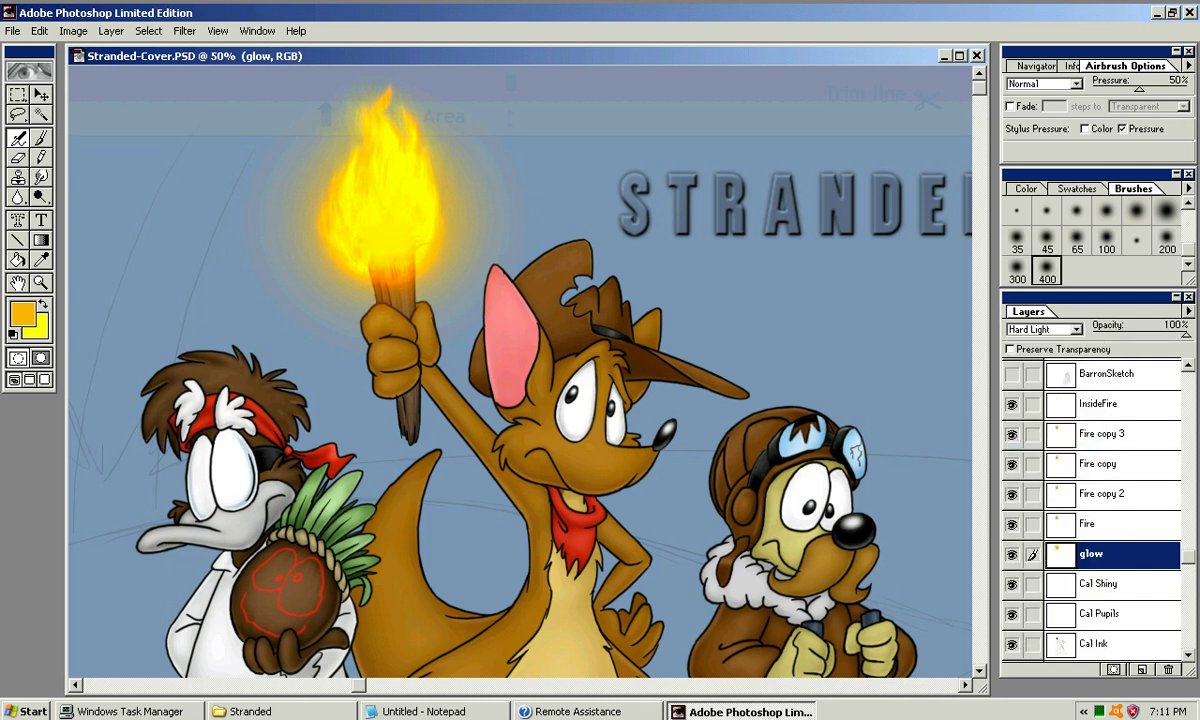
# Lower the opacity of the Fire copy 3 layer to 72%
pyautogui.click(1107, 434)
pyautogui.moveTo(1174, 335)
pyautogui.mouseDown()
pyautogui.moveTo(1145, 335)
pyautogui.moveTo(1177, 335)
pyautogui.moveTo(1160, 335)
pyautogui.mouseUp()
pyautogui.click(1102, 464)
pyautogui.click(1104, 434)
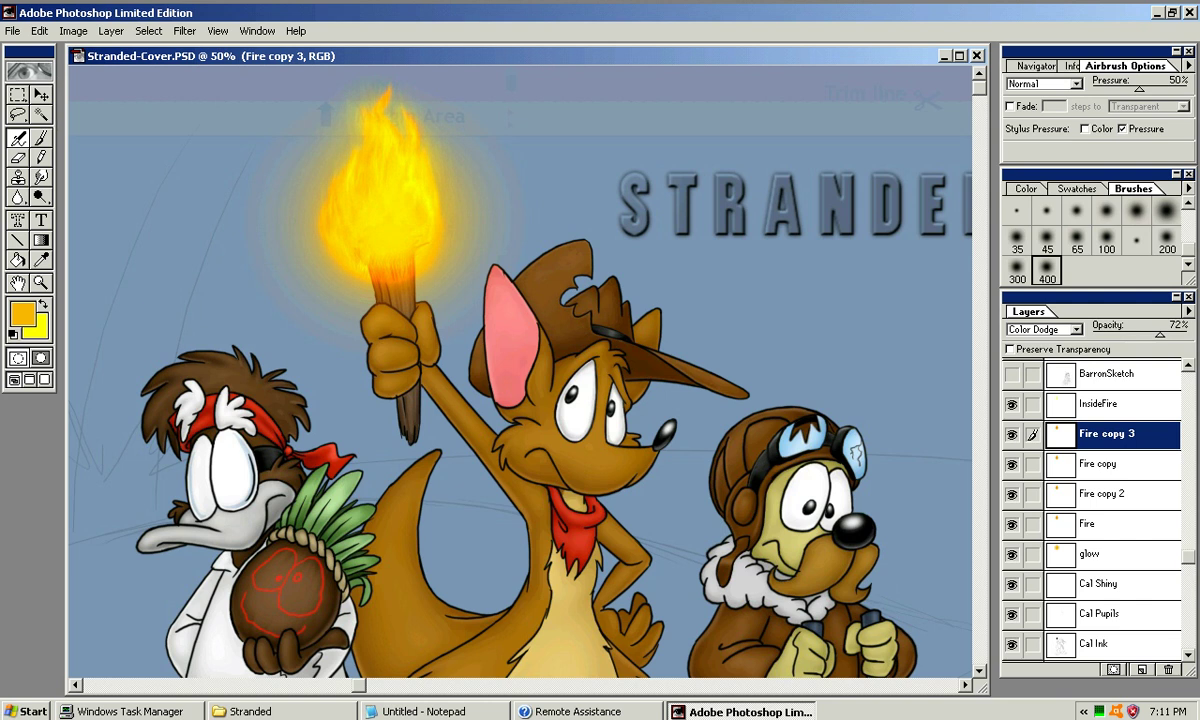
# Compare the flame with and without Fire copy 2, set that layer's opacity to 85% and Fire copy 3's to 71%
pyautogui.click(1107, 494)
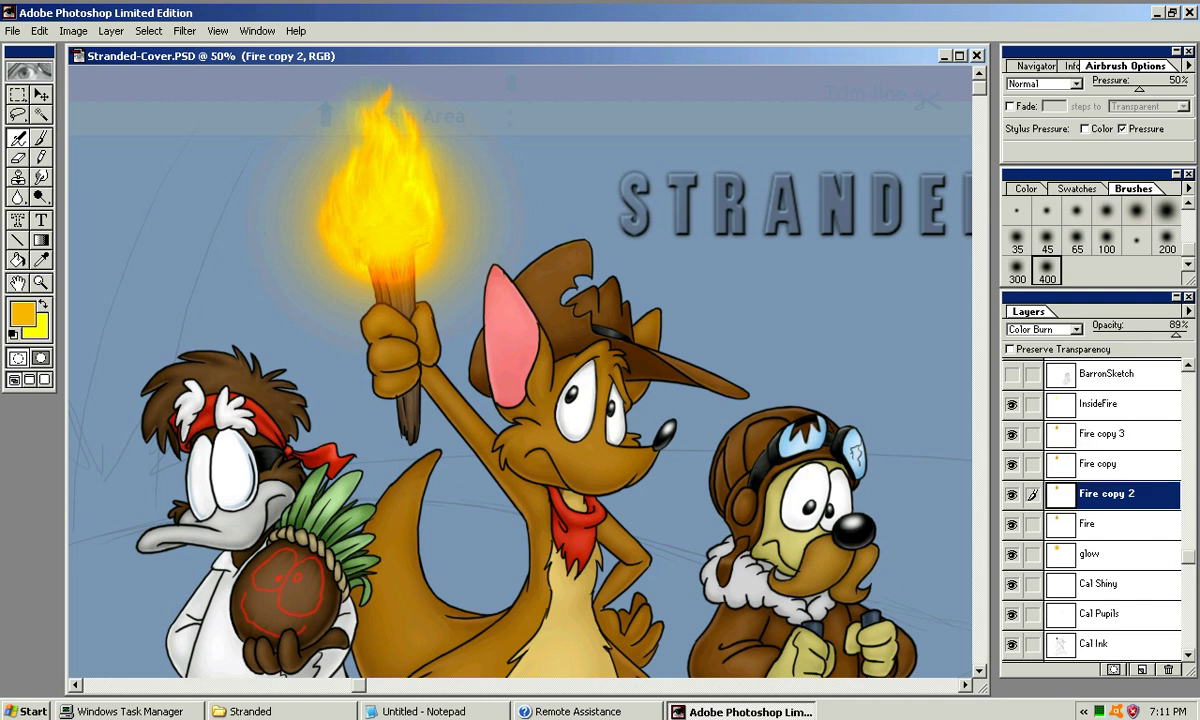
pyautogui.click(1012, 494)
pyautogui.click(1012, 494)
pyautogui.moveTo(1176, 335); pyautogui.dragTo(1172, 335)
pyautogui.click(1106, 434)
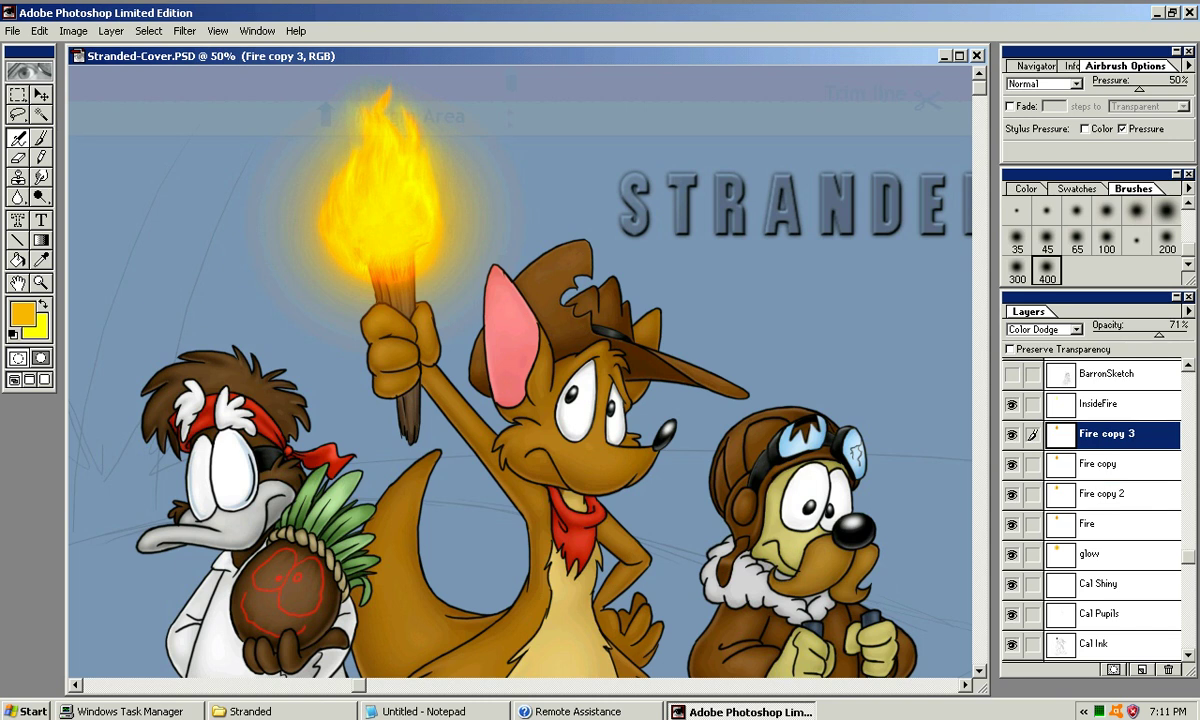
# Move the Fire copy 2 layer above Fire copy in the stack and raise its opacity
pyautogui.hotkey('ctrl', '+')
pyautogui.moveTo(480, 330); pyautogui.dragTo(583, 431)
pyautogui.hotkey('ctrl', '-')
pyautogui.hotkey('ctrl', '-')
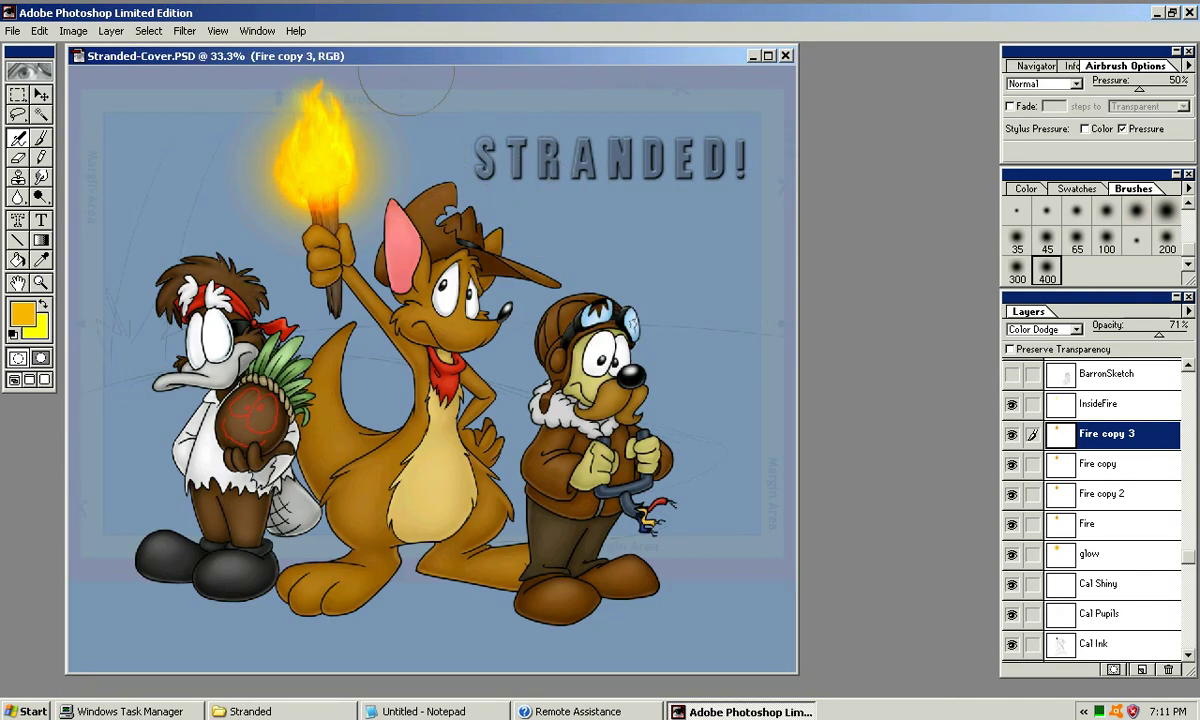
pyautogui.moveTo(400, 56); pyautogui.dragTo(454, 90)
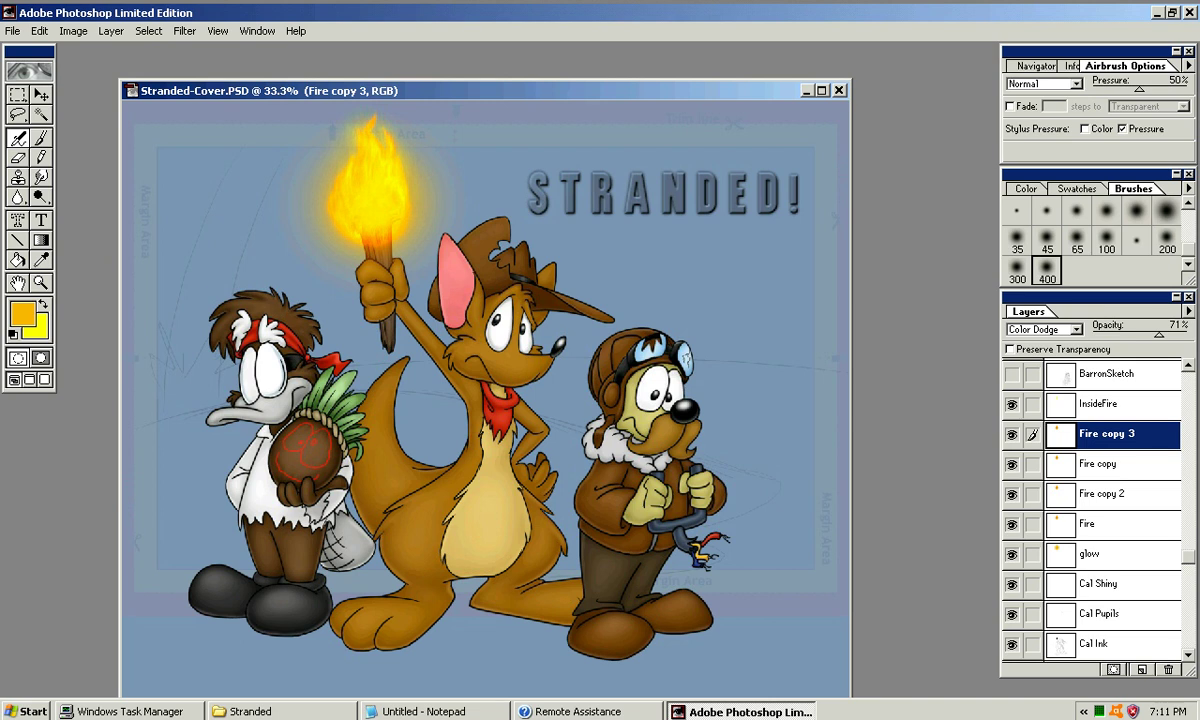
pyautogui.hotkey('alt', '[')
pyautogui.hotkey('alt', '[')
pyautogui.hotkey('ctrl', ']')
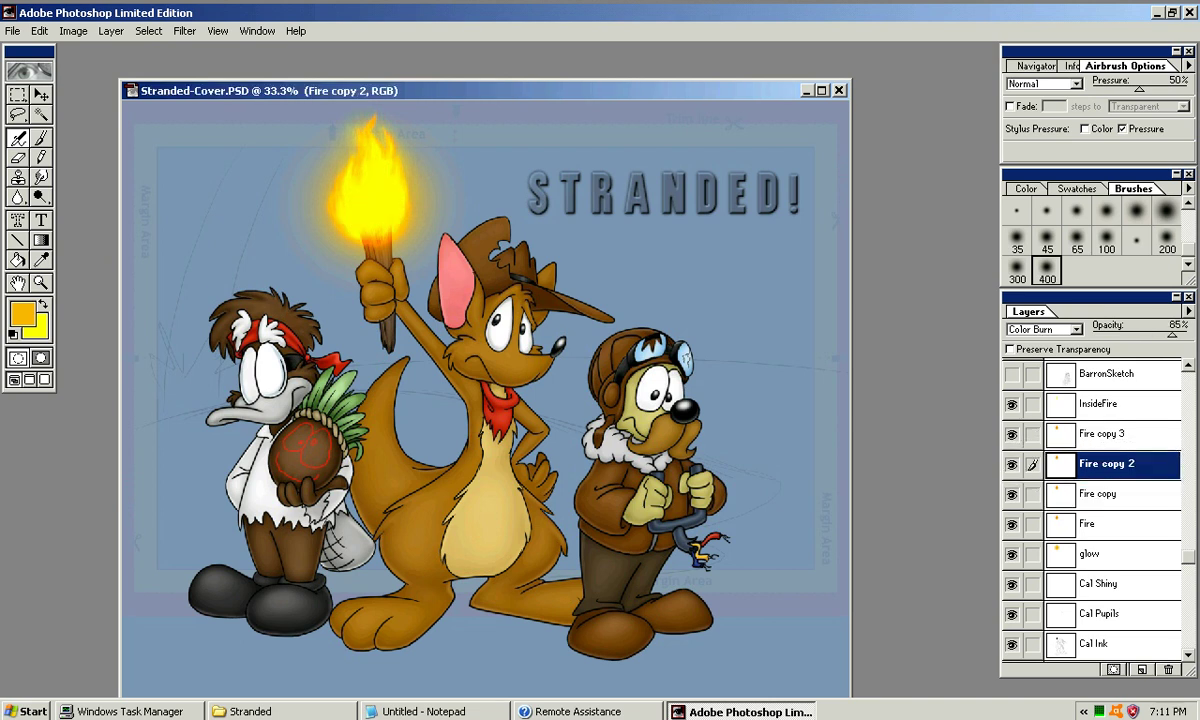
pyautogui.moveTo(1168, 335)
pyautogui.mouseDown()
pyautogui.moveTo(1151, 335)
pyautogui.moveTo(1187, 335)
pyautogui.mouseUp()
# Lower the opacity of the Fire copy layer, fine-tuning it in small increments
pyautogui.hotkey('alt', '[')
pyautogui.hotkey('ctrl', '+')
pyautogui.hotkey('ctrl', '+')
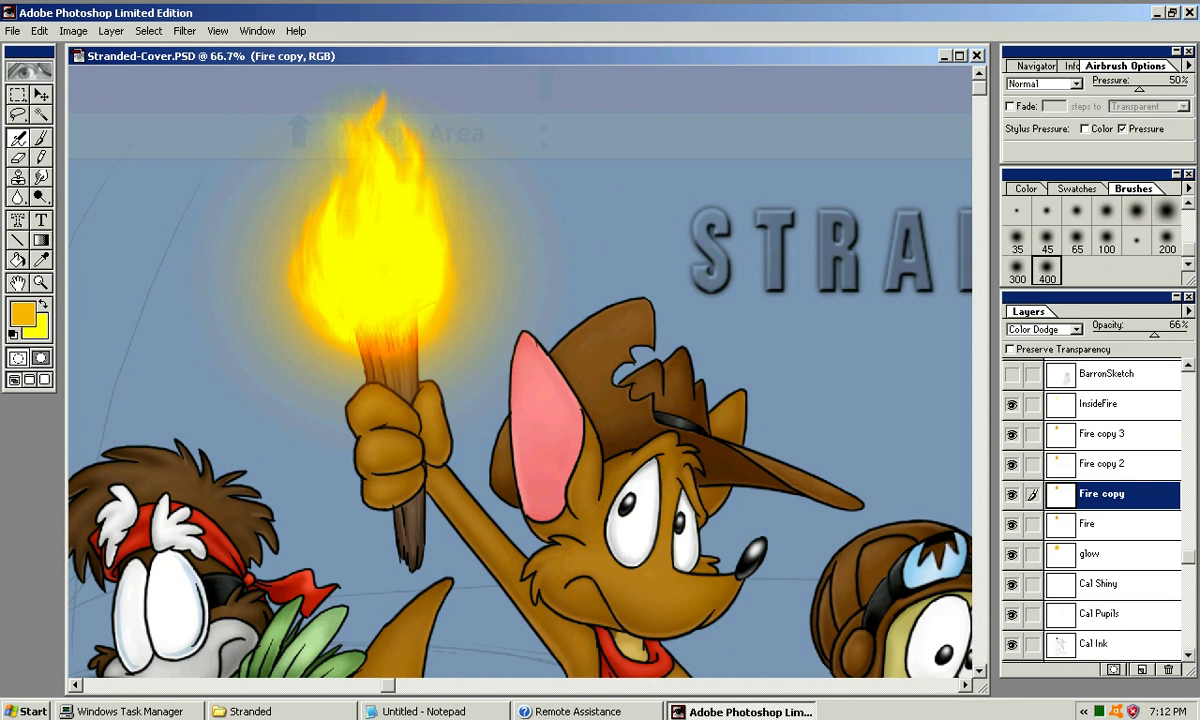
pyautogui.moveTo(1154, 335); pyautogui.dragTo(1130, 335)
pyautogui.moveTo(1130, 335); pyautogui.dragTo(1144, 335)
pyautogui.press('Down')
pyautogui.press('Down')
pyautogui.press('Down')
pyautogui.press('Down')
pyautogui.press('Down')
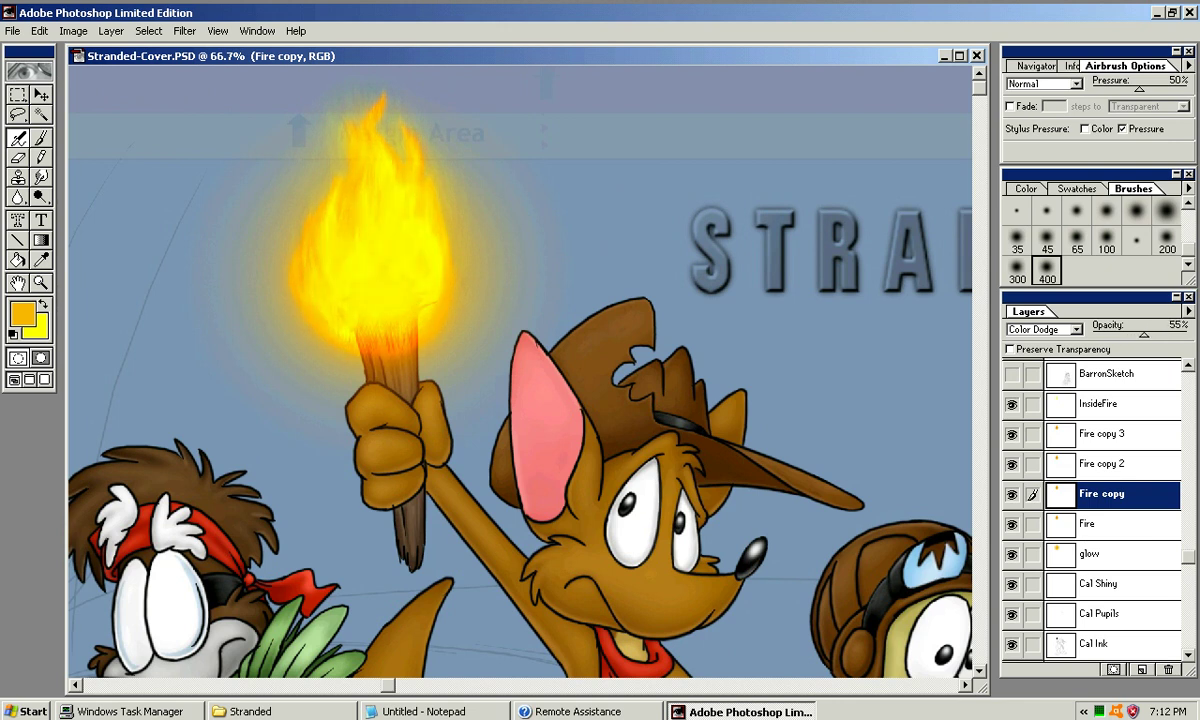
pyautogui.press('Down')
pyautogui.press('Down')
pyautogui.press('Down')
pyautogui.press('Down')
pyautogui.press('Down')
pyautogui.press('Down')
pyautogui.press('Down')
pyautogui.press('Down')
pyautogui.press('Down')
pyautogui.press('Down')
pyautogui.press('Down')
pyautogui.press('Up')
pyautogui.press('Up')
pyautogui.press('Up')
pyautogui.press('Up')
pyautogui.press('Up')
# Set the InsideFire layer's blend mode to Color Dodge and lower its opacity to 55%
pyautogui.click(1103, 404)
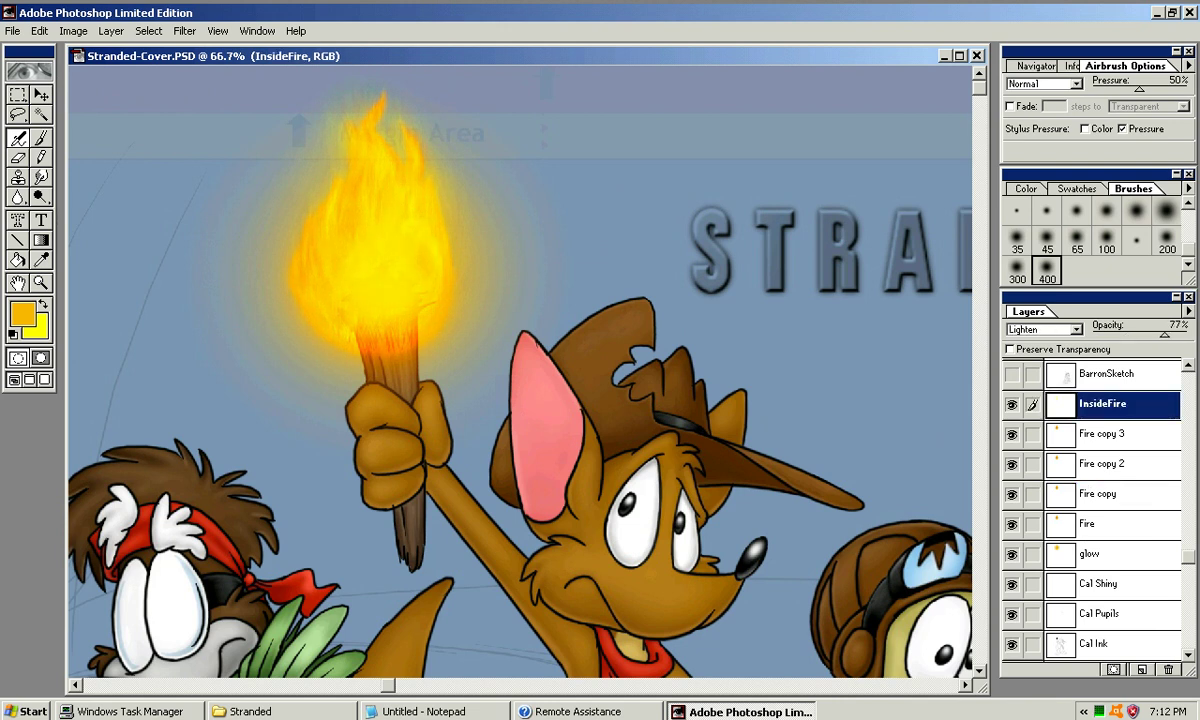
pyautogui.click(1074, 330)
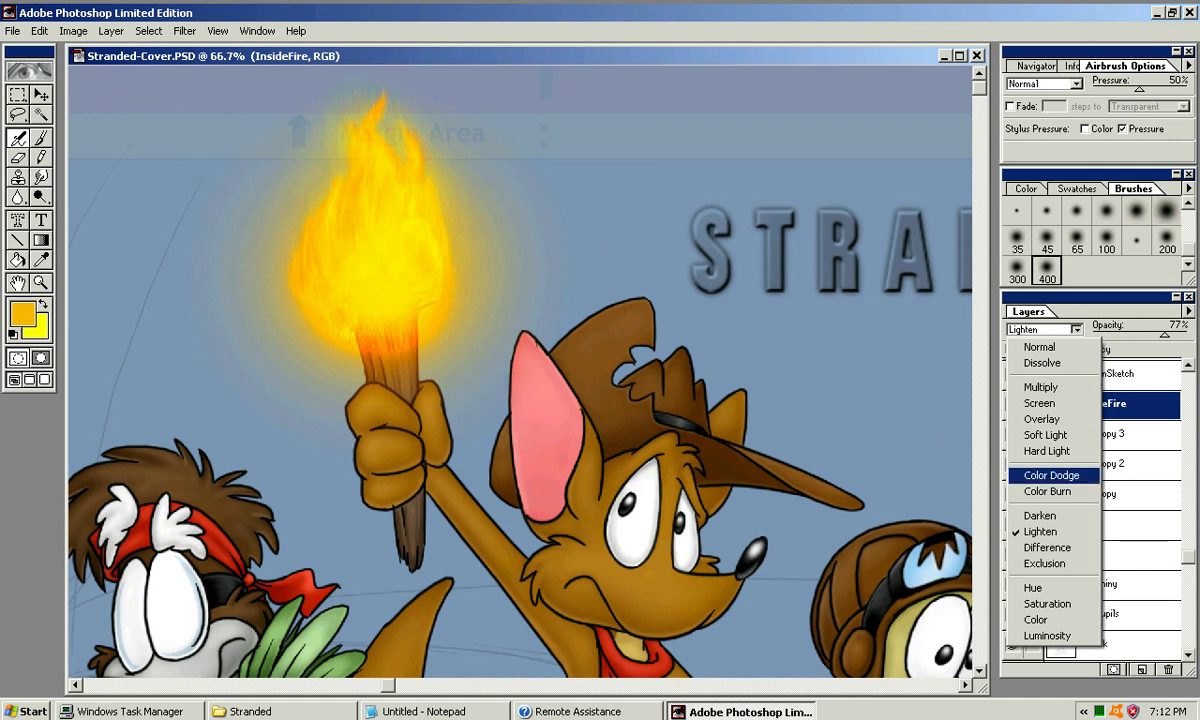
pyautogui.click(1051, 475)
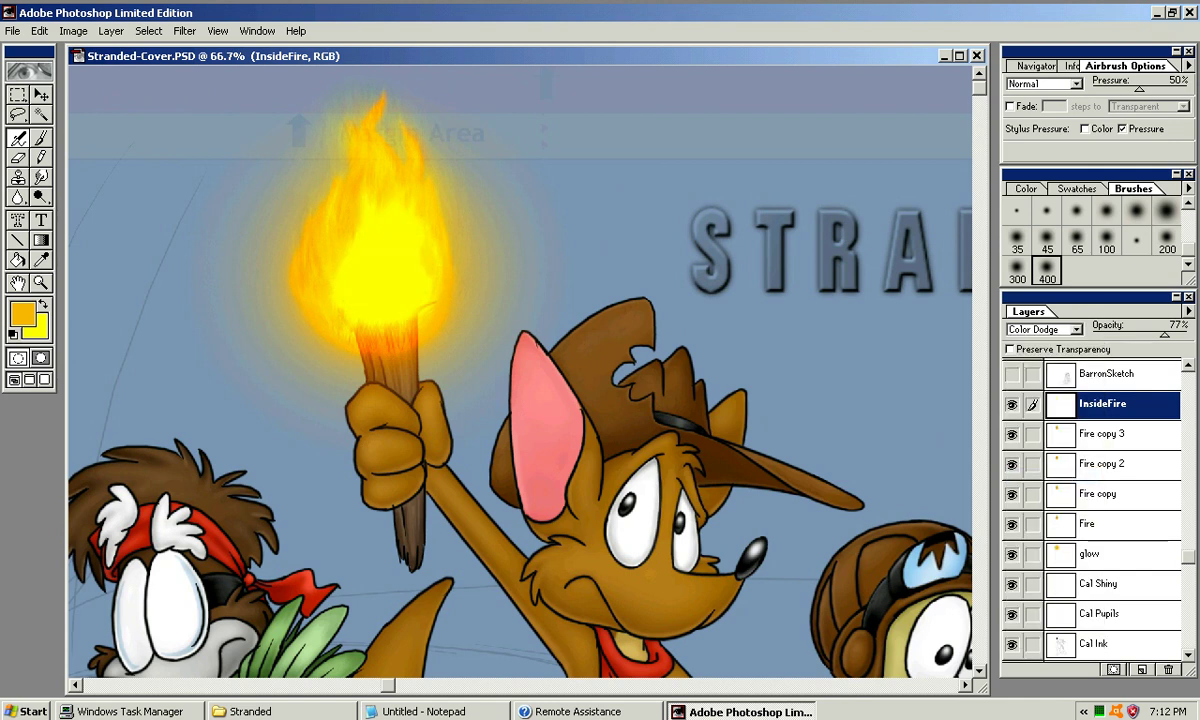
pyautogui.moveTo(1161, 335); pyautogui.dragTo(1154, 335)
pyautogui.moveTo(1145, 335); pyautogui.dragTo(1138, 335)
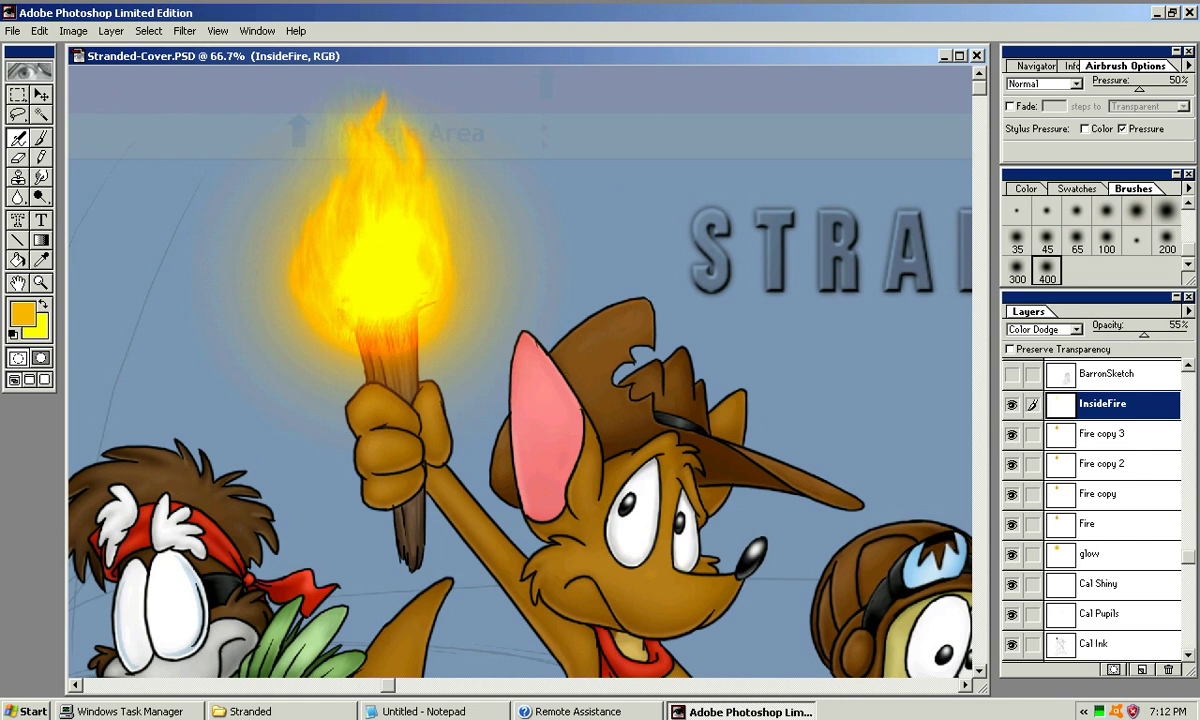
# Smudge the InsideFire highlight with the soft 35 px brush and set the layer's opacity to 54%
pyautogui.press('r')
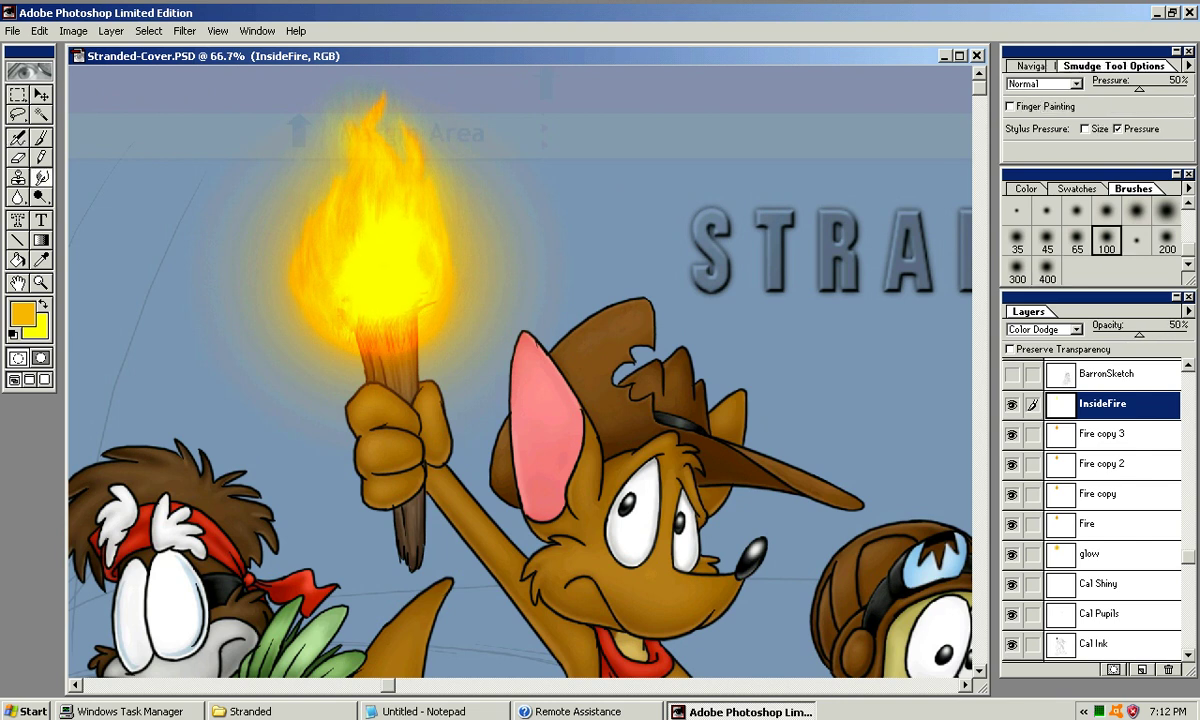
pyautogui.press('[')
pyautogui.press('[')
pyautogui.press('[')
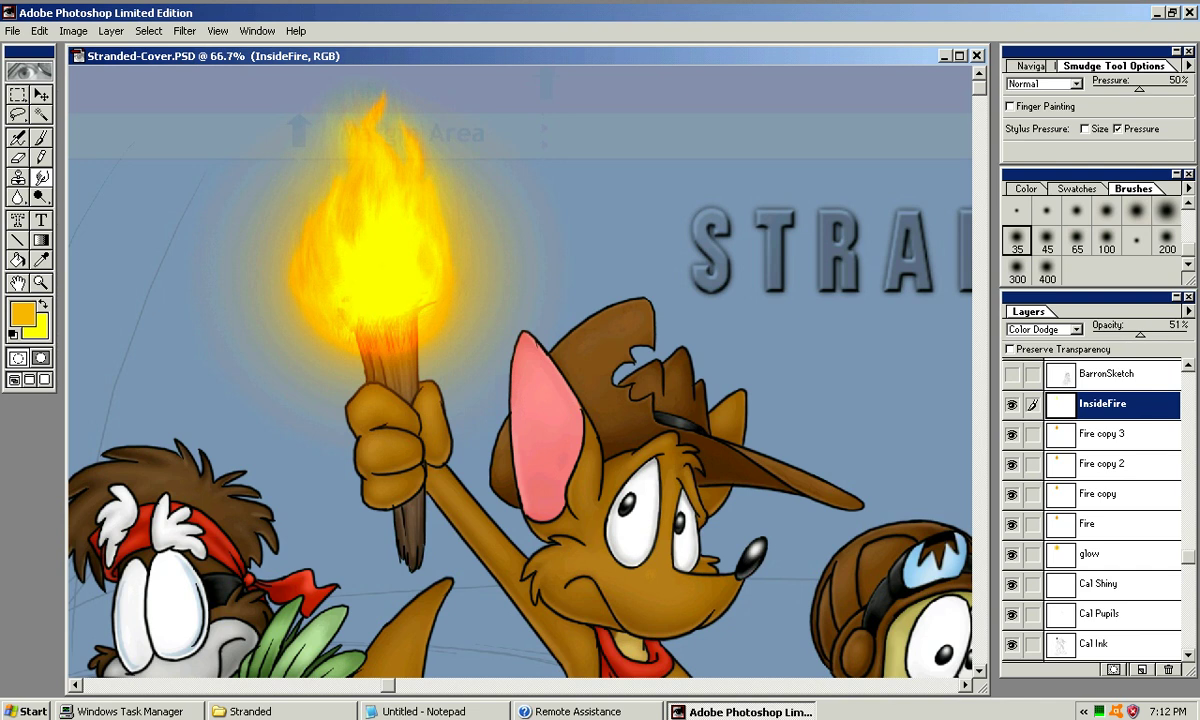
pyautogui.hotkey('ctrl', '-')
pyautogui.hotkey('ctrl', '-')
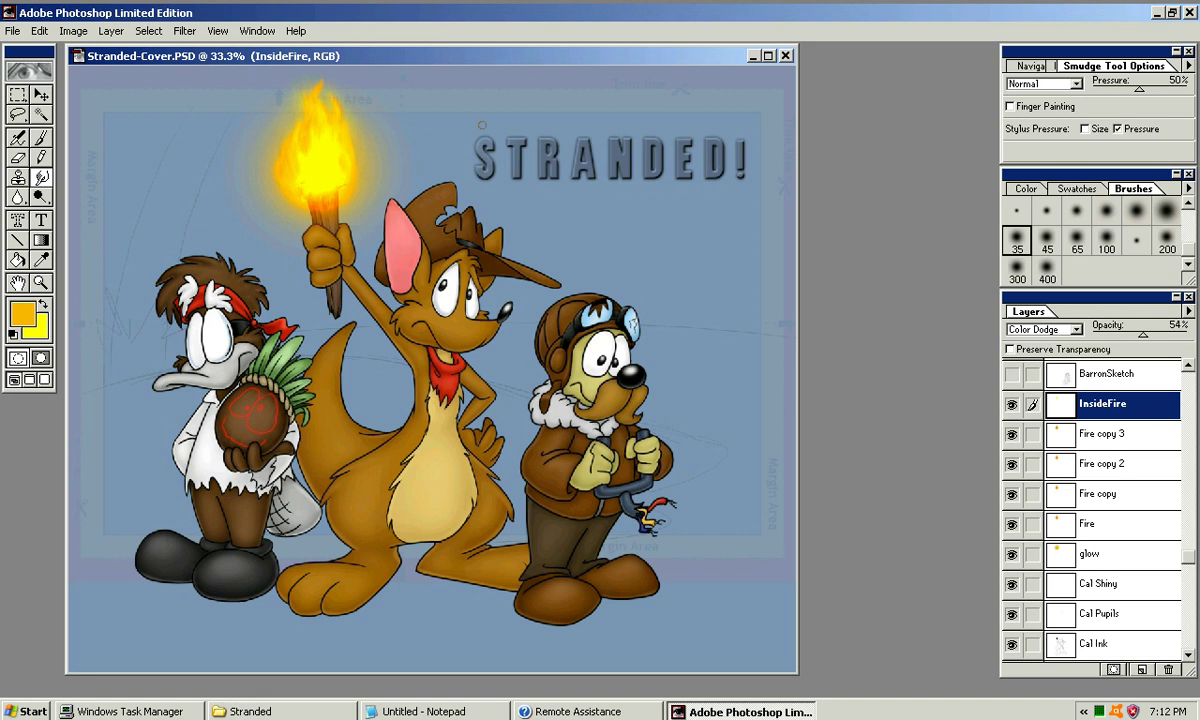
pyautogui.moveTo(430, 56); pyautogui.dragTo(480, 58)
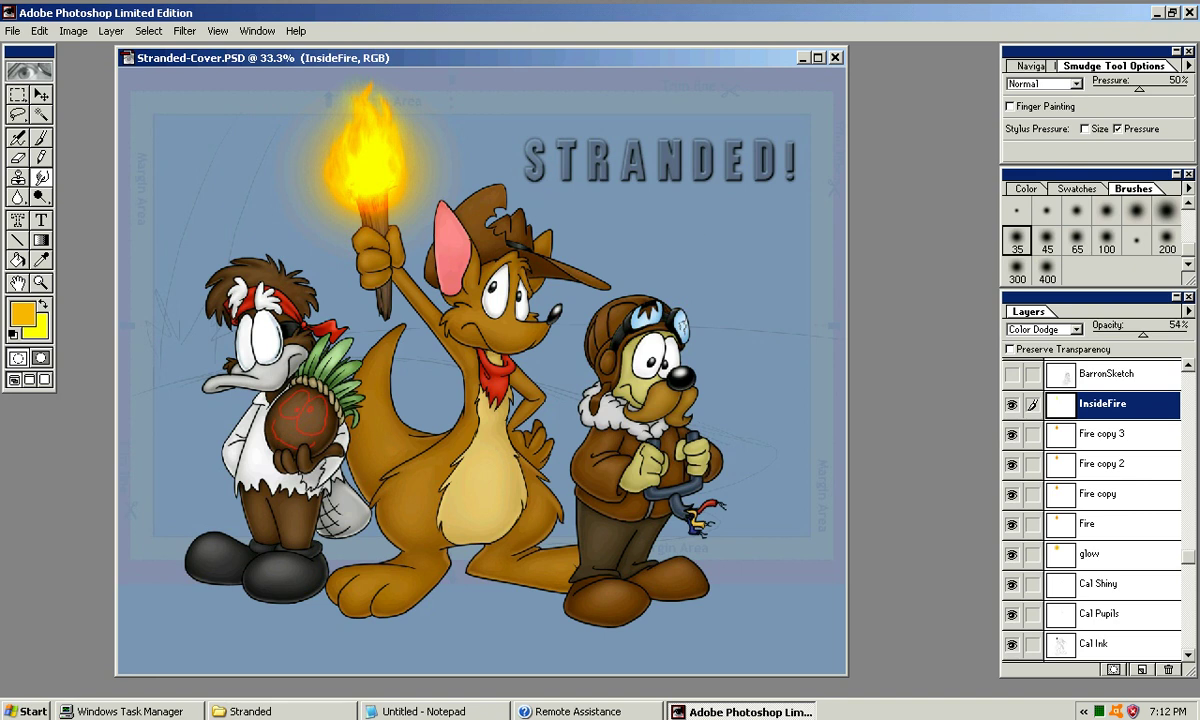
# Create a new layer named Firelight directly above the Cal Shiny layer
pyautogui.scroll(-4, 1092, 500)
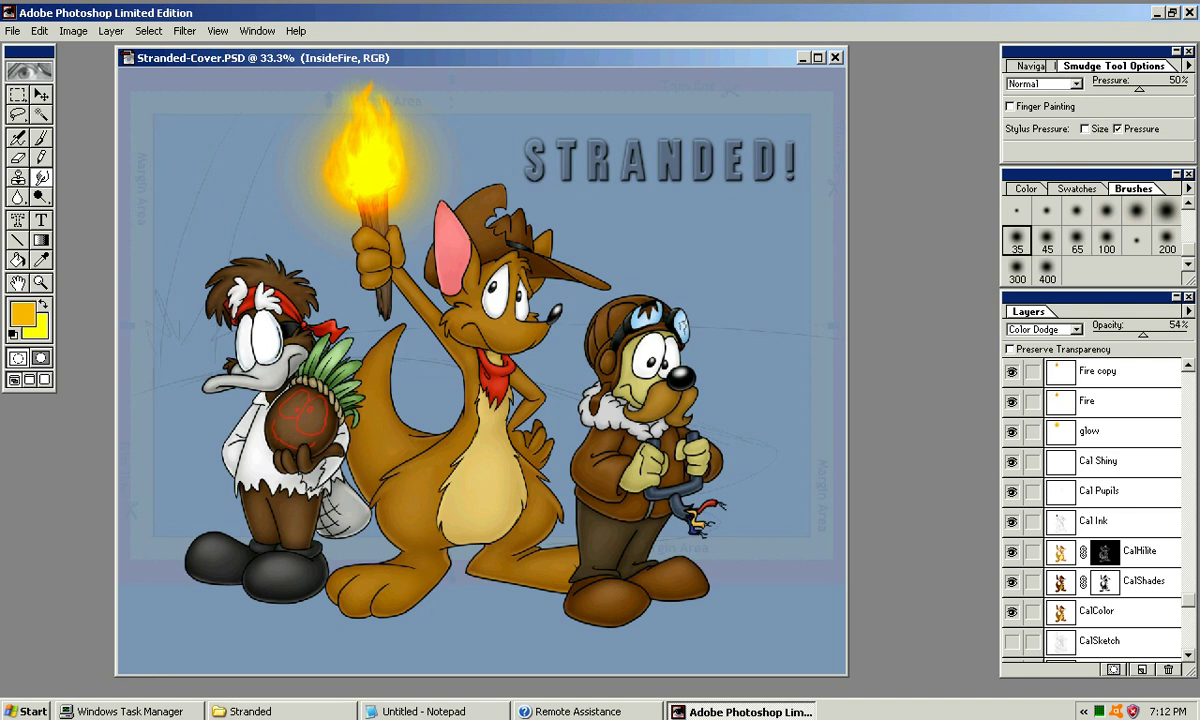
pyautogui.click(1103, 461)
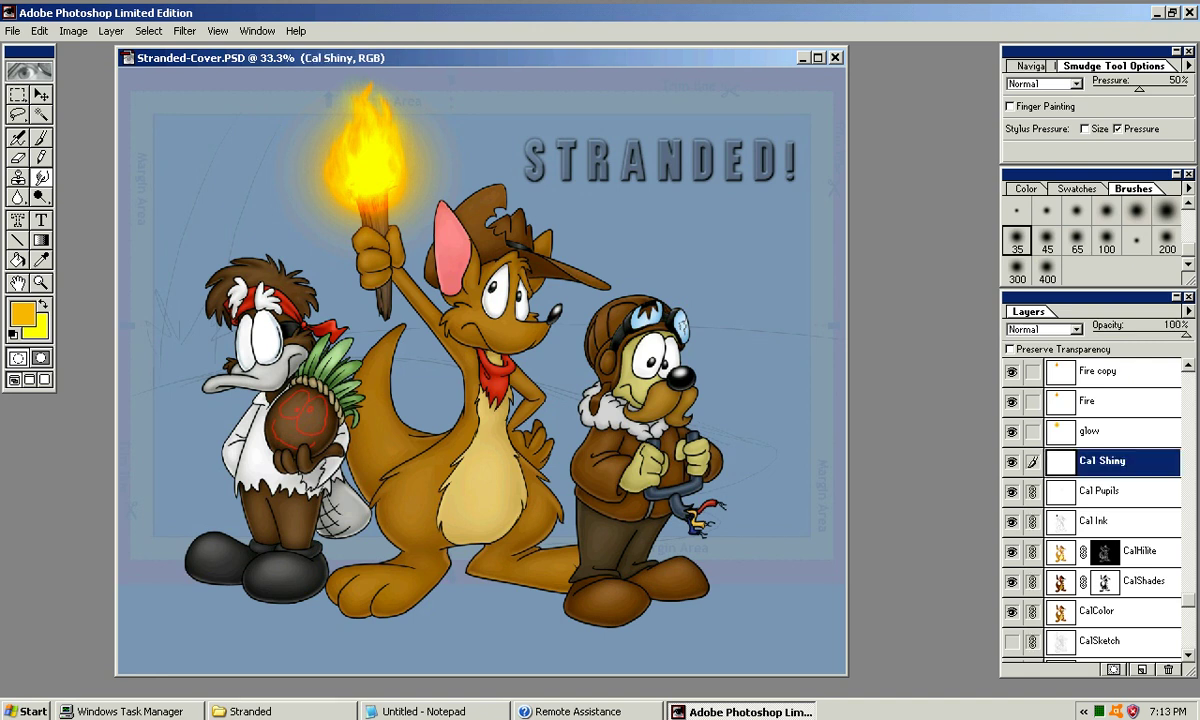
pyautogui.click(1188, 311)
pyautogui.click(1110, 328)
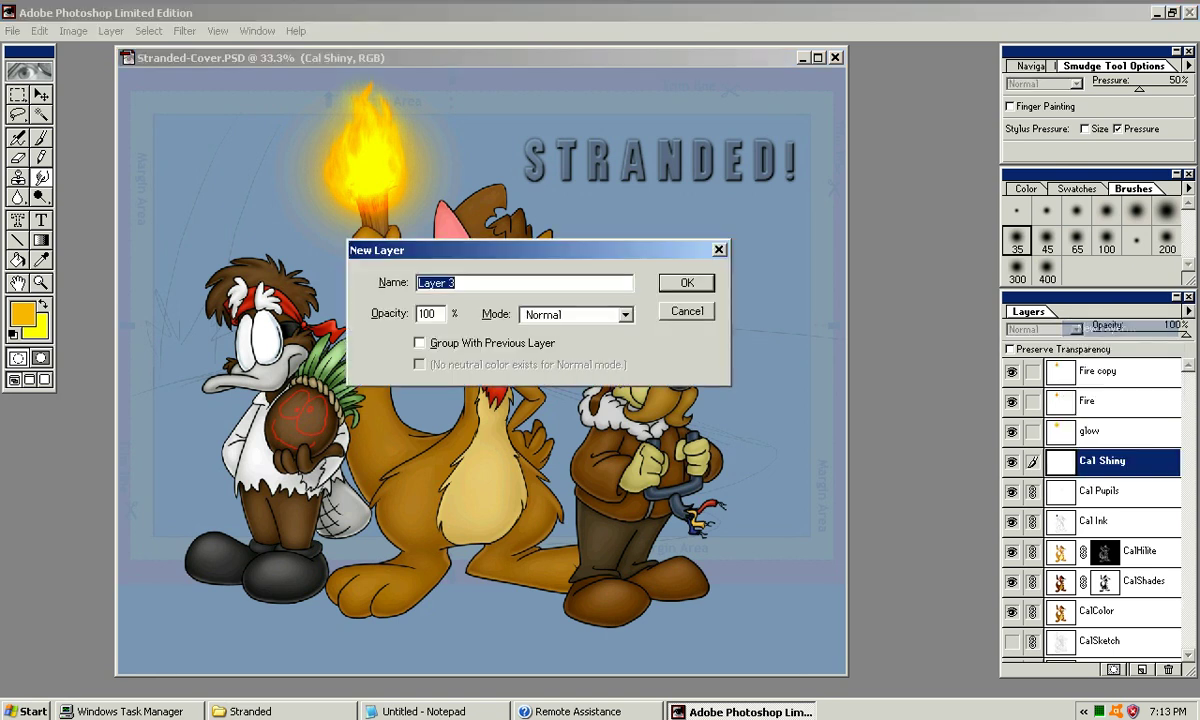
pyautogui.write('Firelight')
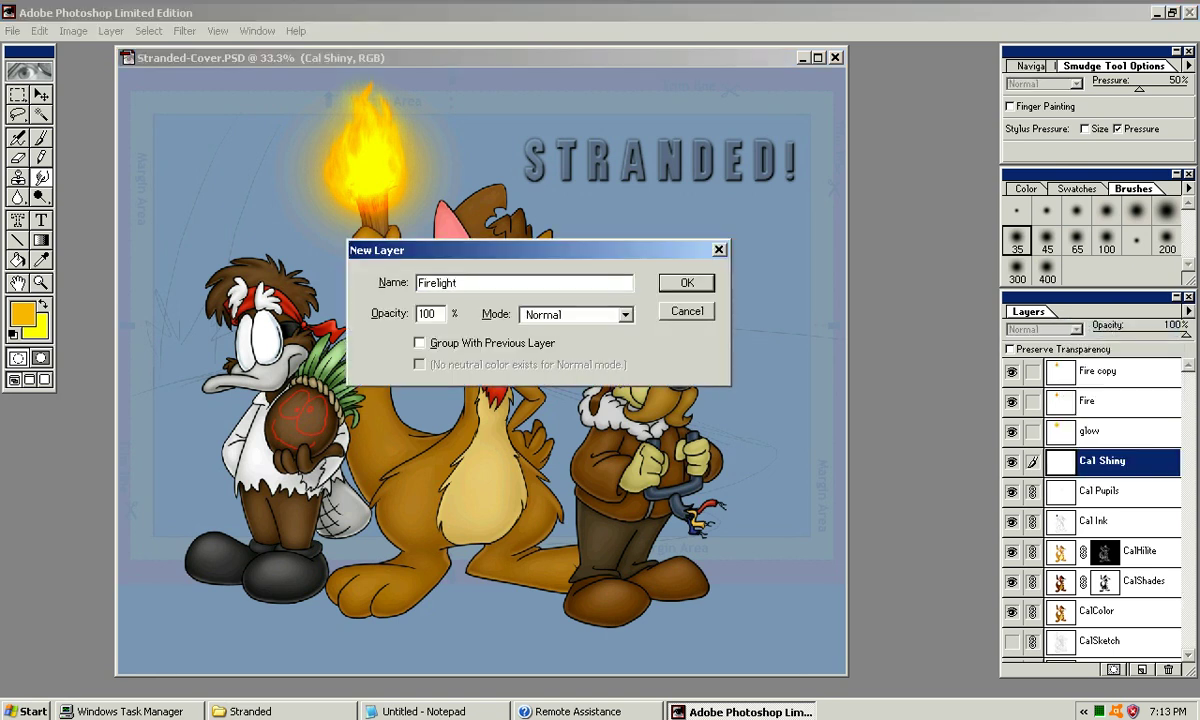
pyautogui.press('Return')
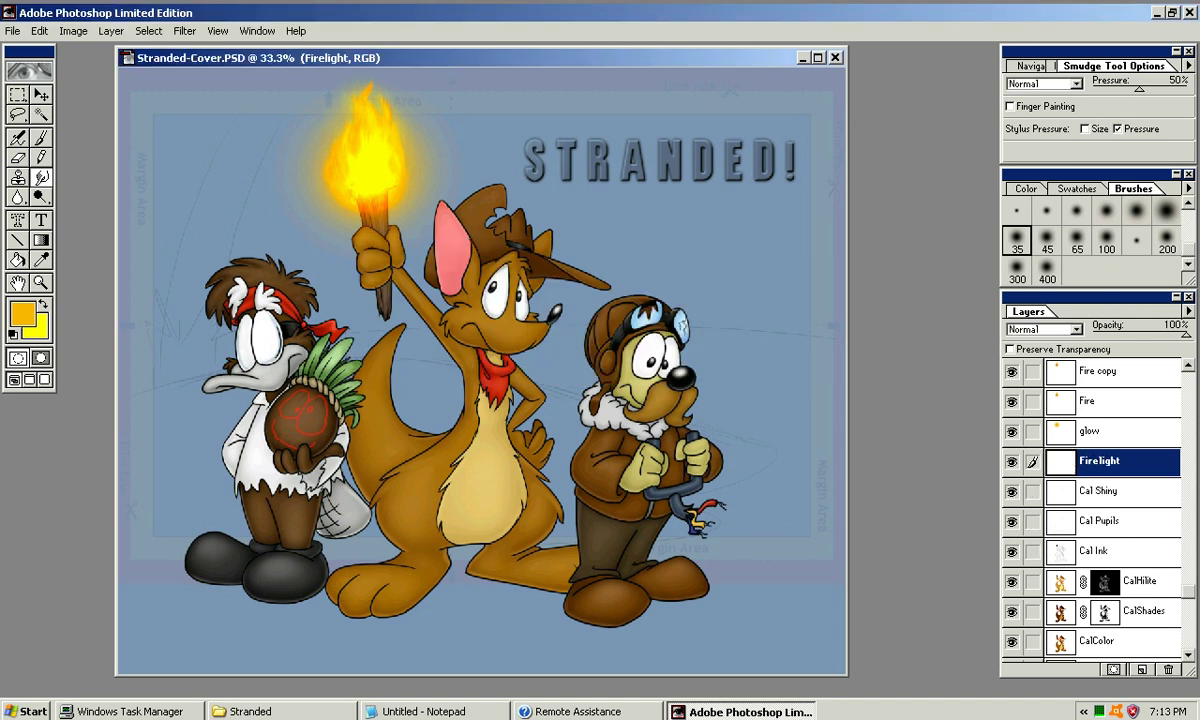
# Shift the foreground color's hue to 50 for painting the firelight
pyautogui.hotkey('ctrl', '+')
pyautogui.moveTo(530, 583); pyautogui.dragTo(504, 658)
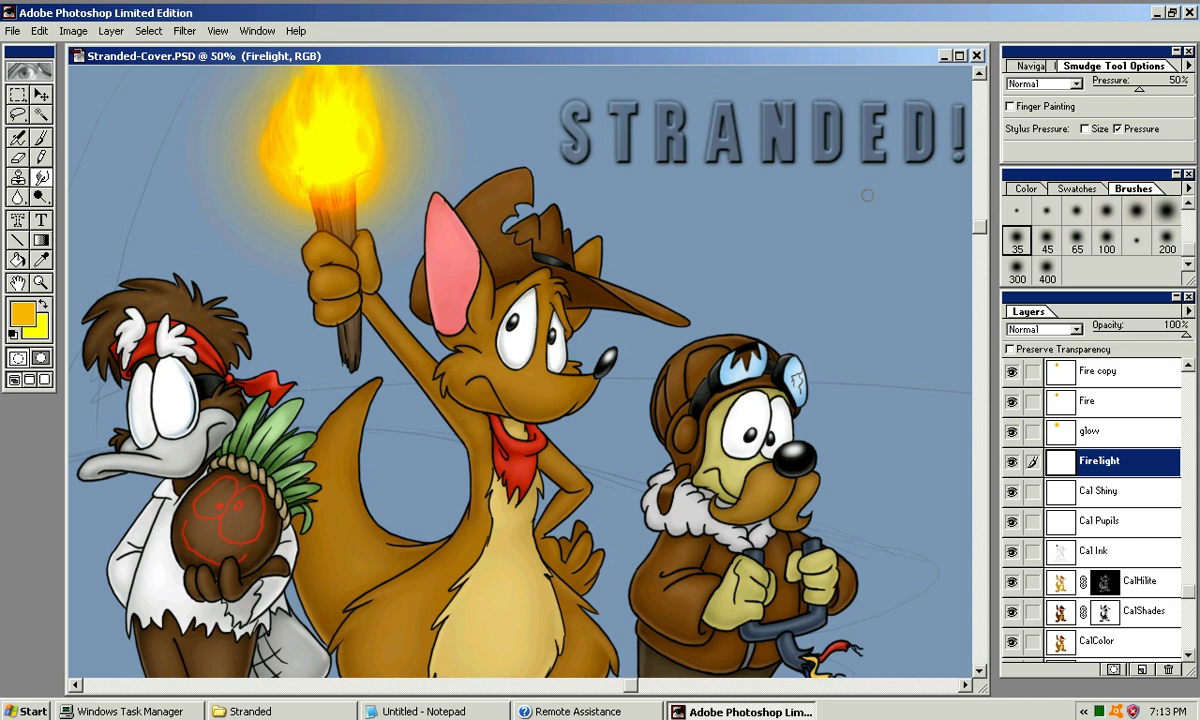
pyautogui.click(1026, 188)
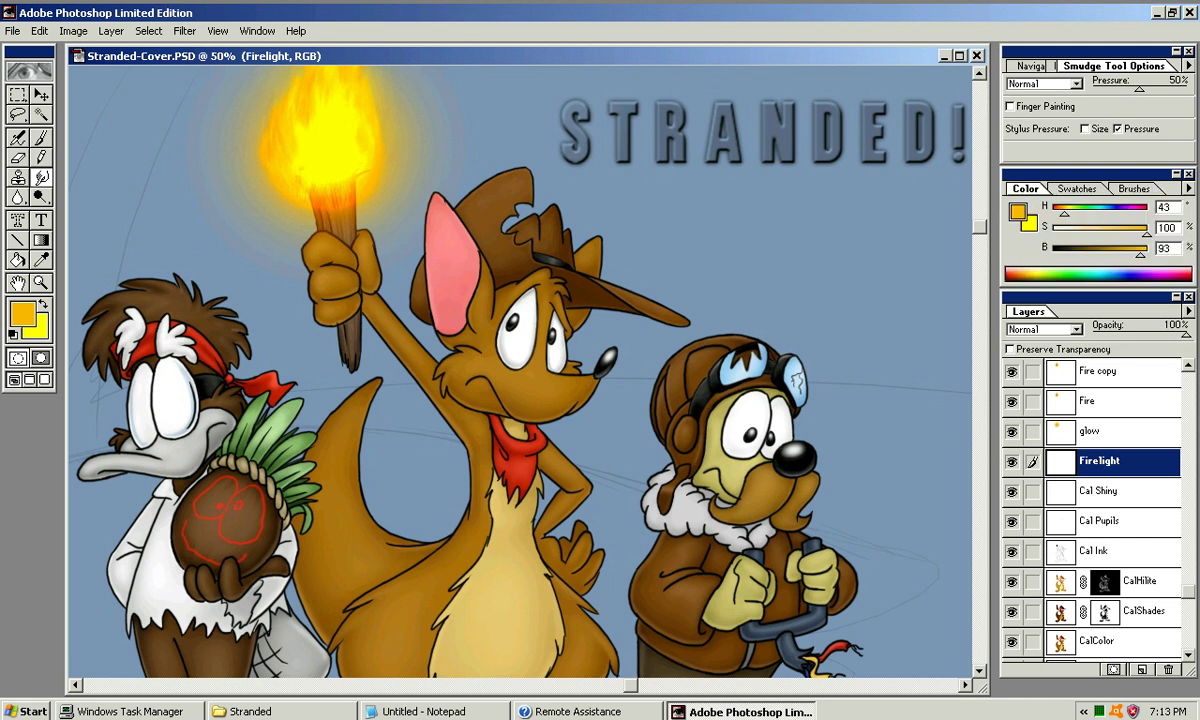
pyautogui.moveTo(1064, 214); pyautogui.dragTo(1066, 214)
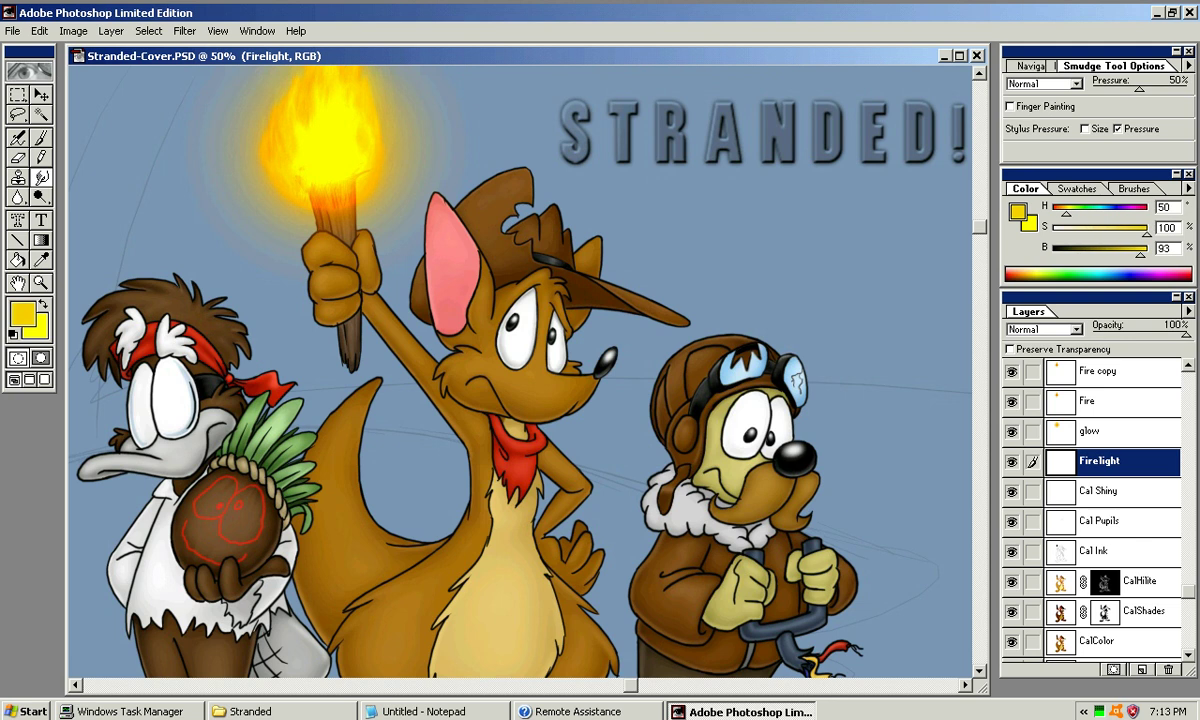
# Airbrush yellow firelight along the upper edges of the kangaroo's raised fist and thumb on the Firelight layer
pyautogui.hotkey('ctrl', '+')
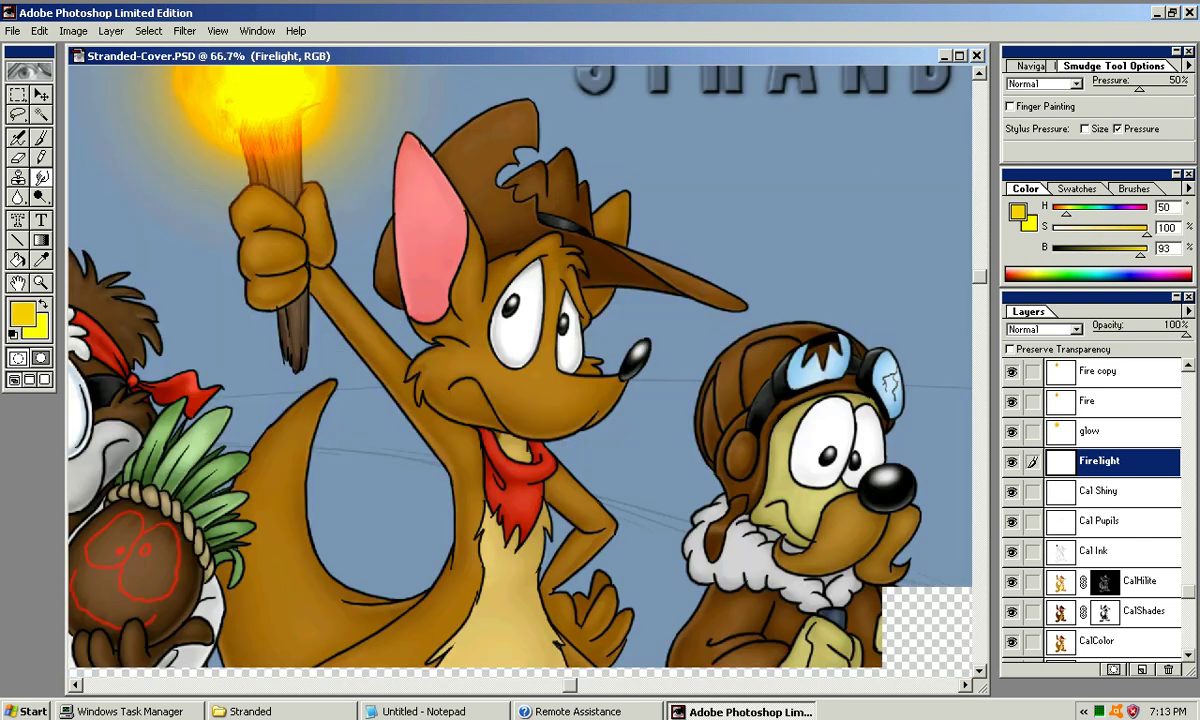
pyautogui.hotkey('ctrl', '+')
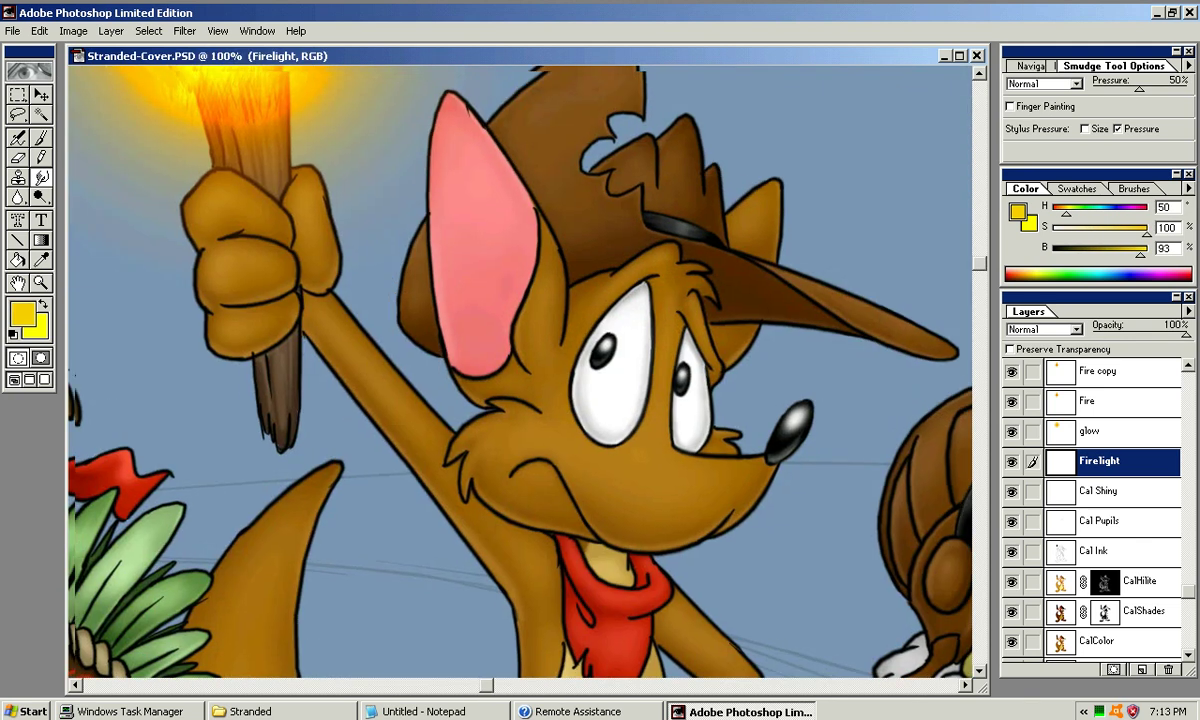
pyautogui.moveTo(200, 155); pyautogui.dragTo(342, 230)
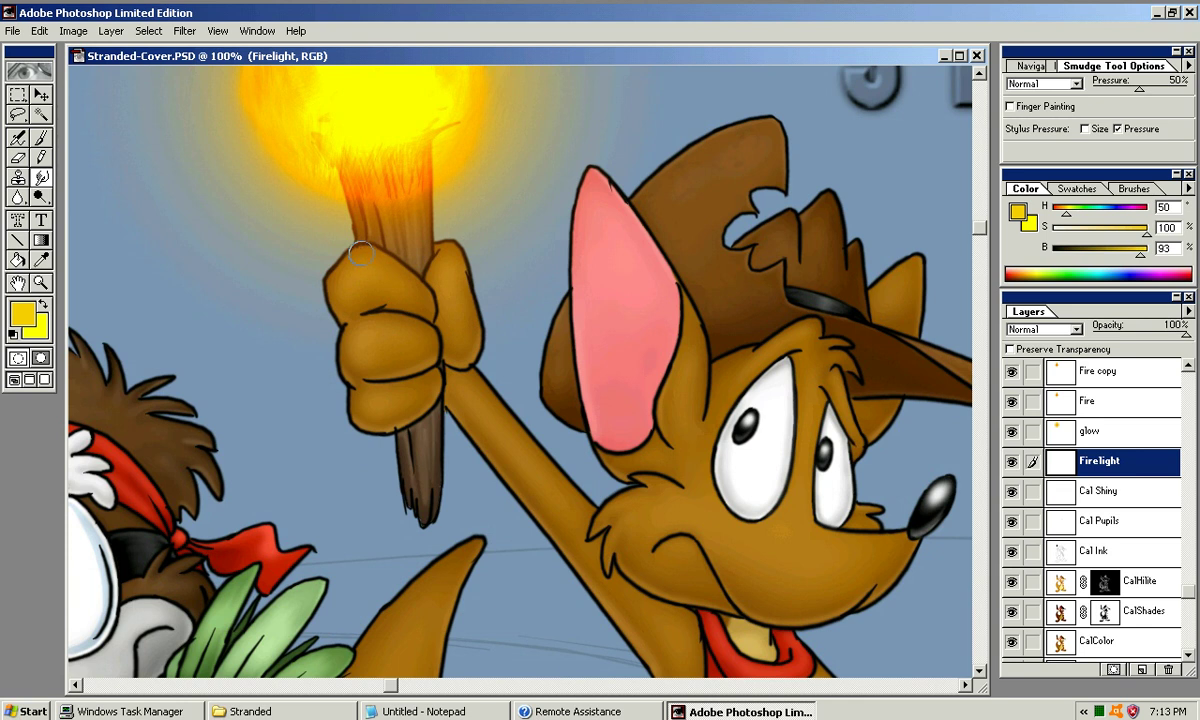
pyautogui.press('[')
pyautogui.press('j')
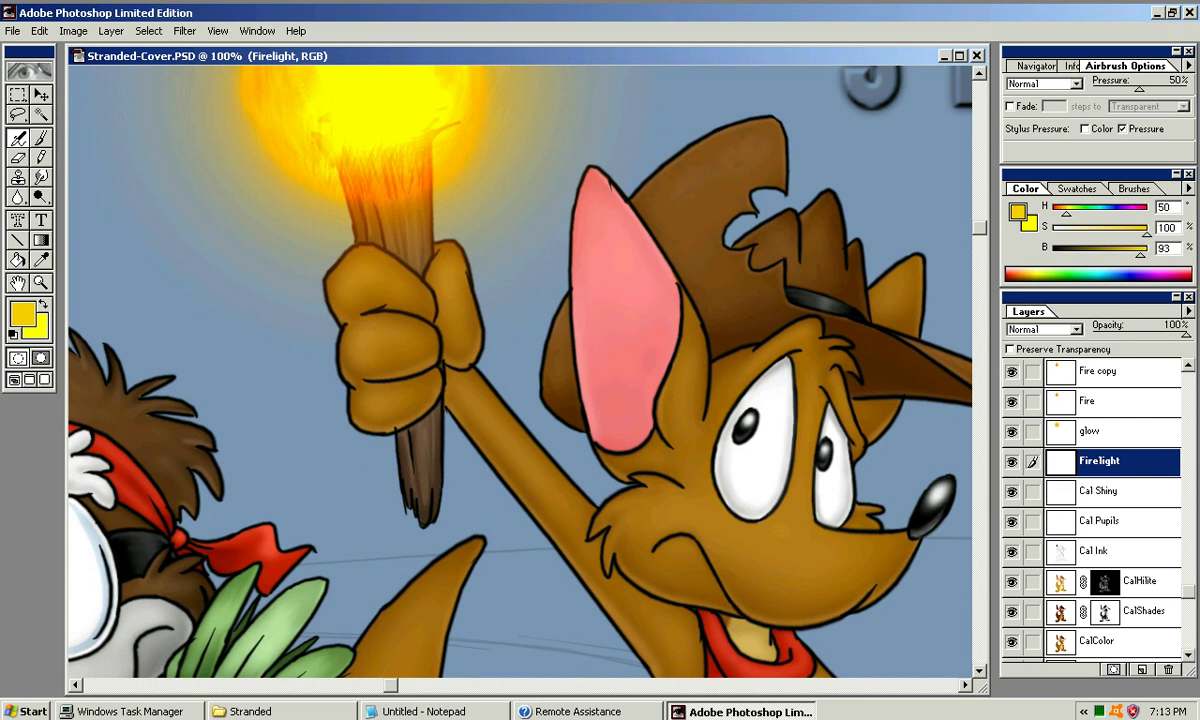
pyautogui.click(336, 262)
pyautogui.hotkey('ctrl', 'z')
pyautogui.hotkey('ctrl', '+')
pyautogui.moveTo(345, 300); pyautogui.dragTo(492, 396)
pyautogui.moveTo(296, 252)
pyautogui.mouseDown()
pyautogui.moveTo(416, 229)
pyautogui.moveTo(438, 244)
pyautogui.moveTo(368, 206)
pyautogui.moveTo(457, 251)
pyautogui.moveTo(478, 302)
pyautogui.moveTo(400, 257)
pyautogui.moveTo(466, 290)
pyautogui.mouseUp()
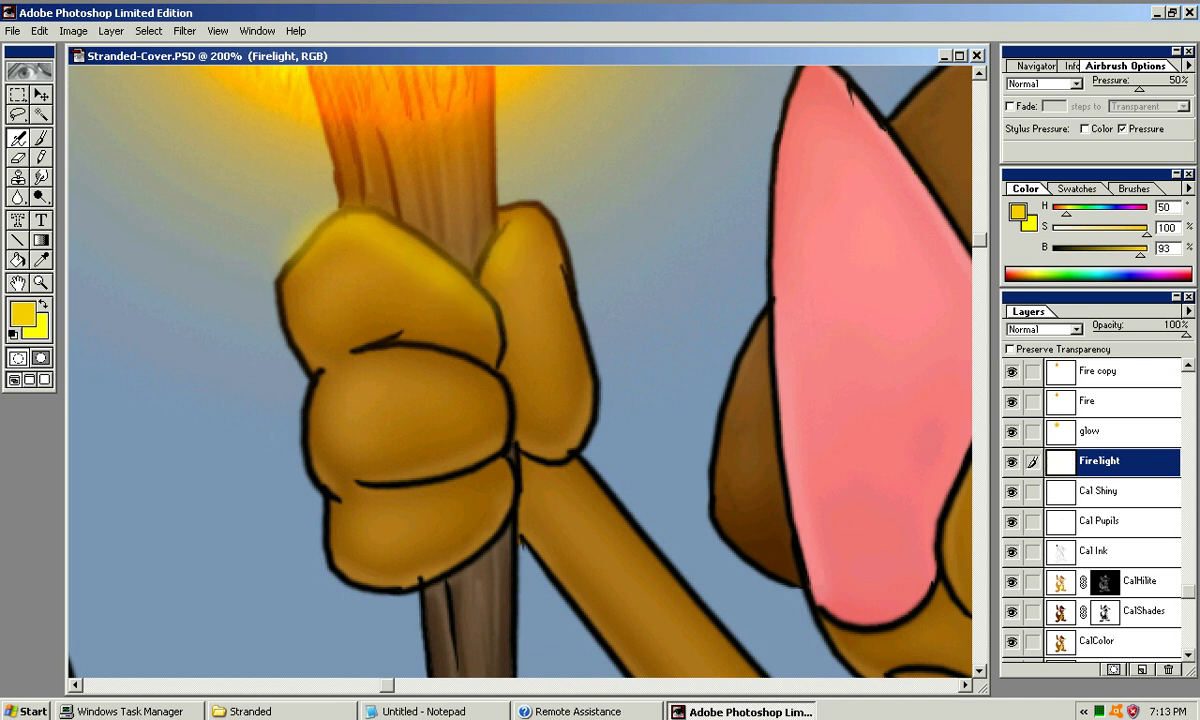
# Airbrush firelight beside the knuckle and along the top of the fist's second finger
pyautogui.moveTo(482, 281); pyautogui.dragTo(498, 311)
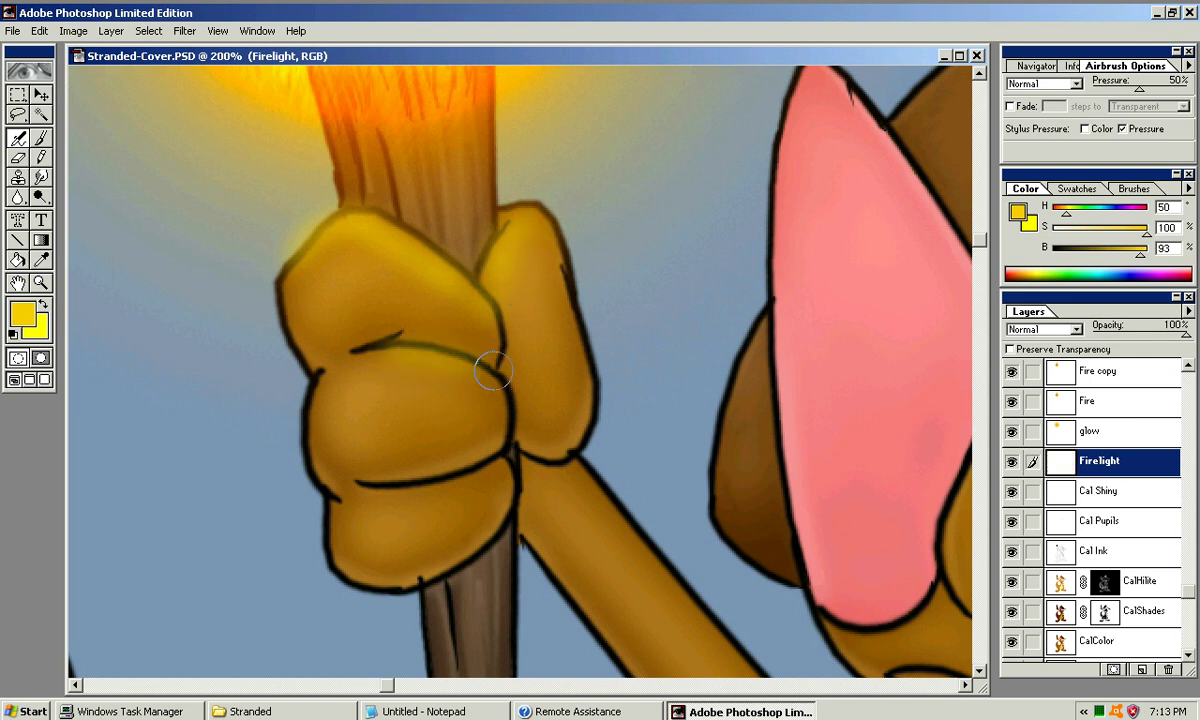
pyautogui.moveTo(376, 342); pyautogui.dragTo(492, 373)
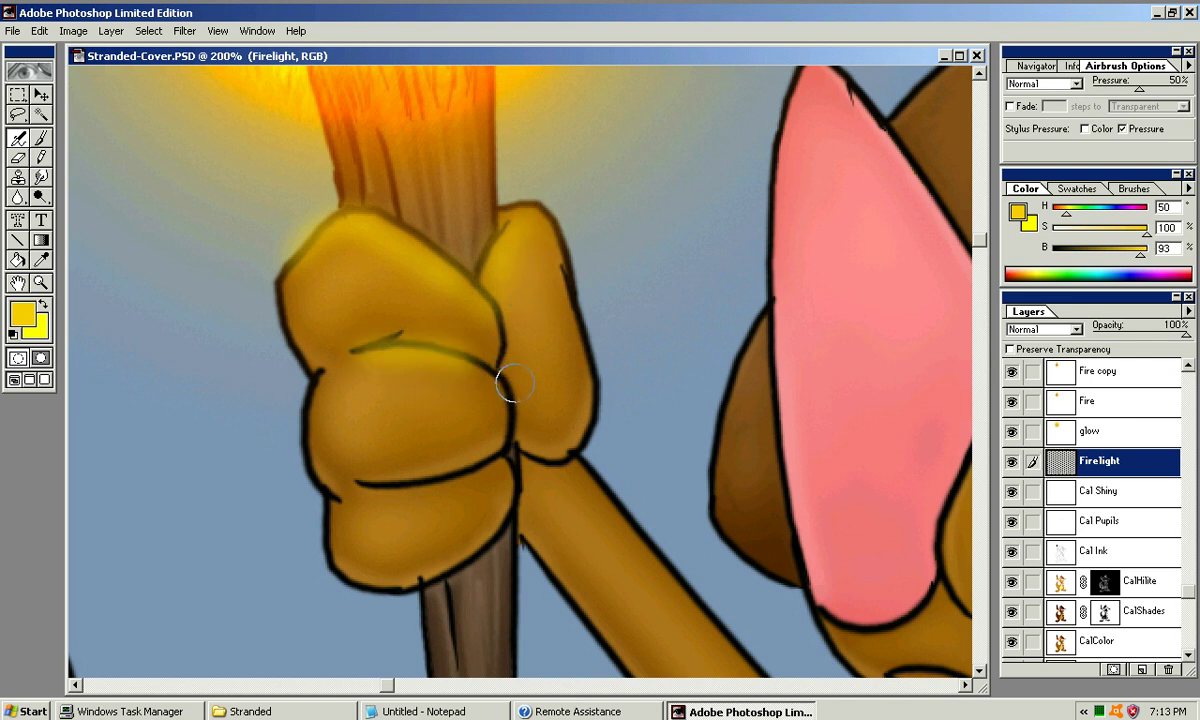
pyautogui.moveTo(380, 346)
pyautogui.mouseDown()
pyautogui.moveTo(498, 380)
pyautogui.moveTo(441, 340)
pyautogui.mouseUp()
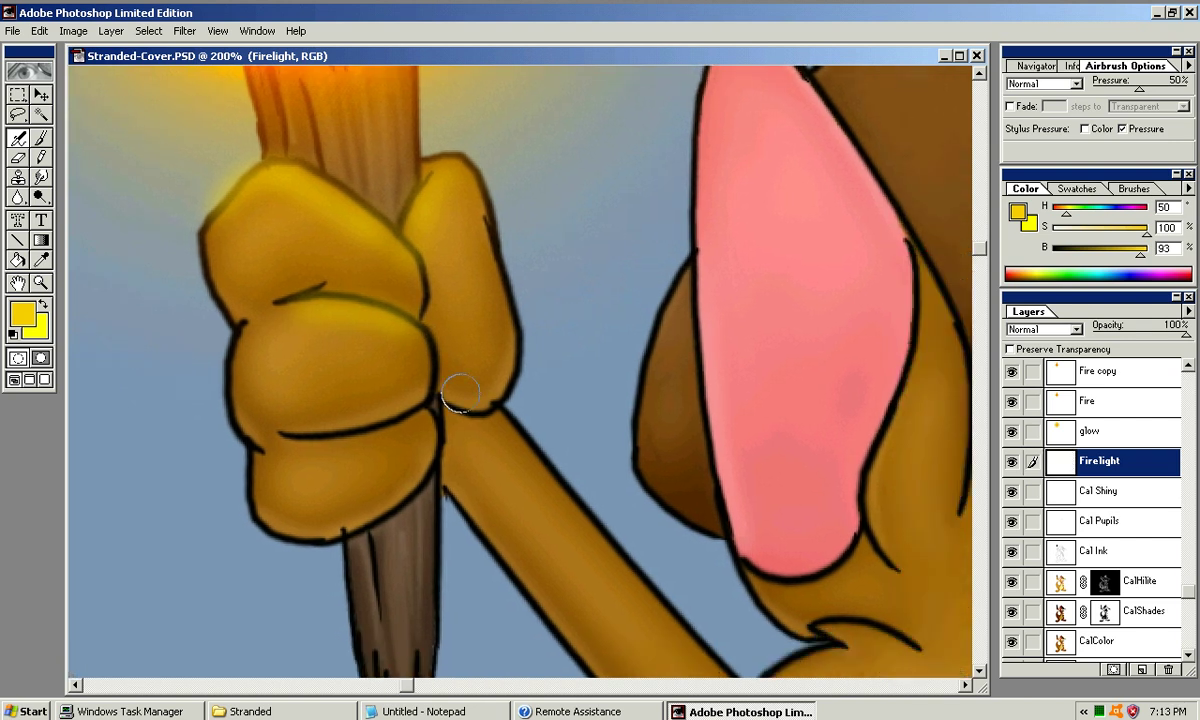
# Airbrush firelight on the tip and torch-facing outer edge of the kangaroo's pink ear
pyautogui.hotkey('ctrl', '-')
pyautogui.moveTo(405, 380)
pyautogui.mouseDown()
pyautogui.moveTo(323, 361)
pyautogui.moveTo(309, 380)
pyautogui.mouseUp()
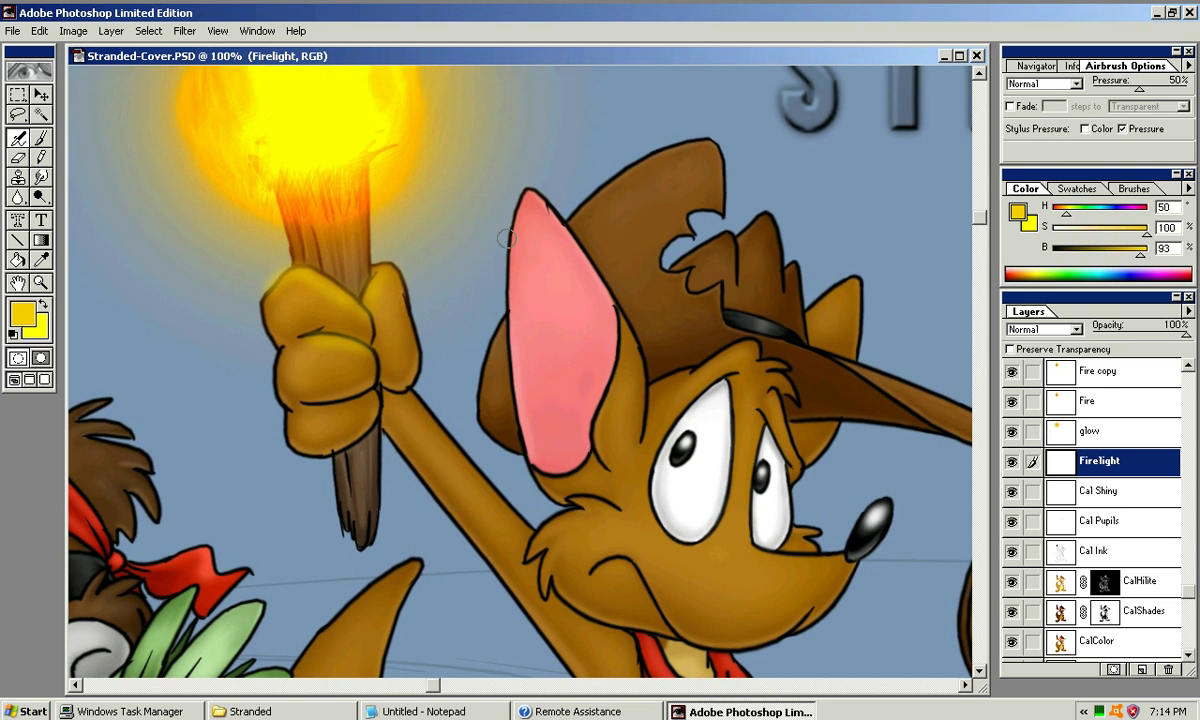
pyautogui.moveTo(521, 191); pyautogui.dragTo(513, 305)
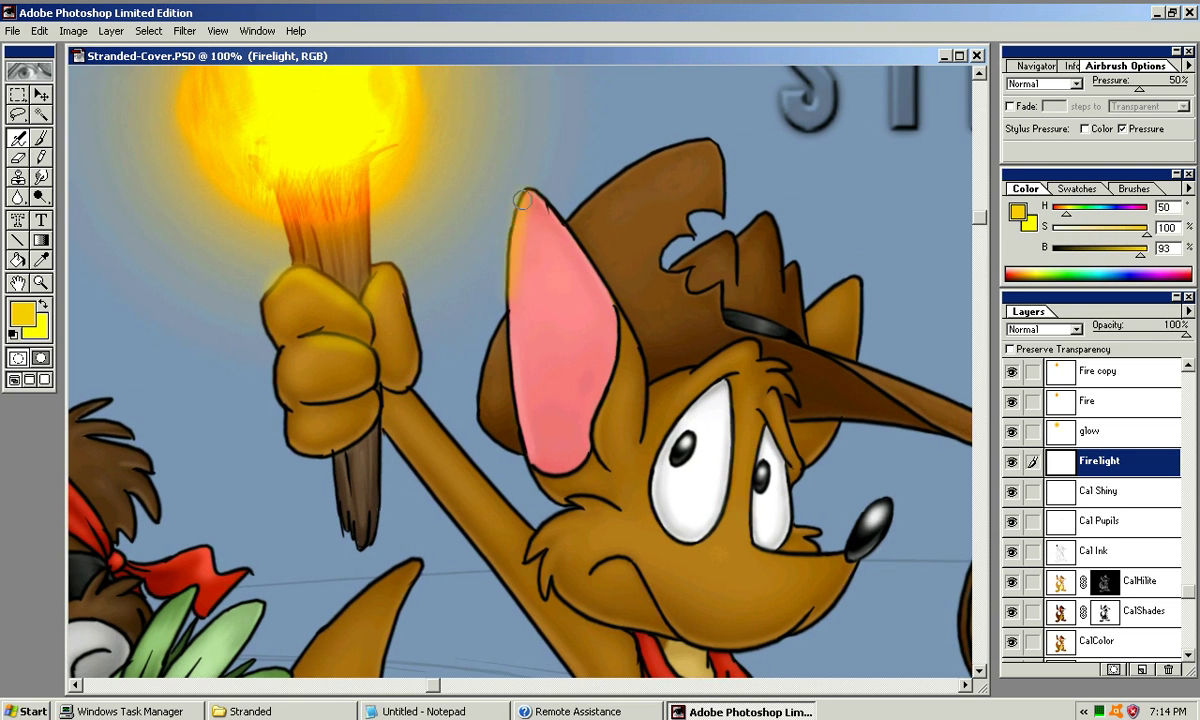
pyautogui.moveTo(523, 210); pyautogui.dragTo(528, 216)
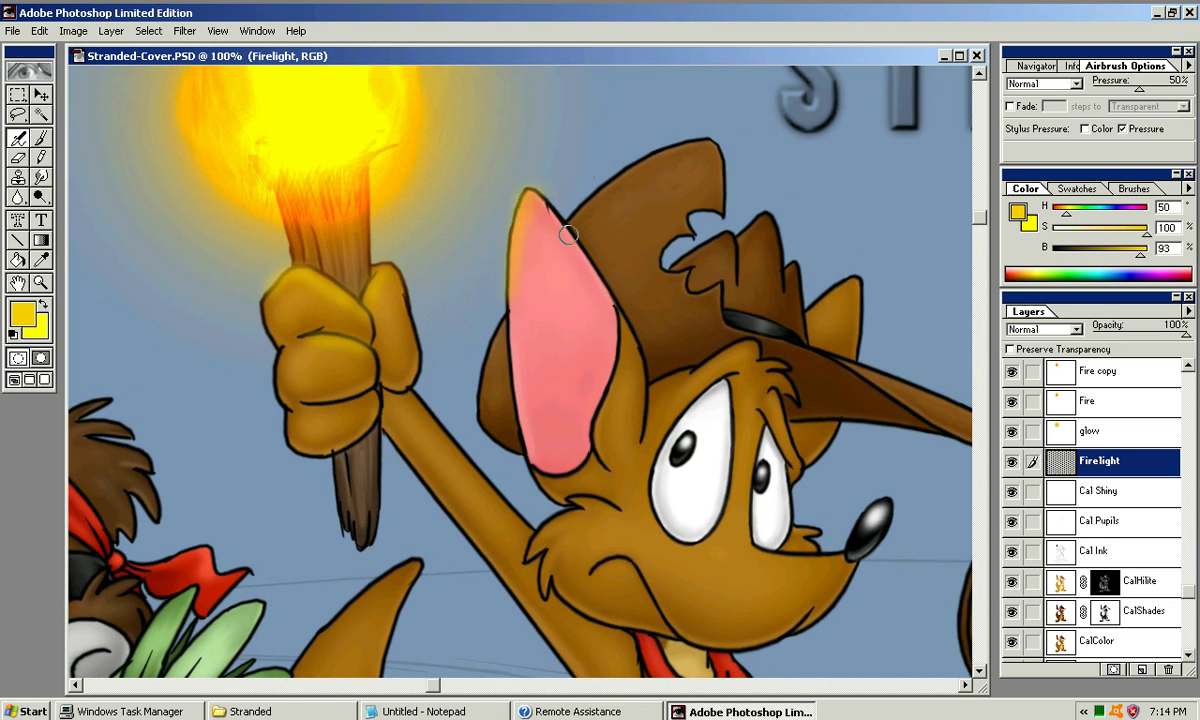
# Airbrush firelight along the hat's back edge behind the ear and up the torch-facing slope of its crown
pyautogui.moveTo(504, 319); pyautogui.dragTo(487, 375)
pyautogui.hotkey('ctrl', 'z')
pyautogui.moveTo(505, 318); pyautogui.dragTo(485, 374)
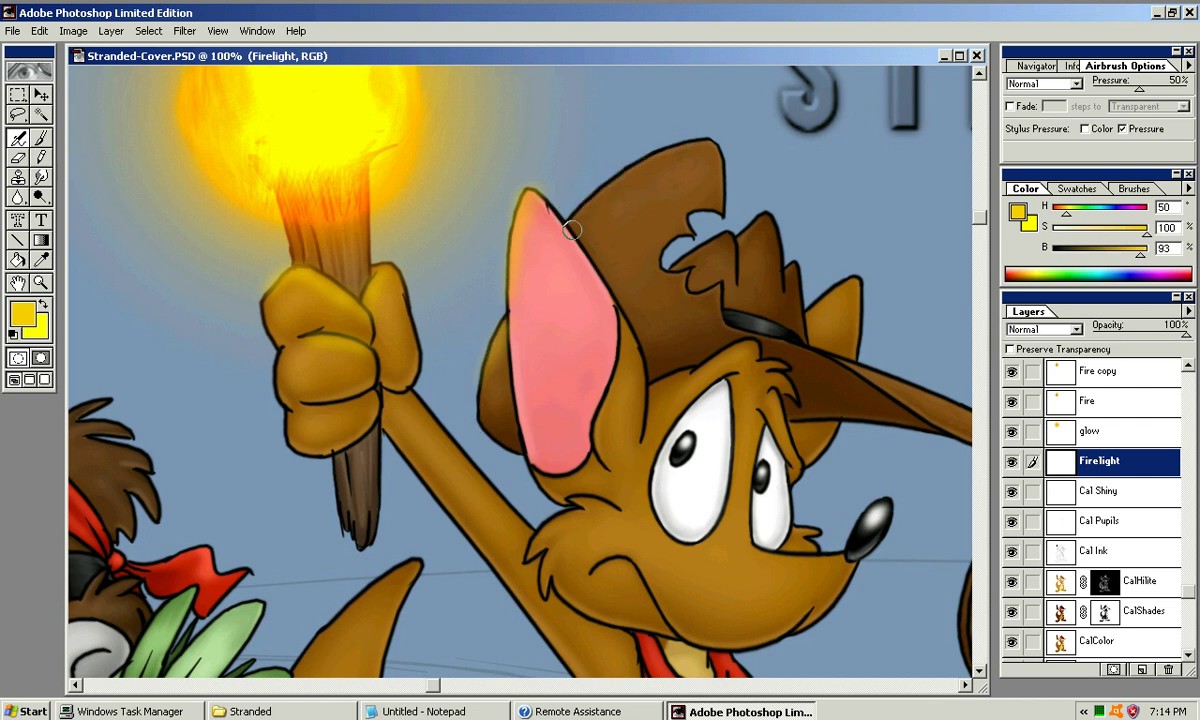
pyautogui.moveTo(650, 156)
pyautogui.mouseDown()
pyautogui.moveTo(577, 258)
pyautogui.moveTo(630, 164)
pyautogui.moveTo(576, 226)
pyautogui.mouseUp()
pyautogui.hotkey('ctrl', 'z')
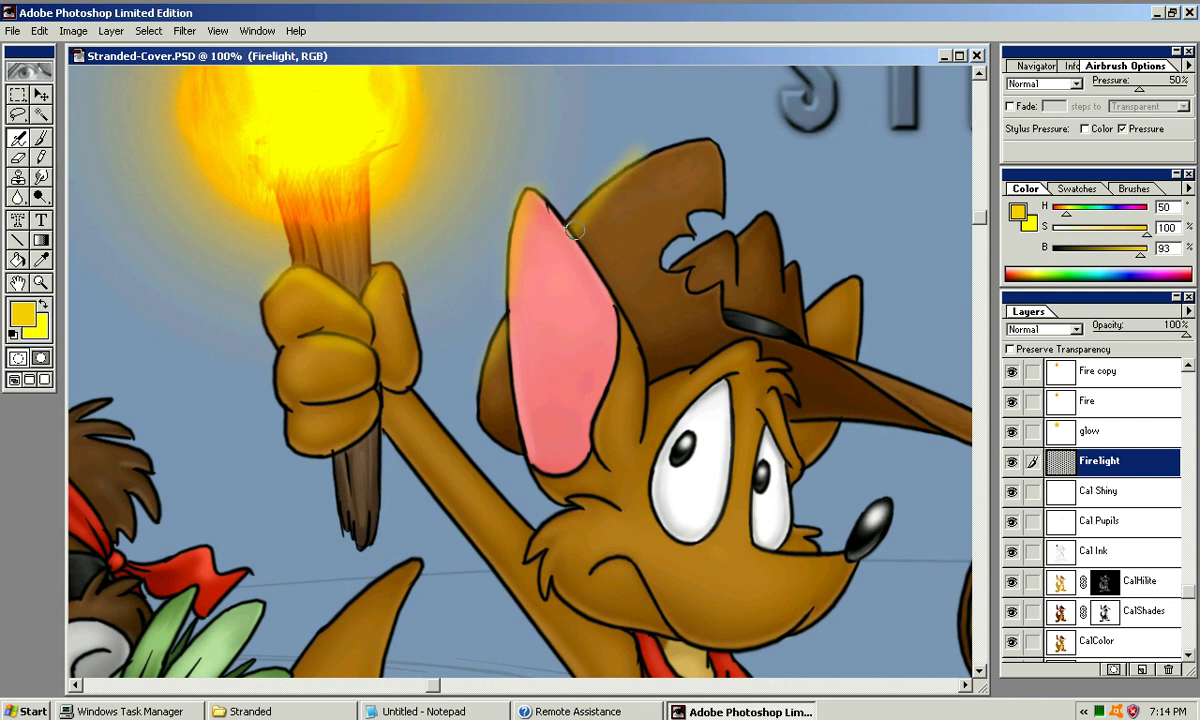
pyautogui.hotkey('ctrl', 'z')
pyautogui.moveTo(595, 213); pyautogui.dragTo(648, 158)
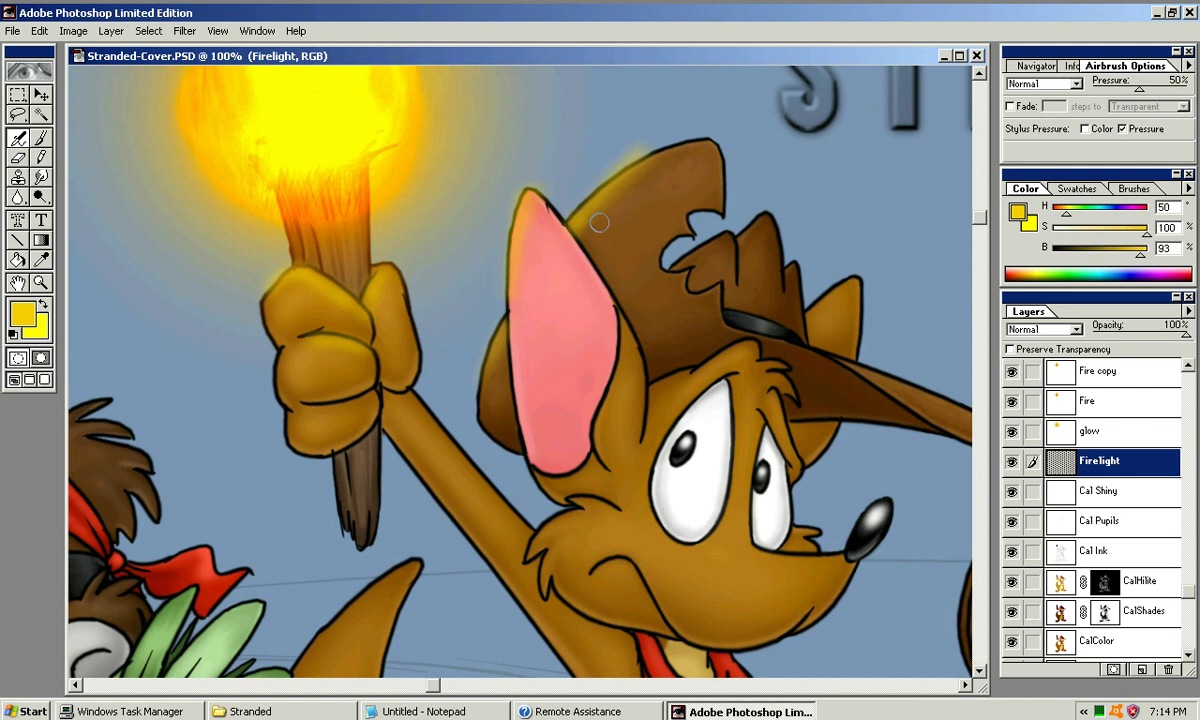
# Airbrush firelight onto the kangaroo's cheek fur and down the inside of the ear's torch-facing edge
pyautogui.moveTo(580, 330); pyautogui.dragTo(516, 312)
pyautogui.moveTo(476, 520)
pyautogui.mouseDown()
pyautogui.moveTo(460, 498)
pyautogui.moveTo(460, 430)
pyautogui.mouseUp()
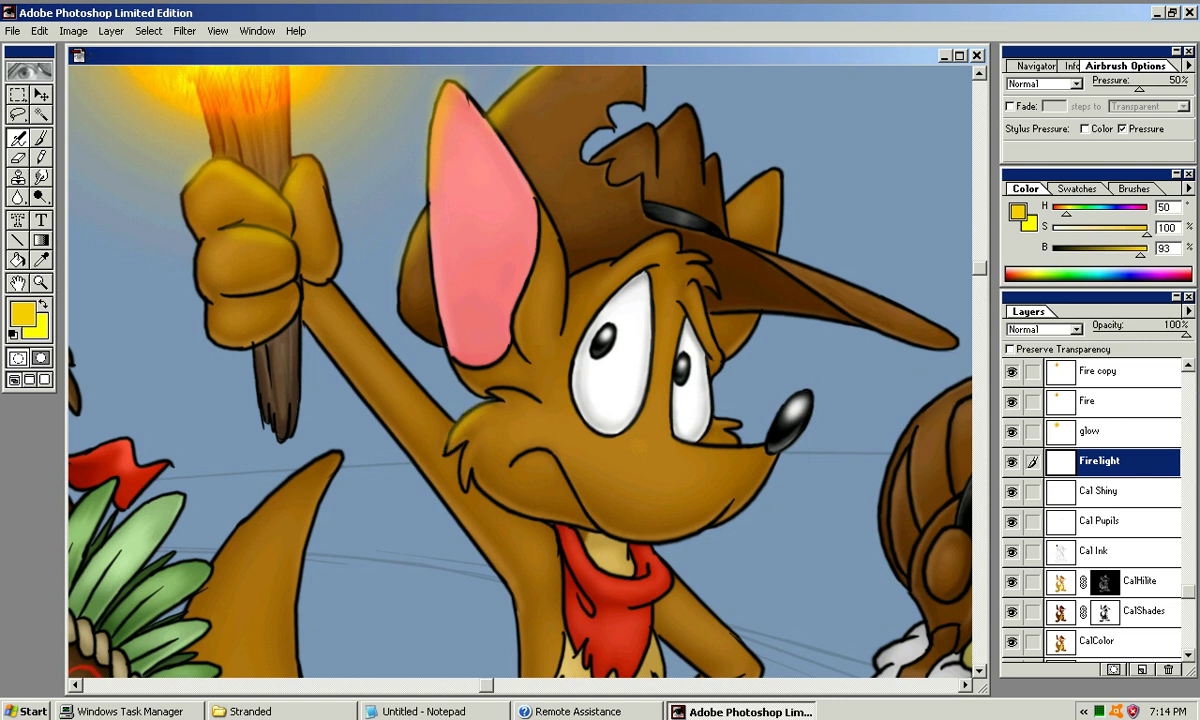
pyautogui.moveTo(484, 410); pyautogui.dragTo(520, 393)
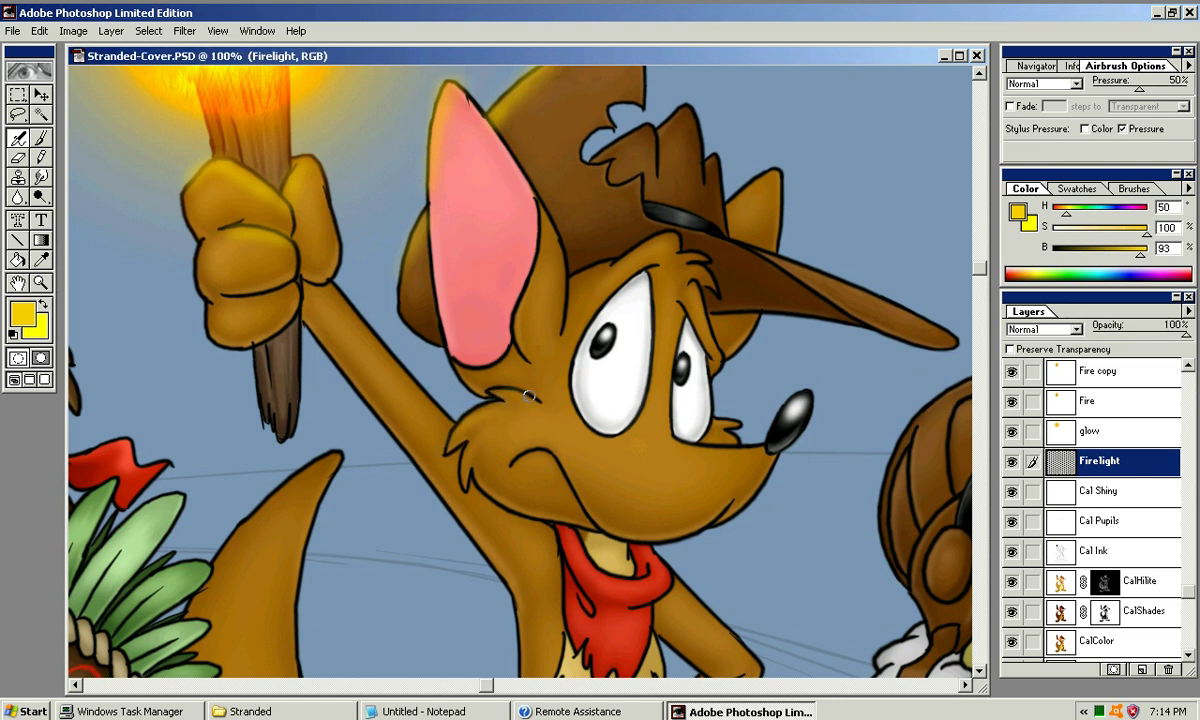
pyautogui.moveTo(431, 188); pyautogui.dragTo(444, 330)
pyautogui.hotkey('ctrl', 'z')
pyautogui.moveTo(432, 193)
pyautogui.mouseDown()
pyautogui.moveTo(433, 278)
pyautogui.moveTo(451, 324)
pyautogui.mouseUp()
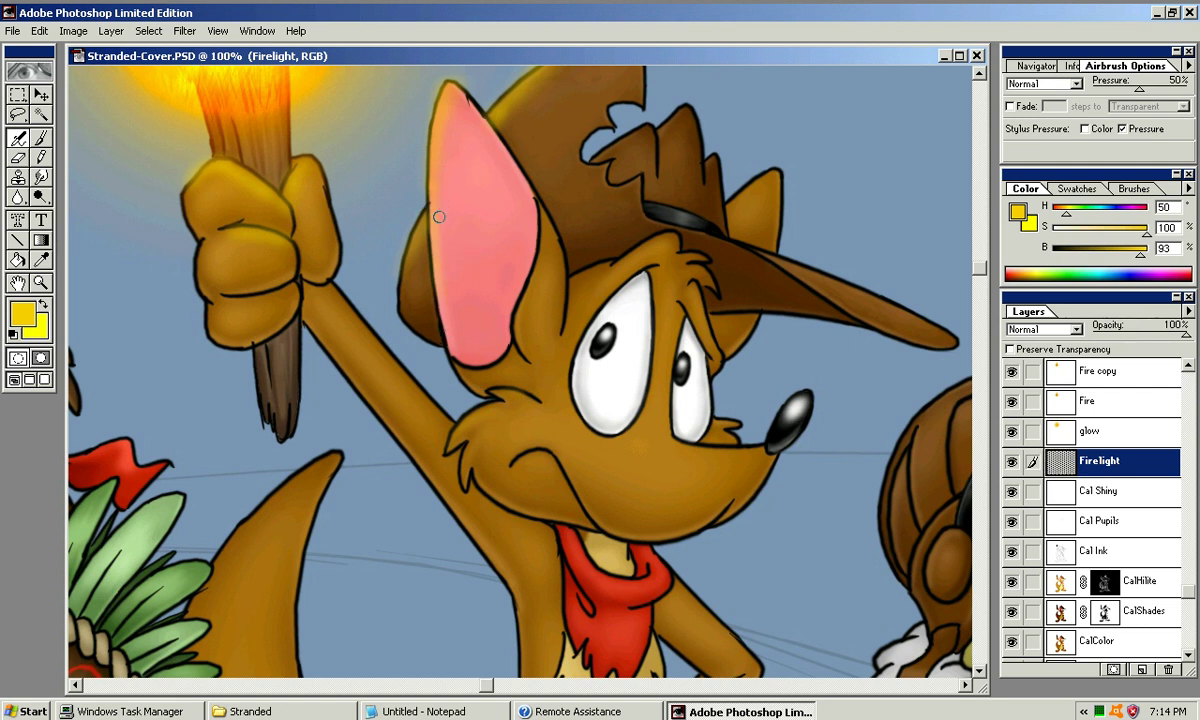
# Airbrush firelight along the upper edge of the kangaroo's raised arm
pyautogui.moveTo(431, 199); pyautogui.dragTo(487, 169)
pyautogui.moveTo(362, 234); pyautogui.dragTo(453, 333)
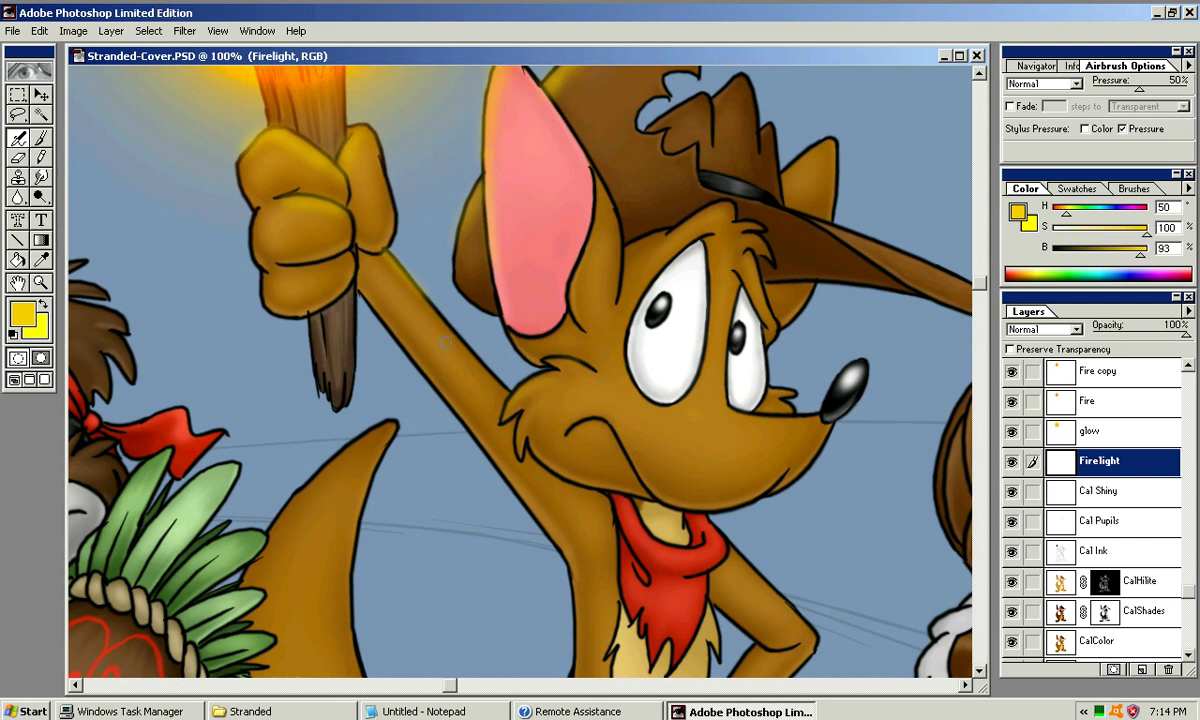
pyautogui.hotkey('ctrl', 'z')
pyautogui.moveTo(362, 237); pyautogui.dragTo(467, 363)
pyautogui.moveTo(372, 246)
pyautogui.mouseDown()
pyautogui.moveTo(493, 389)
pyautogui.moveTo(572, 430)
pyautogui.moveTo(589, 525)
pyautogui.mouseUp()
pyautogui.hotkey('ctrl', 'z')
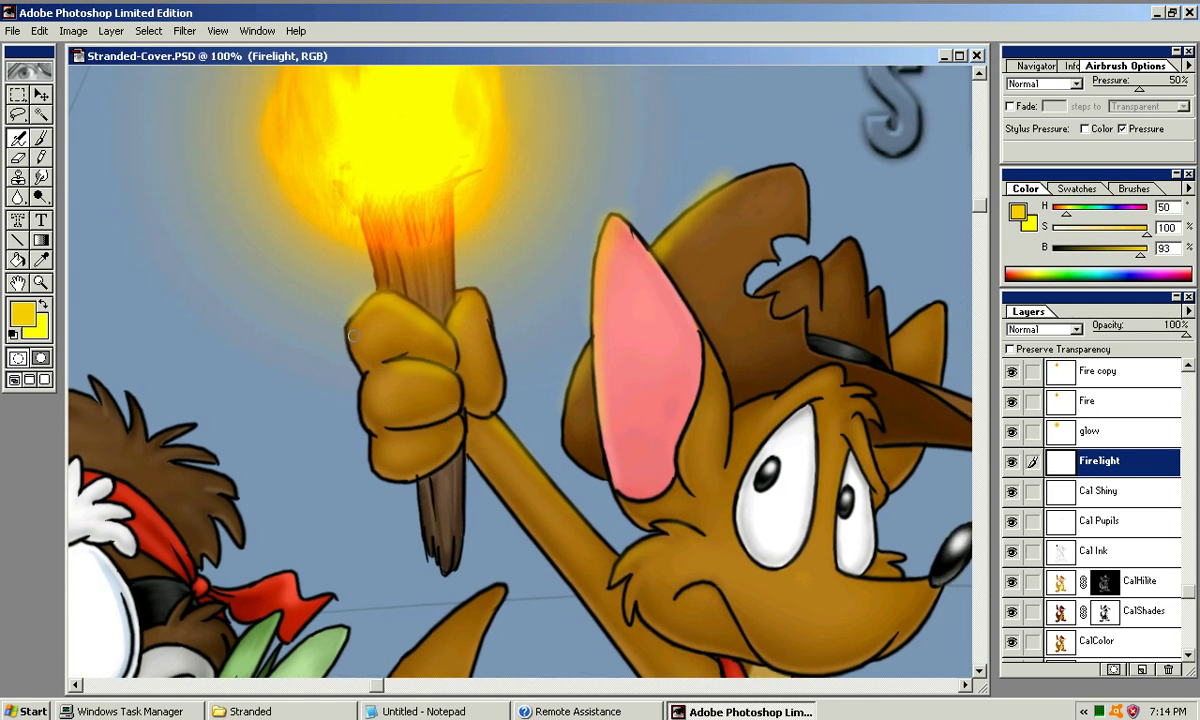
# Extend the airbrushed firelight across the peak of the hat's crown
pyautogui.scroll(2, 460, 300)
pyautogui.hscroll(3, 540, 260)
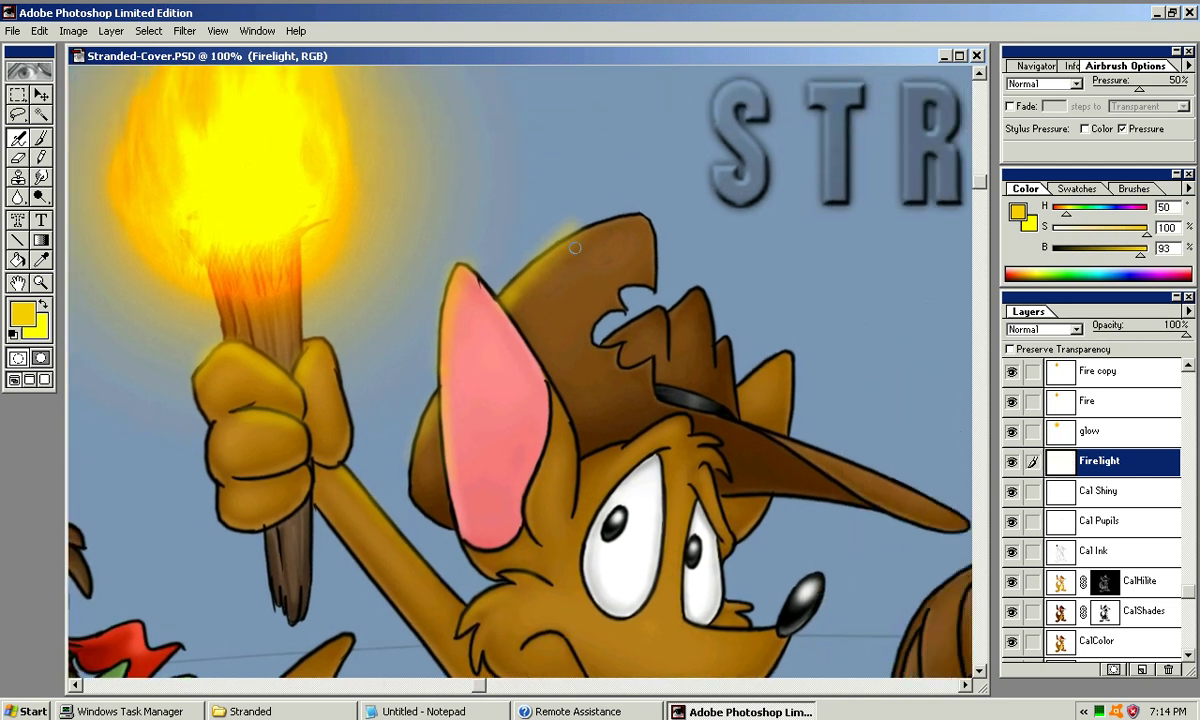
pyautogui.moveTo(624, 227)
pyautogui.mouseDown()
pyautogui.moveTo(660, 247)
pyautogui.moveTo(606, 226)
pyautogui.moveTo(651, 224)
pyautogui.mouseUp()
pyautogui.hotkey('ctrl', 'z')
pyautogui.hotkey('ctrl', 'z')
# Airbrush a firelight stroke across the upper fold of the kangaroo's red bandanna
pyautogui.moveTo(600, 340); pyautogui.dragTo(654, 147)
pyautogui.moveTo(600, 400)
pyautogui.mouseDown()
pyautogui.moveTo(588, 280)
pyautogui.moveTo(625, 240)
pyautogui.moveTo(616, 200)
pyautogui.mouseUp()
pyautogui.moveTo(665, 341); pyautogui.dragTo(734, 367)
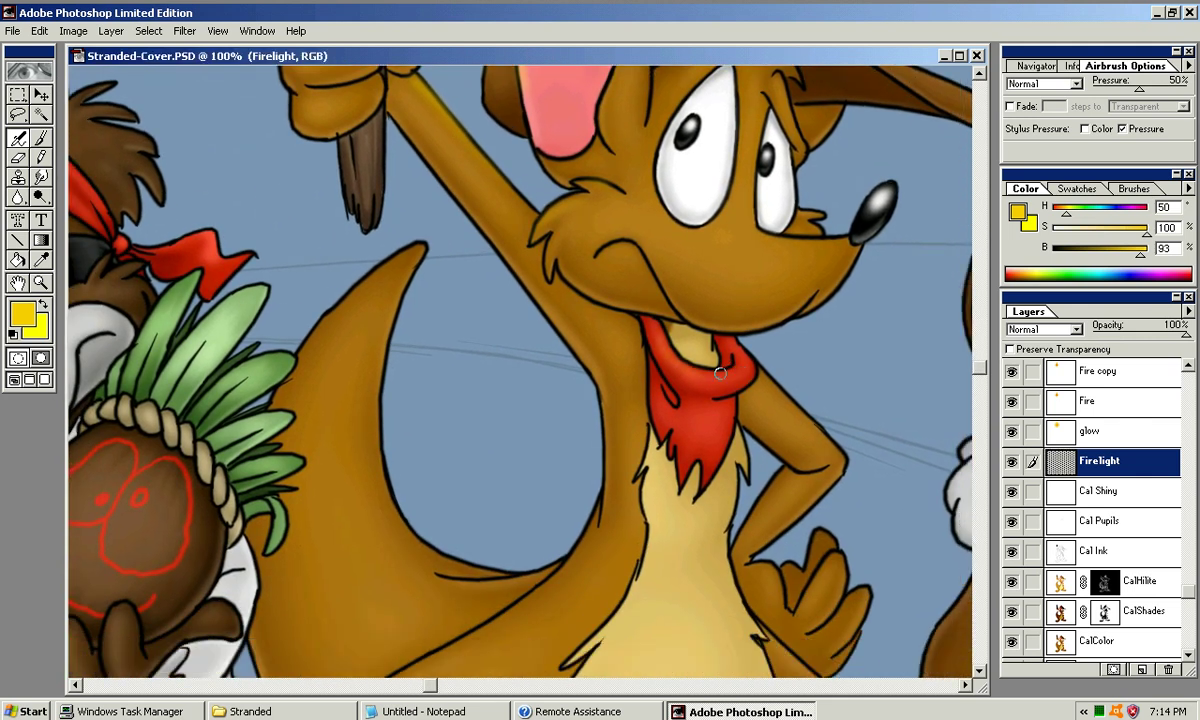
# Try the soft 65 px airbrush for firelight on the kangaroo's cheek
pyautogui.moveTo(677, 318); pyautogui.dragTo(692, 428)
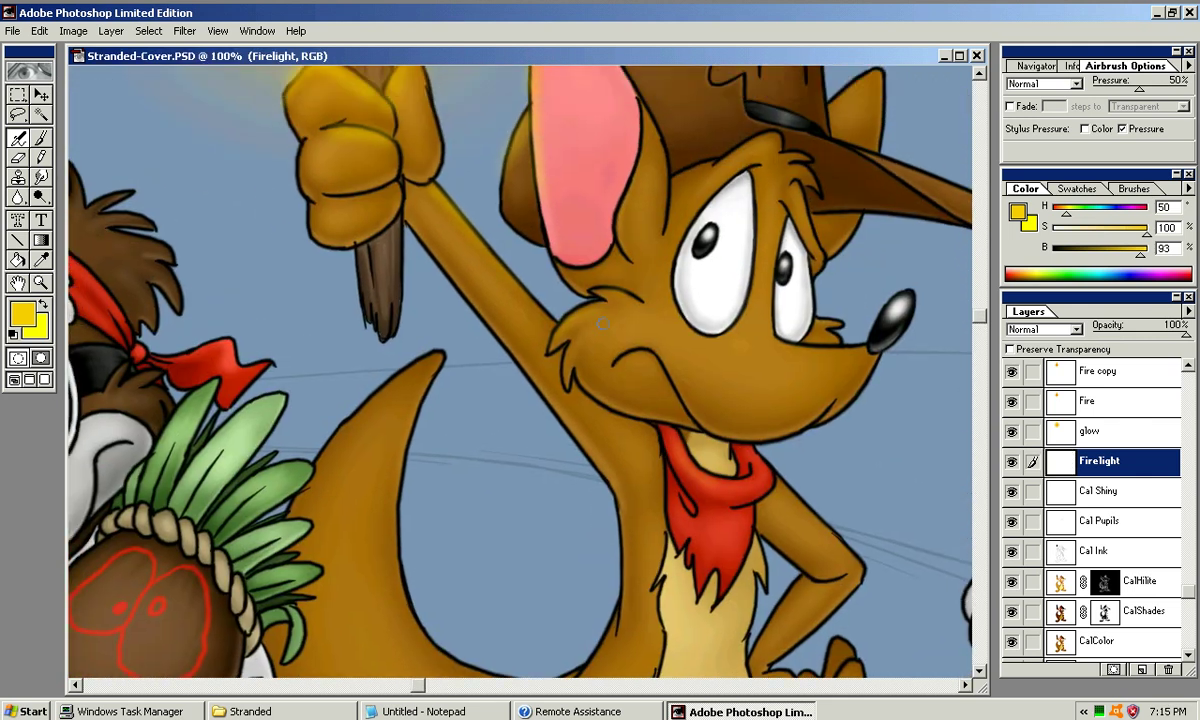
pyautogui.click(1133, 188)
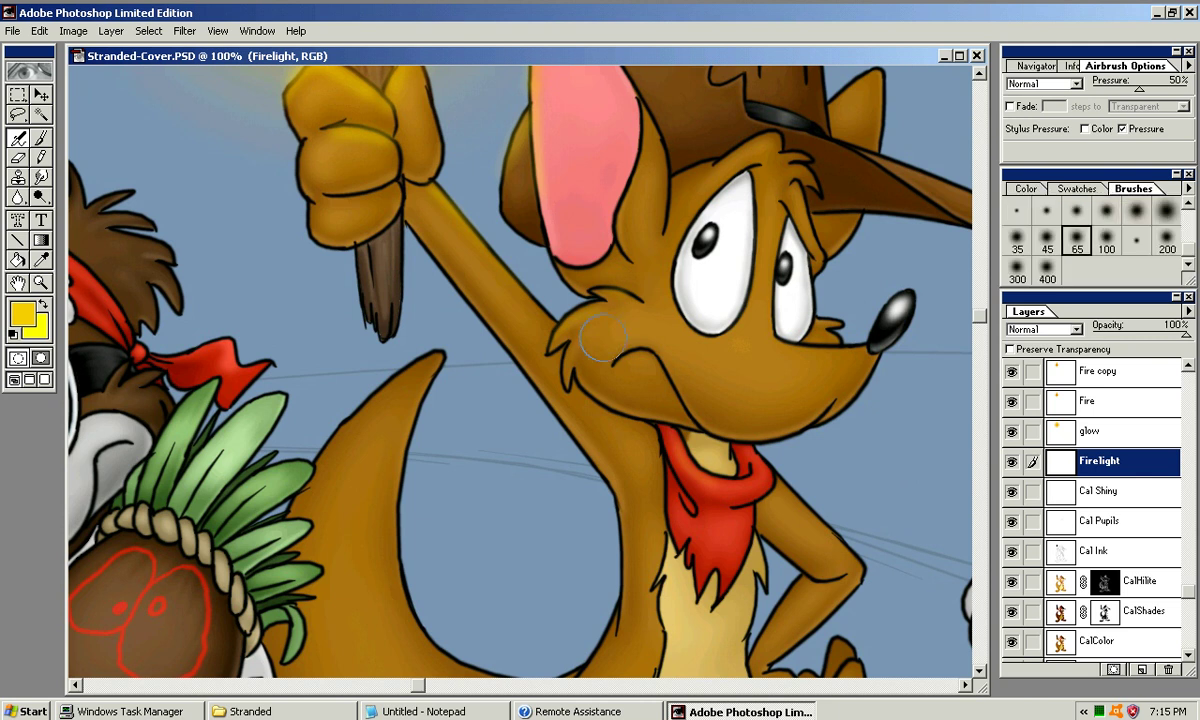
pyautogui.press('[')
pyautogui.press('[')
pyautogui.press(']')
pyautogui.press(']')
pyautogui.hotkey('ctrl', 'z')
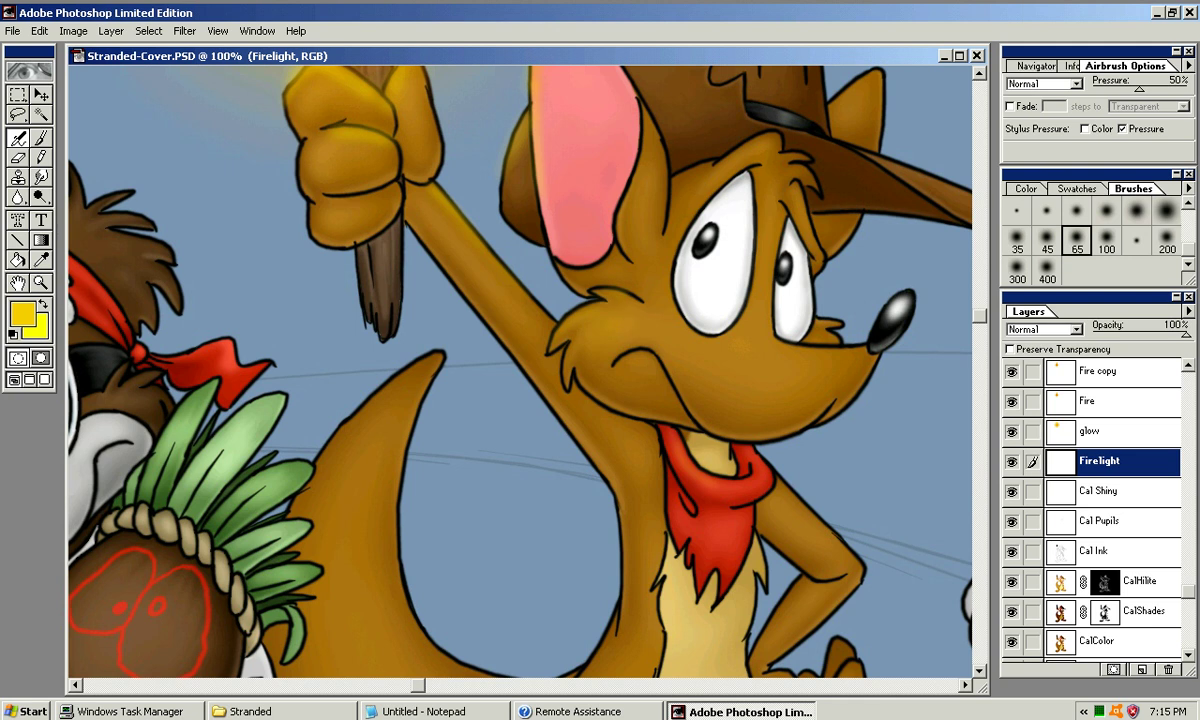
# Switch to a smaller soft airbrush and paint firelight around the lower end of the pink ear
pyautogui.moveTo(679, 304); pyautogui.dragTo(697, 425)
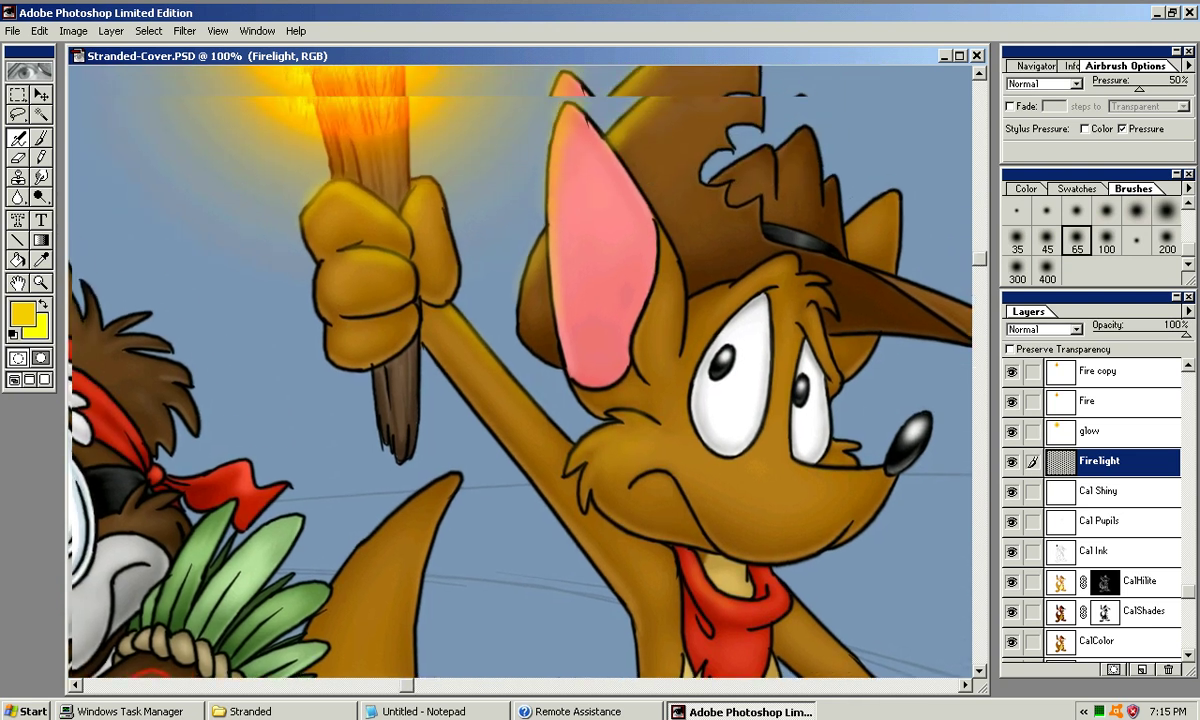
pyautogui.press('[')
pyautogui.click(1076, 211)
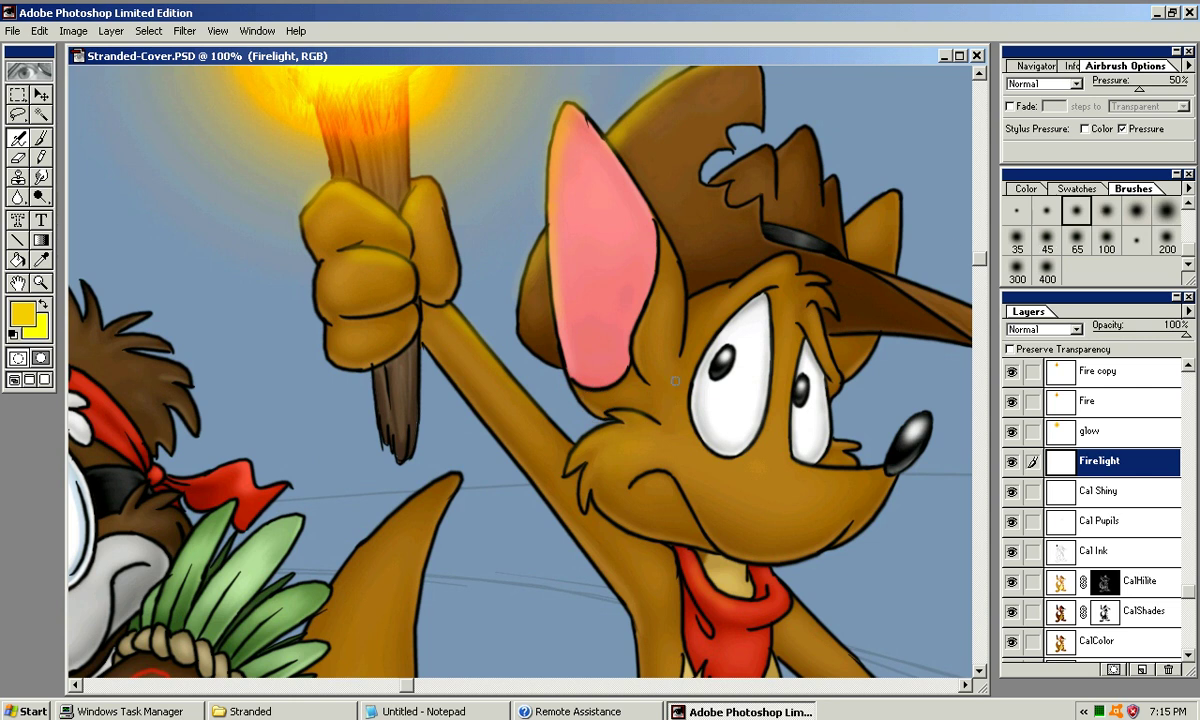
pyautogui.press(']')
pyautogui.press(']')
pyautogui.press(']')
pyautogui.press(']')
pyautogui.press('[')
pyautogui.press('[')
pyautogui.press('[')
pyautogui.moveTo(586, 389); pyautogui.dragTo(636, 374)
pyautogui.hotkey('ctrl', 'z')
pyautogui.hotkey('ctrl', 'z')
# Try to airbrush firelight inside the pink ear's far edge with the soft 35 px brush
pyautogui.press(']')
pyautogui.press(']')
pyautogui.press(']')
pyautogui.press(']')
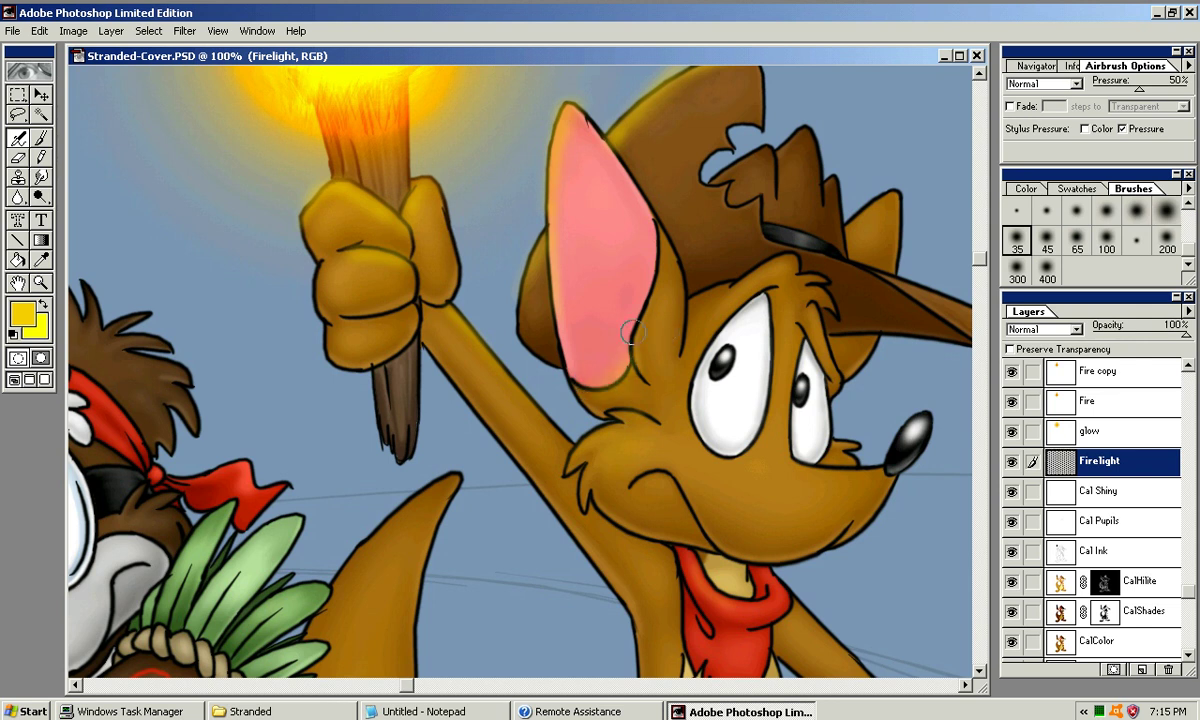
pyautogui.moveTo(651, 254)
pyautogui.mouseDown()
pyautogui.moveTo(621, 345)
pyautogui.moveTo(648, 230)
pyautogui.mouseUp()
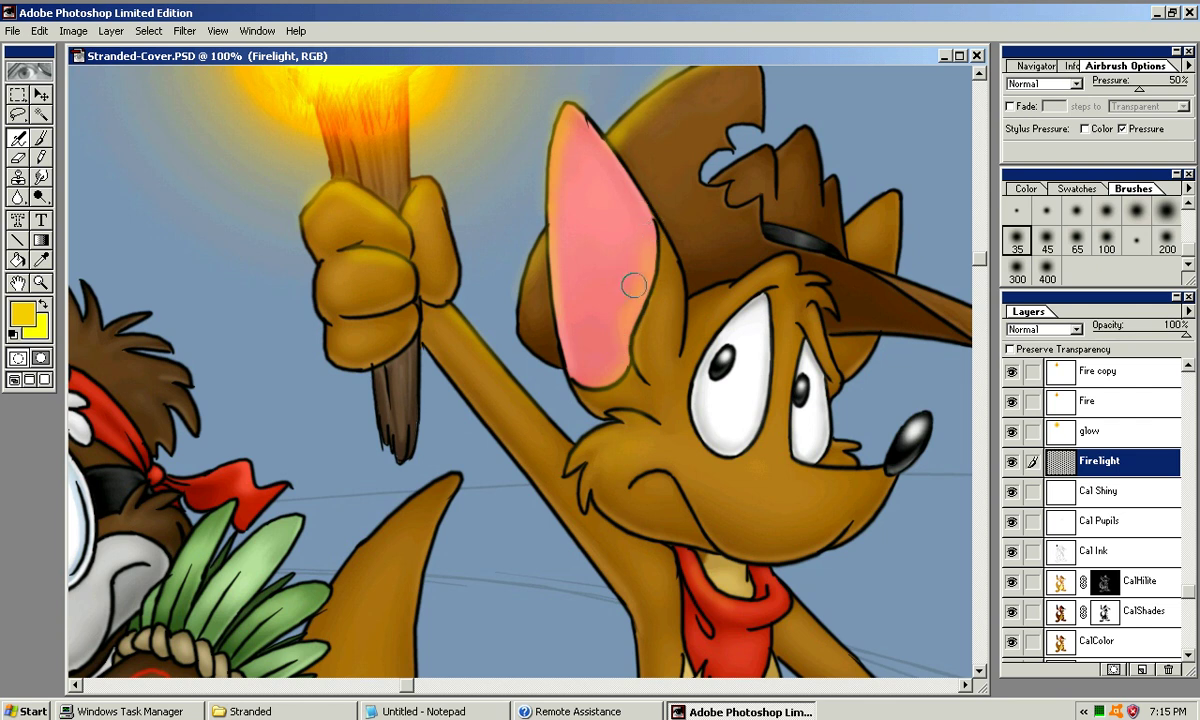
pyautogui.hotkey('ctrl', 'z')
# Reduce the soft airbrush by two brush sizes and try firelight along the hat's torn edge
pyautogui.moveTo(660, 242); pyautogui.dragTo(604, 400)
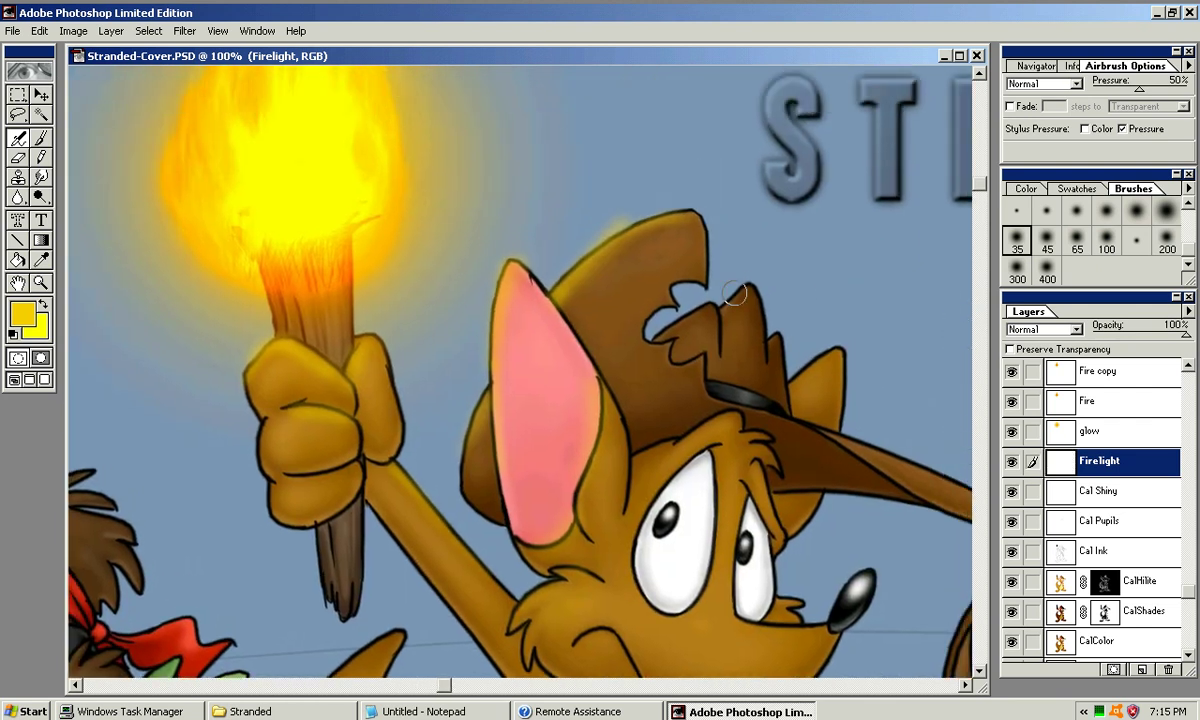
pyautogui.press('[')
pyautogui.press('[')
pyautogui.moveTo(739, 293)
pyautogui.mouseDown()
pyautogui.moveTo(685, 381)
pyautogui.moveTo(681, 331)
pyautogui.moveTo(703, 301)
pyautogui.moveTo(638, 365)
pyautogui.moveTo(704, 308)
pyautogui.mouseUp()
pyautogui.hotkey('ctrl', 'z')
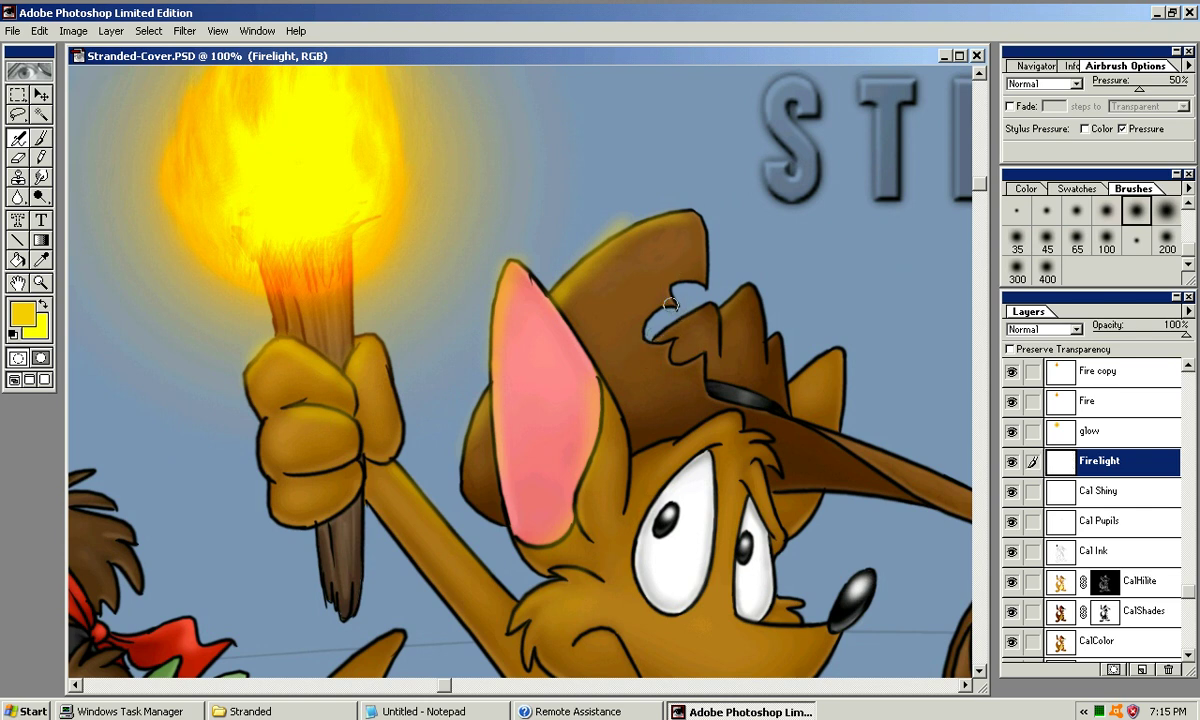
# Airbrush firelight along the tip and upper outer edge of the kangaroo's tail
pyautogui.moveTo(468, 456)
pyautogui.mouseDown()
pyautogui.moveTo(570, 308)
pyautogui.moveTo(562, 298)
pyautogui.mouseUp()
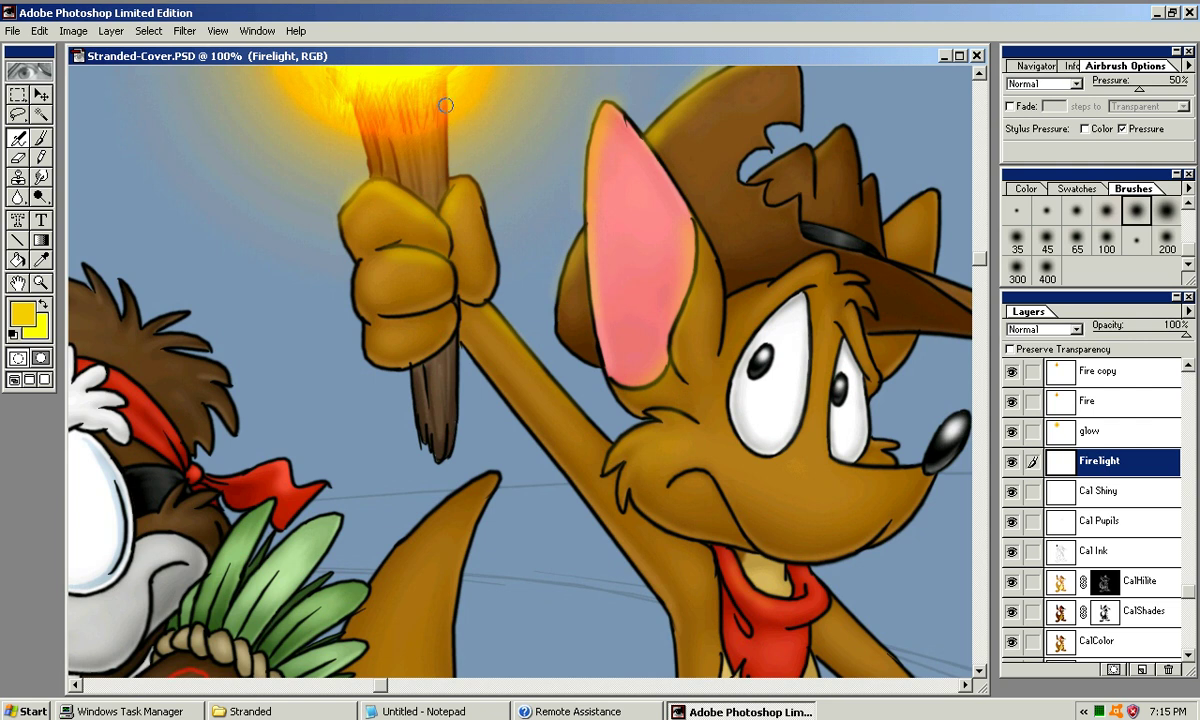
pyautogui.moveTo(463, 217); pyautogui.dragTo(395, 79)
pyautogui.moveTo(352, 383)
pyautogui.mouseDown()
pyautogui.moveTo(365, 332)
pyautogui.moveTo(428, 305)
pyautogui.moveTo(333, 362)
pyautogui.moveTo(450, 328)
pyautogui.mouseUp()
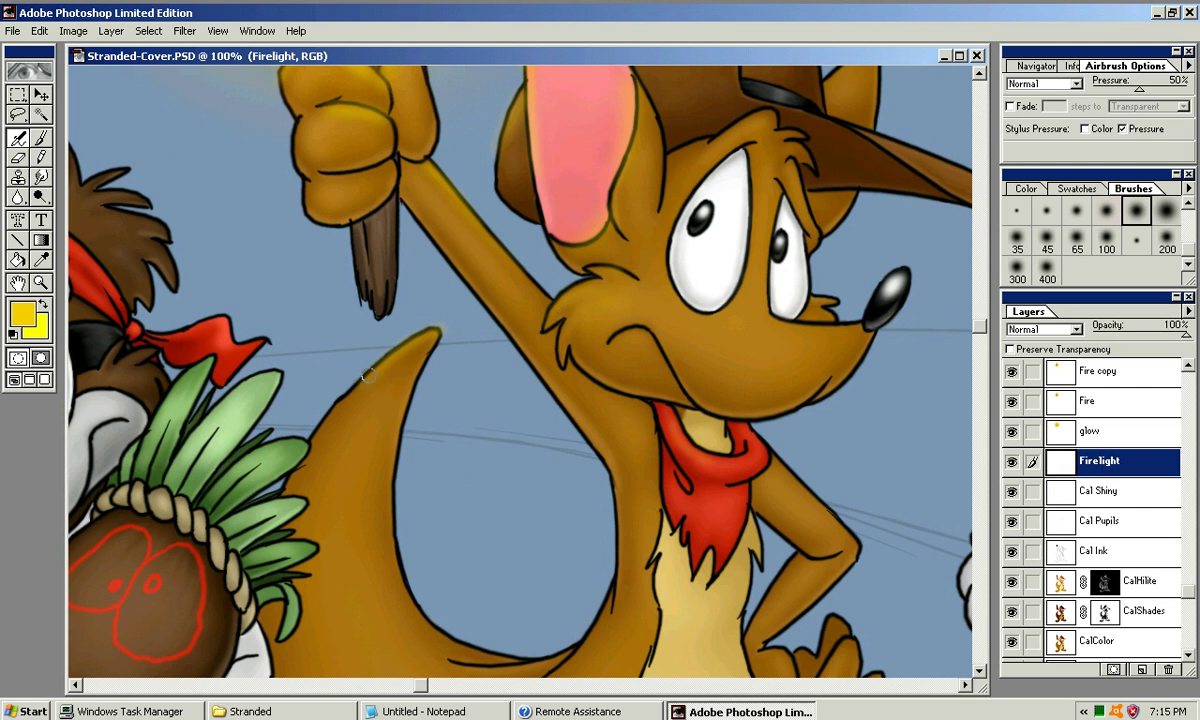
# Airbrush yellow firelight along the upper edge of the kangaroo's tail and hat brim on the Firelight layer, undoing stray strokes
pyautogui.moveTo(440, 330); pyautogui.dragTo(304, 516)
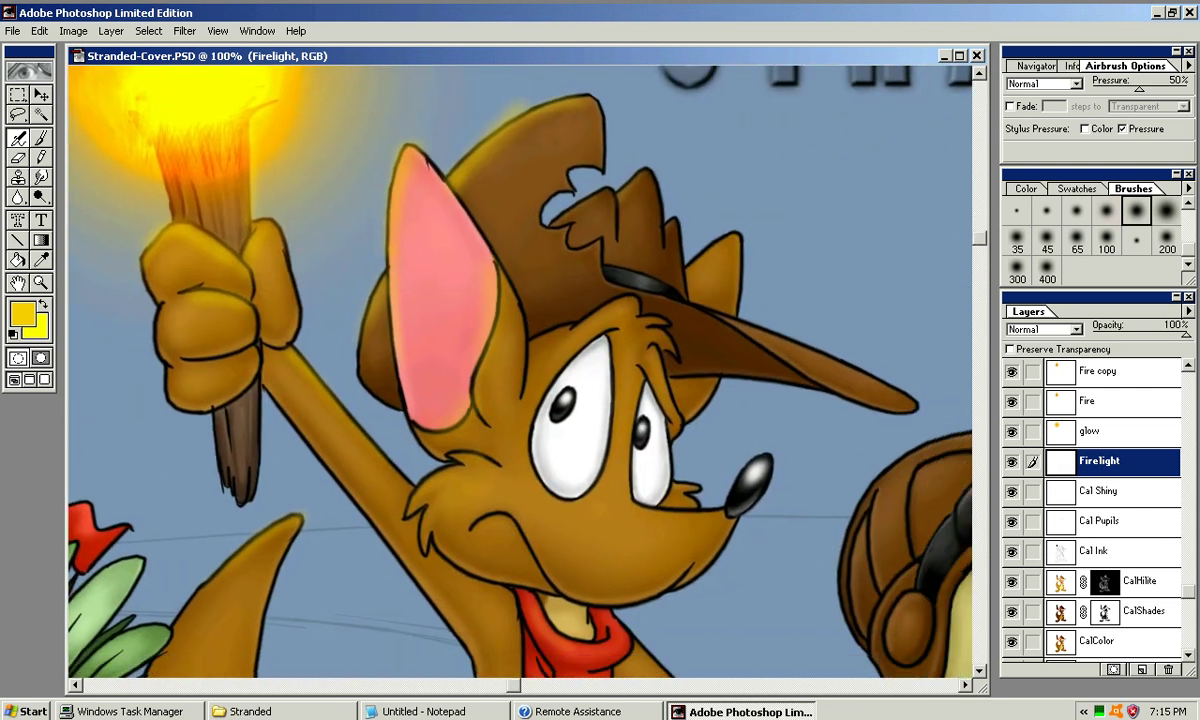
pyautogui.moveTo(684, 303); pyautogui.dragTo(778, 341)
pyautogui.hotkey('ctrl', 'z')
pyautogui.moveTo(710, 315); pyautogui.dragTo(884, 365)
pyautogui.moveTo(643, 285); pyautogui.dragTo(753, 398)
pyautogui.hotkey('ctrl', 'z')
pyautogui.moveTo(880, 436); pyautogui.dragTo(715, 411)
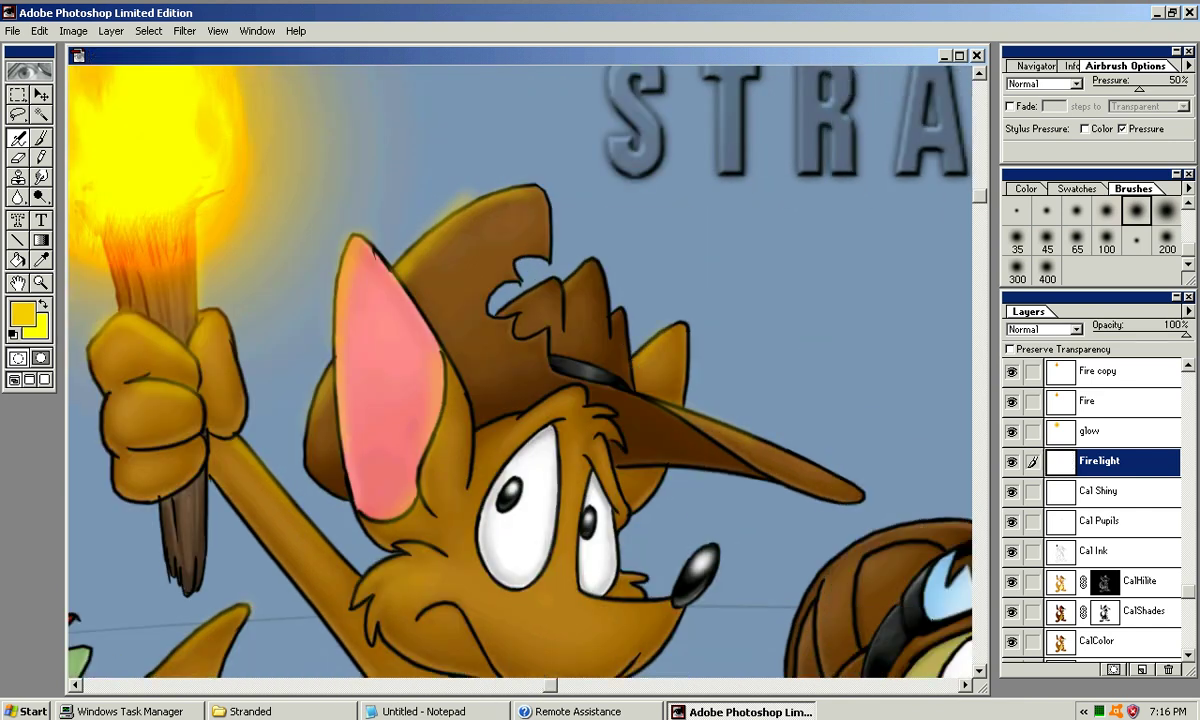
# Airbrush yellow firelight along the hat's torch-facing edge and the brim behind the ear, undoing the last stroke
pyautogui.moveTo(404, 358); pyautogui.dragTo(523, 303)
pyautogui.hotkey('ctrl', '+')
pyautogui.moveTo(432, 302); pyautogui.dragTo(478, 397)
pyautogui.moveTo(413, 352); pyautogui.dragTo(380, 461)
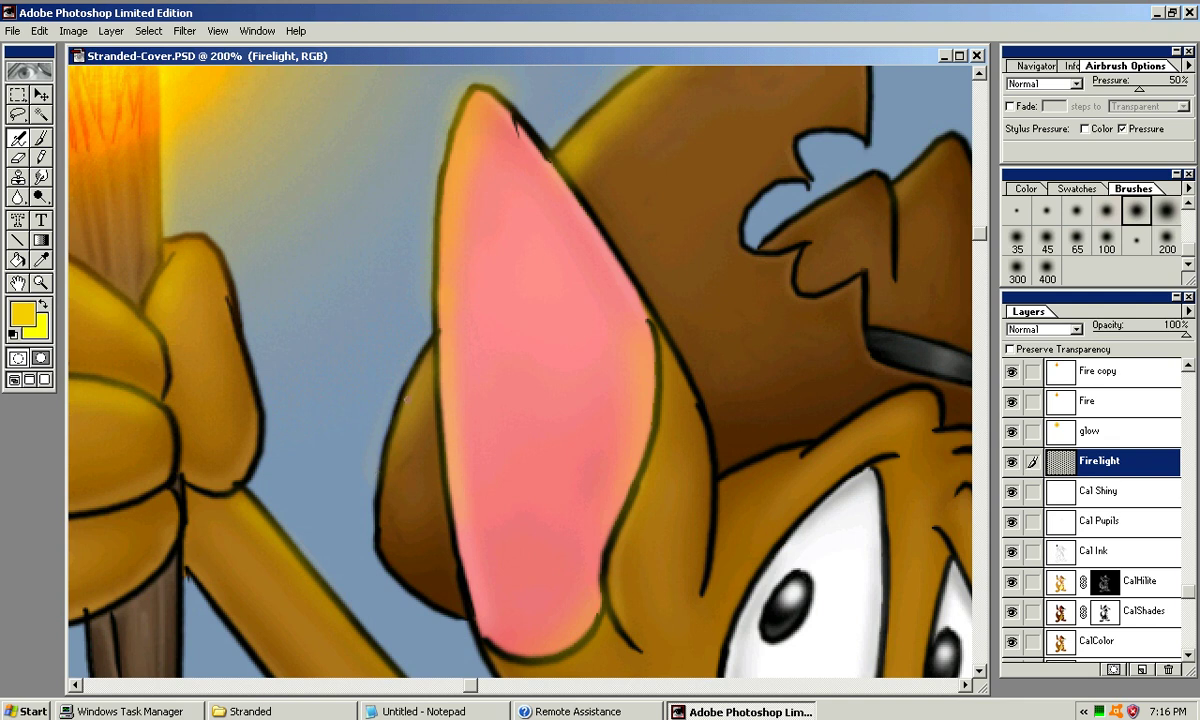
pyautogui.hotkey('ctrl', 'z')
# Erase the yellow spill outside the outlines of the hat's back brim and crown with a small hard-edged eraser
pyautogui.press('e')
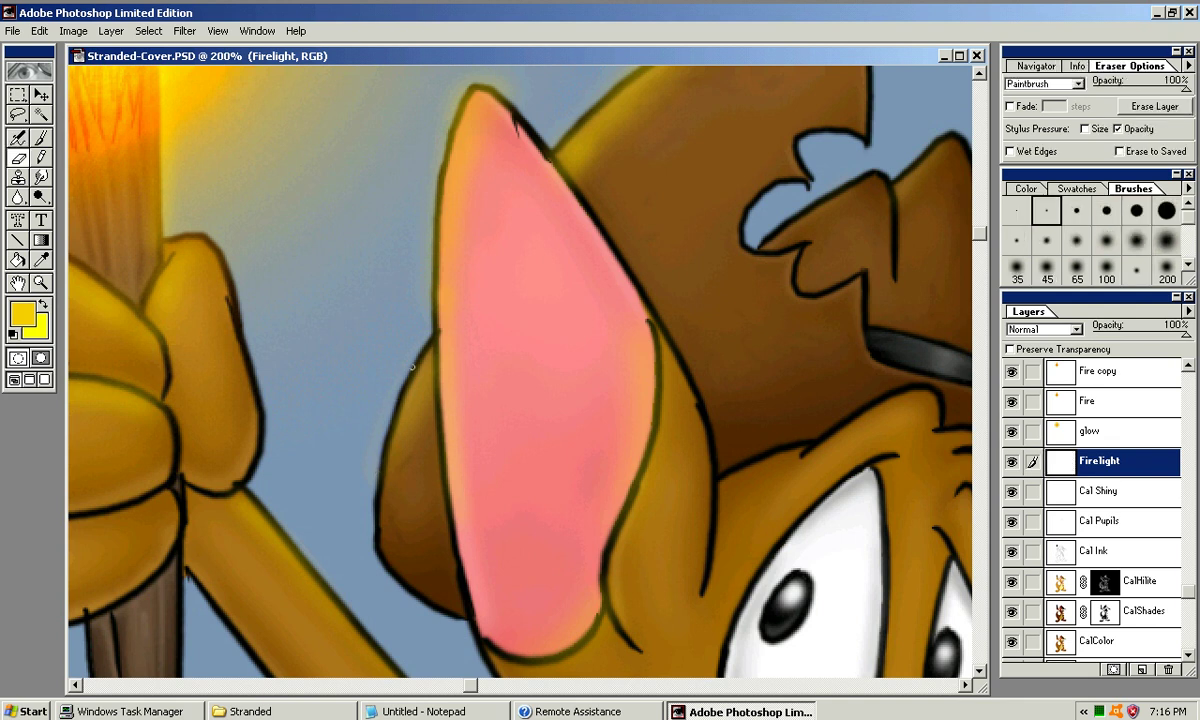
pyautogui.press(']')
pyautogui.press(']')
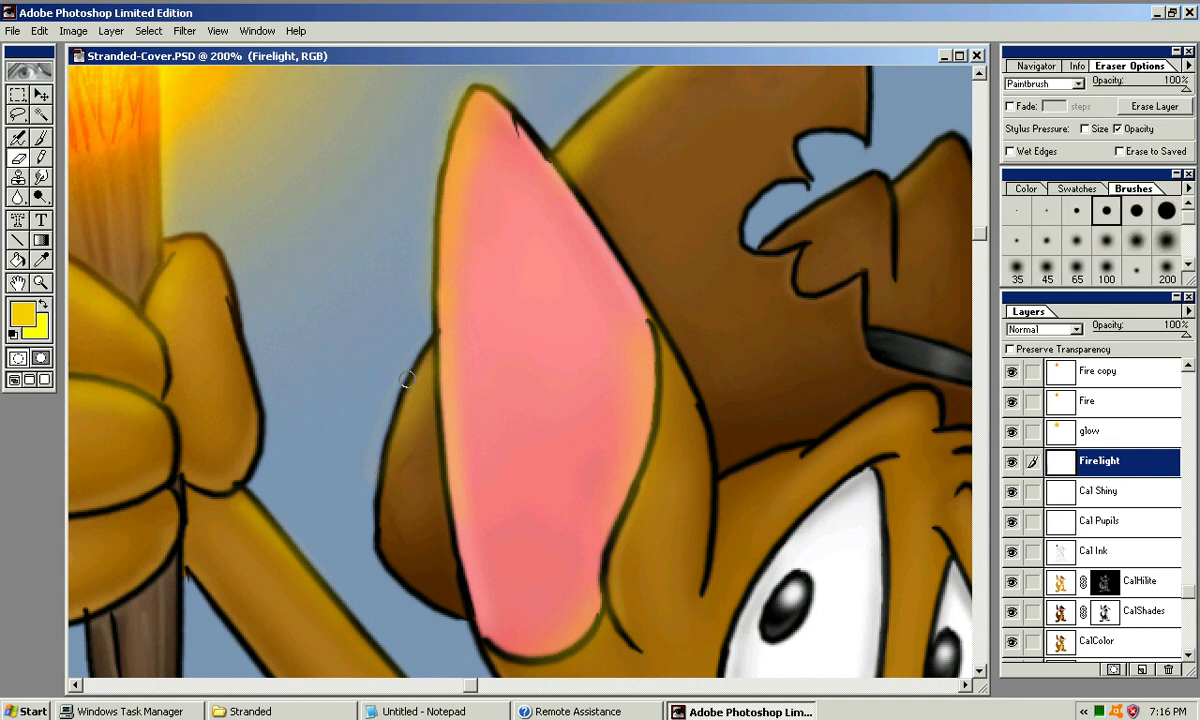
pyautogui.moveTo(426, 345); pyautogui.dragTo(378, 431)
pyautogui.press('space')
pyautogui.moveTo(563, 175)
pyautogui.mouseDown()
pyautogui.moveTo(496, 327)
pyautogui.moveTo(507, 337)
pyautogui.moveTo(505, 276)
pyautogui.moveTo(533, 242)
pyautogui.mouseUp()
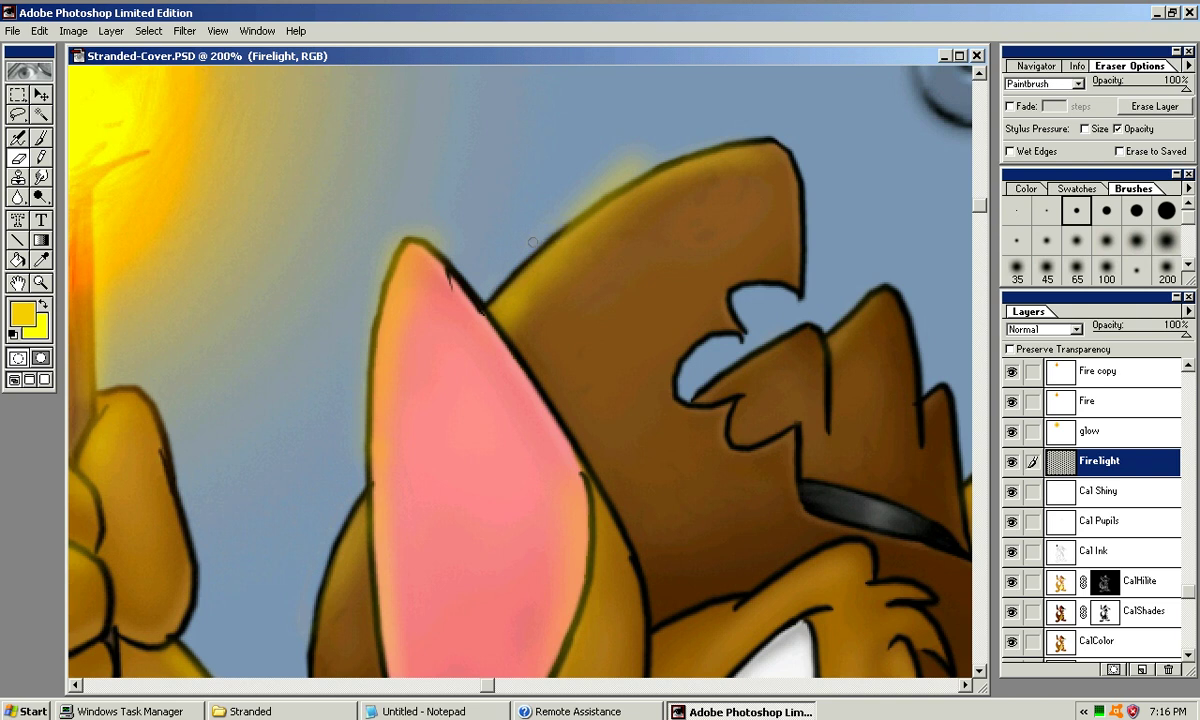
pyautogui.moveTo(600, 183)
pyautogui.mouseDown()
pyautogui.moveTo(565, 185)
pyautogui.moveTo(595, 160)
pyautogui.moveTo(540, 210)
pyautogui.moveTo(576, 218)
pyautogui.moveTo(650, 150)
pyautogui.moveTo(733, 141)
pyautogui.mouseUp()
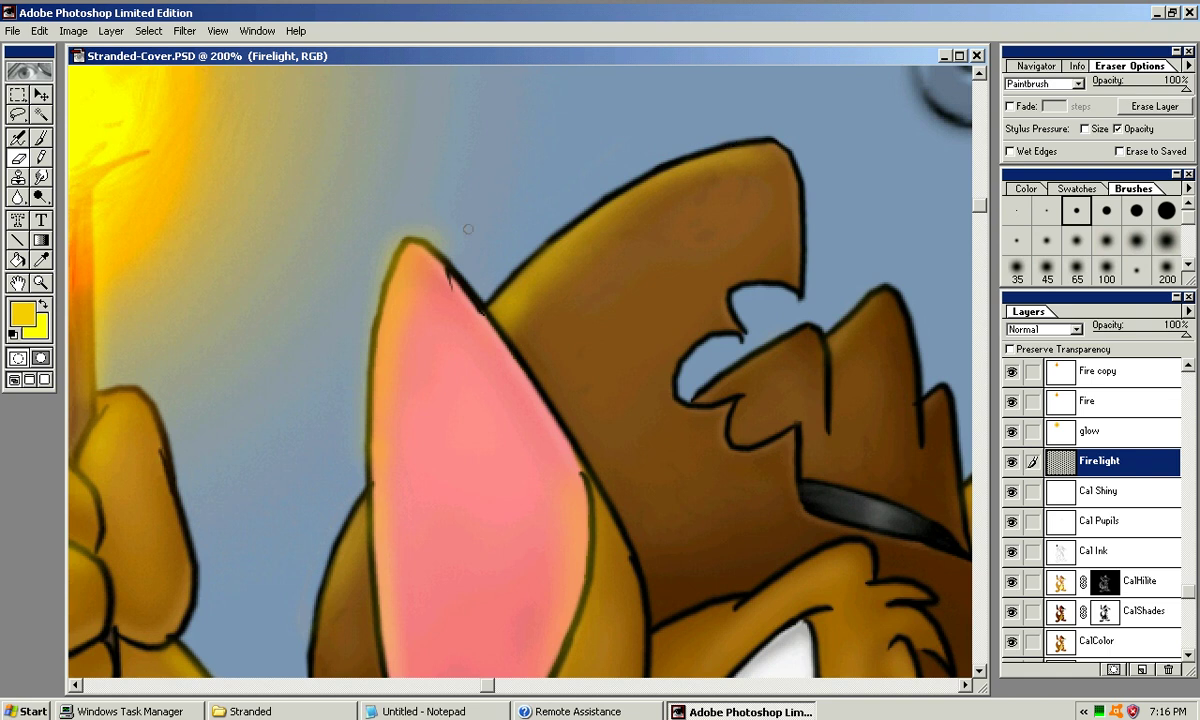
# Erase the yellow spill along the outer outline and tip of the kangaroo's near ear
pyautogui.moveTo(352, 272)
pyautogui.mouseDown()
pyautogui.moveTo(371, 199)
pyautogui.moveTo(391, 267)
pyautogui.moveTo(385, 373)
pyautogui.moveTo(387, 253)
pyautogui.mouseUp()
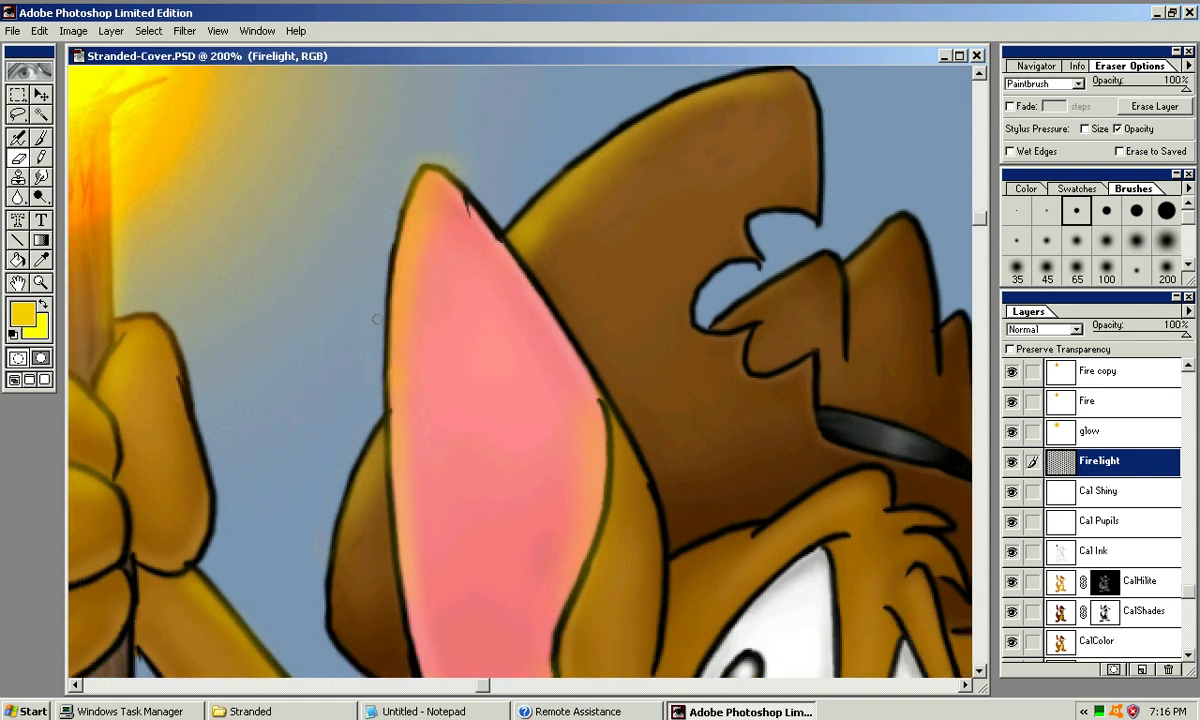
pyautogui.moveTo(378, 399); pyautogui.dragTo(381, 386)
pyautogui.moveTo(378, 294)
pyautogui.mouseDown()
pyautogui.moveTo(392, 150)
pyautogui.moveTo(373, 198)
pyautogui.moveTo(406, 154)
pyautogui.moveTo(437, 160)
pyautogui.mouseUp()
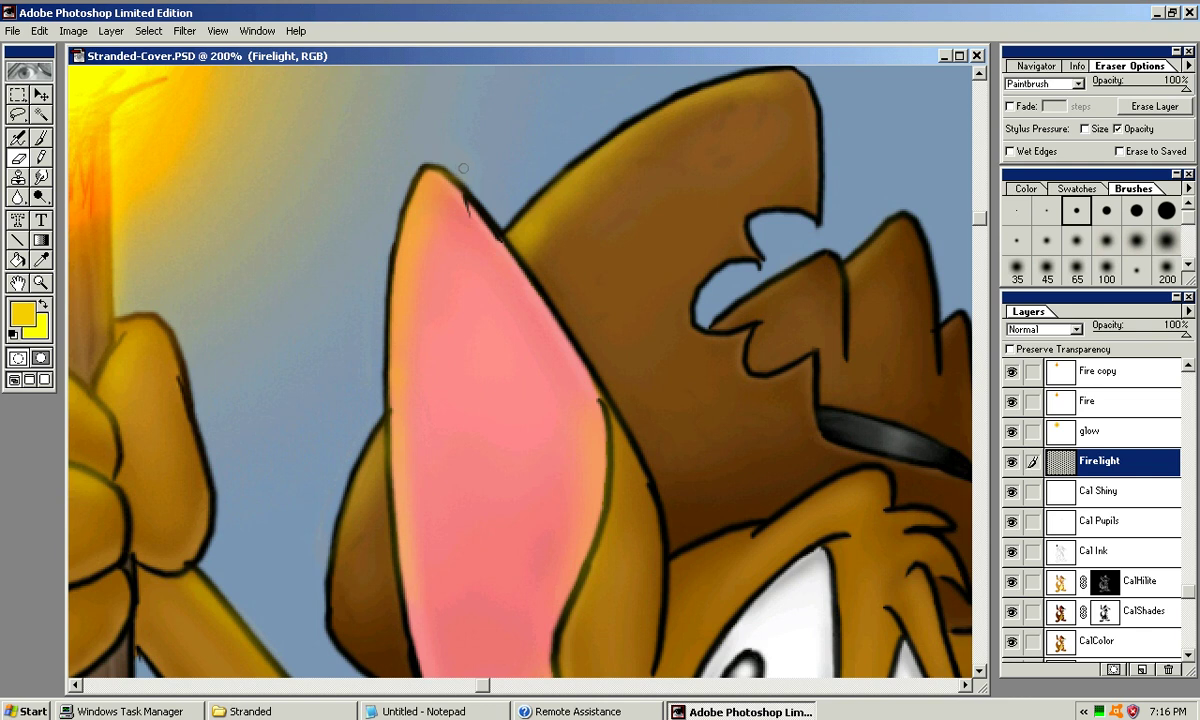
pyautogui.moveTo(390, 150)
pyautogui.mouseDown()
pyautogui.moveTo(305, 237)
pyautogui.moveTo(382, 213)
pyautogui.mouseUp()
# Clean the yellow off the inner outline and lower edge of the pink part of the near ear
pyautogui.moveTo(513, 332)
pyautogui.mouseDown()
pyautogui.moveTo(478, 197)
pyautogui.moveTo(474, 90)
pyautogui.mouseUp()
pyautogui.moveTo(525, 412); pyautogui.dragTo(551, 328)
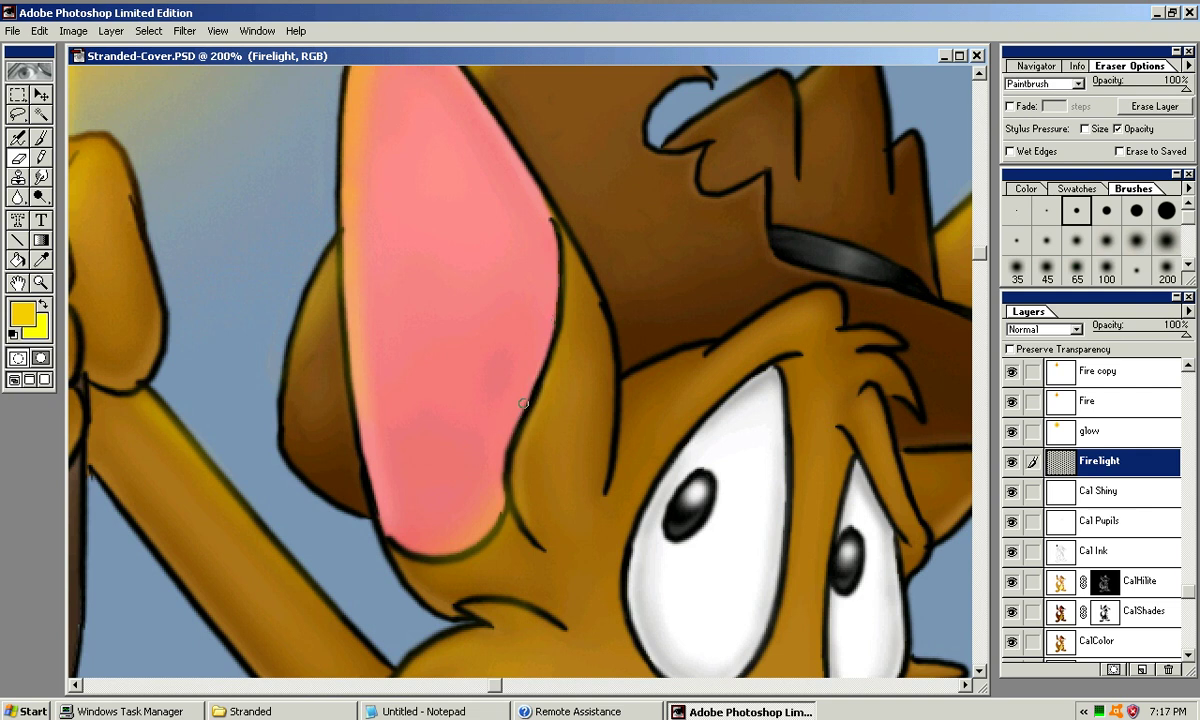
pyautogui.scroll(-3, 504, 470)
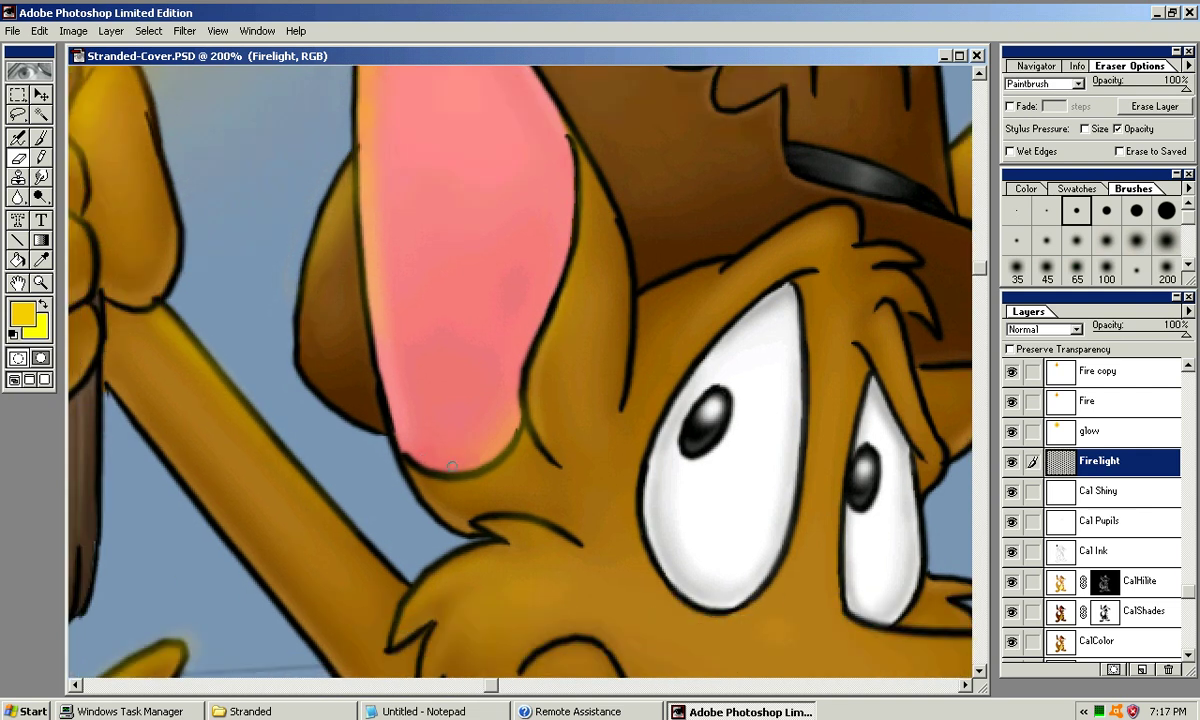
pyautogui.moveTo(450, 469)
pyautogui.mouseDown()
pyautogui.moveTo(489, 460)
pyautogui.moveTo(483, 437)
pyautogui.moveTo(436, 449)
pyautogui.moveTo(460, 458)
pyautogui.moveTo(513, 422)
pyautogui.moveTo(484, 465)
pyautogui.mouseUp()
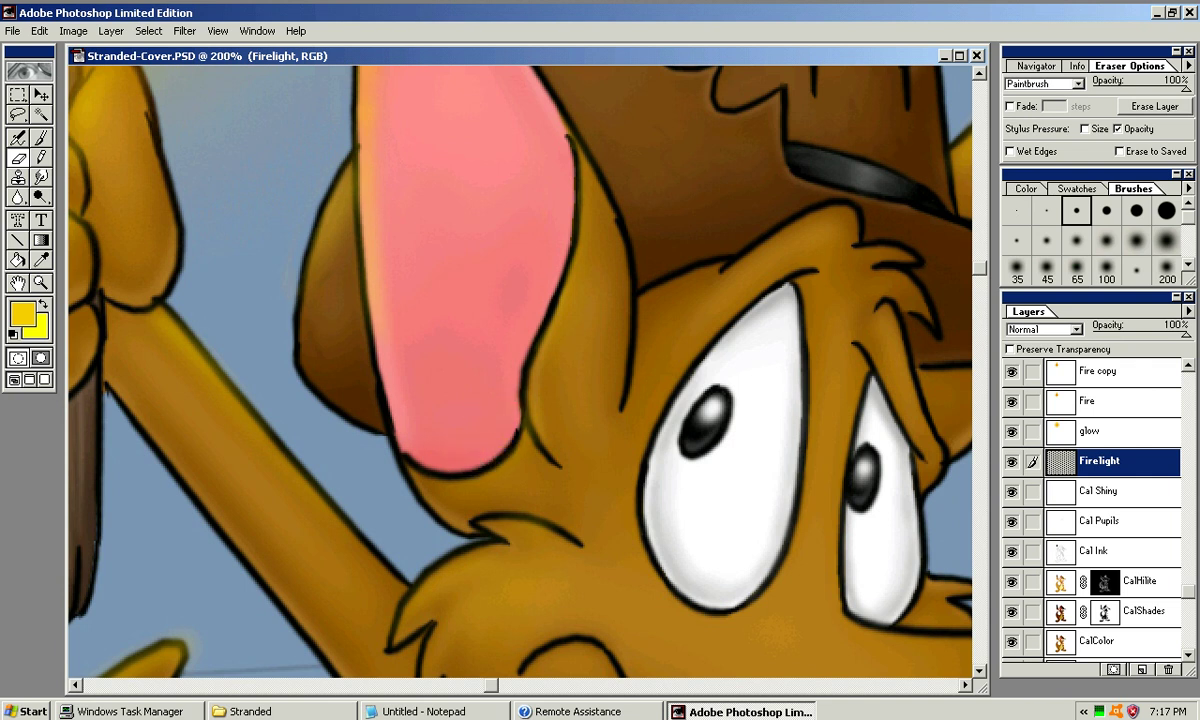
pyautogui.moveTo(551, 423); pyautogui.dragTo(539, 381)
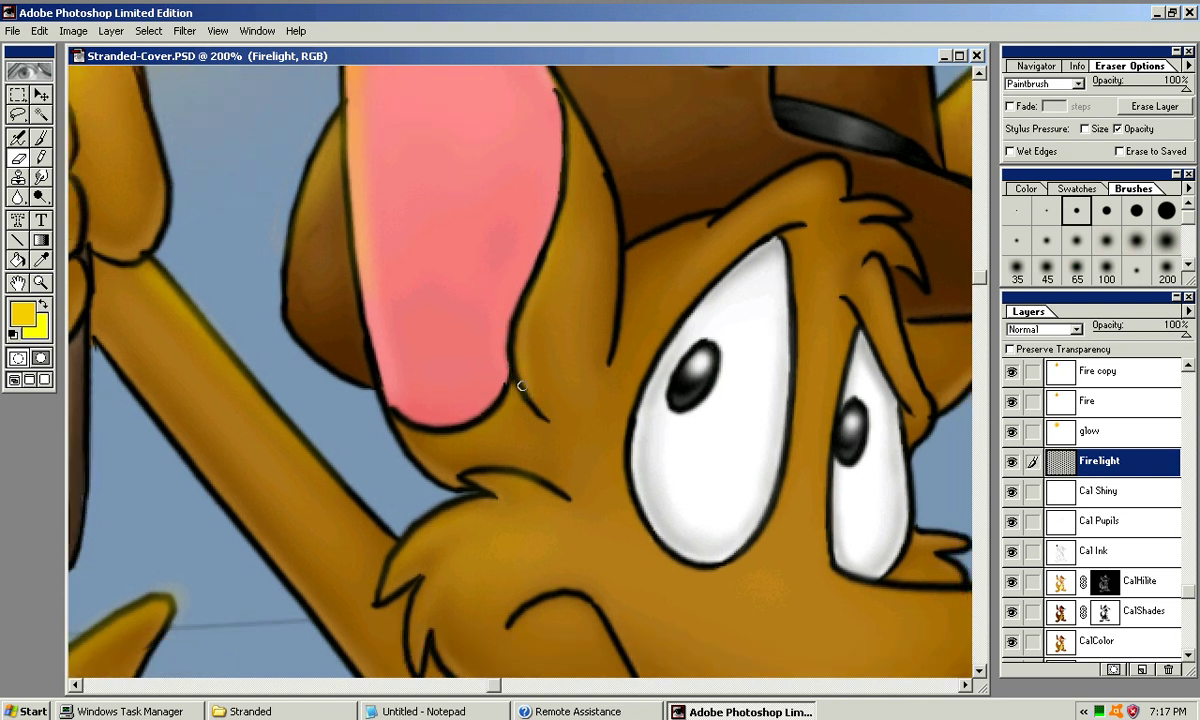
# Erase the yellow overlapping the upper outline of the raised arm
pyautogui.moveTo(488, 473)
pyautogui.mouseDown()
pyautogui.moveTo(532, 372)
pyautogui.moveTo(546, 367)
pyautogui.mouseUp()
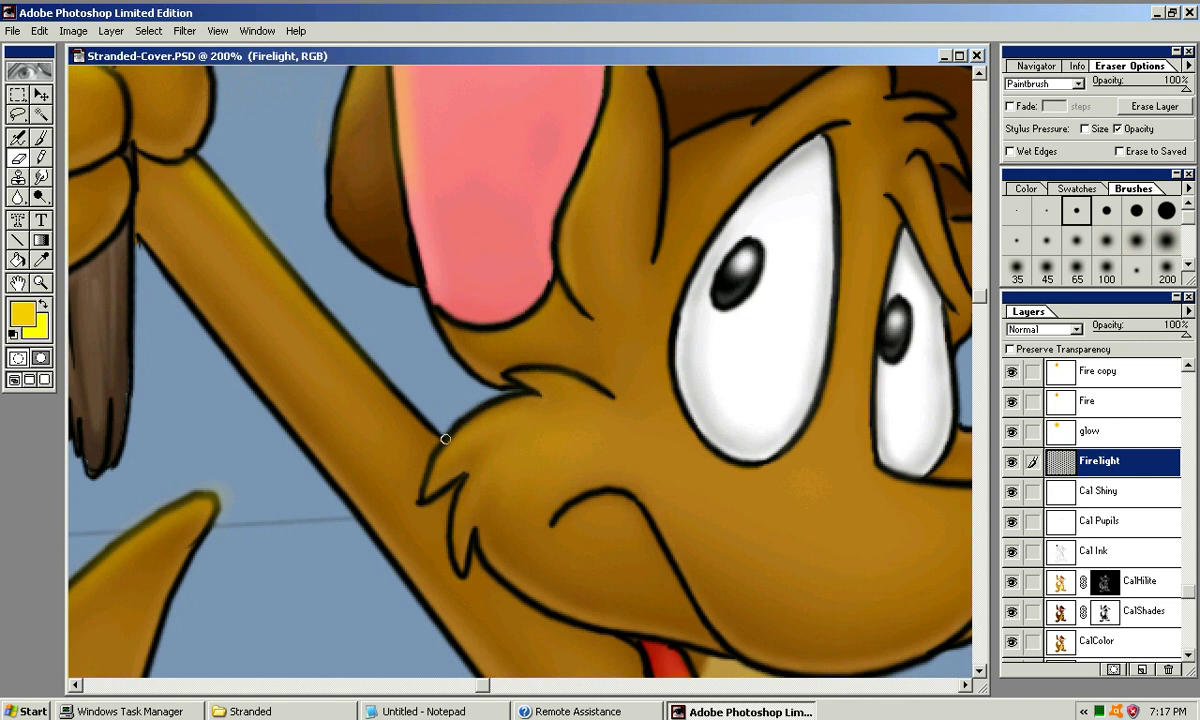
pyautogui.moveTo(186, 143); pyautogui.dragTo(376, 293)
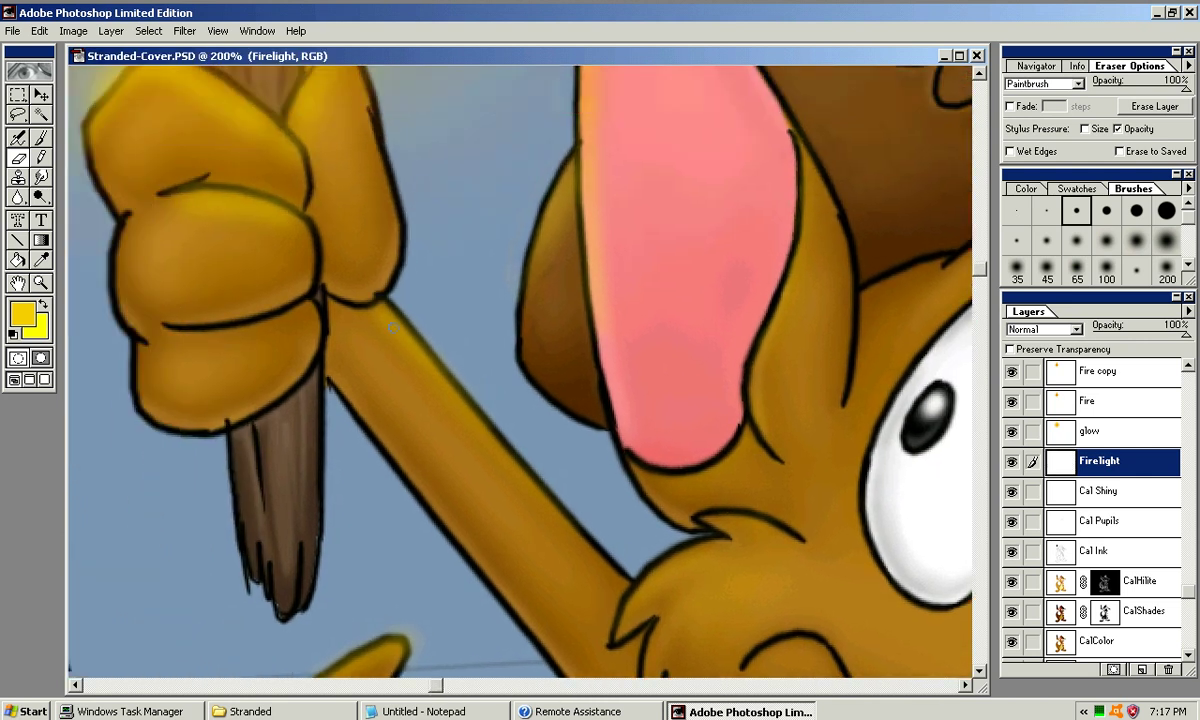
pyautogui.moveTo(420, 339)
pyautogui.mouseDown()
pyautogui.moveTo(396, 313)
pyautogui.moveTo(410, 325)
pyautogui.mouseUp()
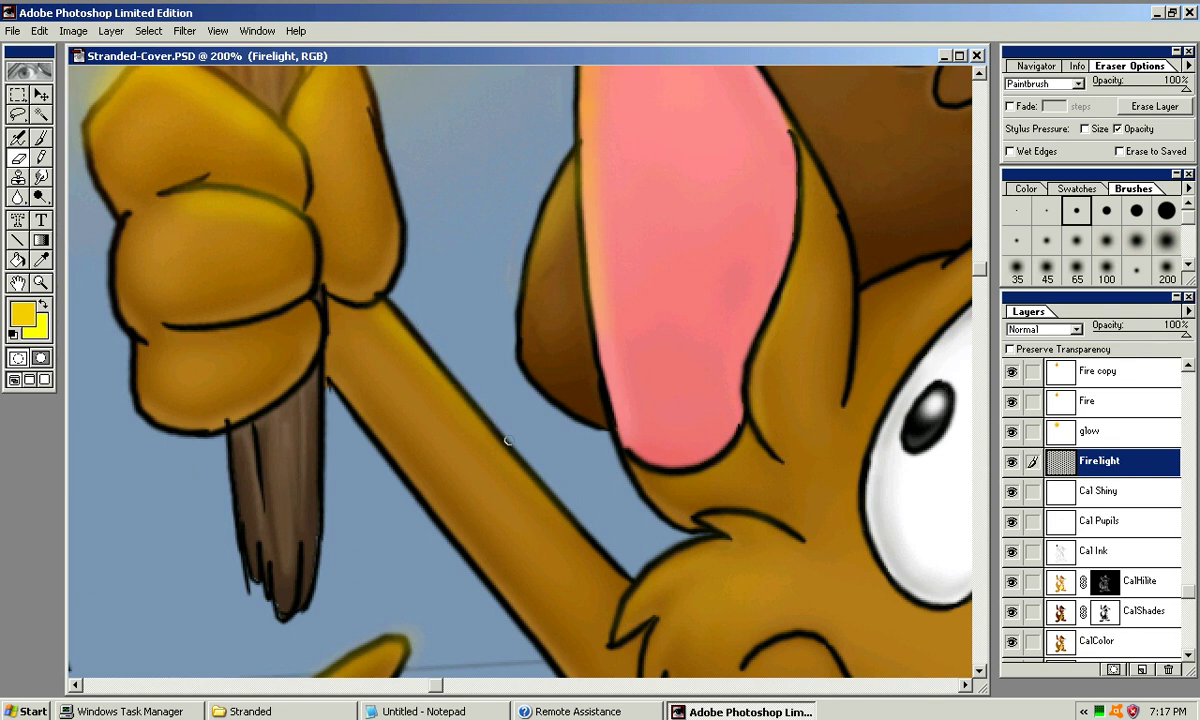
# Erase the yellow spill around the fist holding the torch and along the outlines of its fingers
pyautogui.moveTo(258, 105); pyautogui.dragTo(320, 247)
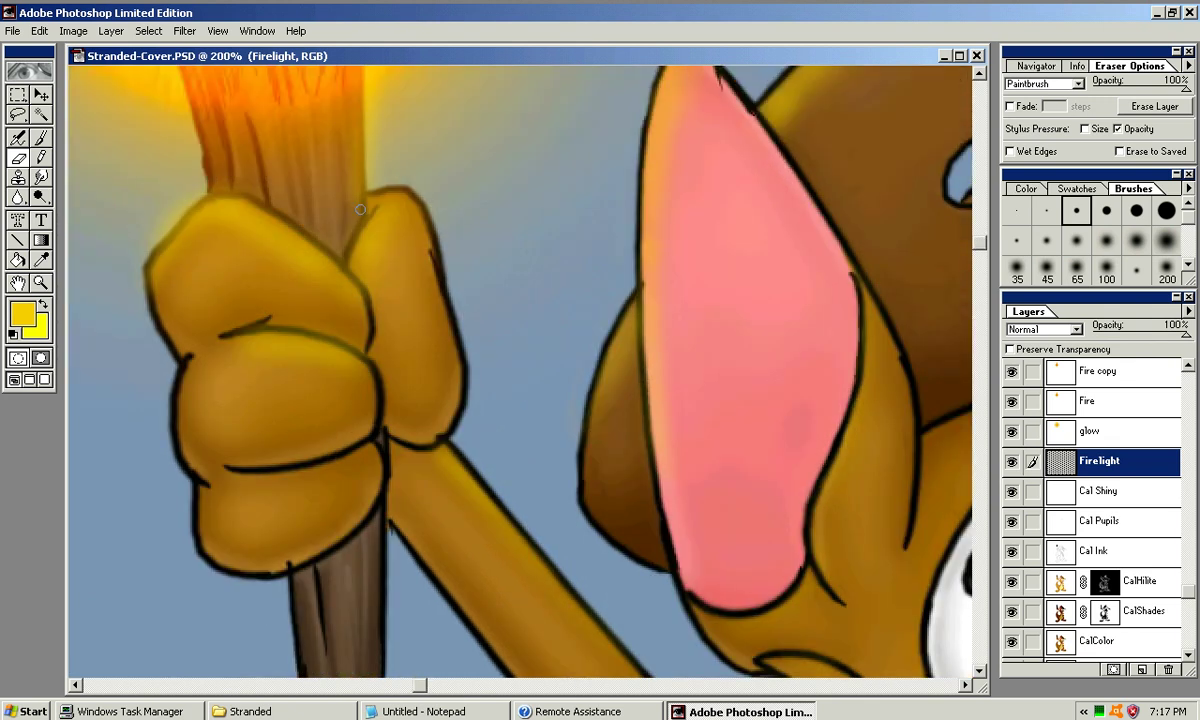
pyautogui.moveTo(143, 220)
pyautogui.mouseDown()
pyautogui.moveTo(182, 208)
pyautogui.moveTo(157, 240)
pyautogui.mouseUp()
pyautogui.moveTo(204, 186)
pyautogui.mouseDown()
pyautogui.moveTo(143, 239)
pyautogui.moveTo(187, 214)
pyautogui.mouseUp()
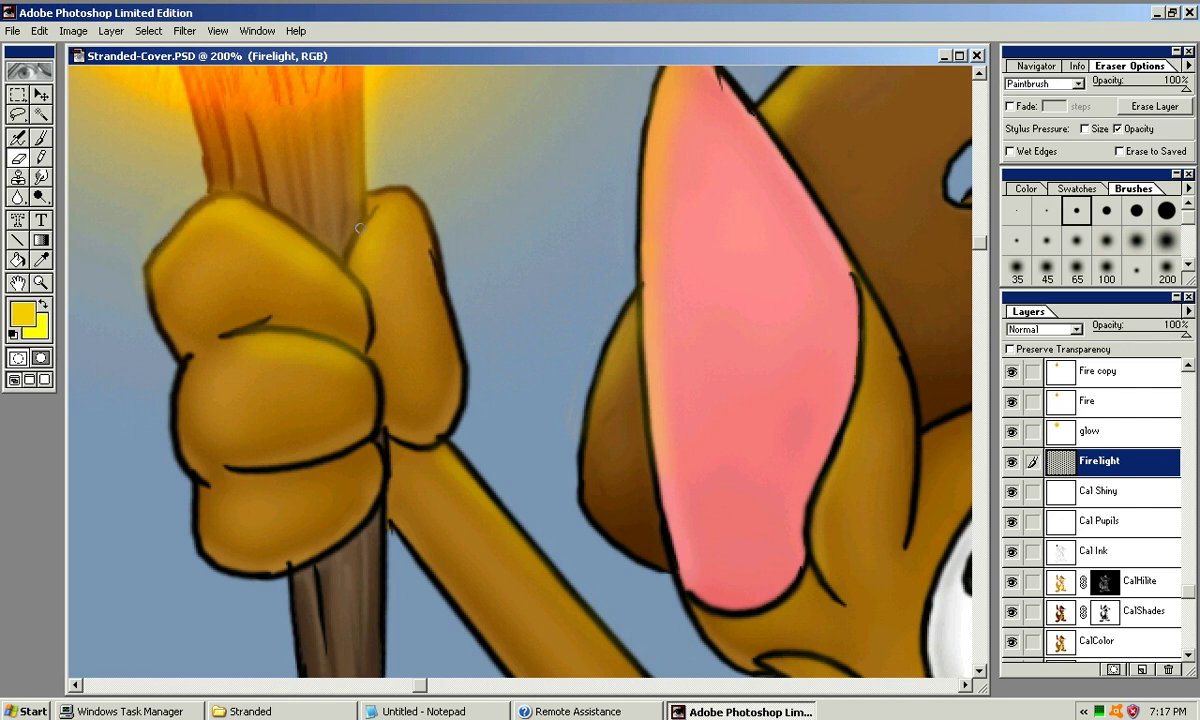
pyautogui.moveTo(360, 326); pyautogui.dragTo(434, 284)
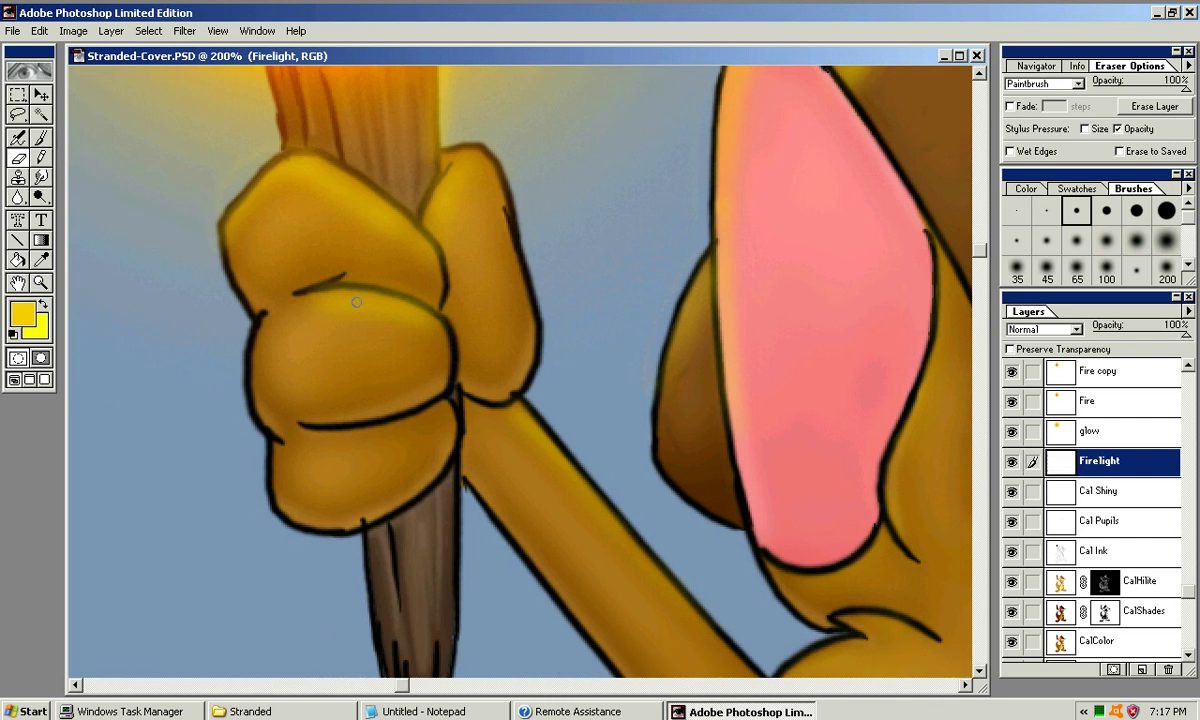
pyautogui.moveTo(347, 279); pyautogui.dragTo(425, 296)
# Erase the yellow spill along the upper outline and tip of the tail
pyautogui.moveTo(480, 560)
pyautogui.mouseDown()
pyautogui.moveTo(388, 394)
pyautogui.moveTo(352, 274)
pyautogui.moveTo(395, 237)
pyautogui.mouseUp()
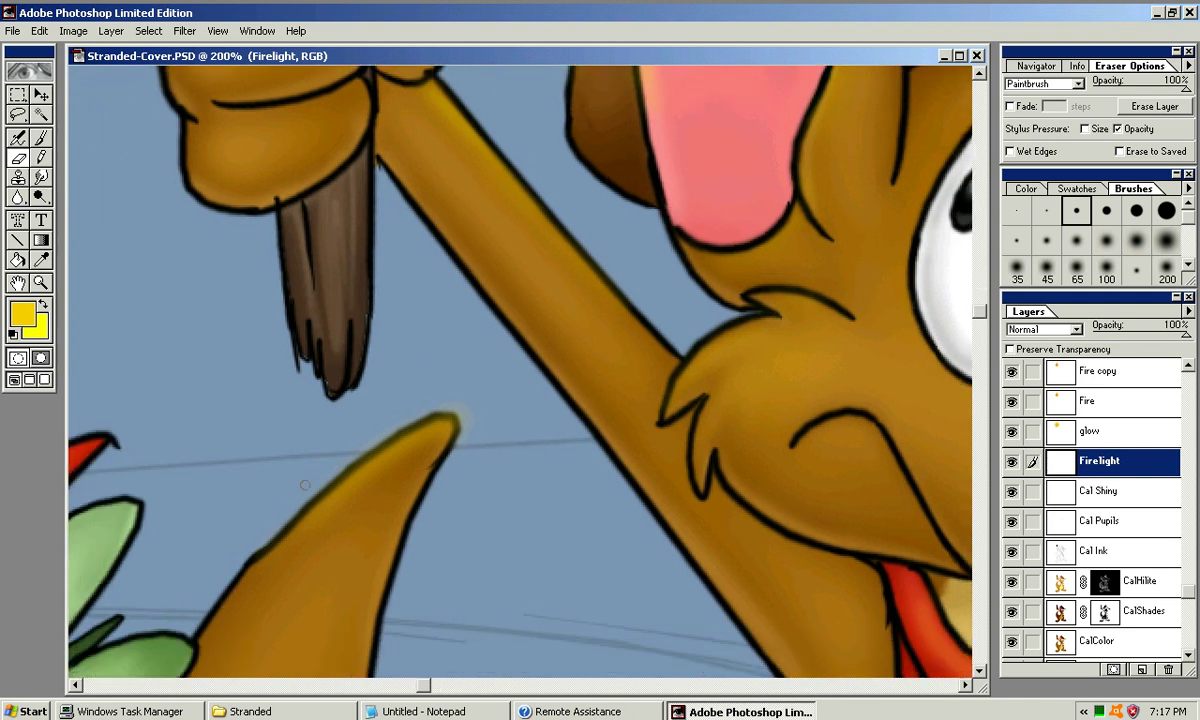
pyautogui.moveTo(325, 474); pyautogui.dragTo(328, 471)
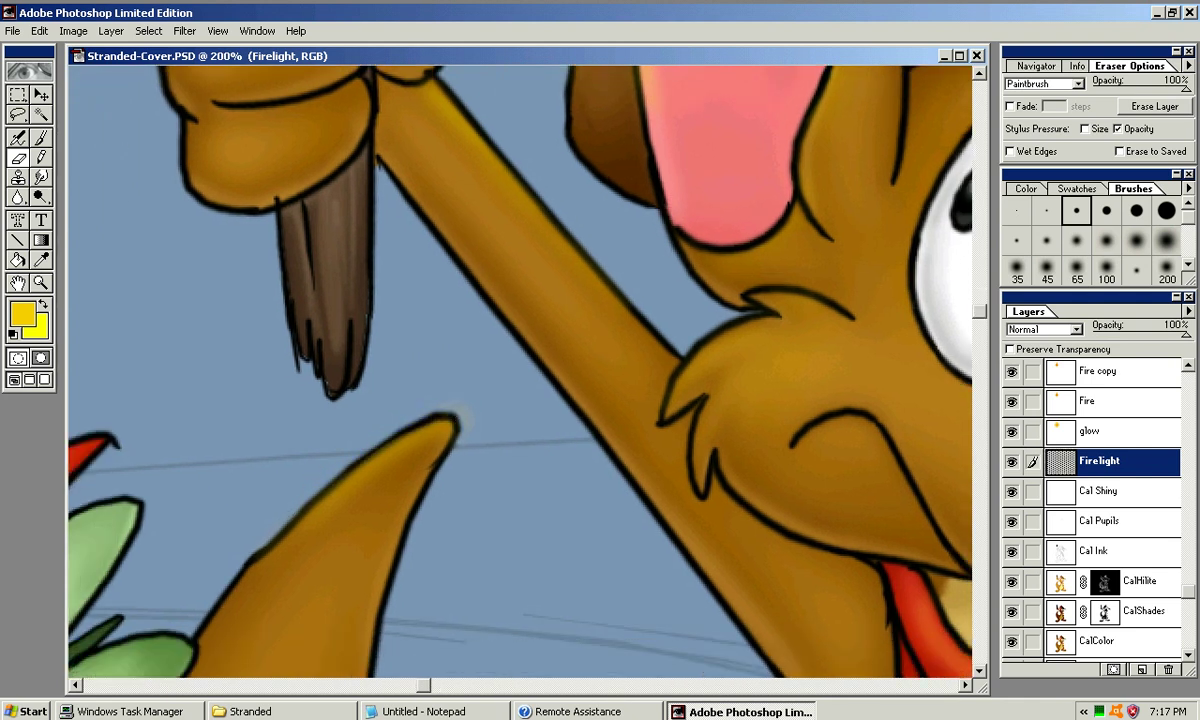
pyautogui.moveTo(304, 470); pyautogui.dragTo(337, 242)
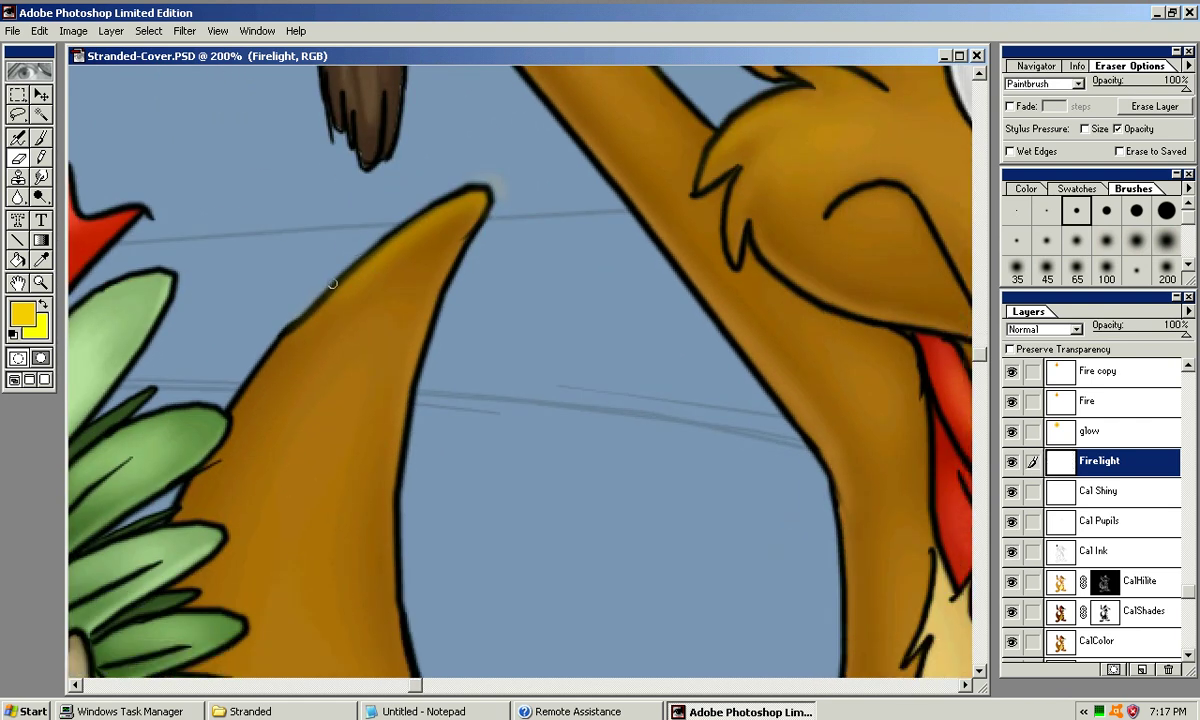
# Erase the yellow spill along the outlines of the far ear and the front hat brim
pyautogui.moveTo(700, 330); pyautogui.dragTo(86, 571)
pyautogui.moveTo(665, 110); pyautogui.dragTo(584, 312)
pyautogui.moveTo(592, 214); pyautogui.dragTo(752, 264)
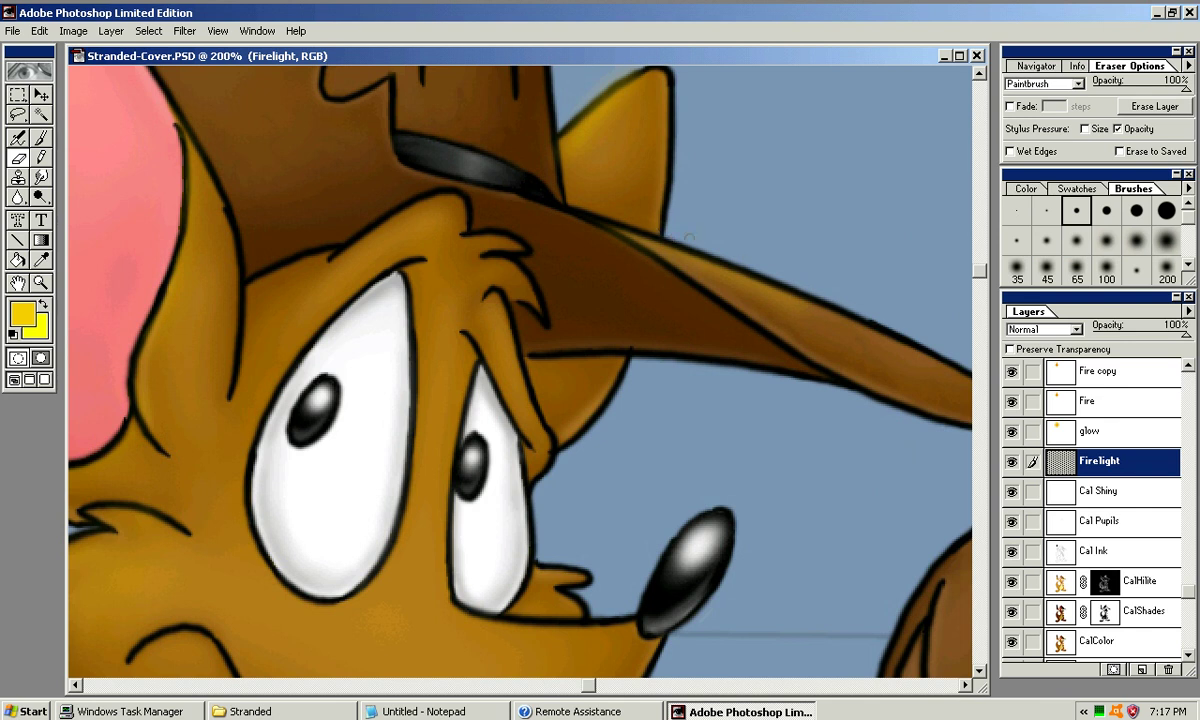
pyautogui.moveTo(578, 234)
pyautogui.mouseDown()
pyautogui.moveTo(640, 269)
pyautogui.moveTo(627, 270)
pyautogui.moveTo(648, 396)
pyautogui.moveTo(740, 454)
pyautogui.mouseUp()
pyautogui.moveTo(346, 114); pyautogui.dragTo(426, 228)
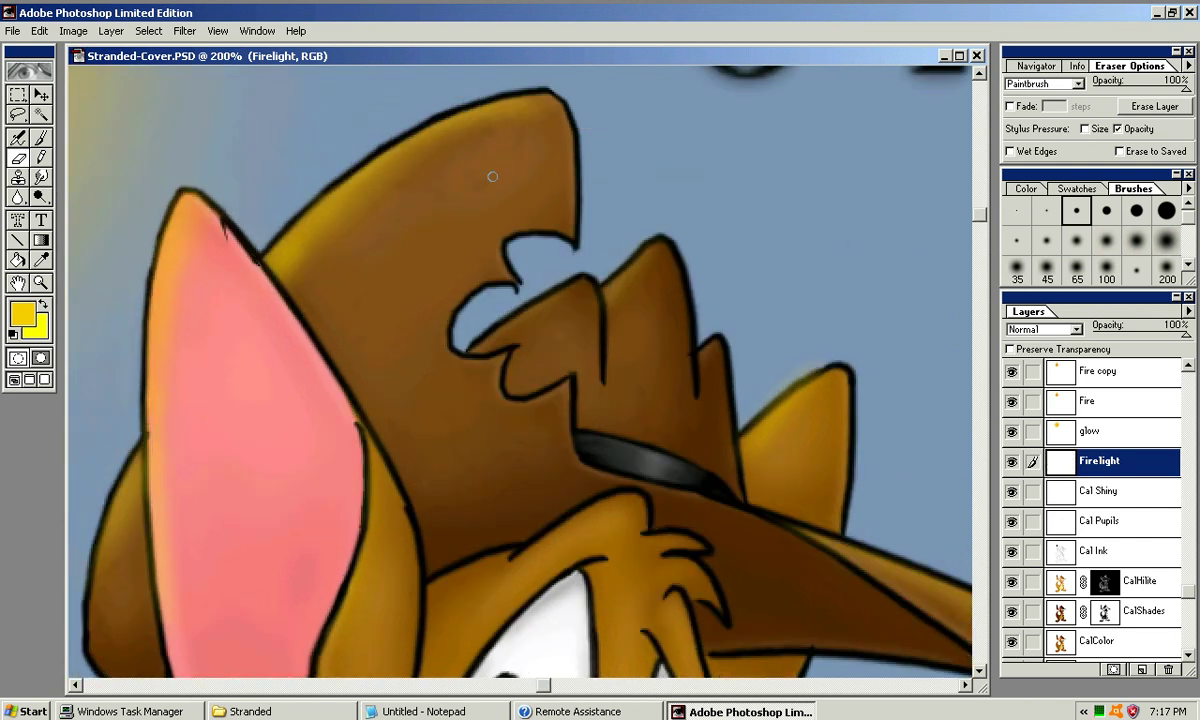
# Soften the yellow highlight on the hat's crown with a large soft-edged eraser
pyautogui.hotkey('ctrl', '-')
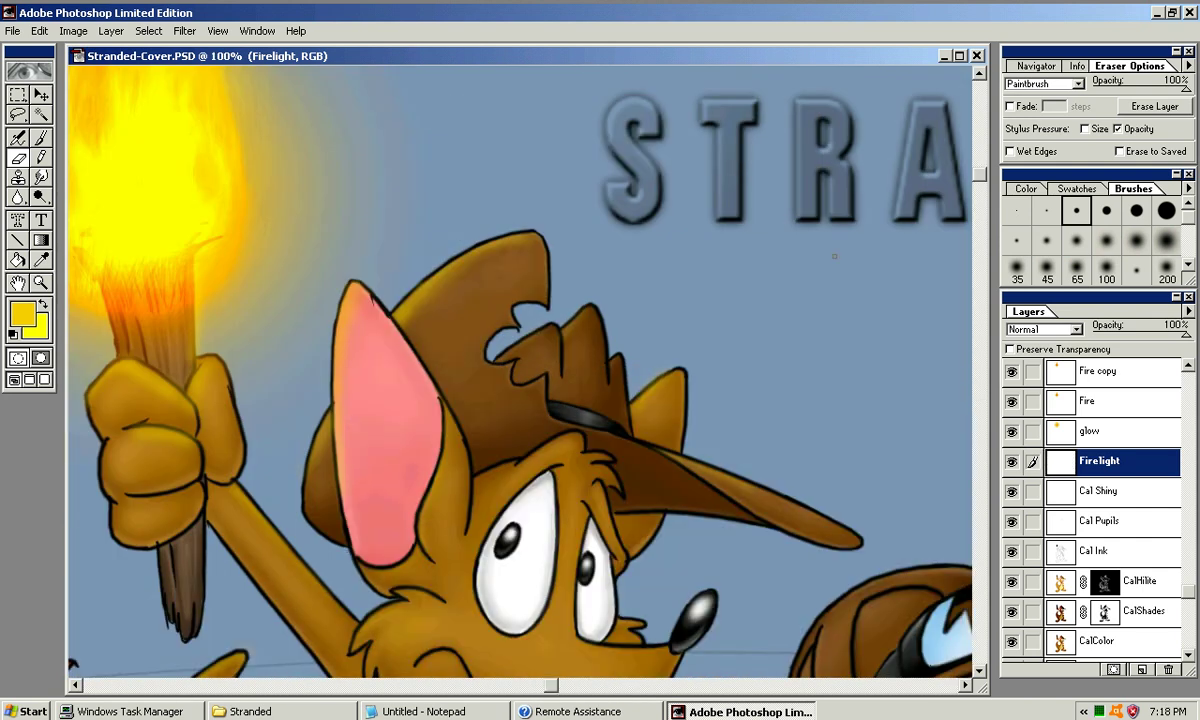
pyautogui.click(1106, 240)
pyautogui.click(1166, 240)
pyautogui.moveTo(402, 333); pyautogui.dragTo(448, 283)
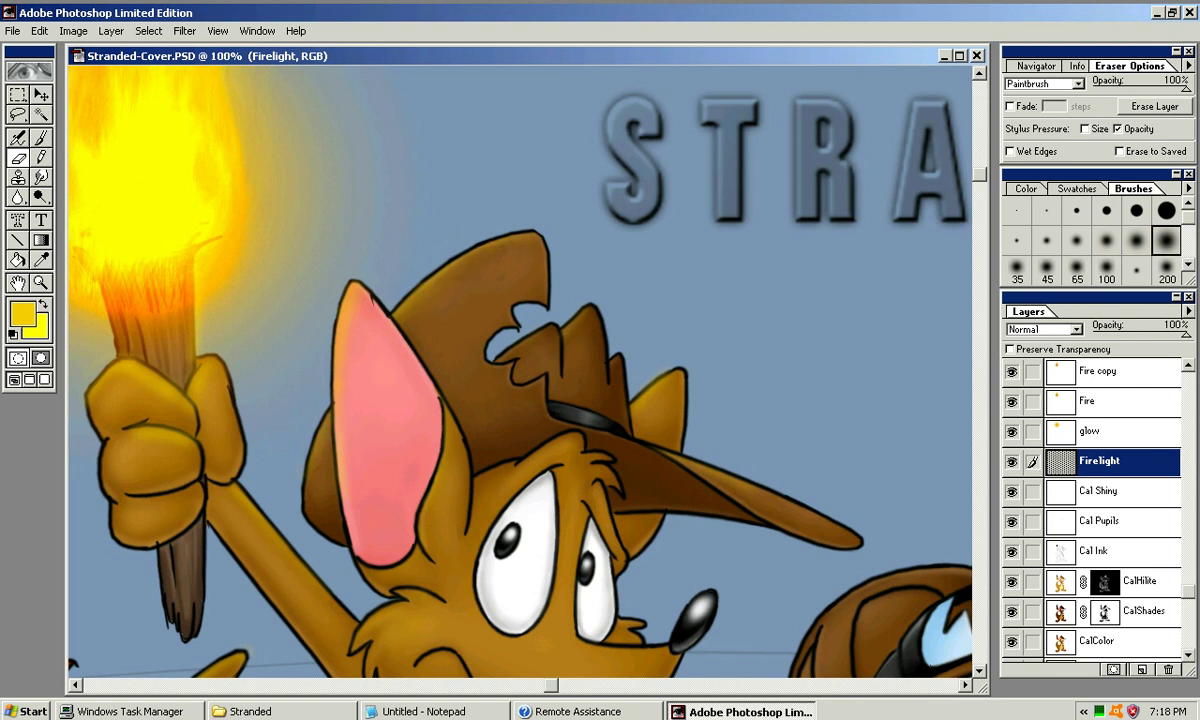
pyautogui.moveTo(495, 395)
pyautogui.mouseDown()
pyautogui.moveTo(527, 332)
pyautogui.moveTo(570, 294)
pyautogui.mouseUp()
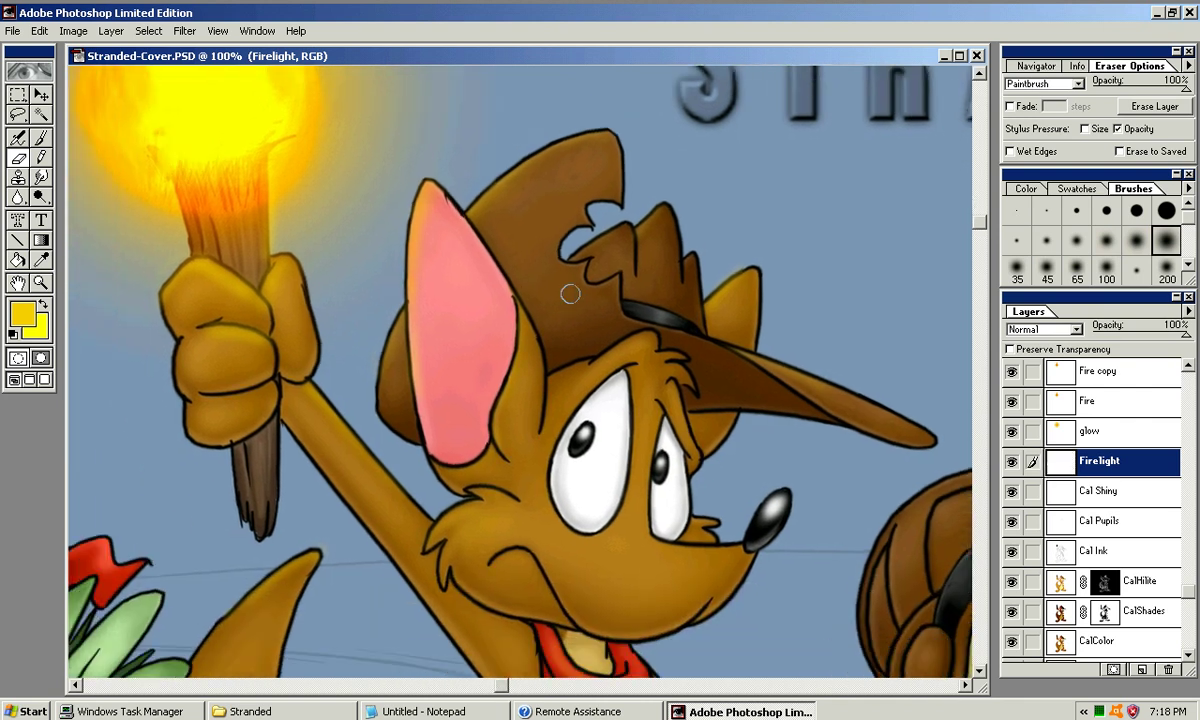
# Erase the yellow over the middle finger's upper outline on the torch hand with a smaller soft-edged eraser
pyautogui.hotkey('ctrl', '-')
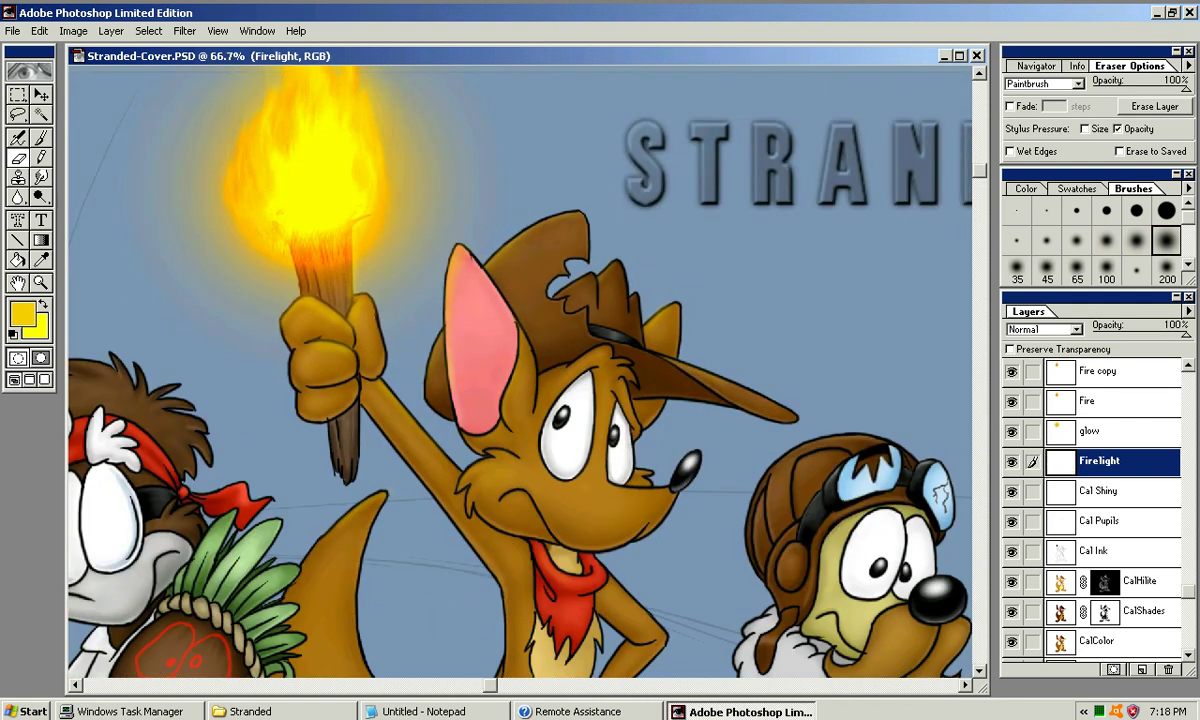
pyautogui.hscroll(-1, 545, 313)
pyautogui.scroll(-1, 545, 313)
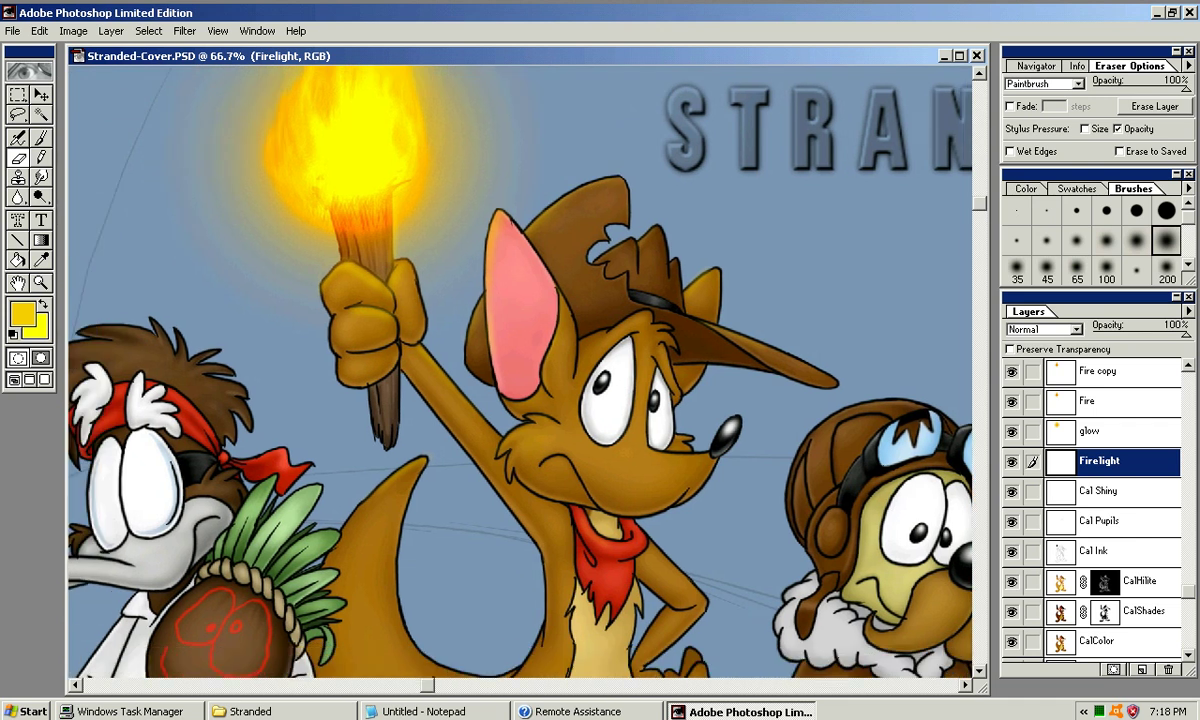
pyautogui.hotkey('ctrl', '+')
pyautogui.hotkey('ctrl', '+')
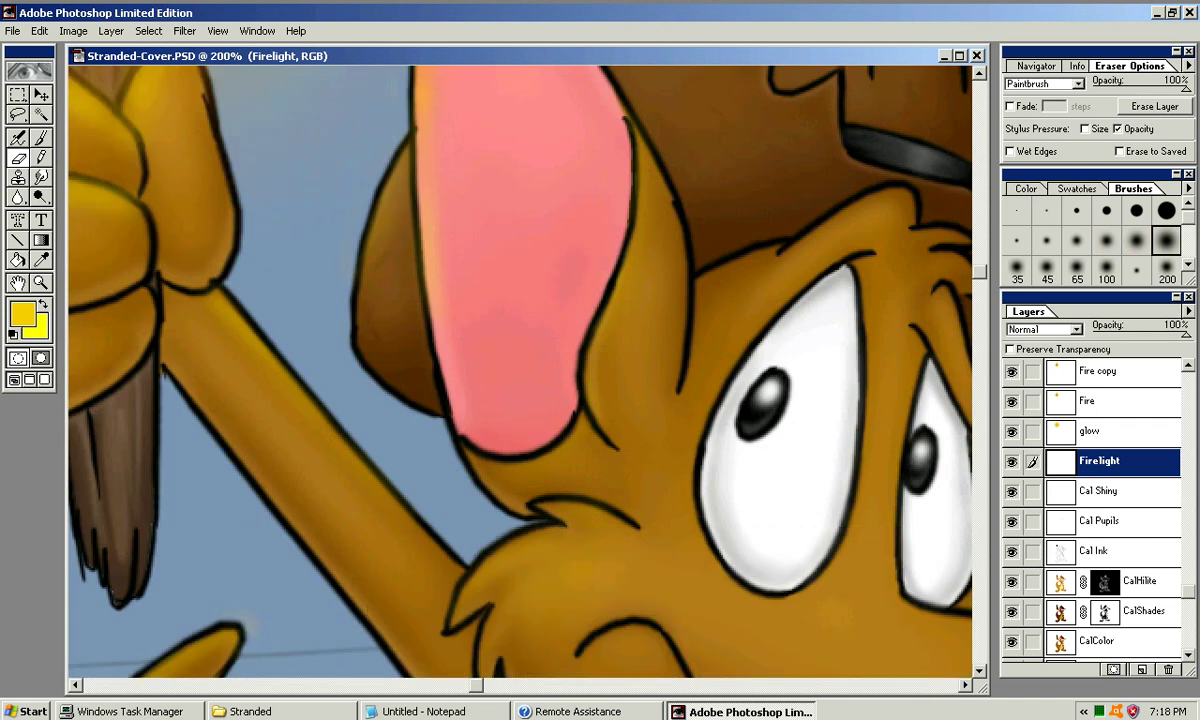
pyautogui.hscroll(-3, 545, 403)
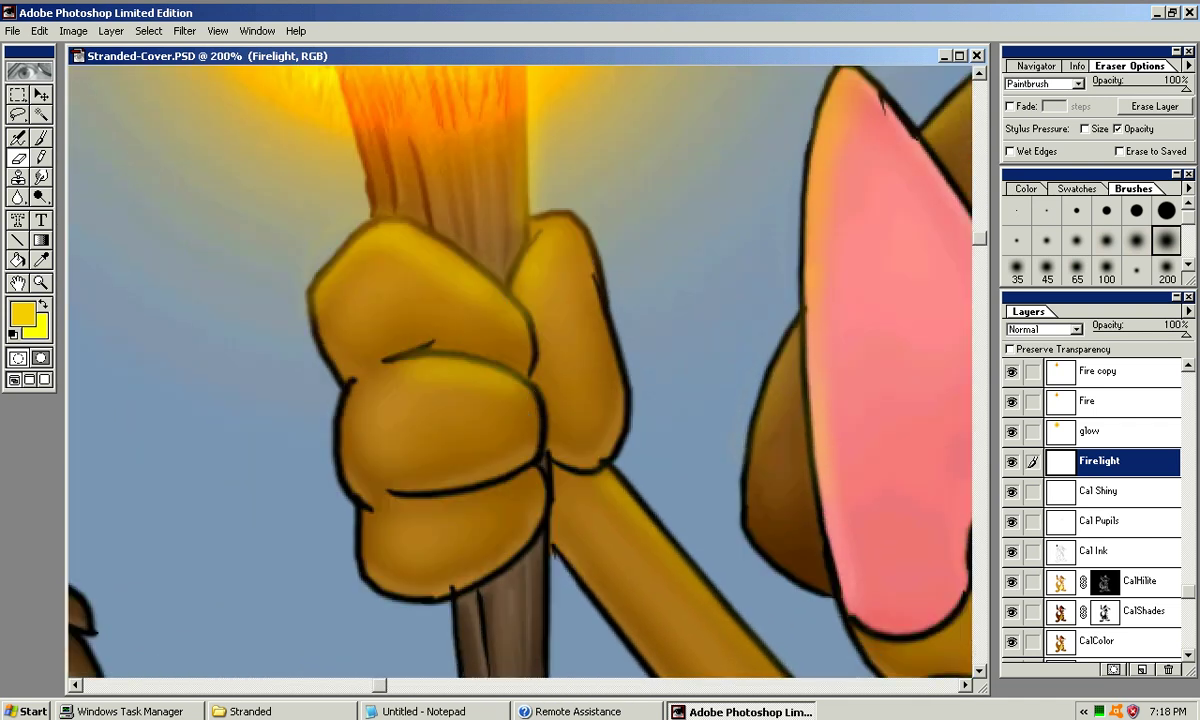
pyautogui.press('[')
pyautogui.press('[')
pyautogui.press('[')
pyautogui.press('[')
pyautogui.moveTo(382, 358); pyautogui.dragTo(432, 345)
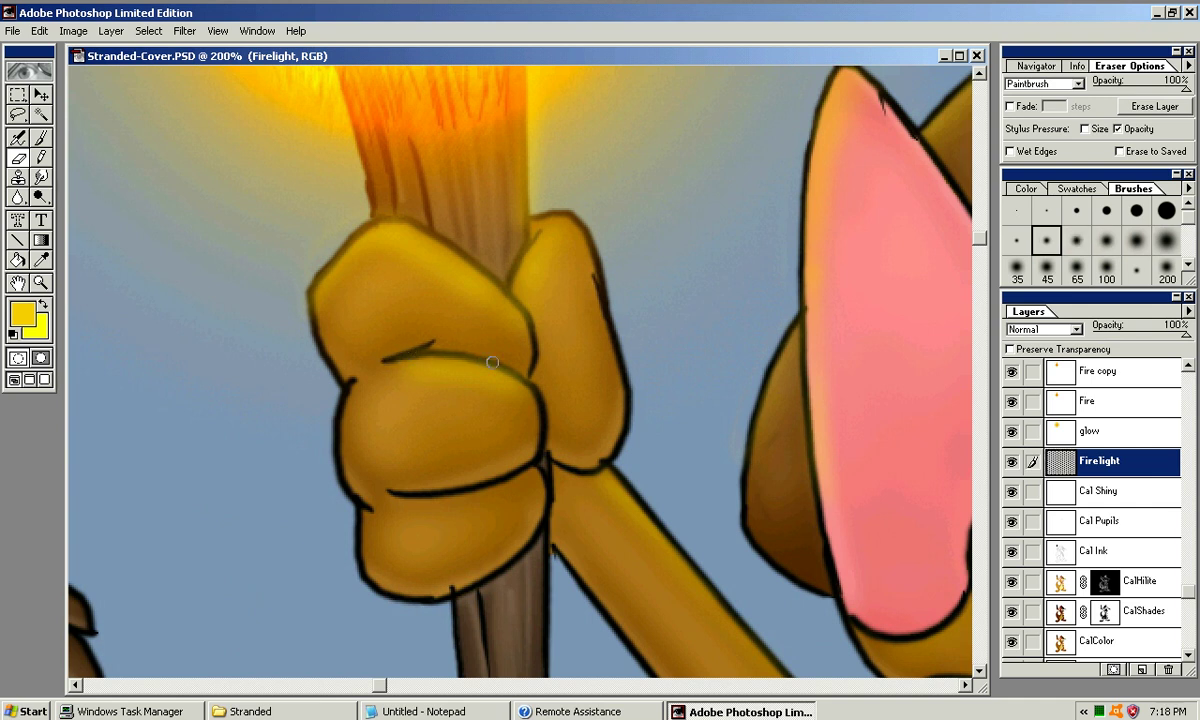
pyautogui.moveTo(507, 373); pyautogui.dragTo(482, 359)
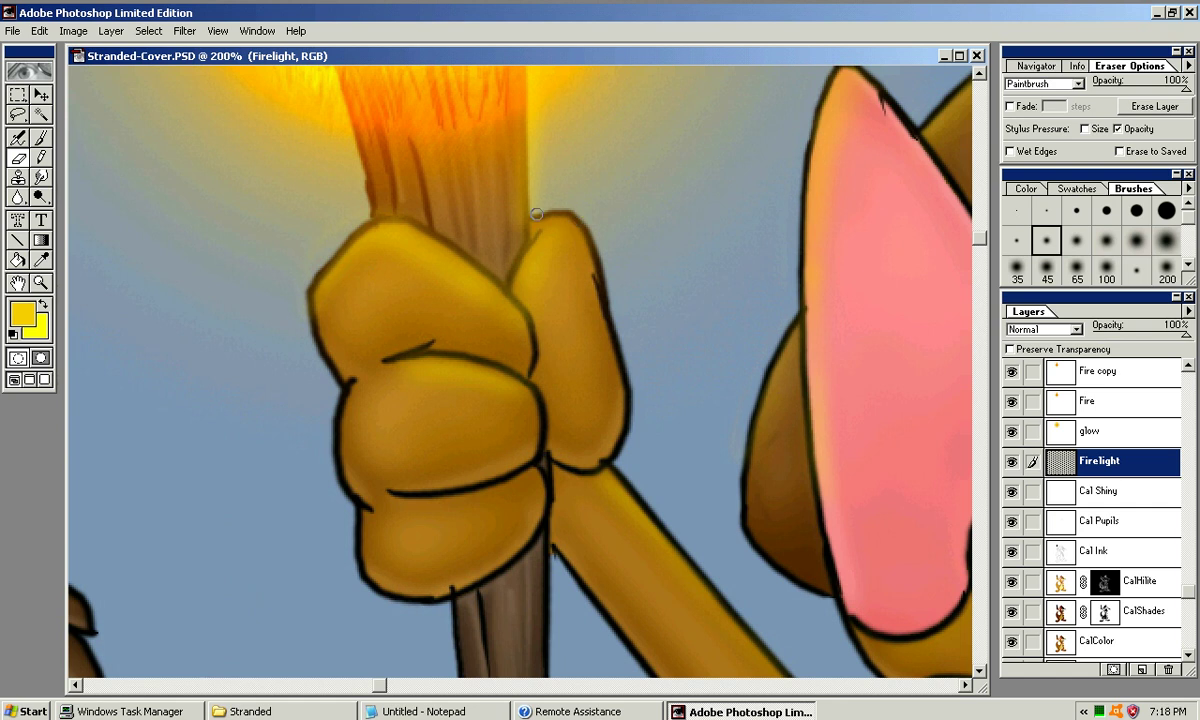
pyautogui.hotkey('ctrl', '-')
pyautogui.hotkey('ctrl', '-')
pyautogui.hotkey('ctrl', '-')
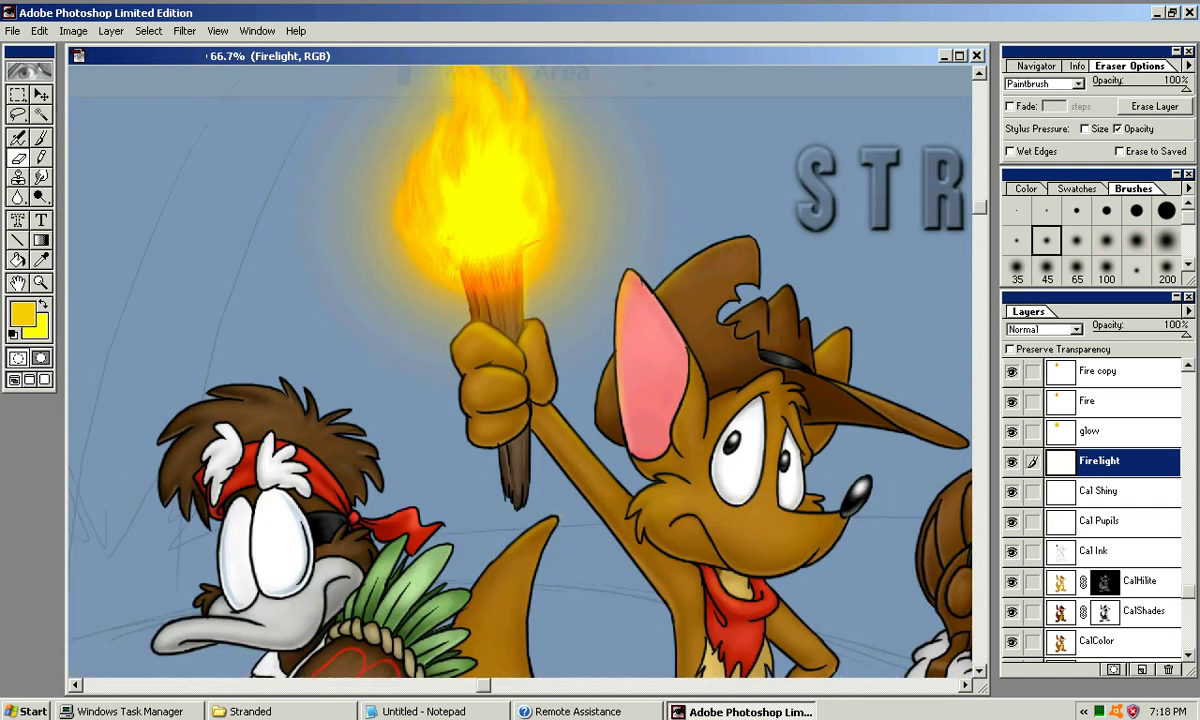
pyautogui.moveTo(613, 343)
pyautogui.mouseDown()
pyautogui.moveTo(586, 292)
pyautogui.moveTo(546, 267)
pyautogui.mouseUp()
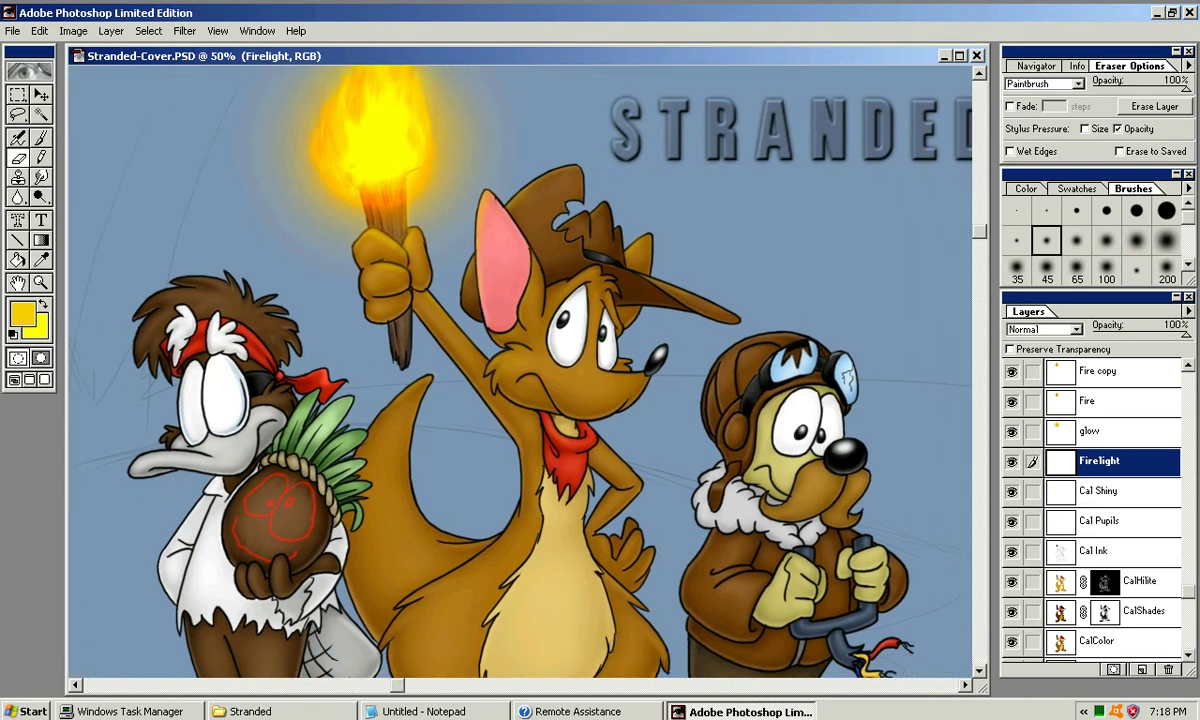
# Link the SpauldingFace and SpauldingFace copy layers to the Prof Ink layer
pyautogui.click(1100, 491)
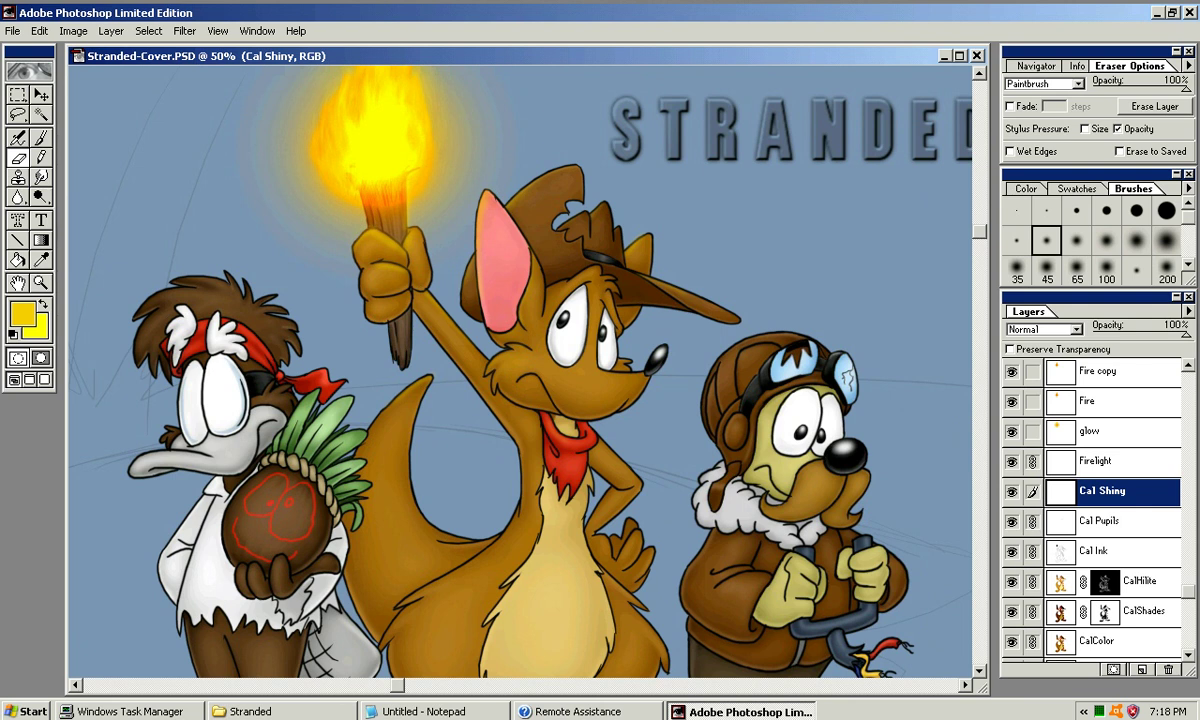
pyautogui.scroll(1, 1100, 507)
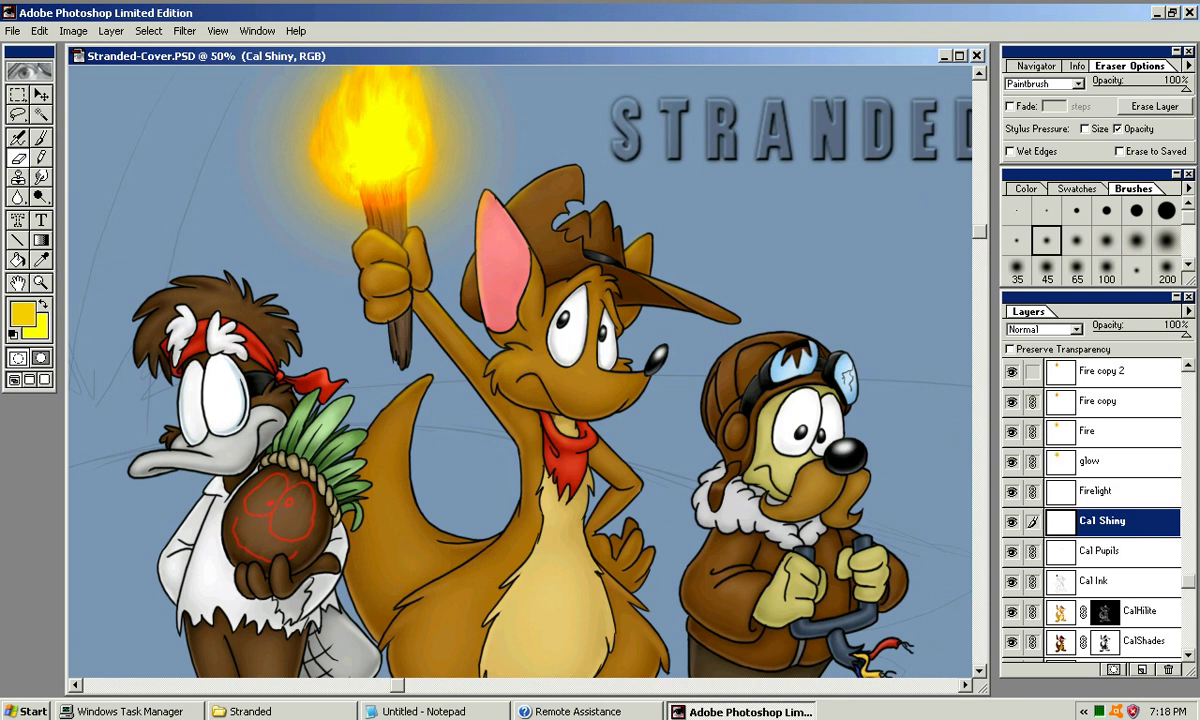
pyautogui.scroll(4, 1095, 500)
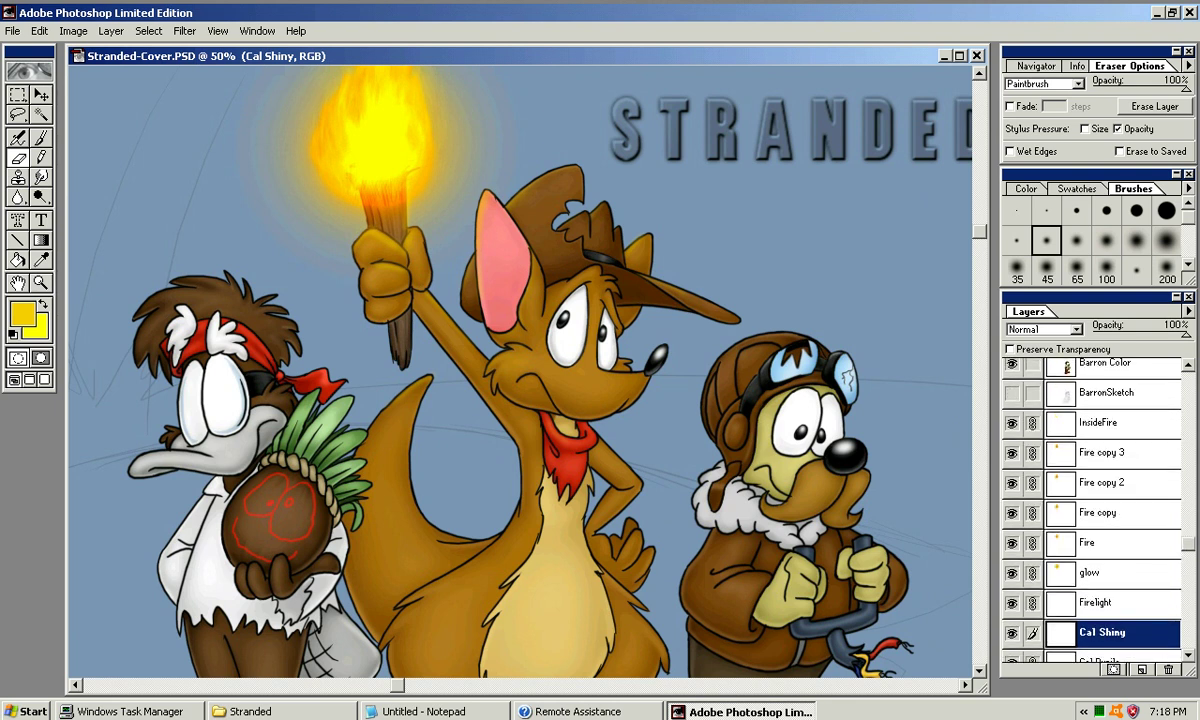
pyautogui.scroll(-9, 1095, 500)
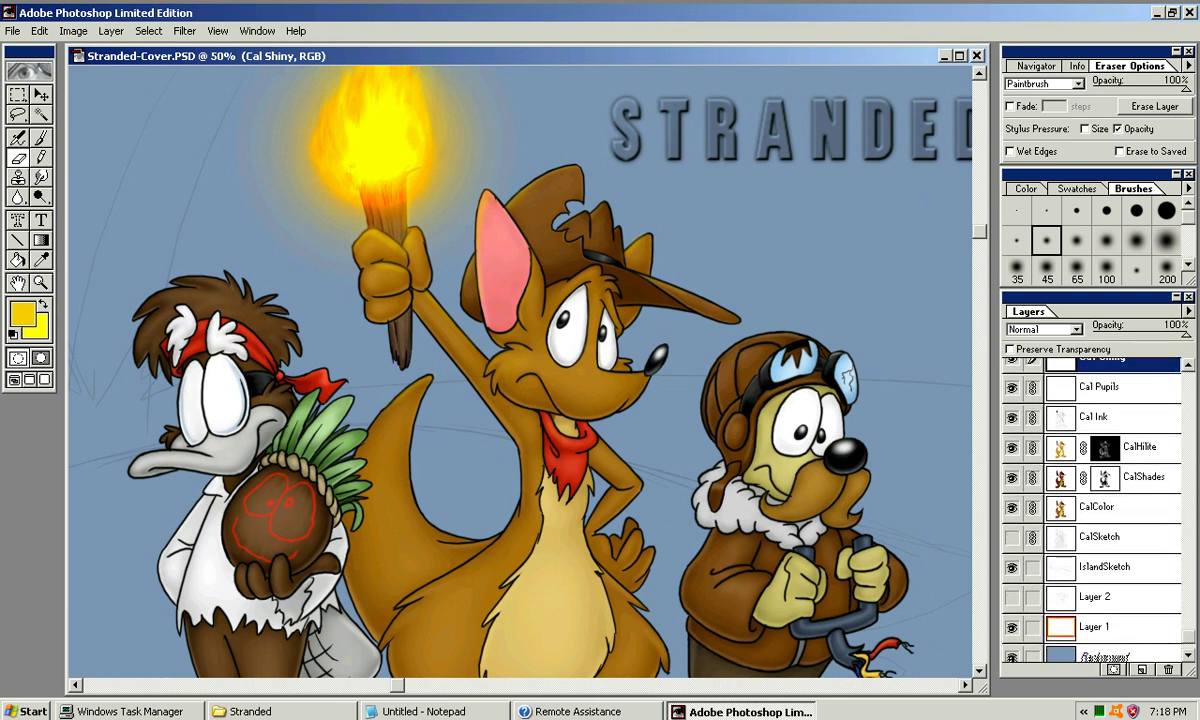
pyautogui.scroll(-1, 1095, 500)
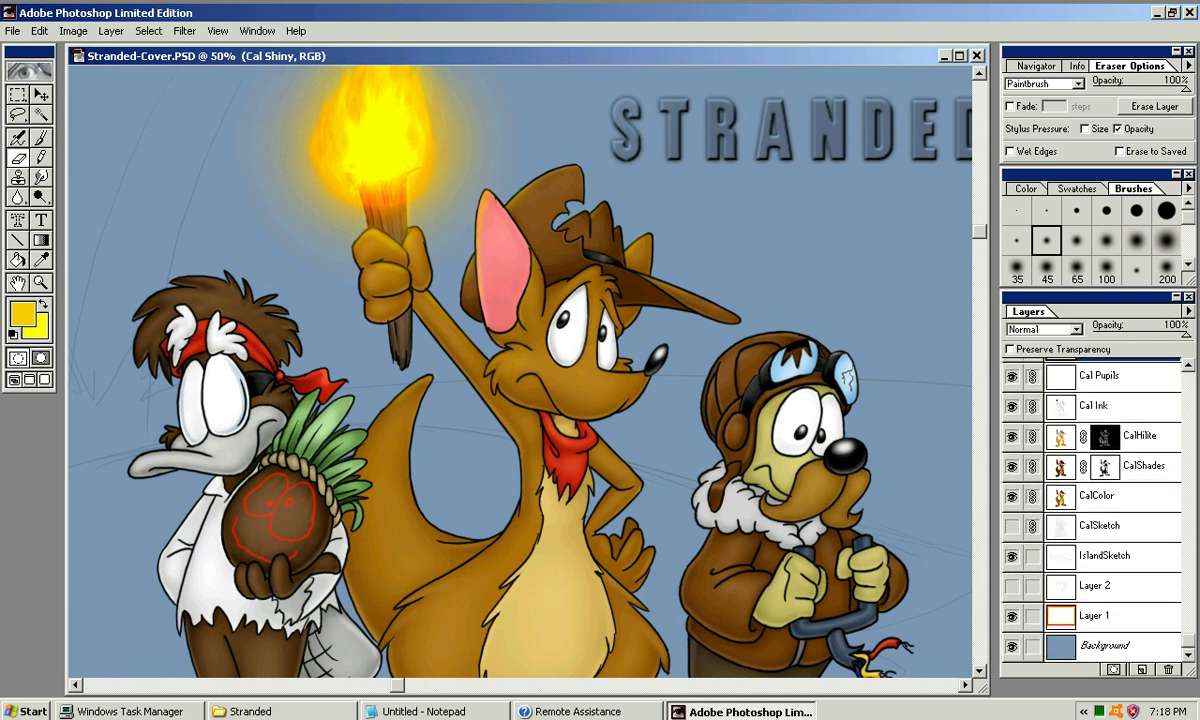
pyautogui.scroll(18, 1095, 510)
pyautogui.scroll(4, 1095, 510)
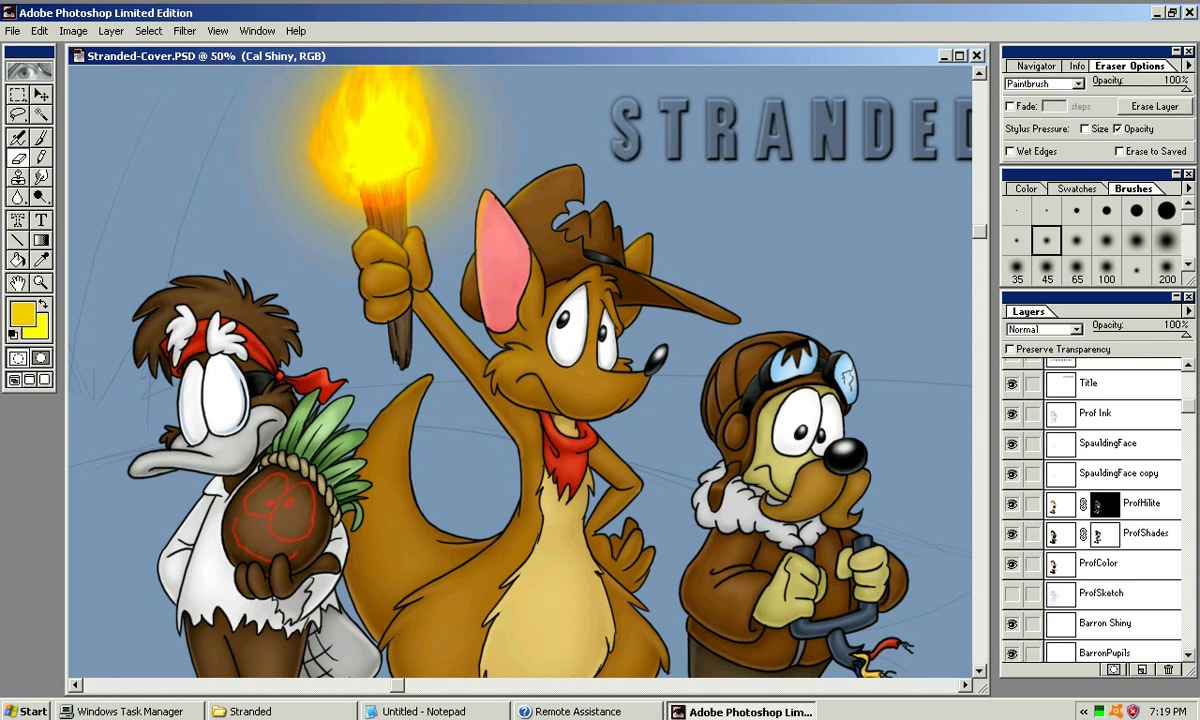
pyautogui.scroll(1, 1095, 510)
pyautogui.click(1100, 430)
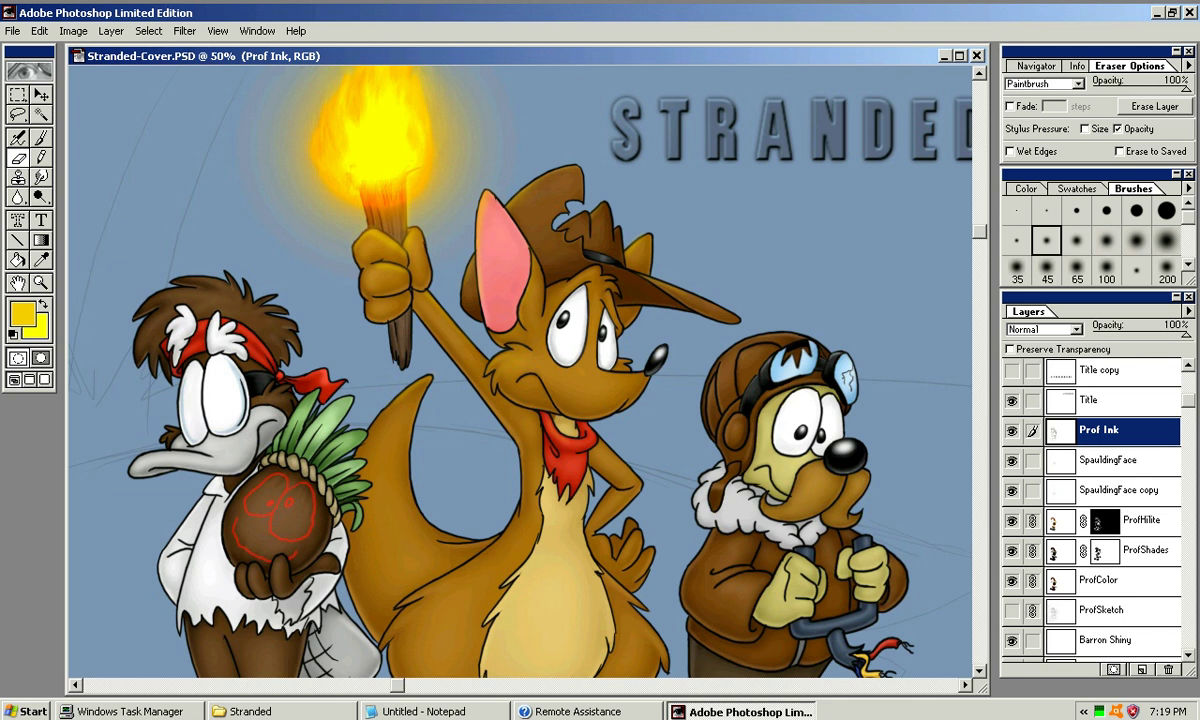
pyautogui.click(1108, 461)
pyautogui.click(1100, 431)
pyautogui.click(1033, 461)
# Add a new layer named FirlightProf directly above the Prof Ink layer
pyautogui.click(1188, 311)
pyautogui.click(1108, 328)
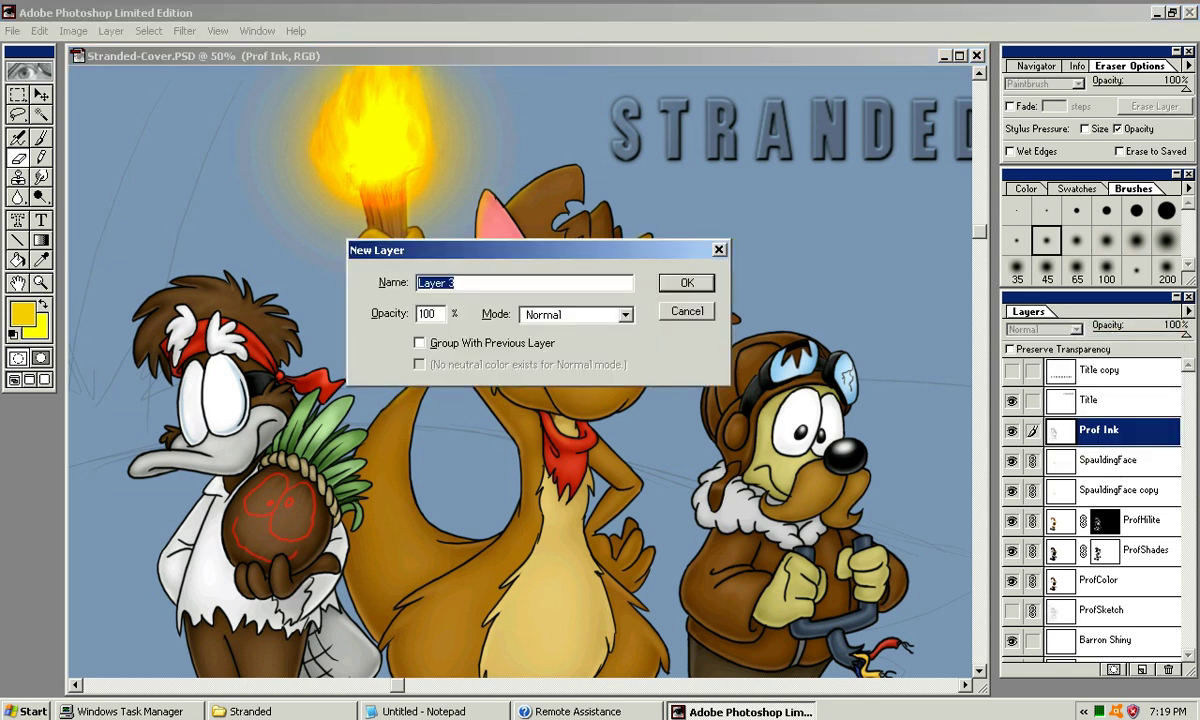
pyautogui.write('FirlightP')
pyautogui.press('Return')
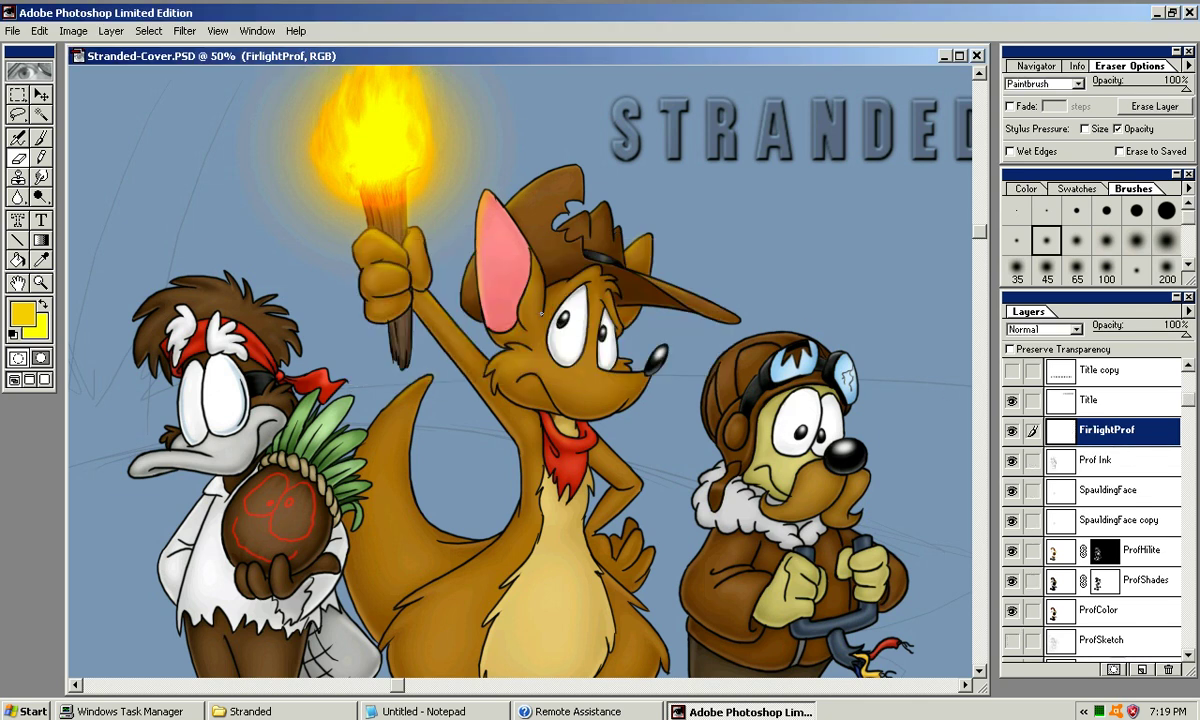
# Airbrush a yellow highlight along the upper edges of the platypus's hair tufts nearest the torch with a soft brush
pyautogui.hotkey('ctrl', '+')
pyautogui.hotkey('ctrl', '+')
pyautogui.moveTo(240, 240); pyautogui.dragTo(452, 240)
pyautogui.moveTo(237, 155); pyautogui.dragTo(491, 263)
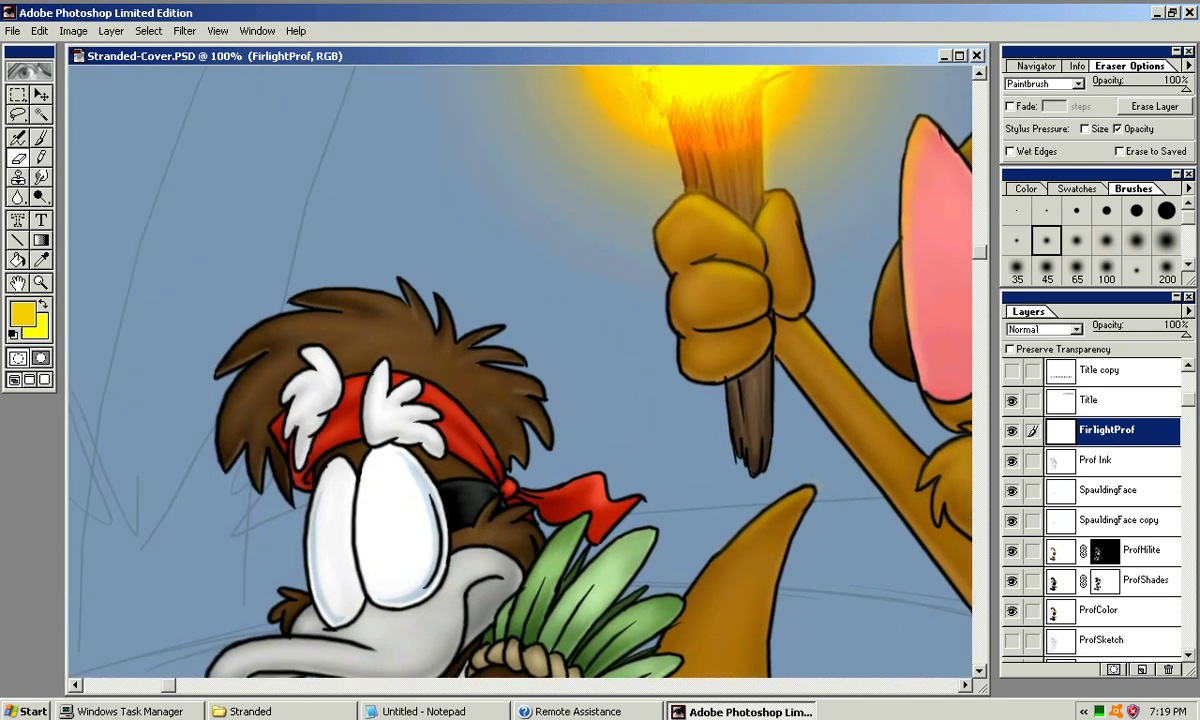
pyautogui.press(']')
pyautogui.press(']')
pyautogui.press(']')
pyautogui.click(1047, 240)
pyautogui.click(1046, 267)
pyautogui.press('a')
pyautogui.press('[')
pyautogui.moveTo(475, 347)
pyautogui.mouseDown()
pyautogui.moveTo(518, 358)
pyautogui.moveTo(538, 381)
pyautogui.moveTo(486, 372)
pyautogui.moveTo(534, 381)
pyautogui.moveTo(481, 338)
pyautogui.mouseUp()
pyautogui.hotkey('ctrl', 'z')
pyautogui.hotkey('ctrl', 'z')
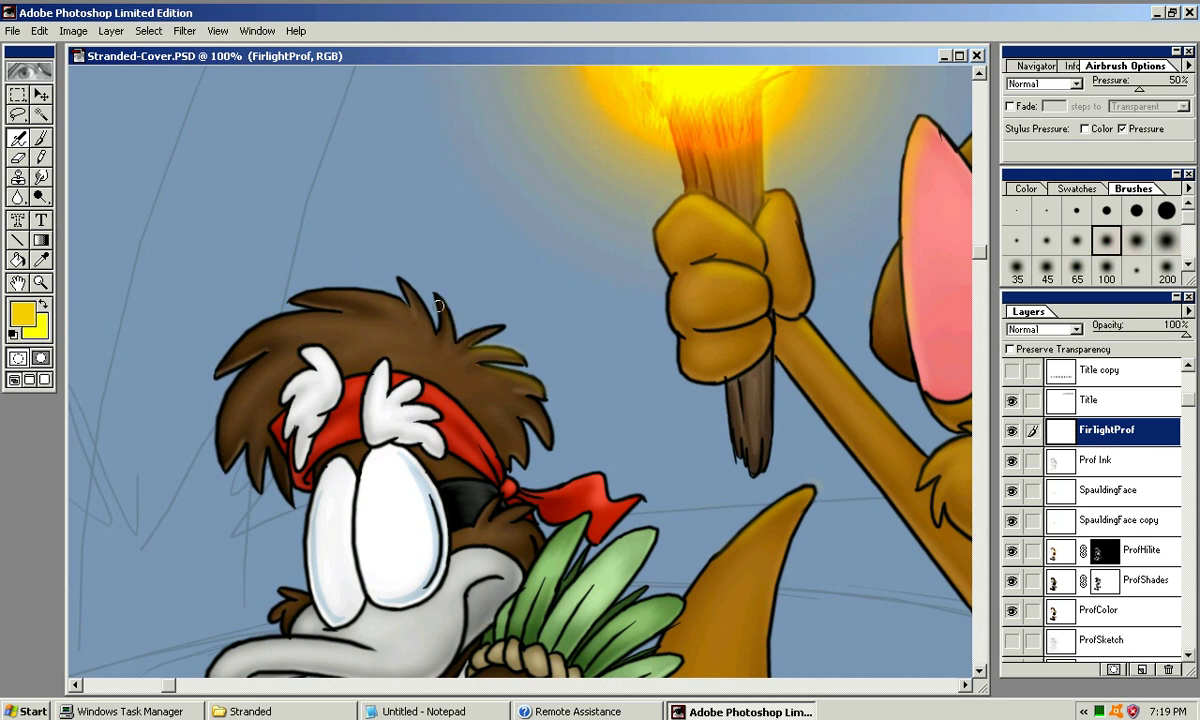
# Airbrush yellow highlights along the platypus's upright hair spikes and the top edge of the hair
pyautogui.moveTo(441, 300); pyautogui.dragTo(452, 341)
pyautogui.moveTo(412, 292); pyautogui.dragTo(432, 344)
pyautogui.moveTo(411, 291); pyautogui.dragTo(431, 338)
pyautogui.hotkey('ctrl', 'z')
pyautogui.press(']')
pyautogui.moveTo(336, 297)
pyautogui.mouseDown()
pyautogui.moveTo(403, 301)
pyautogui.moveTo(325, 294)
pyautogui.moveTo(372, 297)
pyautogui.mouseUp()
pyautogui.hotkey('ctrl', 'z')
pyautogui.hotkey('ctrl', 'z')
pyautogui.hotkey('ctrl', 'z')
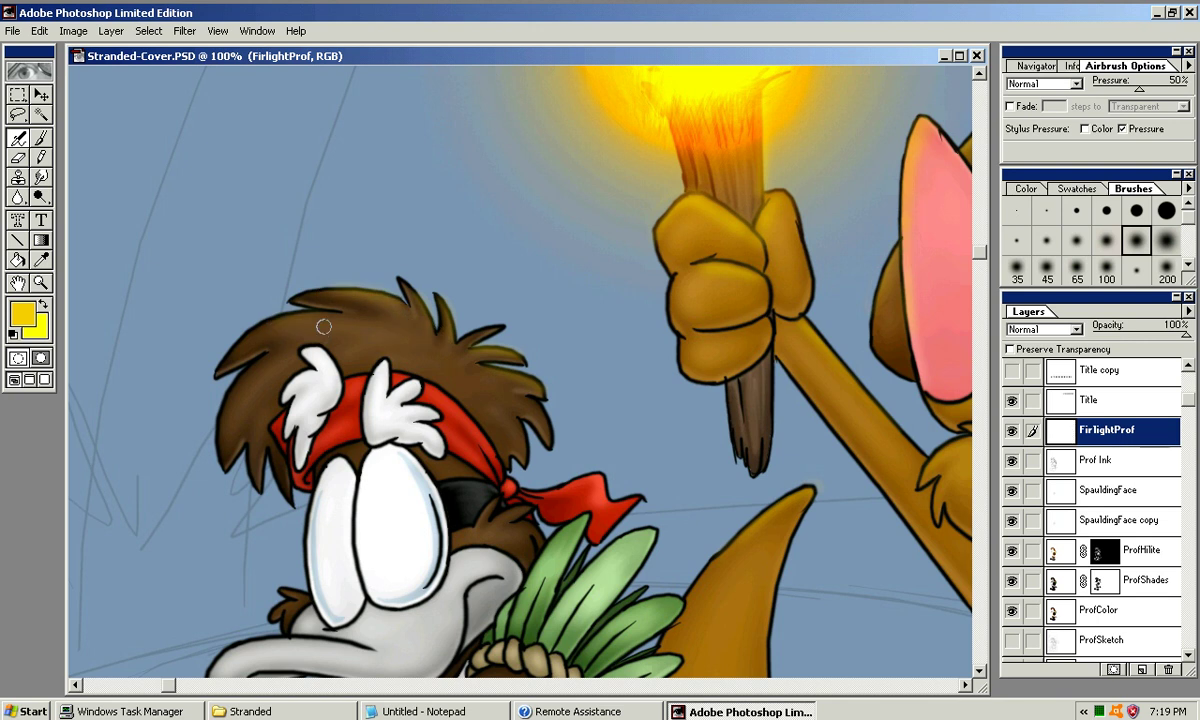
pyautogui.moveTo(271, 328); pyautogui.dragTo(338, 317)
pyautogui.hotkey('ctrl', 'z')
pyautogui.moveTo(260, 329); pyautogui.dragTo(364, 327)
pyautogui.hotkey('ctrl', 'z')
pyautogui.moveTo(261, 328); pyautogui.dragTo(370, 322)
pyautogui.hotkey('ctrl', 'z')
# Airbrush a faint yellow highlight along the back upper edge of the platypus's hair with a larger soft brush
pyautogui.click(1107, 269)
pyautogui.click(1017, 269)
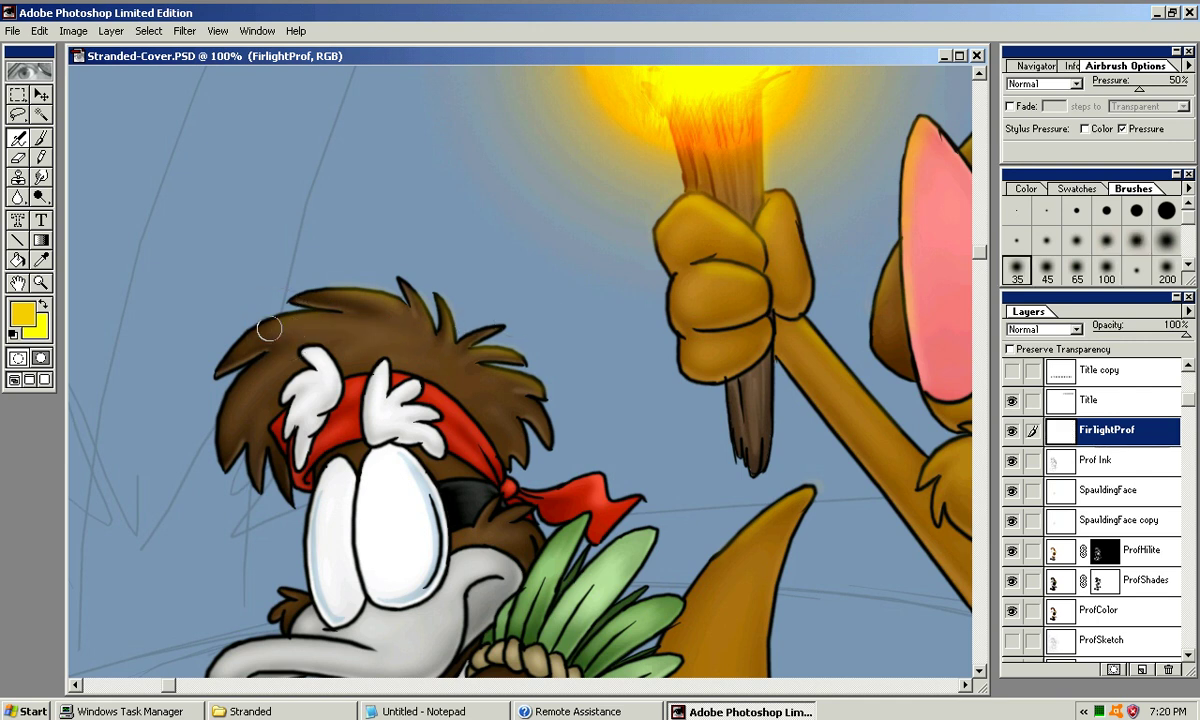
pyautogui.press('[')
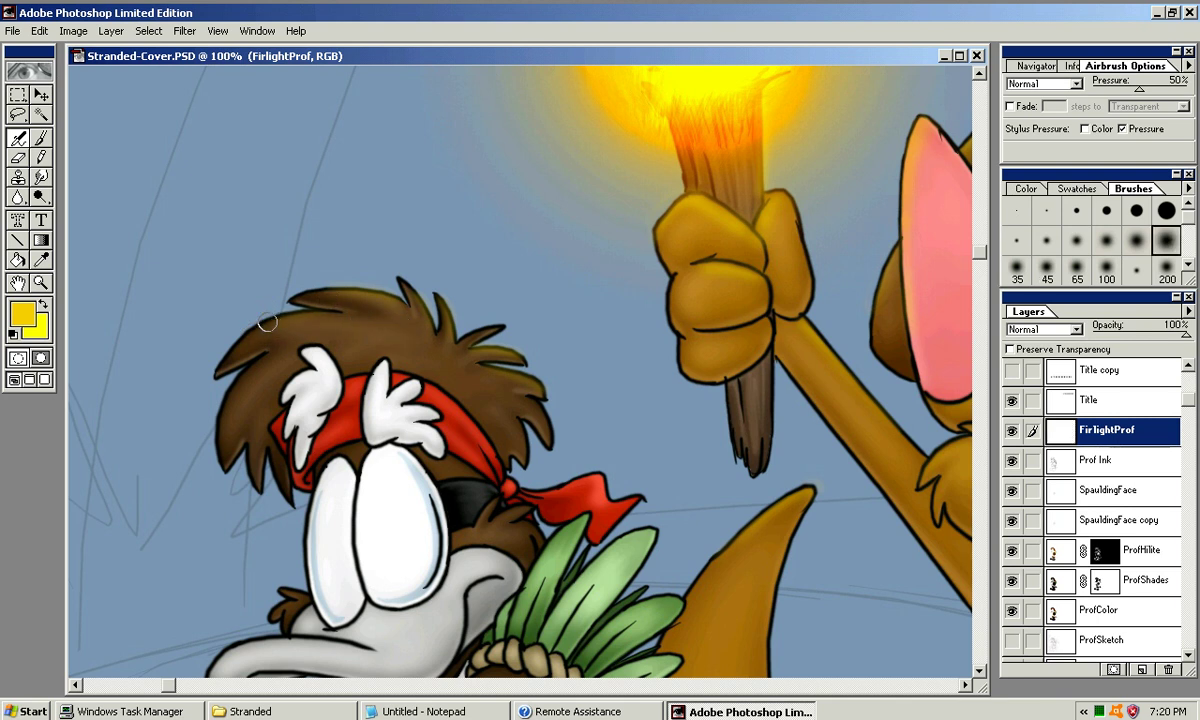
pyautogui.moveTo(316, 317); pyautogui.dragTo(343, 313)
# Try to airbrush yellow light along the headband's upper edge with progressively smaller soft brushes
pyautogui.moveTo(449, 362)
pyautogui.mouseDown()
pyautogui.moveTo(409, 318)
pyautogui.moveTo(505, 315)
pyautogui.mouseUp()
pyautogui.hotkey('ctrl', '+')
pyautogui.press('[')
pyautogui.press('[')
pyautogui.moveTo(388, 294); pyautogui.dragTo(487, 381)
pyautogui.hotkey('ctrl', 'z')
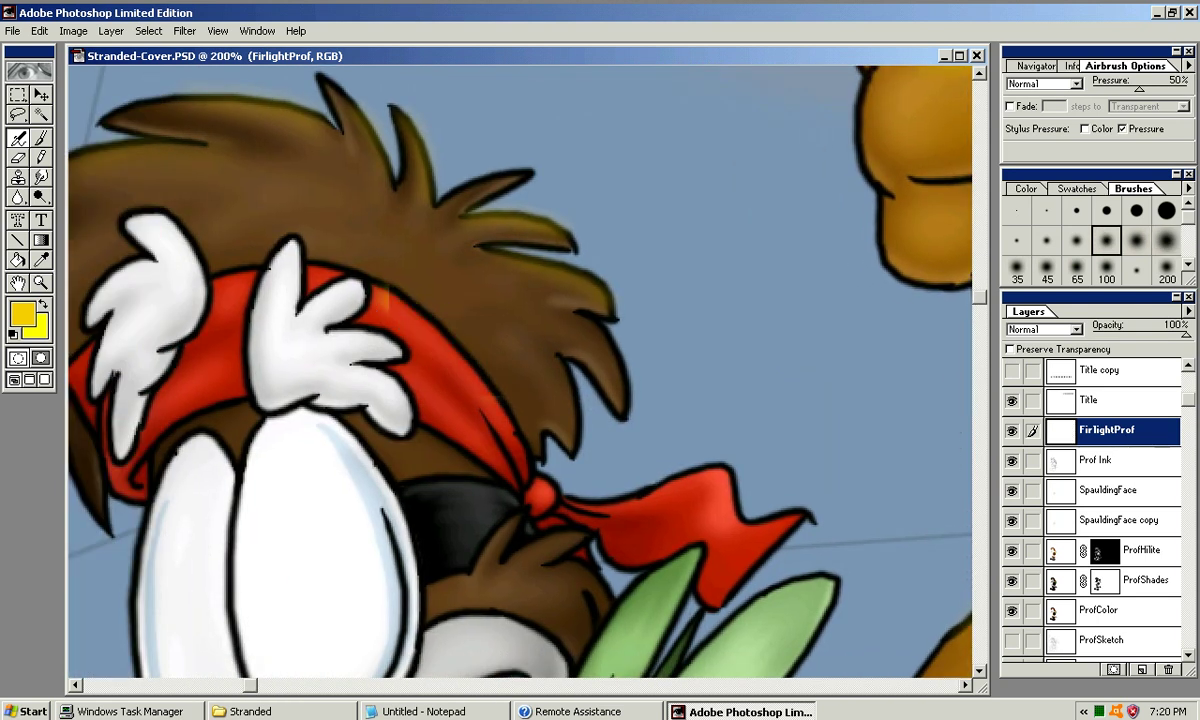
pyautogui.press('[')
pyautogui.press('[')
pyautogui.moveTo(378, 301); pyautogui.dragTo(463, 395)
pyautogui.hotkey('ctrl', 'z')
# Airbrush an orange-yellow highlight along the headband's upper edge toward the knot with the 65-pixel row's medium-small soft brush
pyautogui.press(']')
pyautogui.moveTo(378, 291); pyautogui.dragTo(501, 431)
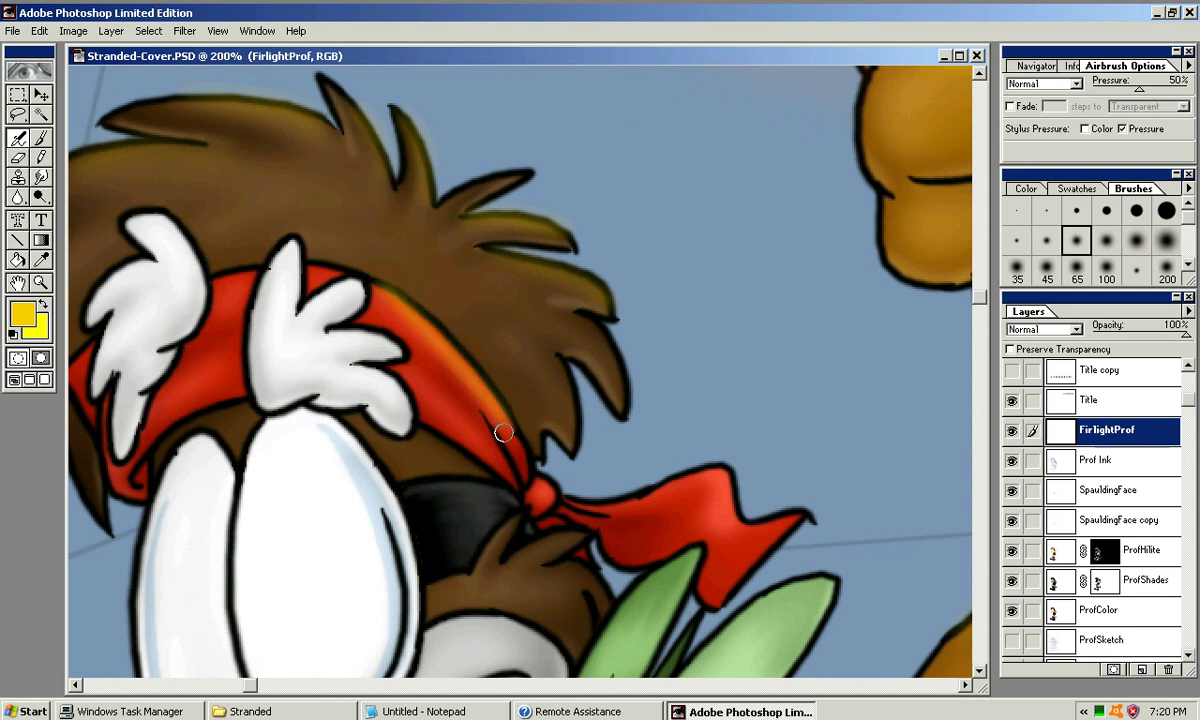
pyautogui.hotkey('ctrl', 'z')
pyautogui.moveTo(374, 291); pyautogui.dragTo(461, 360)
pyautogui.hotkey('ctrl', 'z')
pyautogui.moveTo(368, 291)
pyautogui.mouseDown()
pyautogui.moveTo(455, 348)
pyautogui.moveTo(423, 328)
pyautogui.moveTo(493, 418)
pyautogui.moveTo(493, 397)
pyautogui.moveTo(483, 387)
pyautogui.moveTo(510, 450)
pyautogui.mouseUp()
pyautogui.hotkey('ctrl', 'z')
pyautogui.moveTo(449, 358)
pyautogui.mouseDown()
pyautogui.moveTo(480, 382)
pyautogui.moveTo(492, 431)
pyautogui.mouseUp()
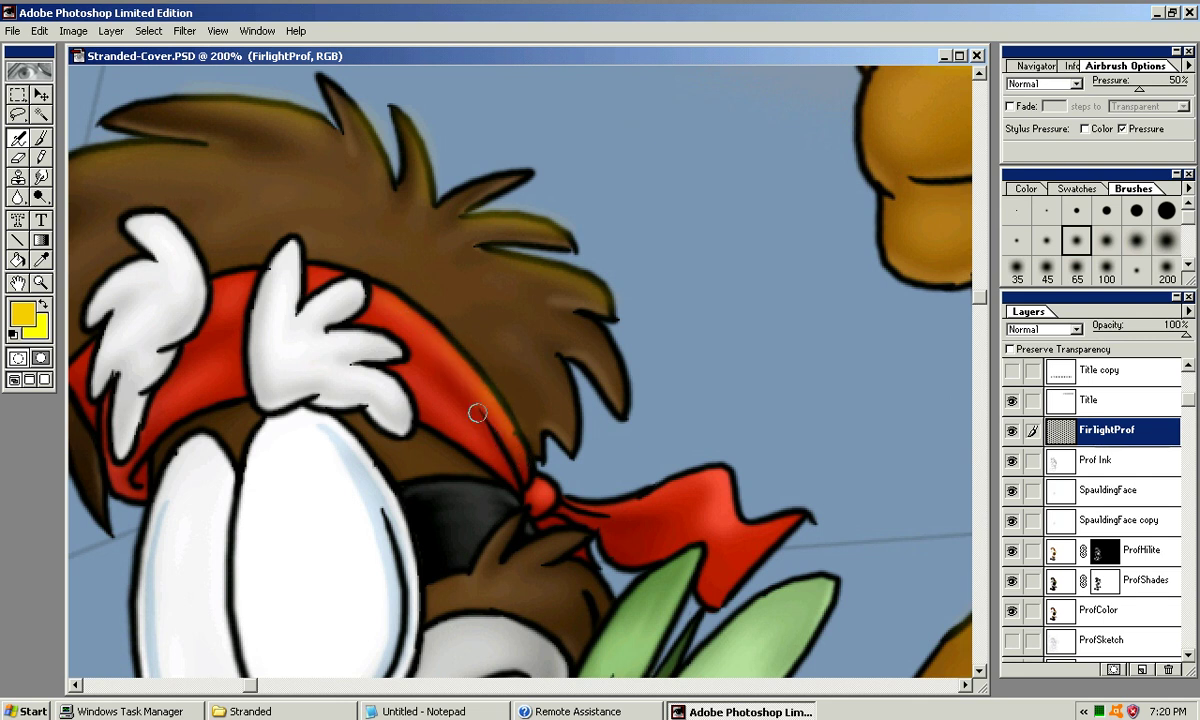
pyautogui.moveTo(407, 314); pyautogui.dragTo(461, 388)
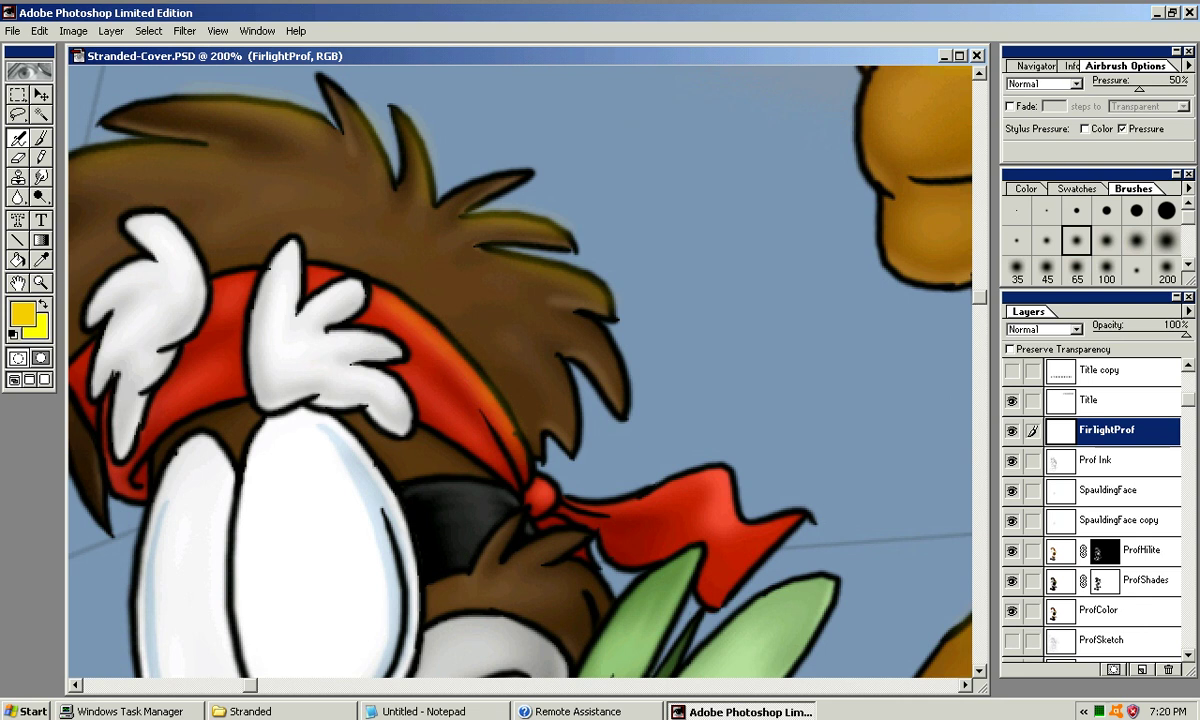
# Airbrush yellow highlights on the headband's middle and far end and along the upper edge of its loose tail
pyautogui.moveTo(320, 278); pyautogui.dragTo(338, 279)
pyautogui.moveTo(225, 275)
pyautogui.mouseDown()
pyautogui.moveTo(368, 258)
pyautogui.moveTo(423, 221)
pyautogui.moveTo(423, 192)
pyautogui.mouseUp()
pyautogui.moveTo(221, 286); pyautogui.dragTo(205, 305)
pyautogui.moveTo(794, 431)
pyautogui.mouseDown()
pyautogui.moveTo(719, 409)
pyautogui.moveTo(775, 384)
pyautogui.mouseUp()
pyautogui.hotkey('ctrl', 'z')
pyautogui.moveTo(674, 418); pyautogui.dragTo(771, 386)
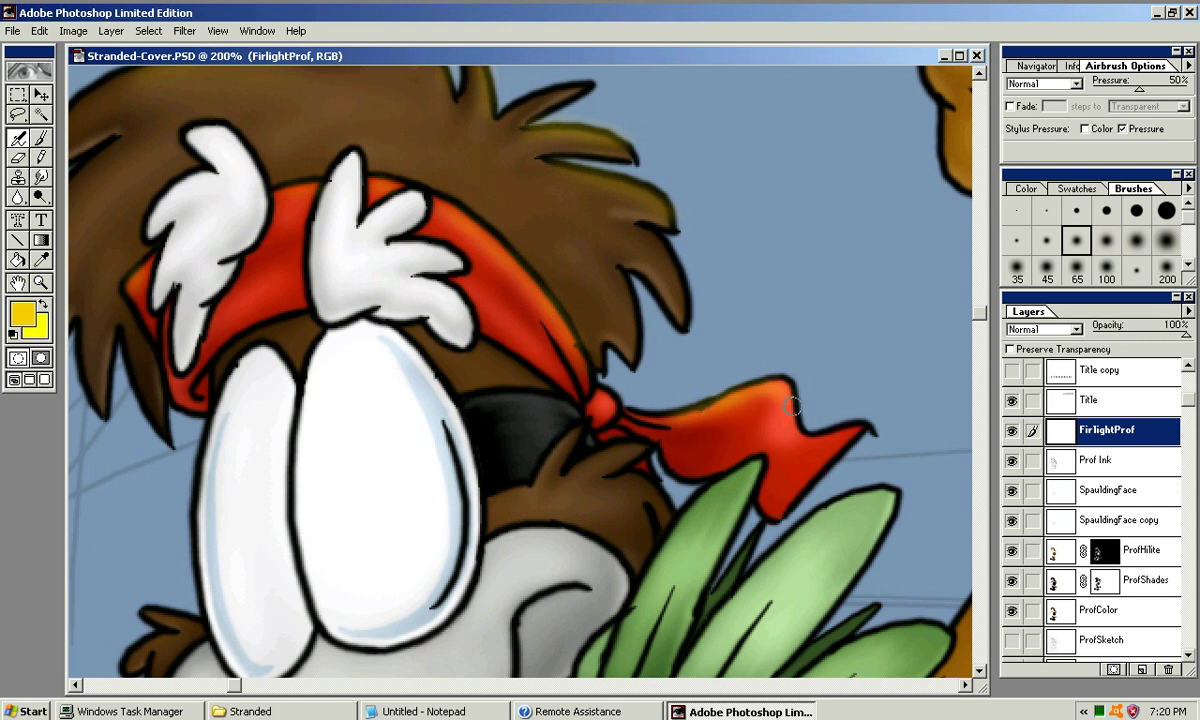
# Airbrush a thin yellow highlight on the fur tuft below the headband knot with a smaller soft brush
pyautogui.press('[')
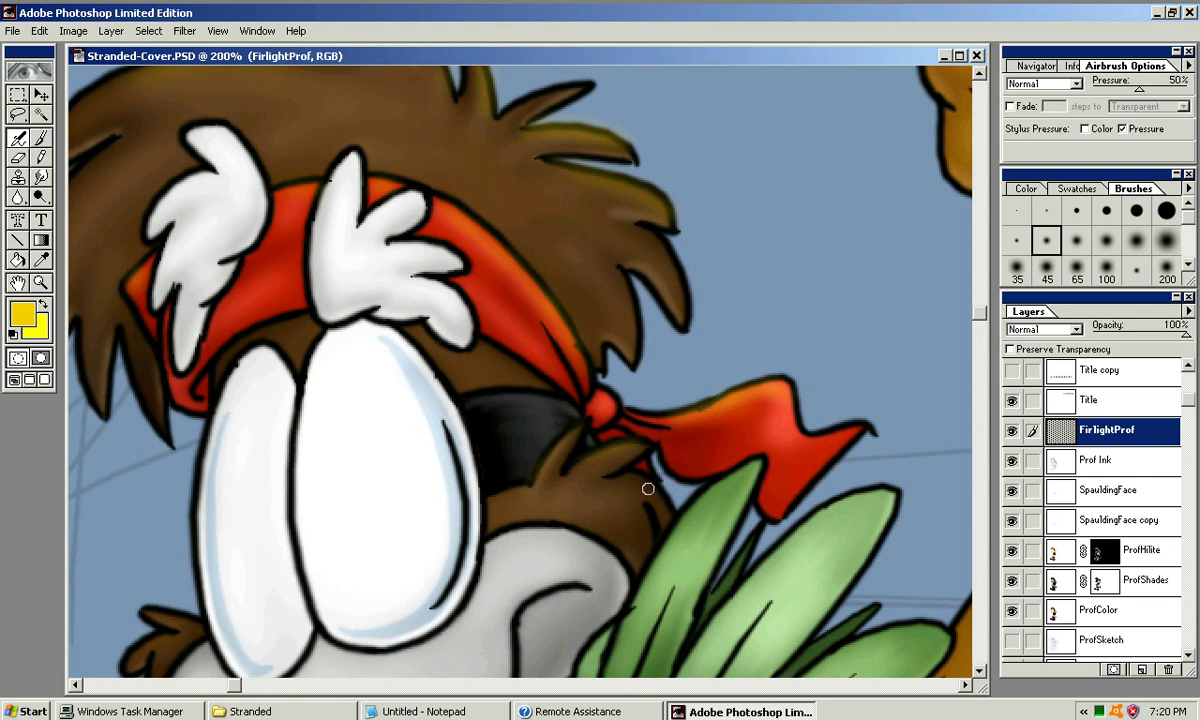
pyautogui.moveTo(656, 491); pyautogui.dragTo(599, 482)
pyautogui.hotkey('ctrl', 'z')
pyautogui.moveTo(669, 511); pyautogui.dragTo(615, 474)
pyautogui.hotkey('ctrl', 'z')
pyautogui.moveTo(667, 520)
pyautogui.mouseDown()
pyautogui.moveTo(636, 479)
pyautogui.moveTo(746, 344)
pyautogui.moveTo(711, 307)
pyautogui.mouseUp()
pyautogui.hotkey('ctrl', 'z')
# Airbrush yellow highlights along the upper edges and tips of the three large upper coconut leaves
pyautogui.moveTo(748, 366); pyautogui.dragTo(658, 311)
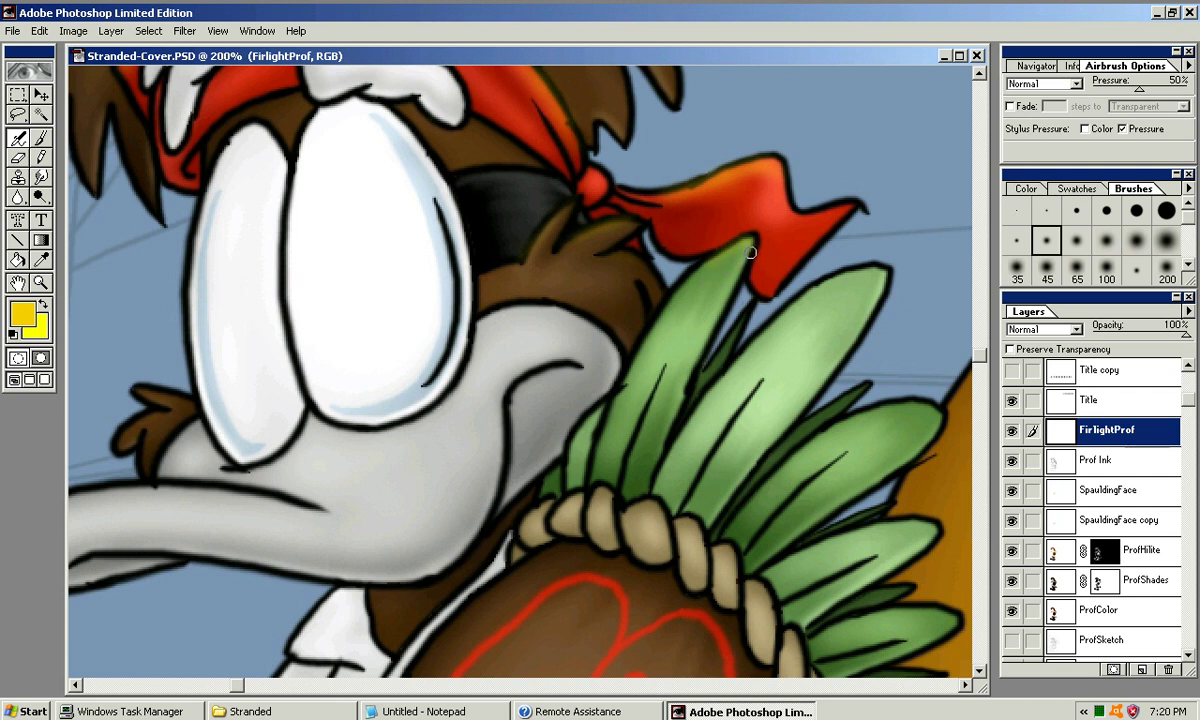
pyautogui.moveTo(713, 266)
pyautogui.mouseDown()
pyautogui.moveTo(660, 316)
pyautogui.moveTo(755, 241)
pyautogui.mouseUp()
pyautogui.moveTo(849, 275)
pyautogui.mouseDown()
pyautogui.moveTo(753, 287)
pyautogui.moveTo(778, 323)
pyautogui.mouseUp()
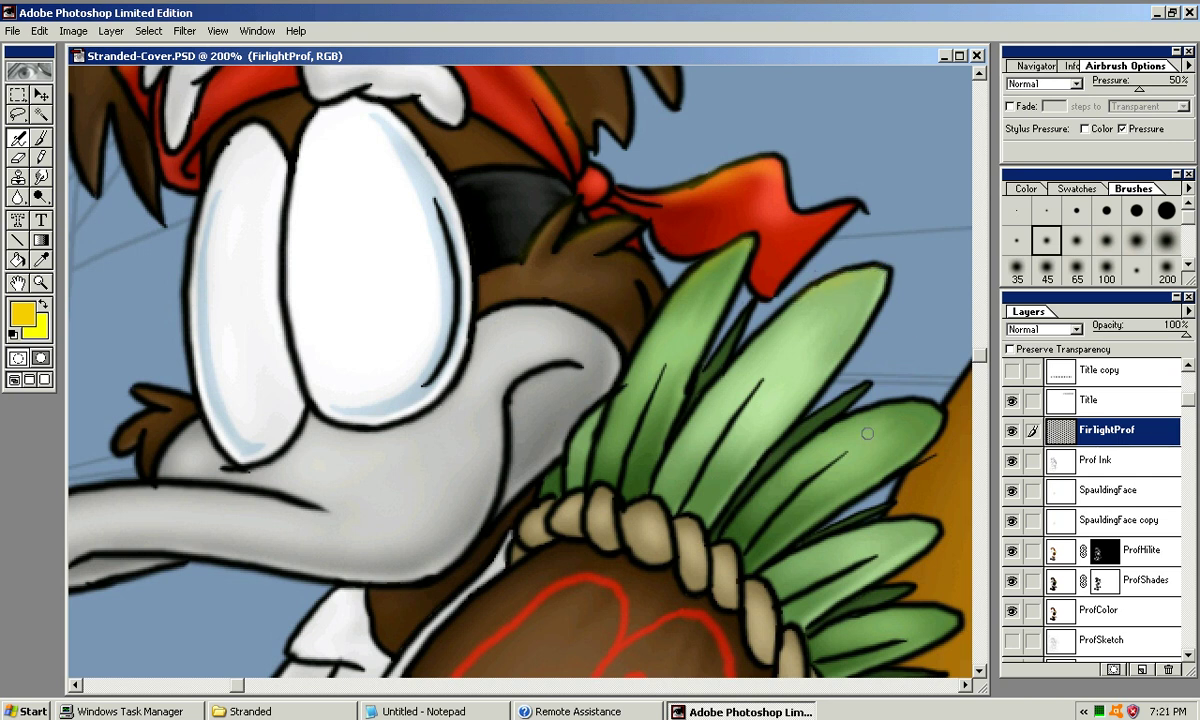
pyautogui.moveTo(932, 411); pyautogui.dragTo(850, 417)
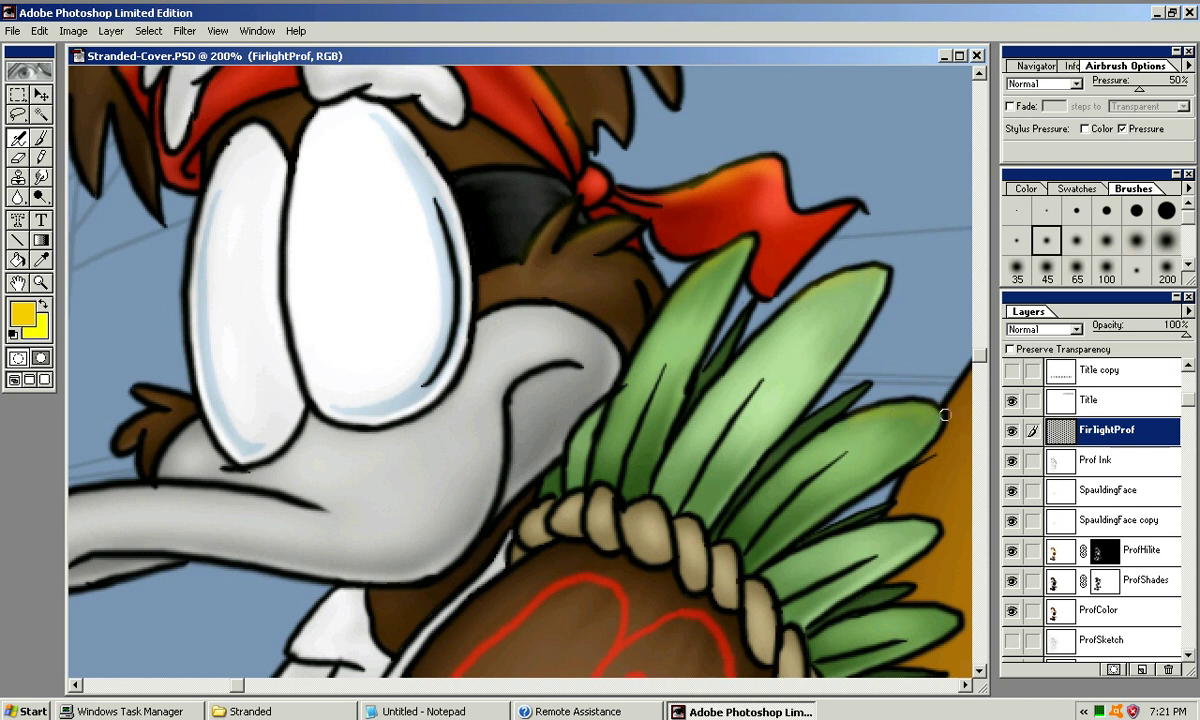
# Airbrush a thin yellow highlight along the upper edge of the platypus's bill beside the eye
pyautogui.moveTo(543, 489); pyautogui.dragTo(520, 348)
pyautogui.moveTo(594, 354)
pyautogui.mouseDown()
pyautogui.moveTo(581, 362)
pyautogui.moveTo(613, 362)
pyautogui.moveTo(598, 448)
pyautogui.mouseUp()
pyautogui.moveTo(568, 288); pyautogui.dragTo(543, 284)
pyautogui.press(']')
pyautogui.press(']')
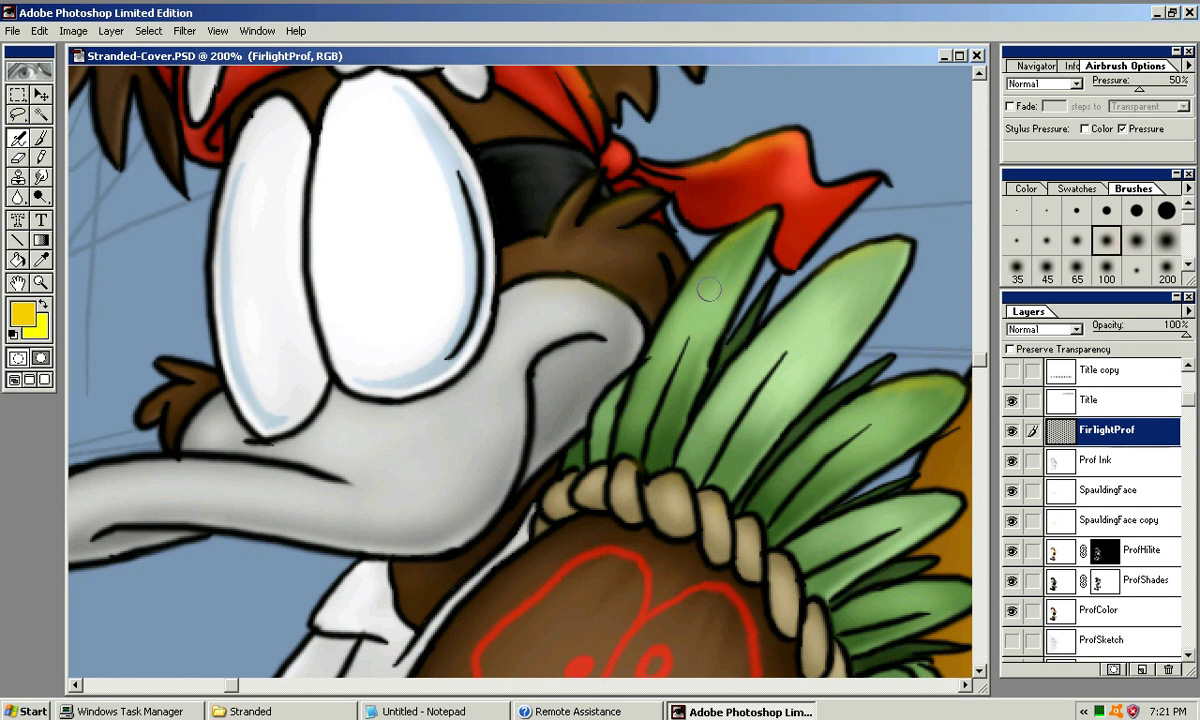
pyautogui.moveTo(602, 260); pyautogui.dragTo(646, 308)
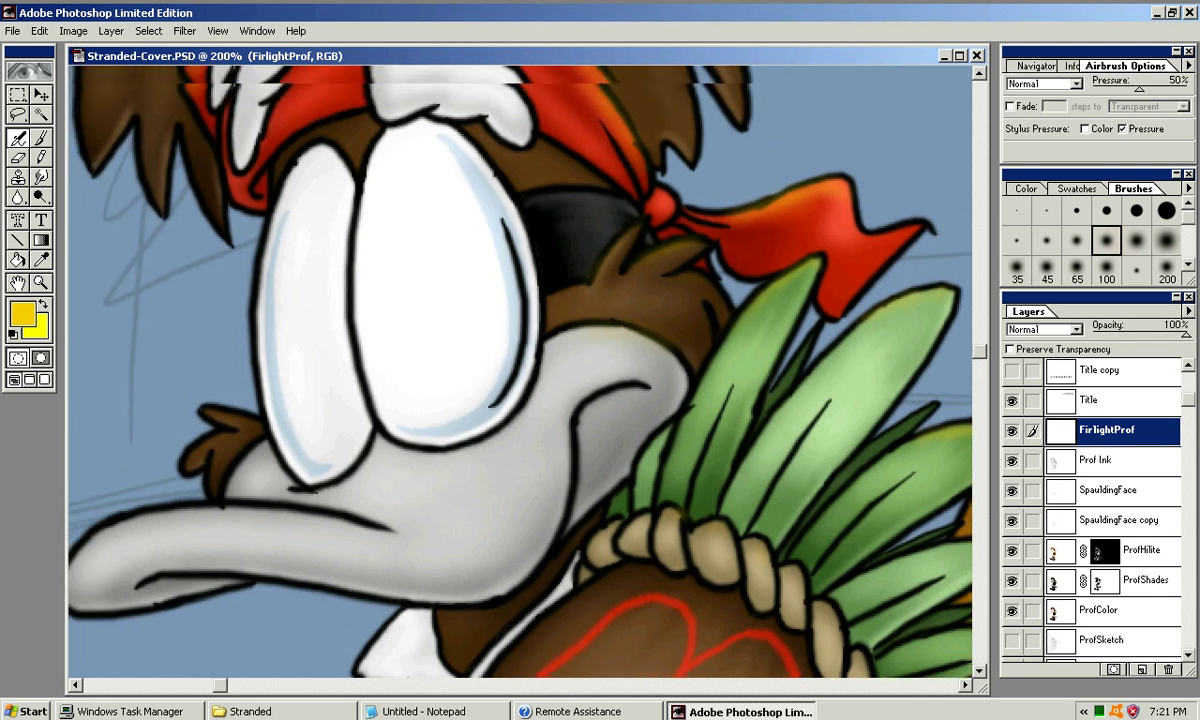
# Erase the yellow spill along the upper outline of the headband's loose tail with a small soft eraser
pyautogui.press('e')
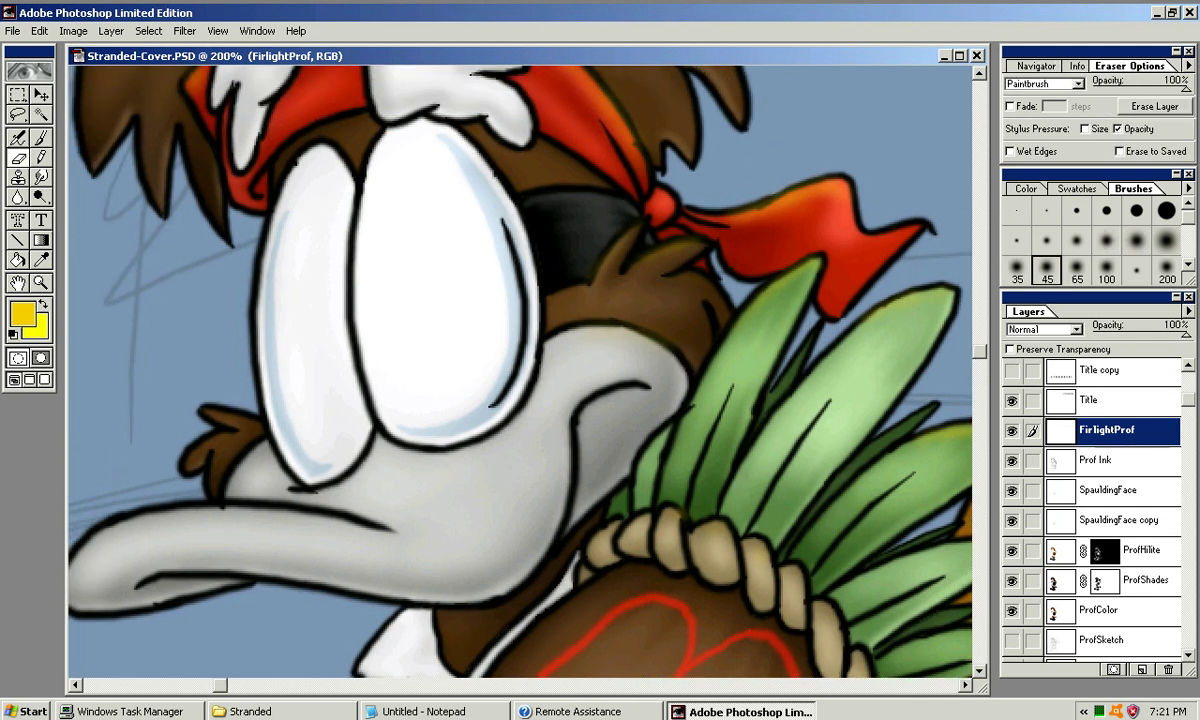
pyautogui.press(']')
pyautogui.press(']')
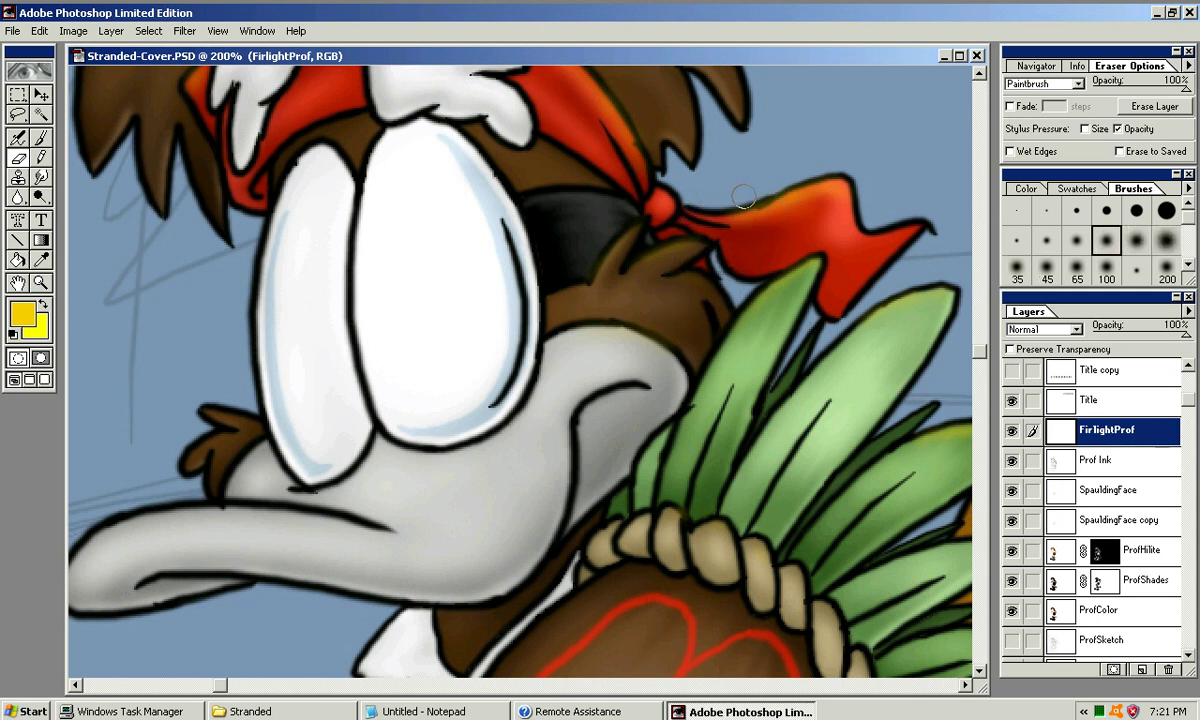
pyautogui.press('[')
pyautogui.press('[')
pyautogui.press('[')
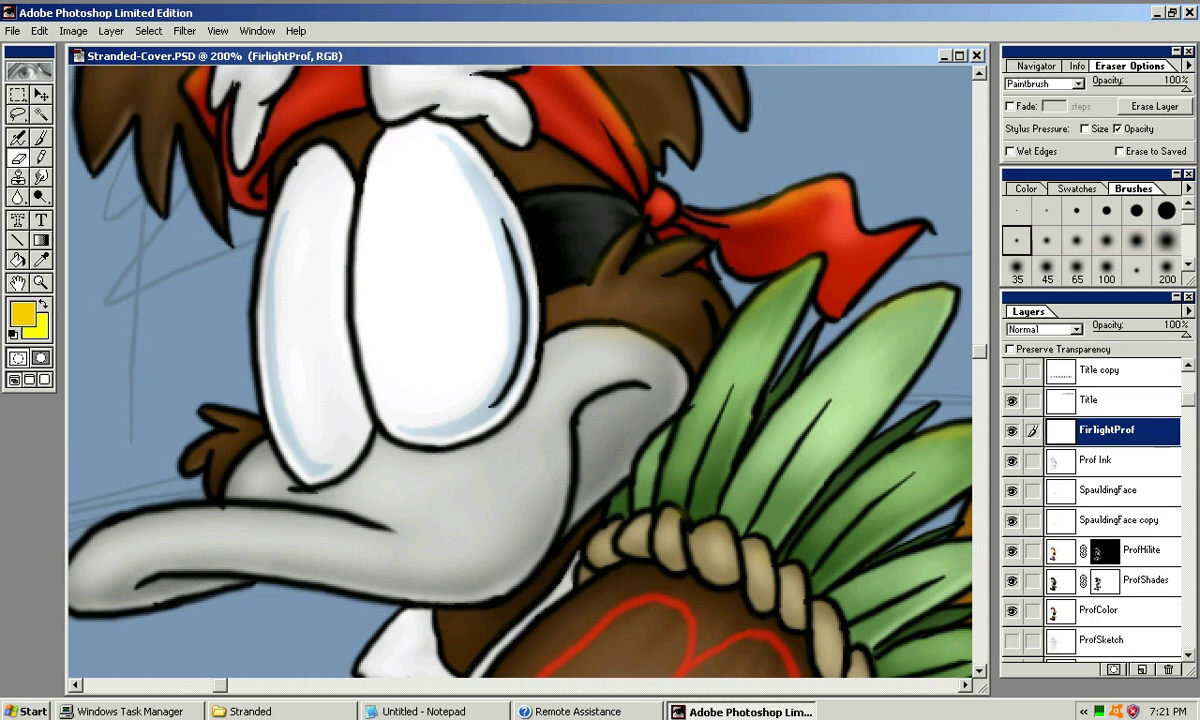
pyautogui.moveTo(752, 199); pyautogui.dragTo(774, 190)
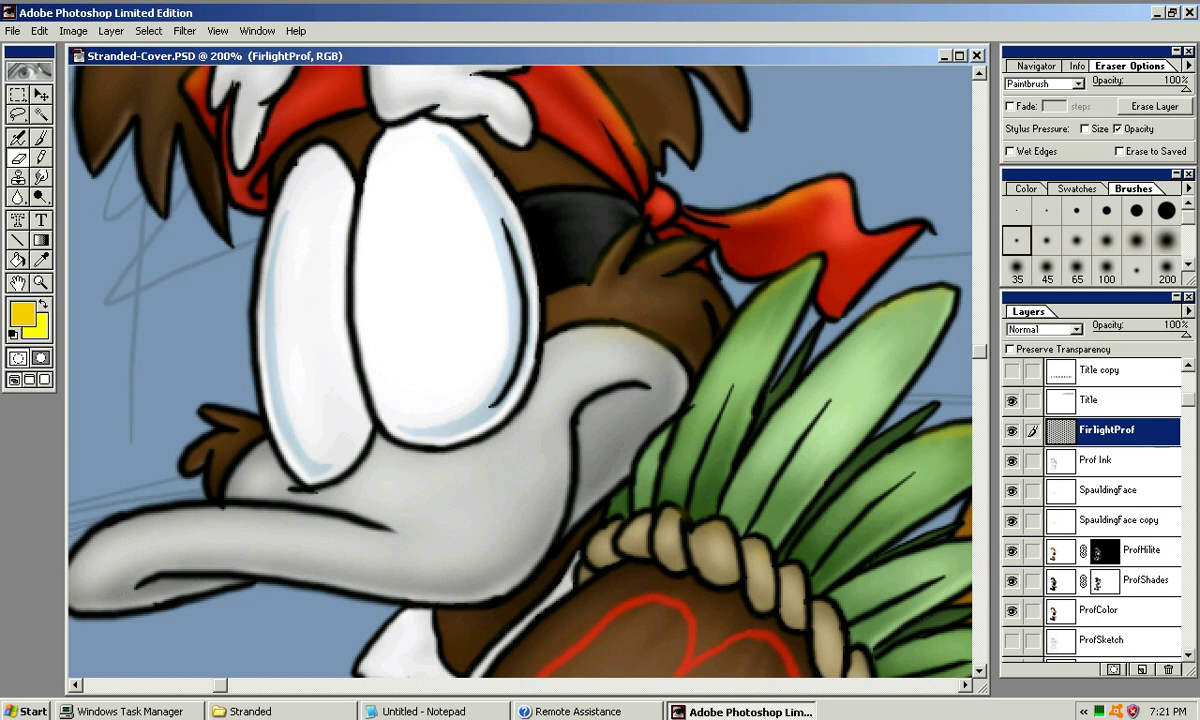
# Erase the yellow spill over the headband's upper outline near the knot
pyautogui.scroll(5, 616, 226)
pyautogui.hotkey('ctrl', '+')
pyautogui.moveTo(633, 224); pyautogui.dragTo(641, 348)
pyautogui.moveTo(667, 231); pyautogui.dragTo(660, 229)
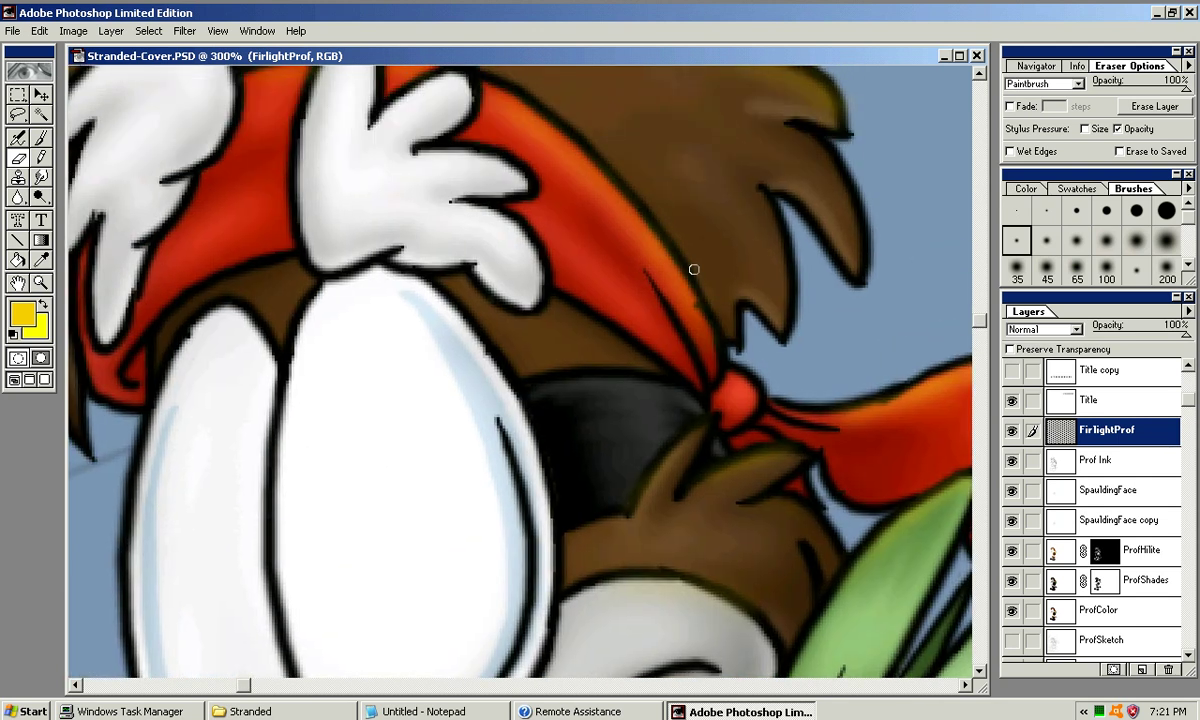
# Erase the yellow spill along the upper outlines of the platypus's hair tufts nearest the torch
pyautogui.scroll(8, 655, 266)
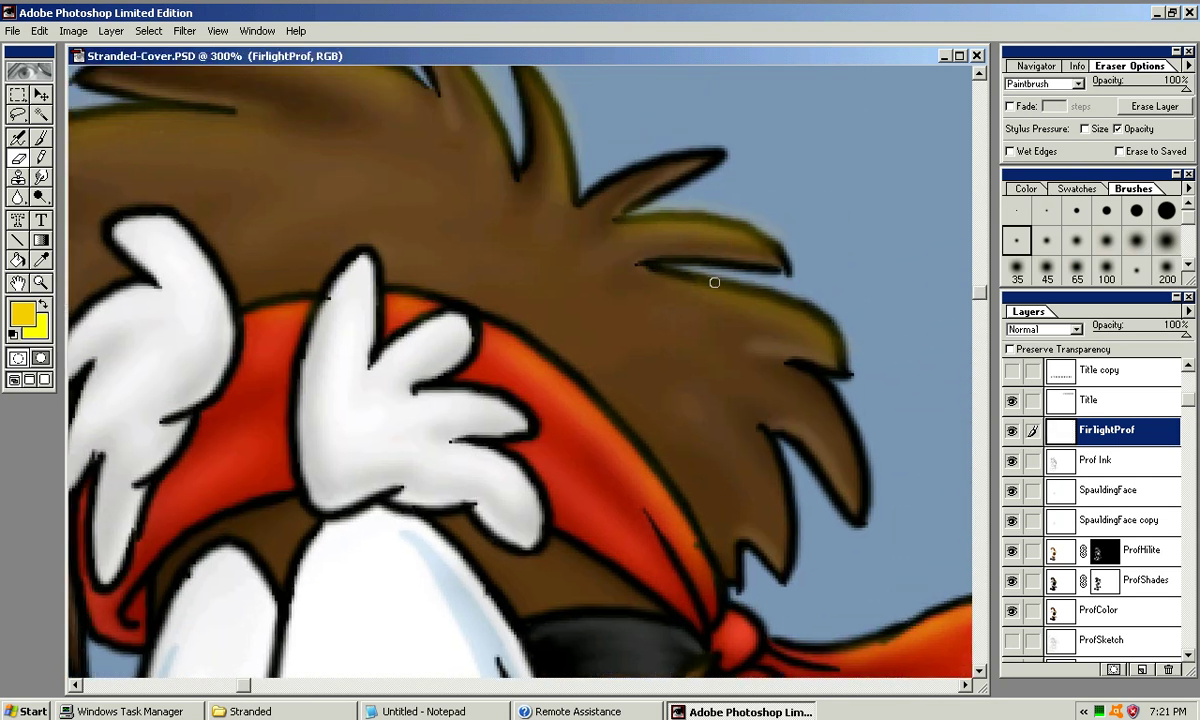
pyautogui.moveTo(655, 266); pyautogui.dragTo(686, 271)
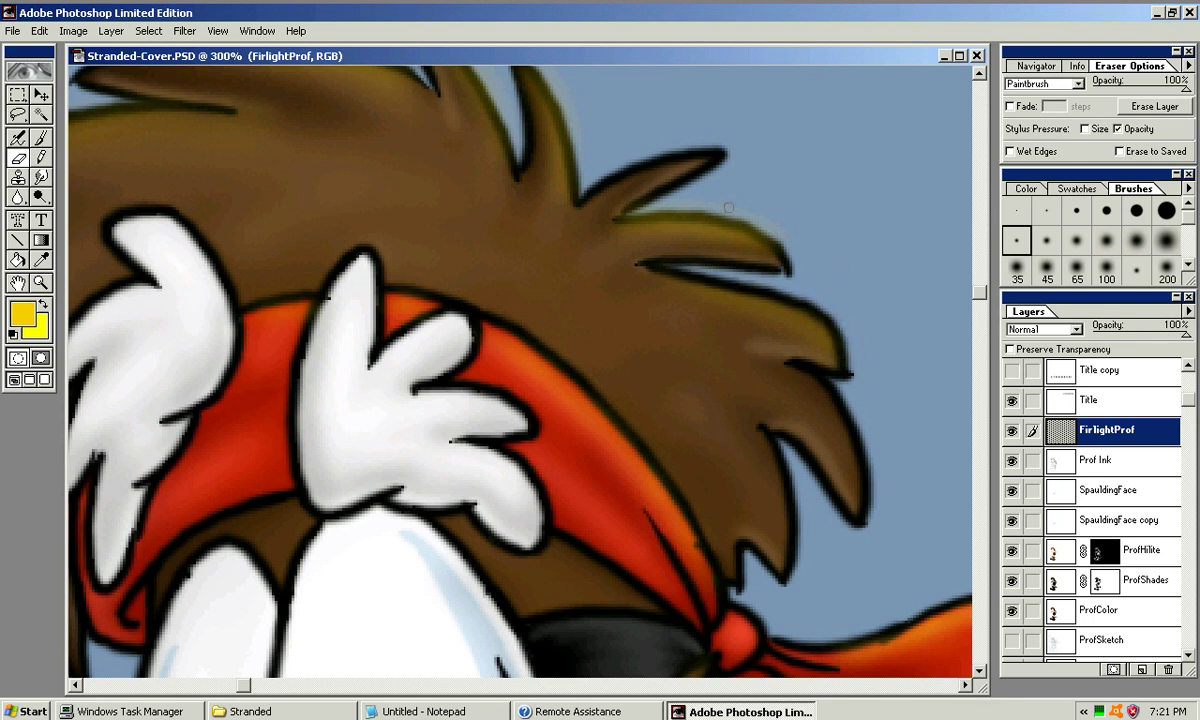
pyautogui.moveTo(627, 212)
pyautogui.mouseDown()
pyautogui.moveTo(728, 217)
pyautogui.moveTo(783, 243)
pyautogui.mouseUp()
pyautogui.moveTo(712, 217); pyautogui.dragTo(782, 252)
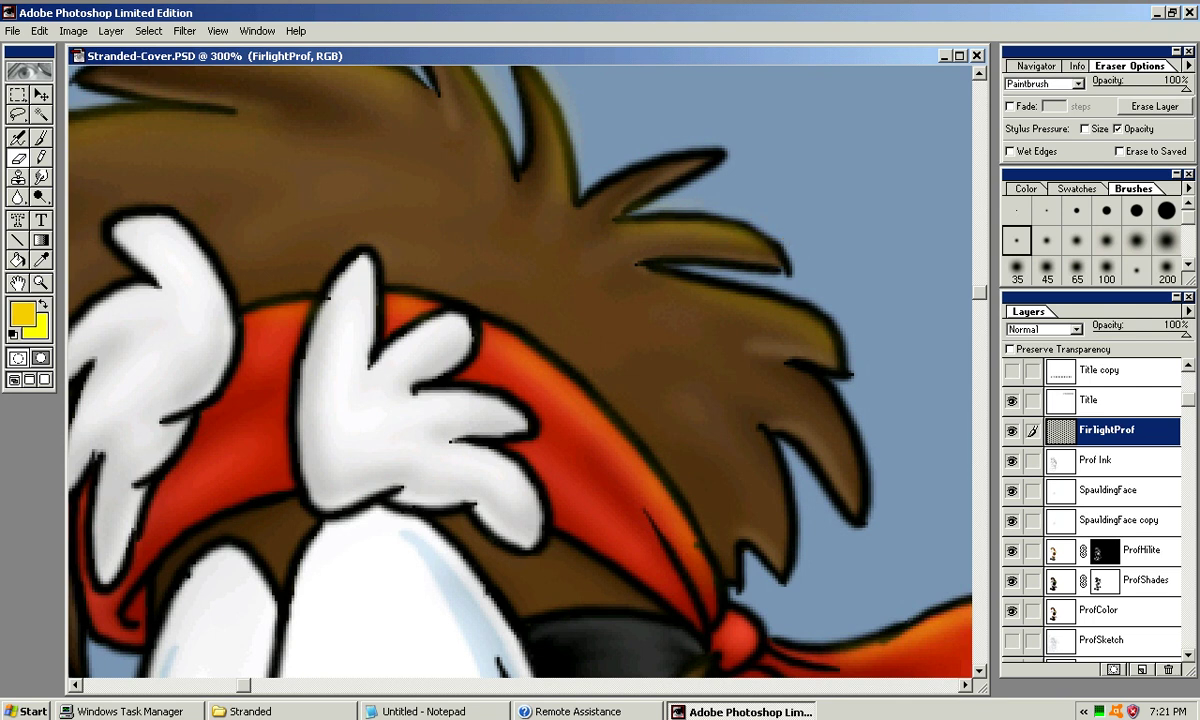
pyautogui.moveTo(600, 203); pyautogui.dragTo(579, 270)
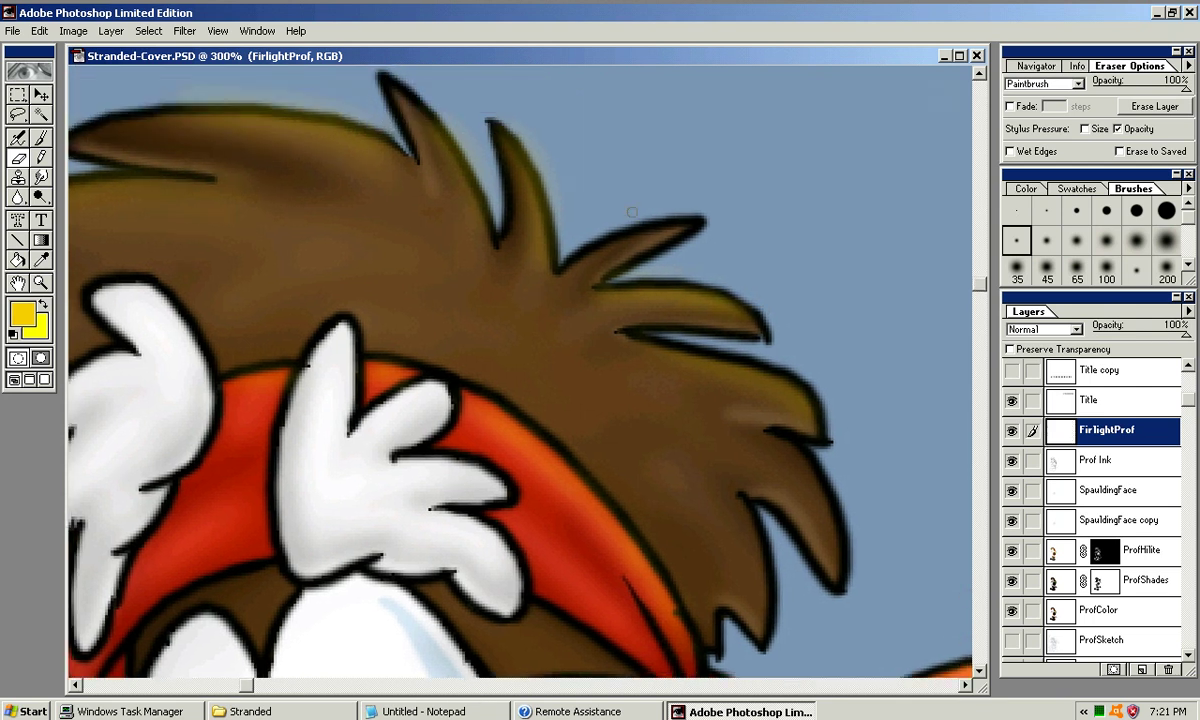
# Airbrush yellow torch light on the platypus's short hair tuft and clean the spill outside its outline and the neighbouring upright tuft
pyautogui.press('j')
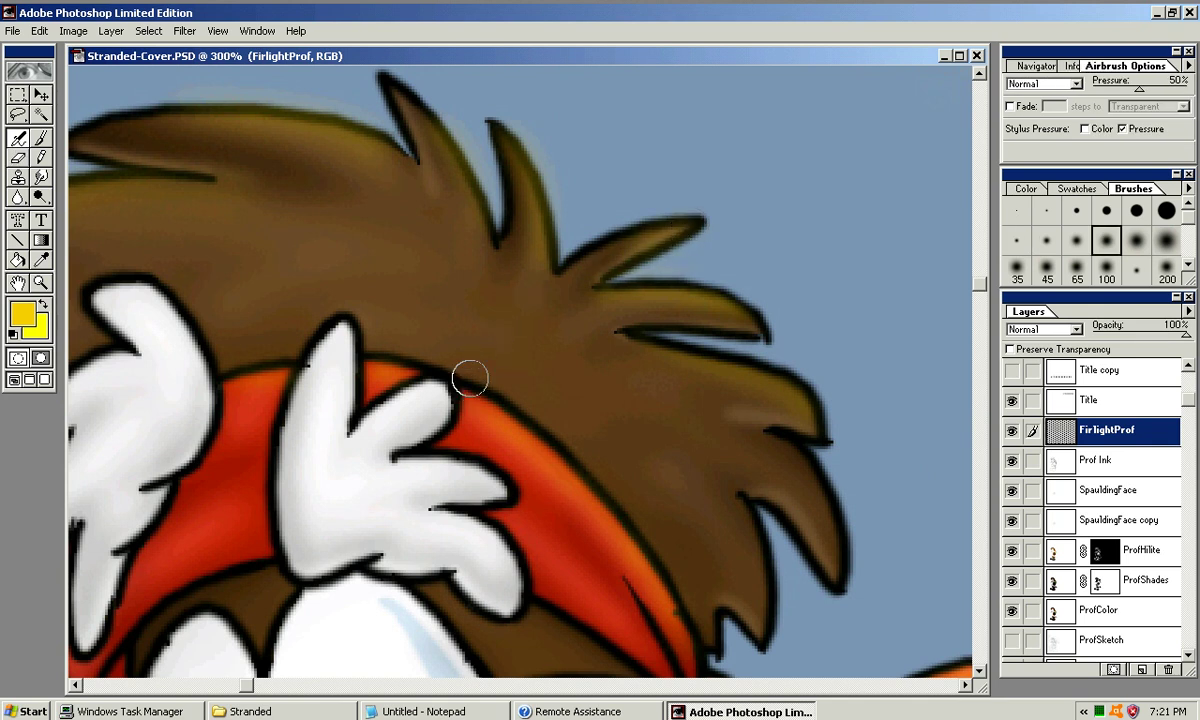
pyautogui.moveTo(616, 246)
pyautogui.mouseDown()
pyautogui.moveTo(481, 346)
pyautogui.moveTo(593, 253)
pyautogui.moveTo(571, 262)
pyautogui.moveTo(676, 221)
pyautogui.mouseUp()
pyautogui.hotkey('ctrl', 'z')
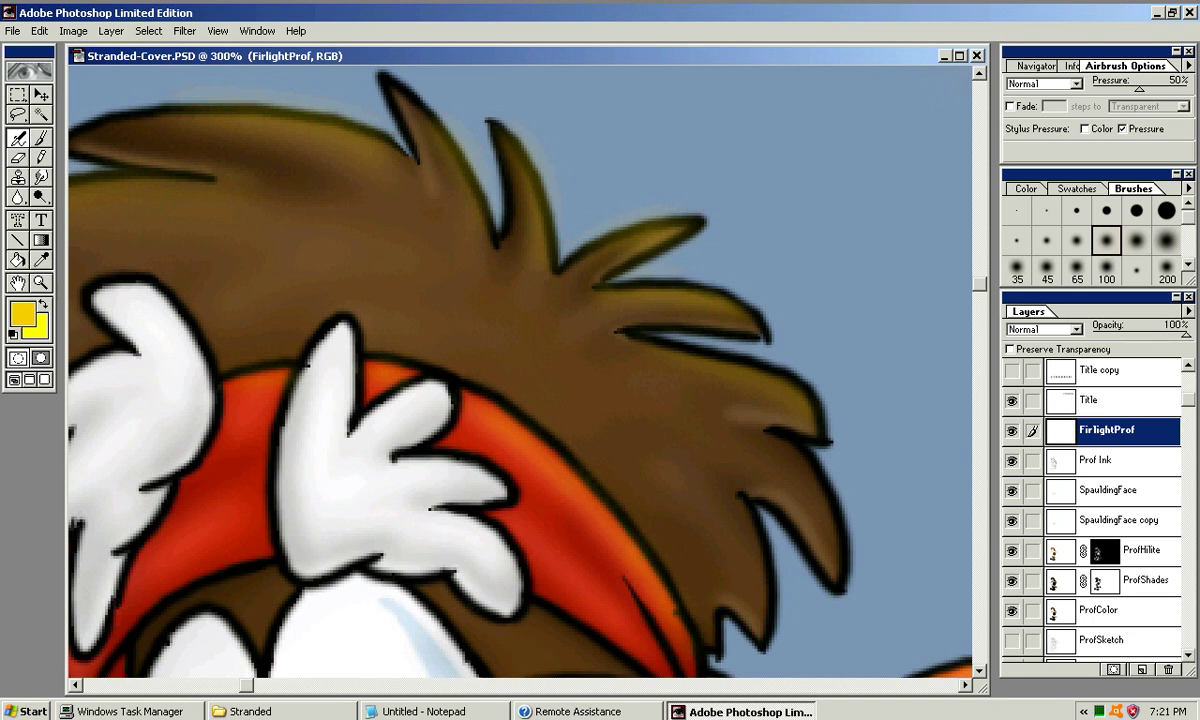
pyautogui.moveTo(609, 236)
pyautogui.mouseDown()
pyautogui.moveTo(595, 212)
pyautogui.moveTo(647, 211)
pyautogui.mouseUp()
pyautogui.moveTo(521, 145); pyautogui.dragTo(540, 190)
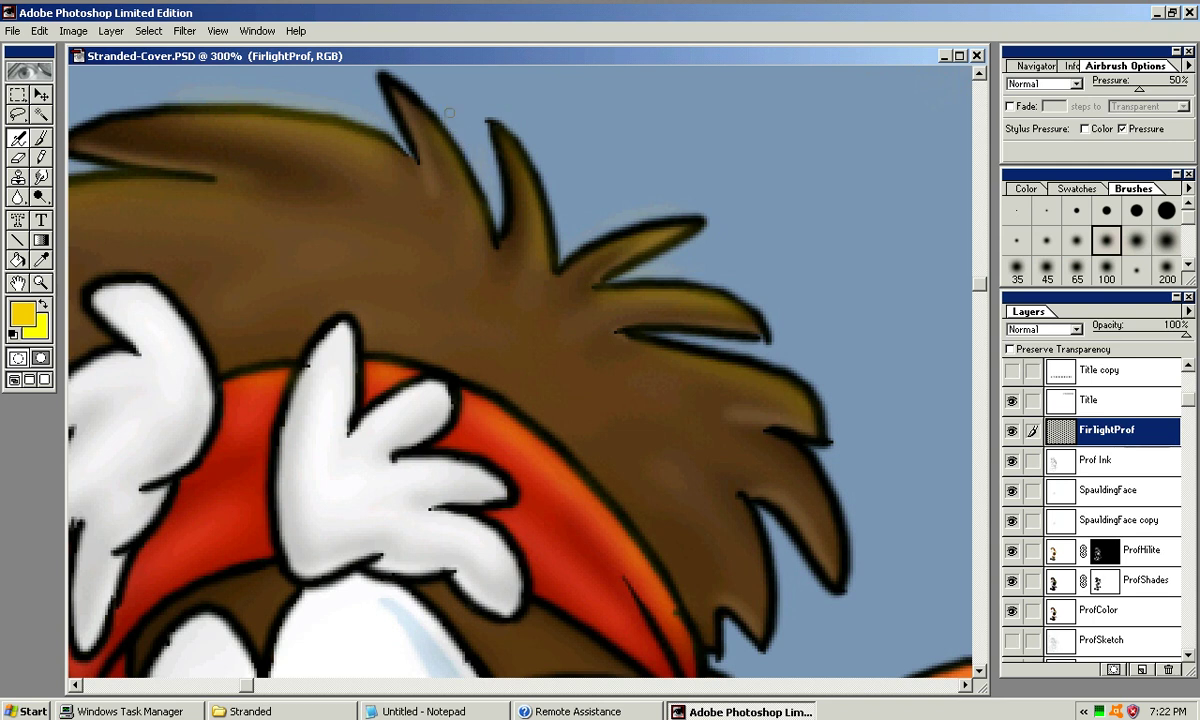
# Erase the yellow spill along the upper outlines of the platypus's long swept hair on top of the head
pyautogui.moveTo(233, 111)
pyautogui.mouseDown()
pyautogui.moveTo(360, 160)
pyautogui.moveTo(465, 247)
pyautogui.mouseUp()
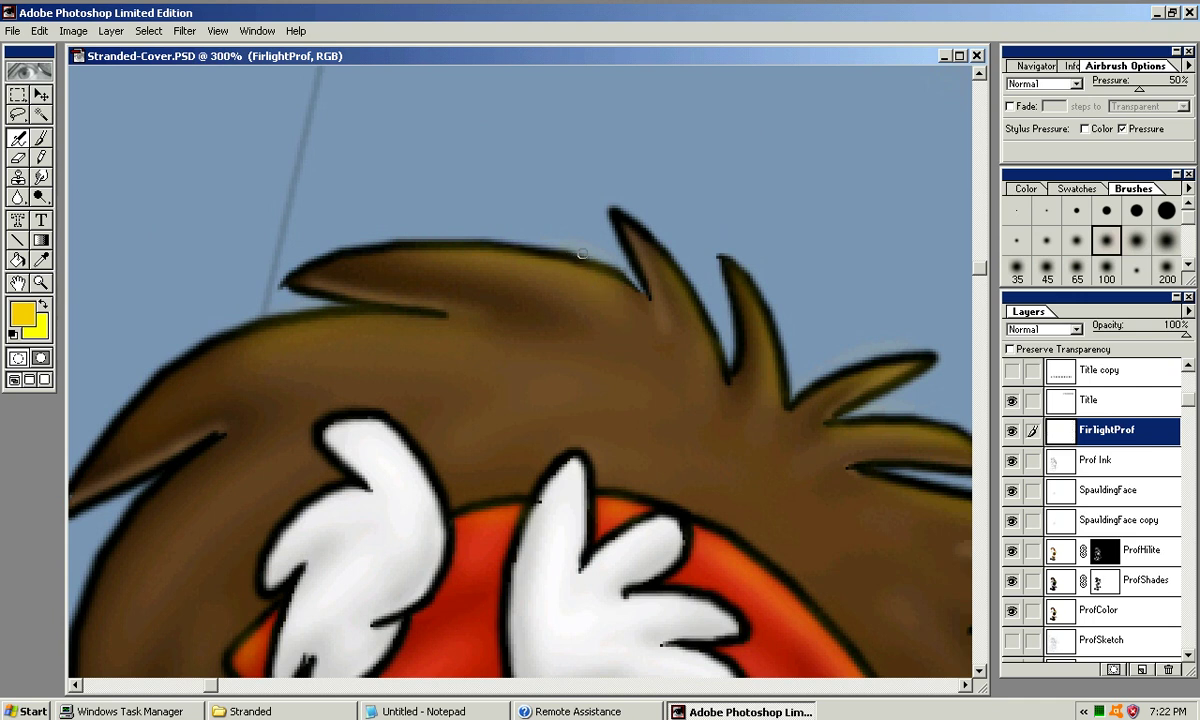
pyautogui.moveTo(620, 271)
pyautogui.mouseDown()
pyautogui.moveTo(600, 263)
pyautogui.moveTo(616, 269)
pyautogui.mouseUp()
pyautogui.moveTo(279, 319)
pyautogui.mouseDown()
pyautogui.moveTo(265, 324)
pyautogui.moveTo(369, 301)
pyautogui.mouseUp()
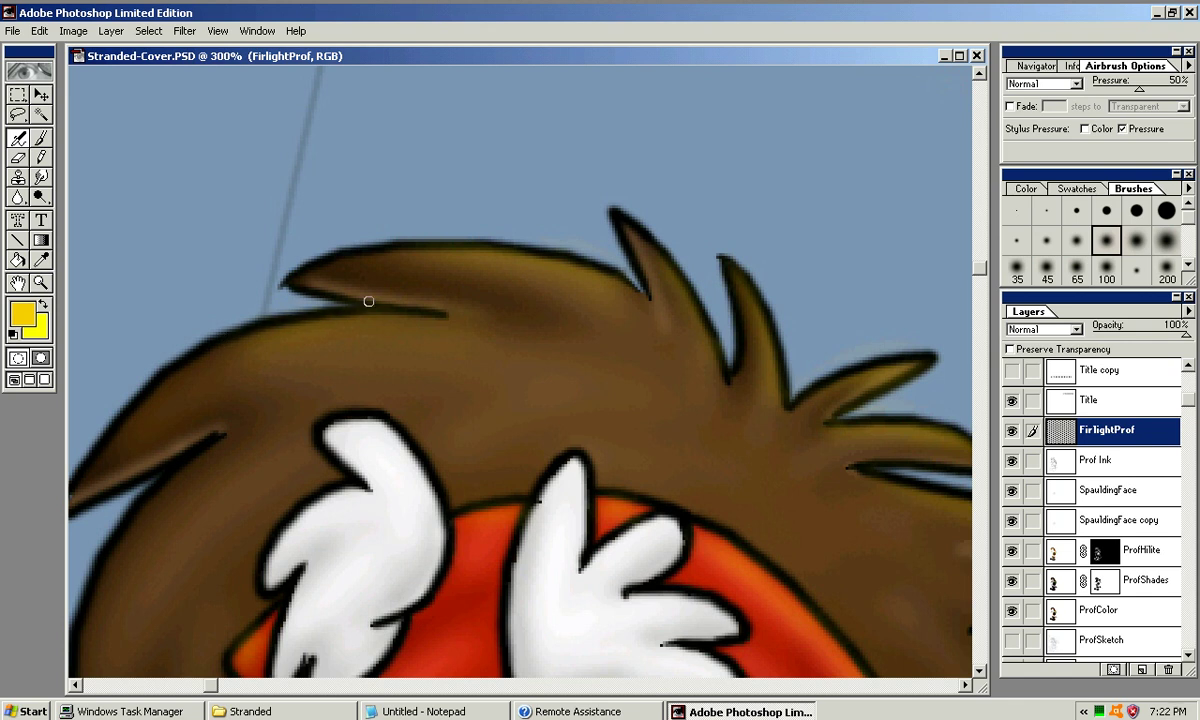
# Try the Multiply and Screen blend modes on the FirlightProf layer, restoring Normal
pyautogui.hotkey('ctrl', '-')
pyautogui.hotkey('ctrl', '-')
pyautogui.moveTo(520, 400); pyautogui.dragTo(362, 87)
pyautogui.moveTo(508, 365); pyautogui.dragTo(548, 347)
pyautogui.hotkey('ctrl', '-')
pyautogui.hotkey('ctrl', '-')
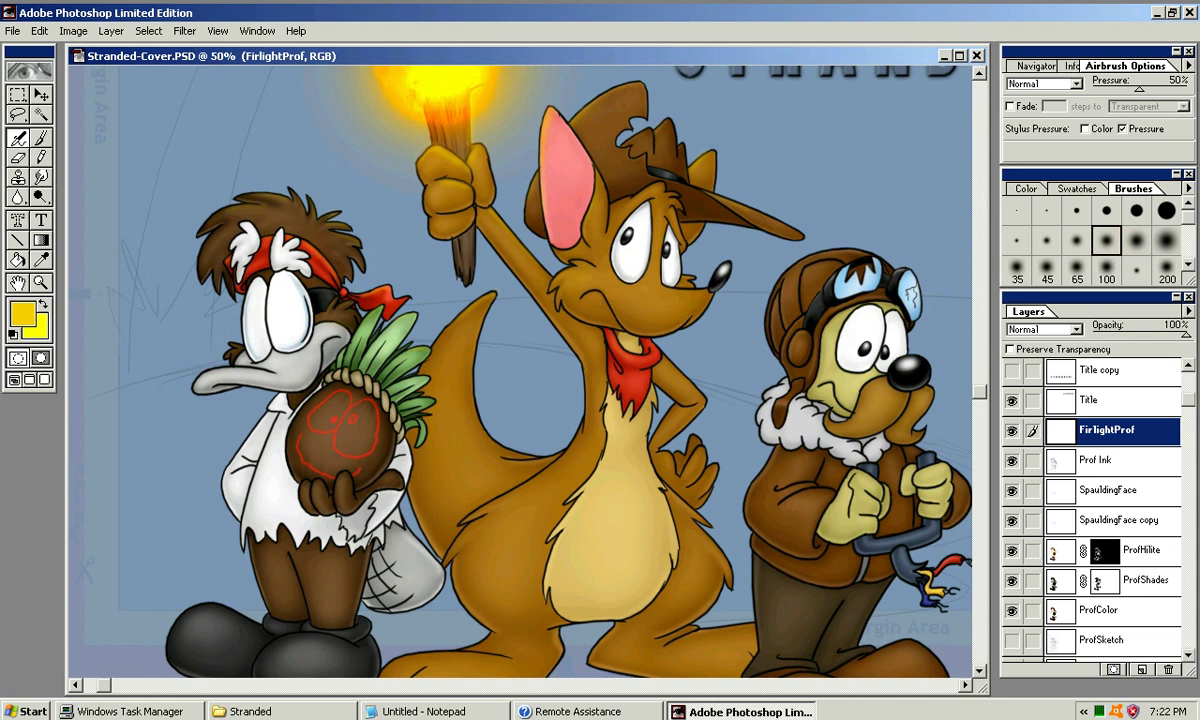
pyautogui.moveTo(1188, 400)
pyautogui.mouseDown()
pyautogui.moveTo(1188, 449)
pyautogui.moveTo(1188, 423)
pyautogui.mouseUp()
pyautogui.click(1040, 329)
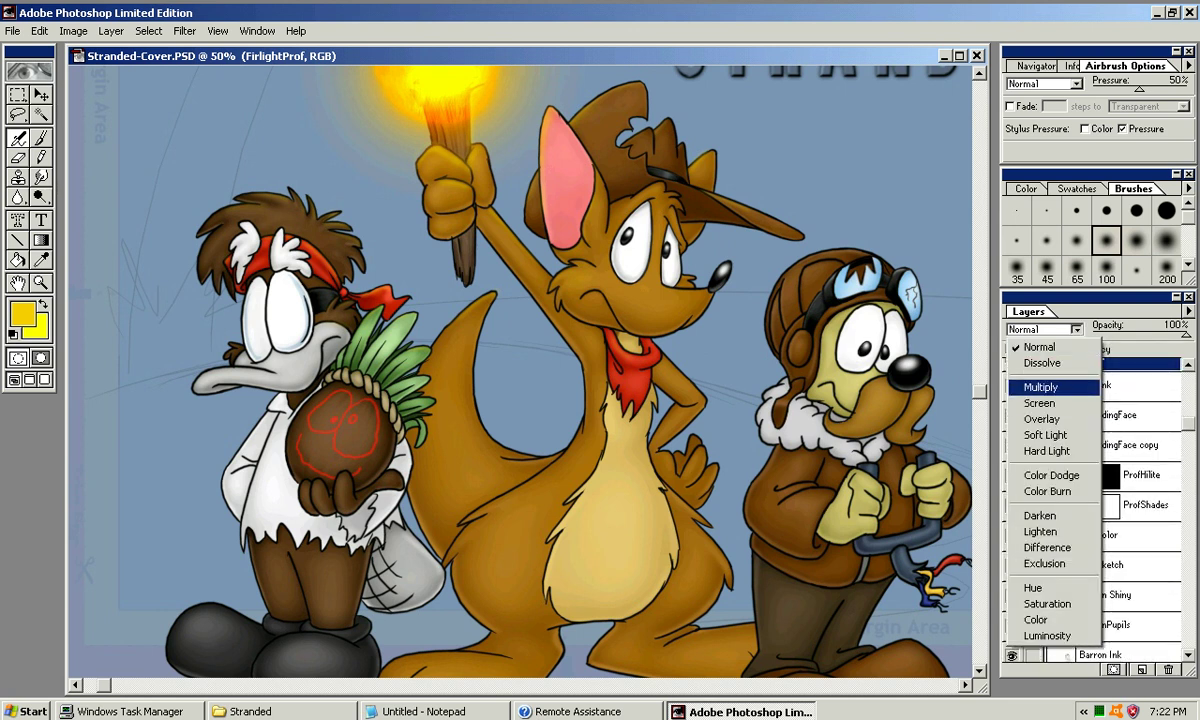
pyautogui.click(990, 377)
pyautogui.click(1040, 329)
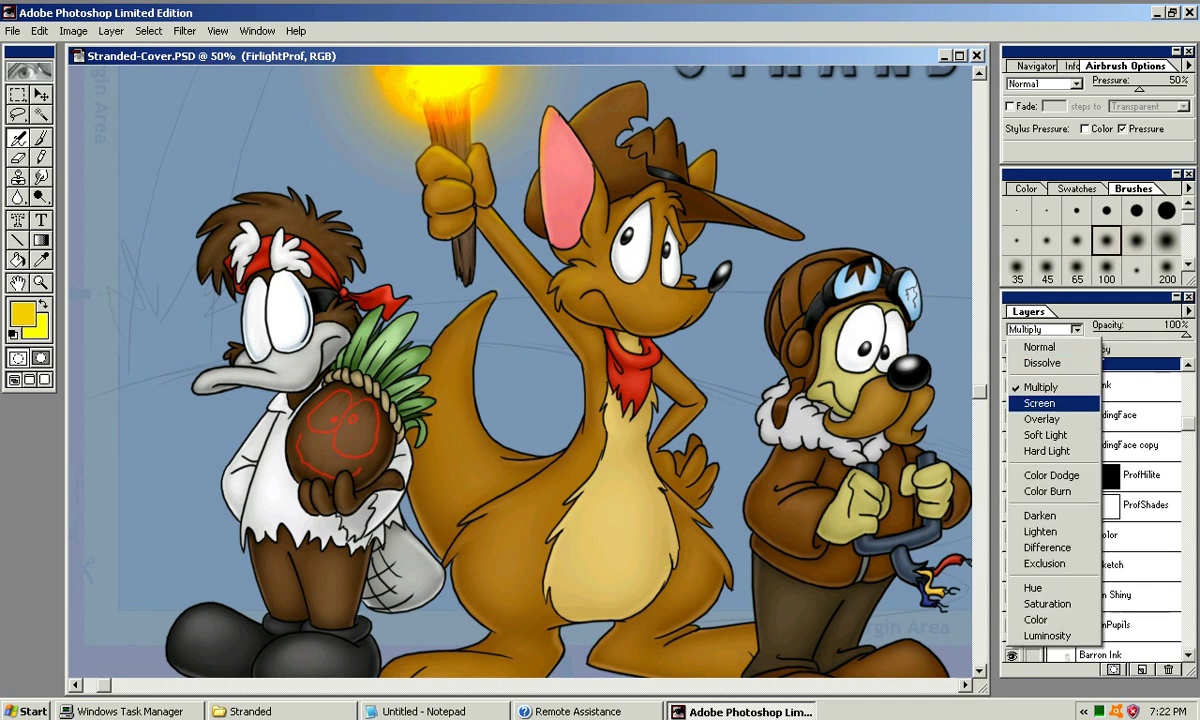
pyautogui.click(990, 381)
pyautogui.click(1040, 329)
pyautogui.click(1040, 347)
# Try the Overlay, Hard Light and Multiply blend modes on the FirlightProf layer, returning it to Normal
pyautogui.click(1040, 329)
pyautogui.click(1041, 419)
pyautogui.click(1040, 329)
pyautogui.click(1046, 451)
pyautogui.click(1040, 329)
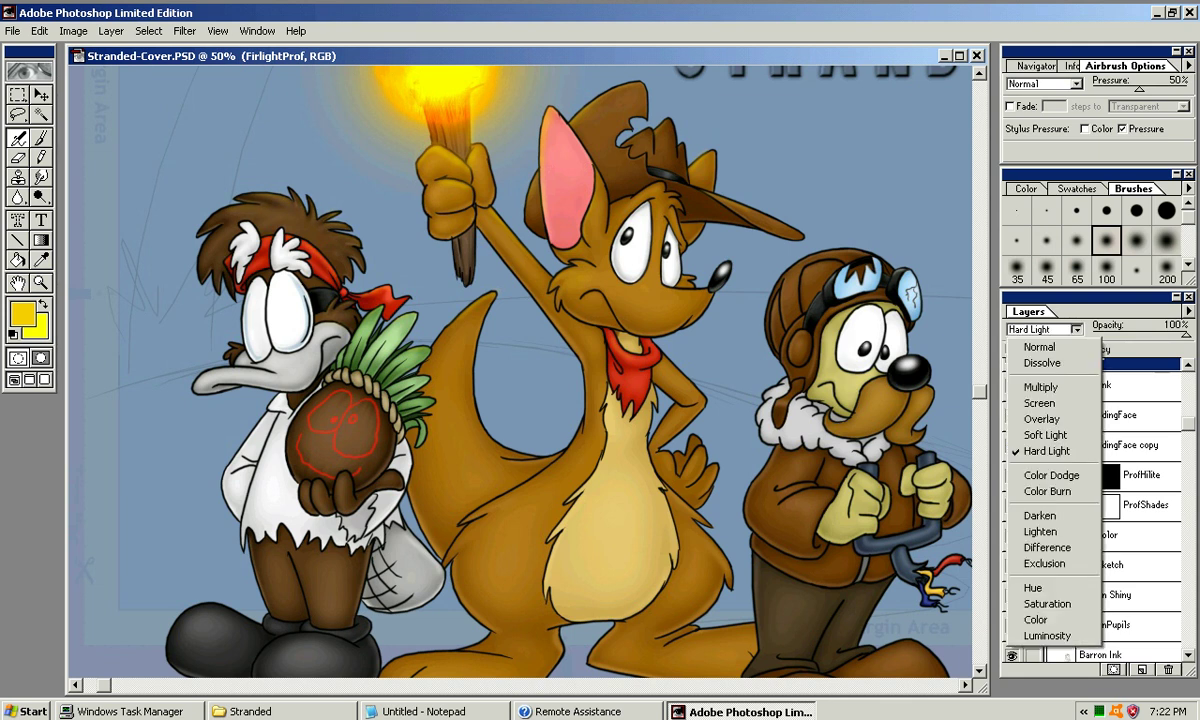
pyautogui.click(1040, 347)
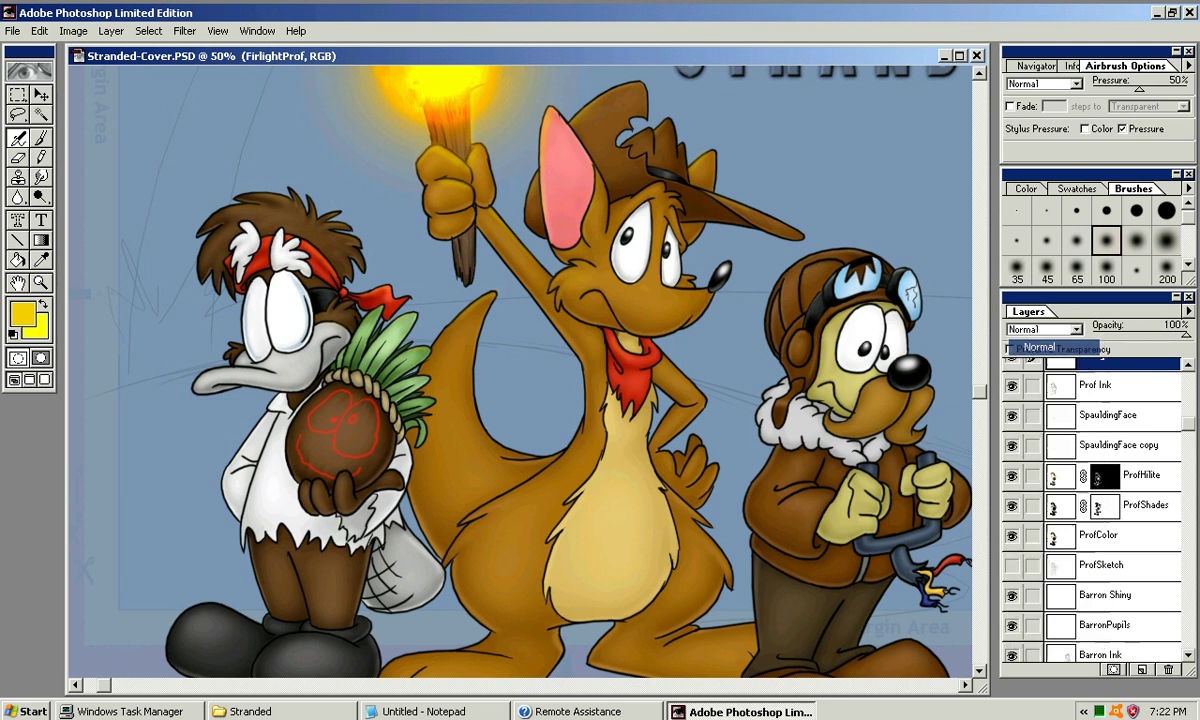
pyautogui.click(1040, 329)
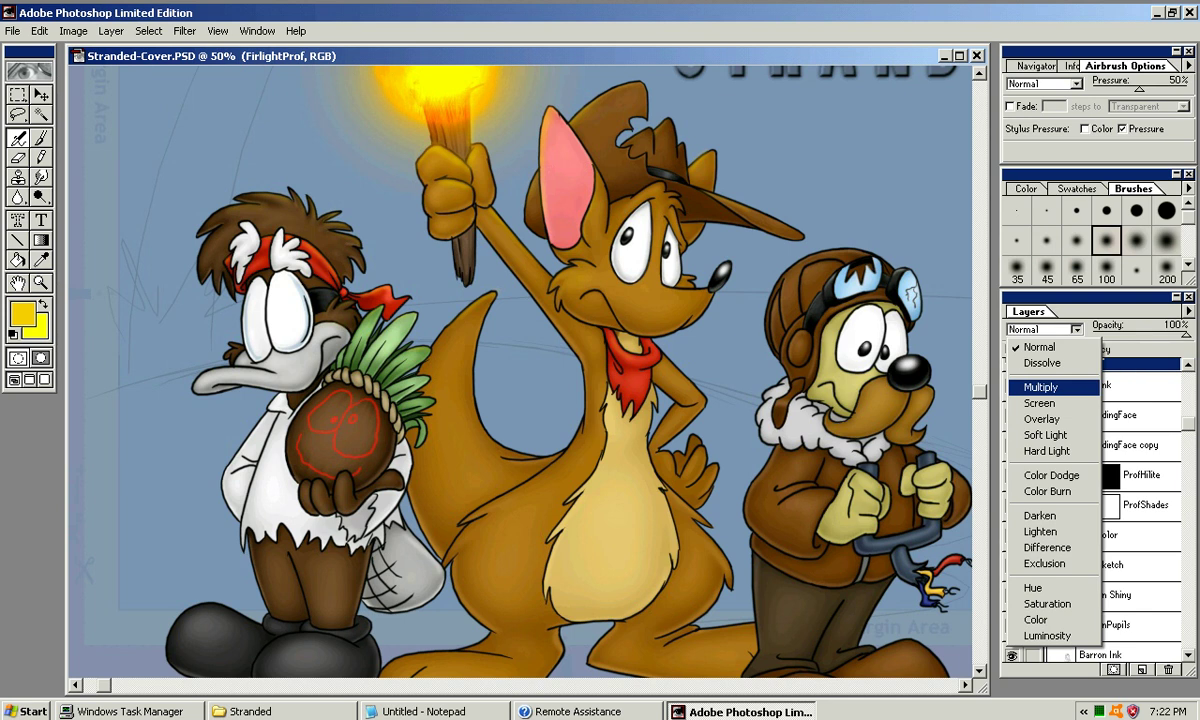
pyautogui.click(1040, 387)
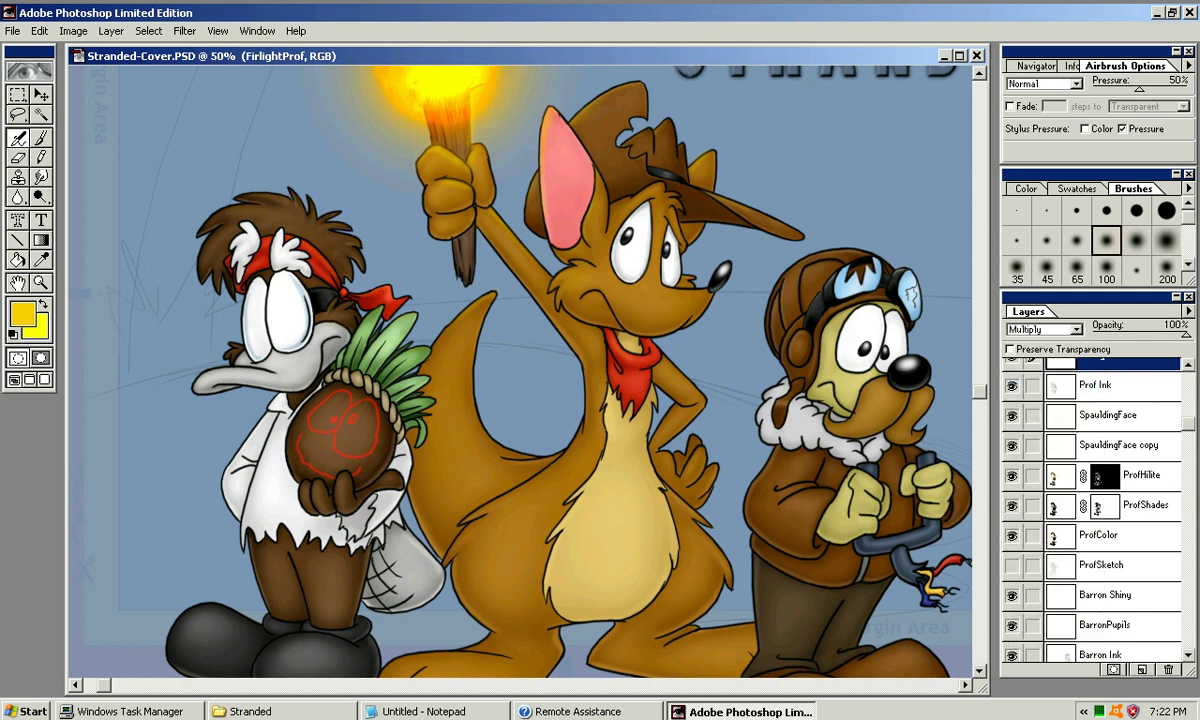
pyautogui.click(1043, 329)
pyautogui.click(1042, 346)
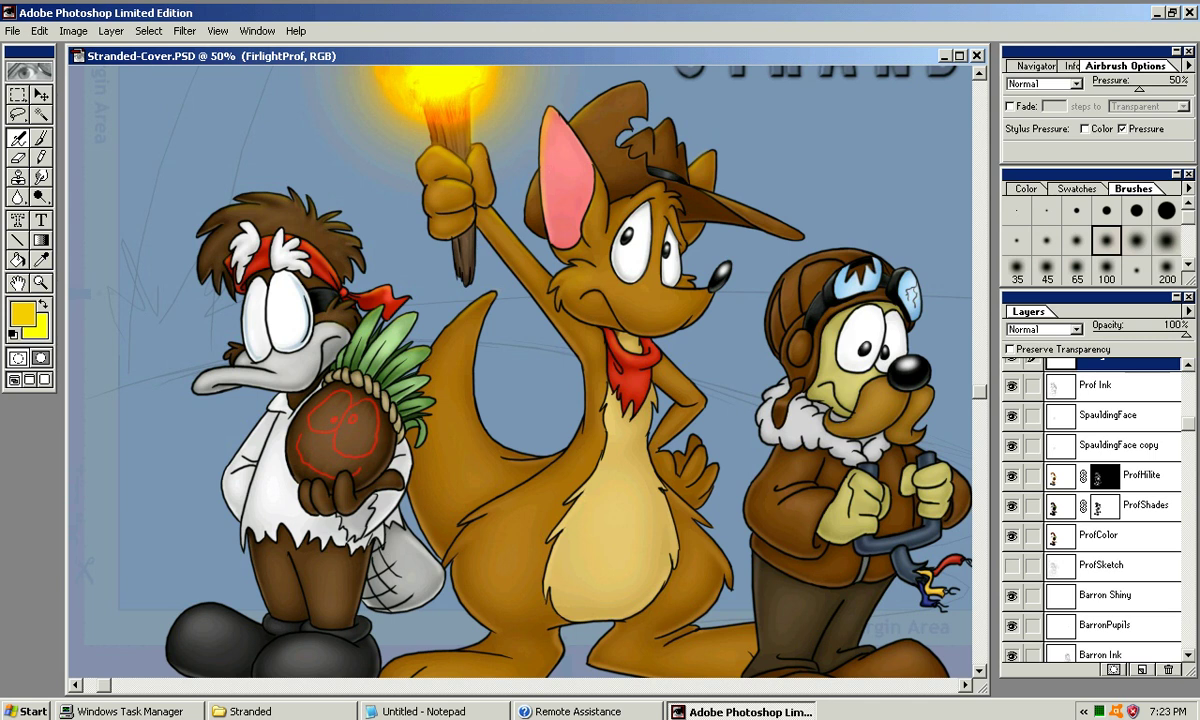
# Airbrush a thin yellow highlight along the upper edge of the headband's loose tail beside the knot with a small soft brush
pyautogui.scroll(4, 1092, 510)
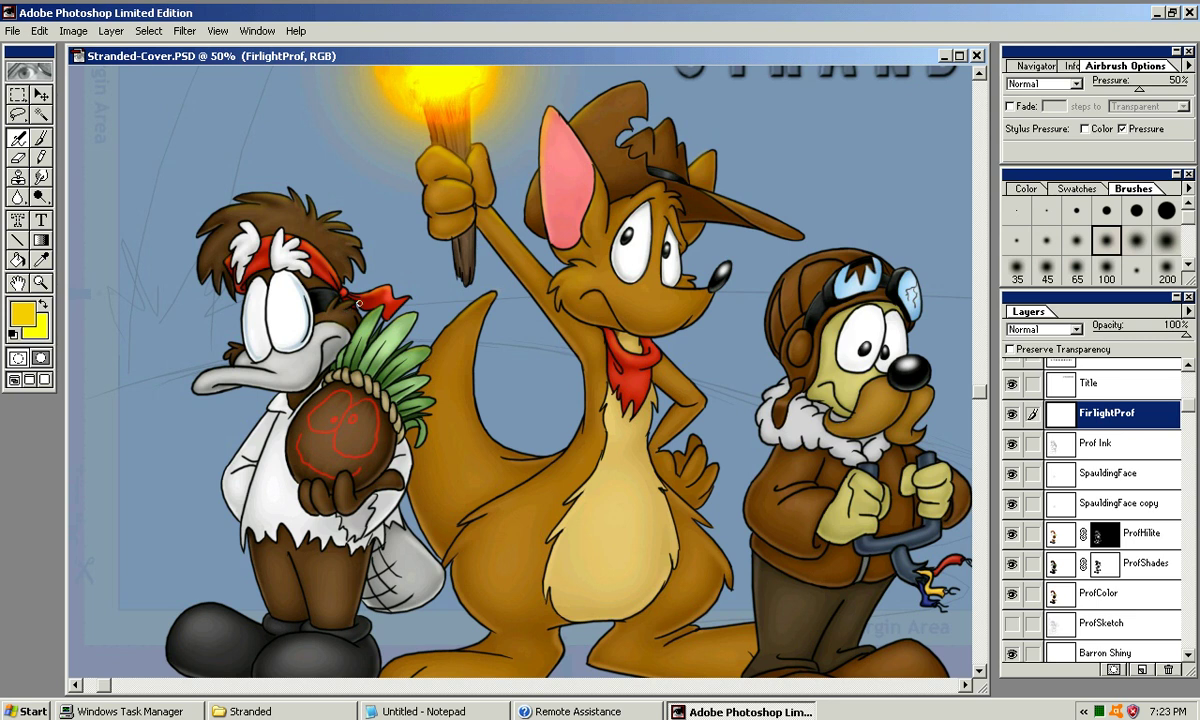
pyautogui.moveTo(405, 285); pyautogui.dragTo(408, 264)
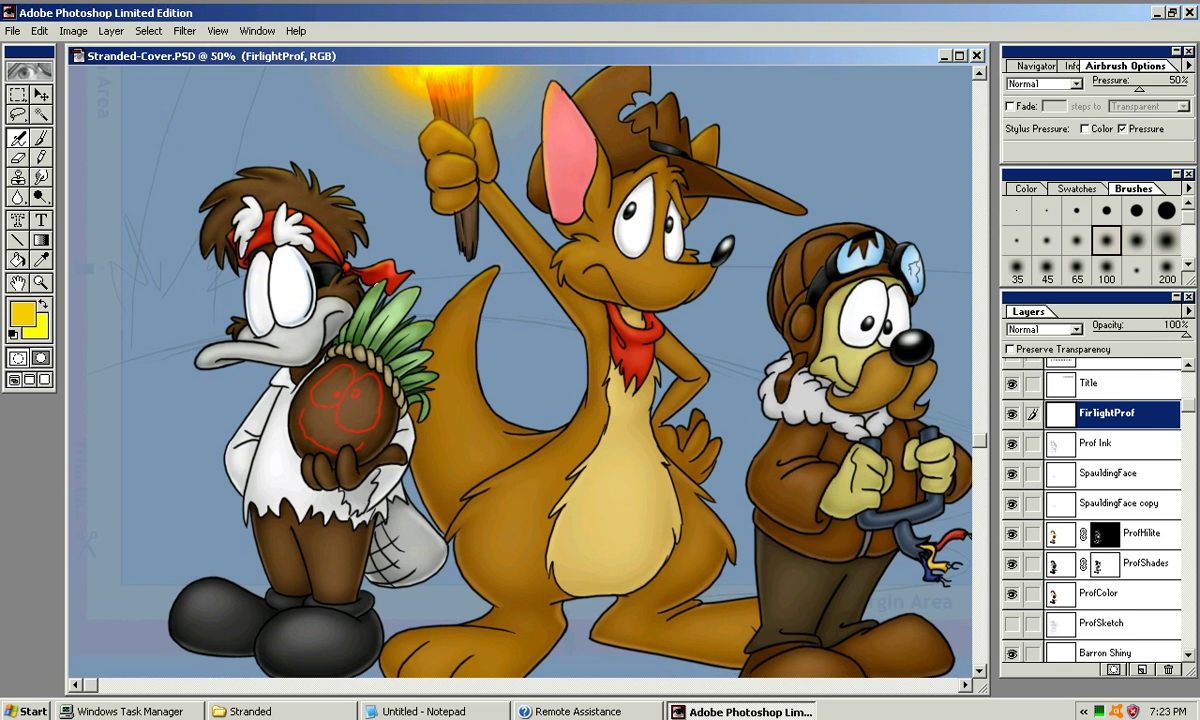
pyautogui.hotkey('ctrl', '+')
pyautogui.hotkey('ctrl', '+')
pyautogui.moveTo(211, 161); pyautogui.dragTo(475, 274)
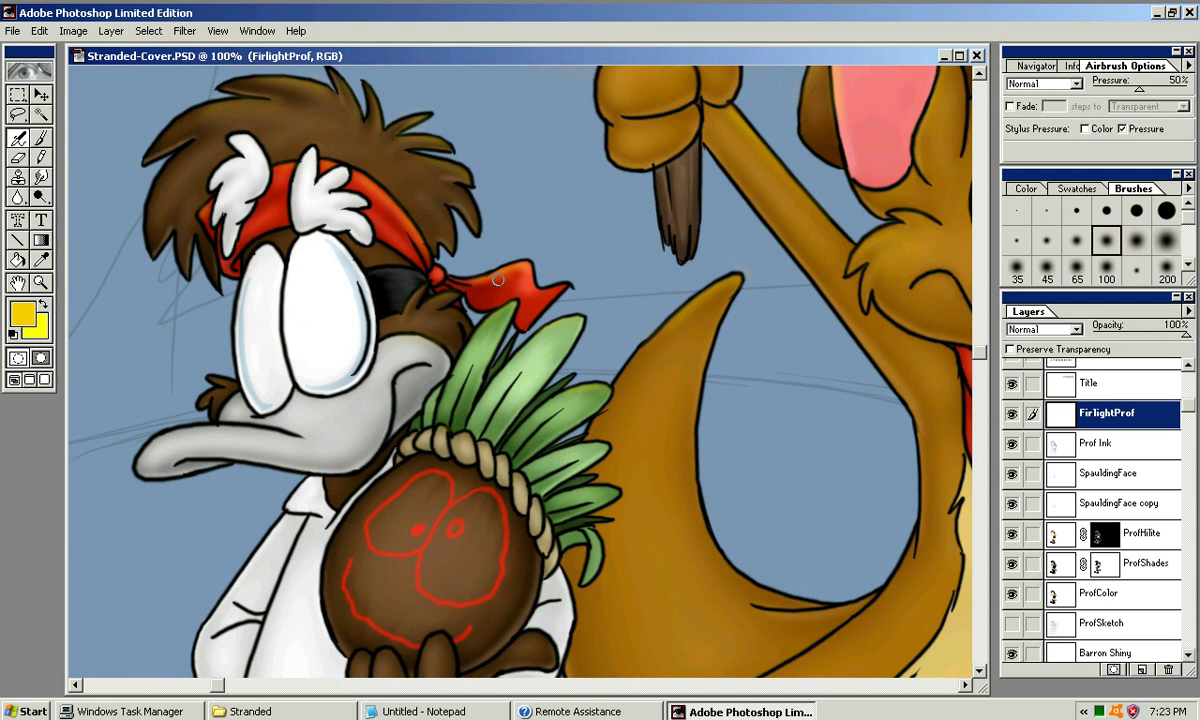
pyautogui.hotkey('ctrl', '+')
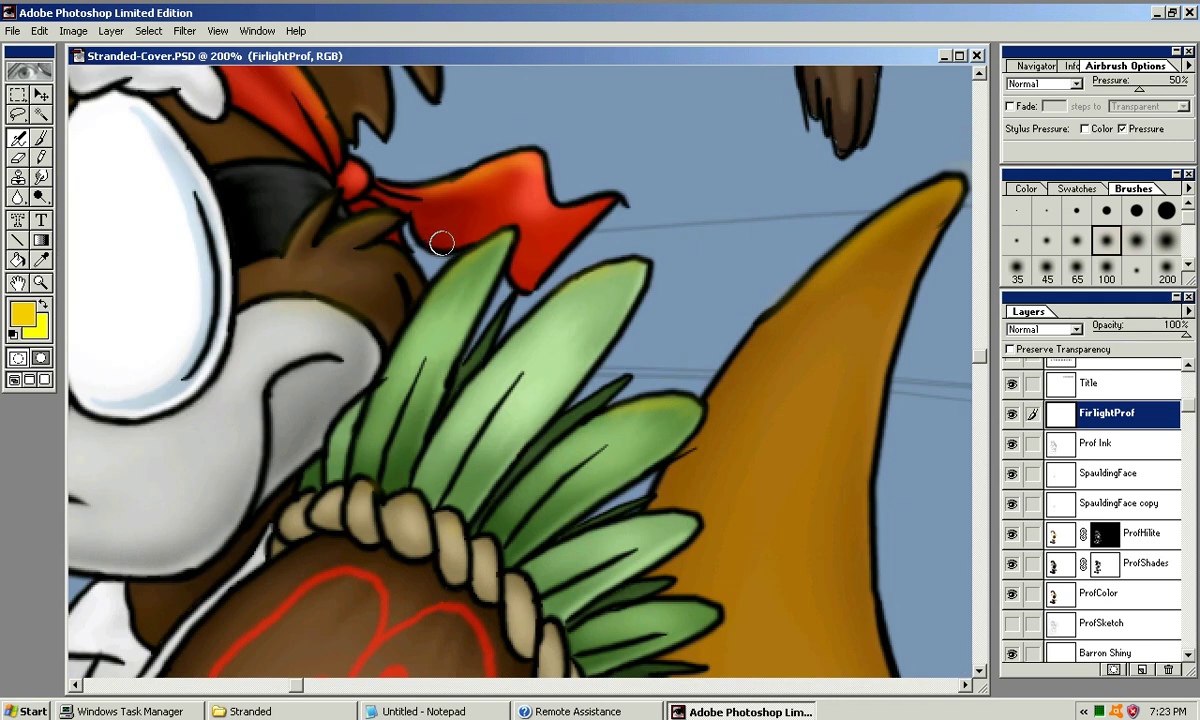
pyautogui.press('[')
pyautogui.press('[')
pyautogui.press('[')
pyautogui.press(']')
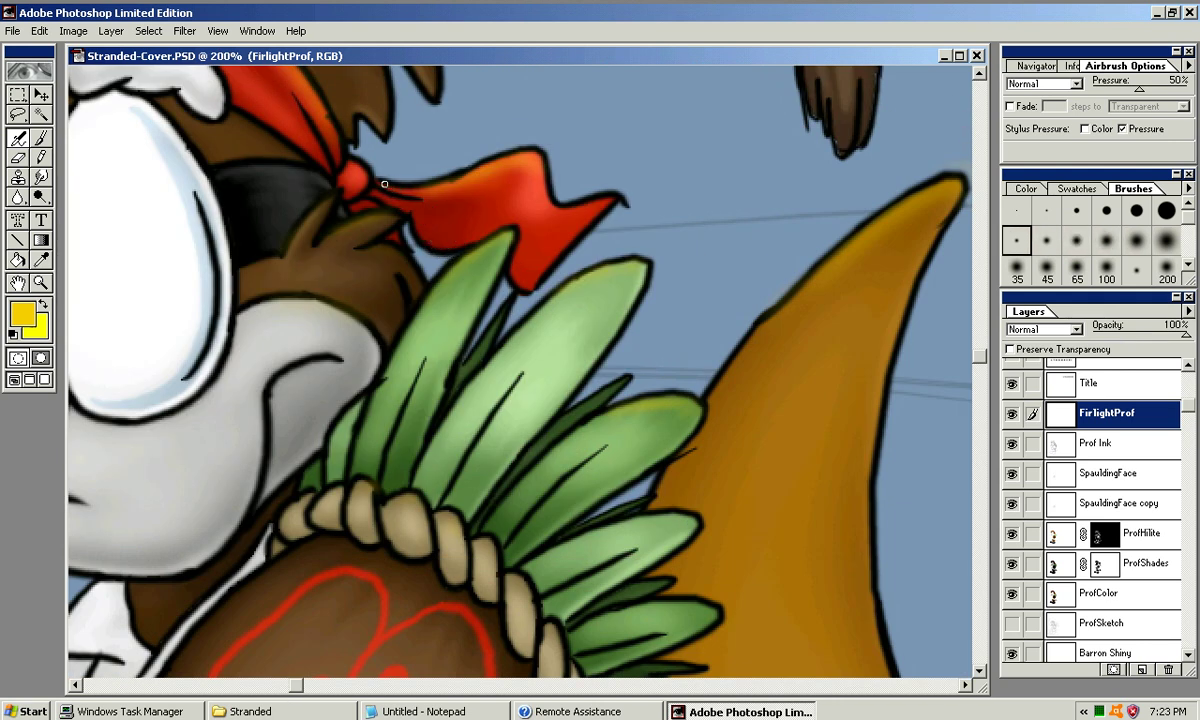
pyautogui.moveTo(362, 174)
pyautogui.mouseDown()
pyautogui.moveTo(434, 190)
pyautogui.moveTo(451, 186)
pyautogui.moveTo(408, 188)
pyautogui.moveTo(464, 174)
pyautogui.mouseUp()
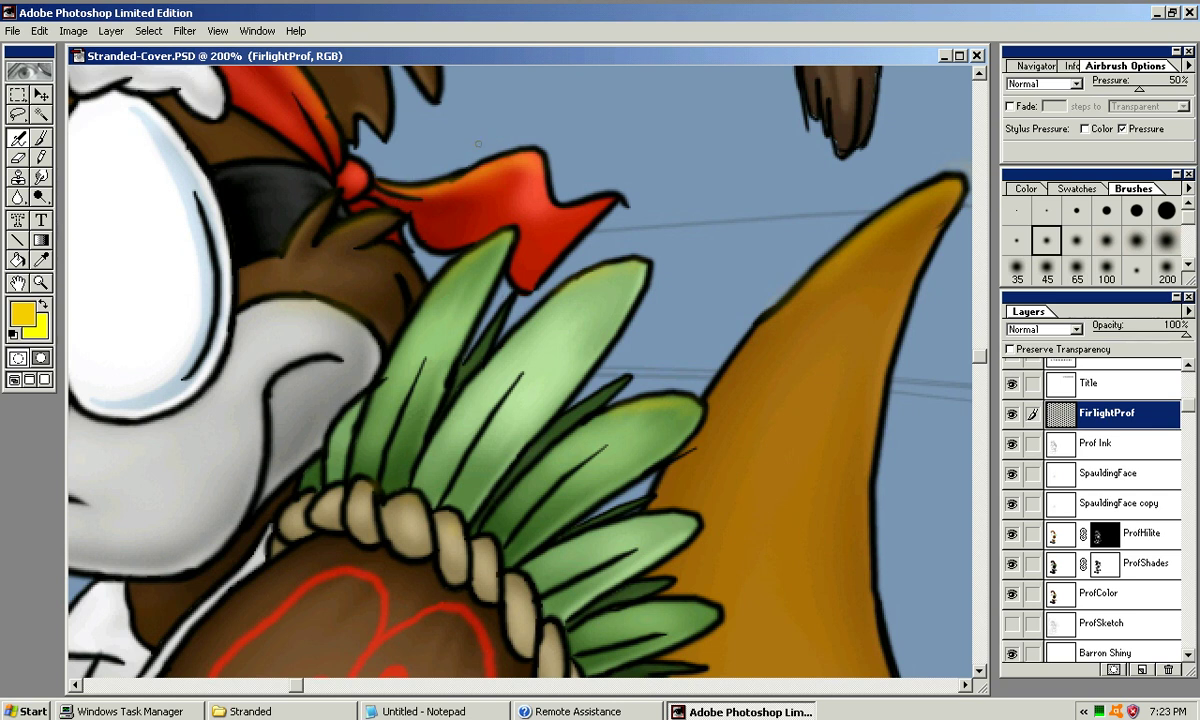
# Make Prof Ink the active layer and link the FirlightProf layer to it and the other platypus layers
pyautogui.hotkey('ctrl', '-')
pyautogui.hotkey('ctrl', '-')
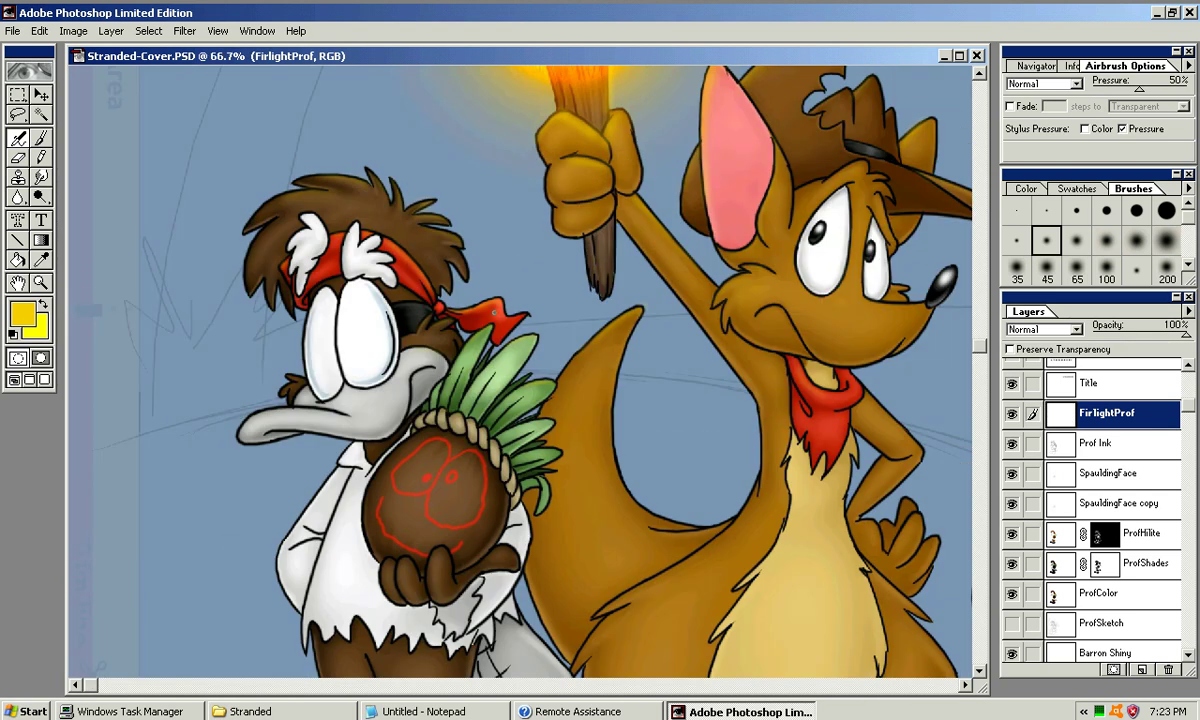
pyautogui.hotkey('ctrl', '-')
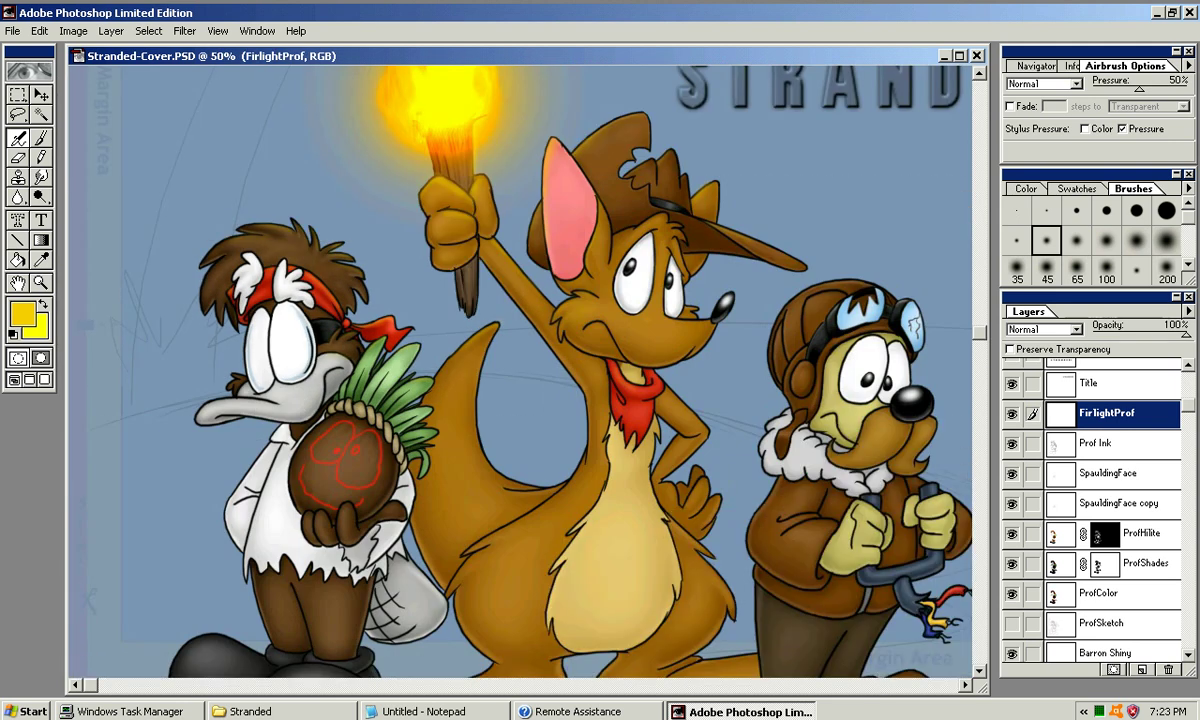
pyautogui.scroll(-1, 520, 370)
pyautogui.moveTo(715, 238); pyautogui.dragTo(652, 294)
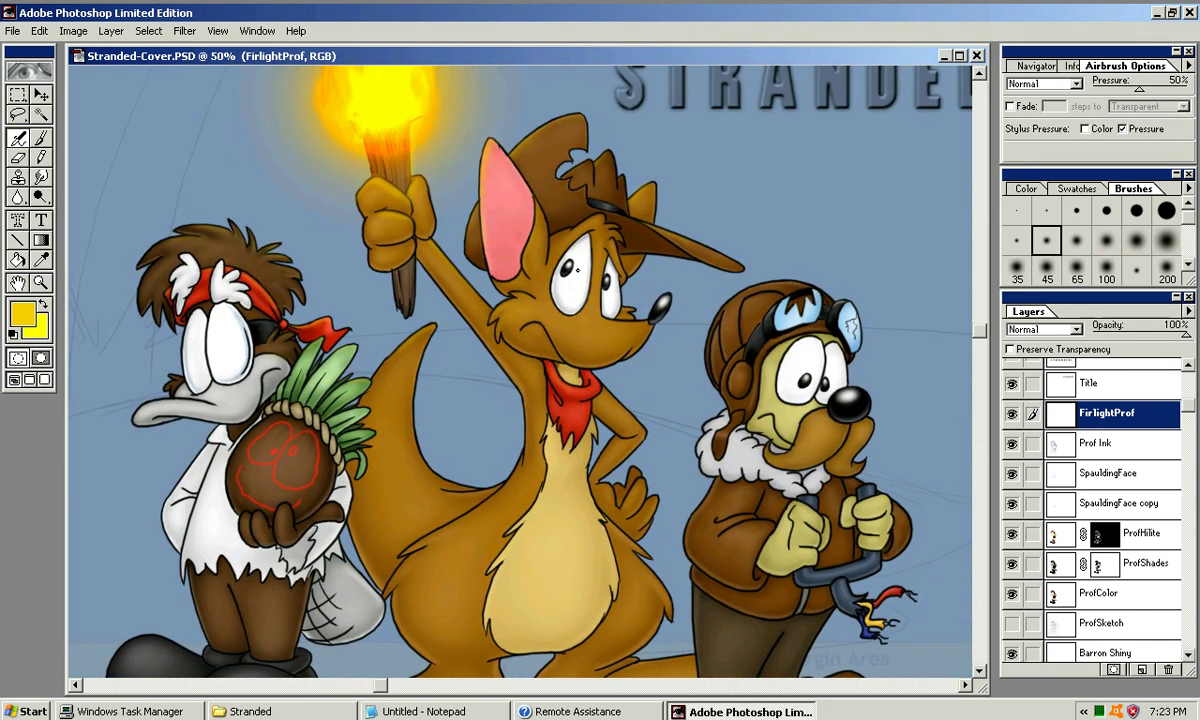
pyautogui.hotkey('ctrl', '-')
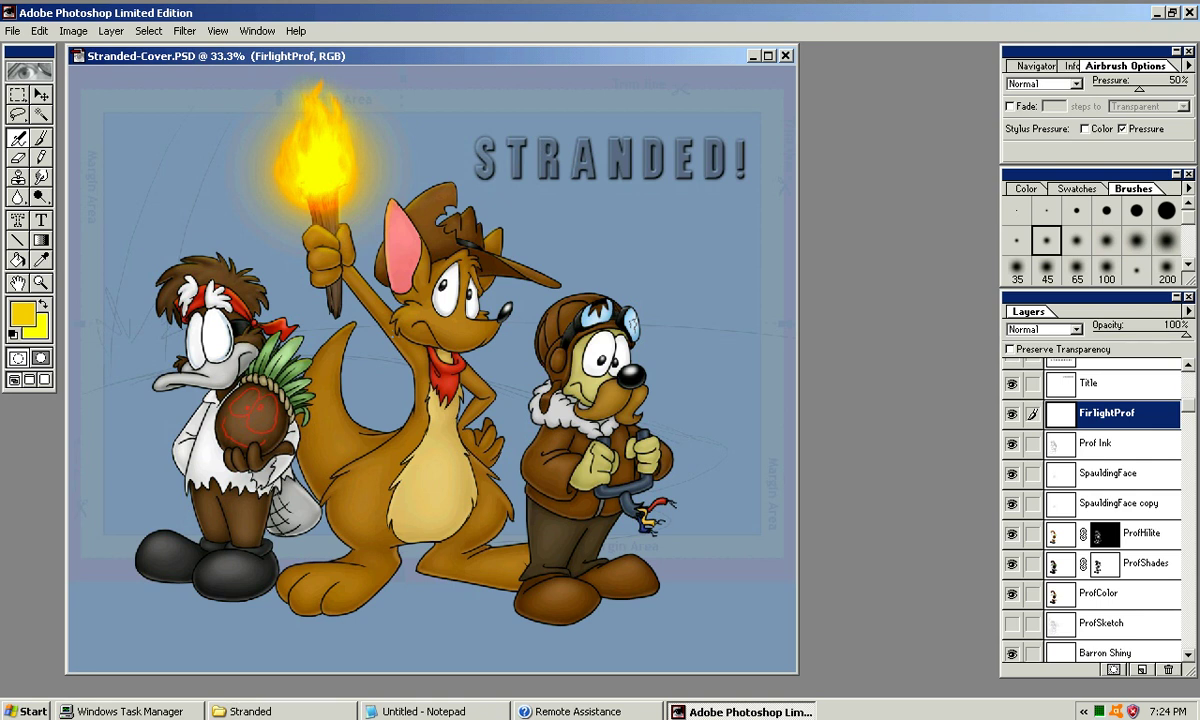
pyautogui.moveTo(1188, 406); pyautogui.dragTo(1188, 413)
pyautogui.click(1110, 420)
pyautogui.click(1032, 390)
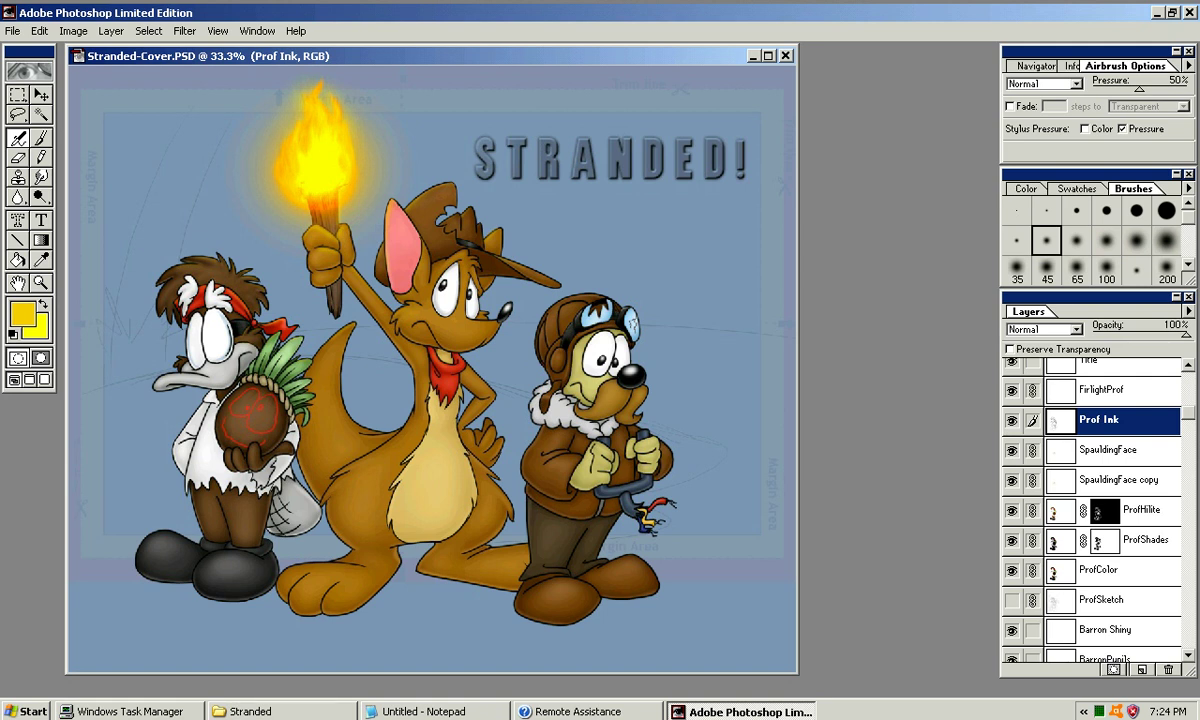
# Add a new Normal-mode layer named ProfHitlite directly above the Prof Ink layer
pyautogui.click(1188, 312)
pyautogui.click(1110, 328)
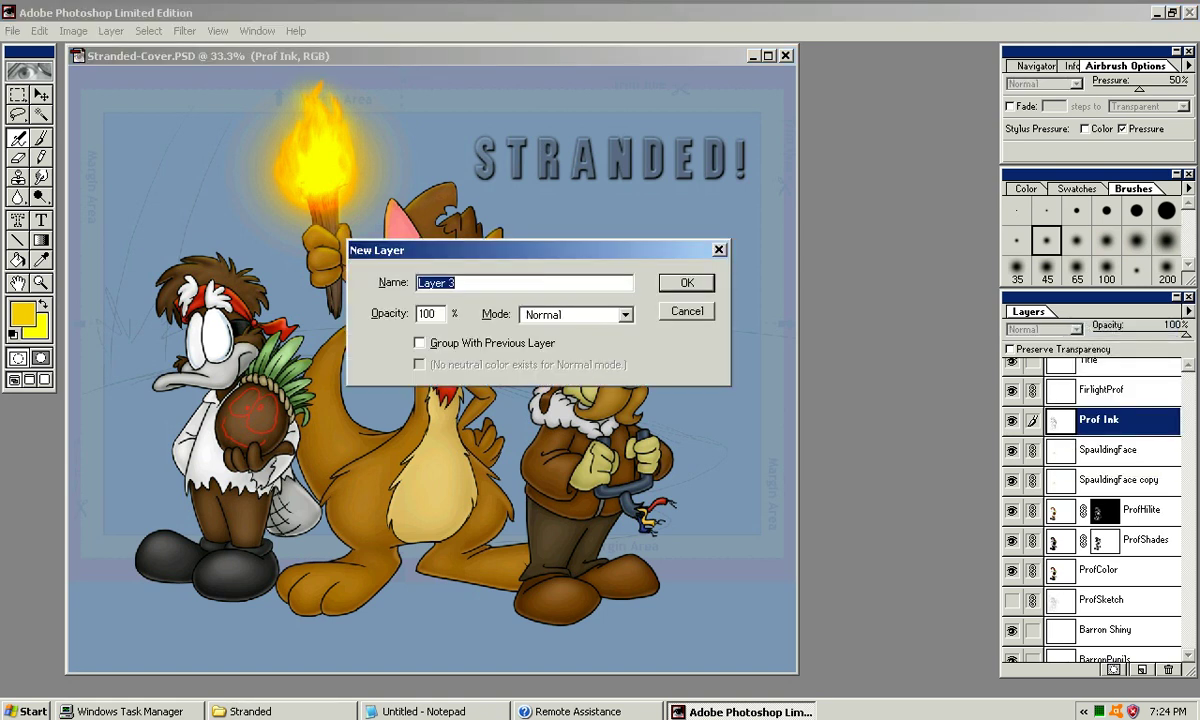
pyautogui.write('ProfHitlite')
pyautogui.press('Return')
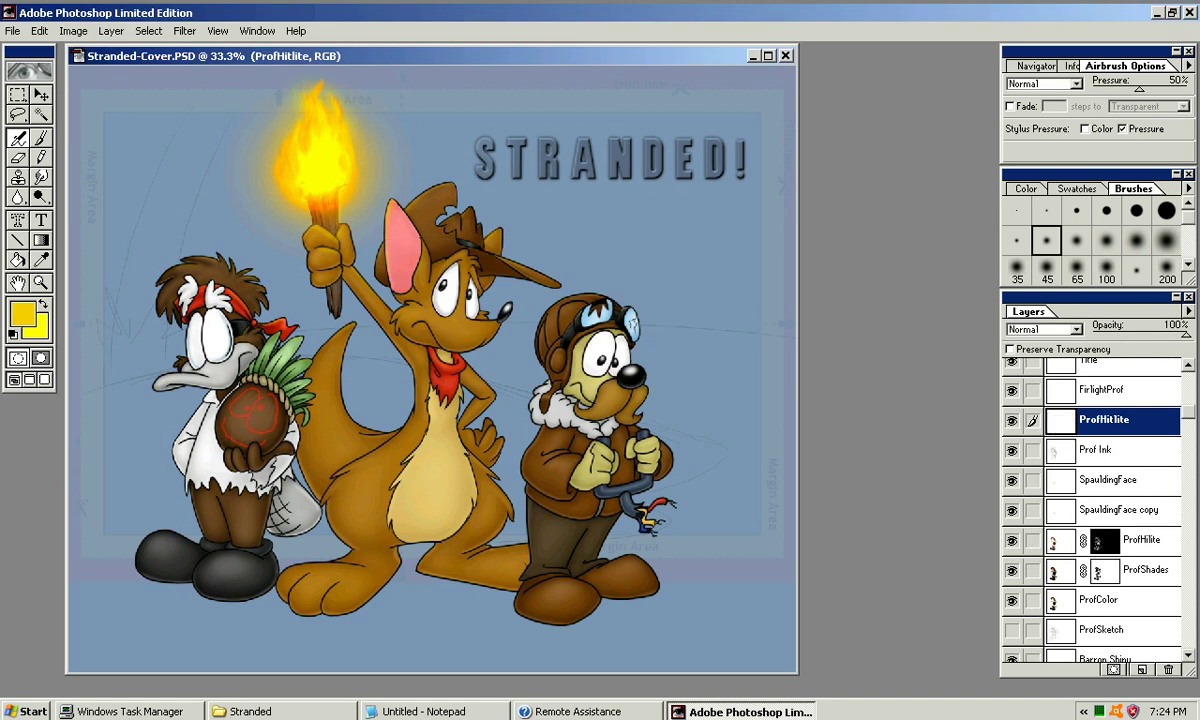
# Rename the ProfHitlite layer as Prof Shiny
pyautogui.click(1188, 311)
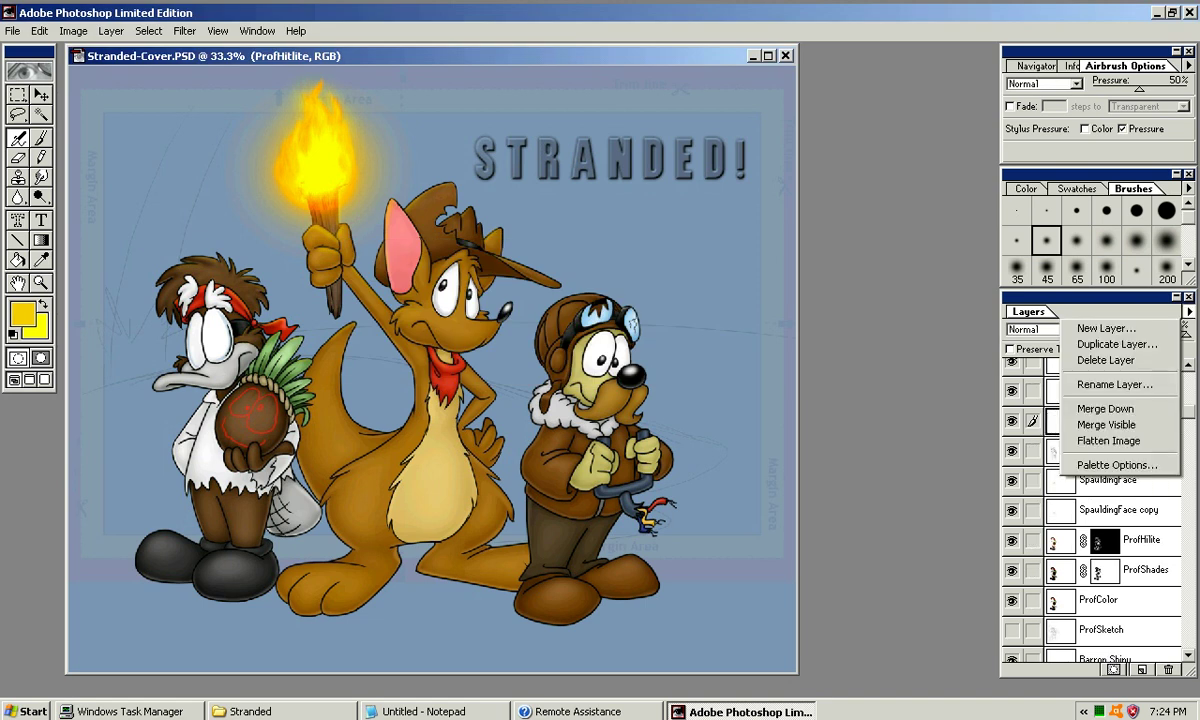
pyautogui.click(1100, 380)
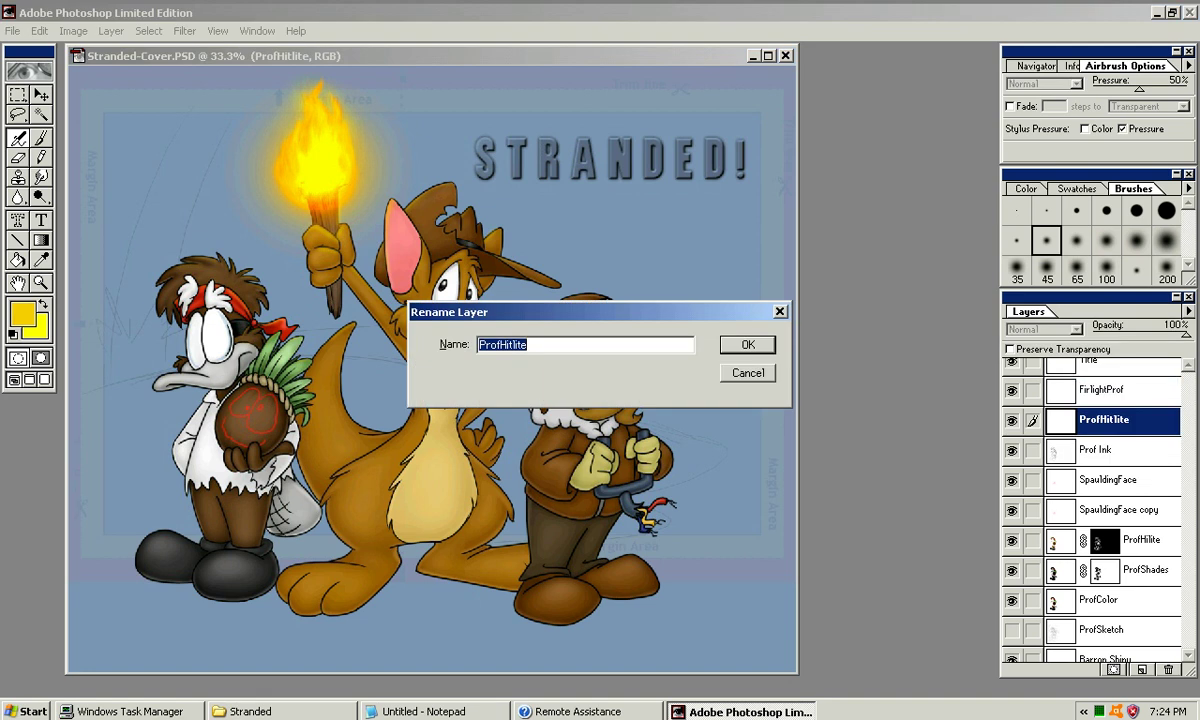
pyautogui.moveTo(529, 345); pyautogui.dragTo(500, 345)
pyautogui.write('Shiny')
pyautogui.press('Return')
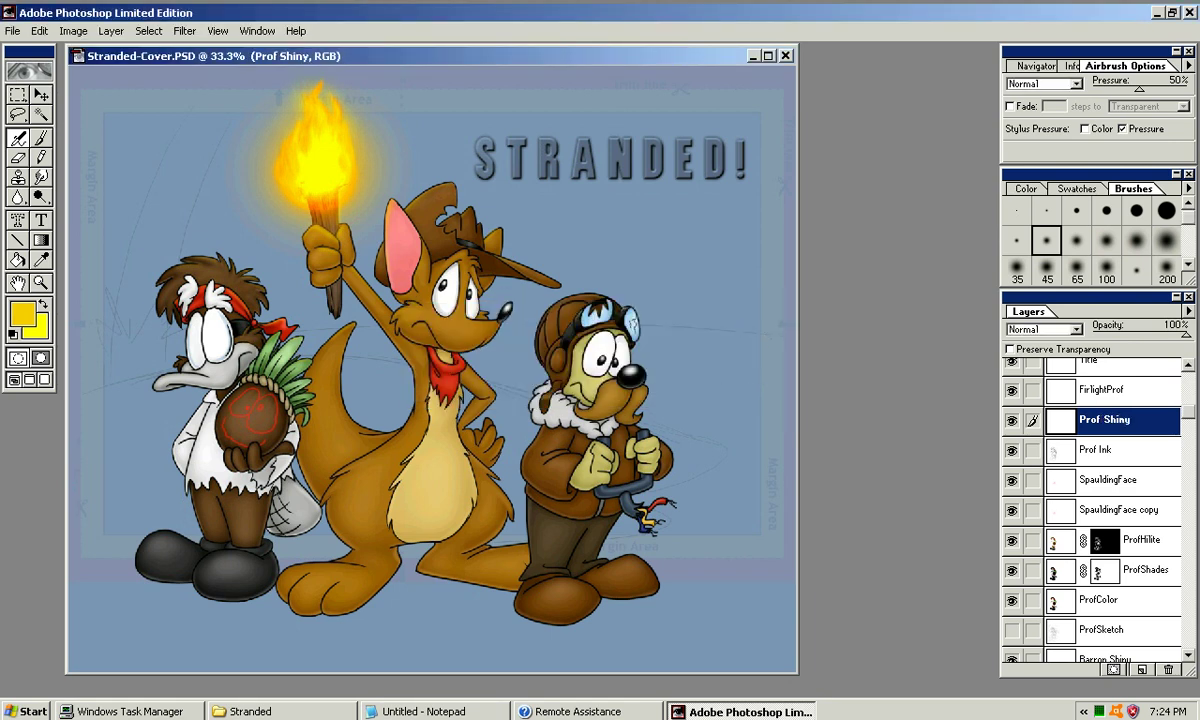
# Sample the grey shading at the edge of the kangaroo's larger eye as the painting colour for the platypus
pyautogui.hotkey('ctrl', '+')
pyautogui.hotkey('ctrl', '+')
pyautogui.hotkey('ctrl', '=')
pyautogui.hscroll(-4, 520, 370)
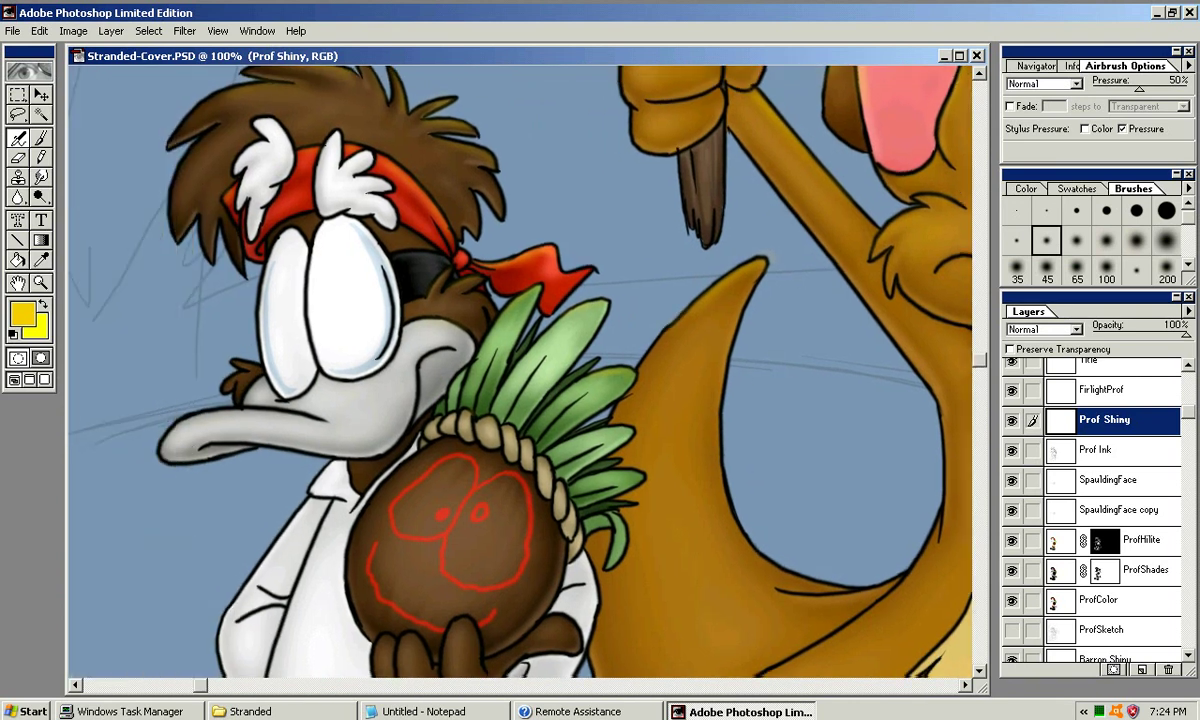
pyautogui.hscroll(10, 520, 370)
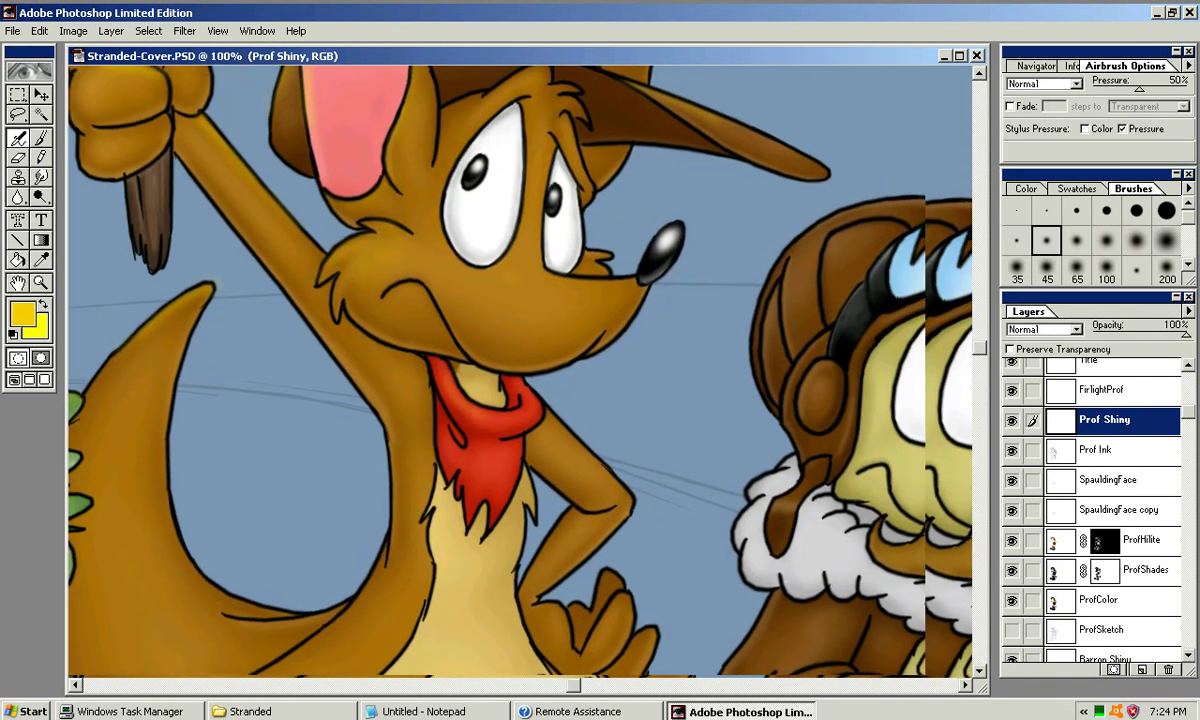
pyautogui.hscroll(3, 520, 370)
pyautogui.hotkey('ctrl', '+')
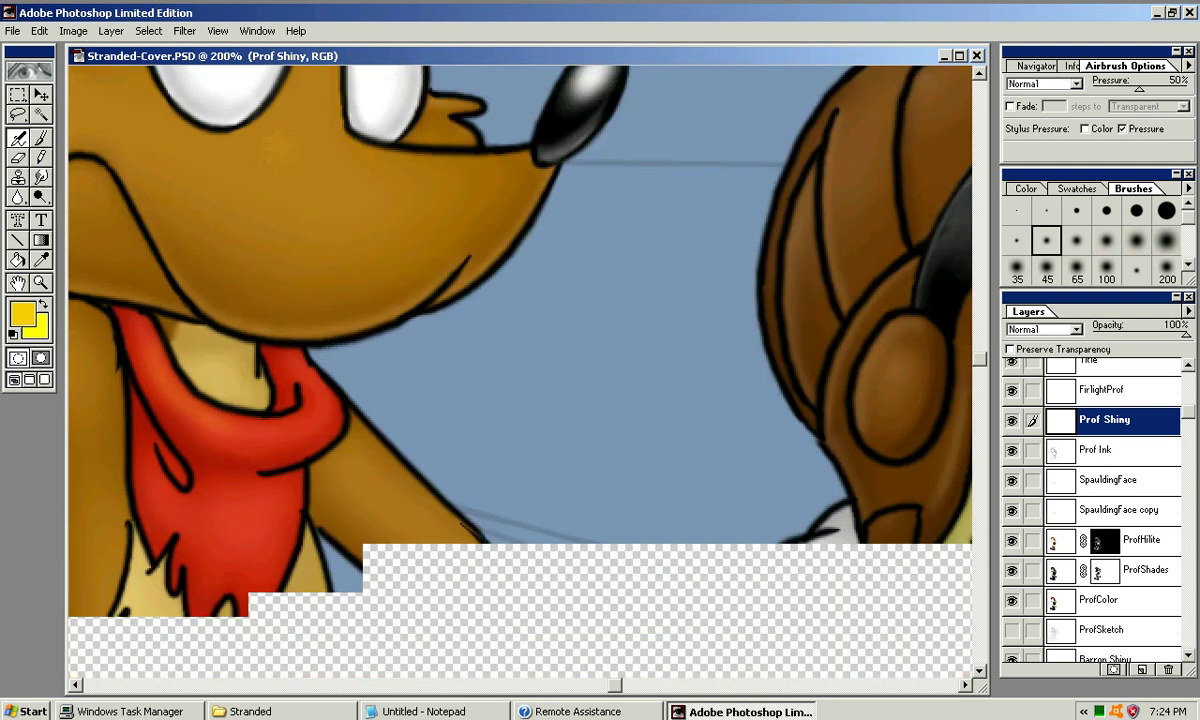
pyautogui.moveTo(400, 250); pyautogui.dragTo(643, 492)
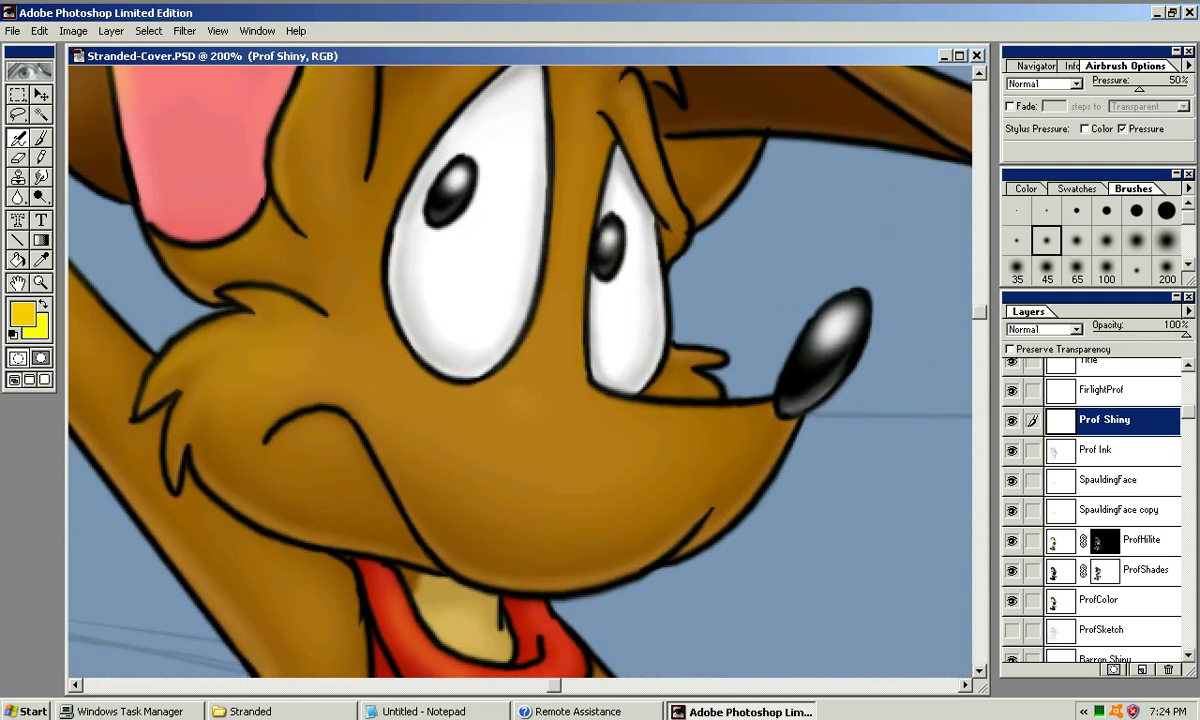
pyautogui.keyDown('alt'); pyautogui.click(401, 232); pyautogui.keyUp('alt')
pyautogui.moveTo(520, 398); pyautogui.dragTo(810, 123)
pyautogui.moveTo(400, 570); pyautogui.dragTo(742, 130)
pyautogui.moveTo(400, 450); pyautogui.dragTo(738, 220)
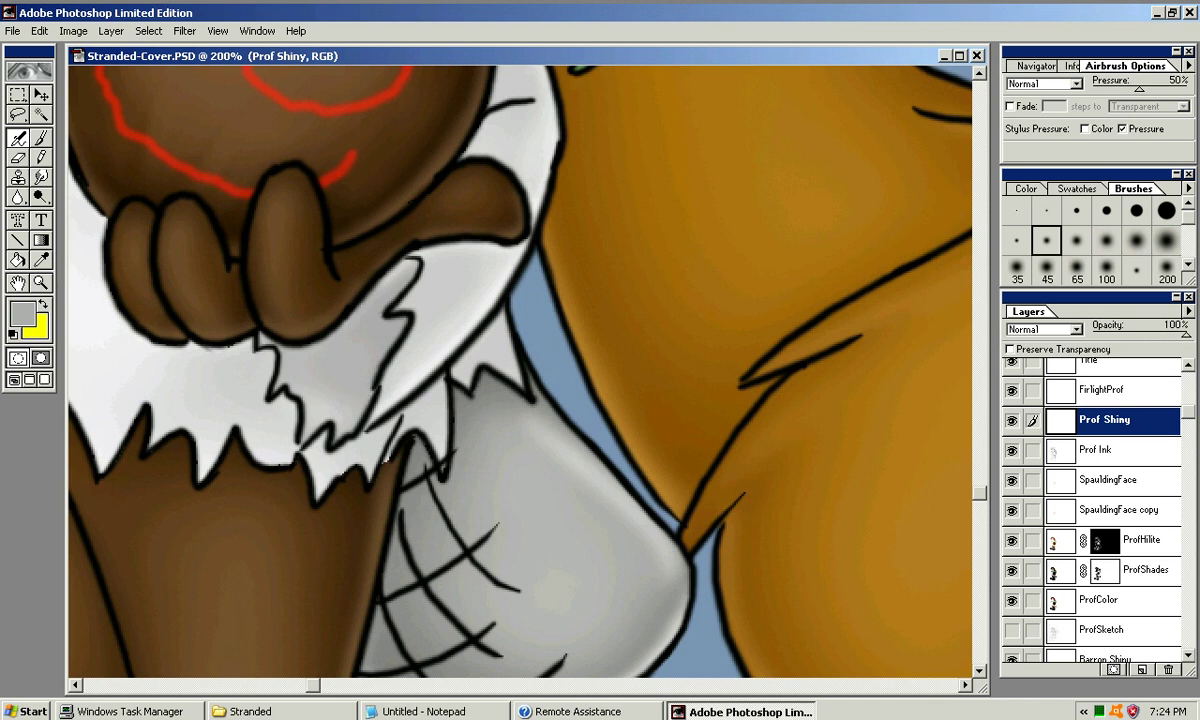
pyautogui.hotkey('ctrl', '-')
pyautogui.hotkey('ctrl', '-')
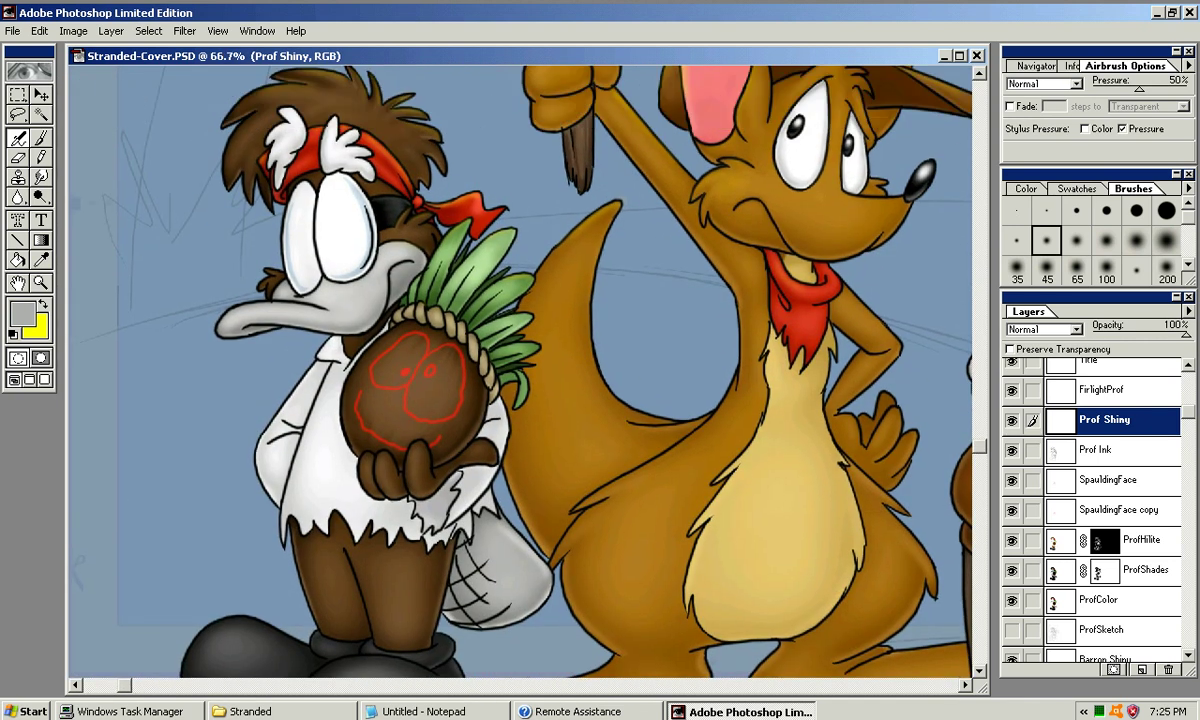
# Try airbrushing grey shading with a small soft brush around the lower part of the platypus's larger eye
pyautogui.hotkey('ctrl', '+')
pyautogui.moveTo(421, 220); pyautogui.dragTo(546, 360)
pyautogui.hotkey('ctrl', '+')
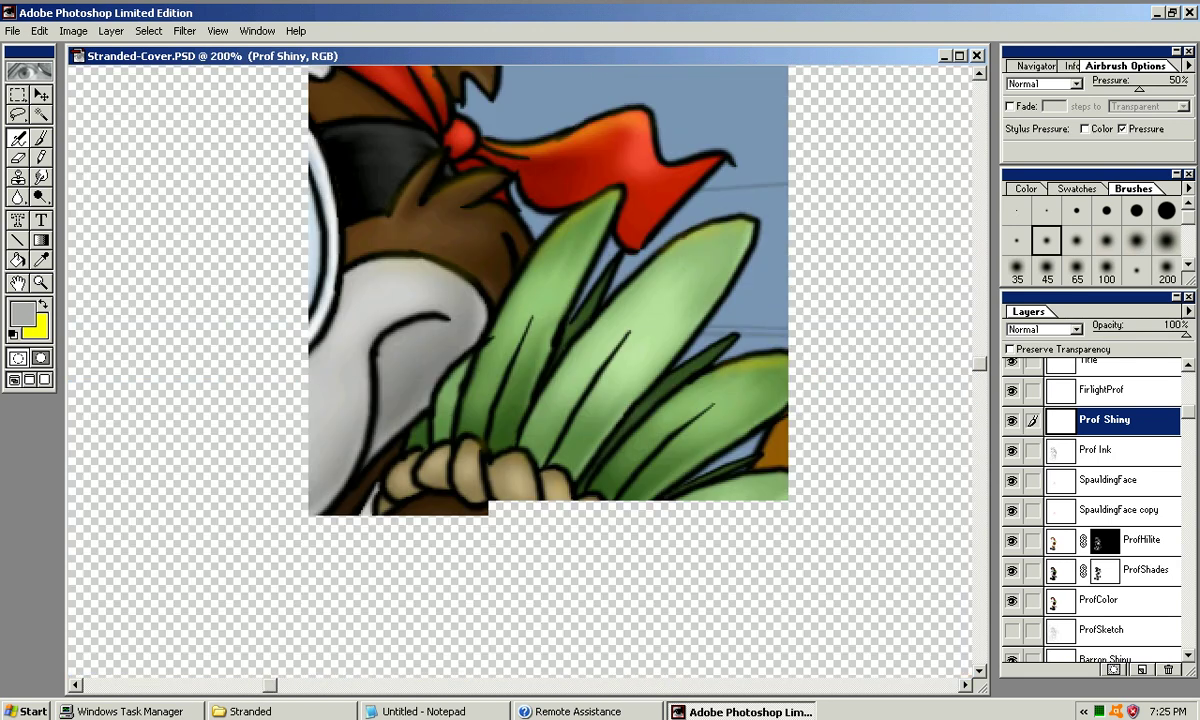
pyautogui.moveTo(379, 299); pyautogui.dragTo(518, 296)
pyautogui.click(1136, 240)
pyautogui.click(1046, 240)
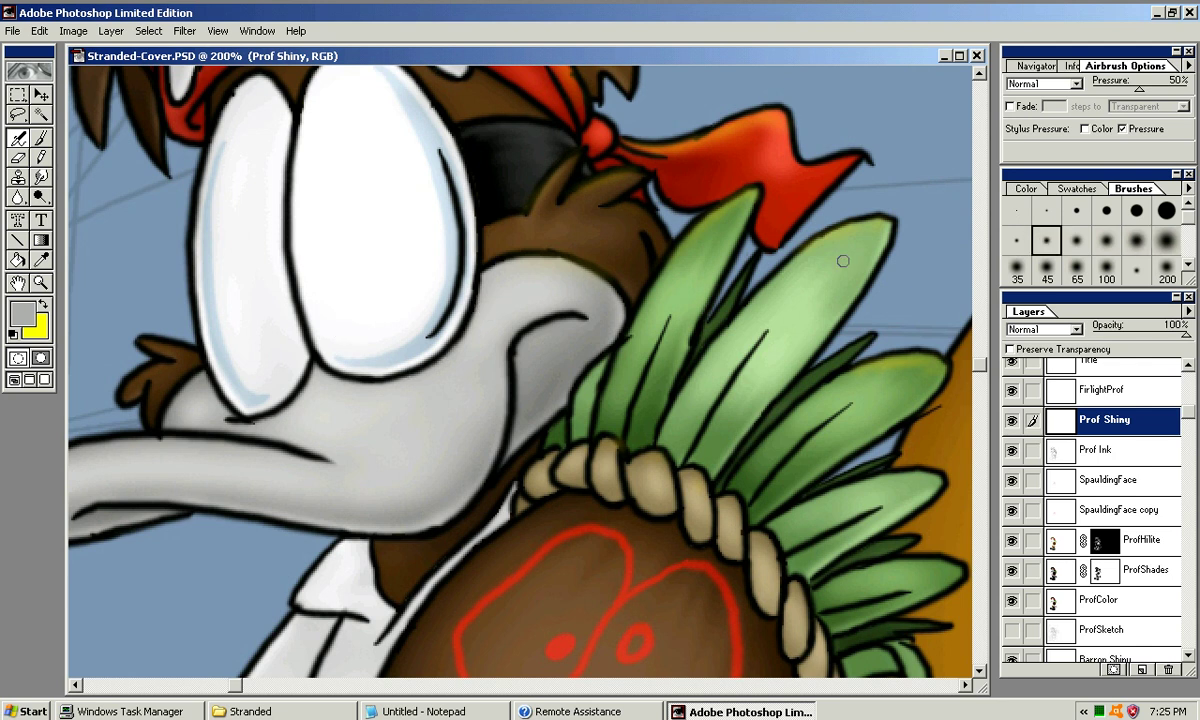
pyautogui.moveTo(344, 352); pyautogui.dragTo(422, 303)
pyautogui.hotkey('ctrl', 'z')
pyautogui.moveTo(344, 363); pyautogui.dragTo(434, 347)
pyautogui.hotkey('ctrl', 'z')
pyautogui.scroll(2, 316, 155)
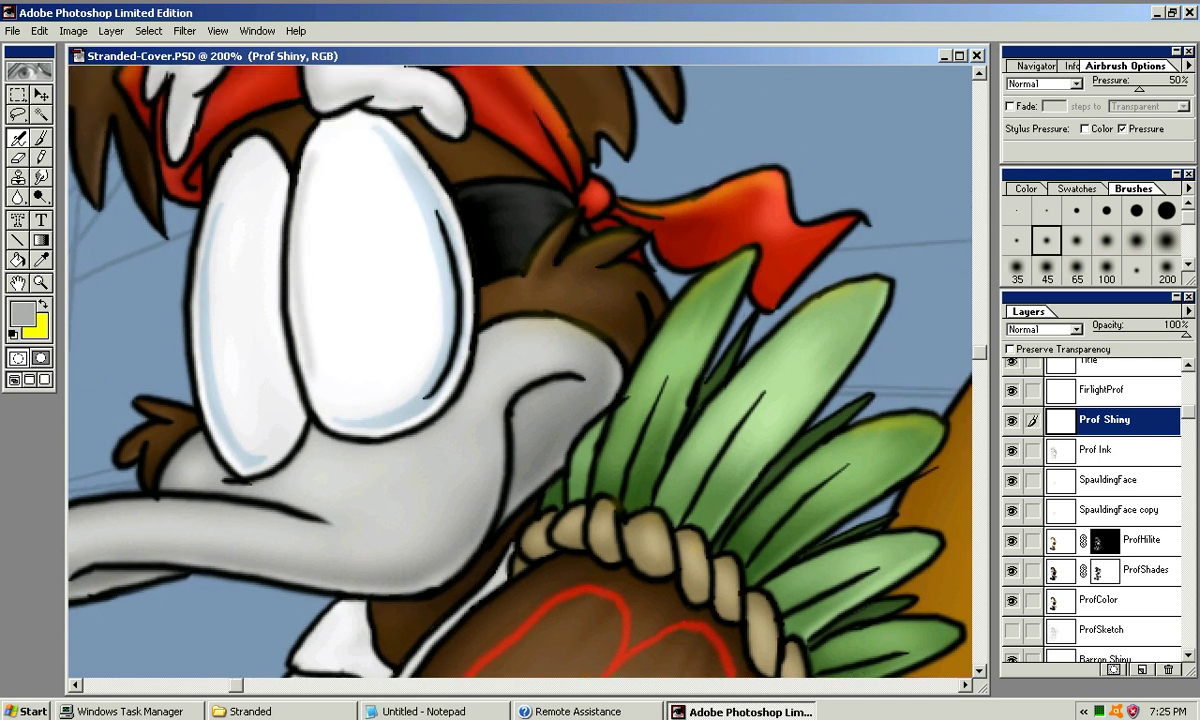
# Try airbrushing grey shading along the facing inner edges of the platypus's two eyes, using a slightly larger soft brush
pyautogui.moveTo(298, 136); pyautogui.dragTo(334, 384)
pyautogui.hotkey('ctrl', 'z')
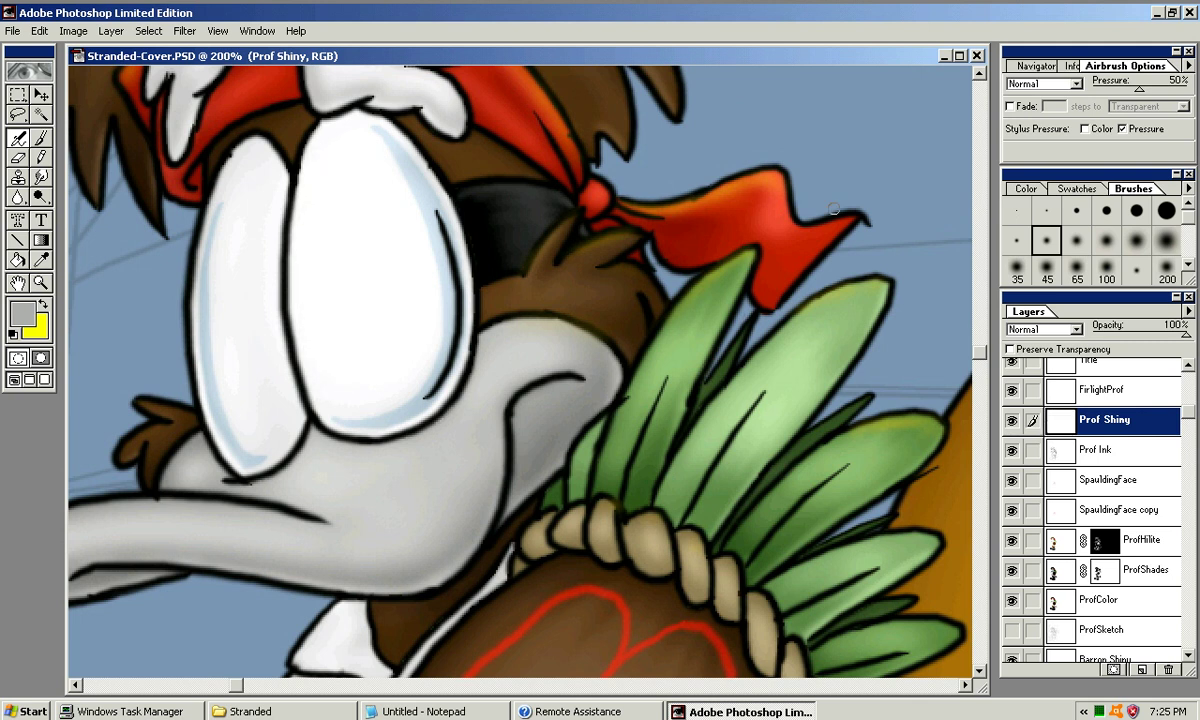
pyautogui.press(']')
pyautogui.moveTo(289, 155); pyautogui.dragTo(302, 380)
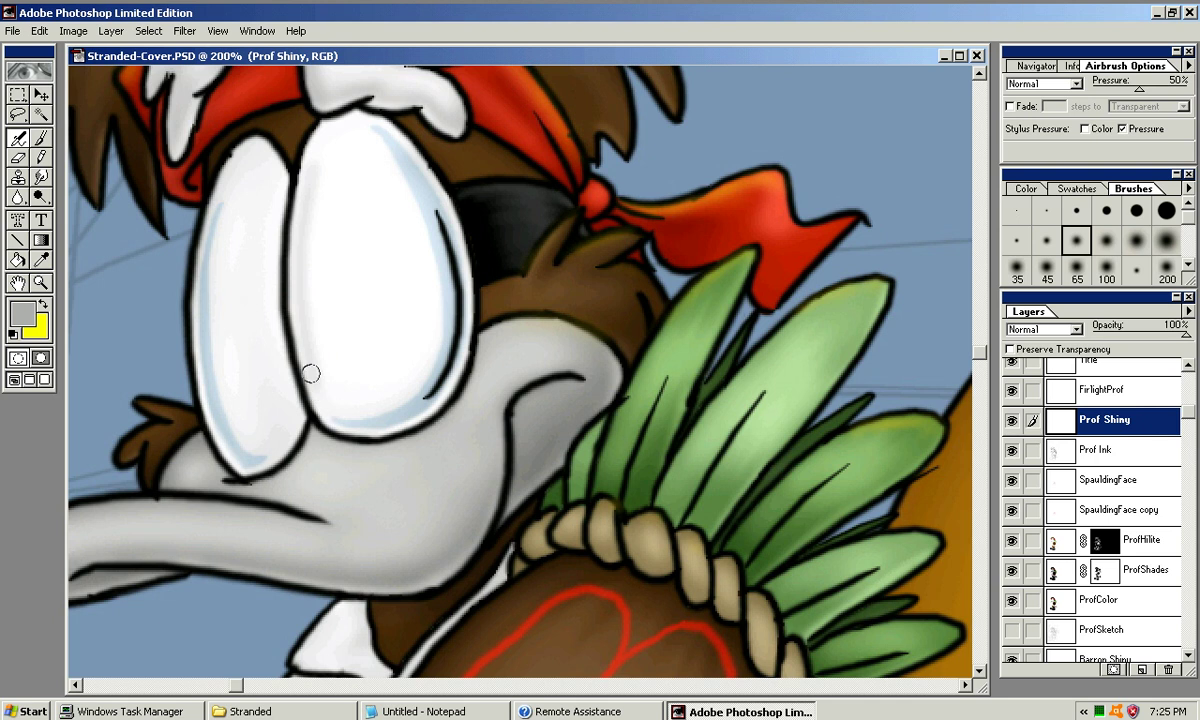
pyautogui.hotkey('ctrl', 'z')
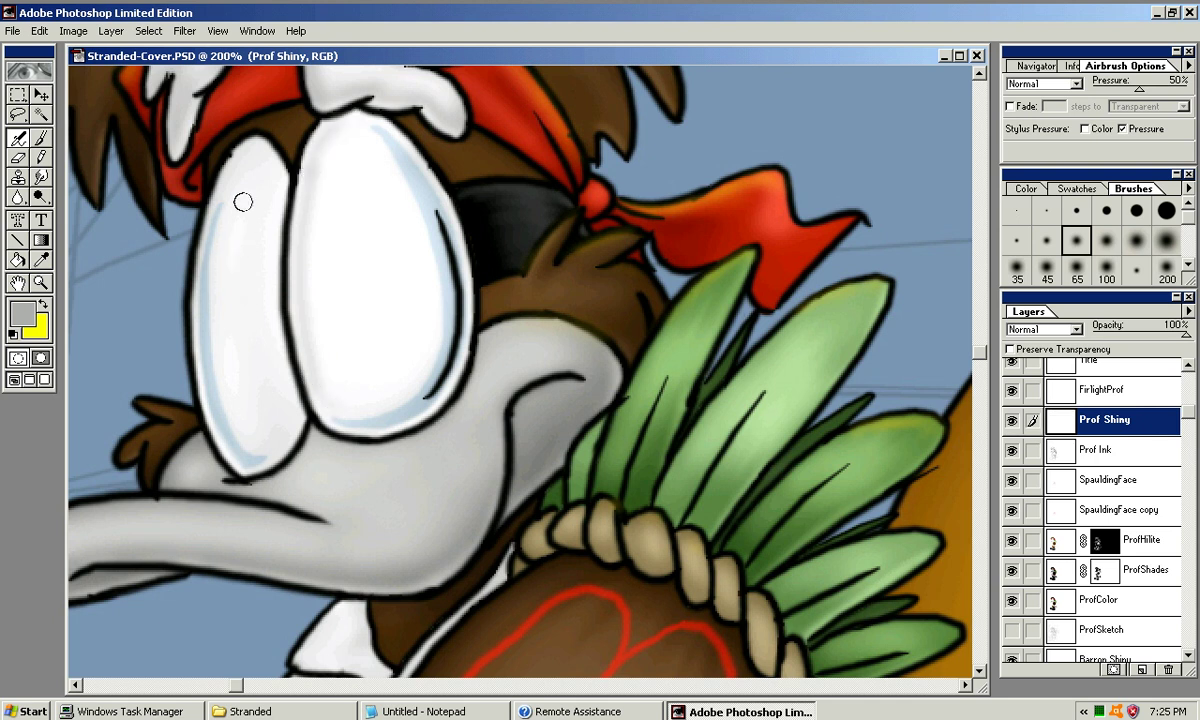
pyautogui.moveTo(250, 148); pyautogui.dragTo(288, 192)
pyautogui.hotkey('ctrl', 'z')
pyautogui.moveTo(251, 139); pyautogui.dragTo(289, 194)
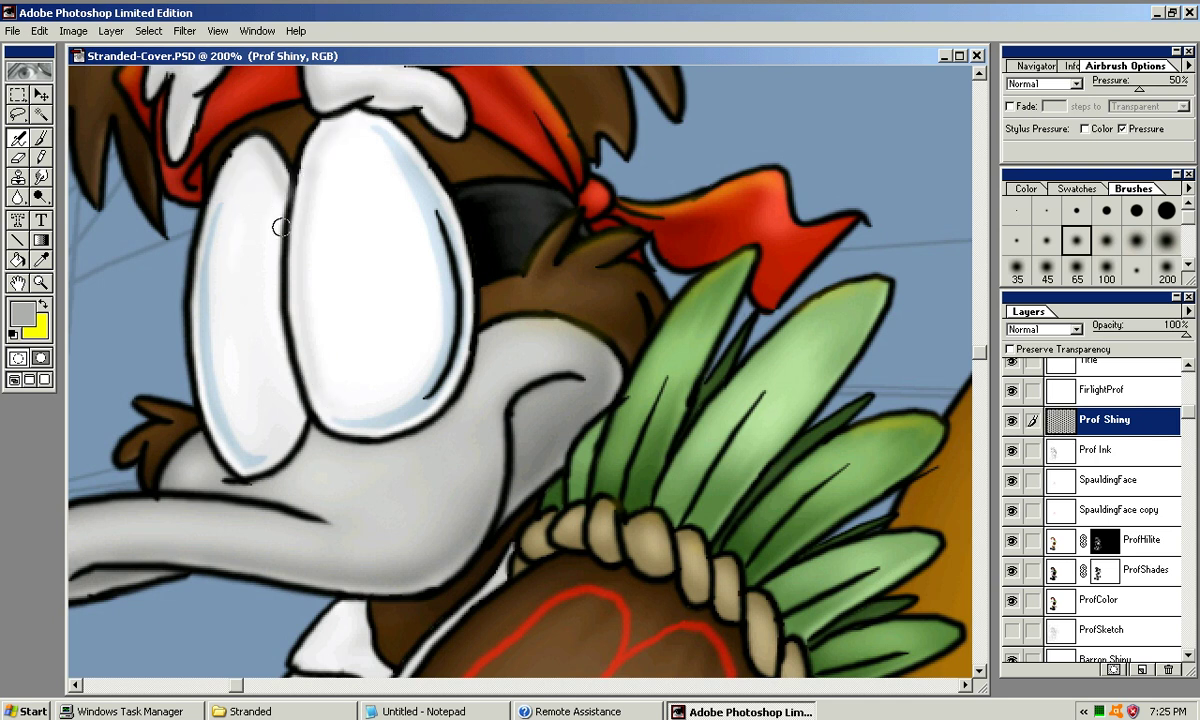
pyautogui.hotkey('ctrl', 'z')
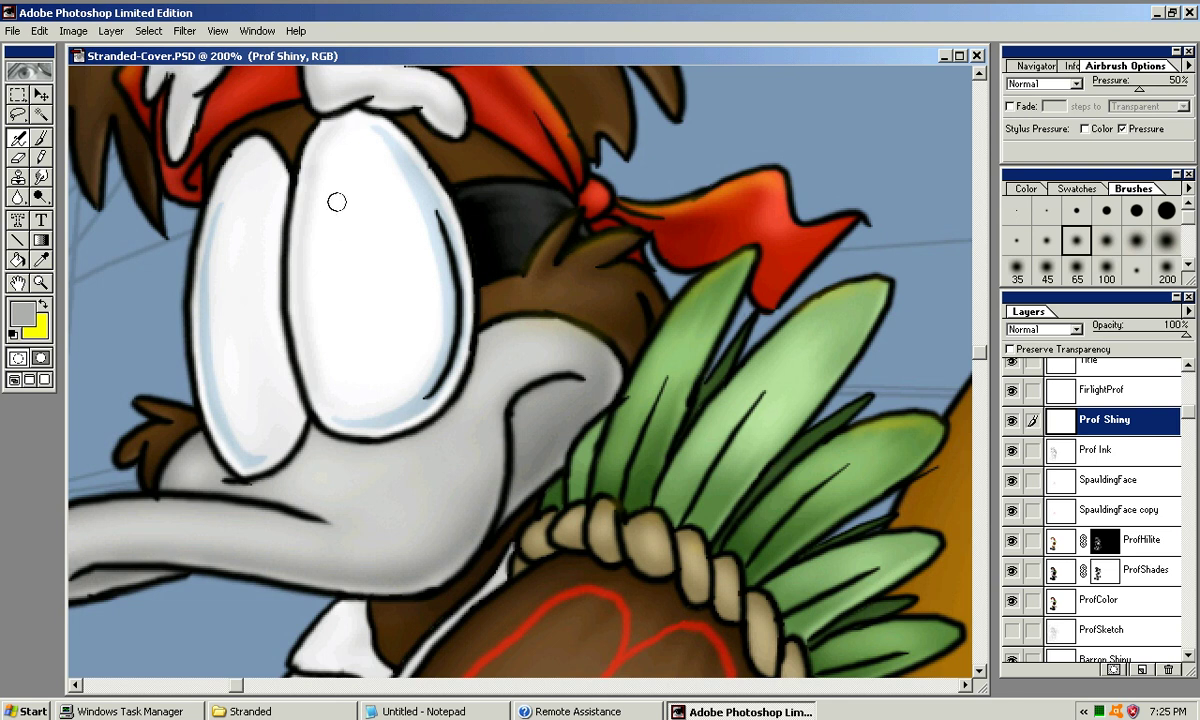
# Lasso the platypus's larger eye on the Prof Shiny layer, clear its contents and deselect
pyautogui.press('l')
pyautogui.moveTo(350, 130)
pyautogui.mouseDown()
pyautogui.moveTo(172, 400)
pyautogui.moveTo(375, 120)
pyautogui.mouseUp()
pyautogui.press('Delete')
pyautogui.hotkey('ctrl', 'd')
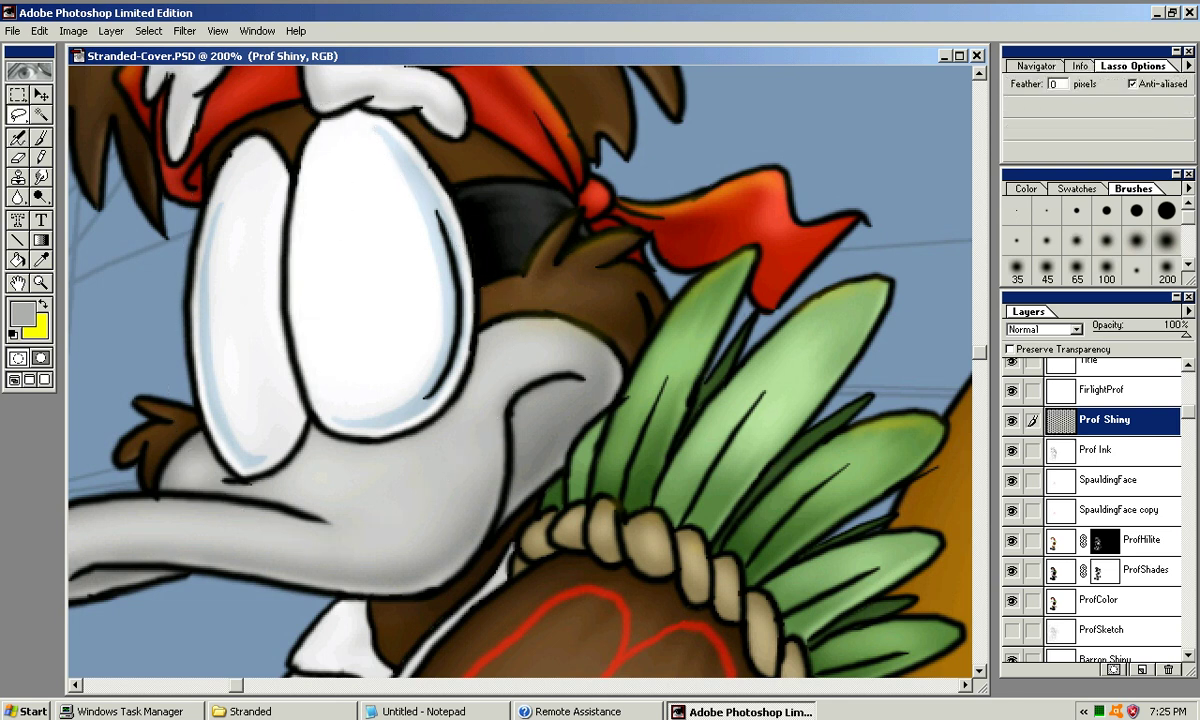
# Sample the light blue shading in the larger eye and airbrush it along that eye's inner edge
pyautogui.press('b')
pyautogui.press('x')
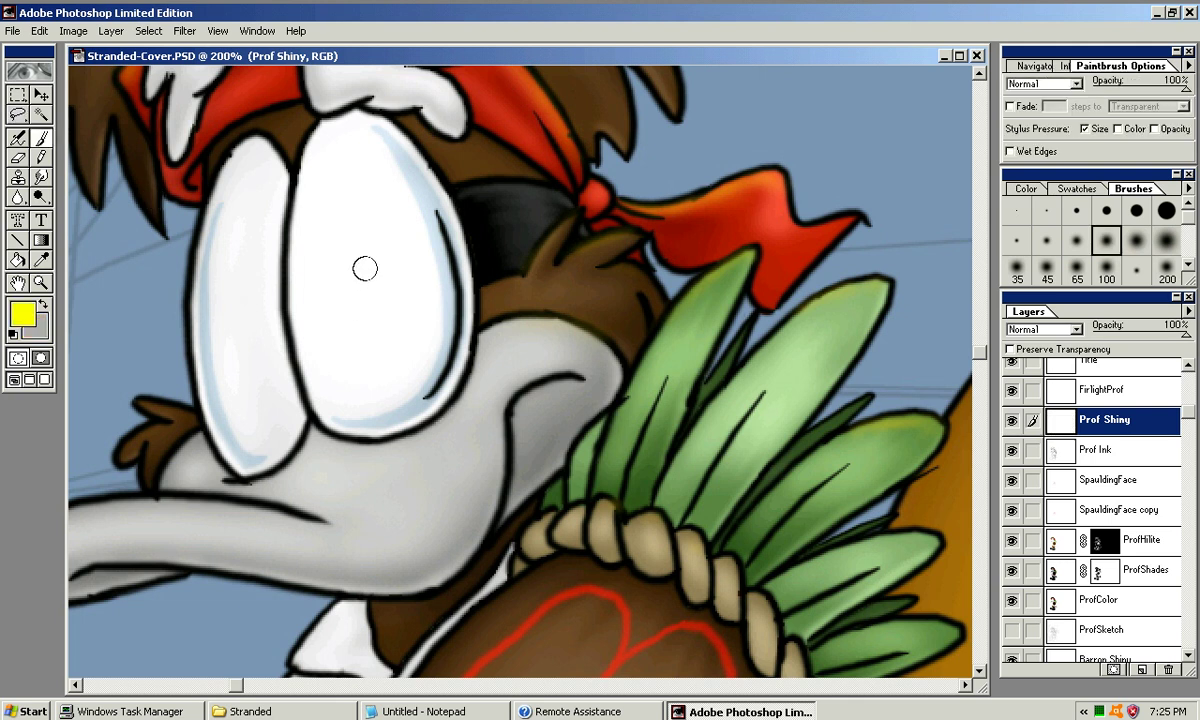
pyautogui.keyDown('alt'); pyautogui.click(403, 155); pyautogui.keyUp('alt')
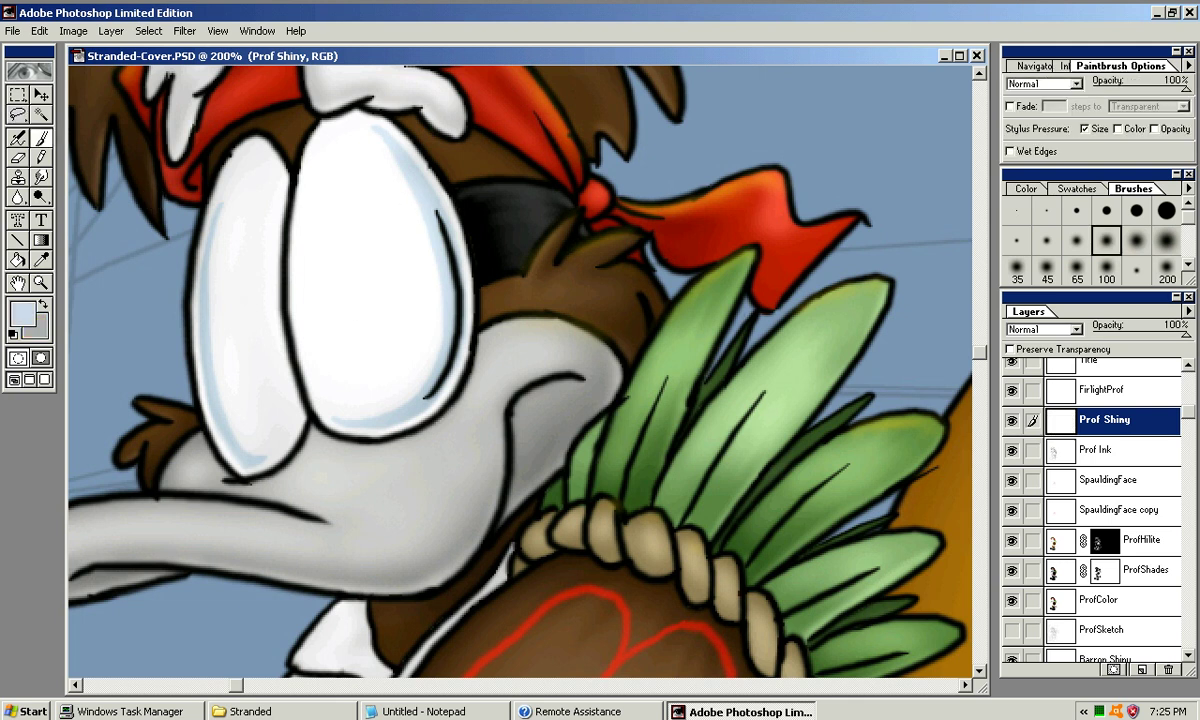
pyautogui.press('[')
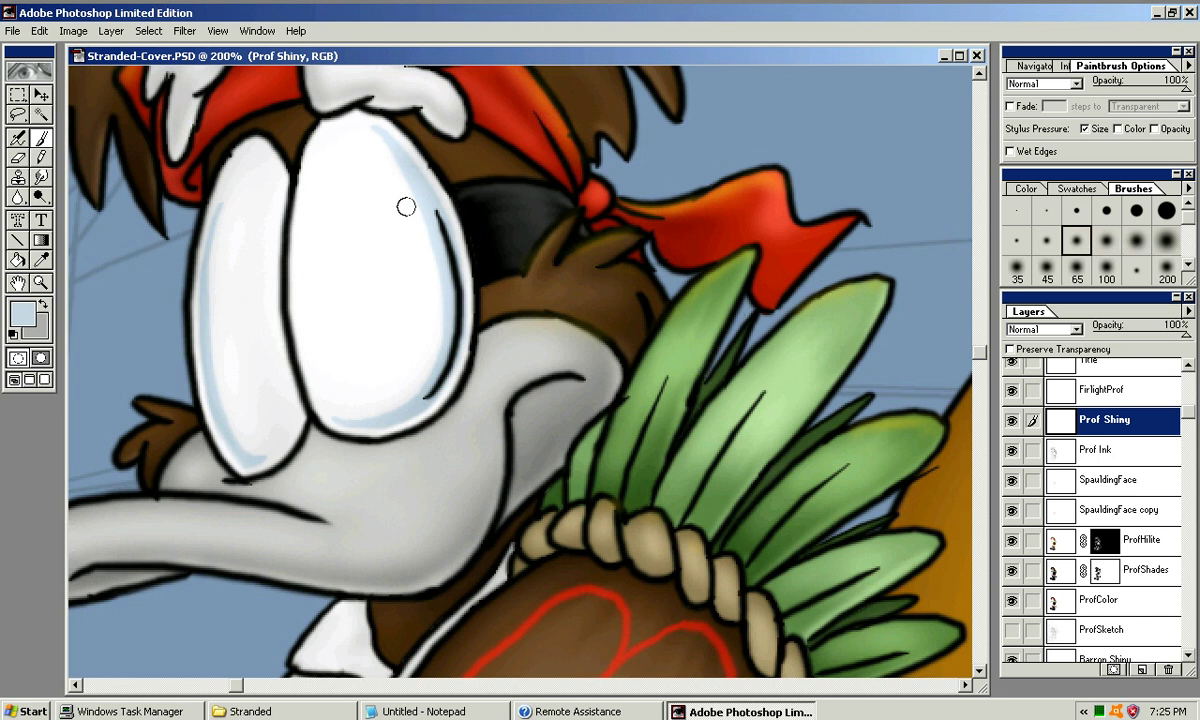
pyautogui.moveTo(319, 157); pyautogui.dragTo(308, 362)
pyautogui.hotkey('ctrl', 'z')
pyautogui.press('j')
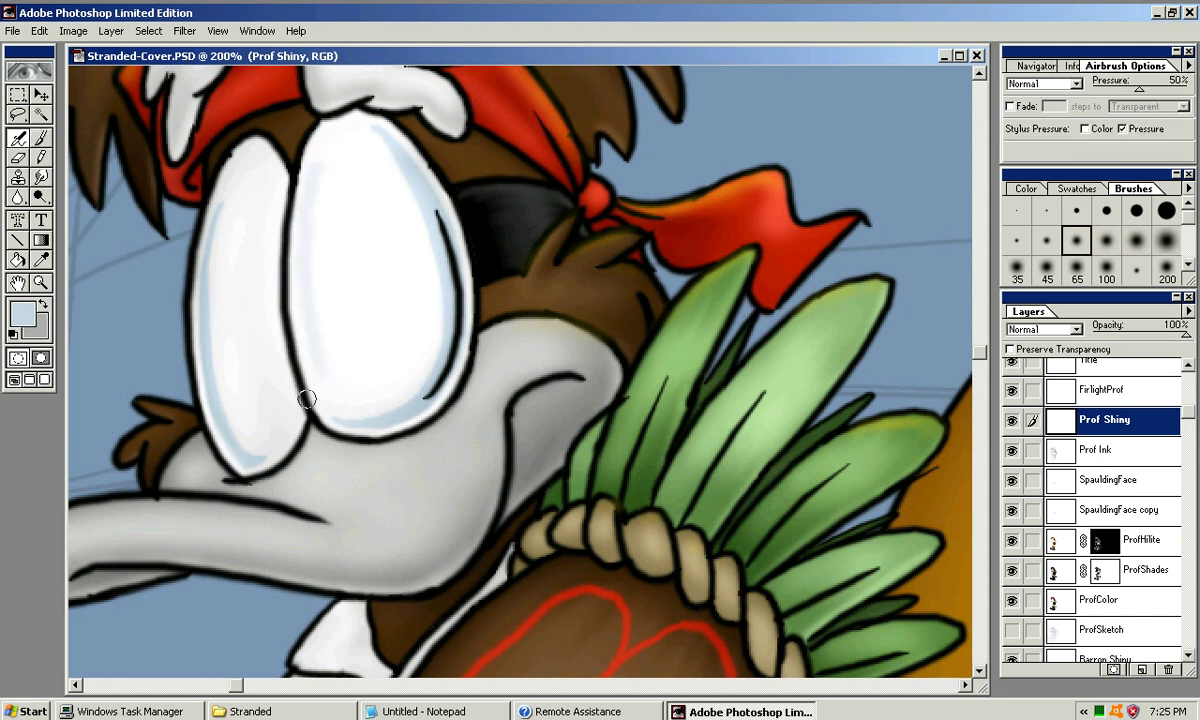
pyautogui.moveTo(308, 345); pyautogui.dragTo(328, 388)
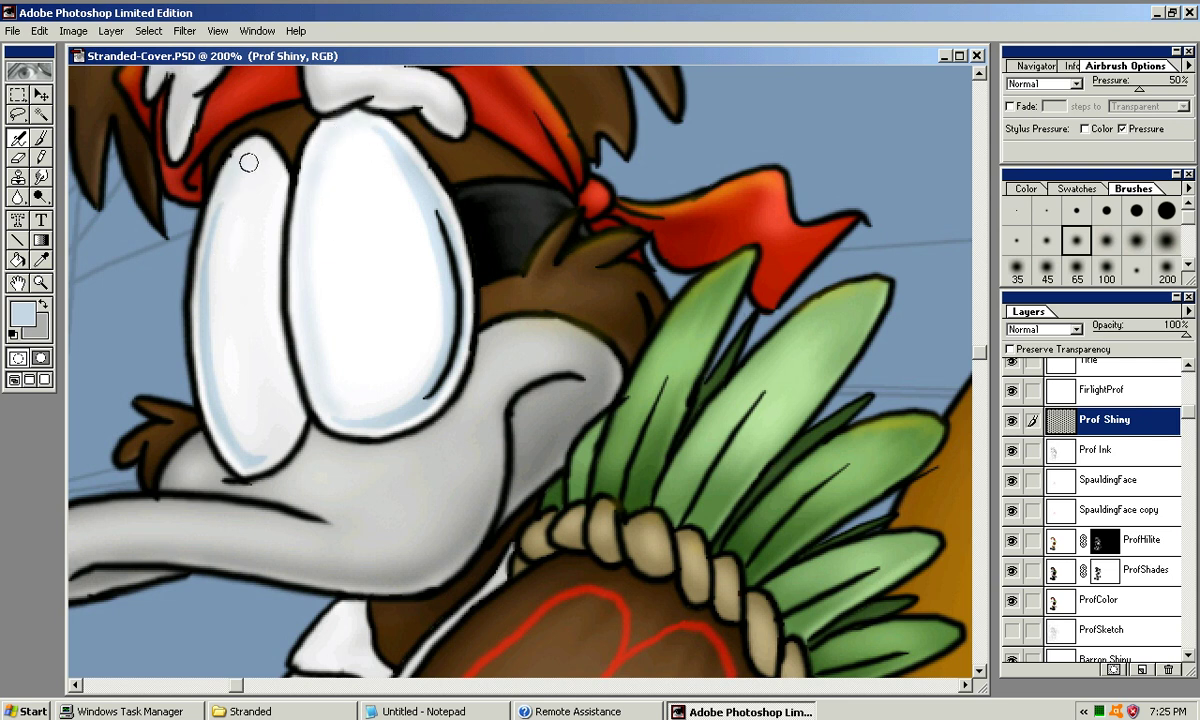
# Airbrush light blue with a smaller soft brush along the smaller eye's inner edge and the larger eye's bottom, top and outer edges
pyautogui.click(1046, 240)
pyautogui.moveTo(273, 174); pyautogui.dragTo(284, 244)
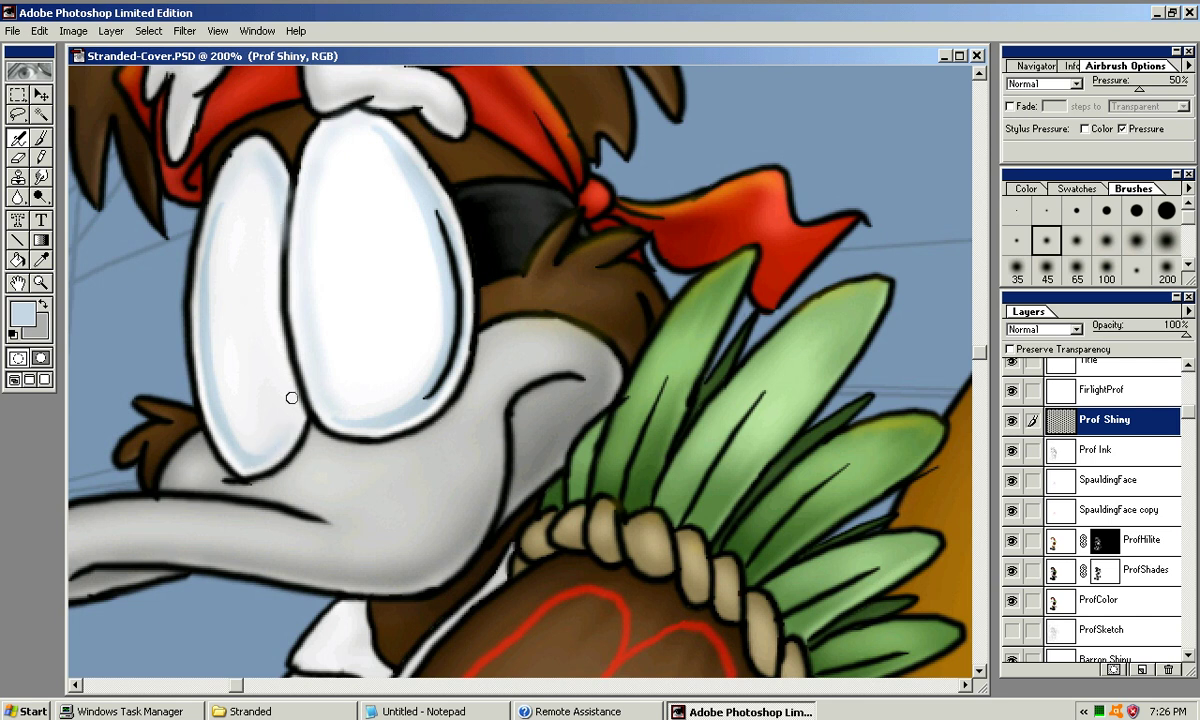
pyautogui.moveTo(368, 426)
pyautogui.mouseDown()
pyautogui.moveTo(388, 427)
pyautogui.moveTo(341, 419)
pyautogui.moveTo(429, 338)
pyautogui.mouseUp()
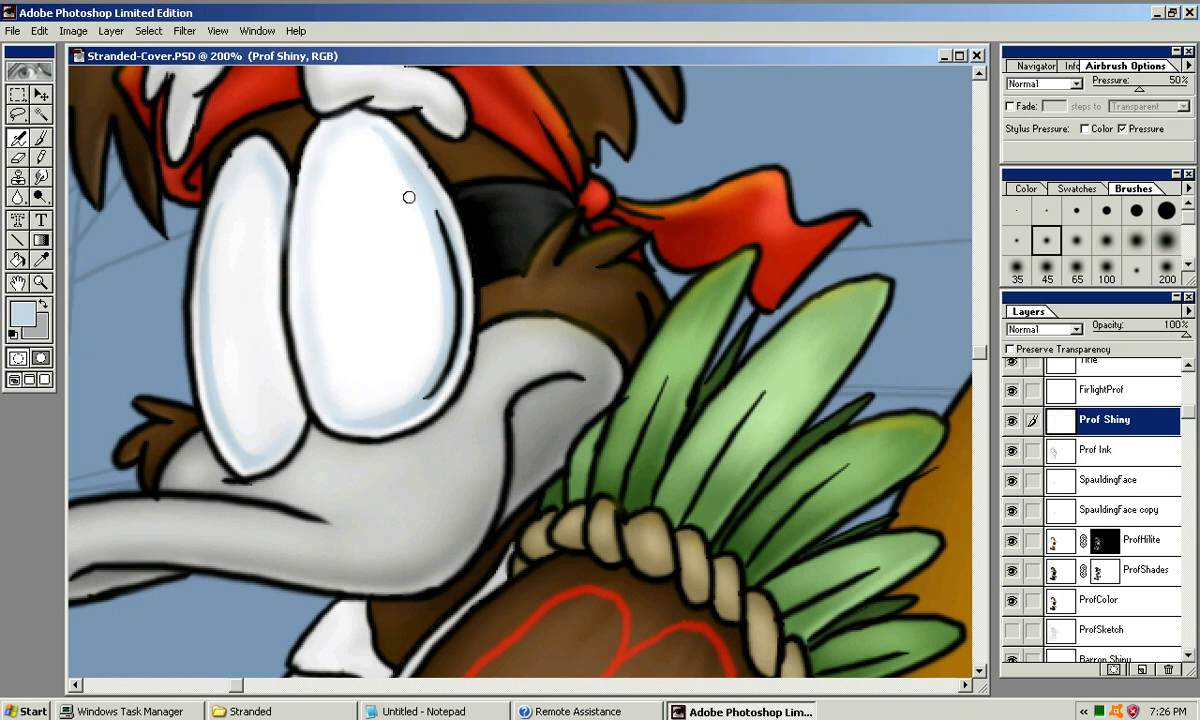
pyautogui.moveTo(389, 155); pyautogui.dragTo(367, 126)
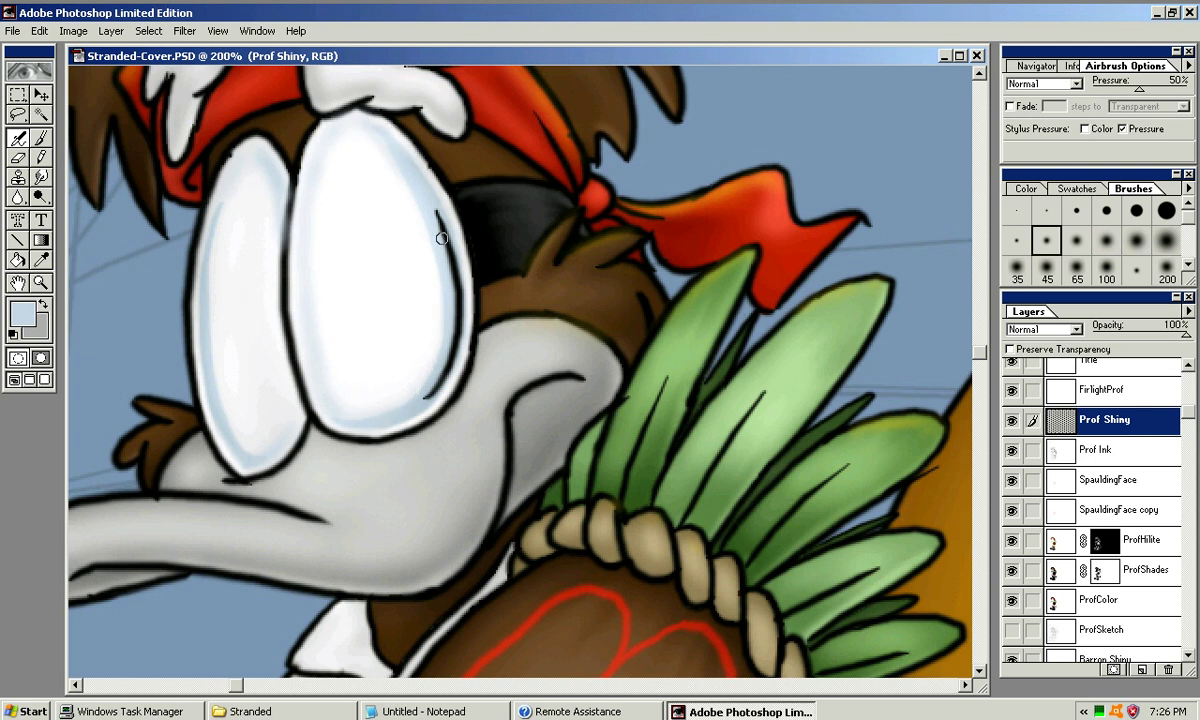
pyautogui.moveTo(452, 273); pyautogui.dragTo(454, 361)
pyautogui.moveTo(455, 235); pyautogui.dragTo(447, 378)
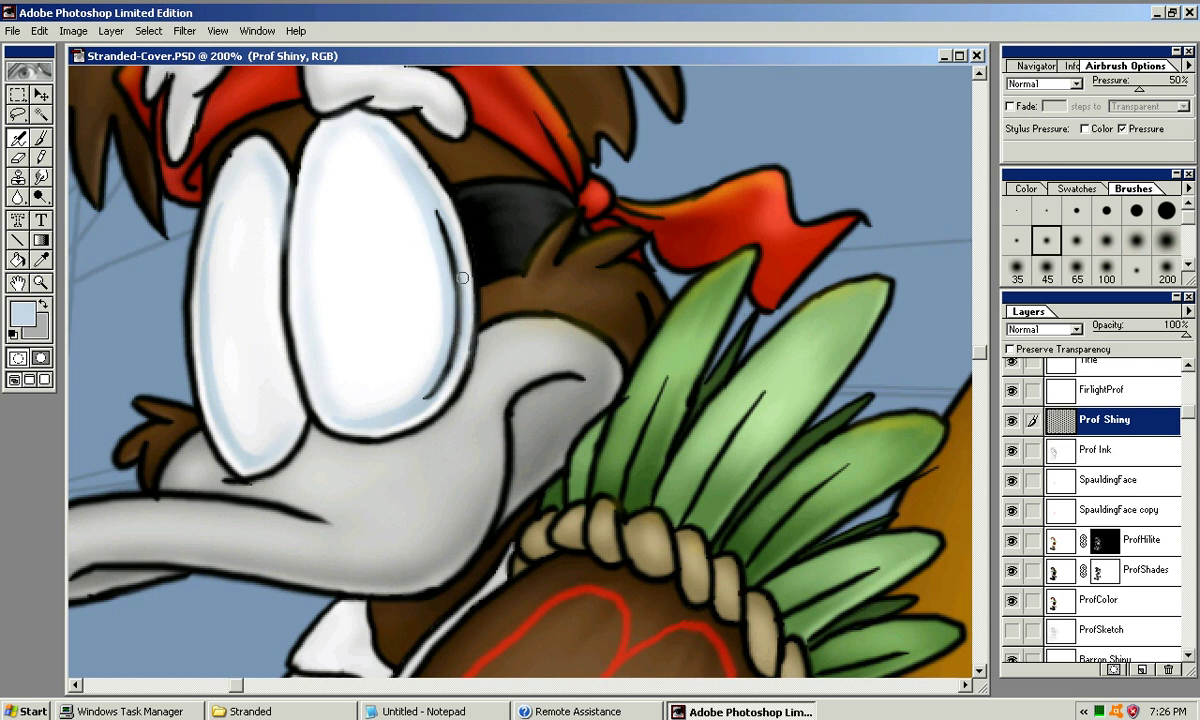
# Build up the light blue shading along the edges where the two eyes meet, finishing with the smallest soft brush
pyautogui.moveTo(321, 408)
pyautogui.mouseDown()
pyautogui.moveTo(370, 398)
pyautogui.moveTo(346, 419)
pyautogui.mouseUp()
pyautogui.moveTo(275, 326); pyautogui.dragTo(277, 438)
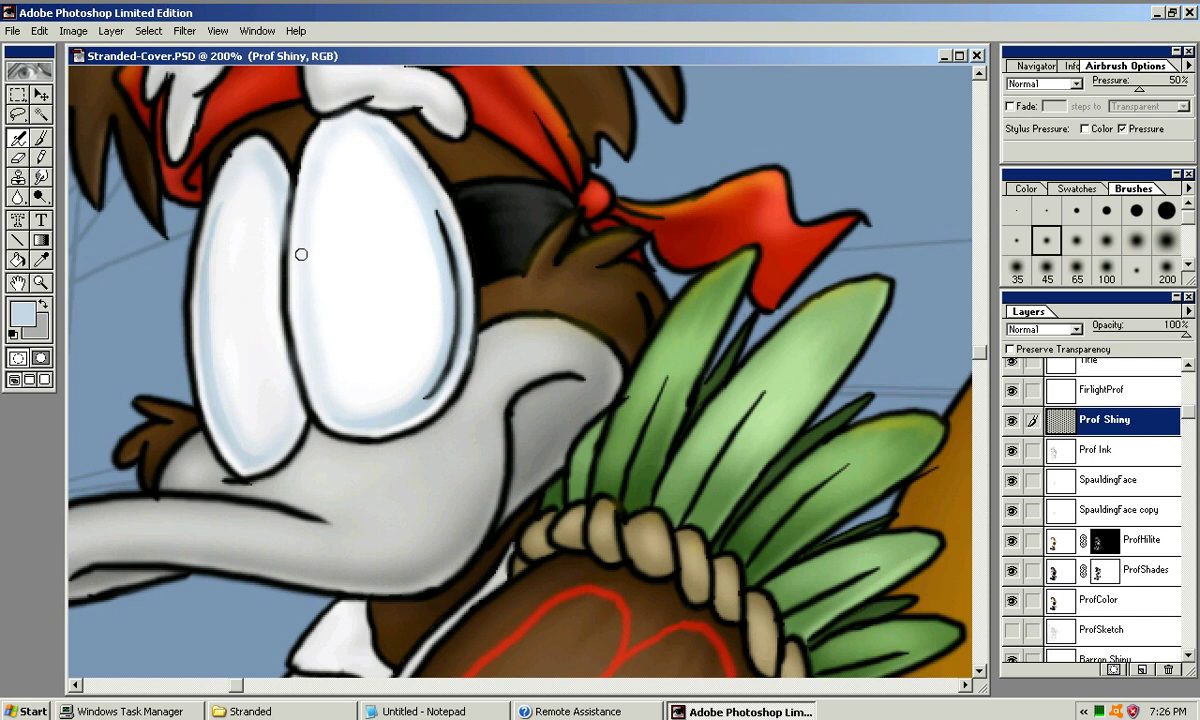
pyautogui.moveTo(301, 254); pyautogui.dragTo(311, 292)
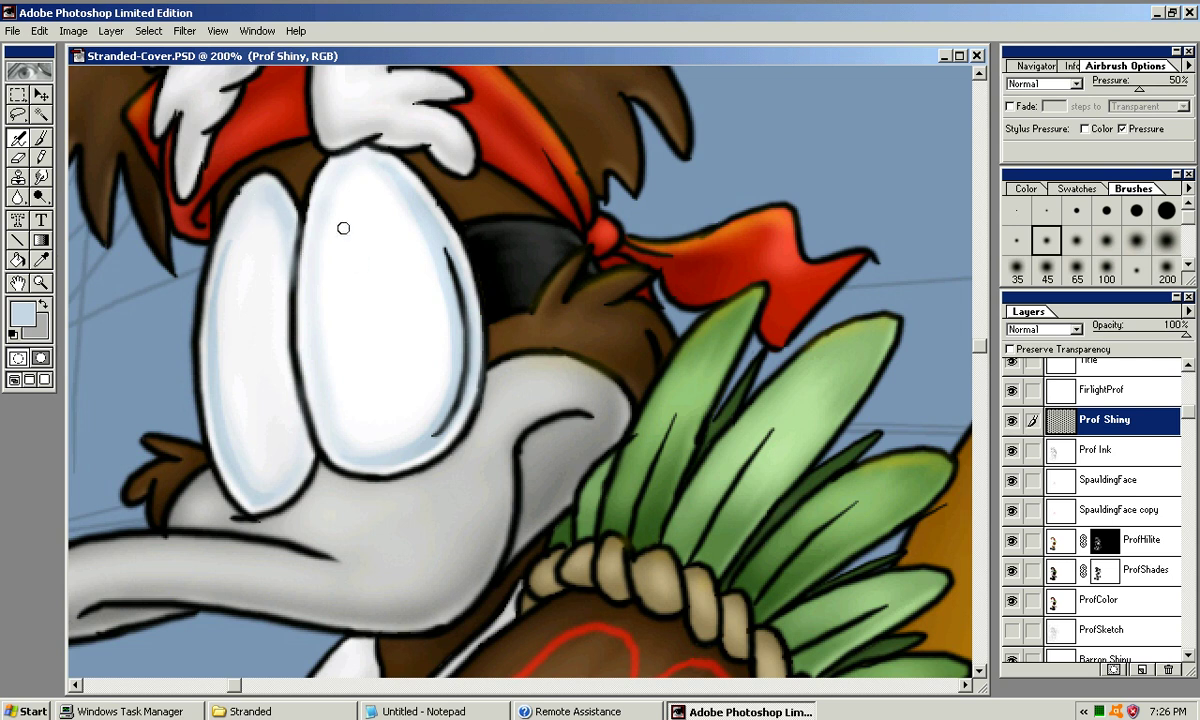
pyautogui.moveTo(309, 401)
pyautogui.mouseDown()
pyautogui.moveTo(307, 325)
pyautogui.moveTo(310, 353)
pyautogui.mouseUp()
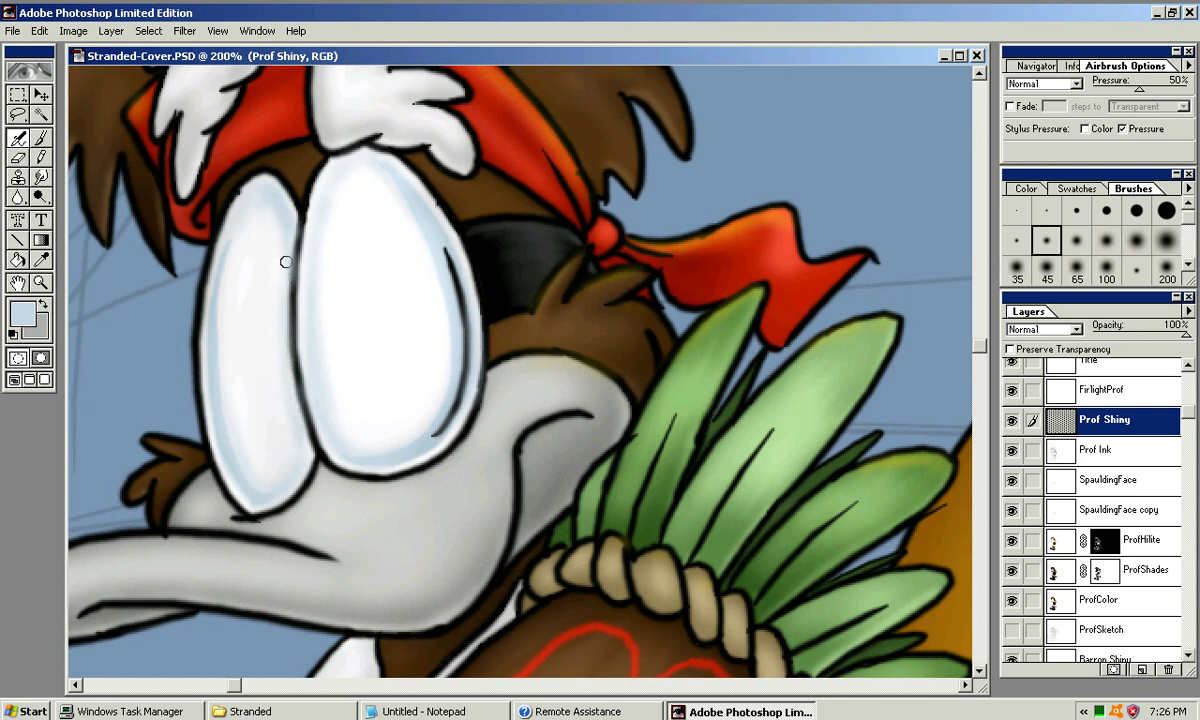
pyautogui.moveTo(296, 392); pyautogui.dragTo(316, 394)
pyautogui.hotkey('ctrl', '+')
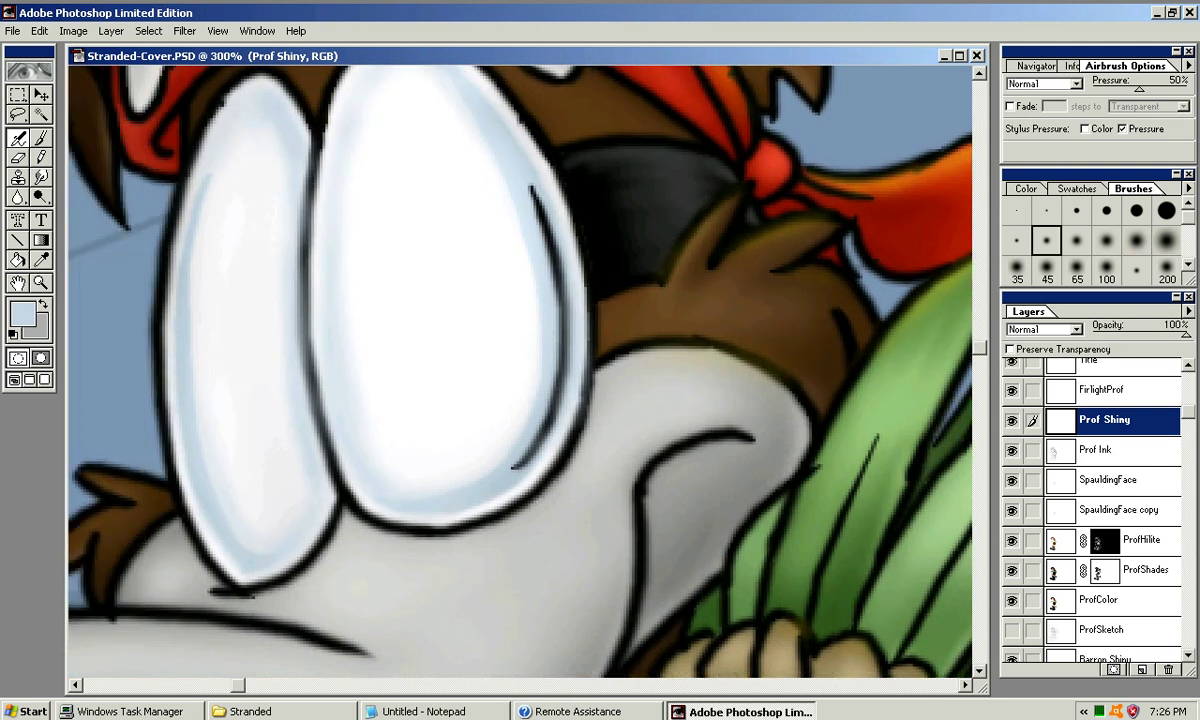
pyautogui.click(1017, 240)
pyautogui.moveTo(320, 148); pyautogui.dragTo(311, 272)
# Erase the light blue overspray from the black outline between the platypus's two eyes
pyautogui.press('e')
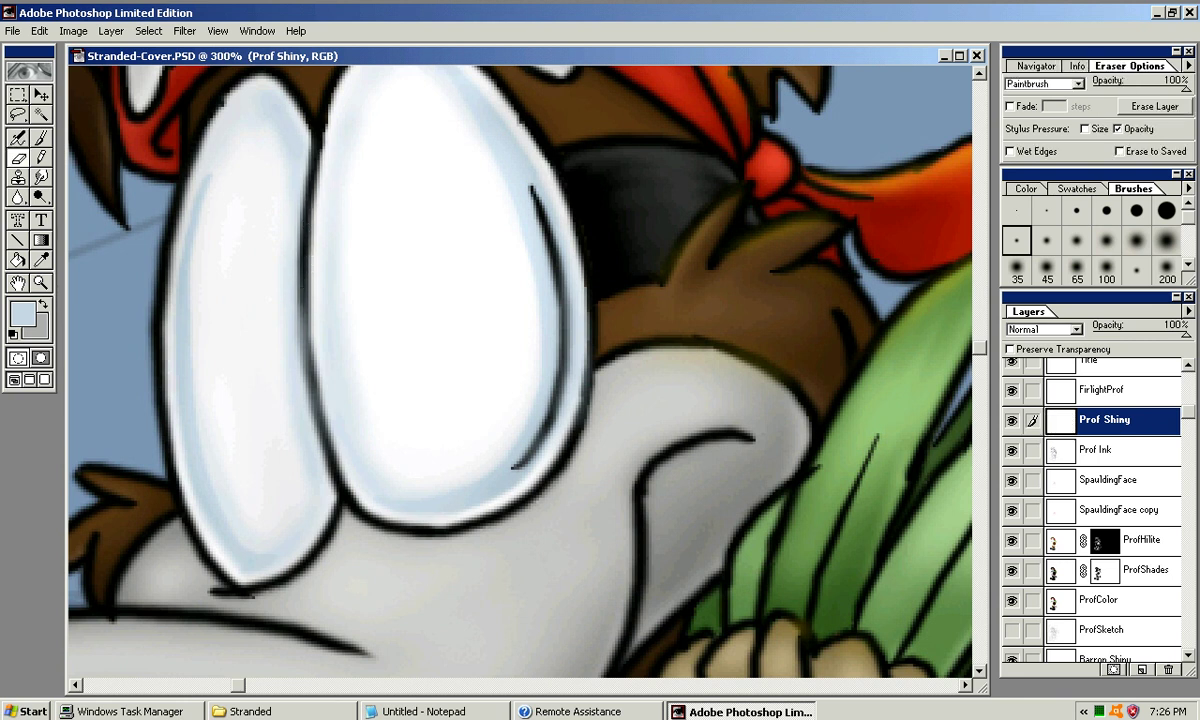
pyautogui.moveTo(284, 219); pyautogui.dragTo(309, 366)
pyautogui.moveTo(301, 291); pyautogui.dragTo(324, 444)
pyautogui.moveTo(300, 283); pyautogui.dragTo(314, 398)
pyautogui.moveTo(316, 172)
pyautogui.mouseDown()
pyautogui.moveTo(317, 133)
pyautogui.moveTo(338, 241)
pyautogui.moveTo(344, 87)
pyautogui.mouseUp()
pyautogui.moveTo(319, 553)
pyautogui.mouseDown()
pyautogui.moveTo(365, 511)
pyautogui.moveTo(447, 578)
pyautogui.moveTo(479, 544)
pyautogui.moveTo(457, 413)
pyautogui.mouseUp()
pyautogui.hotkey('ctrl', '-')
pyautogui.hotkey('ctrl', '-')
pyautogui.hotkey('ctrl', '-')
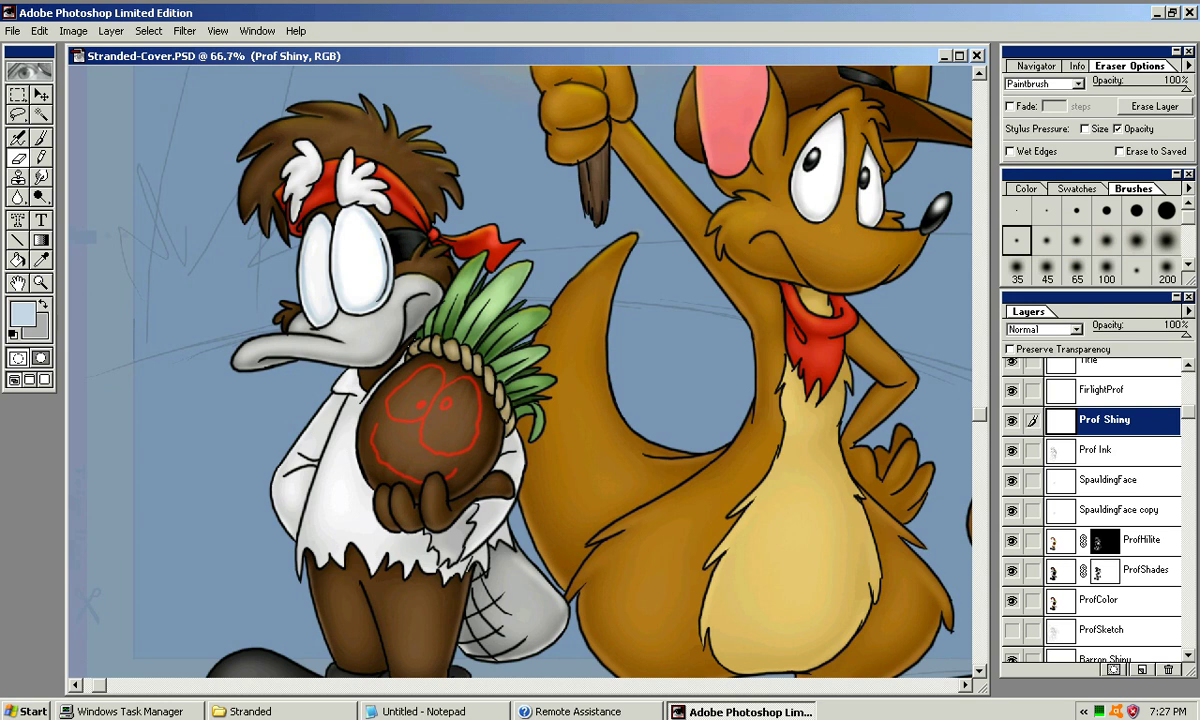
pyautogui.scroll(1, 520, 360)
pyautogui.hotkey('ctrl', '-')
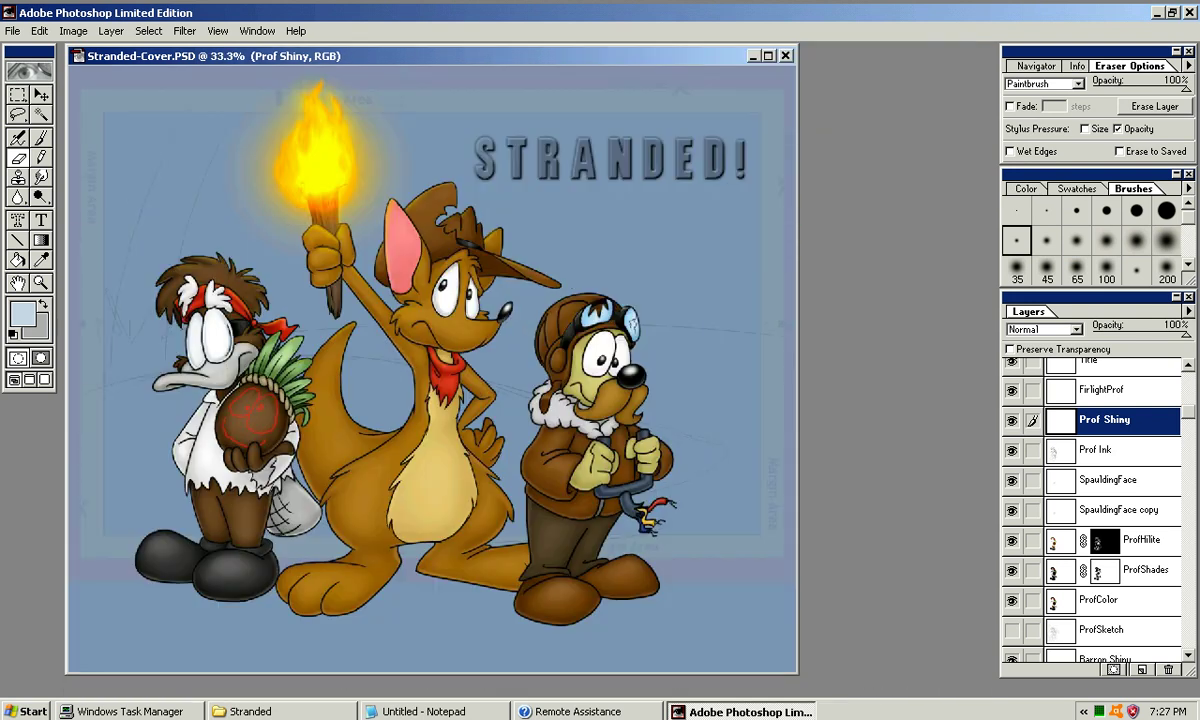
# Soften the blue shading toward the centres of the platypus's eyes with a large soft eraser
pyautogui.hotkey('ctrl', '+')
pyautogui.hotkey('ctrl', '+')
pyautogui.moveTo(290, 400); pyautogui.dragTo(790, 397)
pyautogui.hotkey('ctrl', '+')
pyautogui.moveTo(350, 297); pyautogui.dragTo(489, 411)
pyautogui.click(1136, 240)
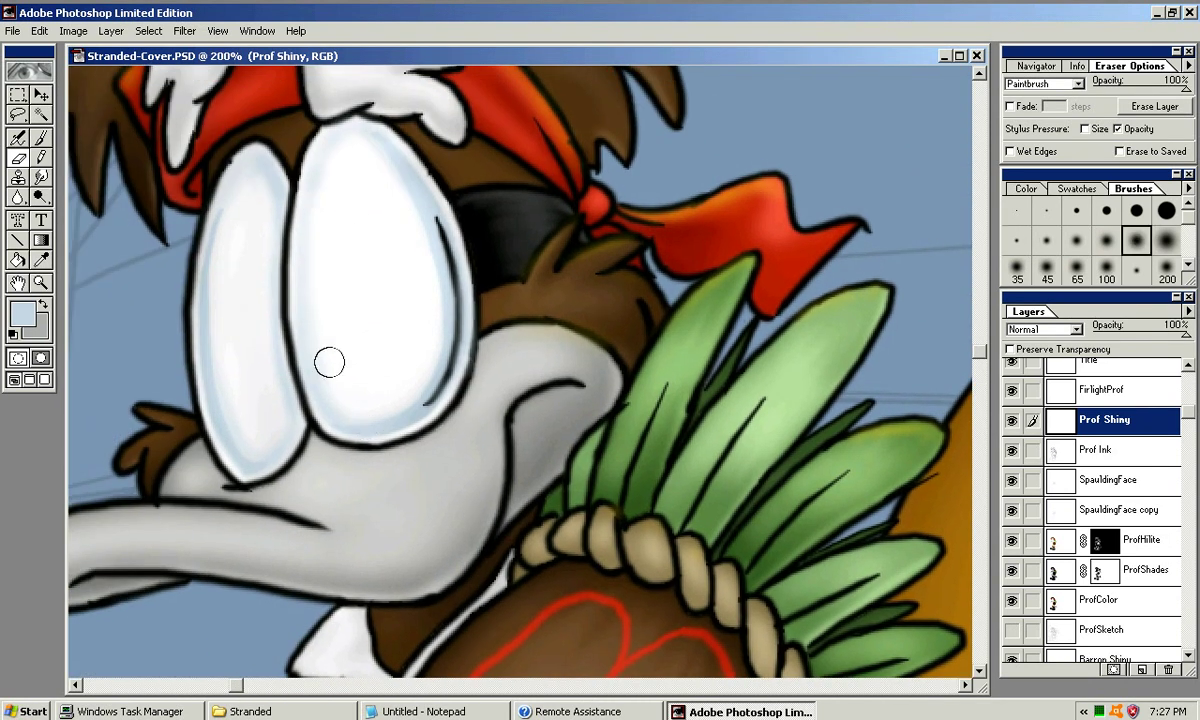
pyautogui.moveTo(260, 308)
pyautogui.mouseDown()
pyautogui.moveTo(255, 236)
pyautogui.moveTo(271, 378)
pyautogui.moveTo(249, 205)
pyautogui.moveTo(278, 411)
pyautogui.moveTo(279, 327)
pyautogui.mouseUp()
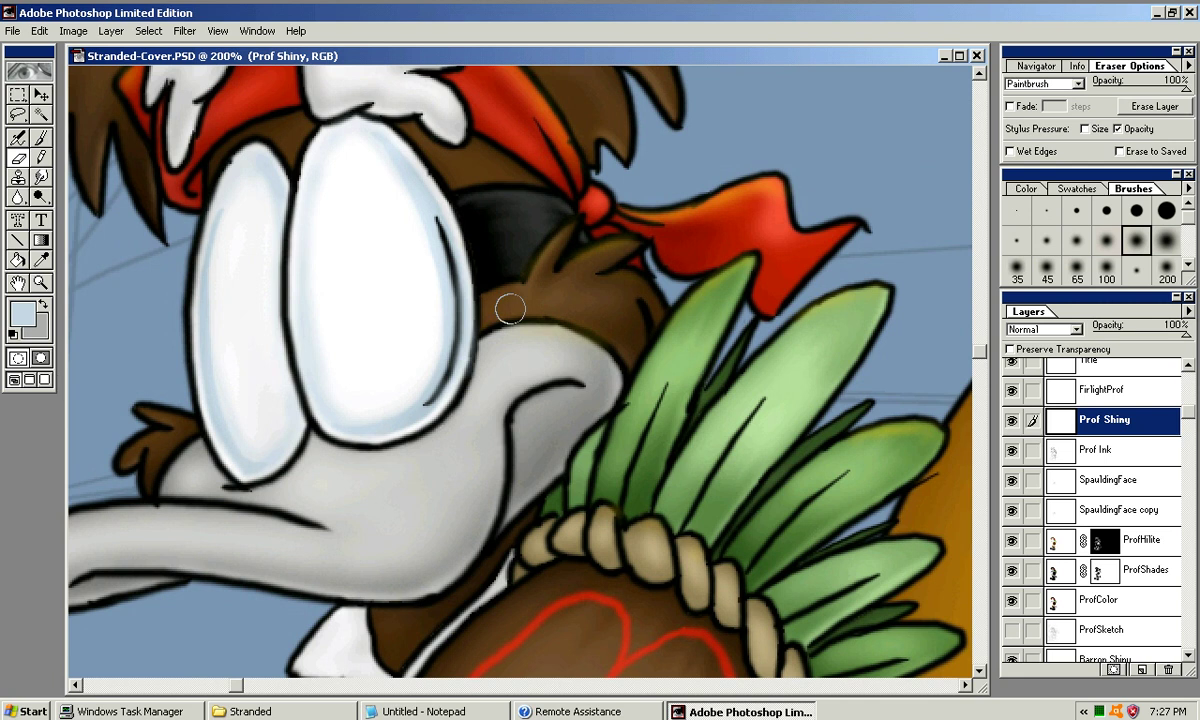
# Erase the blue overspray from the curved ink line inside the larger eye's outer edge with the smallest soft eraser
pyautogui.hotkey('ctrl', '+')
pyautogui.press('j')
pyautogui.press('e')
pyautogui.press('[')
pyautogui.press('[')
pyautogui.press('[')
pyautogui.press('[')
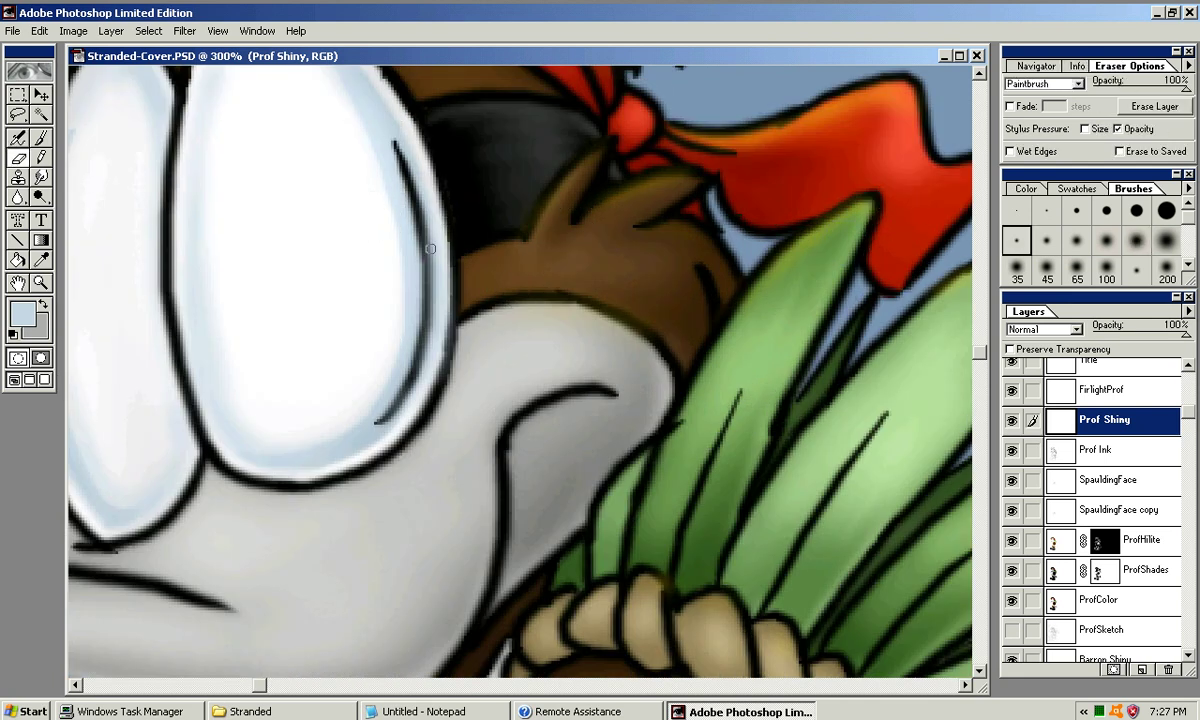
pyautogui.moveTo(421, 242); pyautogui.dragTo(427, 268)
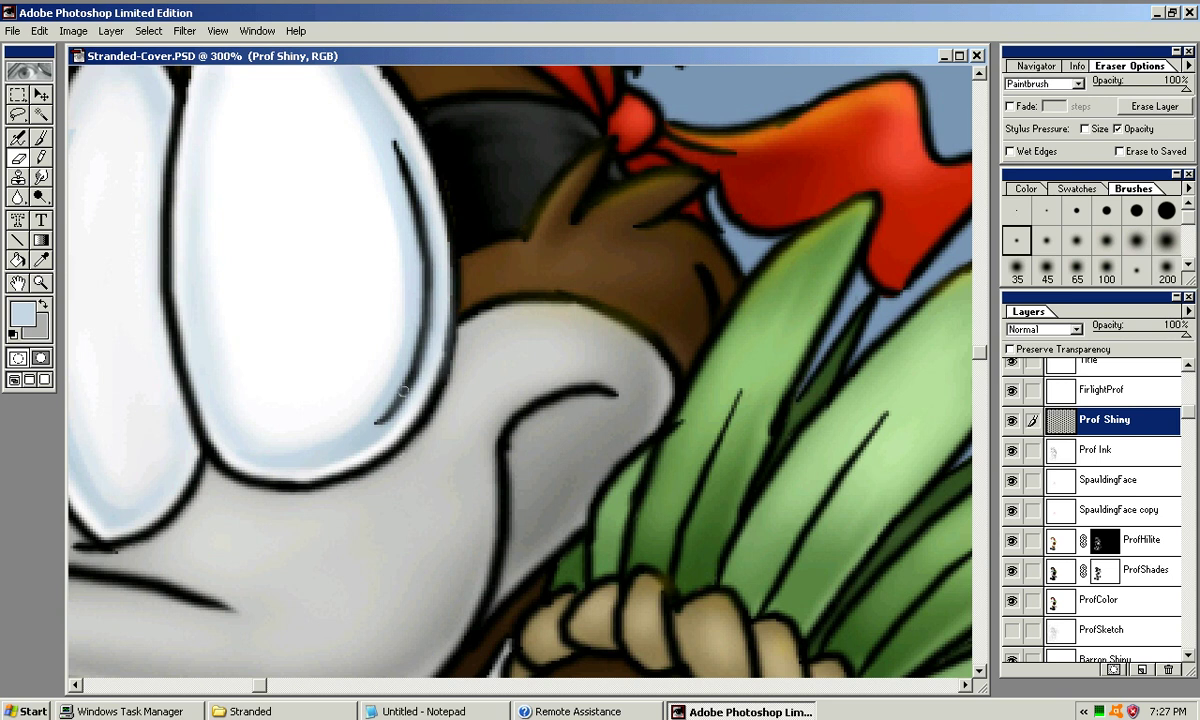
pyautogui.moveTo(425, 321); pyautogui.dragTo(393, 407)
pyautogui.hotkey('ctrl', '-')
pyautogui.hotkey('ctrl', '-')
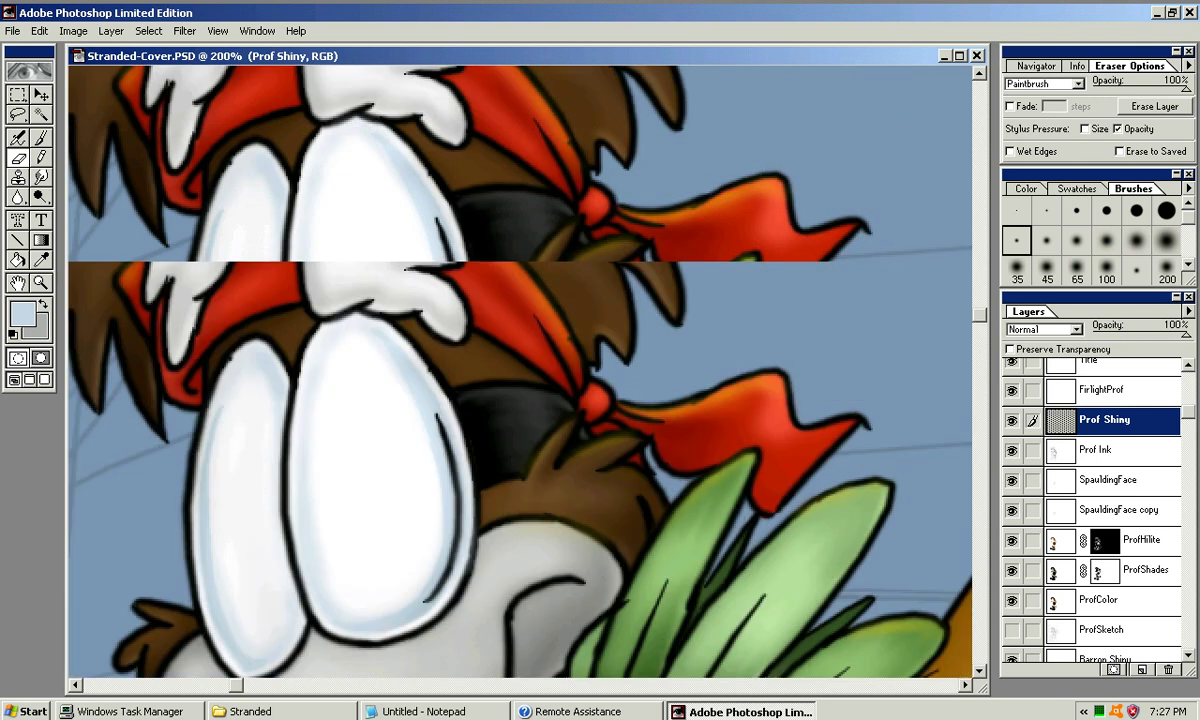
pyautogui.moveTo(500, 440); pyautogui.dragTo(493, 380)
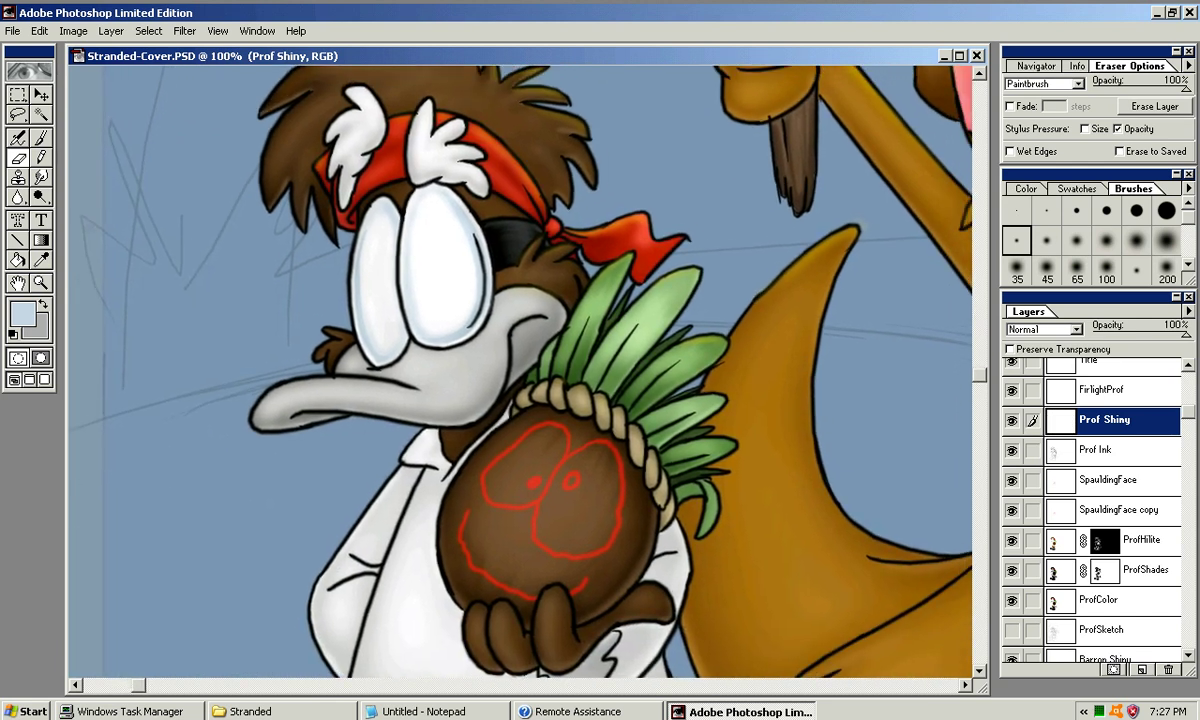
# Select the light blue shaded edges of both platypus eyes on the ProfColor layer with the Magic Wand
pyautogui.moveTo(41, 197); pyautogui.dragTo(80, 195)
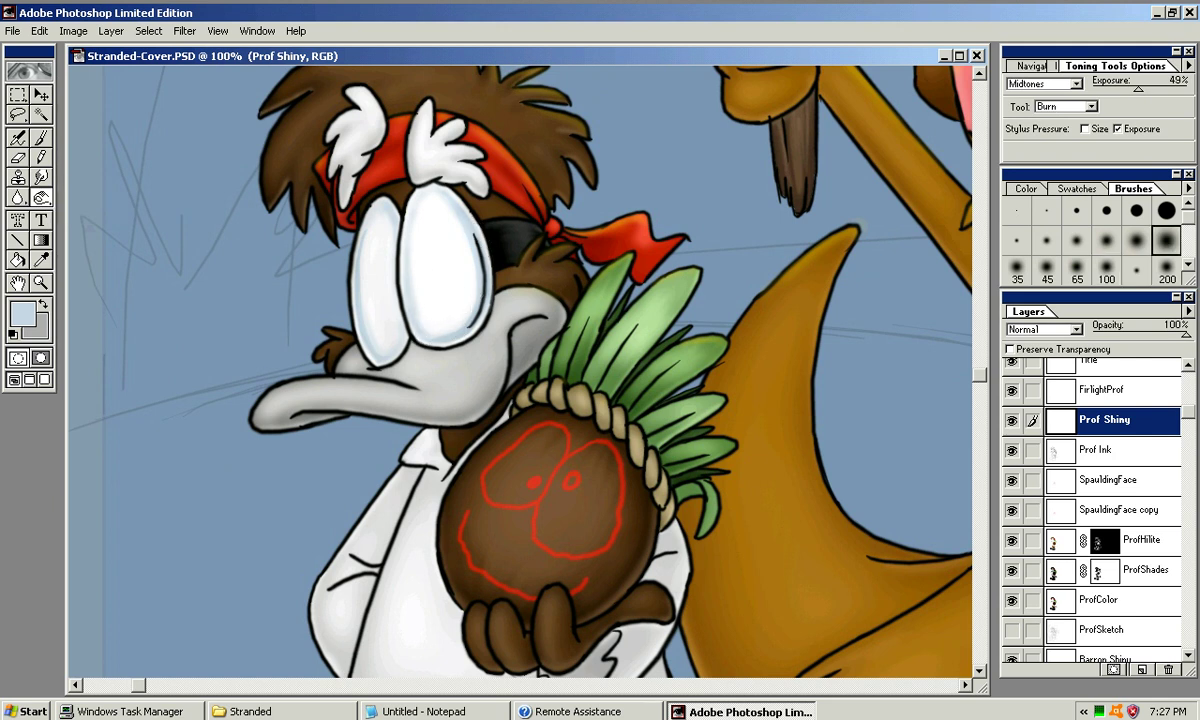
pyautogui.moveTo(376, 331); pyautogui.dragTo(387, 354)
pyautogui.click(1103, 600)
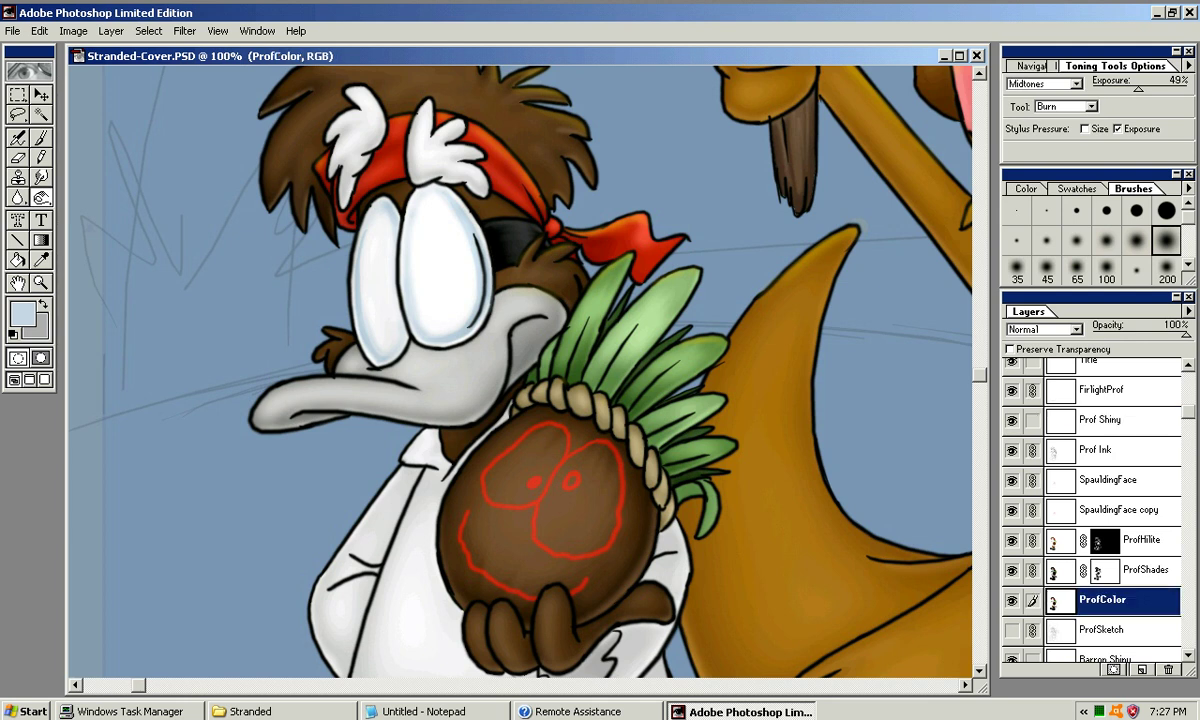
pyautogui.press('w')
pyautogui.click(452, 265)
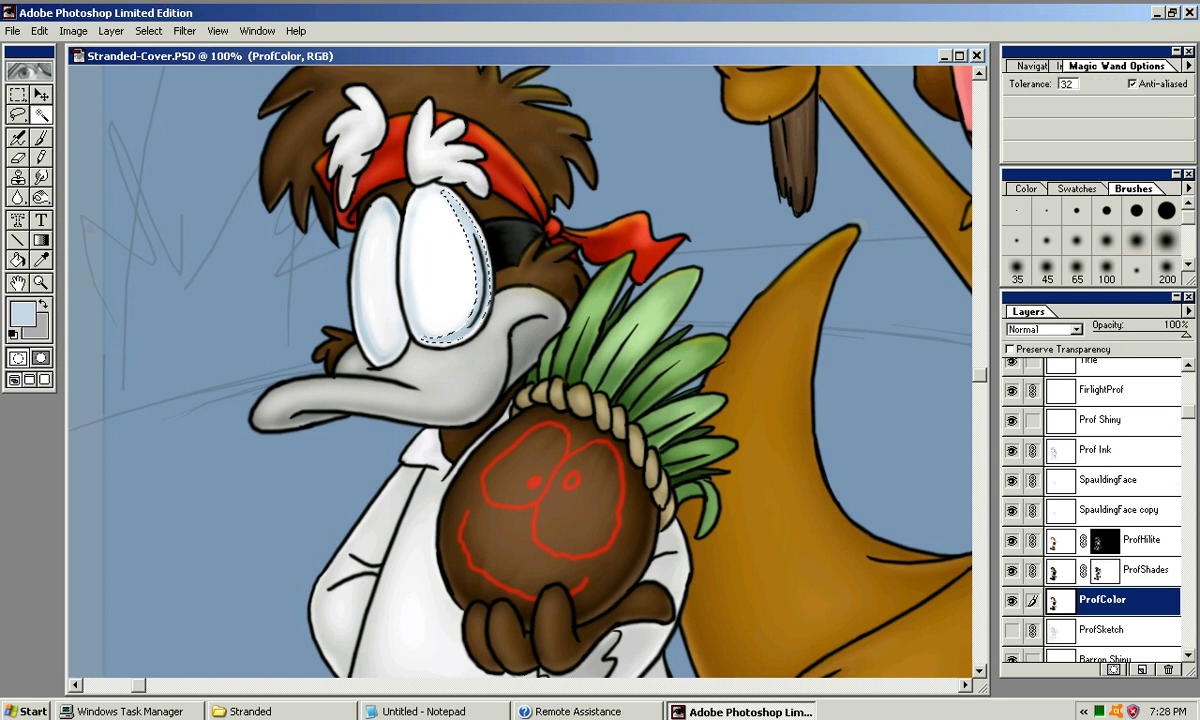
pyautogui.keyDown('shift'); pyautogui.click(388, 270); pyautogui.keyUp('shift')
pyautogui.hotkey('ctrl', 'z')
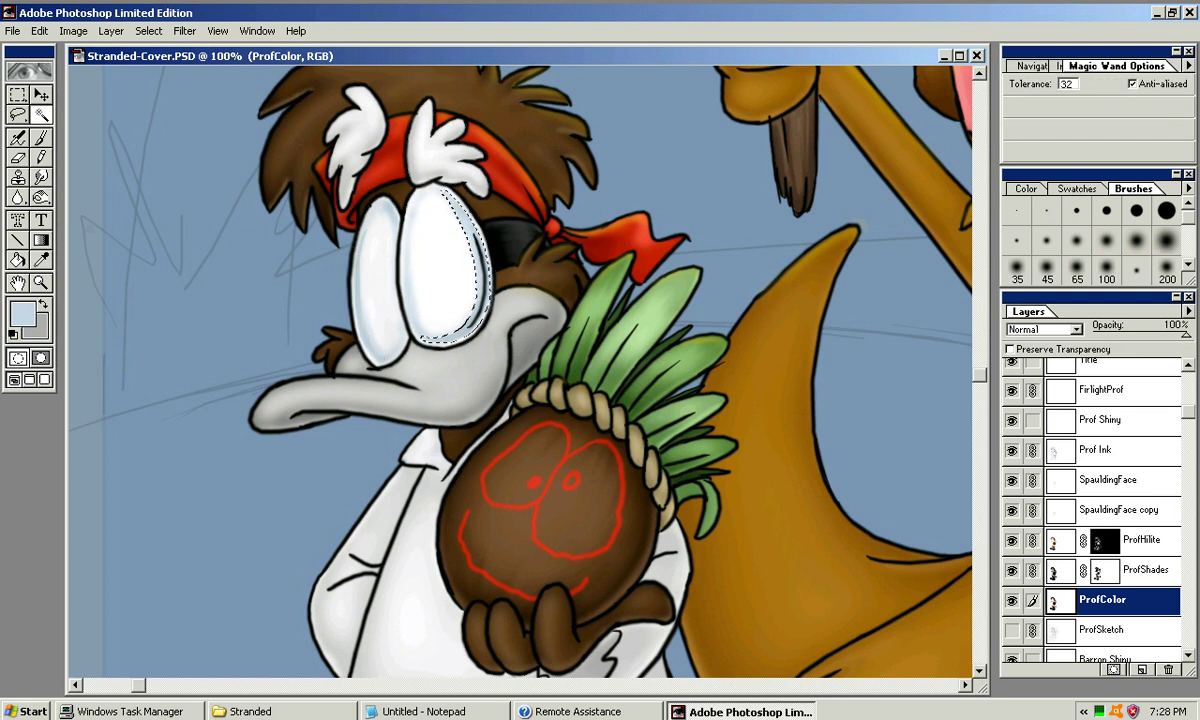
pyautogui.keyDown('shift'); pyautogui.click(368, 336); pyautogui.keyUp('shift')
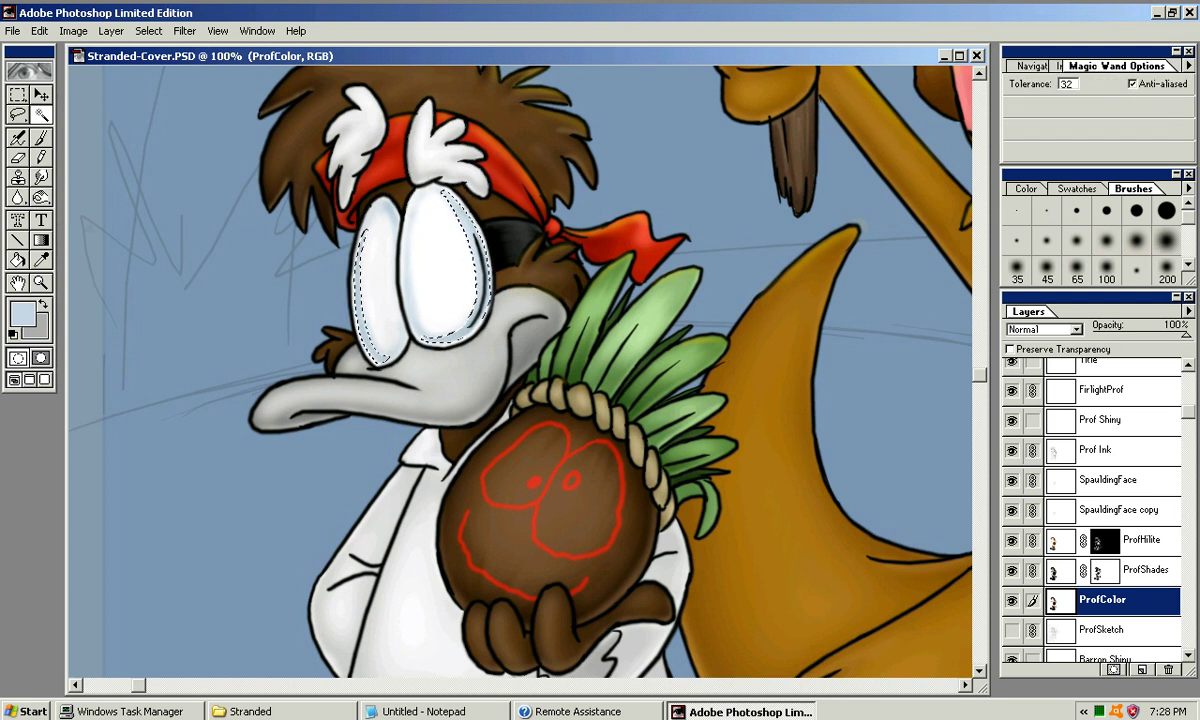
# Darken the selected blue shading at the larger eye's upper outer edge with a soft Burn tool brush
pyautogui.press('j')
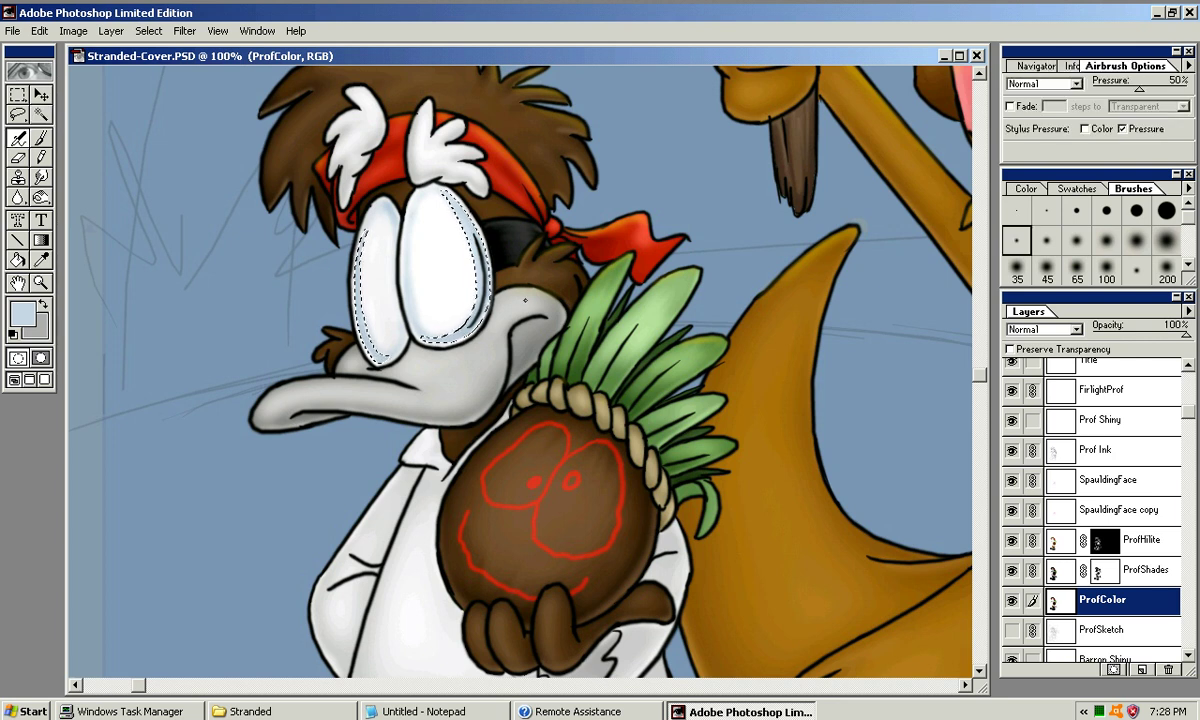
pyautogui.press('o')
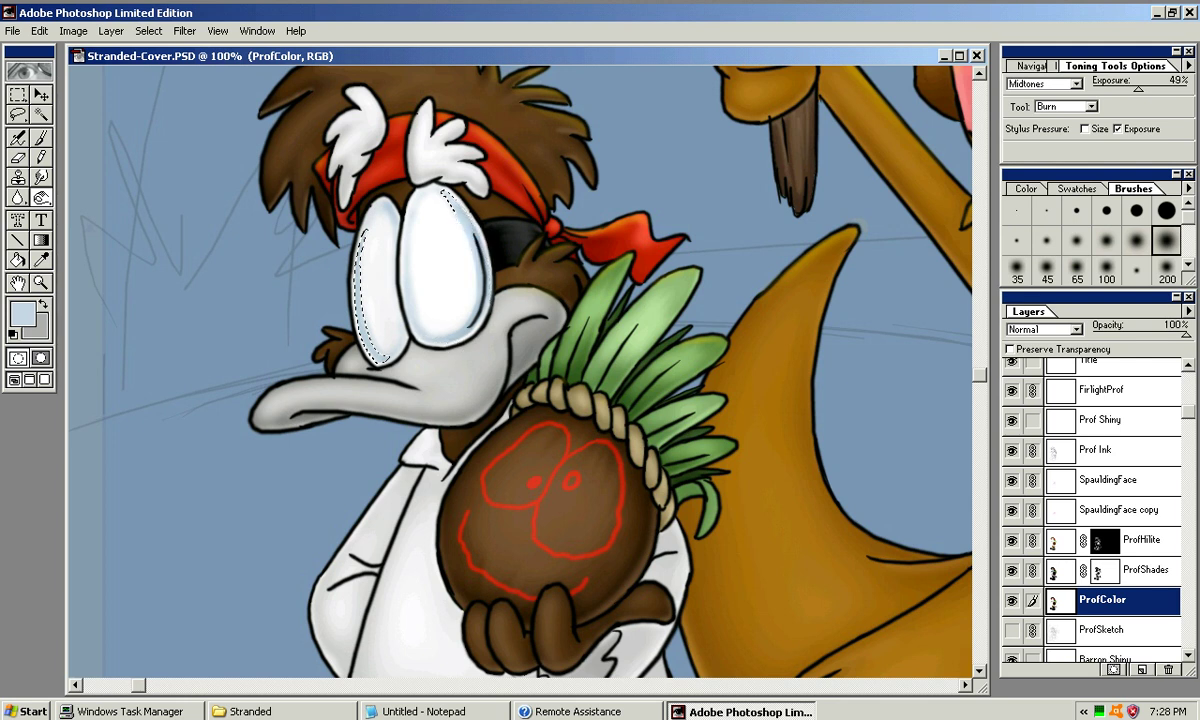
pyautogui.moveTo(465, 207); pyautogui.dragTo(449, 191)
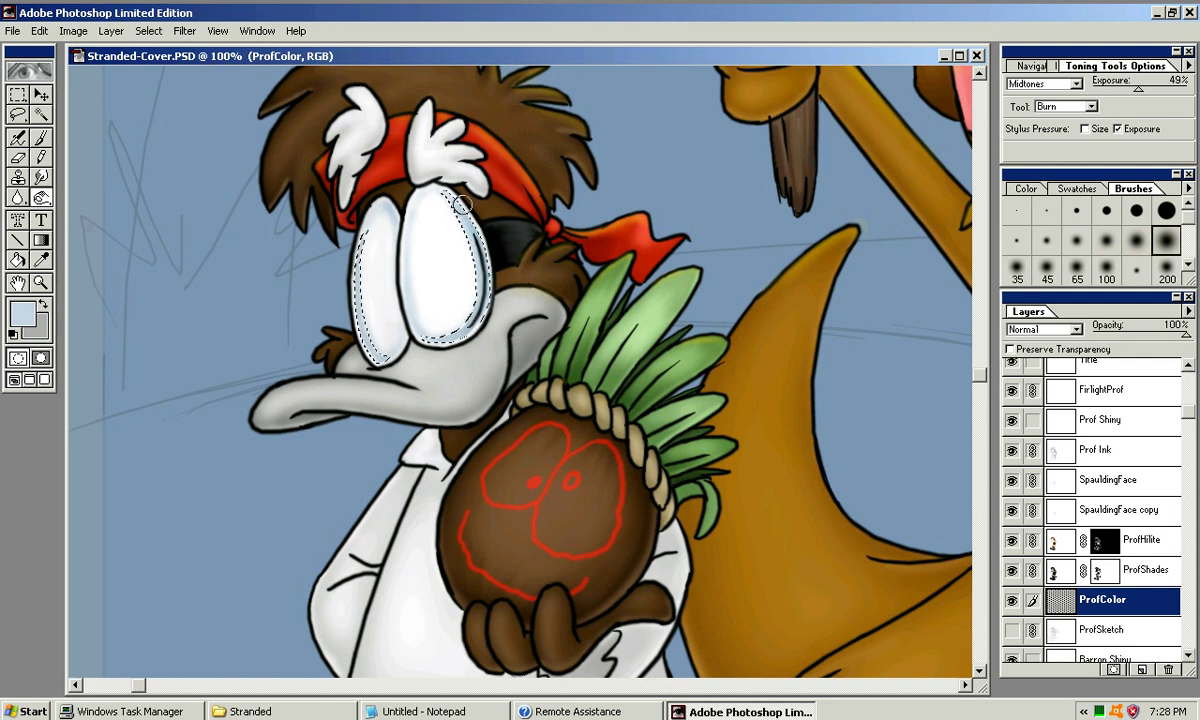
pyautogui.press('[')
pyautogui.press('[')
pyautogui.press('[')
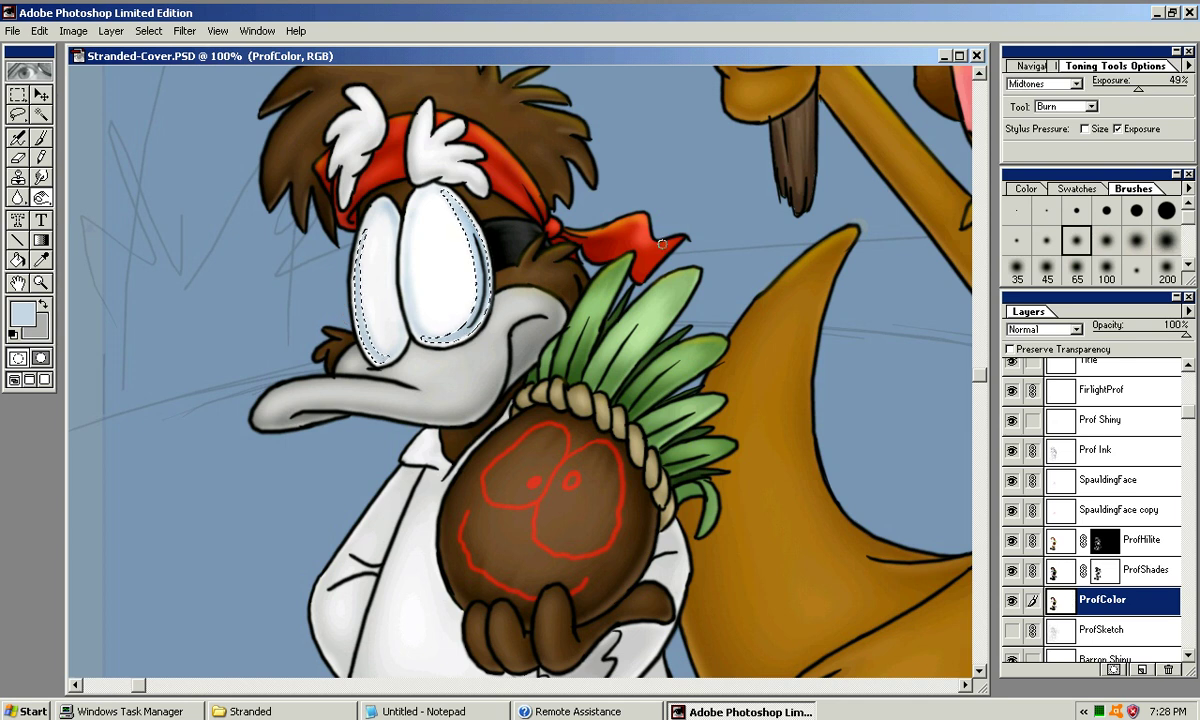
# Burn the selected blue shading darker along the smaller eye's outer and lower edge, and clear the selection
pyautogui.hotkey('ctrl', '+')
pyautogui.hotkey('ctrl', '+')
pyautogui.moveTo(290, 250); pyautogui.dragTo(543, 408)
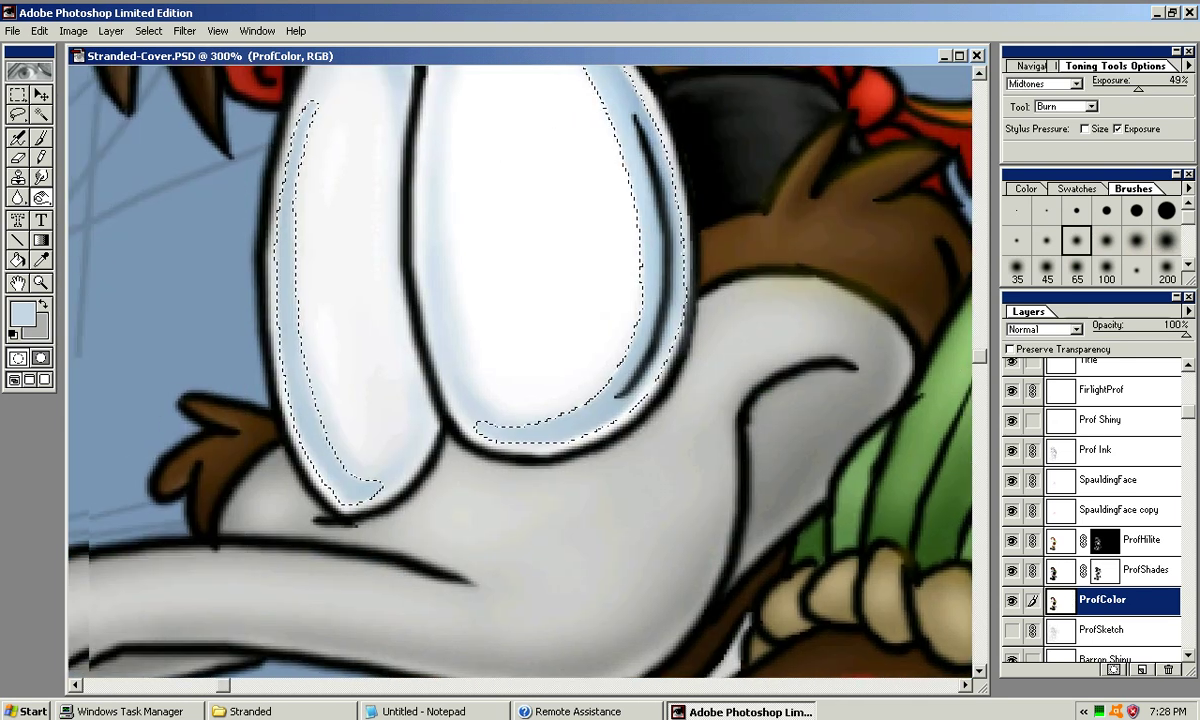
pyautogui.moveTo(305, 462)
pyautogui.mouseDown()
pyautogui.moveTo(279, 388)
pyautogui.moveTo(268, 200)
pyautogui.mouseUp()
pyautogui.moveTo(266, 271)
pyautogui.mouseDown()
pyautogui.moveTo(287, 415)
pyautogui.moveTo(340, 506)
pyautogui.moveTo(369, 500)
pyautogui.mouseUp()
pyautogui.moveTo(369, 500); pyautogui.dragTo(356, 513)
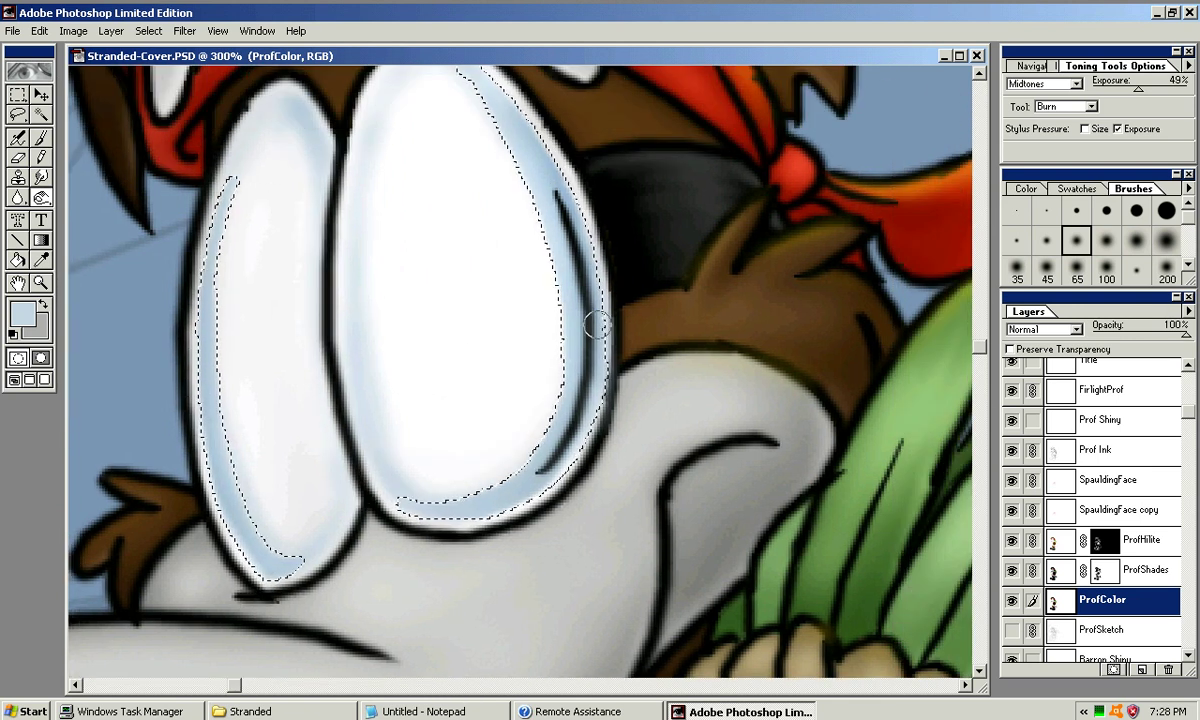
pyautogui.hotkey('ctrl', '-')
pyautogui.hotkey('ctrl', '-')
pyautogui.press('m')
pyautogui.hotkey('ctrl', 'd')
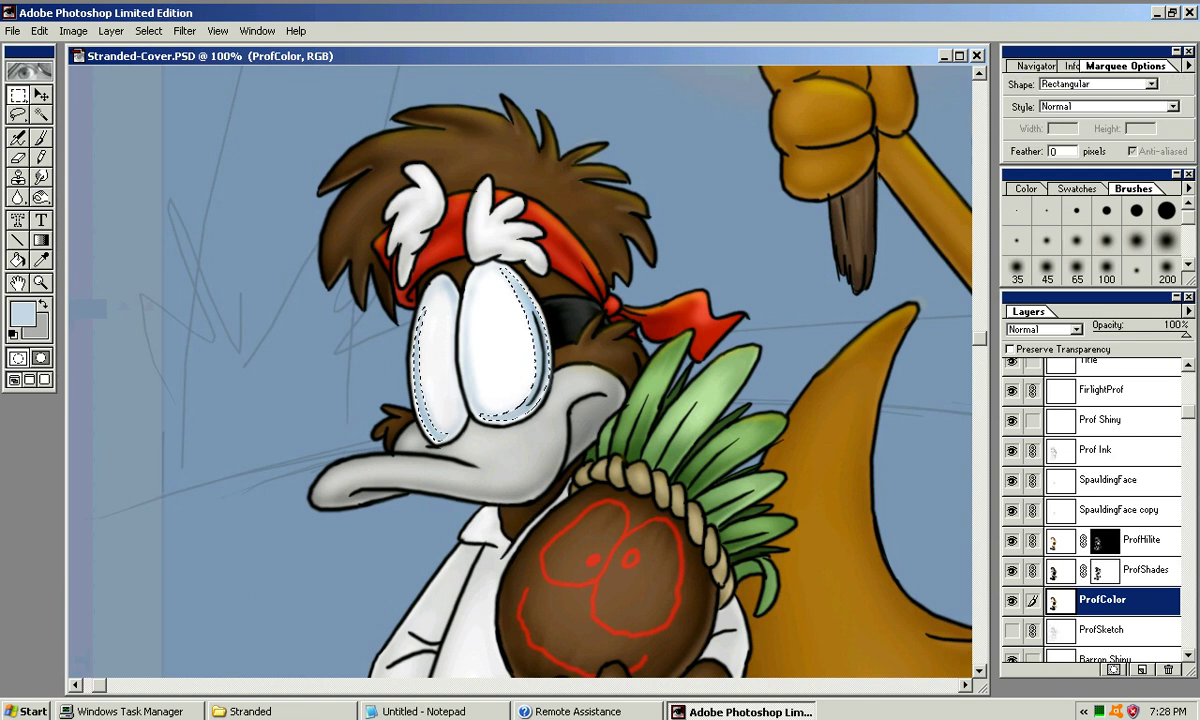
pyautogui.moveTo(483, 376); pyautogui.dragTo(485, 327)
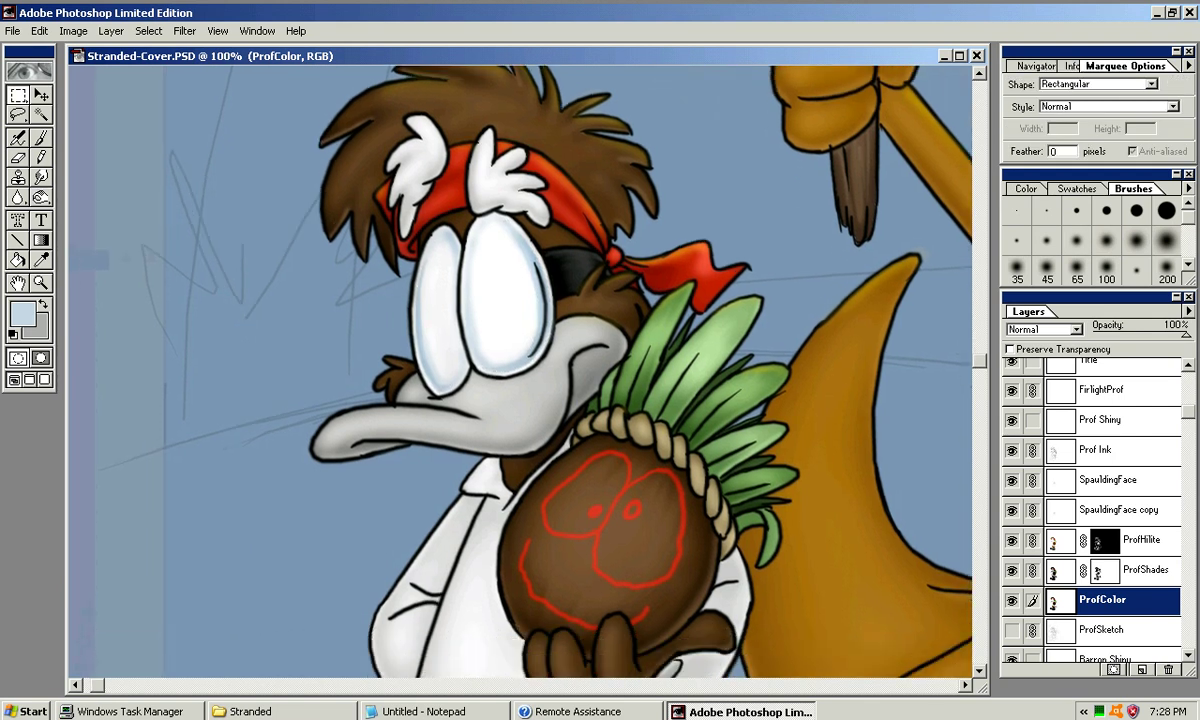
# Make the Prof Shiny layer active with grey as the foreground colour
pyautogui.hotkey('ctrl', '-')
pyautogui.hotkey('ctrl', '-')
pyautogui.moveTo(485, 327); pyautogui.dragTo(389, 335)
pyautogui.hotkey('ctrl', '+')
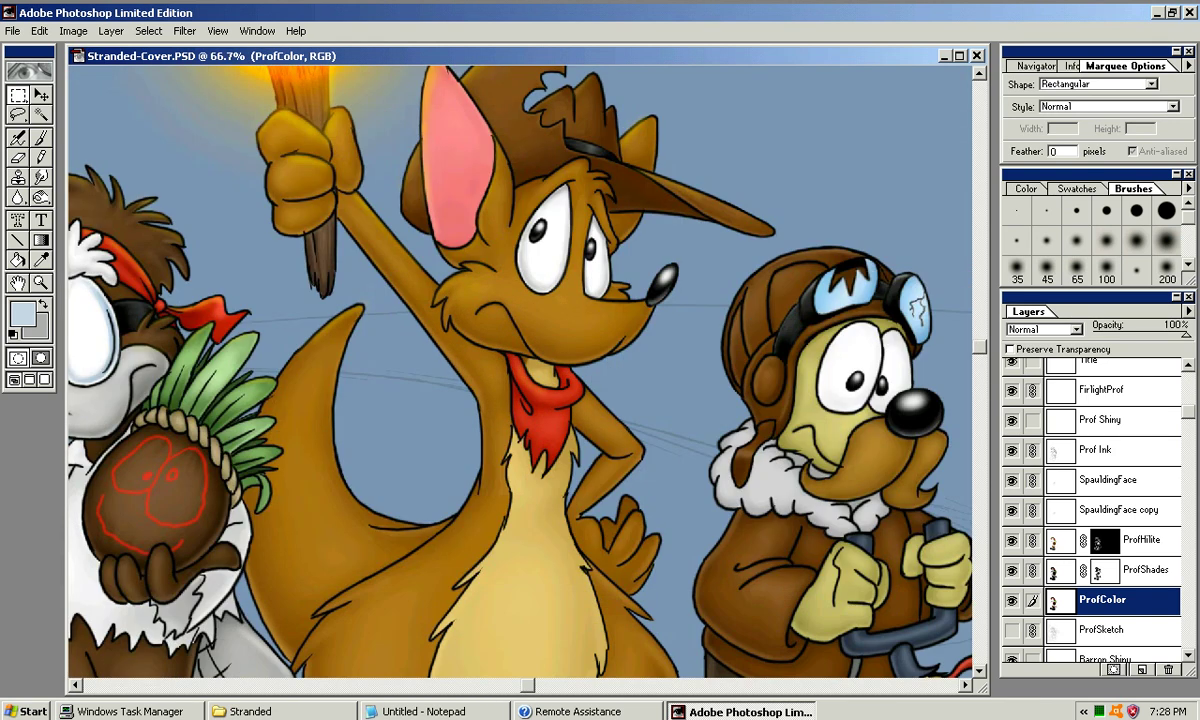
pyautogui.hscroll(-6, 520, 370)
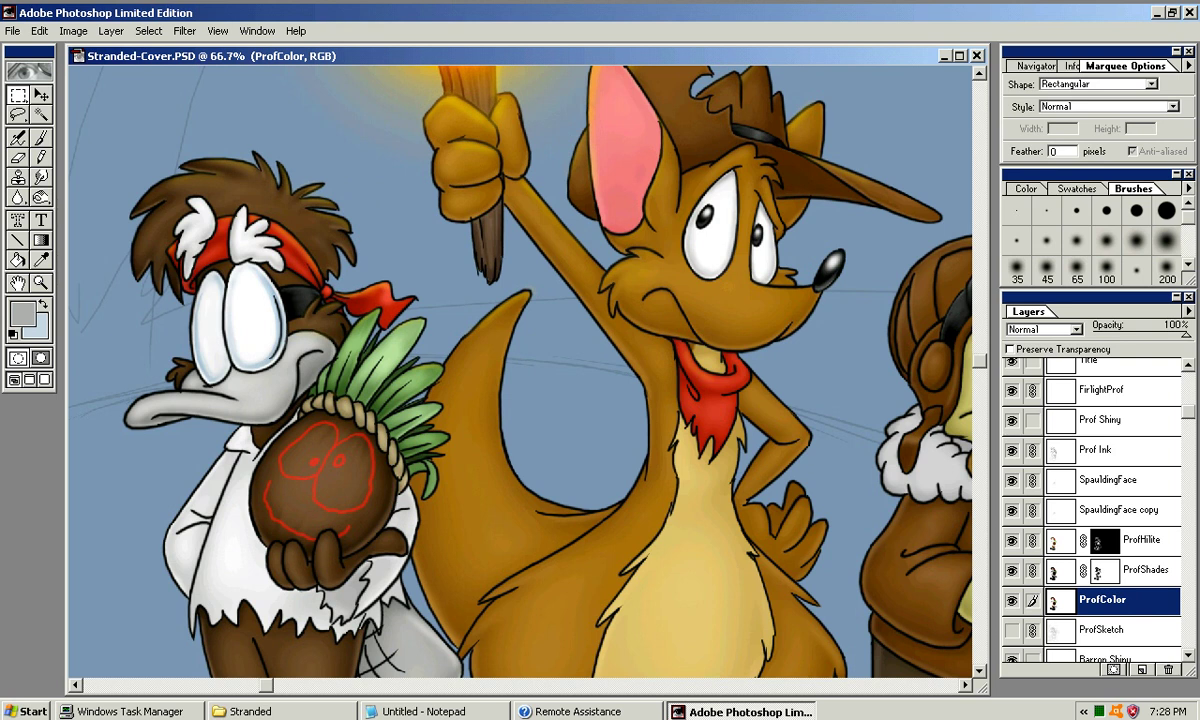
pyautogui.click(1103, 420)
pyautogui.click(1103, 450)
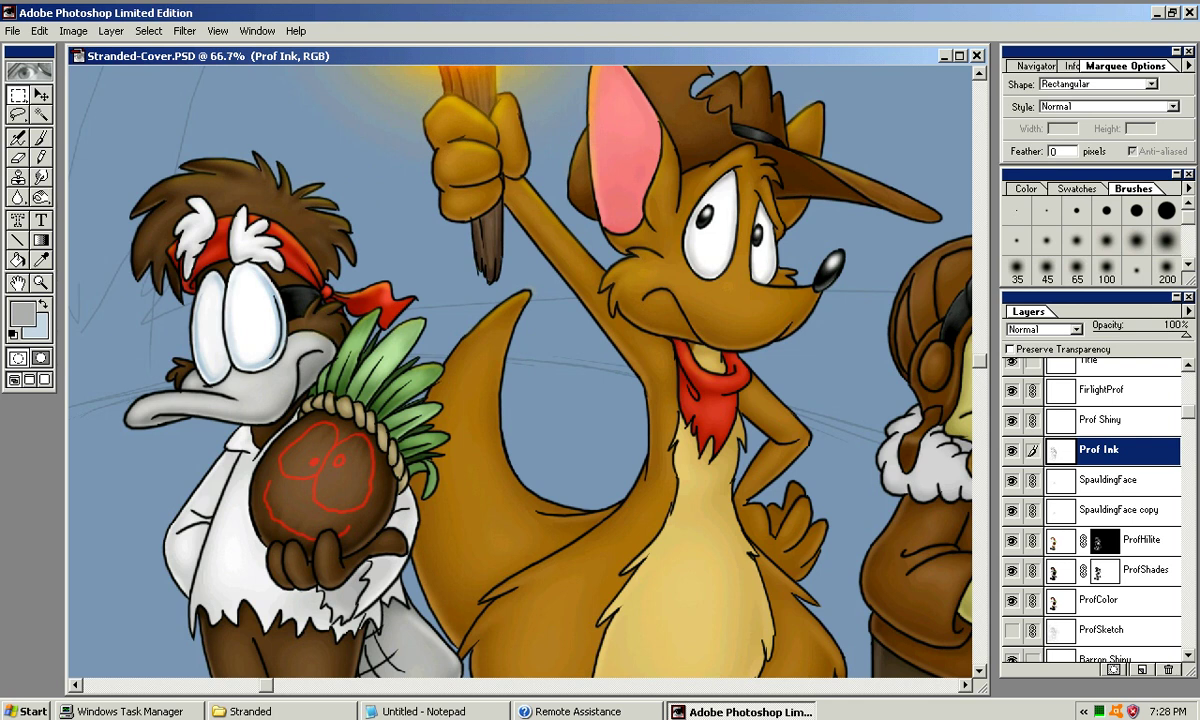
pyautogui.click(1104, 420)
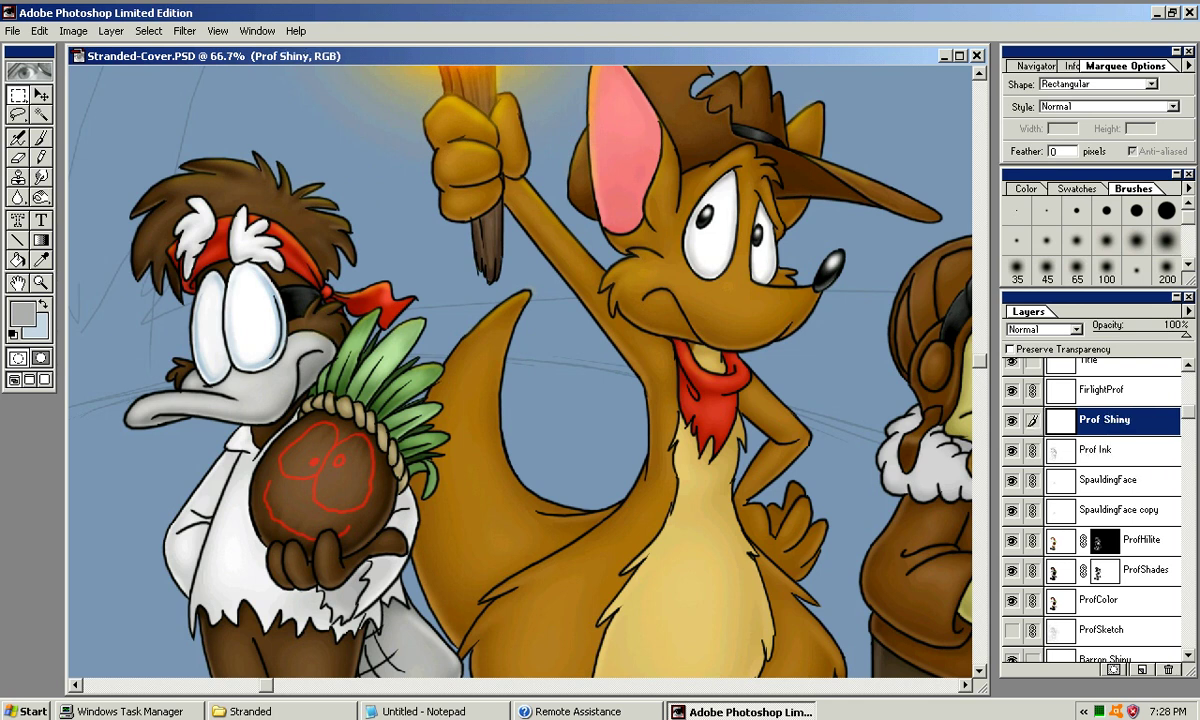
# Airbrush soft grey shading on the Prof Shiny layer along the outer edge of the platypus's bent-back sleeve
pyautogui.hotkey('ctrl', '+')
pyautogui.hotkey('ctrl', '+')
pyautogui.moveTo(400, 420); pyautogui.dragTo(784, 368)
pyautogui.moveTo(420, 420)
pyautogui.mouseDown()
pyautogui.moveTo(696, 389)
pyautogui.moveTo(863, 481)
pyautogui.moveTo(864, 536)
pyautogui.moveTo(861, 159)
pyautogui.moveTo(845, 60)
pyautogui.mouseUp()
pyautogui.click(1137, 240)
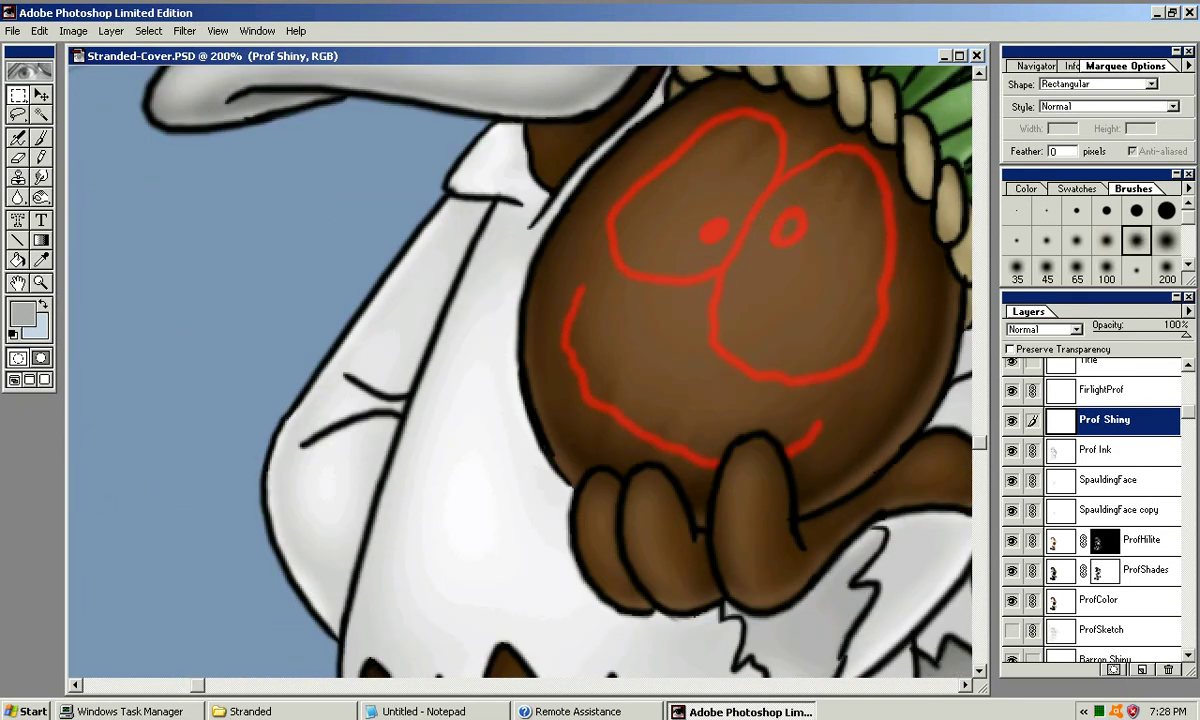
pyautogui.press('[')
pyautogui.press('j')
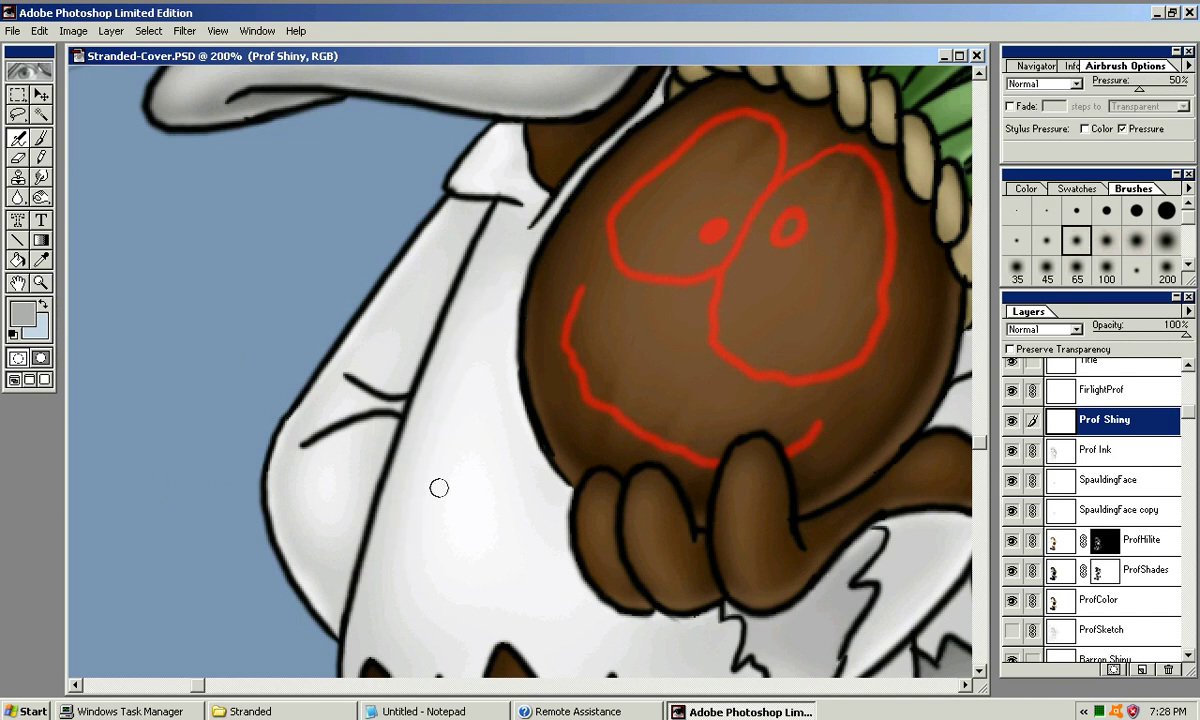
pyautogui.hotkey('ctrl', '-')
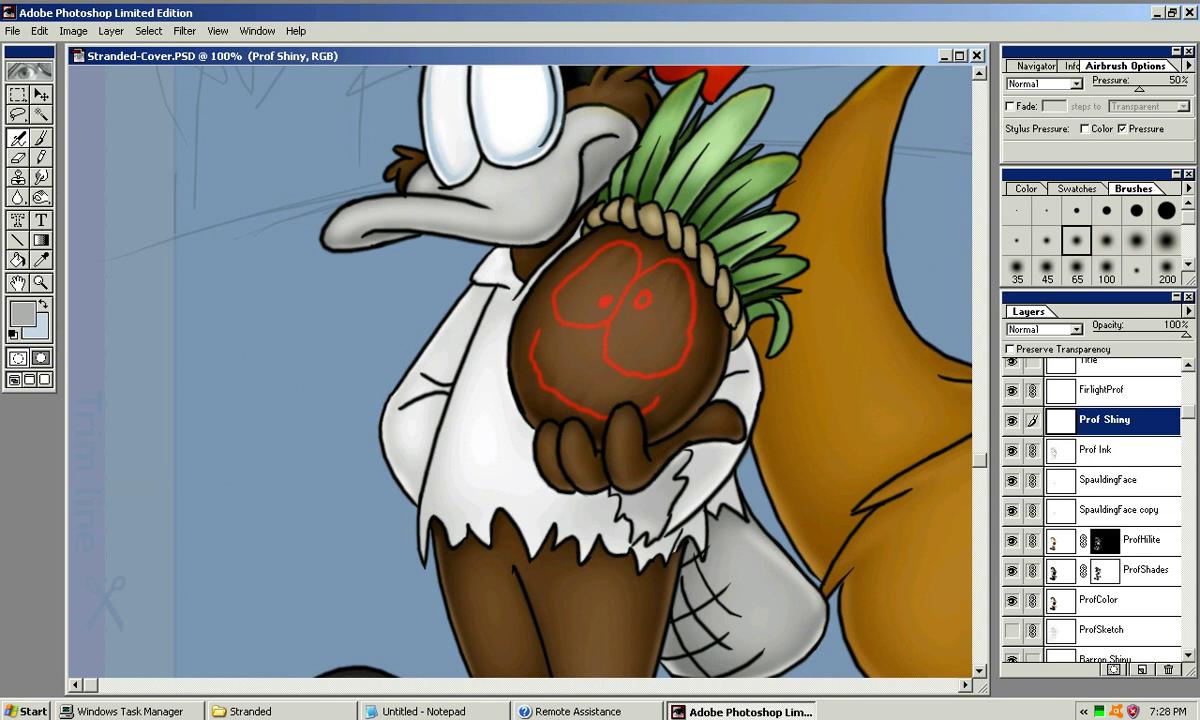
pyautogui.press(']')
pyautogui.press(']')
pyautogui.press(']')
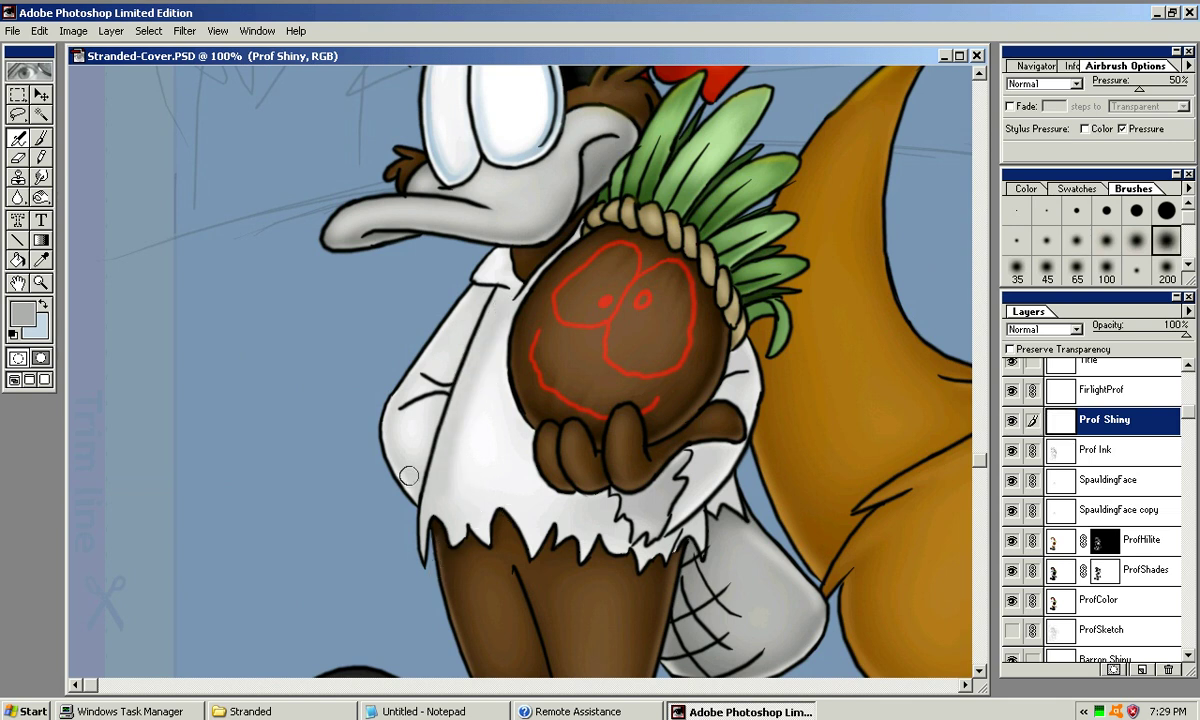
pyautogui.moveTo(391, 417); pyautogui.dragTo(418, 485)
pyautogui.hotkey('ctrl', 'z')
pyautogui.moveTo(393, 428); pyautogui.dragTo(404, 487)
# Airbrush grey shading along the sleeve of the arm holding the coconut and beside its torn cuff
pyautogui.moveTo(692, 507); pyautogui.dragTo(736, 445)
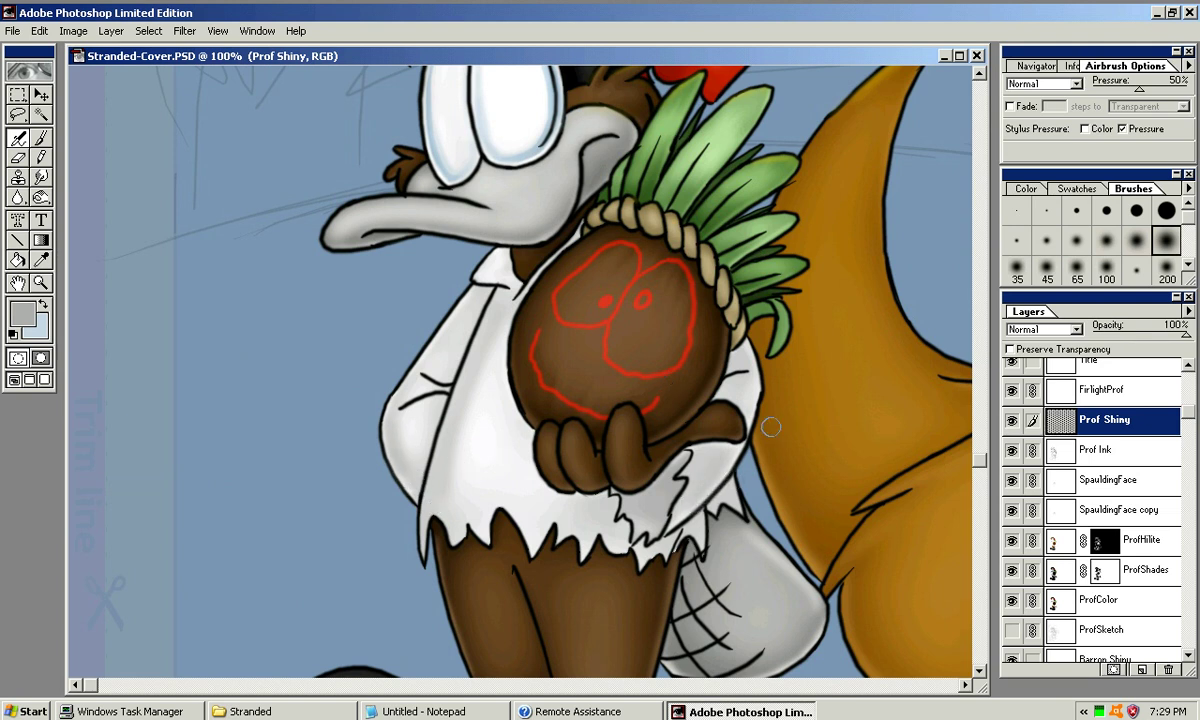
pyautogui.press('[')
pyautogui.press('[')
pyautogui.moveTo(680, 512)
pyautogui.mouseDown()
pyautogui.moveTo(670, 425)
pyautogui.moveTo(729, 438)
pyautogui.moveTo(756, 355)
pyautogui.mouseUp()
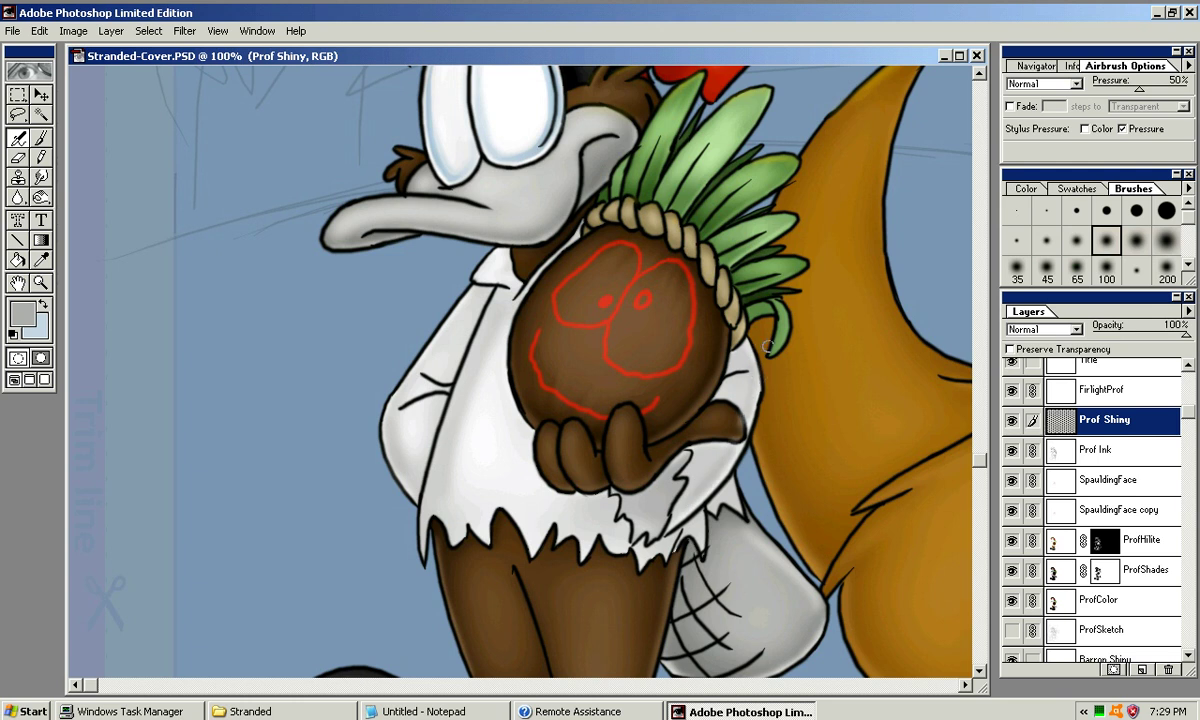
pyautogui.click(1167, 240)
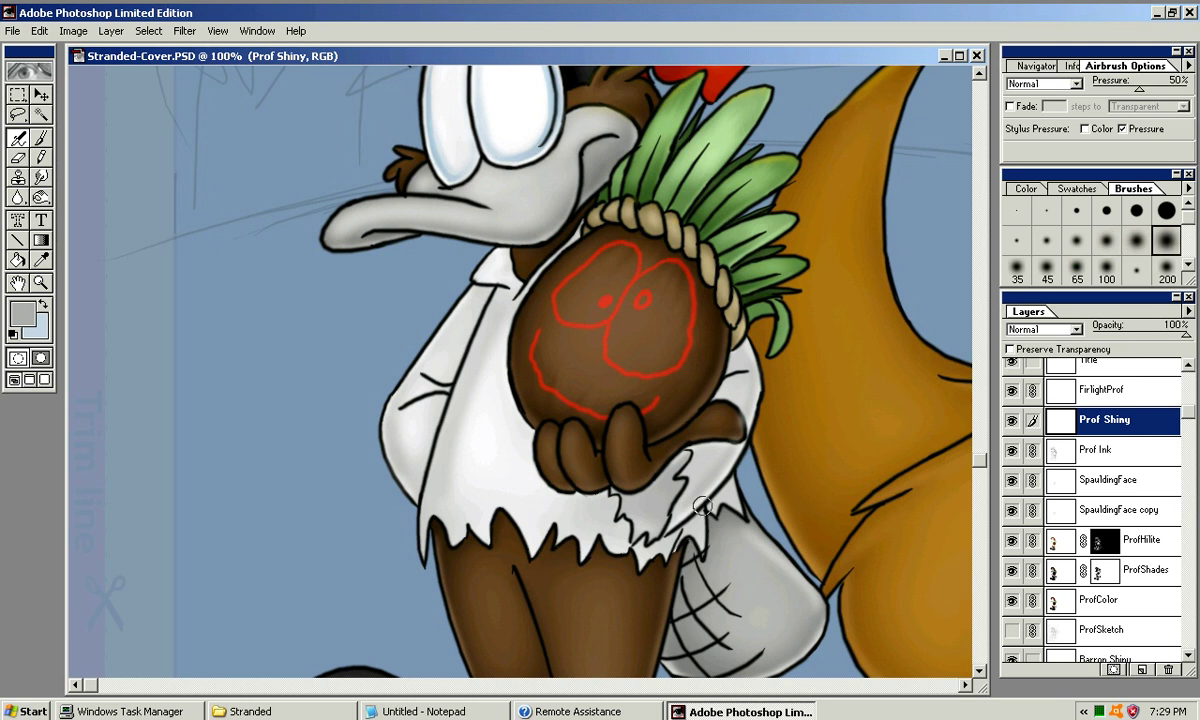
pyautogui.moveTo(712, 460)
pyautogui.mouseDown()
pyautogui.moveTo(677, 468)
pyautogui.moveTo(722, 424)
pyautogui.moveTo(713, 464)
pyautogui.mouseUp()
pyautogui.moveTo(750, 360); pyautogui.dragTo(707, 420)
pyautogui.scroll(-3, 707, 420)
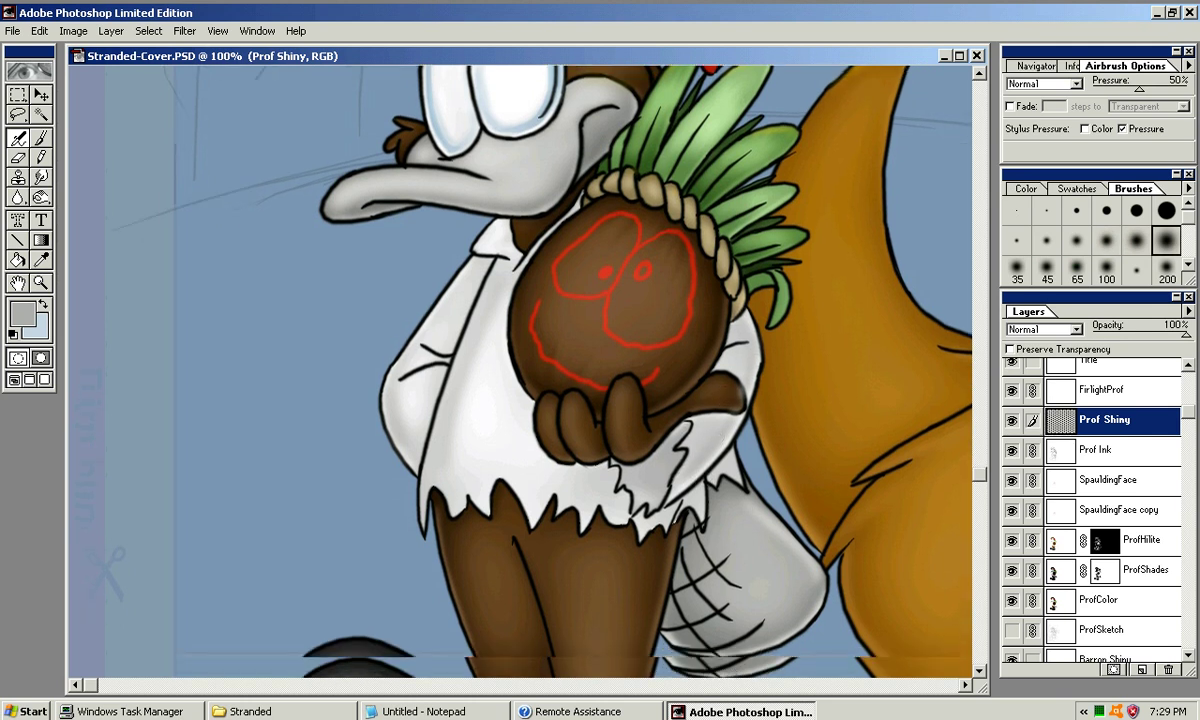
pyautogui.moveTo(607, 461); pyautogui.dragTo(611, 481)
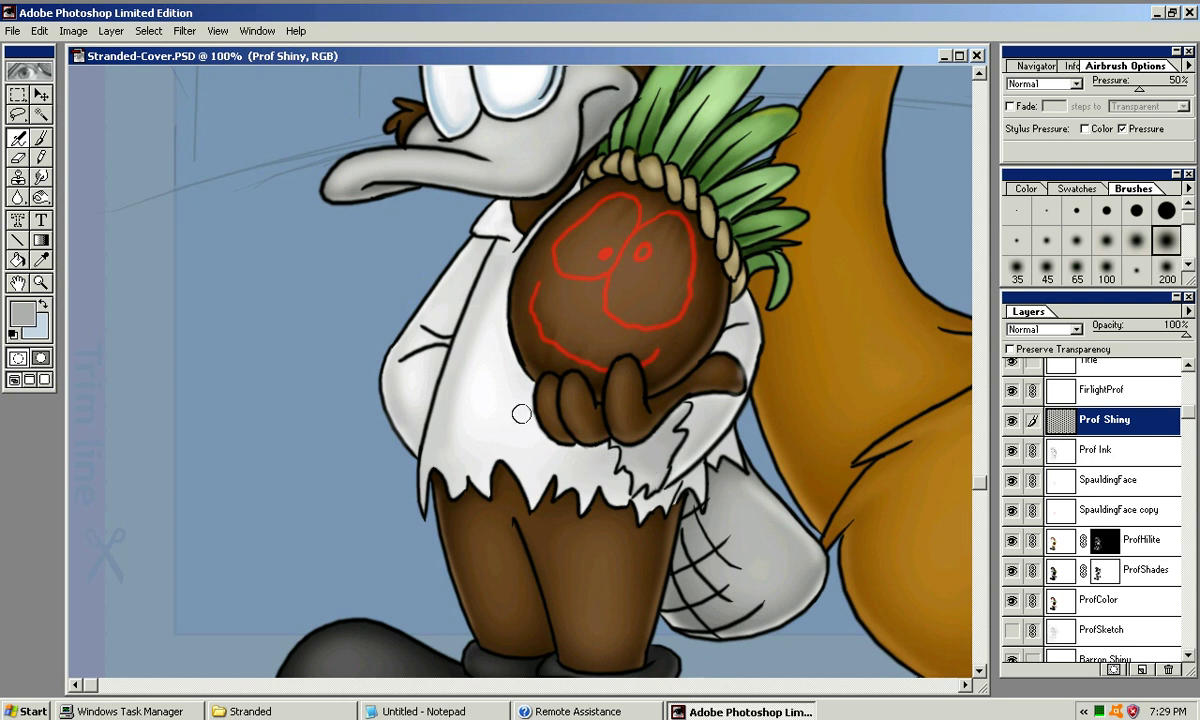
# Airbrush grey shading onto the platypus's shirt collar with a smaller soft brush
pyautogui.press('[')
pyautogui.press('[')
pyautogui.press('[')
pyautogui.moveTo(479, 226)
pyautogui.mouseDown()
pyautogui.moveTo(466, 195)
pyautogui.moveTo(459, 216)
pyautogui.moveTo(506, 206)
pyautogui.moveTo(497, 211)
pyautogui.mouseUp()
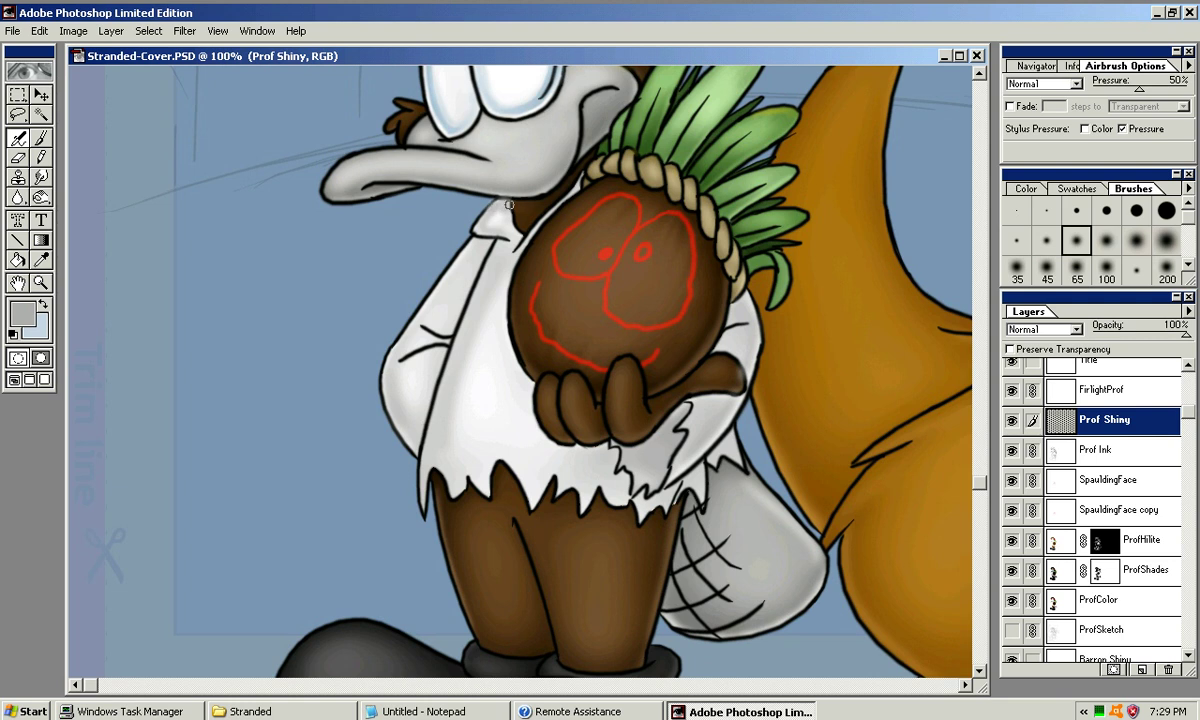
pyautogui.moveTo(499, 212); pyautogui.dragTo(502, 201)
pyautogui.hotkey('ctrl', '+')
pyautogui.hotkey('ctrl', '+')
pyautogui.moveTo(584, 215)
pyautogui.mouseDown()
pyautogui.moveTo(522, 507)
pyautogui.moveTo(442, 639)
pyautogui.mouseUp()
pyautogui.moveTo(544, 233)
pyautogui.mouseDown()
pyautogui.moveTo(544, 246)
pyautogui.moveTo(566, 204)
pyautogui.mouseUp()
# Airbrush grey shadows on the shirt beneath the fingers and along the torn cuff and the sleeve's lower edge
pyautogui.scroll(-10, 529, 402)
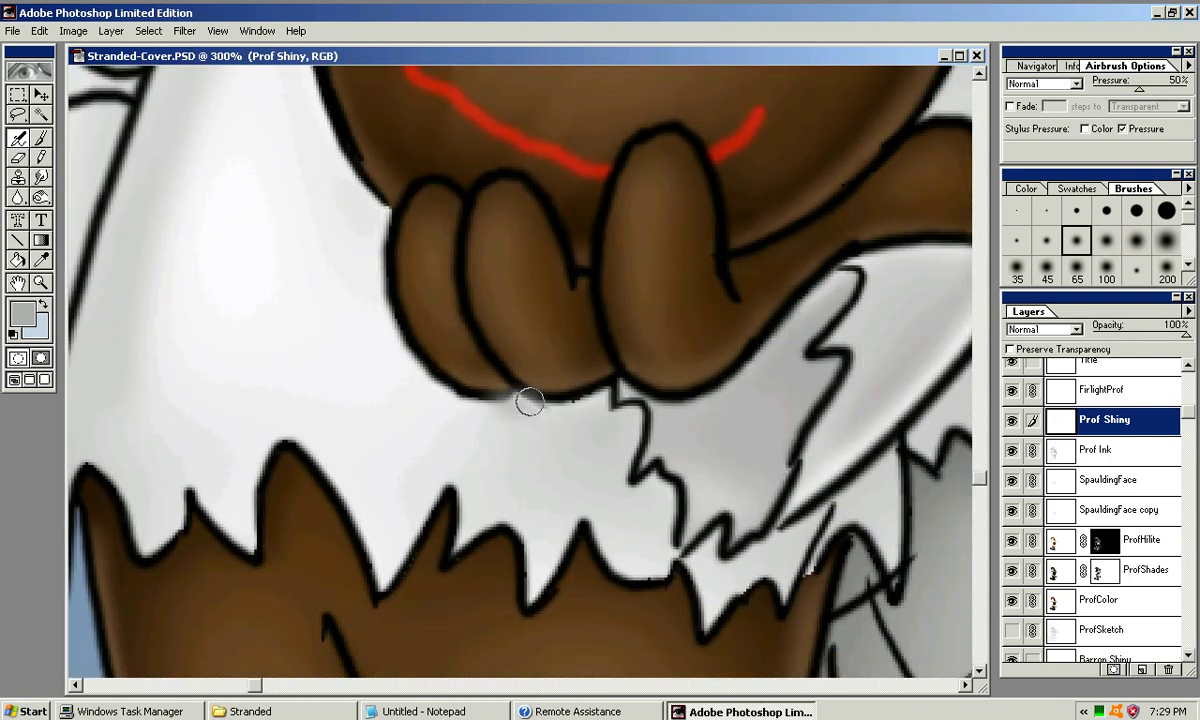
pyautogui.moveTo(529, 402)
pyautogui.mouseDown()
pyautogui.moveTo(469, 407)
pyautogui.moveTo(581, 415)
pyautogui.moveTo(565, 405)
pyautogui.moveTo(578, 413)
pyautogui.moveTo(600, 400)
pyautogui.moveTo(504, 421)
pyautogui.moveTo(453, 391)
pyautogui.moveTo(609, 437)
pyautogui.mouseUp()
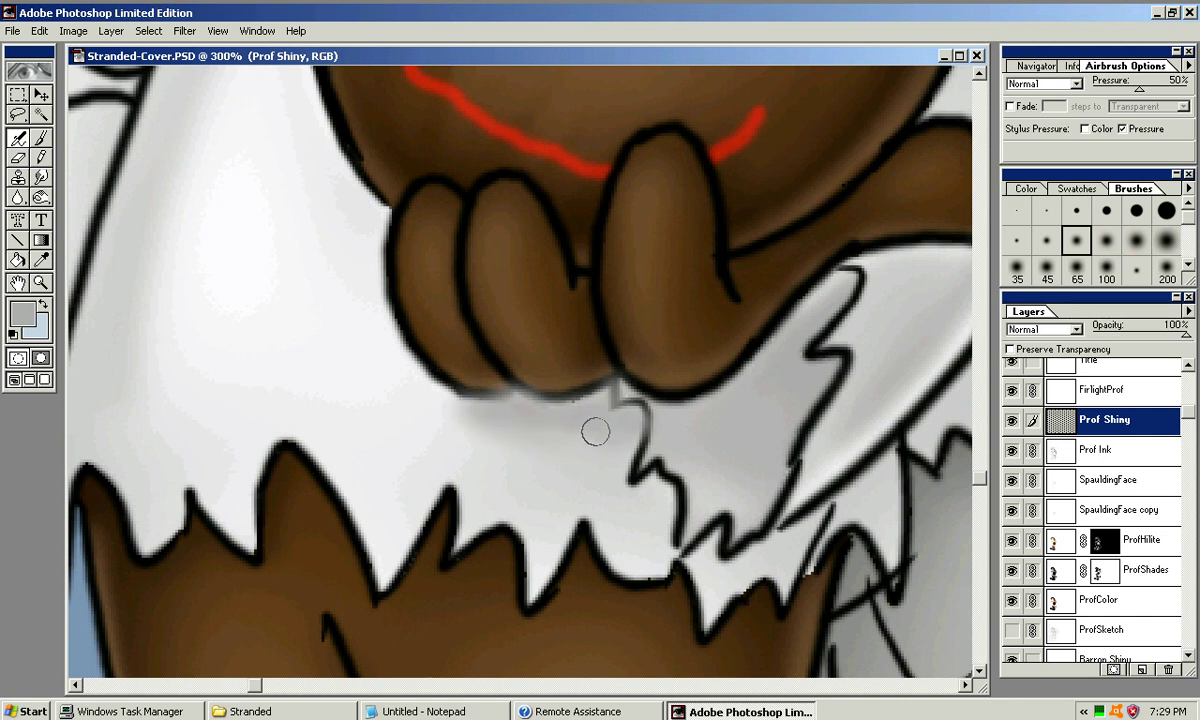
pyautogui.click(18, 197)
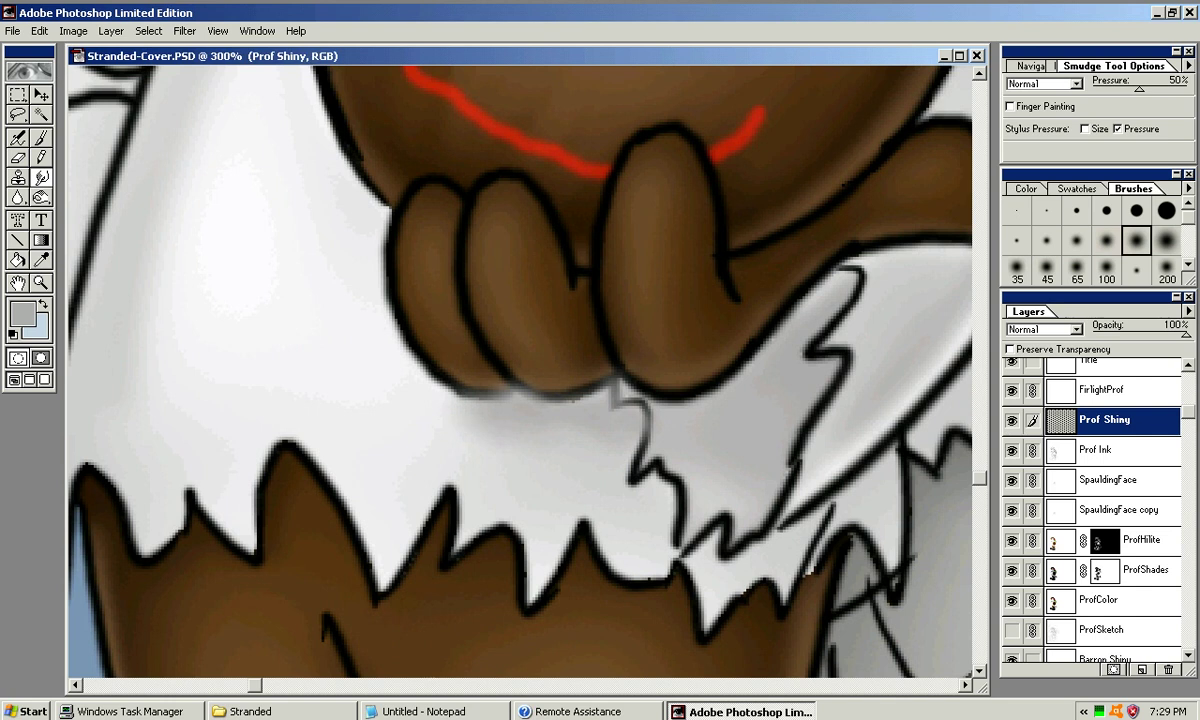
pyautogui.moveTo(763, 246); pyautogui.dragTo(576, 203)
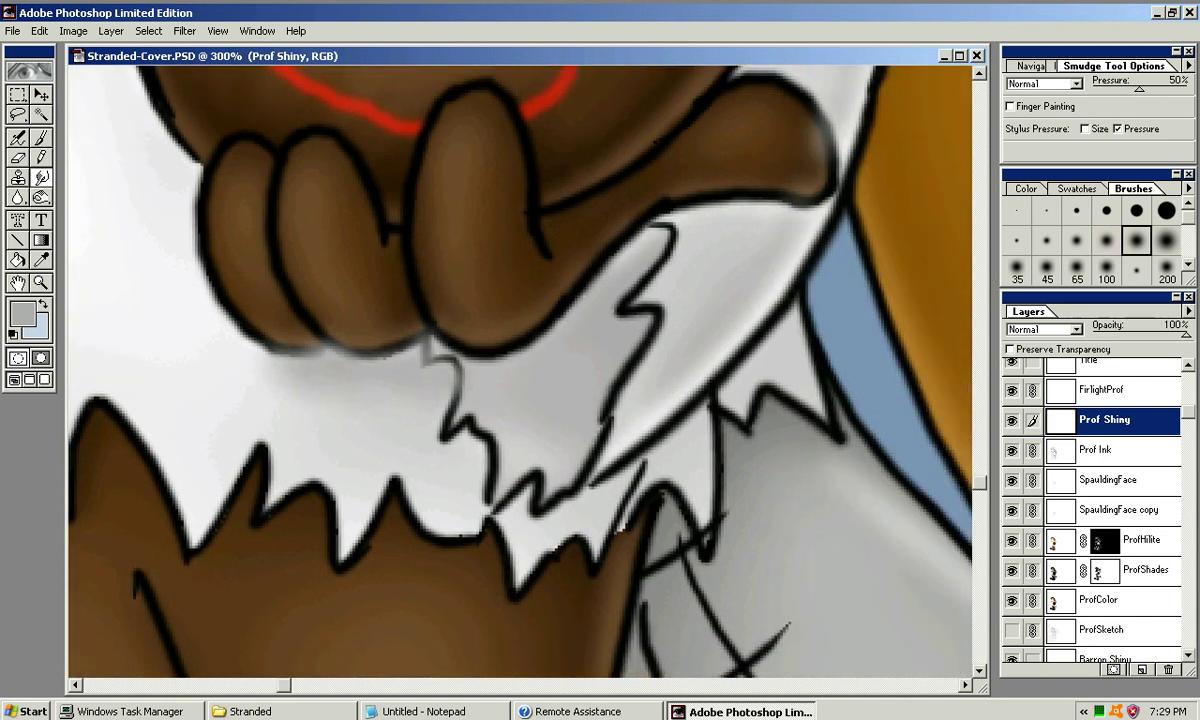
pyautogui.click(18, 138)
pyautogui.moveTo(519, 499)
pyautogui.mouseDown()
pyautogui.moveTo(509, 506)
pyautogui.moveTo(627, 479)
pyautogui.moveTo(780, 314)
pyautogui.moveTo(690, 408)
pyautogui.mouseUp()
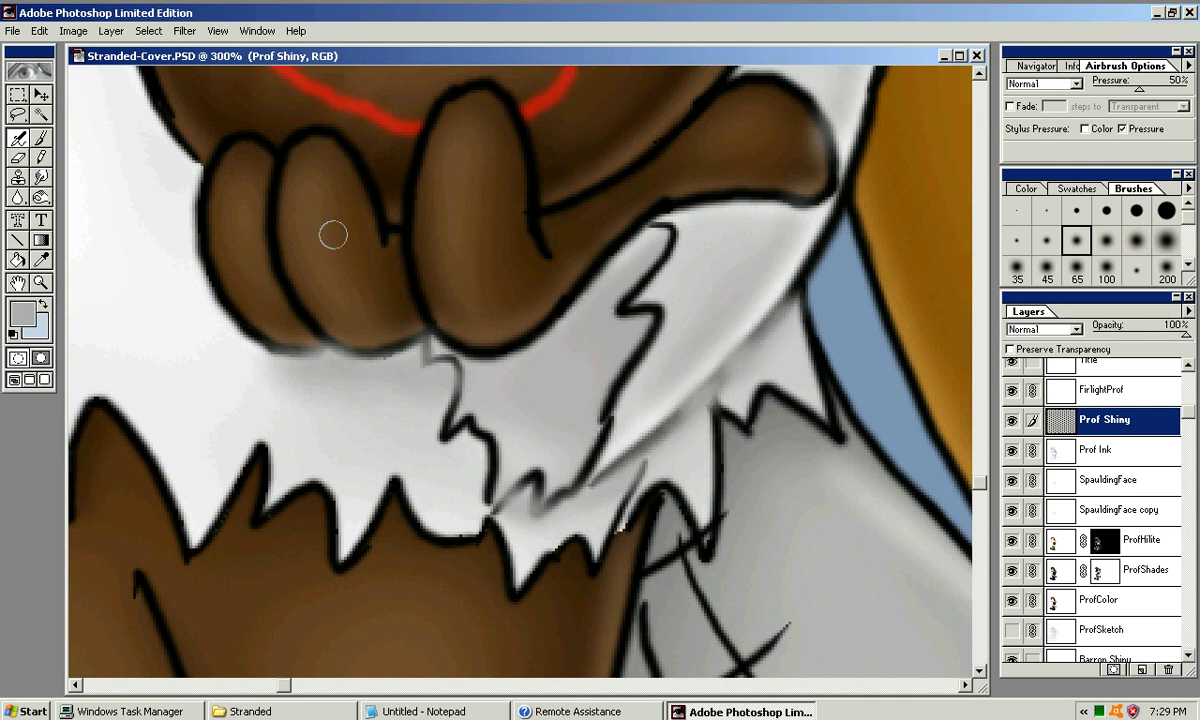
# Smudge the grey shading along the sleeve's lower edge and the torn cuff to blend it into the shirt
pyautogui.press('r')
pyautogui.click(41, 198)
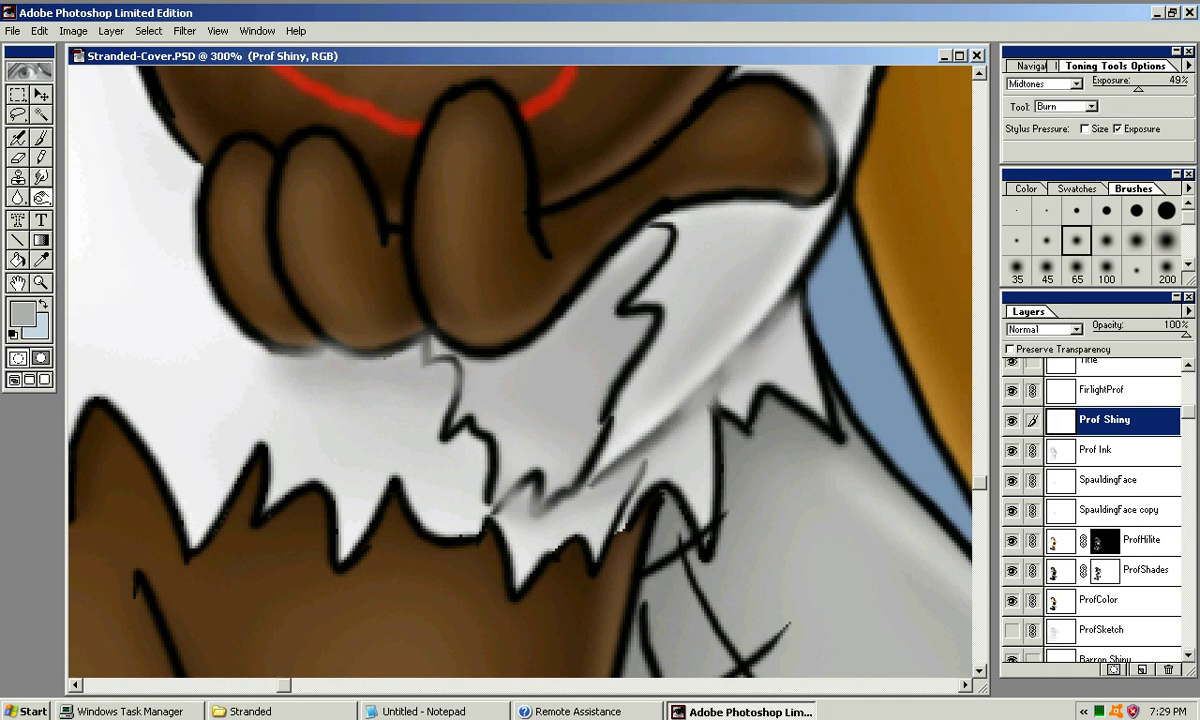
pyautogui.click(41, 178)
pyautogui.moveTo(715, 396); pyautogui.dragTo(688, 415)
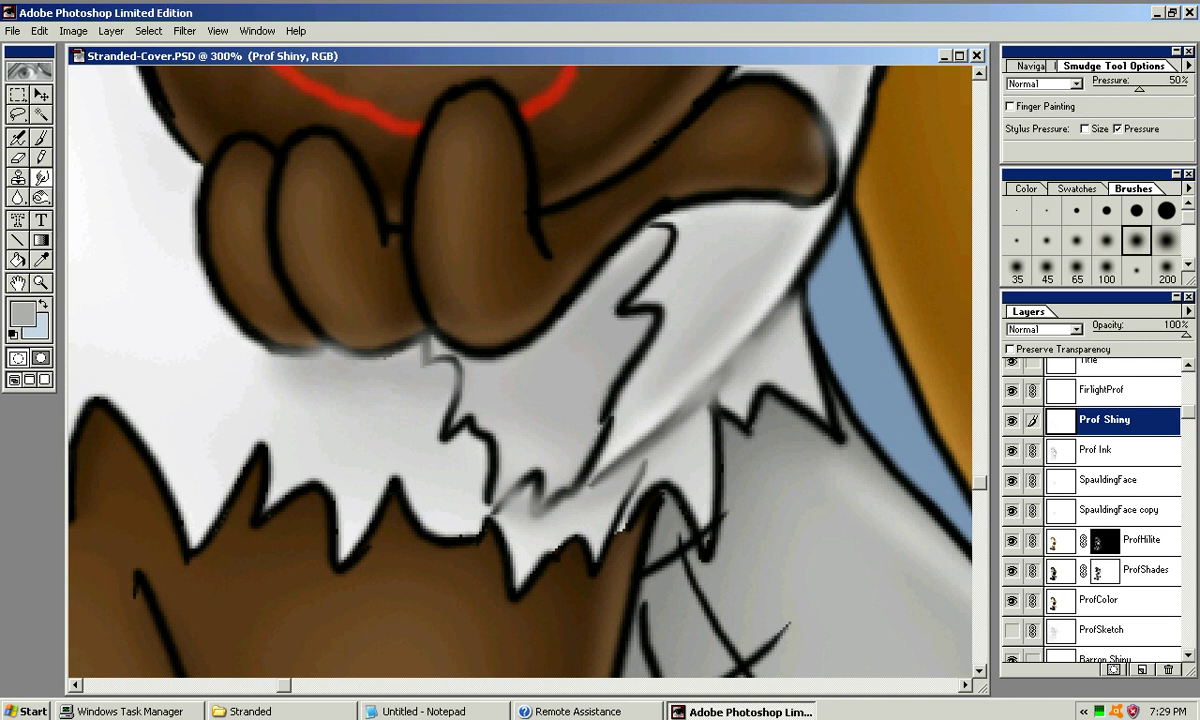
pyautogui.moveTo(645, 470); pyautogui.dragTo(606, 498)
pyautogui.moveTo(575, 488)
pyautogui.mouseDown()
pyautogui.moveTo(538, 500)
pyautogui.moveTo(520, 478)
pyautogui.moveTo(540, 498)
pyautogui.mouseUp()
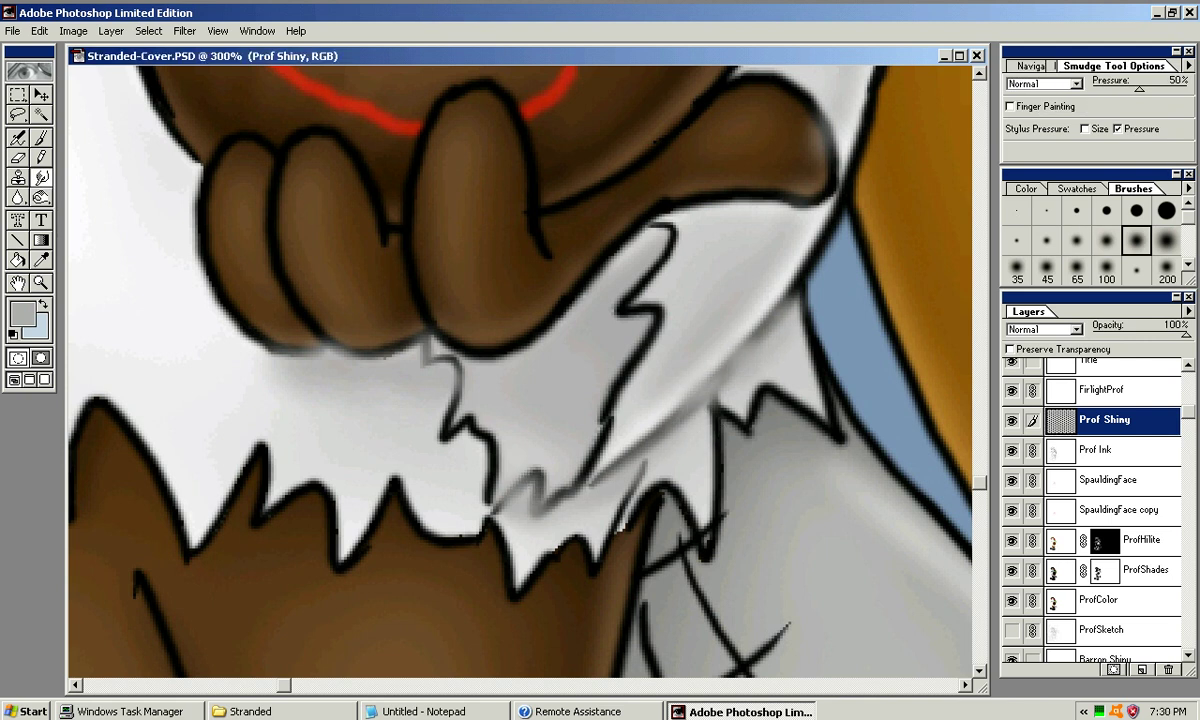
# Smudge the grey shading along the sleeve's lower outline and the jagged tip of the torn cuff
pyautogui.moveTo(196, 270); pyautogui.dragTo(225, 262)
pyautogui.moveTo(558, 228); pyautogui.dragTo(576, 248)
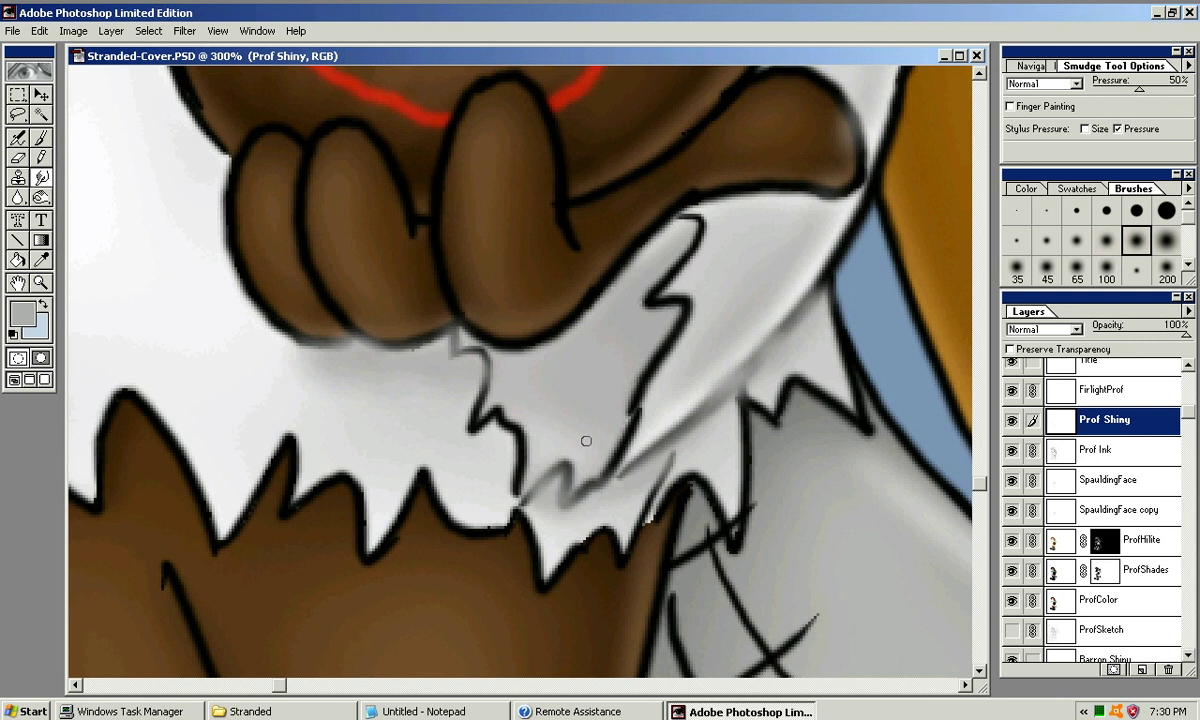
pyautogui.moveTo(535, 489)
pyautogui.mouseDown()
pyautogui.moveTo(568, 465)
pyautogui.moveTo(530, 462)
pyautogui.moveTo(611, 465)
pyautogui.moveTo(720, 388)
pyautogui.moveTo(560, 424)
pyautogui.moveTo(622, 416)
pyautogui.mouseUp()
pyautogui.moveTo(585, 454); pyautogui.dragTo(630, 402)
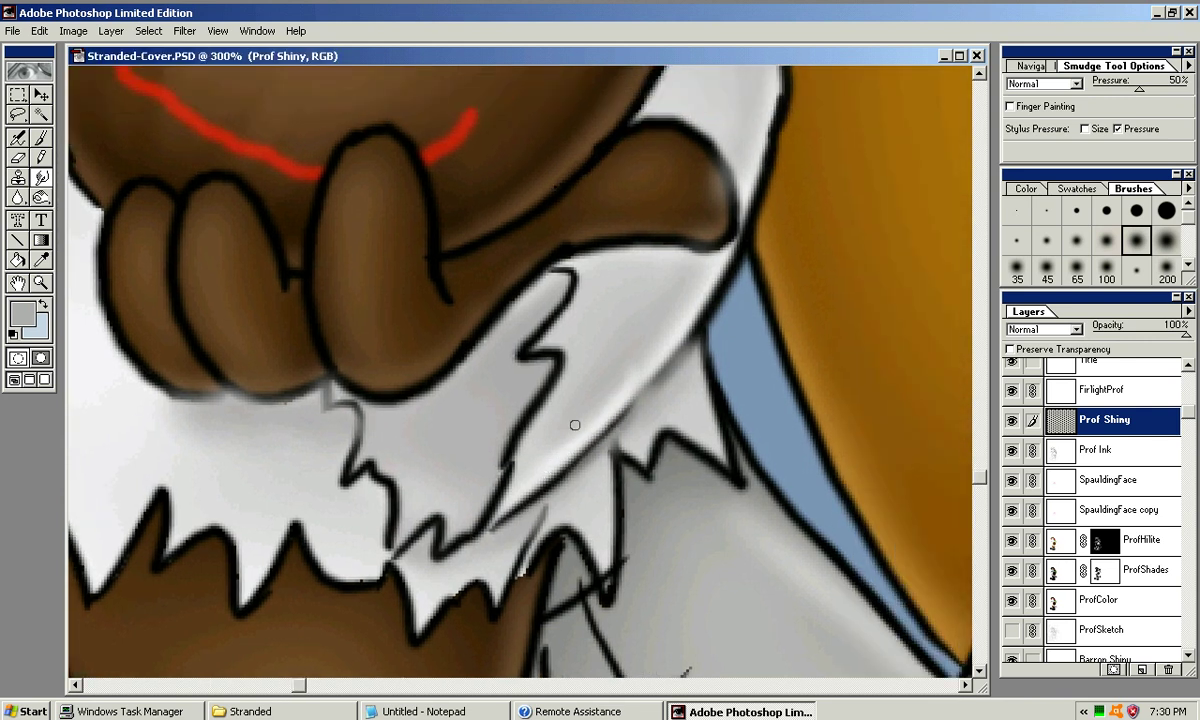
pyautogui.moveTo(584, 457); pyautogui.dragTo(612, 431)
pyautogui.moveTo(551, 471)
pyautogui.mouseDown()
pyautogui.moveTo(615, 345)
pyautogui.moveTo(545, 430)
pyautogui.moveTo(557, 470)
pyautogui.moveTo(630, 335)
pyautogui.moveTo(691, 332)
pyautogui.mouseUp()
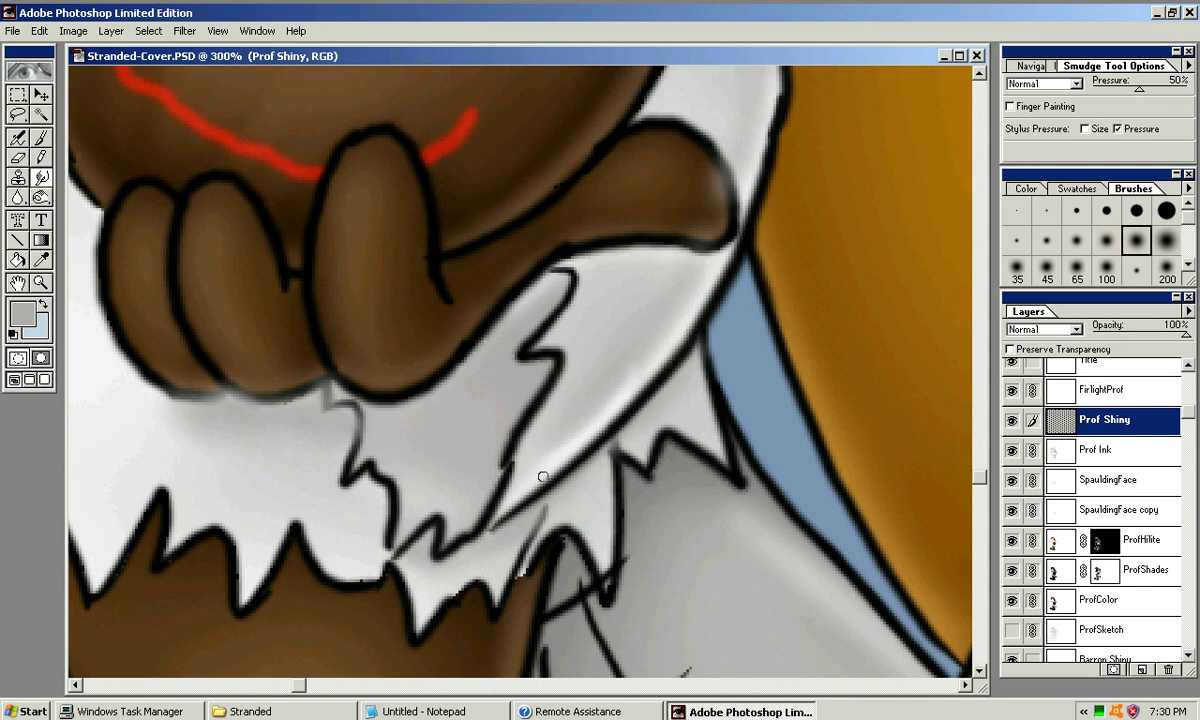
pyautogui.moveTo(549, 474)
pyautogui.mouseDown()
pyautogui.moveTo(575, 410)
pyautogui.moveTo(630, 395)
pyautogui.mouseUp()
pyautogui.moveTo(514, 512); pyautogui.dragTo(491, 528)
pyautogui.moveTo(480, 490); pyautogui.dragTo(542, 460)
# Smudge the grey shading beneath the fingers into their outlines, finishing with the smallest soft brush
pyautogui.moveTo(416, 377)
pyautogui.mouseDown()
pyautogui.moveTo(423, 397)
pyautogui.moveTo(423, 381)
pyautogui.moveTo(366, 335)
pyautogui.moveTo(375, 328)
pyautogui.moveTo(389, 364)
pyautogui.moveTo(451, 365)
pyautogui.mouseUp()
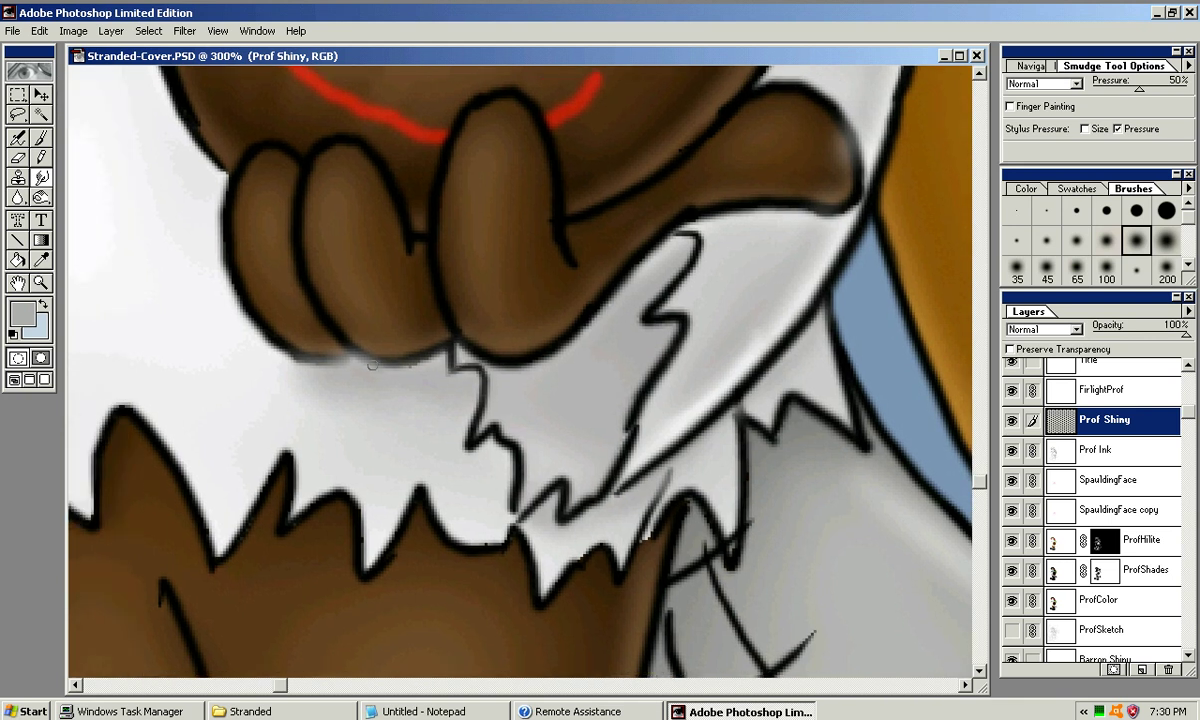
pyautogui.moveTo(356, 345); pyautogui.dragTo(348, 338)
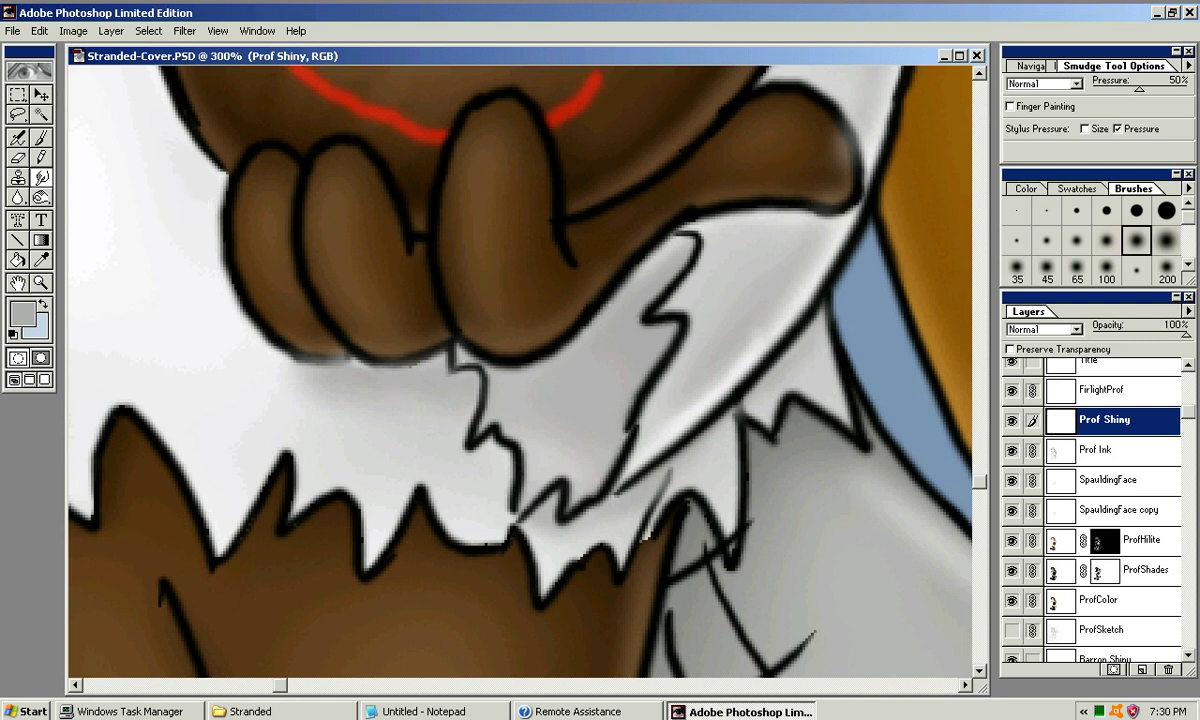
pyautogui.click(1017, 240)
pyautogui.moveTo(354, 368); pyautogui.dragTo(356, 356)
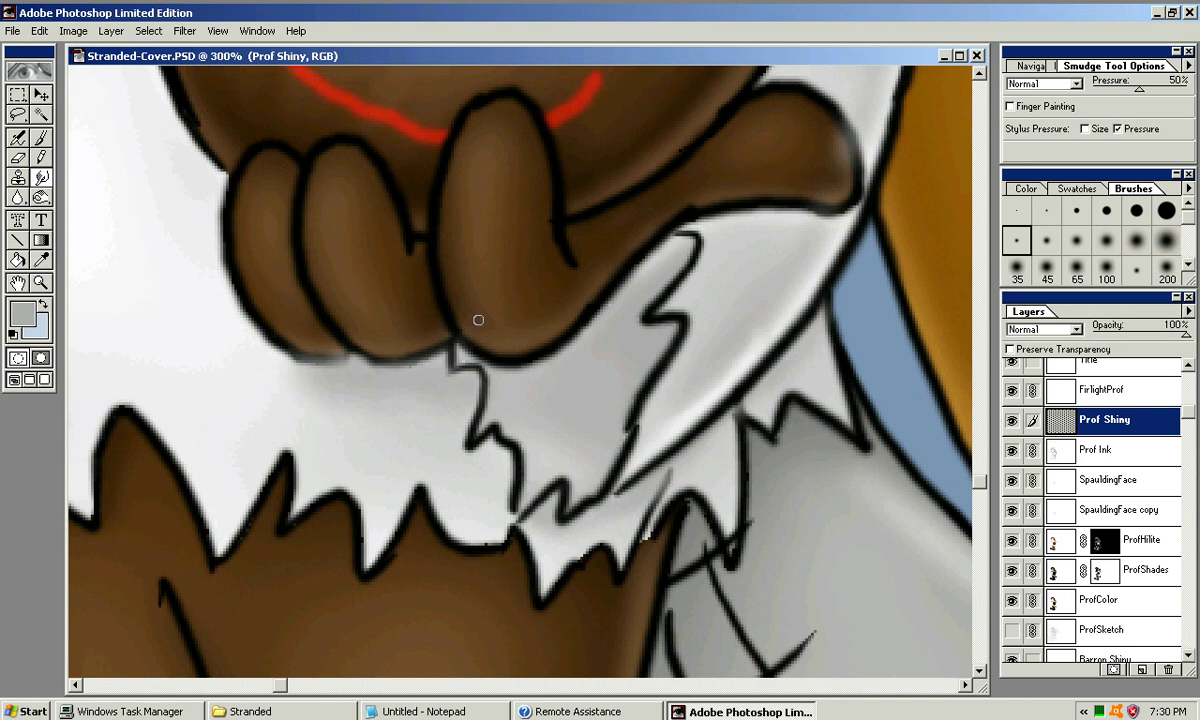
pyautogui.hotkey('ctrl', 'z')
pyautogui.moveTo(366, 348)
pyautogui.mouseDown()
pyautogui.moveTo(358, 358)
pyautogui.moveTo(316, 343)
pyautogui.moveTo(341, 351)
pyautogui.mouseUp()
# Smudge the grey shading along the collar's outlines and the collar tip beside the coconut's rope
pyautogui.moveTo(821, 122)
pyautogui.mouseDown()
pyautogui.moveTo(960, 198)
pyautogui.moveTo(865, 246)
pyautogui.moveTo(663, 264)
pyautogui.moveTo(681, 301)
pyautogui.moveTo(688, 275)
pyautogui.moveTo(696, 296)
pyautogui.mouseUp()
pyautogui.moveTo(500, 350)
pyautogui.mouseDown()
pyautogui.moveTo(902, 265)
pyautogui.moveTo(861, 260)
pyautogui.moveTo(876, 252)
pyautogui.mouseUp()
pyautogui.moveTo(596, 407); pyautogui.dragTo(622, 407)
pyautogui.moveTo(560, 320); pyautogui.dragTo(635, 626)
pyautogui.moveTo(560, 350)
pyautogui.mouseDown()
pyautogui.moveTo(428, 536)
pyautogui.moveTo(498, 576)
pyautogui.mouseUp()
pyautogui.moveTo(280, 305); pyautogui.dragTo(341, 318)
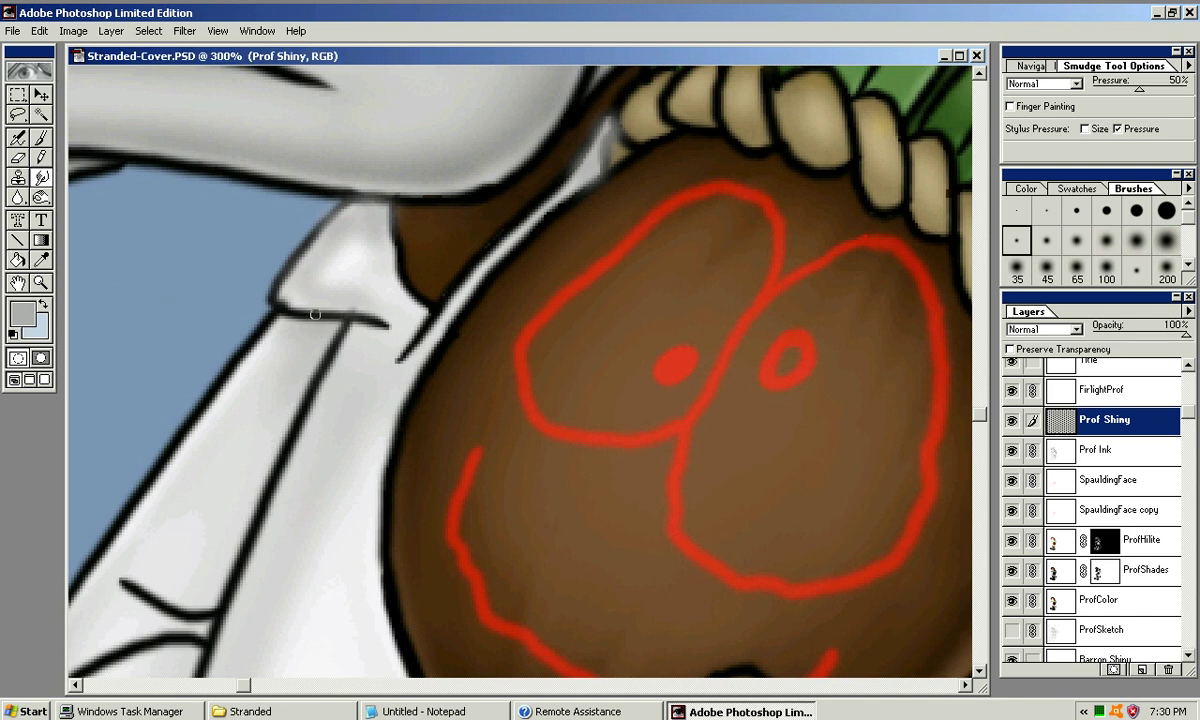
pyautogui.moveTo(303, 247)
pyautogui.mouseDown()
pyautogui.moveTo(341, 207)
pyautogui.moveTo(381, 196)
pyautogui.moveTo(402, 225)
pyautogui.mouseUp()
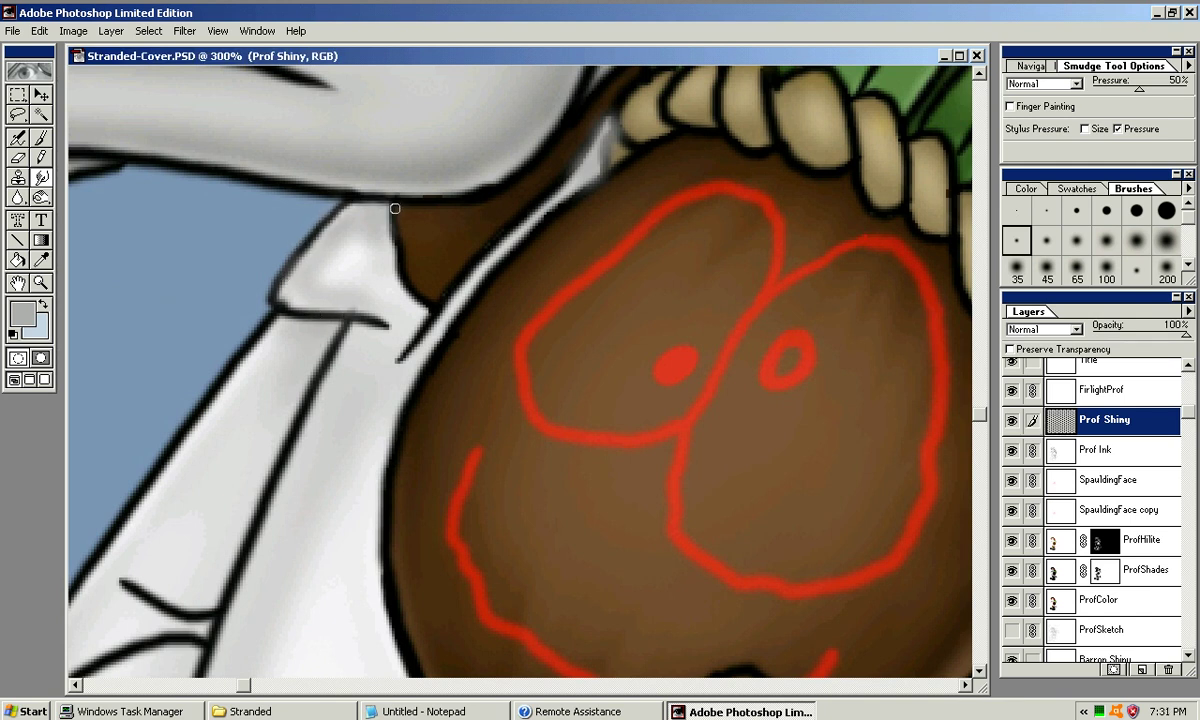
pyautogui.moveTo(574, 174)
pyautogui.mouseDown()
pyautogui.moveTo(584, 129)
pyautogui.moveTo(608, 104)
pyautogui.mouseUp()
pyautogui.moveTo(577, 149)
pyautogui.mouseDown()
pyautogui.moveTo(620, 107)
pyautogui.moveTo(609, 155)
pyautogui.moveTo(579, 198)
pyautogui.moveTo(620, 135)
pyautogui.mouseUp()
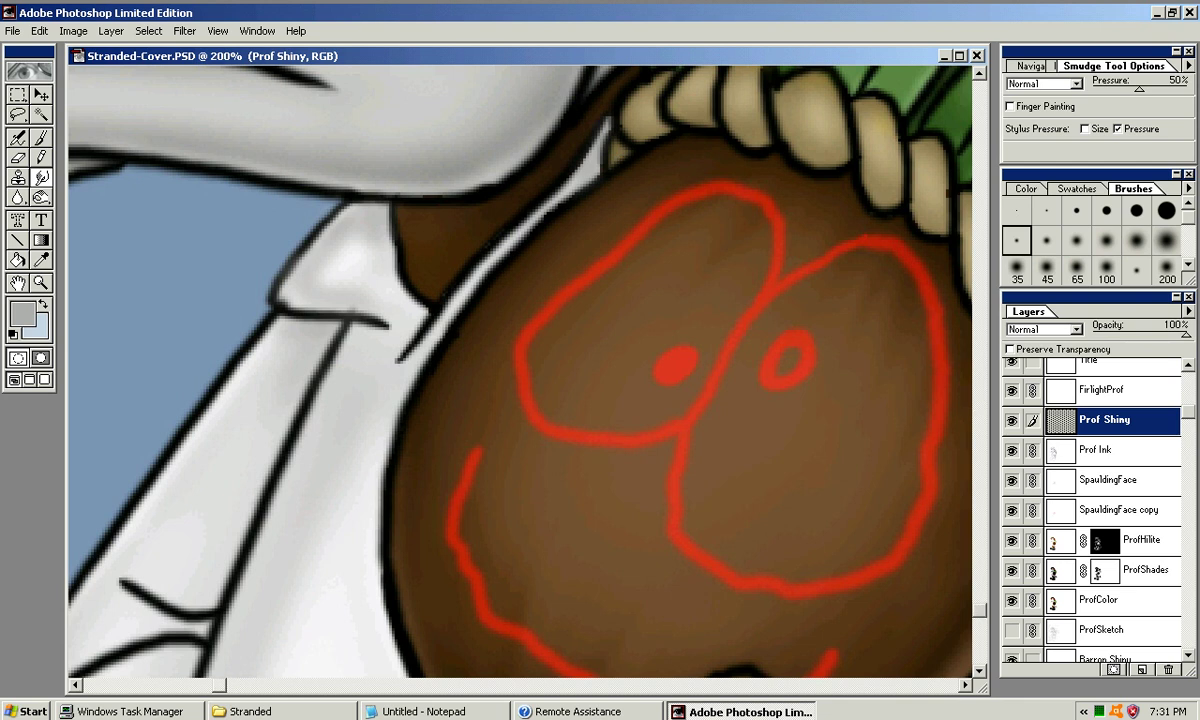
# Select the white shirt area on the ProfColor layer with the Magic Wand at tolerance 32
pyautogui.hotkey('ctrl', '-')
pyautogui.hotkey('ctrl', '-')
pyautogui.hotkey('ctrl', '-')
pyautogui.hotkey('ctrl', '-')
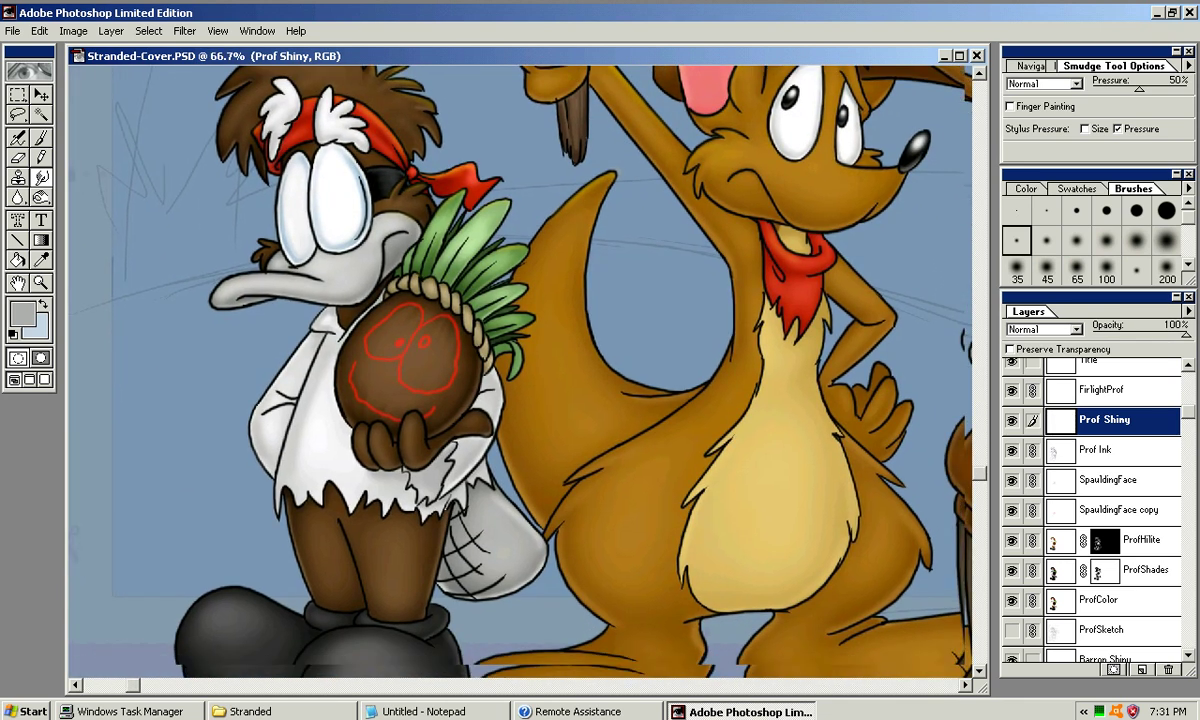
pyautogui.moveTo(558, 370); pyautogui.dragTo(520, 355)
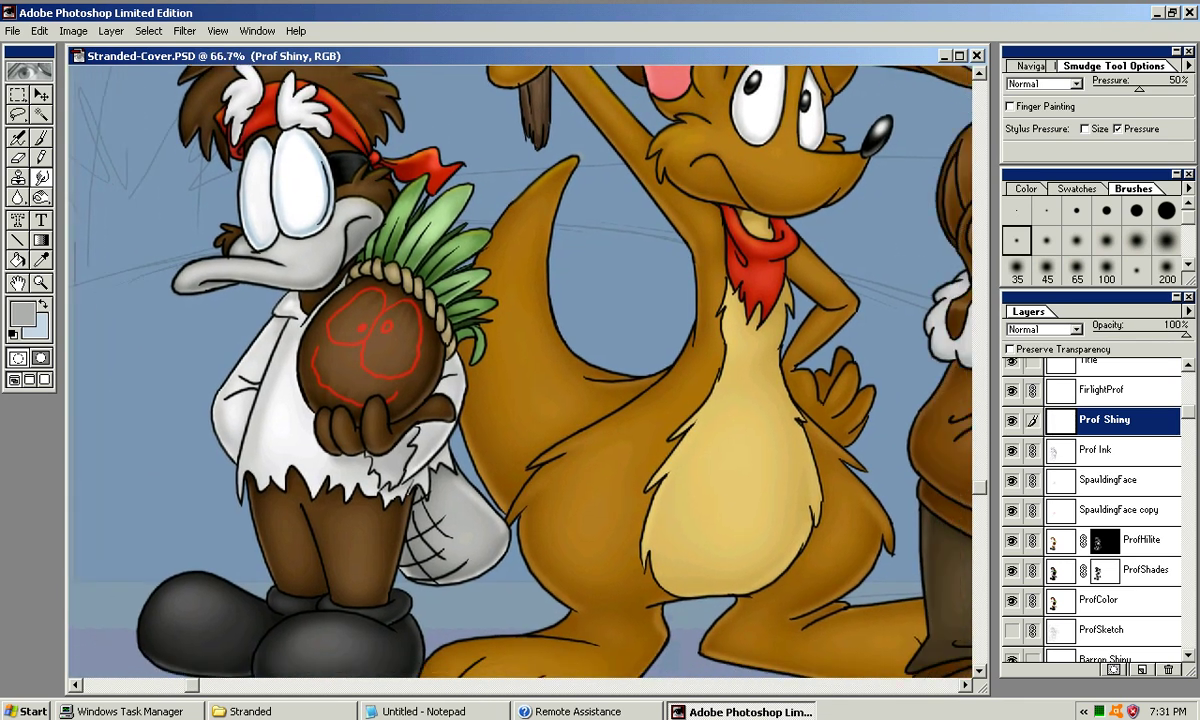
pyautogui.click(1104, 600)
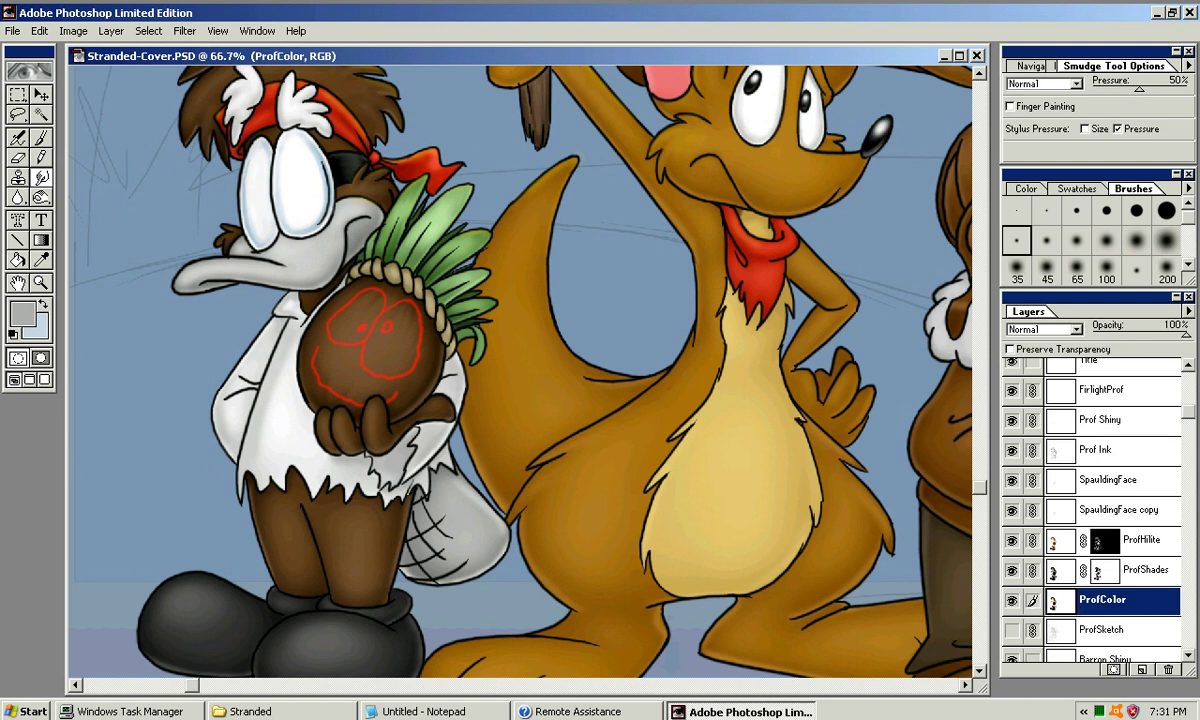
pyautogui.press('w')
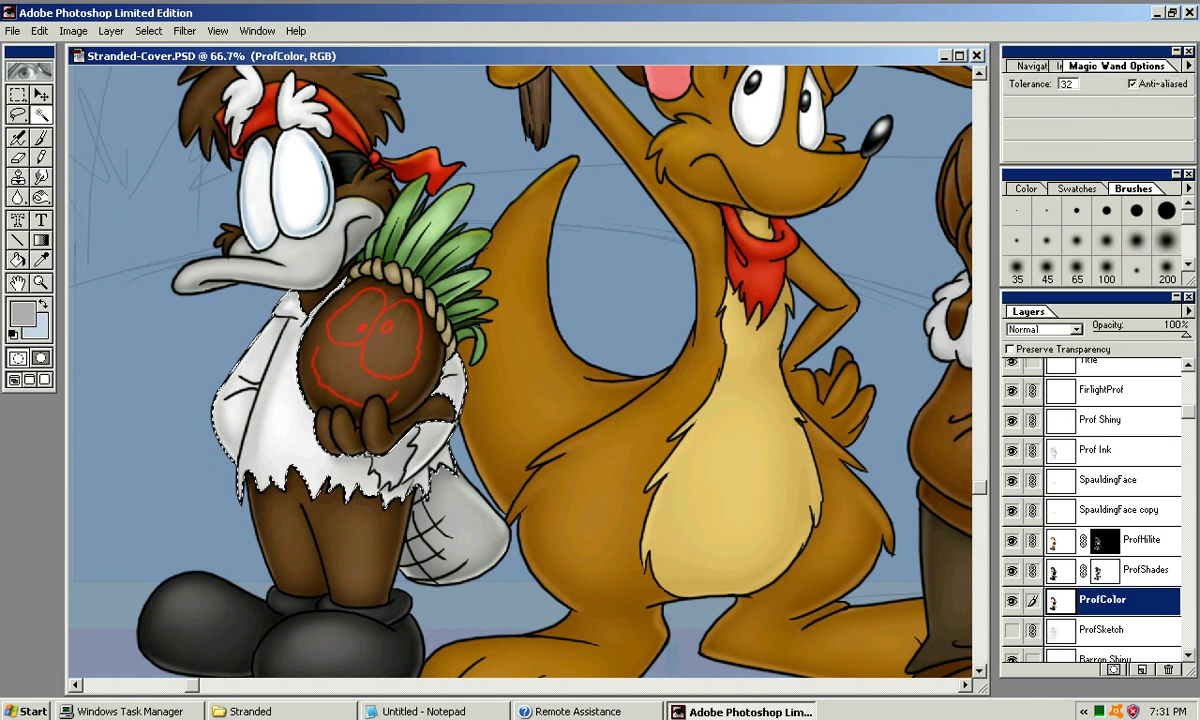
pyautogui.hotkey('ctrl', '+')
pyautogui.hotkey('ctrl', '+')
pyautogui.moveTo(384, 467); pyautogui.dragTo(657, 277)
pyautogui.press('m')
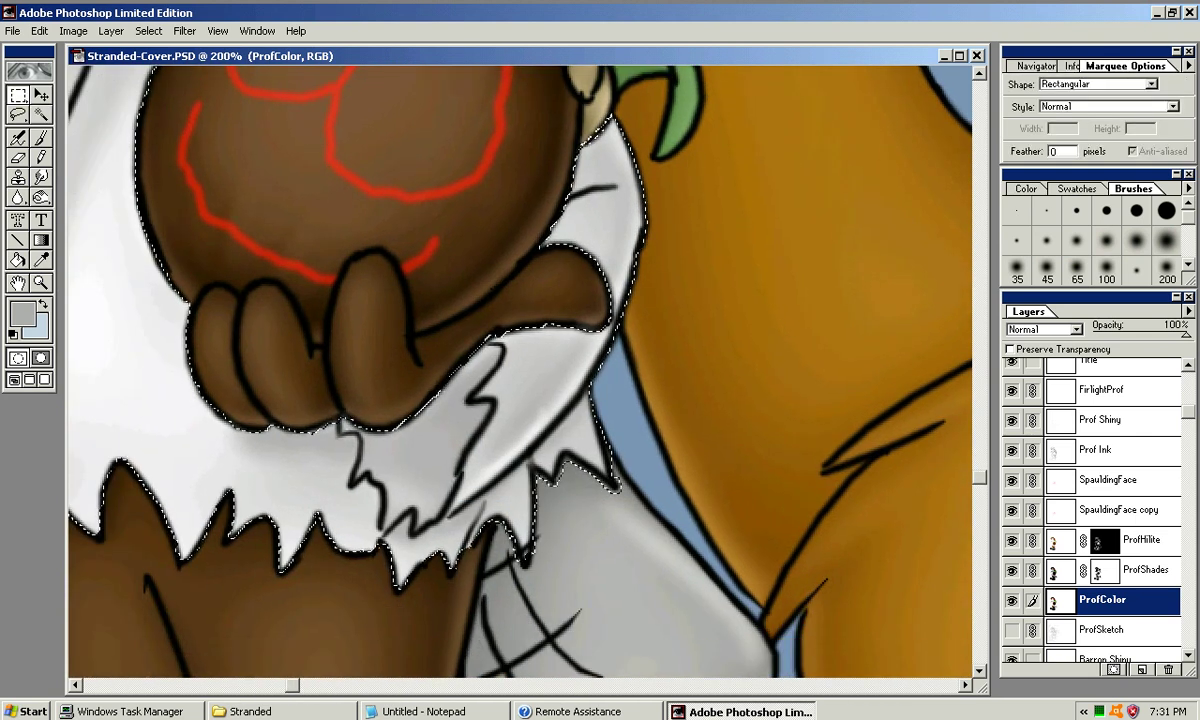
pyautogui.hotkey('ctrl', 'd')
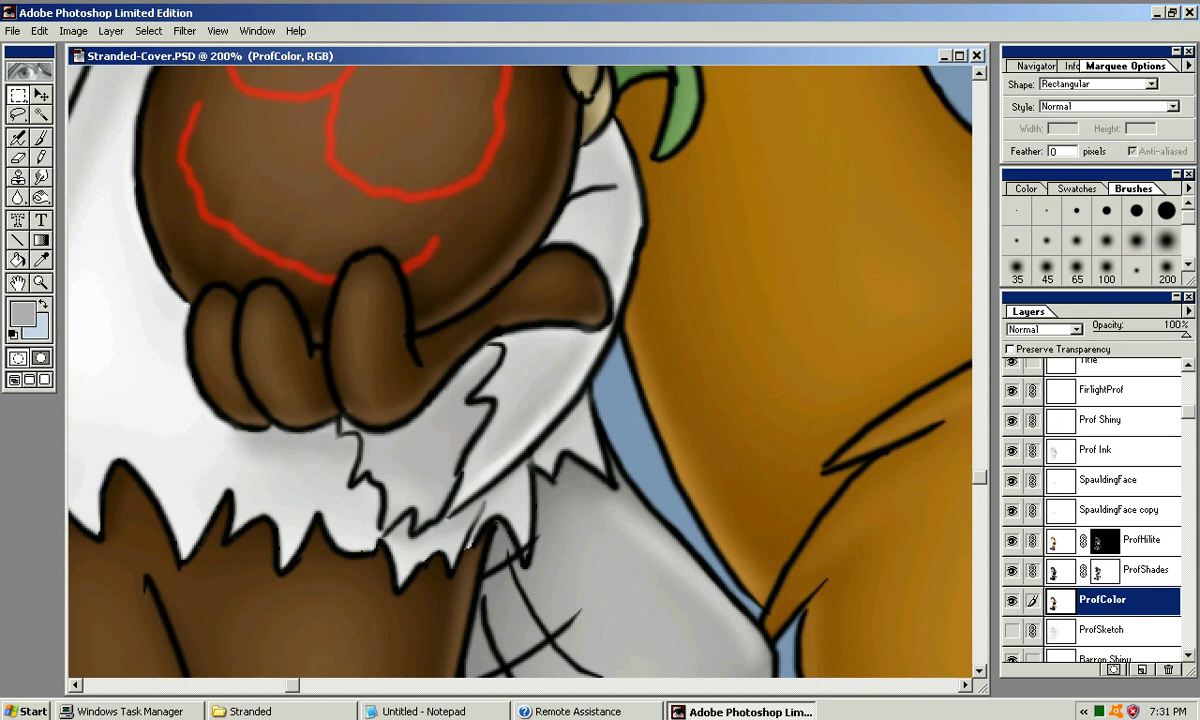
pyautogui.press('w')
pyautogui.click(430, 450)
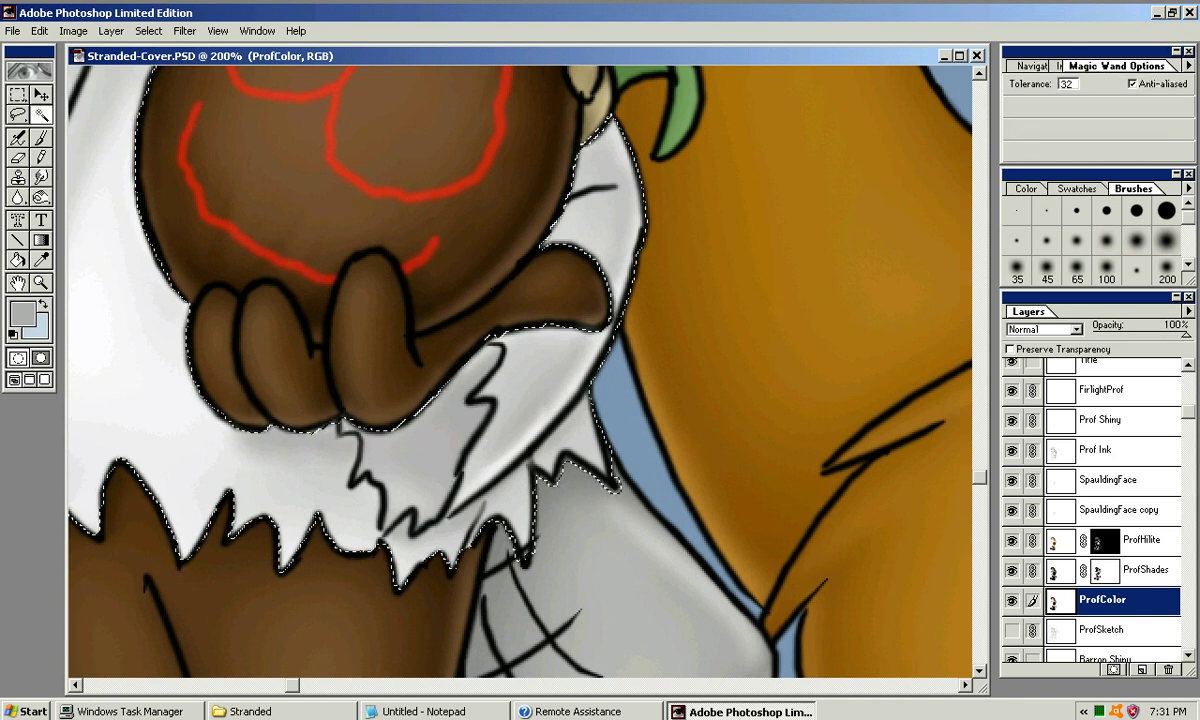
# Burn a darker shadow inside the torn cuff beside the palm with a 65-pixel soft brush
pyautogui.press('o')
pyautogui.click(1107, 268)
pyautogui.press('[')
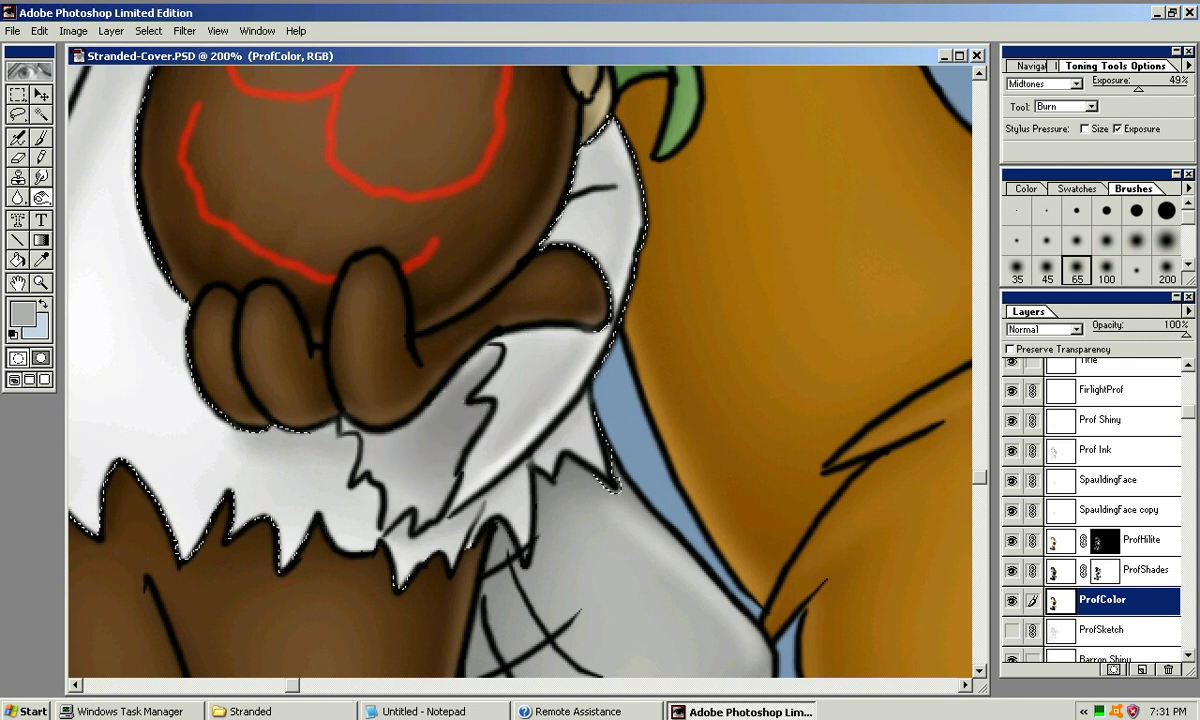
pyautogui.moveTo(468, 418); pyautogui.dragTo(430, 432)
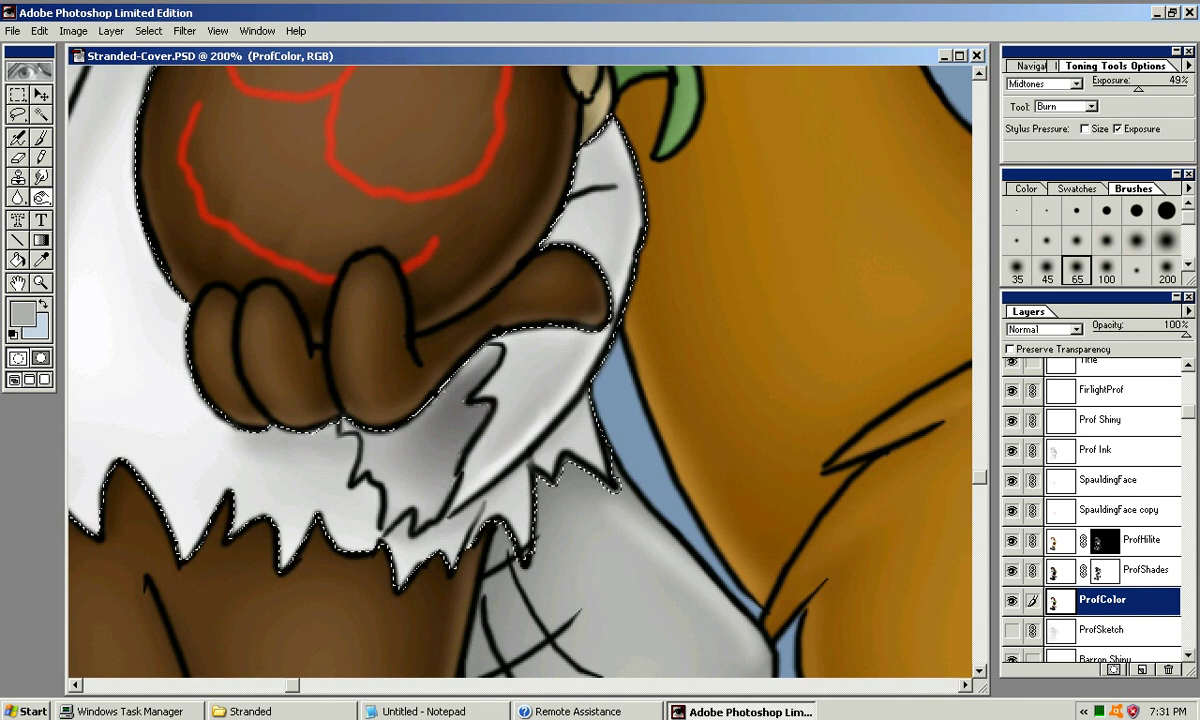
# Airbrush black on the ProfHilite mask along the torn cuff's upper edge and clear the shirt selection
pyautogui.click(1106, 420)
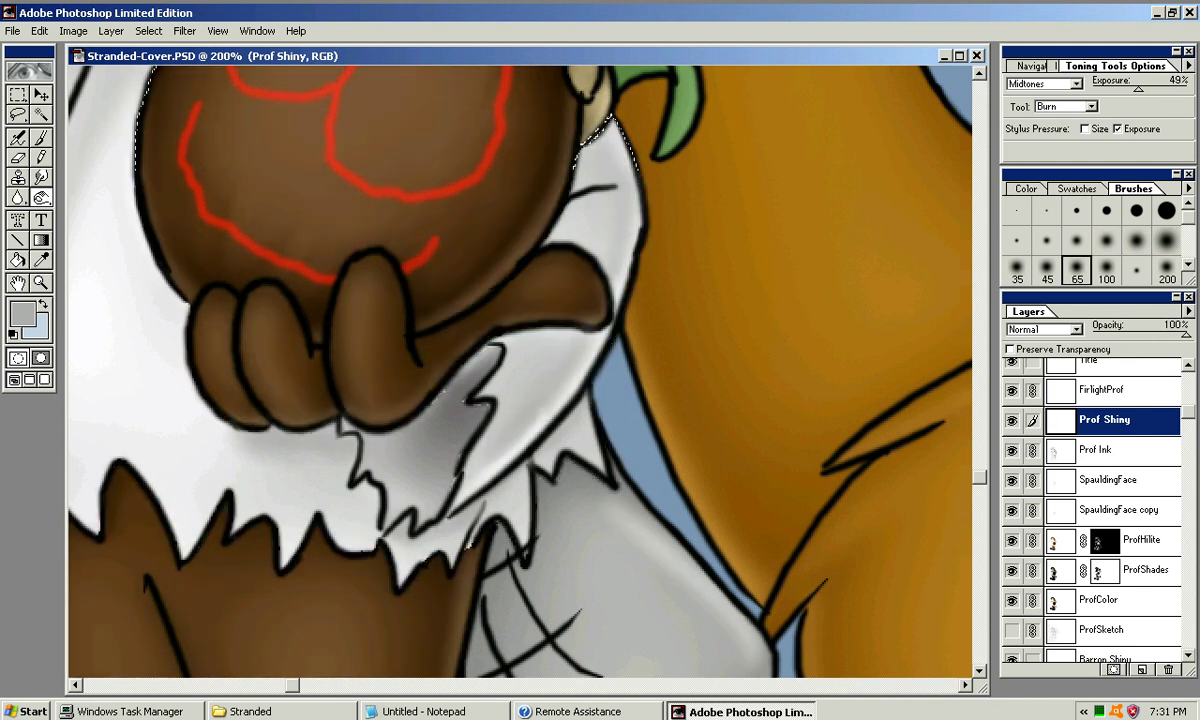
pyautogui.click(1106, 541)
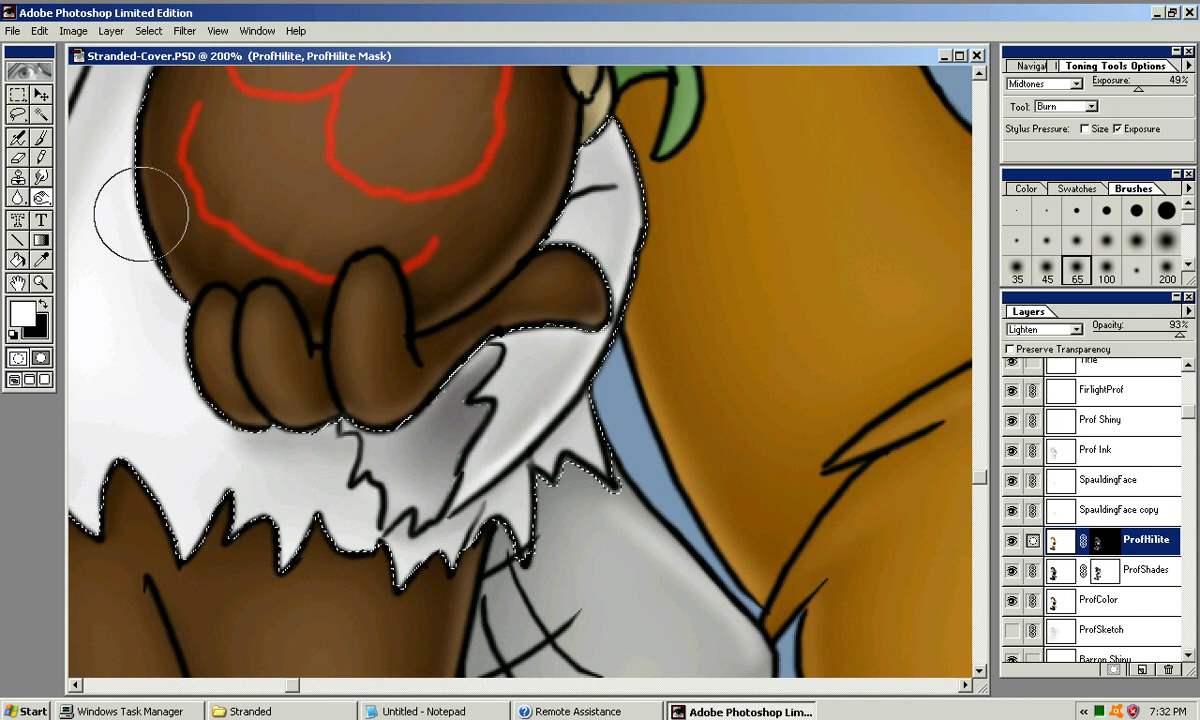
pyautogui.press('a')
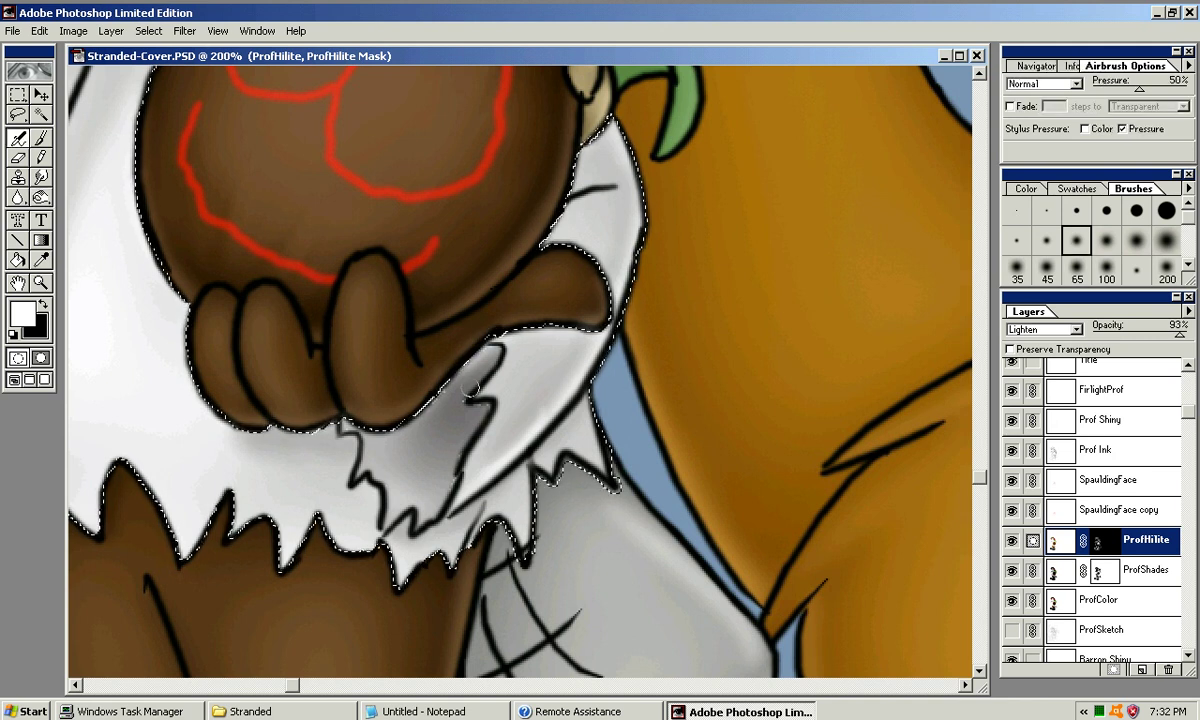
pyautogui.press('x')
pyautogui.moveTo(442, 394); pyautogui.dragTo(497, 346)
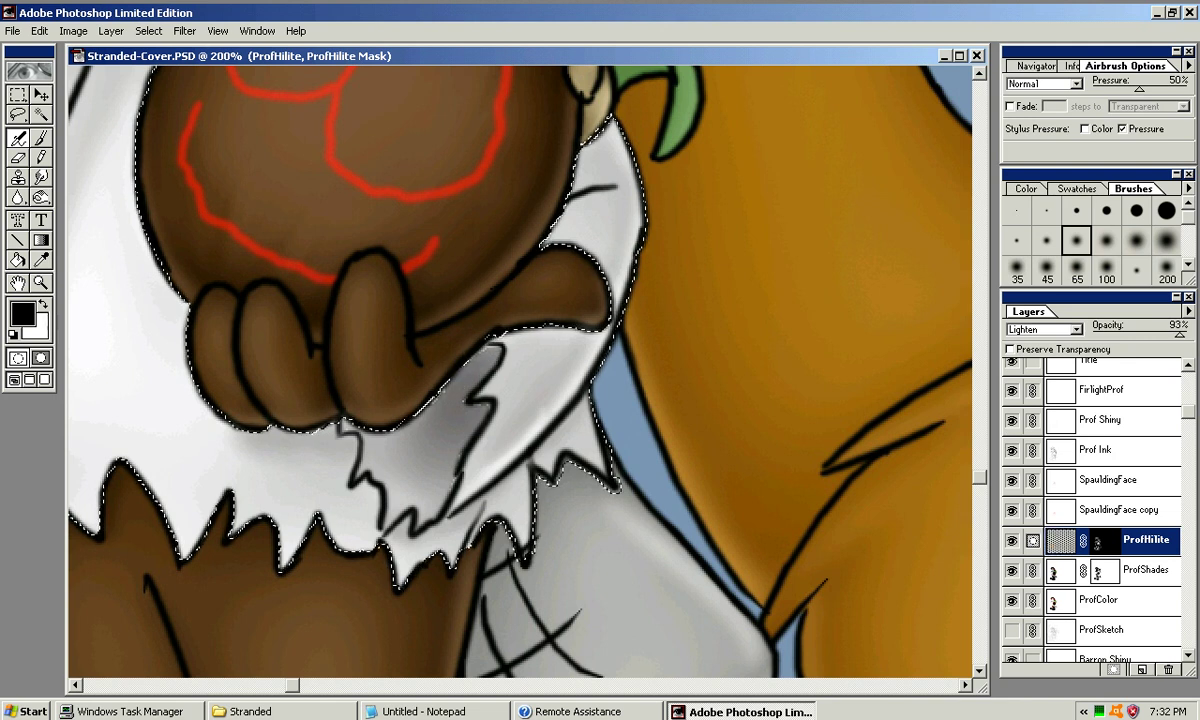
pyautogui.press('m')
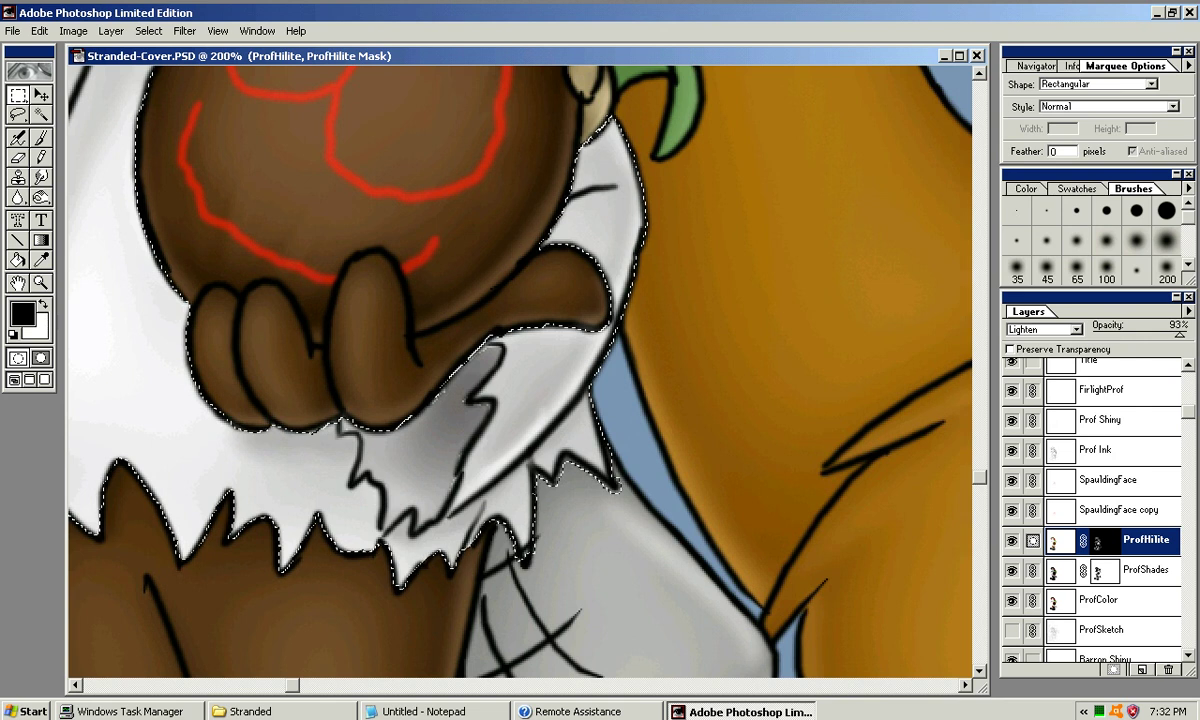
pyautogui.hotkey('ctrl', 'd')
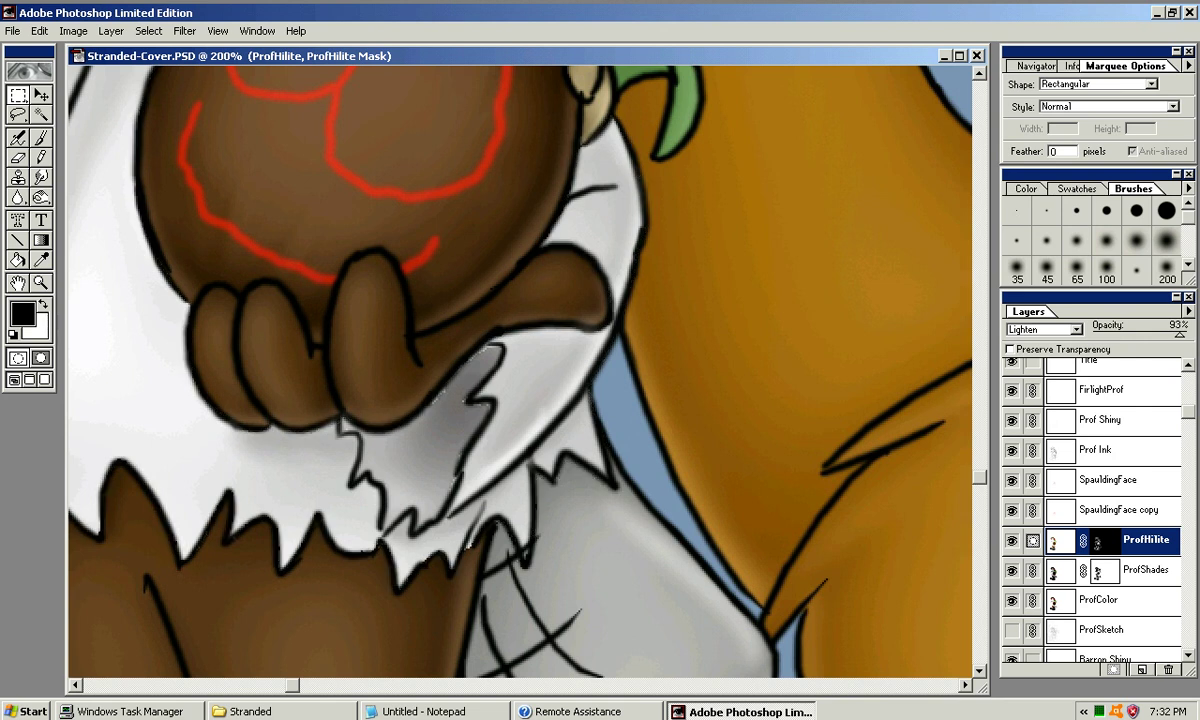
# Smudge the light specks along the torn cuff's jagged edge on the ProfColor layer
pyautogui.click(1107, 601)
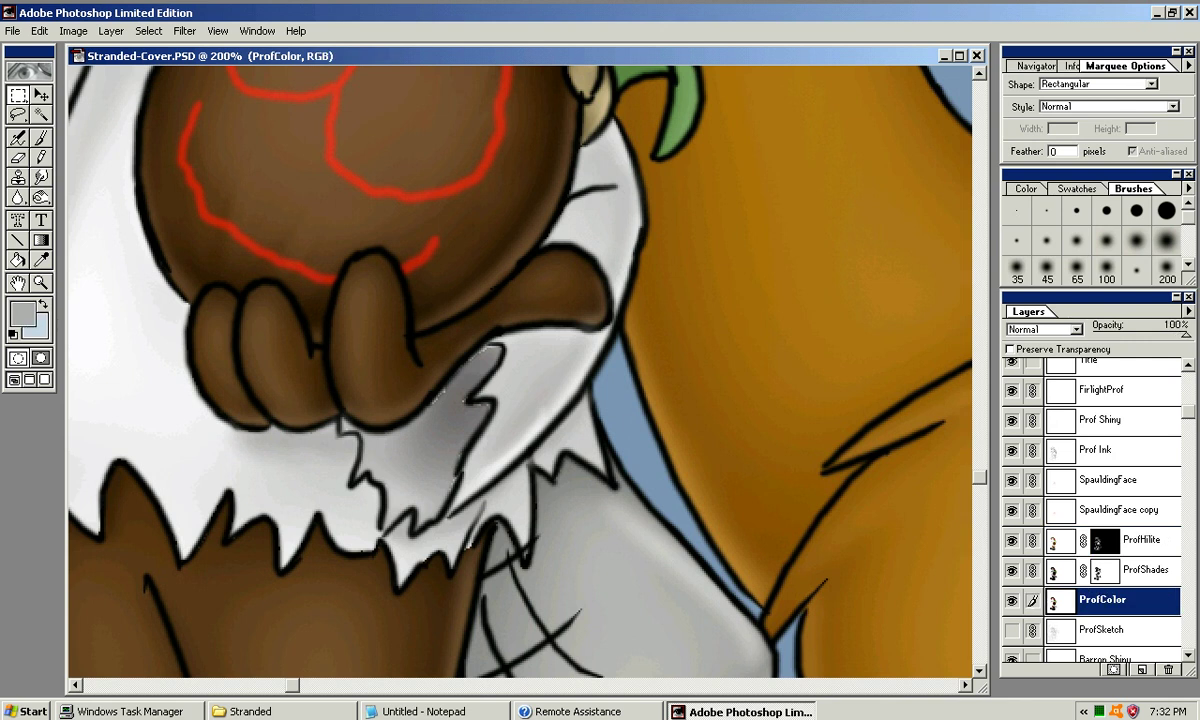
pyautogui.press('r')
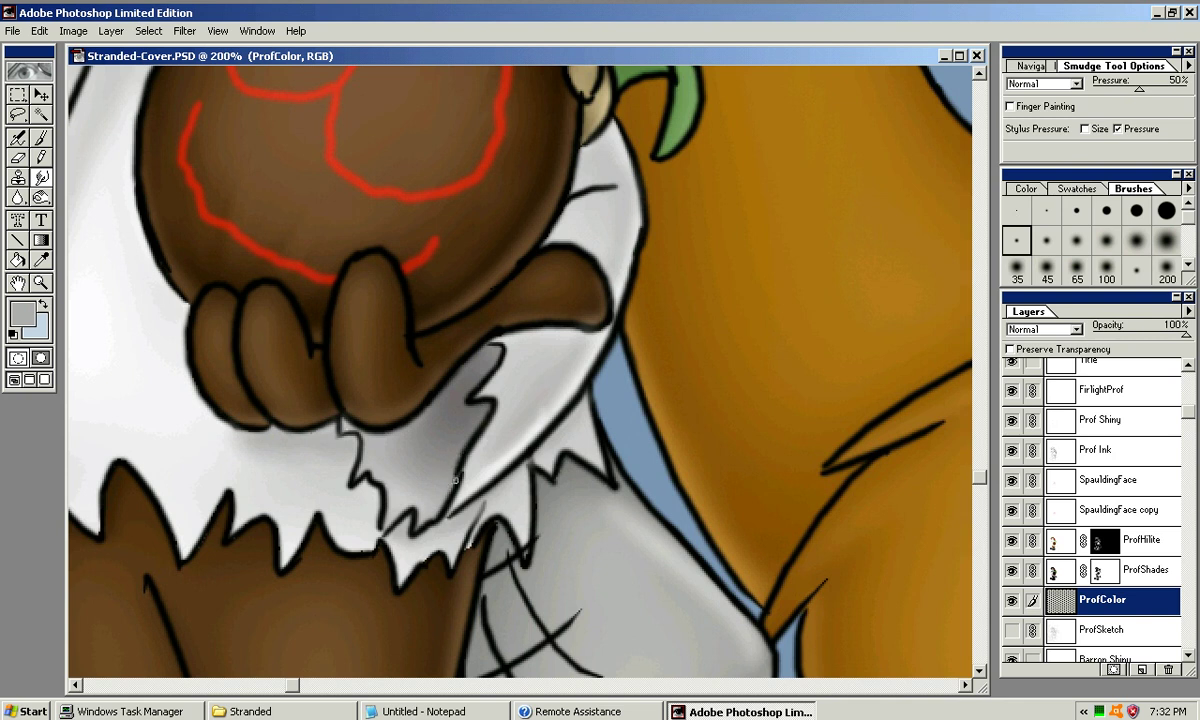
pyautogui.moveTo(472, 400)
pyautogui.mouseDown()
pyautogui.moveTo(460, 477)
pyautogui.moveTo(483, 384)
pyautogui.mouseUp()
# Select the whole inside of the torn cuff on ProfColor by combining two Magic Wand selections
pyautogui.press('w')
pyautogui.click(455, 410)
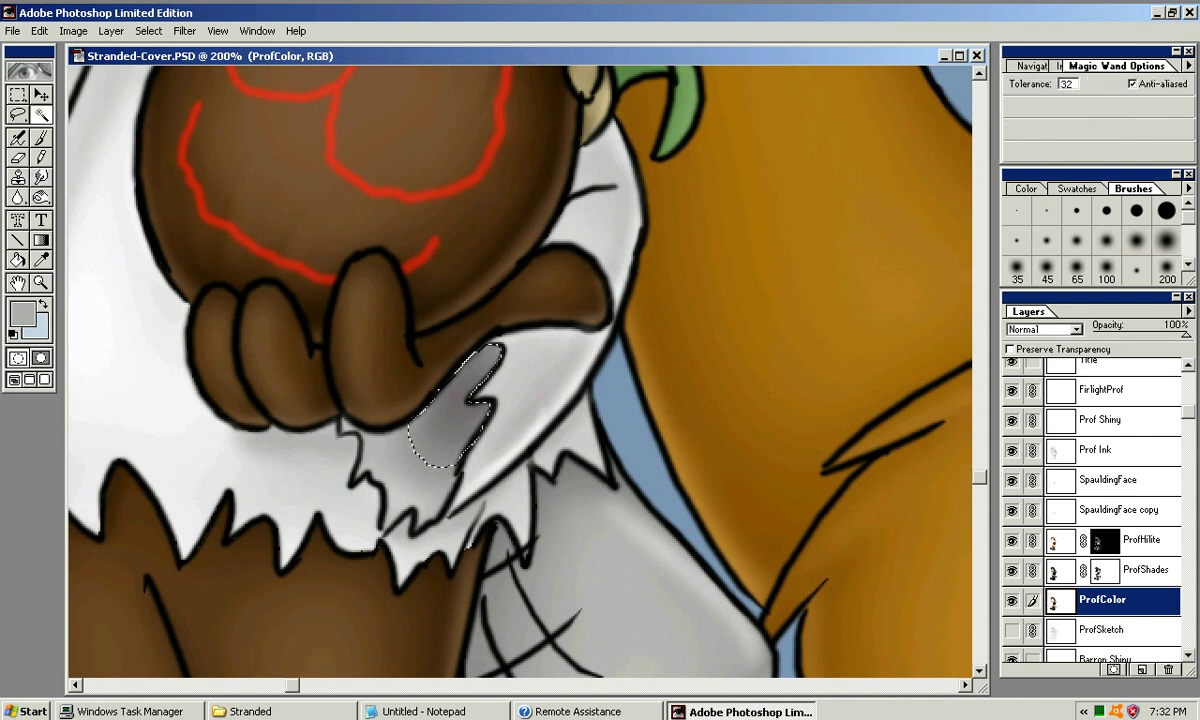
pyautogui.keyDown('shift'); pyautogui.click(387, 496); pyautogui.keyUp('shift')
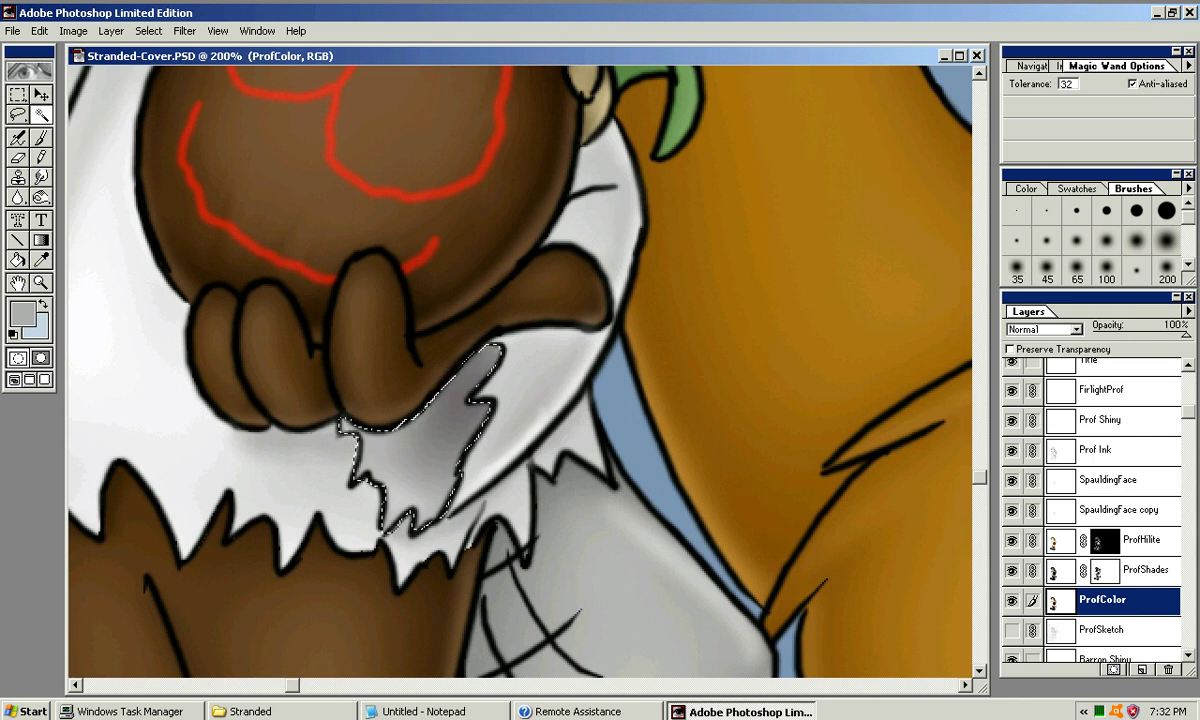
# Burn the selected cuff interior darker at midtones with a 65-pixel soft brush, mainly beneath the palm
pyautogui.press('j')
pyautogui.click(1107, 270)
pyautogui.hotkey('ctrl', 'h')
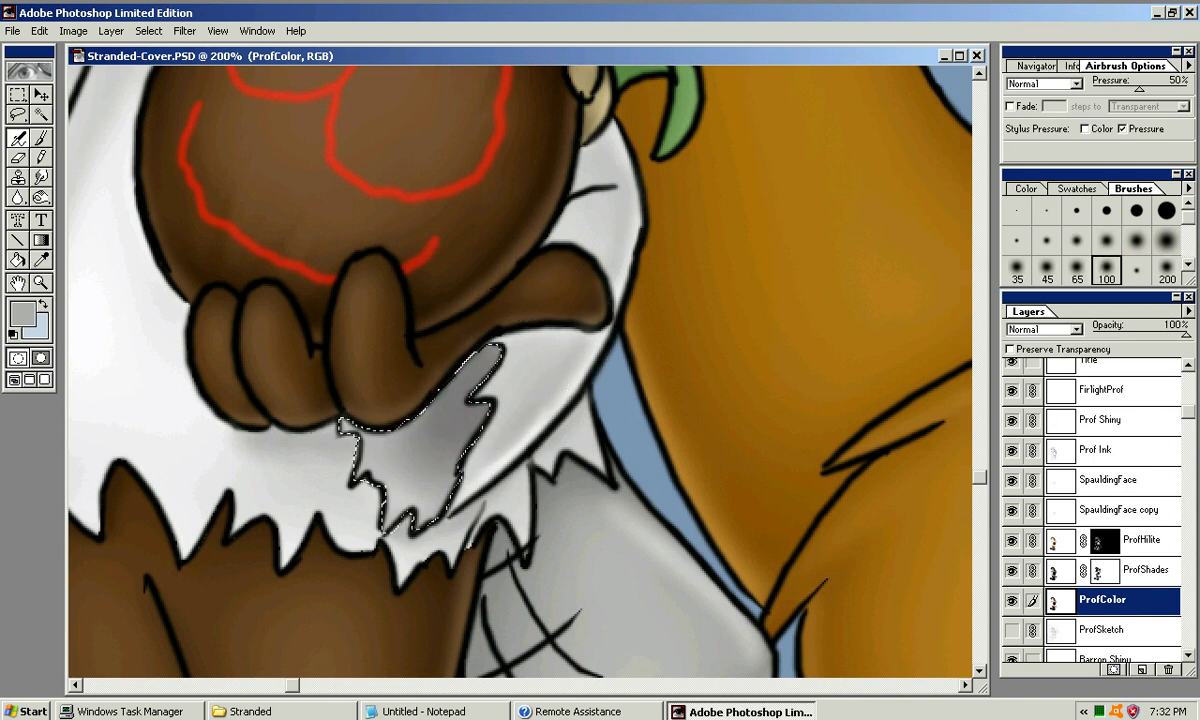
pyautogui.press('r')
pyautogui.press('o')
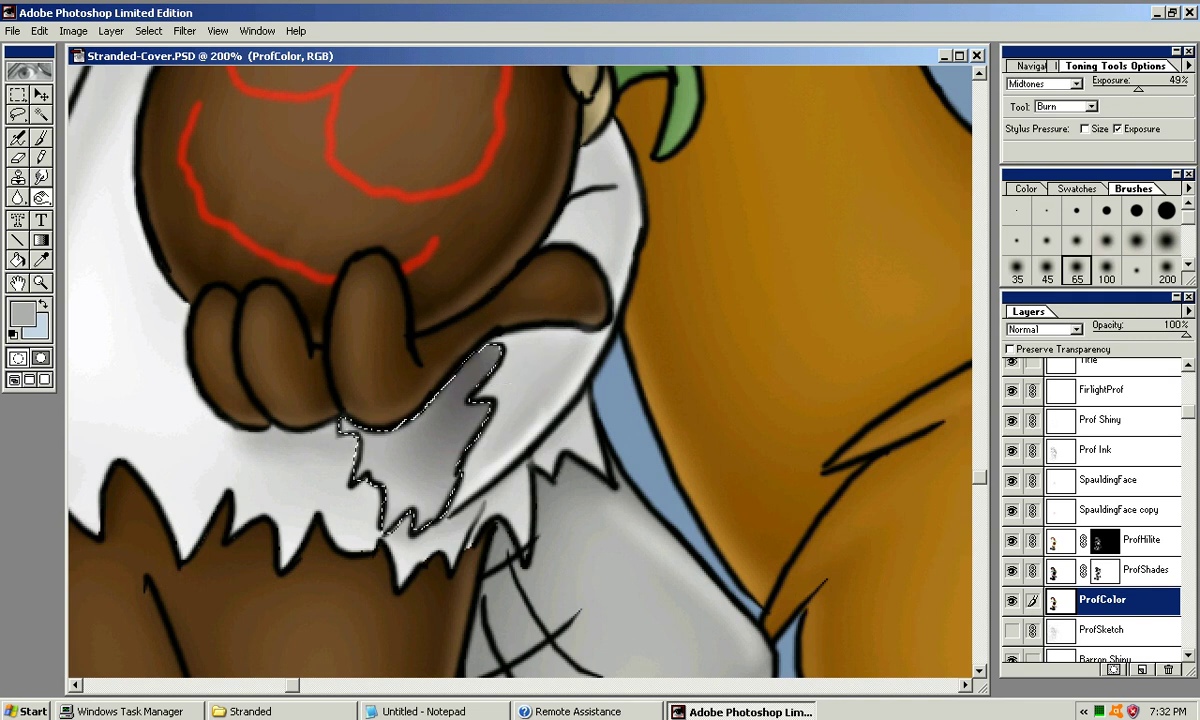
pyautogui.moveTo(480, 312); pyautogui.dragTo(480, 338)
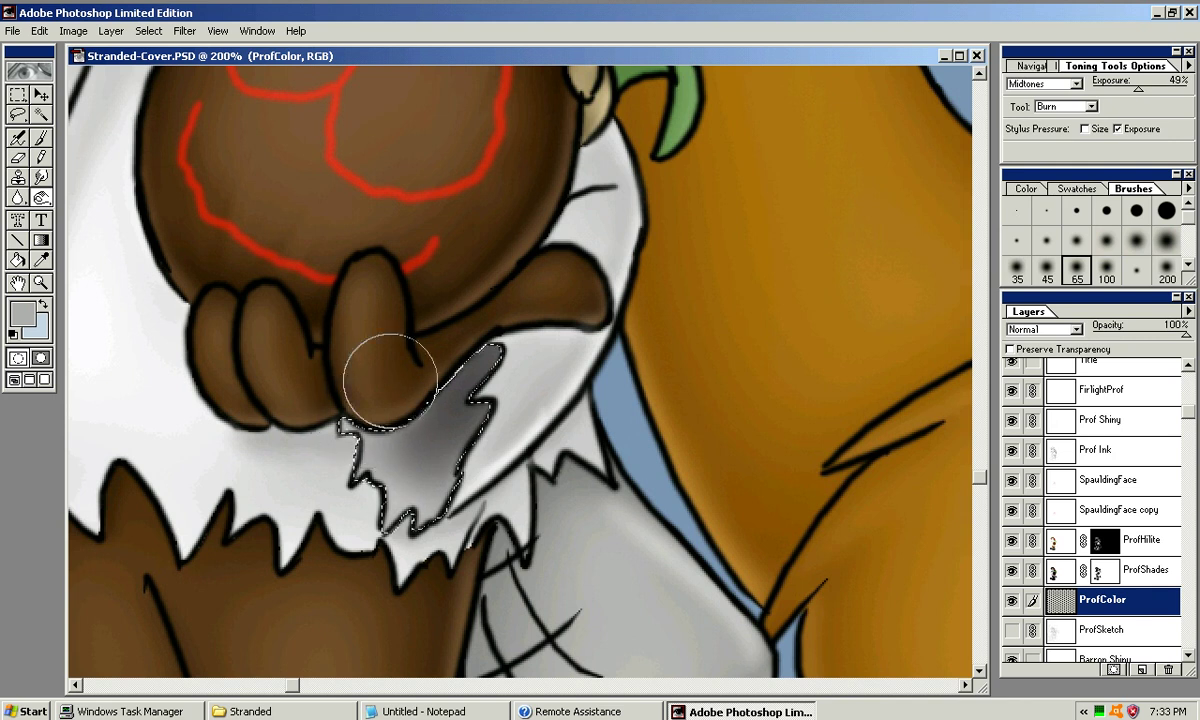
pyautogui.moveTo(440, 410); pyautogui.dragTo(375, 430)
pyautogui.moveTo(460, 375); pyautogui.dragTo(388, 475)
pyautogui.moveTo(356, 410)
pyautogui.mouseDown()
pyautogui.moveTo(420, 398)
pyautogui.moveTo(424, 370)
pyautogui.moveTo(442, 500)
pyautogui.moveTo(456, 450)
pyautogui.mouseUp()
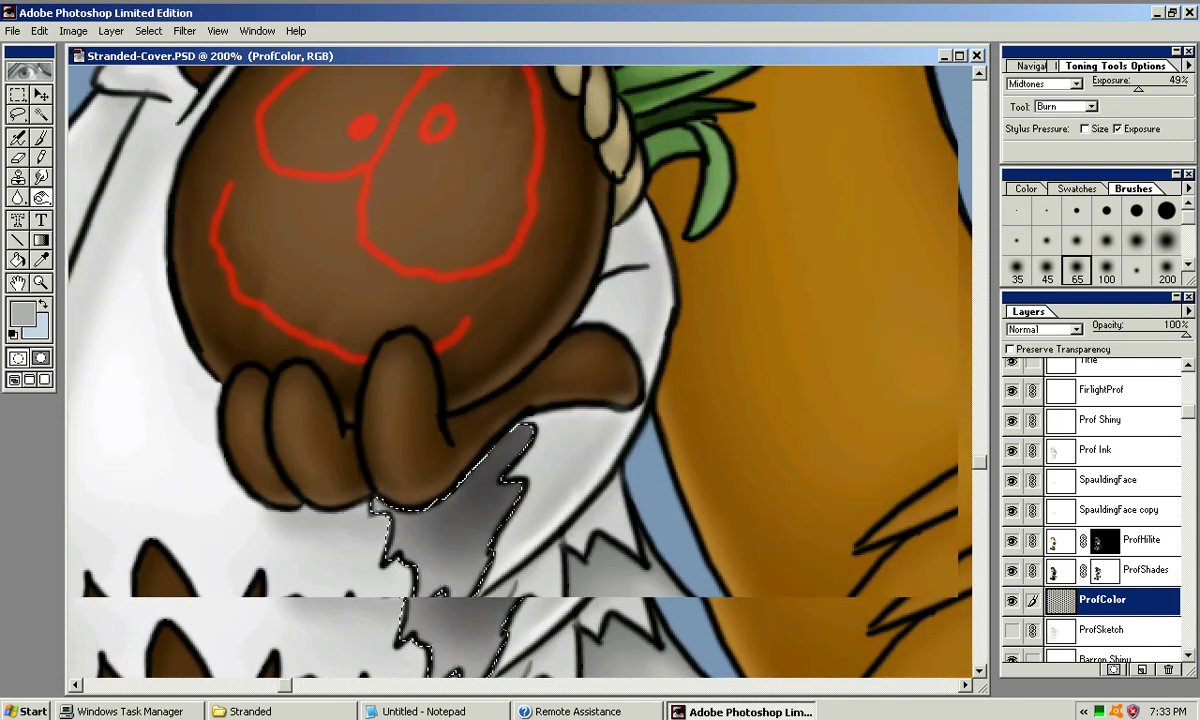
# Airbrush black on the ProfHilite mask along the torn cuff's interior beneath the fingers and clear the selection
pyautogui.click(1104, 541)
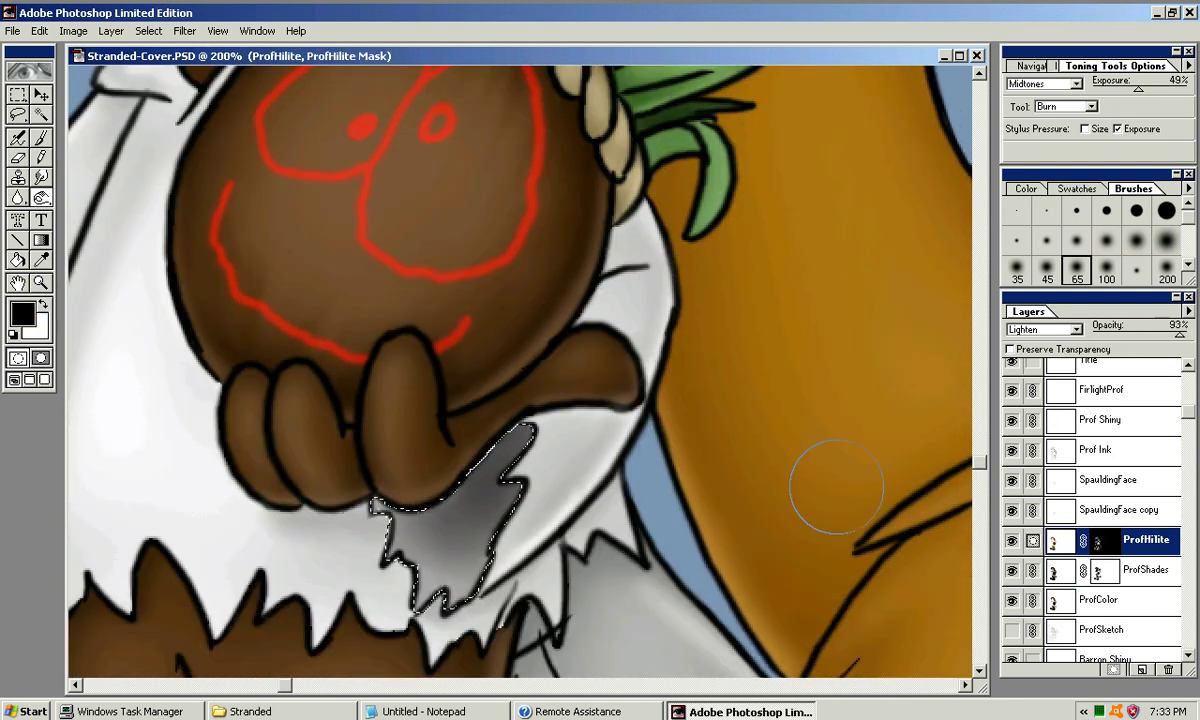
pyautogui.press('j')
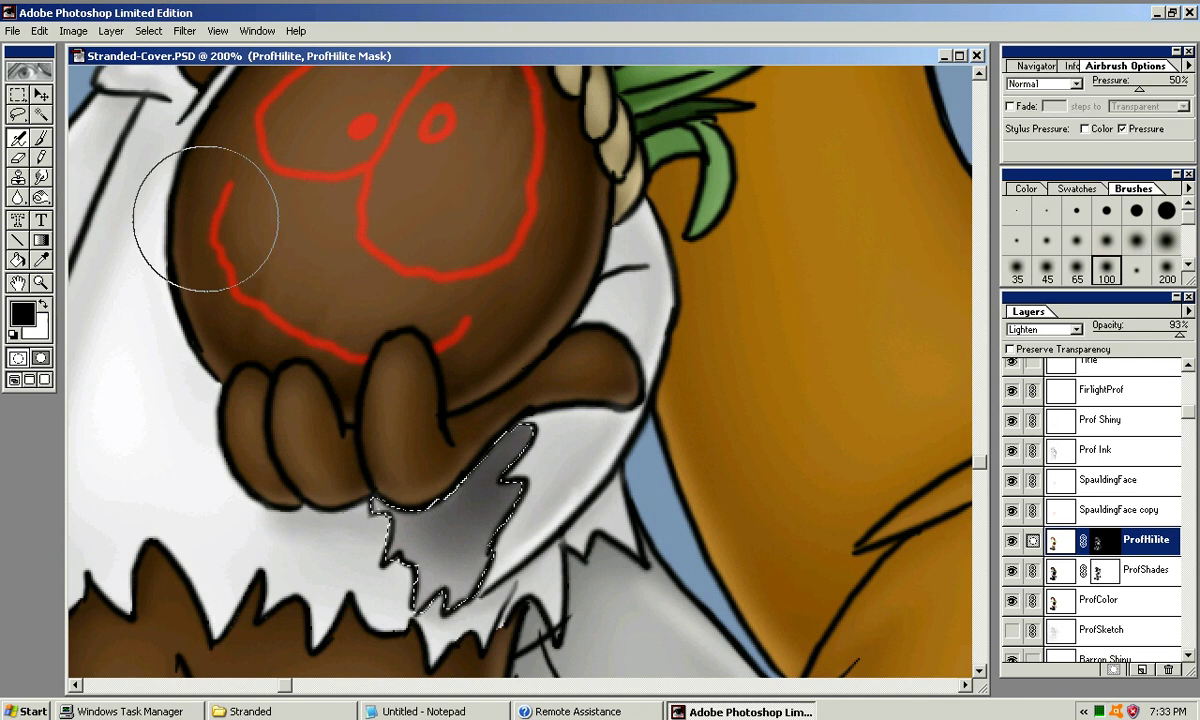
pyautogui.press('[')
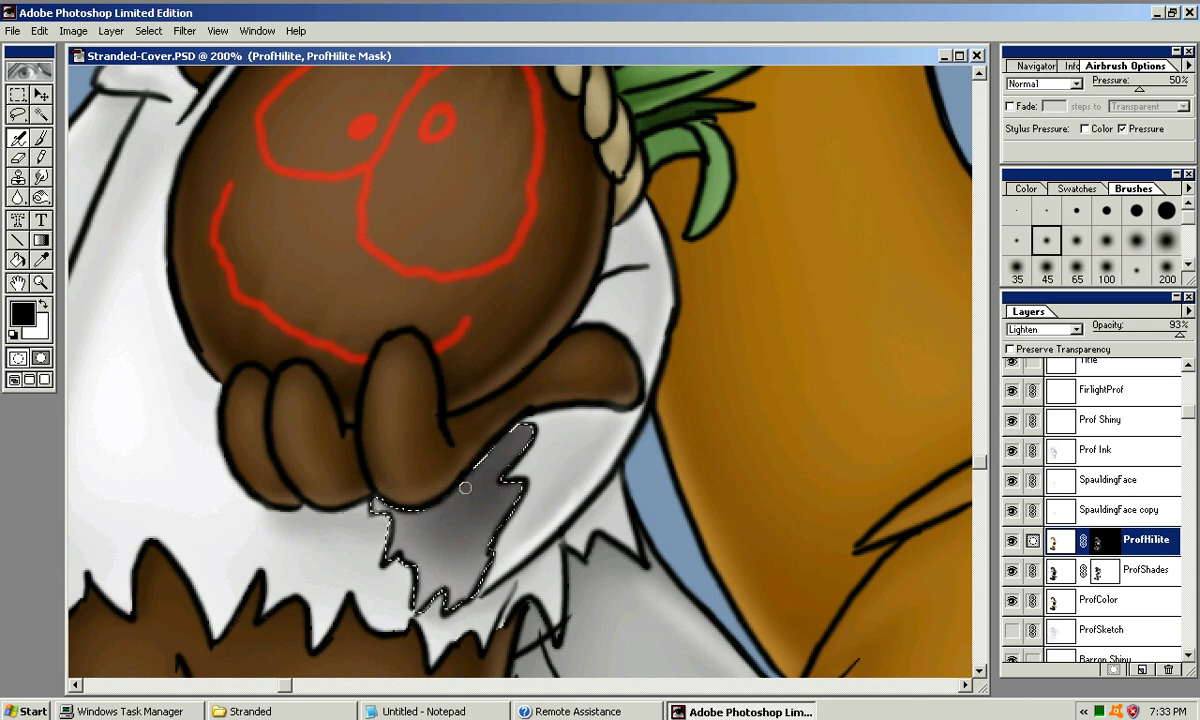
pyautogui.press('x')
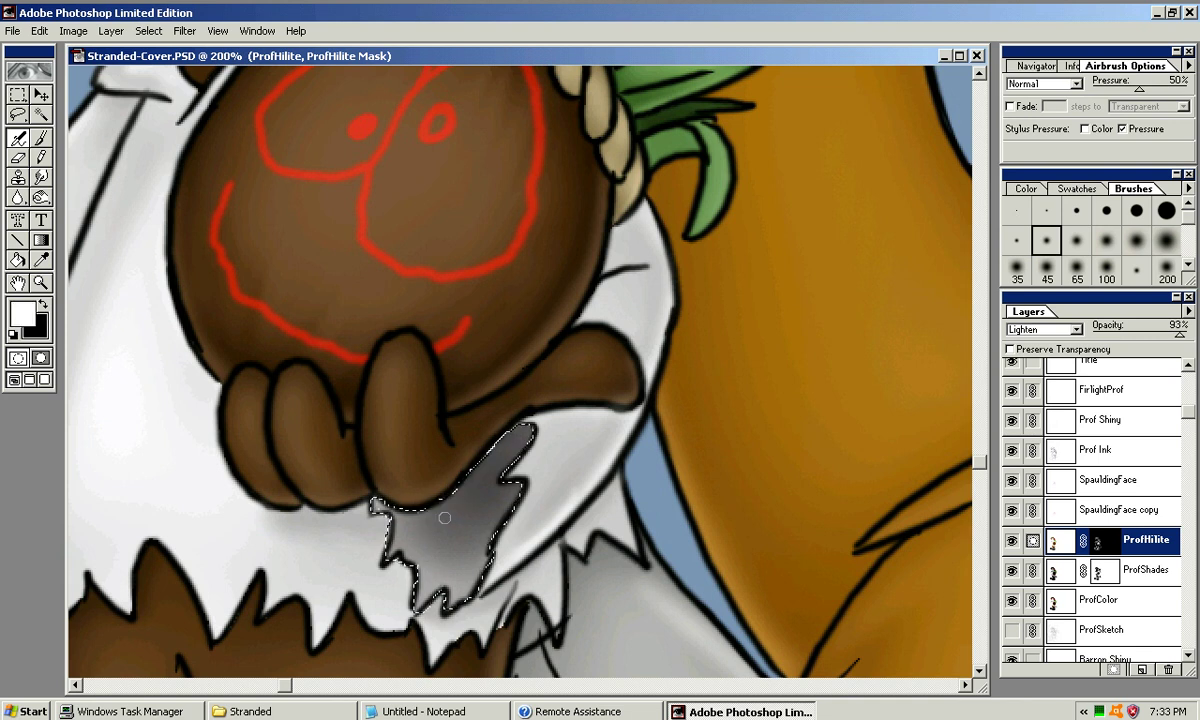
pyautogui.press('x')
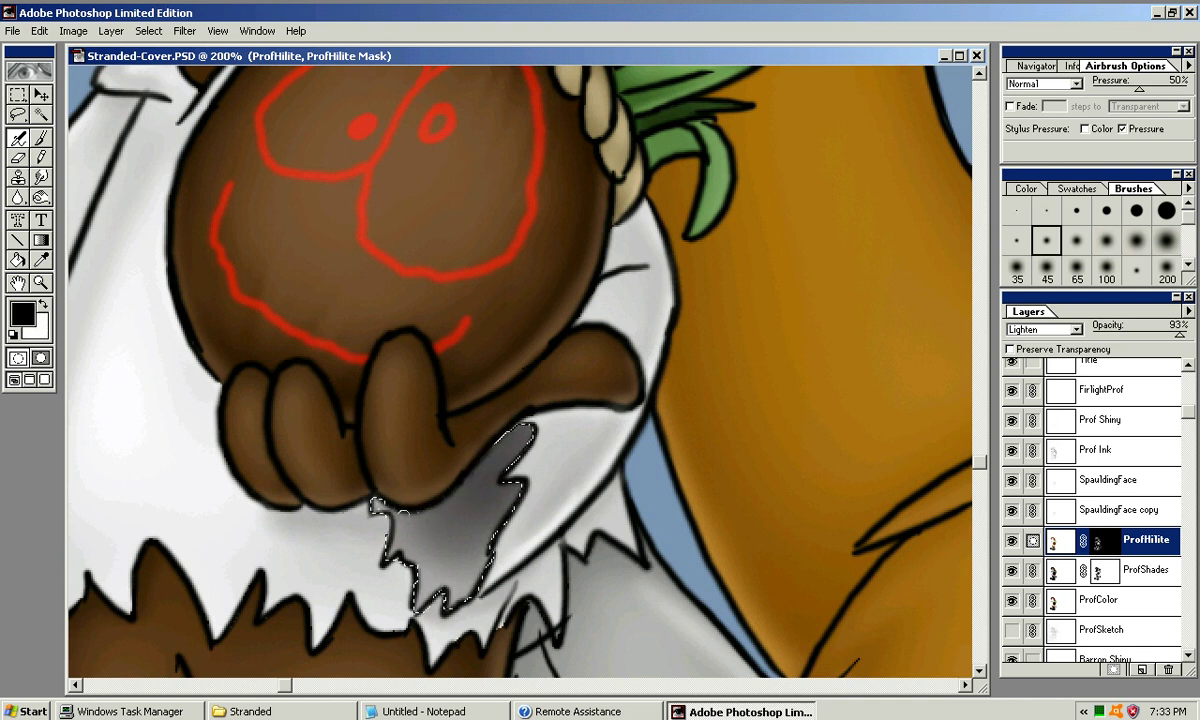
pyautogui.moveTo(464, 484); pyautogui.dragTo(445, 516)
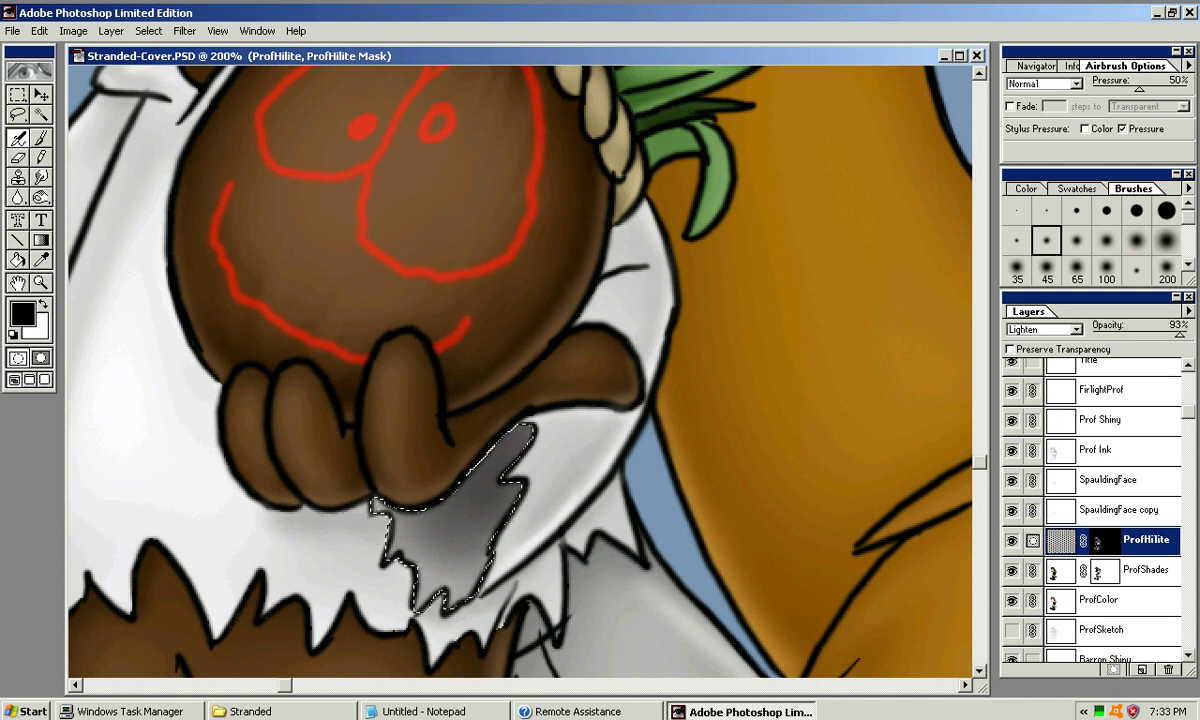
pyautogui.press('m')
pyautogui.hotkey('ctrl', 'd')
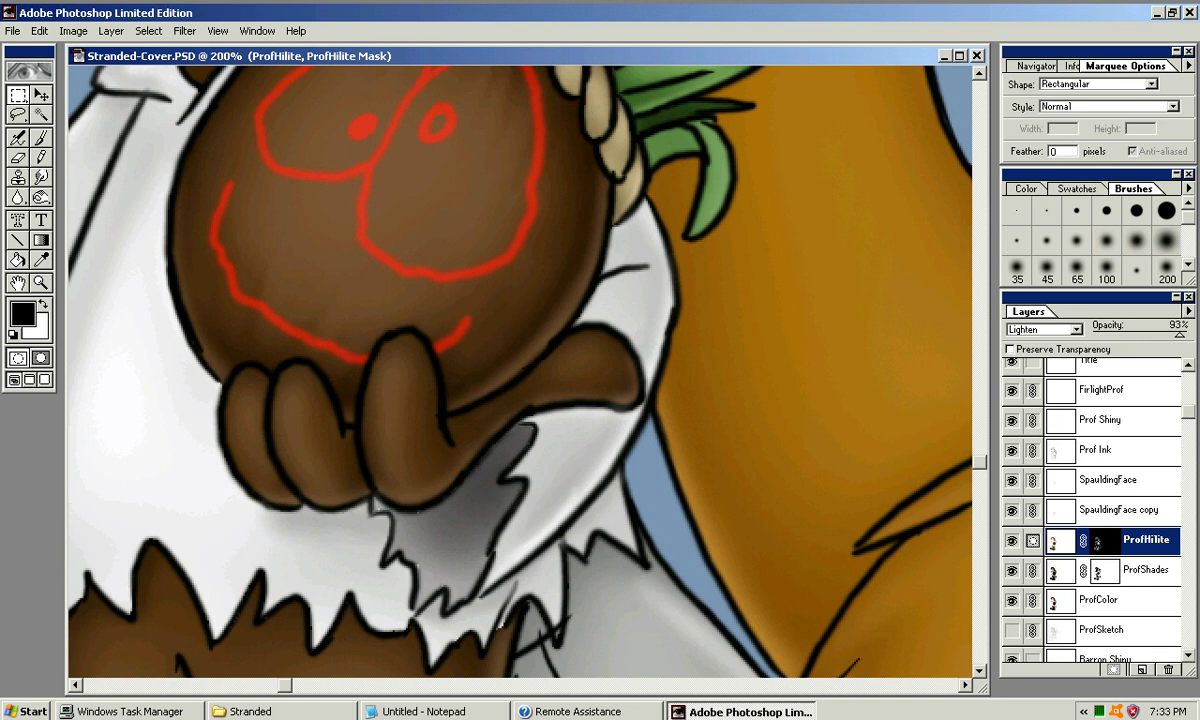
# Smudge the upper tip of the torn cuff's interior on the ProfColor layer with a small soft brush
pyautogui.click(1104, 600)
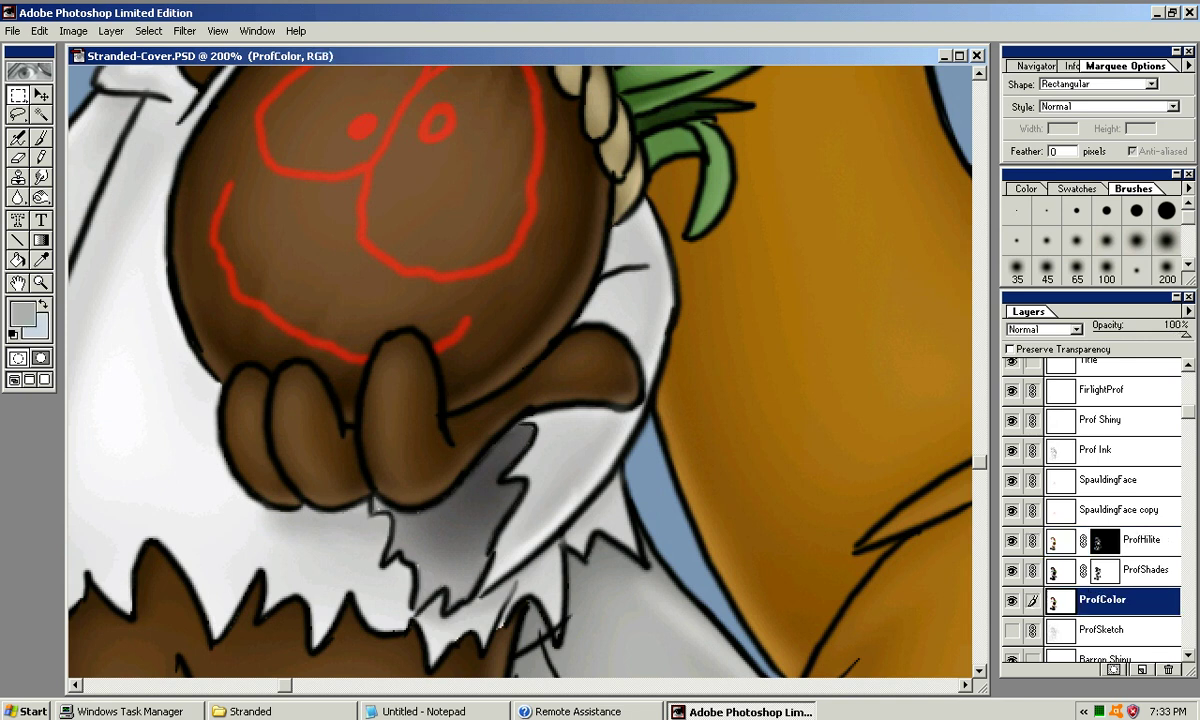
pyautogui.press('r')
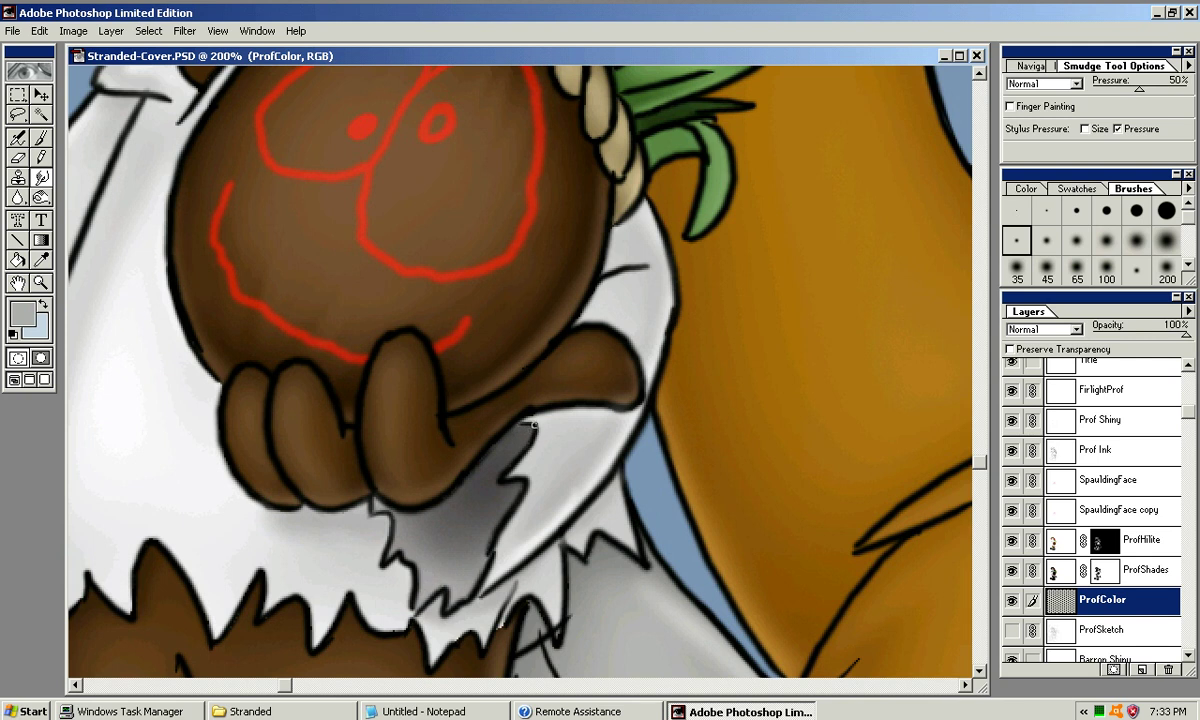
pyautogui.hotkey('ctrl', '-')
pyautogui.hotkey('ctrl', '-')
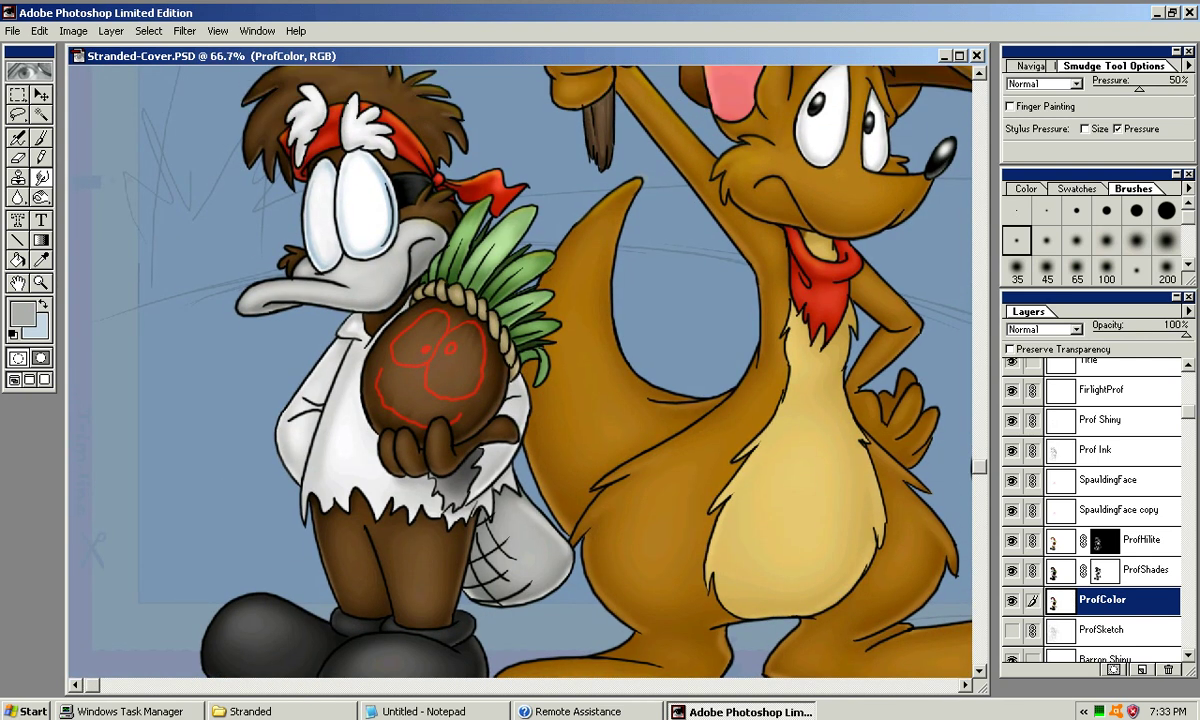
# Make the Barron Shiny layer active for work on the aviator dog's eyes and leave nothing selected
pyautogui.hotkey('ctrl', '-')
pyautogui.moveTo(520, 340); pyautogui.dragTo(383, 377)
pyautogui.moveTo(1188, 412); pyautogui.dragTo(1188, 448)
pyautogui.scroll(-4, 1100, 500)
pyautogui.click(1112, 425)
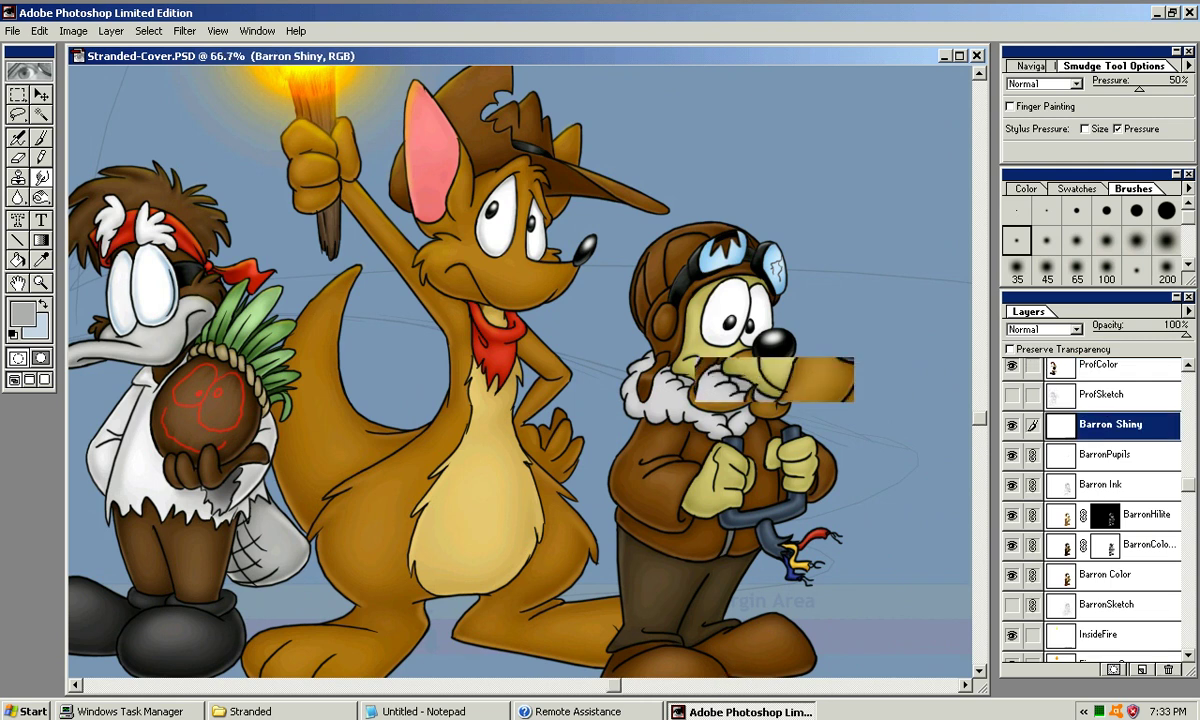
pyautogui.hotkey('ctrl', '+')
pyautogui.moveTo(690, 345); pyautogui.dragTo(378, 385)
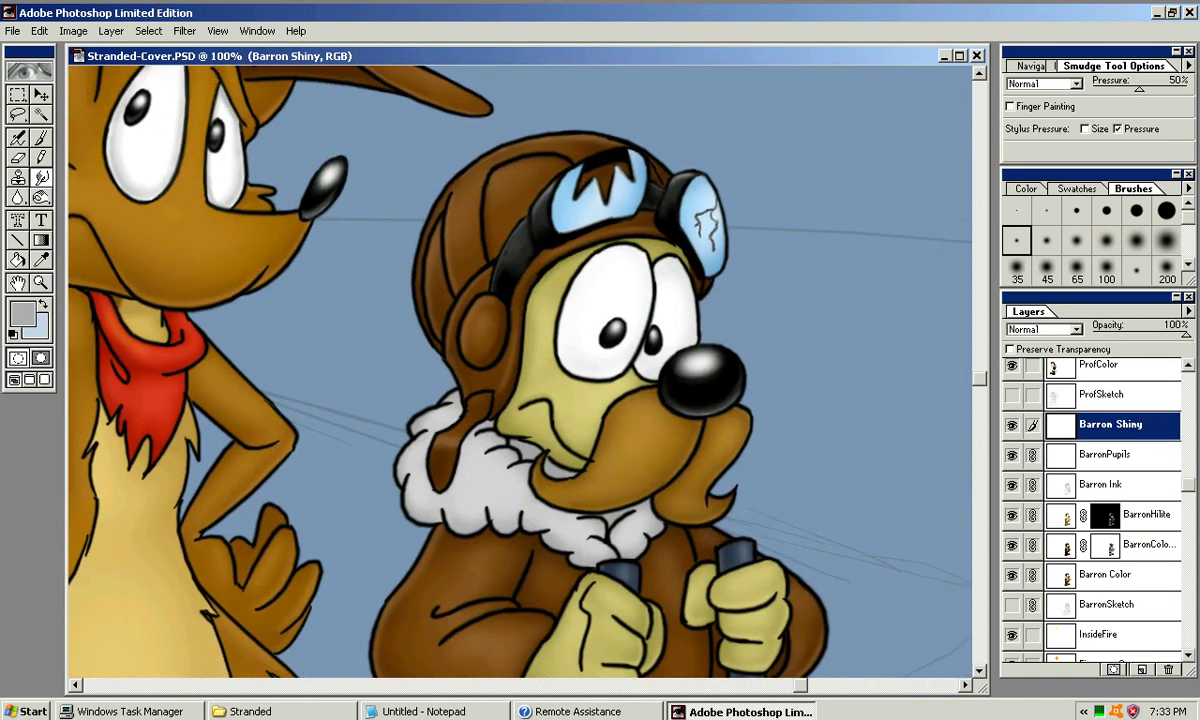
pyautogui.click(1136, 240)
pyautogui.hotkey('ctrl', '+')
pyautogui.moveTo(716, 266); pyautogui.dragTo(664, 267)
pyautogui.press('[')
pyautogui.press('[')
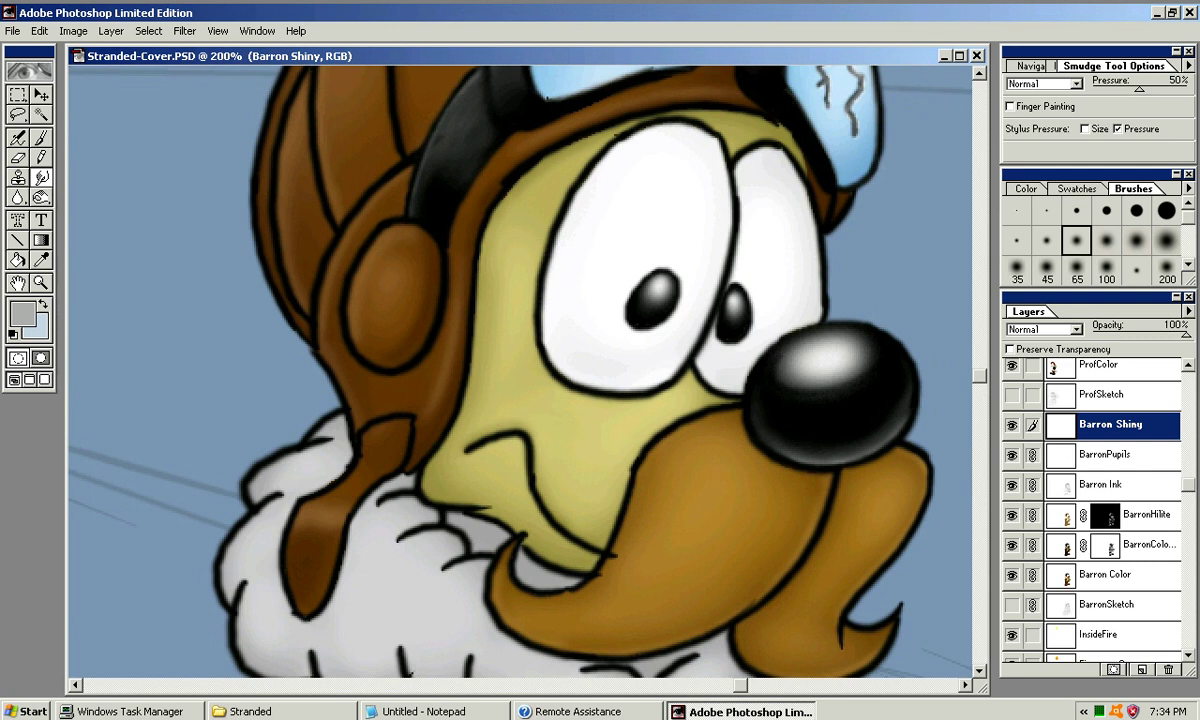
pyautogui.click(18, 94)
pyautogui.moveTo(166, 241); pyautogui.dragTo(206, 303)
pyautogui.hotkey('ctrl', 'd')
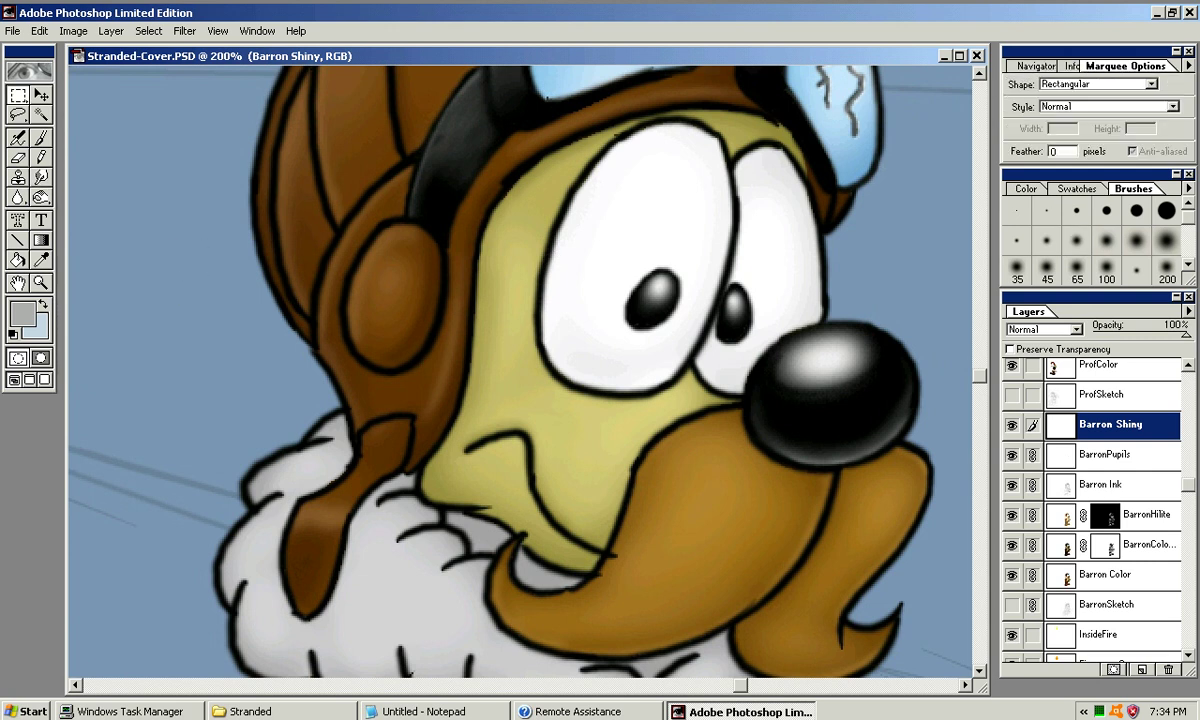
# Airbrush soft grey shading just inside the outlines of both of the aviator dog's eyes on Barron Shiny
pyautogui.press('j')
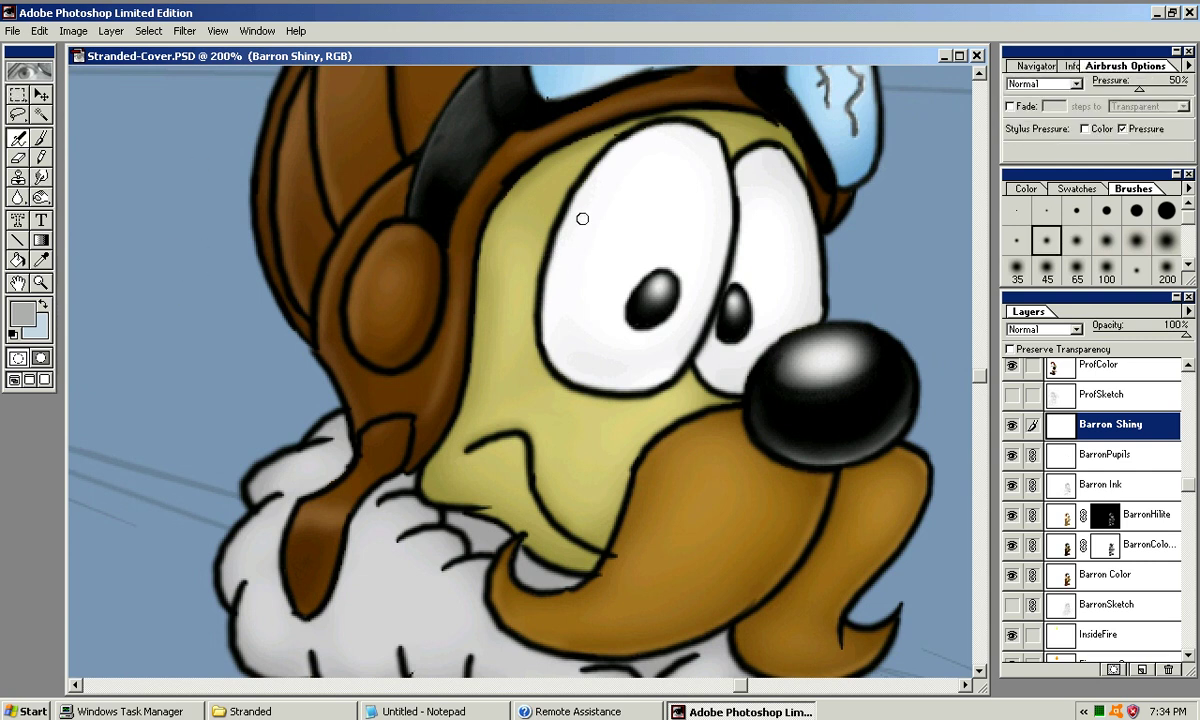
pyautogui.press(']')
pyautogui.press(']')
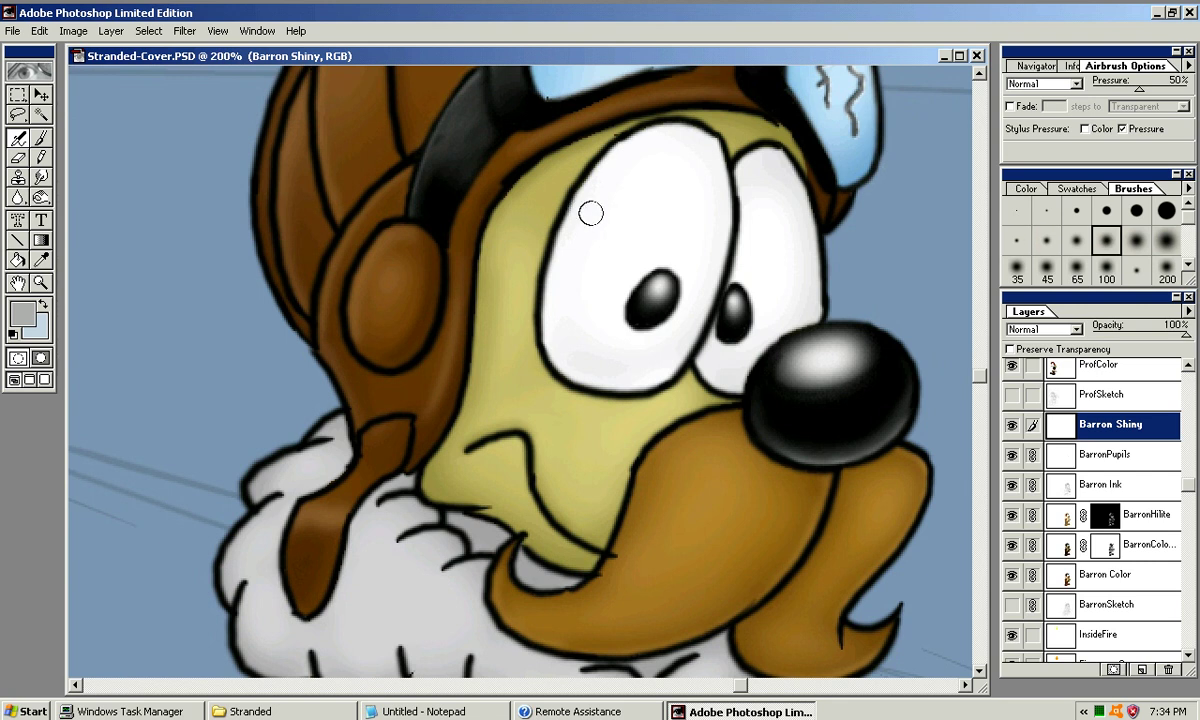
pyautogui.hotkey('ctrl', 'z')
pyautogui.moveTo(588, 202)
pyautogui.mouseDown()
pyautogui.moveTo(579, 360)
pyautogui.moveTo(650, 372)
pyautogui.mouseUp()
pyautogui.hotkey('ctrl', 'z')
pyautogui.moveTo(566, 354)
pyautogui.mouseDown()
pyautogui.moveTo(700, 359)
pyautogui.moveTo(655, 375)
pyautogui.mouseUp()
pyautogui.hotkey('ctrl', 'z')
pyautogui.moveTo(562, 345)
pyautogui.mouseDown()
pyautogui.moveTo(672, 335)
pyautogui.moveTo(603, 254)
pyautogui.moveTo(632, 125)
pyautogui.moveTo(680, 146)
pyautogui.mouseUp()
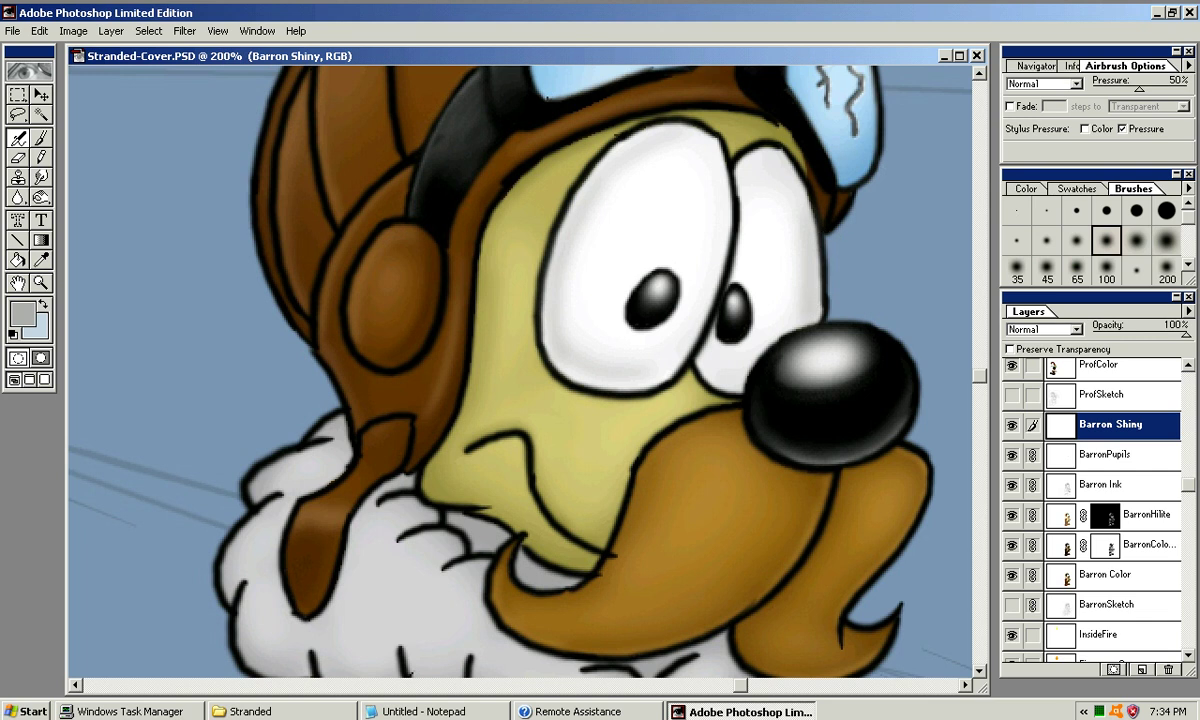
pyautogui.moveTo(809, 317); pyautogui.dragTo(801, 198)
pyautogui.moveTo(705, 357); pyautogui.dragTo(735, 368)
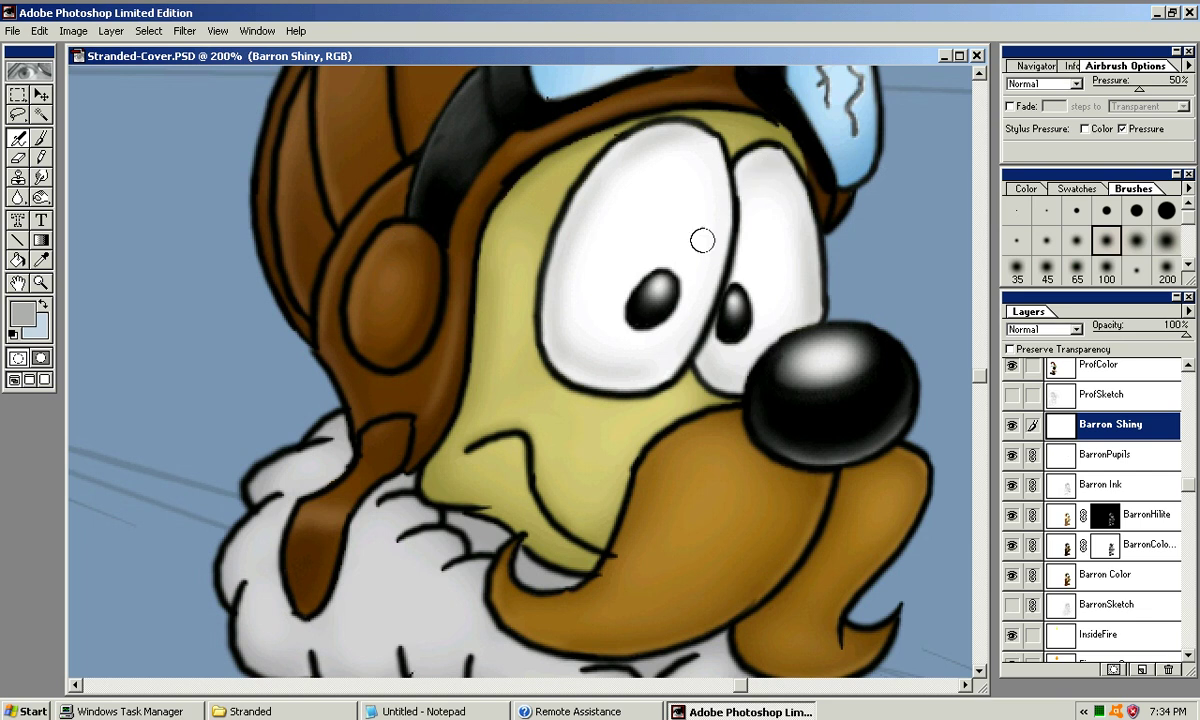
# Try airbrushing grey down the inner side of the aviator dog's larger eye with a smaller soft brush
pyautogui.hotkey('ctrl', 'z')
pyautogui.press('[')
pyautogui.press('[')
pyautogui.press(']')
pyautogui.moveTo(710, 138); pyautogui.dragTo(715, 249)
pyautogui.hotkey('ctrl', 'z')
pyautogui.moveTo(694, 153)
pyautogui.mouseDown()
pyautogui.moveTo(705, 313)
pyautogui.moveTo(699, 139)
pyautogui.moveTo(702, 273)
pyautogui.moveTo(705, 145)
pyautogui.moveTo(728, 202)
pyautogui.moveTo(631, 332)
pyautogui.mouseUp()
pyautogui.hotkey('ctrl', 'z')
pyautogui.hotkey('ctrl', 'z')
# Airbrush faint grey shading along the larger eye's inner edge, where the aviator dog's two eyes meet
pyautogui.hotkey('ctrl', '+')
pyautogui.moveTo(694, 190)
pyautogui.mouseDown()
pyautogui.moveTo(703, 324)
pyautogui.moveTo(693, 180)
pyautogui.mouseUp()
pyautogui.moveTo(704, 326); pyautogui.dragTo(706, 354)
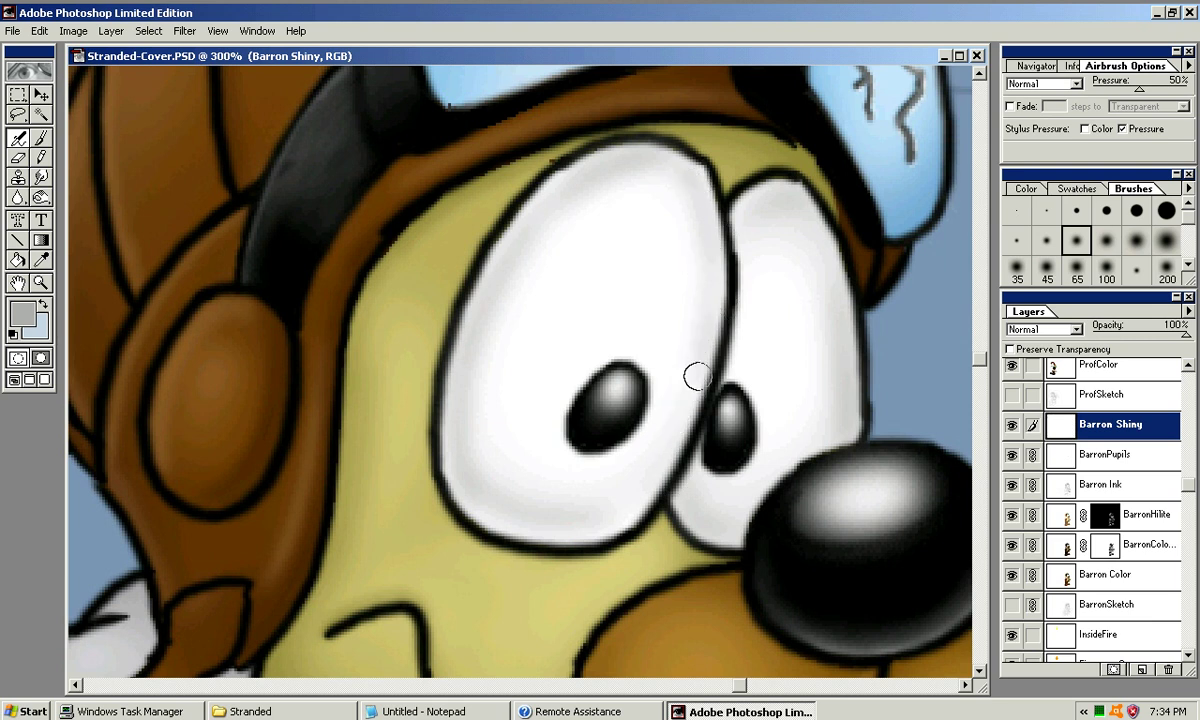
pyautogui.moveTo(675, 308); pyautogui.dragTo(586, 342)
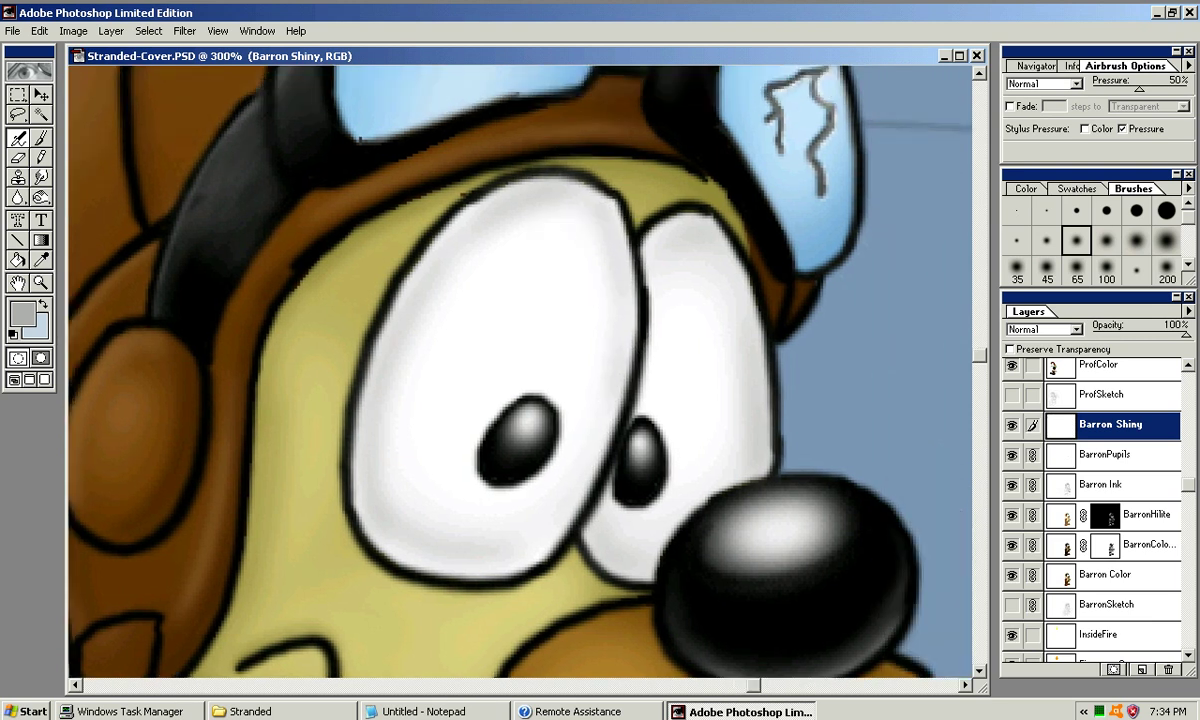
# Soften the grey shading inside the aviator dog's eyes using the Eraser with an enlarged soft paintbrush tip
pyautogui.press(']')
pyautogui.press(']')
pyautogui.press('b')
pyautogui.press('j')
pyautogui.press('e')
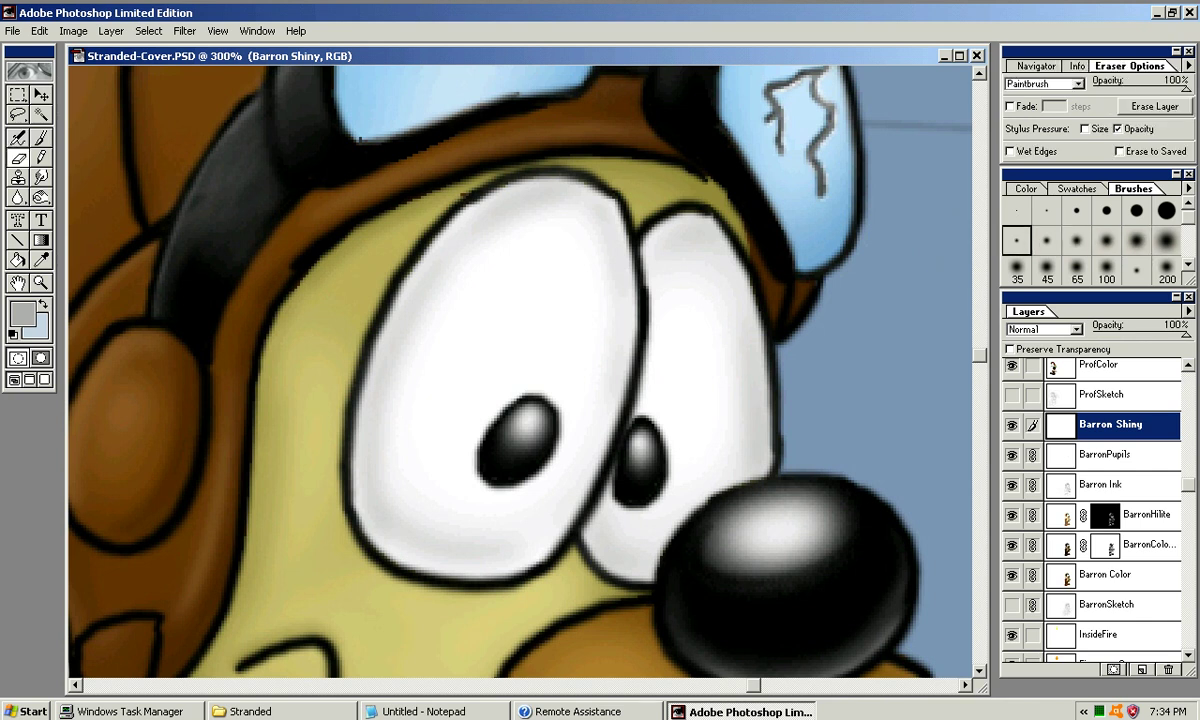
pyautogui.press(']')
pyautogui.press(']')
pyautogui.press(']')
pyautogui.press(']')
pyautogui.press(']')
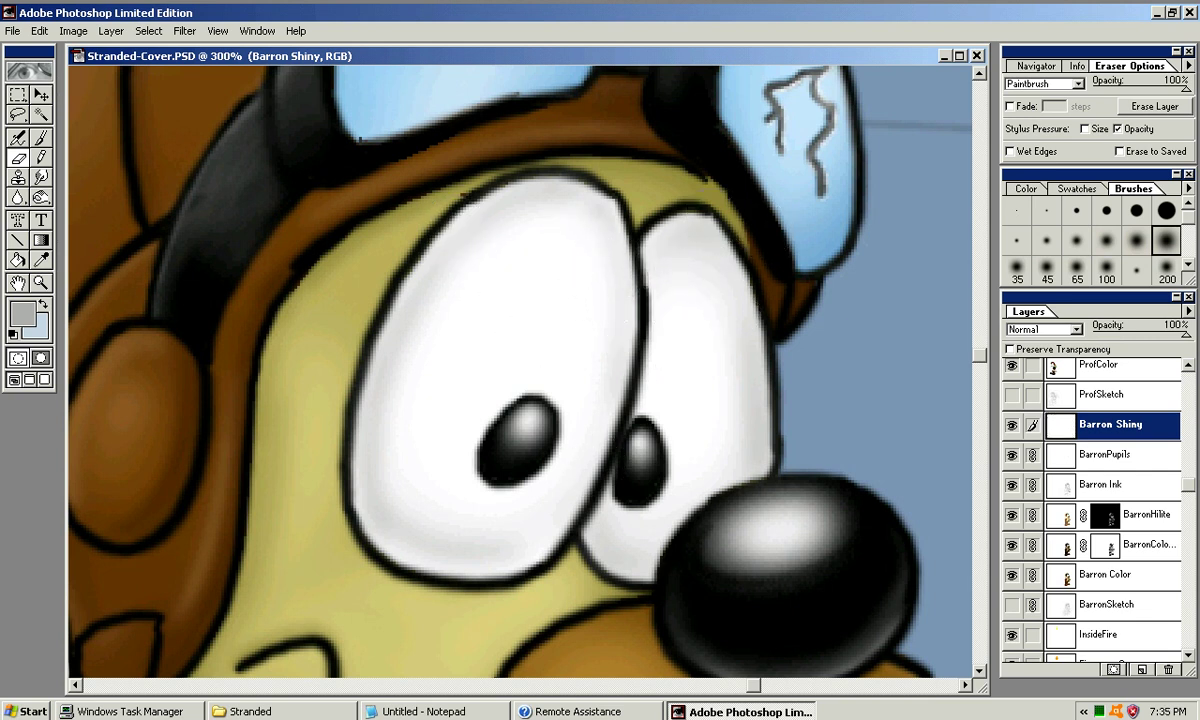
pyautogui.hotkey('ctrl', '-')
pyautogui.hotkey('ctrl', '-')
pyautogui.hotkey('ctrl', '+')
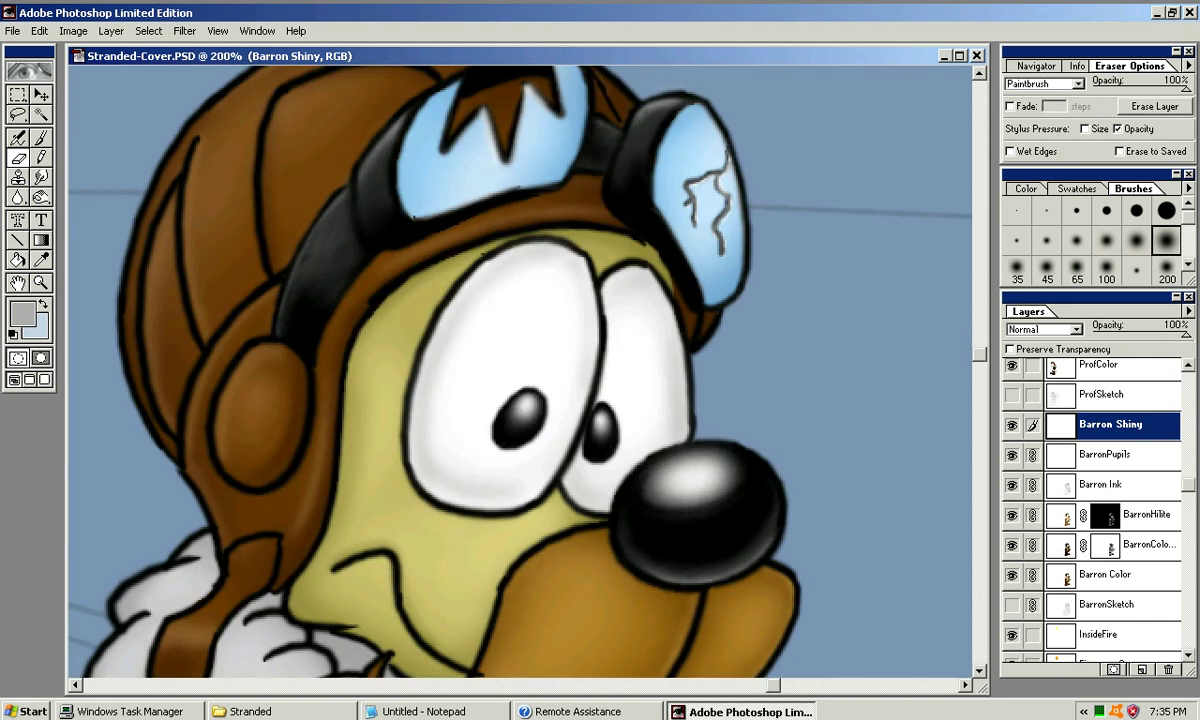
# Burn the grey shading at midtones along the lower edges of the aviator dog's eyes on Barron Shiny
pyautogui.press('o')
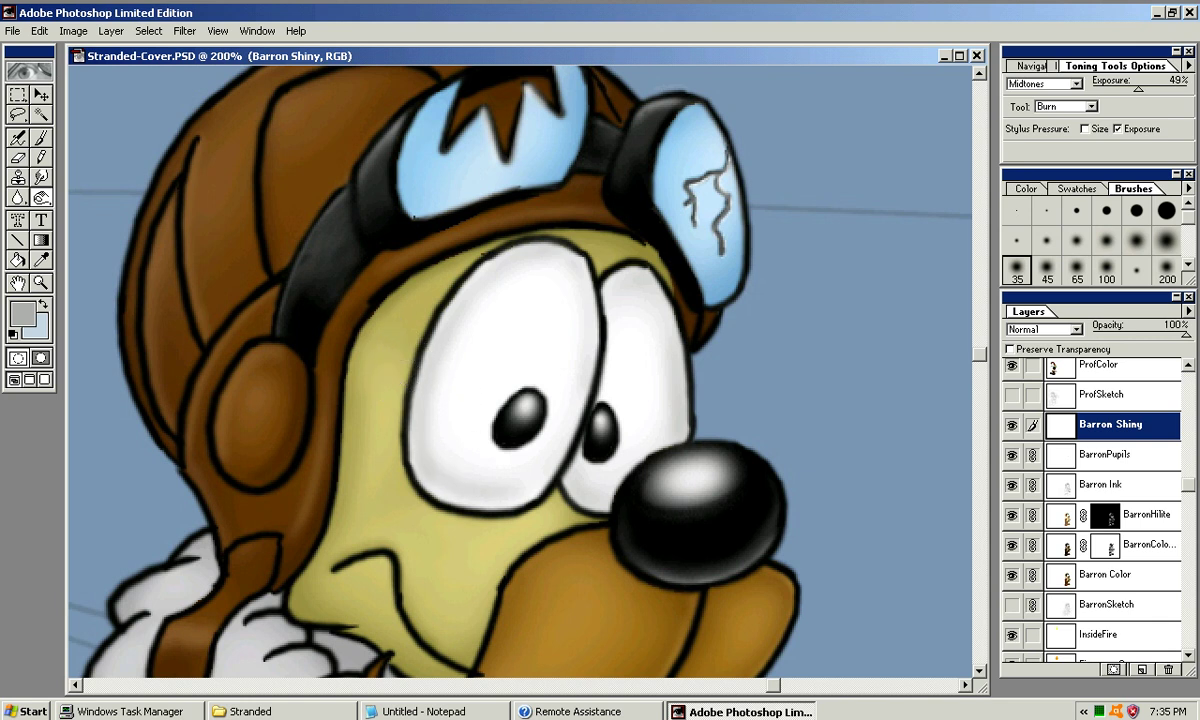
pyautogui.click(360, 376)
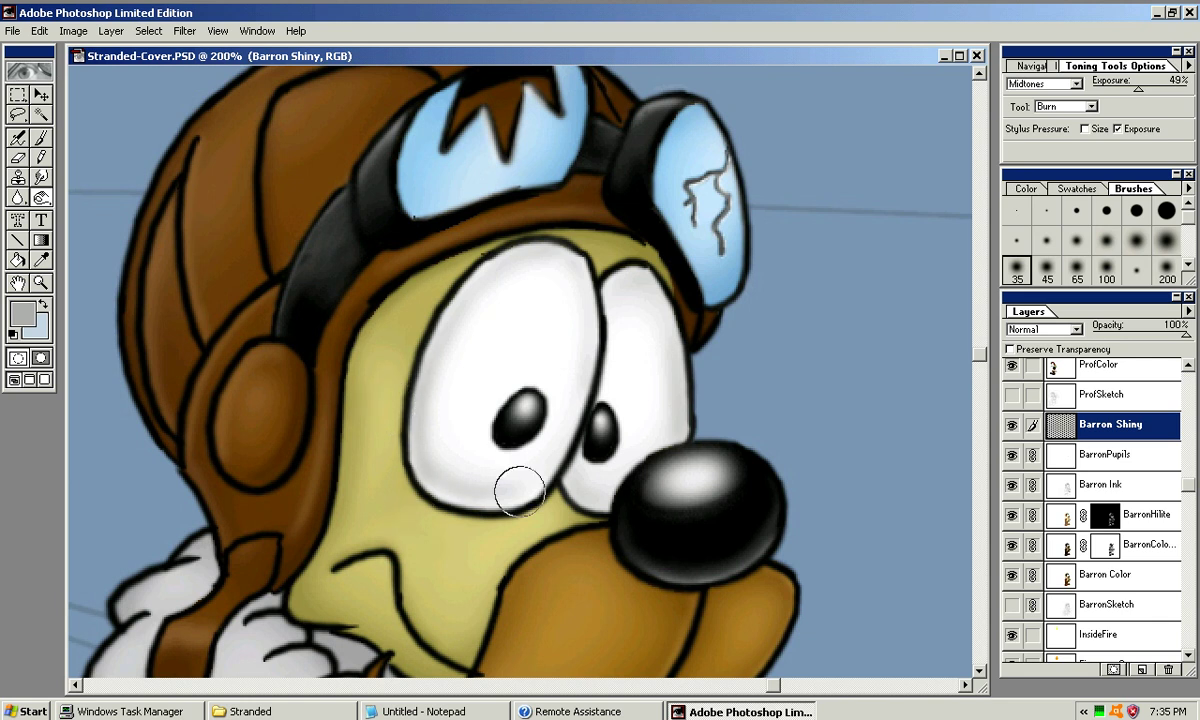
pyautogui.click(1137, 240)
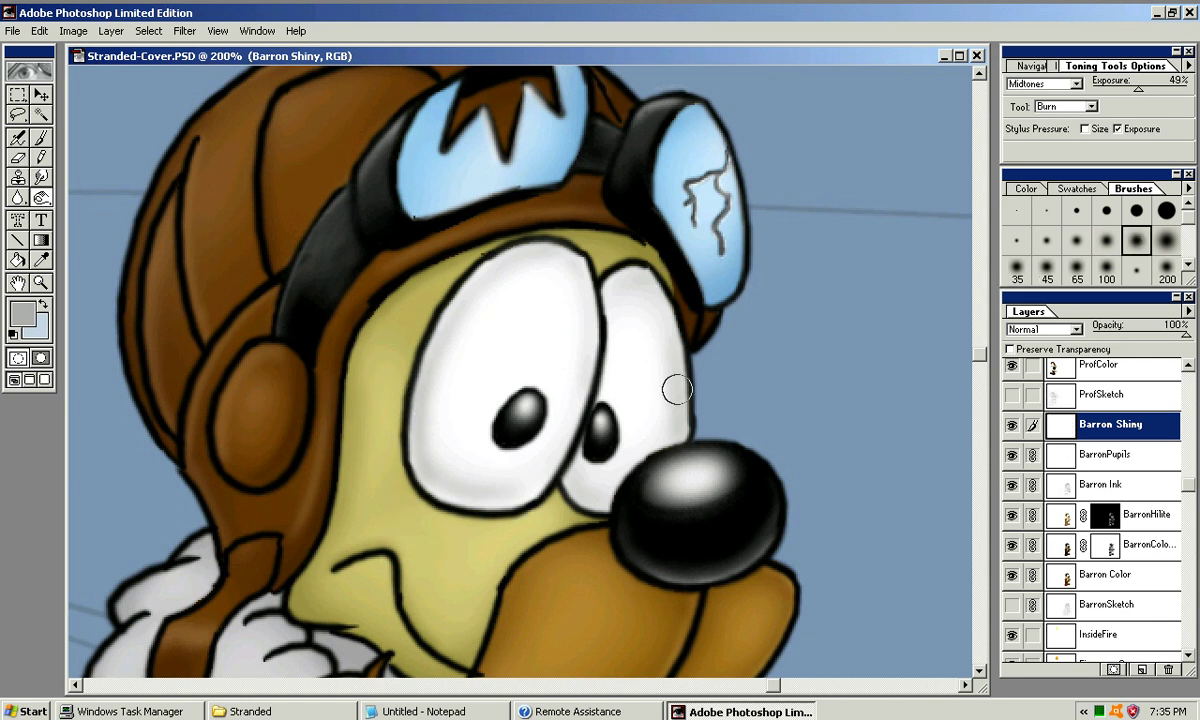
pyautogui.click(1077, 240)
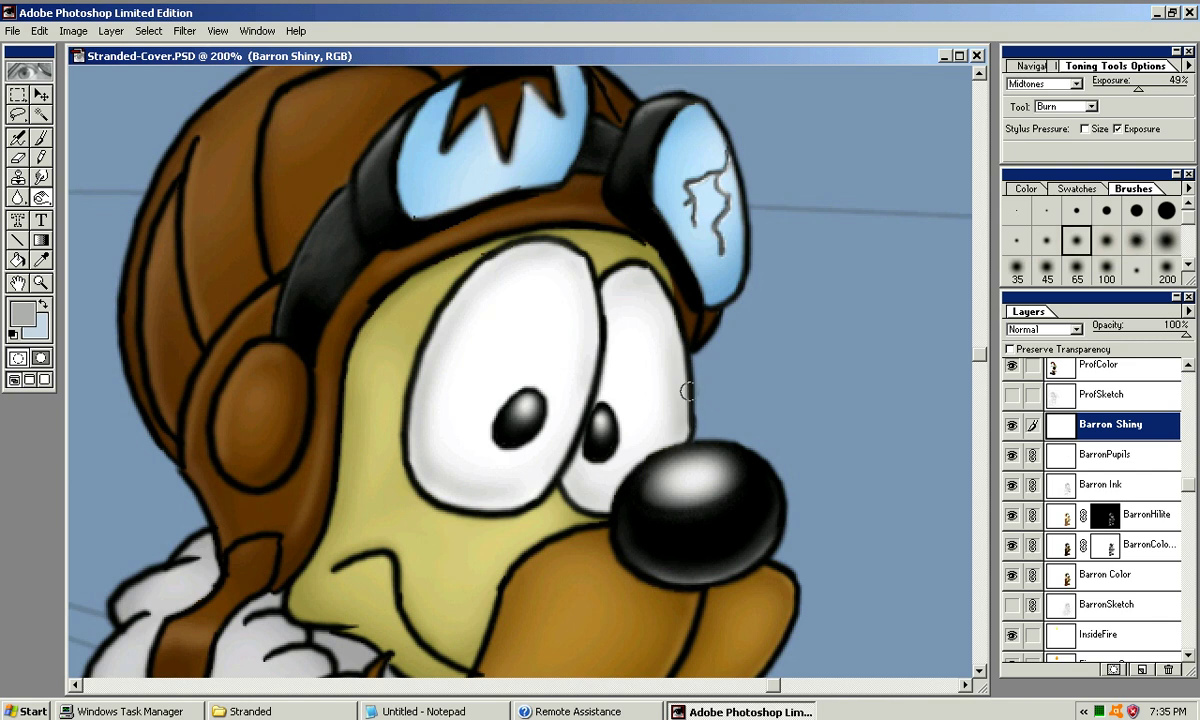
pyautogui.moveTo(571, 487); pyautogui.dragTo(583, 491)
# Burn the grey shading at midtones along the lower edge of the kangaroo's larger eye on Cal Shiny
pyautogui.moveTo(438, 489); pyautogui.dragTo(782, 392)
pyautogui.moveTo(300, 270); pyautogui.dragTo(826, 654)
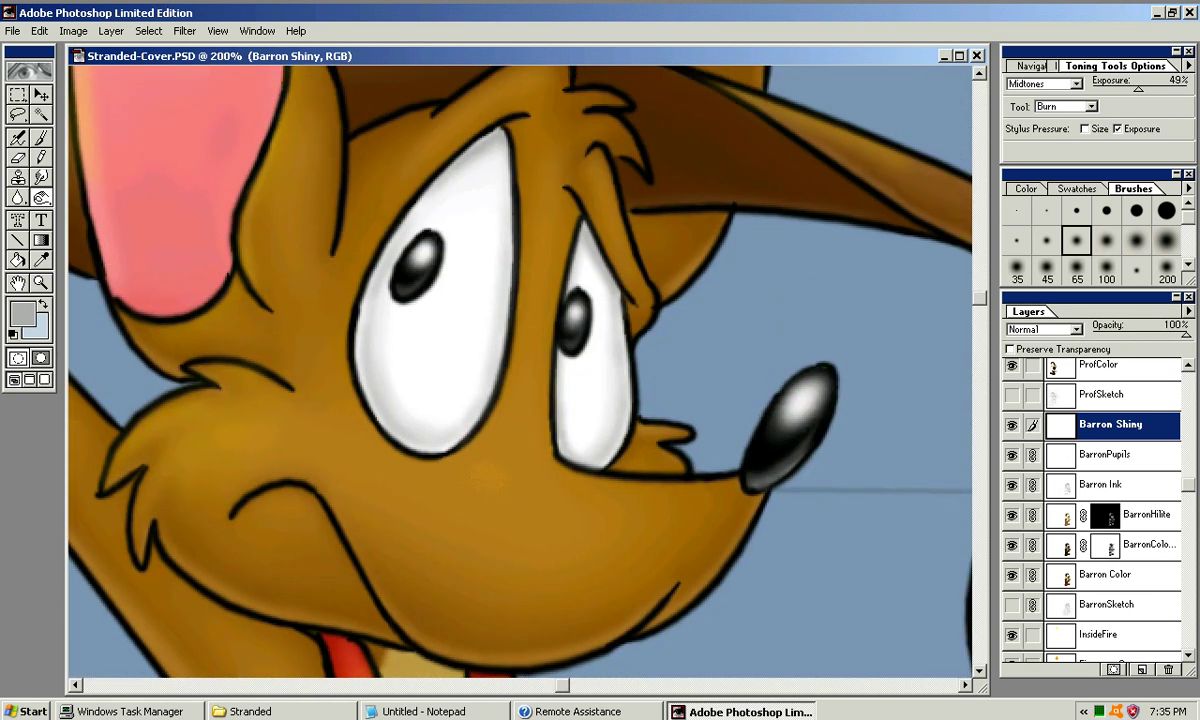
pyautogui.moveTo(1188, 485); pyautogui.dragTo(1188, 386)
pyautogui.scroll(1, 1095, 510)
pyautogui.scroll(-10, 1095, 510)
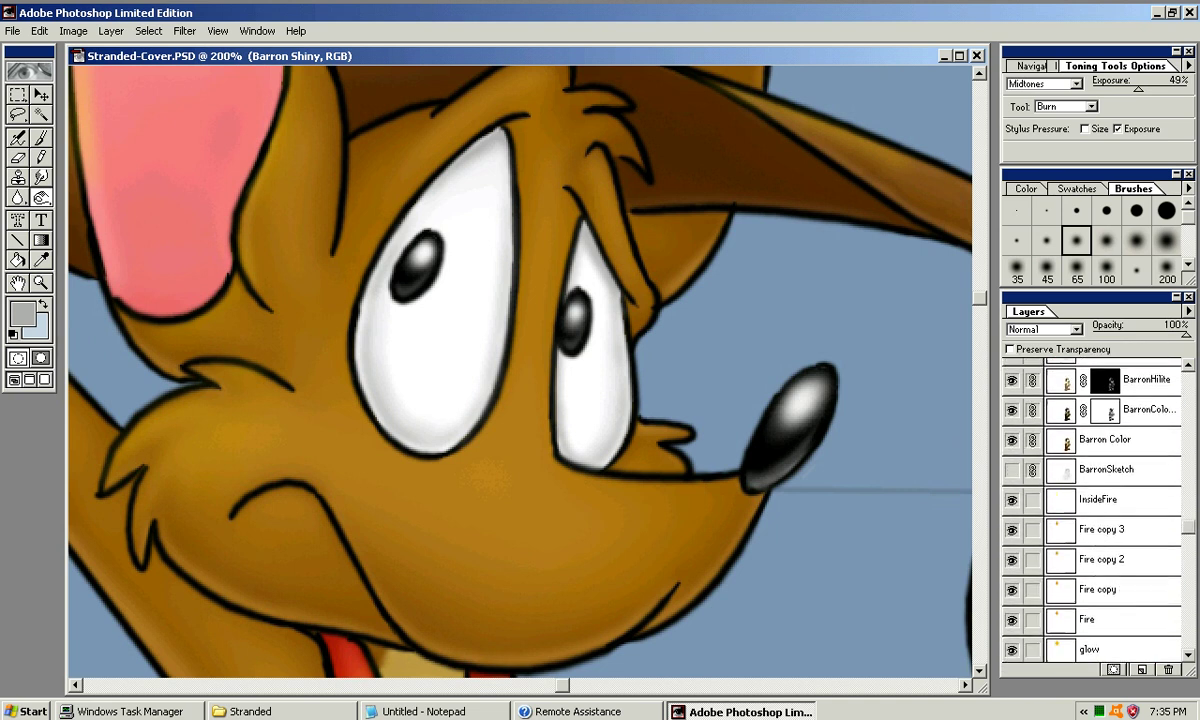
pyautogui.scroll(-5, 1100, 510)
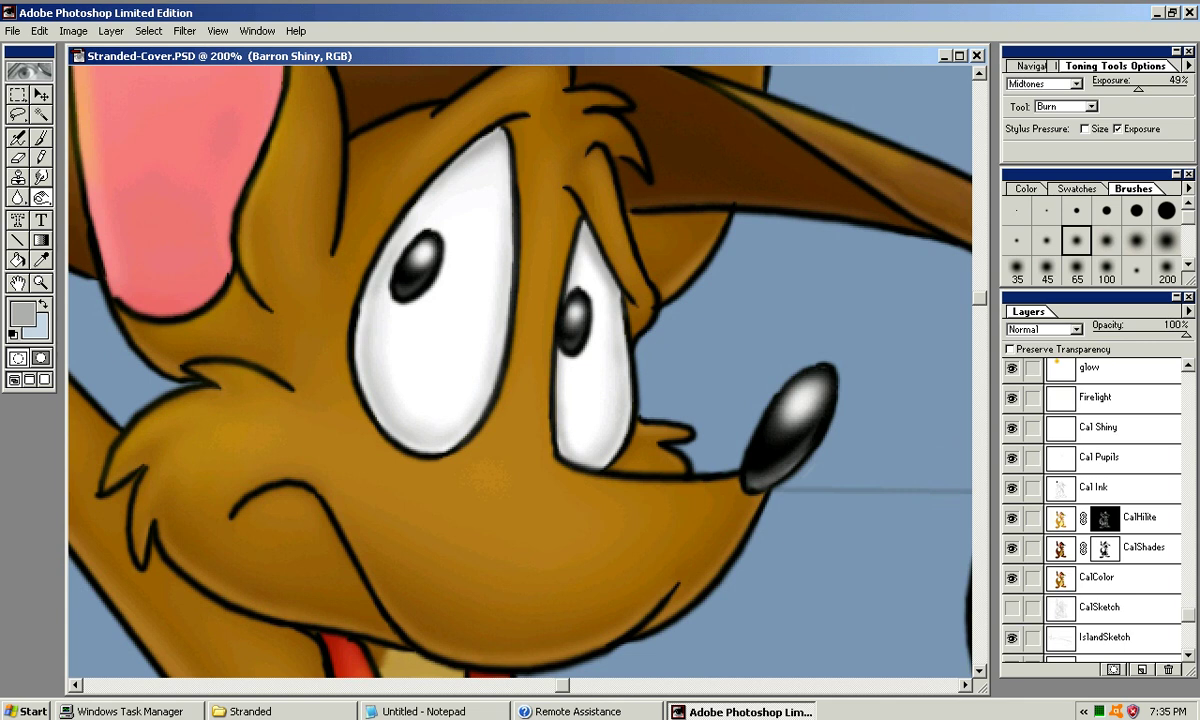
pyautogui.click(1098, 427)
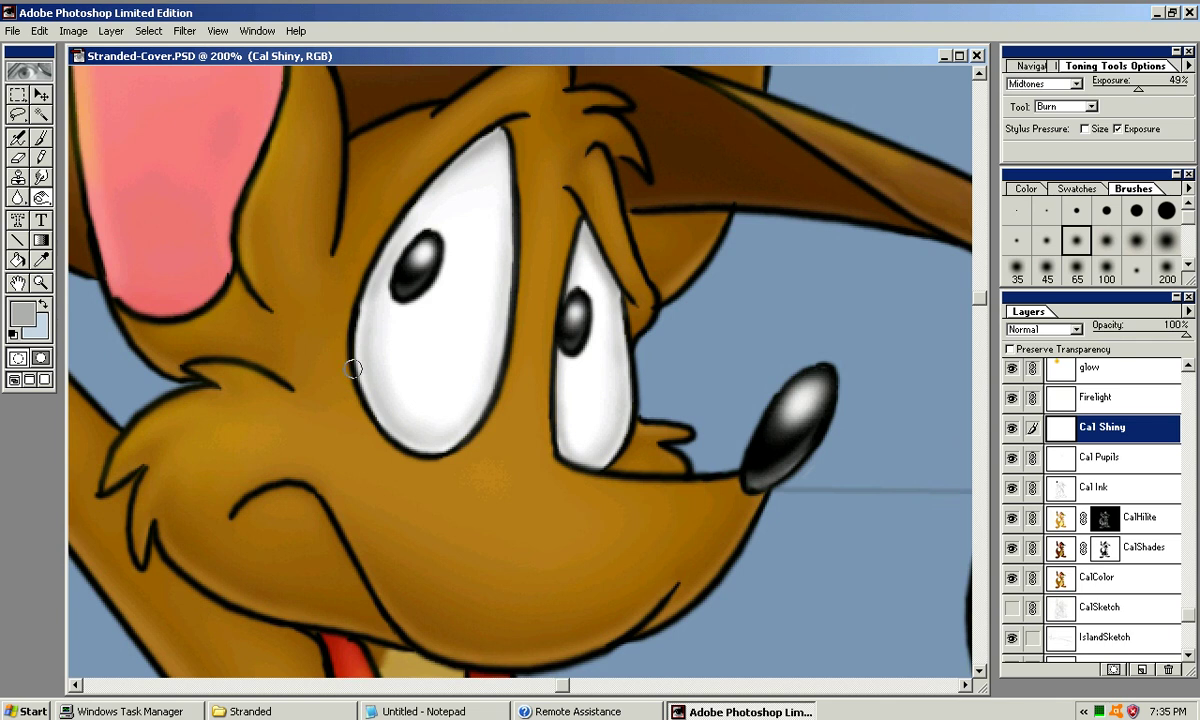
pyautogui.moveTo(418, 416); pyautogui.dragTo(494, 404)
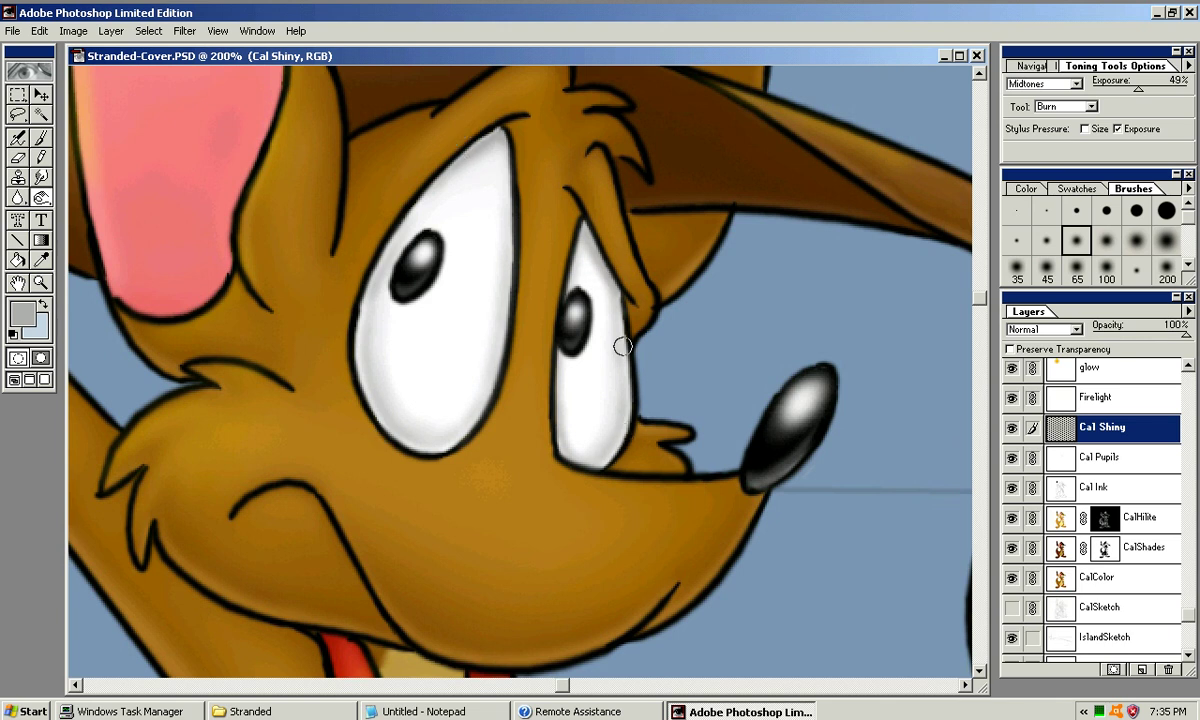
# Smudge the grey shading at the upper tips of both kangaroo eyes on Cal Shiny with a smaller soft brush
pyautogui.press('r')
pyautogui.hotkey('ctrl', '+')
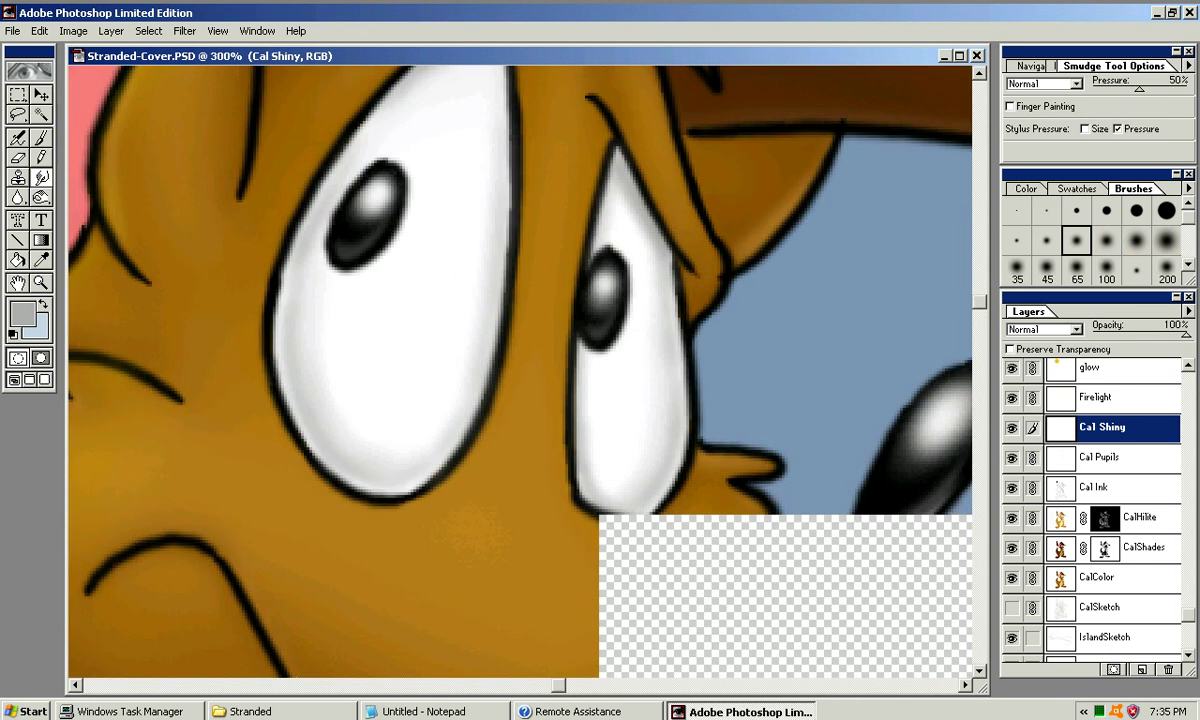
pyautogui.hotkey('ctrl', '+')
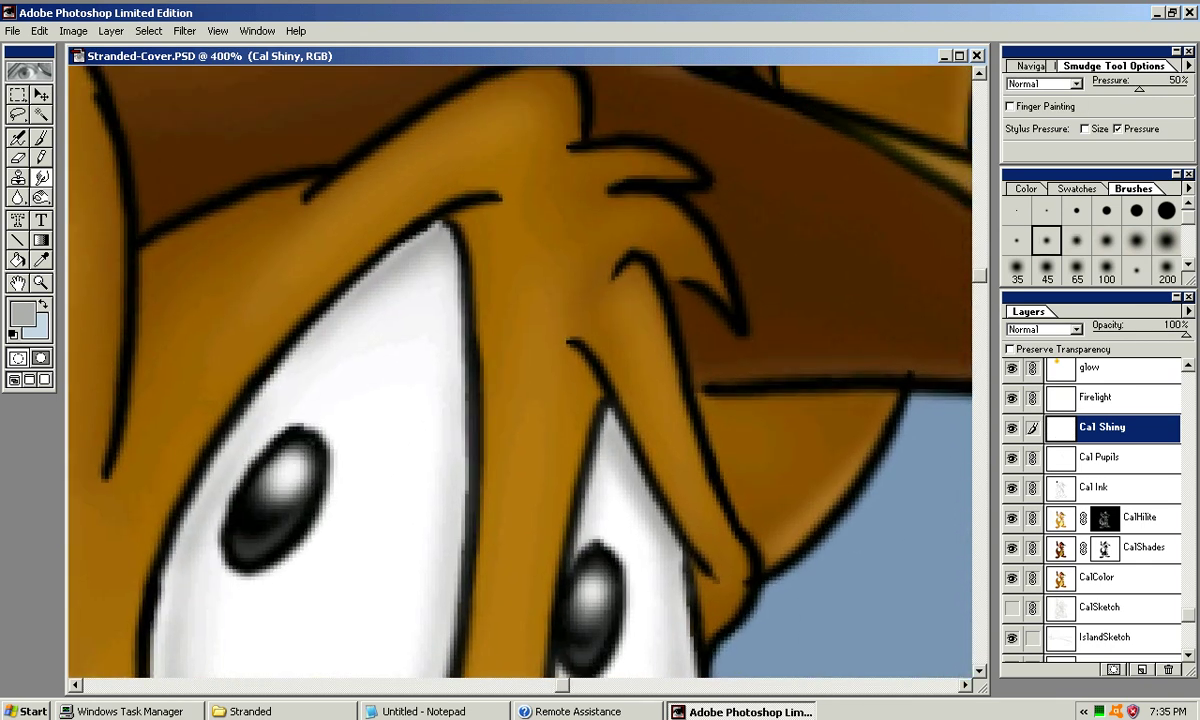
pyautogui.press('[')
pyautogui.moveTo(431, 242)
pyautogui.mouseDown()
pyautogui.moveTo(430, 230)
pyautogui.moveTo(408, 244)
pyautogui.mouseUp()
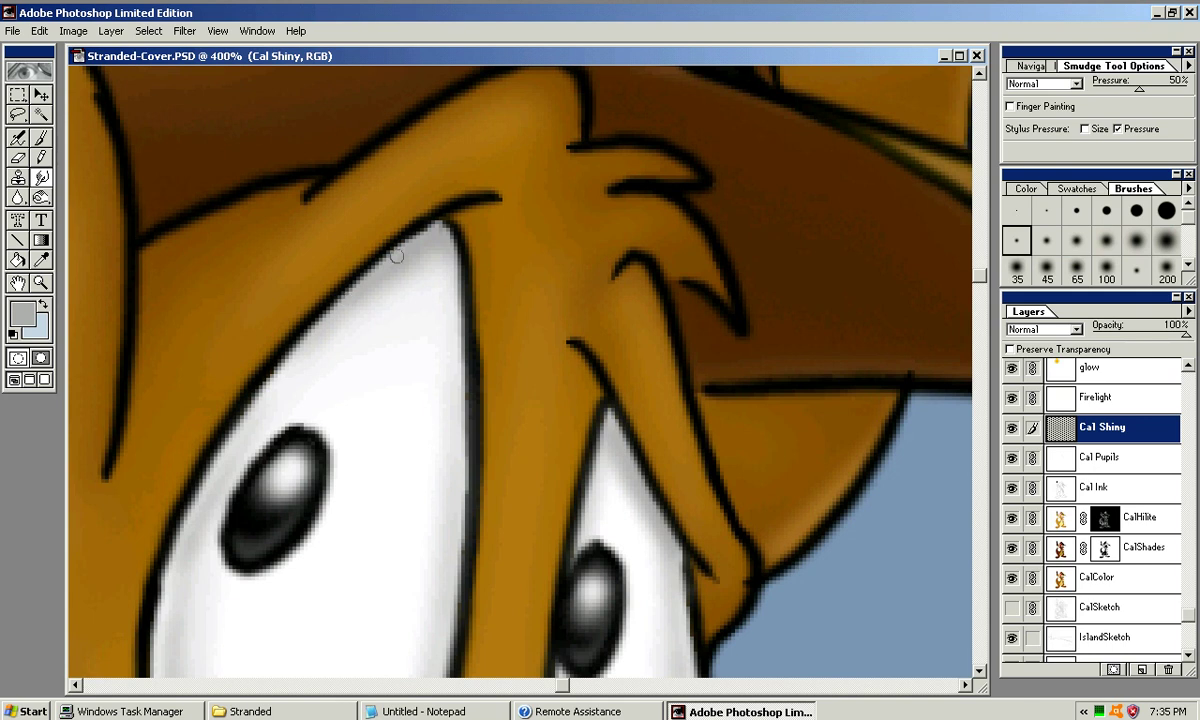
pyautogui.moveTo(436, 233); pyautogui.dragTo(447, 246)
pyautogui.moveTo(624, 470); pyautogui.dragTo(607, 431)
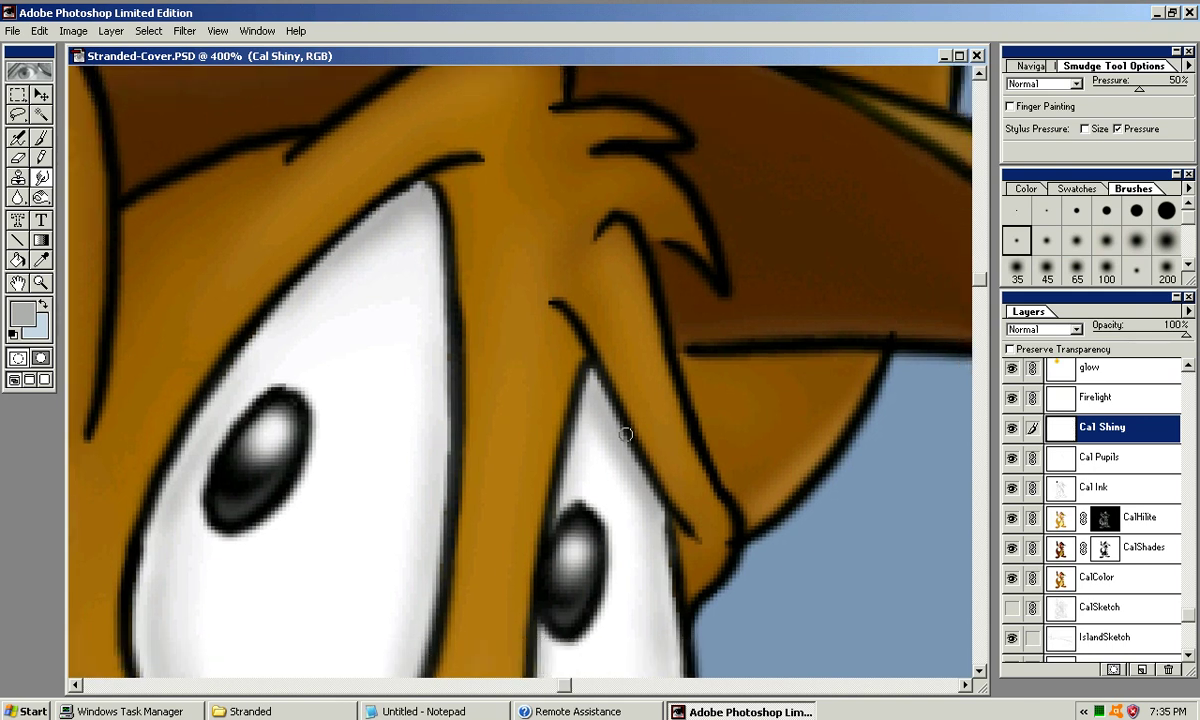
# Examine the whole Stranded cover and all three characters for shading that still needs touching up
pyautogui.hotkey('ctrl', '-')
pyautogui.hotkey('ctrl', '-')
pyautogui.hotkey('ctrl', '-')
pyautogui.hotkey('ctrl', '-')
pyautogui.hotkey('ctrl', '-')
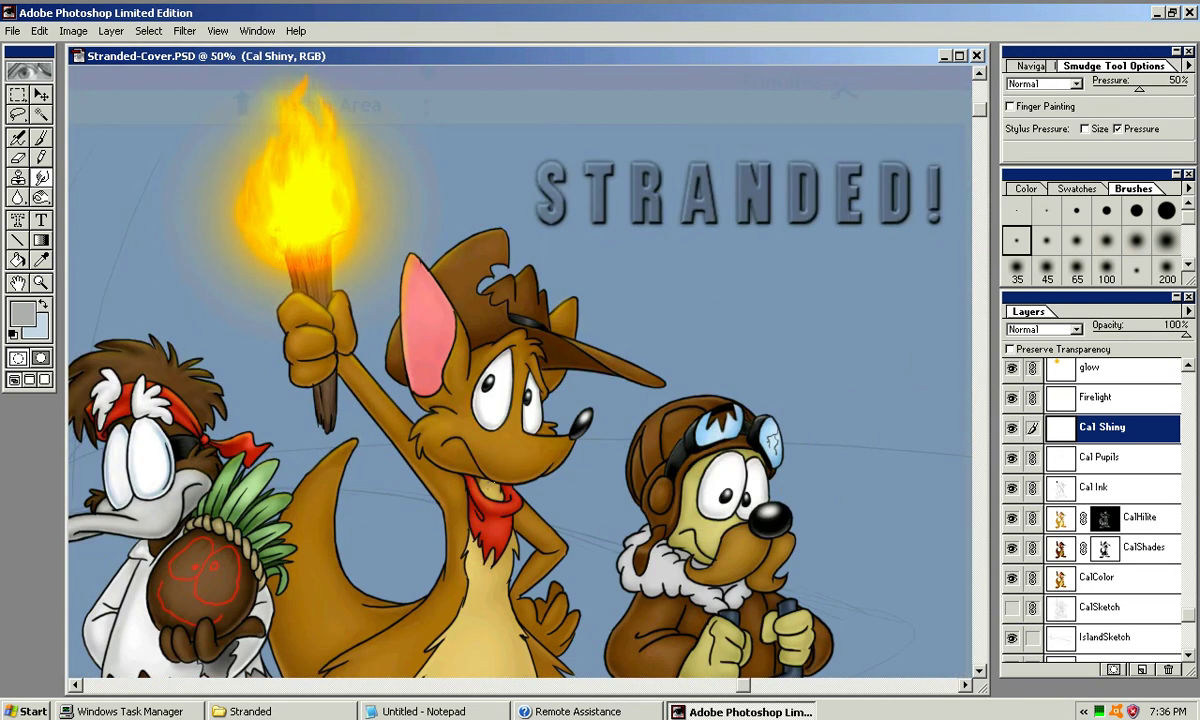
pyautogui.moveTo(607, 431); pyautogui.dragTo(726, 297)
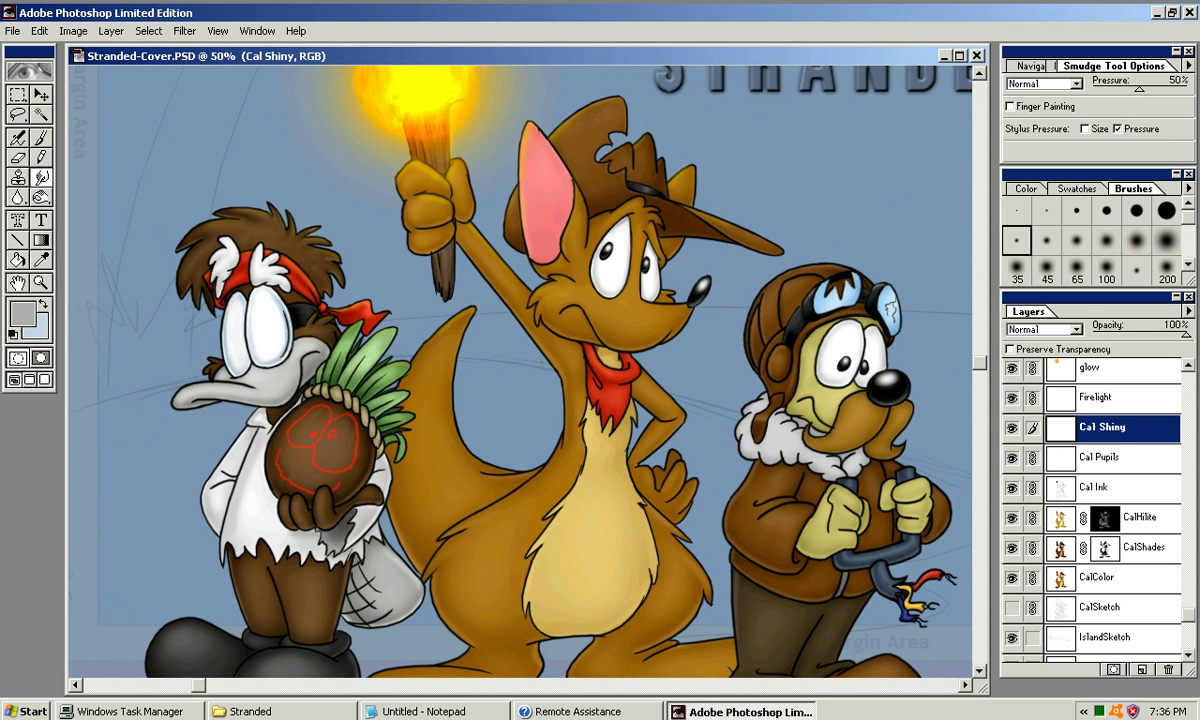
pyautogui.hotkey('ctrl', '+')
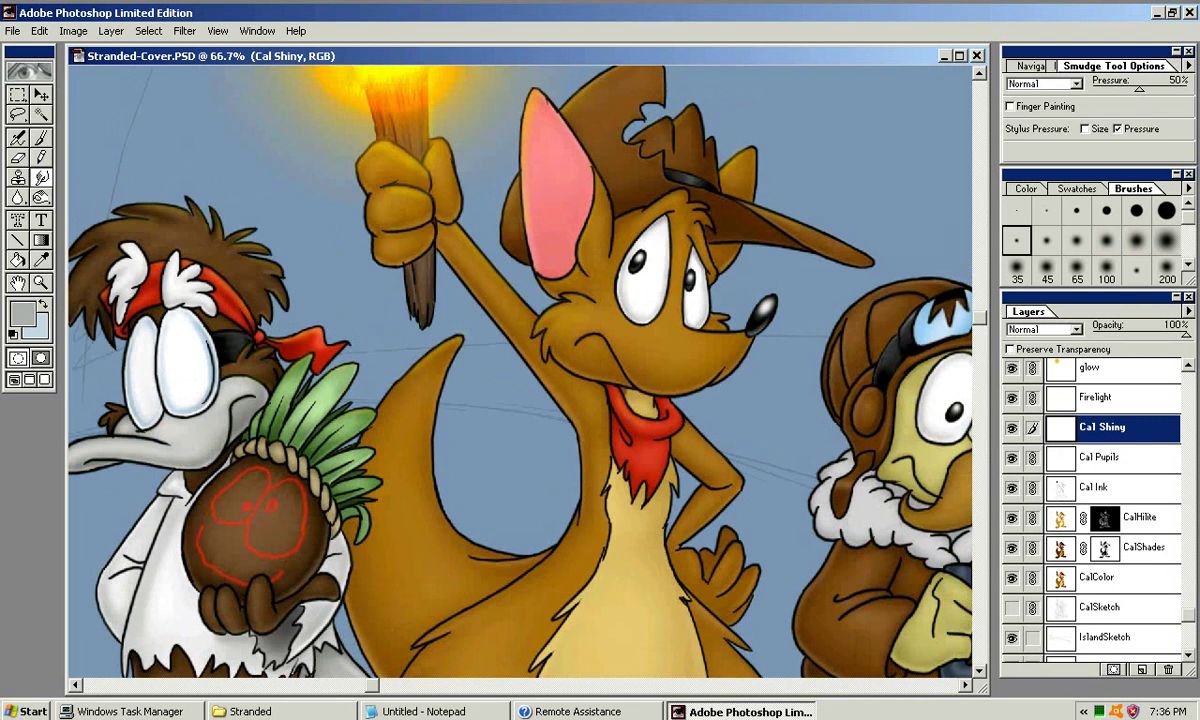
pyautogui.moveTo(520, 300); pyautogui.dragTo(432, 327)
pyautogui.hscroll(-5, 520, 360)
pyautogui.scroll(-2, 520, 360)
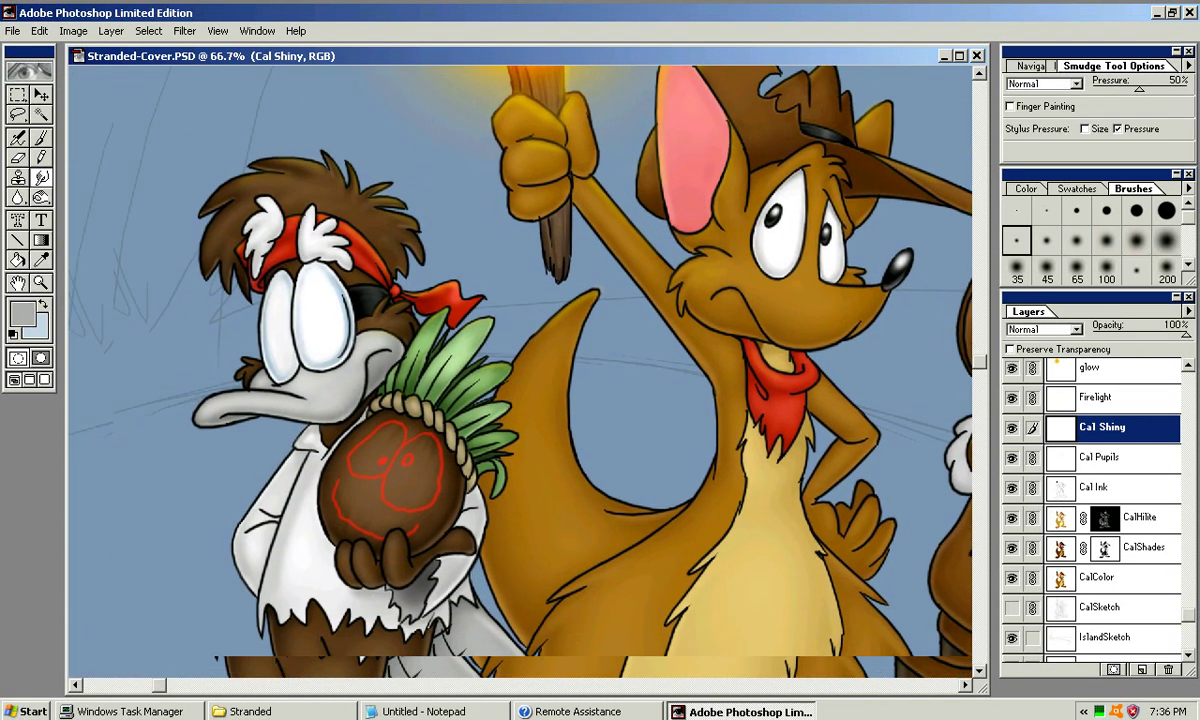
pyautogui.hscroll(3, 520, 360)
pyautogui.scroll(3, 520, 360)
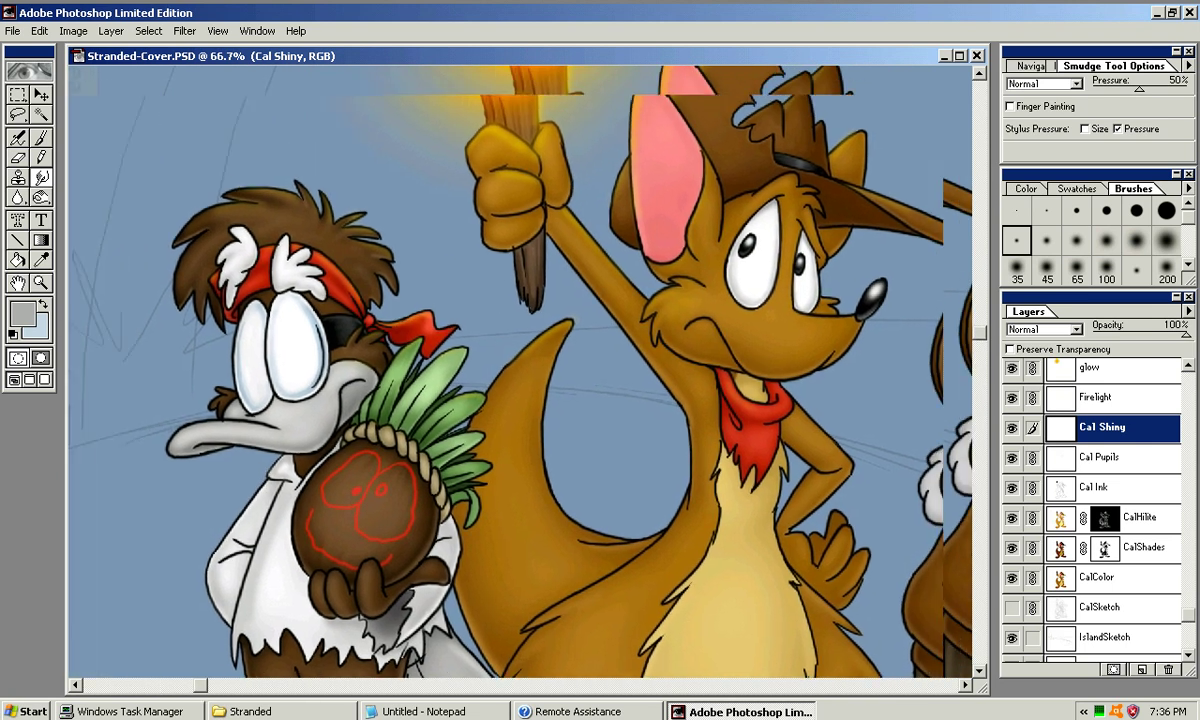
pyautogui.scroll(-4, 520, 360)
pyautogui.hscroll(1, 520, 360)
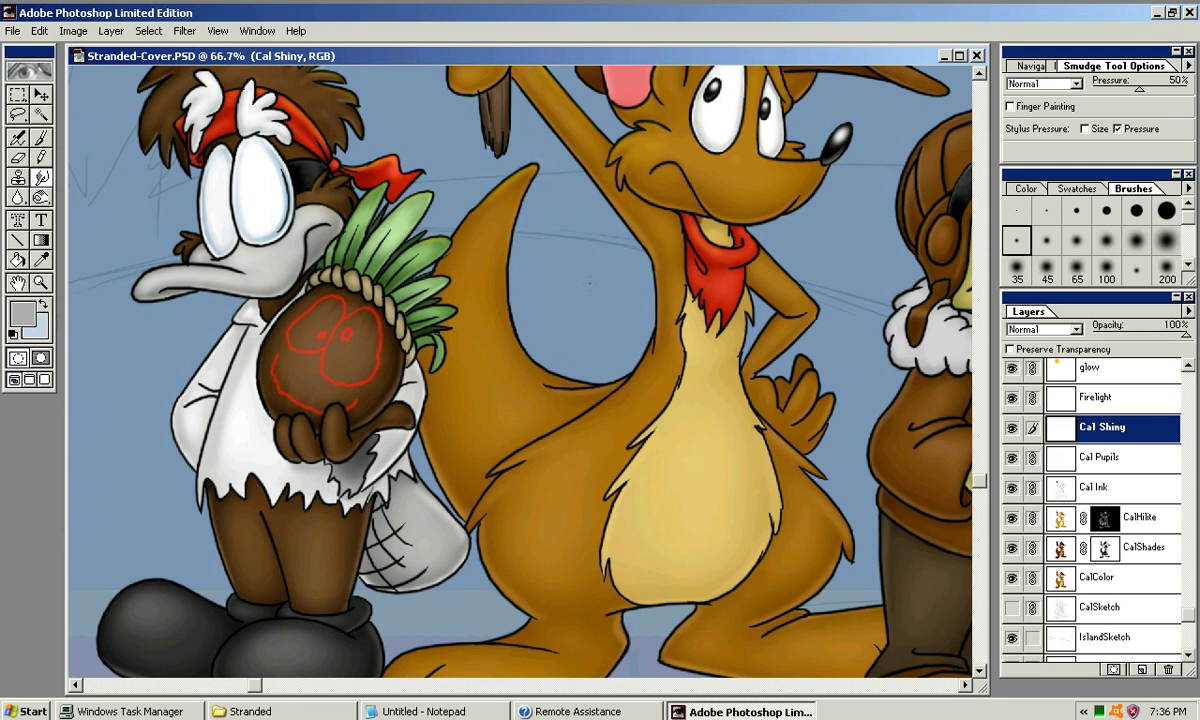
pyautogui.hotkey('ctrl', '-')
pyautogui.hotkey('ctrl', '-')
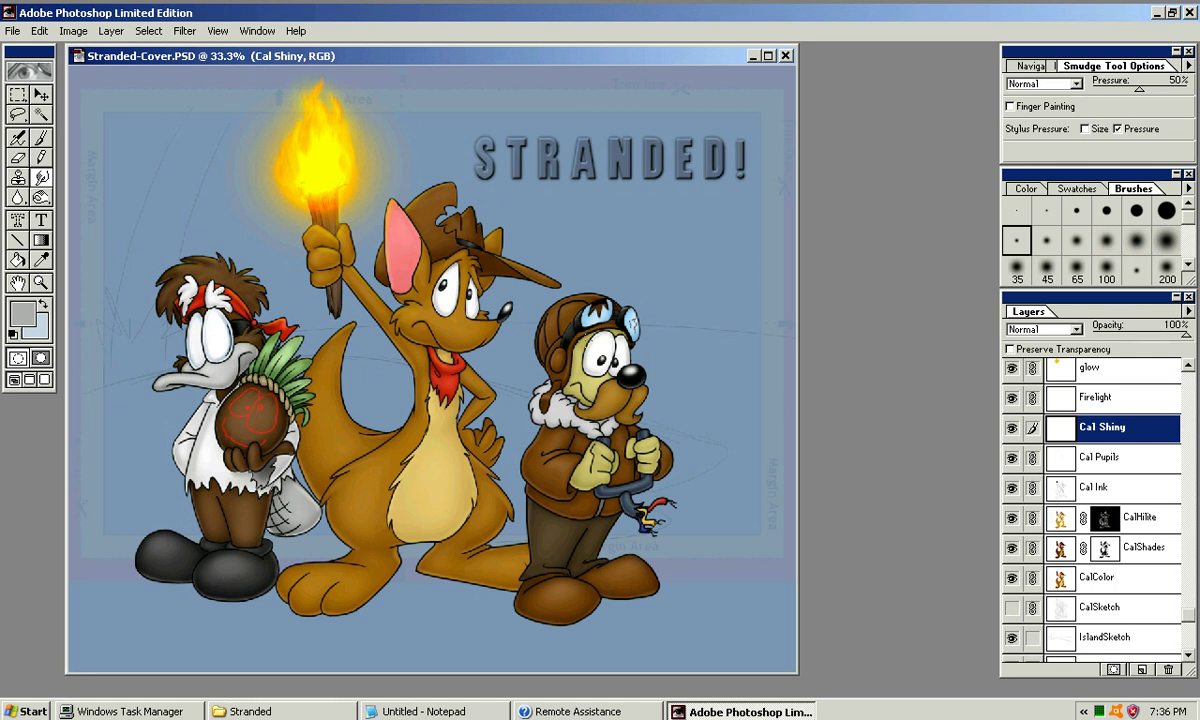
pyautogui.moveTo(448, 56); pyautogui.dragTo(498, 59)
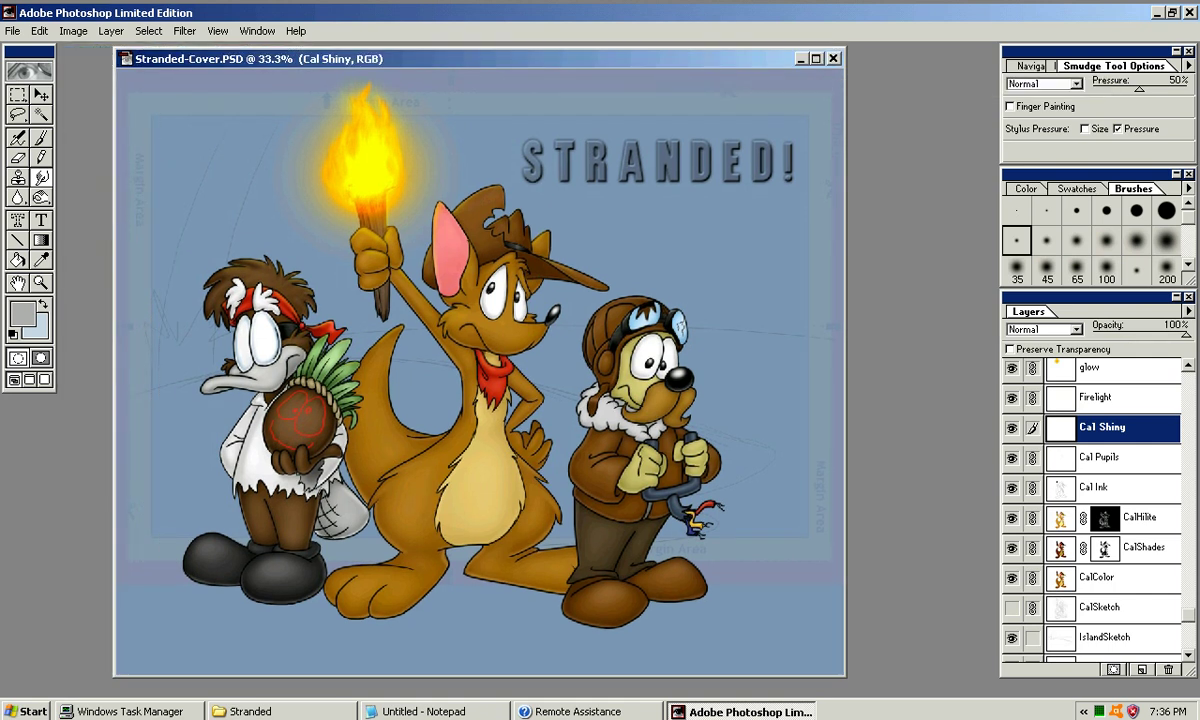
# View the cover full screen on a black background with the palettes hidden and check the three characters
pyautogui.press('f')
pyautogui.press('f')
pyautogui.press('Tab')
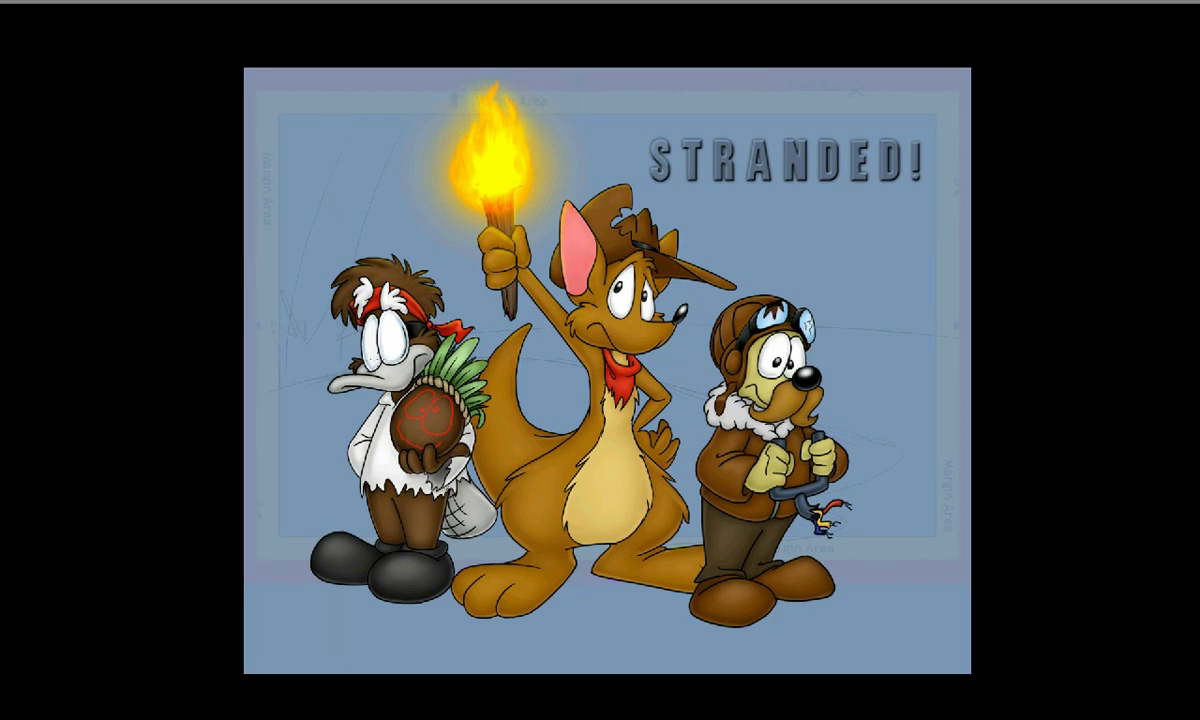
pyautogui.hotkey('ctrl', '+')
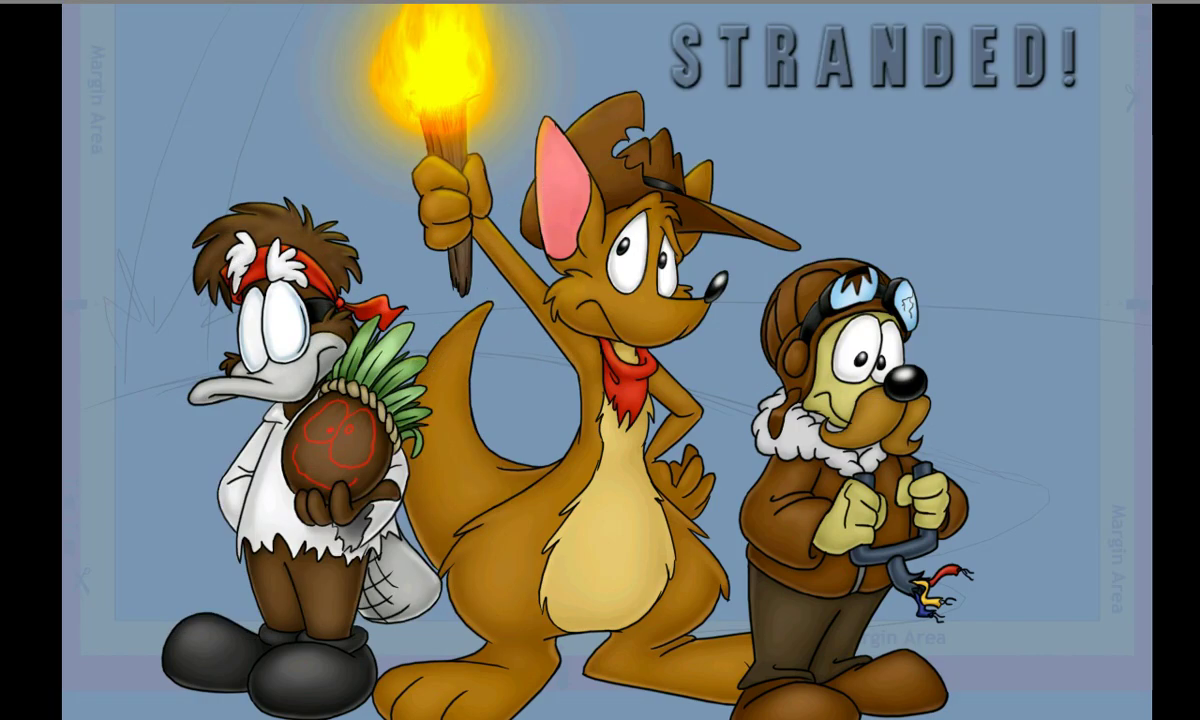
pyautogui.scroll(-4, 600, 360)
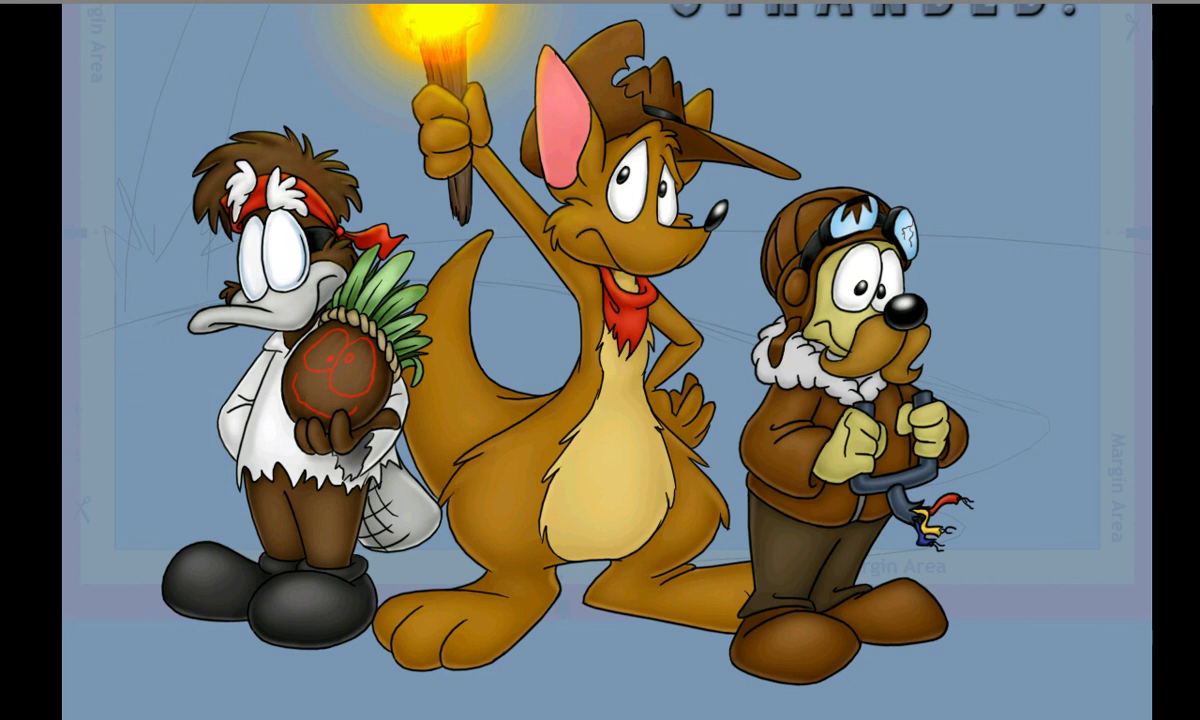
pyautogui.scroll(1, 600, 360)
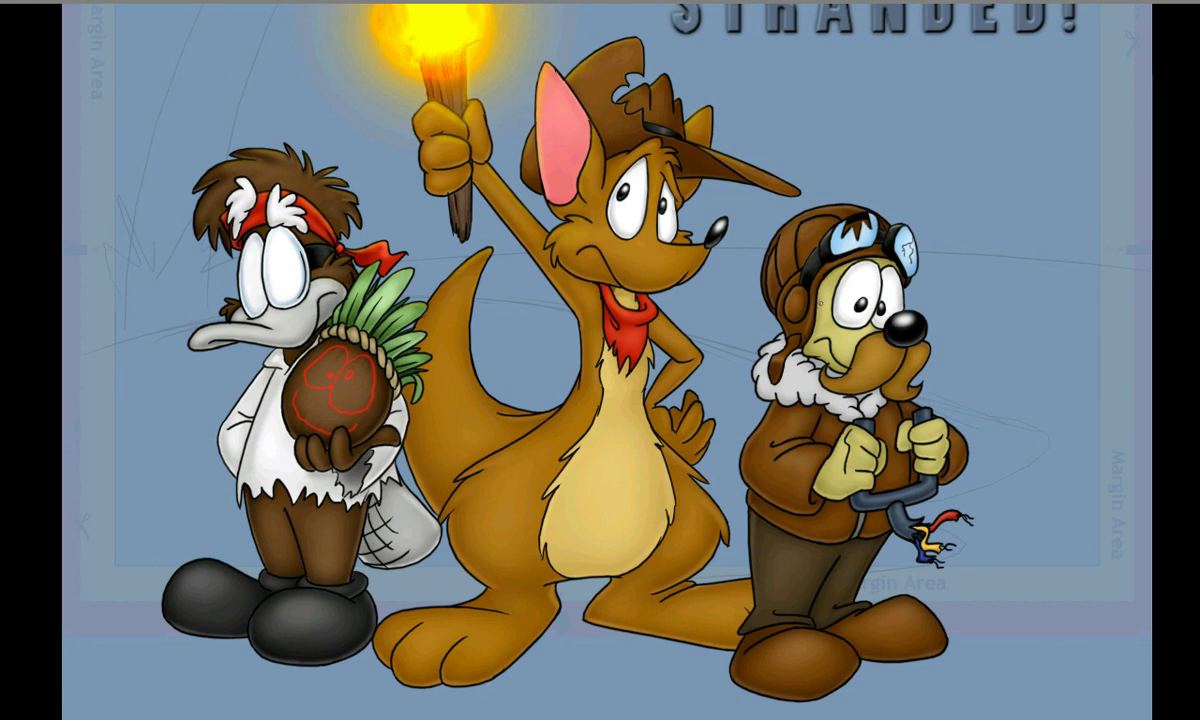
# Bring the palettes back and make Prof Shiny the active layer for work on the platypus's head
pyautogui.press('+')
pyautogui.press('+')
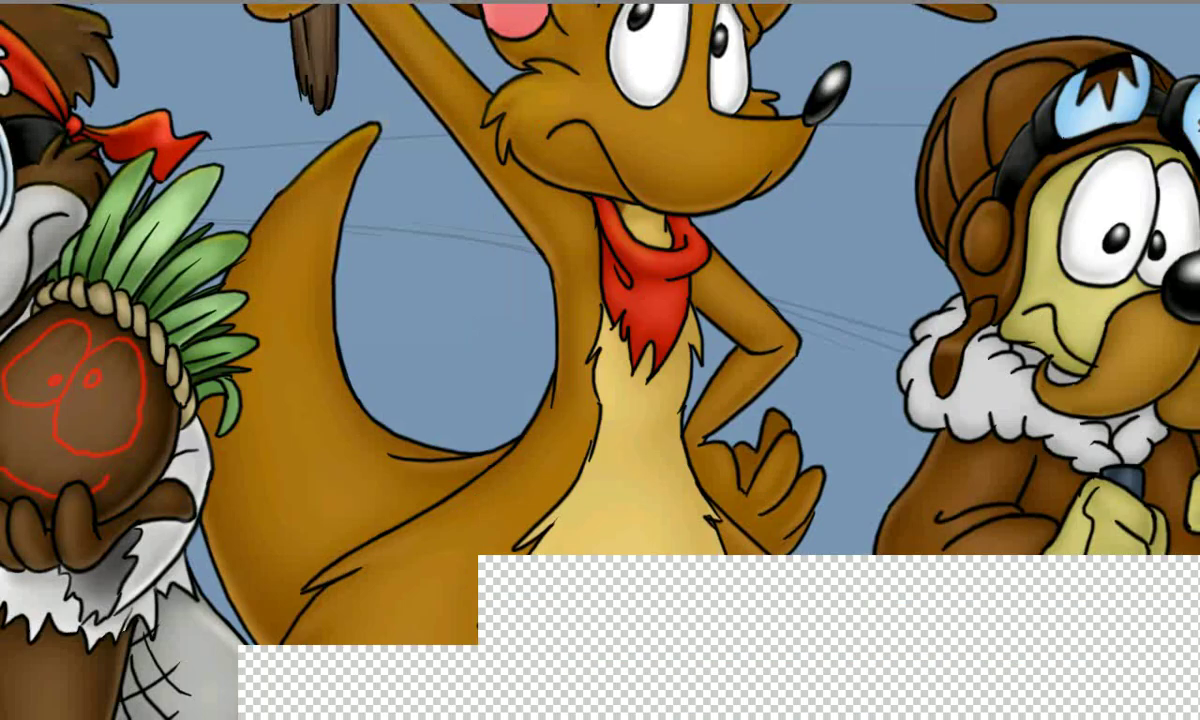
pyautogui.moveTo(62, 142); pyautogui.dragTo(477, 241)
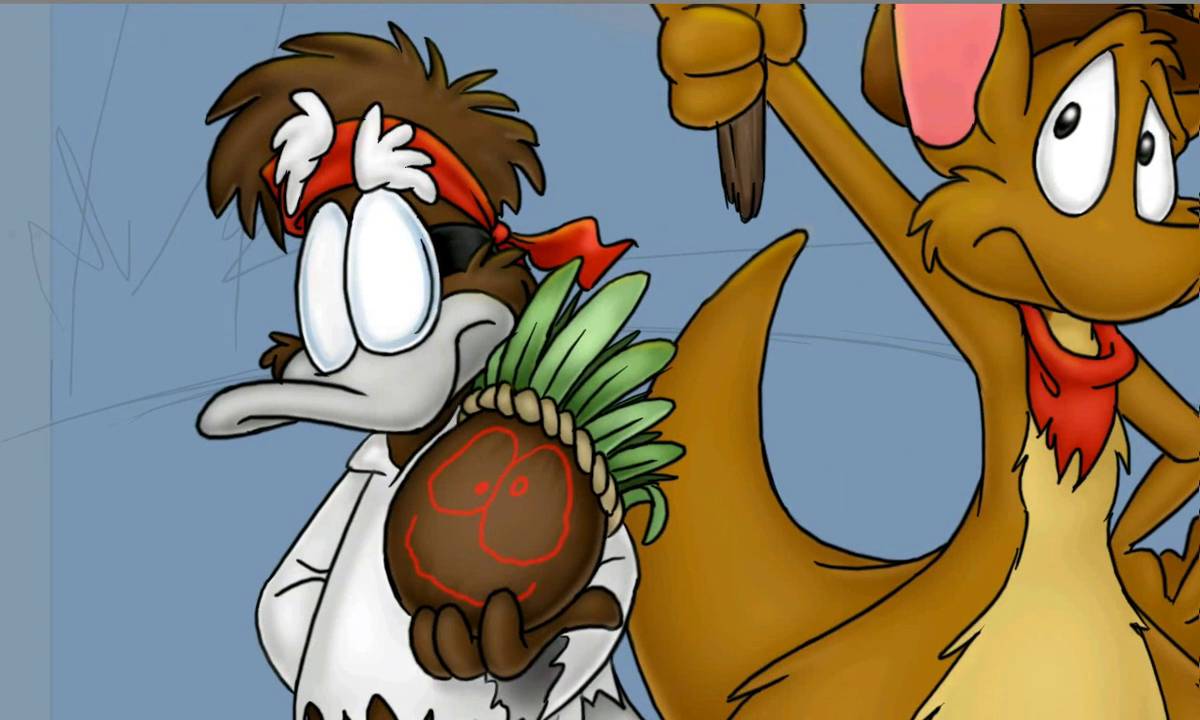
pyautogui.press('+')
pyautogui.press('+')
pyautogui.press('Tab')
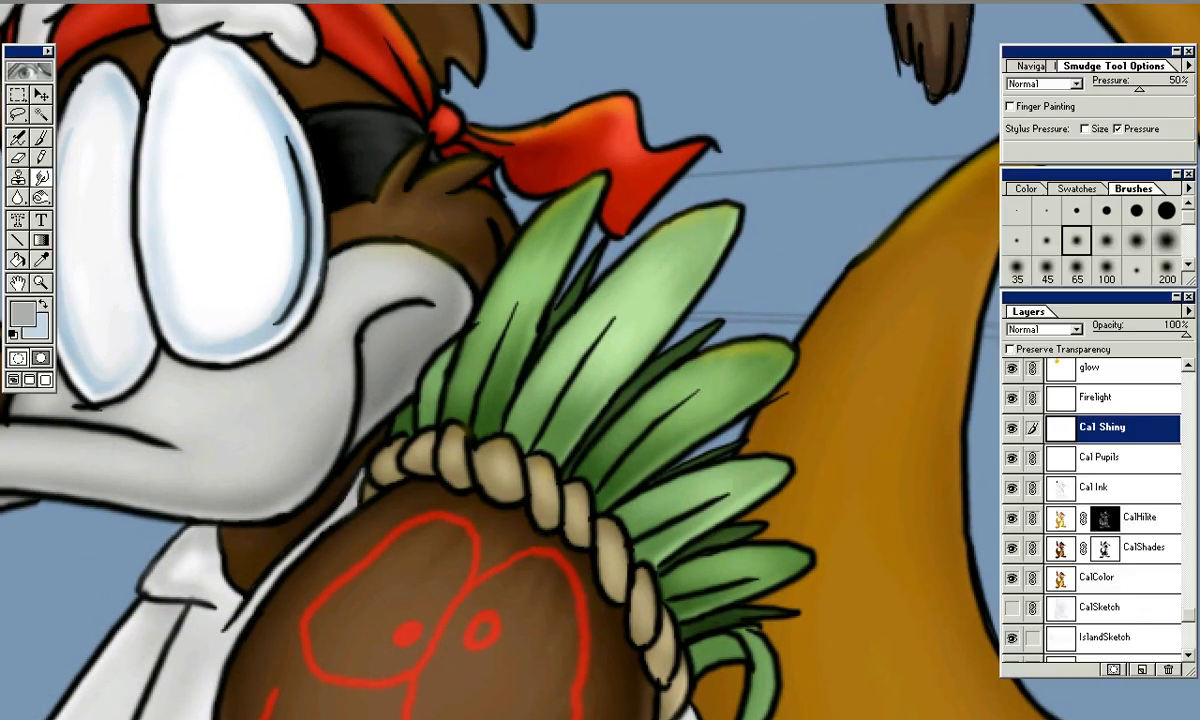
pyautogui.scroll(3, 1095, 500)
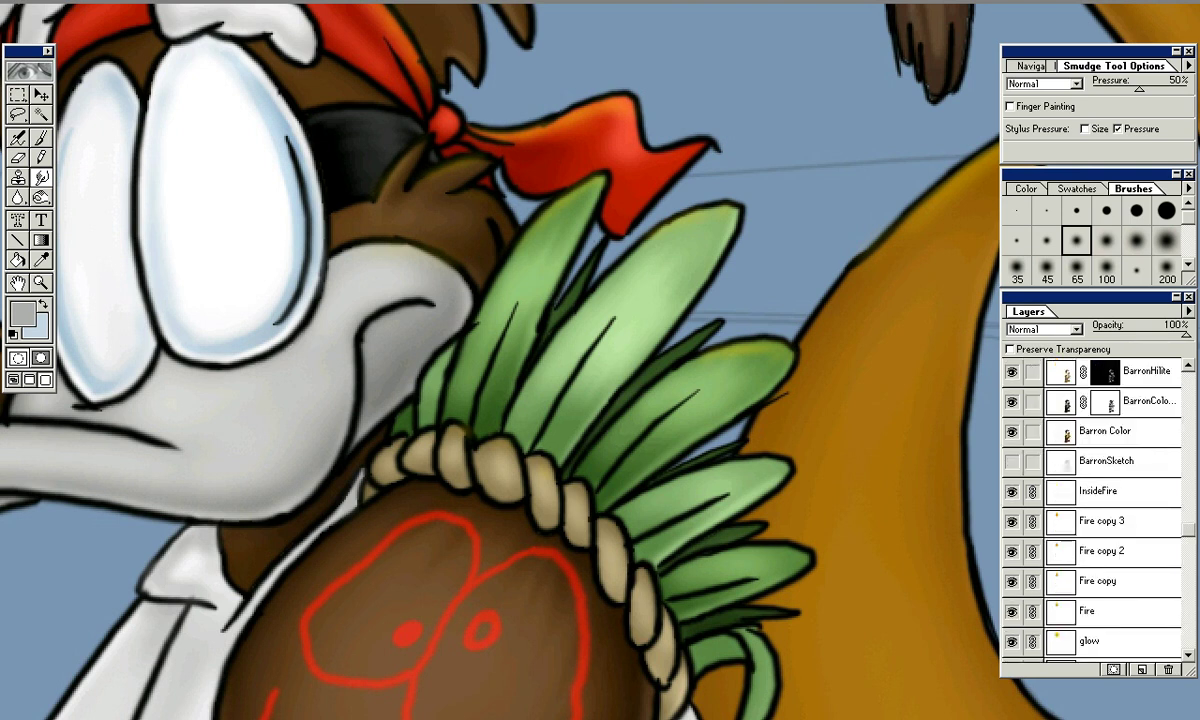
pyautogui.scroll(3, 1095, 500)
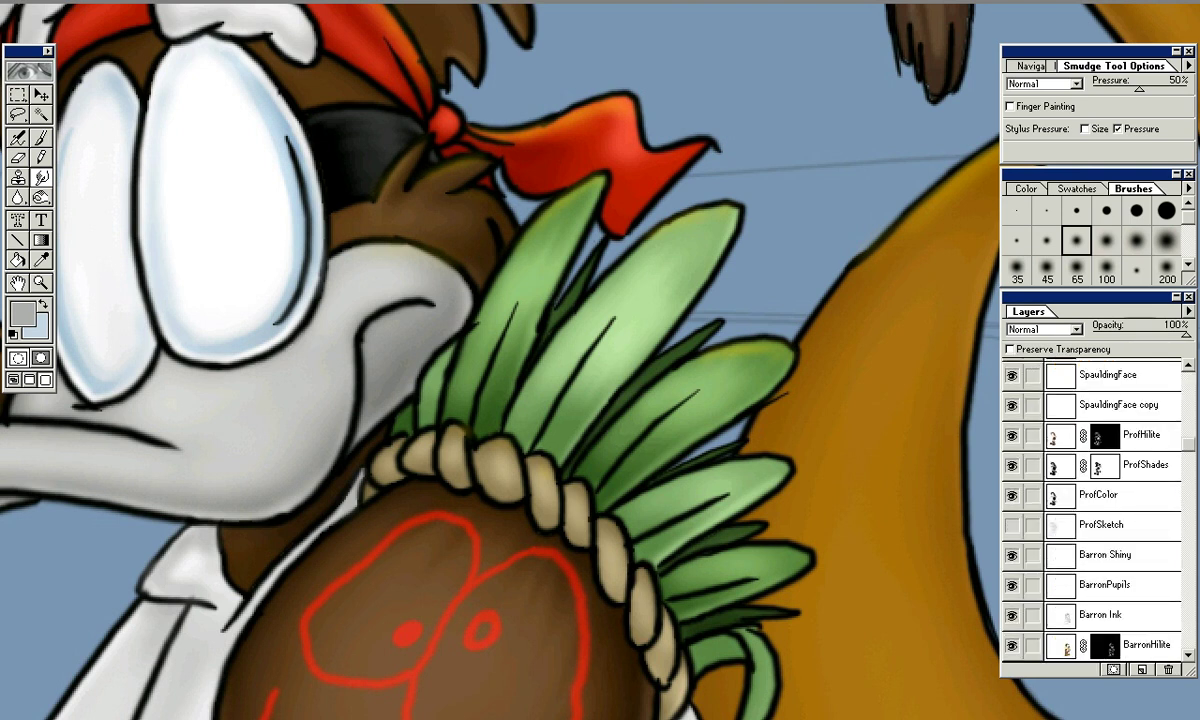
pyautogui.scroll(3, 1095, 500)
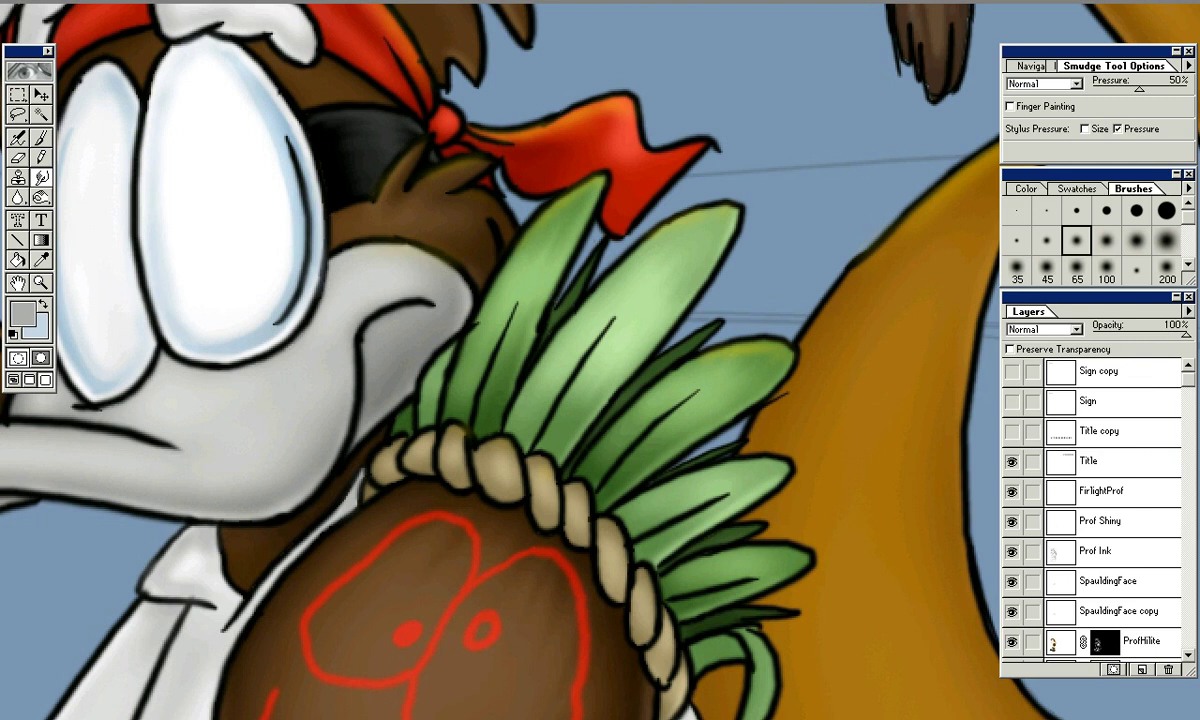
pyautogui.click(1105, 521)
pyautogui.moveTo(396, 270); pyautogui.dragTo(578, 391)
pyautogui.press('[')
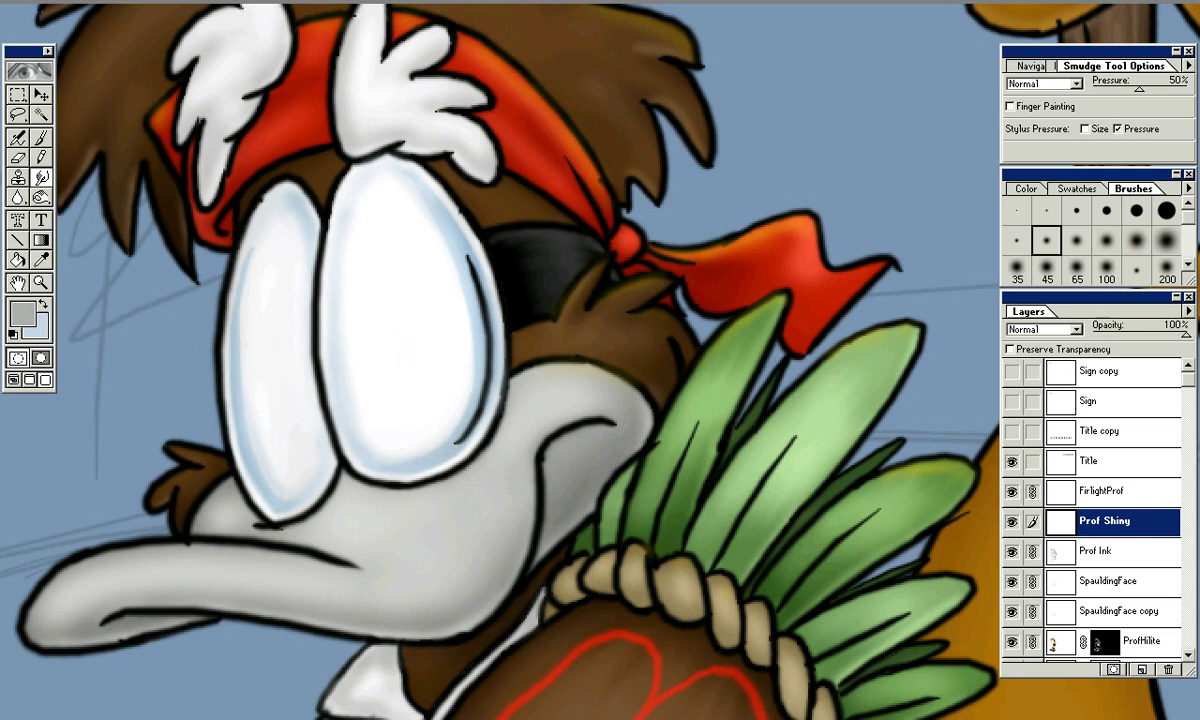
# Set up the Airbrush with white sampled from the platypus's eye and the smallest soft brush
pyautogui.press('m')
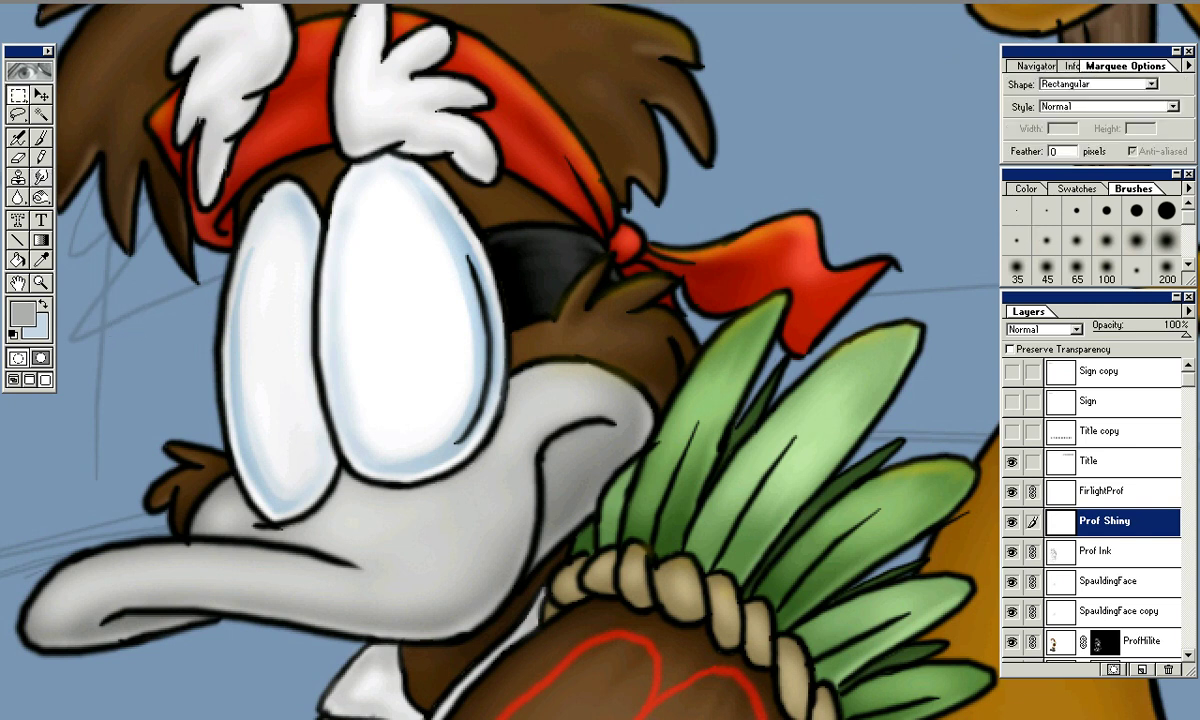
pyautogui.press('j')
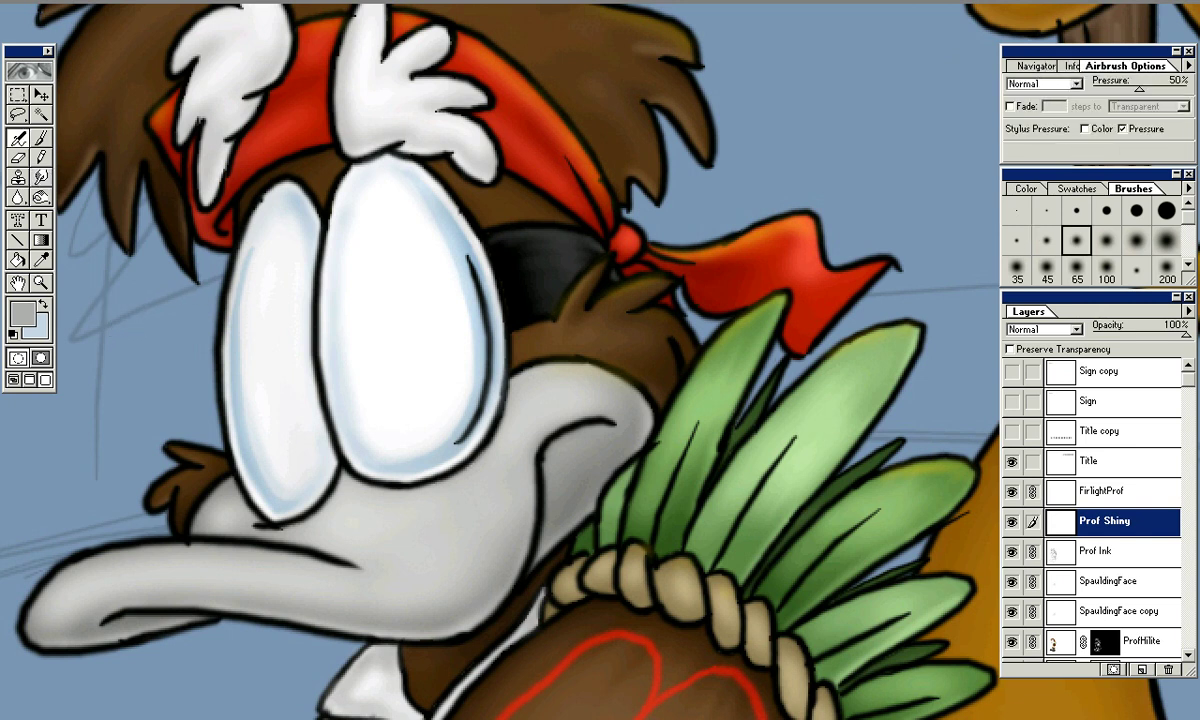
pyautogui.keyDown('alt'); pyautogui.click(430, 322); pyautogui.keyUp('alt')
pyautogui.click(1017, 240)
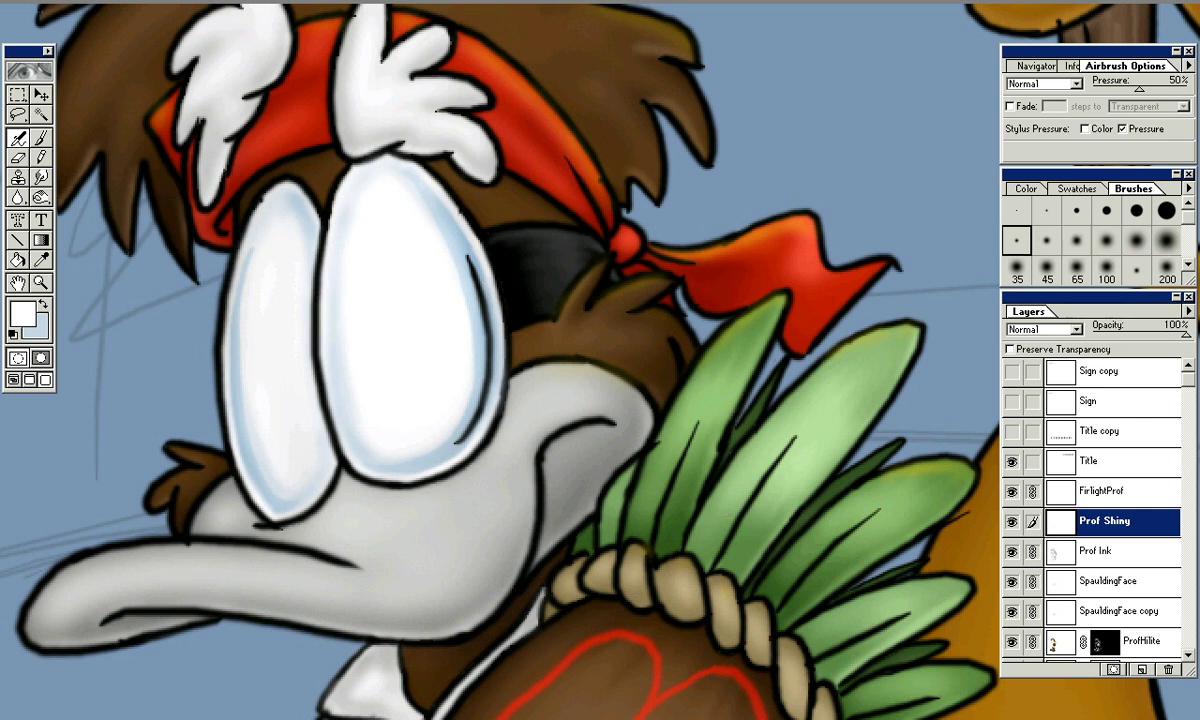
pyautogui.moveTo(468, 223); pyautogui.dragTo(548, 226)
pyautogui.press(']')
pyautogui.press(']')
pyautogui.press(']')
pyautogui.press(']')
pyautogui.press('[')
pyautogui.press('[')
pyautogui.press('[')
pyautogui.moveTo(470, 222)
pyautogui.mouseDown()
pyautogui.moveTo(556, 224)
pyautogui.moveTo(508, 304)
pyautogui.mouseUp()
pyautogui.hotkey('ctrl', 'z')
pyautogui.hotkey('ctrl', '+')
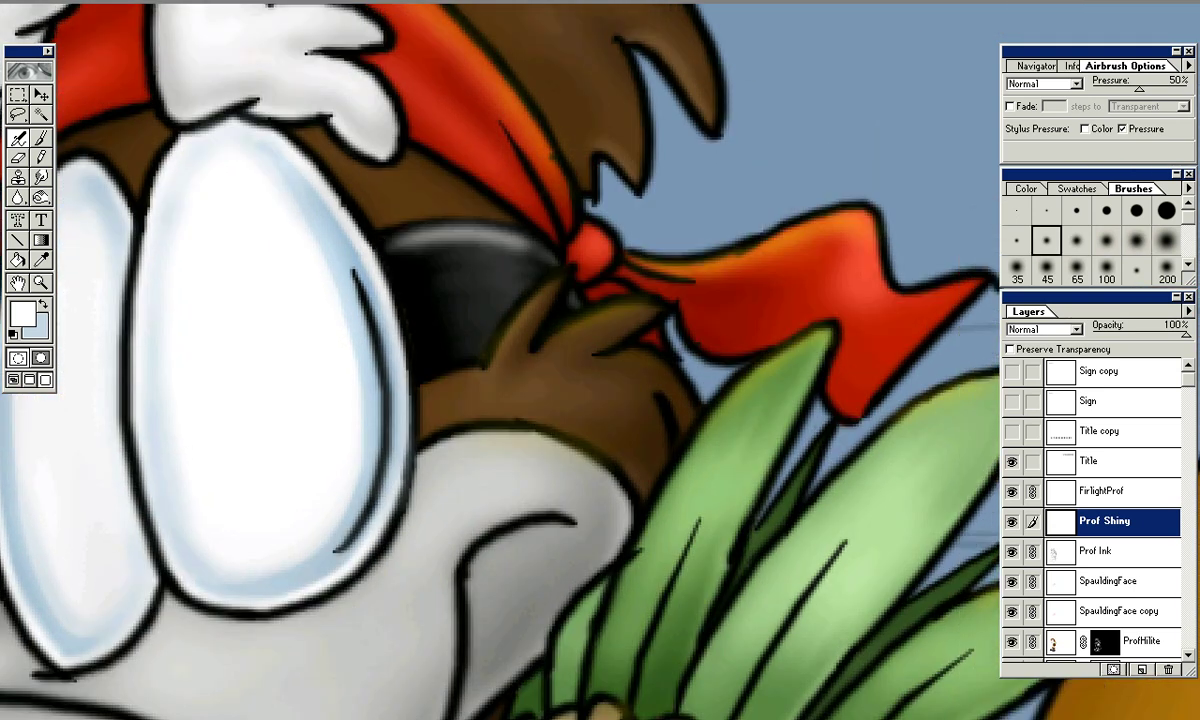
pyautogui.moveTo(400, 239); pyautogui.dragTo(545, 241)
pyautogui.hotkey('ctrl', 'z')
# Airbrush a thin white highlight along the upper edge of the platypus's black eye-patch strap, redoing strokes until it fits
pyautogui.click(1137, 270)
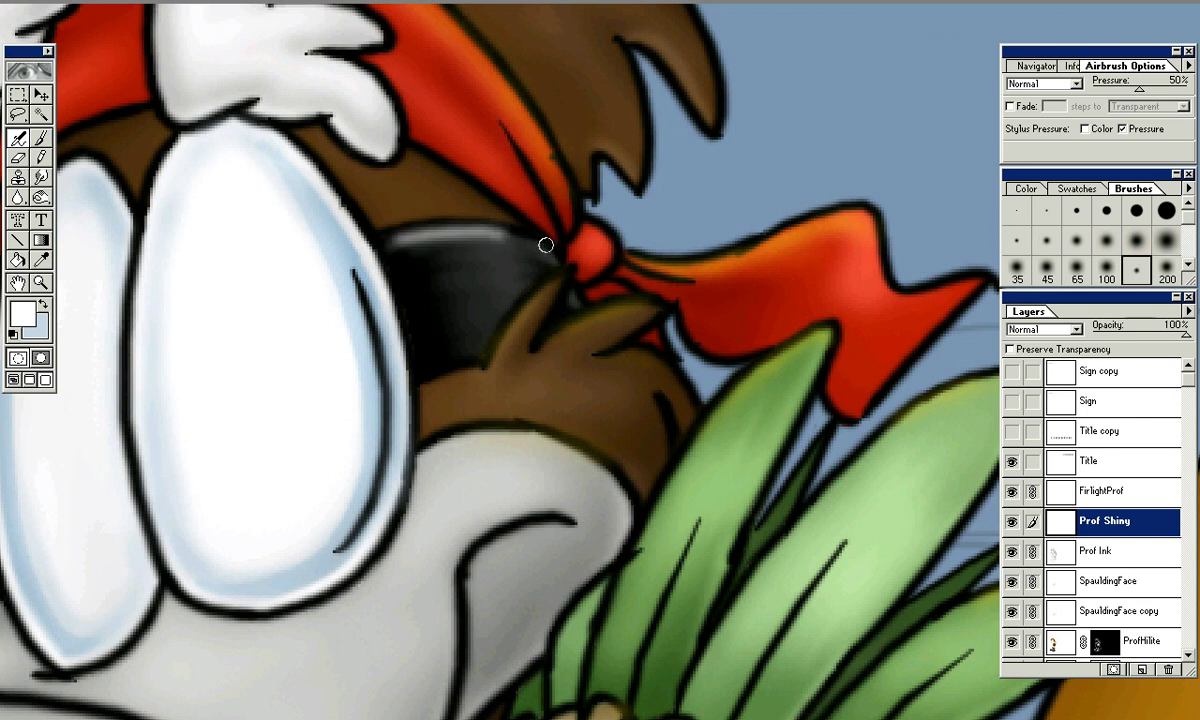
pyautogui.hotkey('ctrl', '-')
pyautogui.hotkey('ctrl', '-')
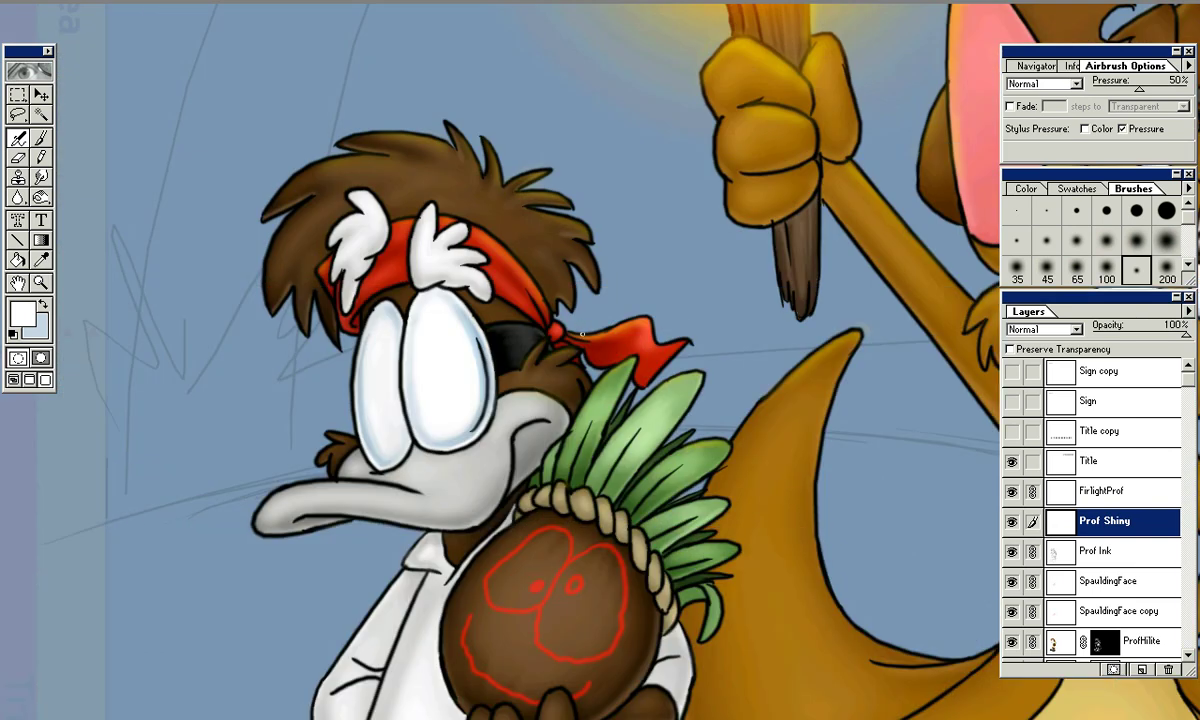
pyautogui.hotkey('ctrl', '+')
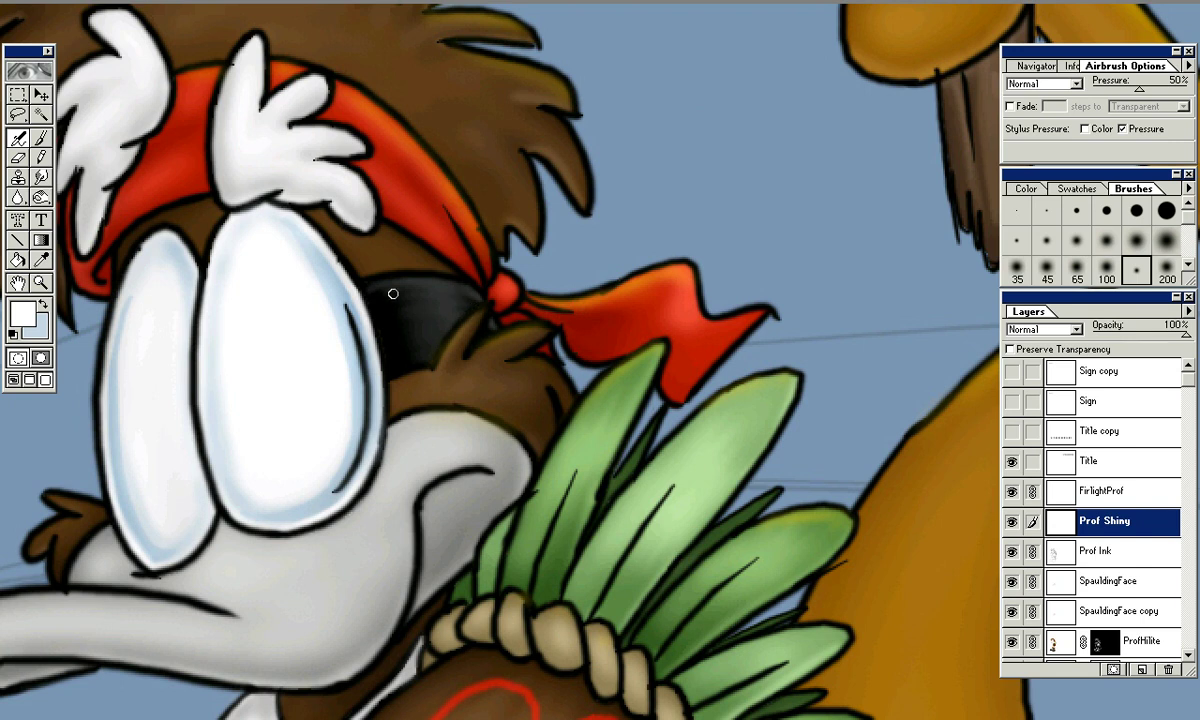
pyautogui.moveTo(383, 290); pyautogui.dragTo(474, 295)
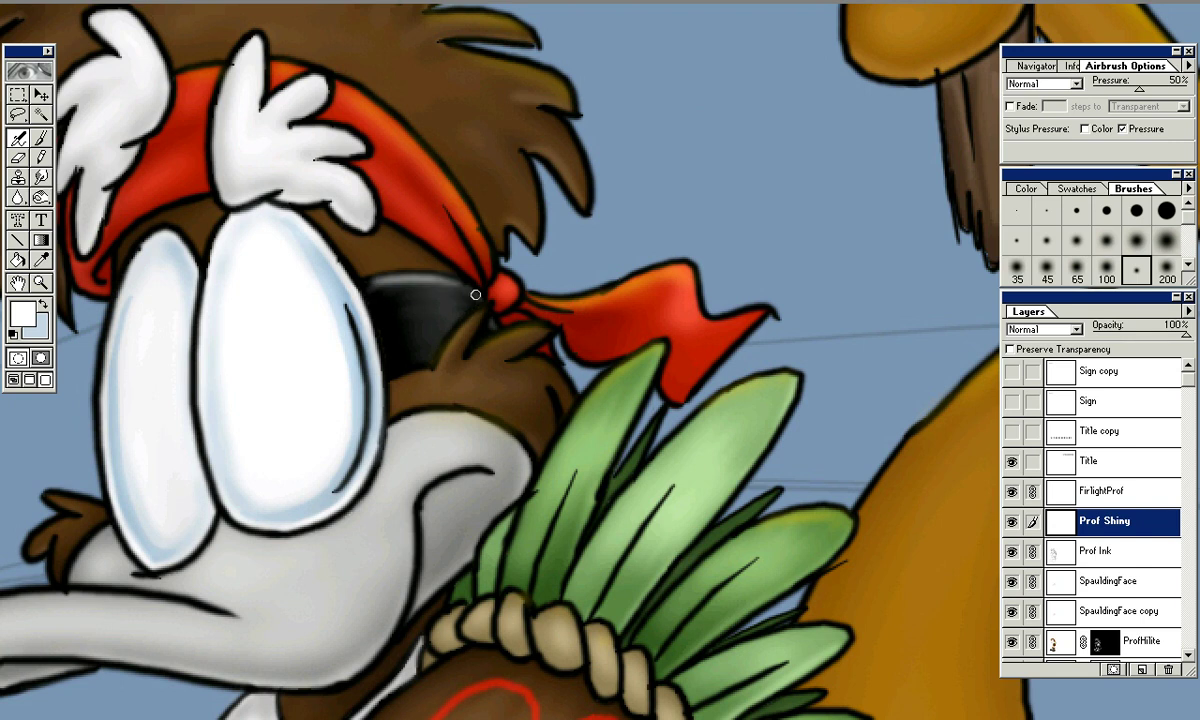
pyautogui.hotkey('ctrl', '+')
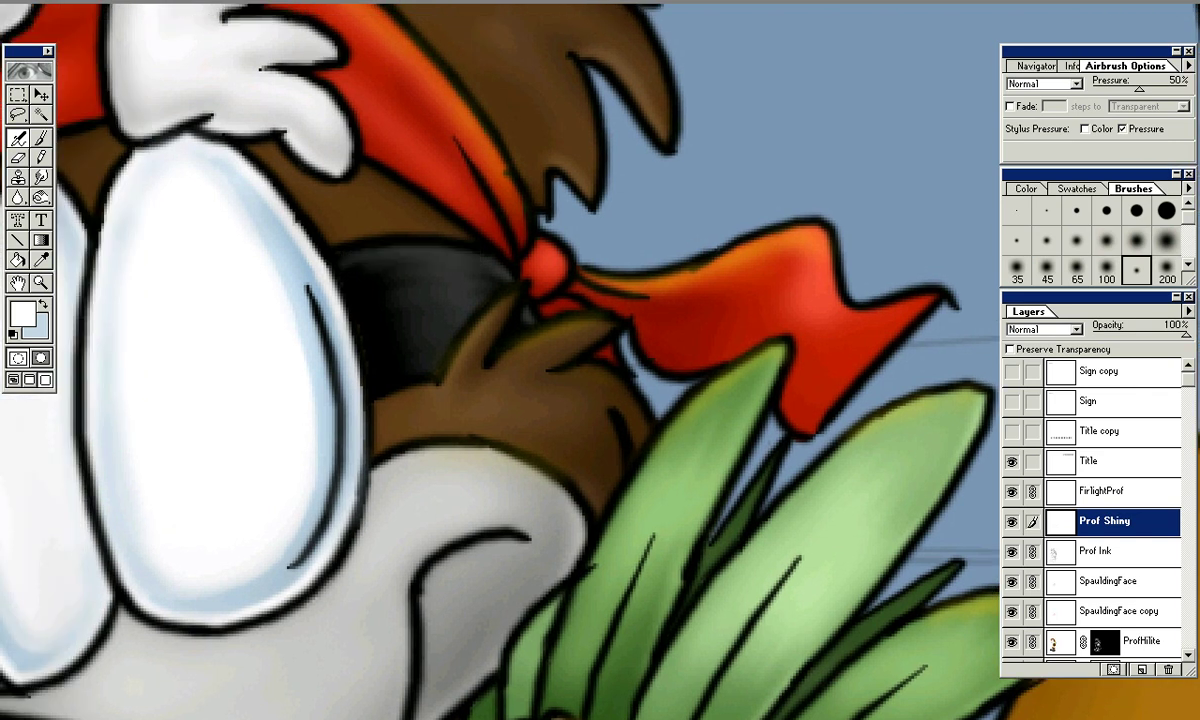
pyautogui.click(1046, 240)
pyautogui.moveTo(340, 250); pyautogui.dragTo(490, 248)
pyautogui.hotkey('ctrl', 'z')
pyautogui.moveTo(352, 255)
pyautogui.mouseDown()
pyautogui.moveTo(490, 259)
pyautogui.moveTo(509, 272)
pyautogui.mouseUp()
pyautogui.hotkey('ctrl', 'z')
pyautogui.moveTo(355, 255); pyautogui.dragTo(505, 272)
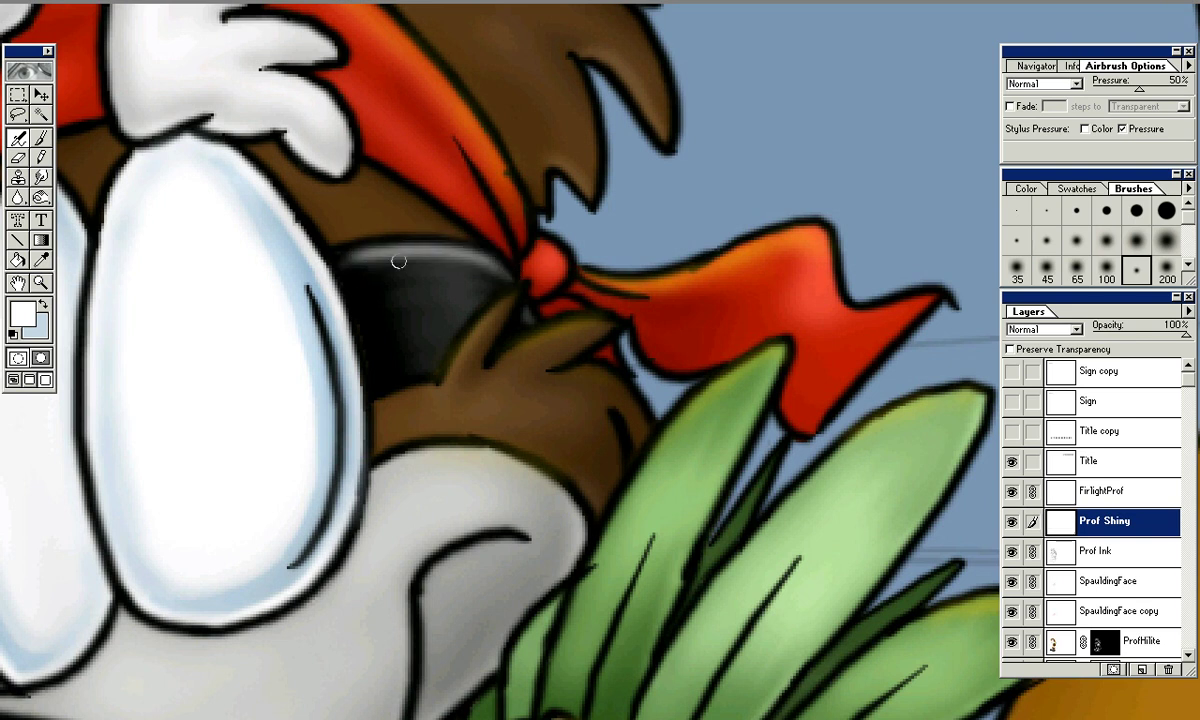
pyautogui.moveTo(352, 259)
pyautogui.mouseDown()
pyautogui.moveTo(499, 262)
pyautogui.moveTo(478, 244)
pyautogui.moveTo(577, 225)
pyautogui.mouseUp()
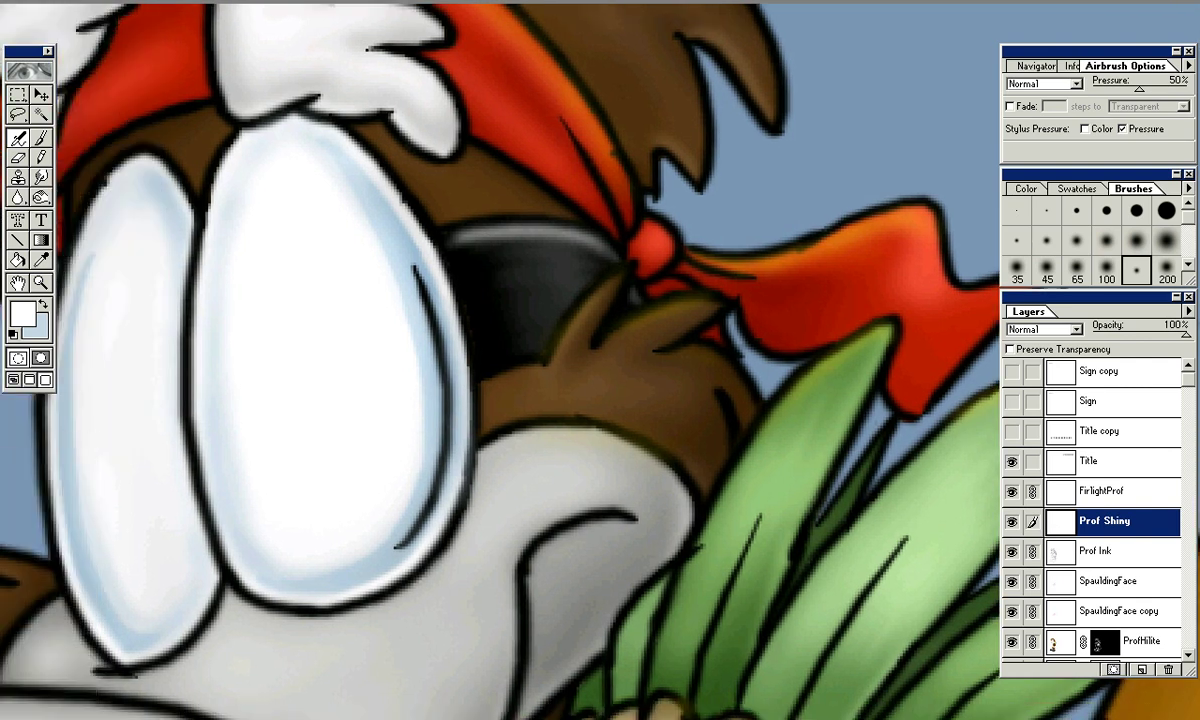
# Airbrush a faint white sheen onto the middle of the black strap with a large soft brush
pyautogui.press('[')
pyautogui.click(1166, 240)
pyautogui.click(569, 272)
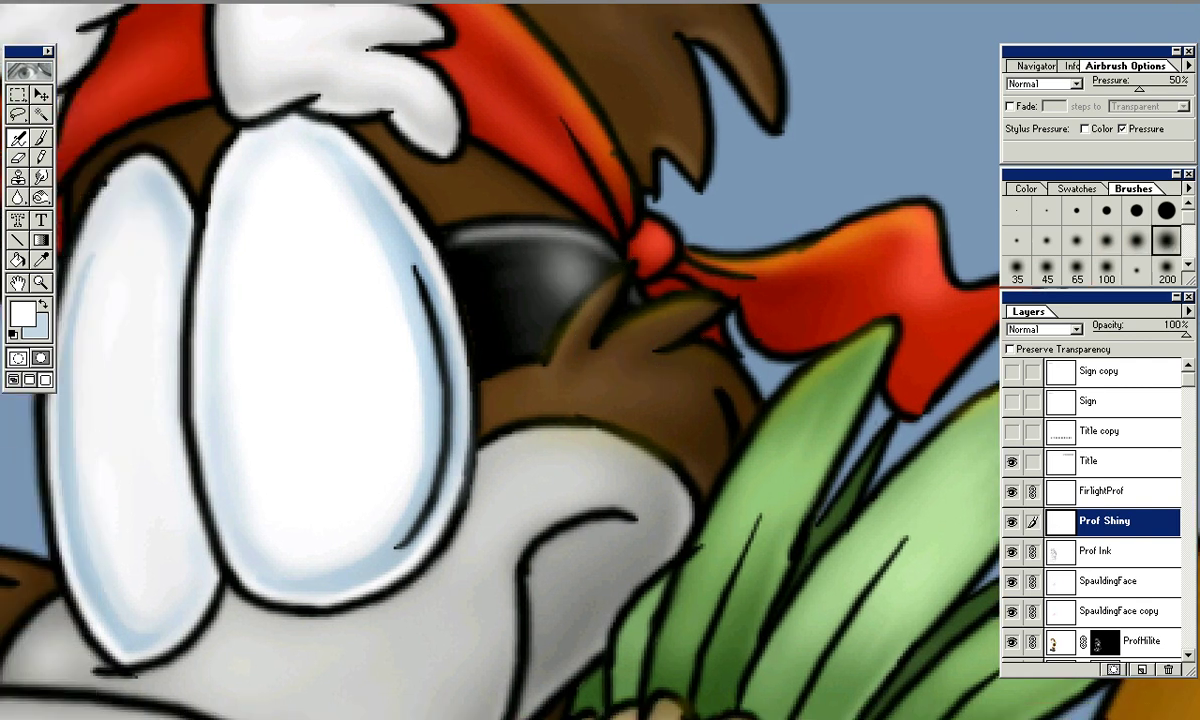
# Undo the large-brush sheen and airbrush a smaller soft white sheen onto the middle of the platypus's black strap
pyautogui.hotkey('ctrl', 'z')
pyautogui.click(1136, 240)
pyautogui.click(561, 264)
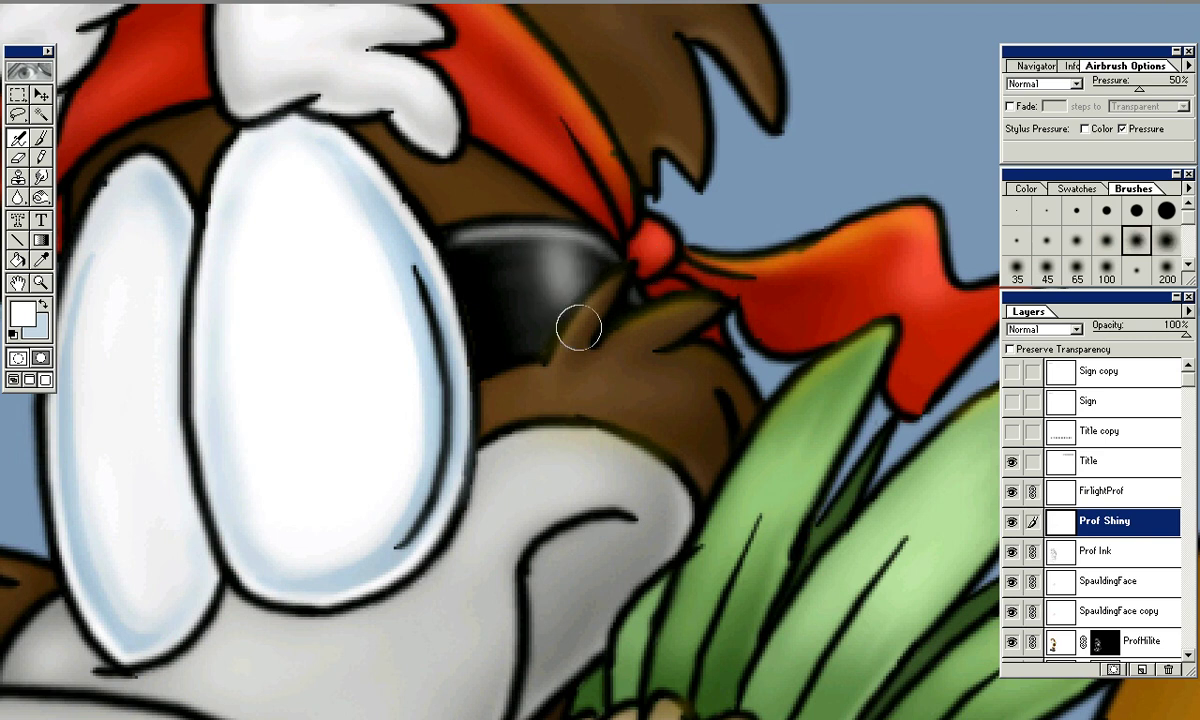
pyautogui.hotkey('ctrl', 'z')
pyautogui.moveTo(548, 248); pyautogui.dragTo(567, 285)
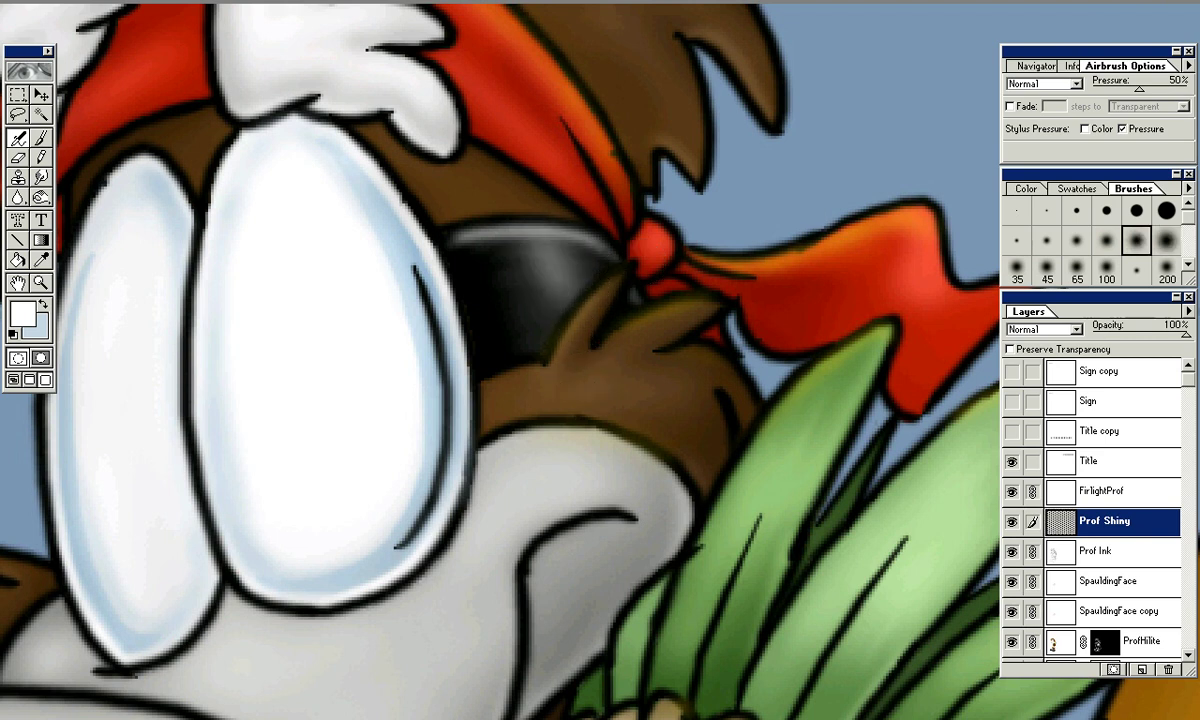
pyautogui.moveTo(460, 343); pyautogui.dragTo(447, 406)
pyautogui.moveTo(500, 350); pyautogui.dragTo(544, 306)
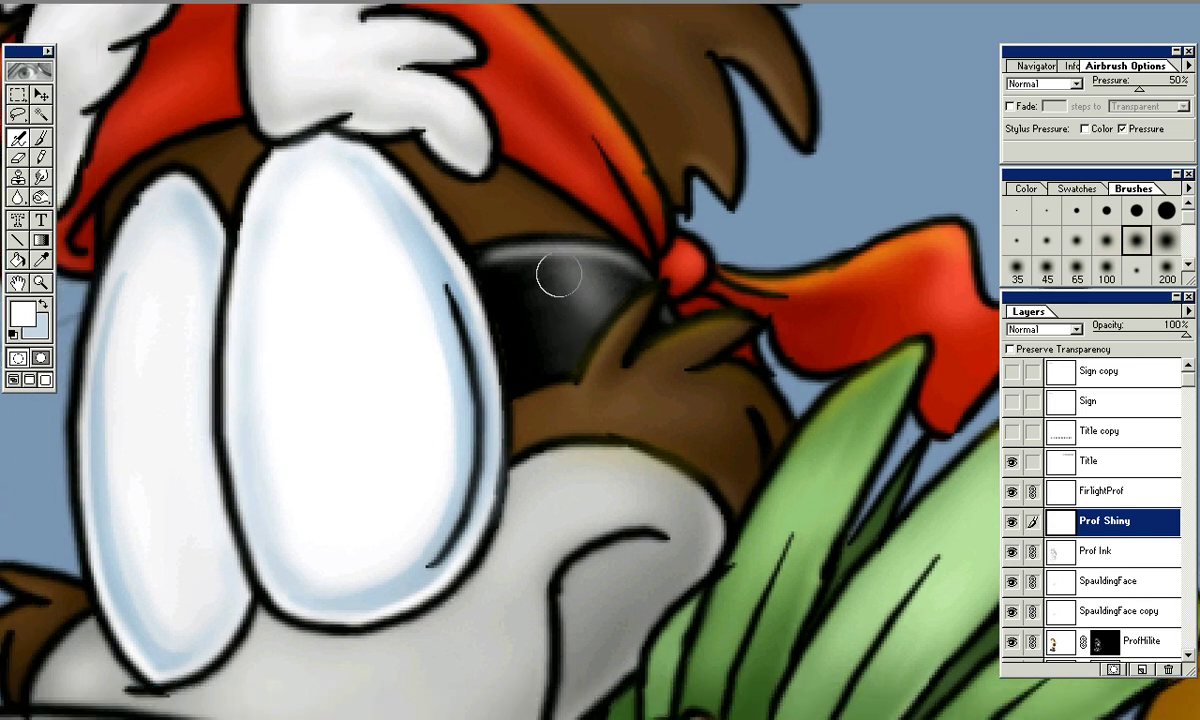
pyautogui.moveTo(550, 300); pyautogui.dragTo(560, 269)
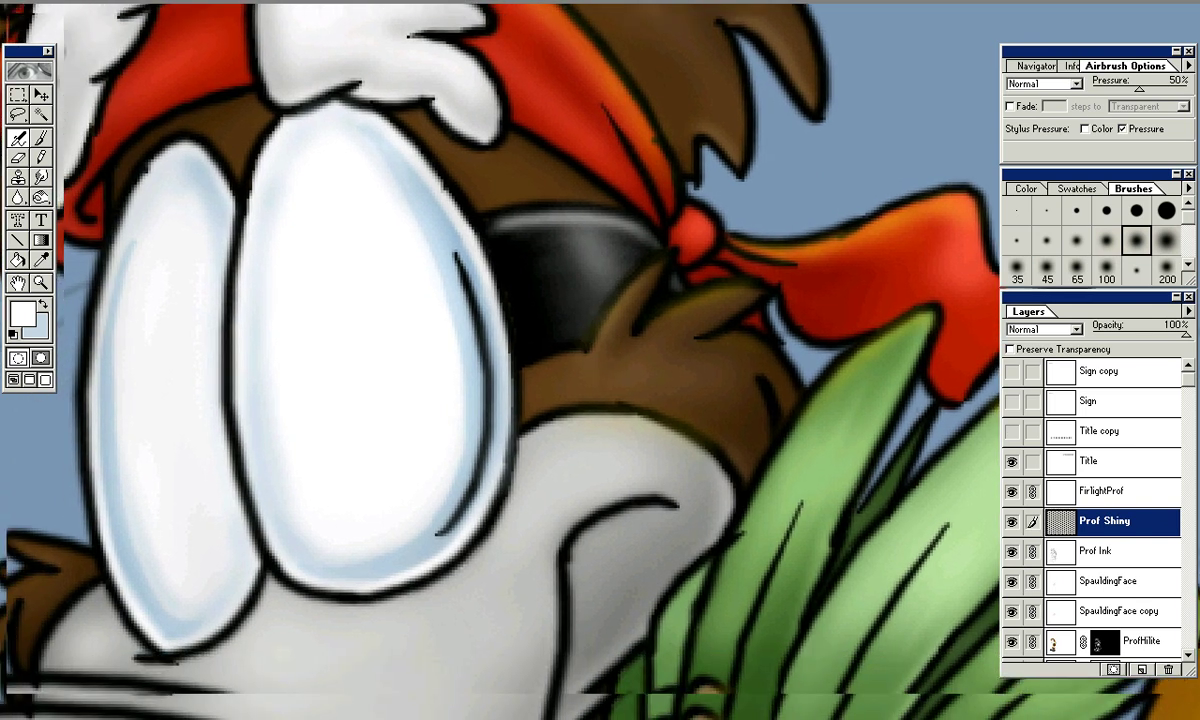
# Trim the black strap's sheen with a small soft eraser and smudge it into fine reflective streaks
pyautogui.press('e')
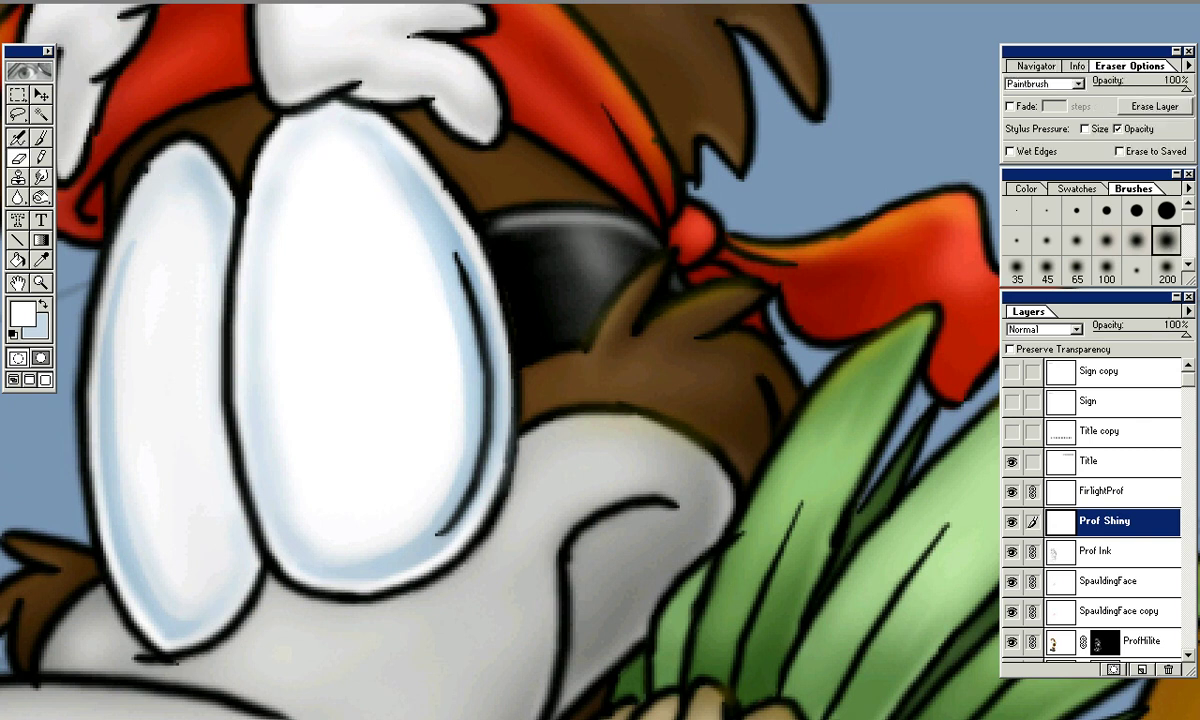
pyautogui.click(1047, 240)
pyautogui.moveTo(523, 238)
pyautogui.mouseDown()
pyautogui.moveTo(493, 236)
pyautogui.moveTo(528, 224)
pyautogui.moveTo(612, 224)
pyautogui.moveTo(618, 236)
pyautogui.moveTo(552, 215)
pyautogui.moveTo(560, 246)
pyautogui.moveTo(570, 238)
pyautogui.mouseUp()
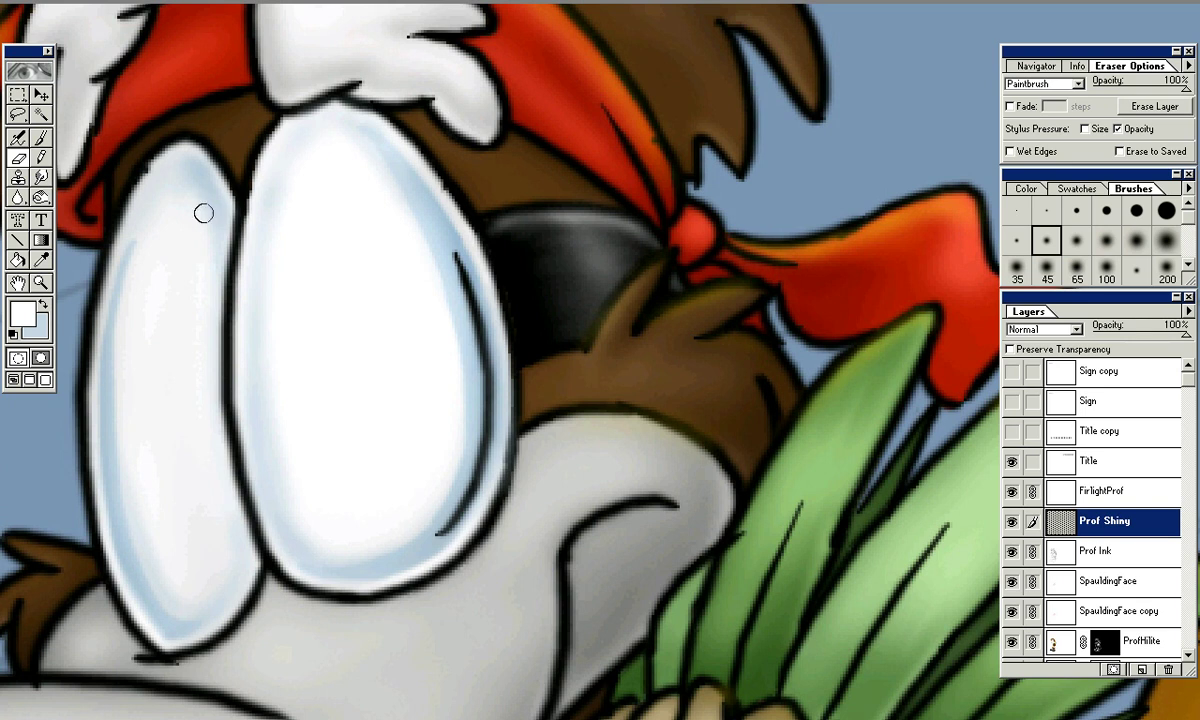
pyautogui.press('r')
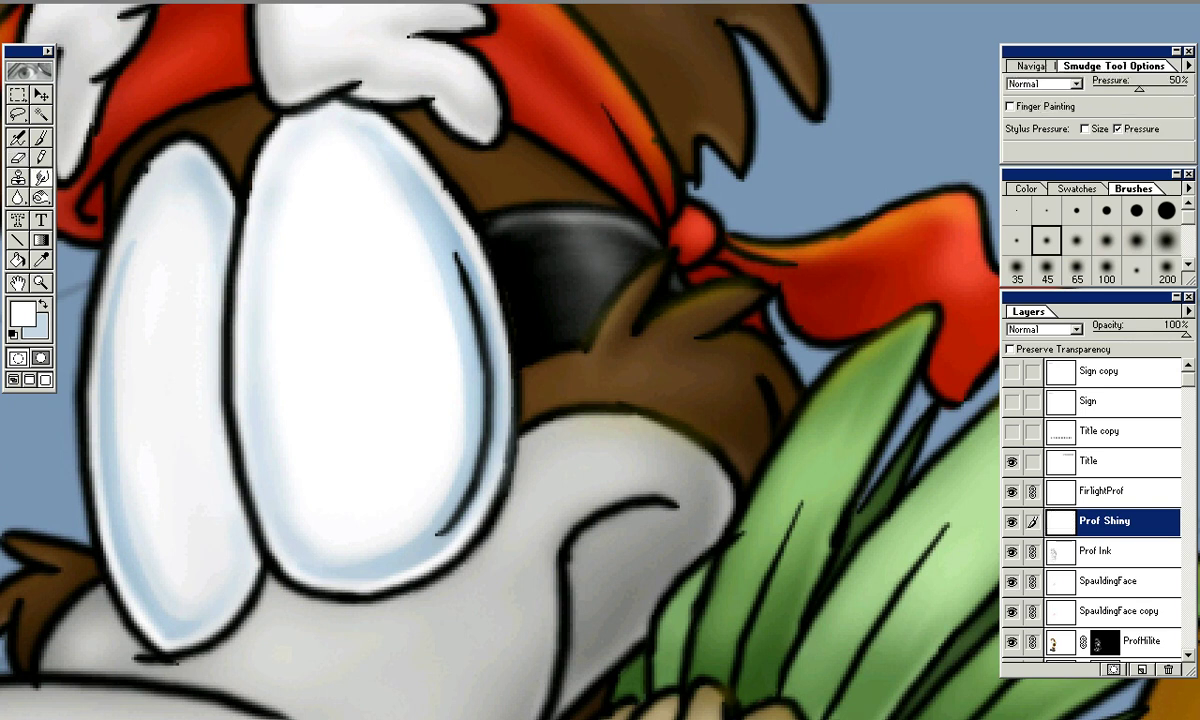
pyautogui.moveTo(575, 251)
pyautogui.mouseDown()
pyautogui.moveTo(591, 223)
pyautogui.moveTo(512, 221)
pyautogui.mouseUp()
pyautogui.moveTo(646, 244)
pyautogui.mouseDown()
pyautogui.moveTo(585, 223)
pyautogui.moveTo(632, 225)
pyautogui.mouseUp()
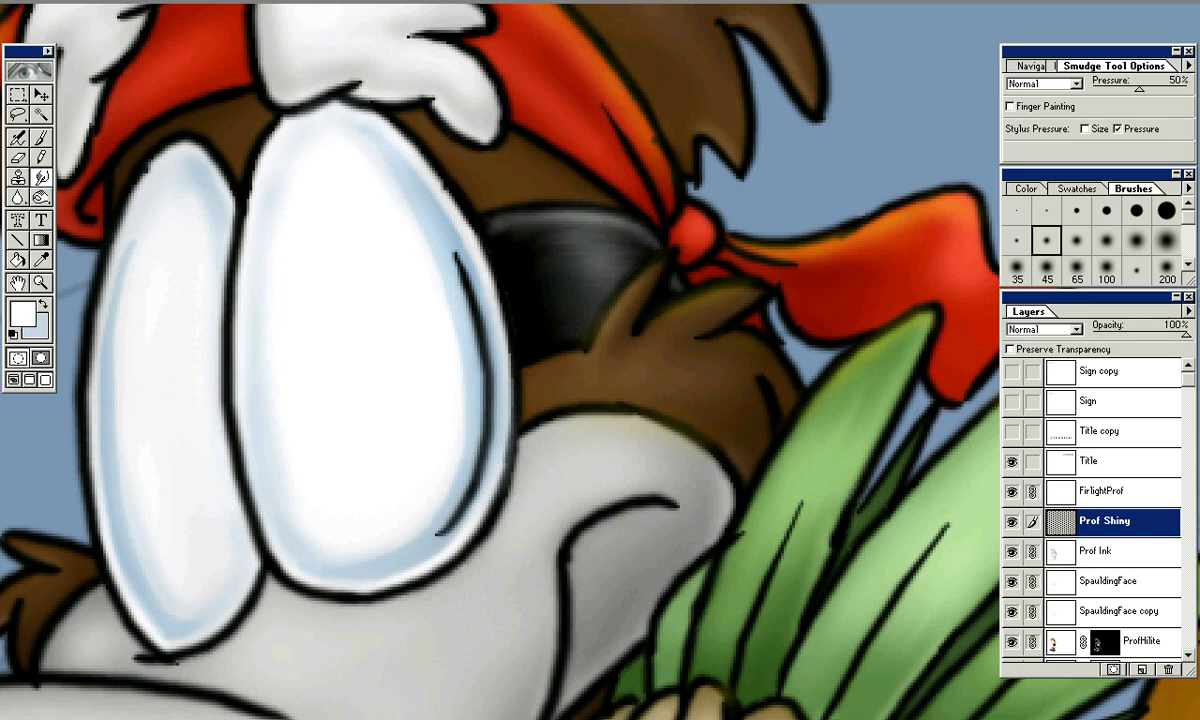
pyautogui.moveTo(592, 209)
pyautogui.mouseDown()
pyautogui.moveTo(522, 233)
pyautogui.moveTo(584, 206)
pyautogui.moveTo(541, 225)
pyautogui.moveTo(630, 217)
pyautogui.moveTo(576, 244)
pyautogui.moveTo(557, 233)
pyautogui.moveTo(580, 260)
pyautogui.mouseUp()
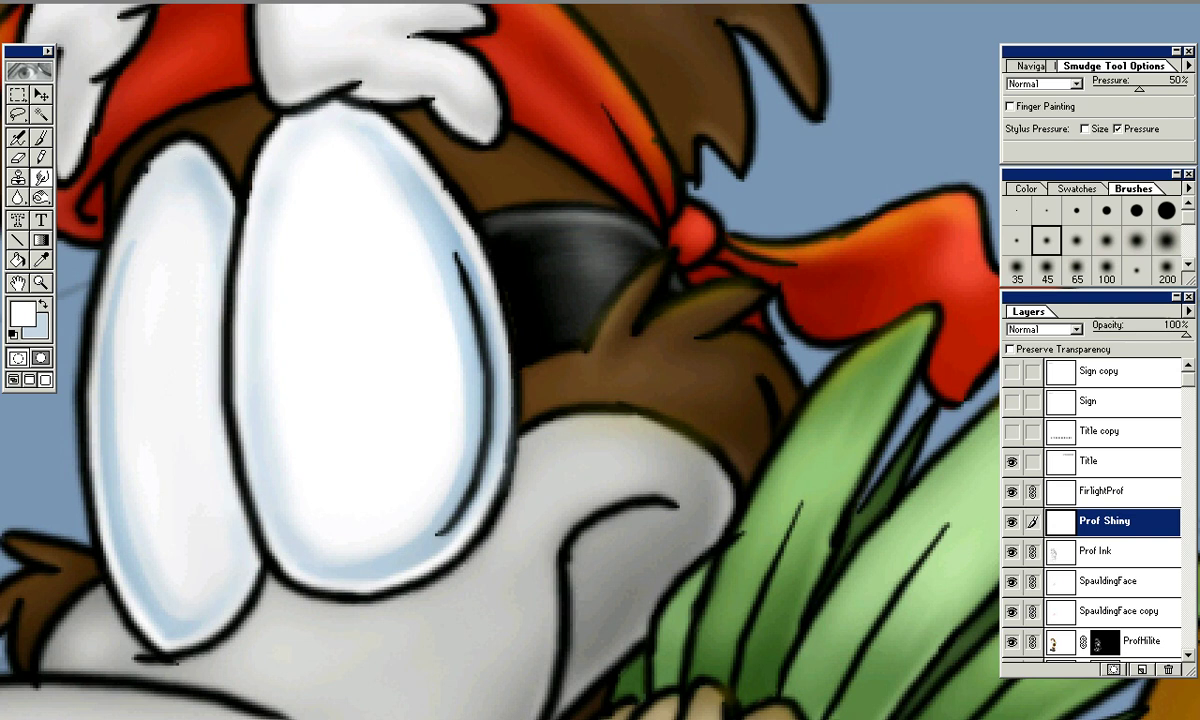
# Fade the smudged highlight along the upper part of the black strap with a larger soft eraser
pyautogui.press('e')
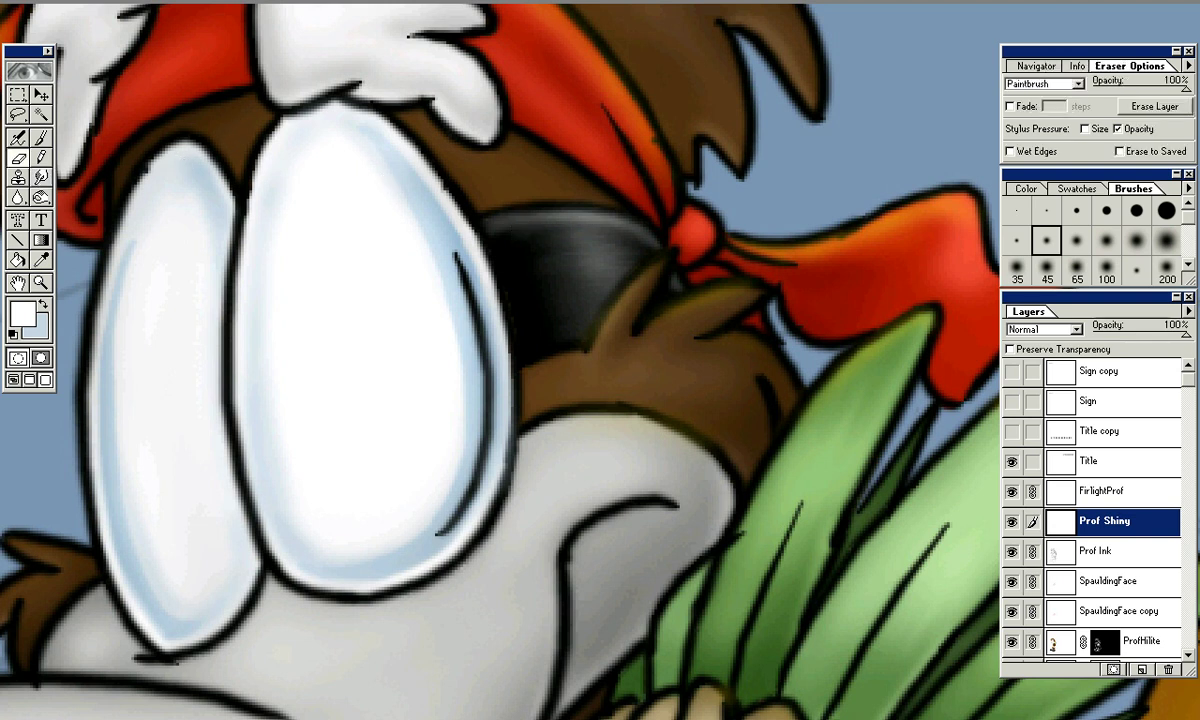
pyautogui.press(']')
pyautogui.press(']')
pyautogui.moveTo(502, 219)
pyautogui.mouseDown()
pyautogui.moveTo(614, 216)
pyautogui.moveTo(662, 240)
pyautogui.mouseUp()
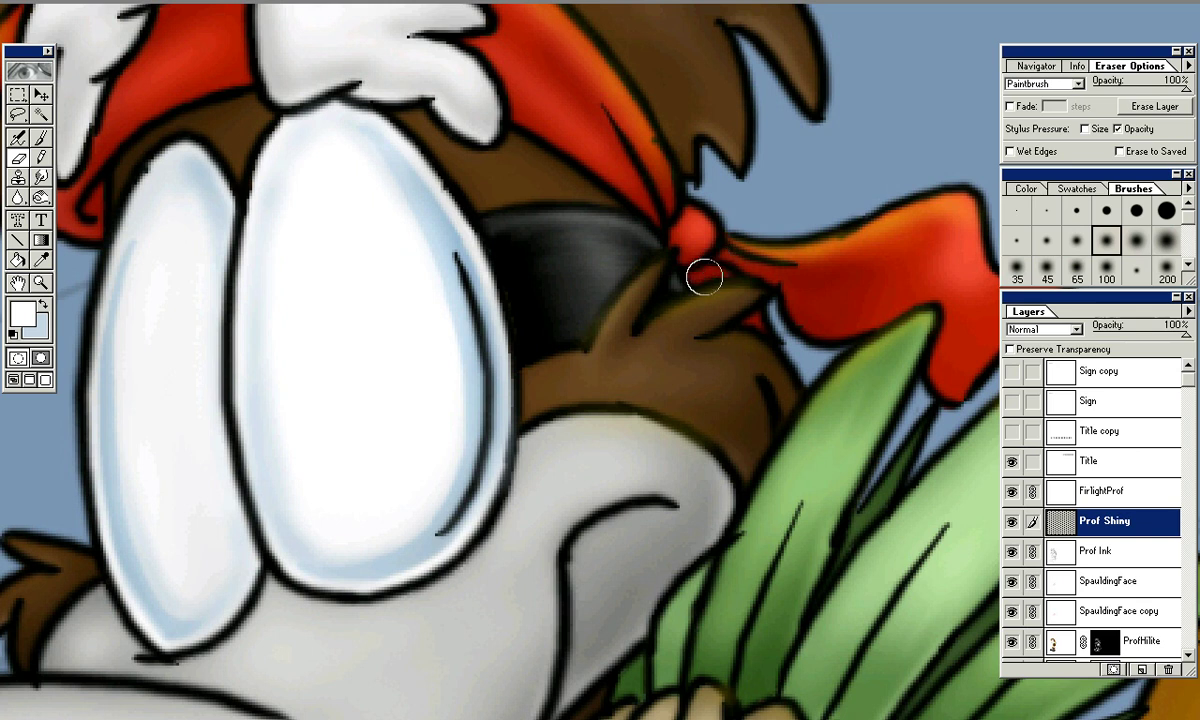
pyautogui.hotkey('ctrl', '-')
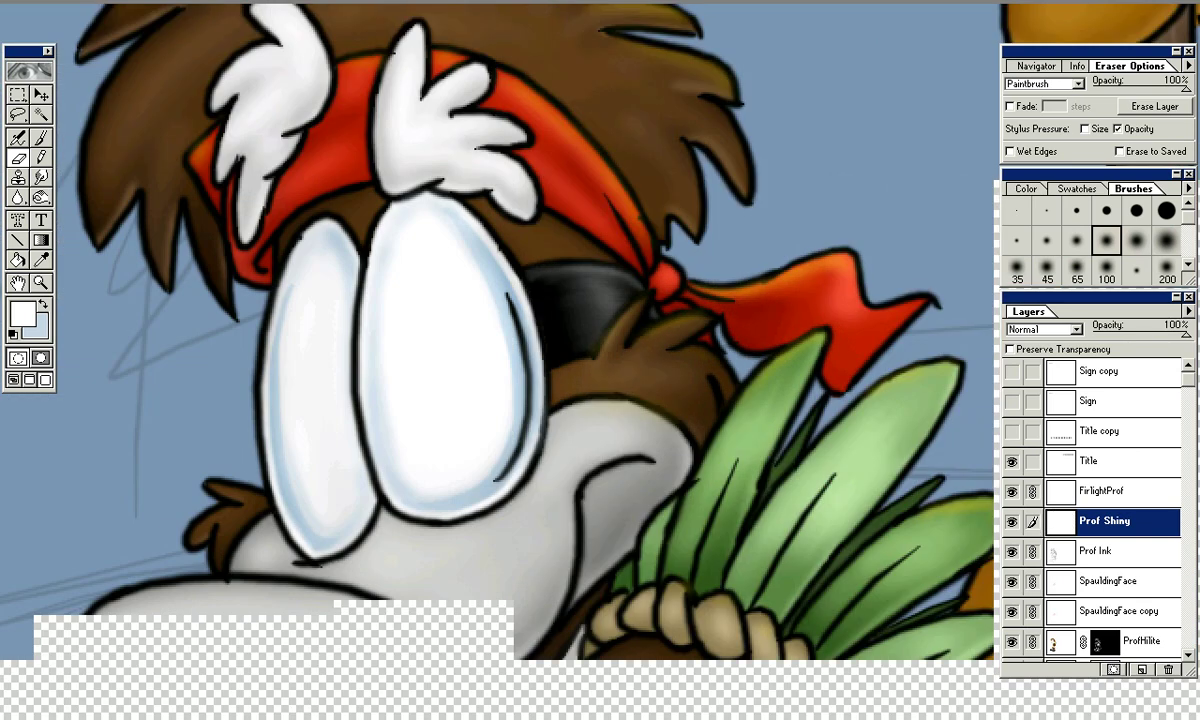
pyautogui.hotkey('ctrl', '-')
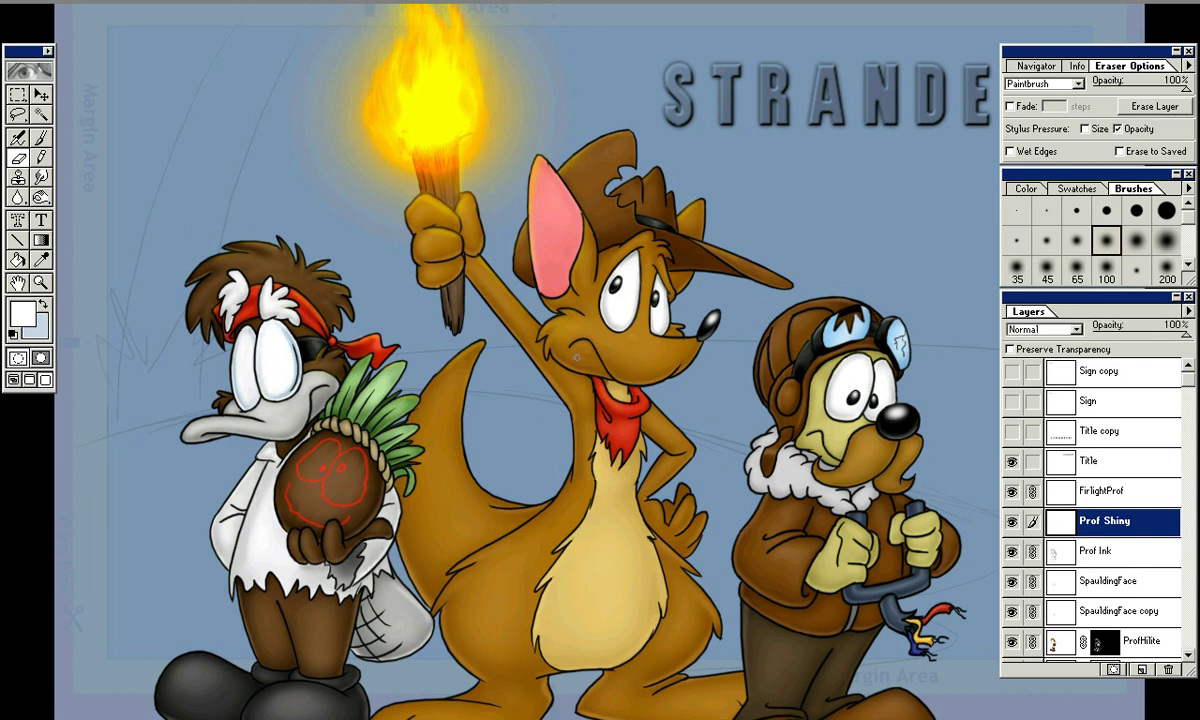
# On the FirlightProf layer, erase stray firelight from the platypus's fur beside the bandana knot with a small soft eraser
pyautogui.hotkey('ctrl', '+')
pyautogui.hotkey('ctrl', '+')
pyautogui.hotkey('ctrl', '+')
pyautogui.hotkey('ctrl', '+')
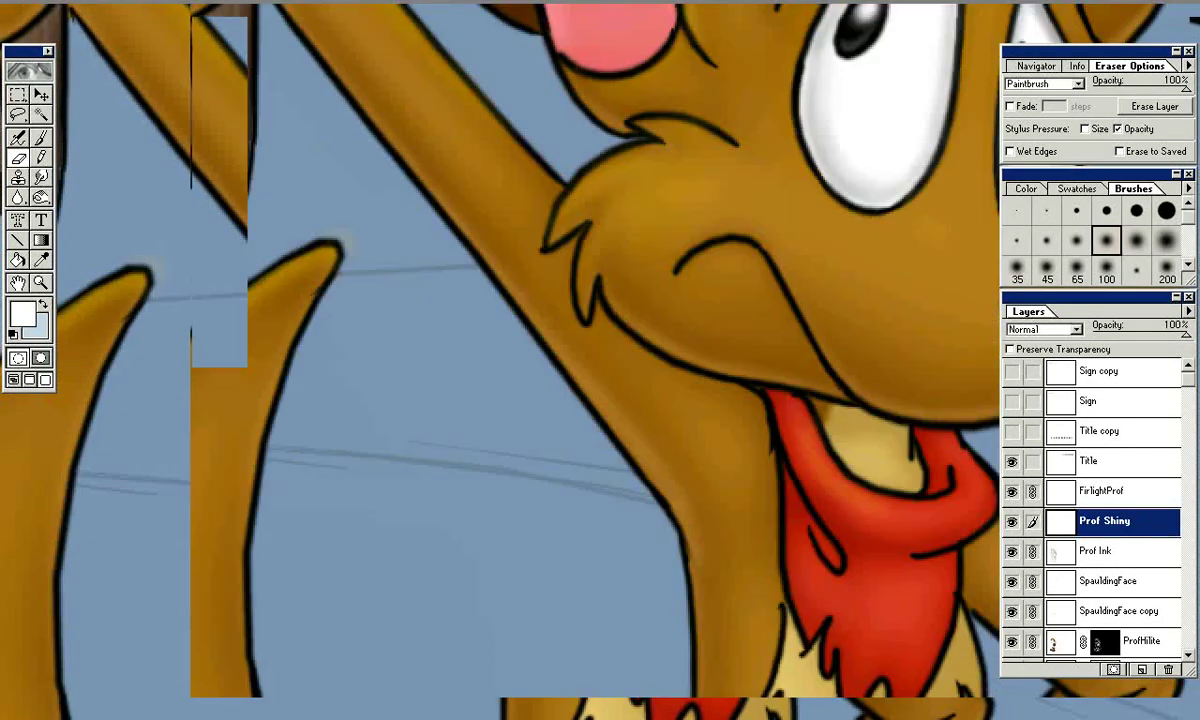
pyautogui.moveTo(300, 345); pyautogui.dragTo(835, 285)
pyautogui.press('[')
pyautogui.press('[')
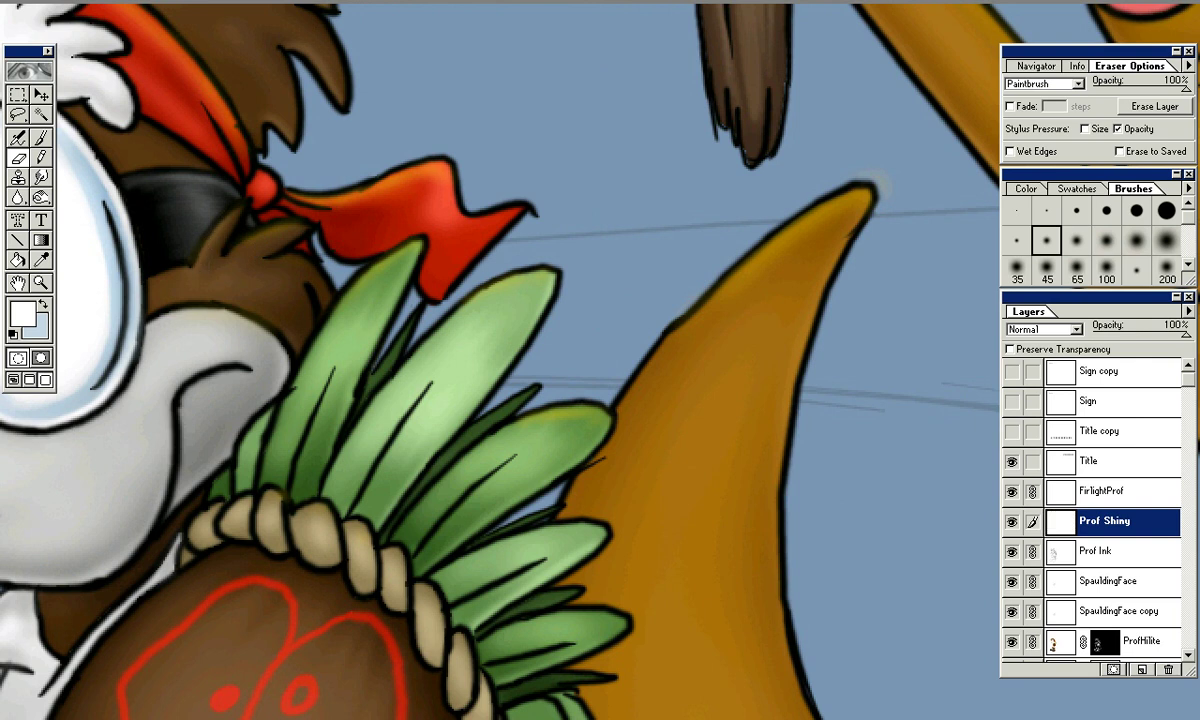
pyautogui.scroll(-10, 1092, 510)
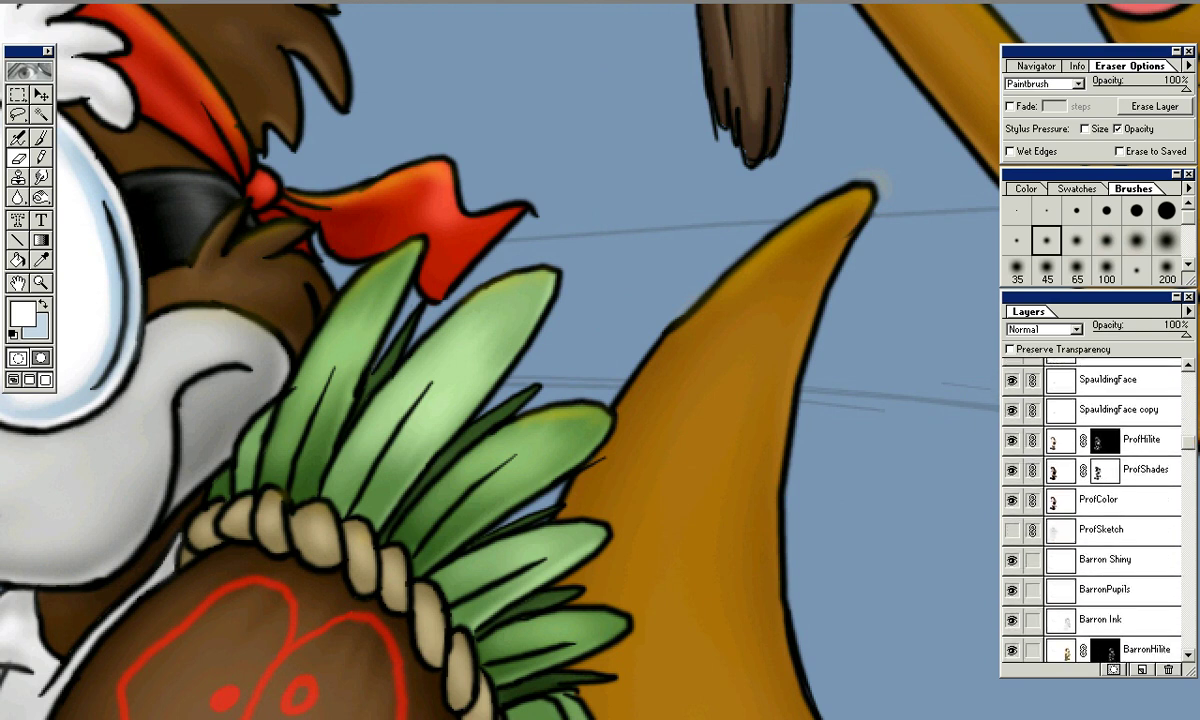
pyautogui.scroll(-2, 1095, 510)
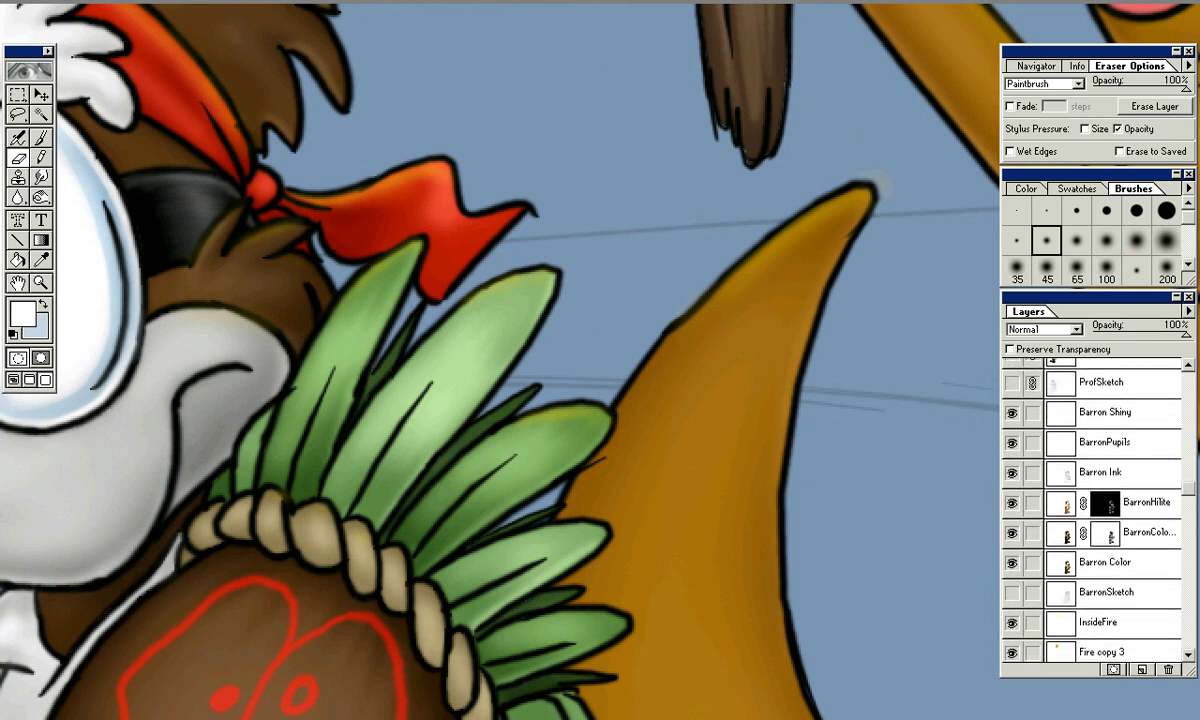
pyautogui.scroll(-5, 1095, 510)
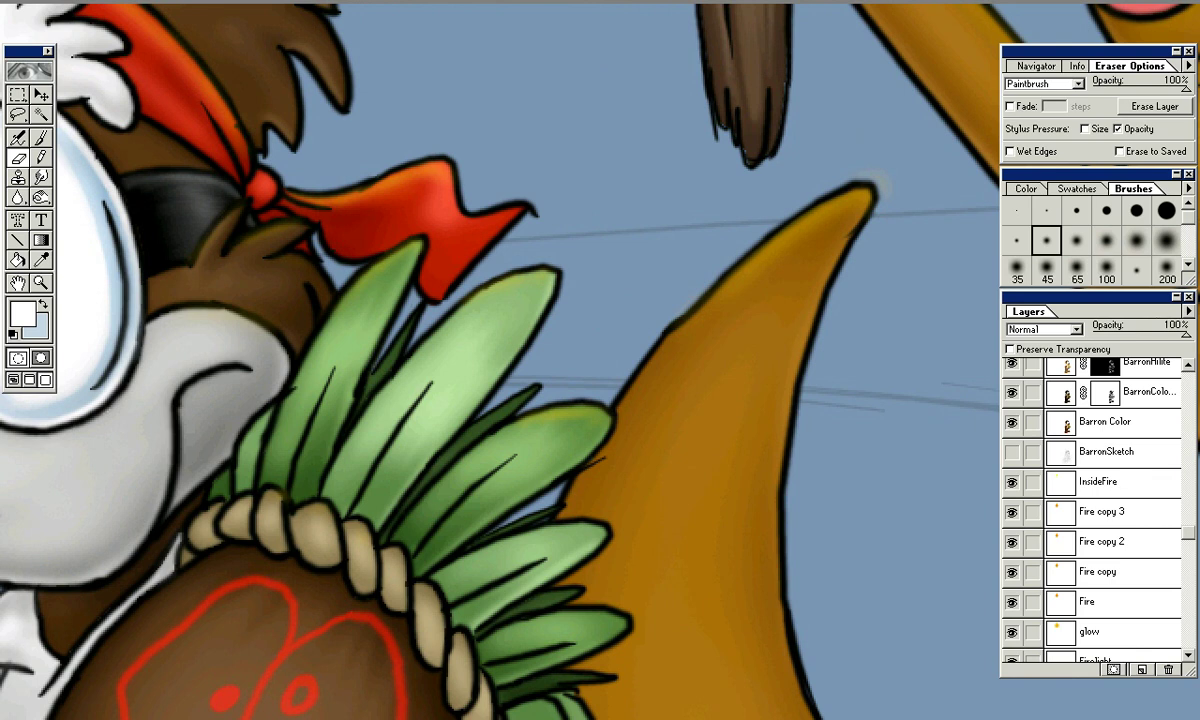
pyautogui.scroll(9, 1095, 510)
pyautogui.scroll(4, 1095, 510)
pyautogui.click(1107, 413)
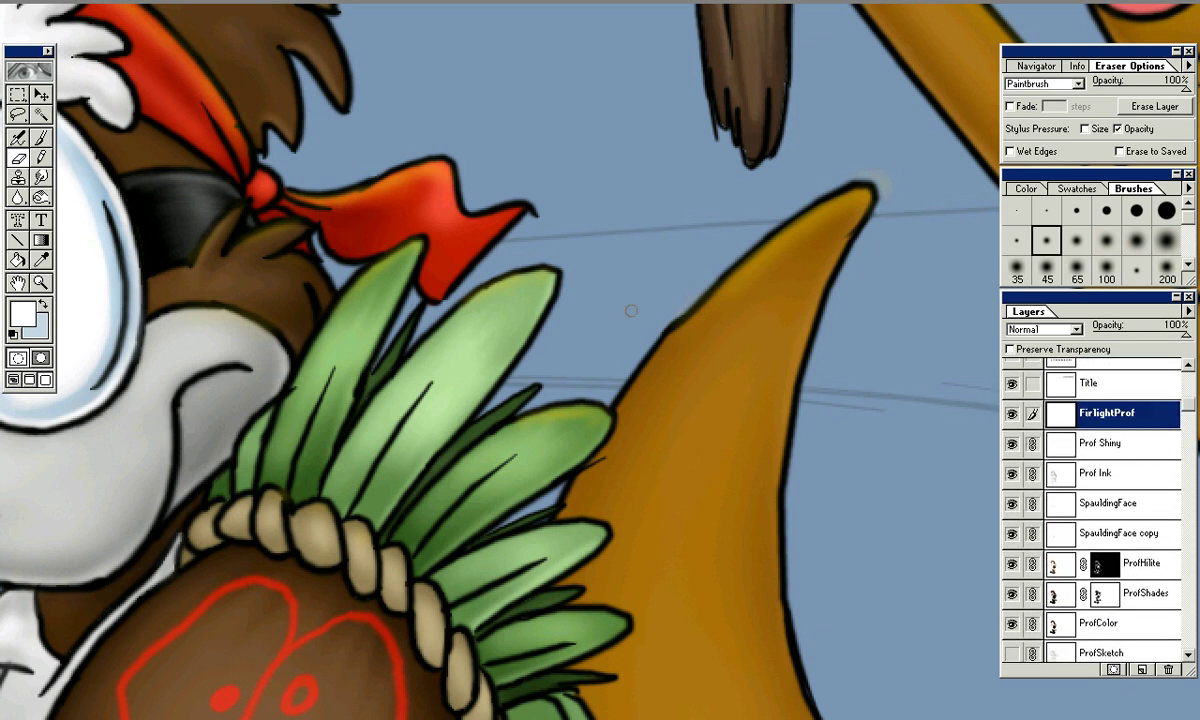
pyautogui.moveTo(256, 227); pyautogui.dragTo(285, 221)
# Check how the three characters look together on the whole cover
pyautogui.hotkey('ctrl', '-')
pyautogui.hotkey('ctrl', '-')
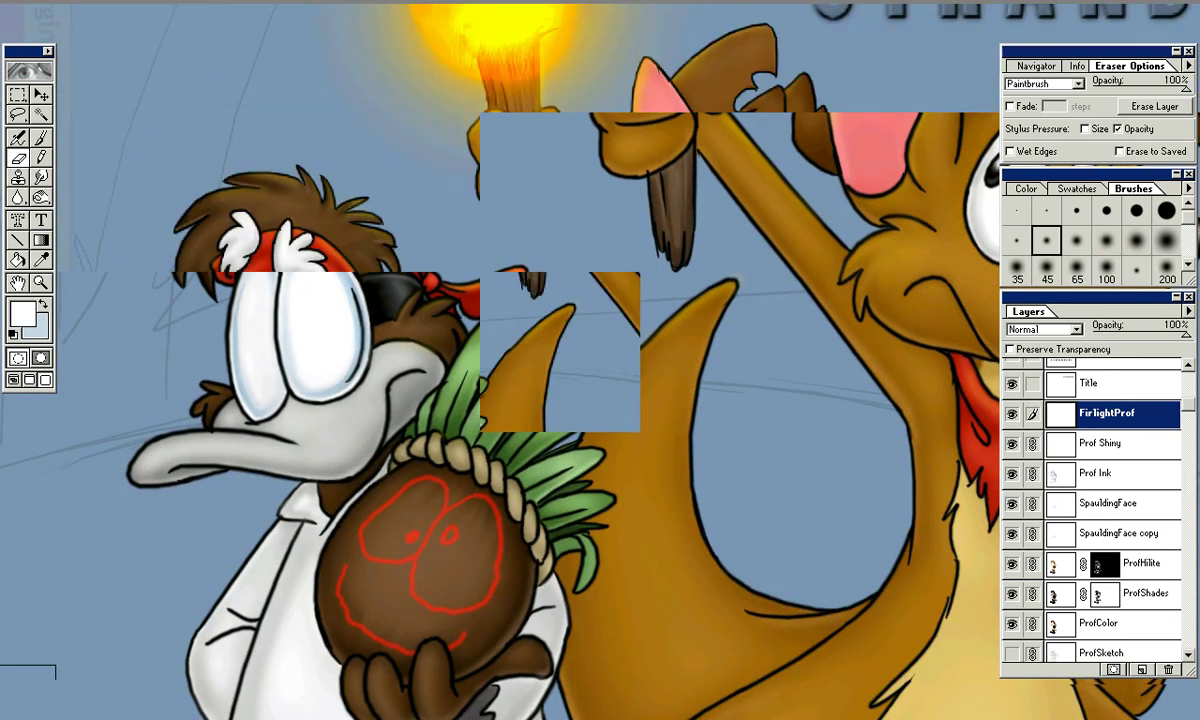
pyautogui.hotkey('ctrl', '-')
pyautogui.hotkey('ctrl', '-')
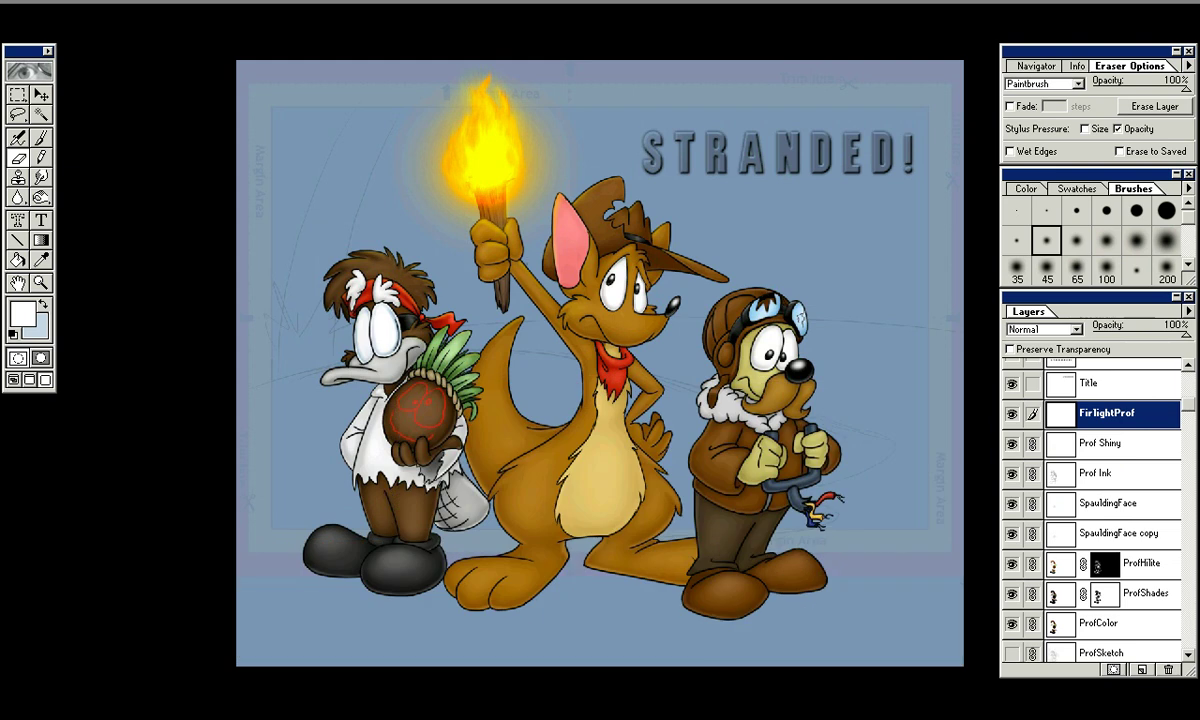
pyautogui.hotkey('ctrl', '+')
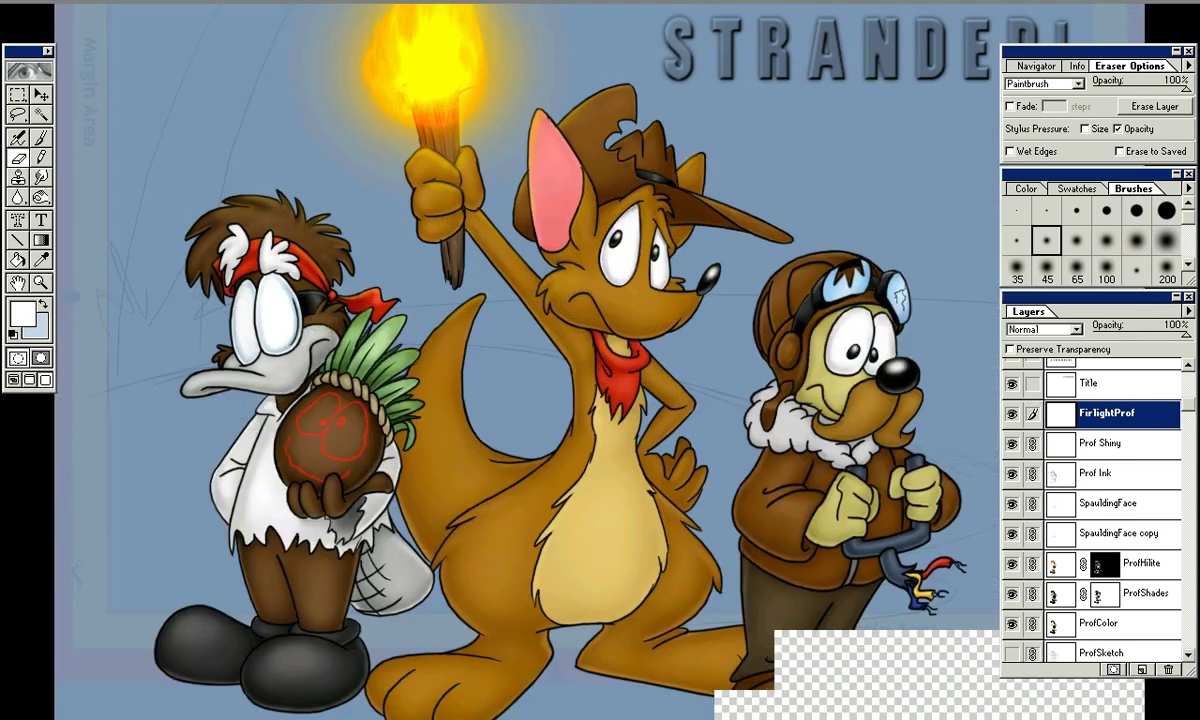
pyautogui.hotkey('ctrl', '+')
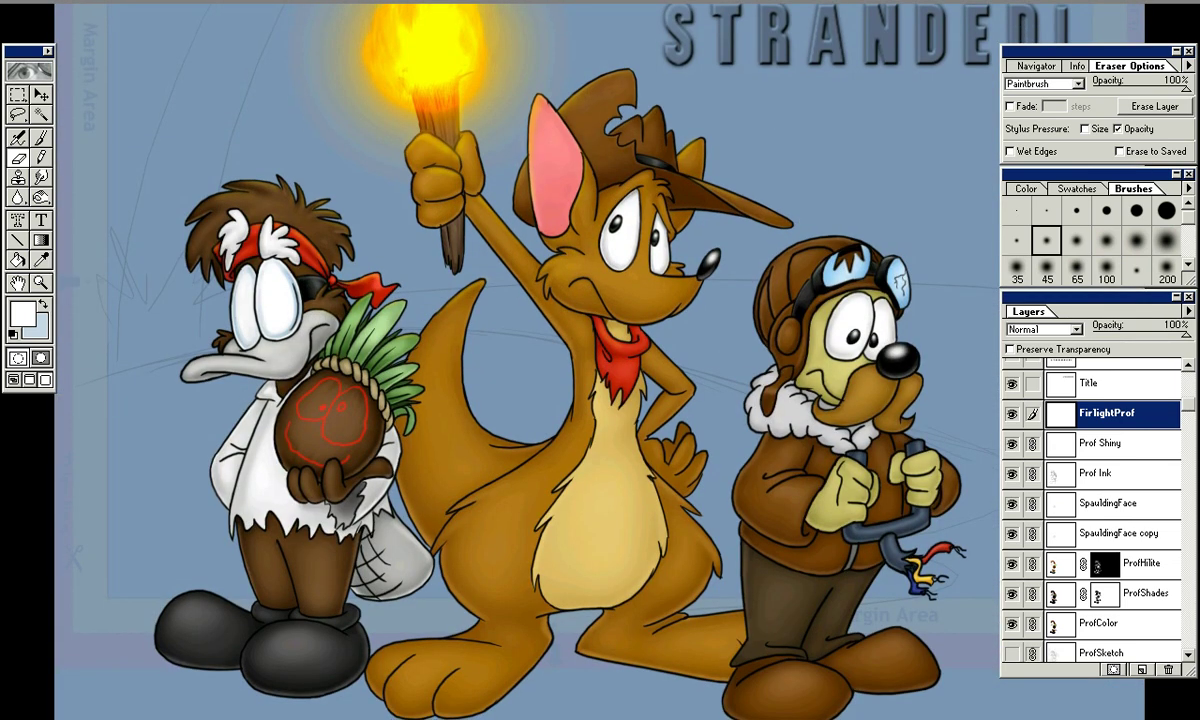
pyautogui.hotkey('ctrl', '-')
# Try shifting the linked platypus layers and the linked dog layers slightly with the Move tool
pyautogui.moveTo(1188, 404); pyautogui.dragTo(1188, 398)
pyautogui.scroll(-2, 1095, 500)
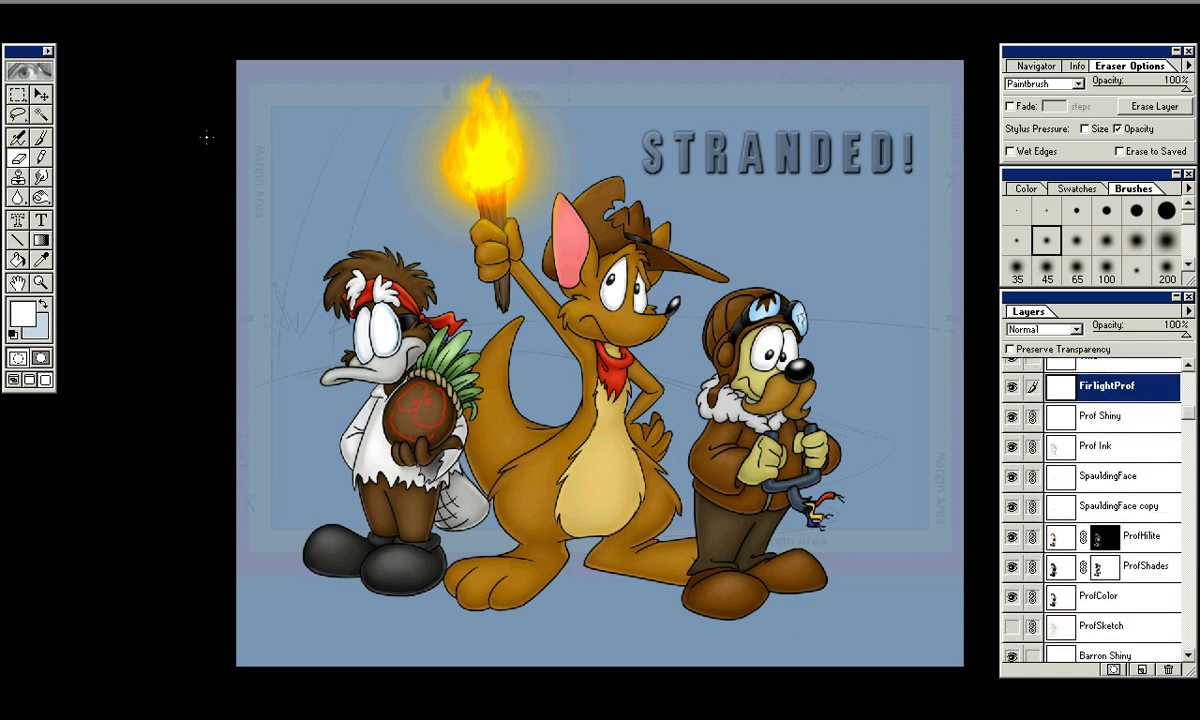
pyautogui.press('v')
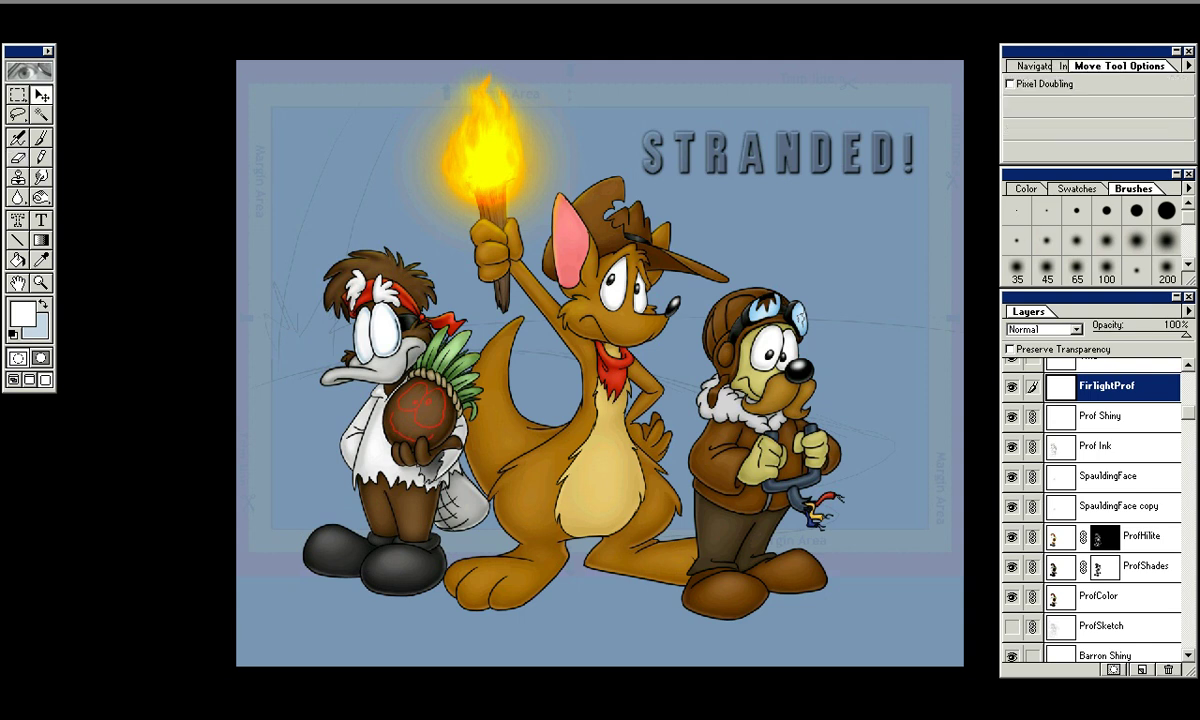
pyautogui.moveTo(395, 410)
pyautogui.mouseDown()
pyautogui.moveTo(326, 364)
pyautogui.moveTo(425, 415)
pyautogui.moveTo(342, 425)
pyautogui.moveTo(320, 405)
pyautogui.moveTo(375, 435)
pyautogui.moveTo(365, 405)
pyautogui.moveTo(378, 427)
pyautogui.mouseUp()
pyautogui.scroll(-5, 1095, 505)
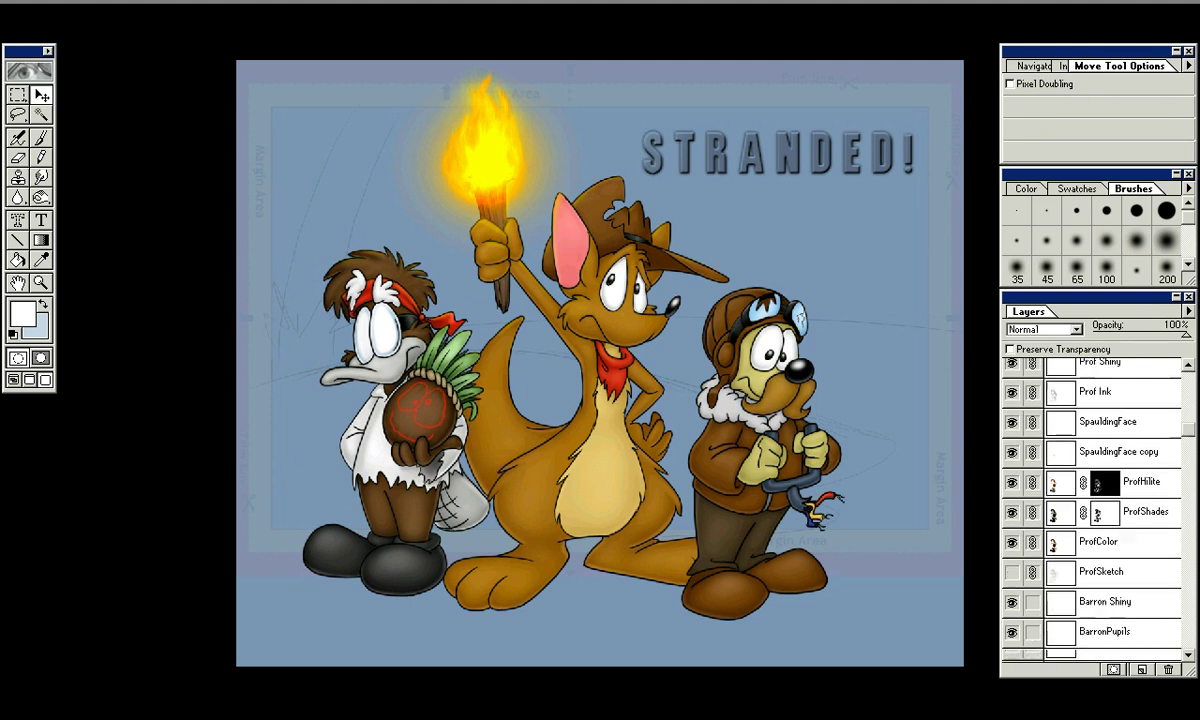
pyautogui.click(1110, 455)
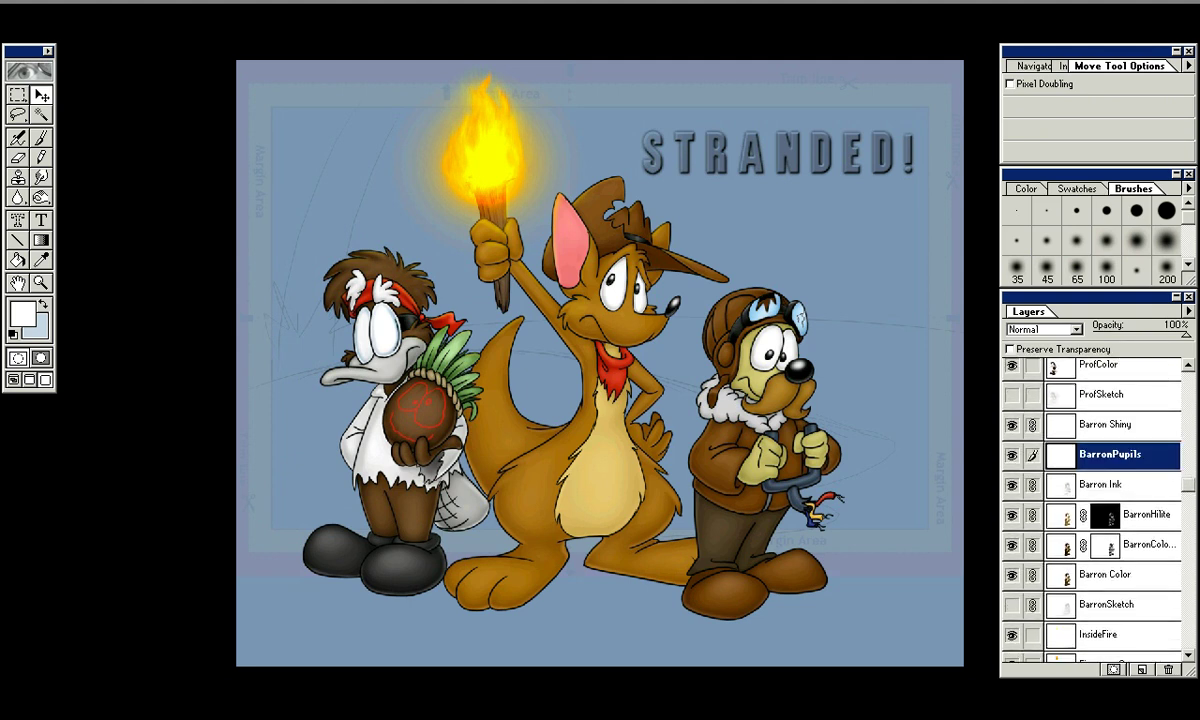
pyautogui.moveTo(765, 430)
pyautogui.mouseDown()
pyautogui.moveTo(724, 407)
pyautogui.moveTo(766, 369)
pyautogui.moveTo(539, 397)
pyautogui.moveTo(586, 508)
pyautogui.moveTo(861, 455)
pyautogui.moveTo(850, 393)
pyautogui.moveTo(797, 468)
pyautogui.moveTo(538, 348)
pyautogui.moveTo(802, 460)
pyautogui.moveTo(775, 387)
pyautogui.moveTo(763, 418)
pyautogui.moveTo(773, 436)
pyautogui.mouseUp()
# Make Cal Ink the active layer and try moving the linked kangaroo and torch layers to a different position
pyautogui.scroll(-5, 1100, 510)
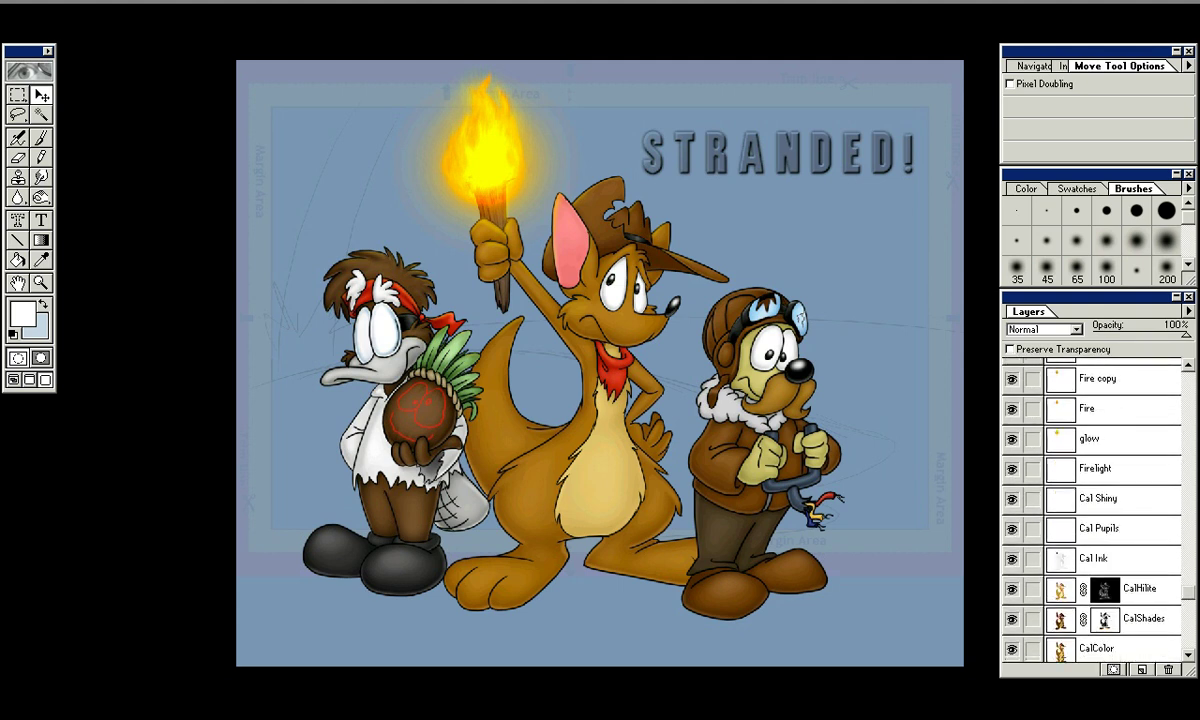
pyautogui.click(1100, 551)
pyautogui.moveTo(600, 385); pyautogui.dragTo(586, 443)
pyautogui.moveTo(565, 500); pyautogui.dragTo(580, 439)
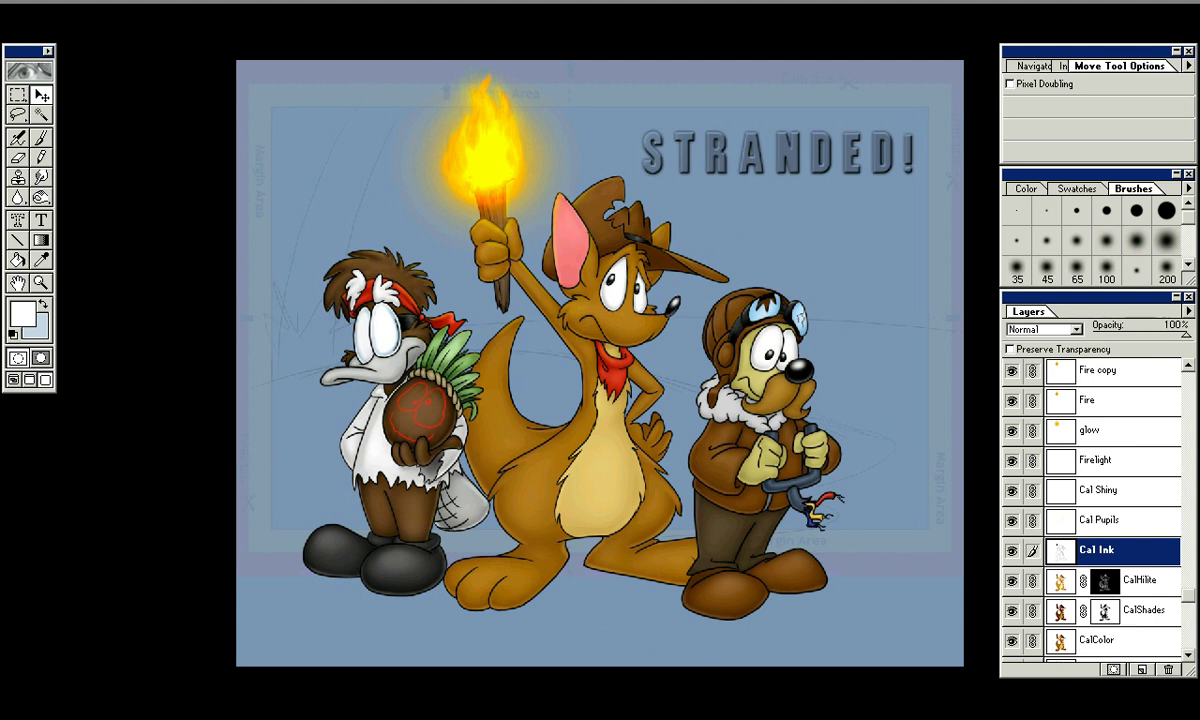
# Hide the palettes and examine the shaded characters on the cover up close
pyautogui.press('Tab')
pyautogui.press('Tab')
pyautogui.press('Tab')
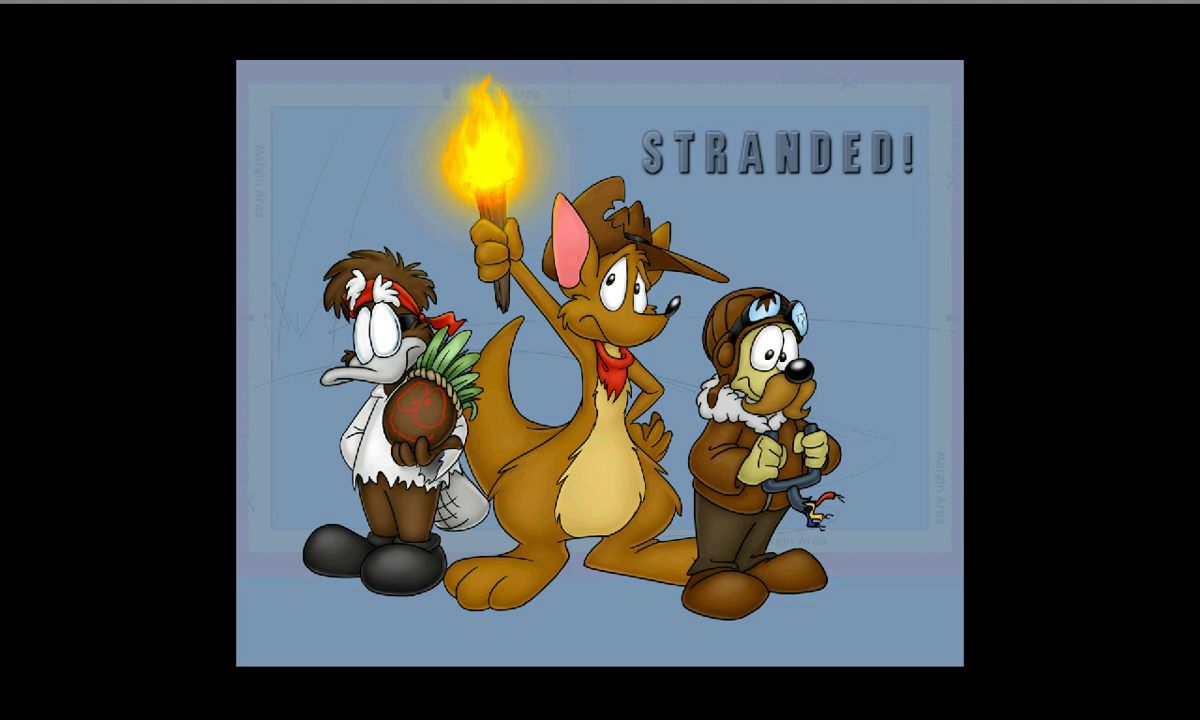
pyautogui.hotkey('ctrl', '+')
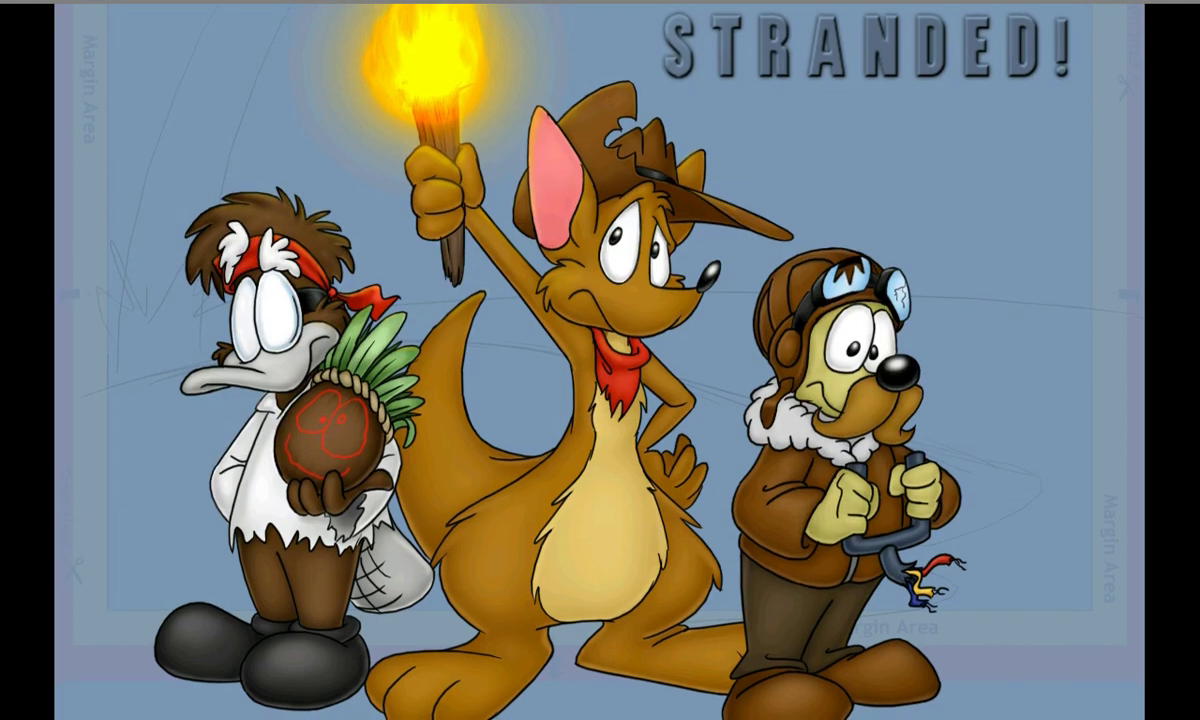
pyautogui.scroll(-2, 600, 360)
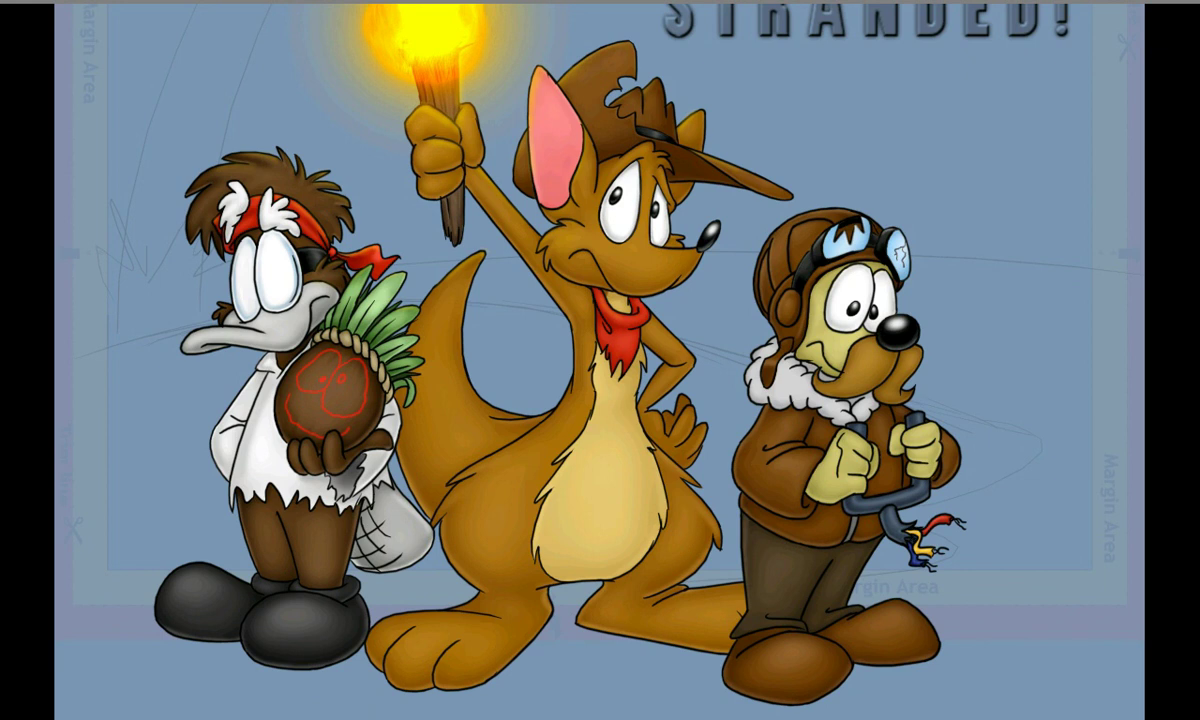
pyautogui.scroll(5, 600, 360)
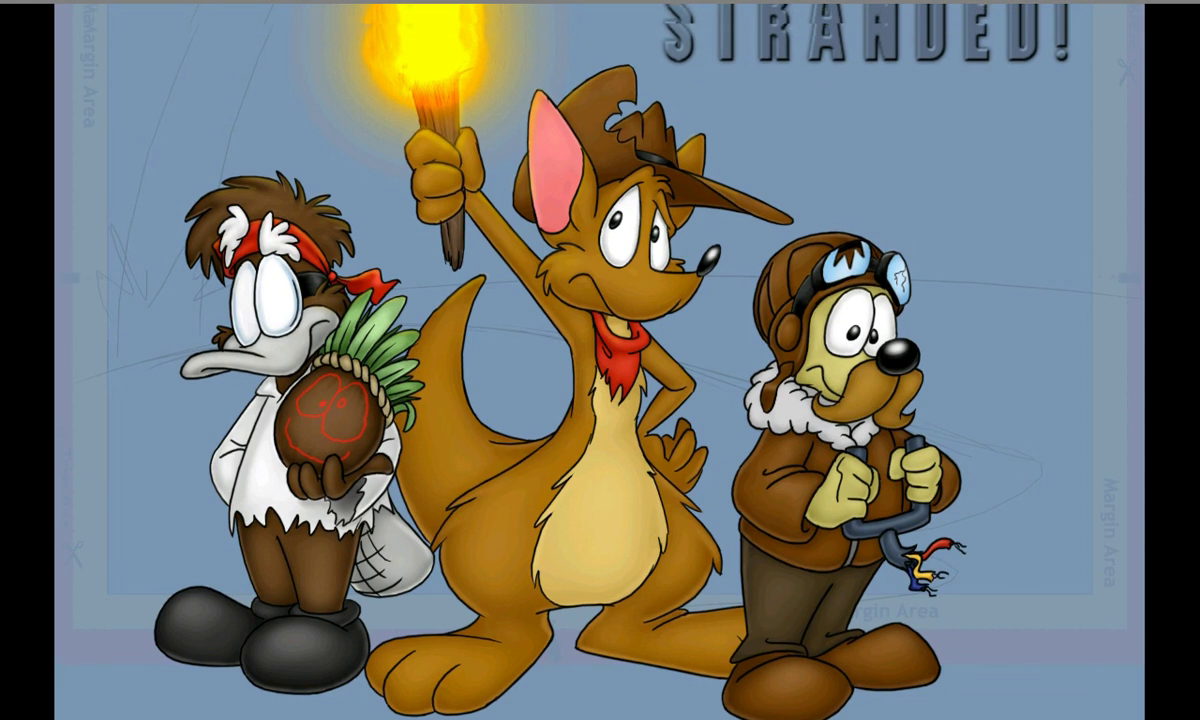